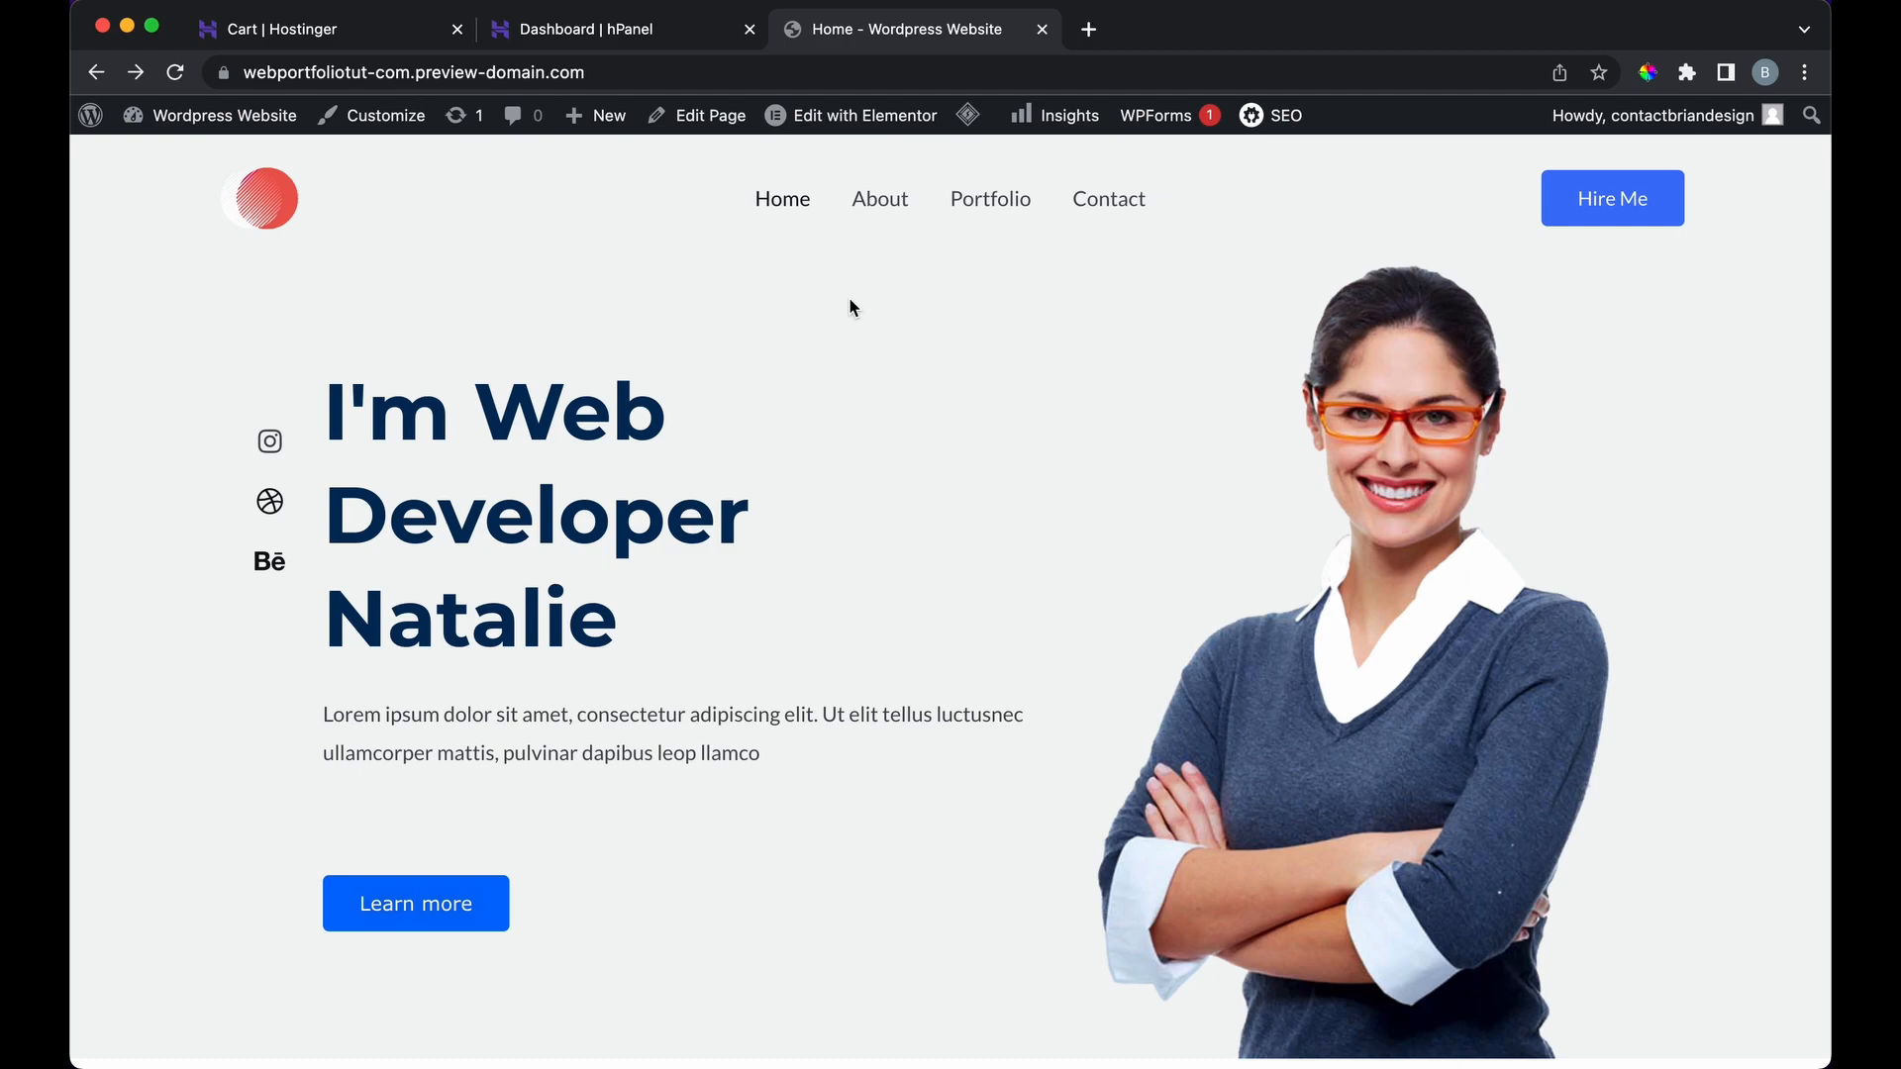
Step: Scroll through the finished portfolio site from hero to footer, then back up
scroll(848, 307, "down", 5)
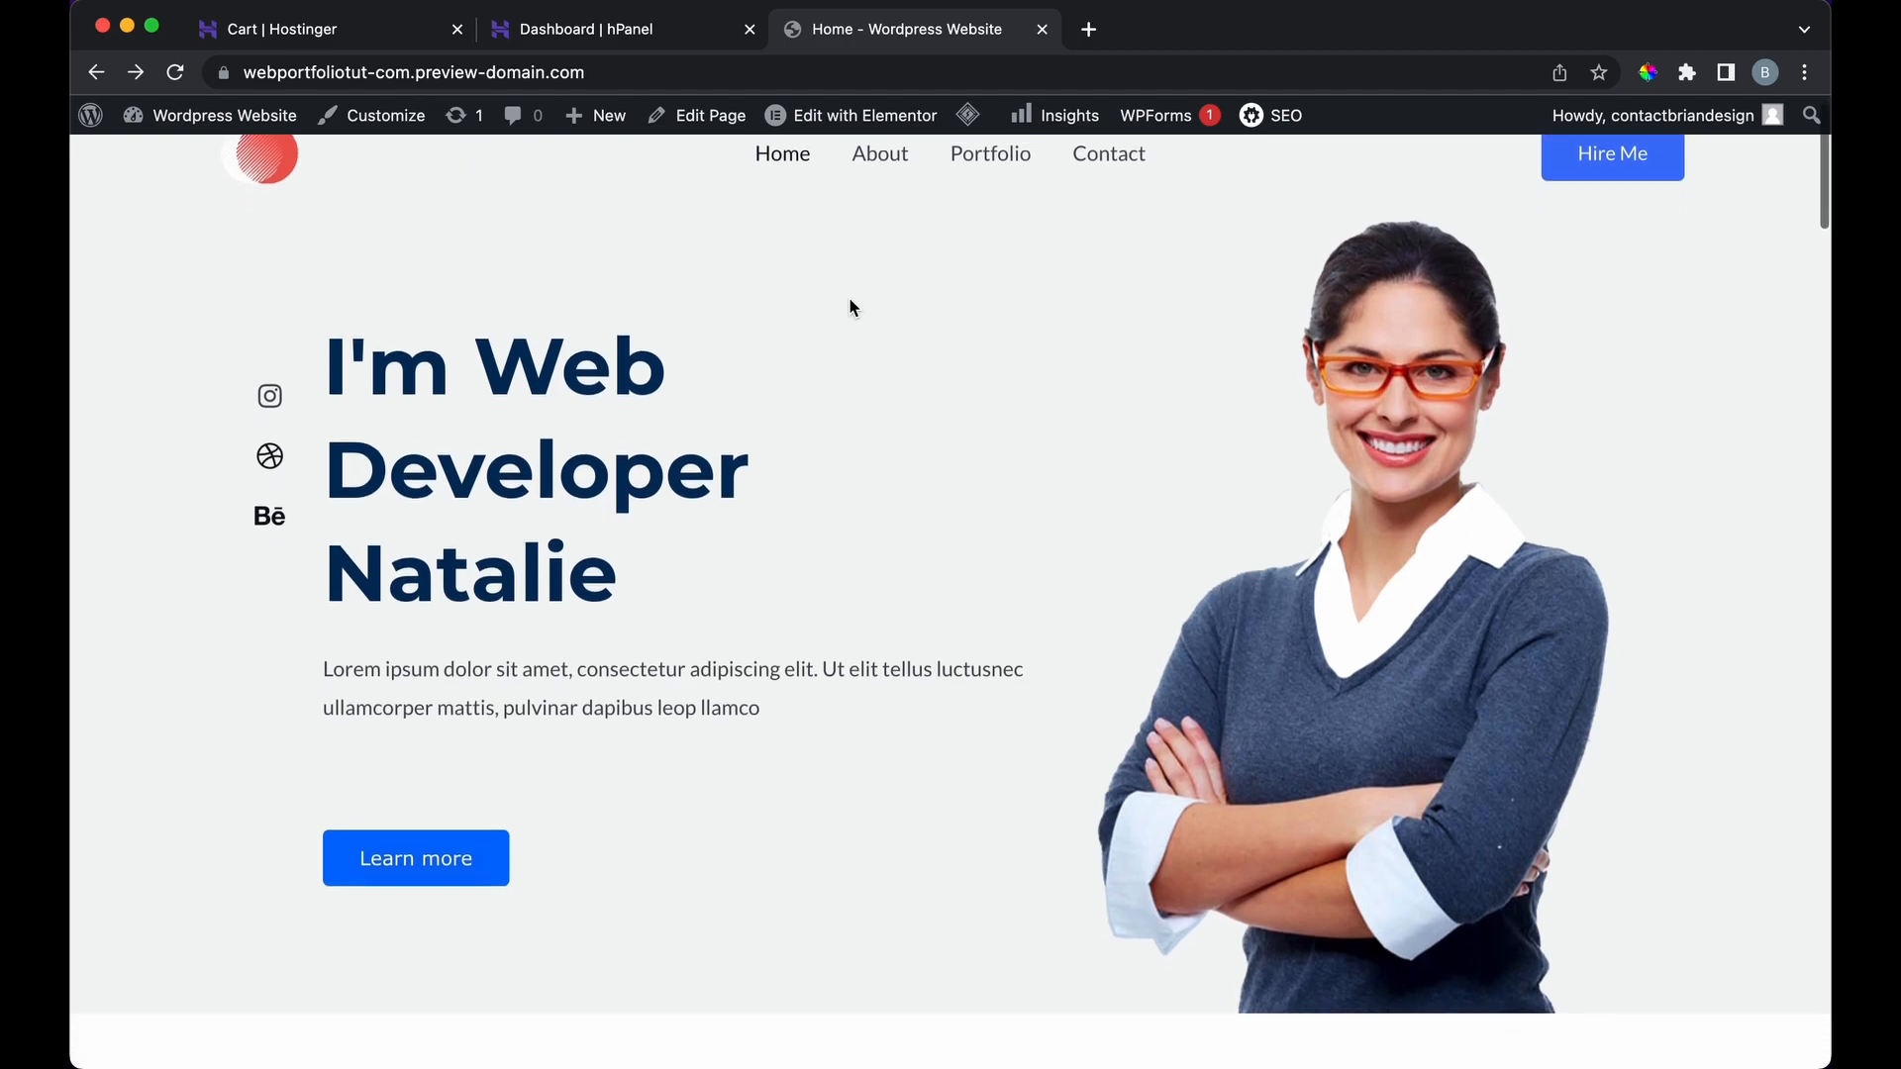
scroll(849, 307, "down", 10)
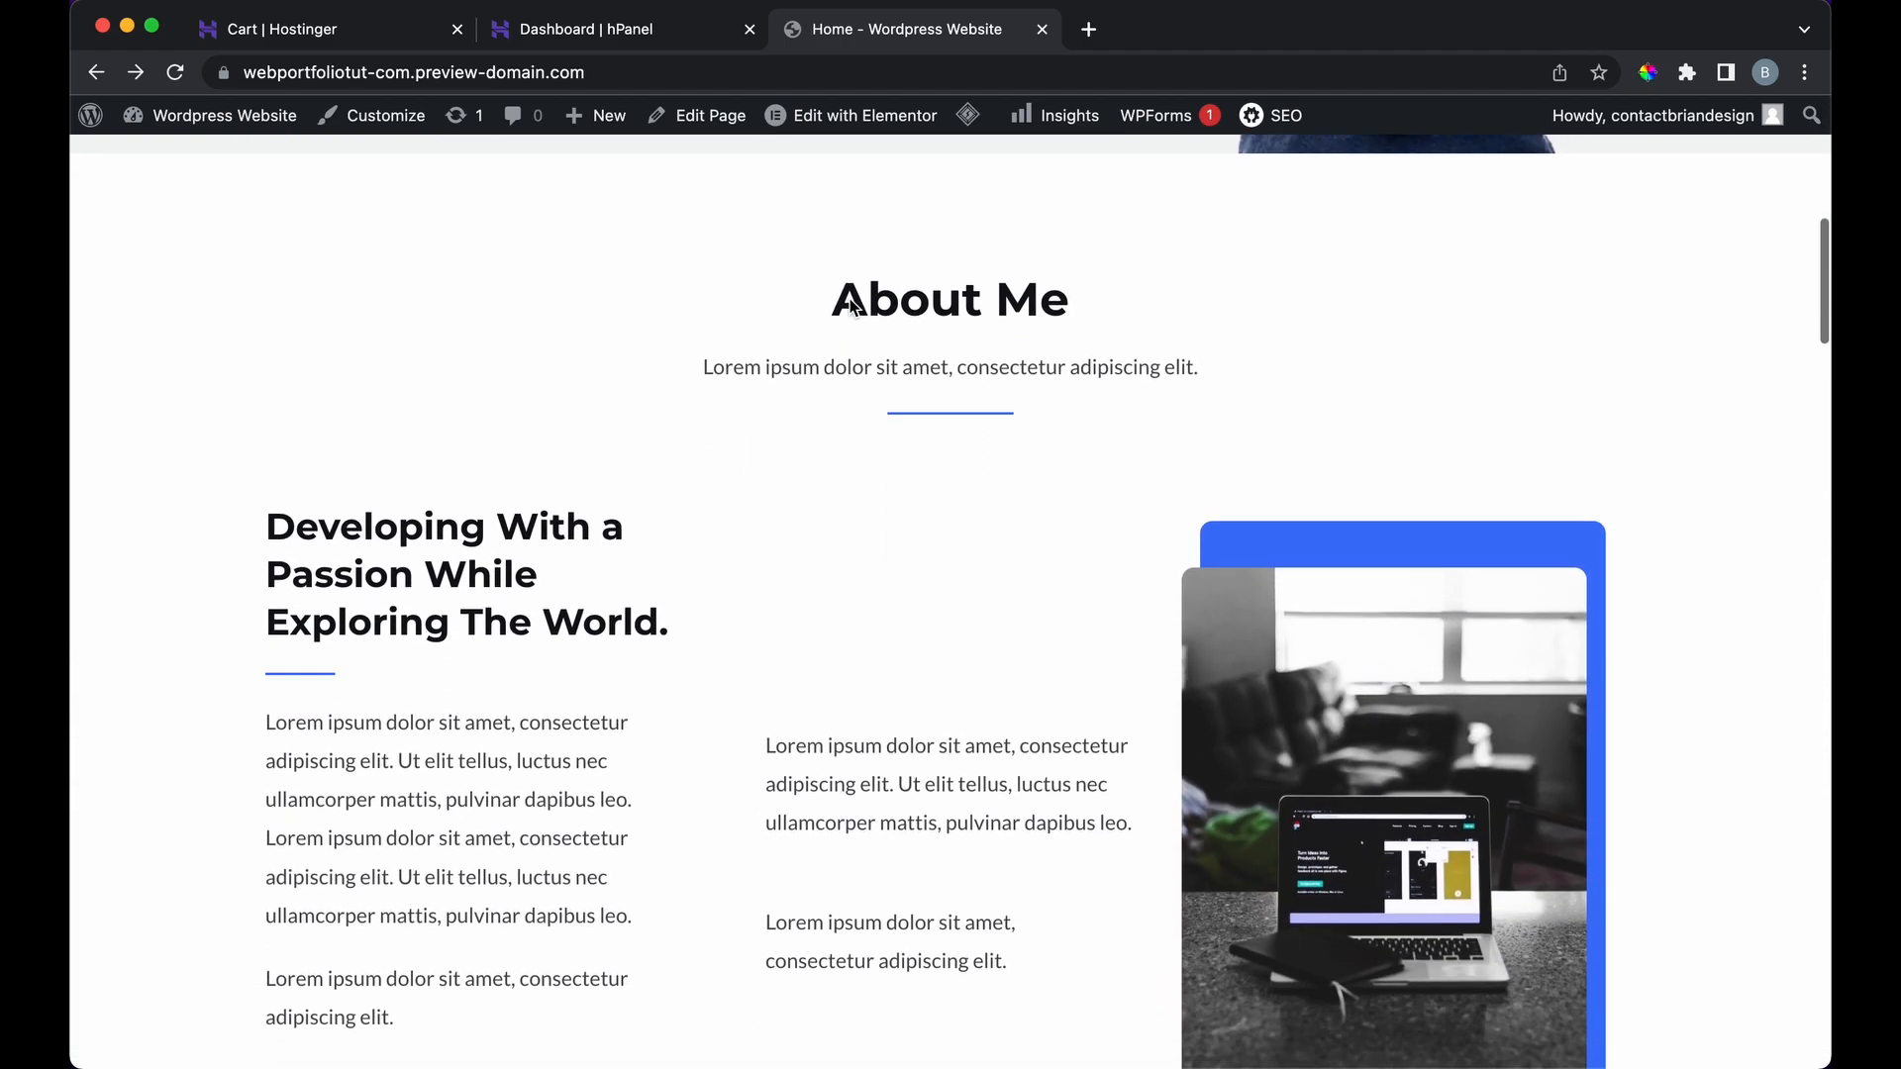
scroll(849, 302, "down", 11)
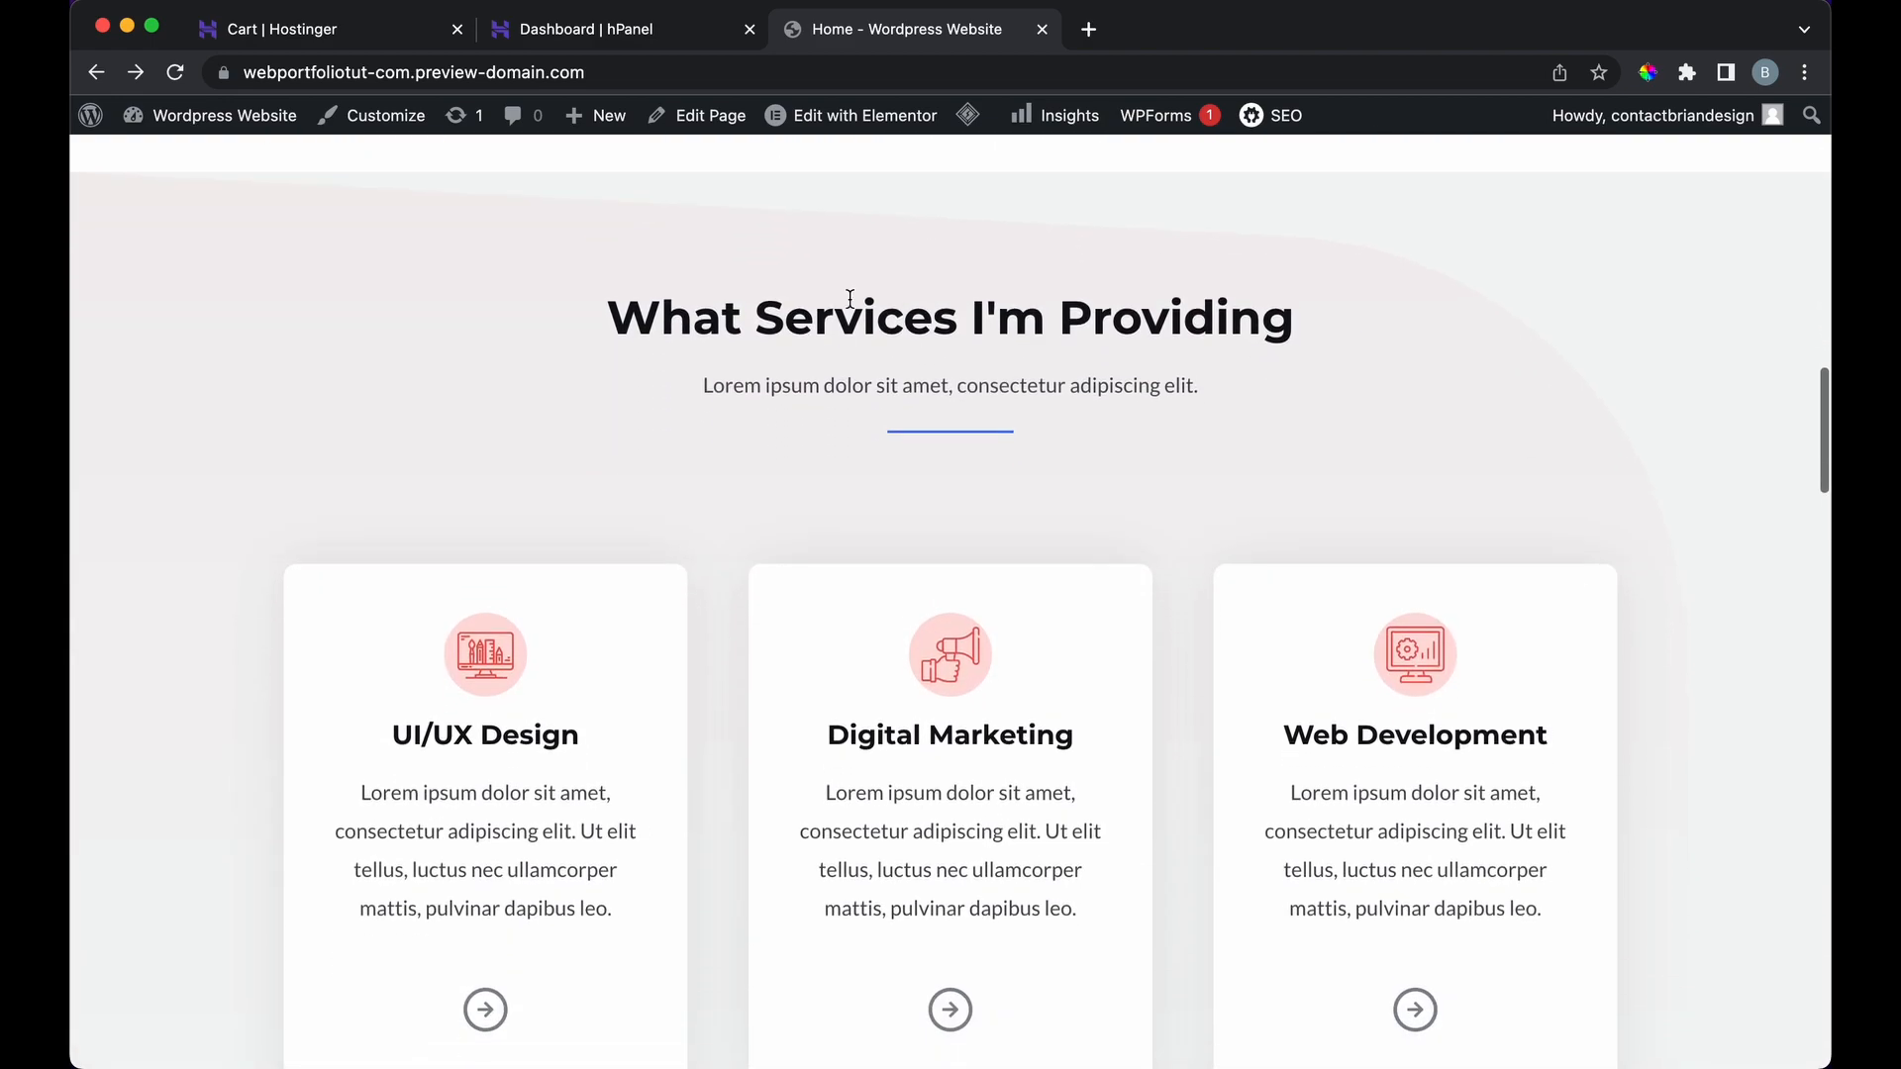
scroll(849, 307, "down", 10)
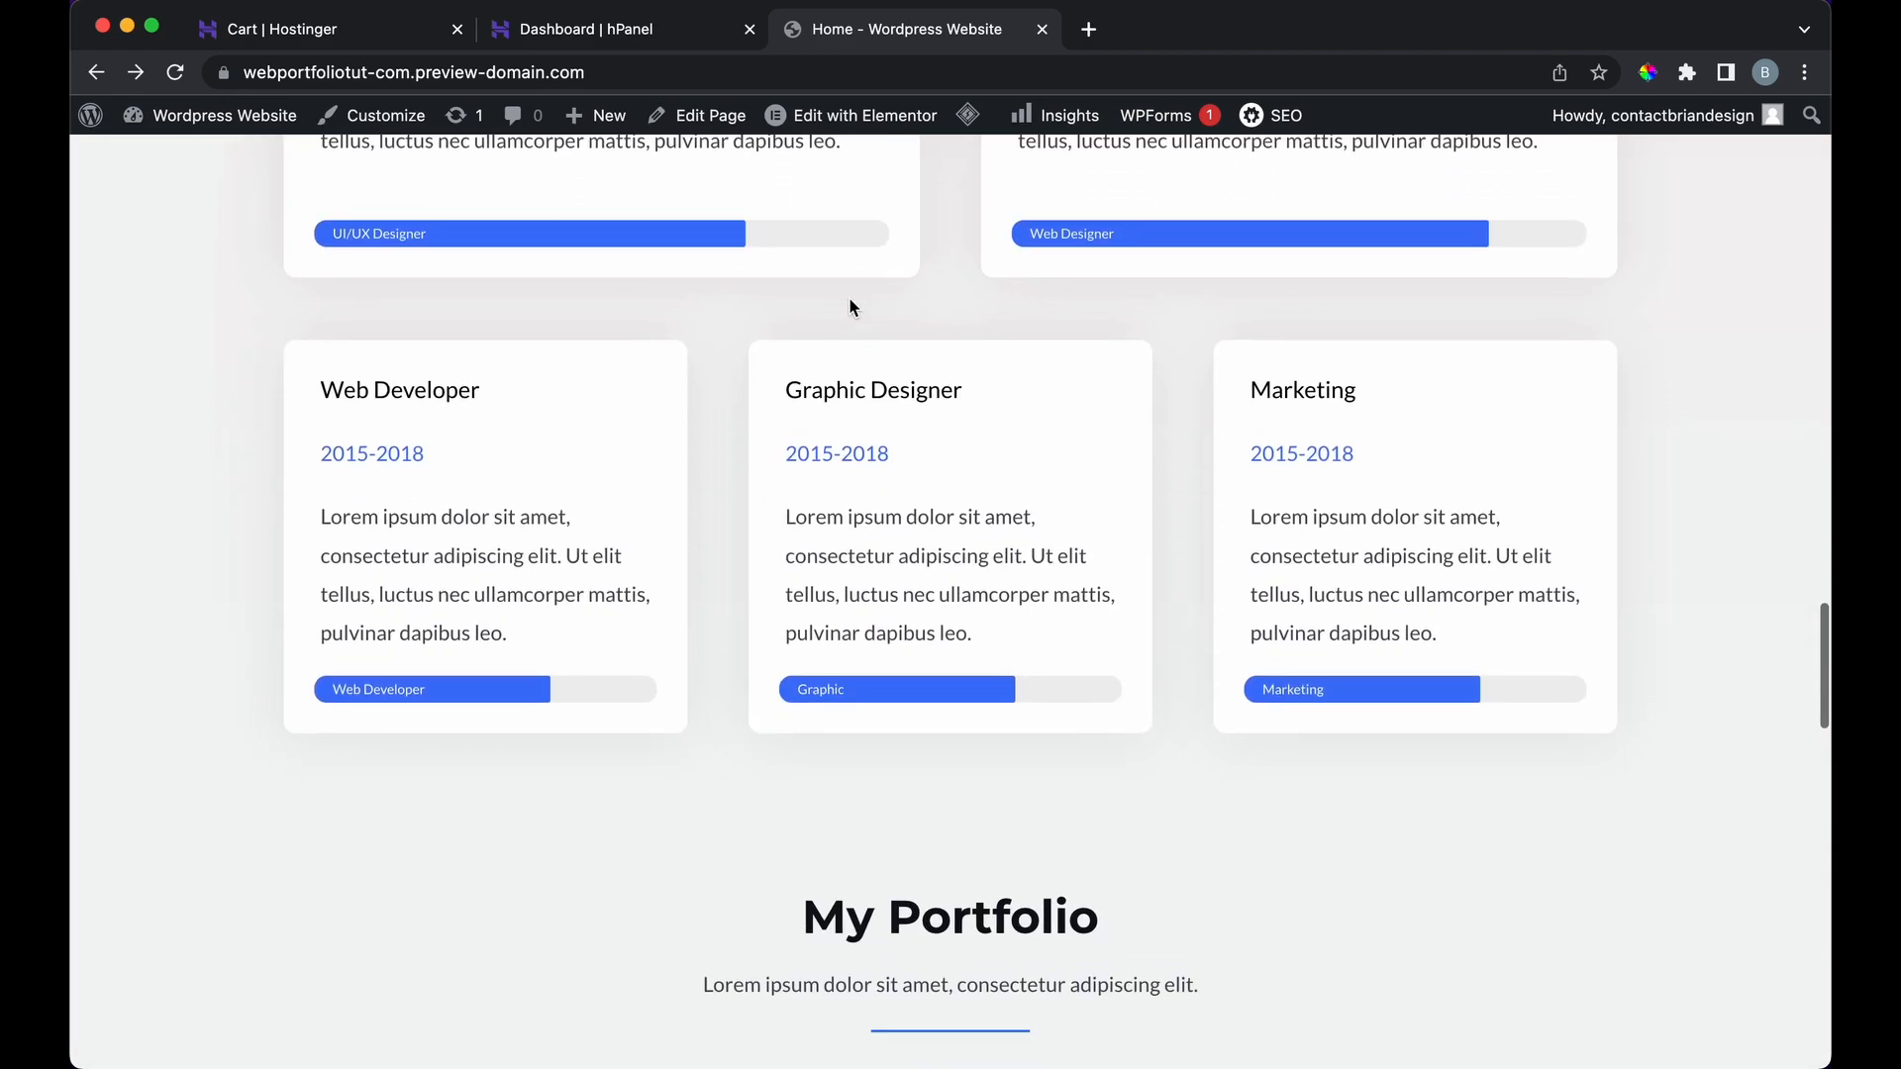
scroll(849, 307, "down", 8)
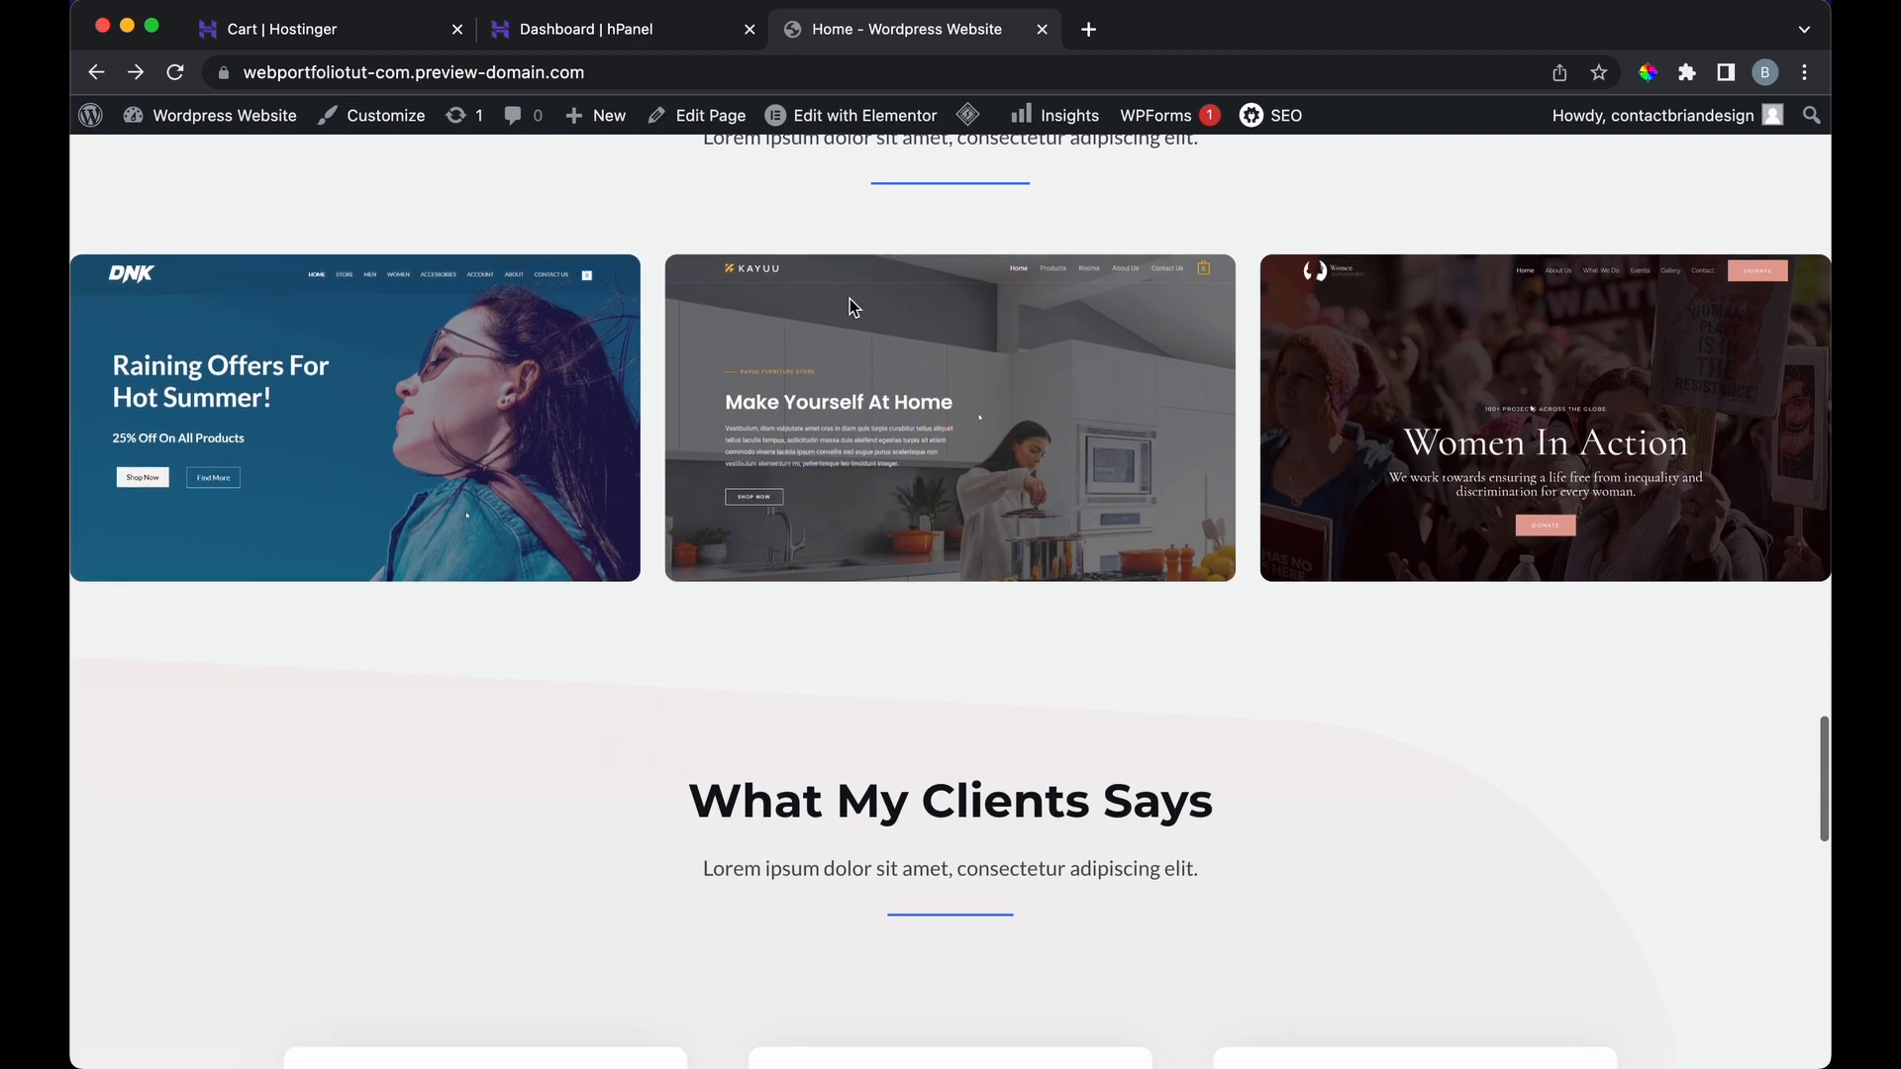
scroll(850, 307, "down", 9)
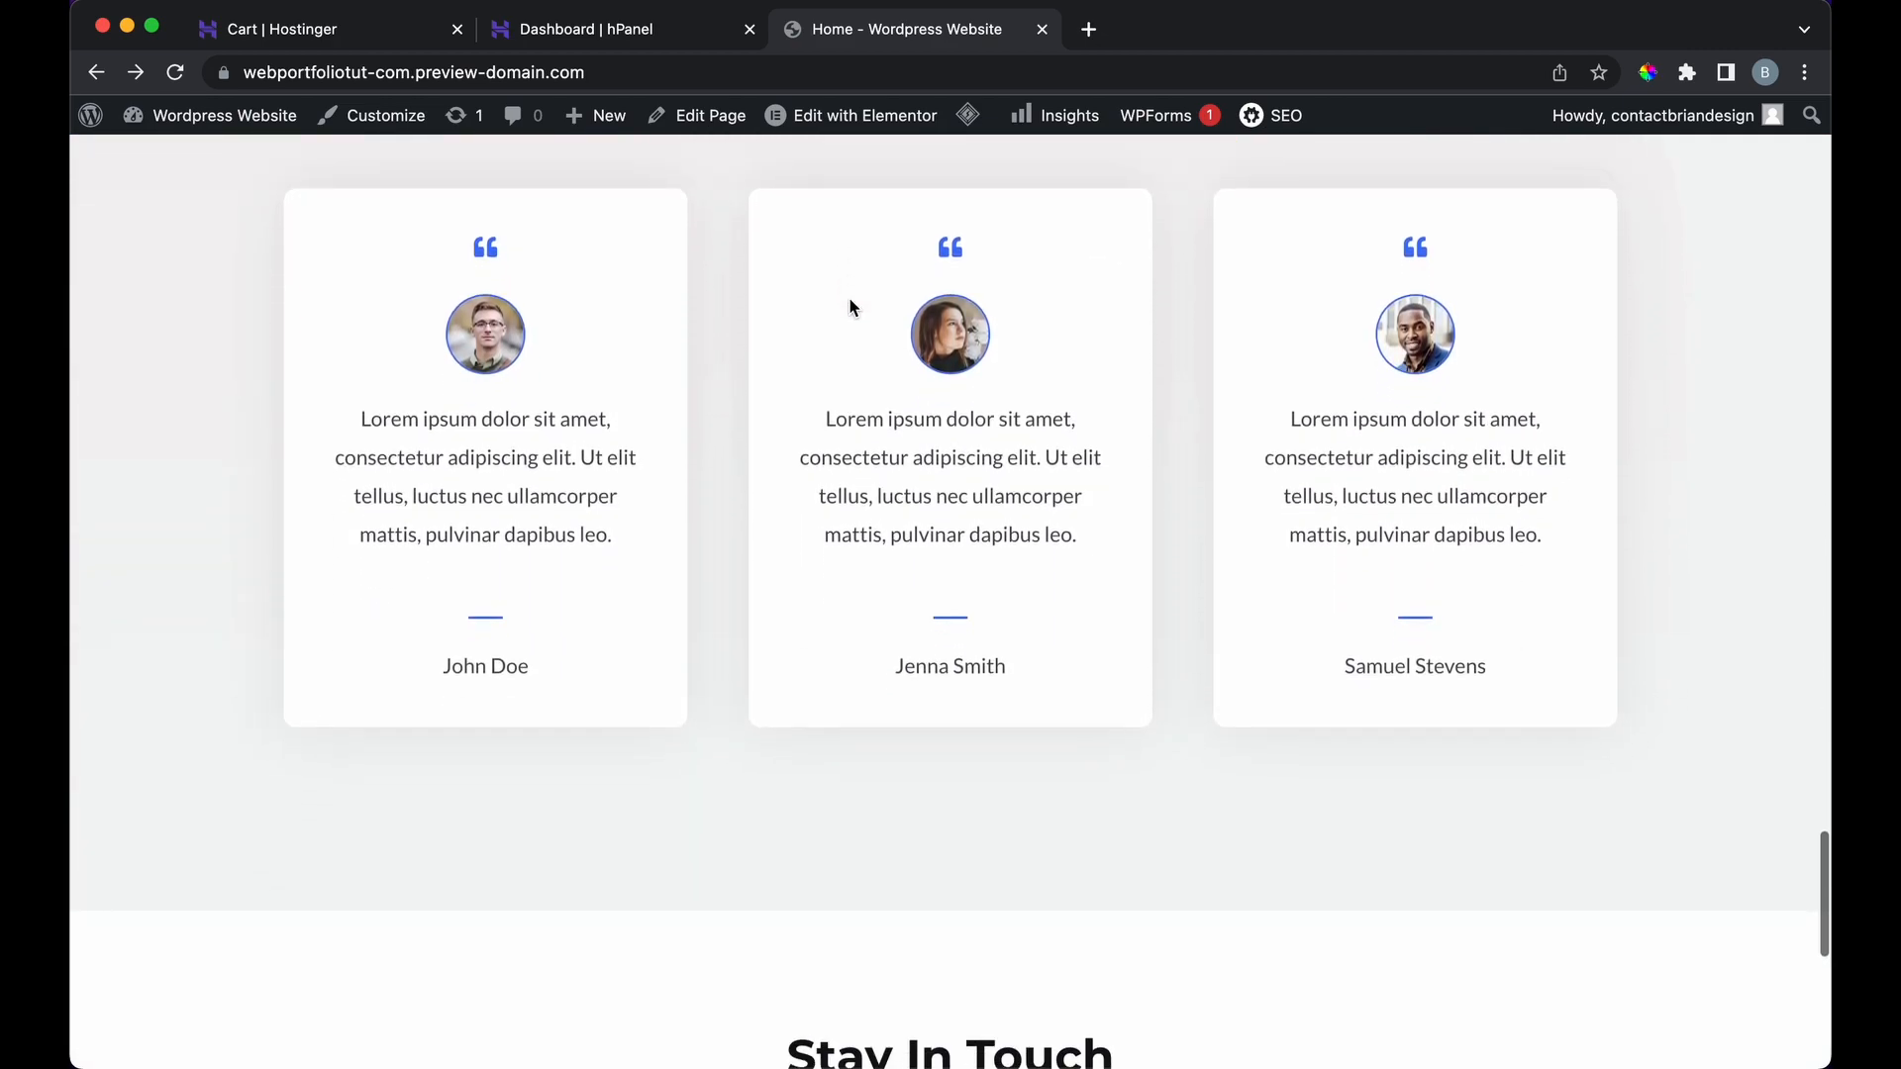
scroll(849, 307, "down", 4)
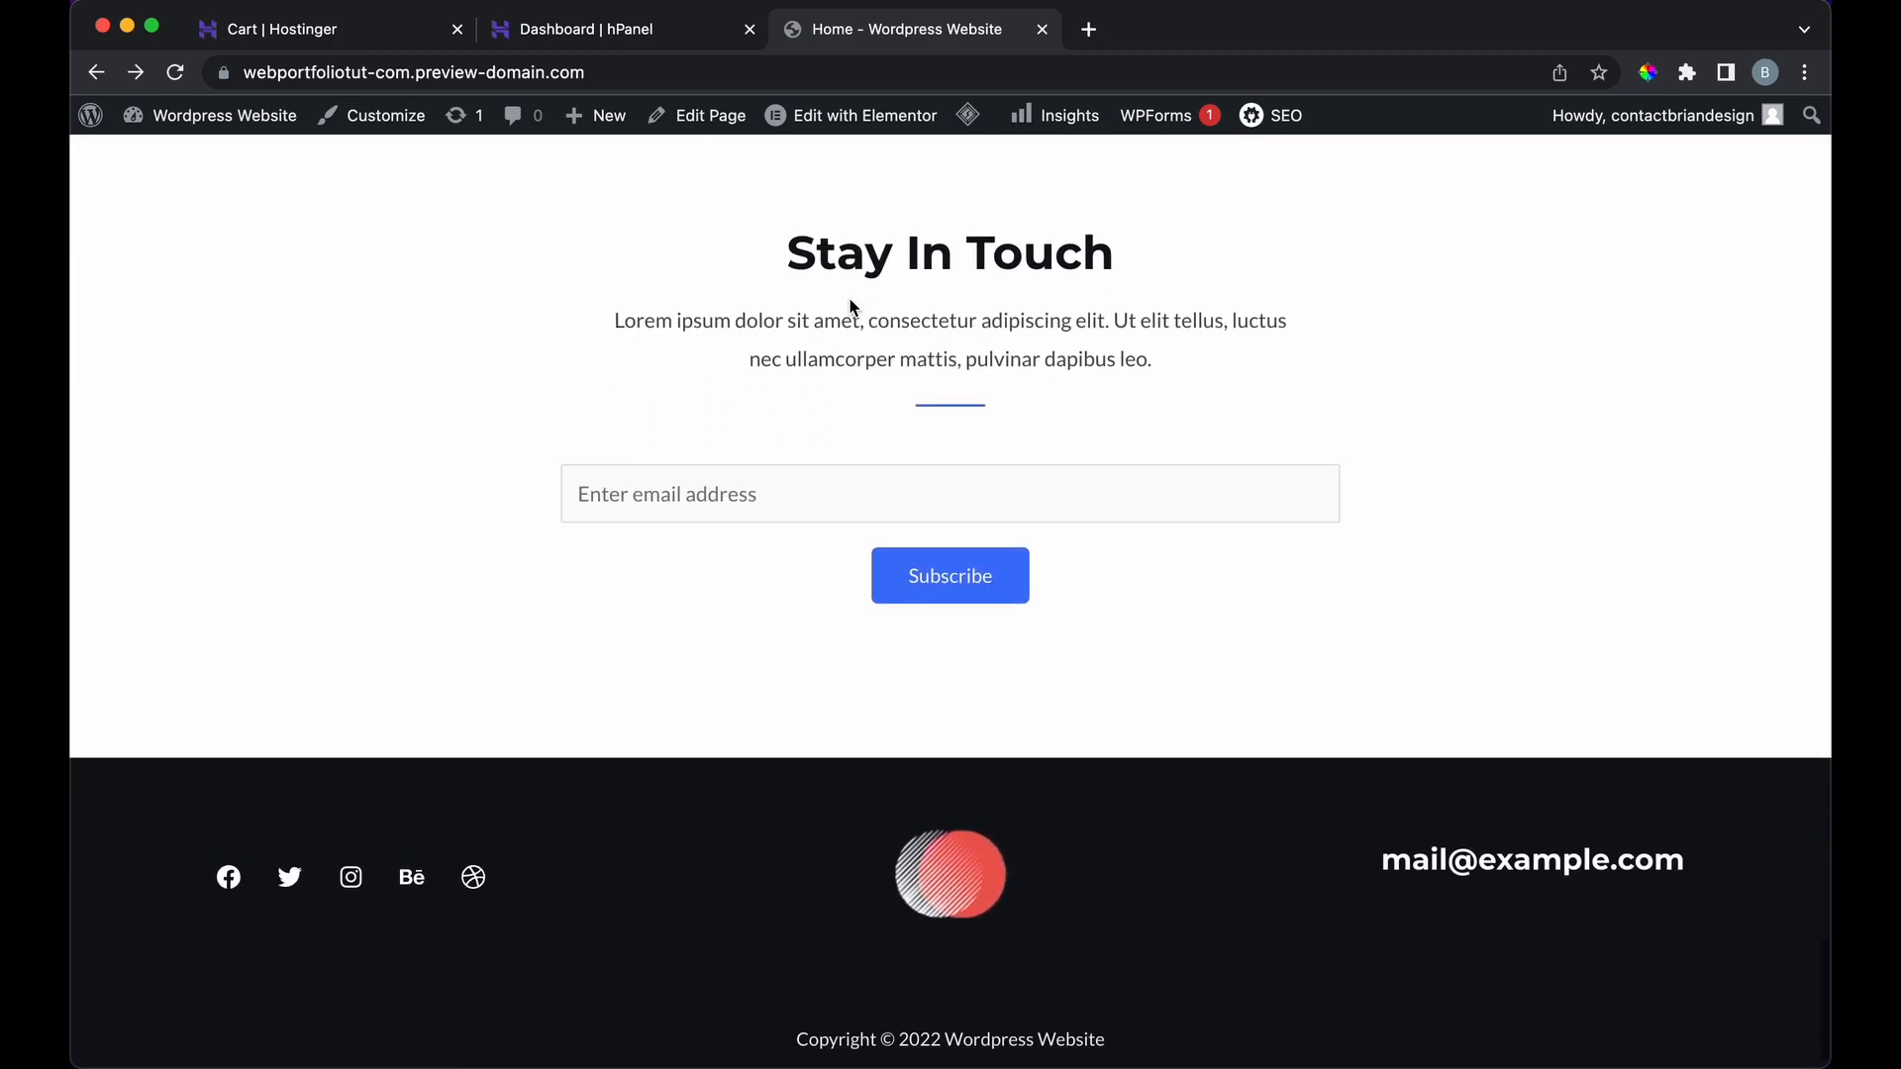
scroll(850, 302, "up", 20)
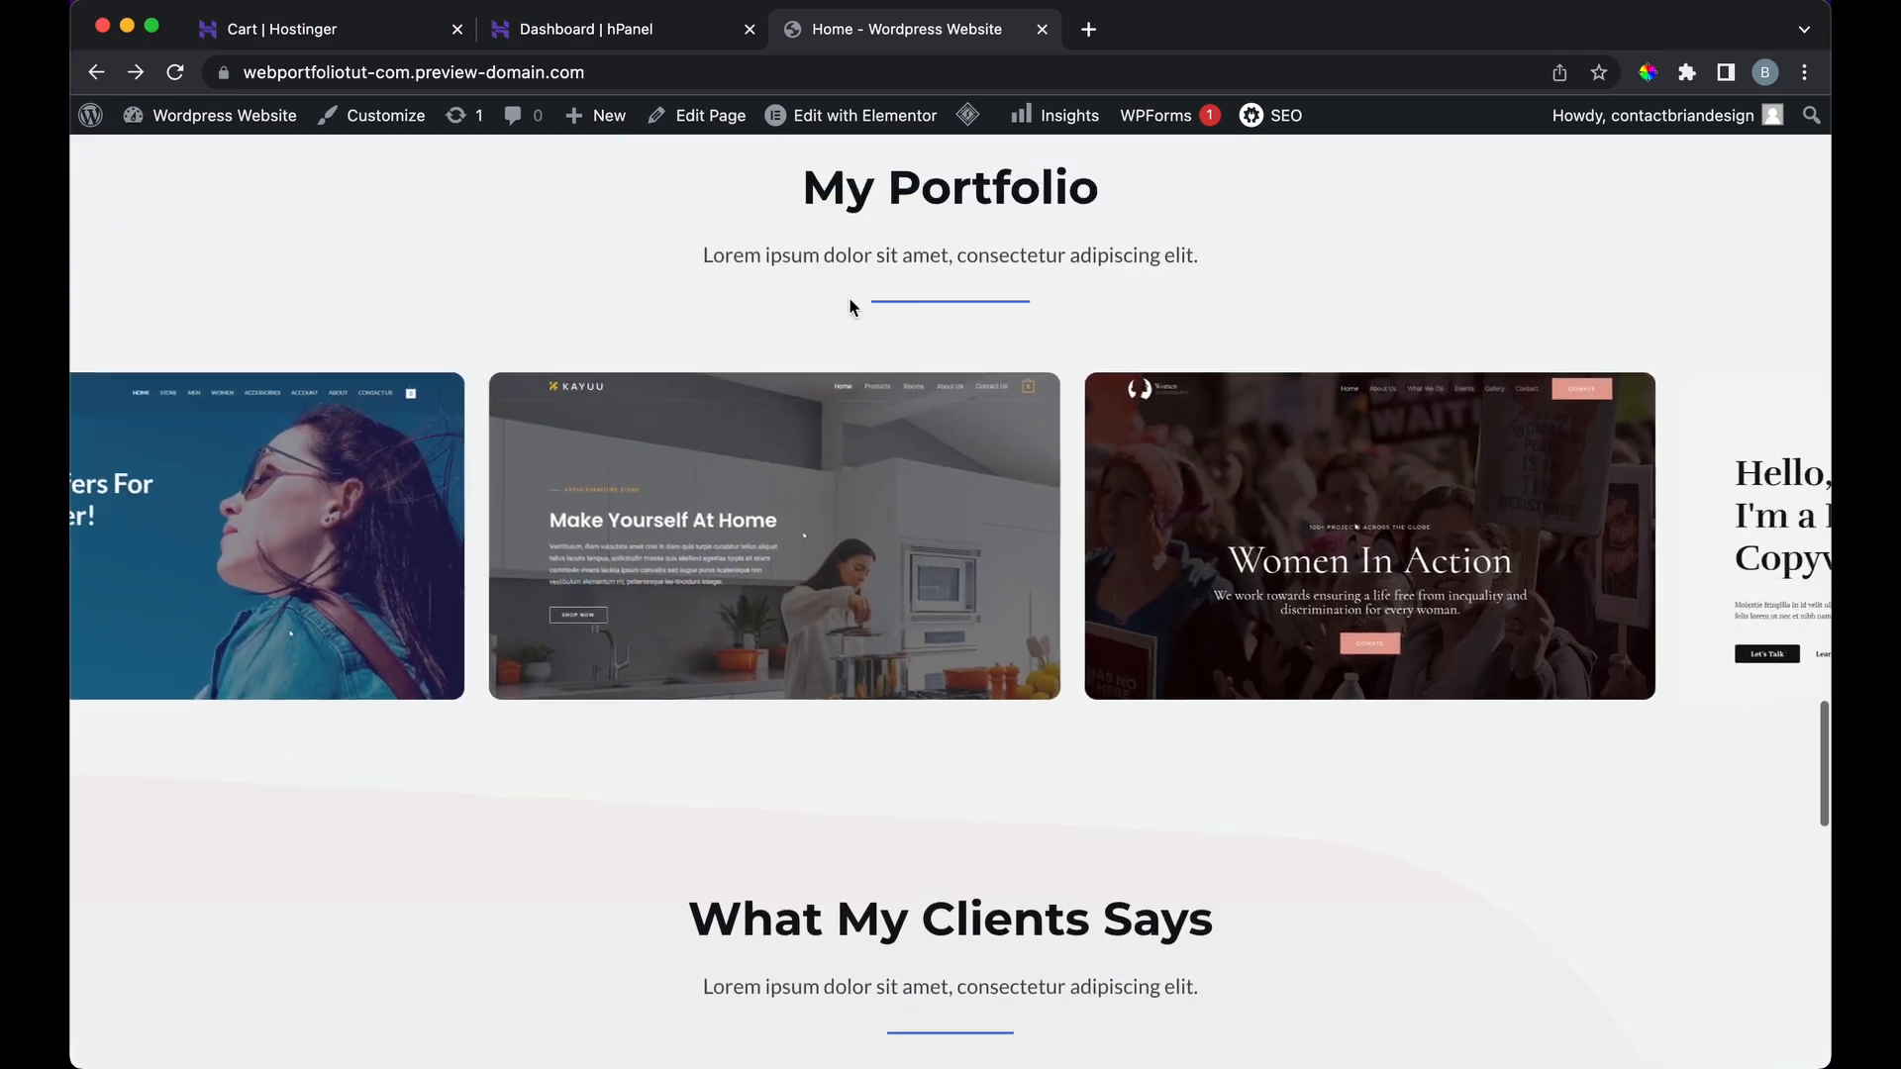
scroll(850, 307, "up", 10)
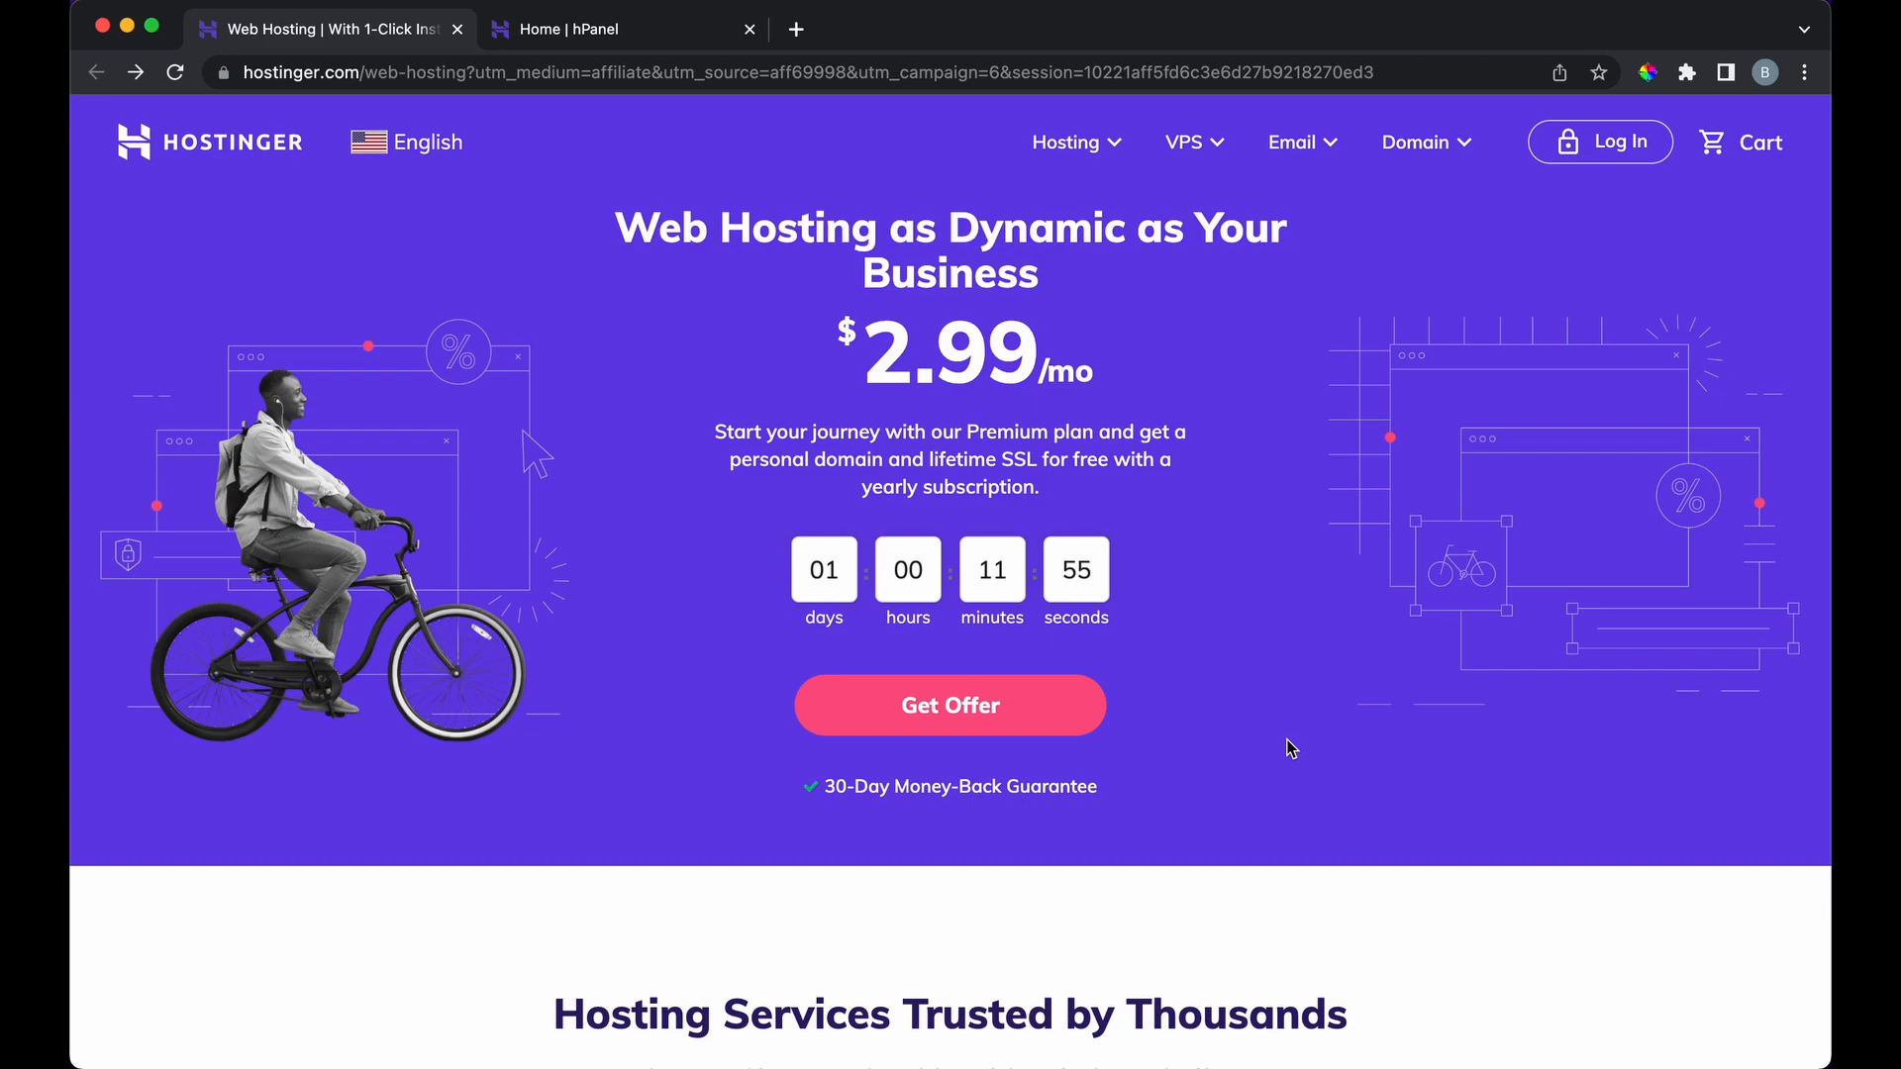
Step: Scroll to the Single, Premium and Business hosting plans and compare their features
scroll(1290, 747, "down", 12)
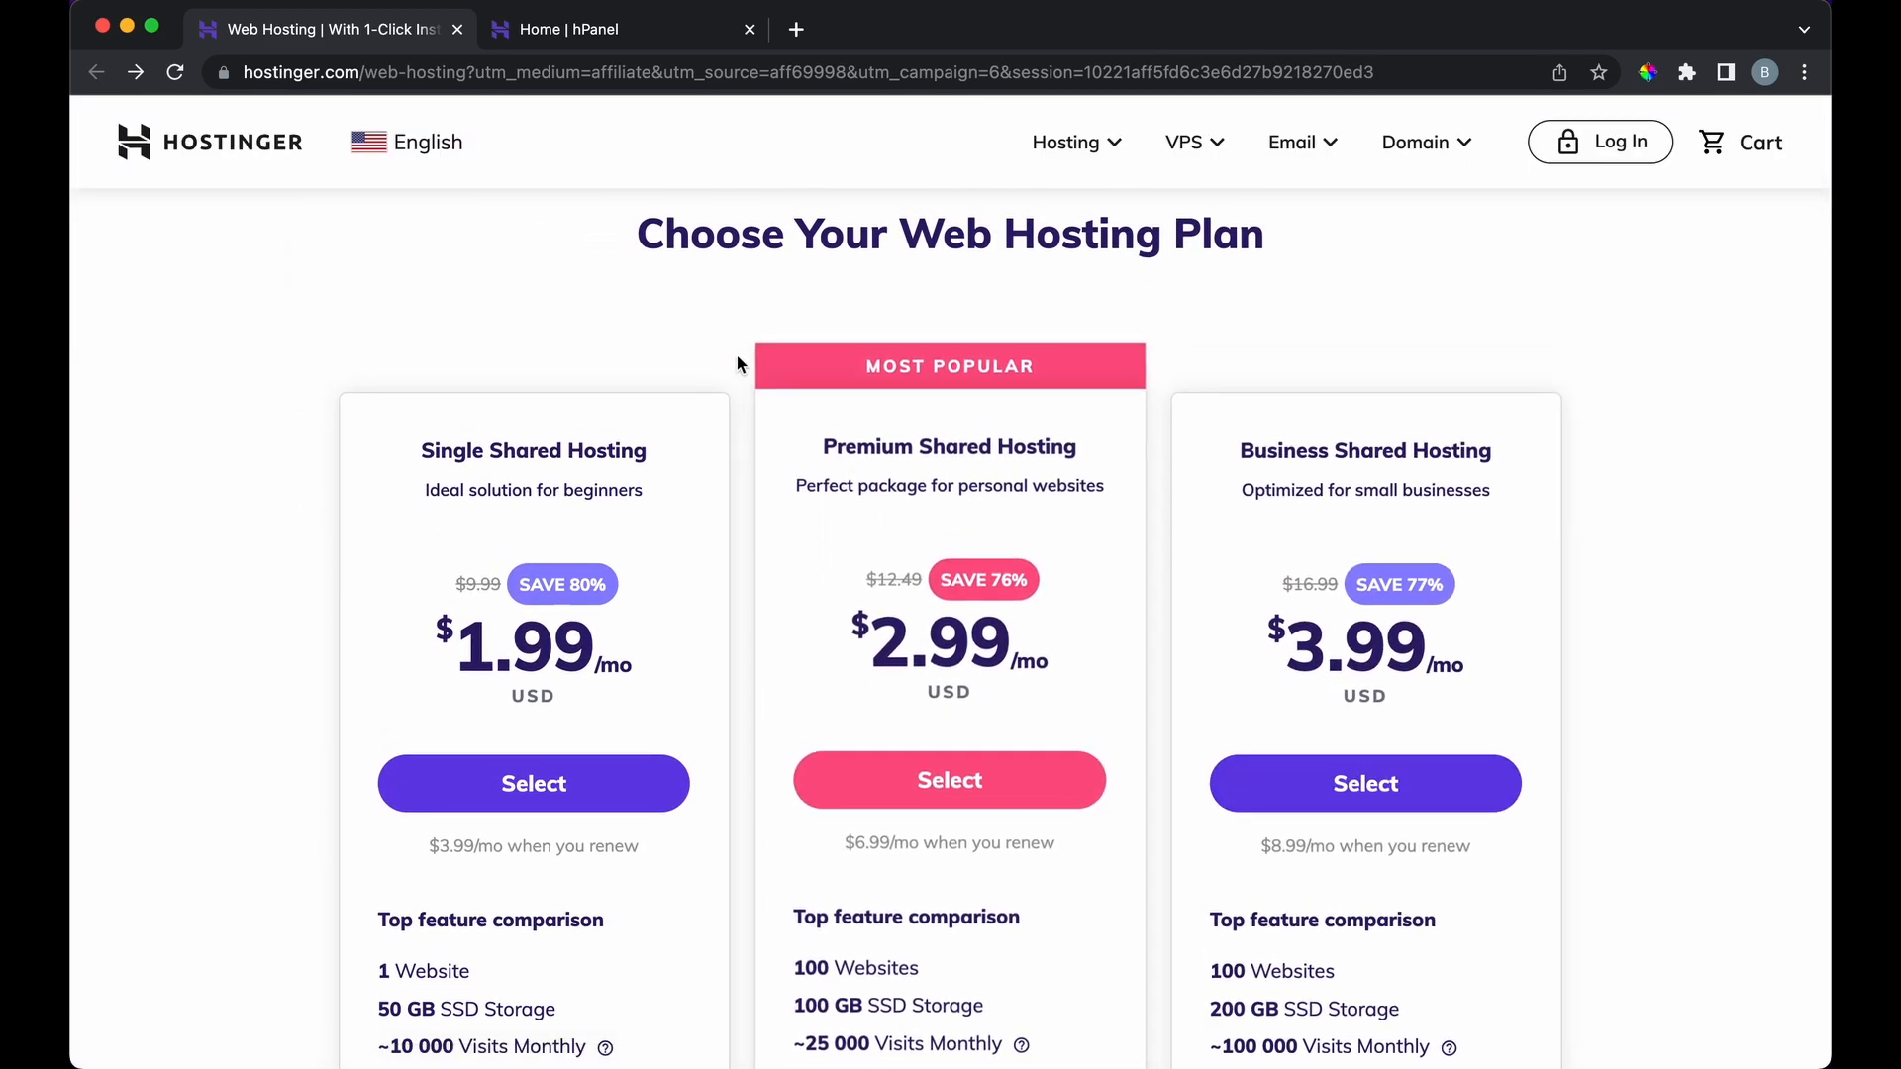
scroll(737, 356, "down", 3)
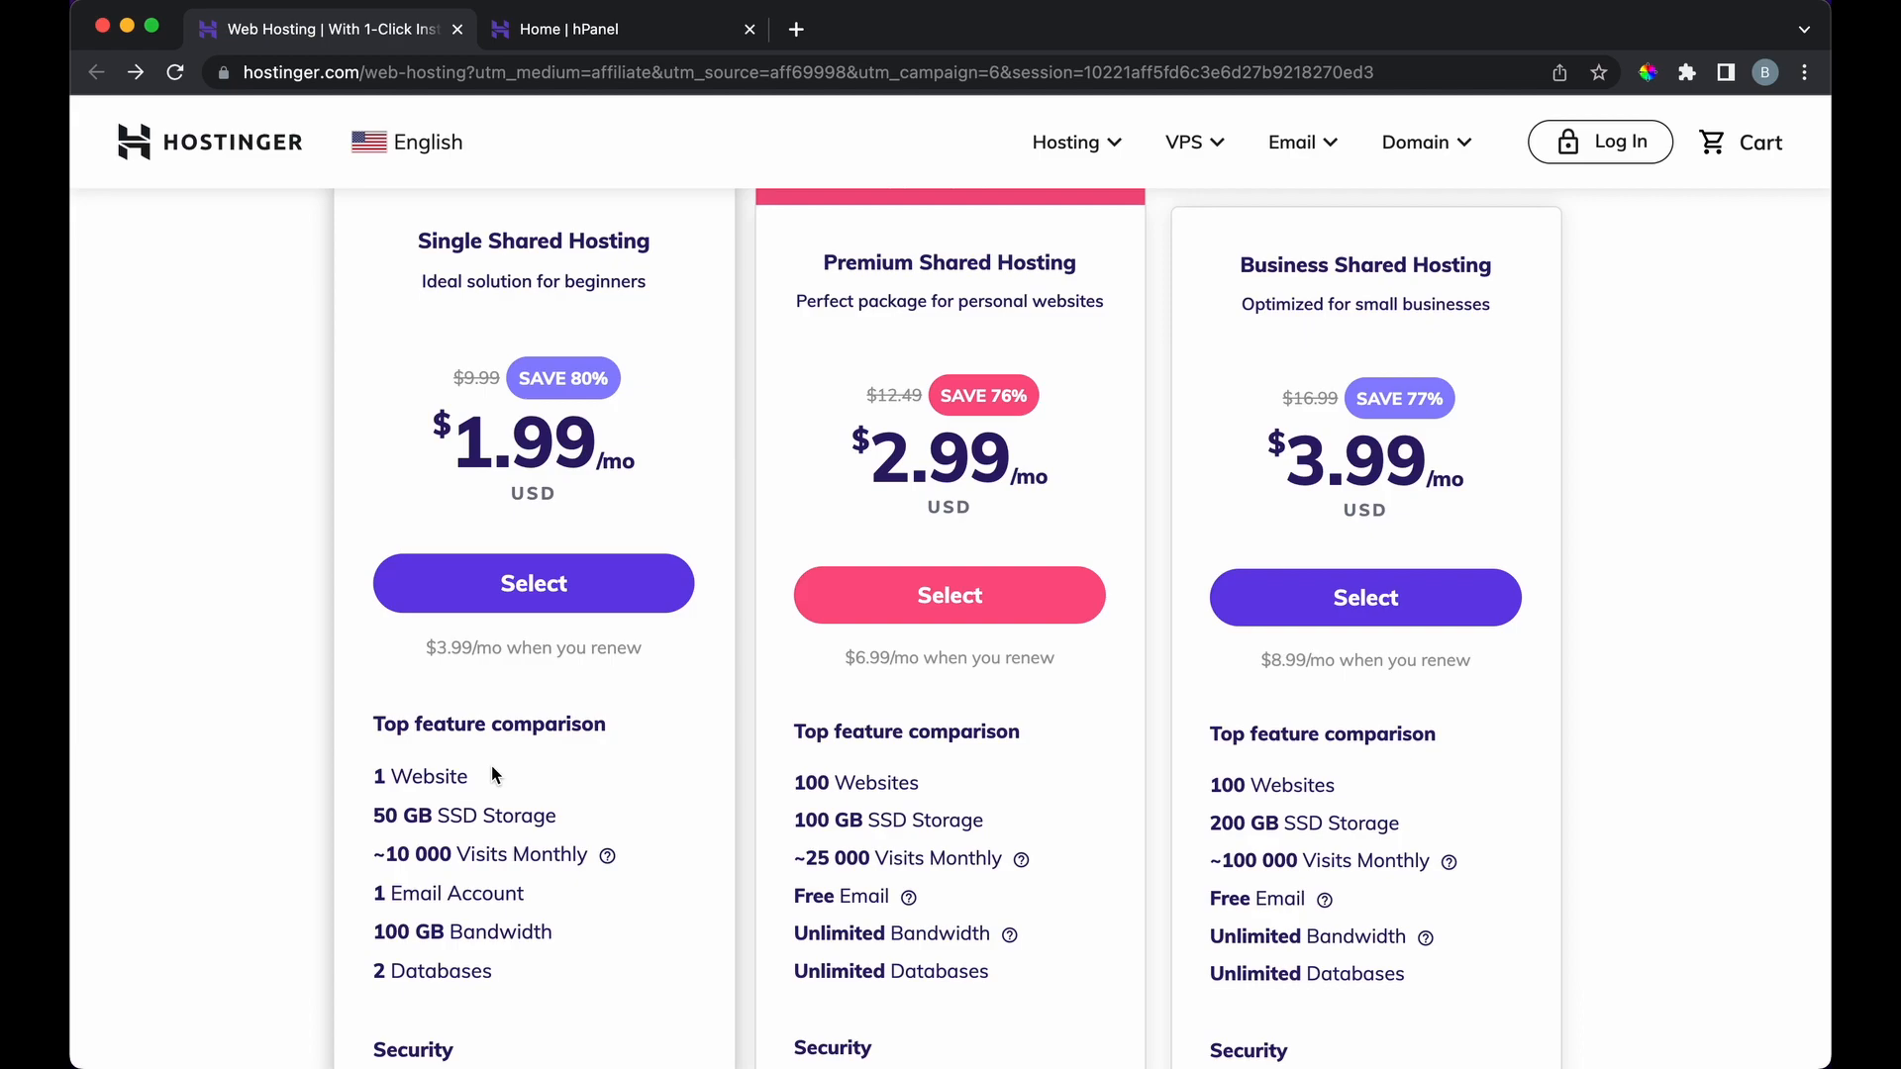
scroll(491, 764, "up", 2)
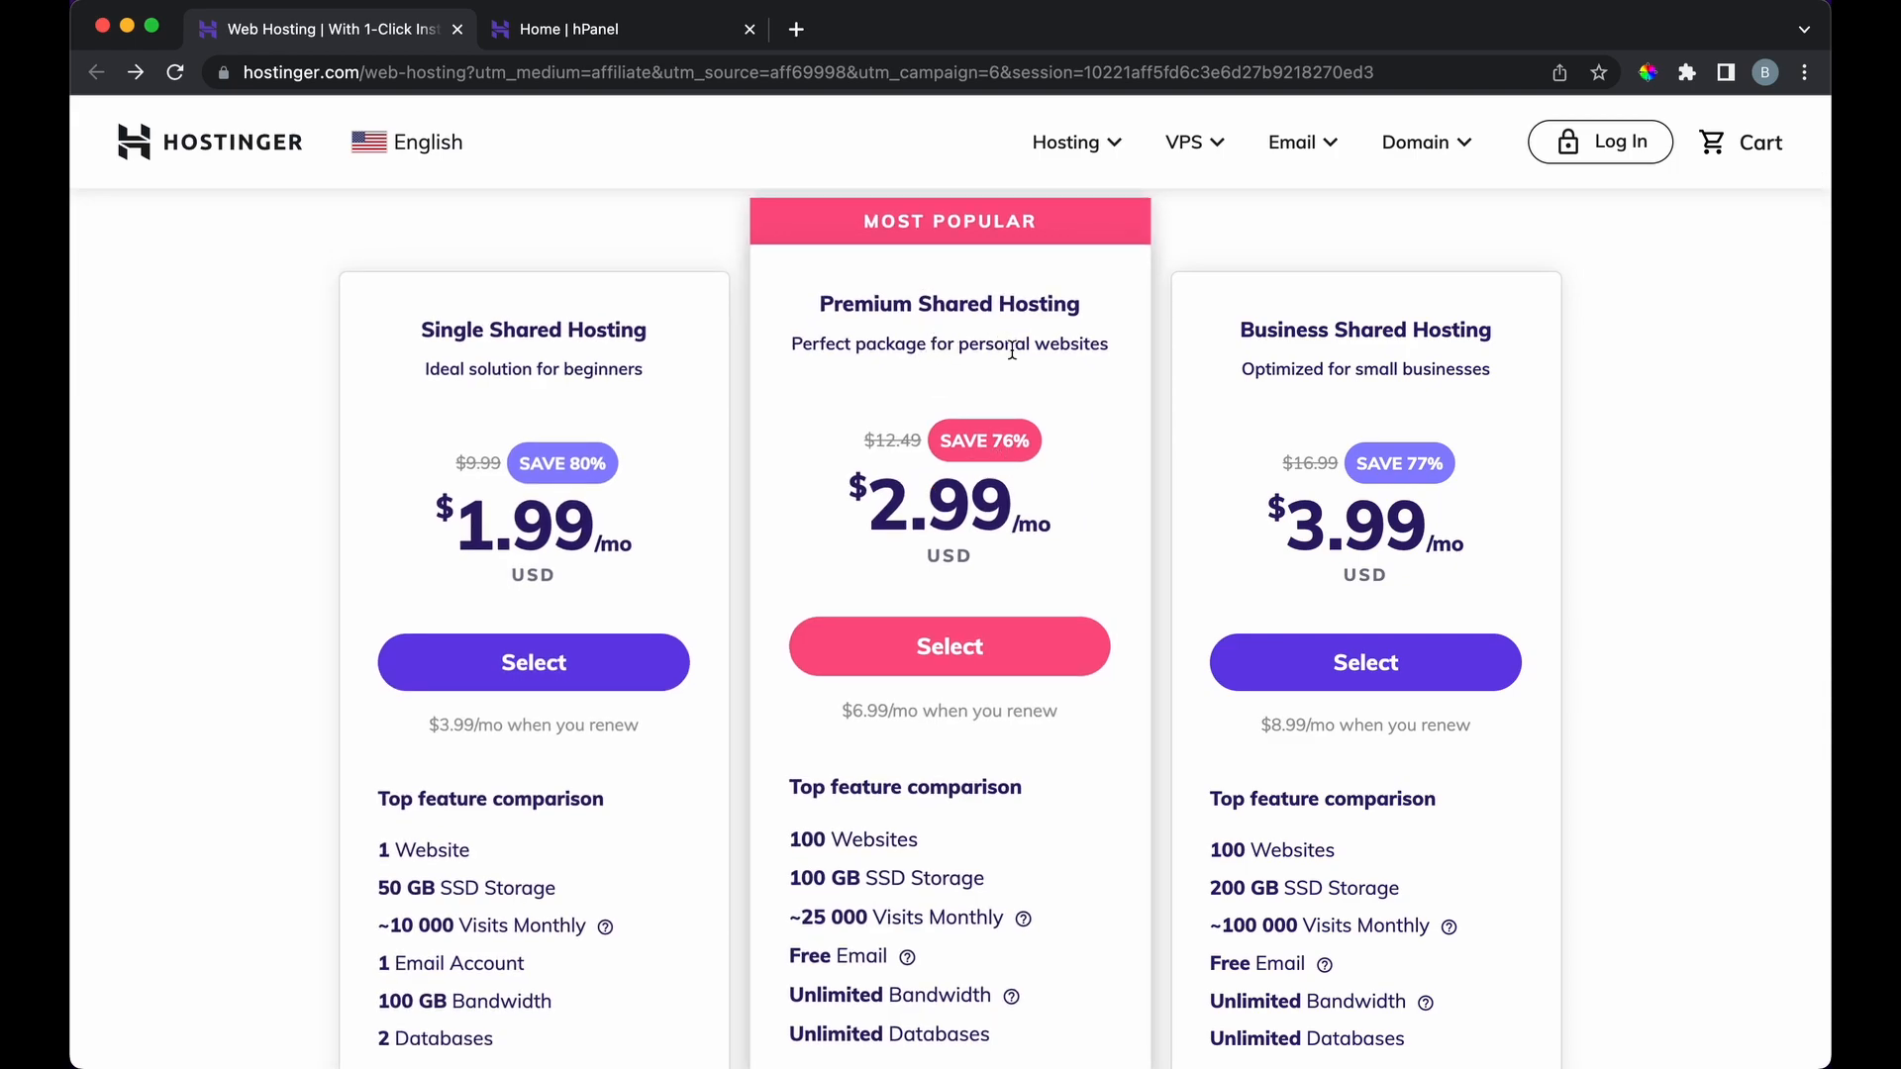
scroll(1059, 778, "down", 2)
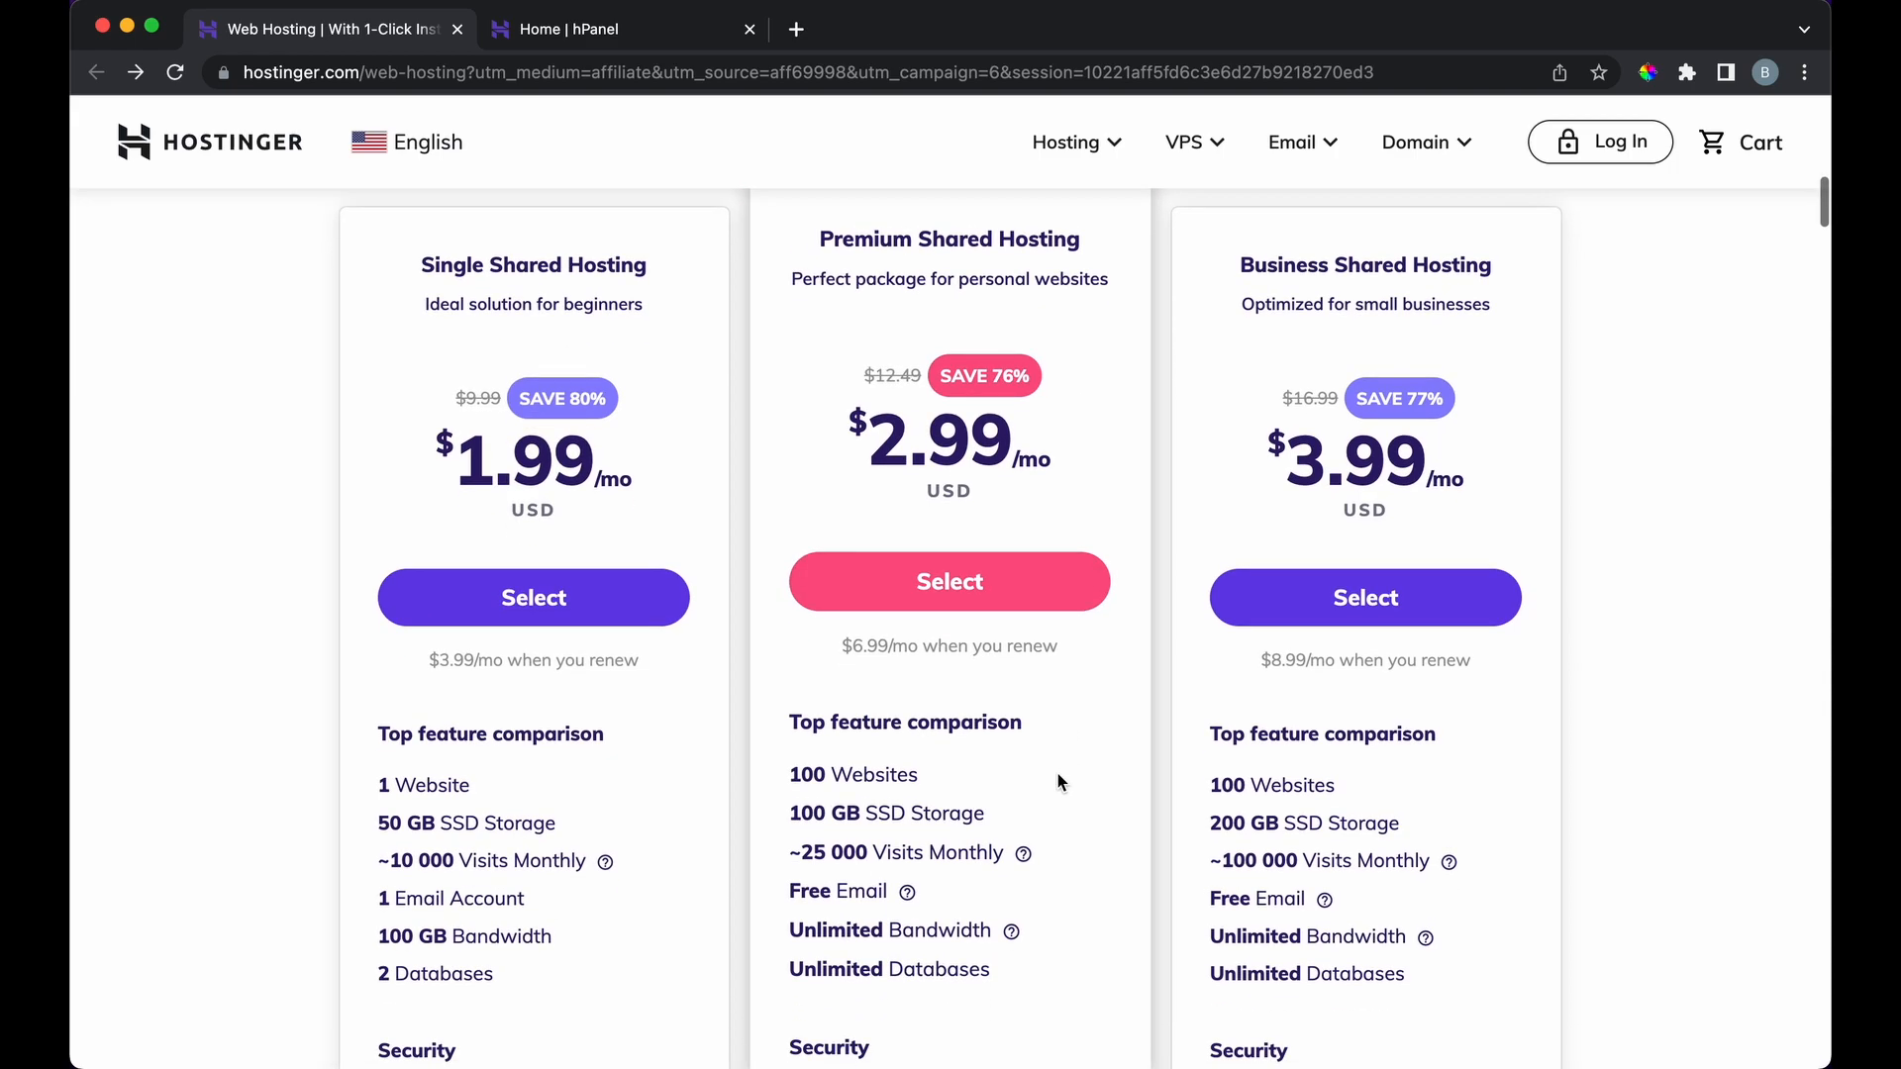
scroll(899, 776, "down", 4)
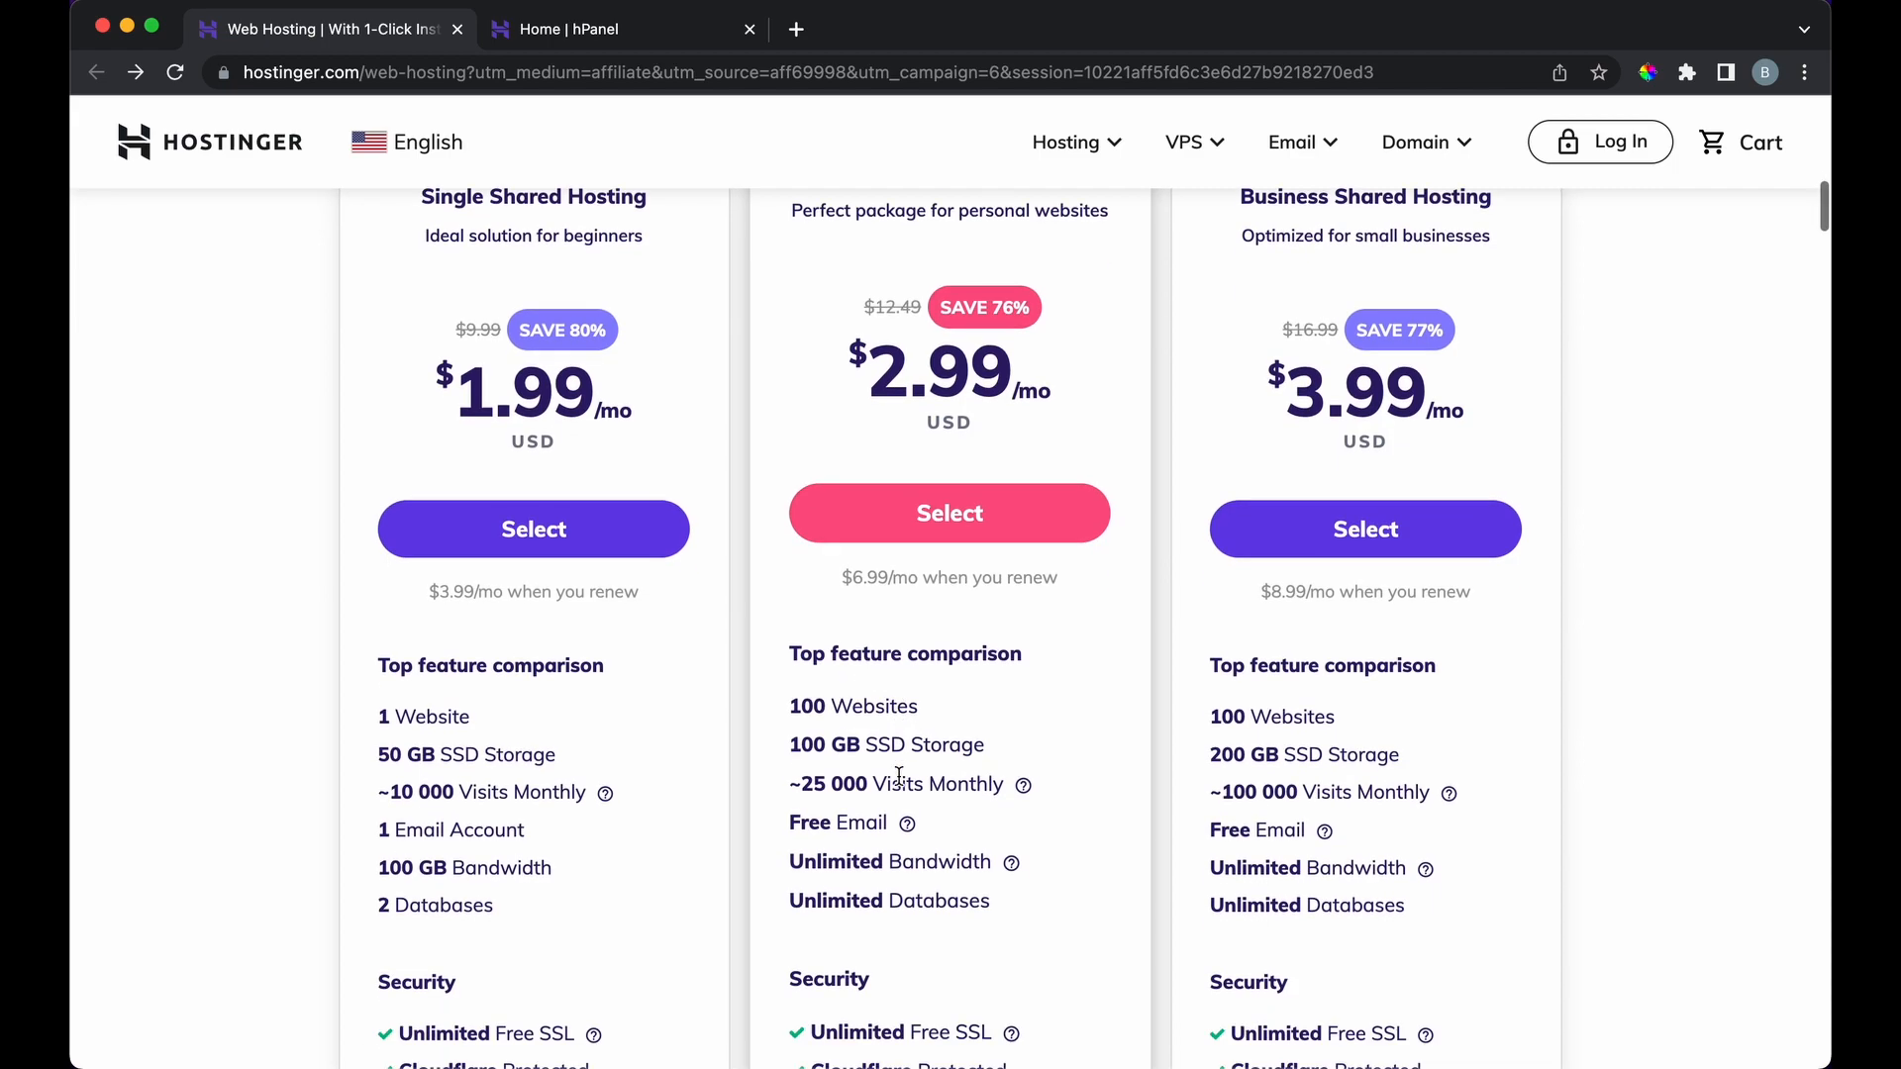
scroll(986, 840, "down", 10)
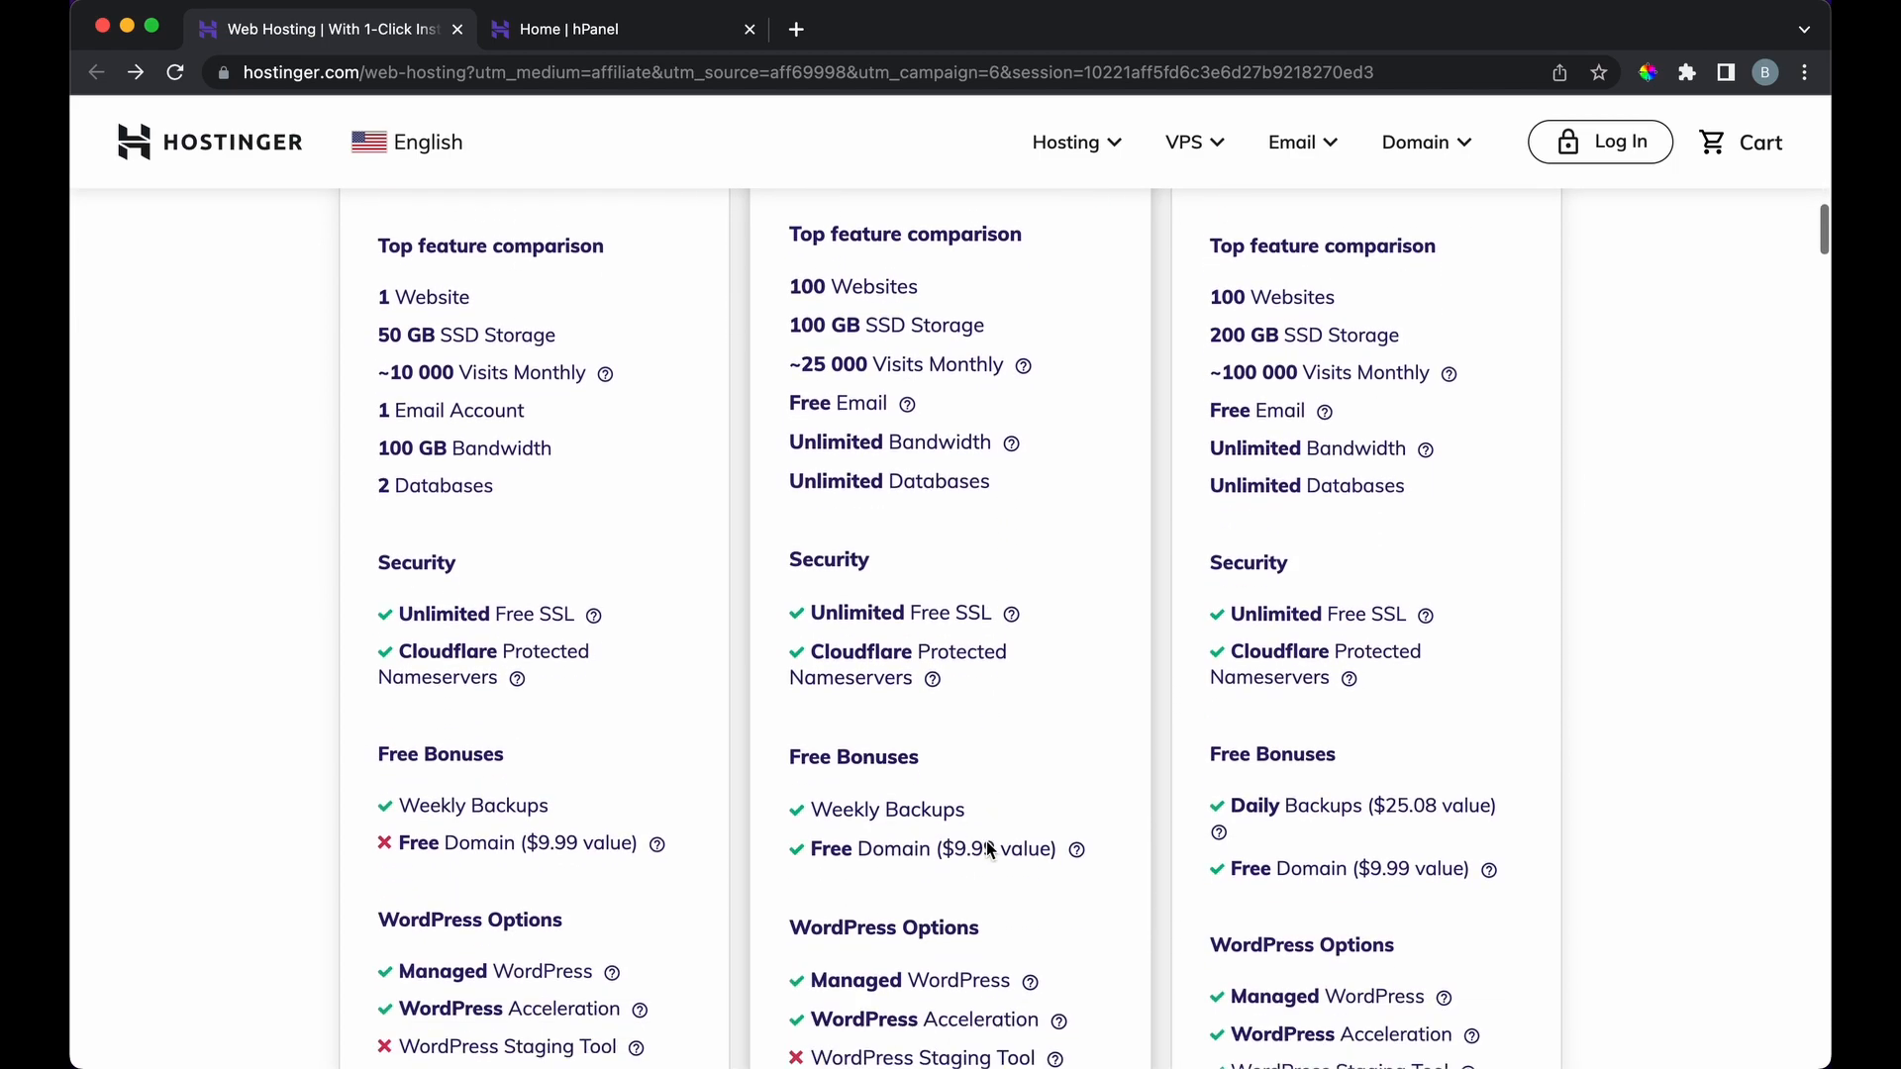
Step: Highlight the Free Domain perk on the Premium plan card
left_click_drag(818, 732, 955, 731)
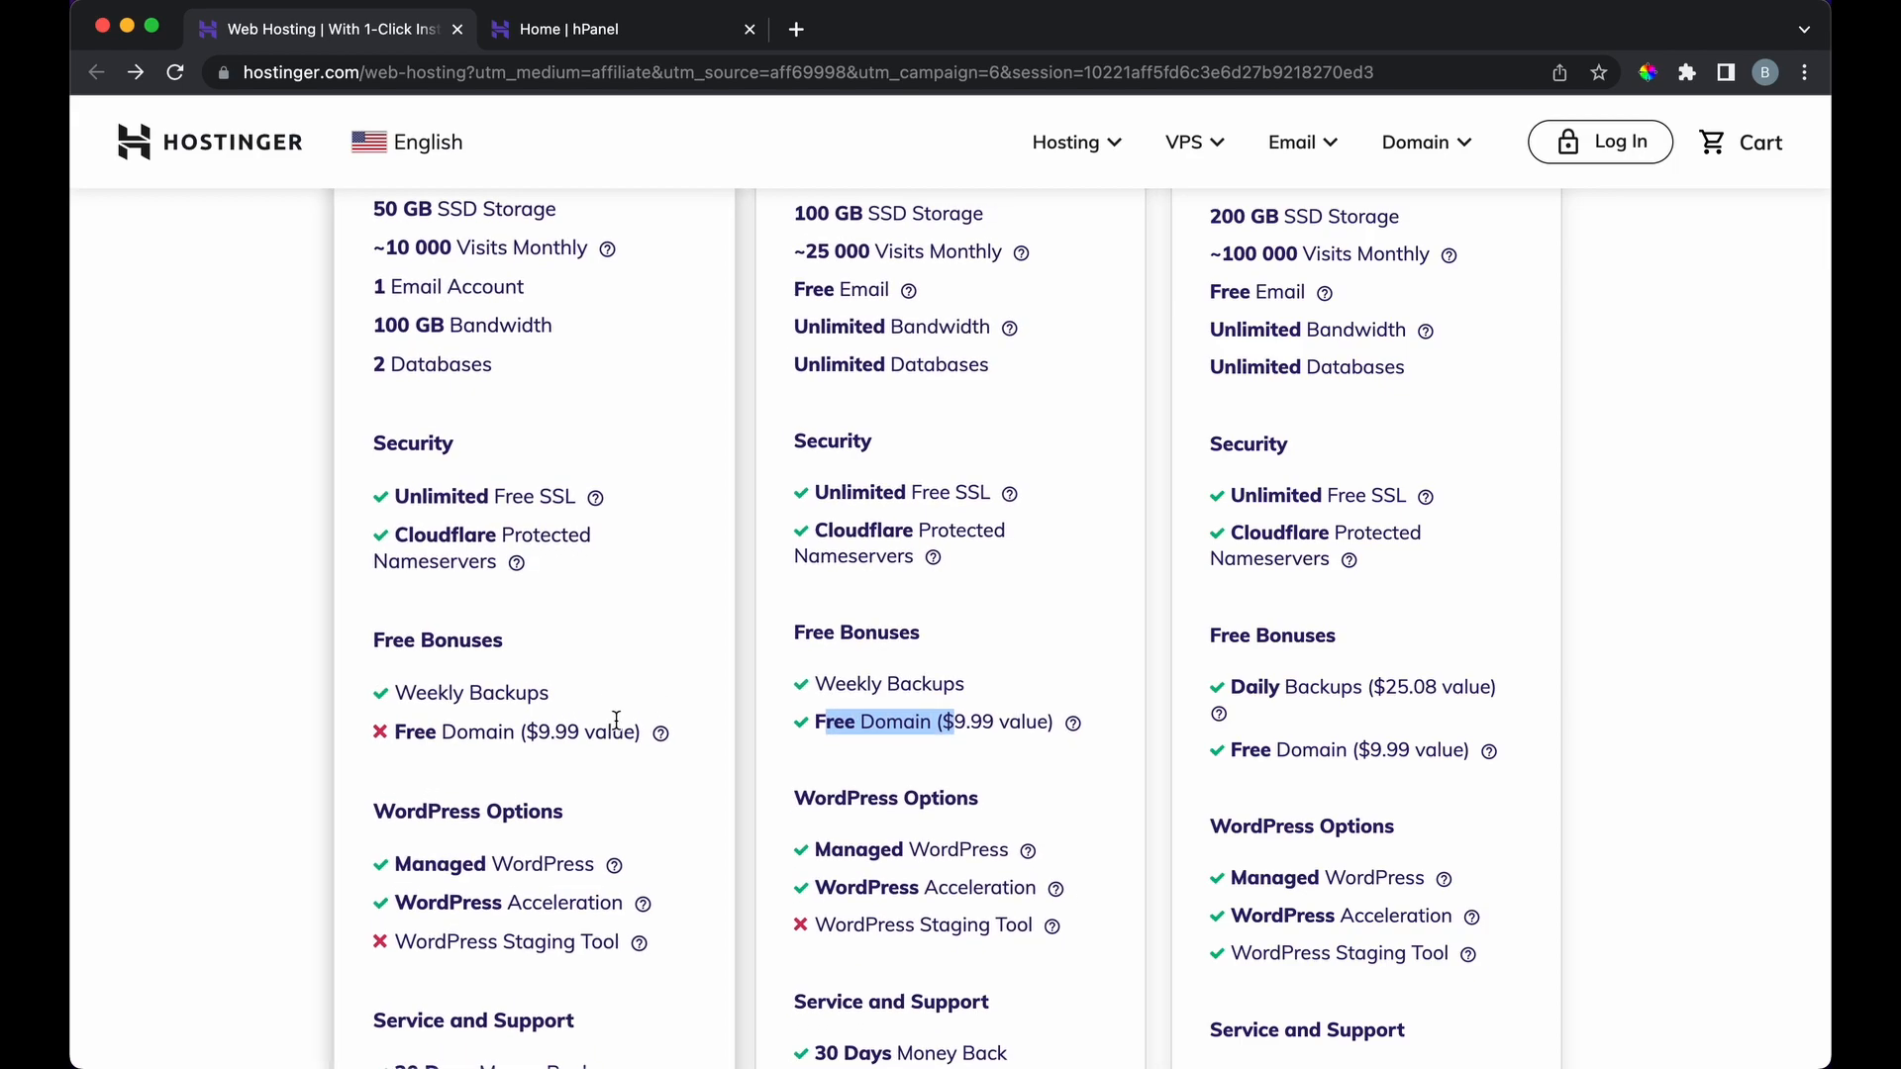
left_click(754, 745)
scroll(763, 747, "down", 6)
scroll(923, 739, "down", 6)
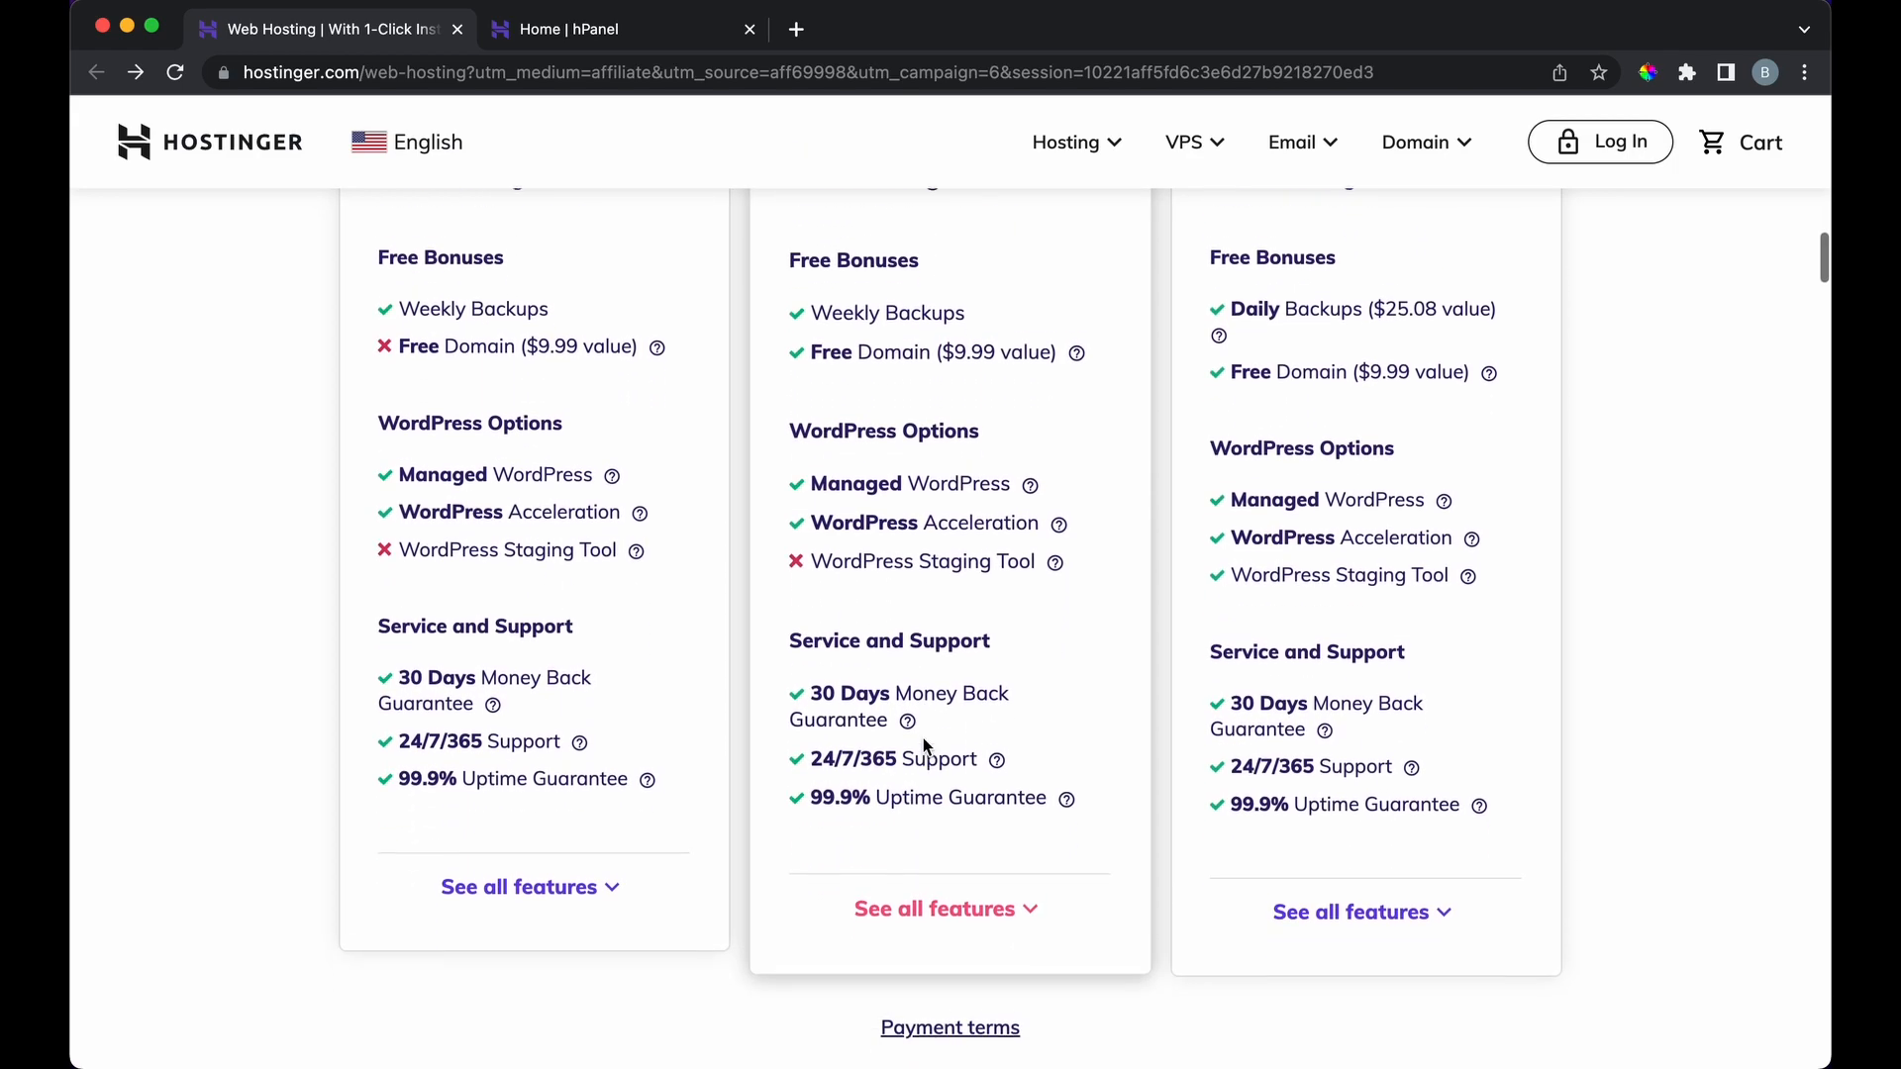
scroll(923, 739, "up", 13)
scroll(923, 738, "up", 12)
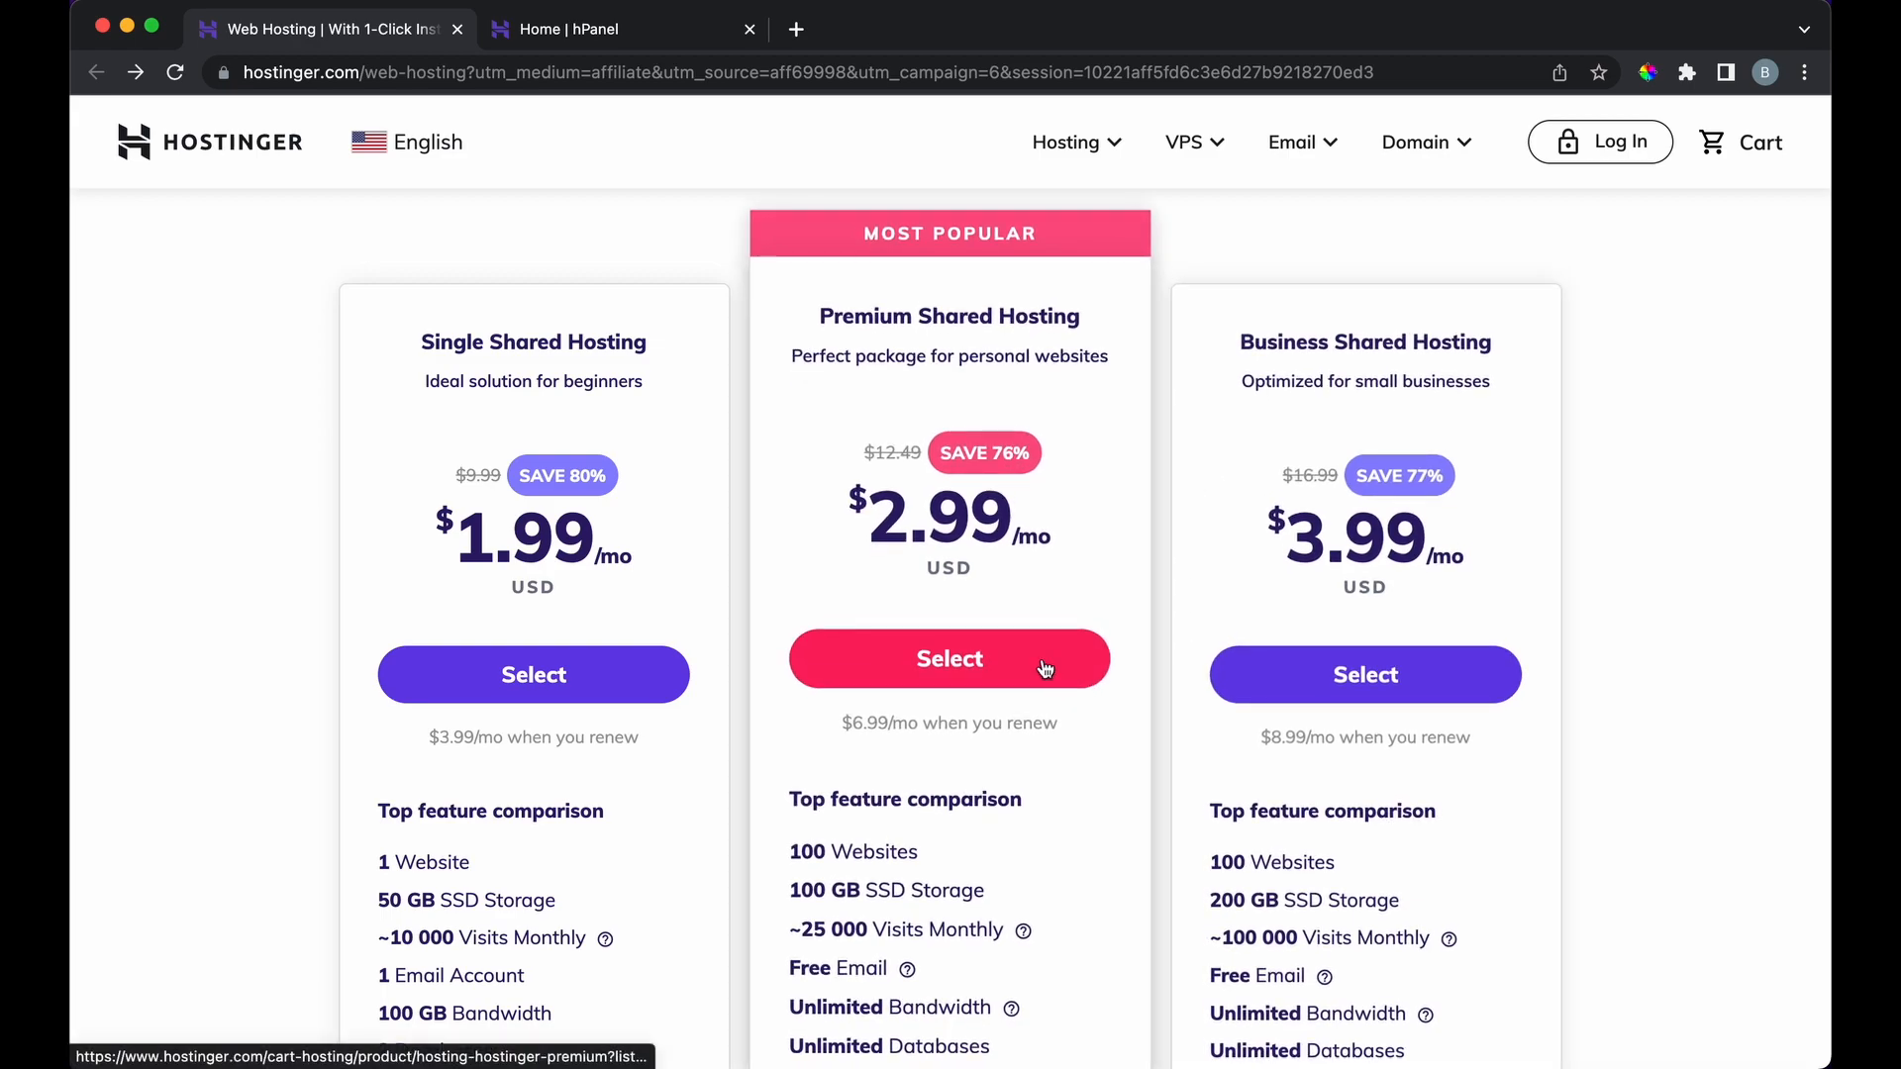
Step: Select Premium Shared Hosting for 48 months and review payment options and the $143.52 total
left_click(1046, 670)
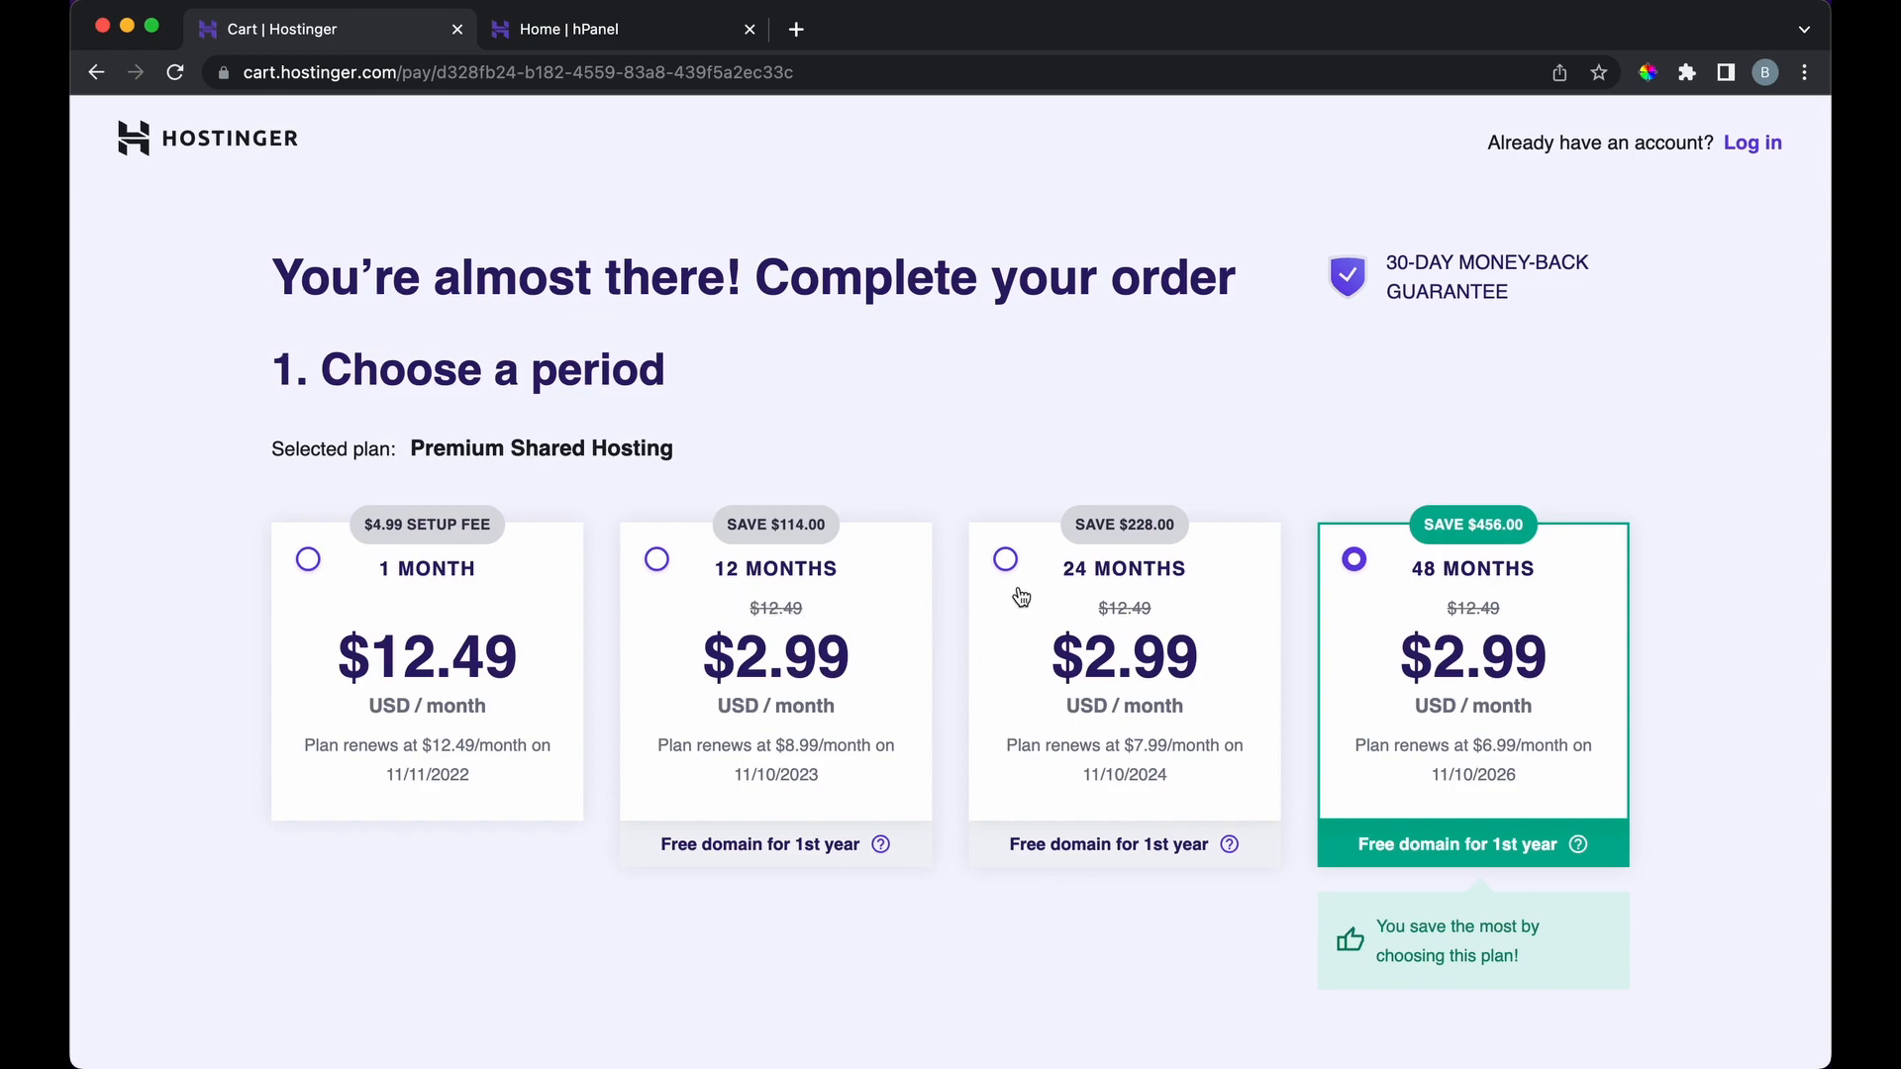
scroll(1273, 768, "down", 2)
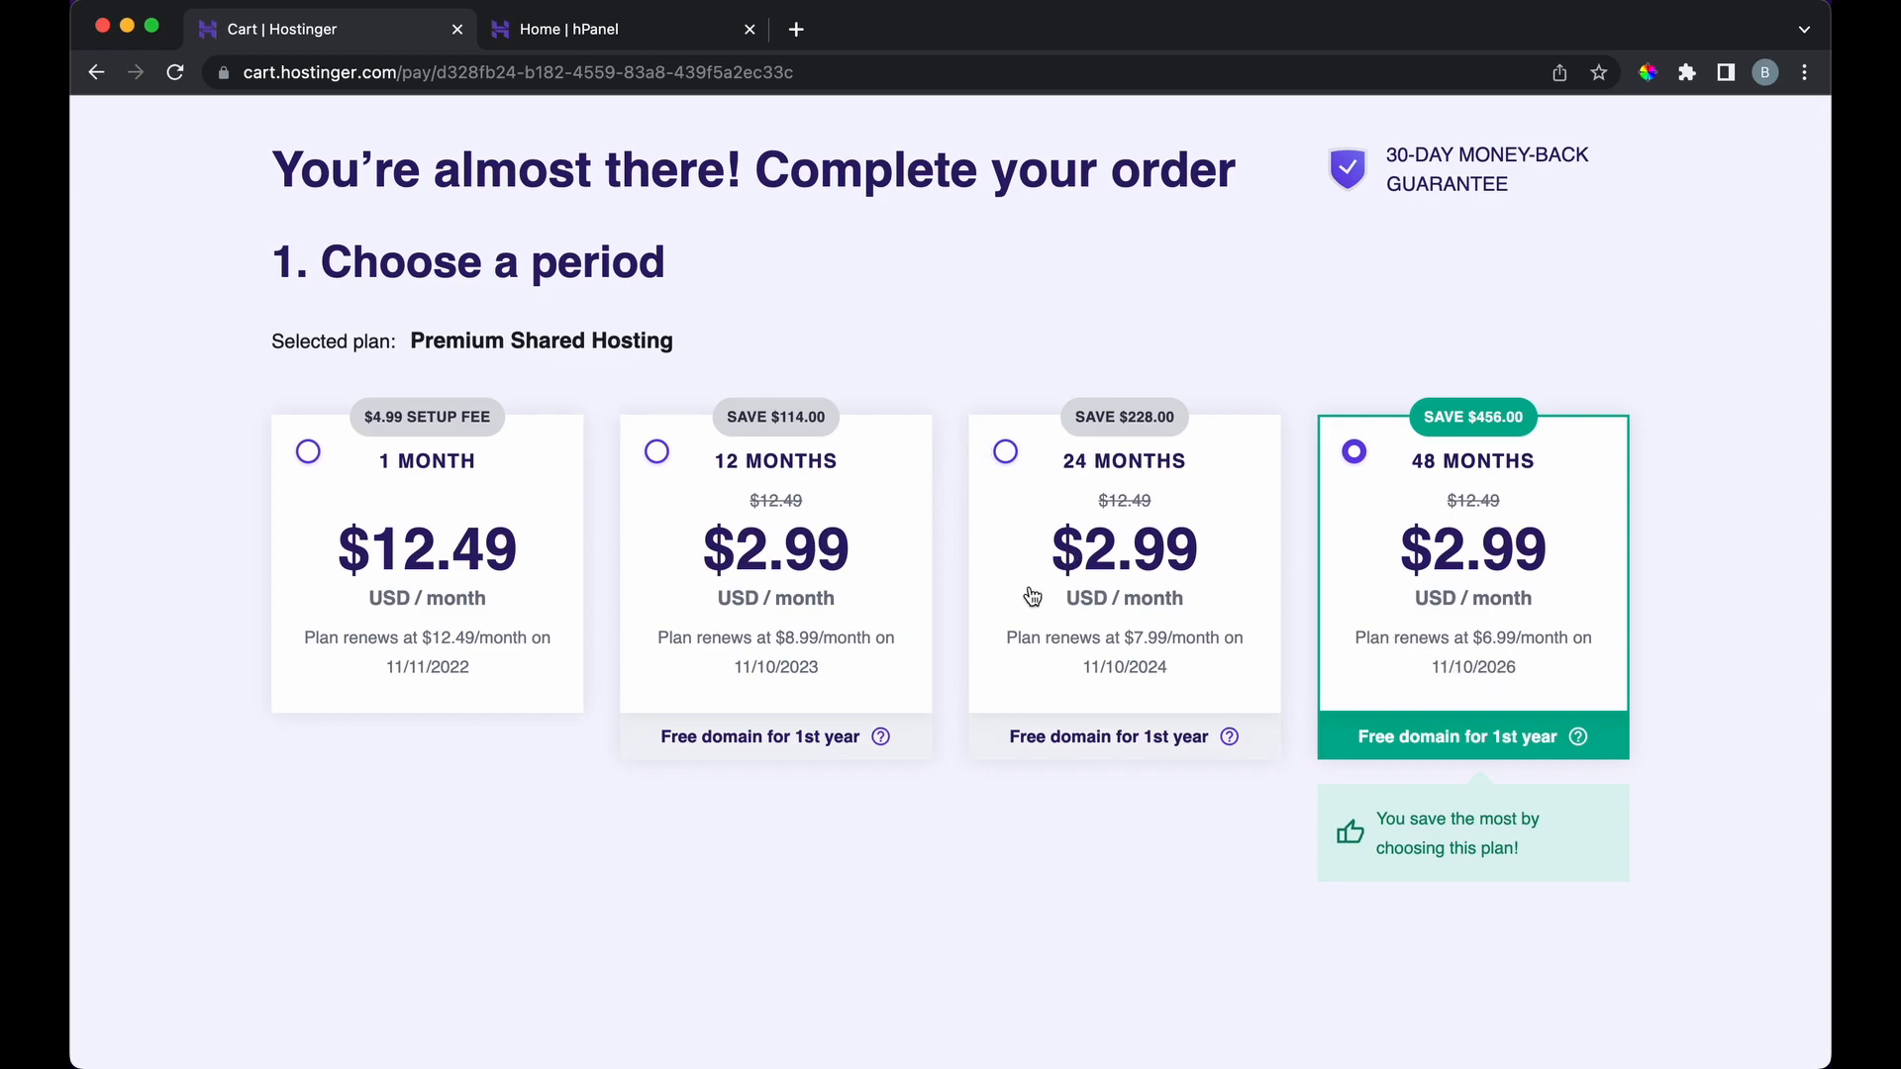
scroll(454, 812, "down", 3)
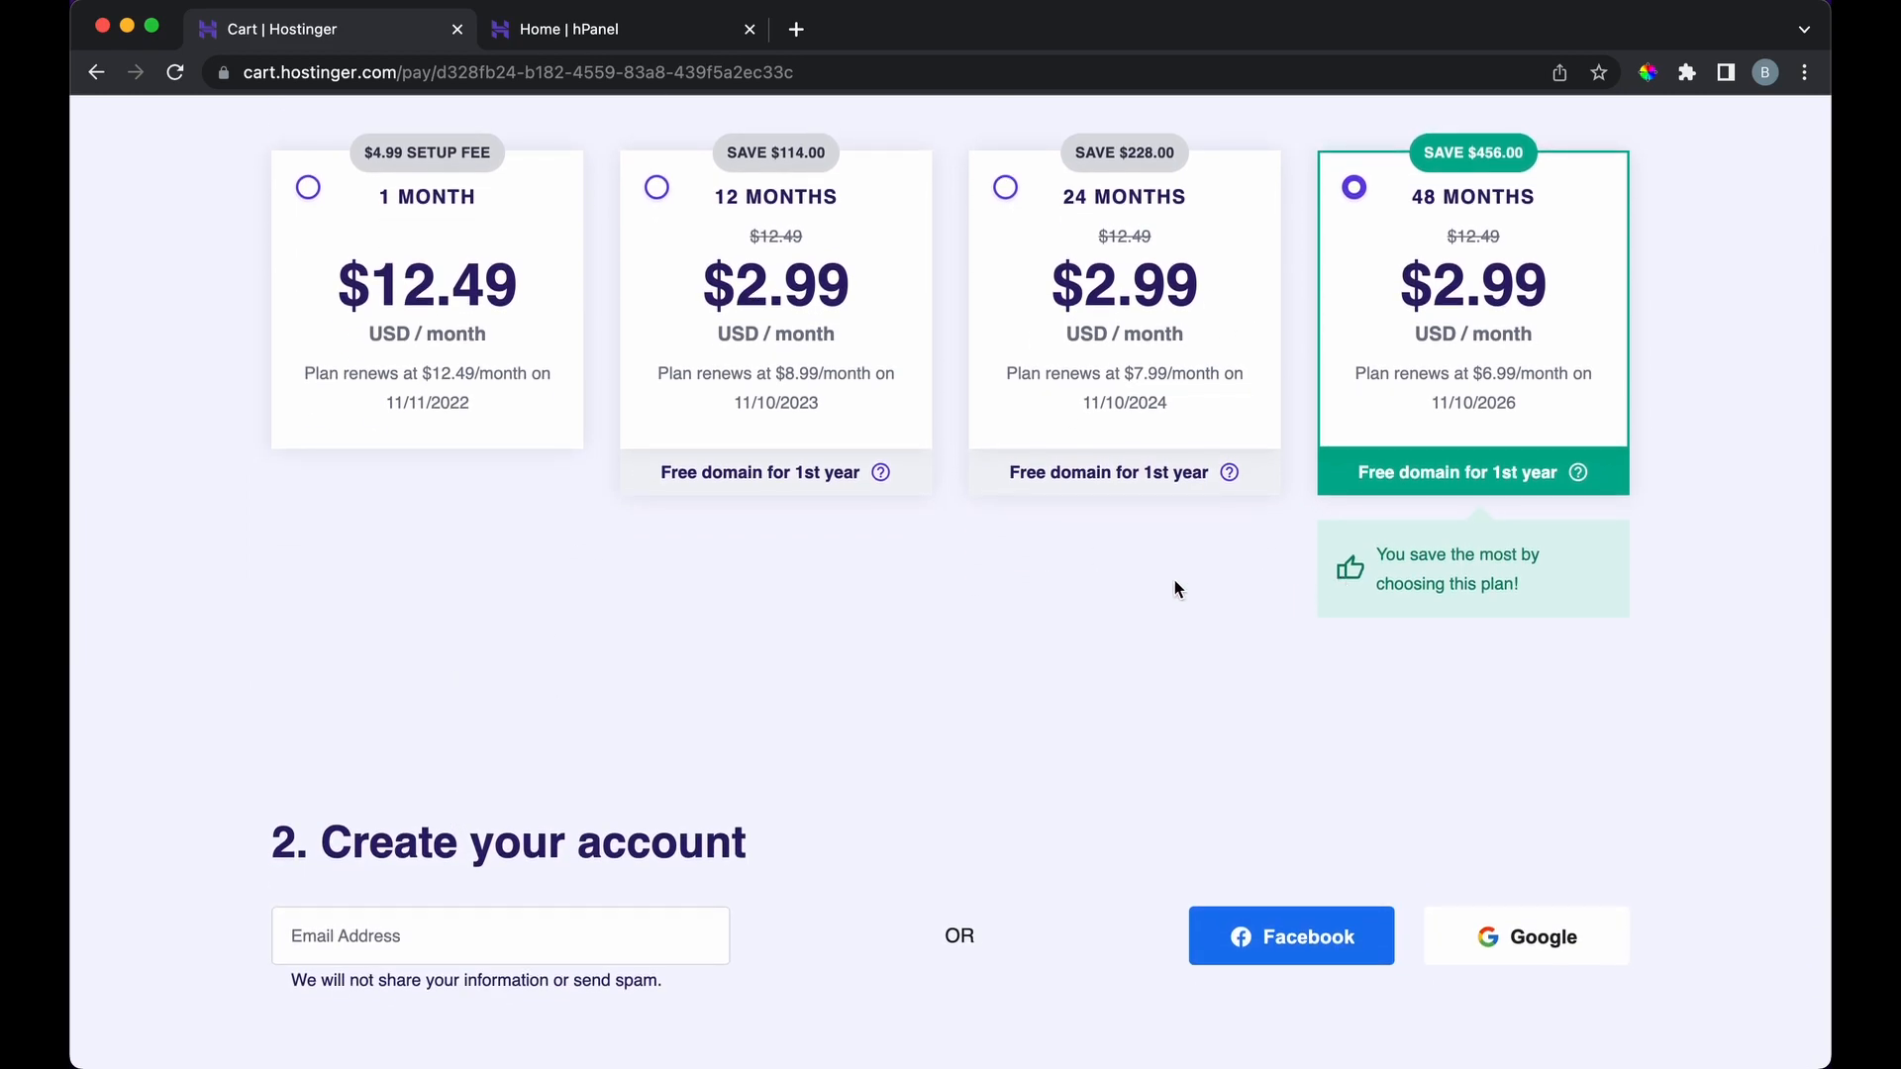
scroll(301, 776, "down", 4)
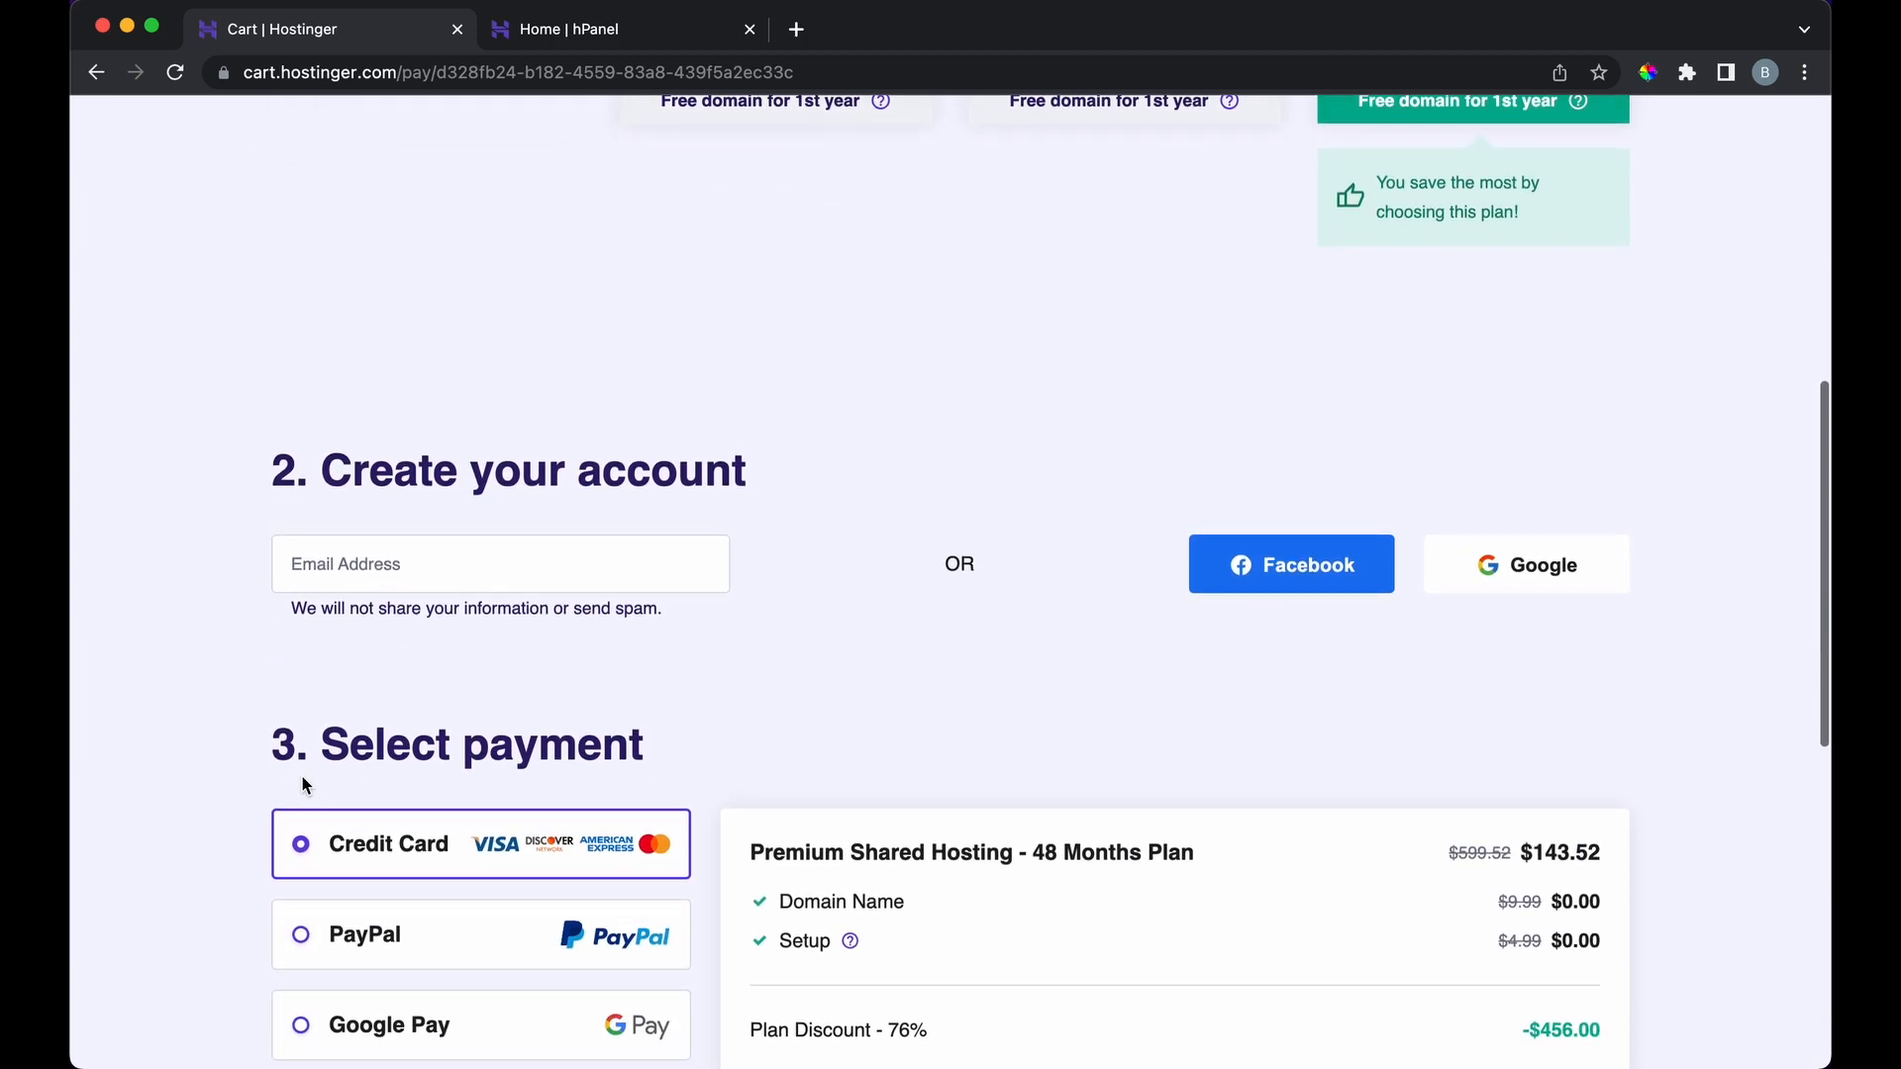
scroll(571, 605, "down", 2)
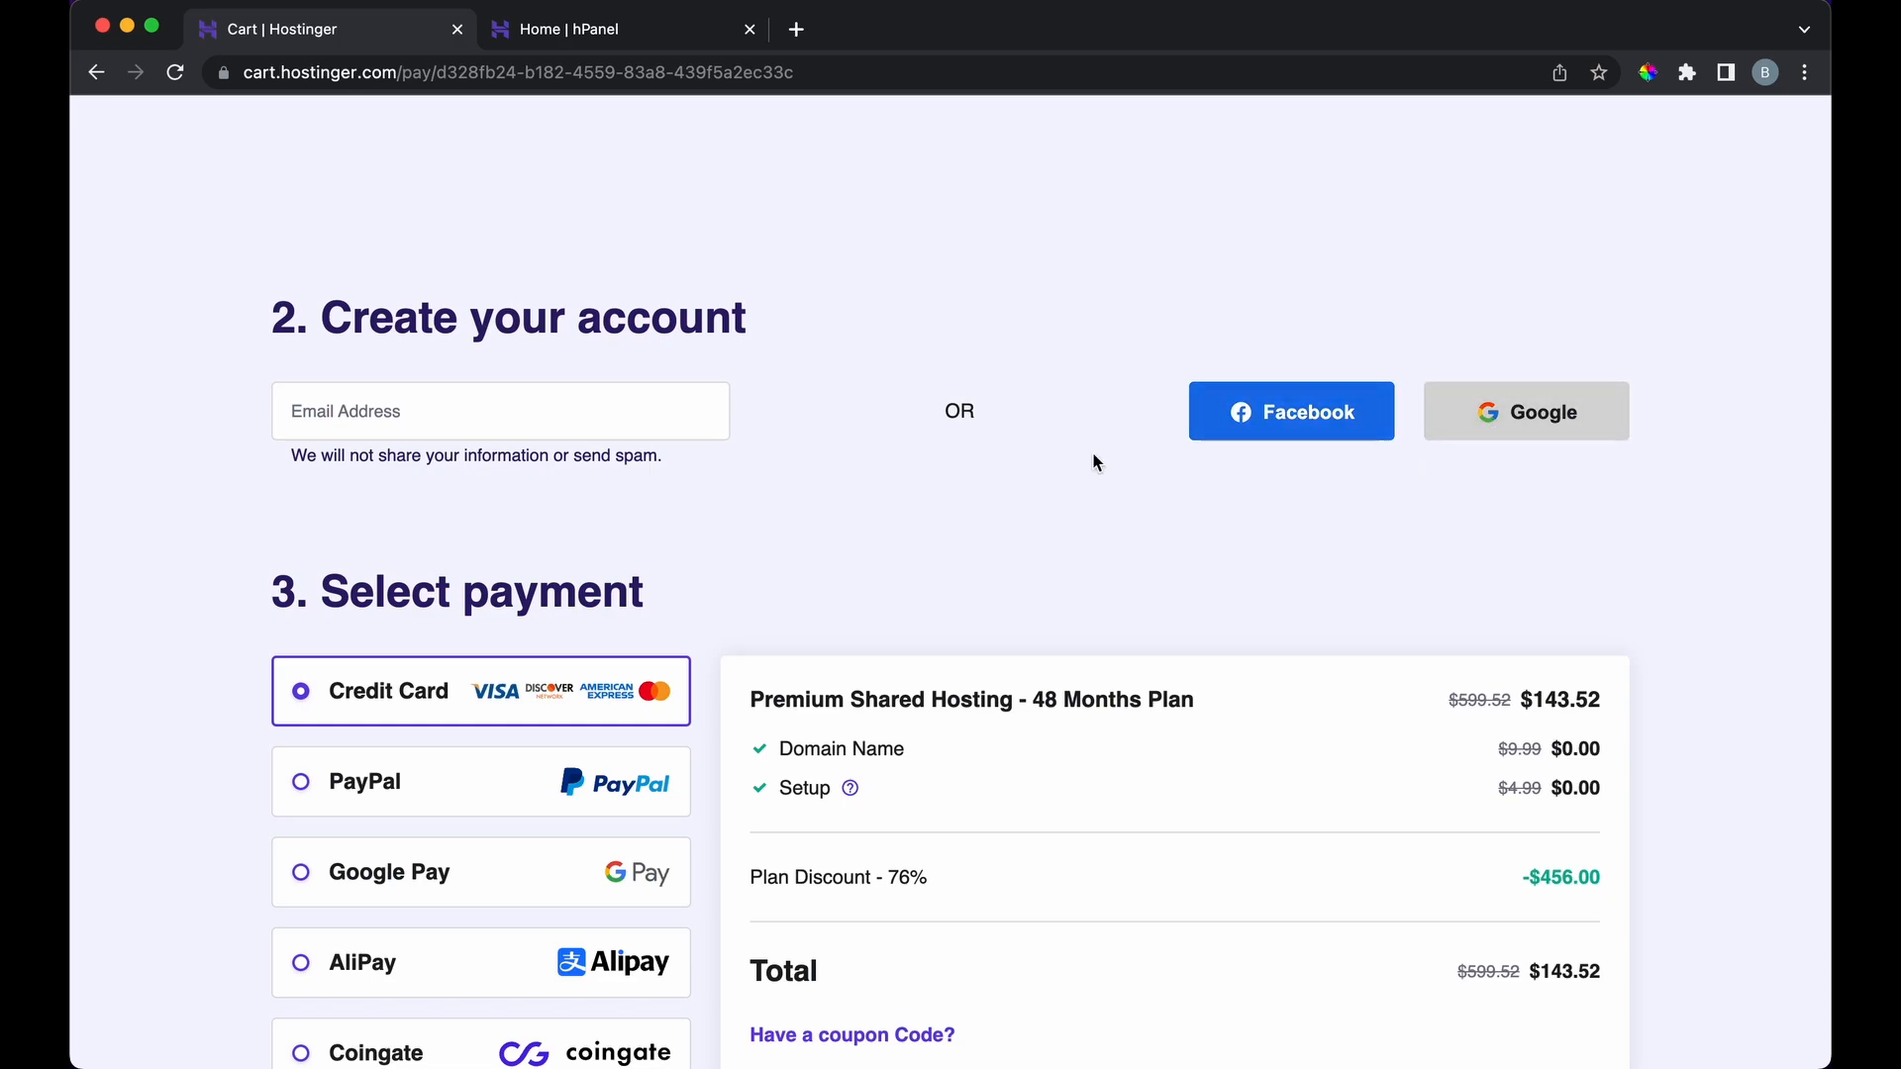
scroll(765, 645, "down", 5)
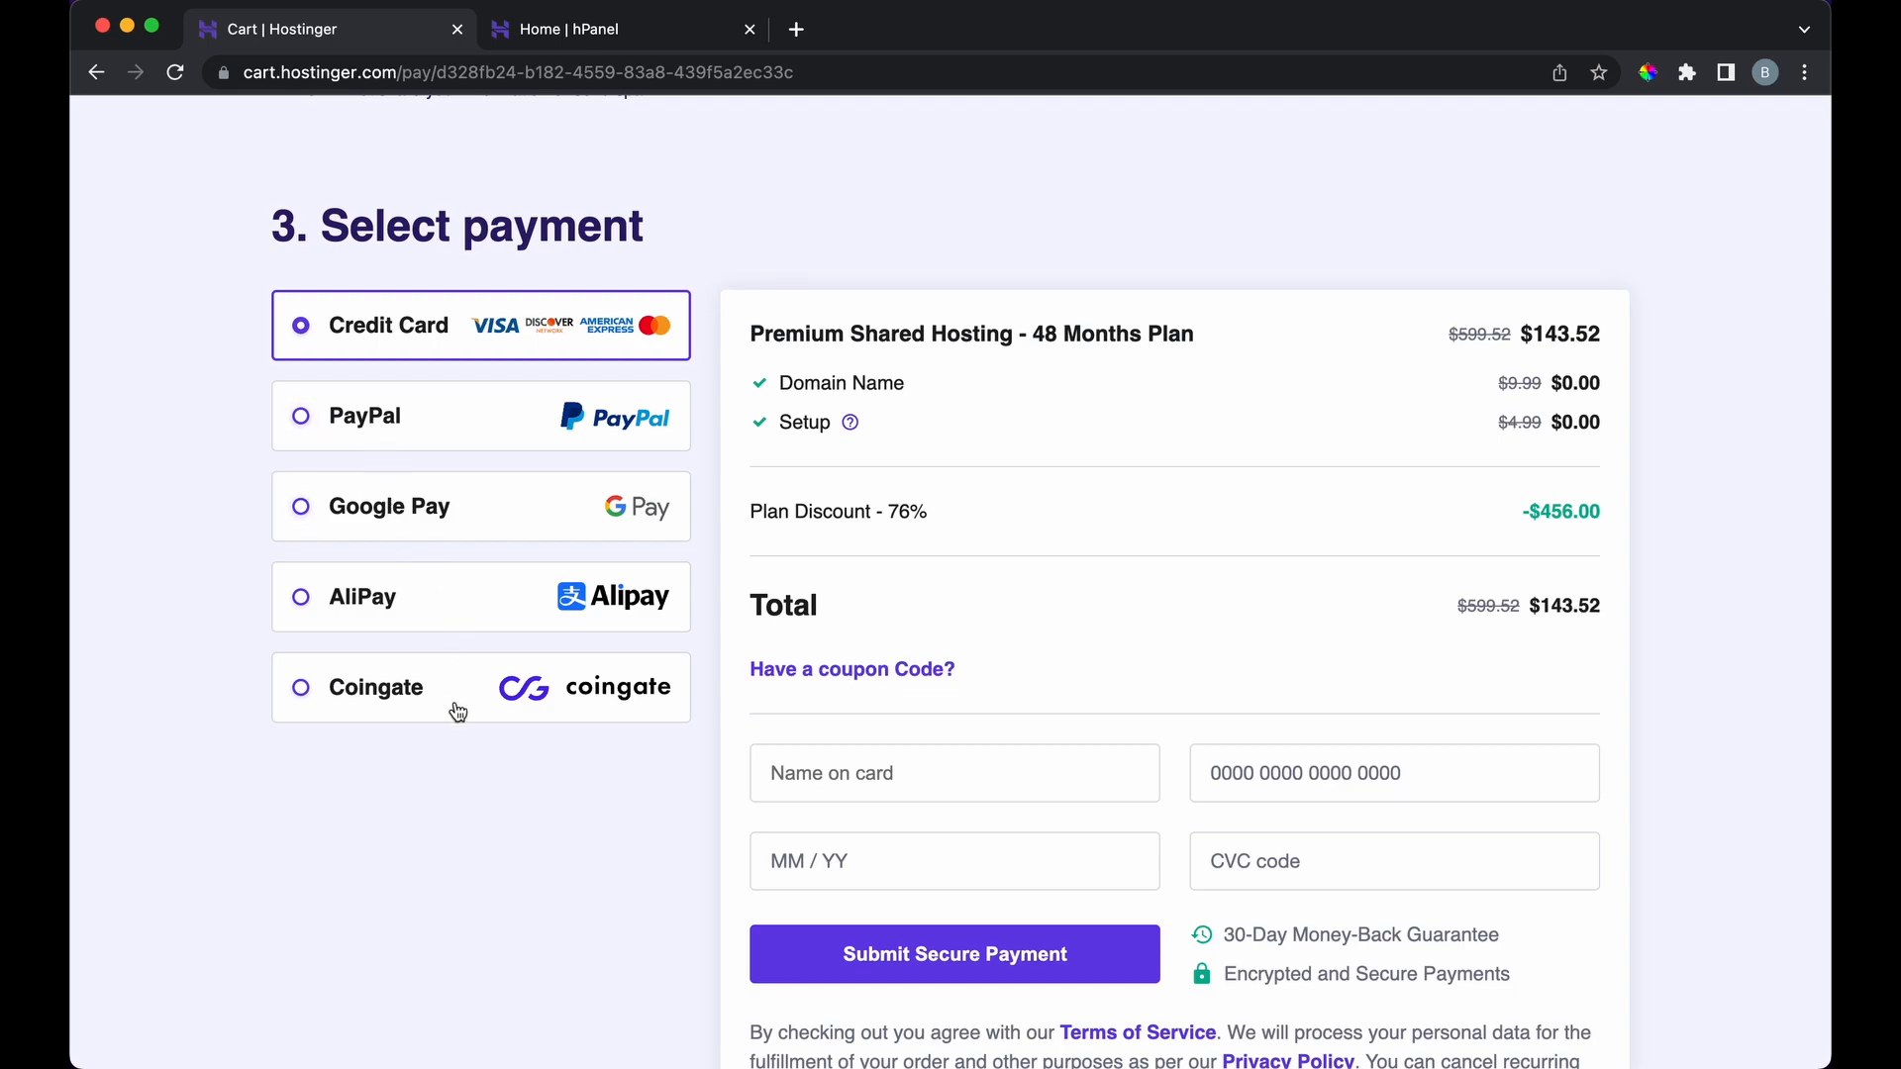
scroll(1156, 386, "down", 3)
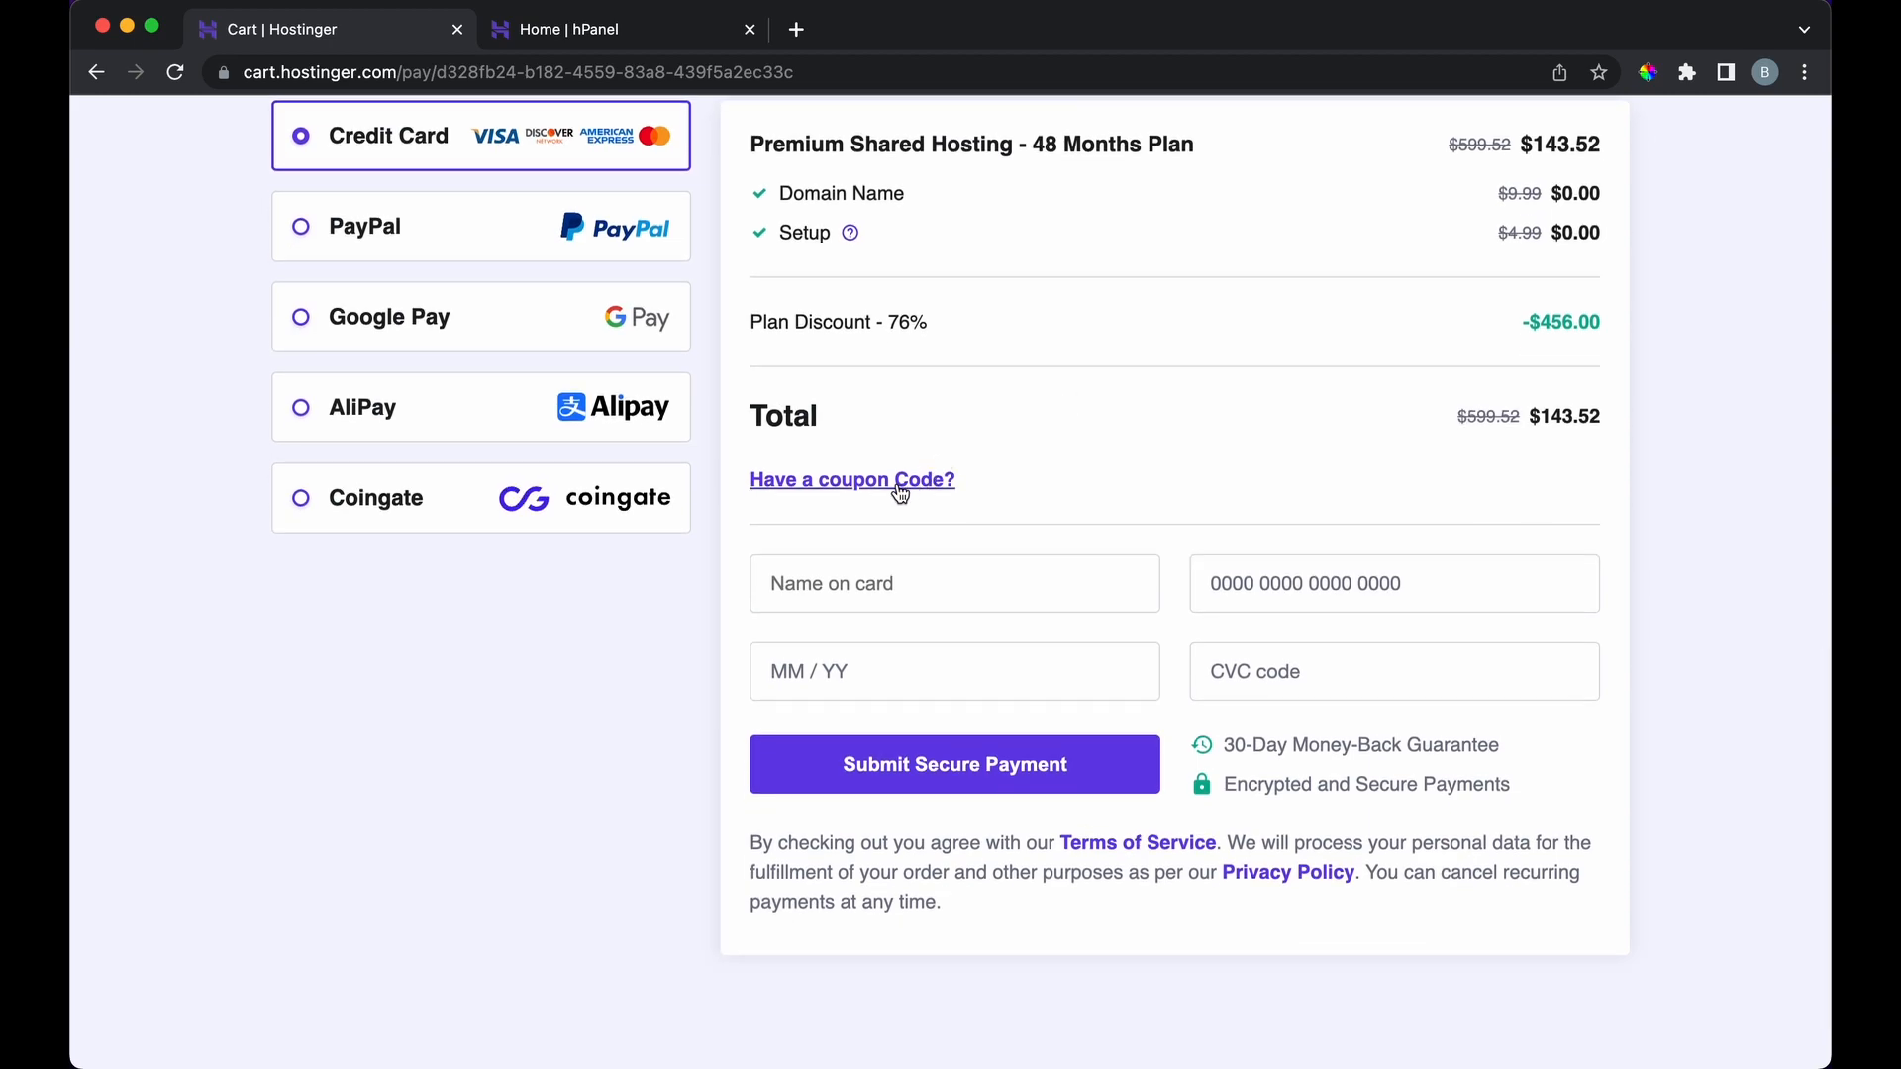
Step: Apply the coupon code to the order, lowering the 48-month Premium total to $133.47
left_click(900, 492)
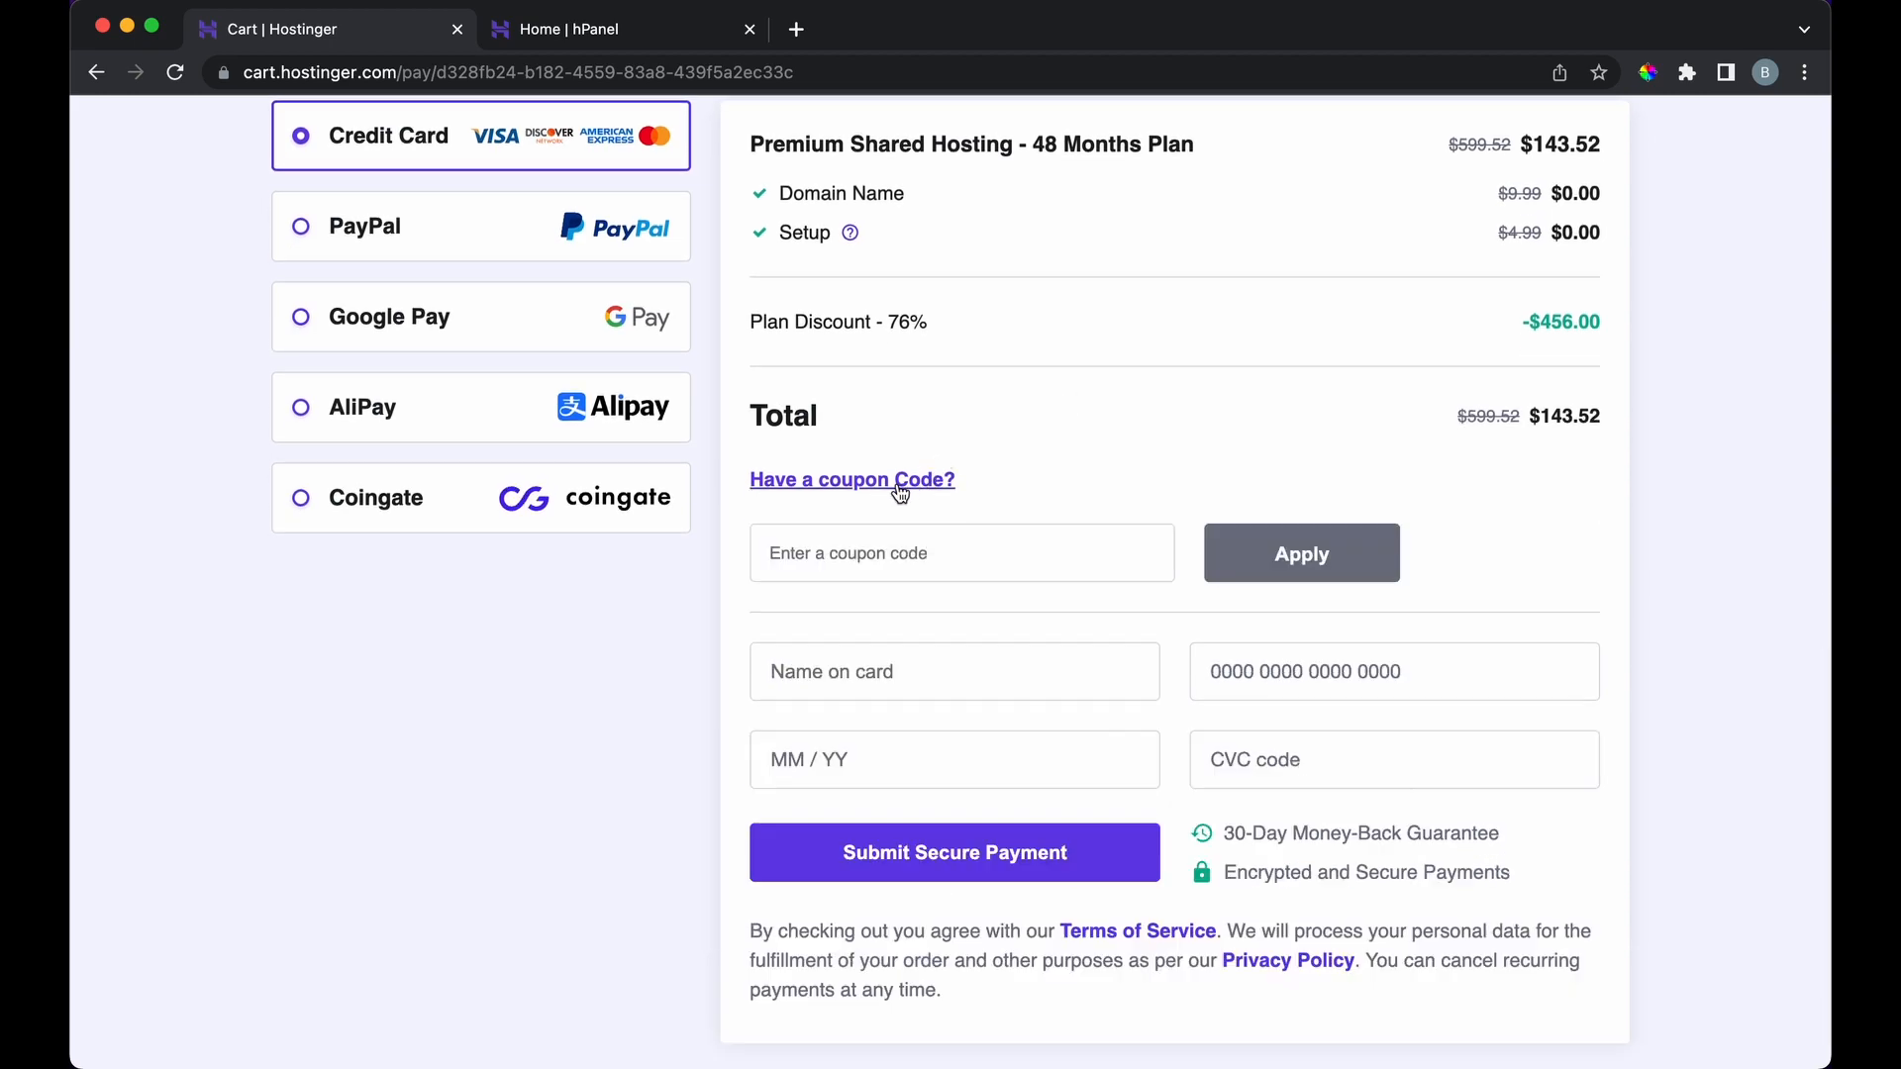
left_click(889, 551)
type("BRIANDESIGN")
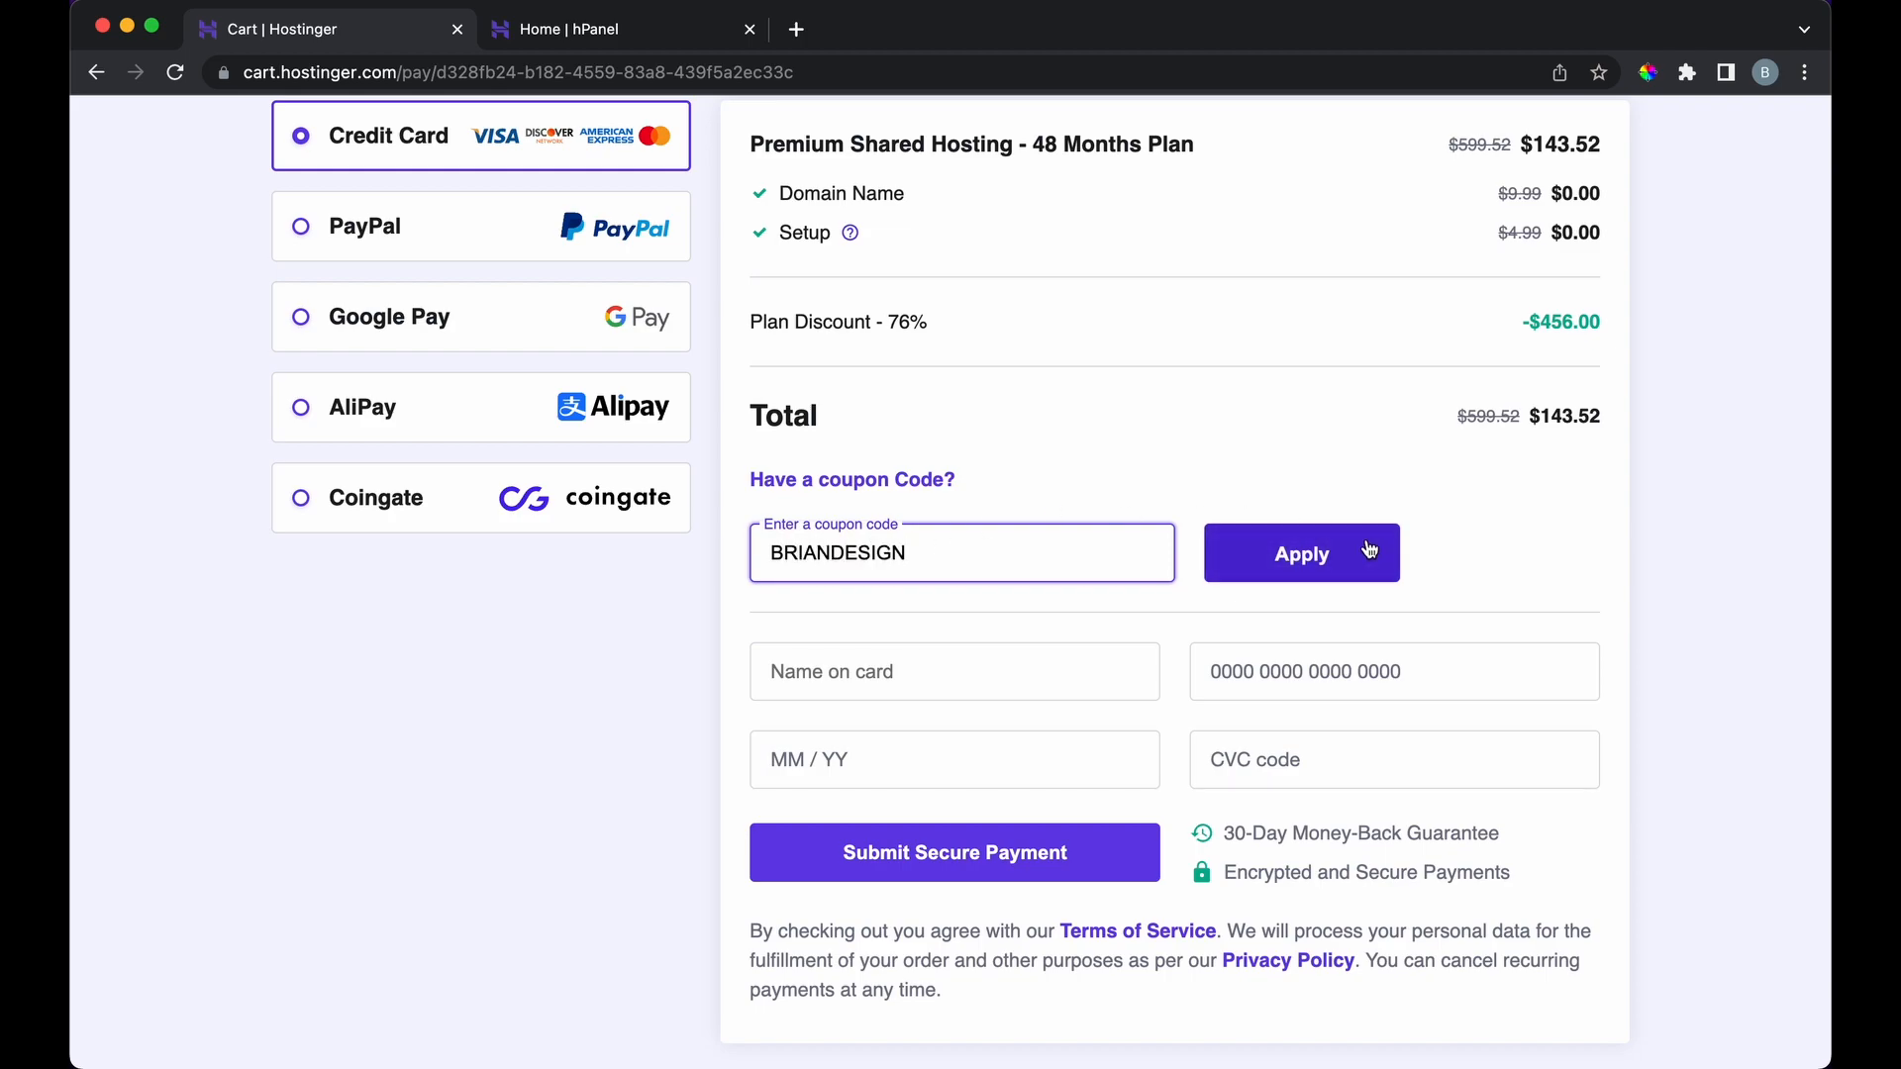
left_click(1369, 550)
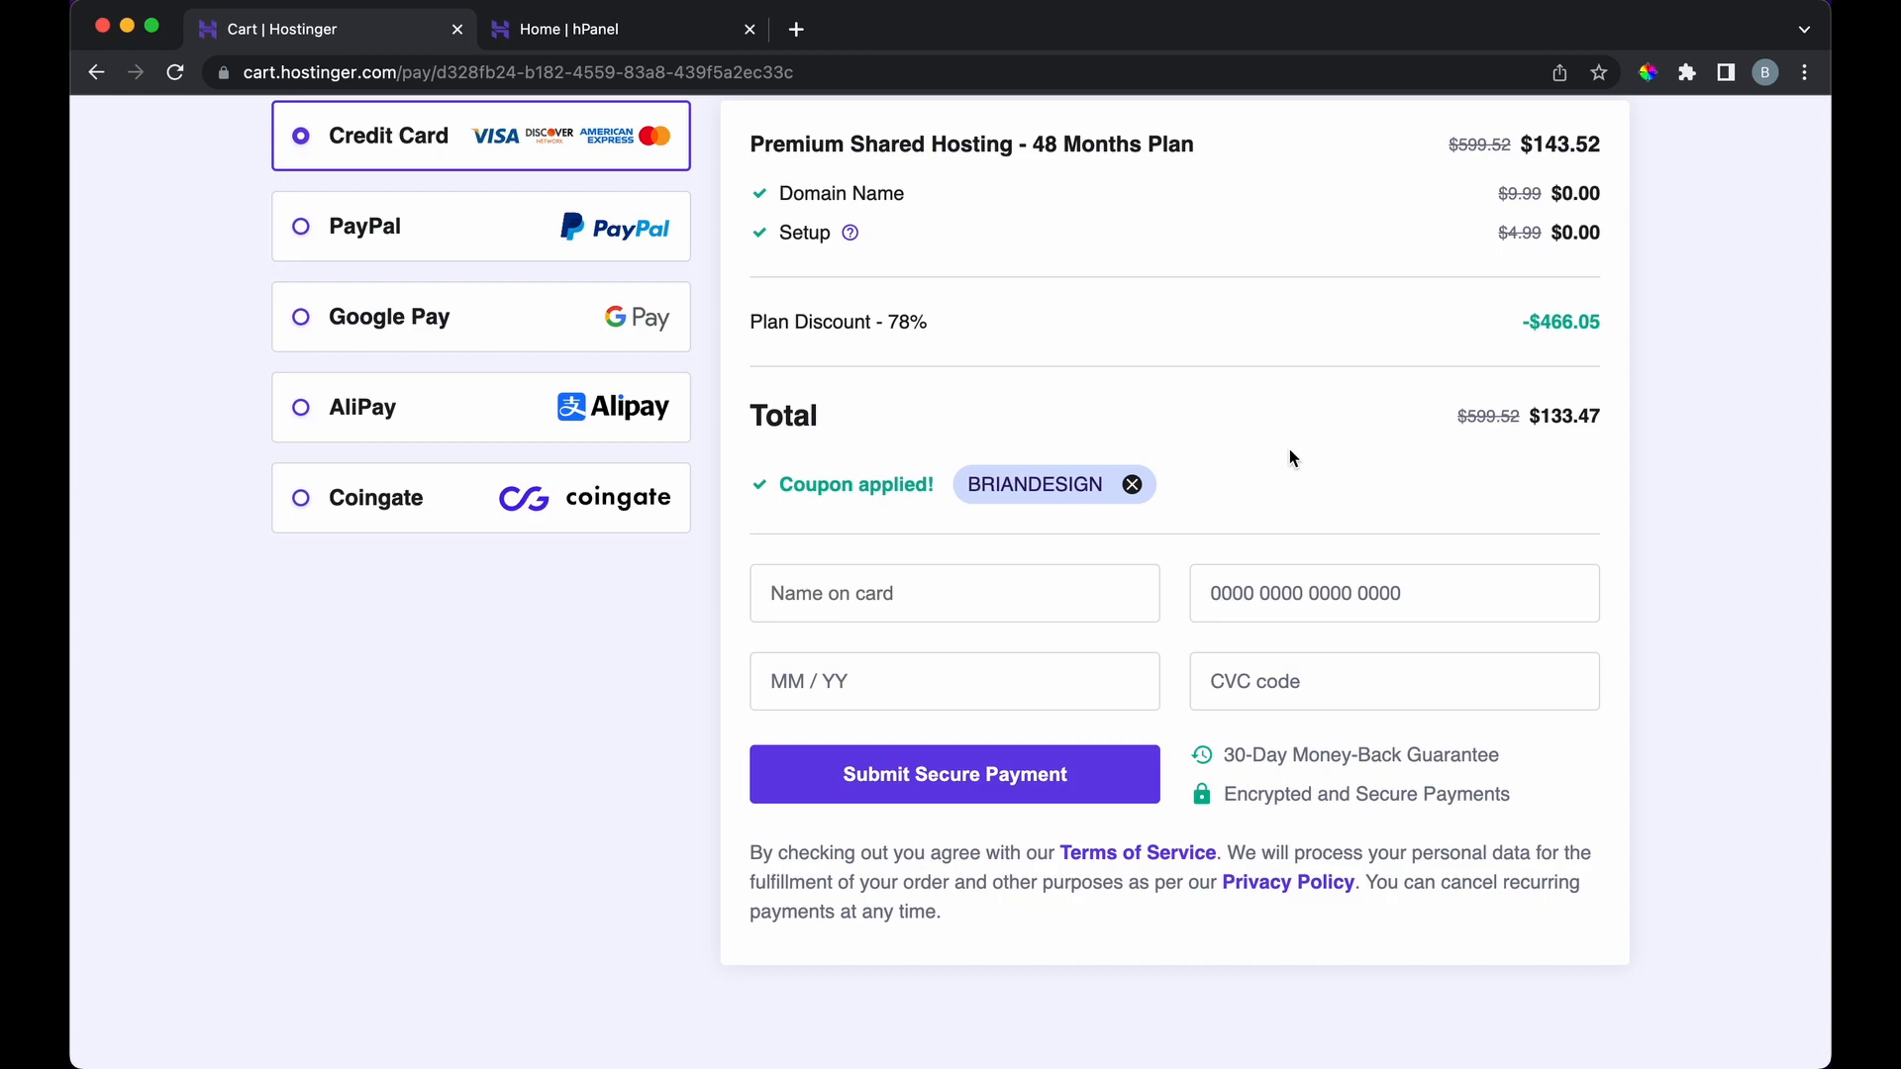
scroll(1289, 449, "up", 1)
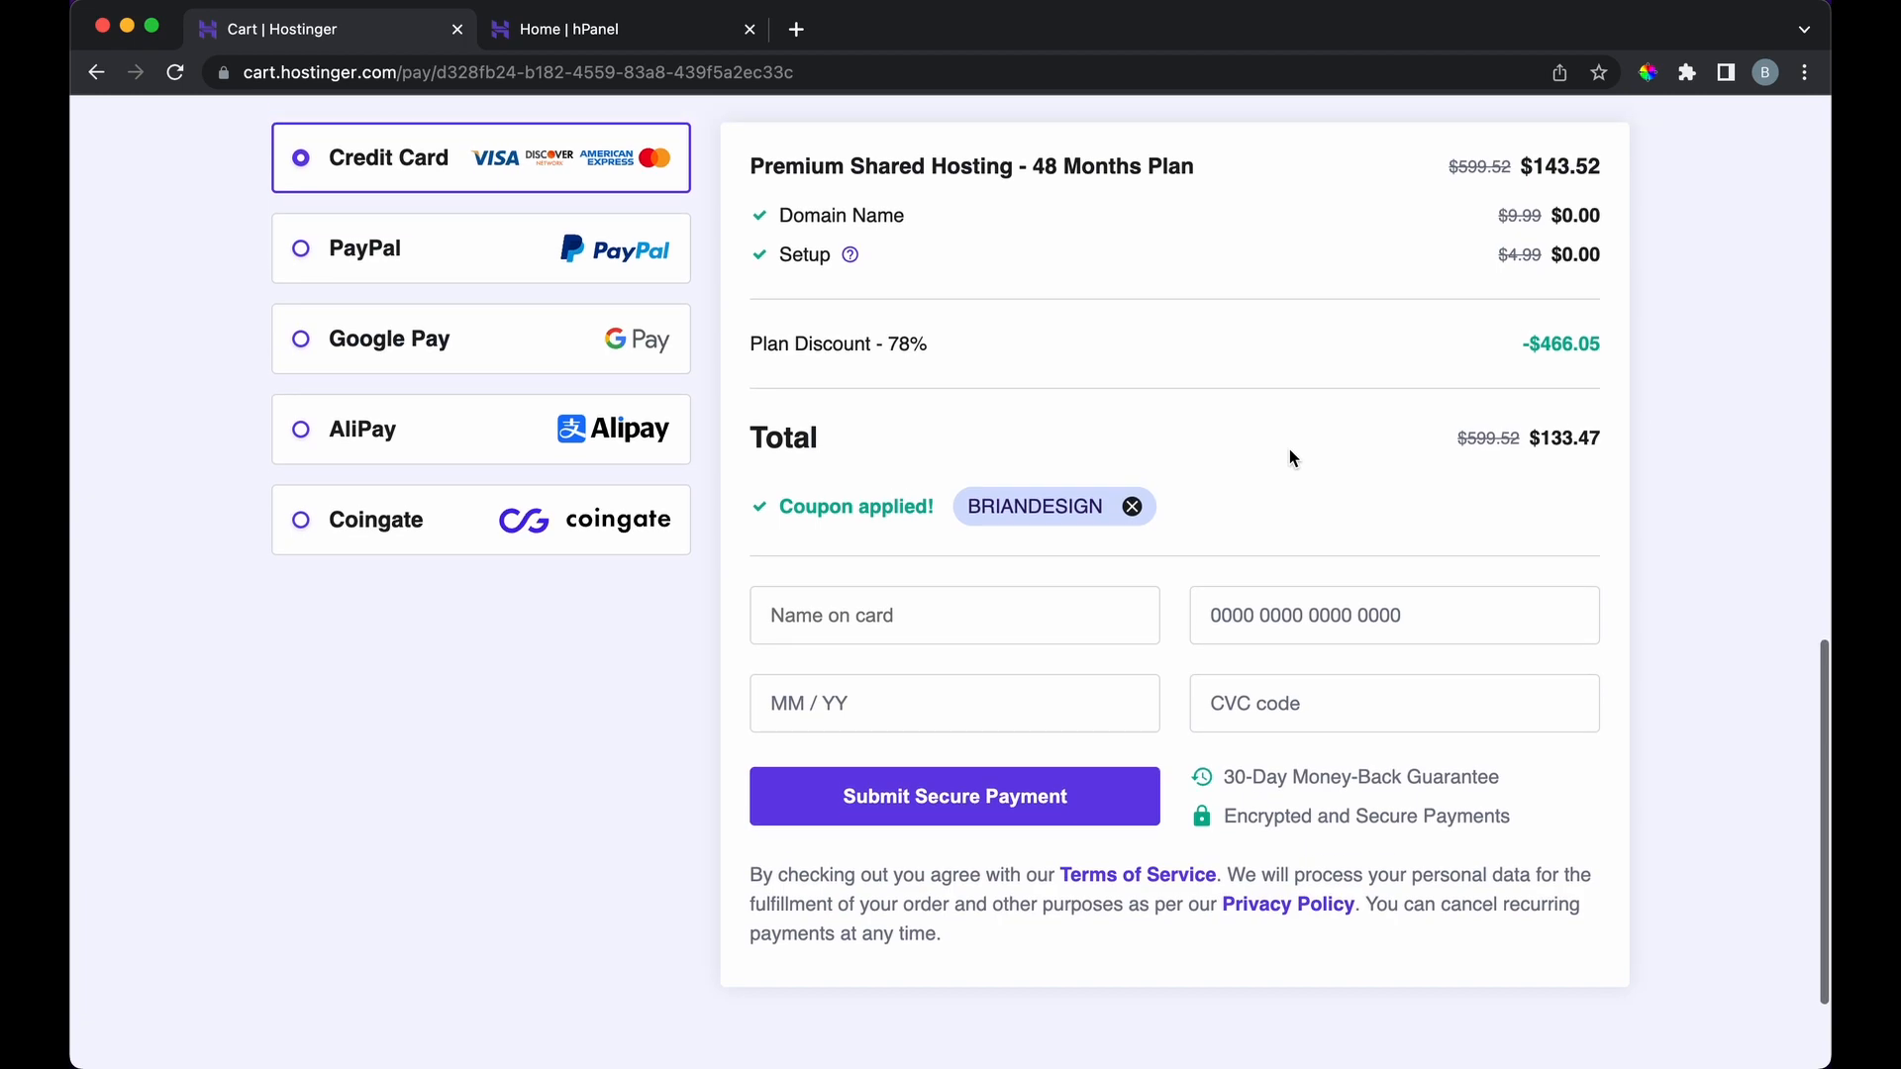
scroll(1164, 678, "down", 3)
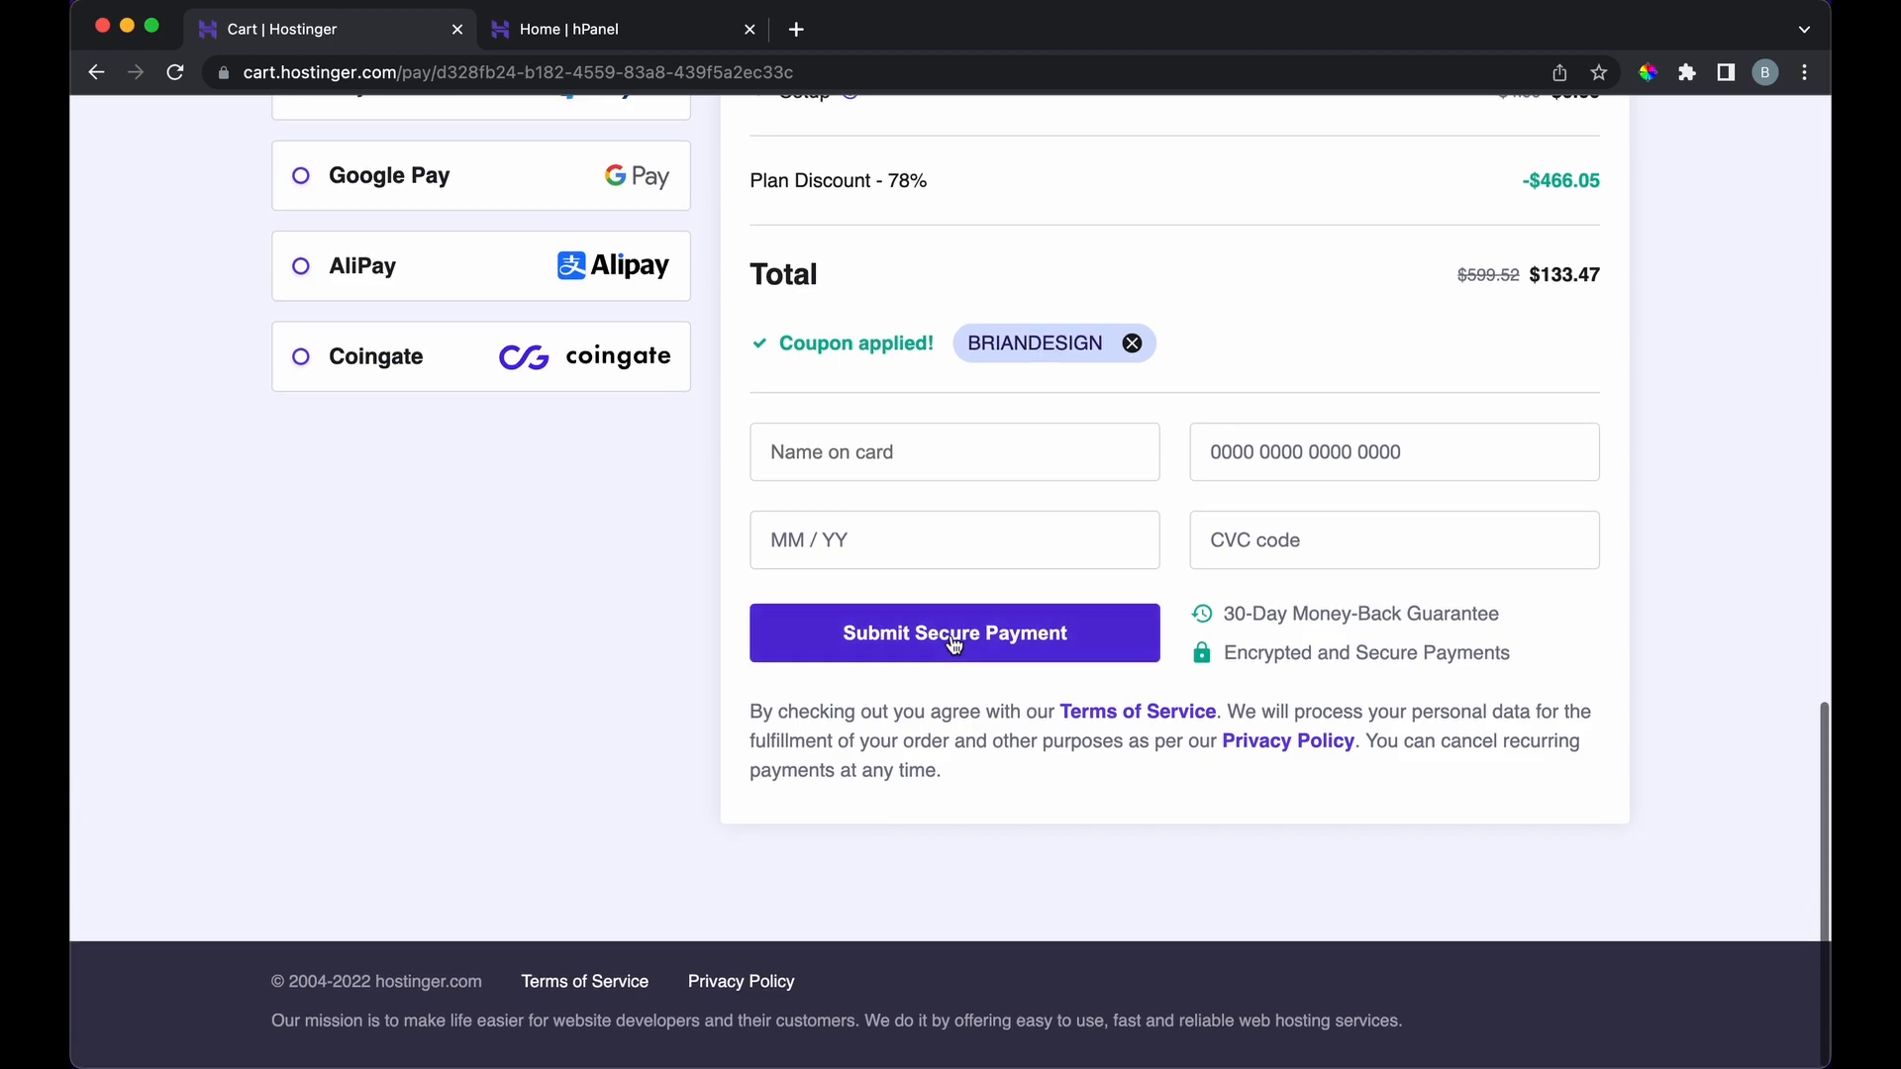
scroll(956, 849, "up", 3)
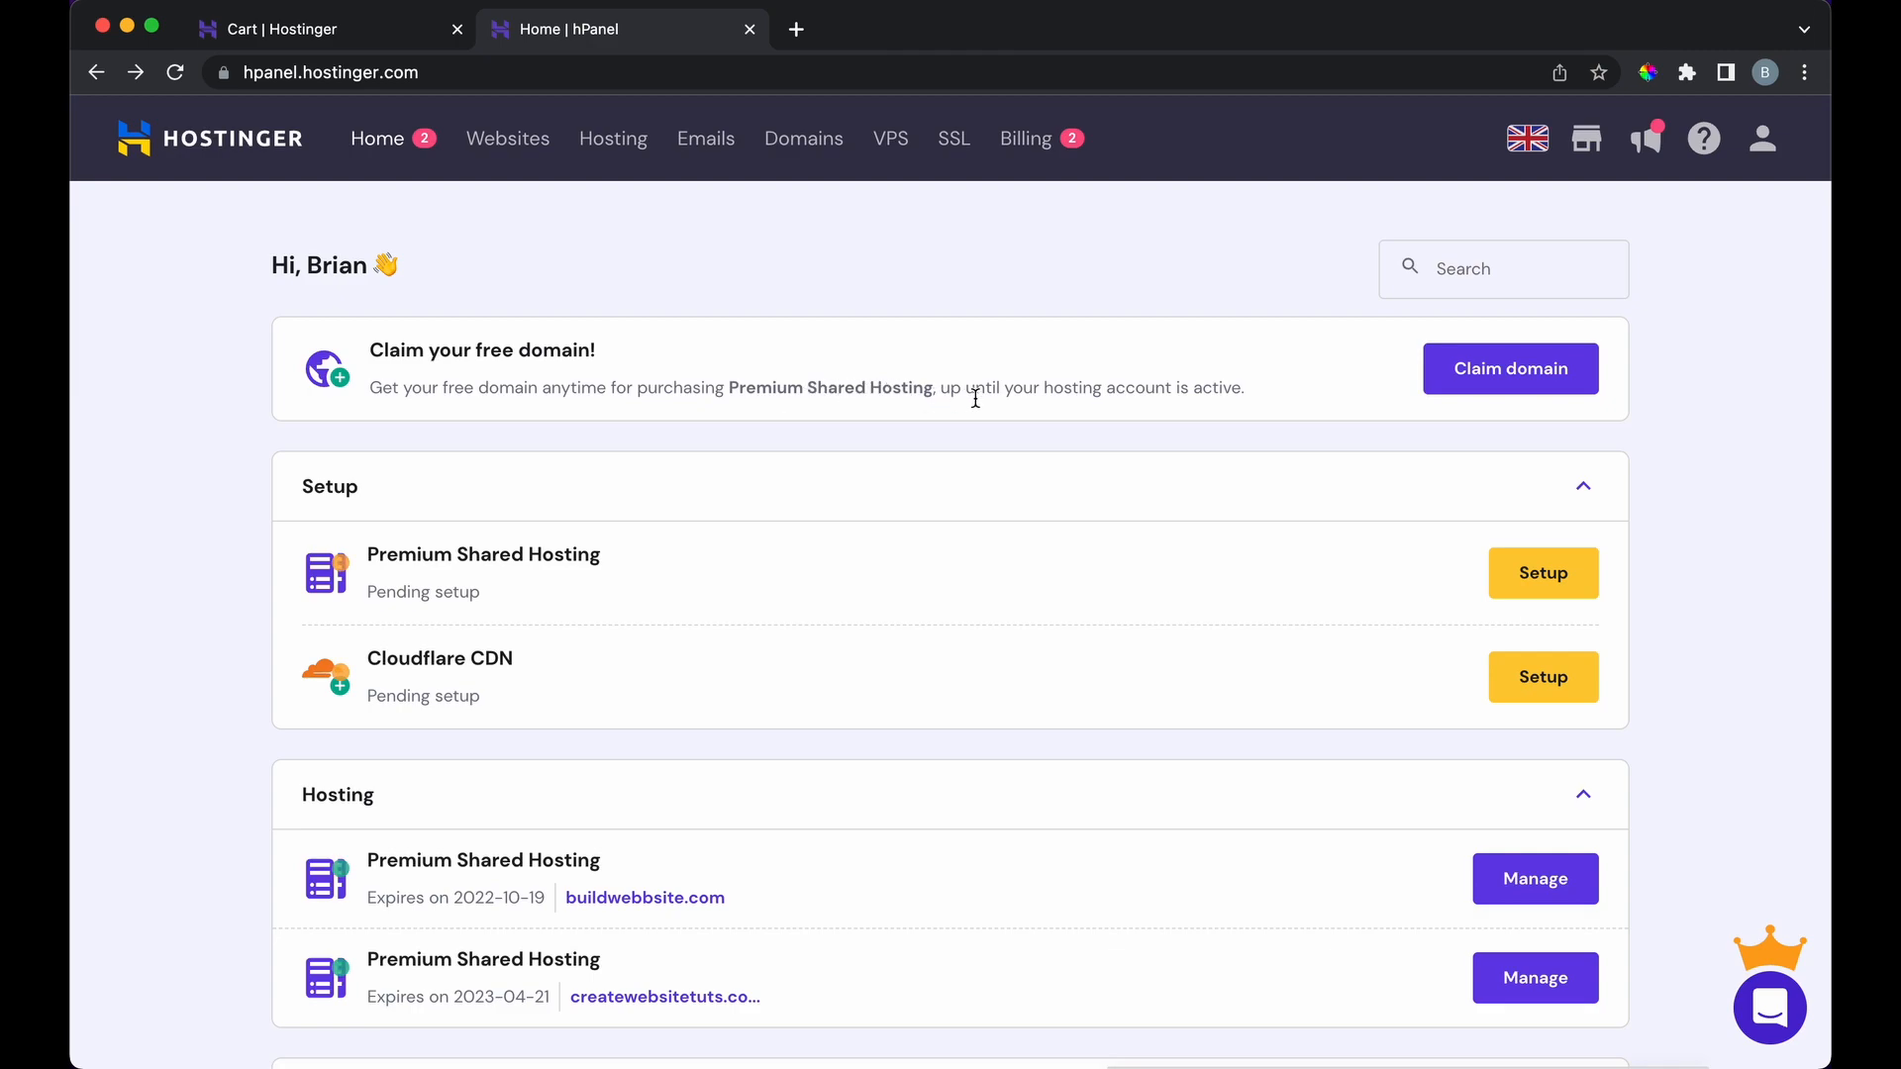
Step: Start claiming the free domain, entering 'webportfolio' with the .com ending
left_click(1461, 379)
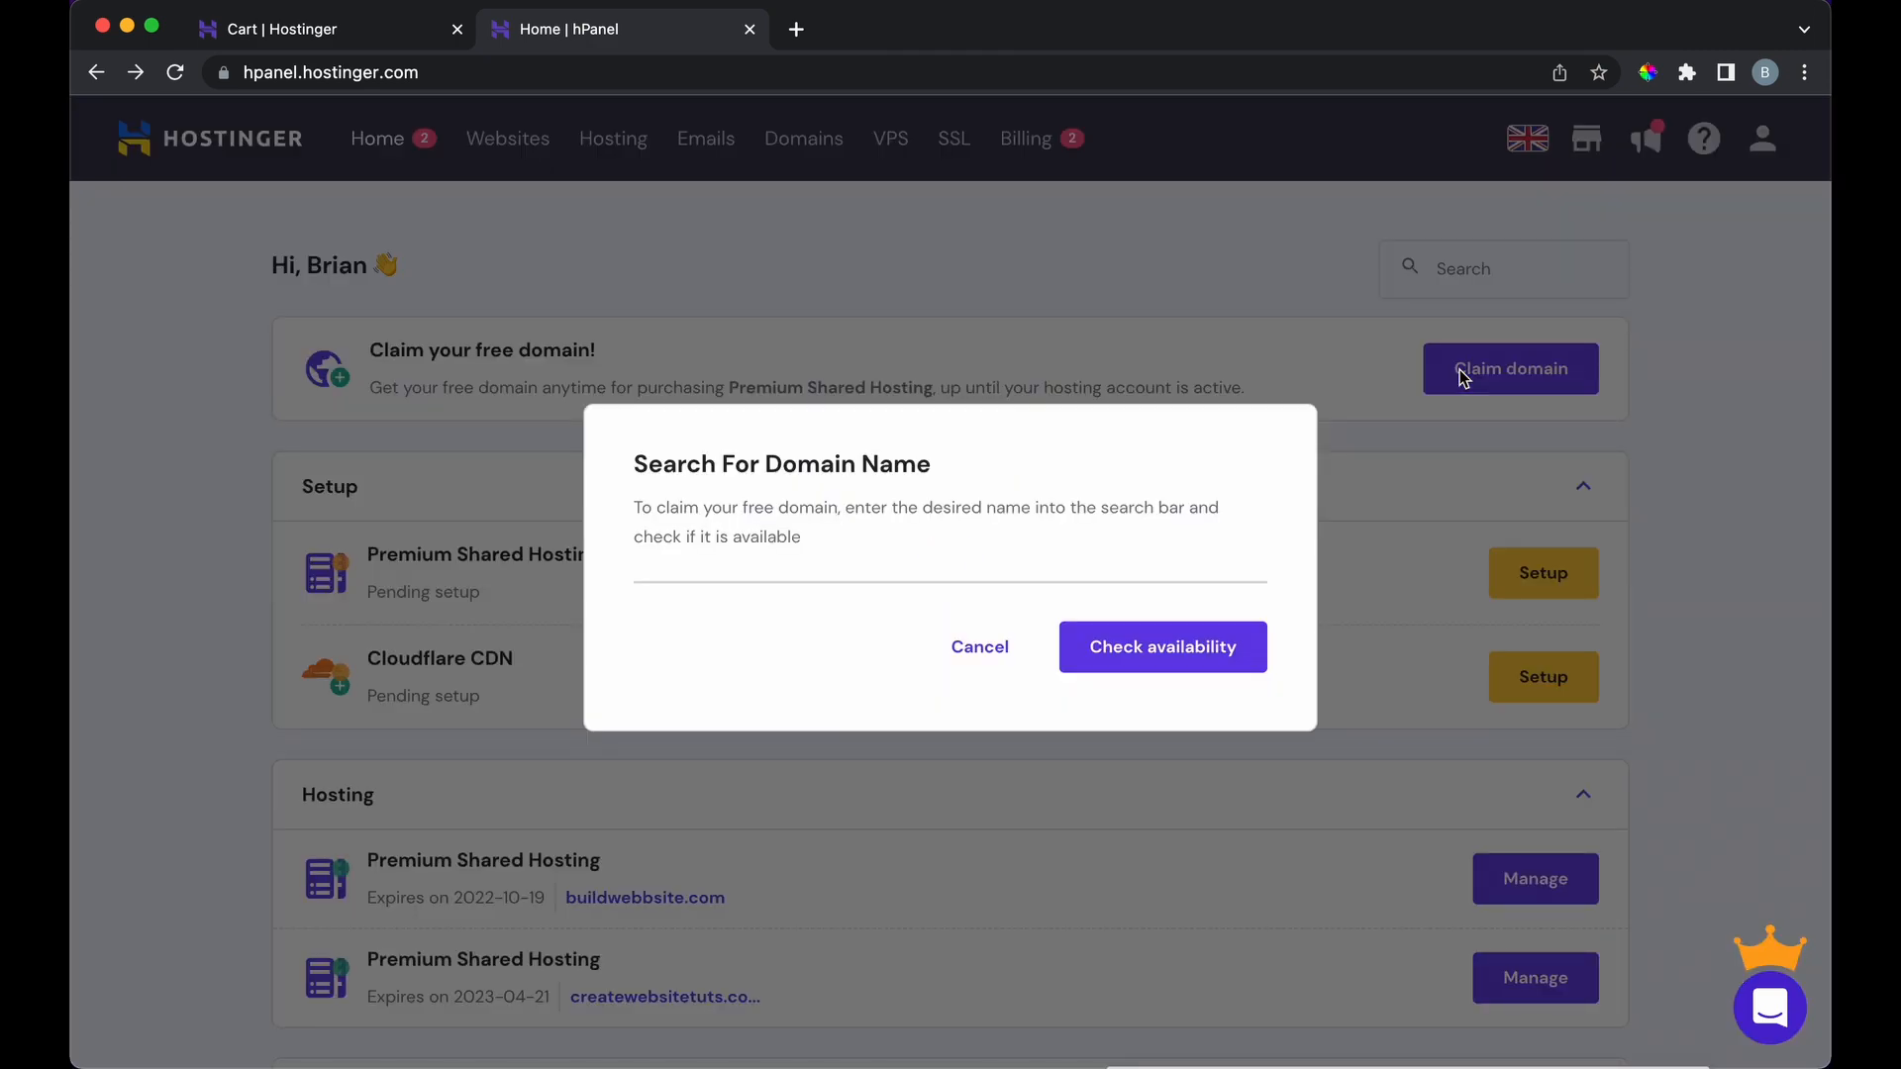
left_click(780, 583)
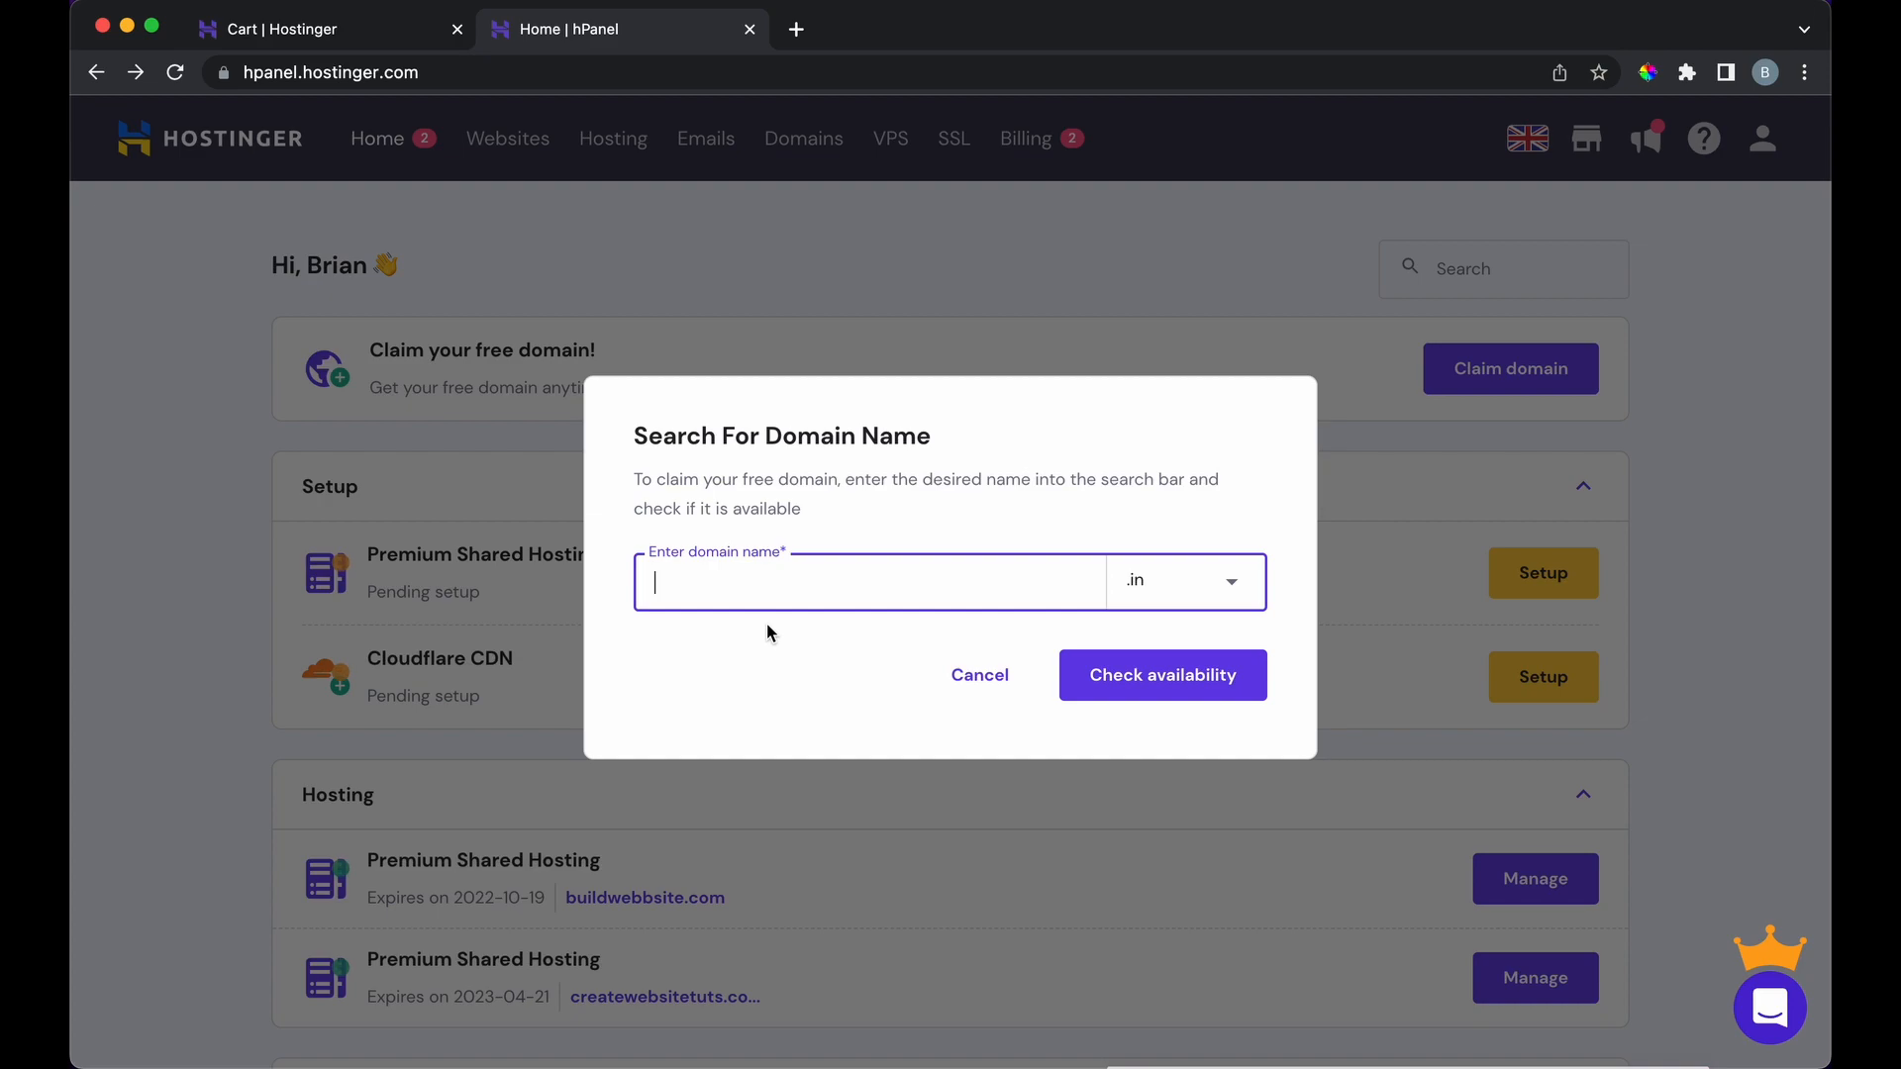
type("webportfolio")
left_click(1151, 591)
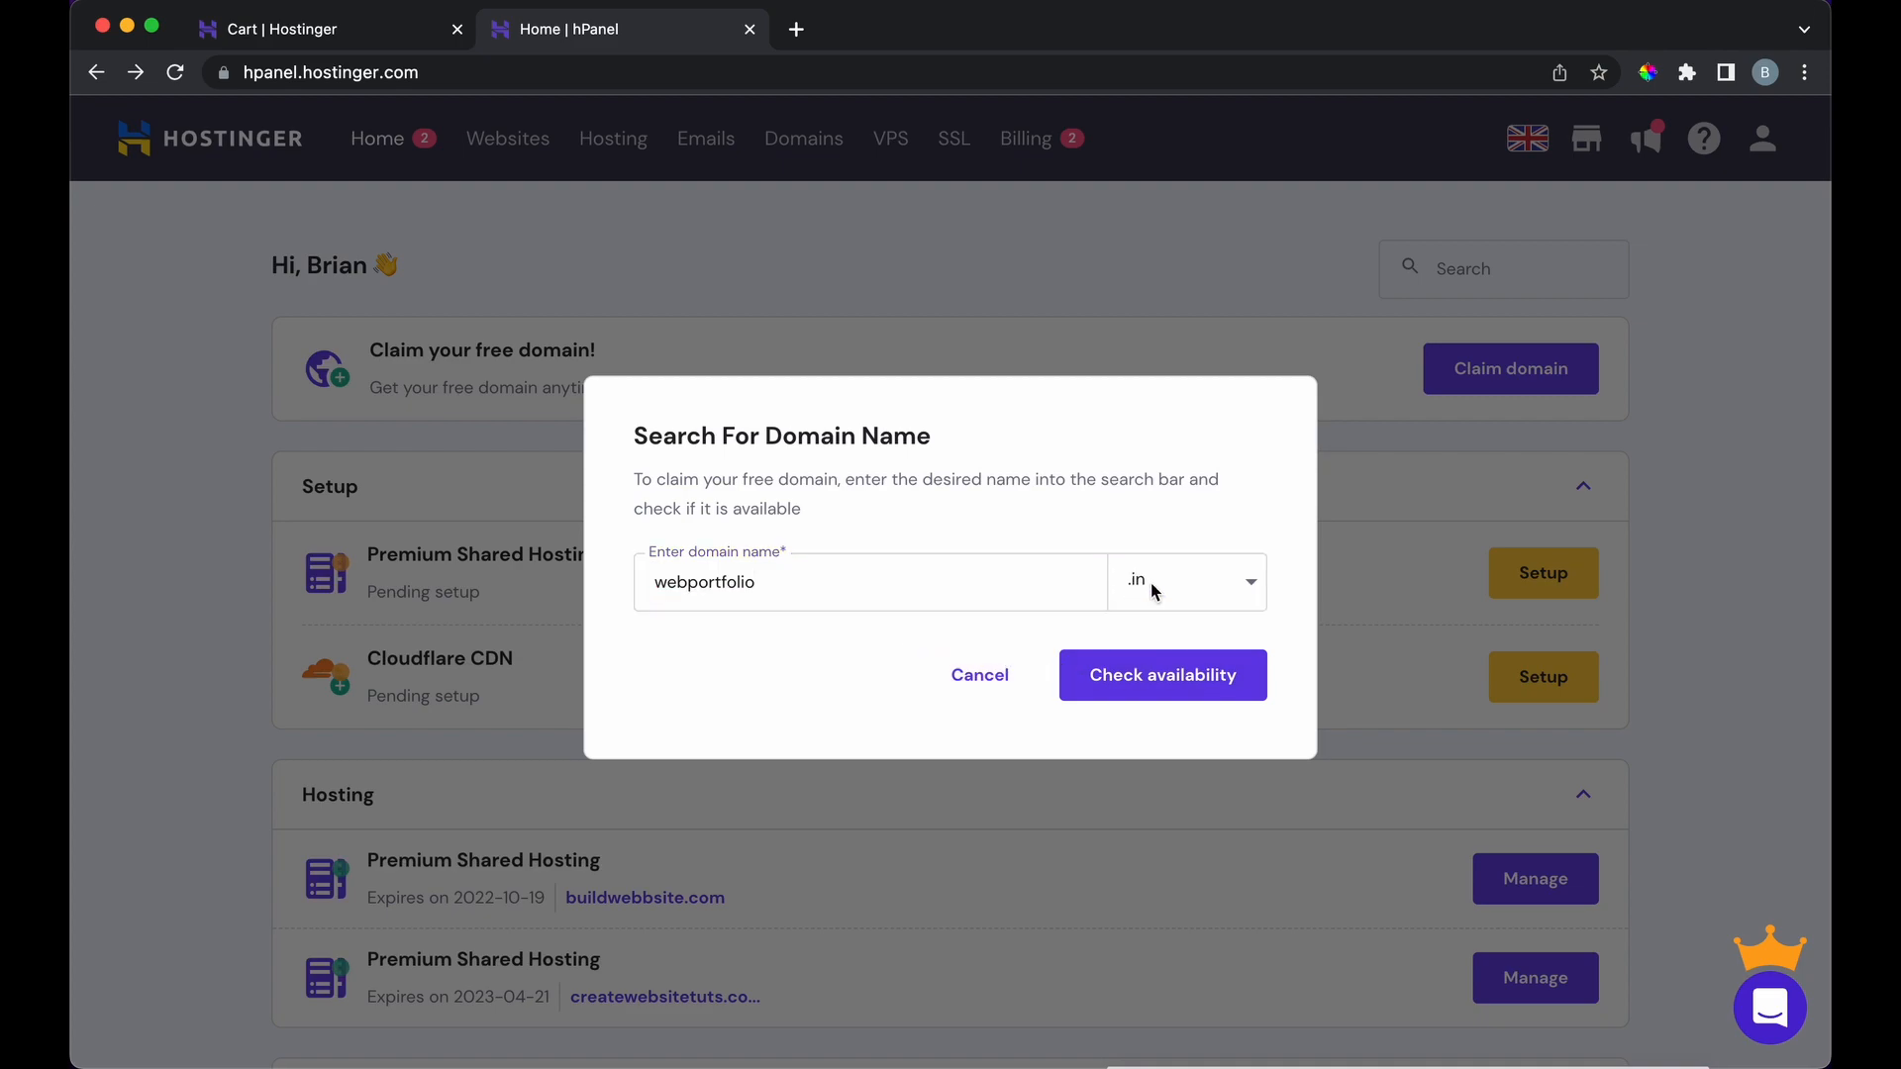
left_click(1149, 744)
Step: Find webportfolio.com taken, change it to webportfoliotut.com, and confirm it is available
left_click(1107, 677)
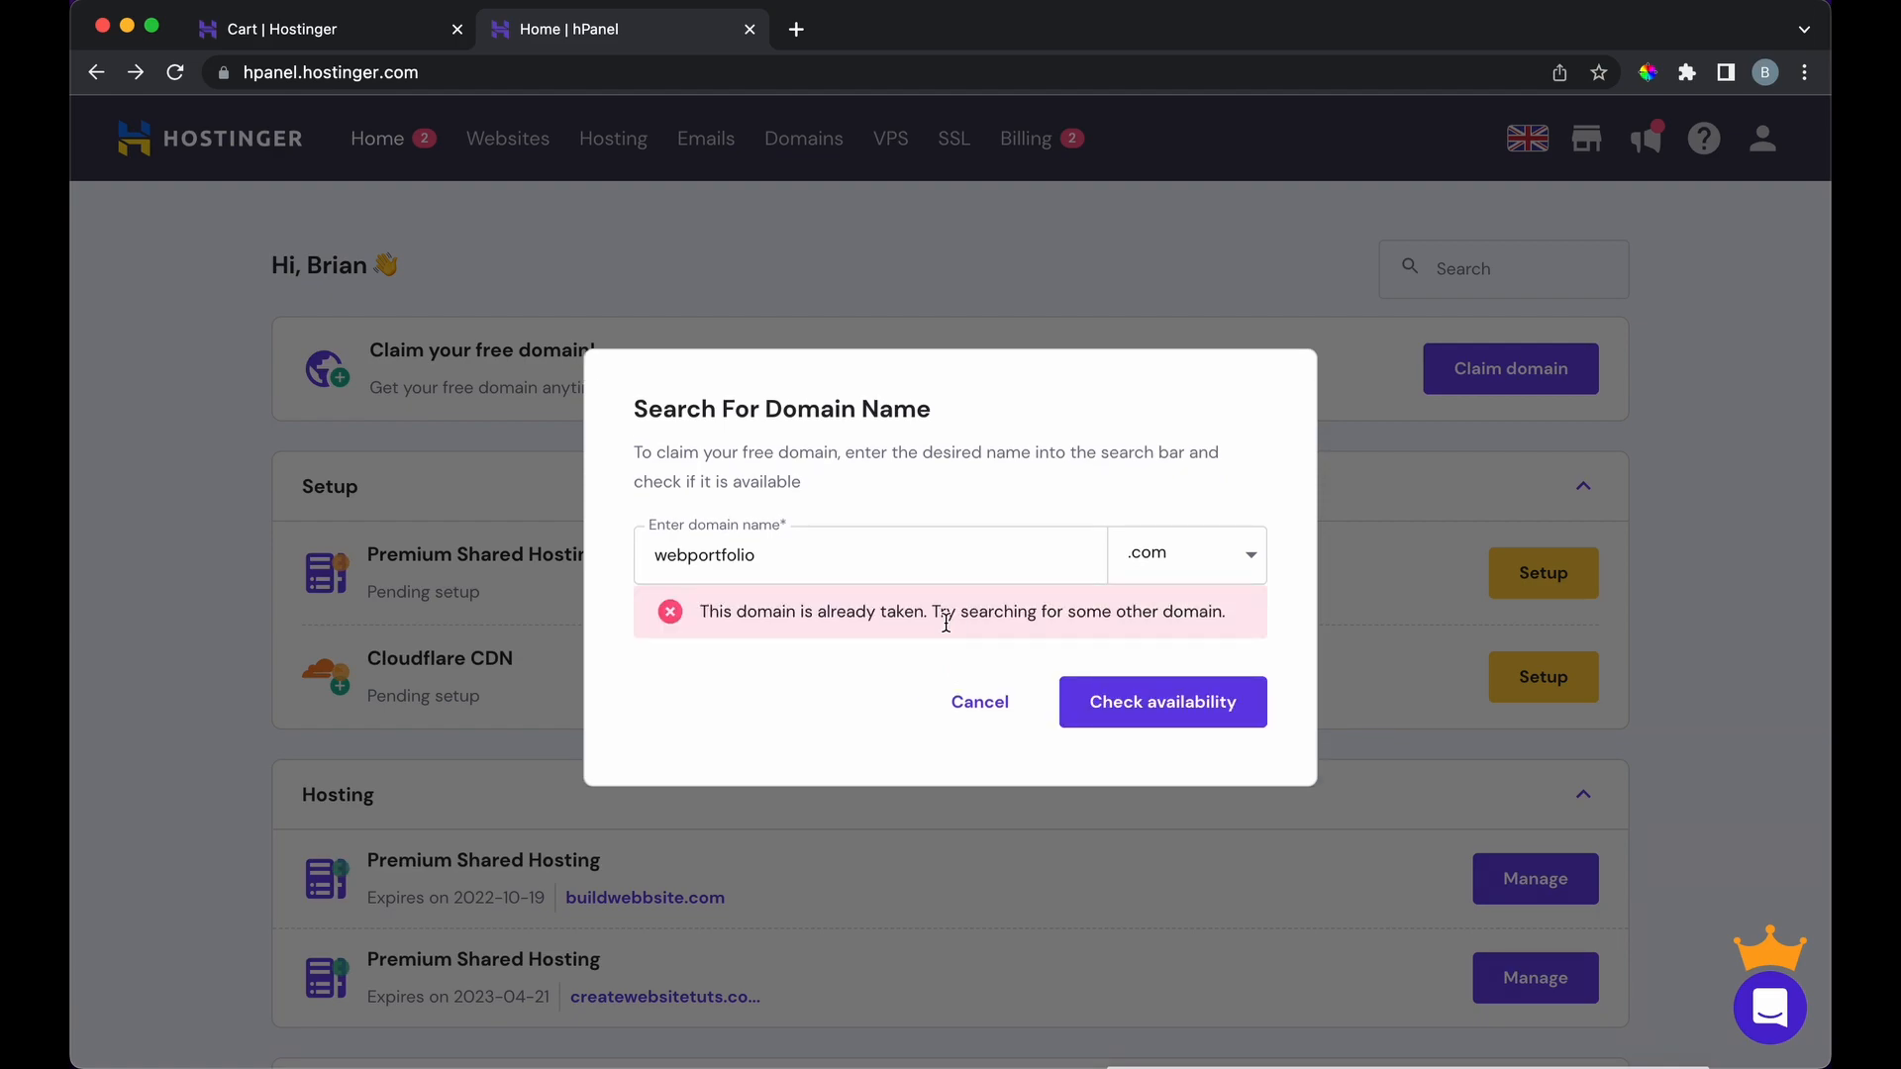
left_click(965, 557)
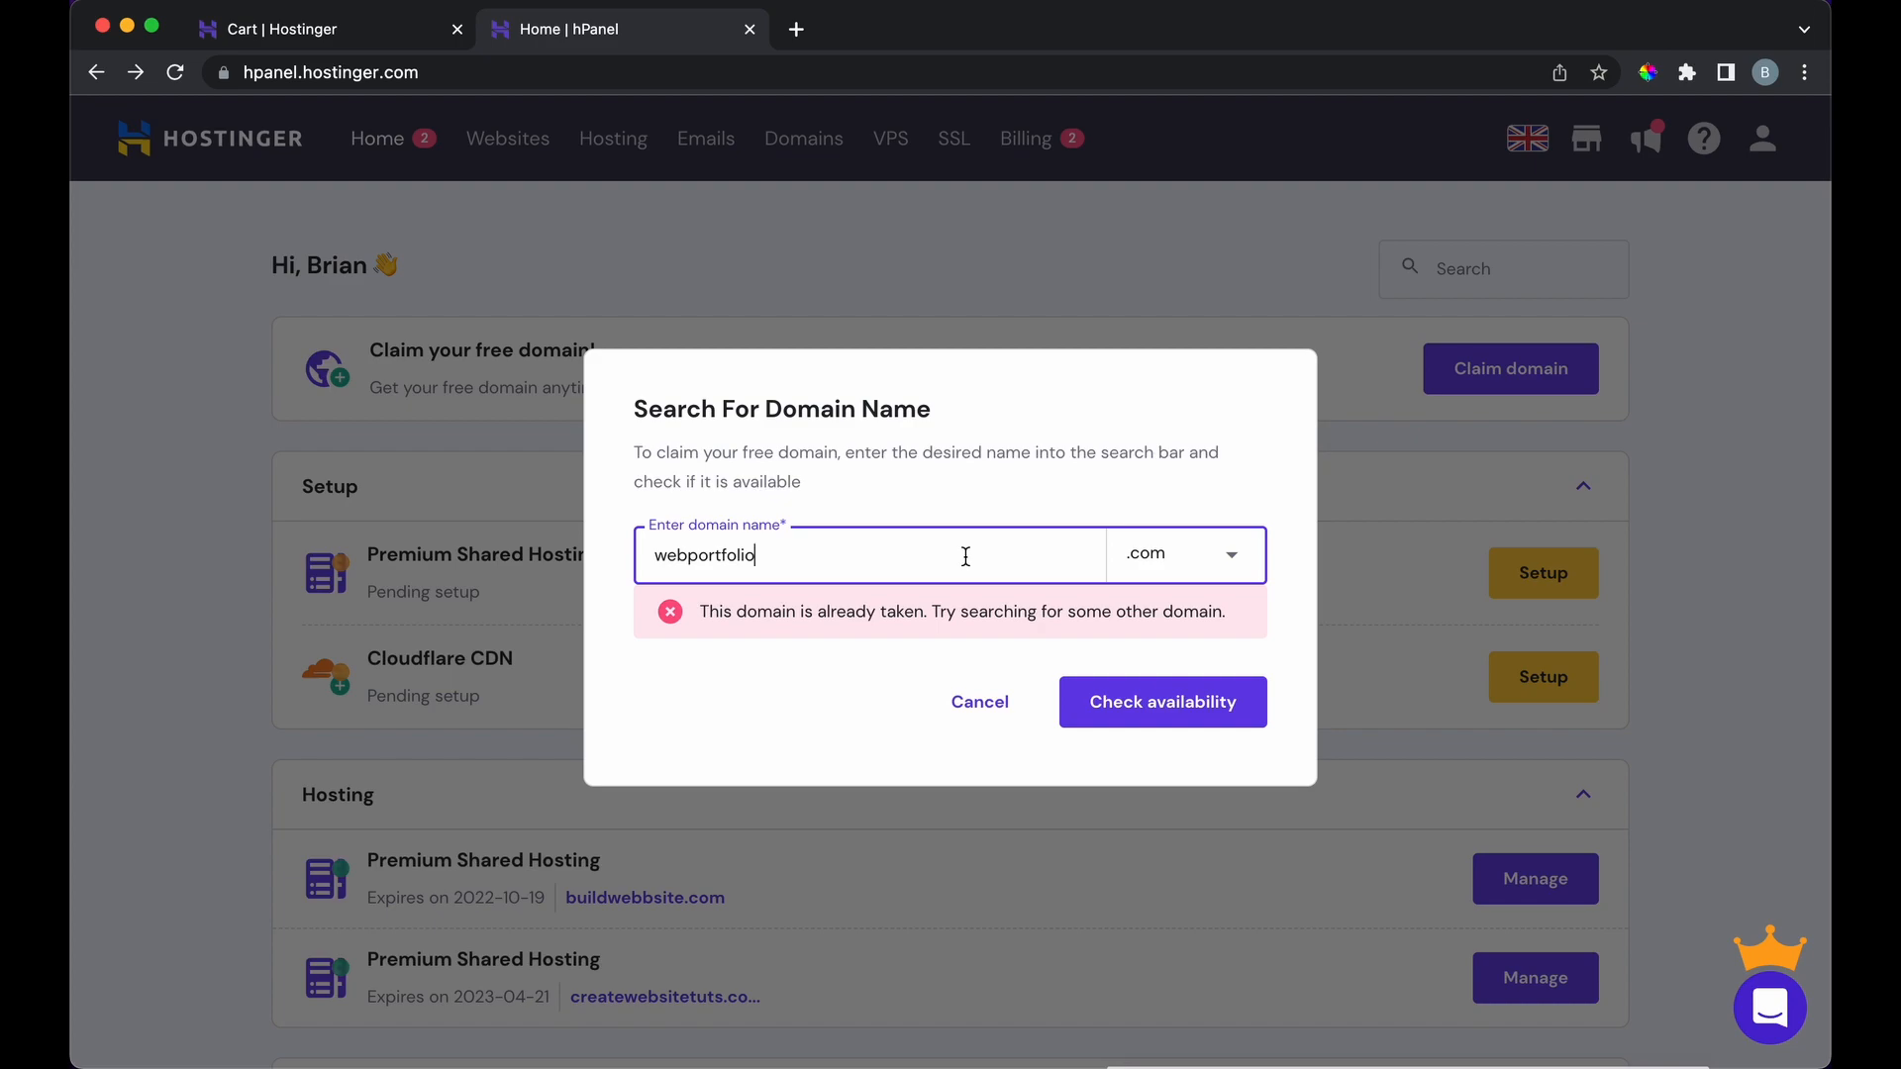
type("tut")
left_click(1122, 699)
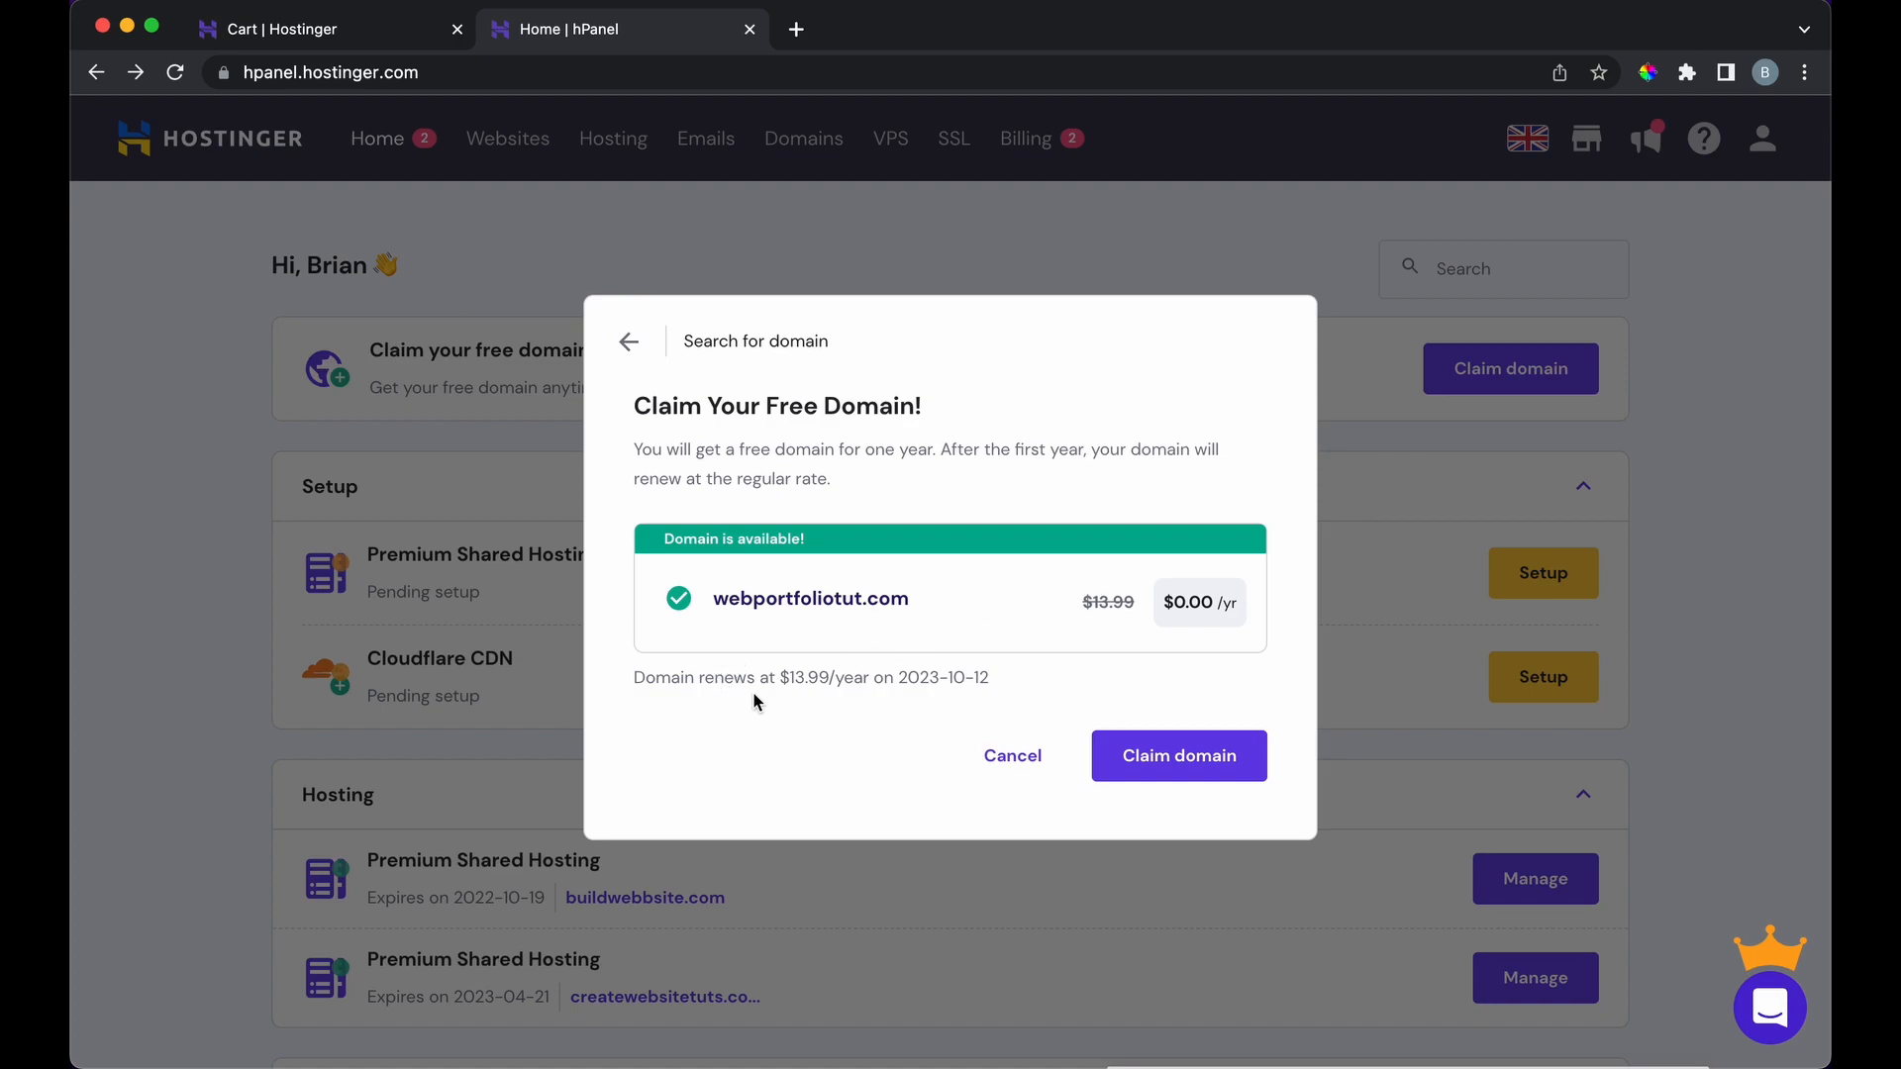
Step: Claim webportfoliotut.com using the existing profile, then go back to the hPanel Home dashboard
left_click(1139, 758)
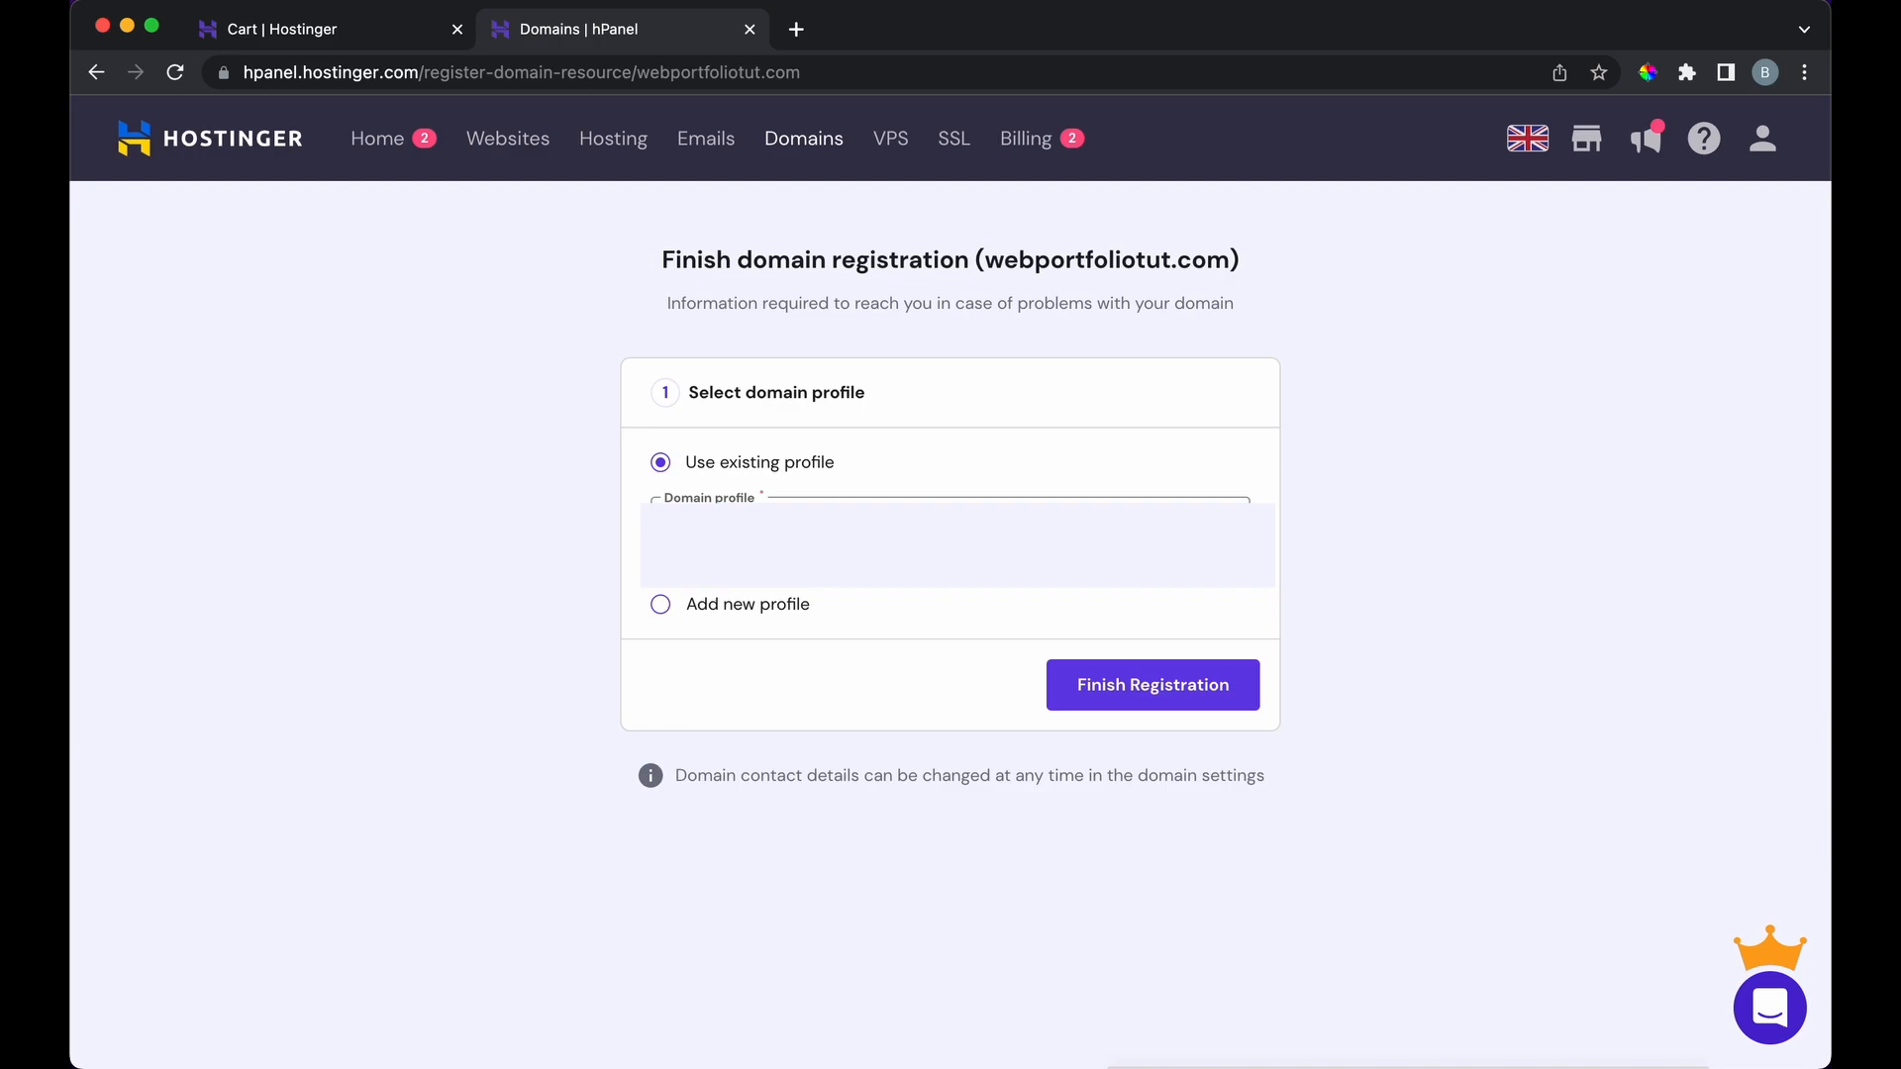
left_click(1102, 682)
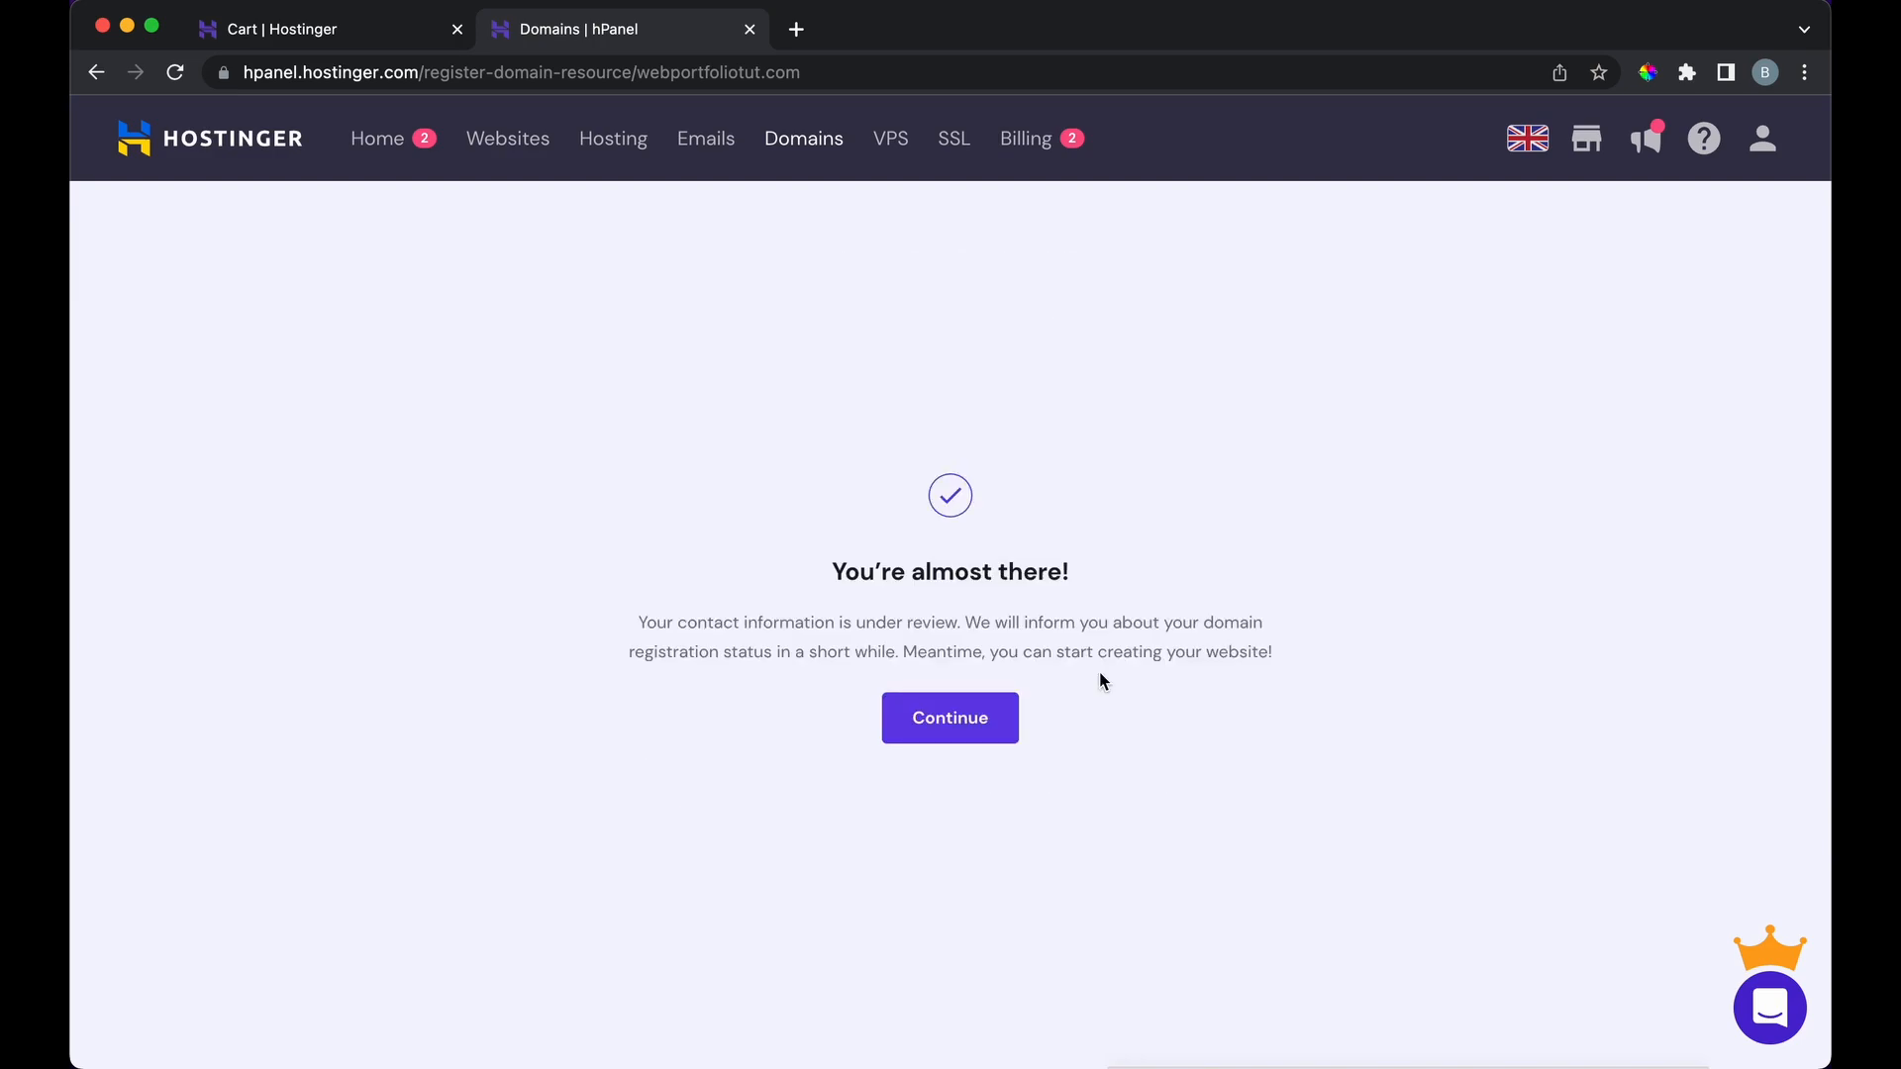
left_click(971, 713)
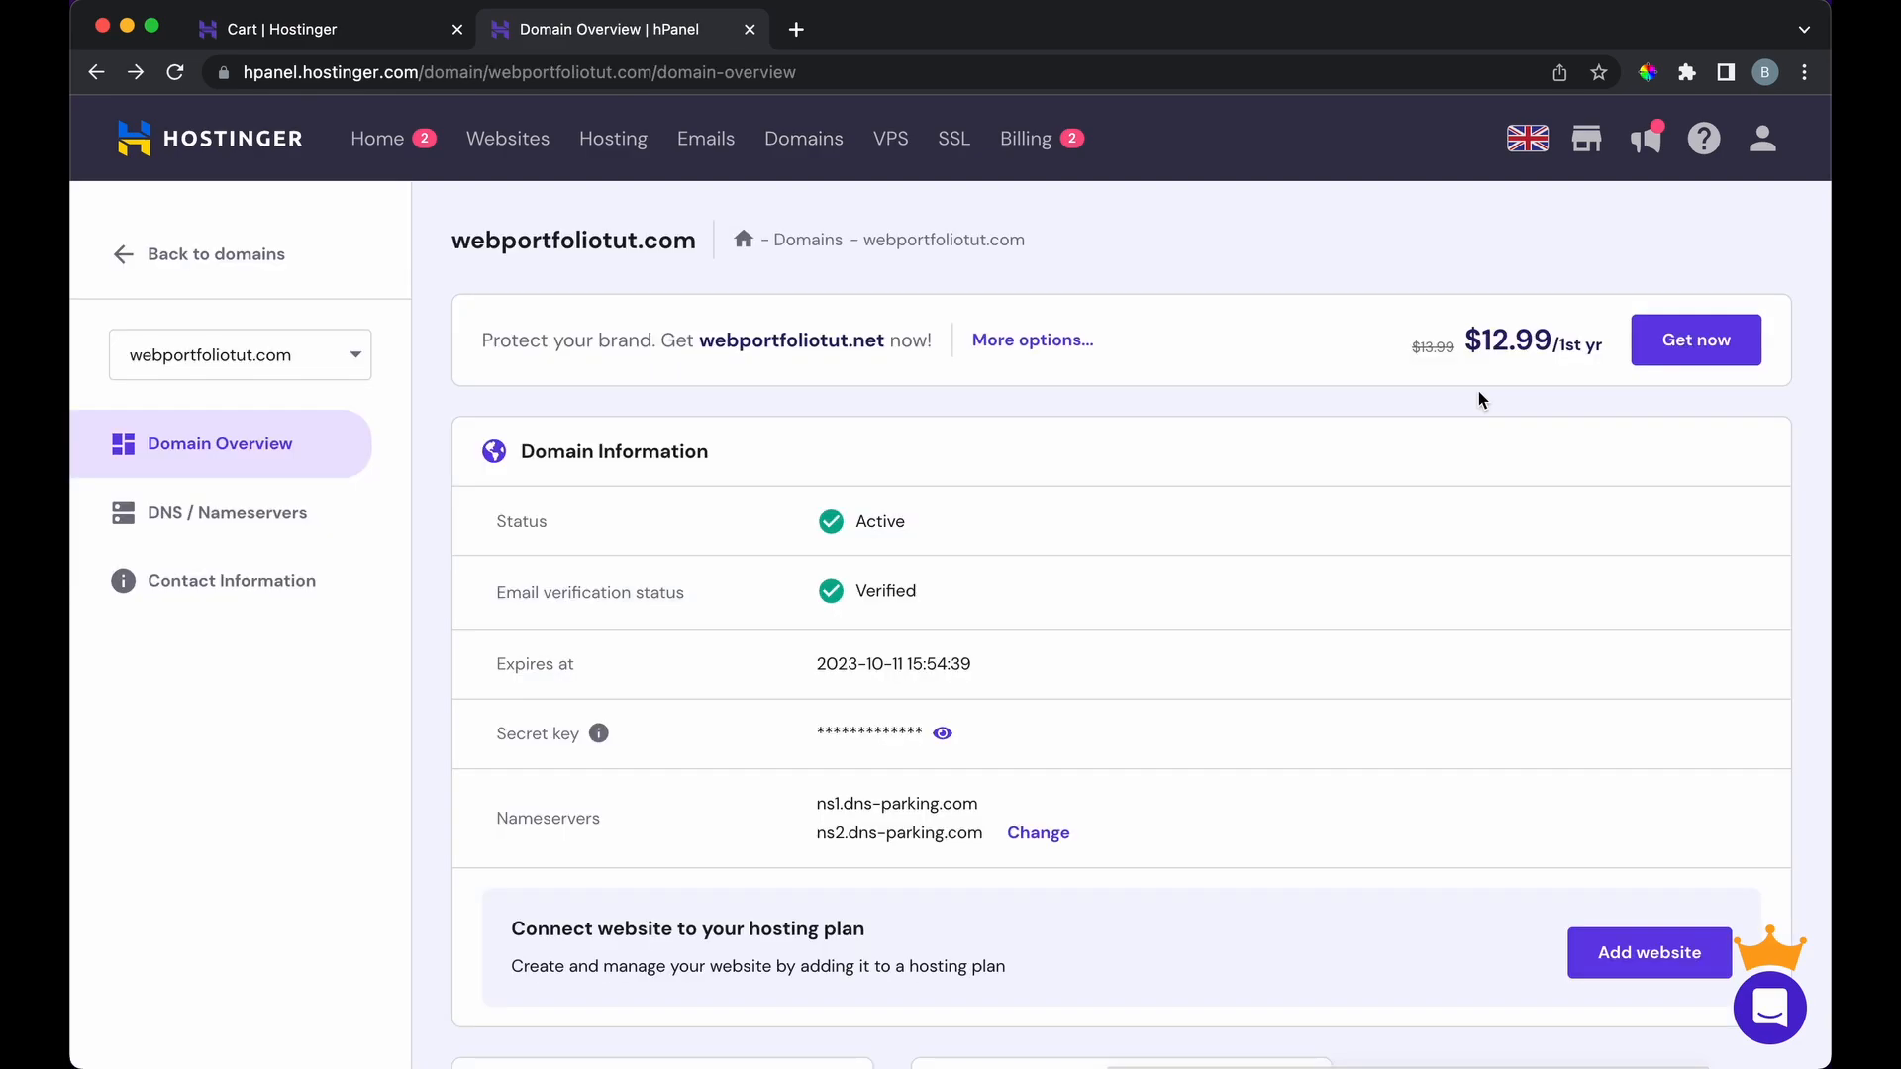
scroll(1248, 602, "down", 5)
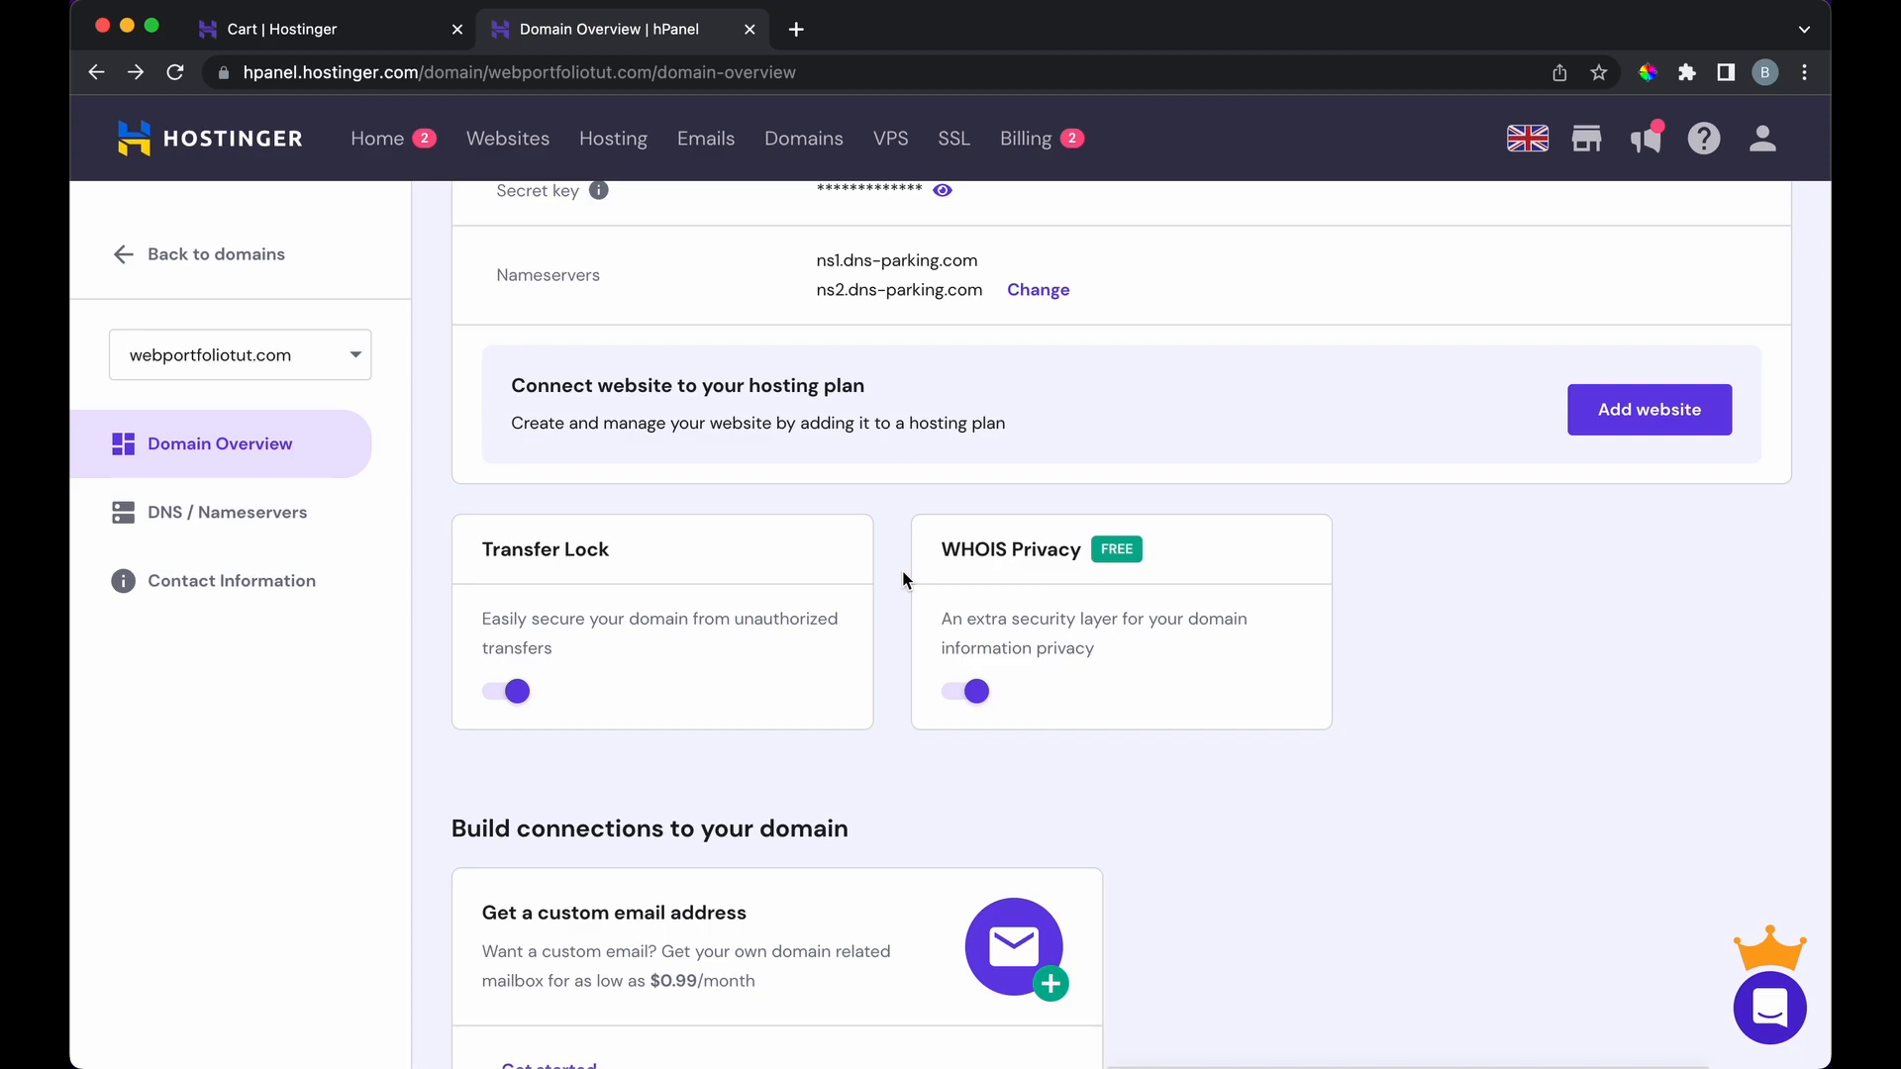
scroll(904, 580, "up", 5)
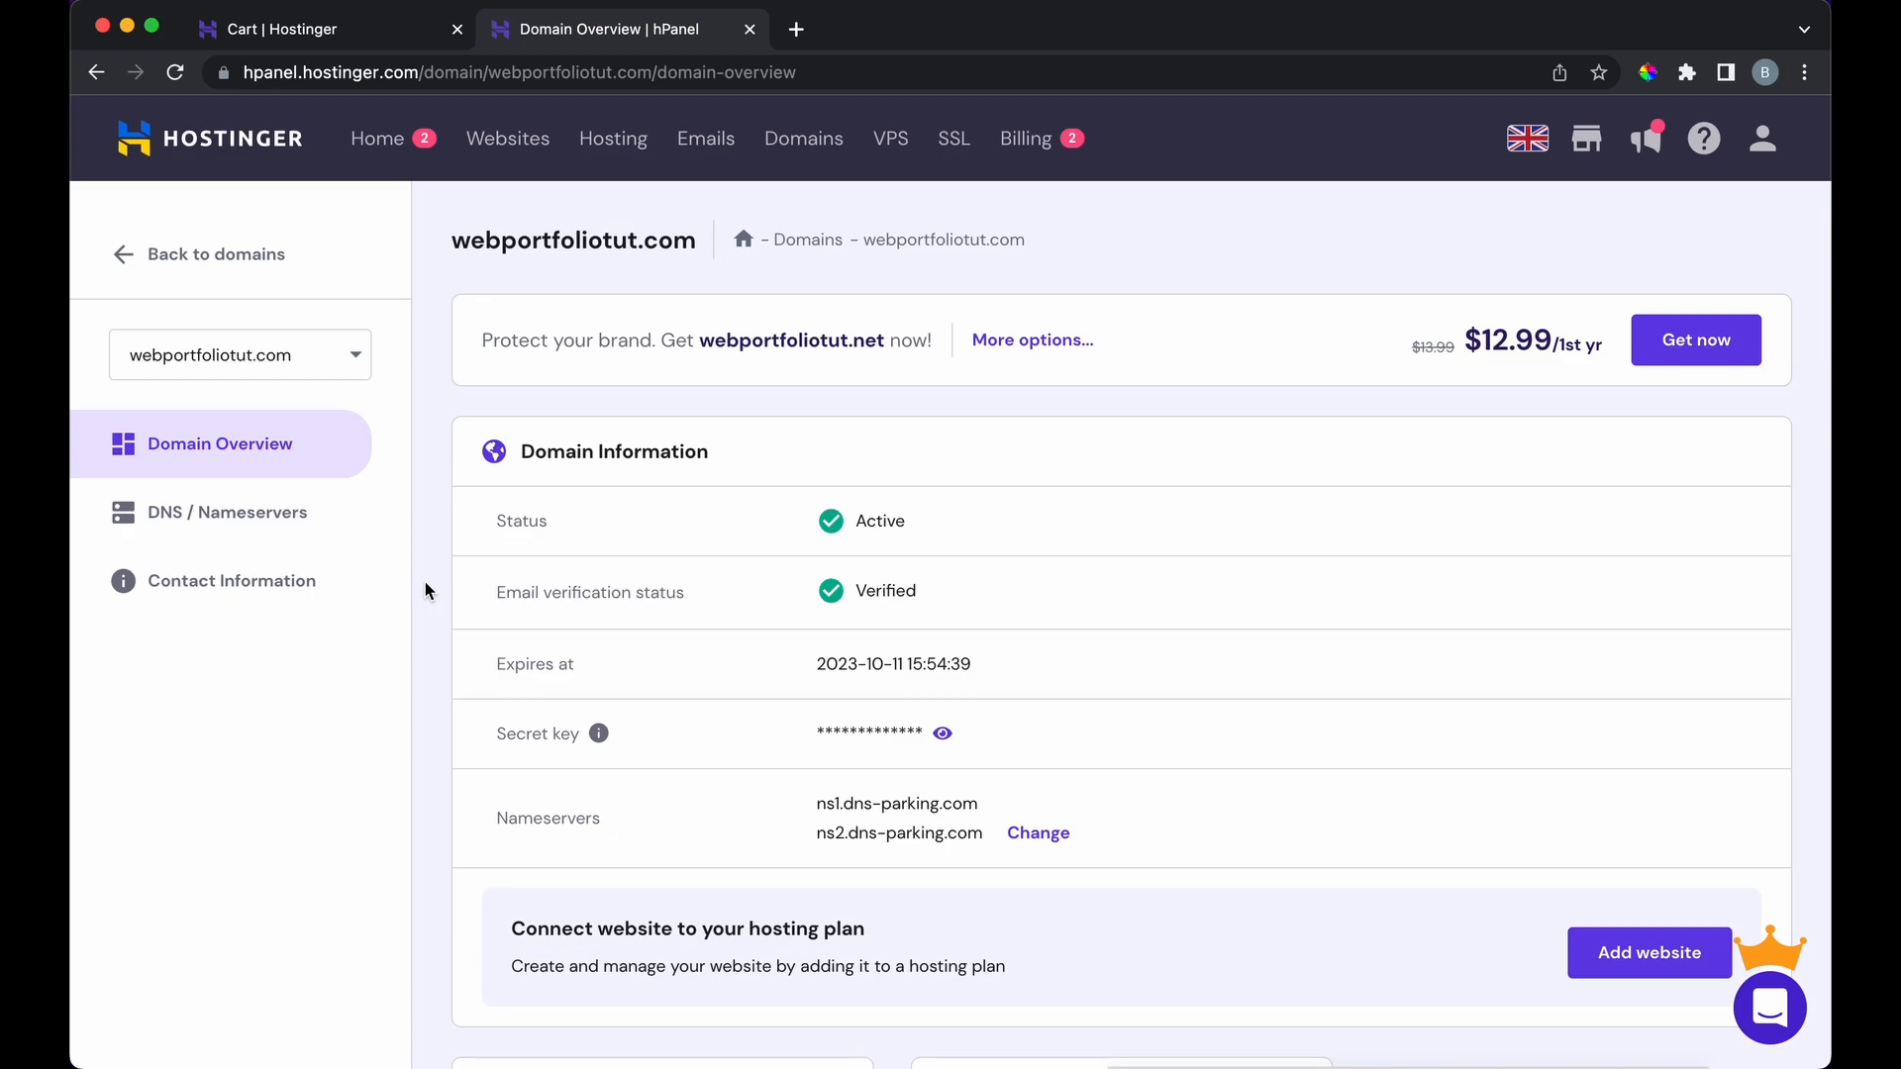
left_click(372, 144)
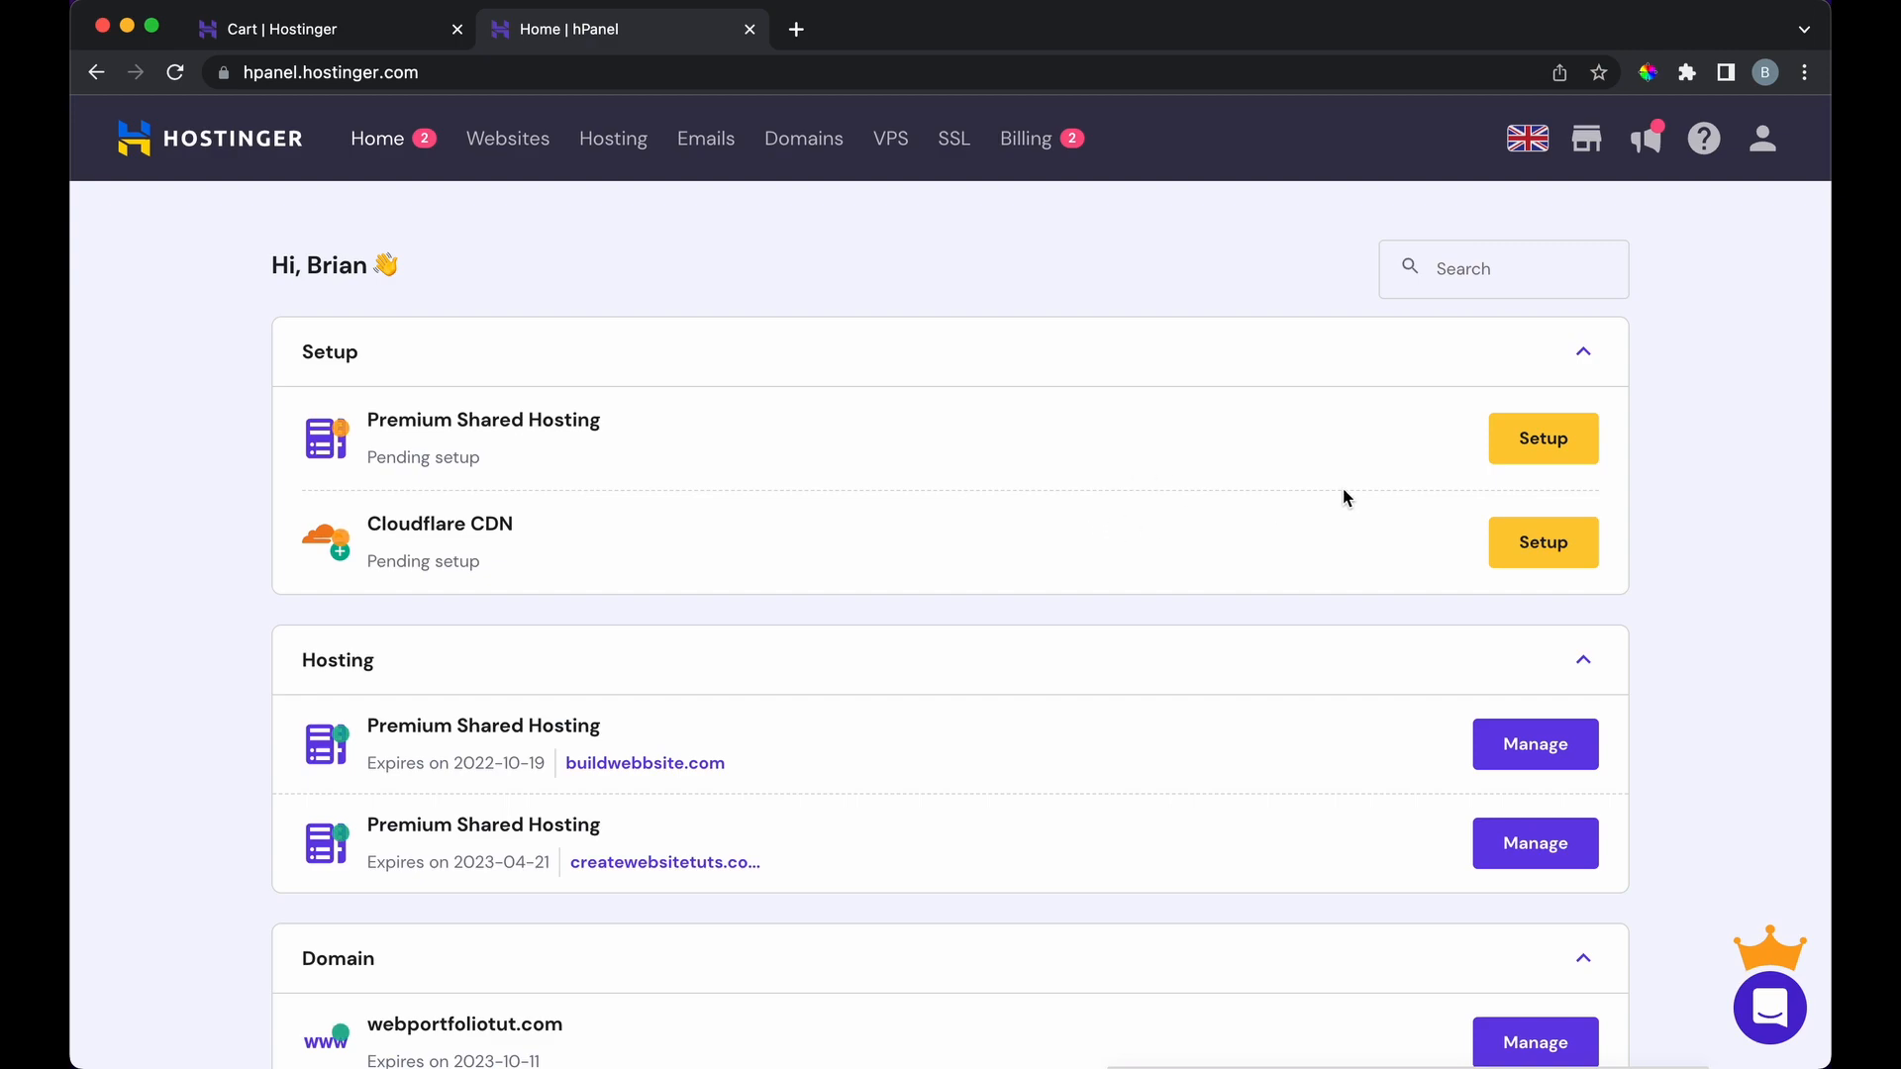
Step: Set up Premium Shared Hosting to build a new WordPress website, reaching the template step
left_click(1542, 447)
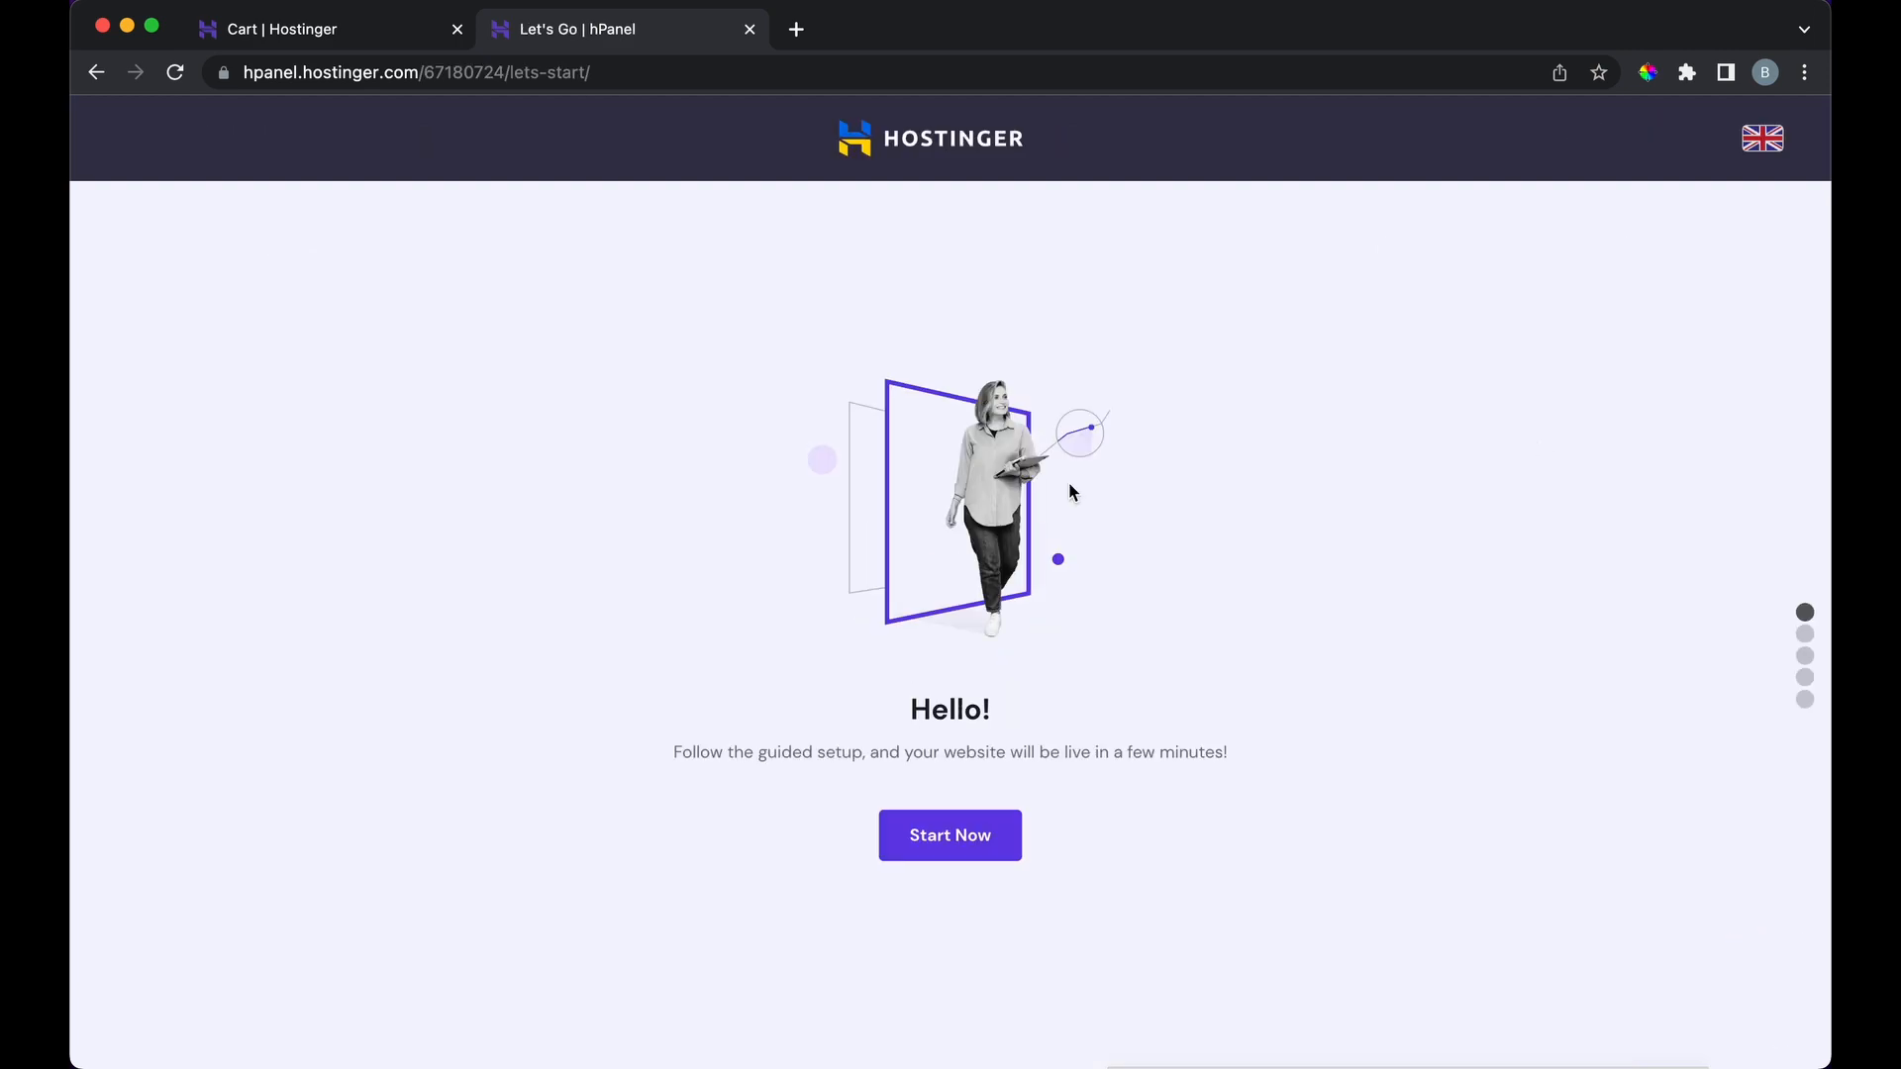
left_click(929, 834)
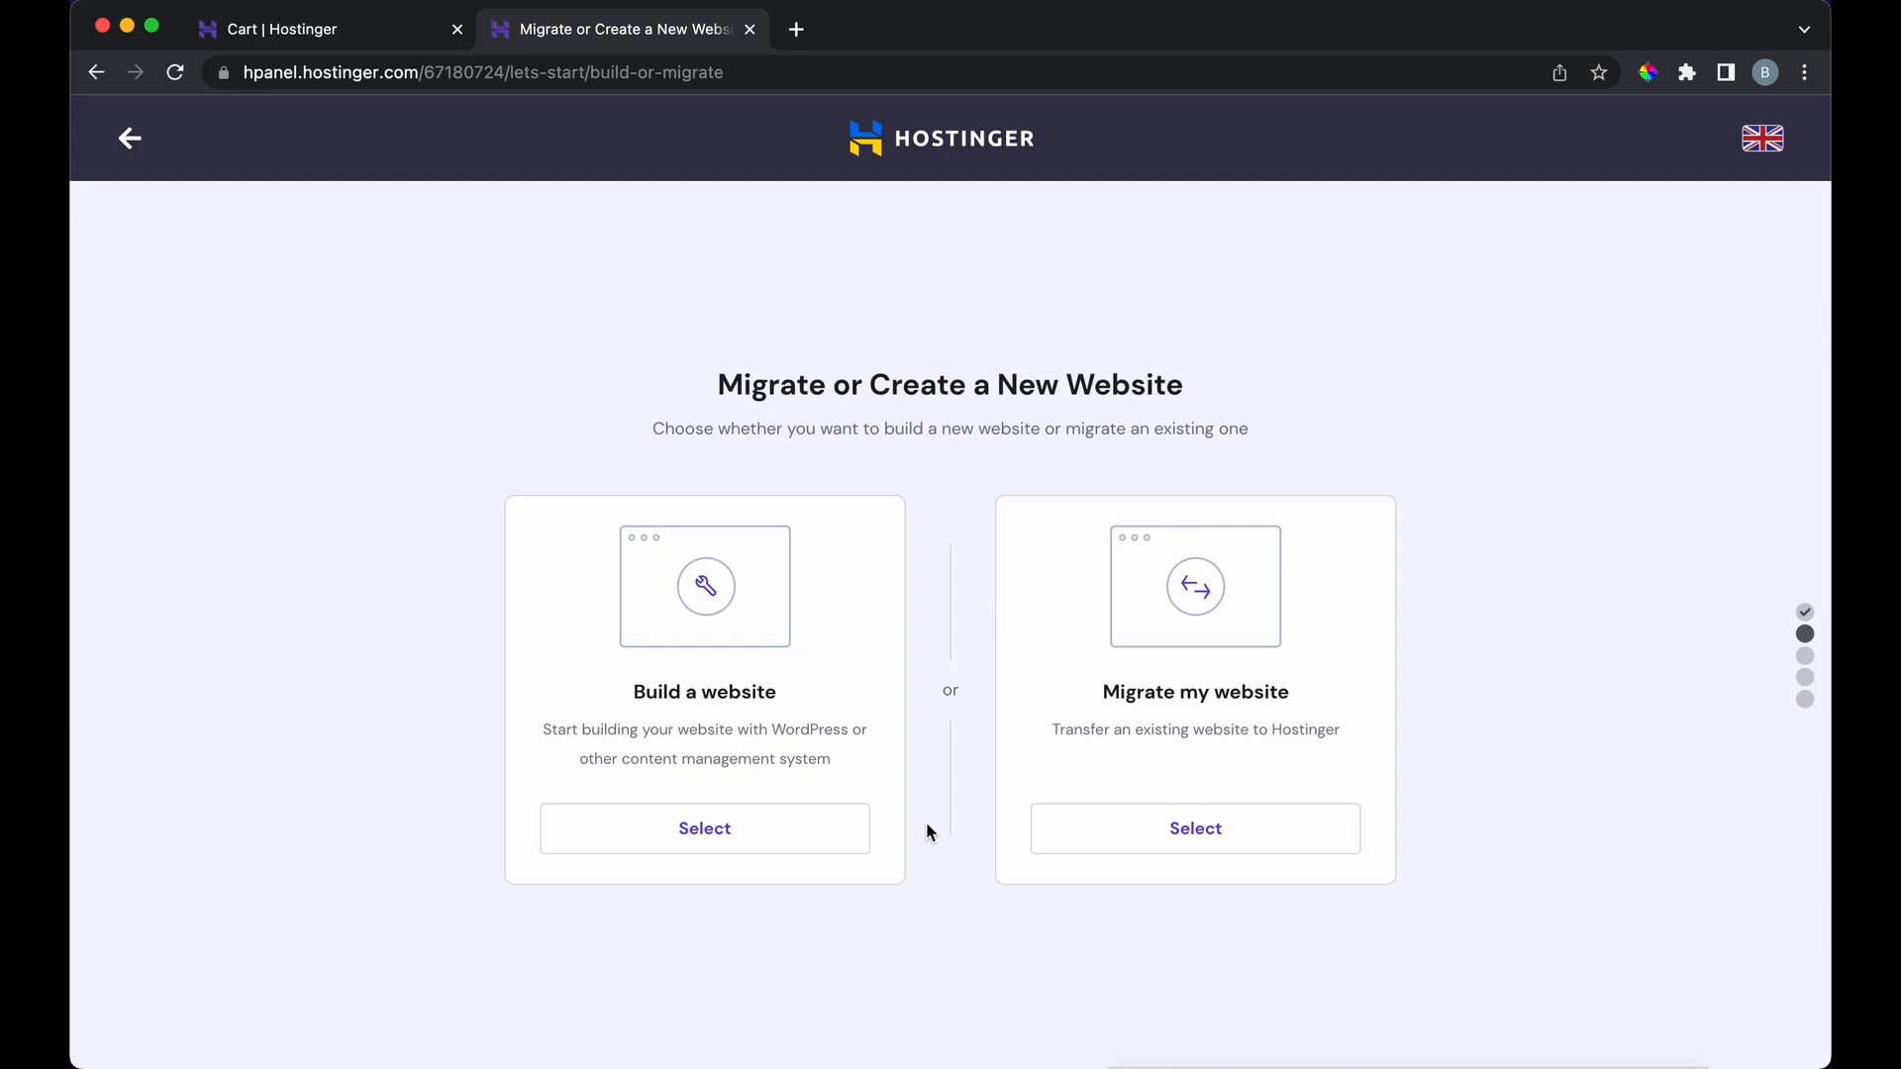
left_click(755, 827)
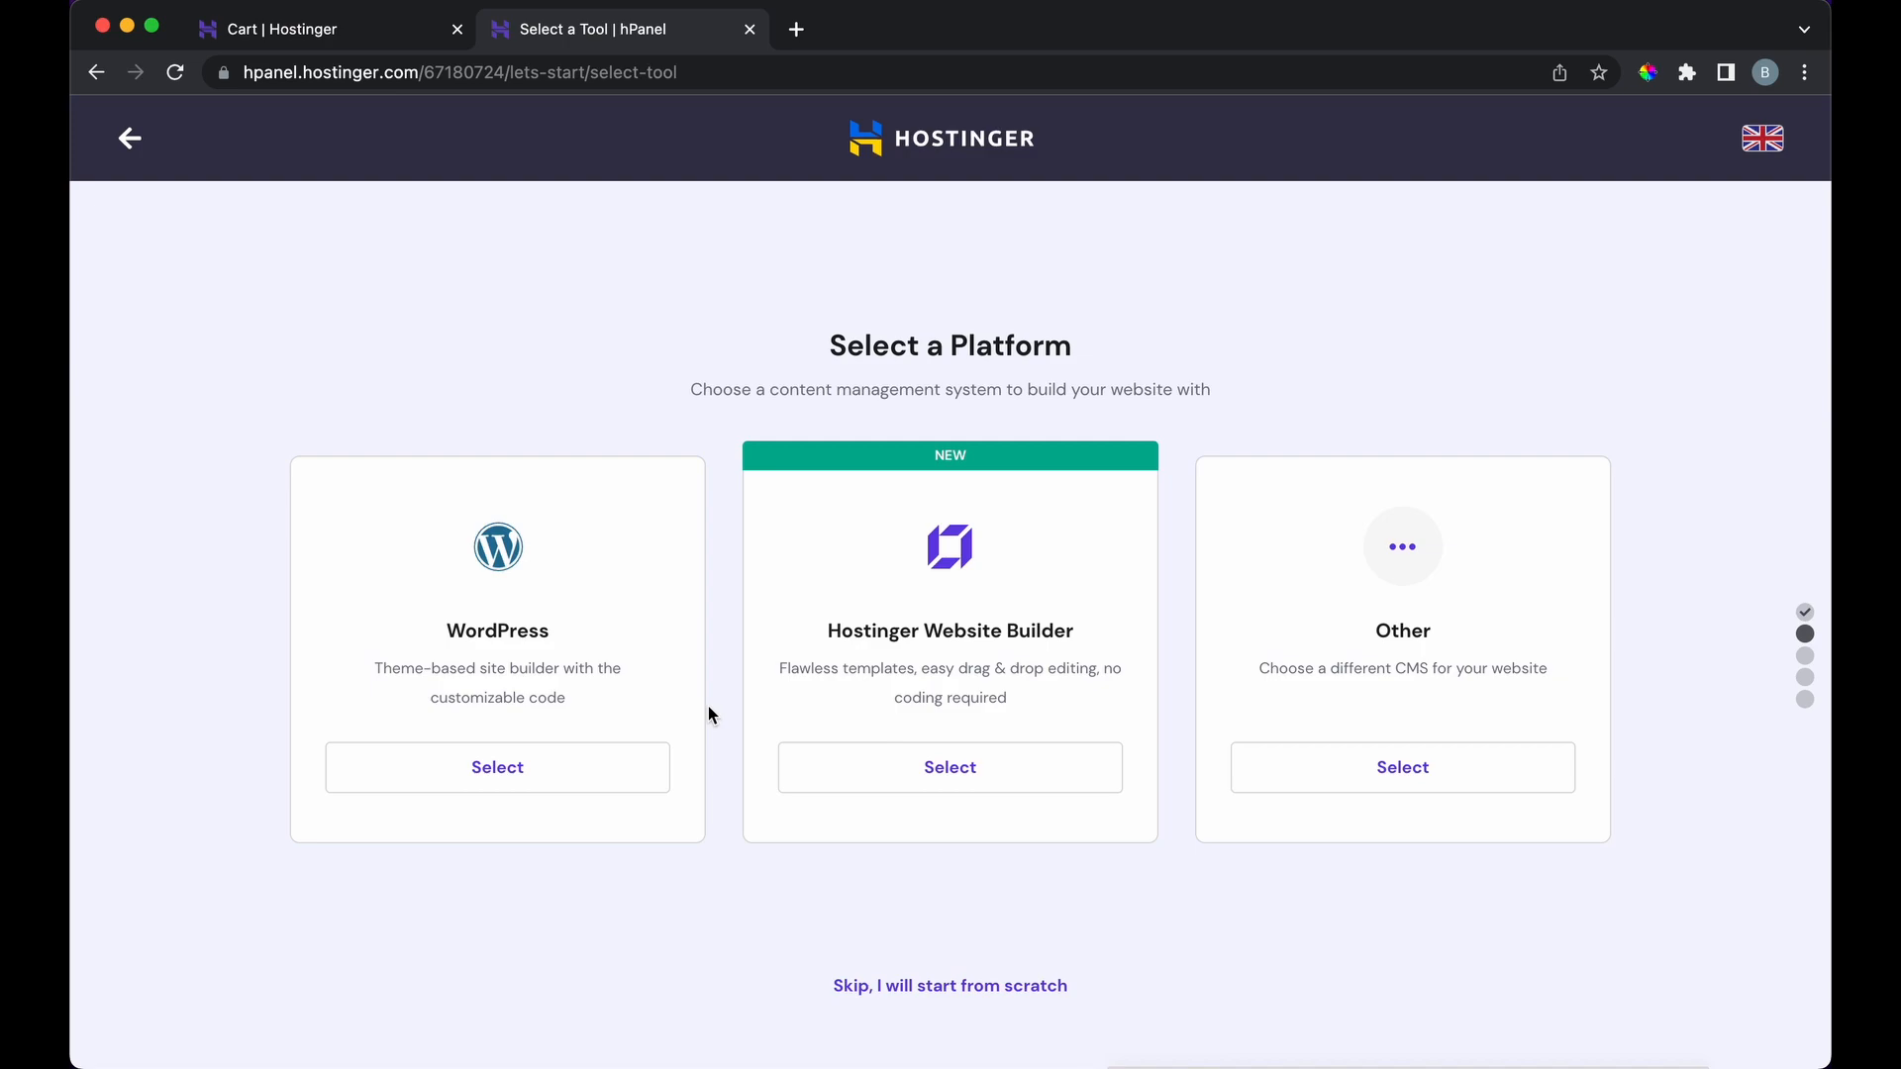
left_click(584, 779)
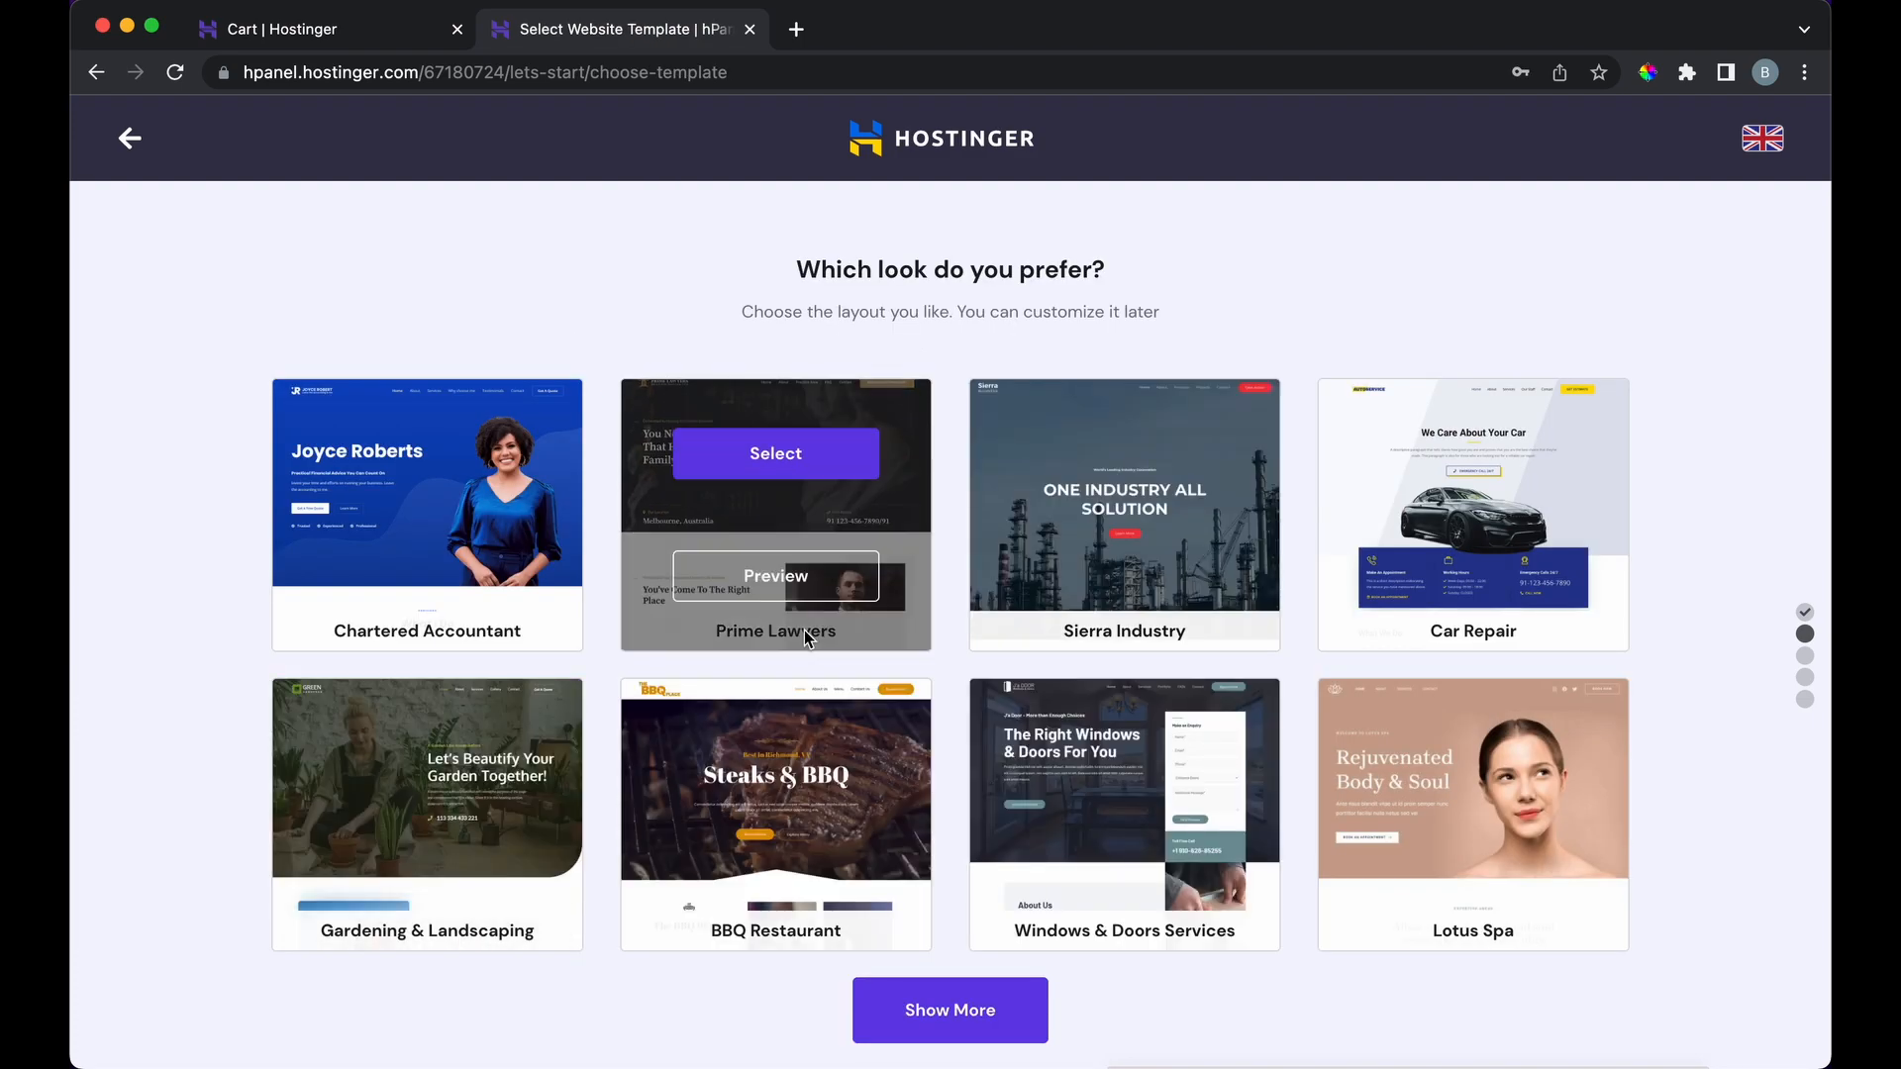
scroll(872, 614, "down", 3)
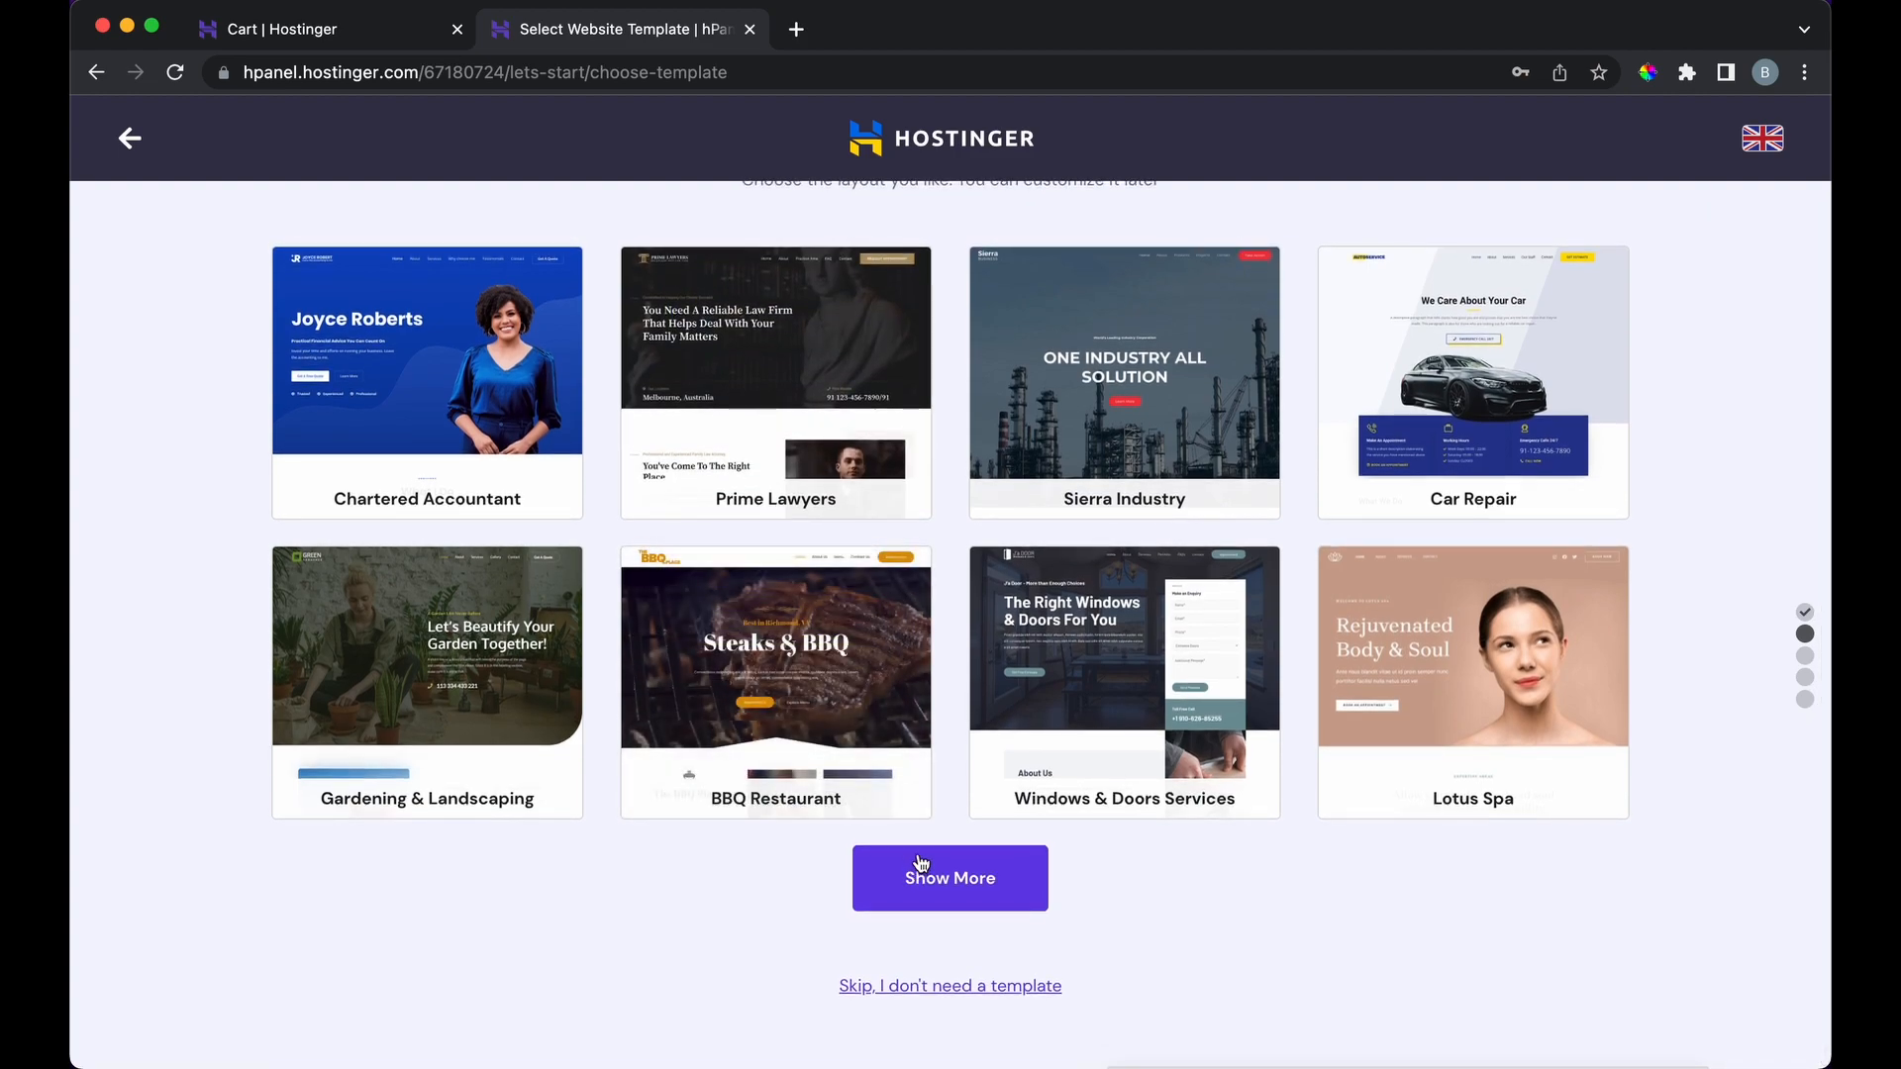
Step: Skip the template, choose webportfoliotut.com as the domain, and finish the setup
left_click(886, 987)
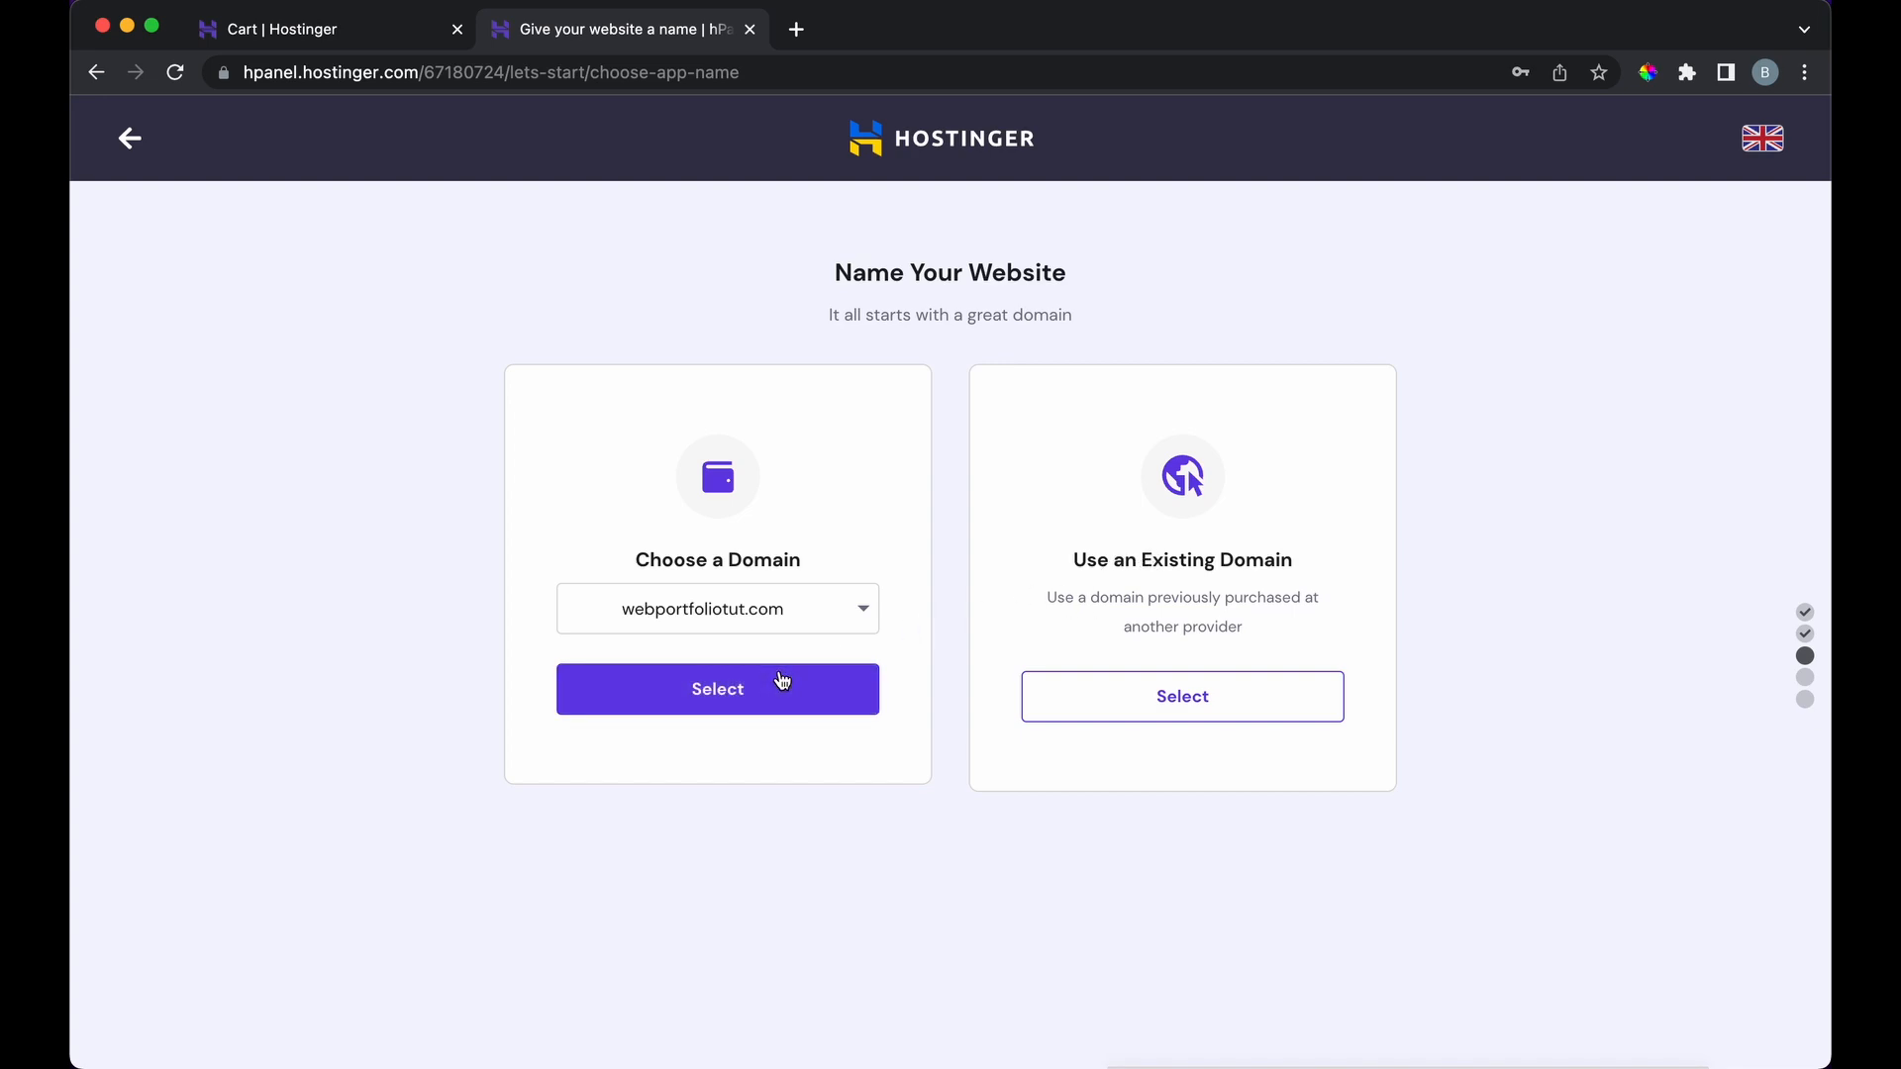
left_click(783, 680)
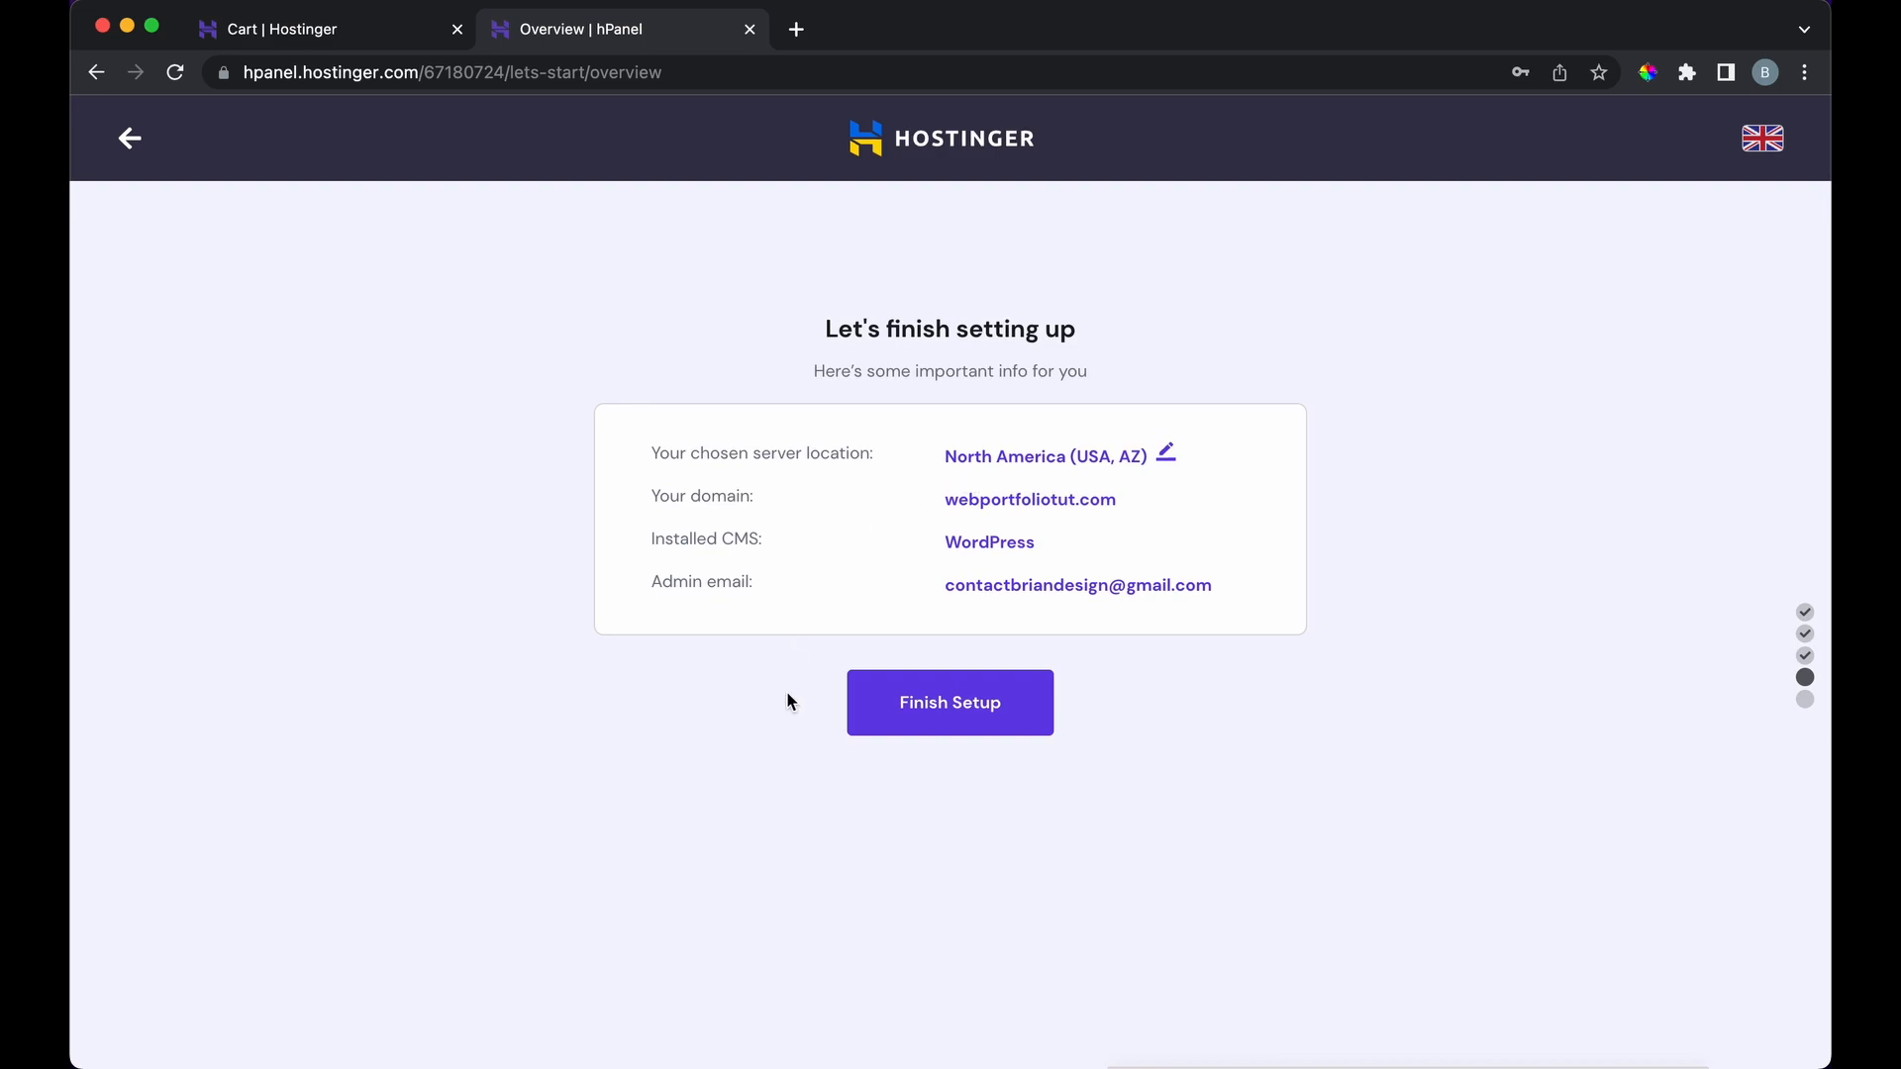
left_click(893, 707)
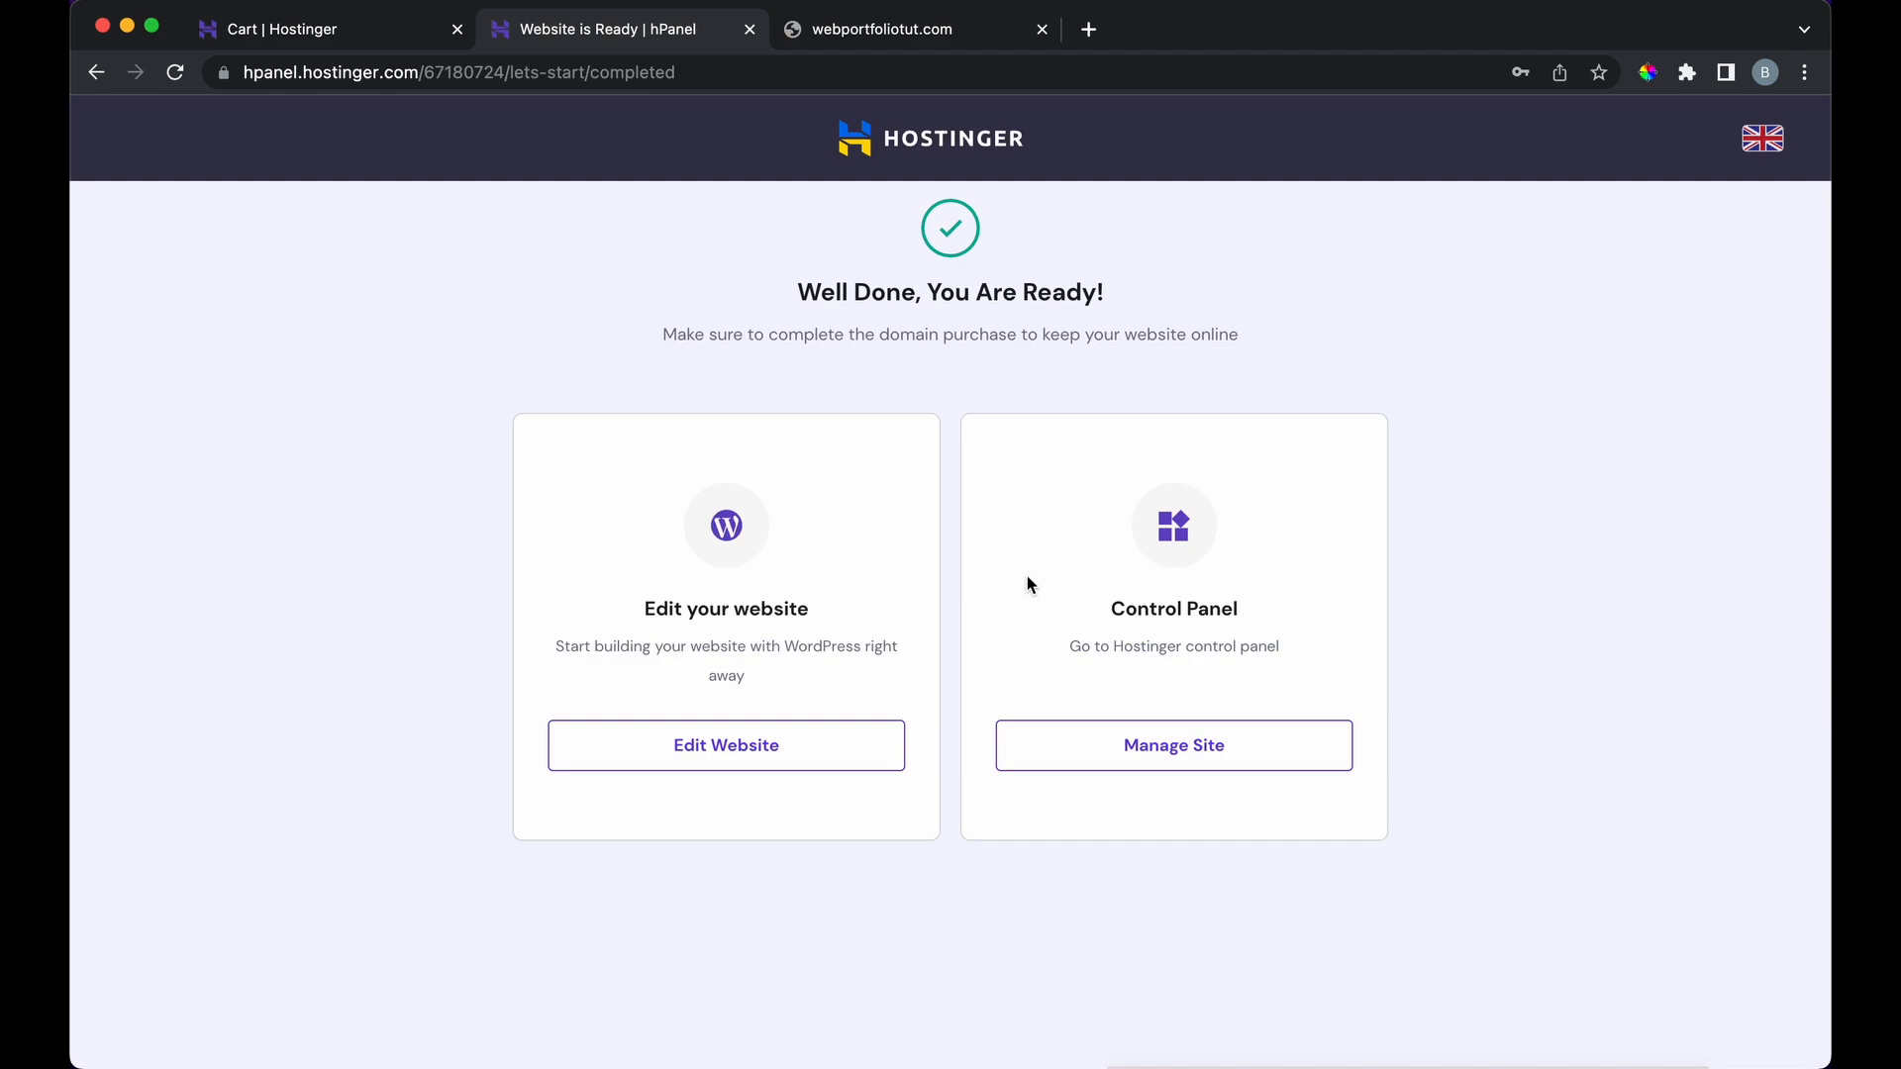
Step: Open Manage Site for webportfoliotut.com, try Edit website, and return to the hPanel tab
left_click(1055, 752)
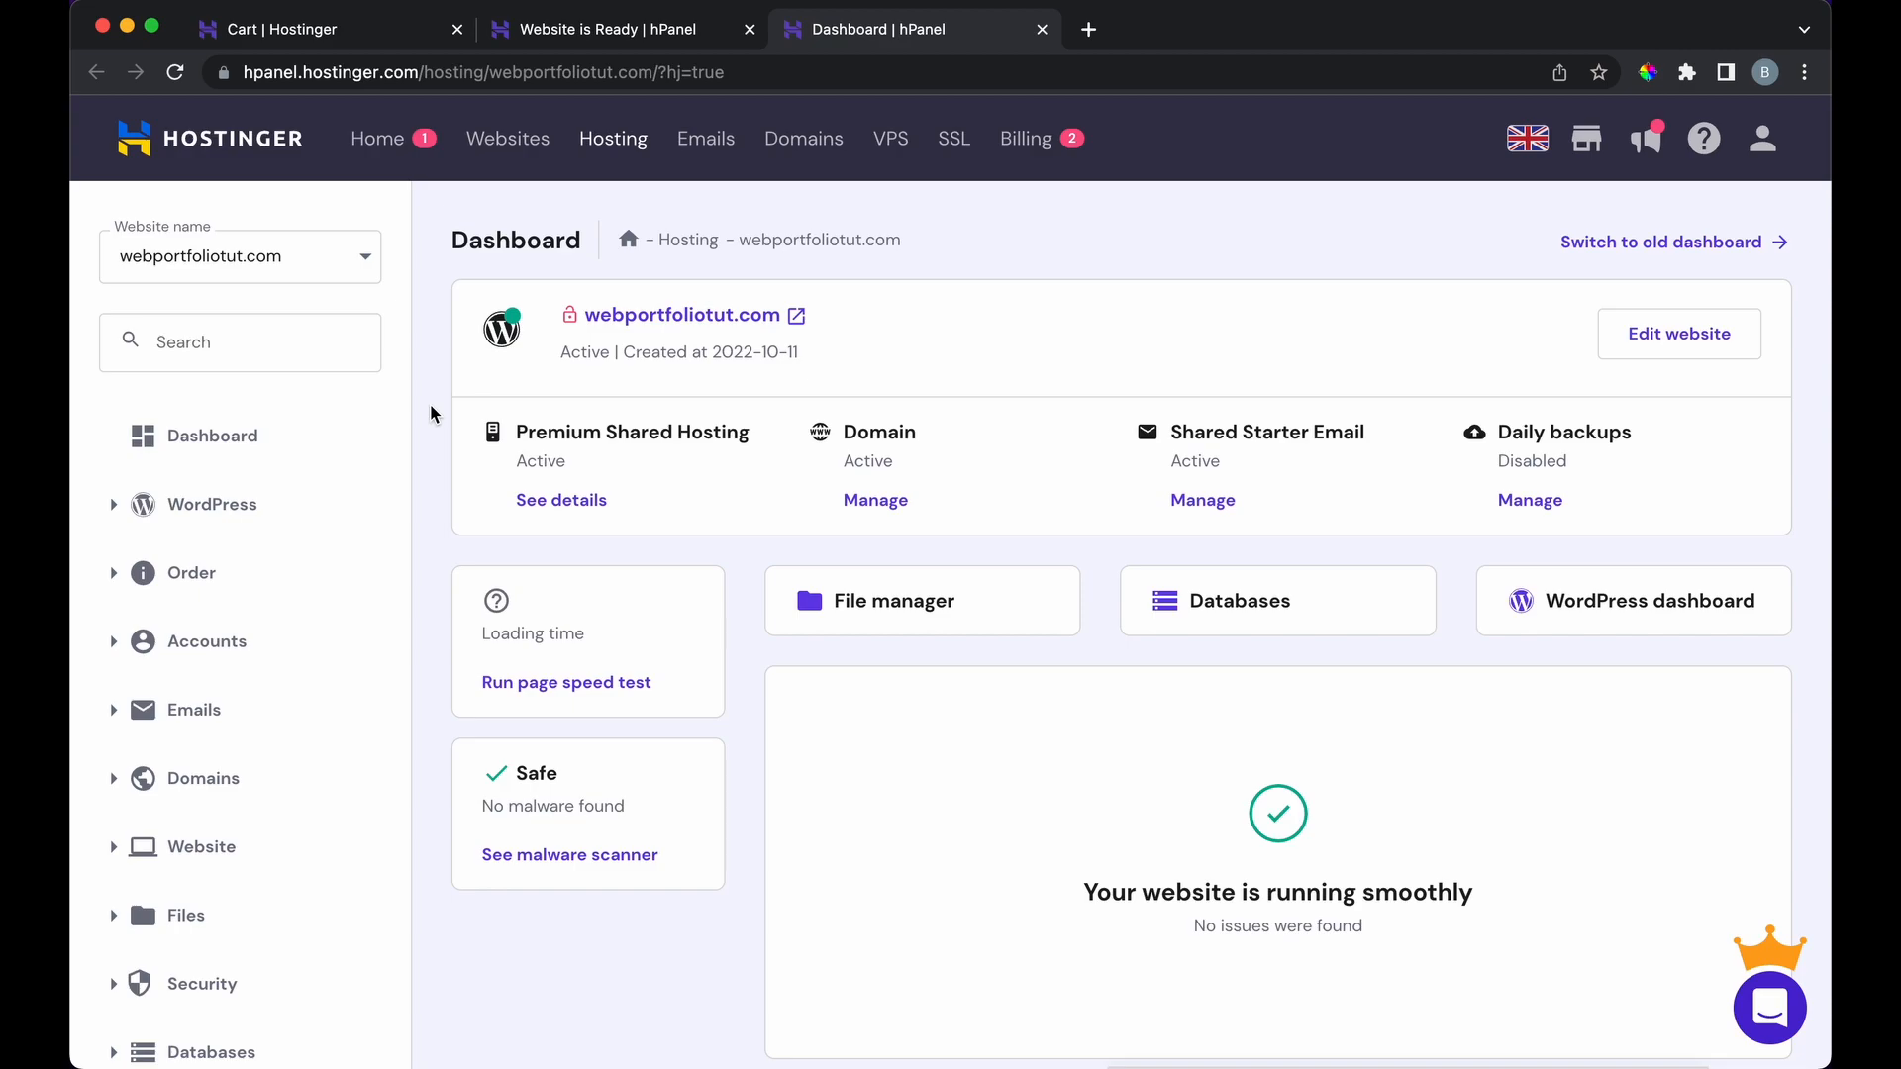
scroll(430, 413, "down", 1)
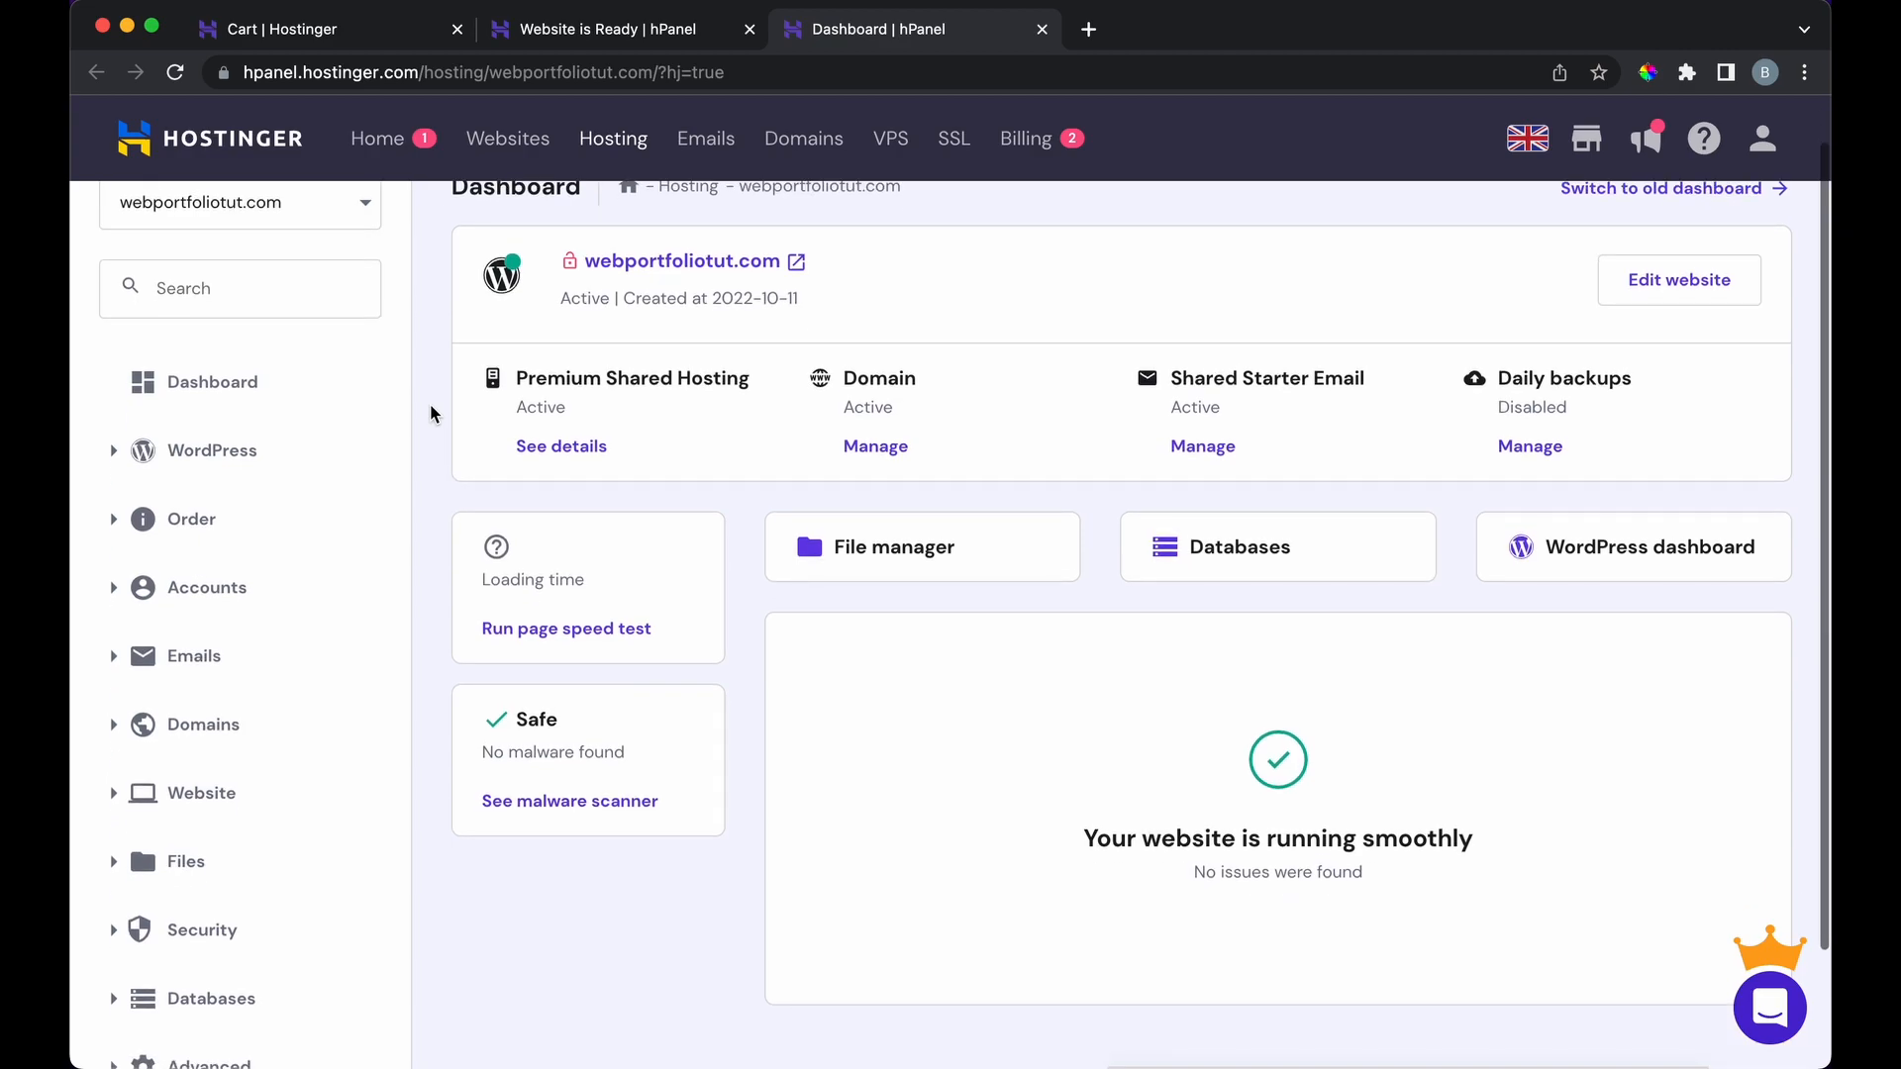
scroll(430, 414, "down", 2)
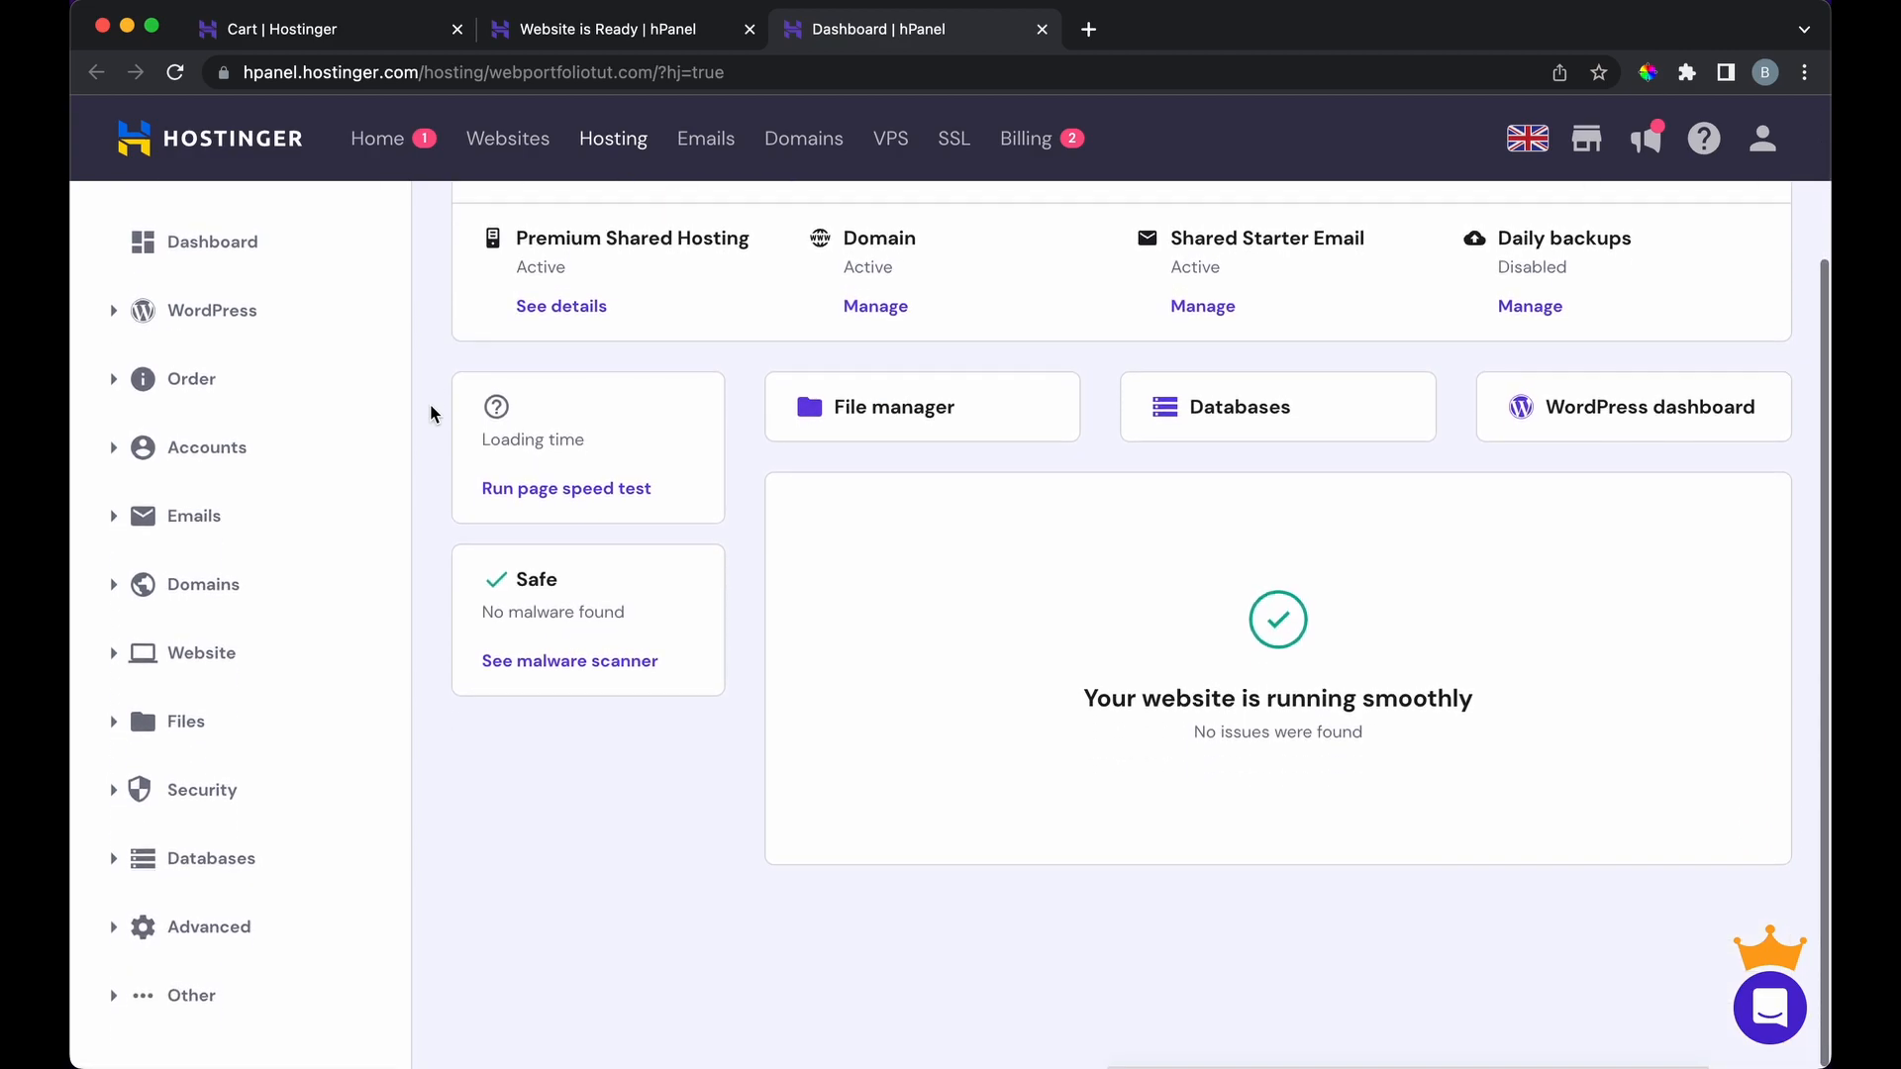
scroll(431, 414, "up", 4)
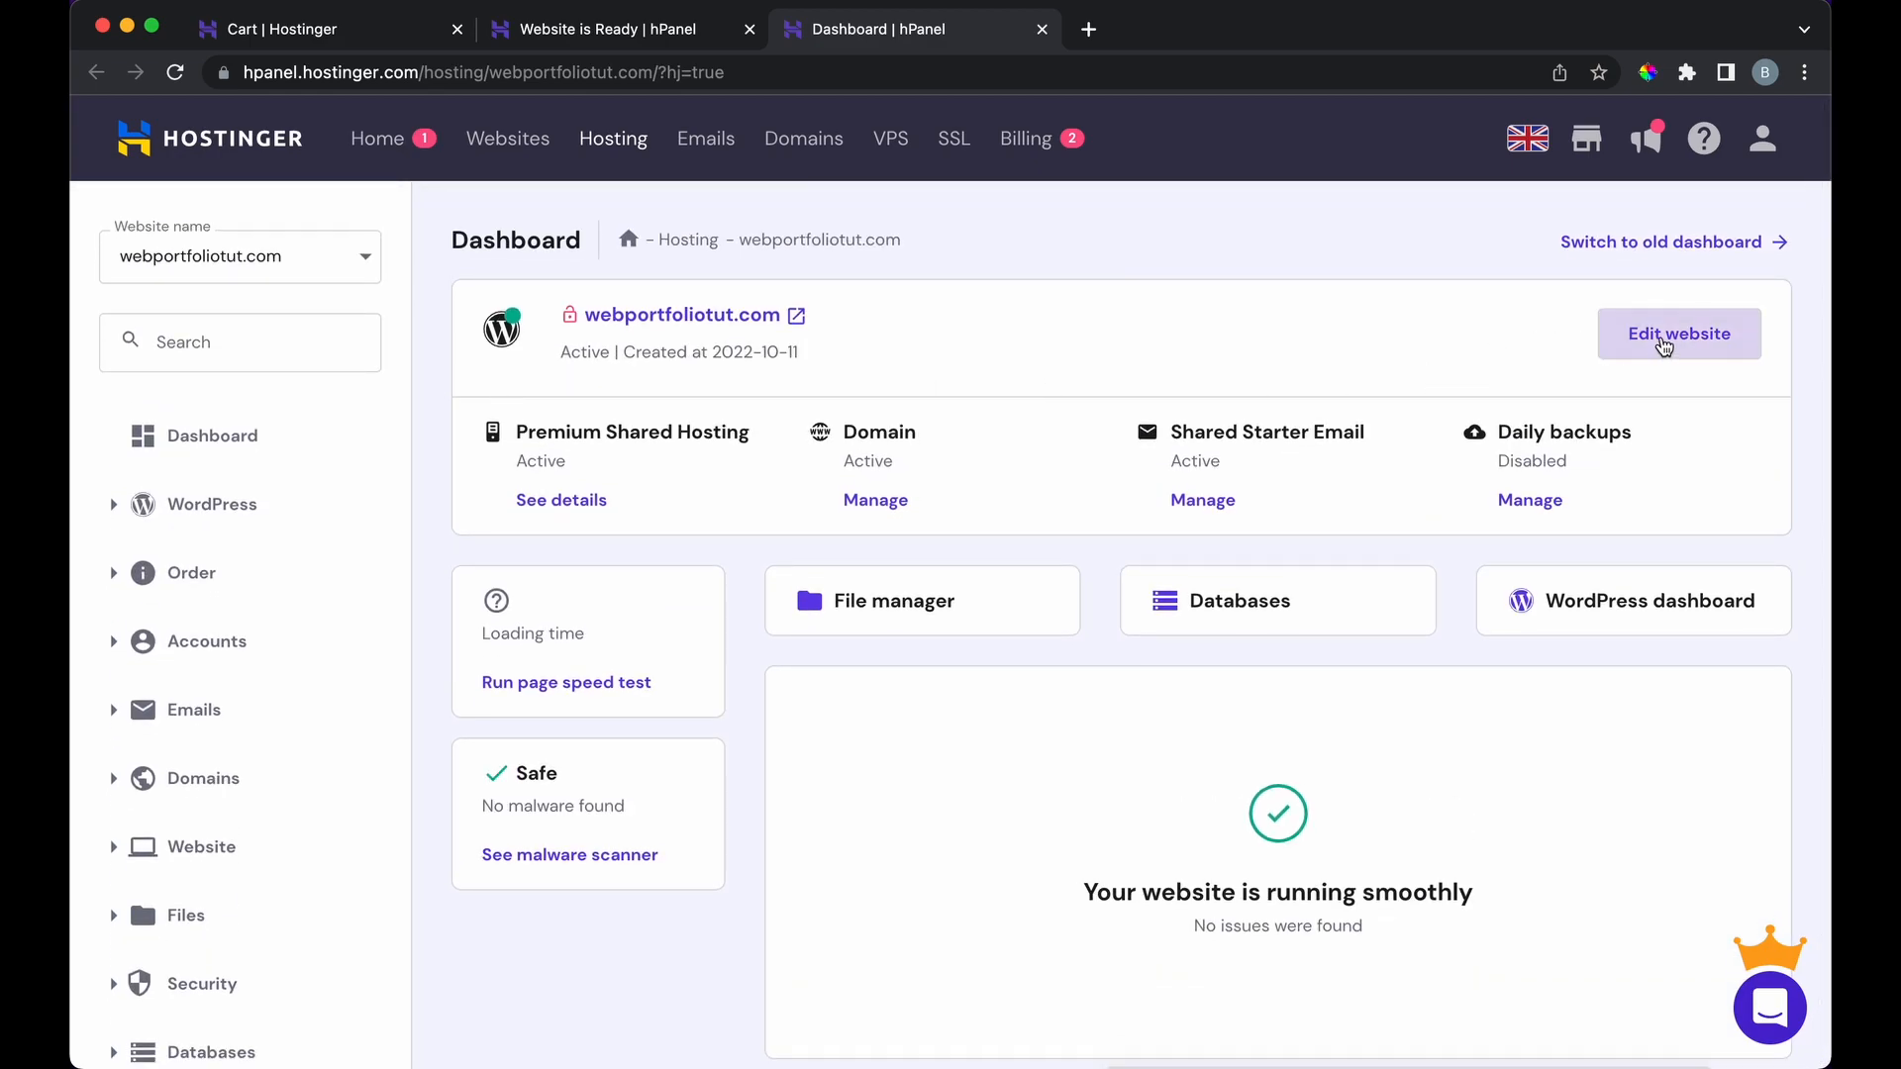
left_click(1664, 341)
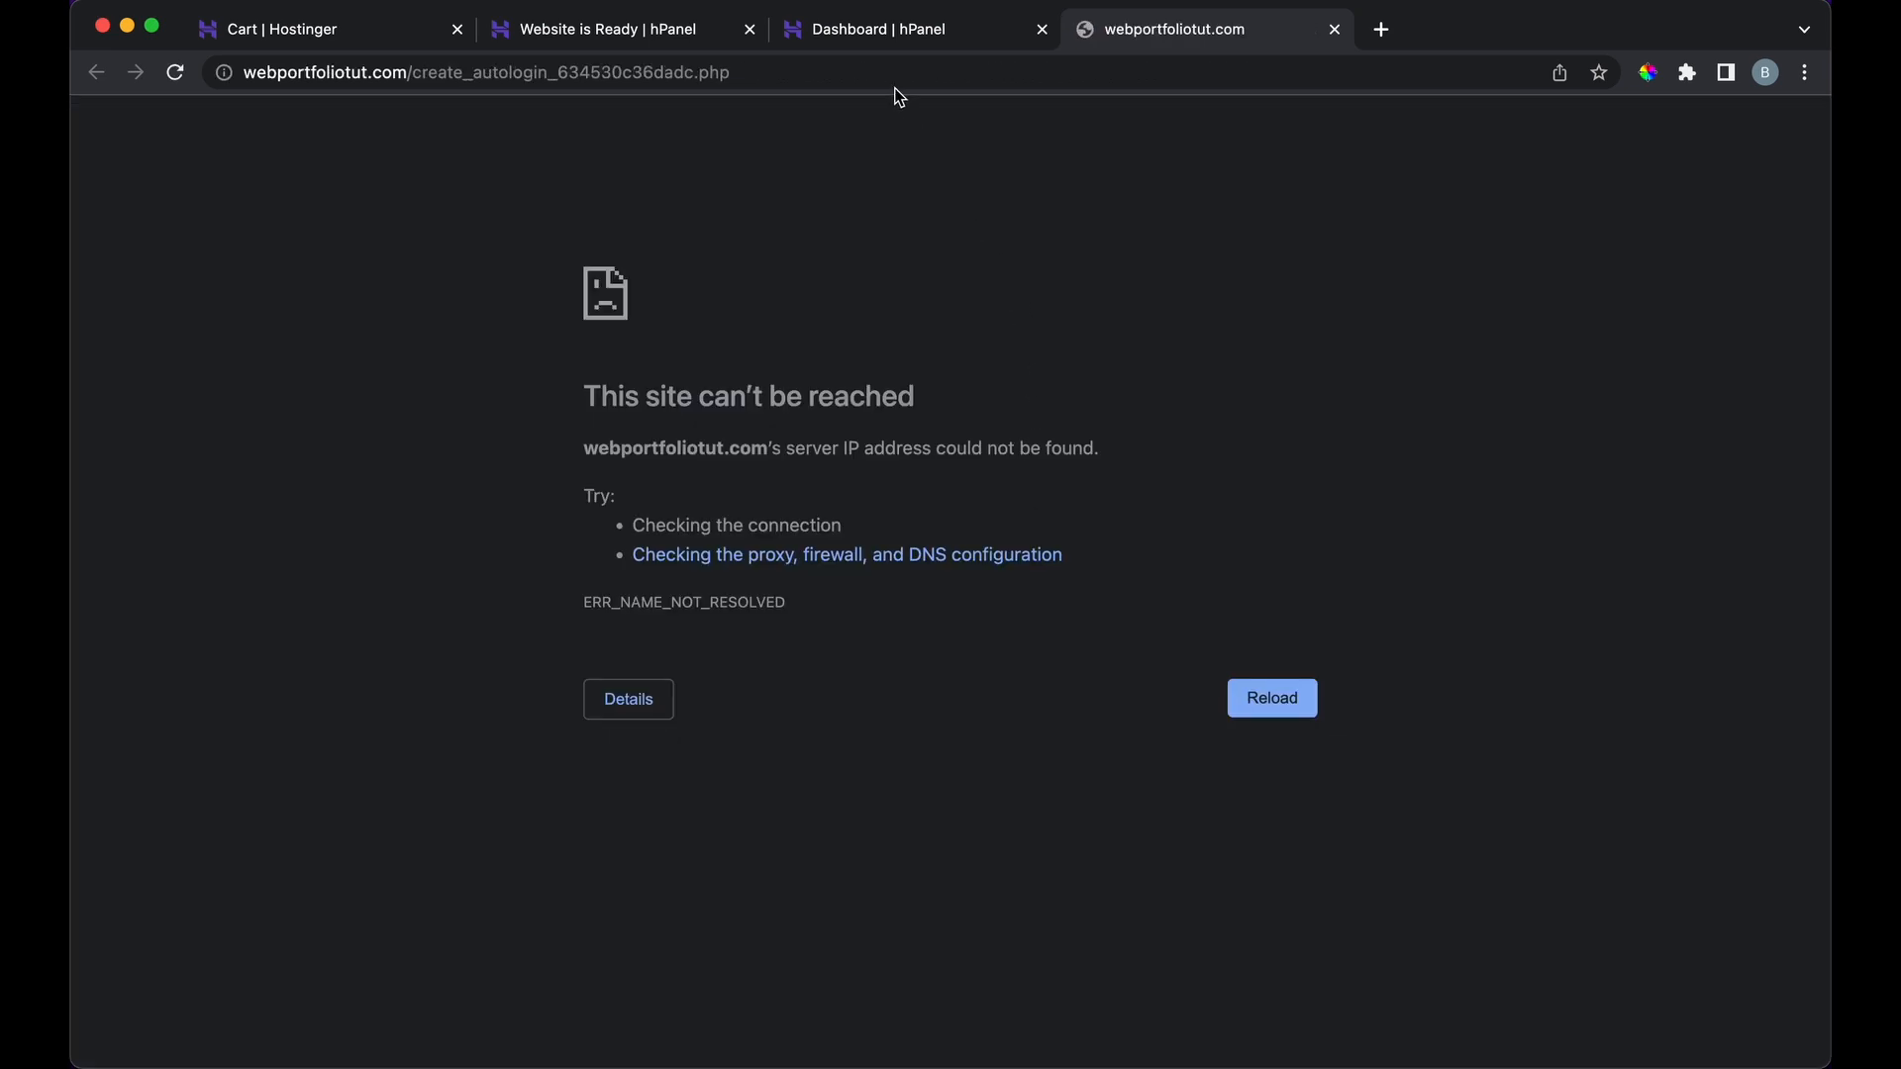
left_click(875, 33)
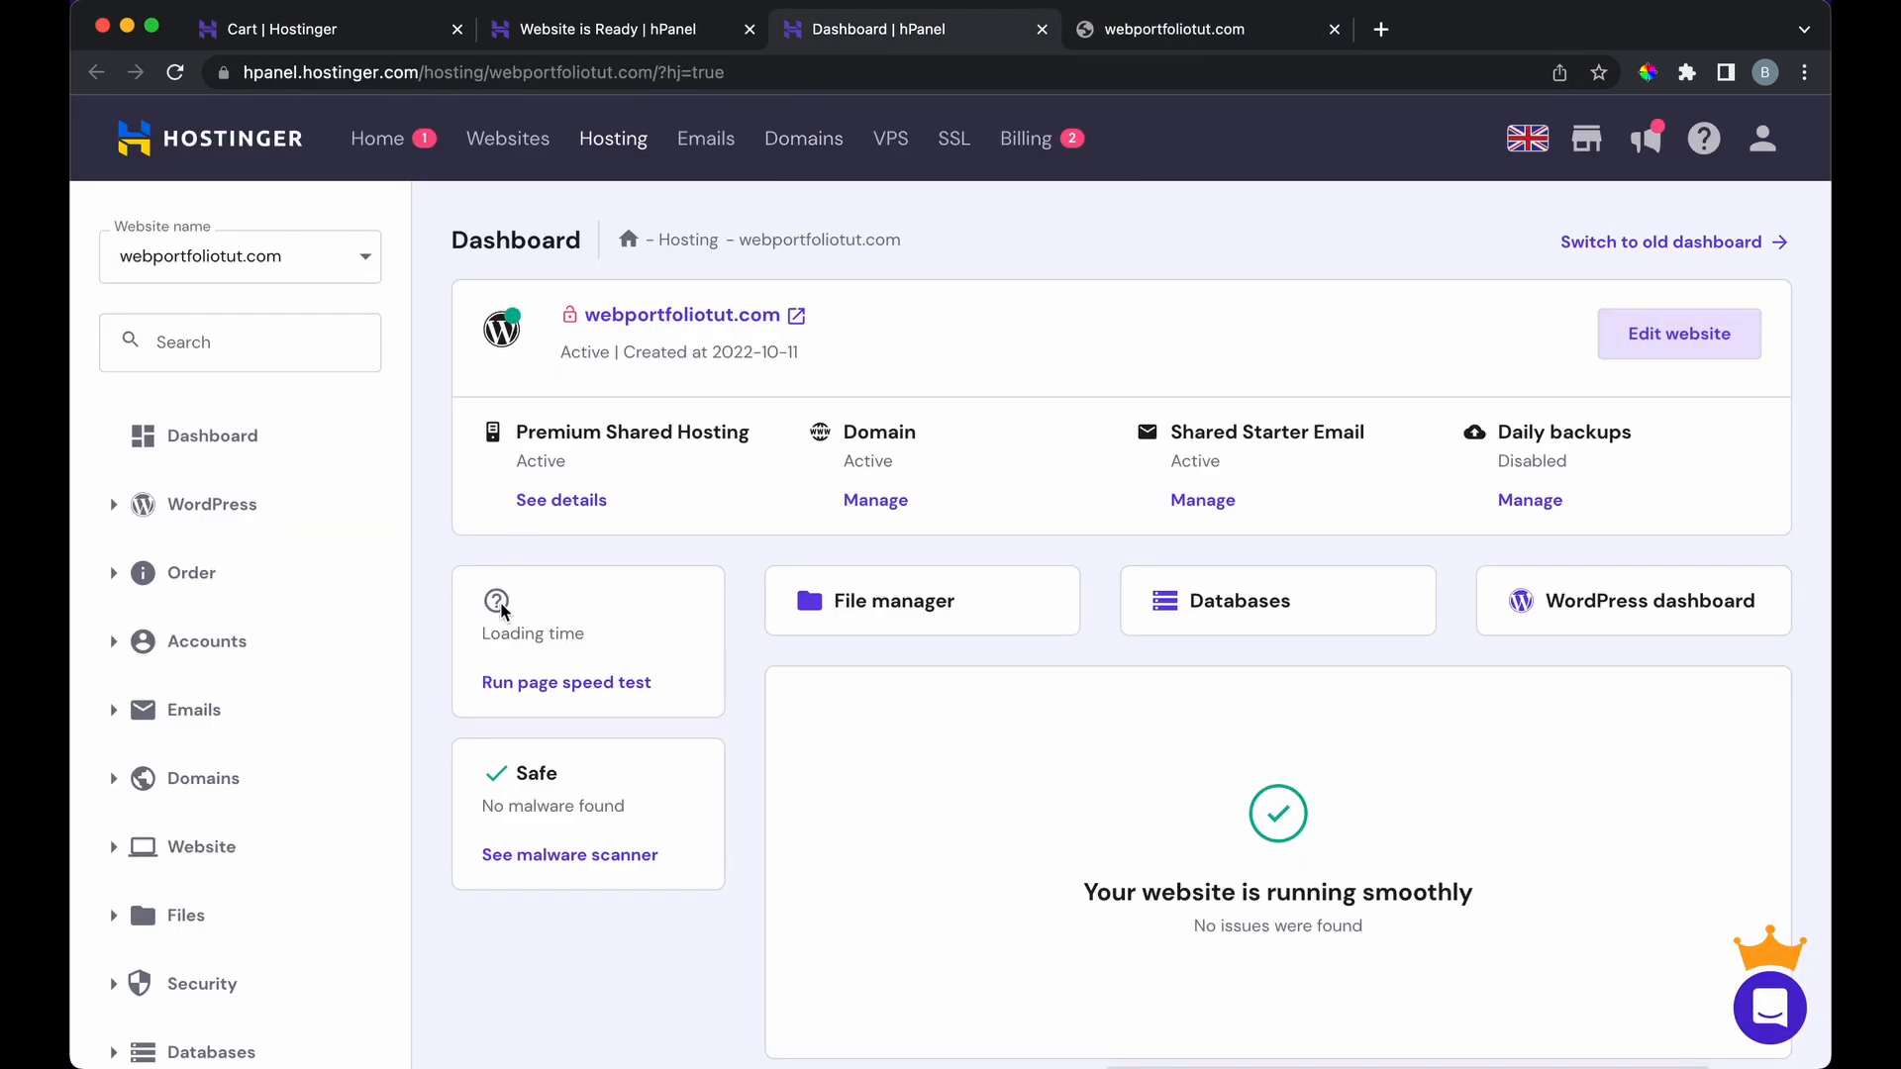
scroll(441, 670, "down", 2)
scroll(442, 669, "up", 2)
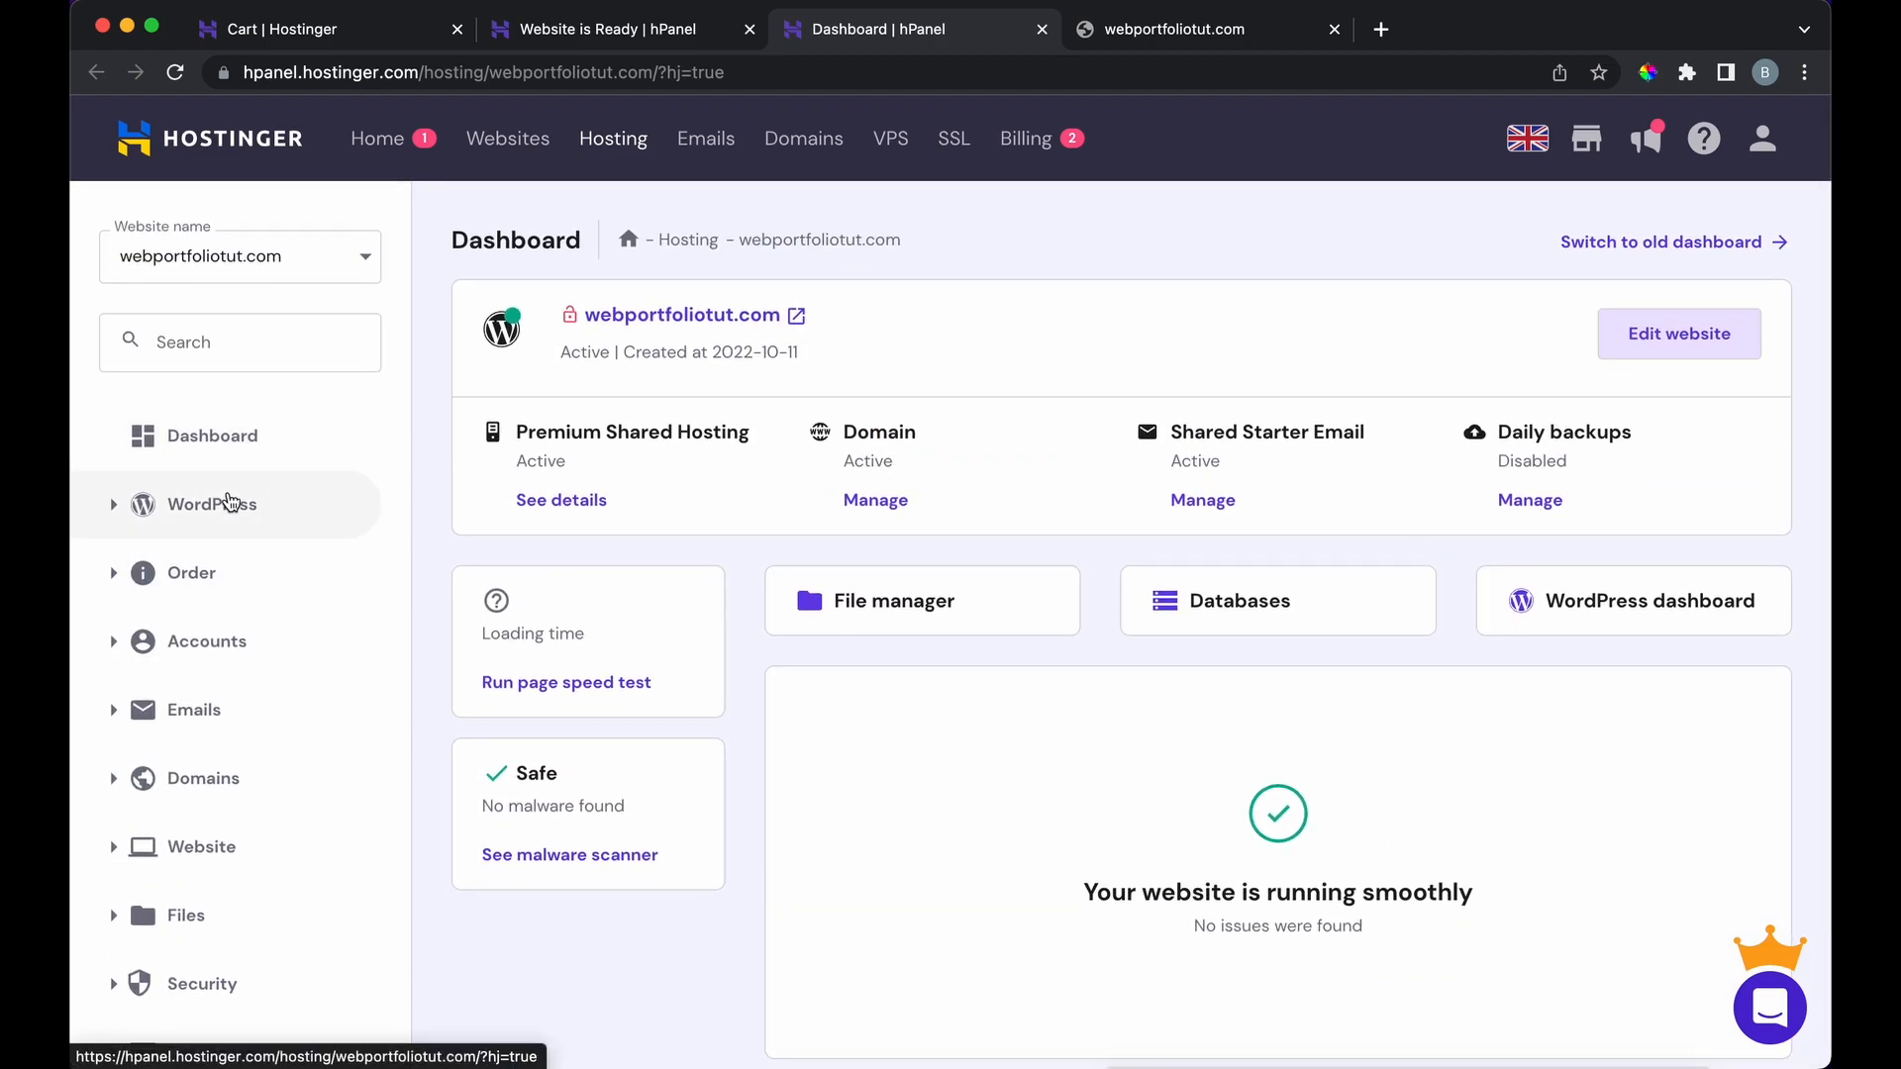
Step: Open the WordPress Dashboard in hPanel showing WordPress 6.0.2 and PHP 7.4
left_click(227, 503)
left_click(219, 560)
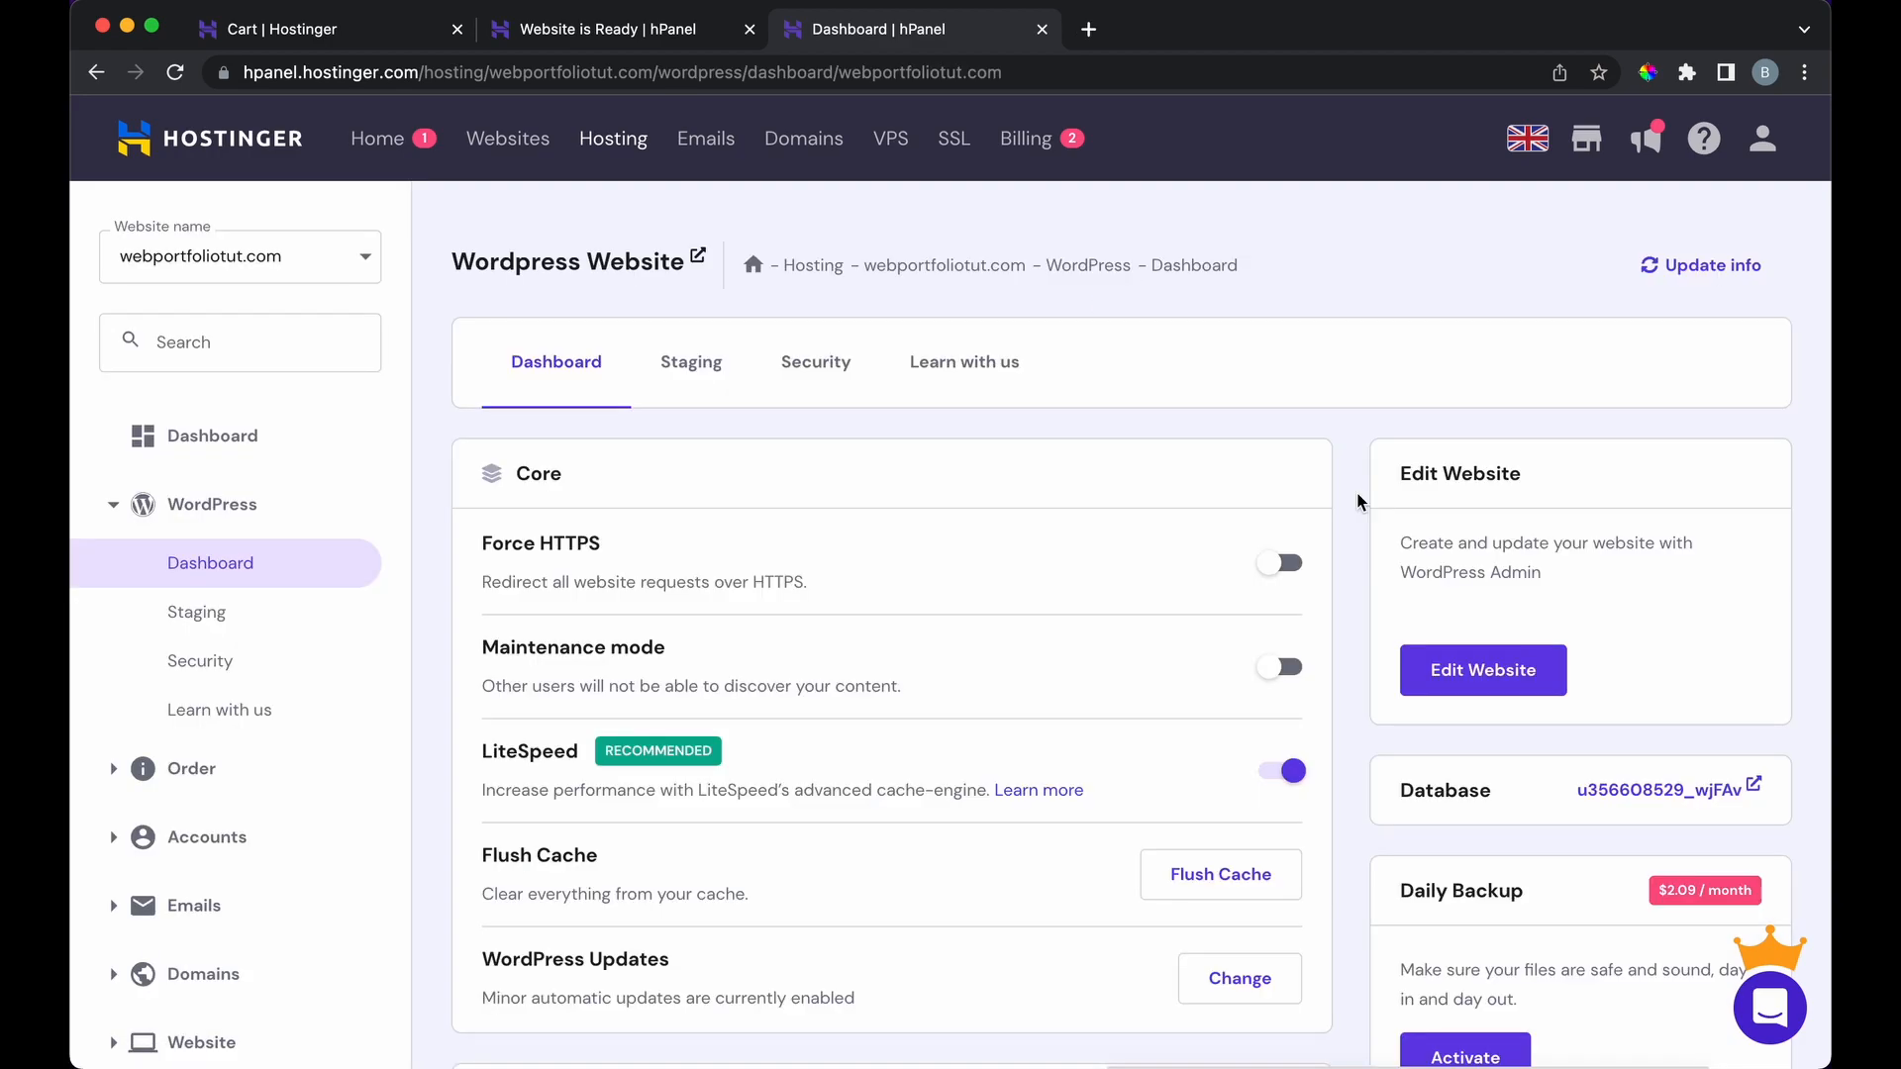
scroll(1356, 491, "down", 5)
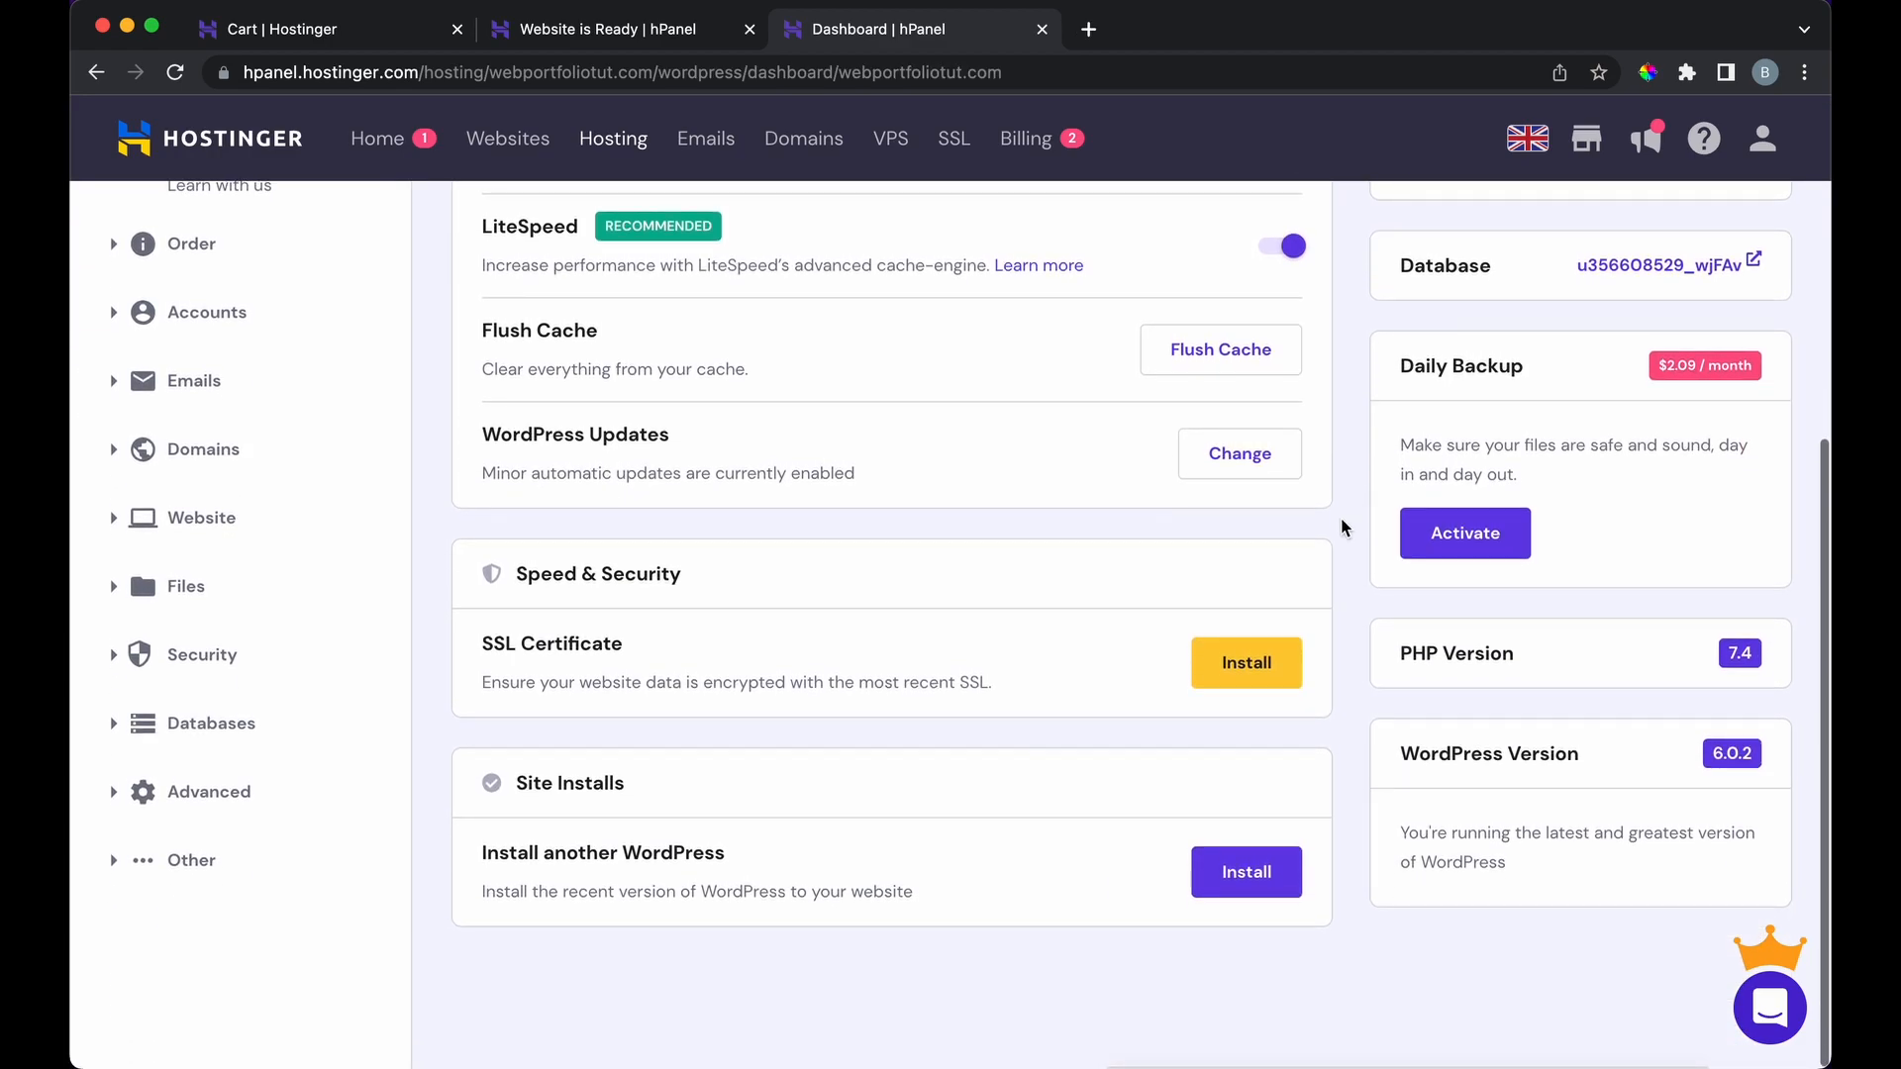
Step: Install an SSL certificate on webportfoliotut.com and dismiss the confirmation
left_click(1257, 655)
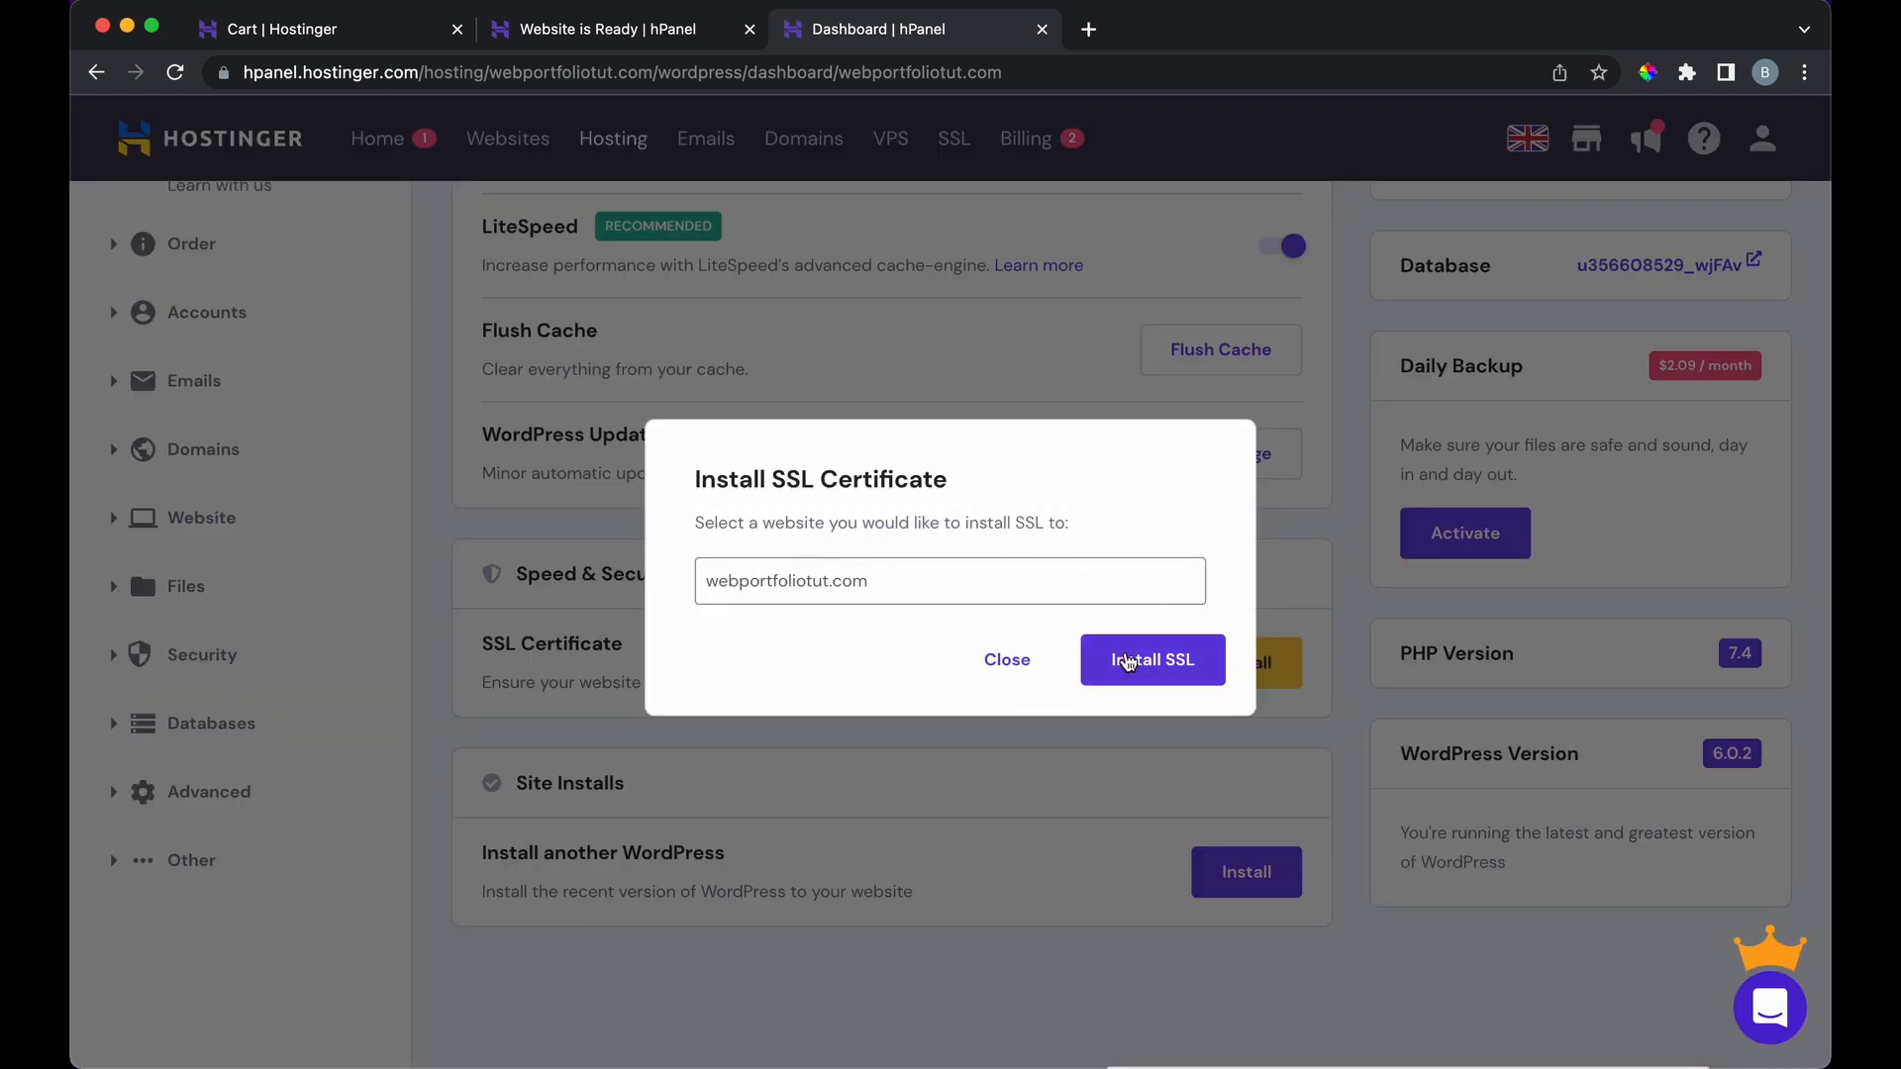
left_click(1126, 660)
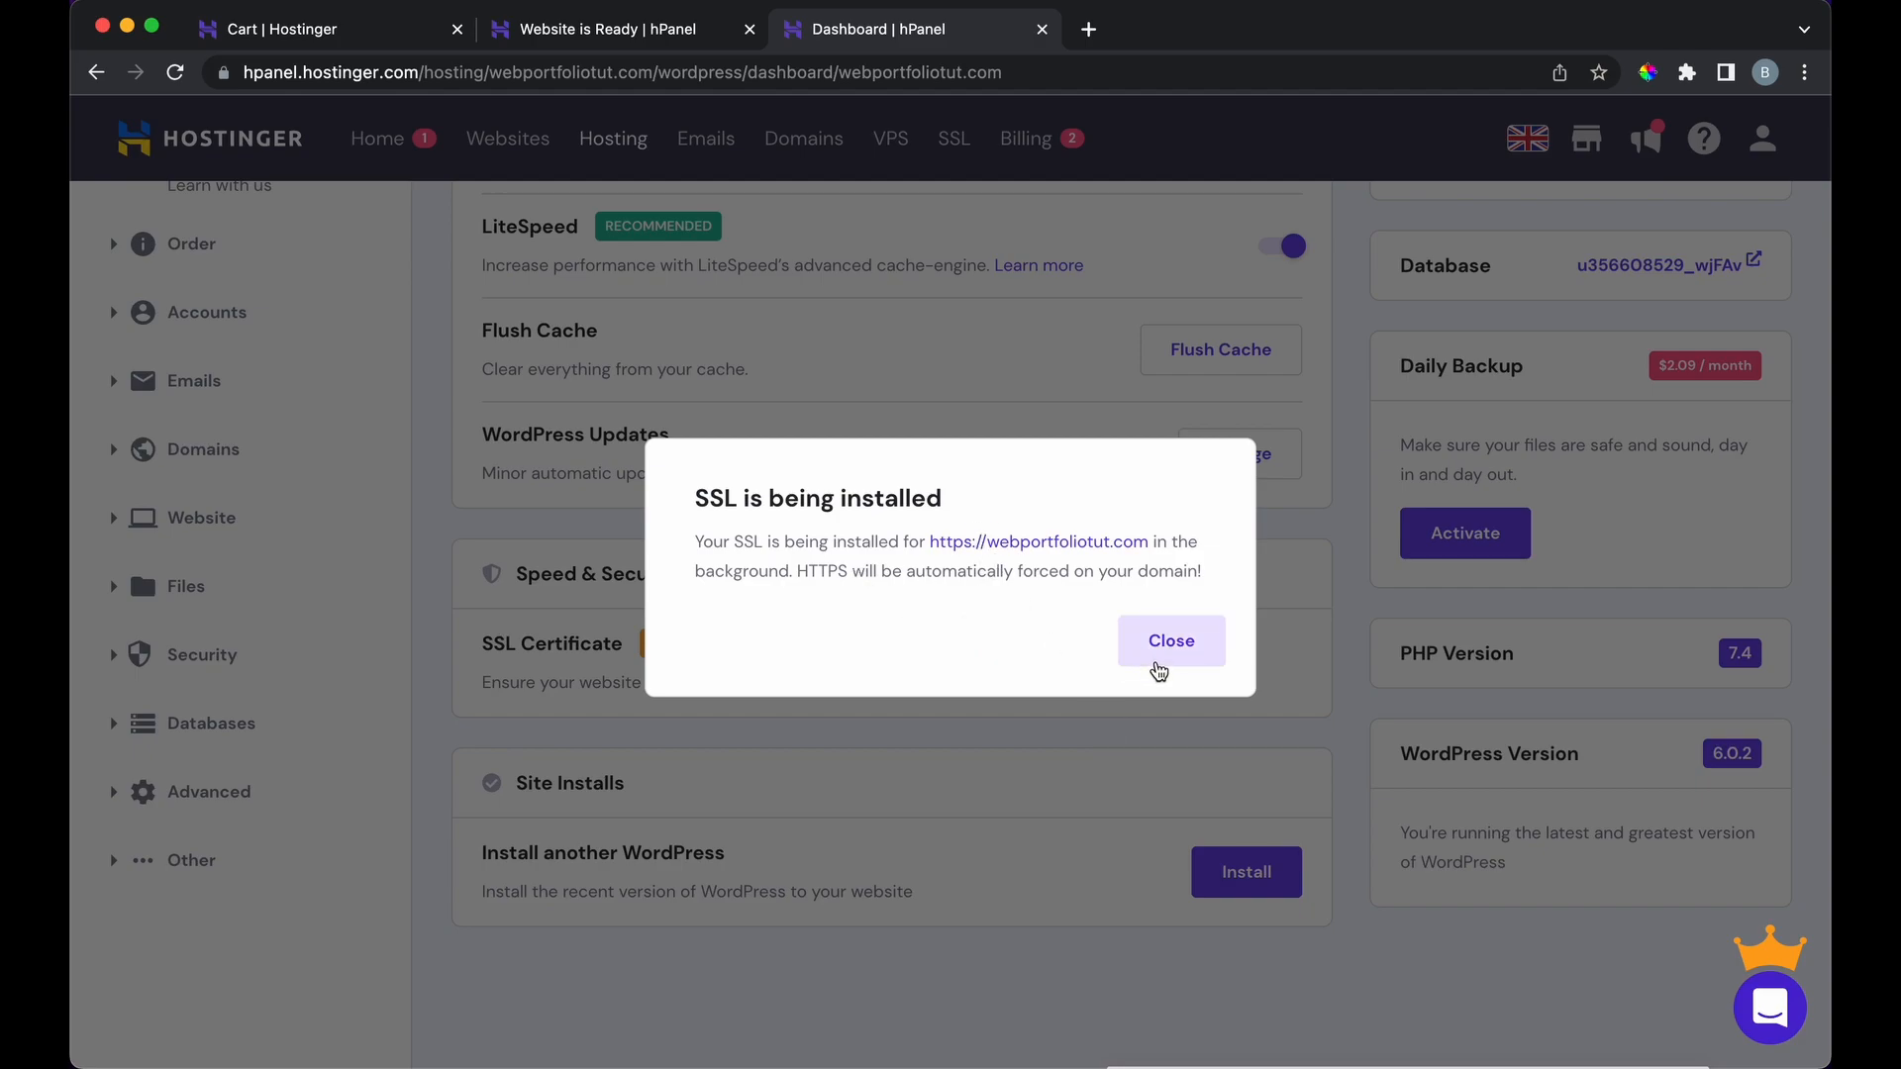
left_click(1158, 672)
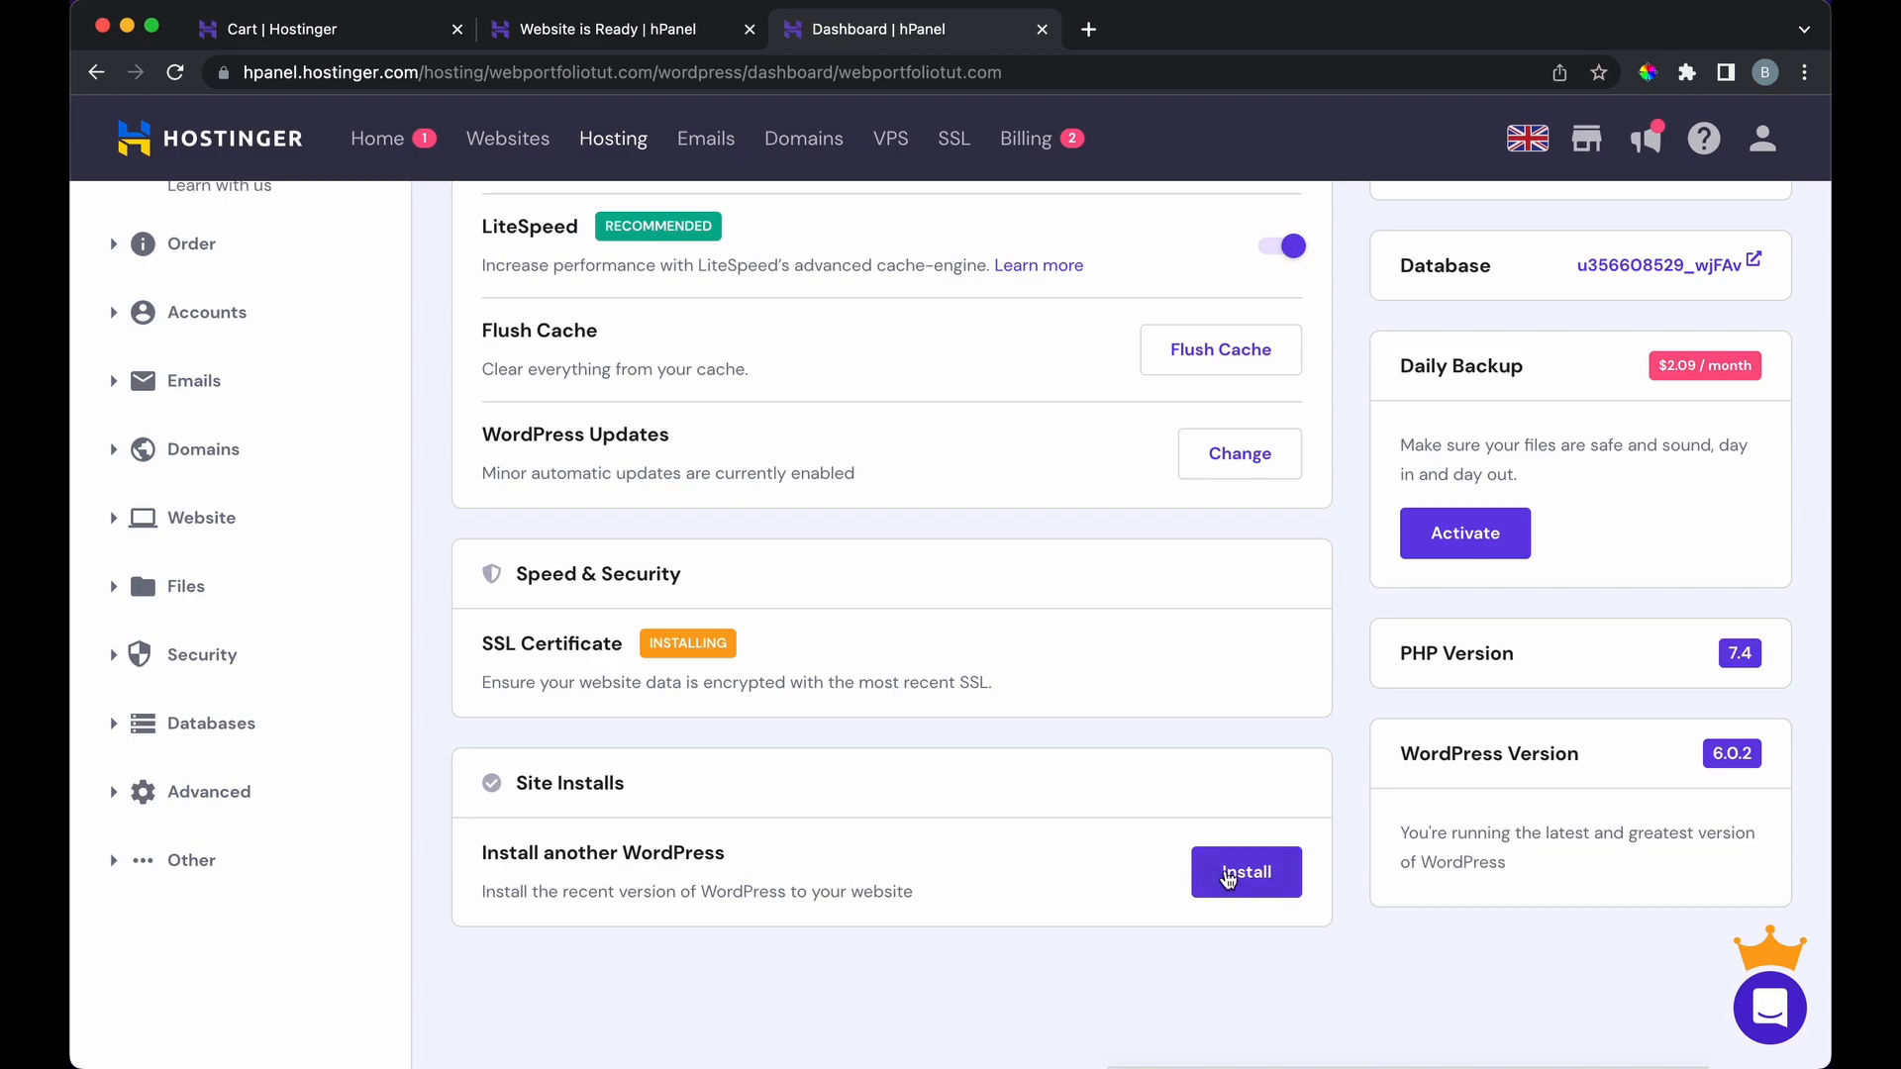
Step: Install WordPress 6.0.2 in English titled 'Wordpress Website' with an administrator password
left_click(1228, 873)
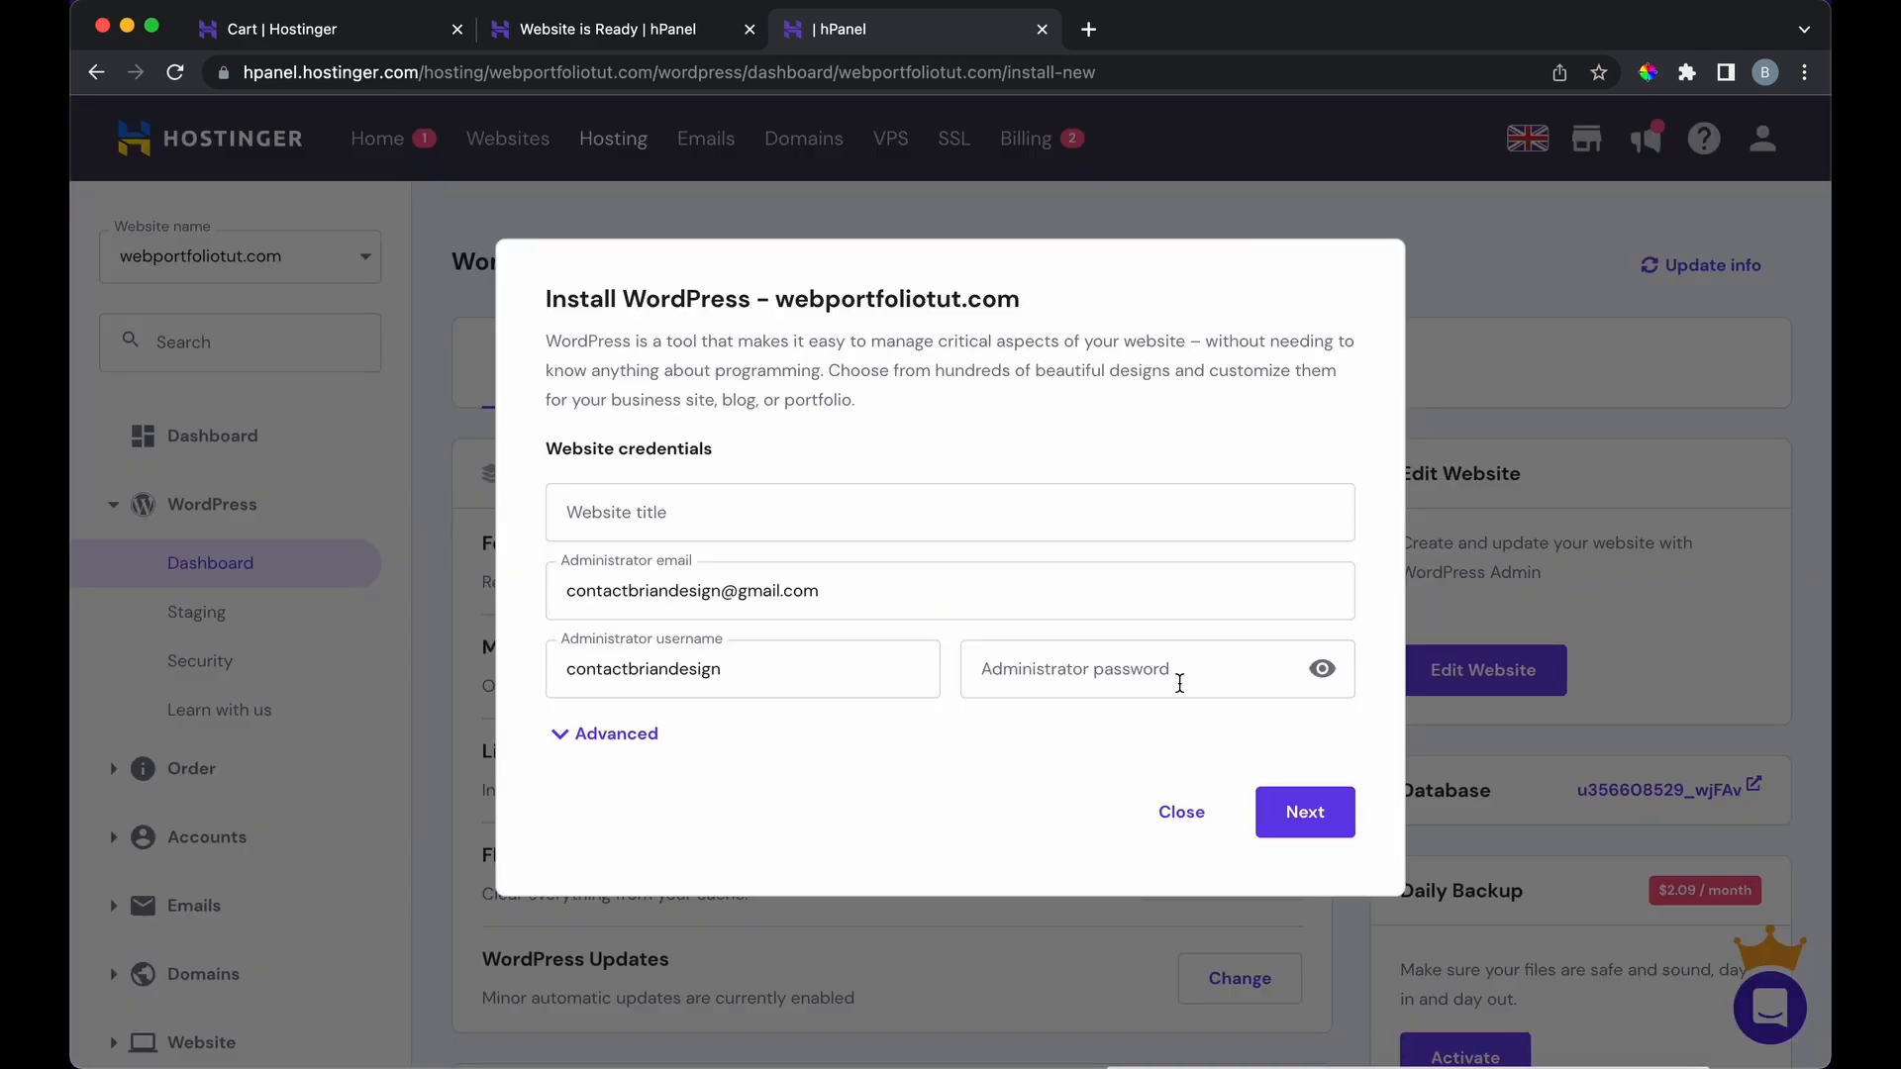
left_click(735, 505)
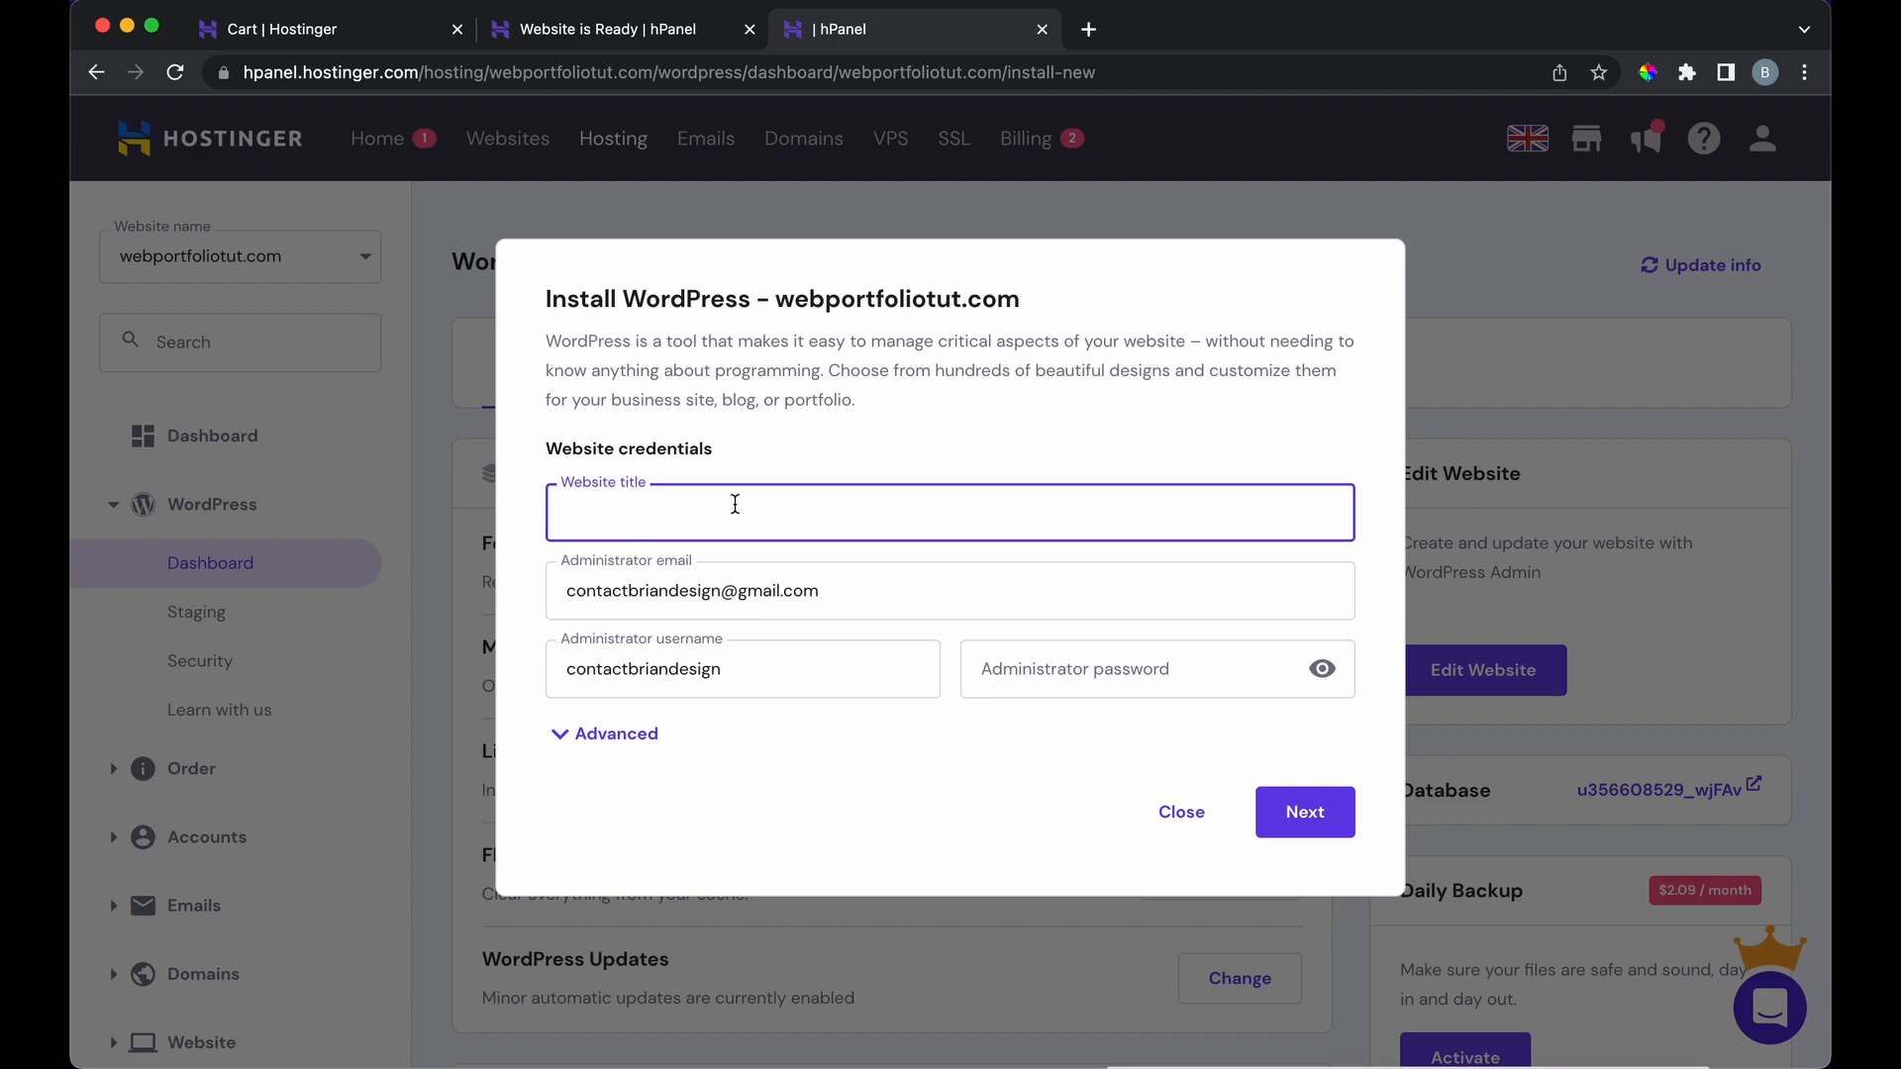
type("Wordpress Website")
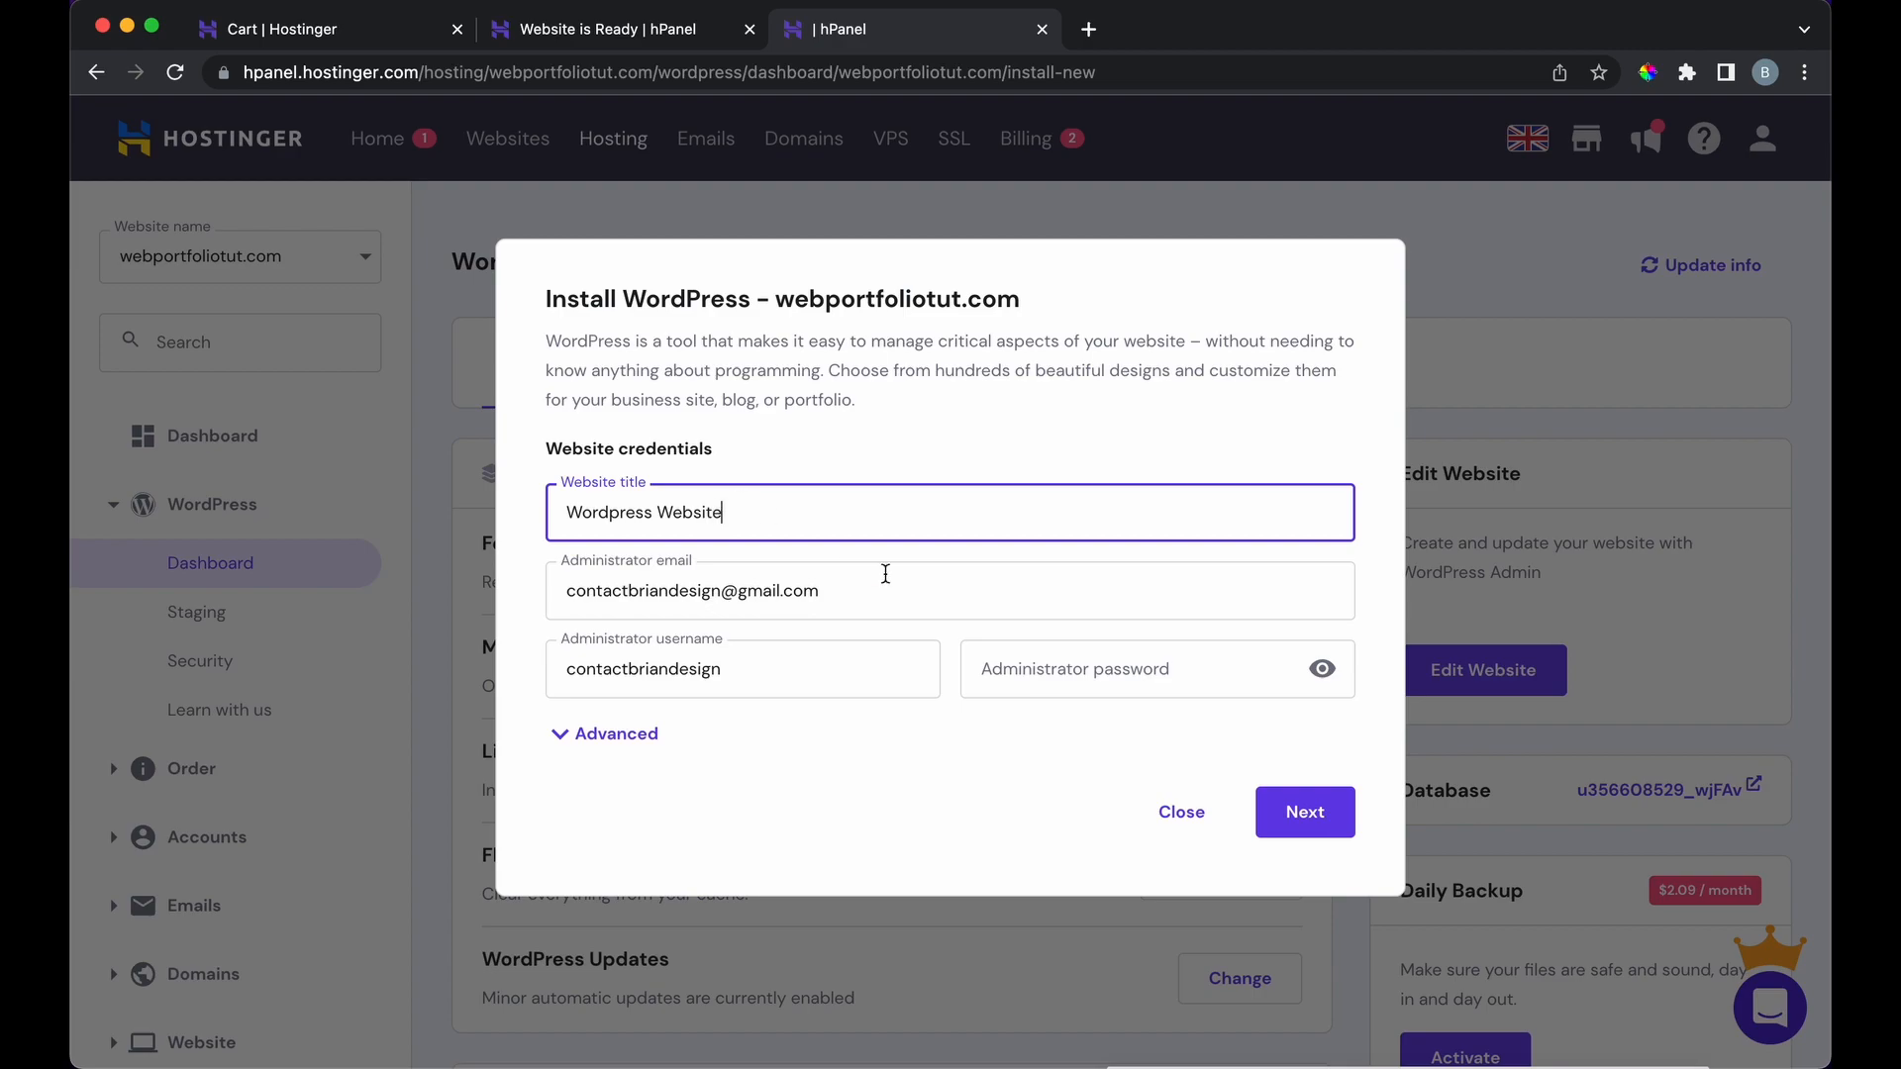
left_click(1119, 691)
type("P")
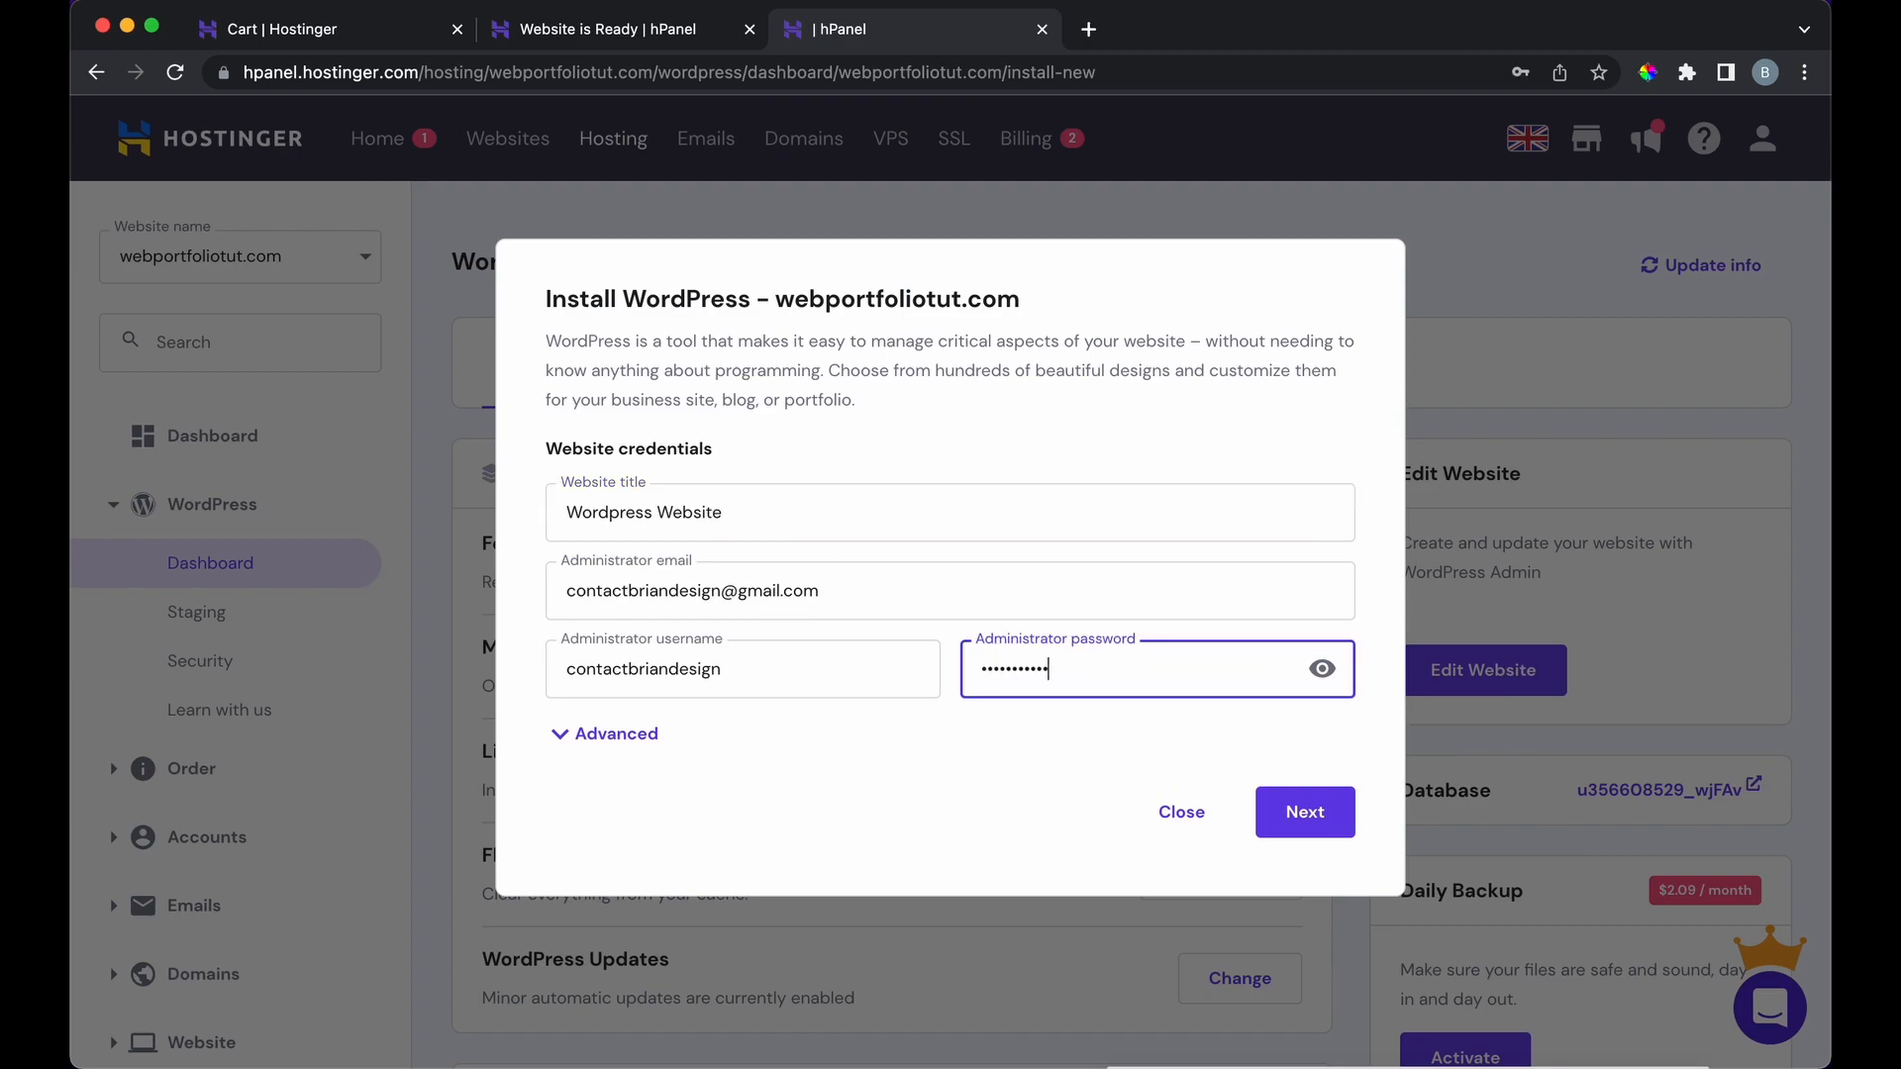
left_click(1320, 815)
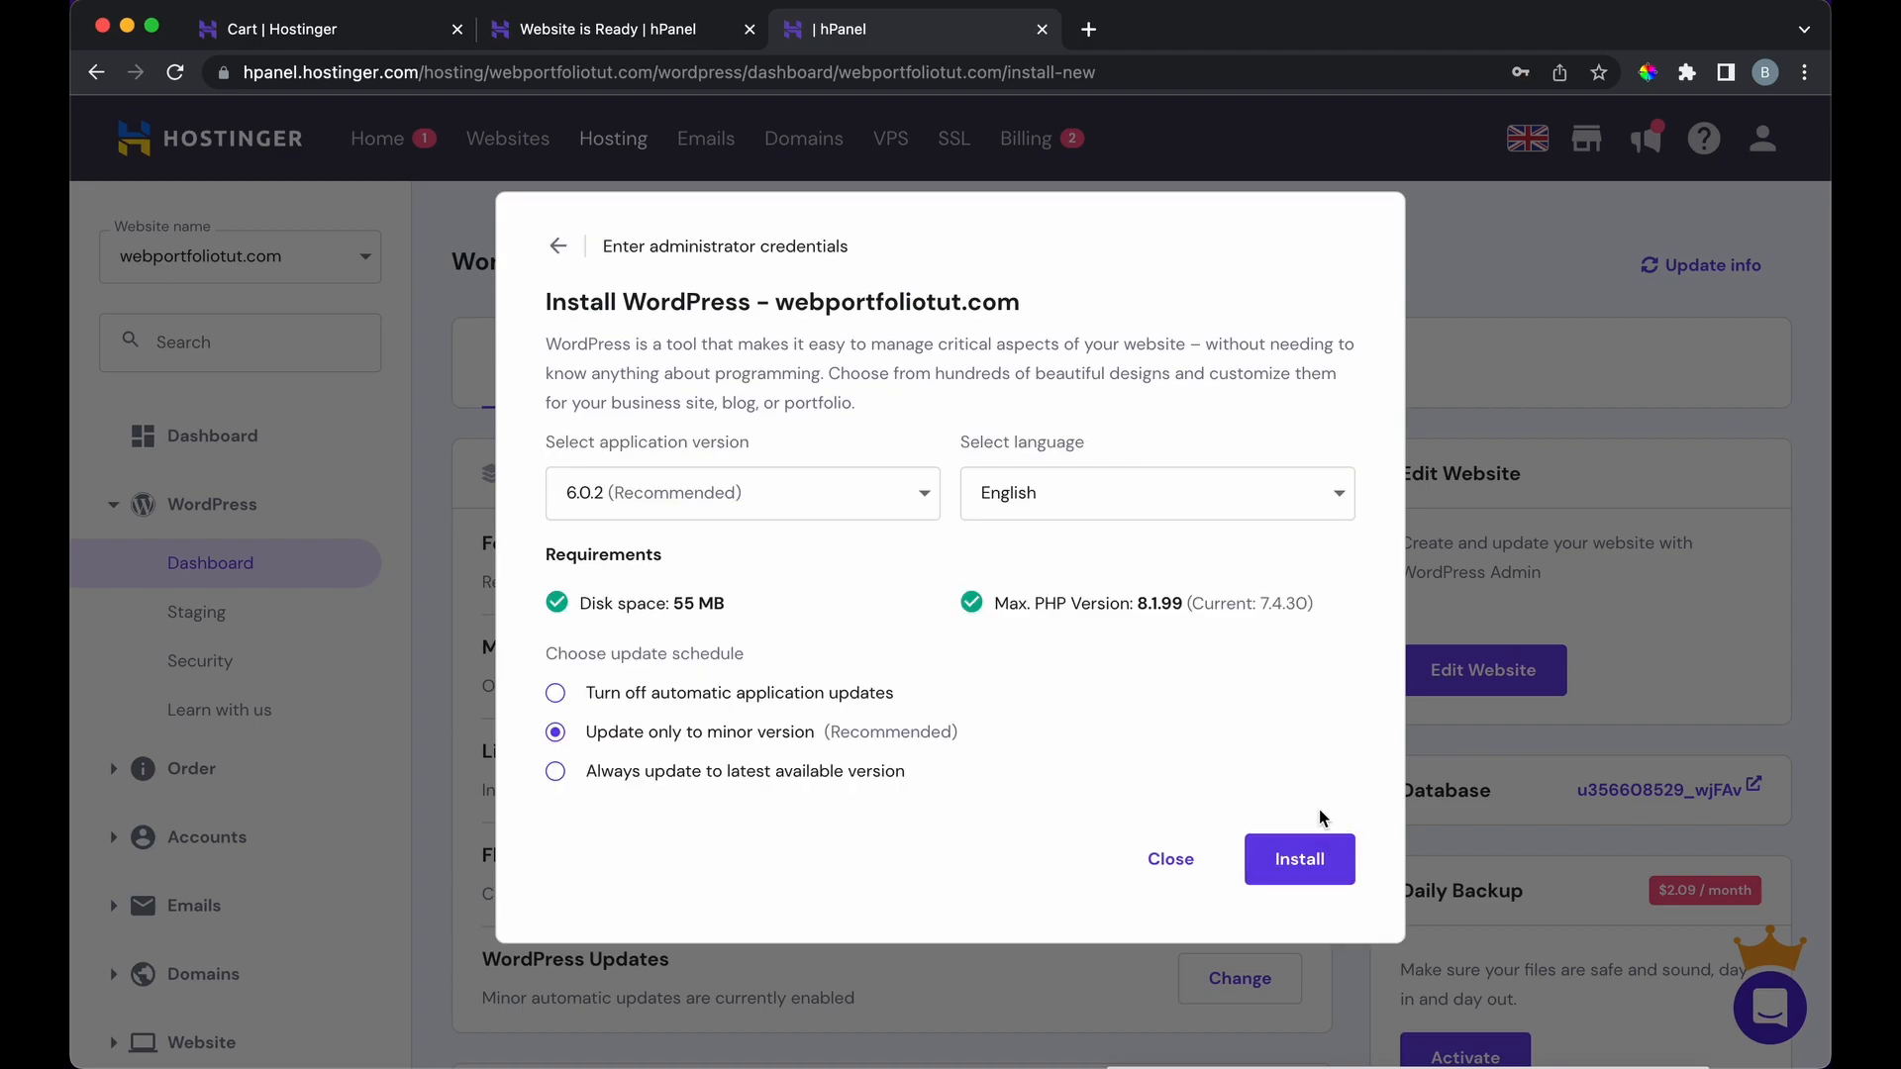
left_click(1608, 117)
left_click(1323, 861)
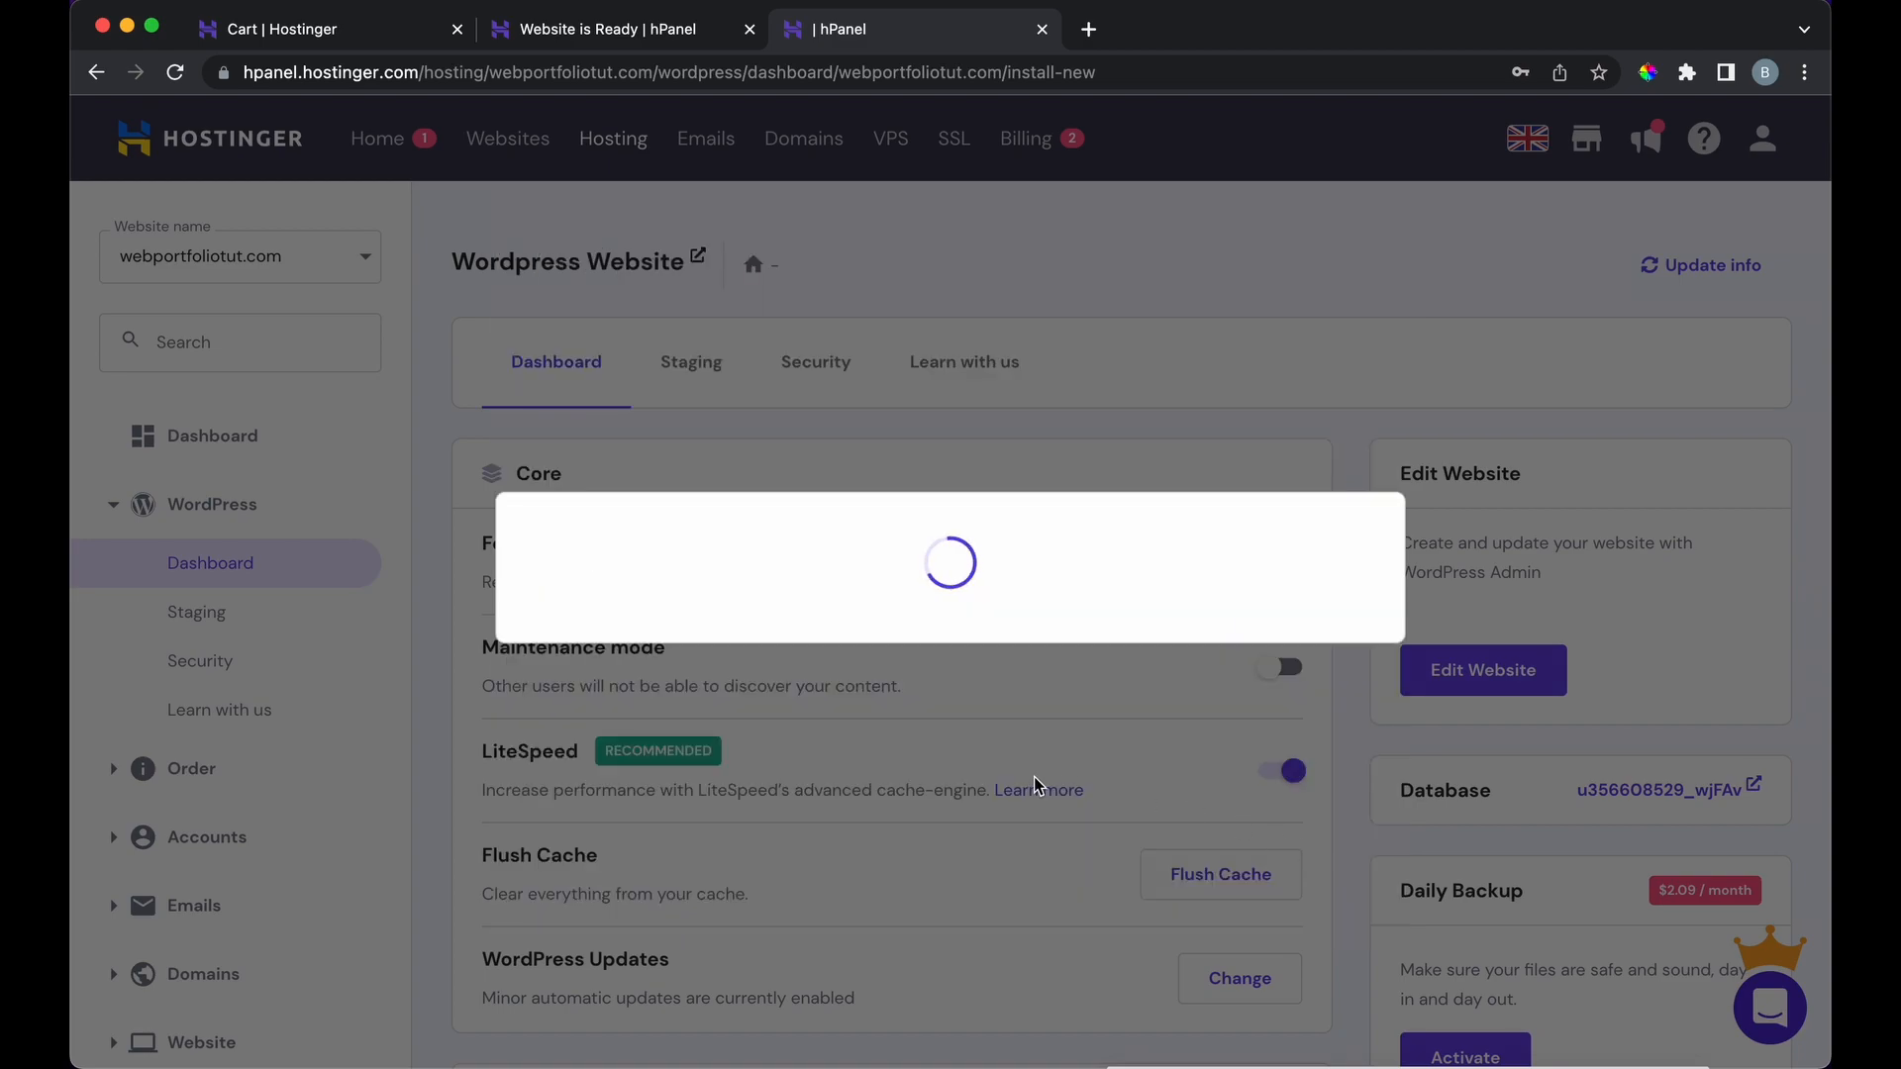
Step: Open the new site's live page from its hPanel hosting dashboard
scroll(1350, 746, "down", 10)
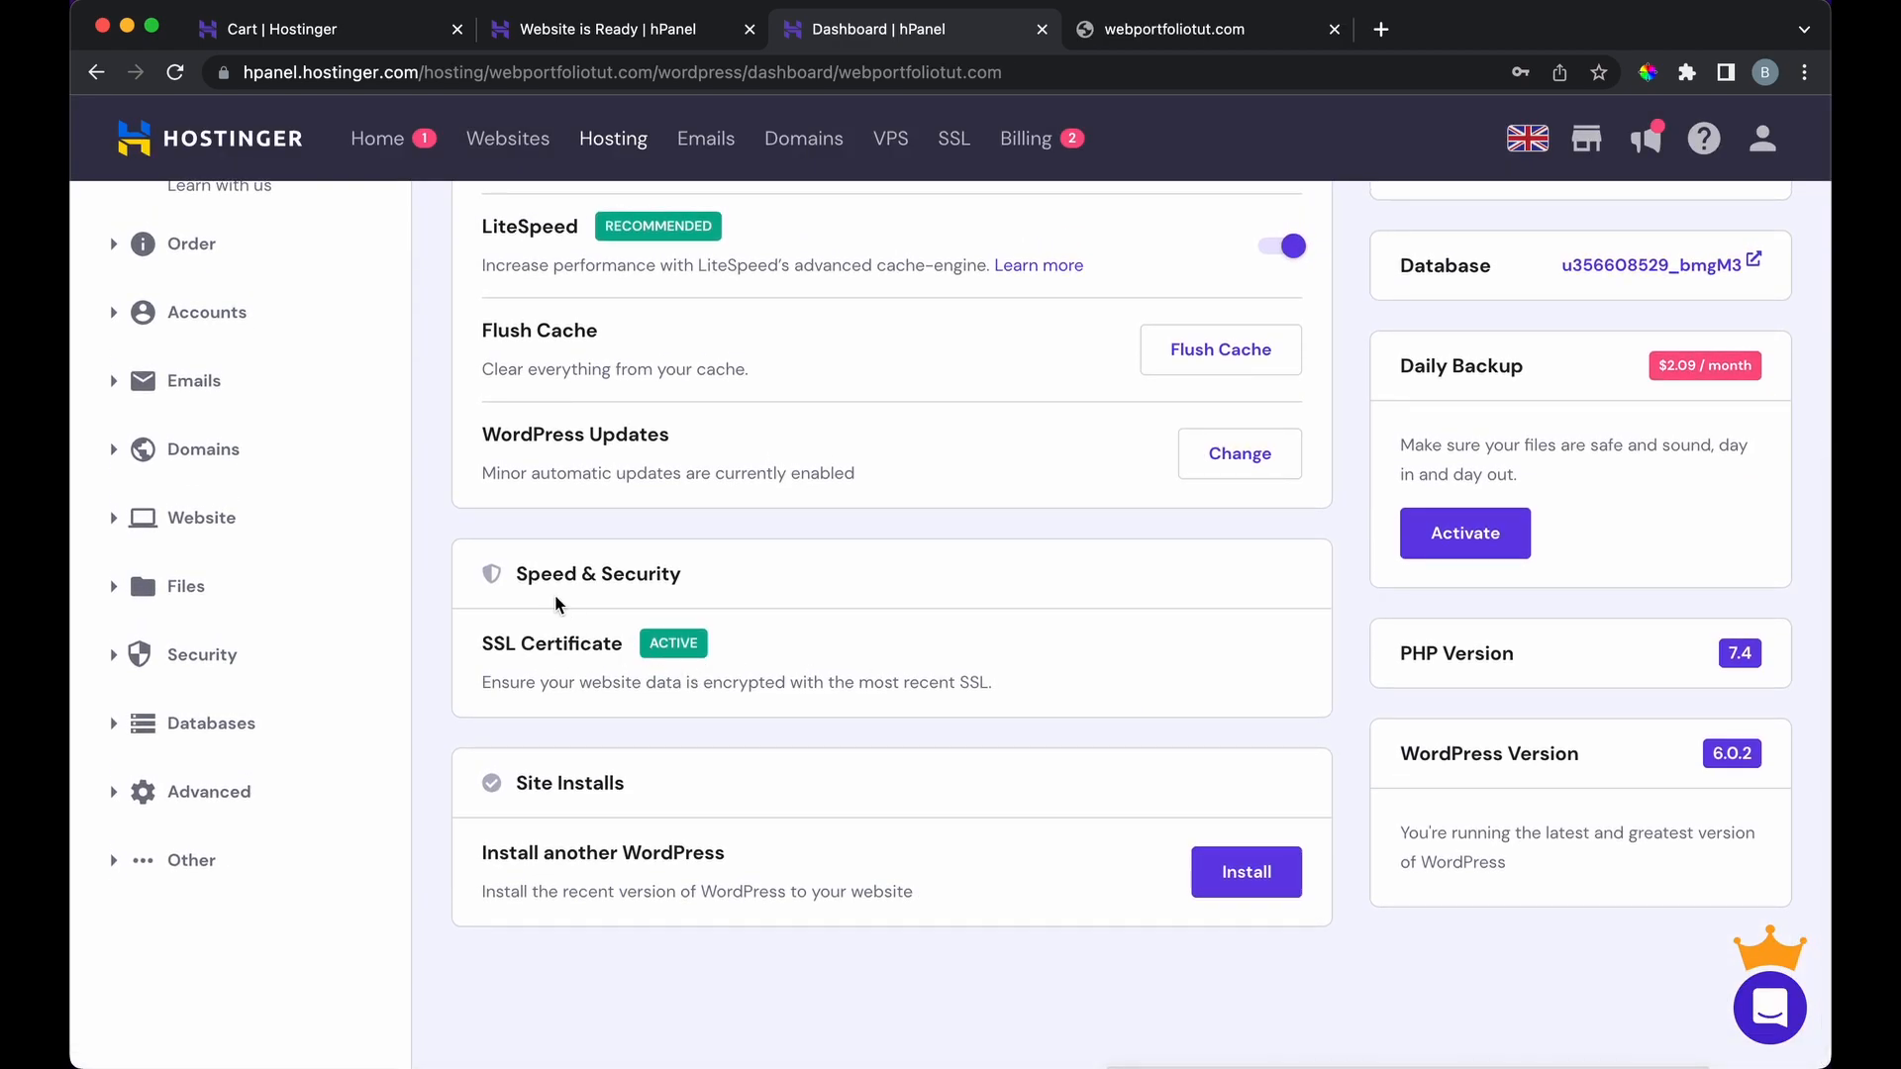
scroll(482, 516, "up", 5)
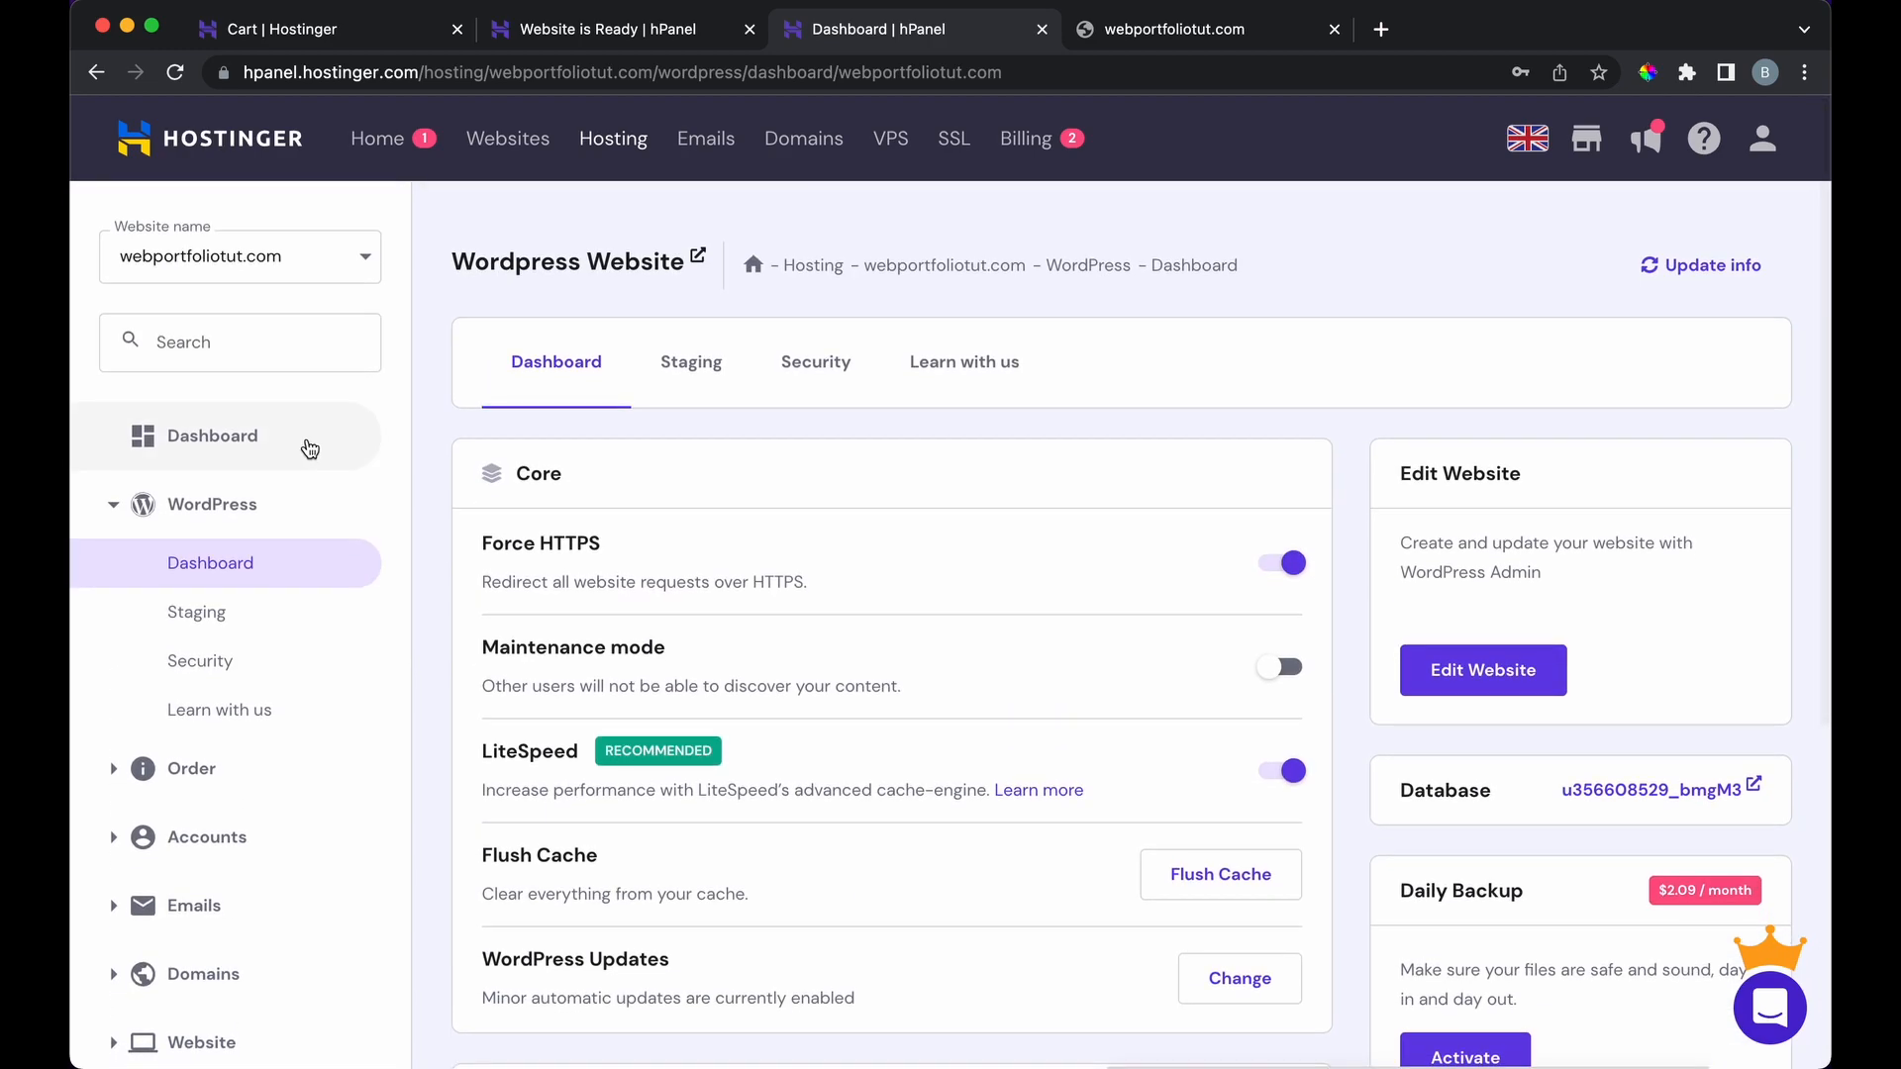
left_click(310, 448)
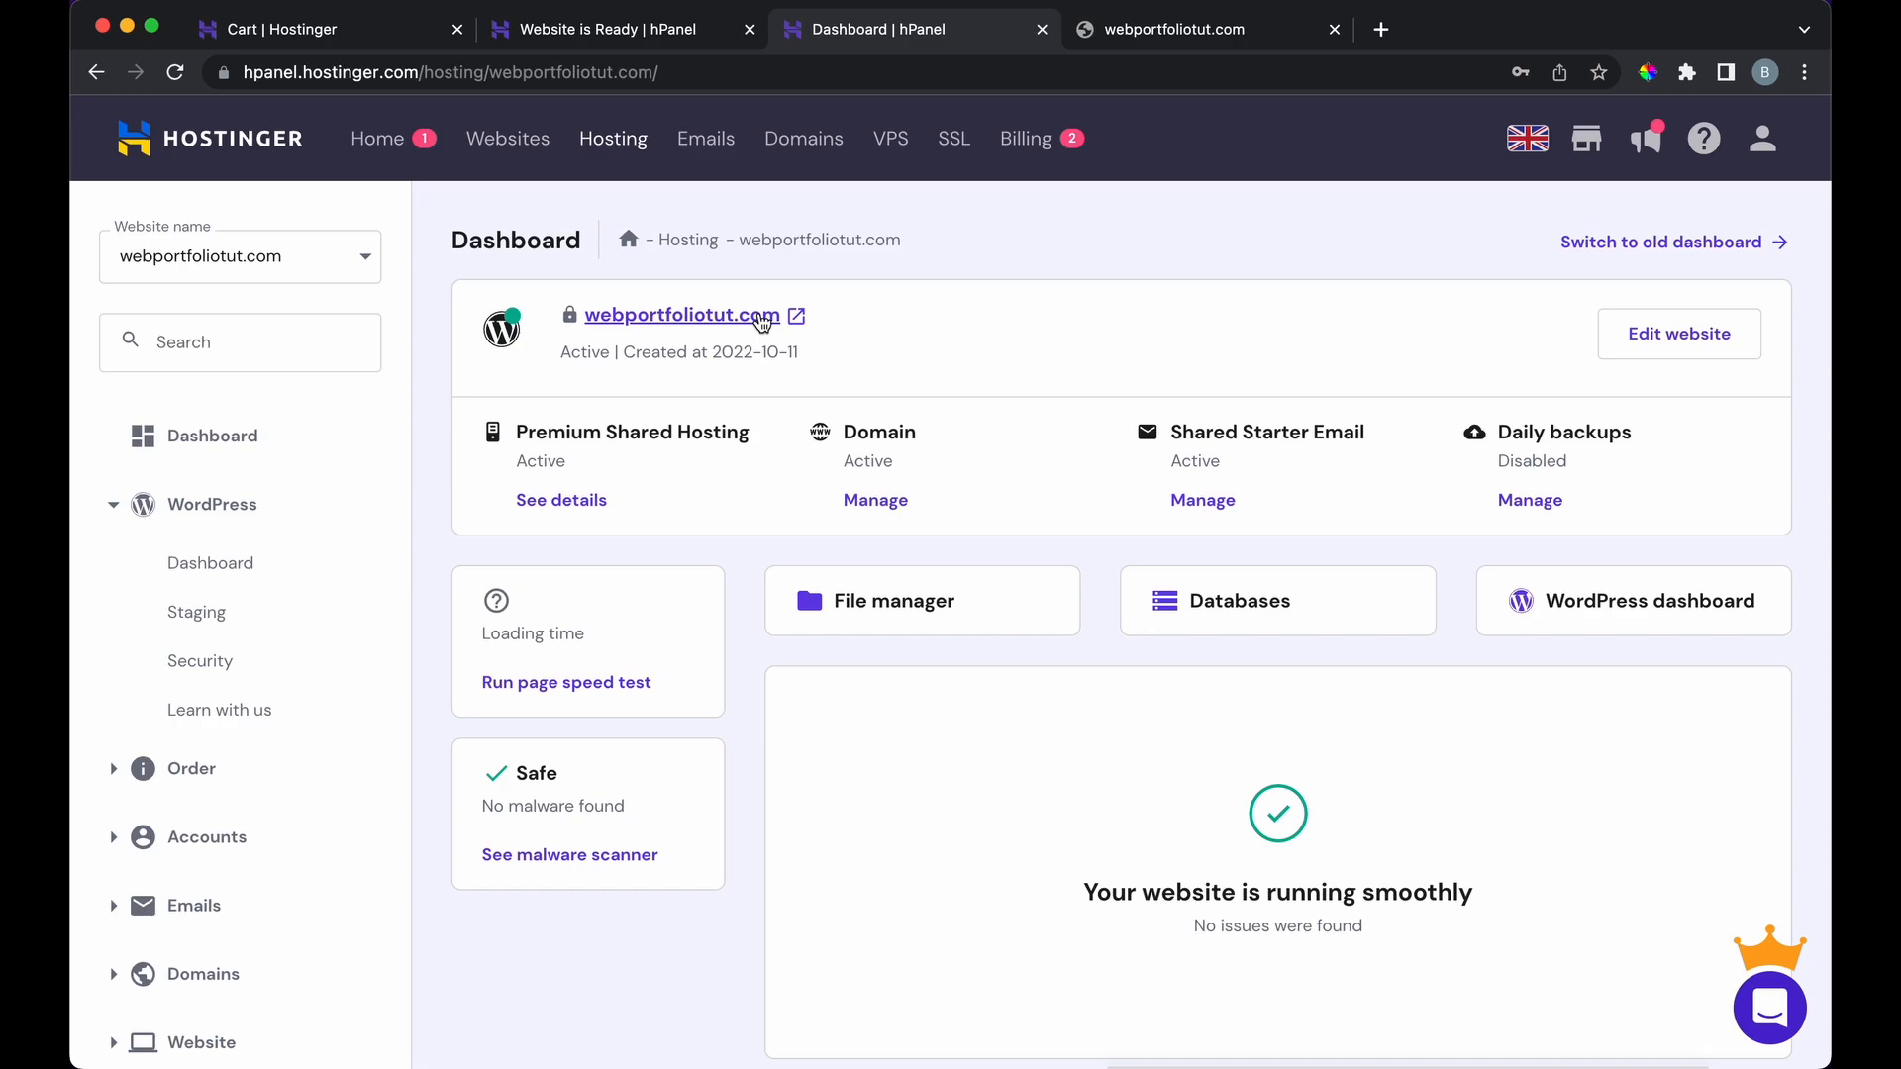
left_click(654, 316)
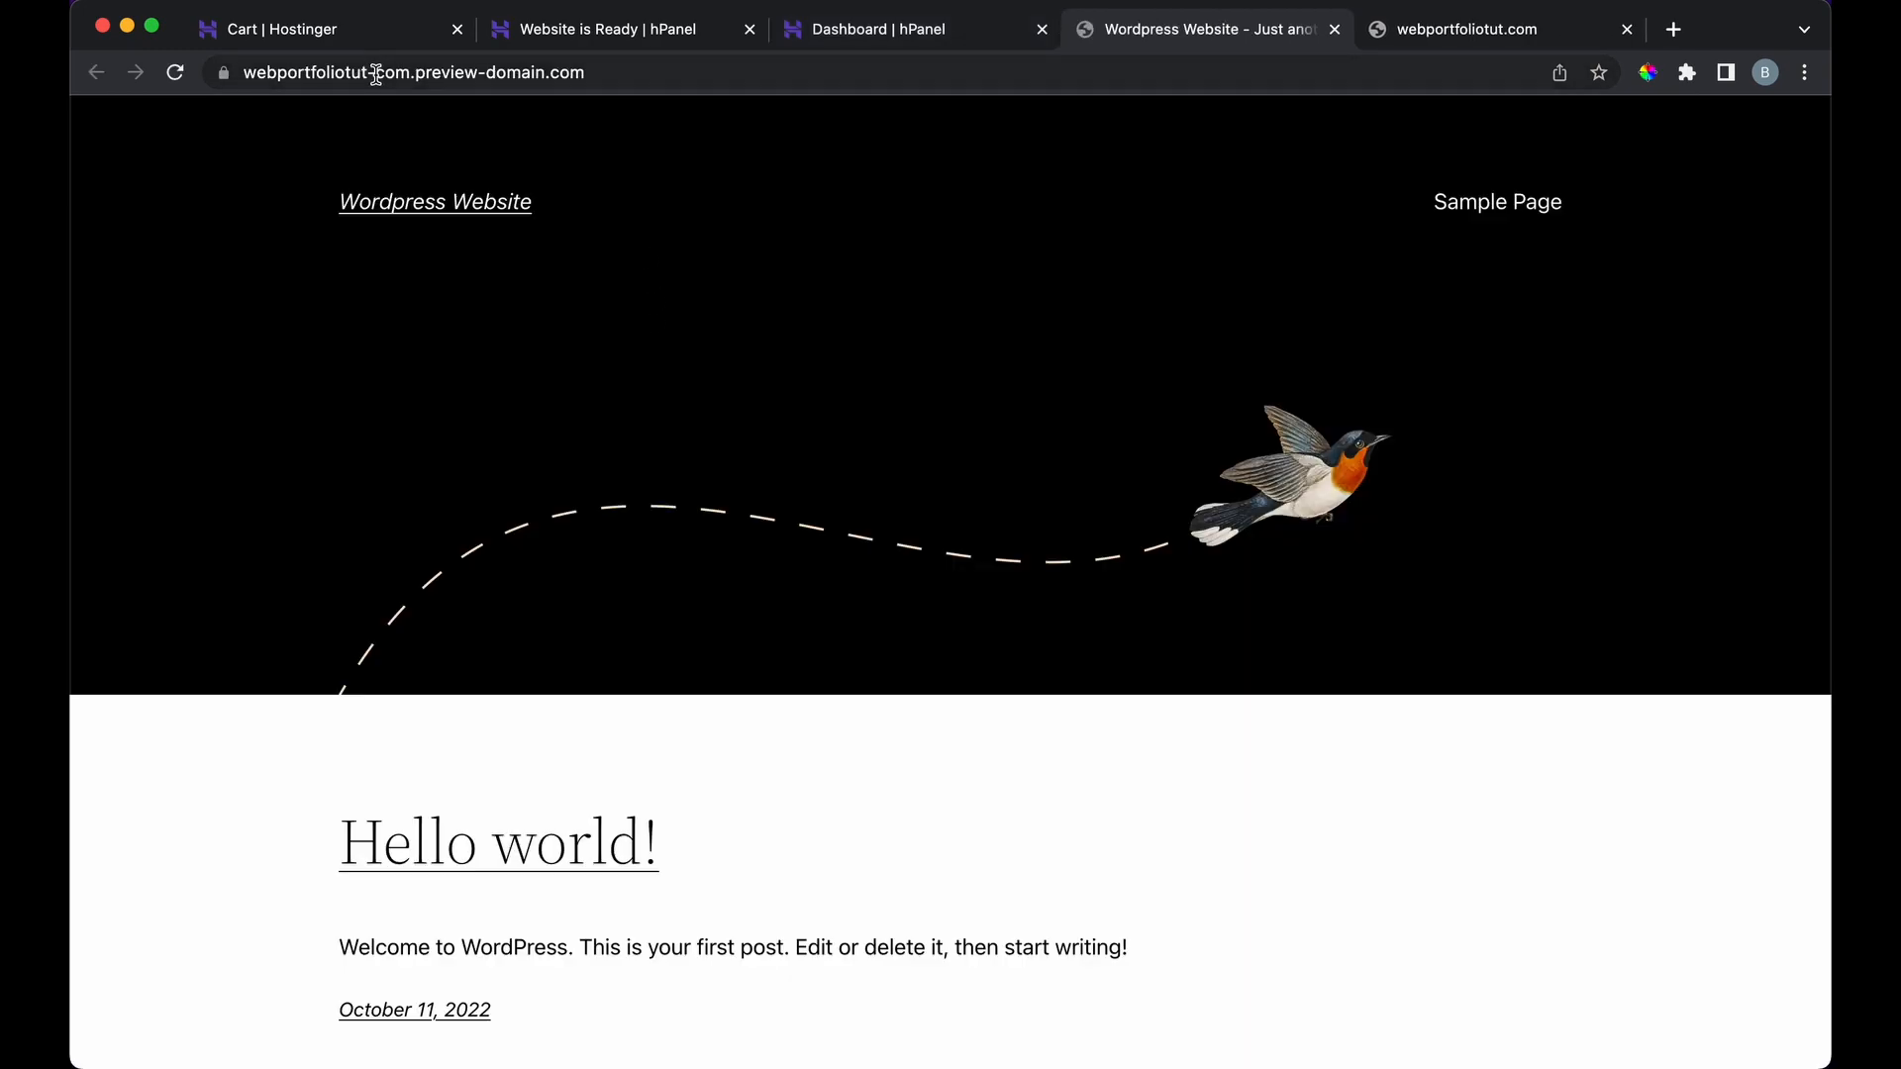
Step: Append /wp-admin to the site address to reach the WordPress admin area
left_click(627, 71)
left_click(633, 72)
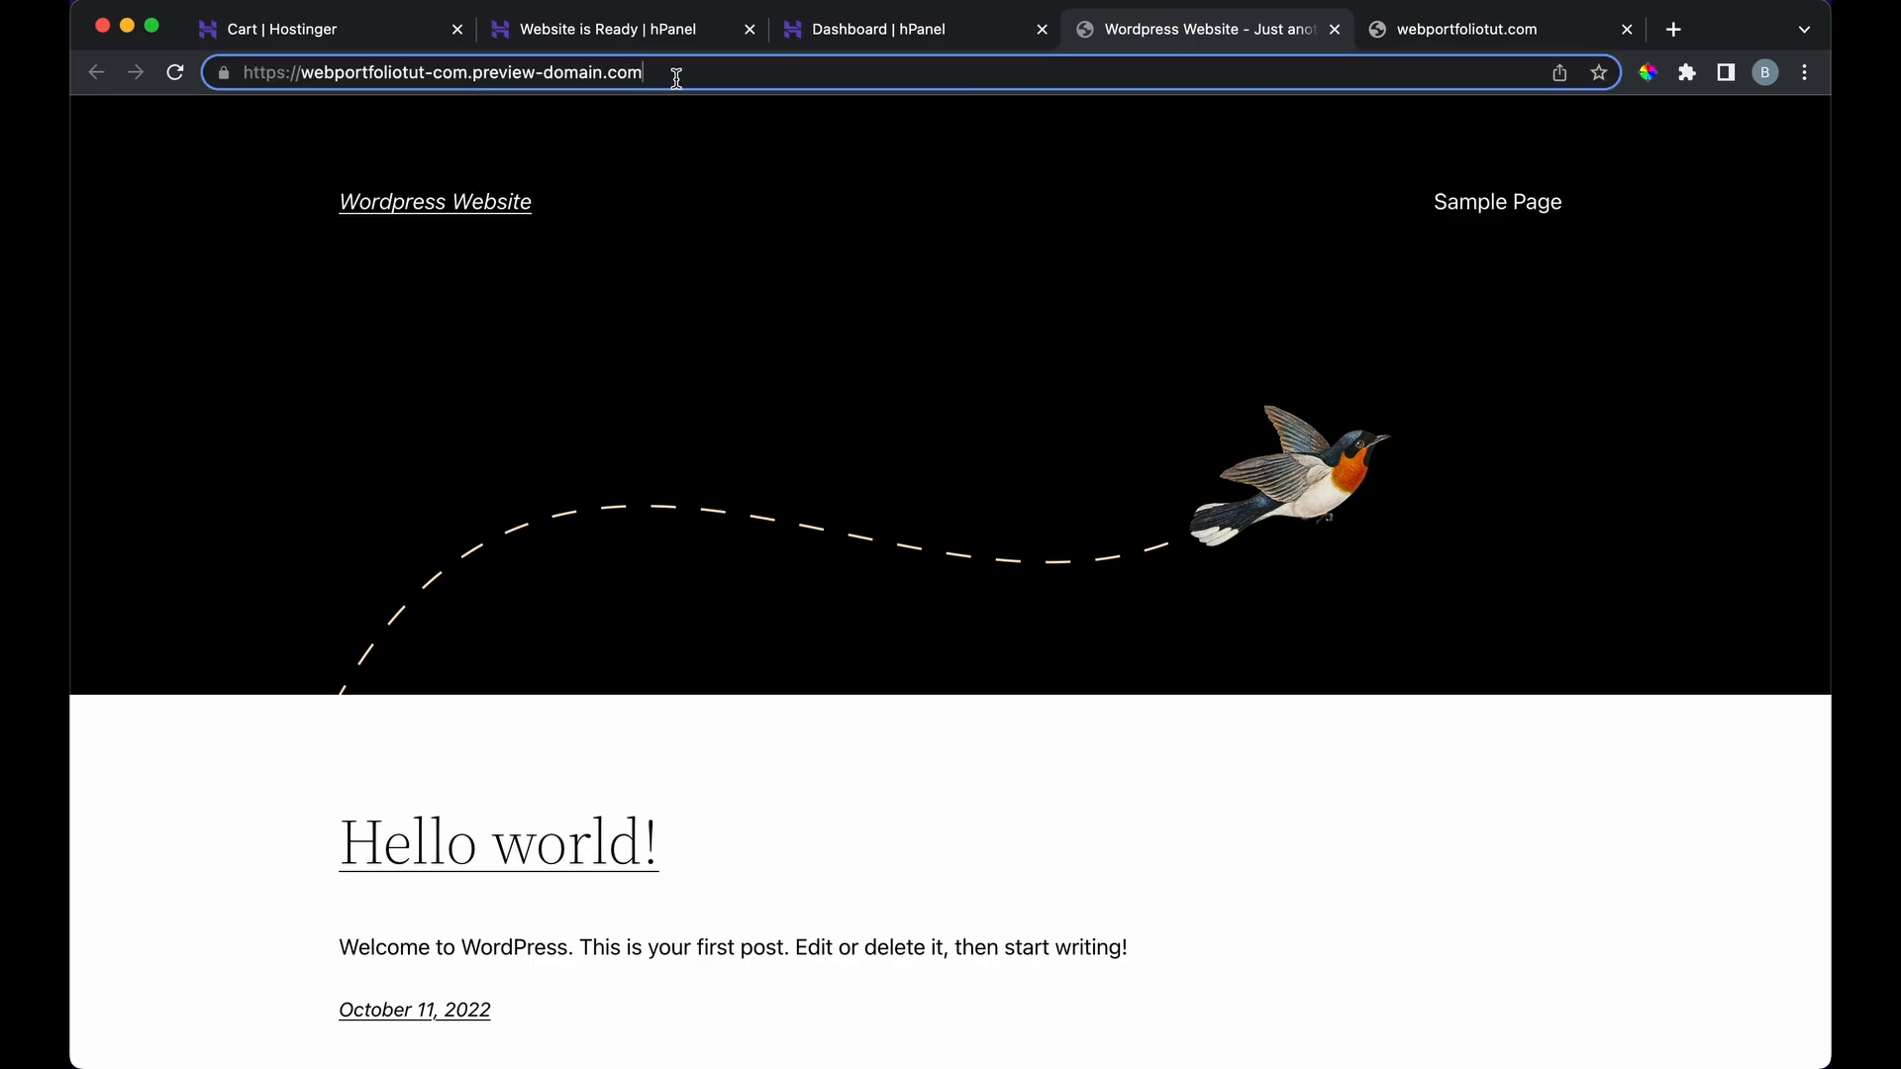
type("/wp-admin")
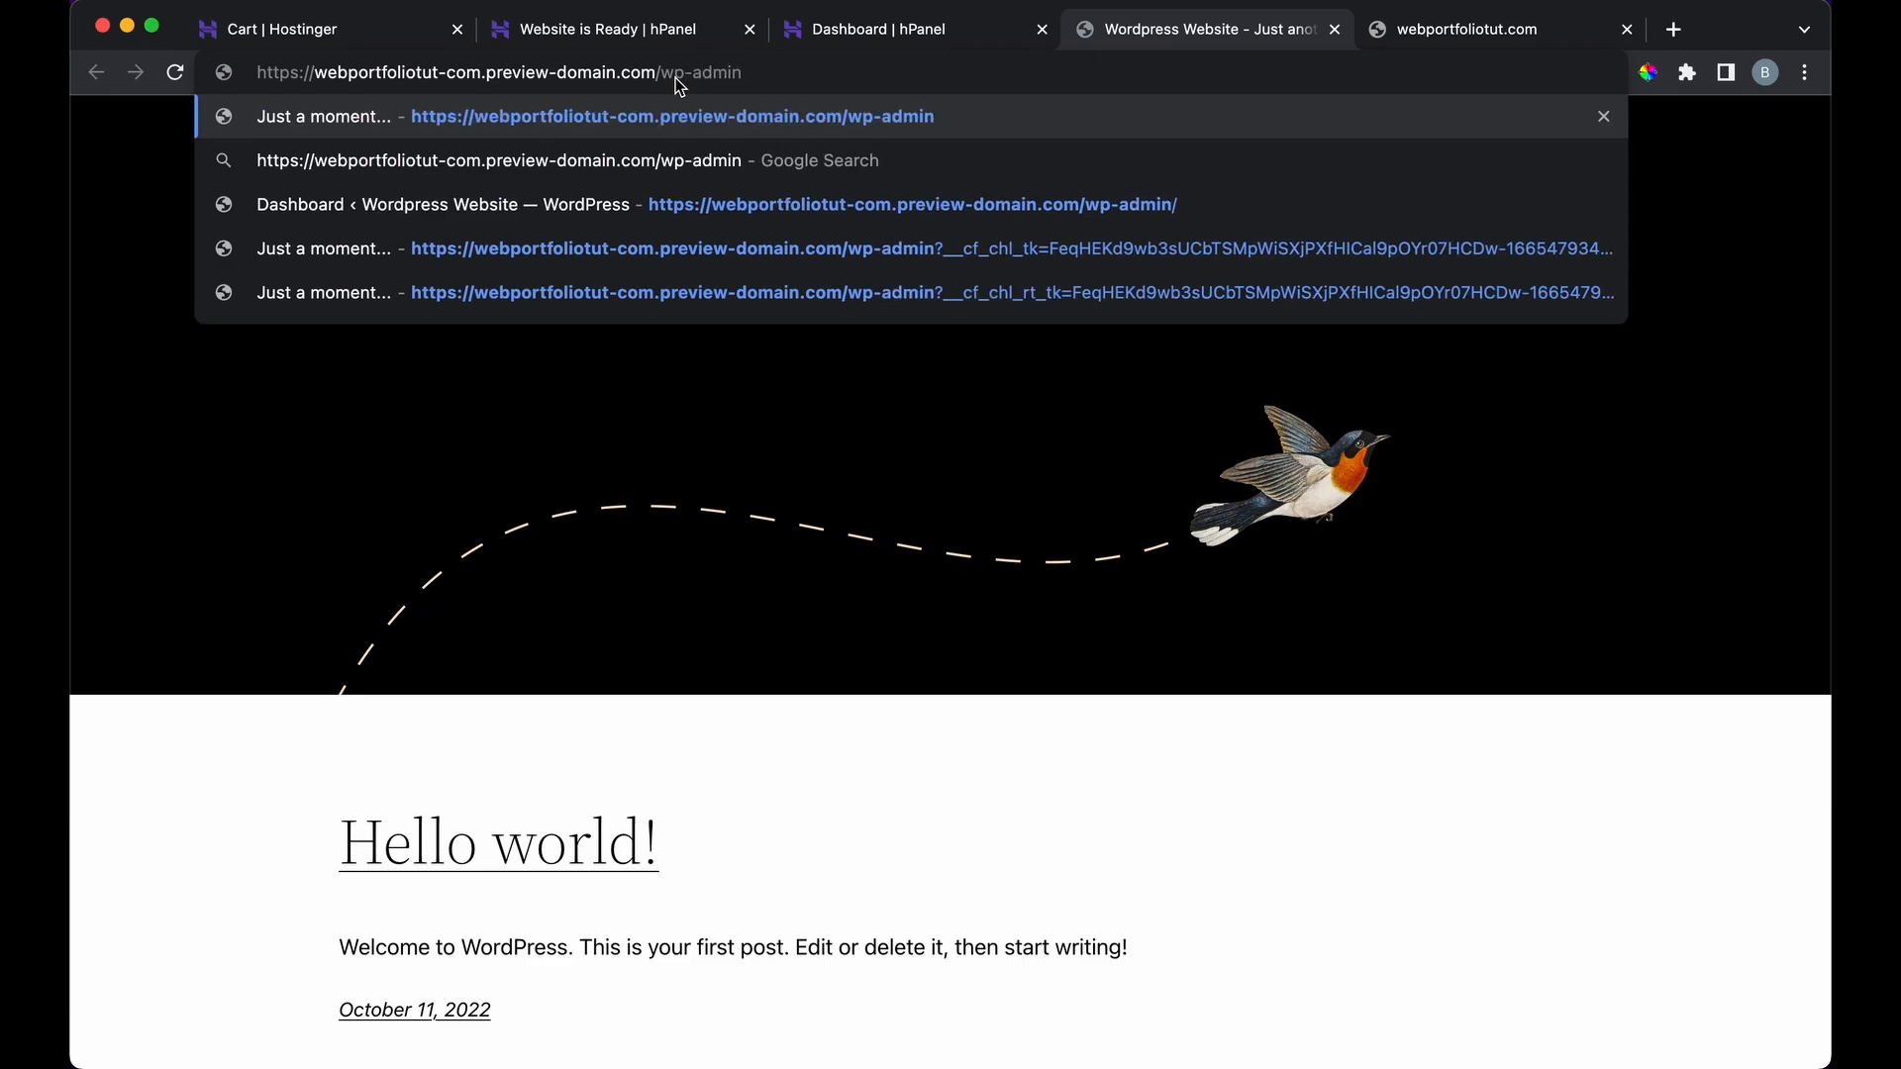
key("Return")
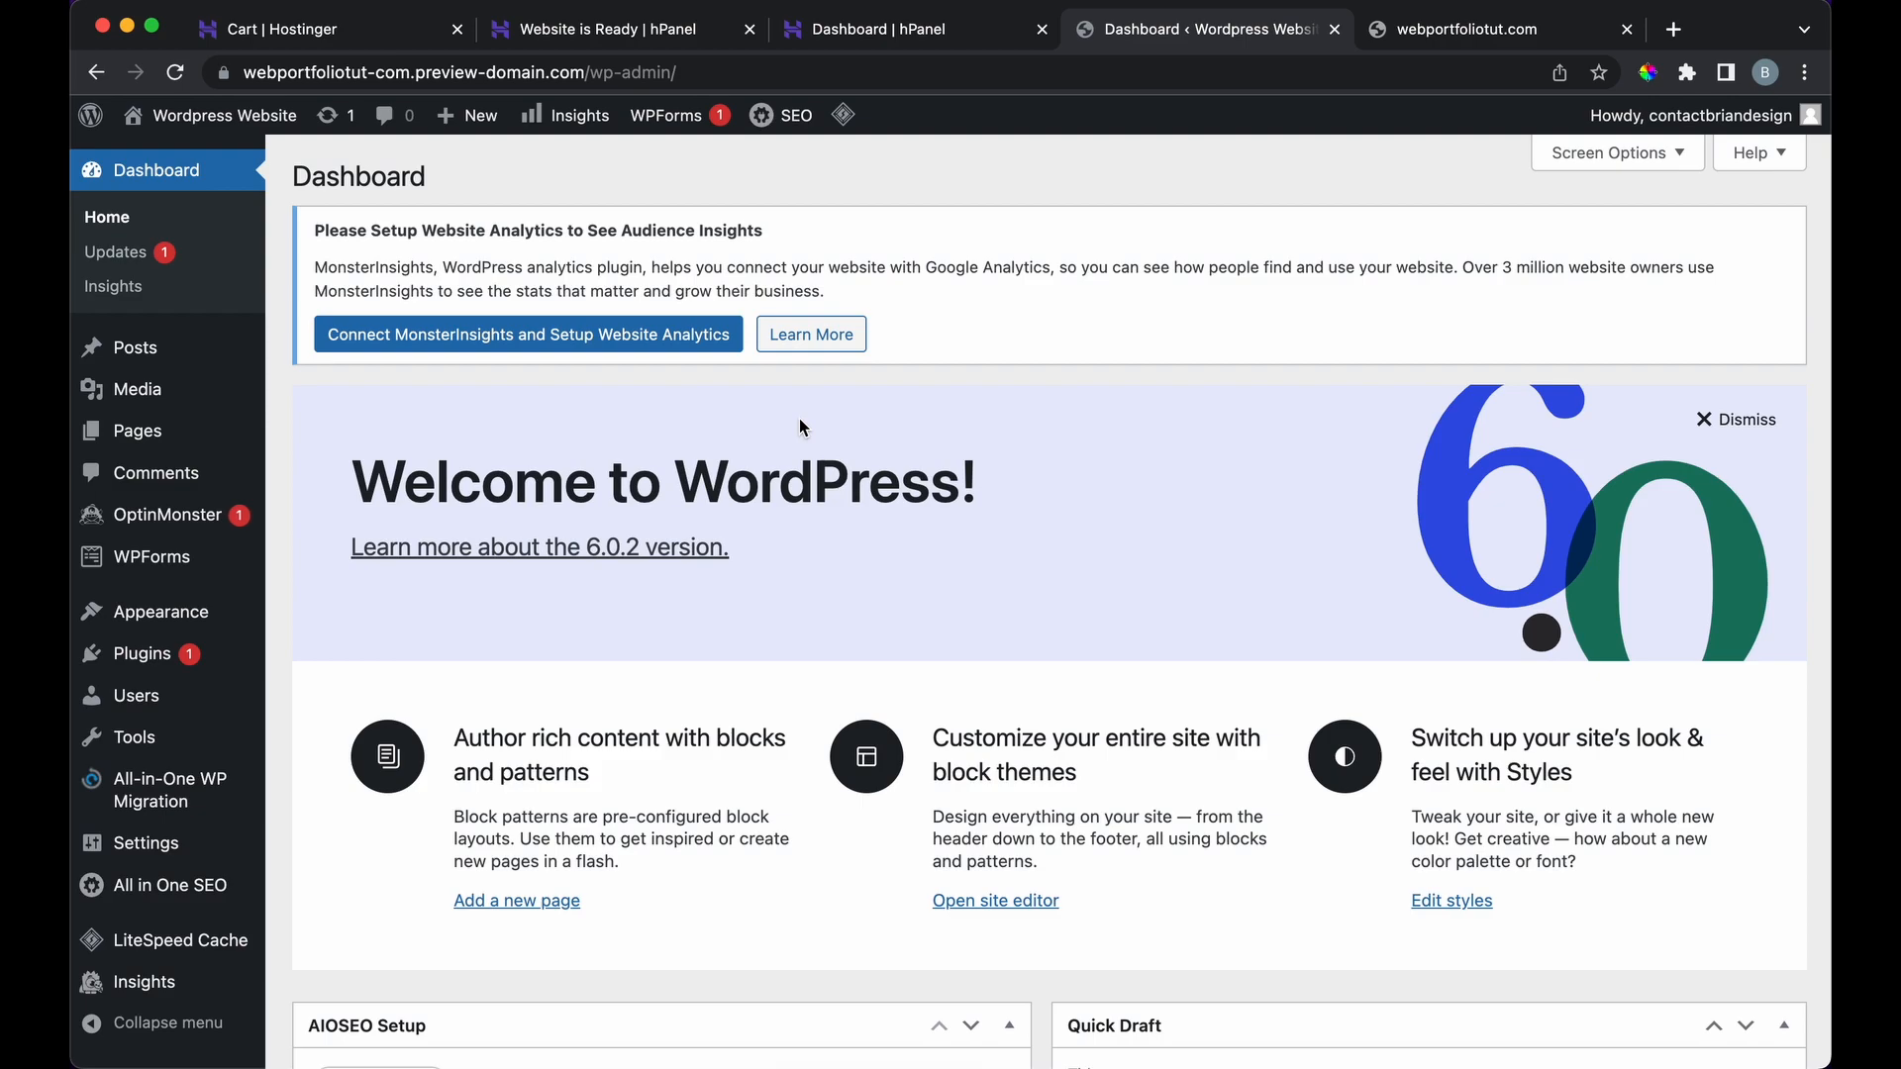
Step: Close the extra tab and check the live site in a new tab before returning to admin
left_click(1627, 29)
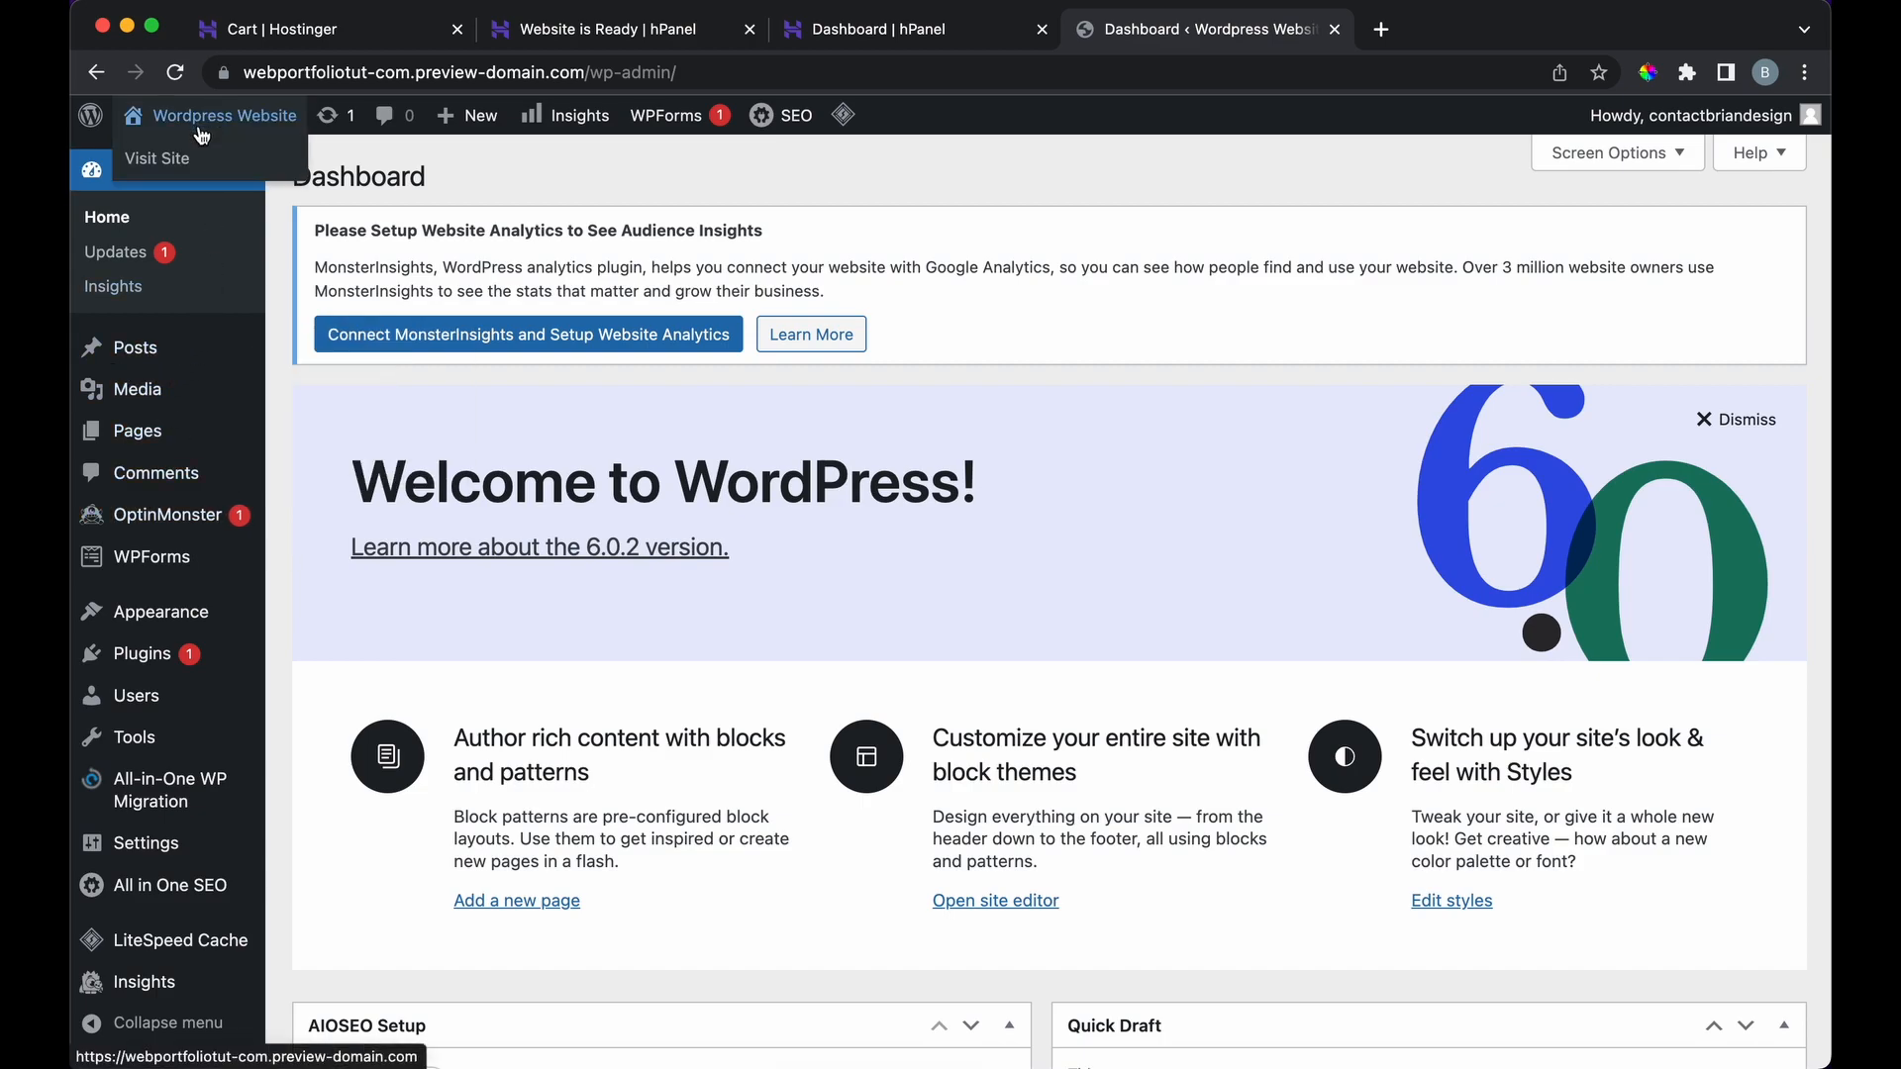
right_click(195, 156)
left_click(213, 171)
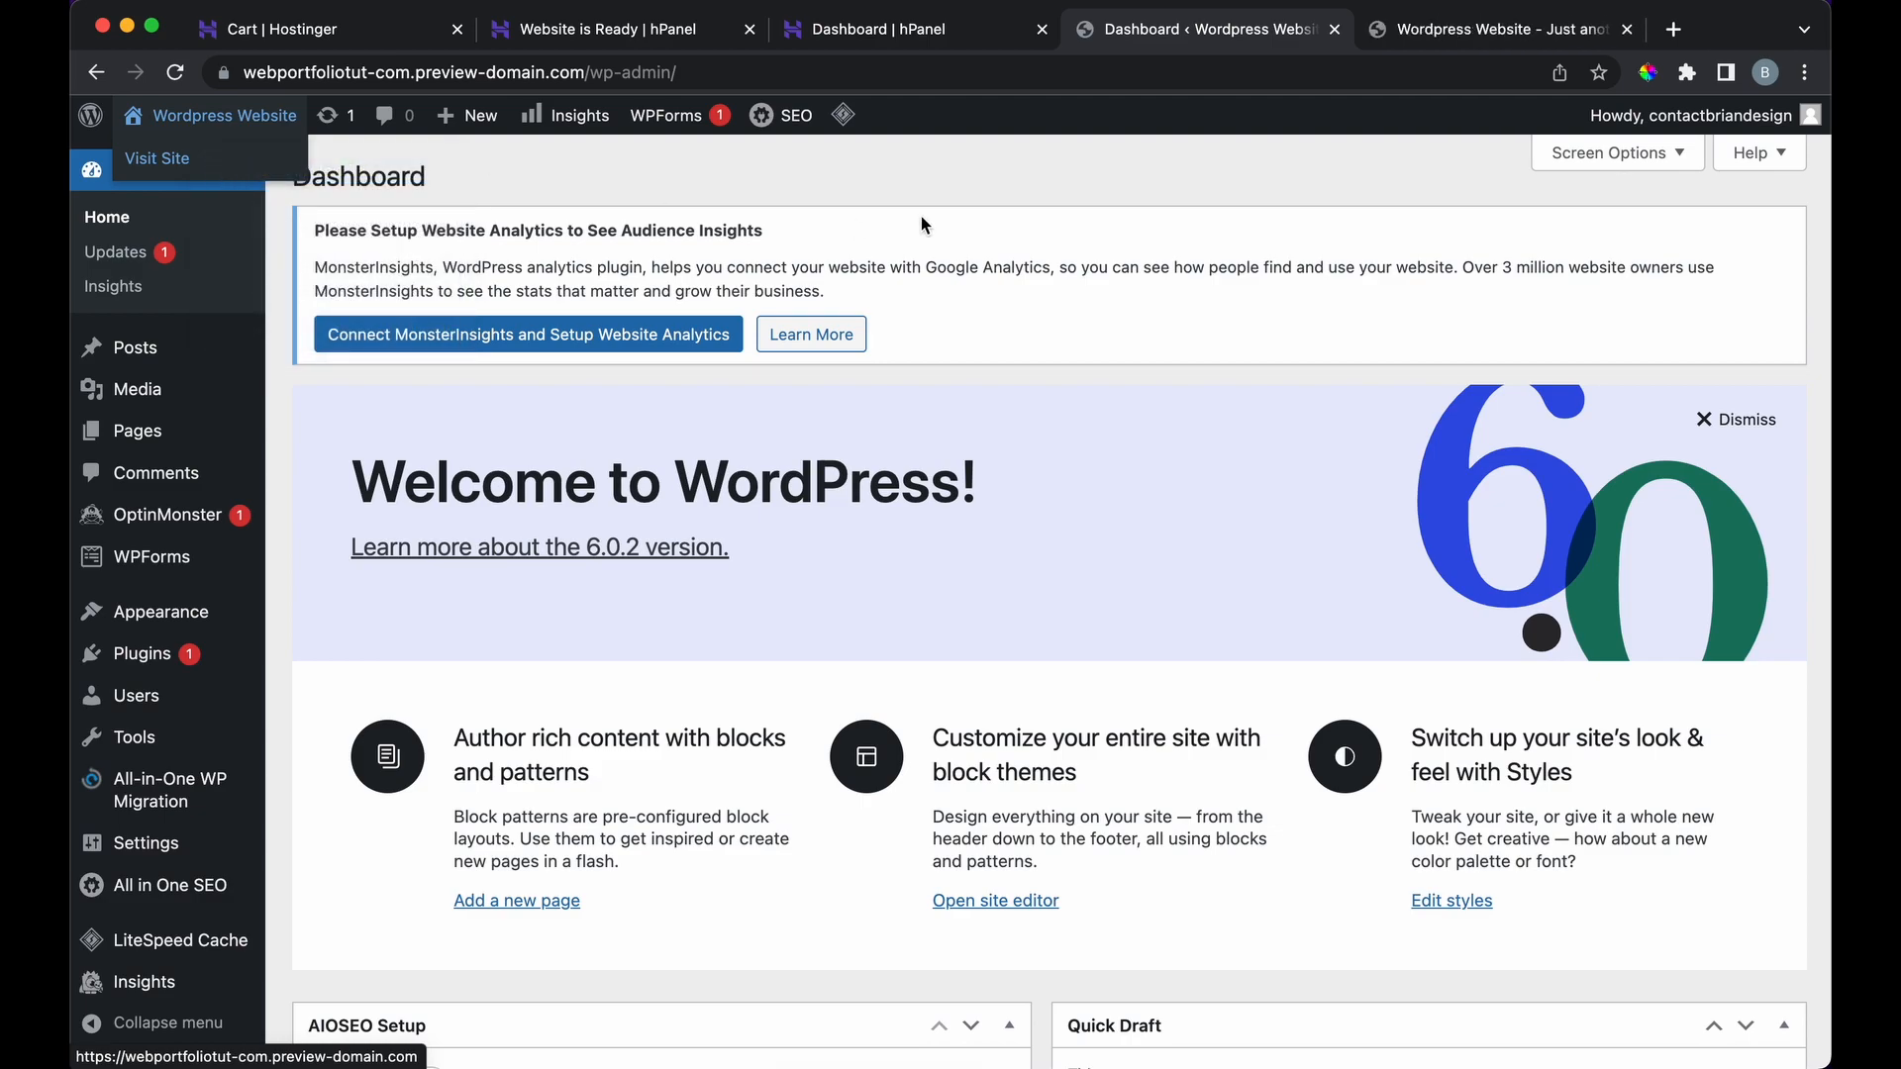
key("ctrl+Tab")
scroll(1110, 560, "down", 5)
scroll(1110, 565, "up", 5)
left_click(1178, 30)
Step: Go to Appearance > Themes and open the Add New themes page
mouse_move(138, 554)
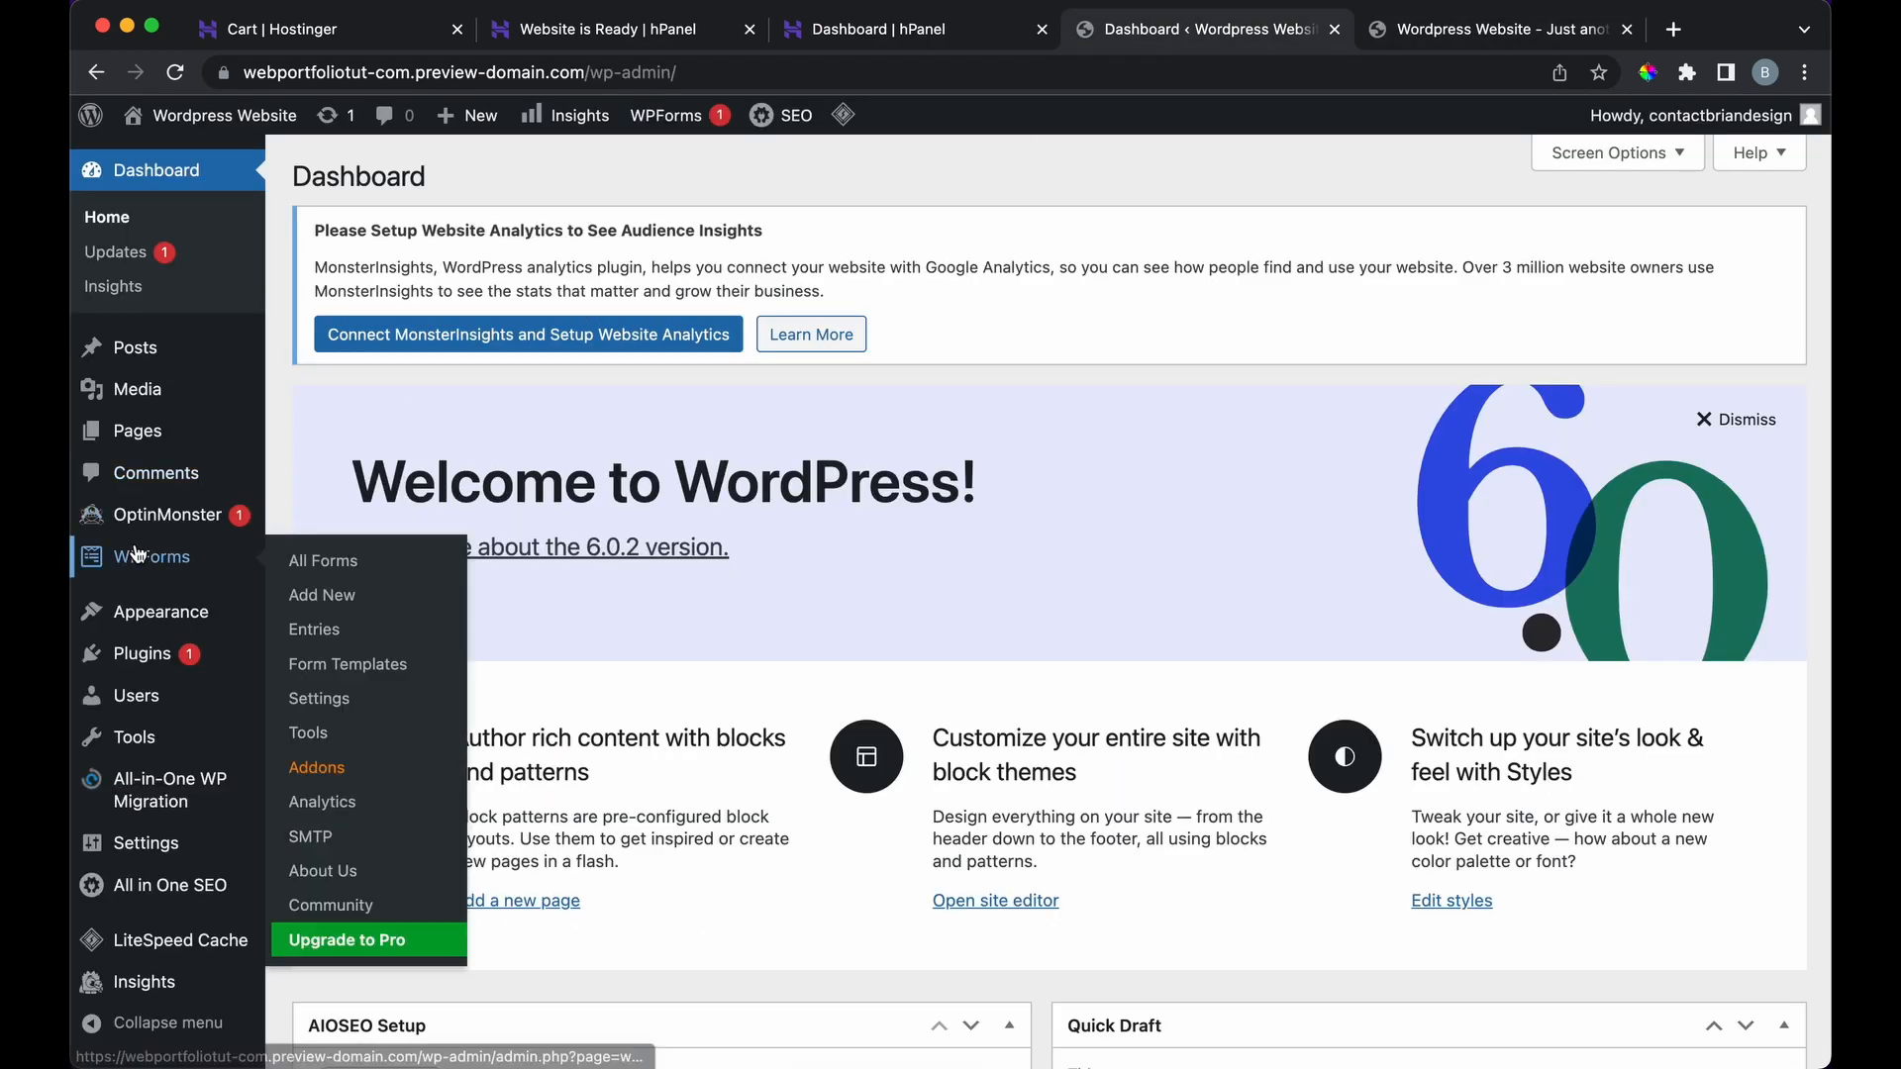
mouse_move(201, 626)
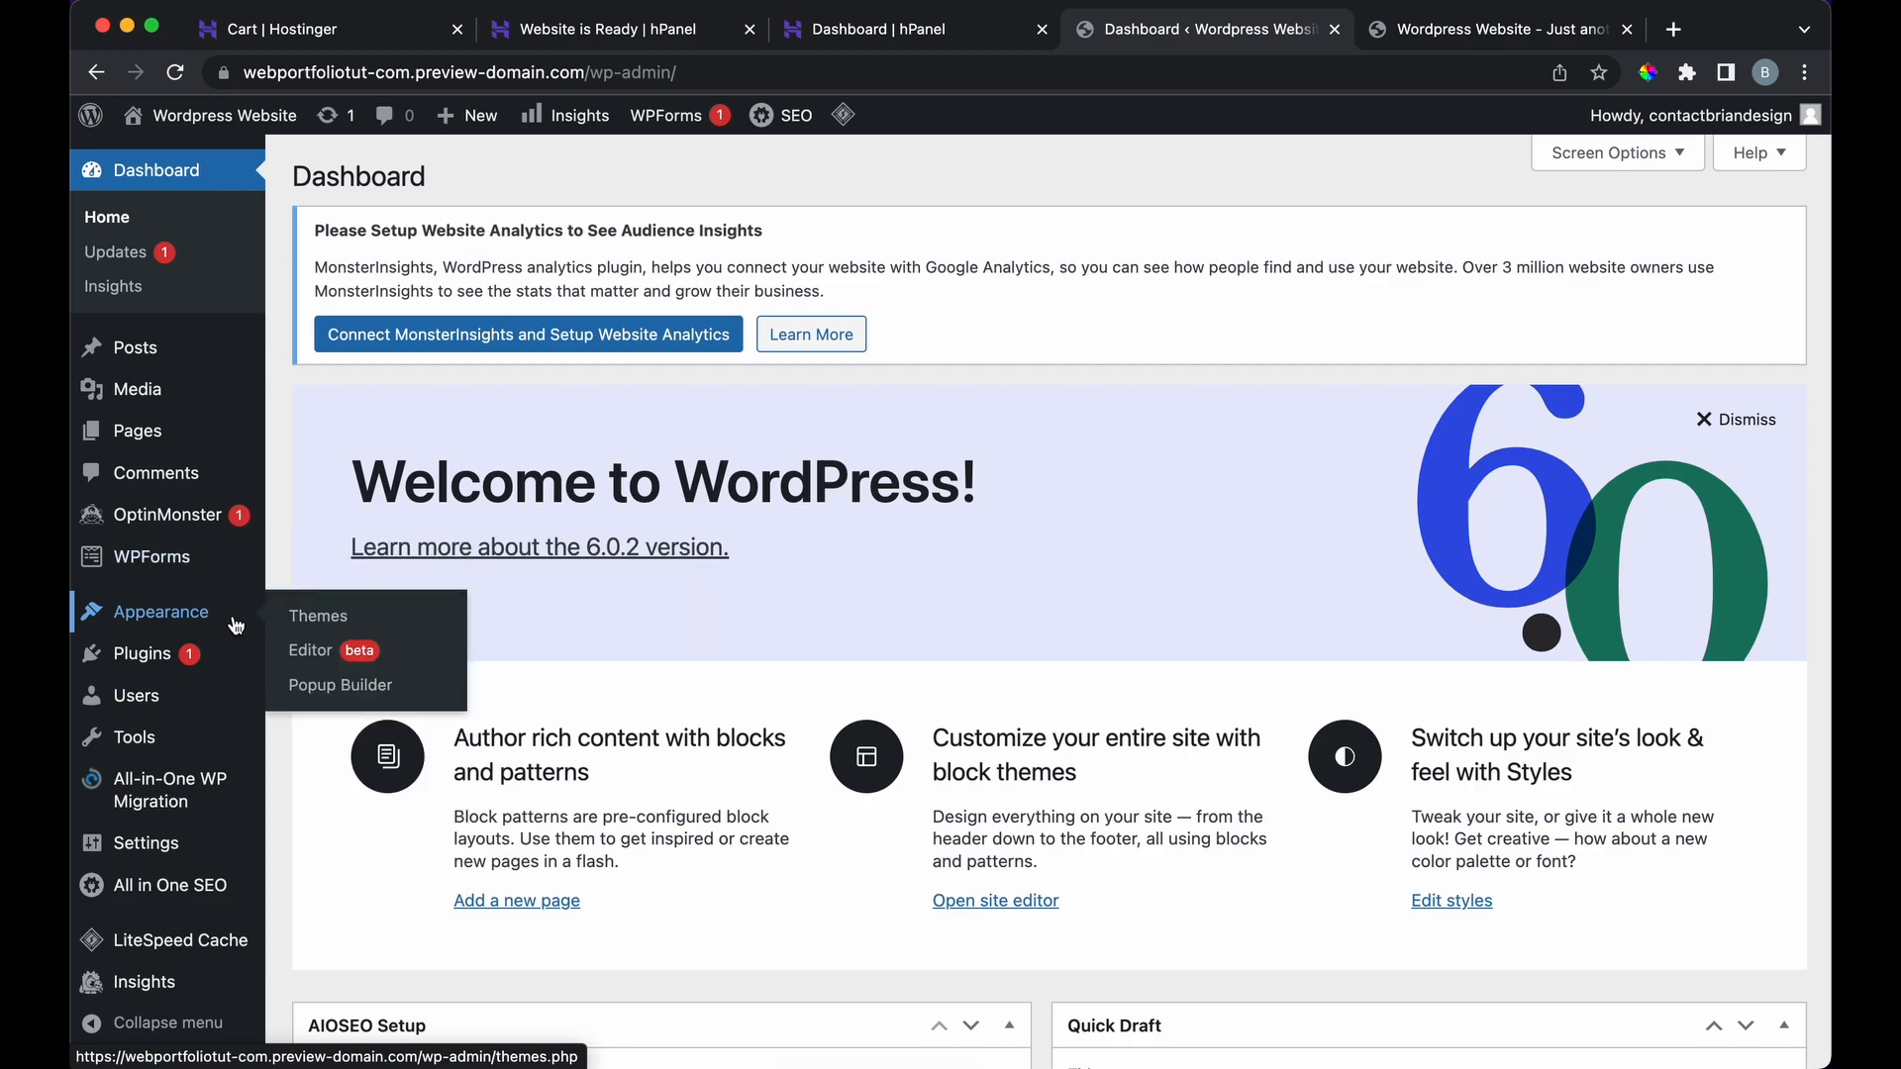
left_click(313, 627)
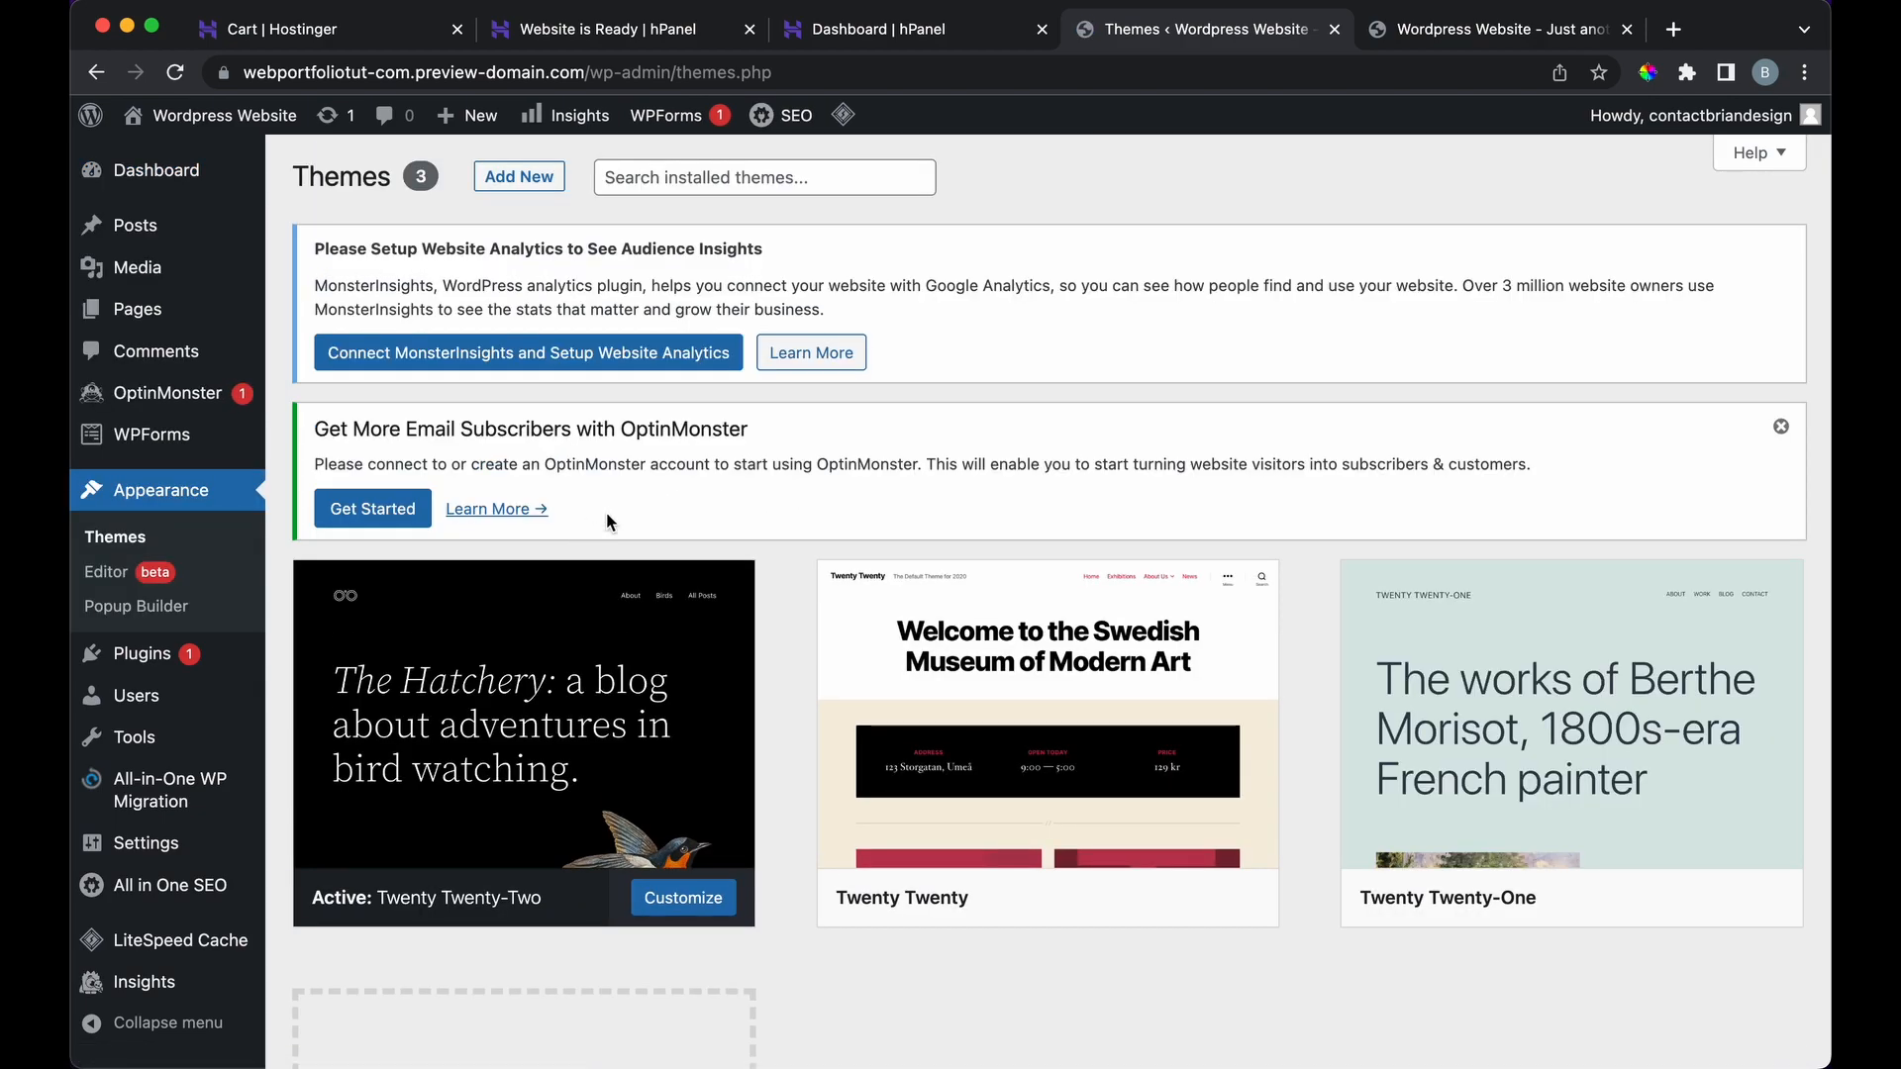
scroll(607, 522, "down", 5)
left_click(552, 813)
Step: Scroll through the popular themes to find Astra
scroll(936, 608, "down", 2)
scroll(936, 608, "down", 3)
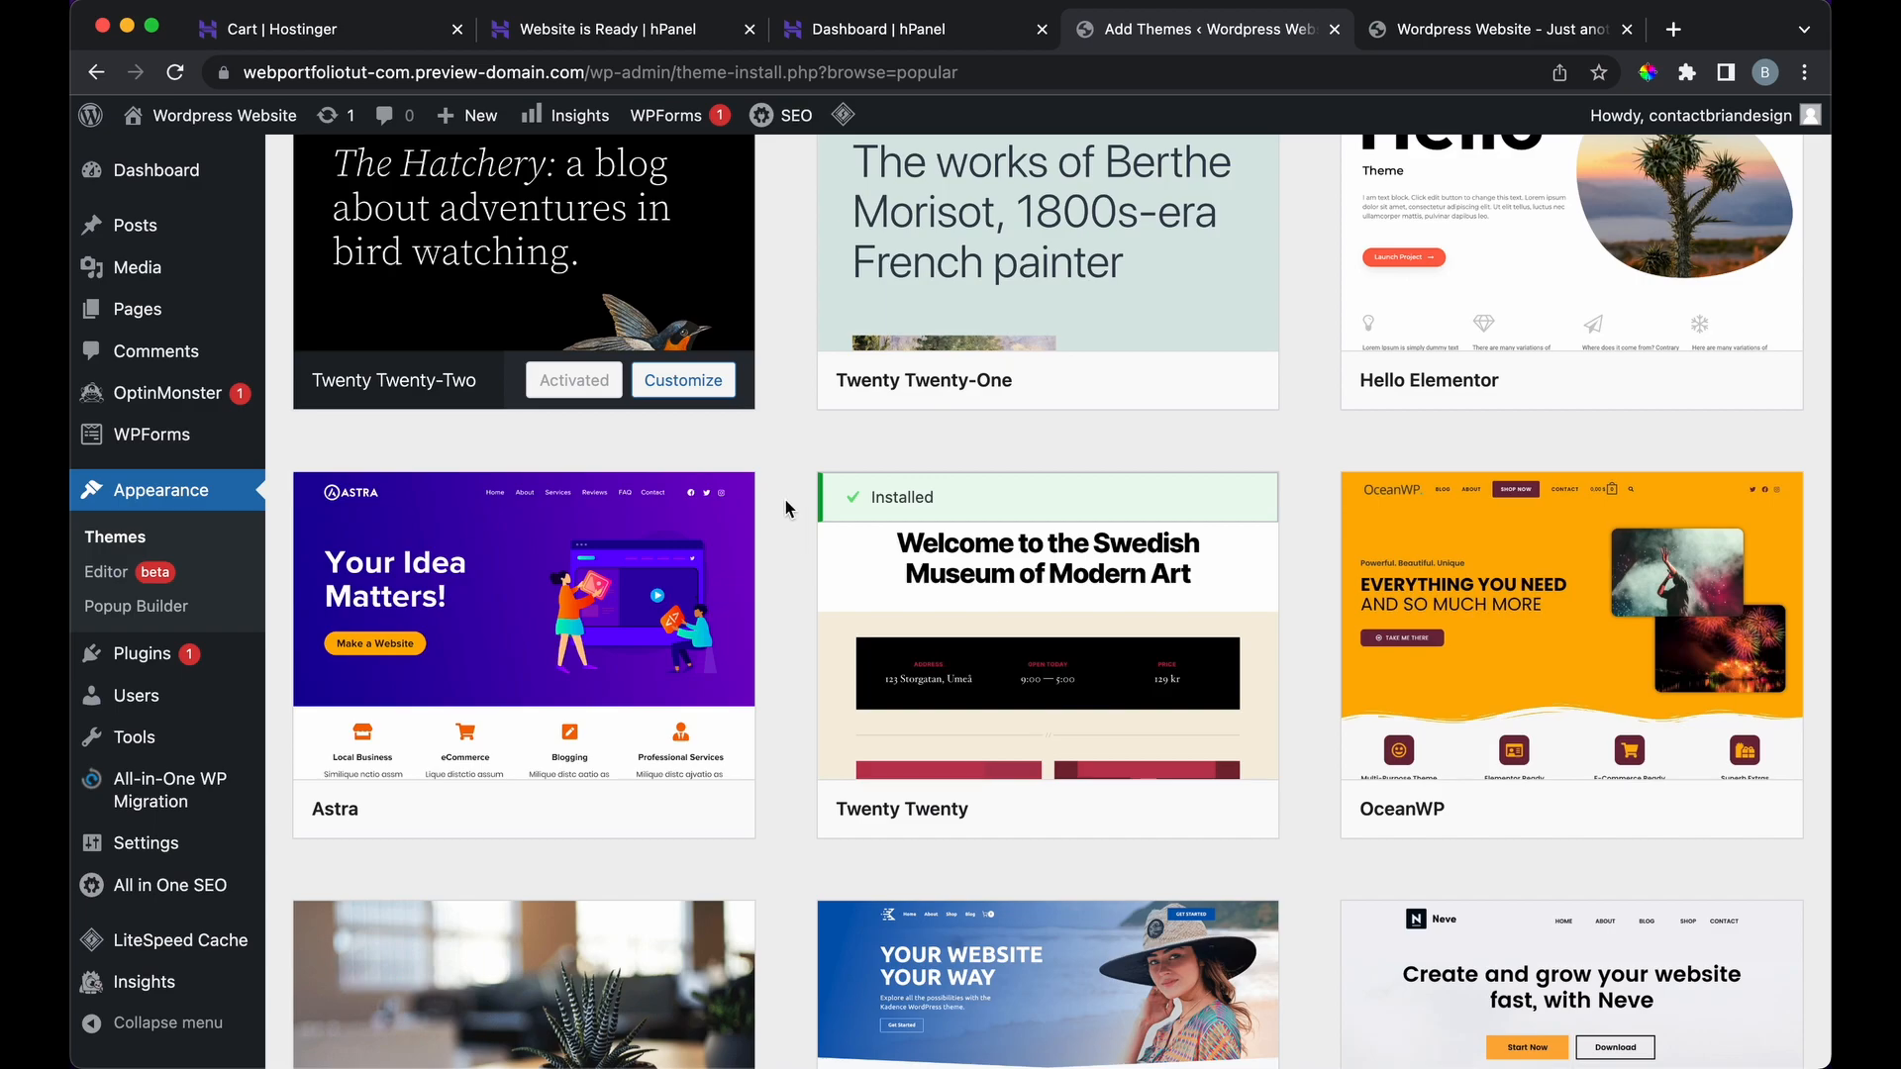
scroll(785, 509, "up", 3)
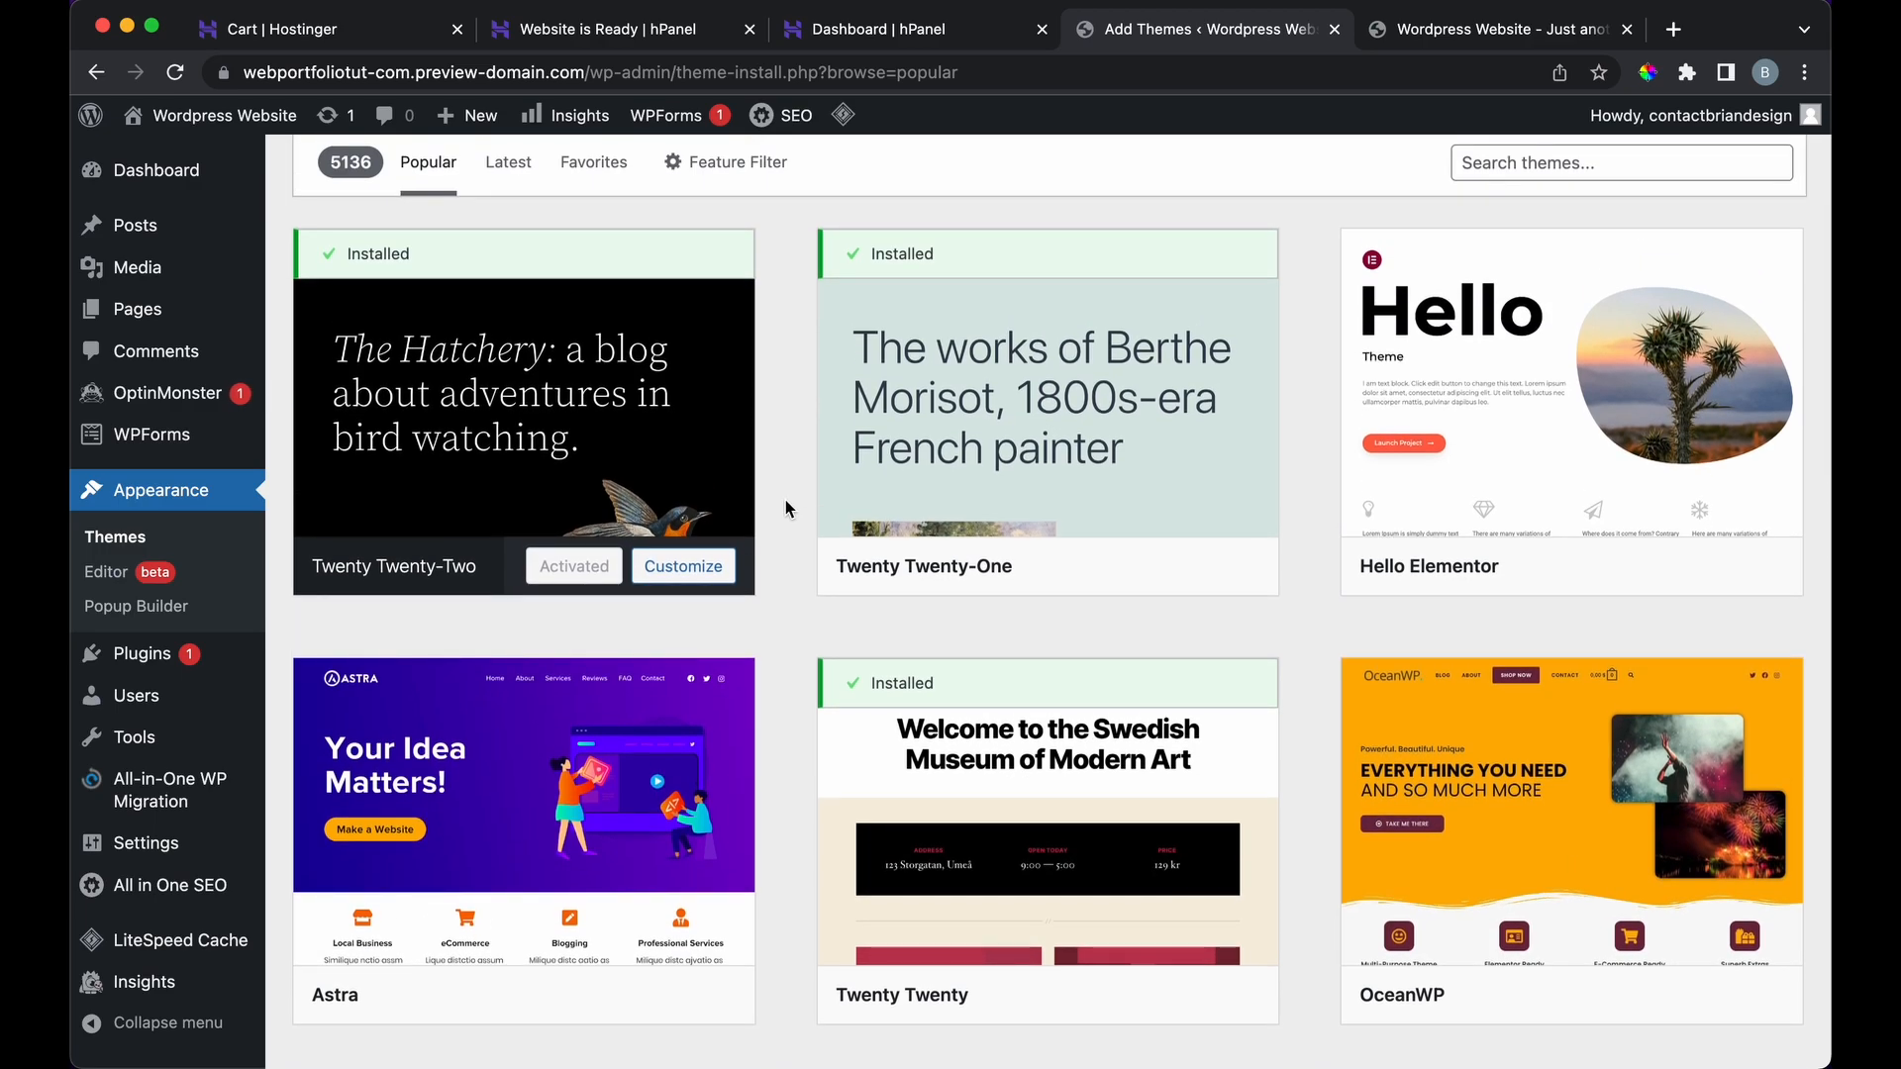
scroll(786, 509, "down", 5)
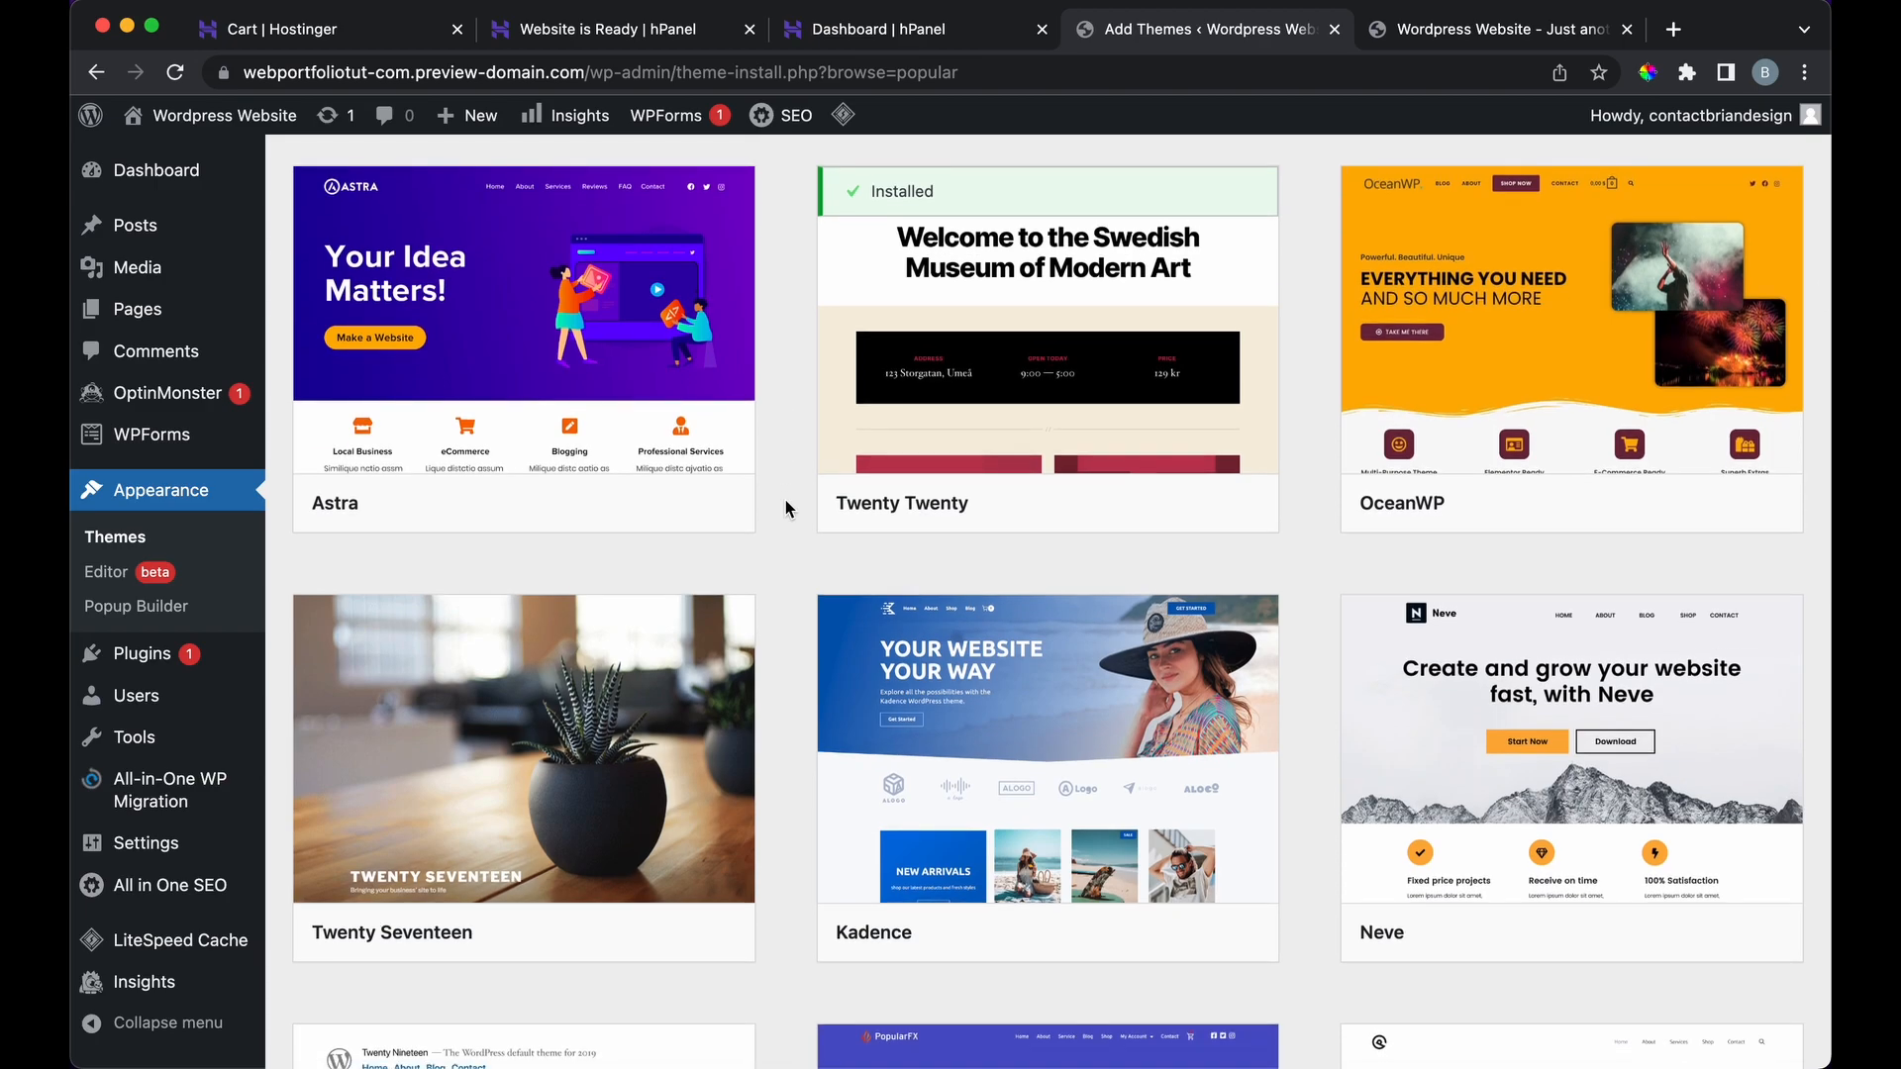
scroll(785, 509, "down", 3)
scroll(785, 509, "up", 2)
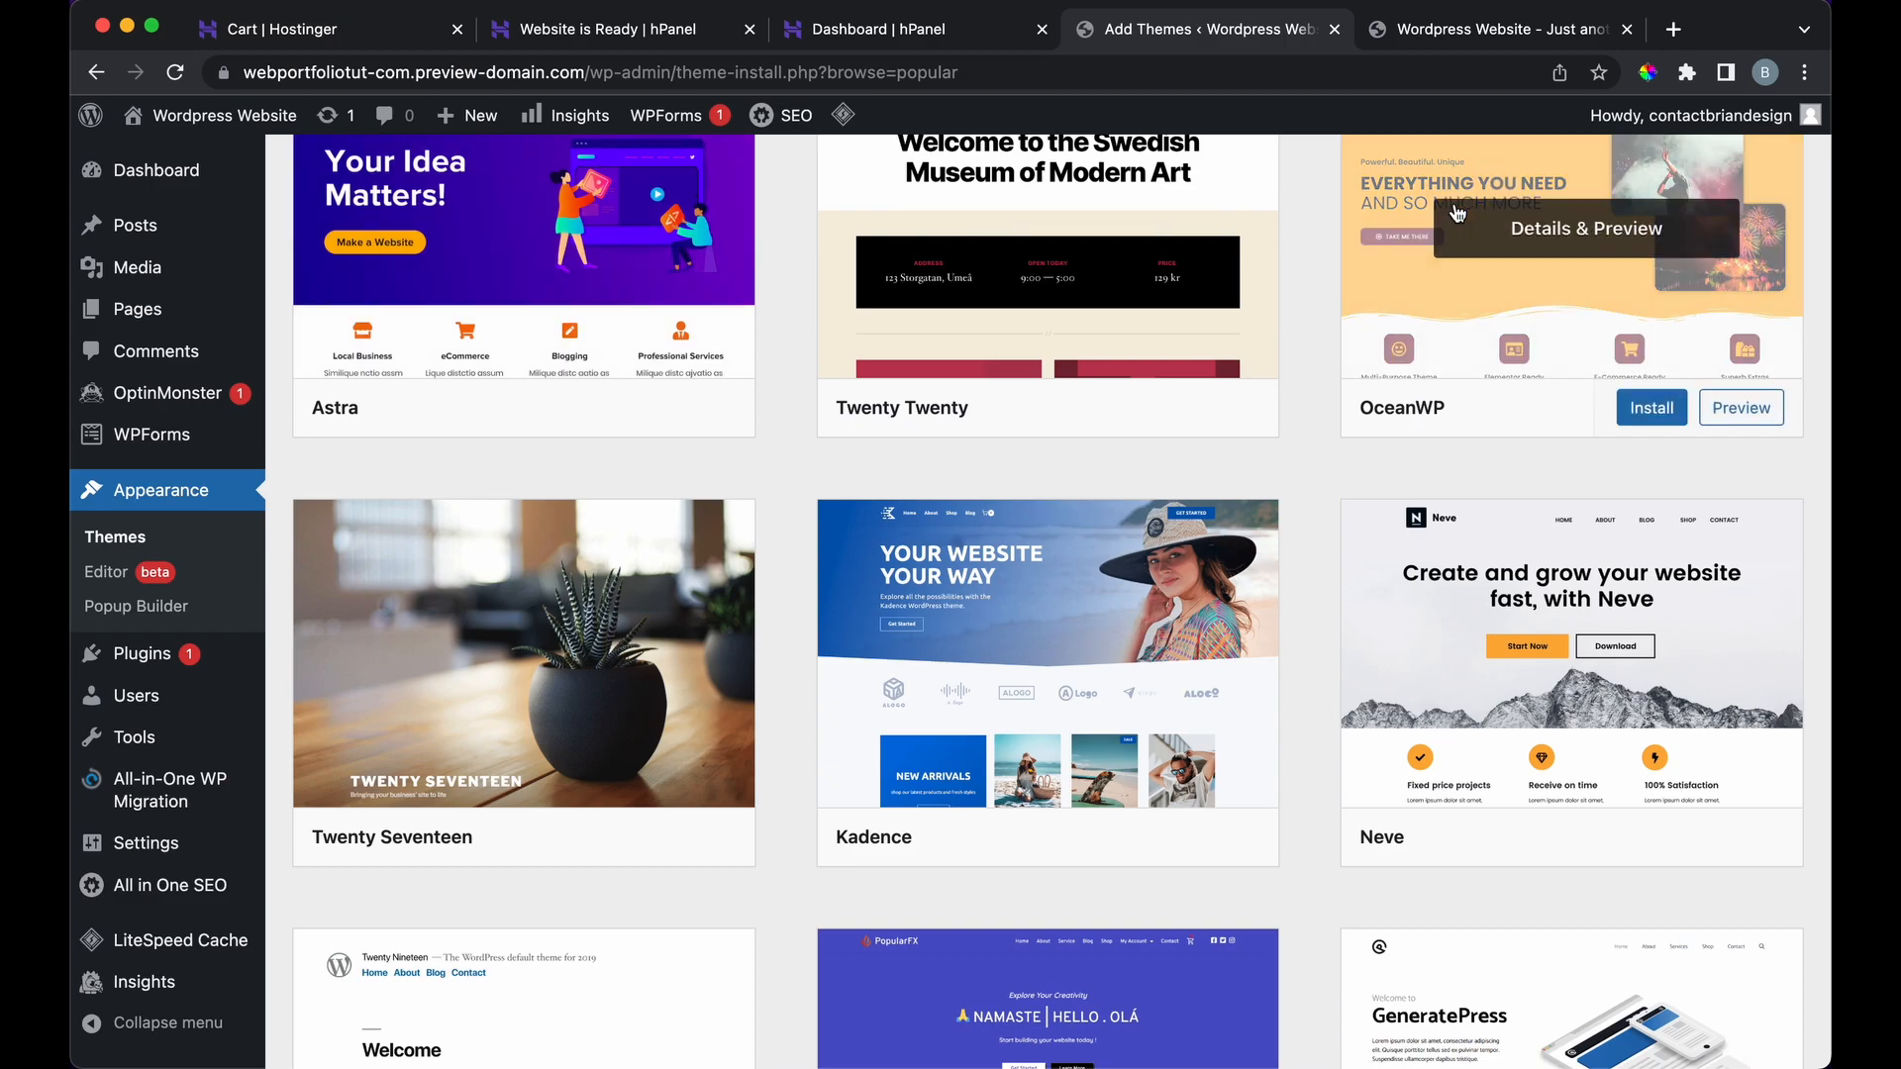
scroll(776, 627, "down", 2)
scroll(775, 620, "down", 8)
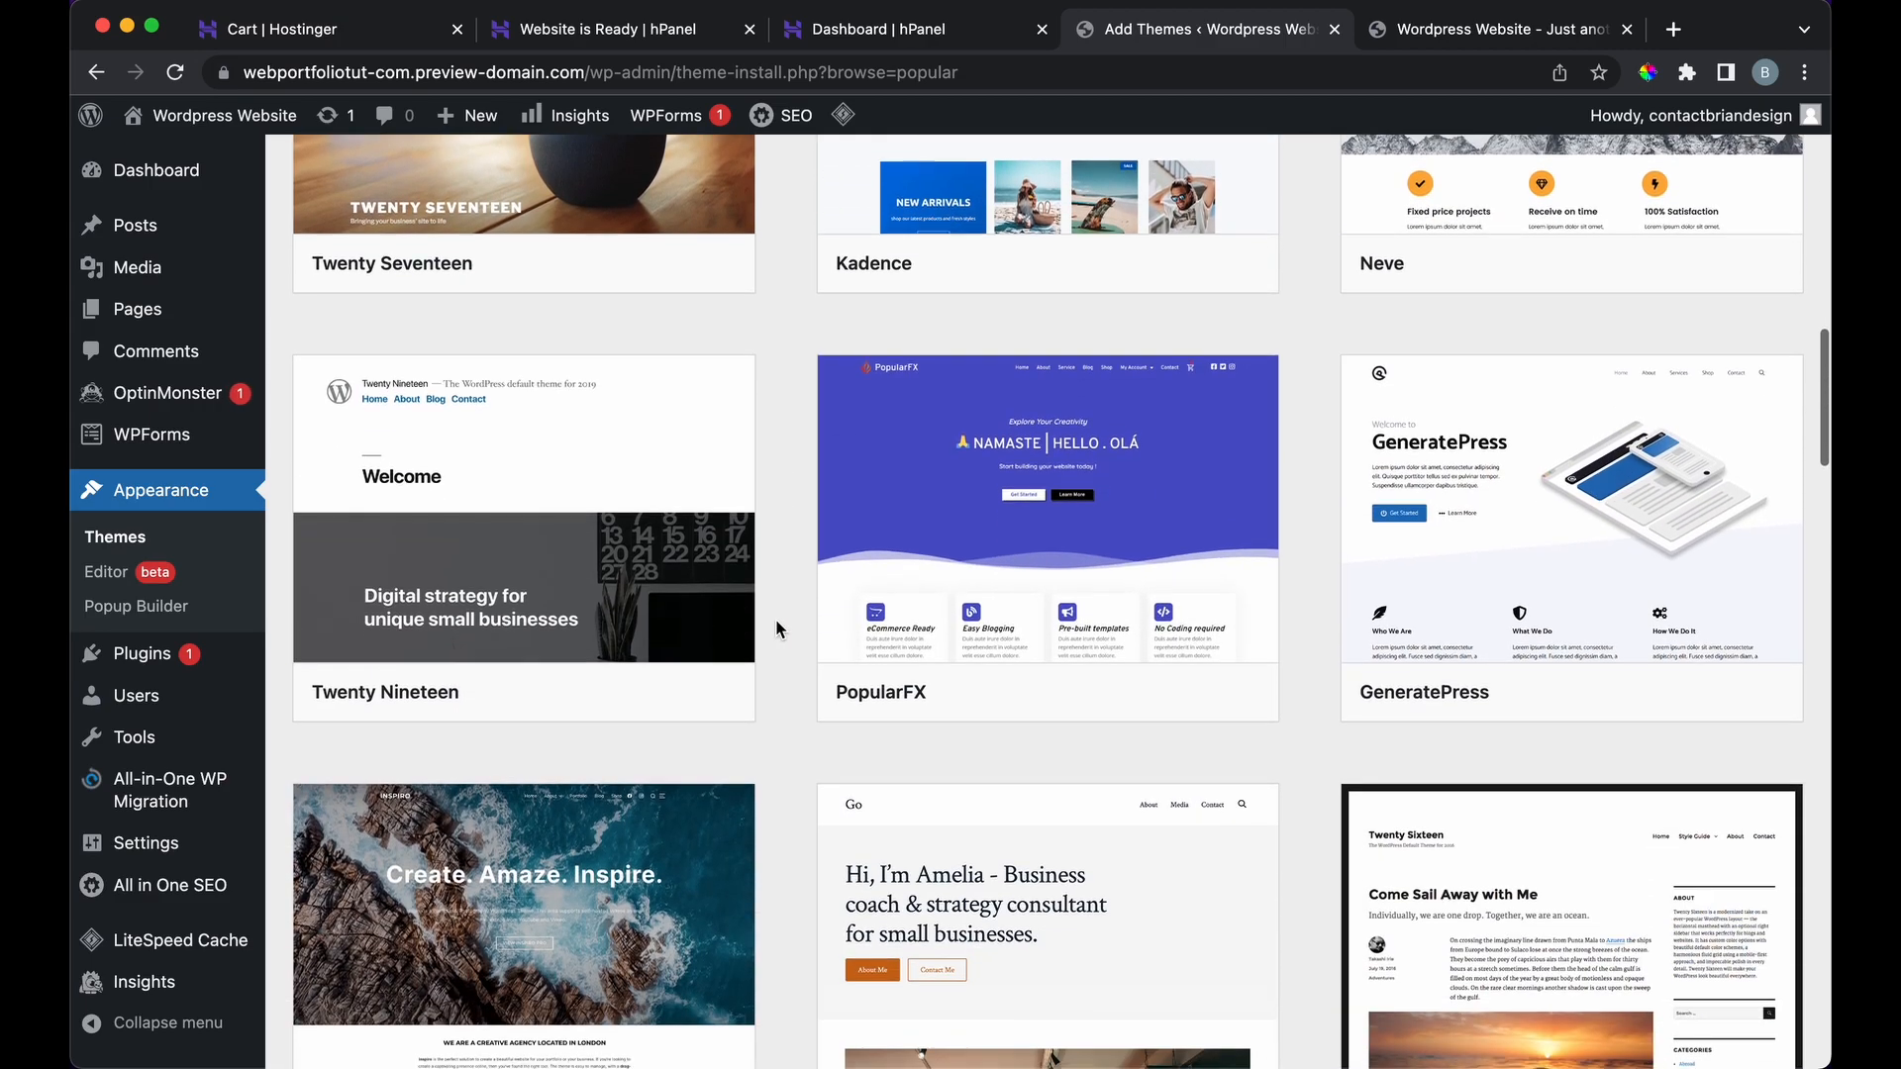
scroll(782, 781, "down", 5)
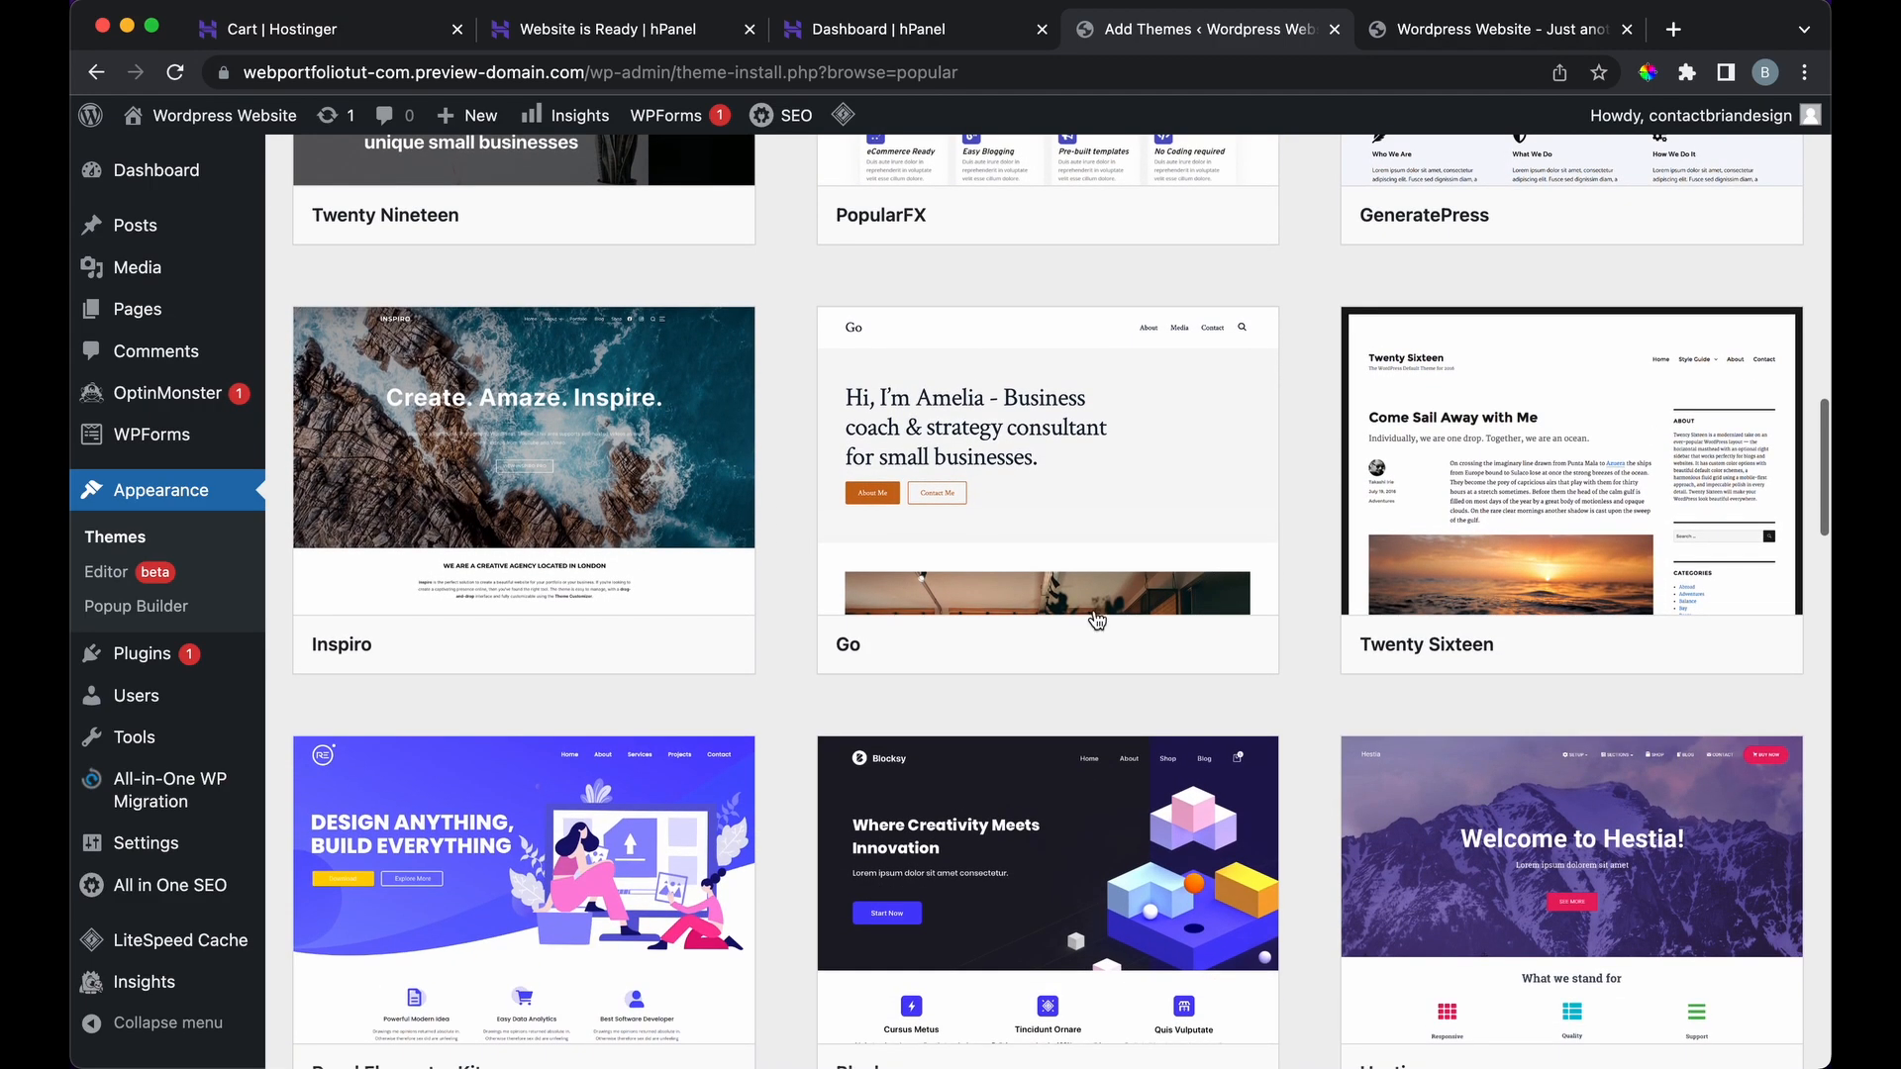
scroll(1278, 740, "down", 9)
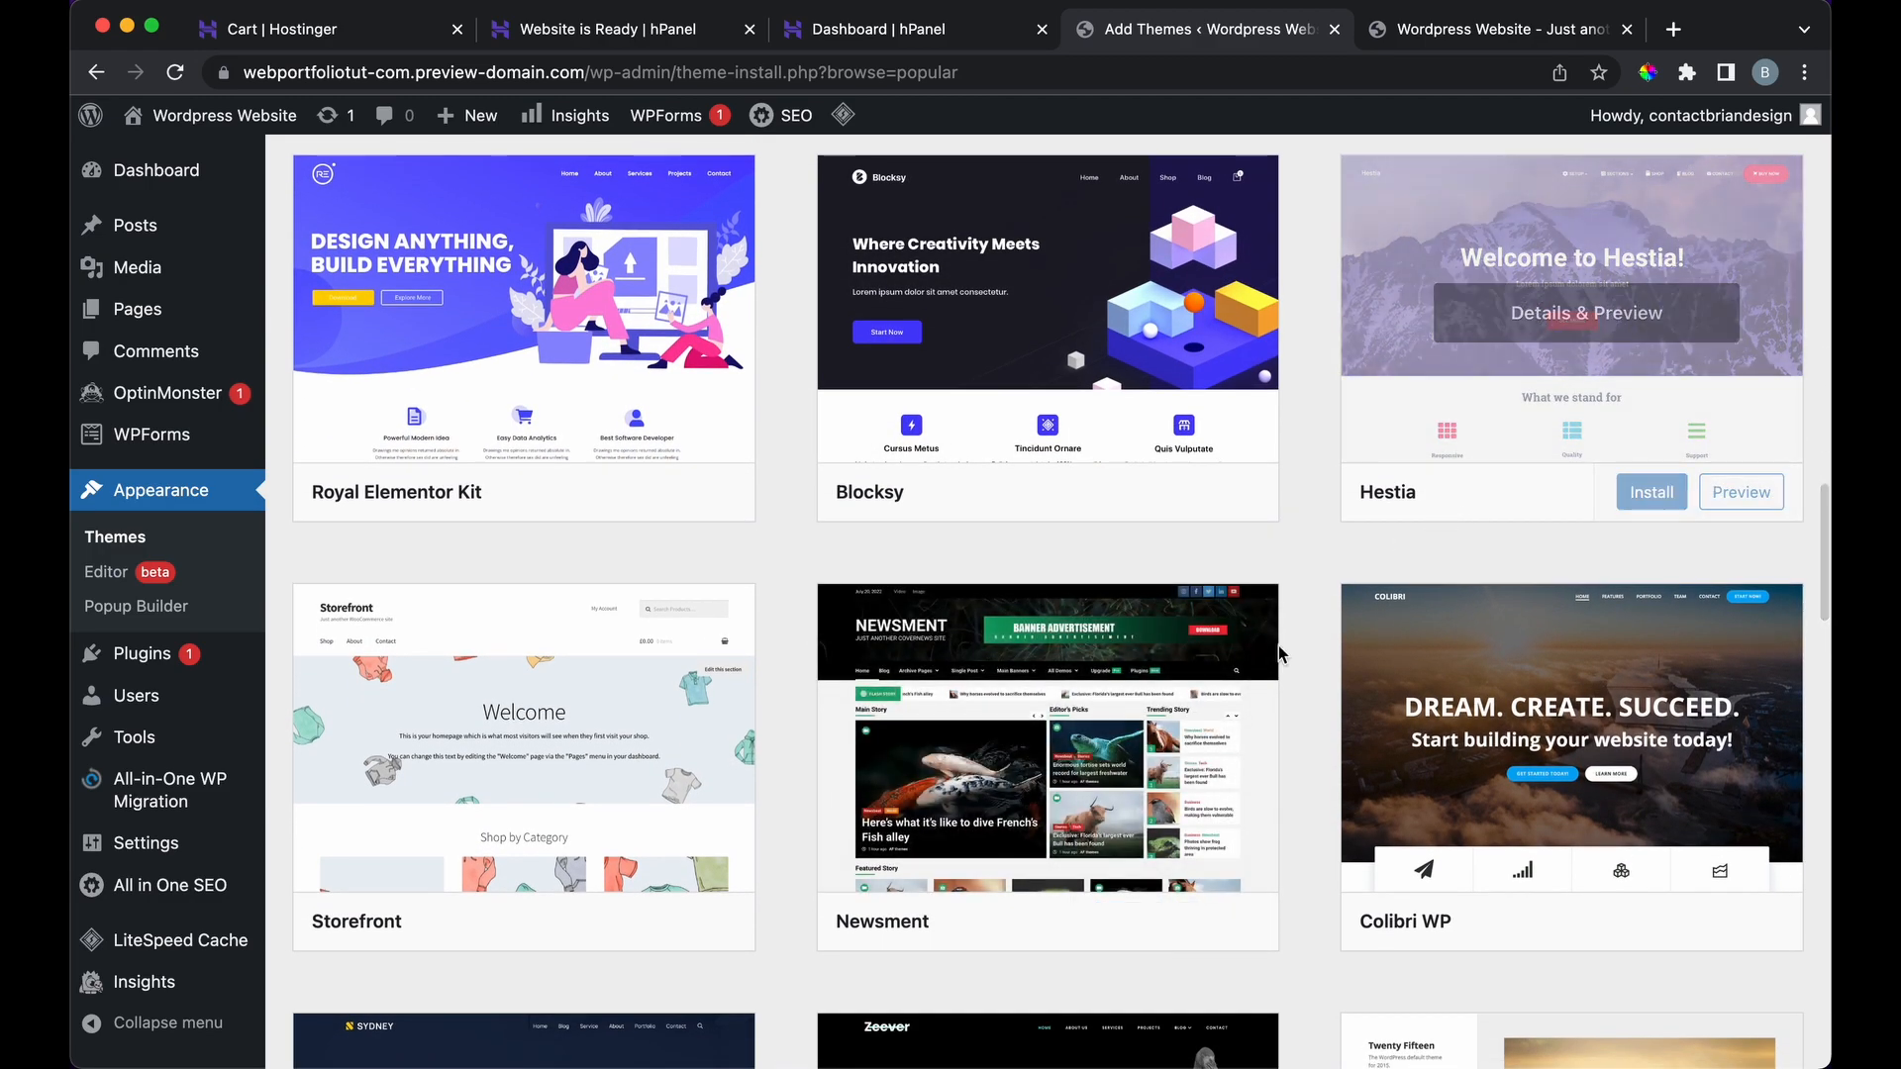
scroll(1267, 693, "down", 15)
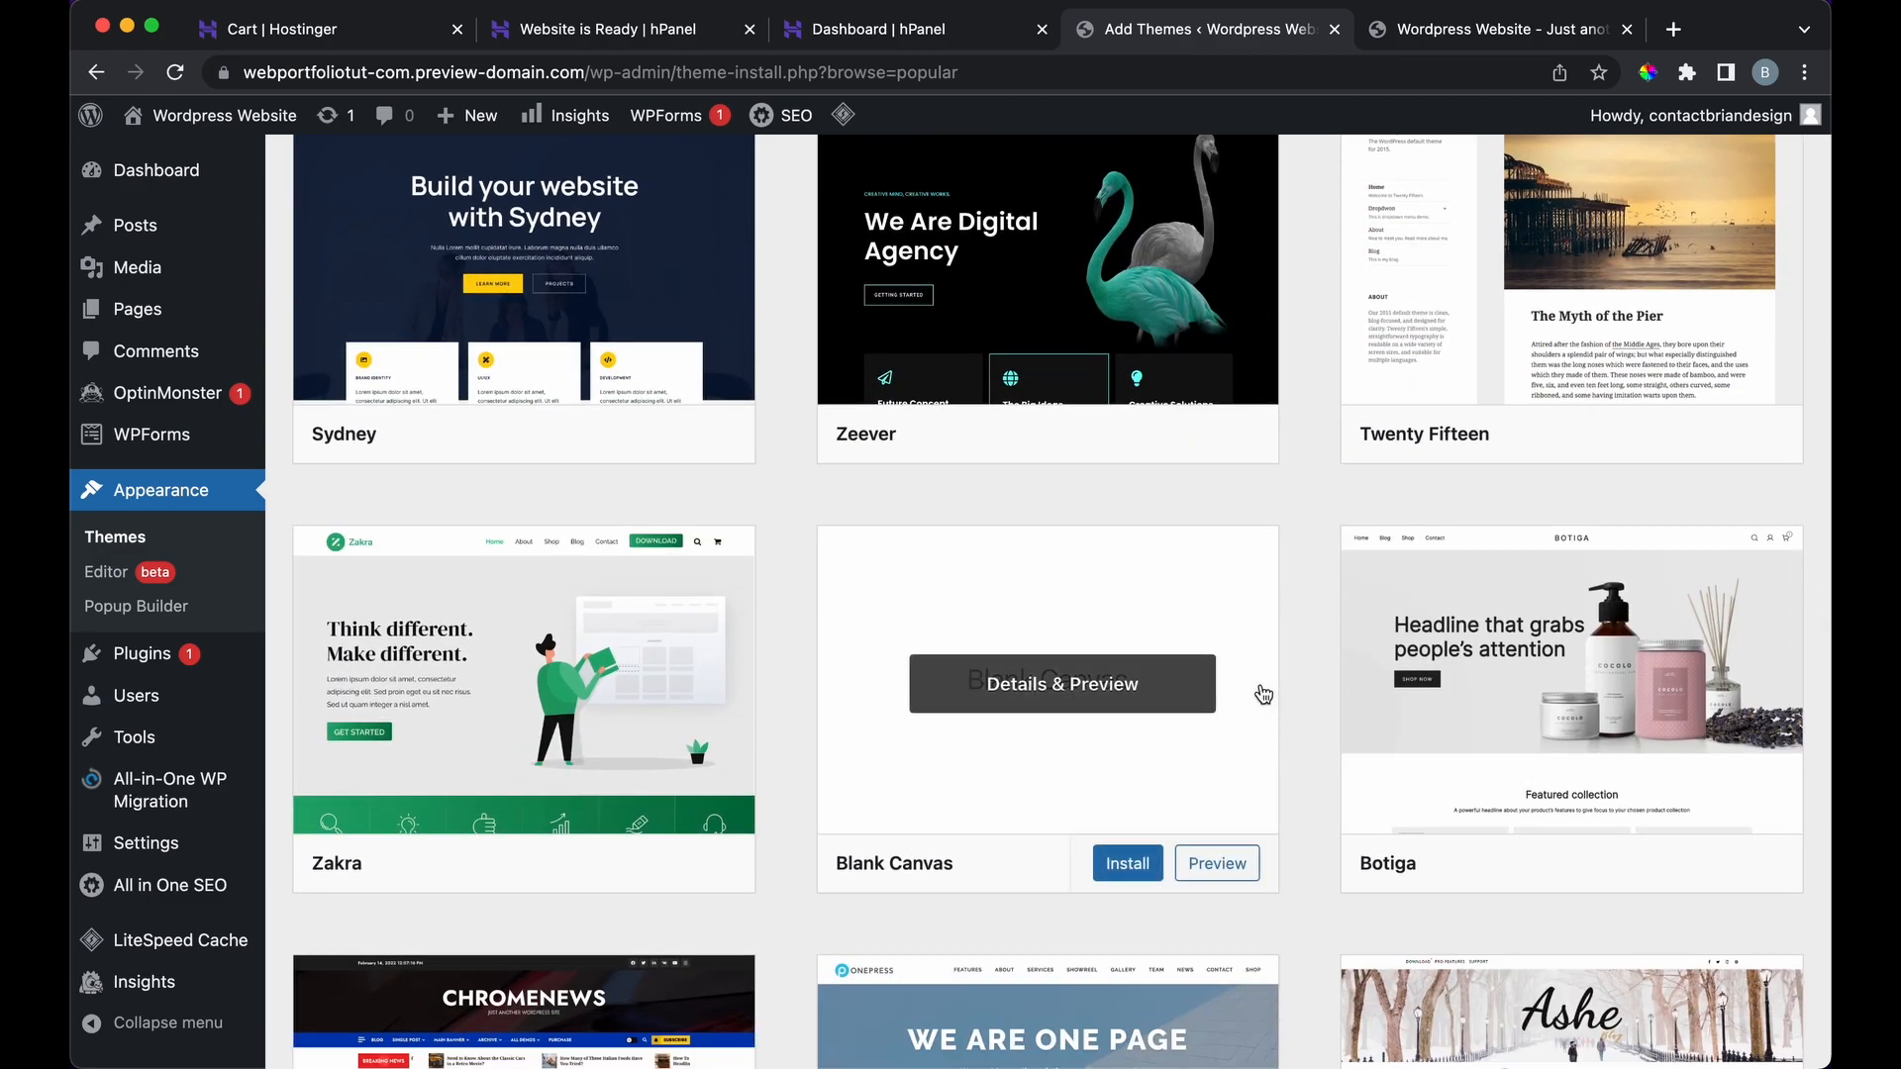
scroll(1263, 693, "down", 7)
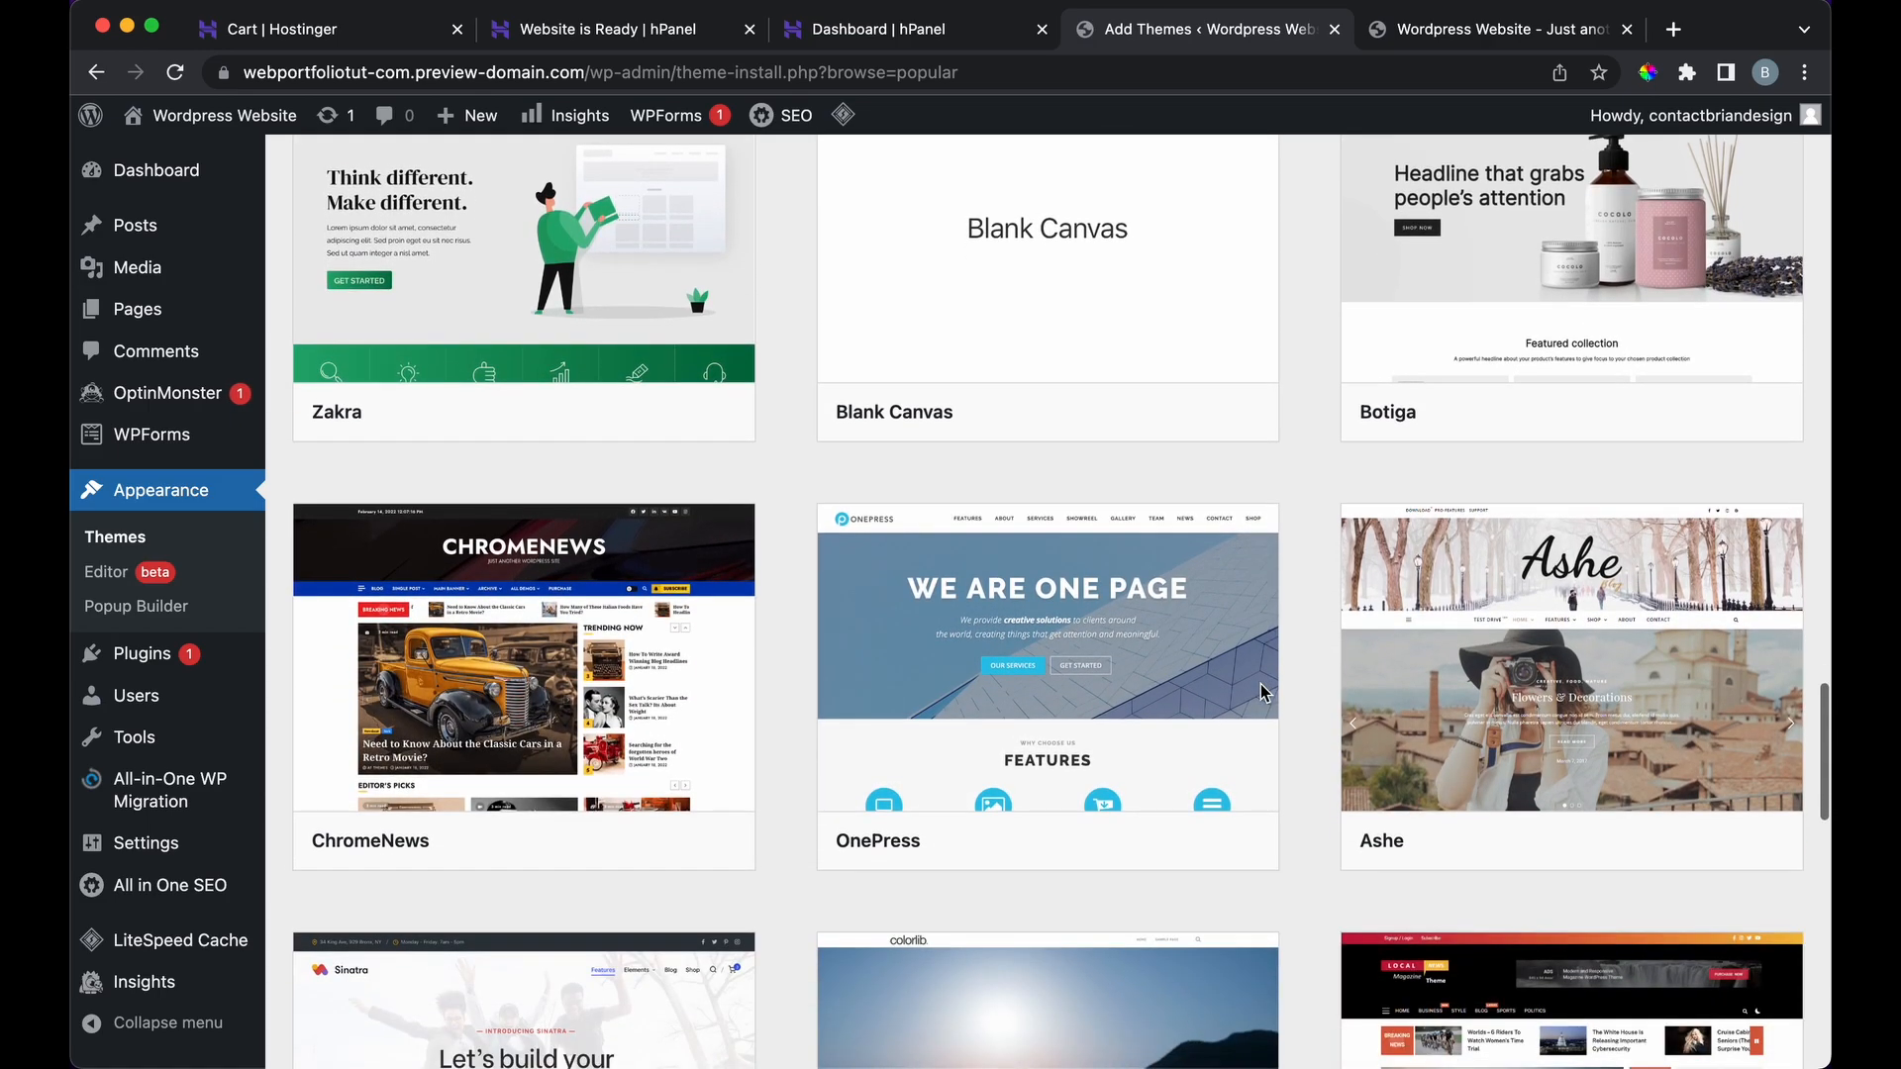
scroll(1263, 693, "up", 20)
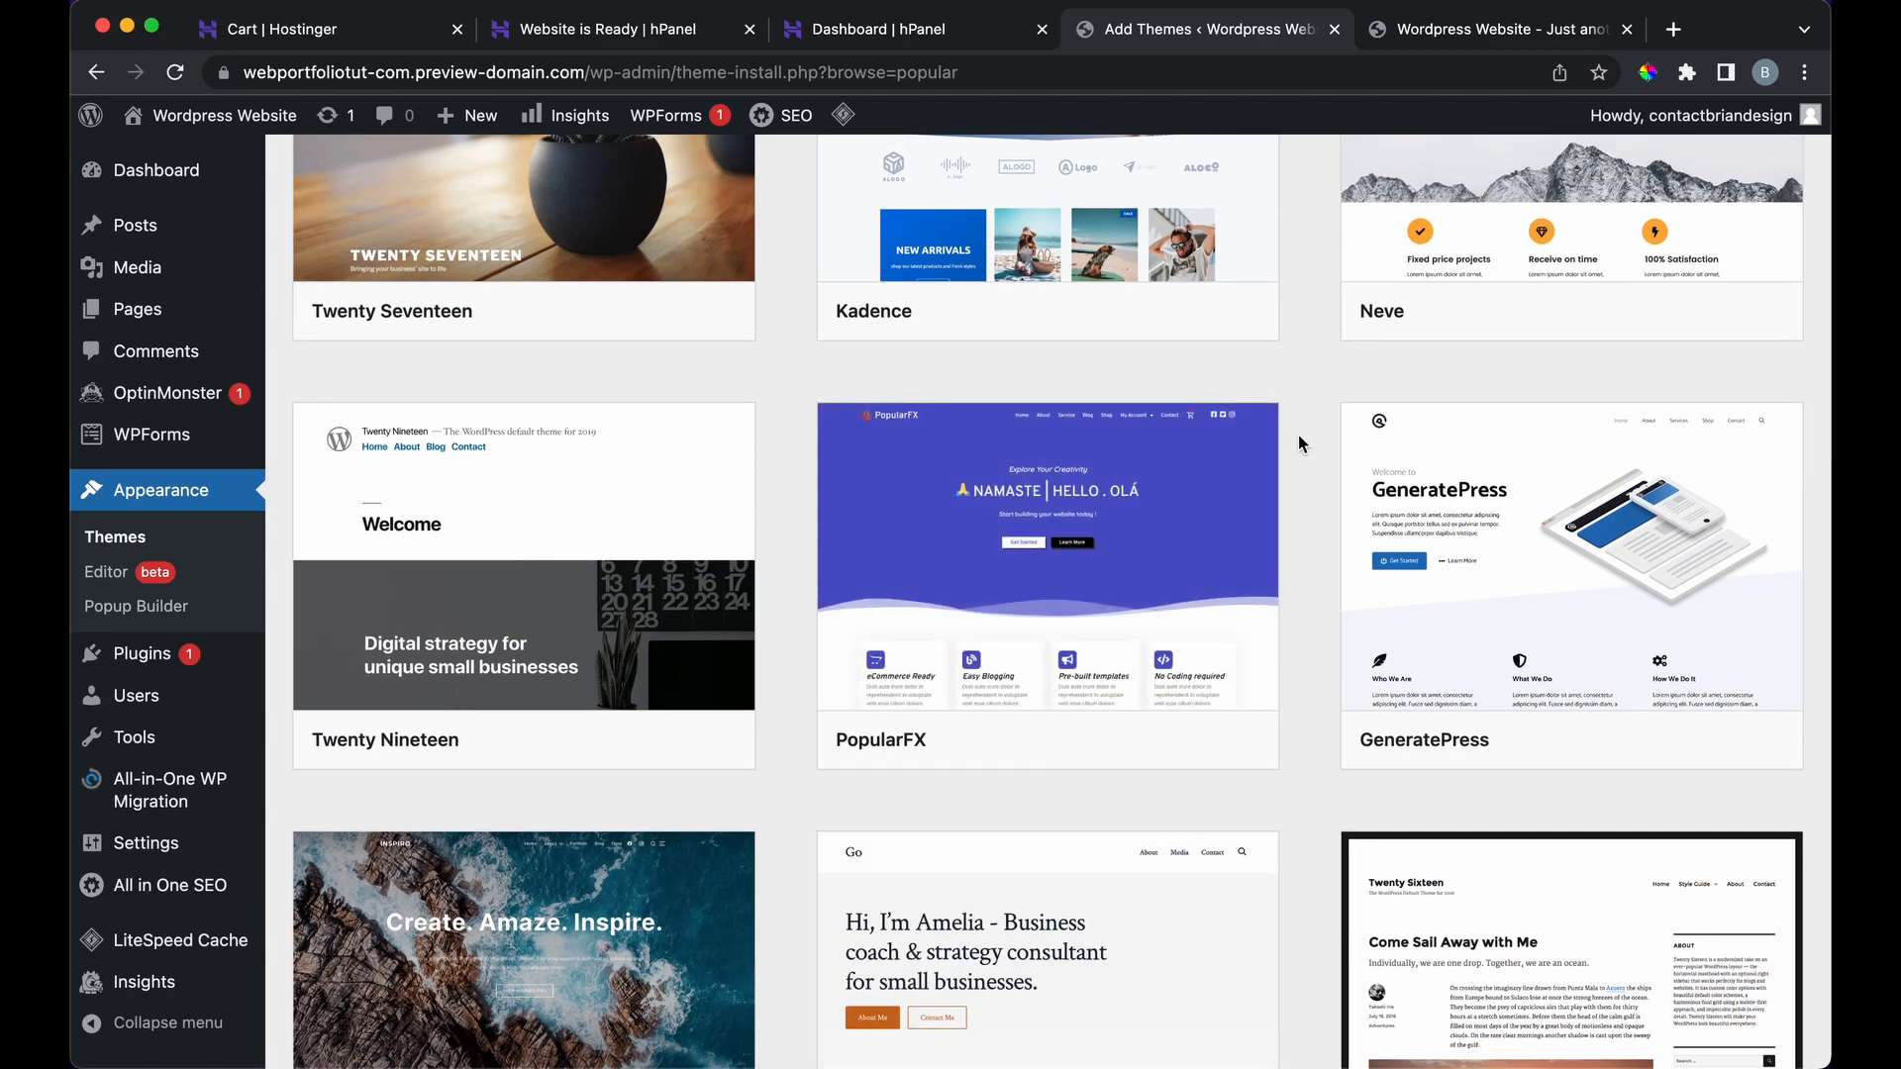
scroll(1298, 436, "up", 20)
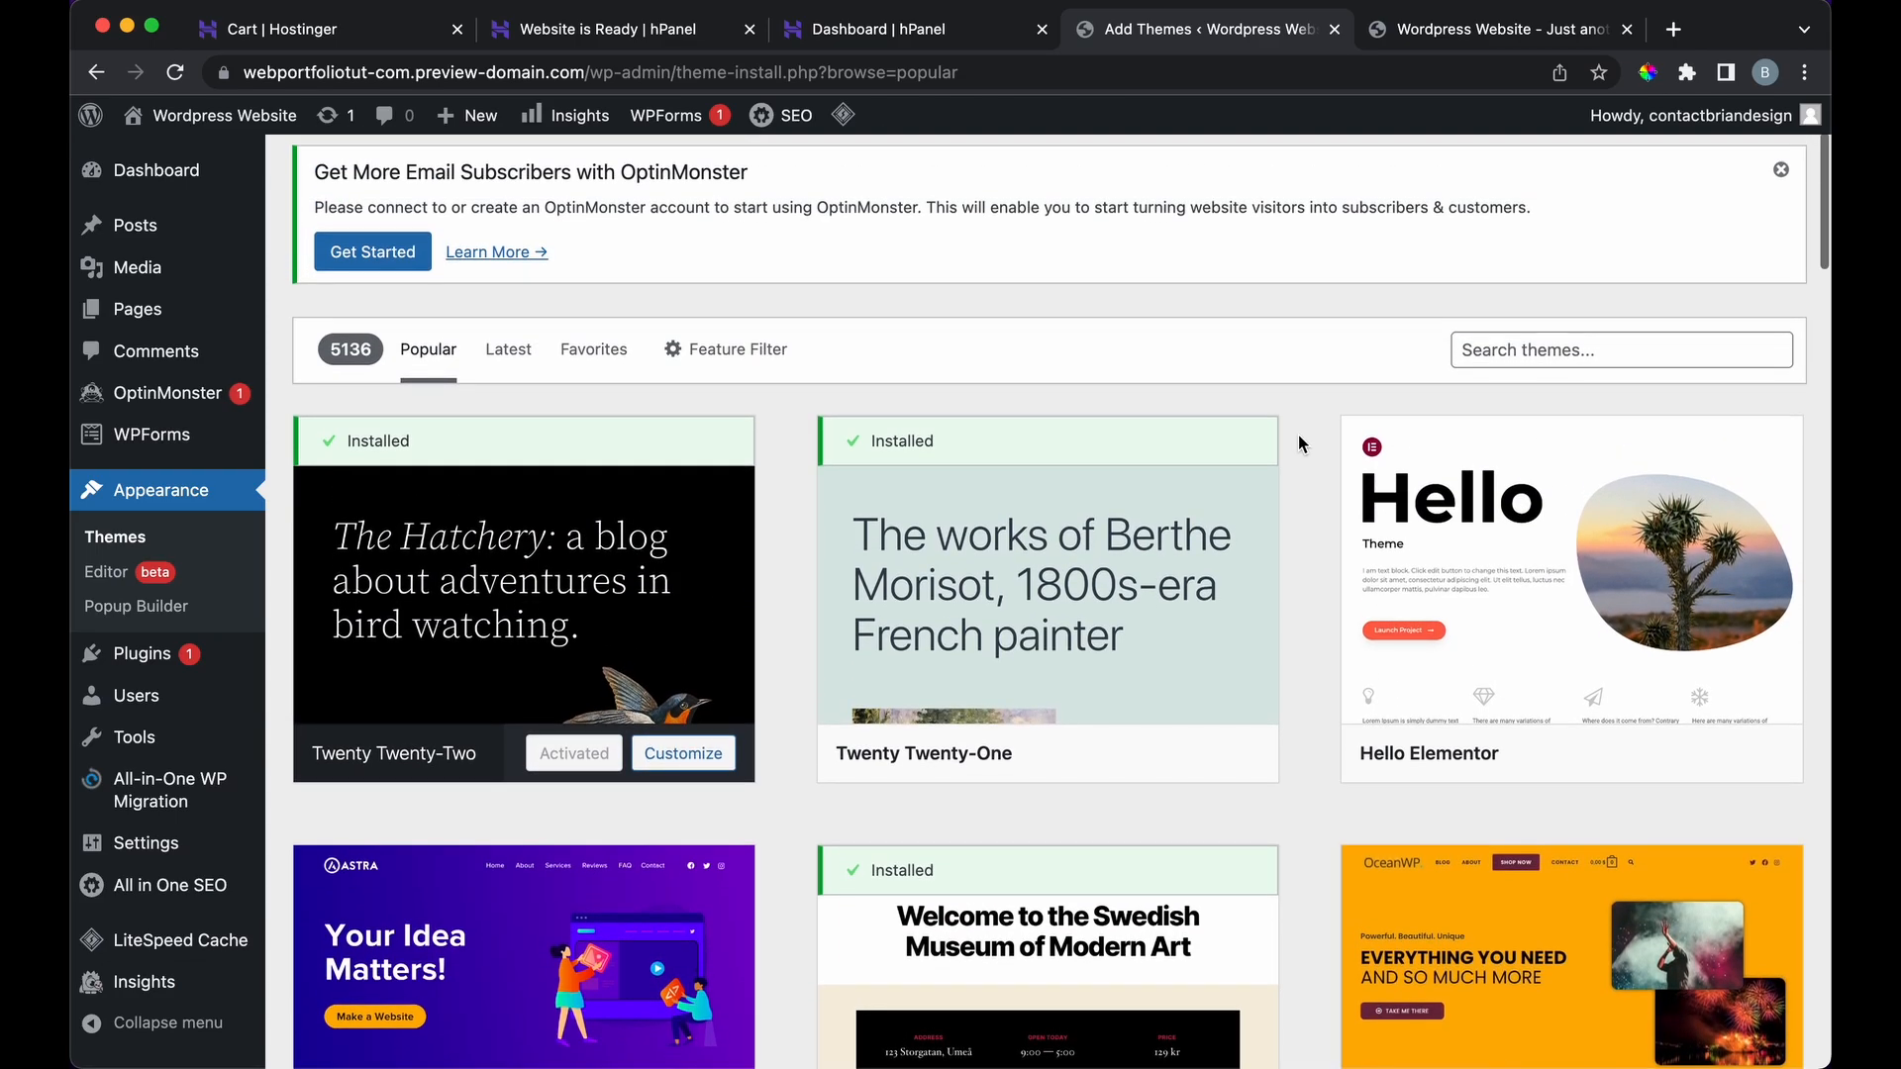
scroll(1298, 435, "down", 5)
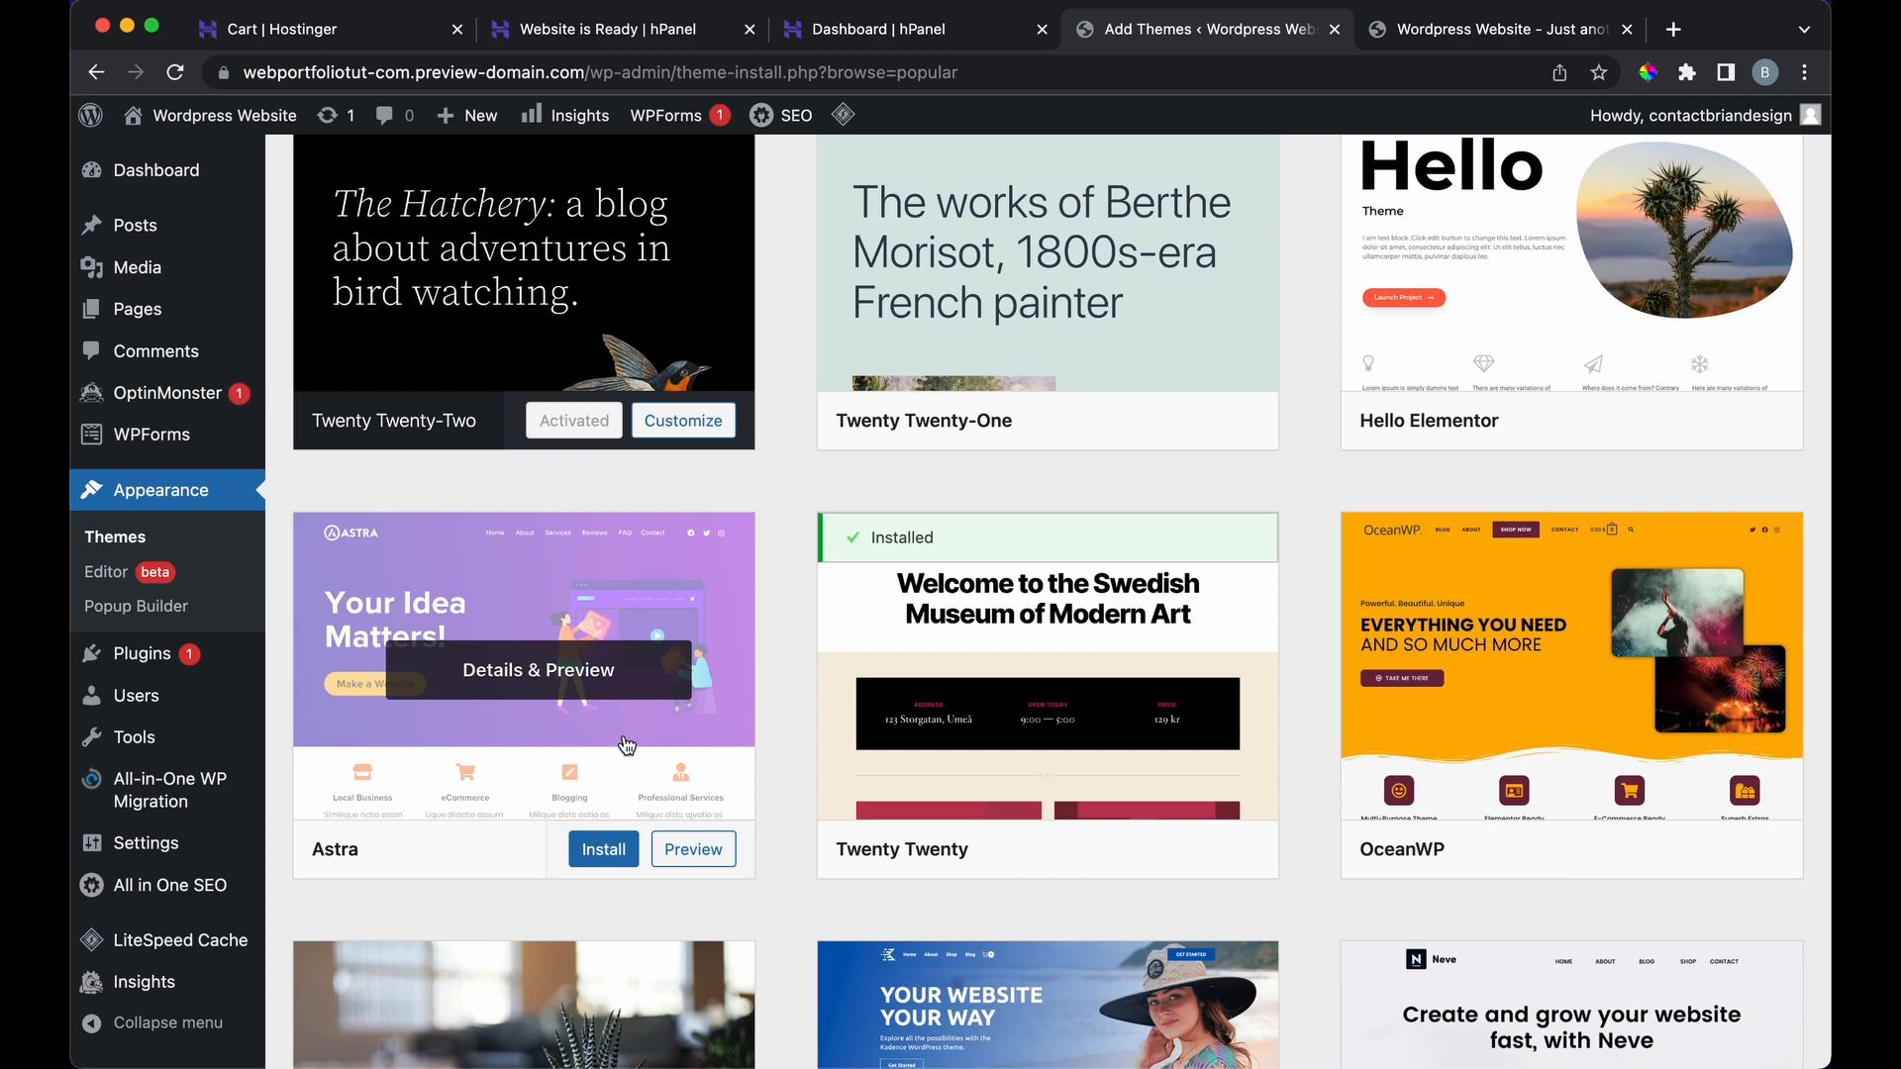
Step: Install and activate Astra, then log in with the account's username and password
left_click(604, 851)
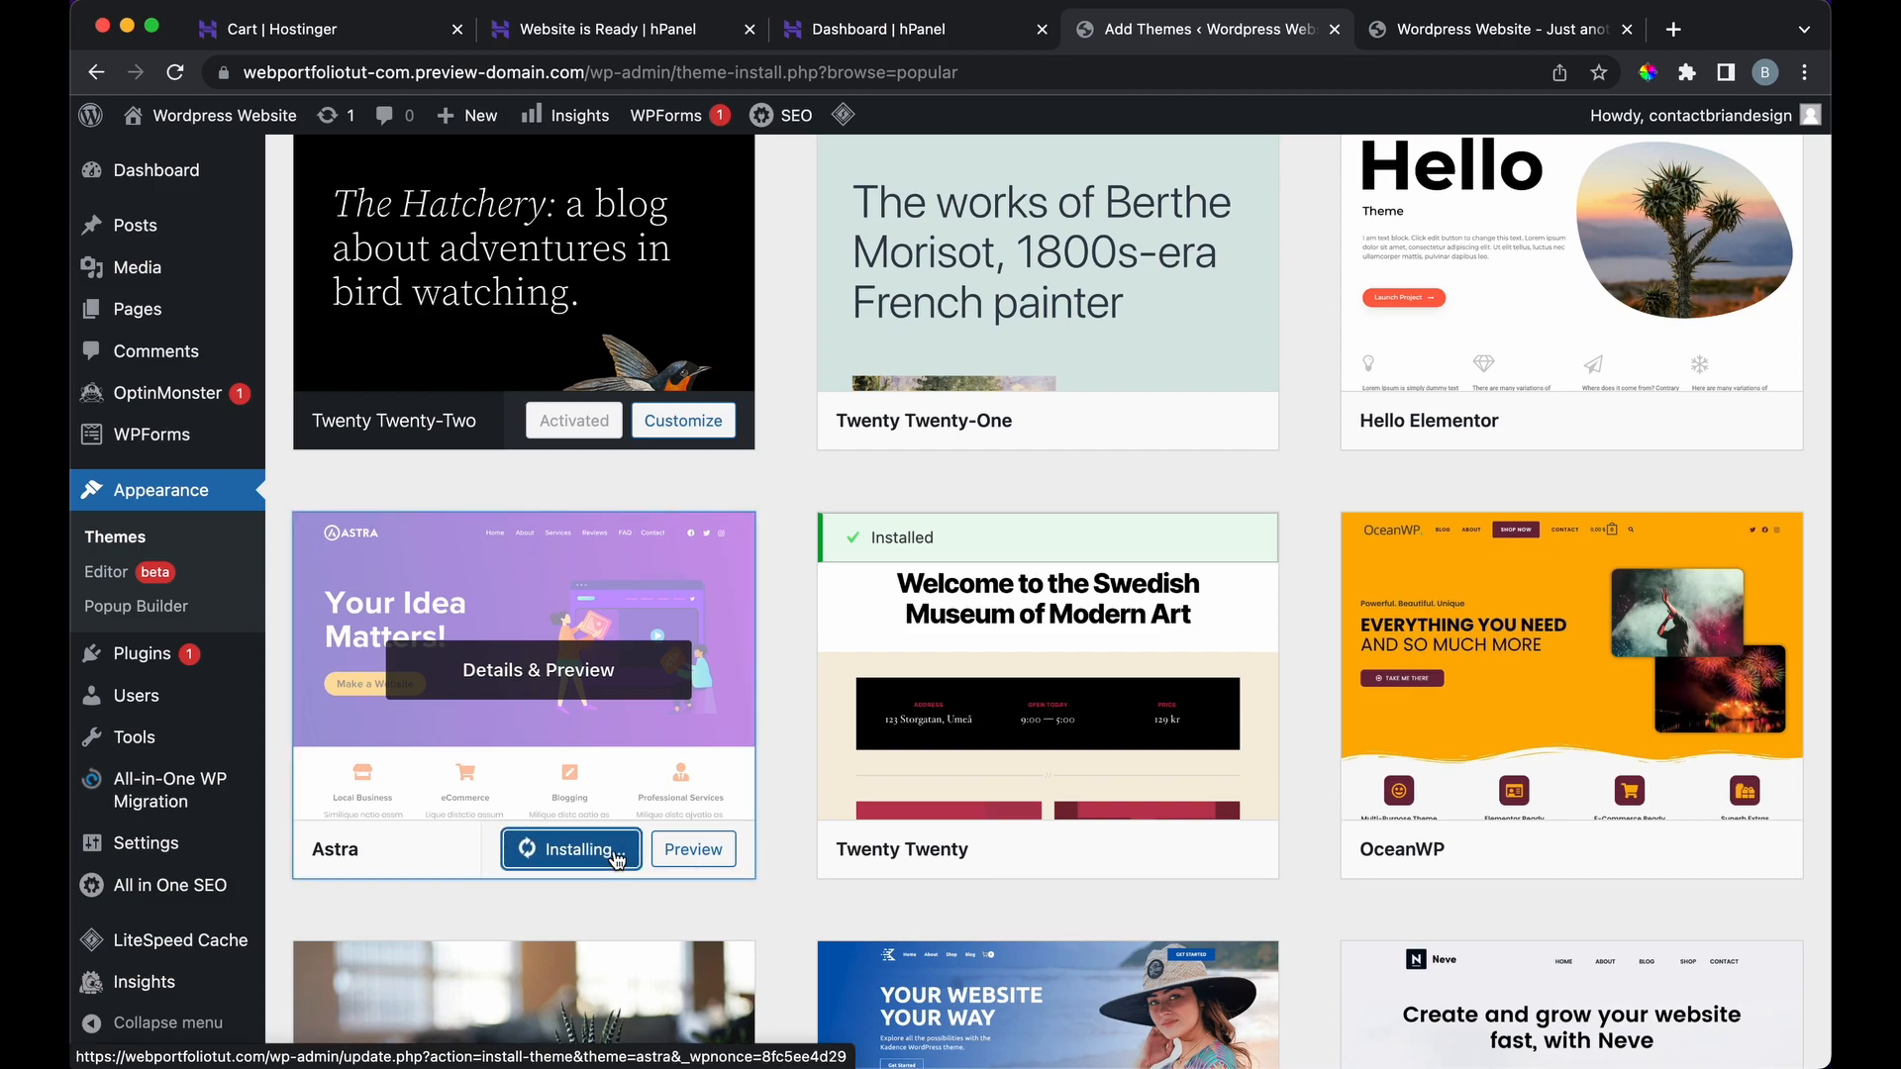
left_click(588, 852)
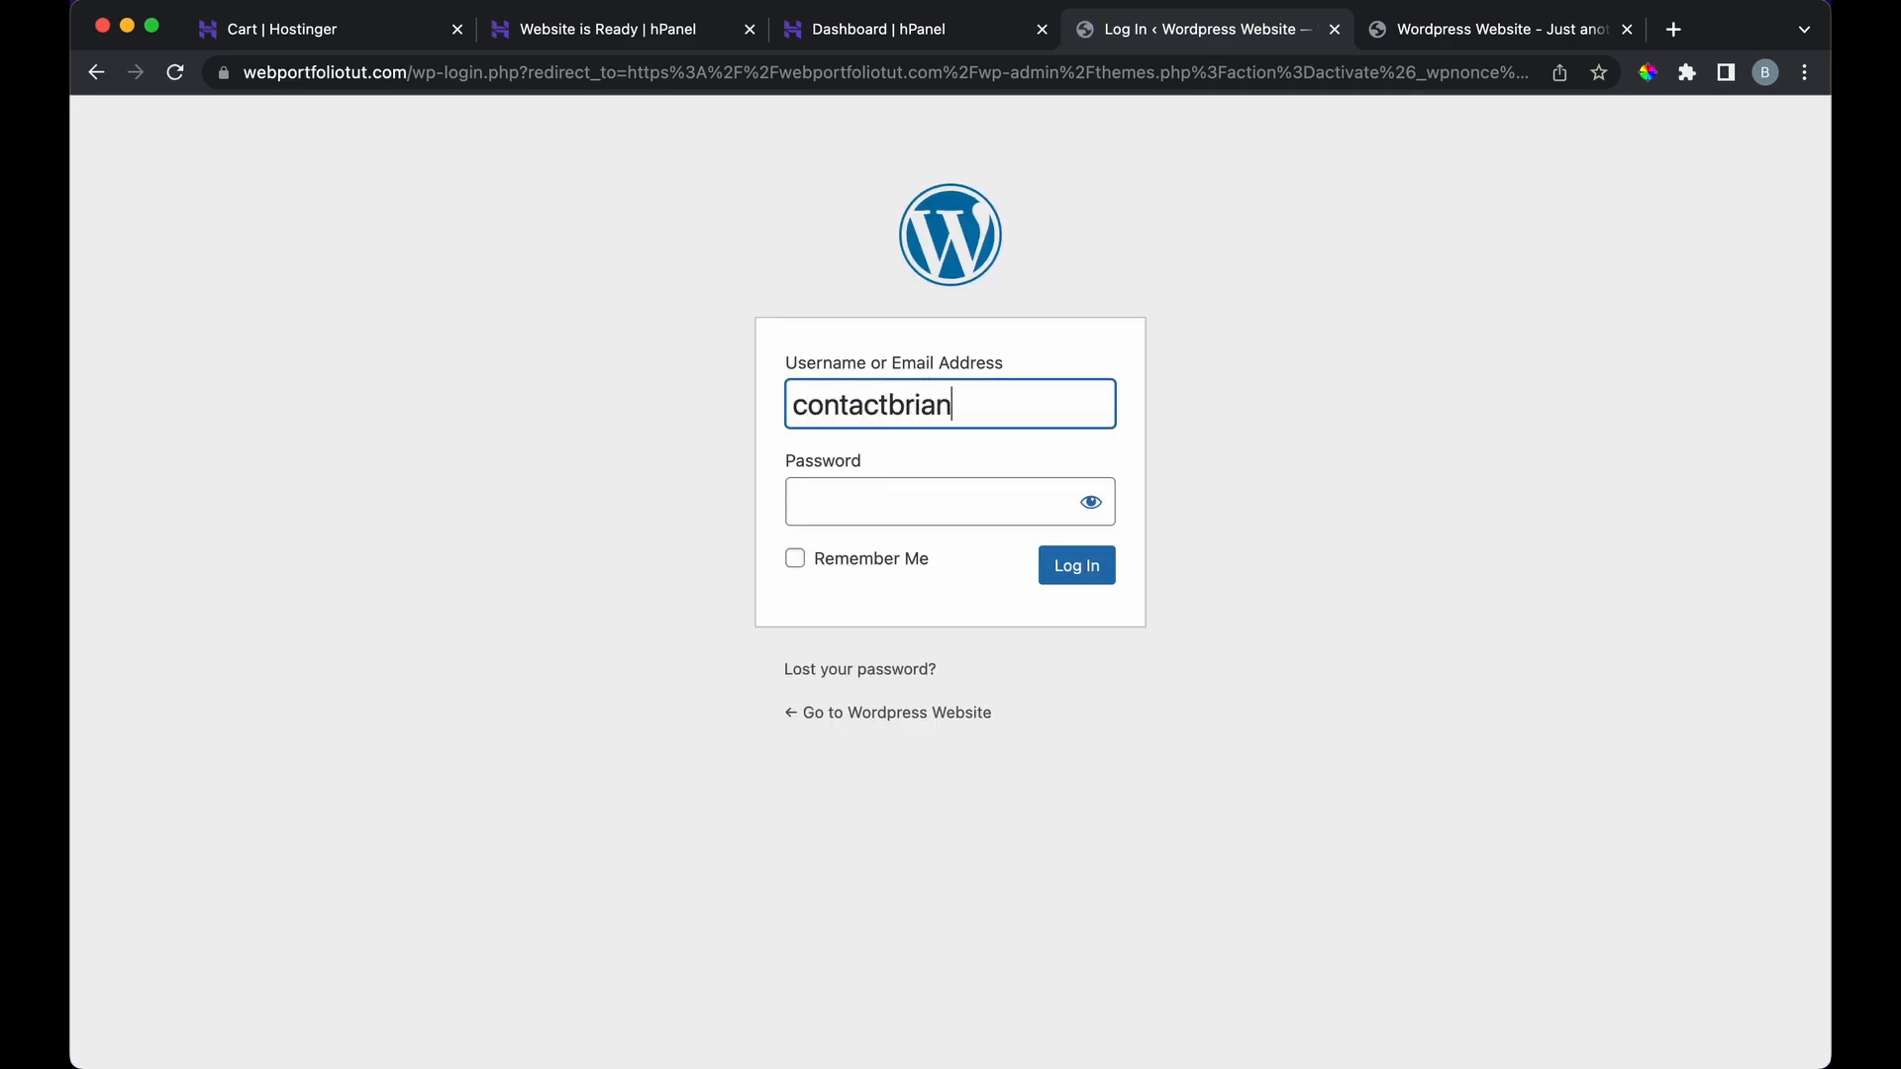
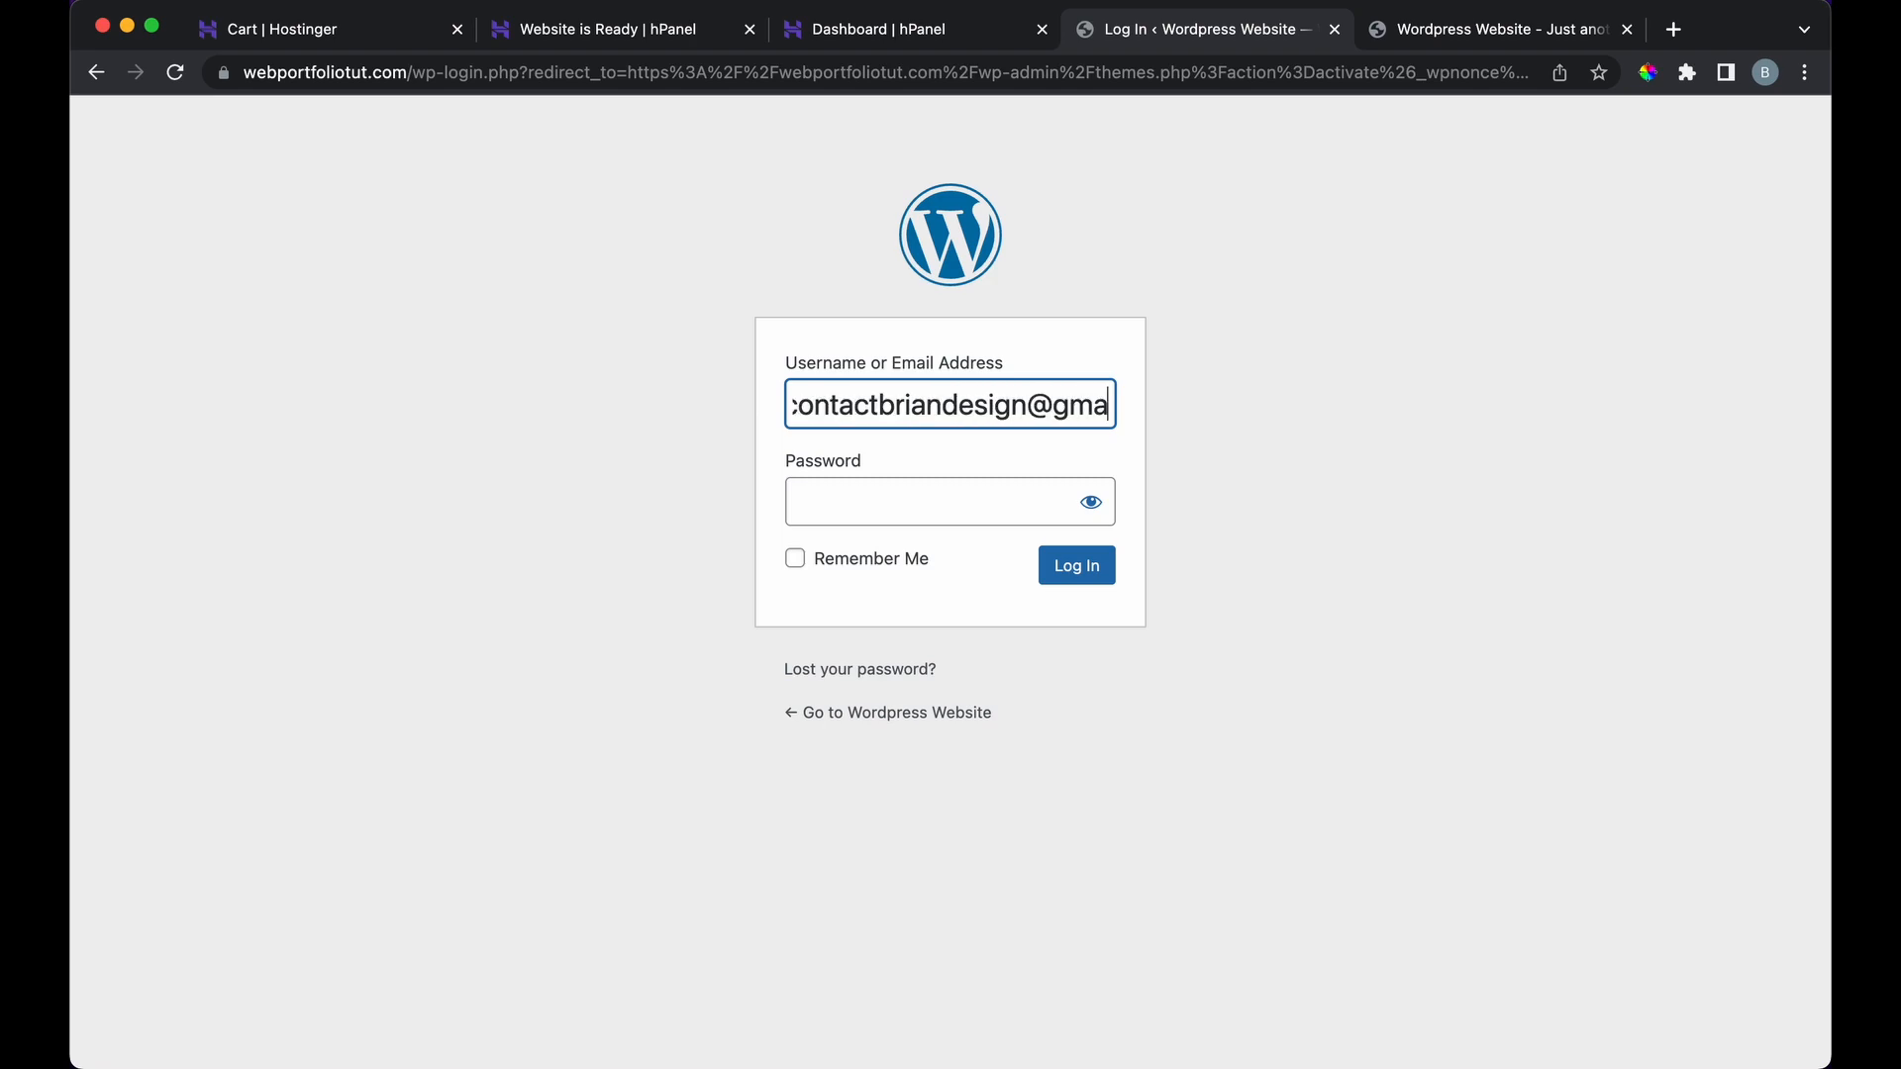
key("Tab")
type("••")
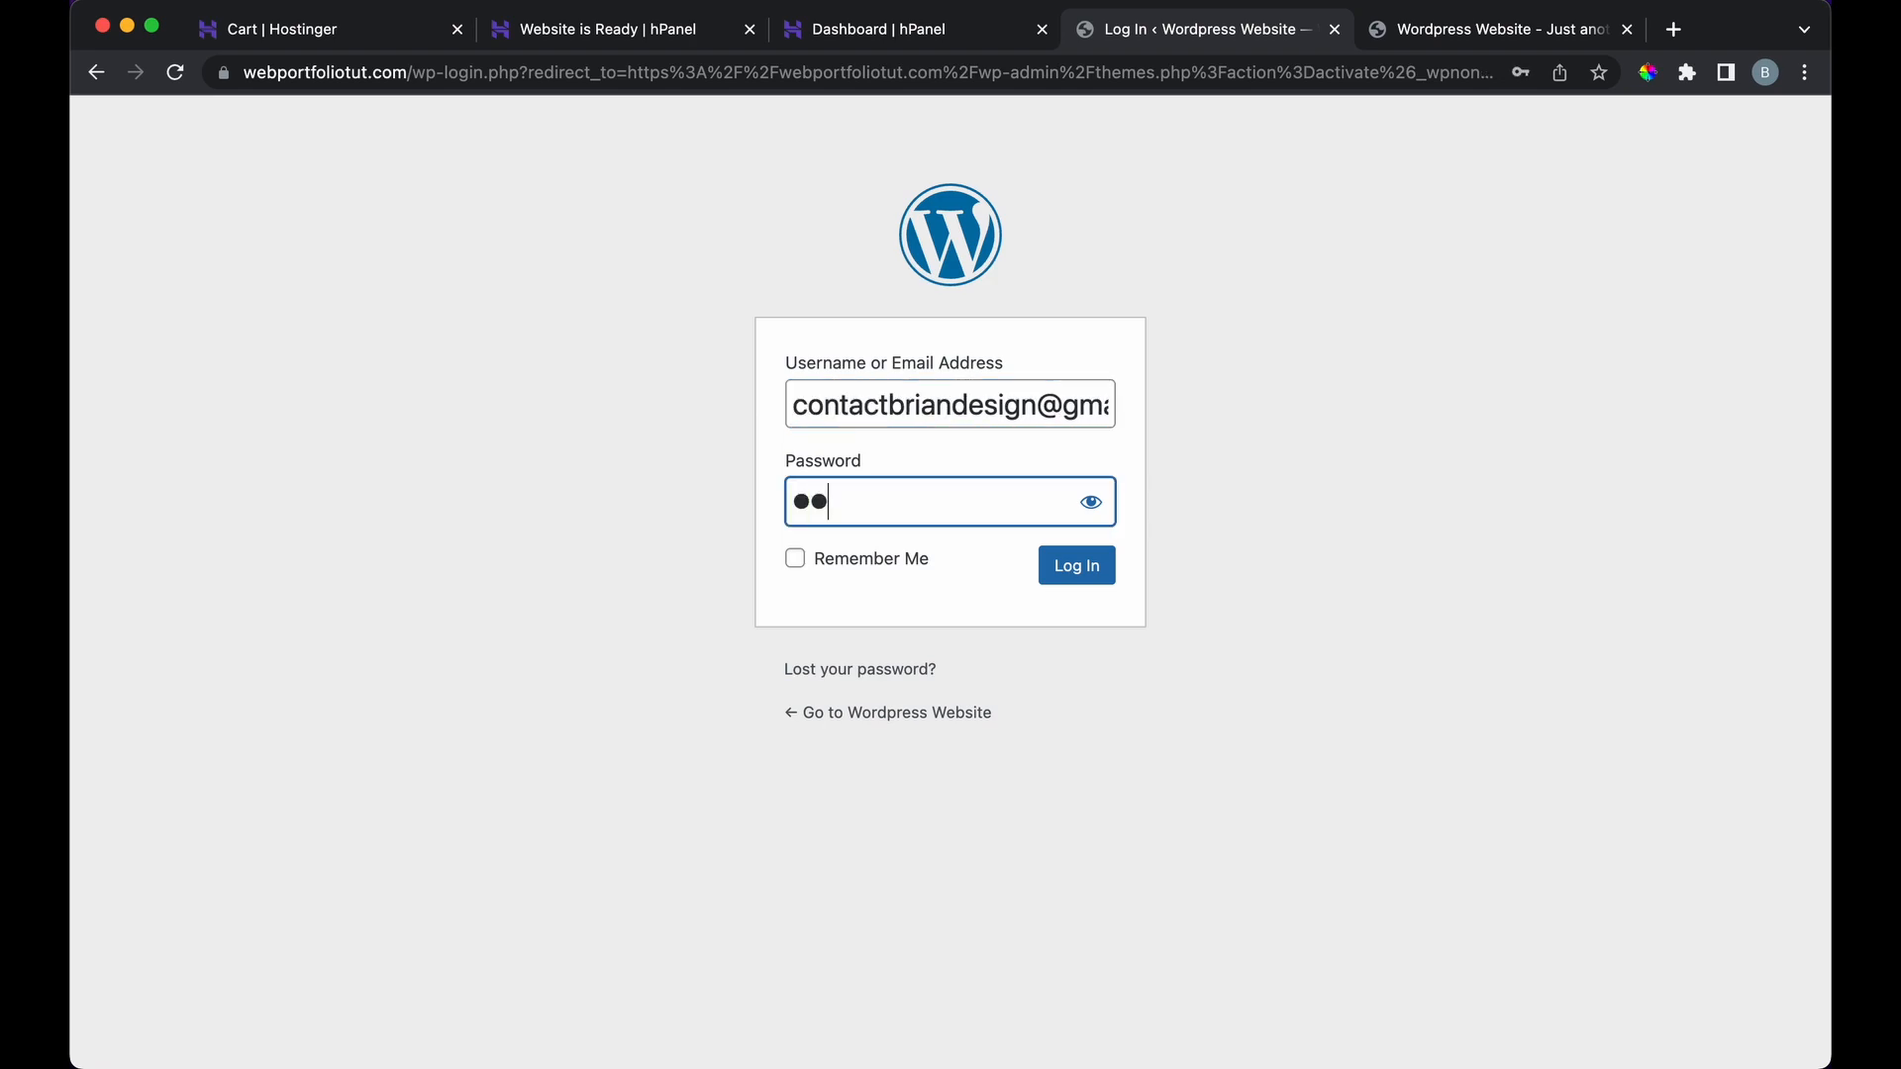
type("••••••••••")
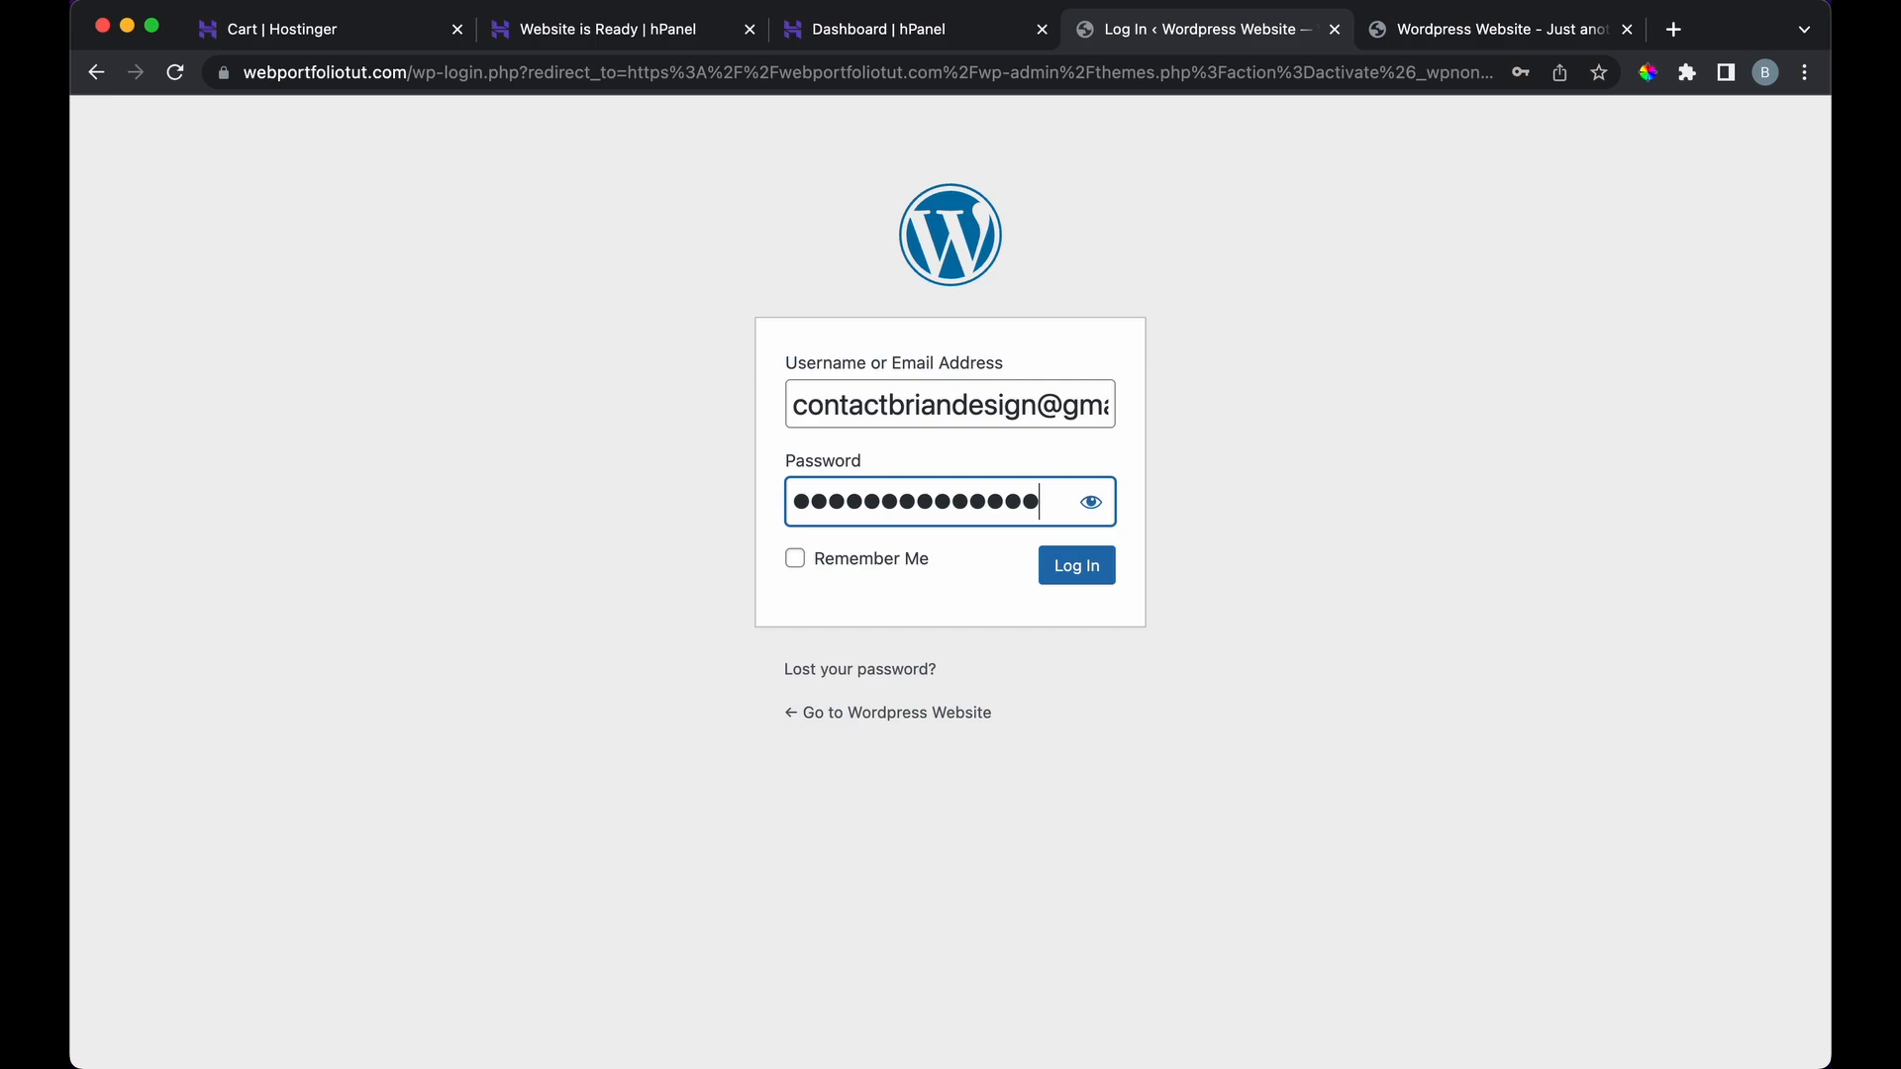
type("••")
left_click(793, 540)
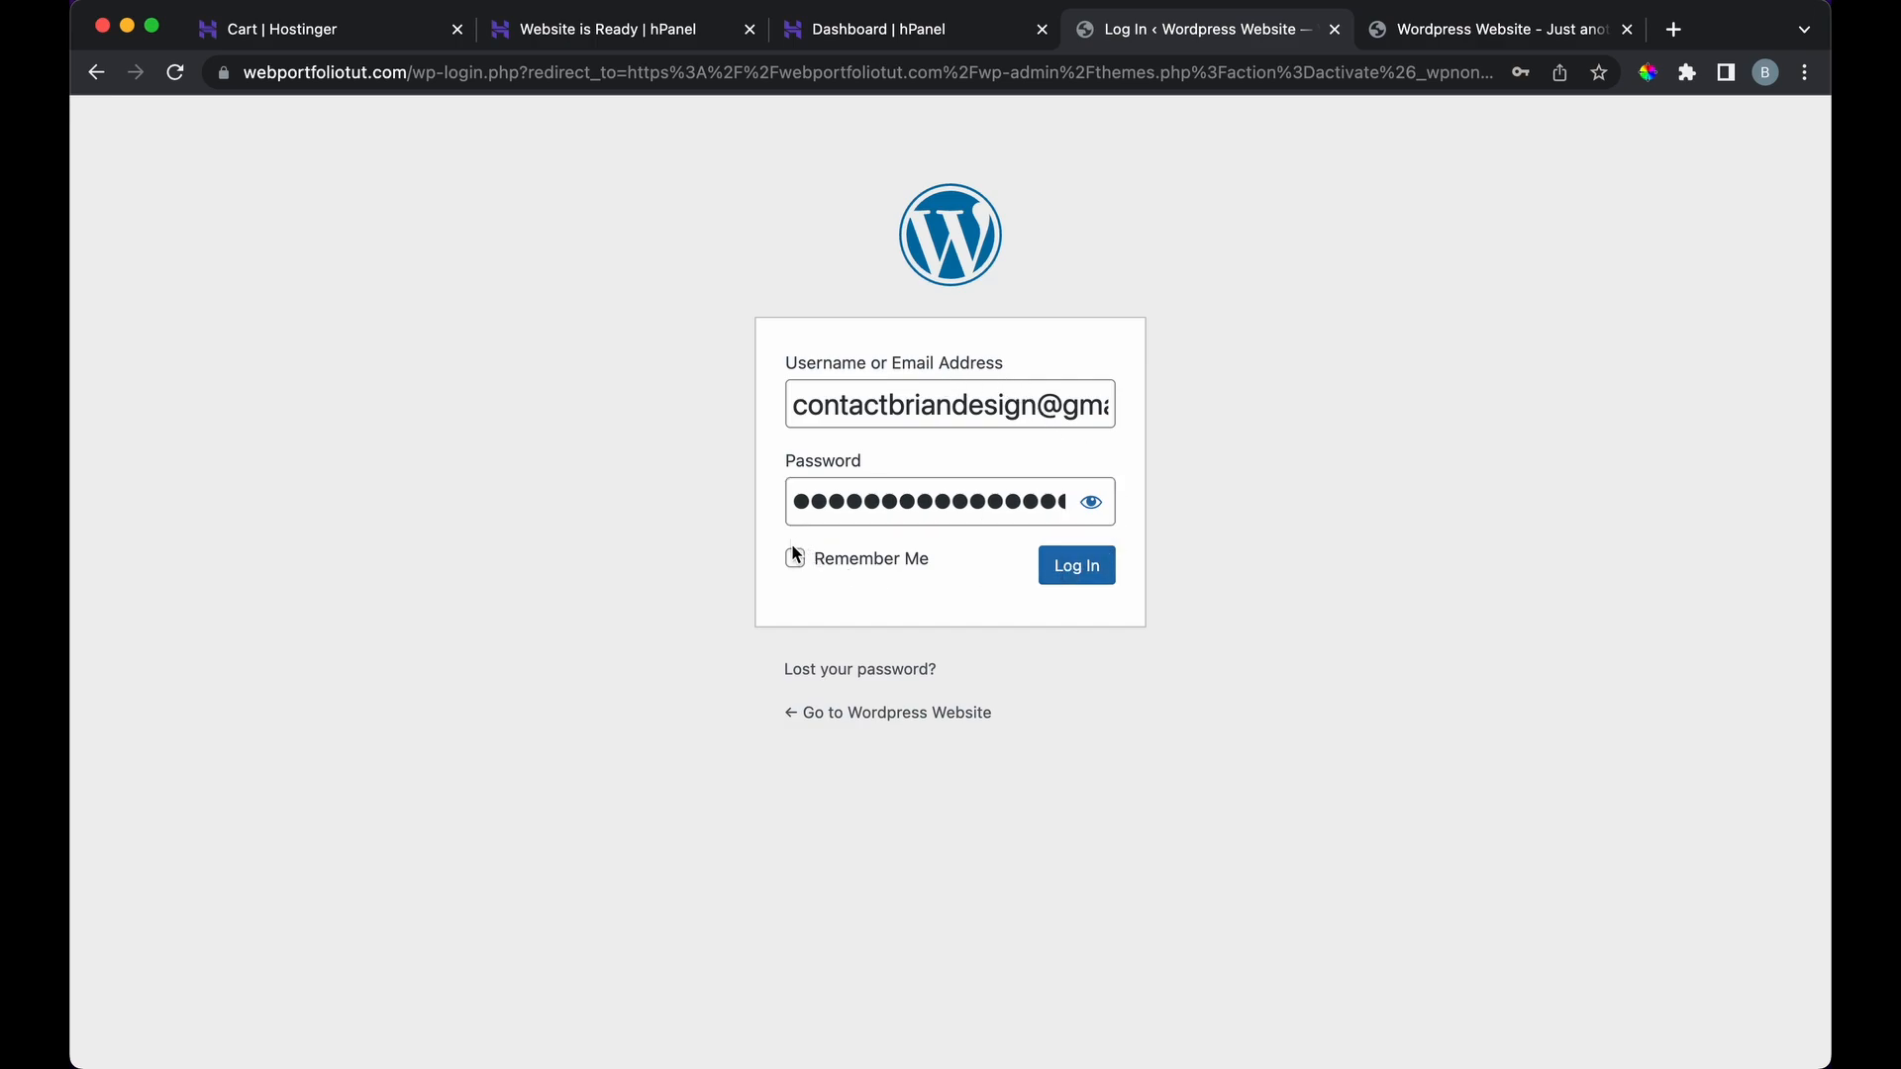
left_click(1109, 573)
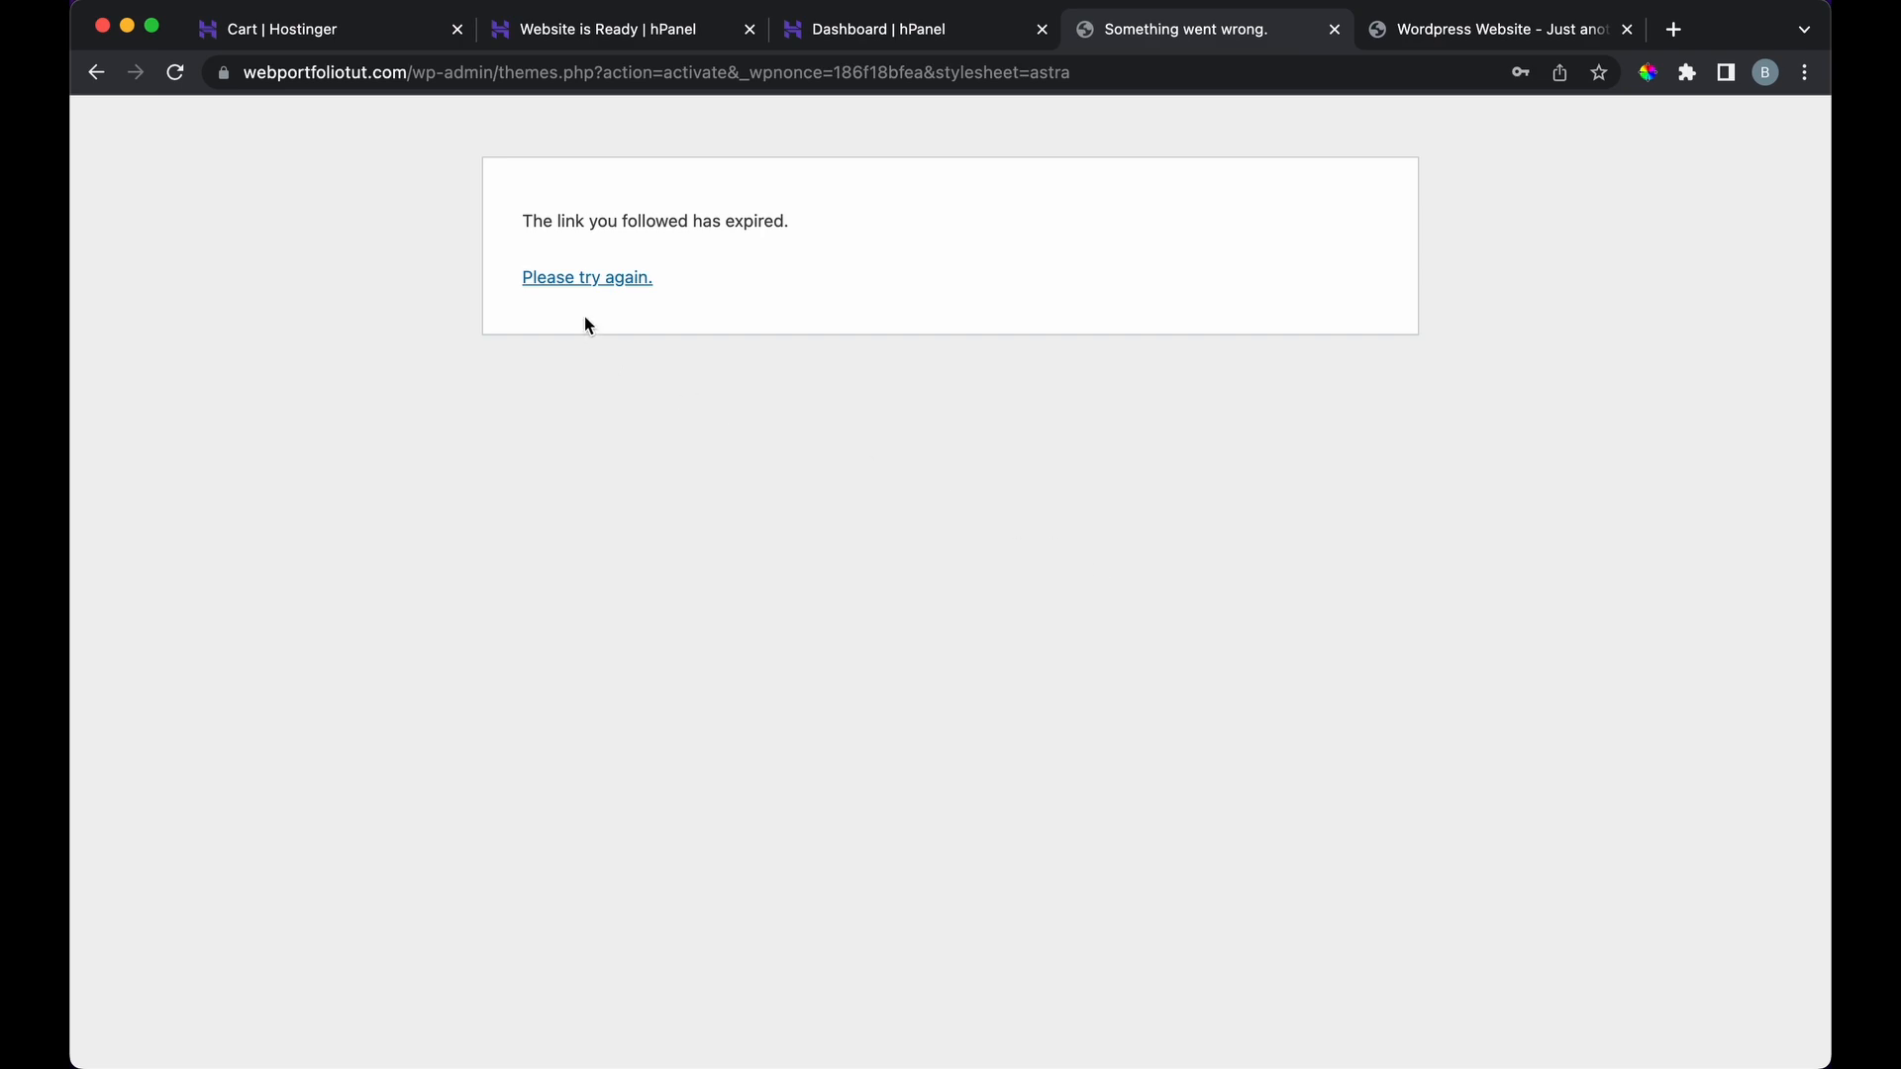
Step: Retry from the expired-link page, re-entering the password and logging in again
left_click(587, 277)
type("••")
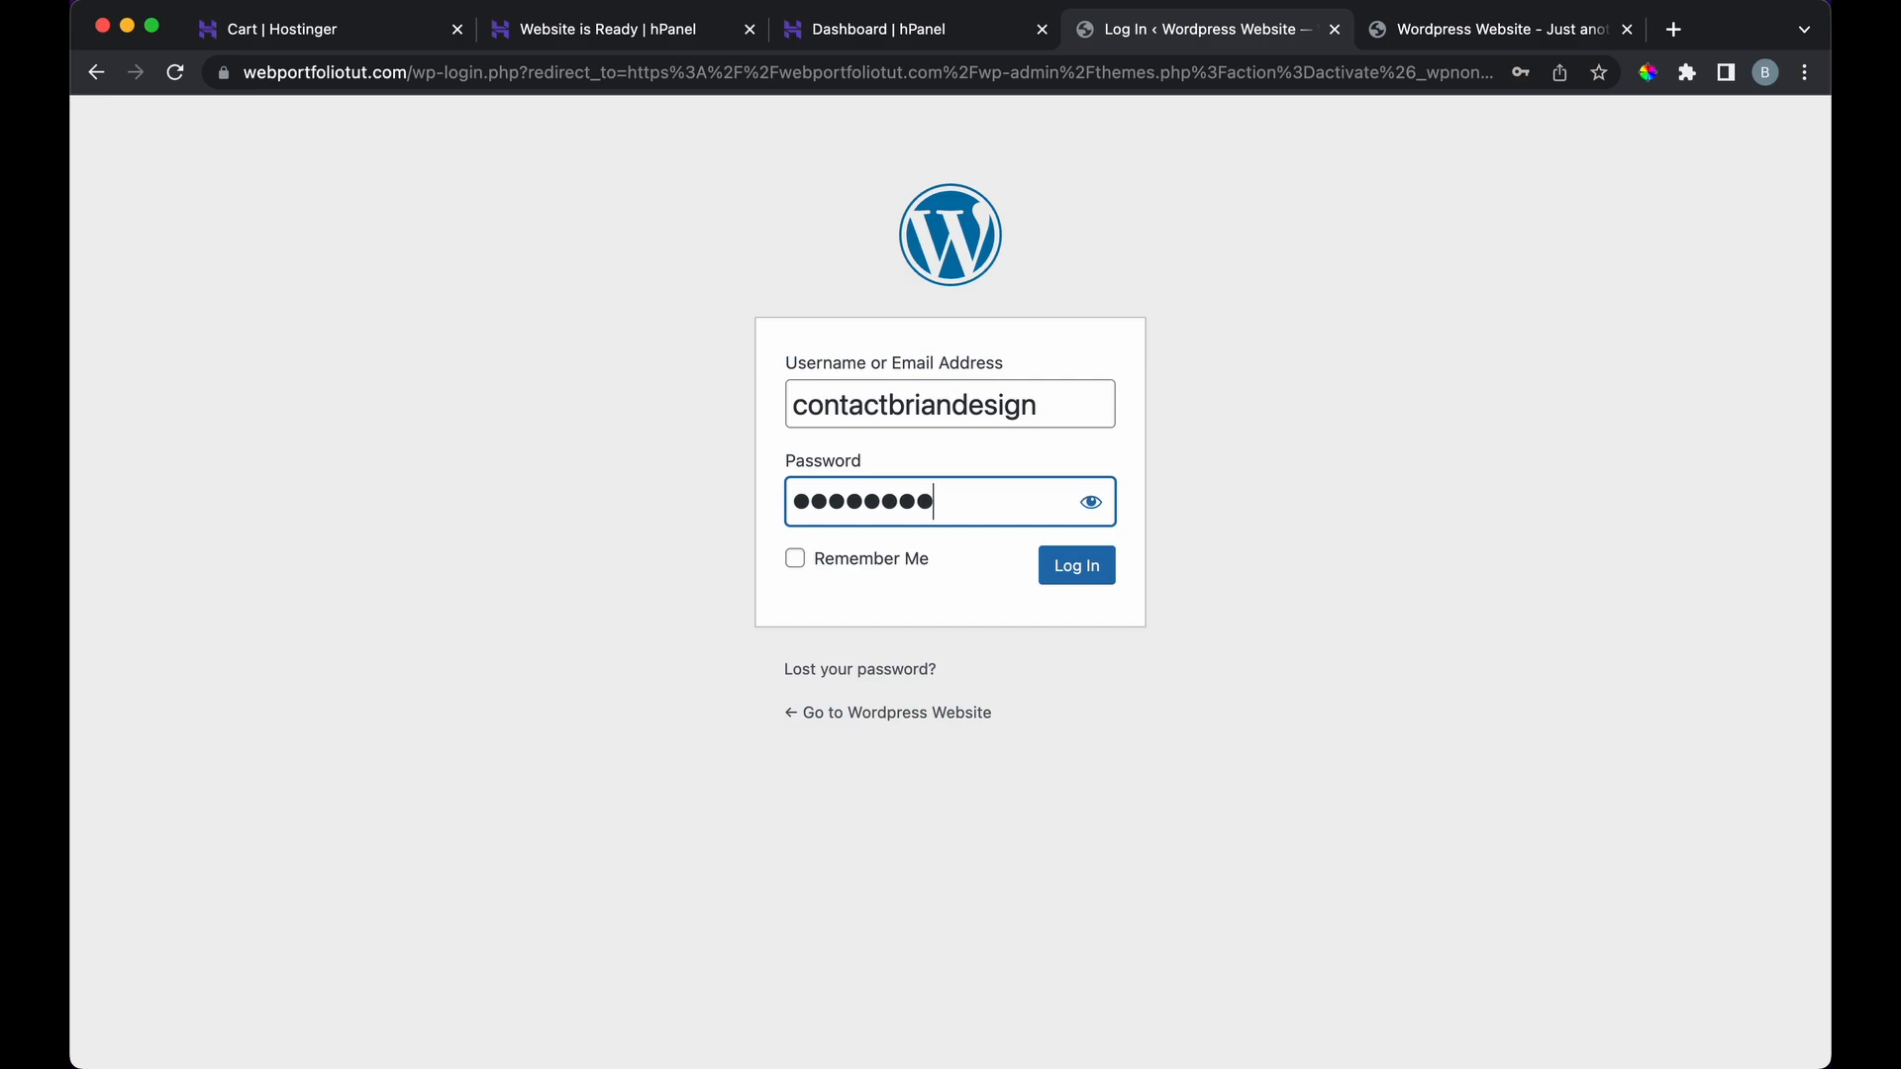
left_click(1071, 582)
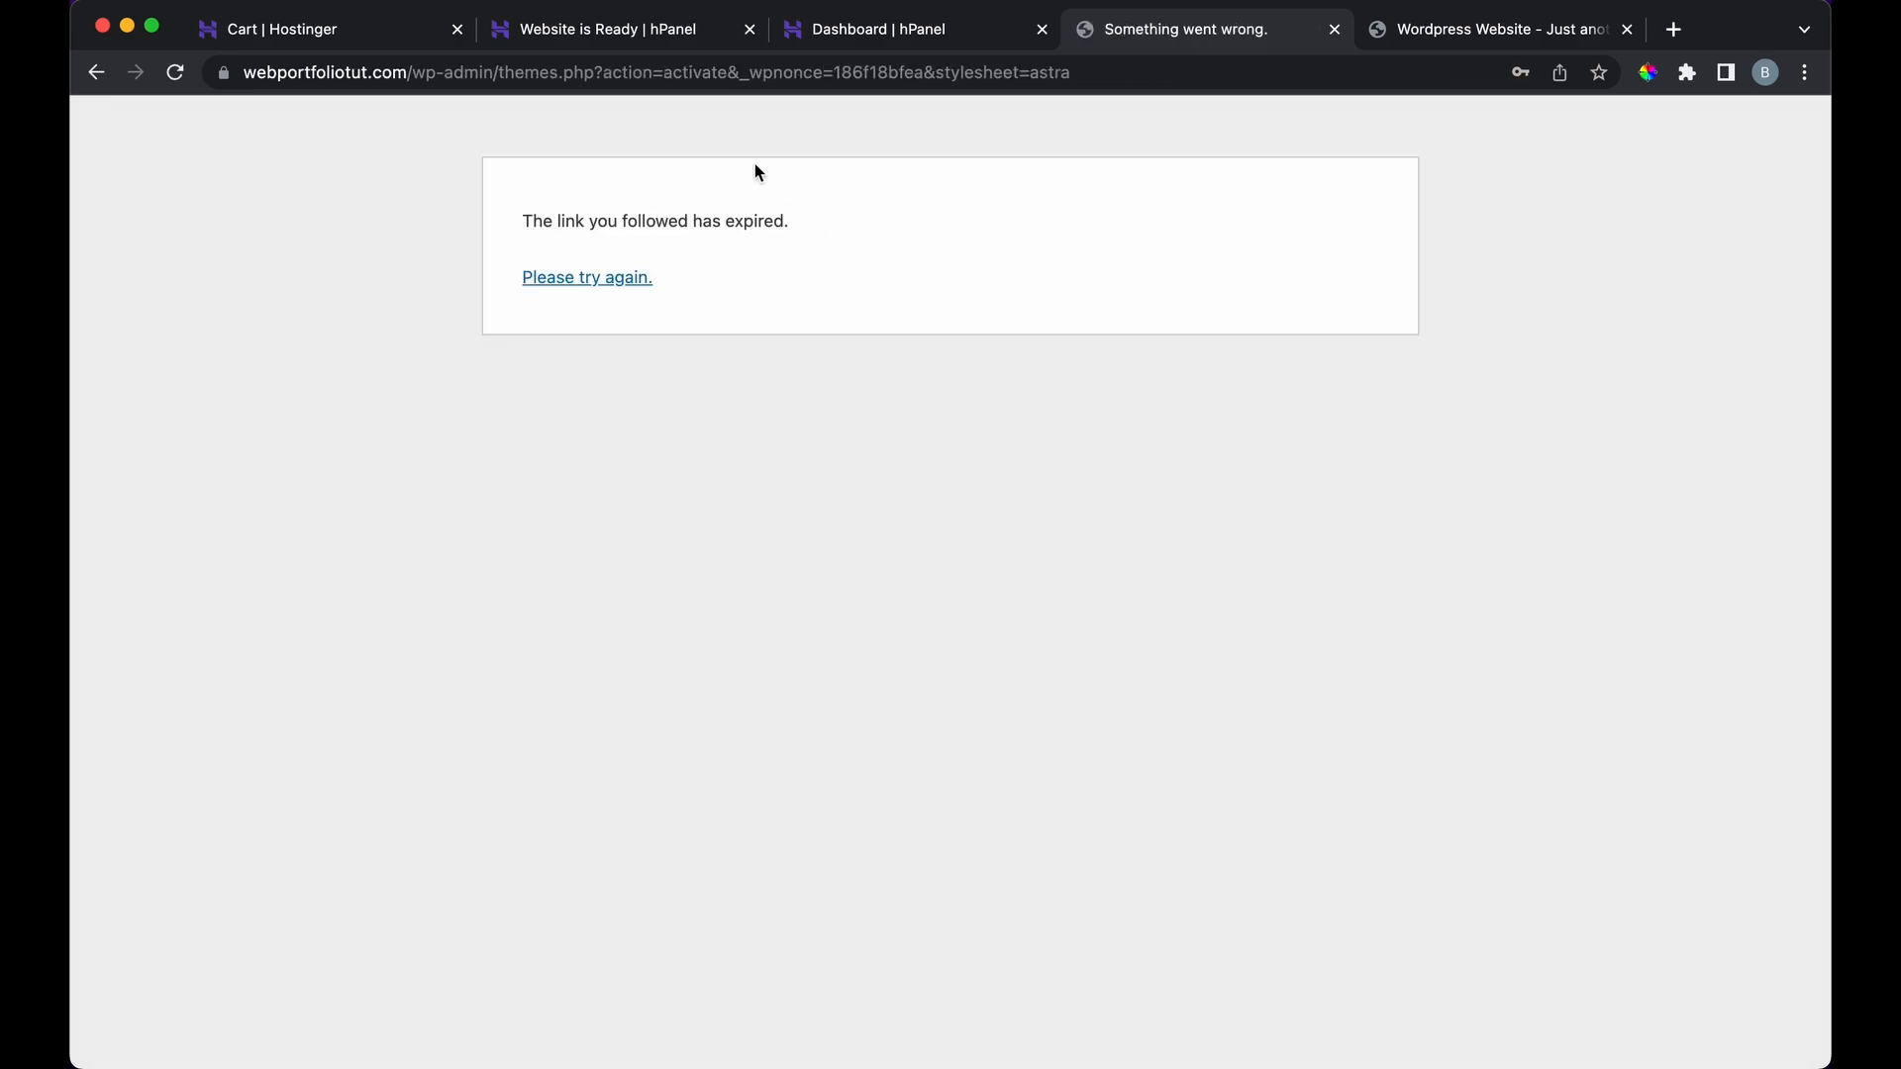
Step: Open the site from hPanel and load its /wp-admin dashboard
left_click(905, 40)
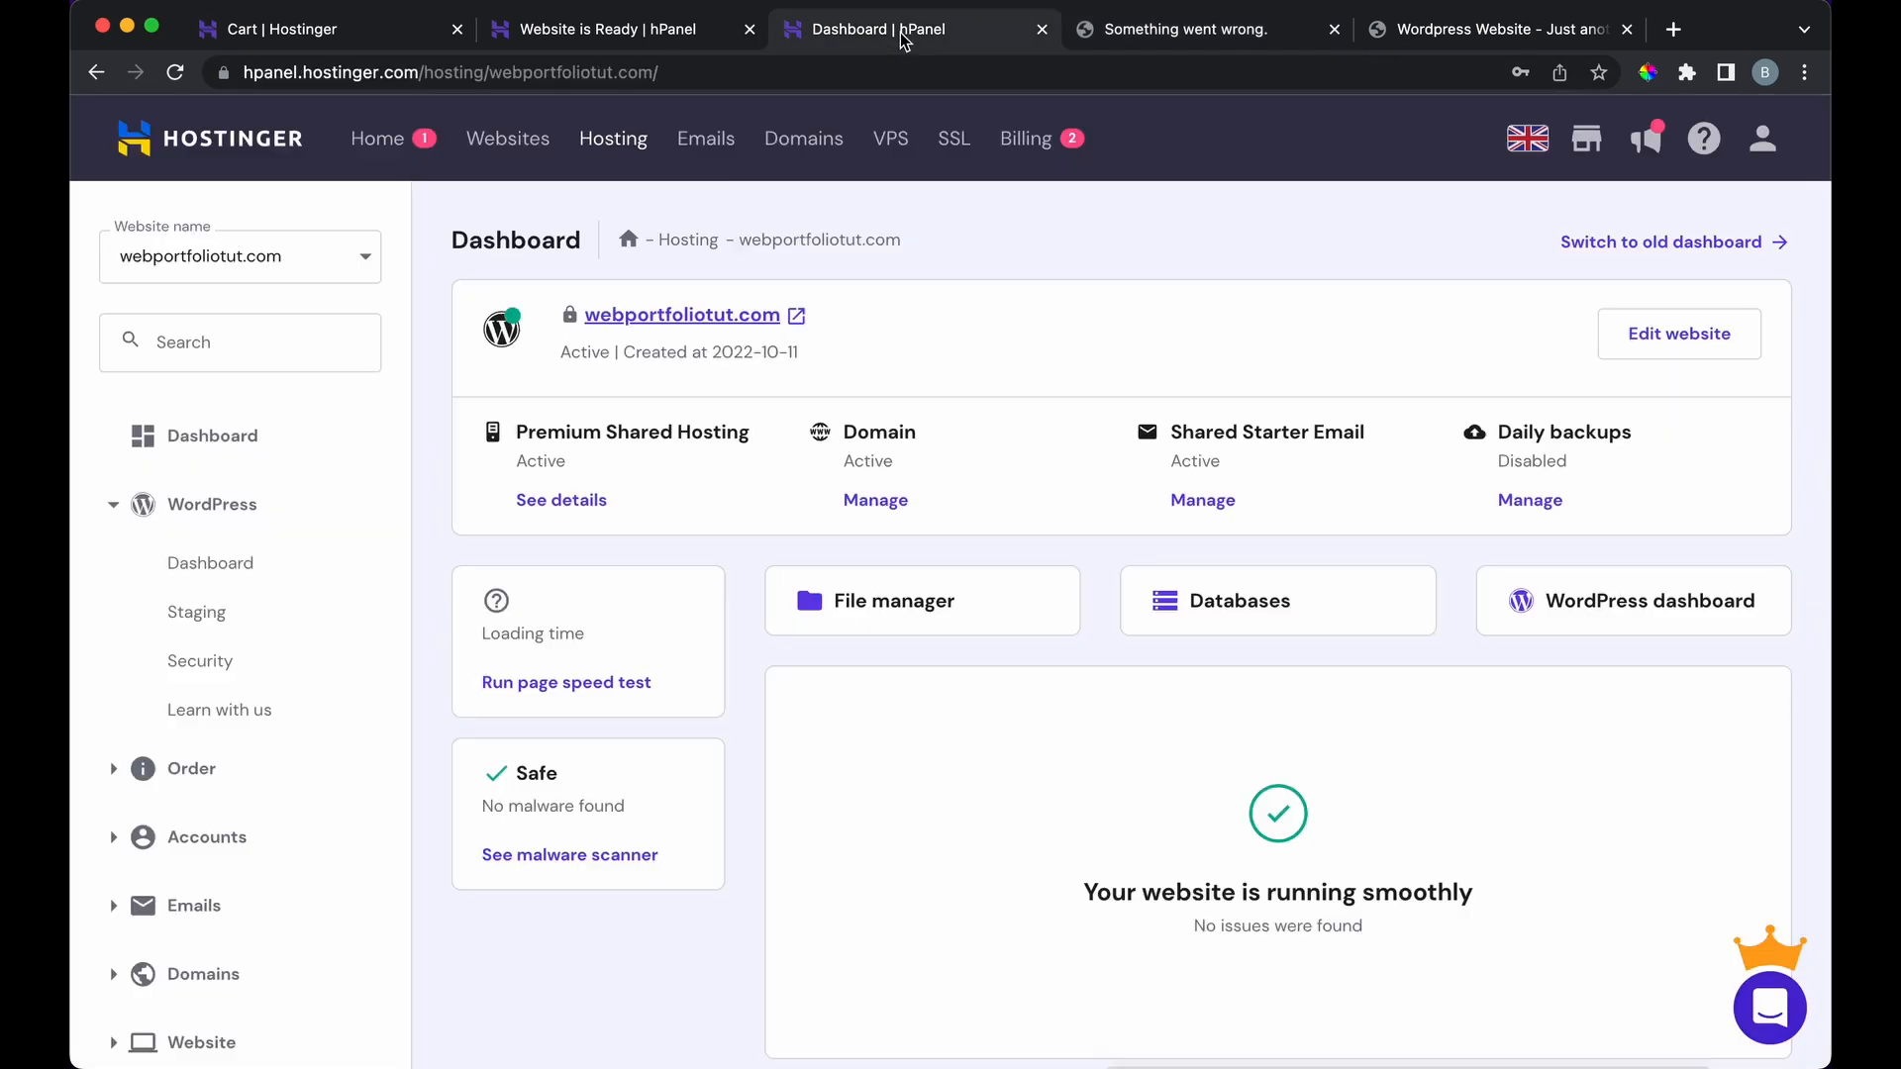
left_click(772, 320)
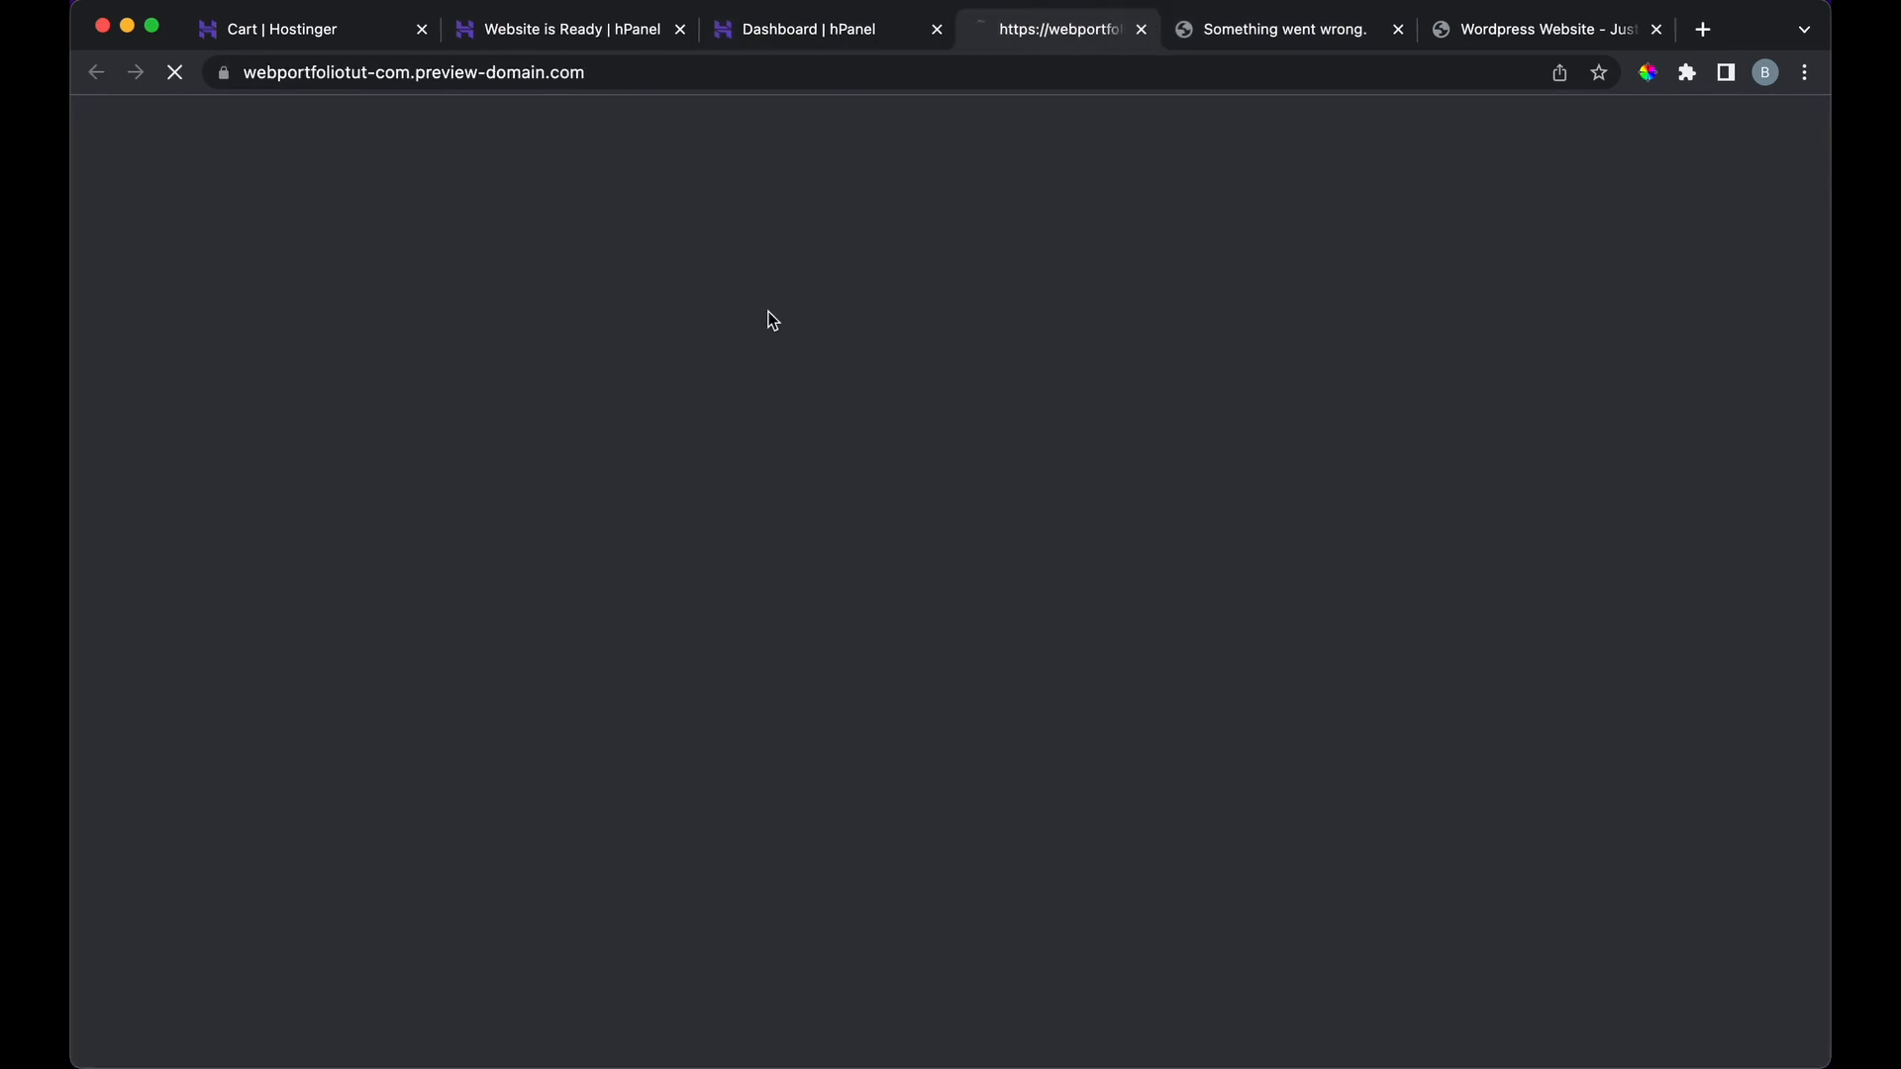
left_click(642, 65)
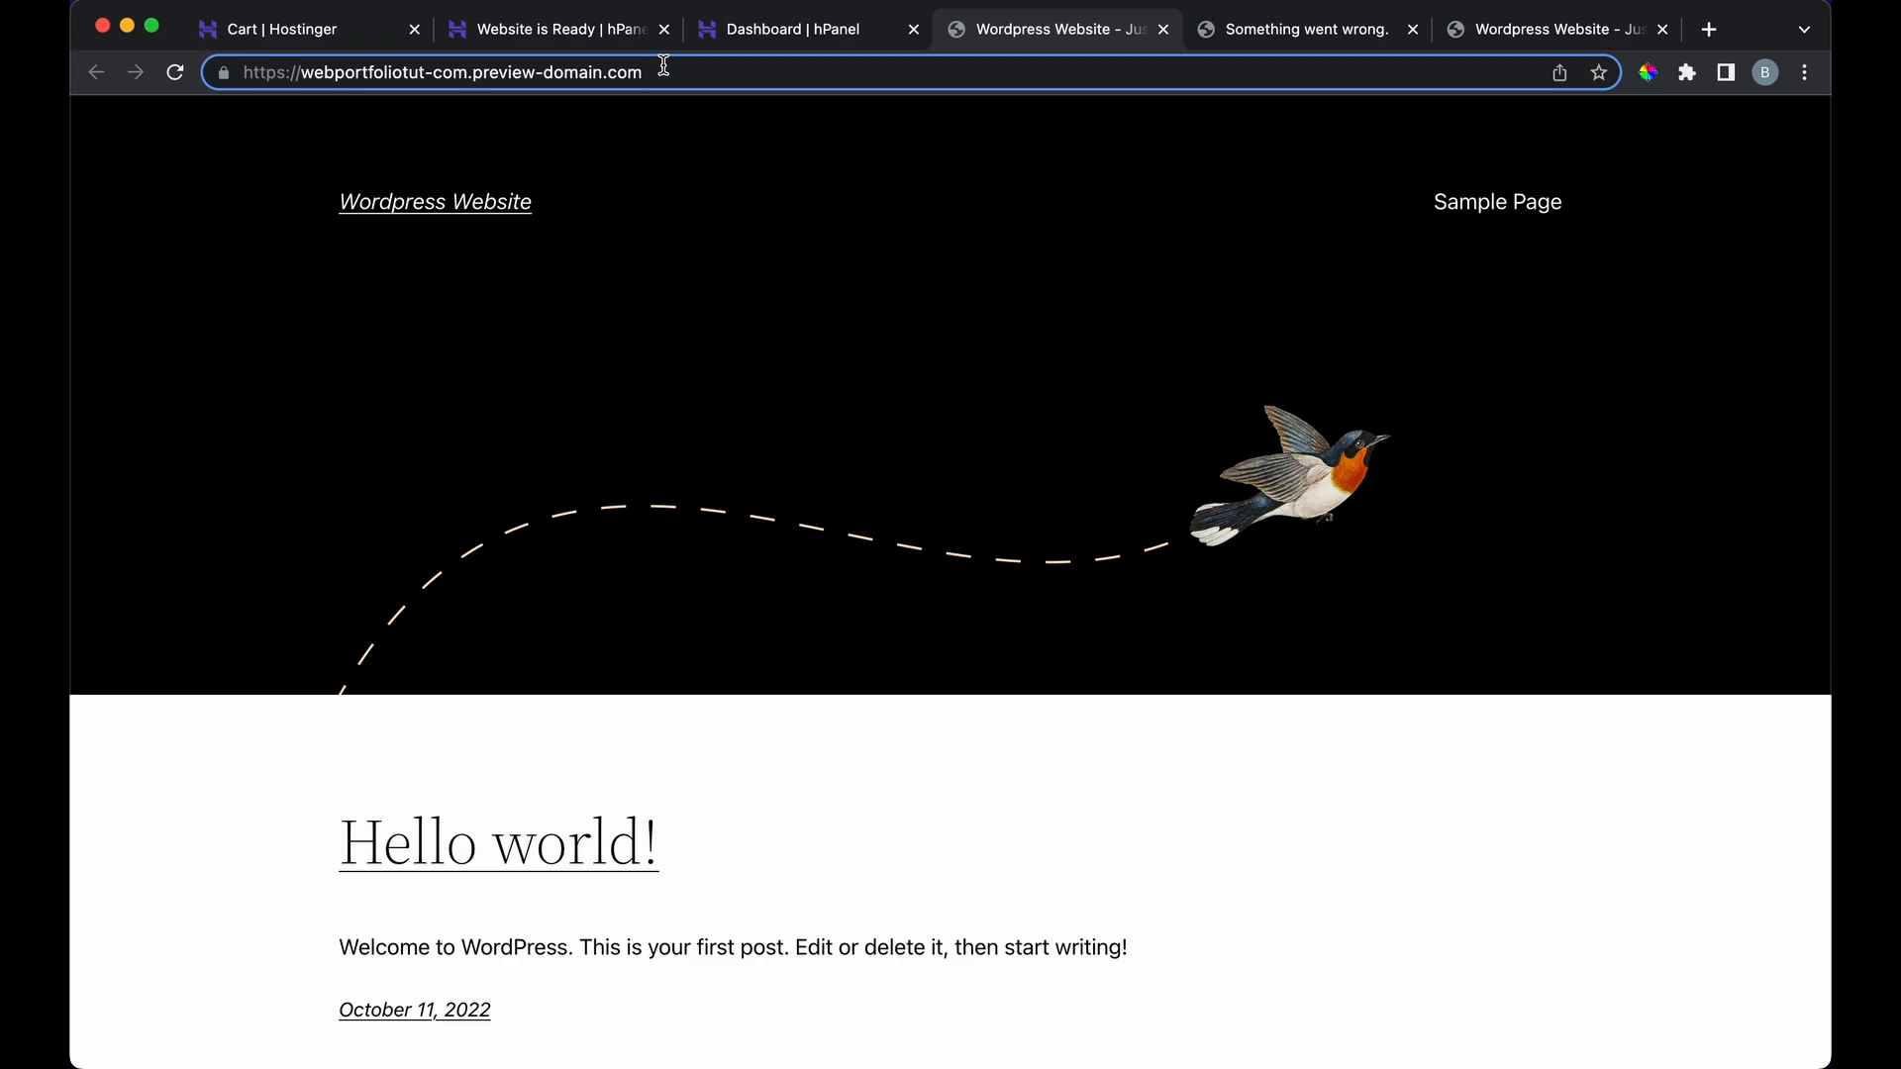
type("/wp-admin")
key("Return")
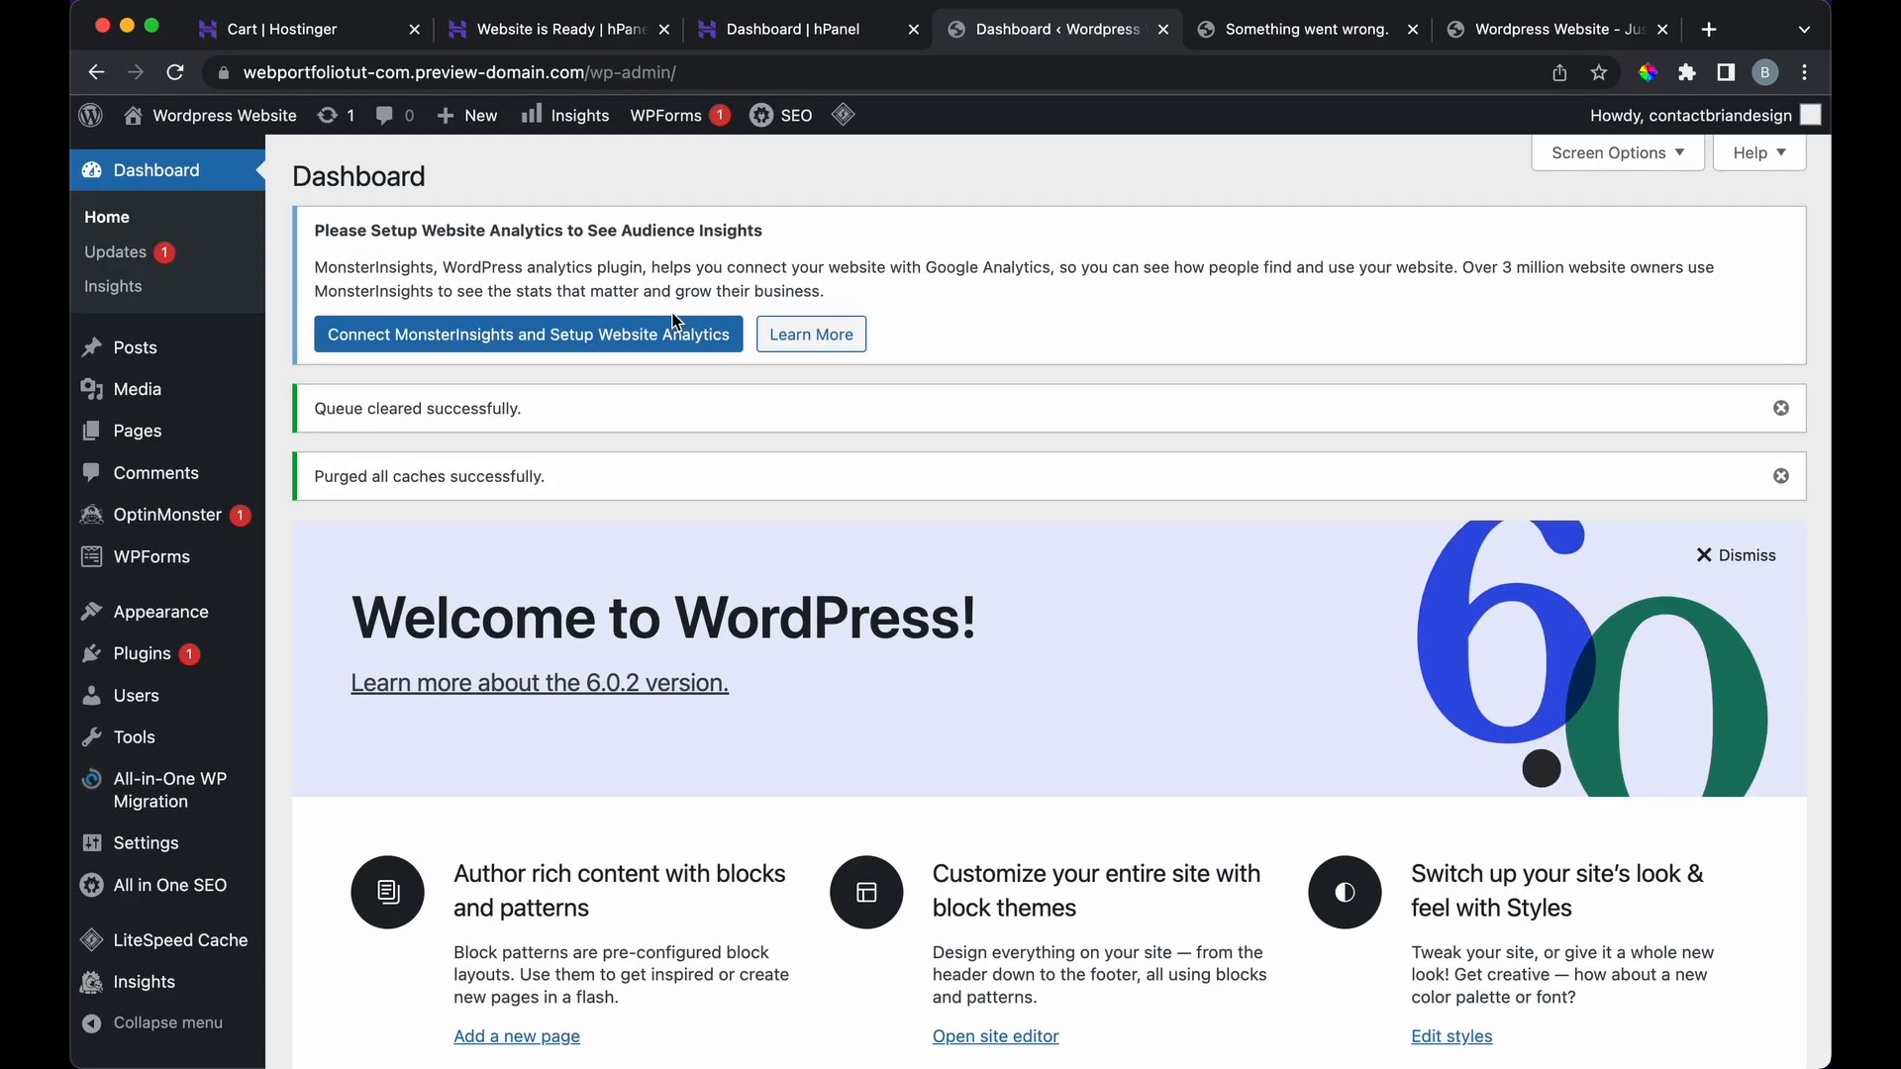
Step: Activate the Astra theme on the Appearance > Themes page
left_click(317, 616)
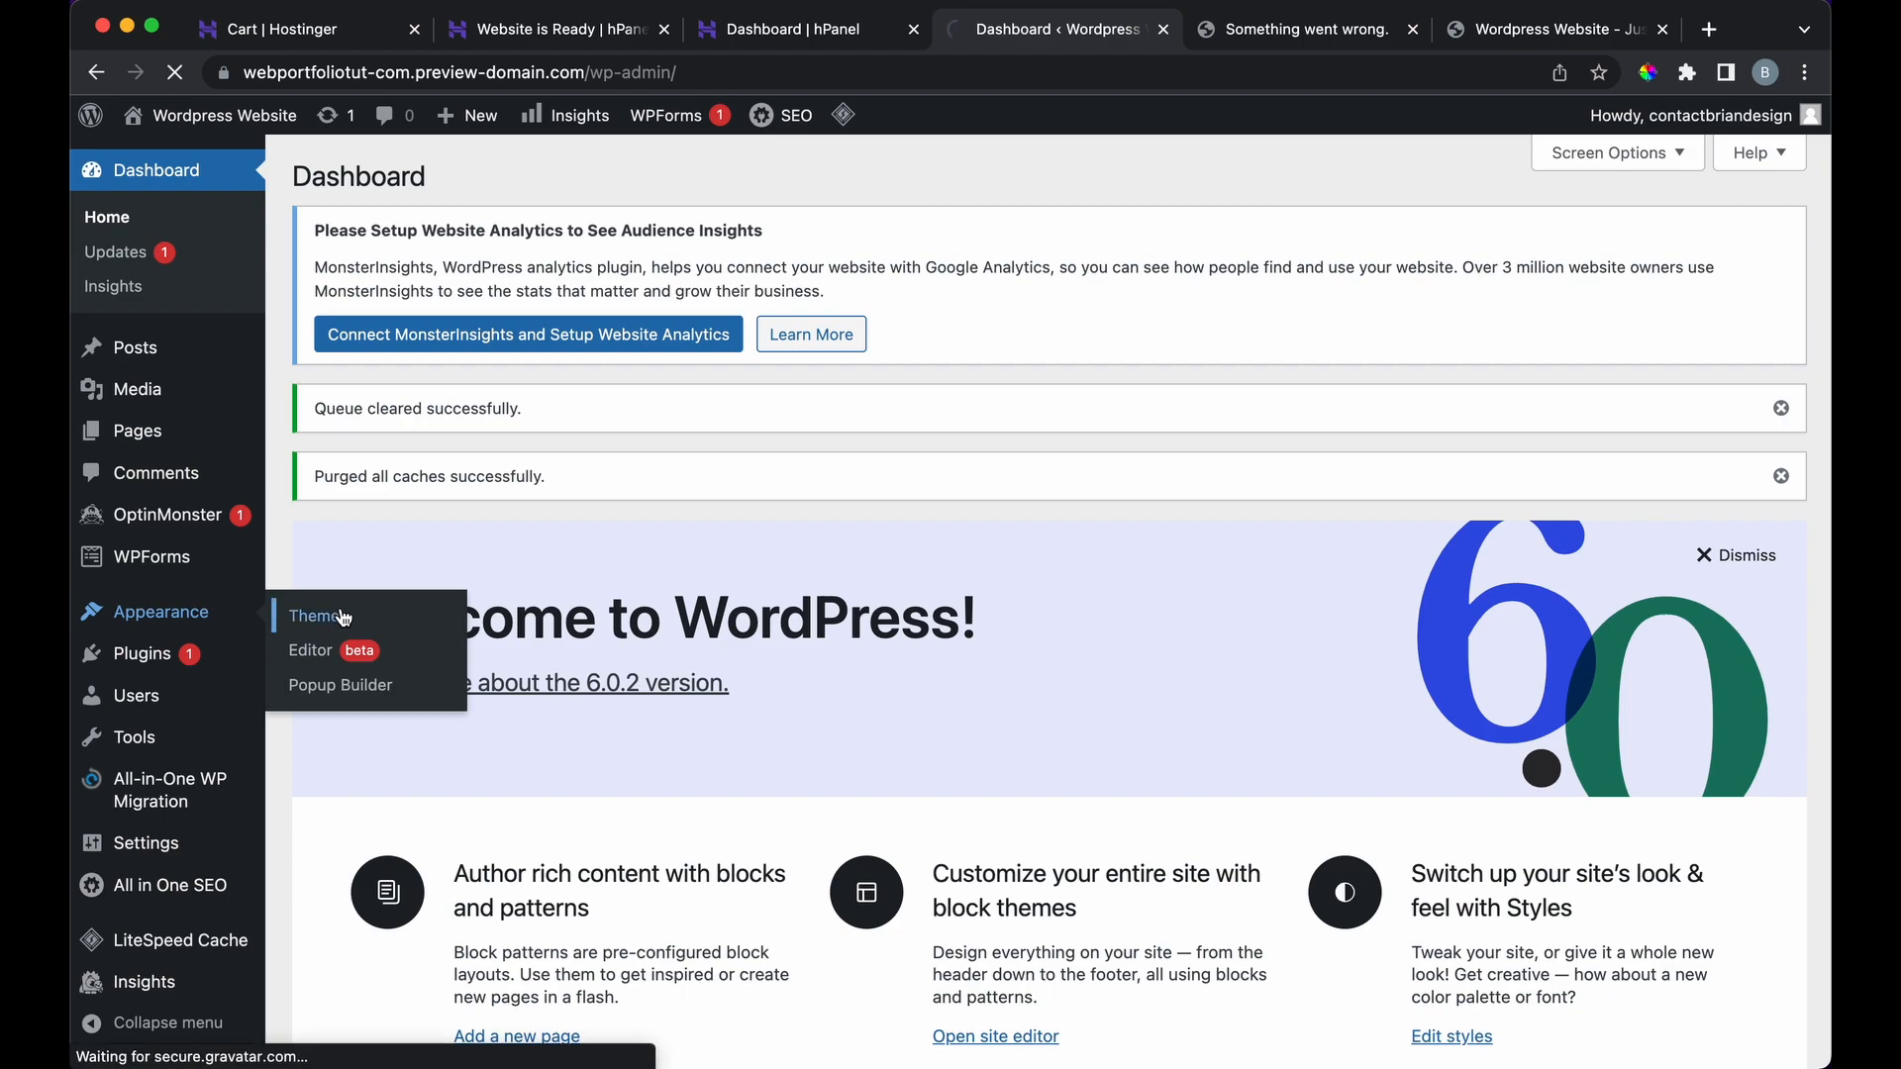
scroll(575, 677, "down", 5)
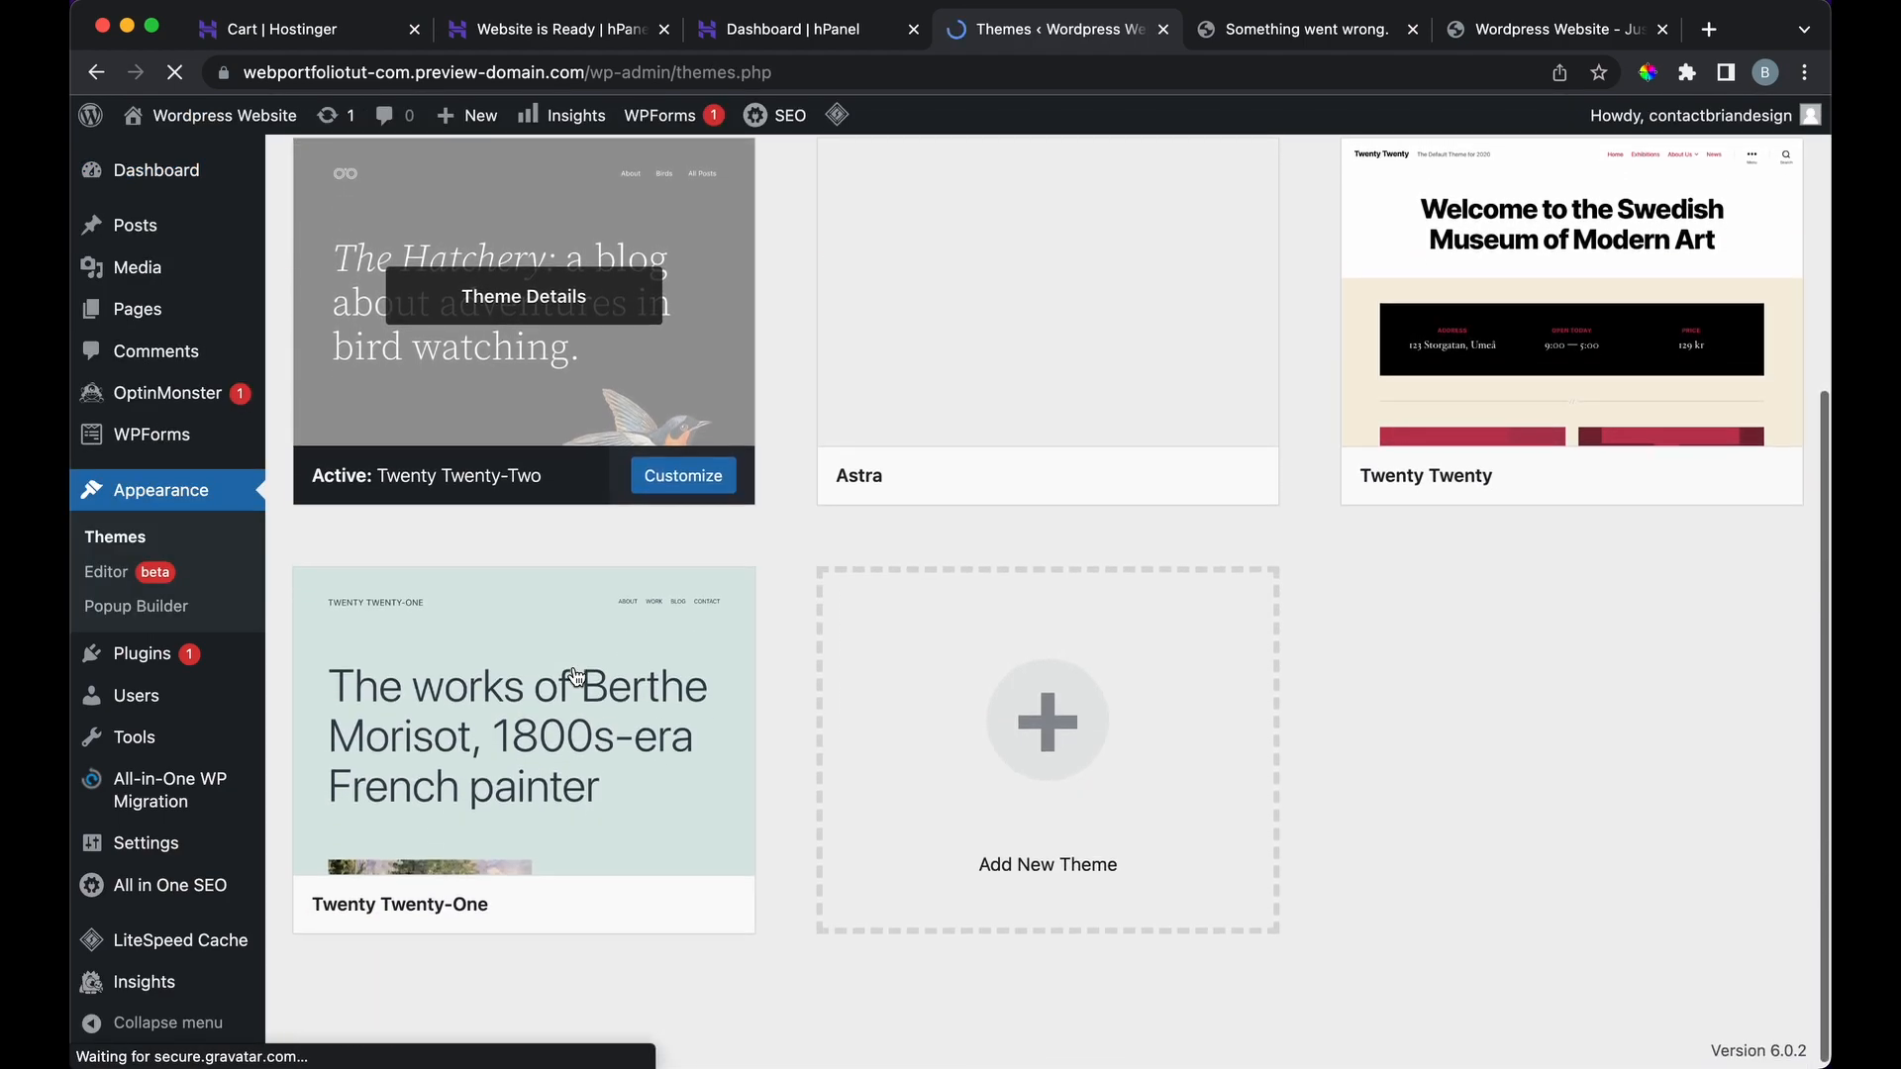
scroll(1002, 403, "up", 3)
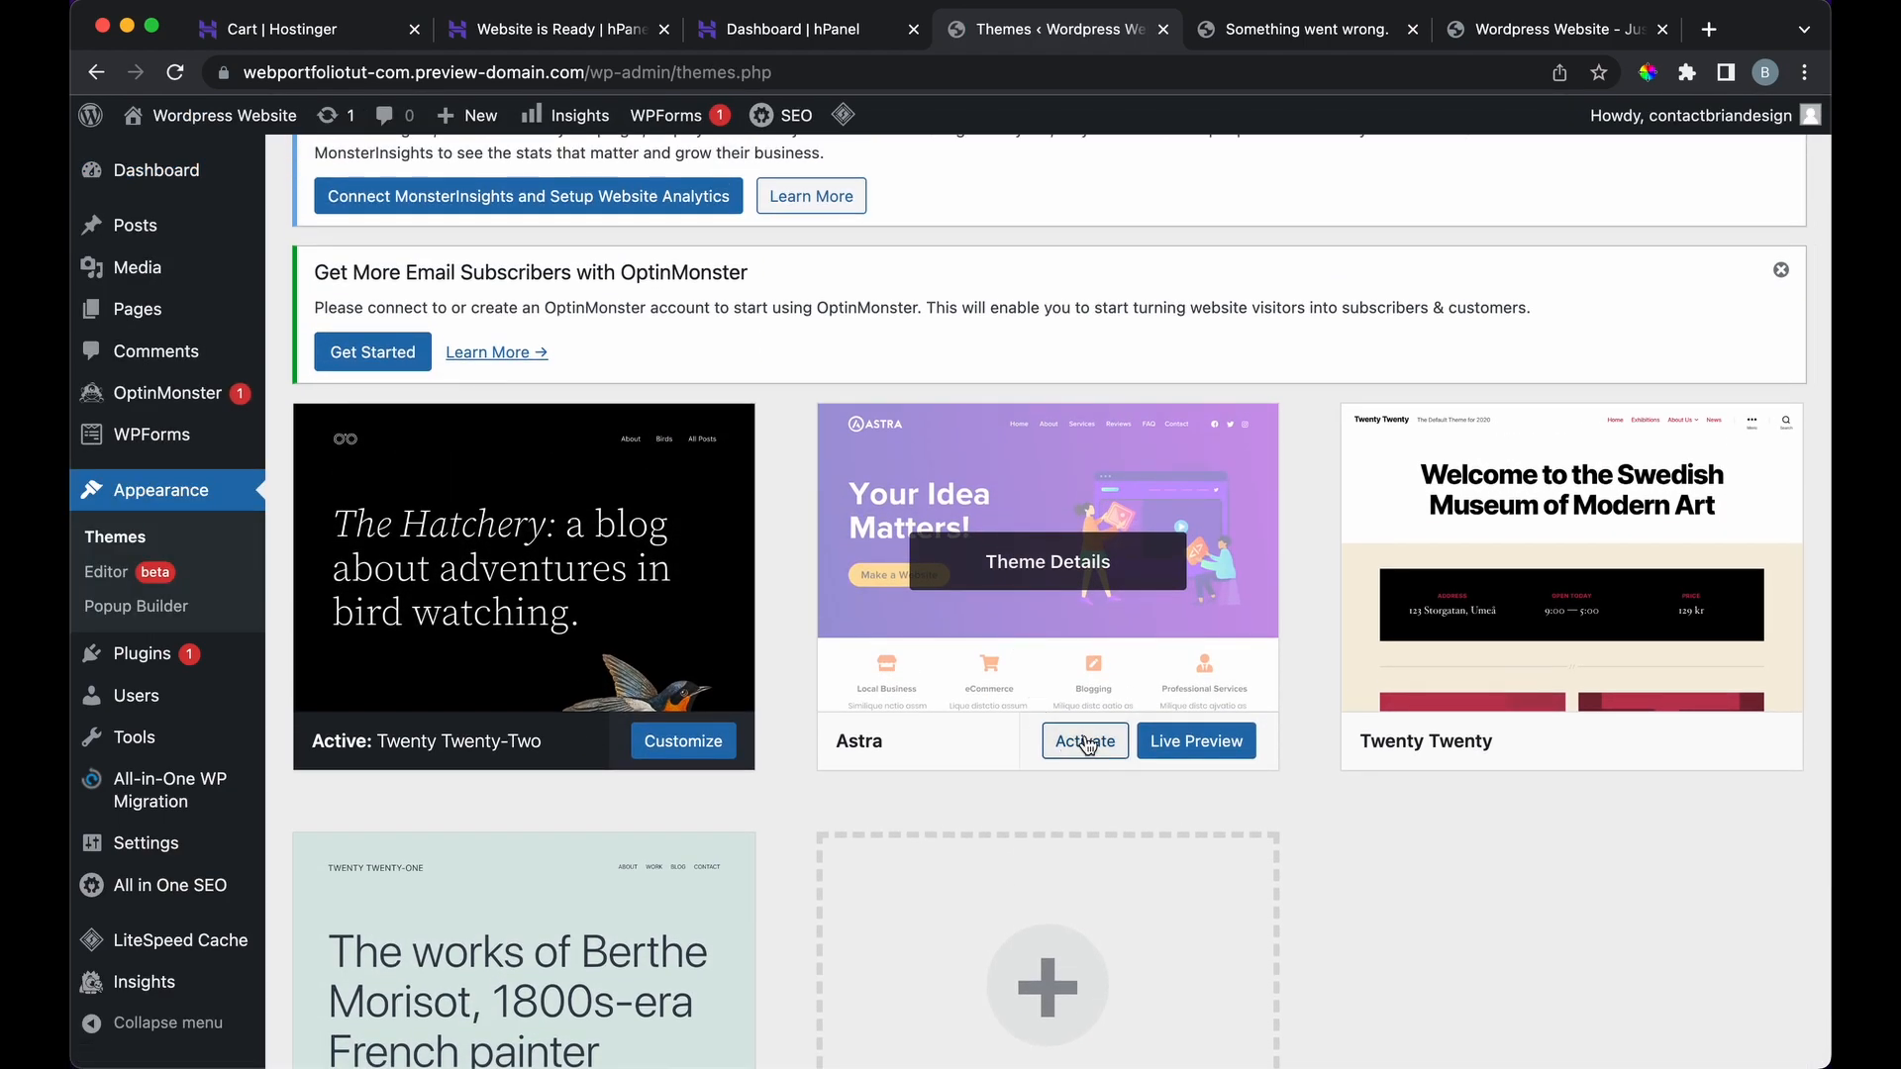
left_click(1087, 741)
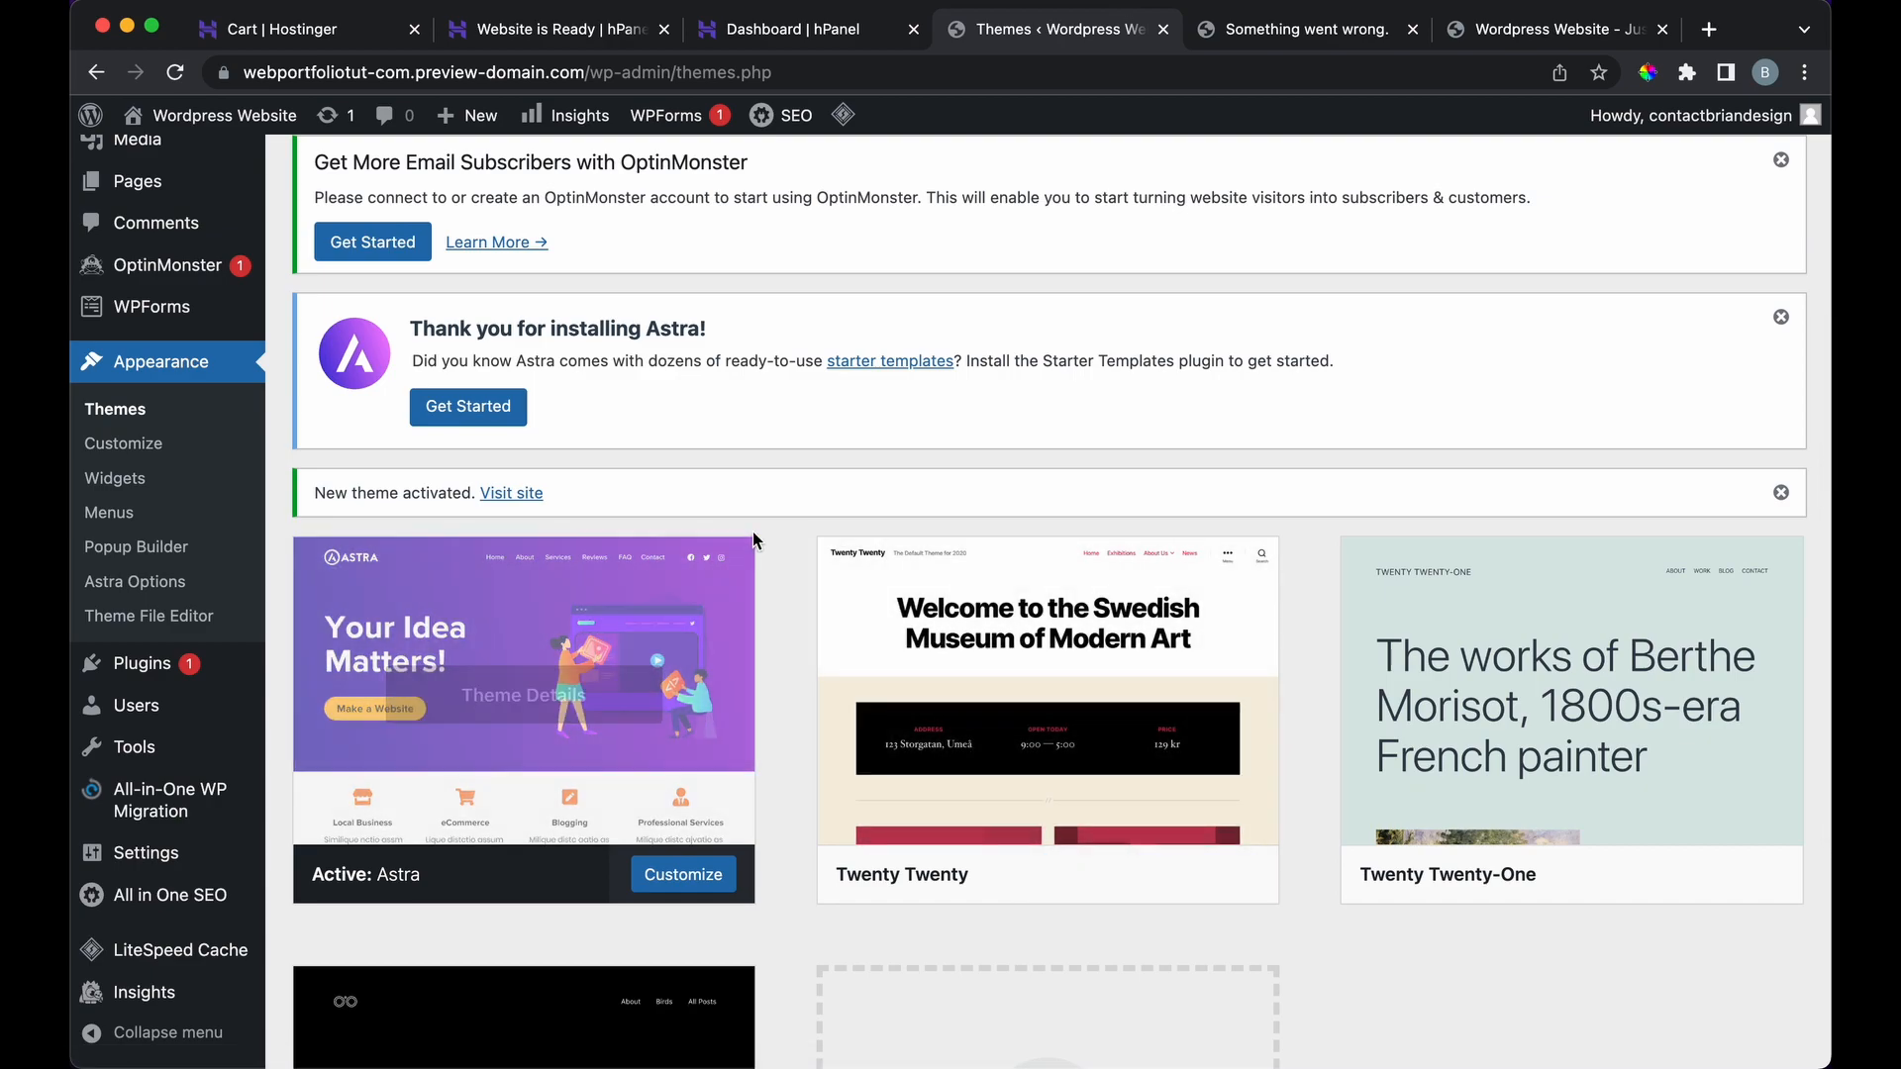
Step: Close the expired-link error tab and the extra site tab
left_click(1413, 30)
left_click(1413, 30)
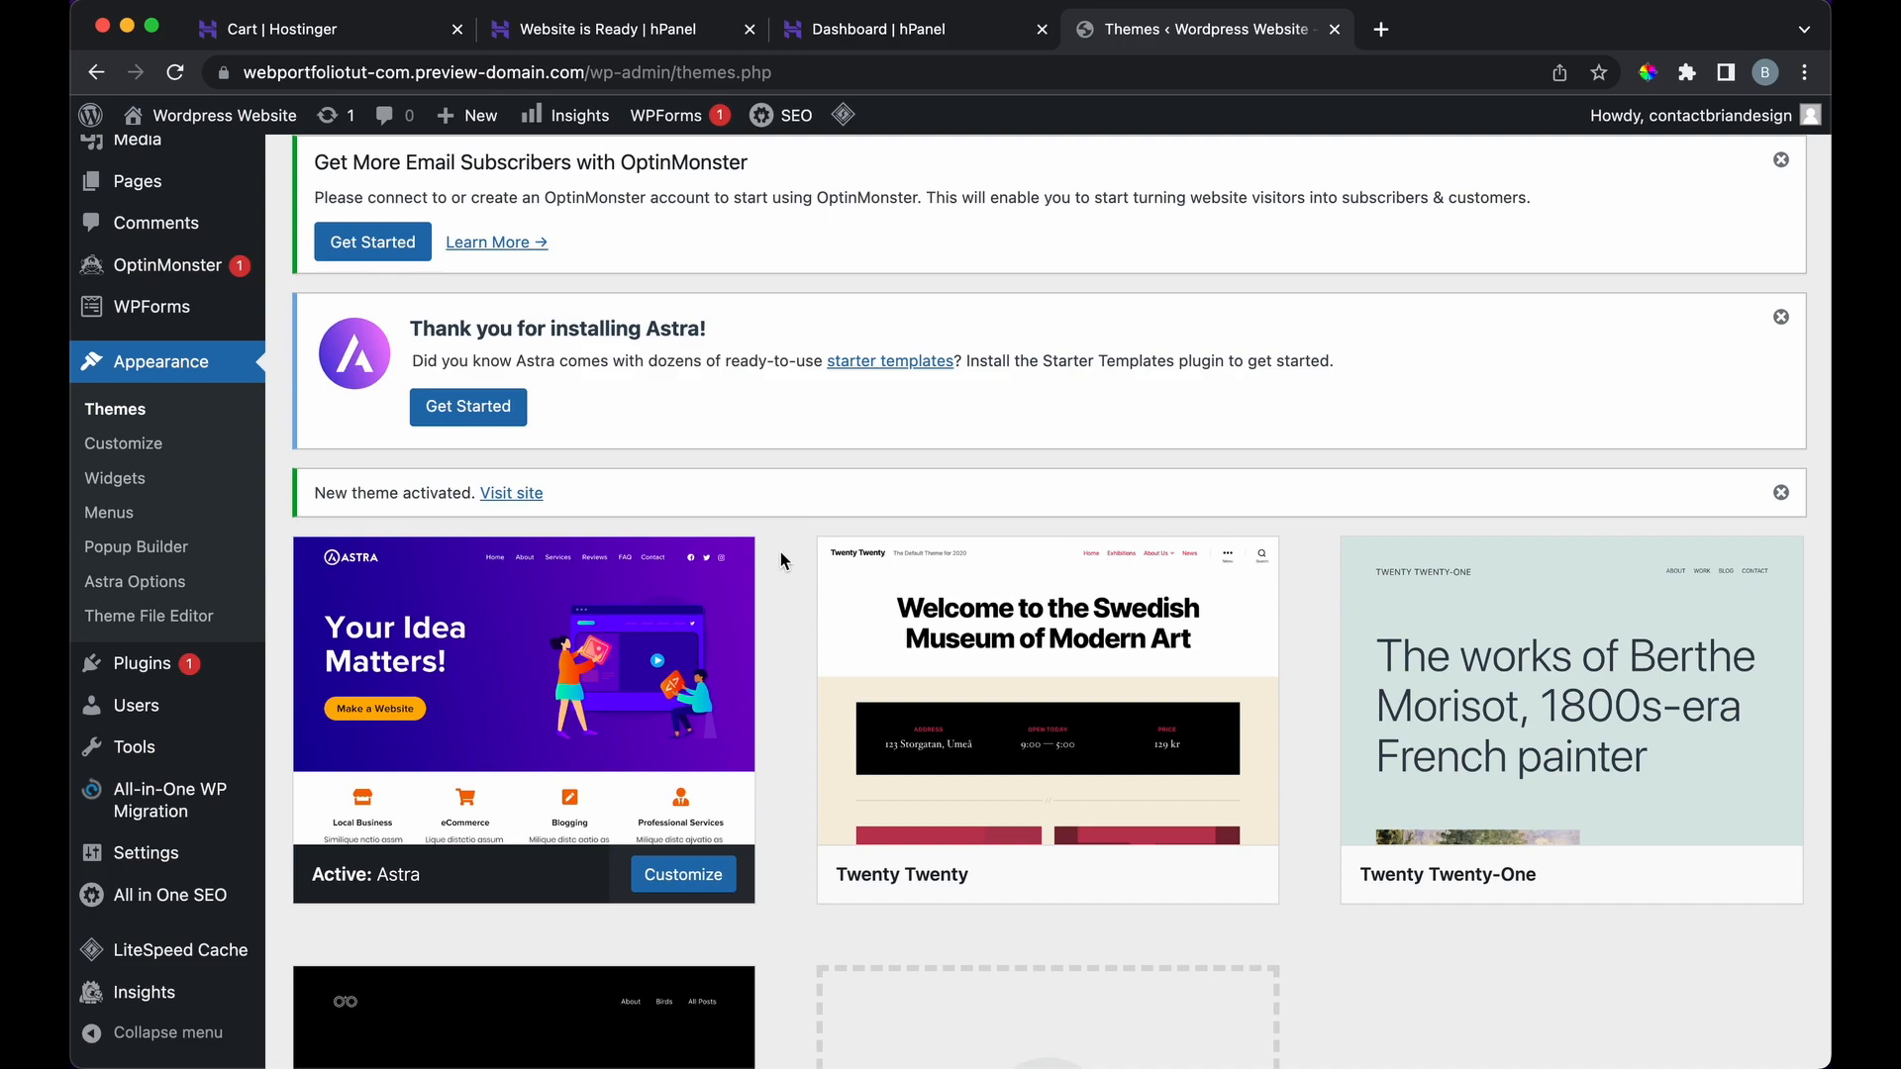
scroll(781, 560, "down", 2)
scroll(781, 561, "up", 4)
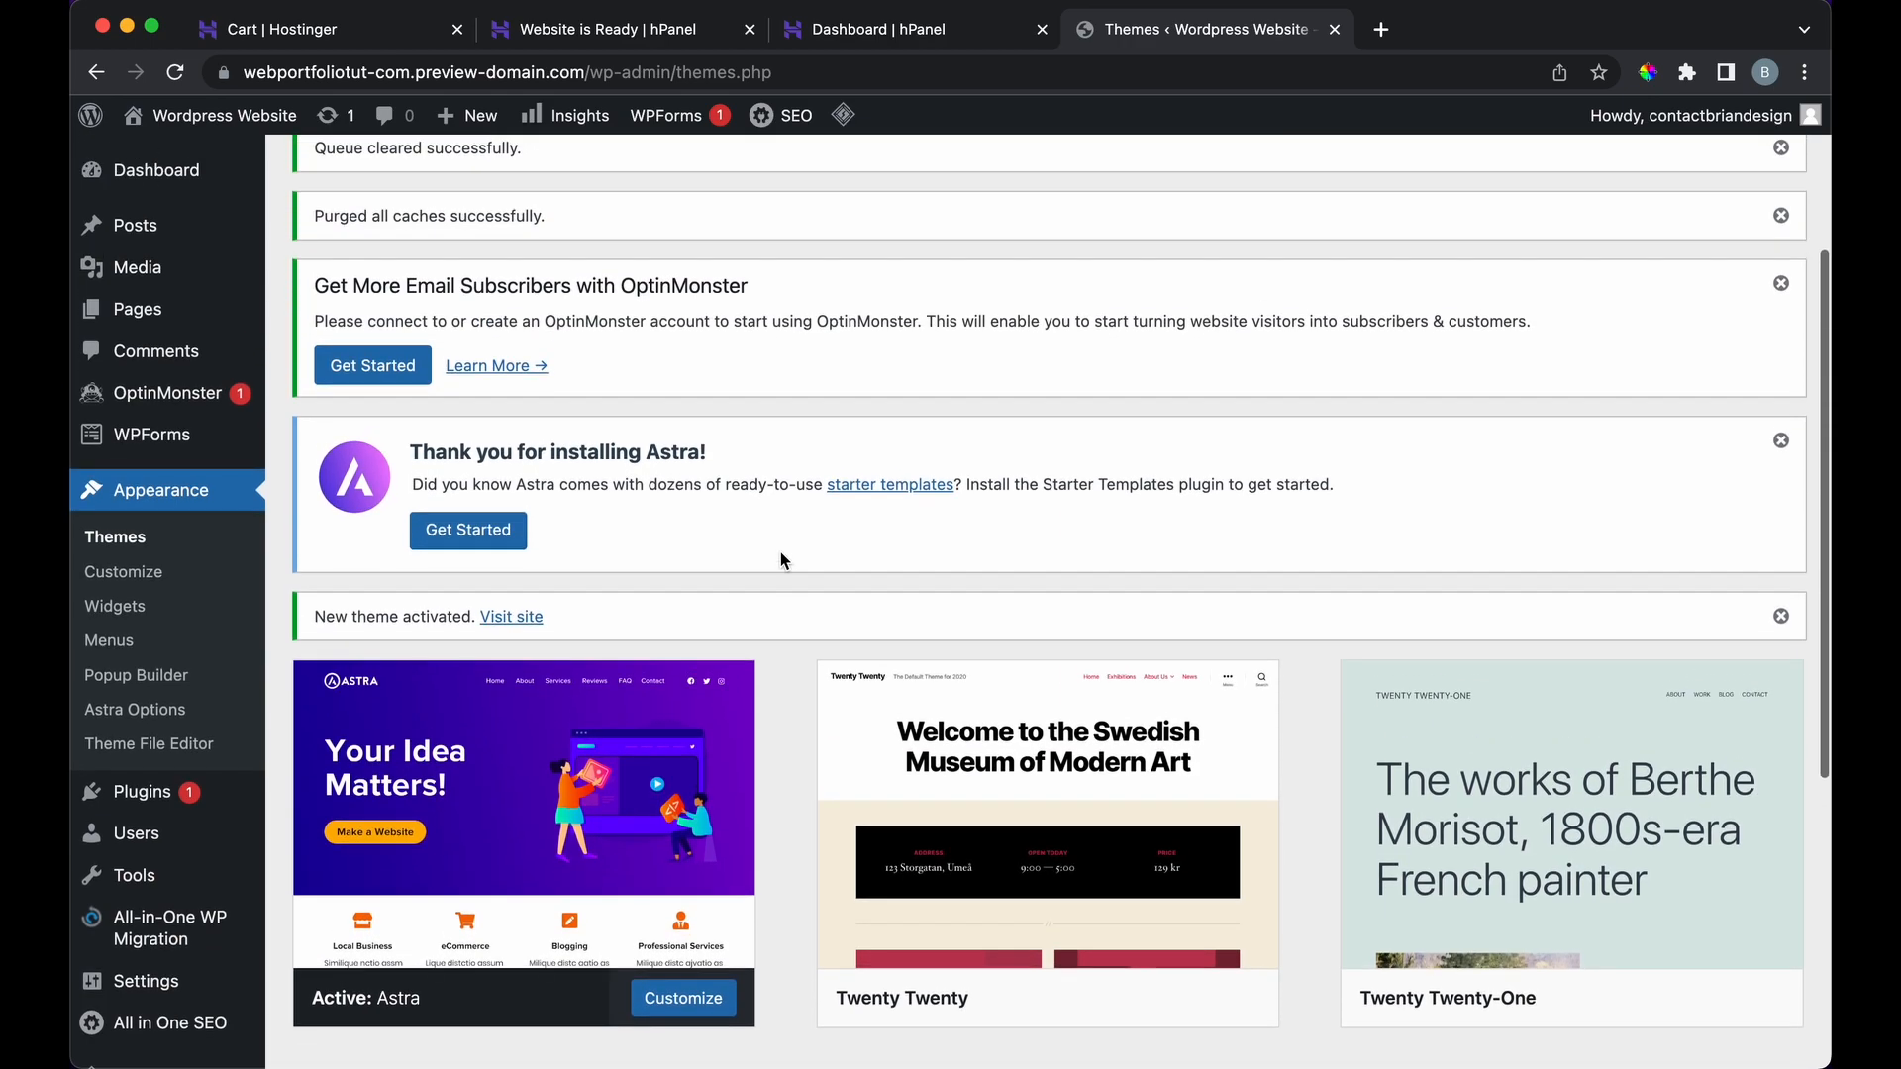
scroll(691, 507, "up", 2)
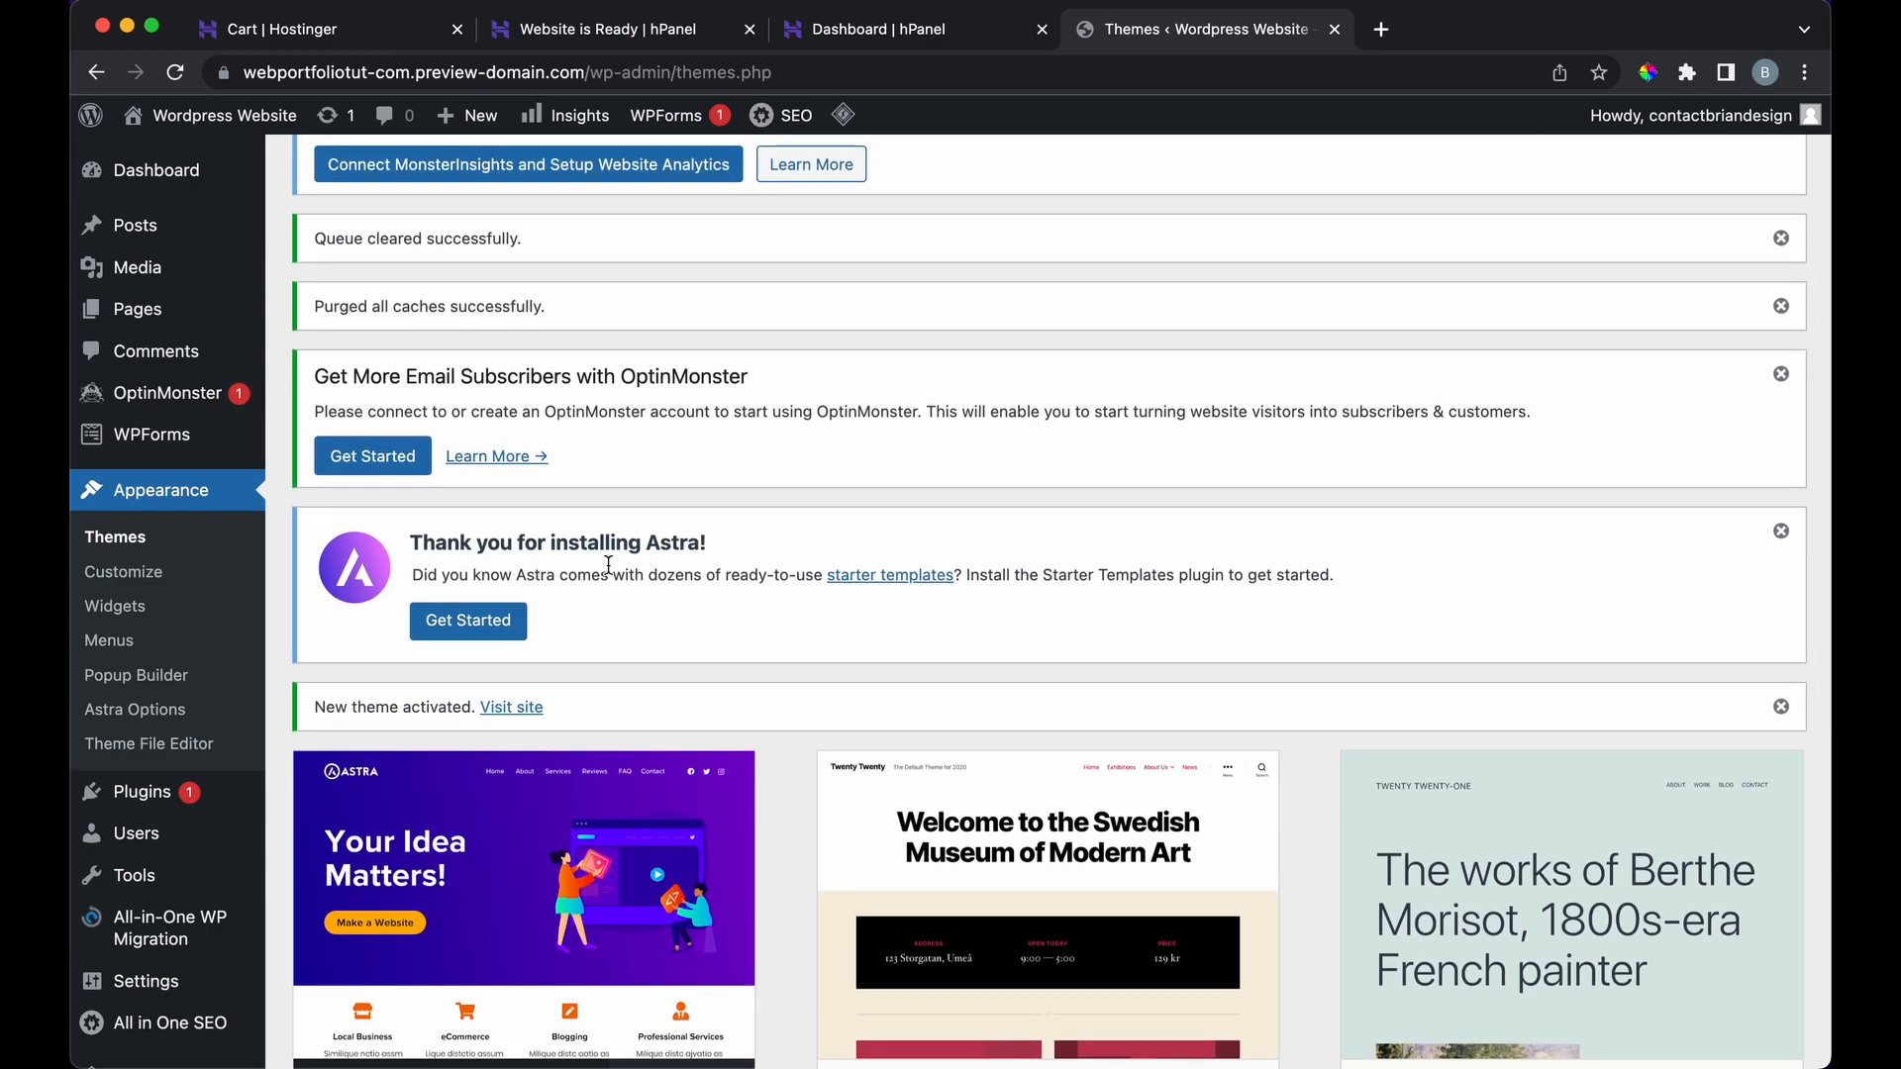
scroll(608, 565, "up", 4)
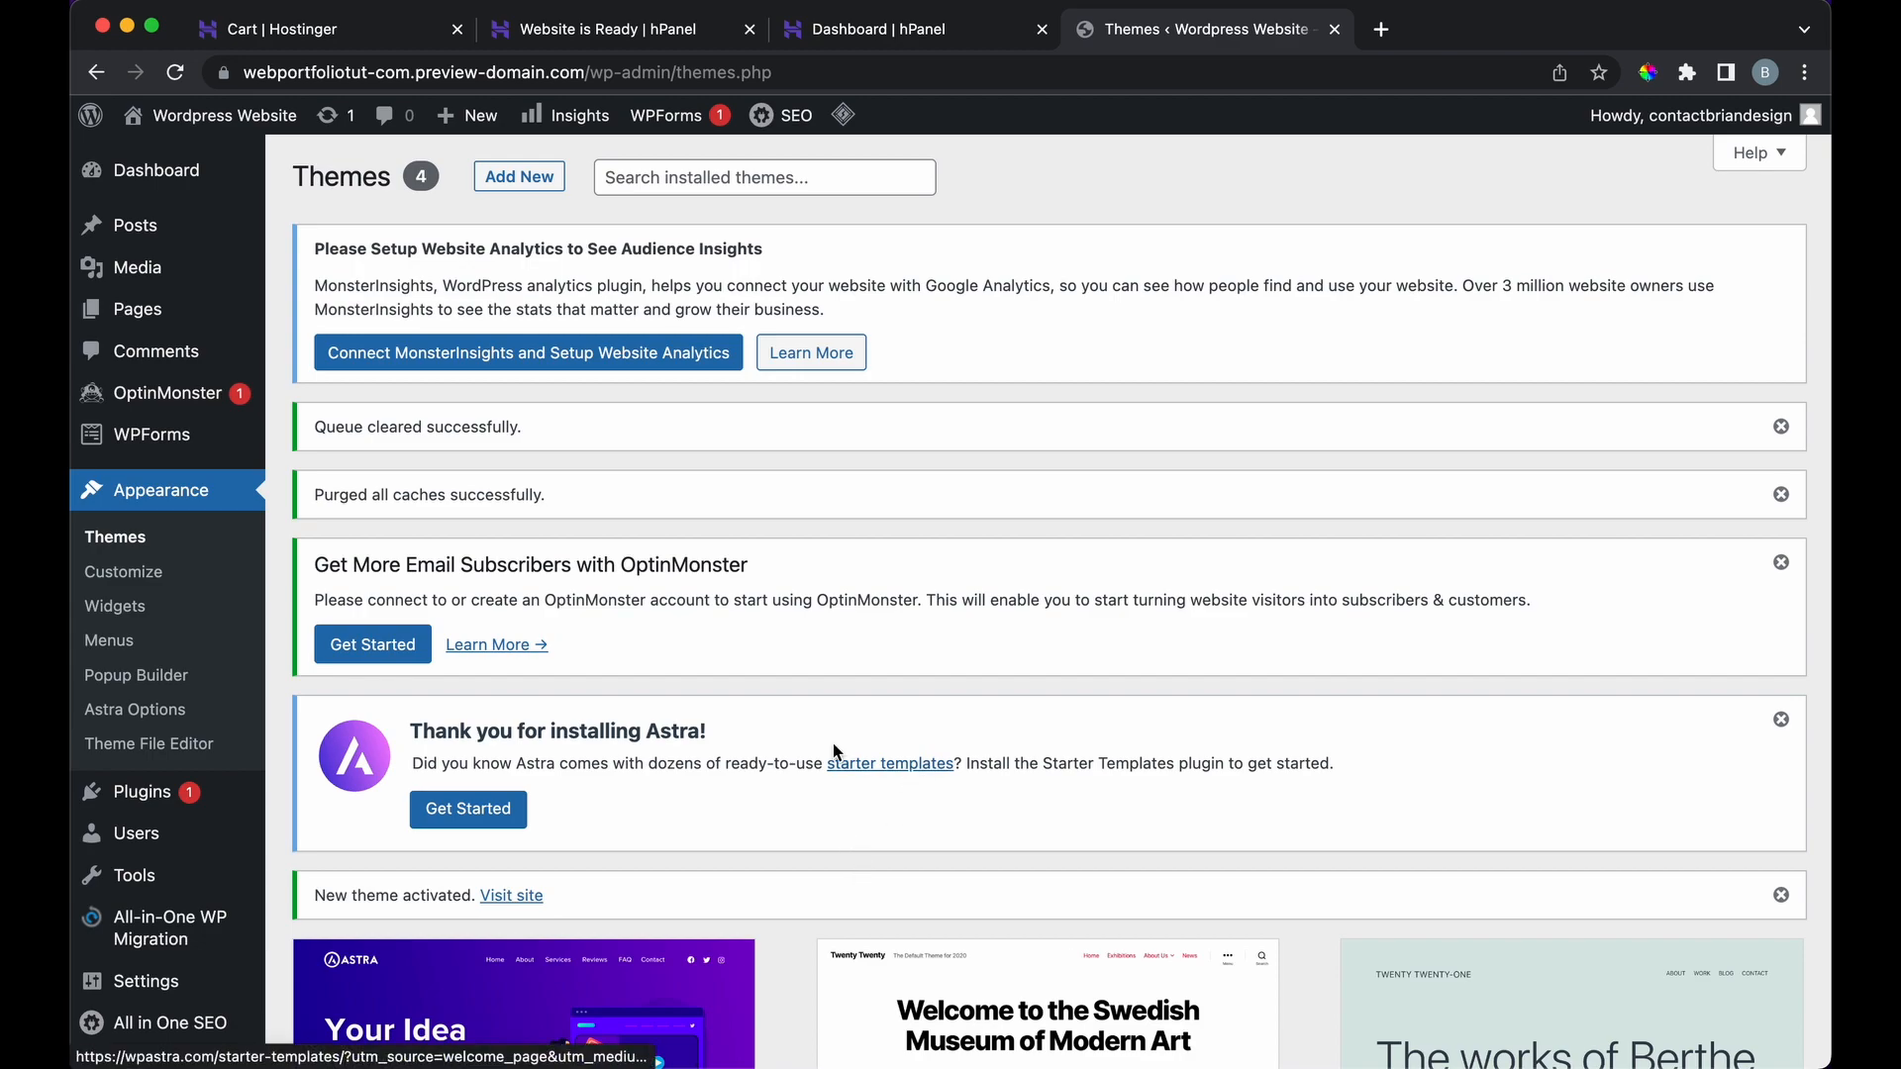
scroll(869, 764, "down", 5)
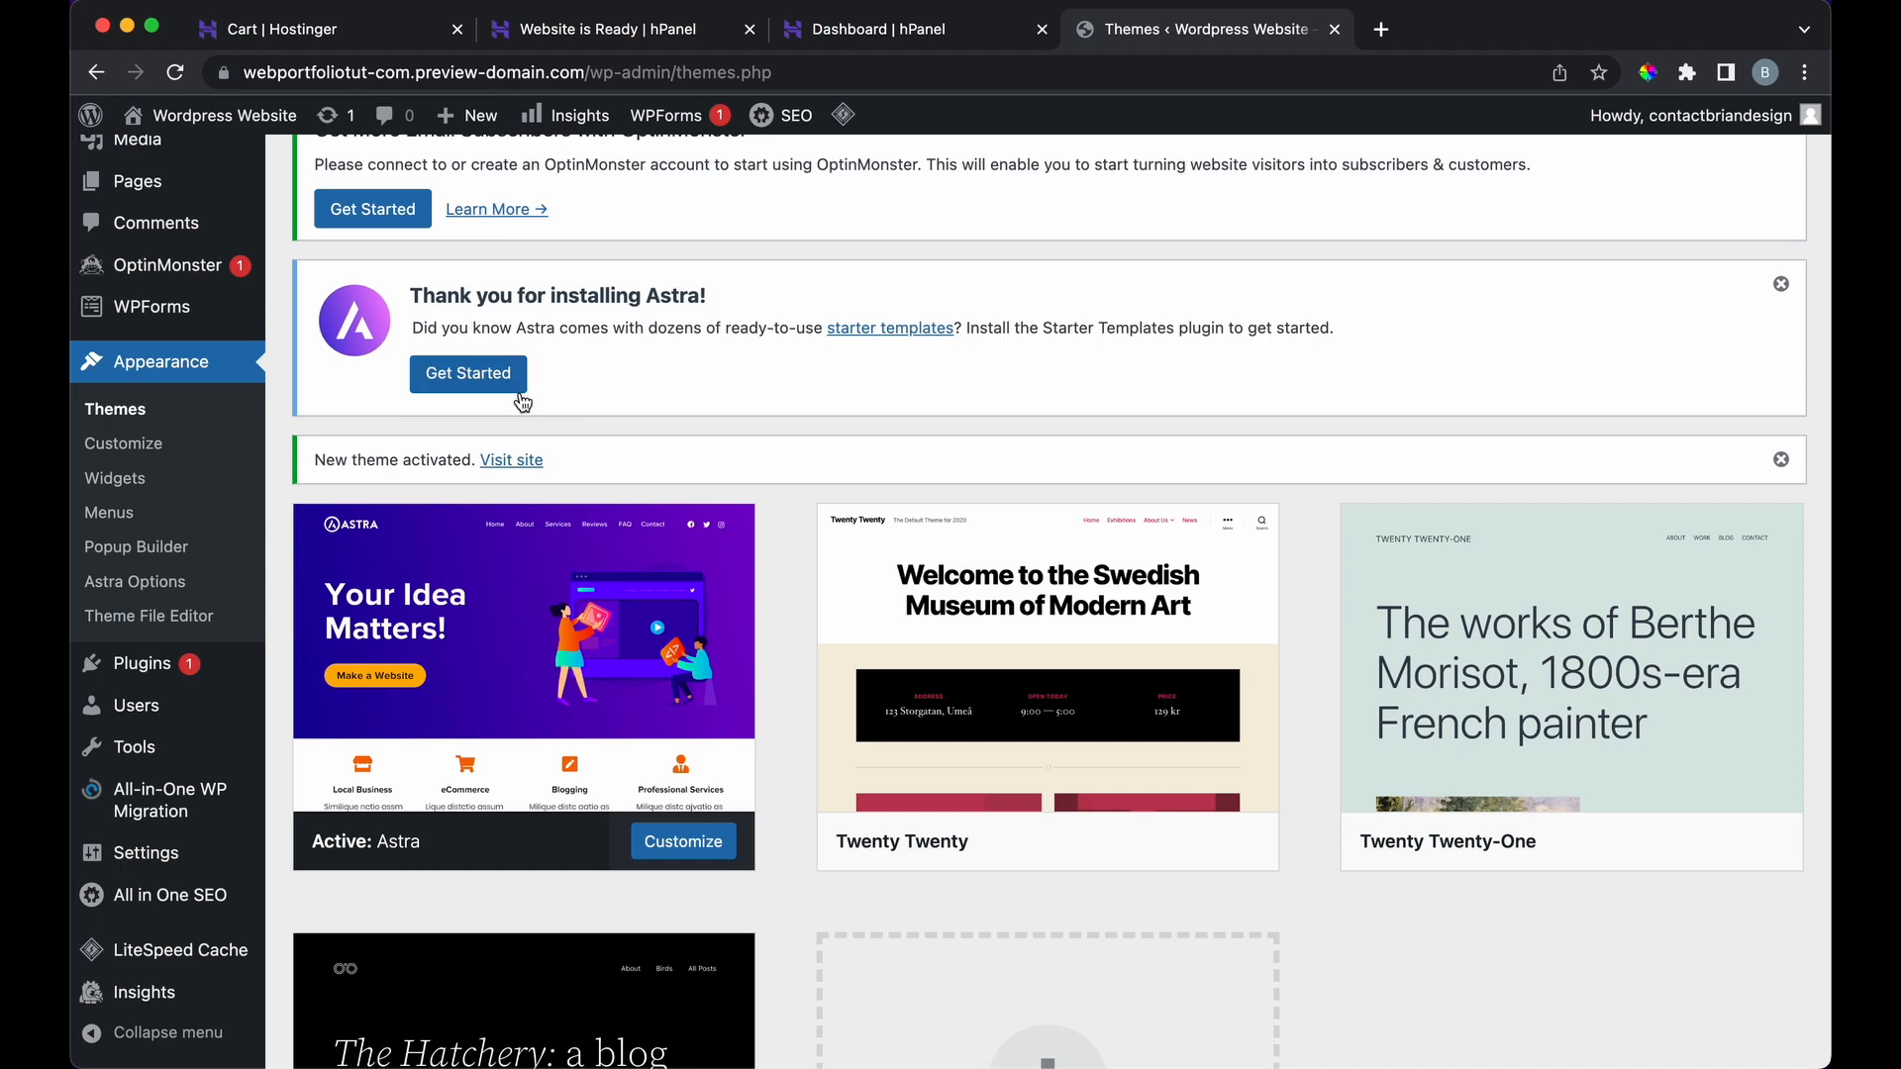
Step: Visit the live site with Astra applied, then go back to the Themes page
left_click(509, 462)
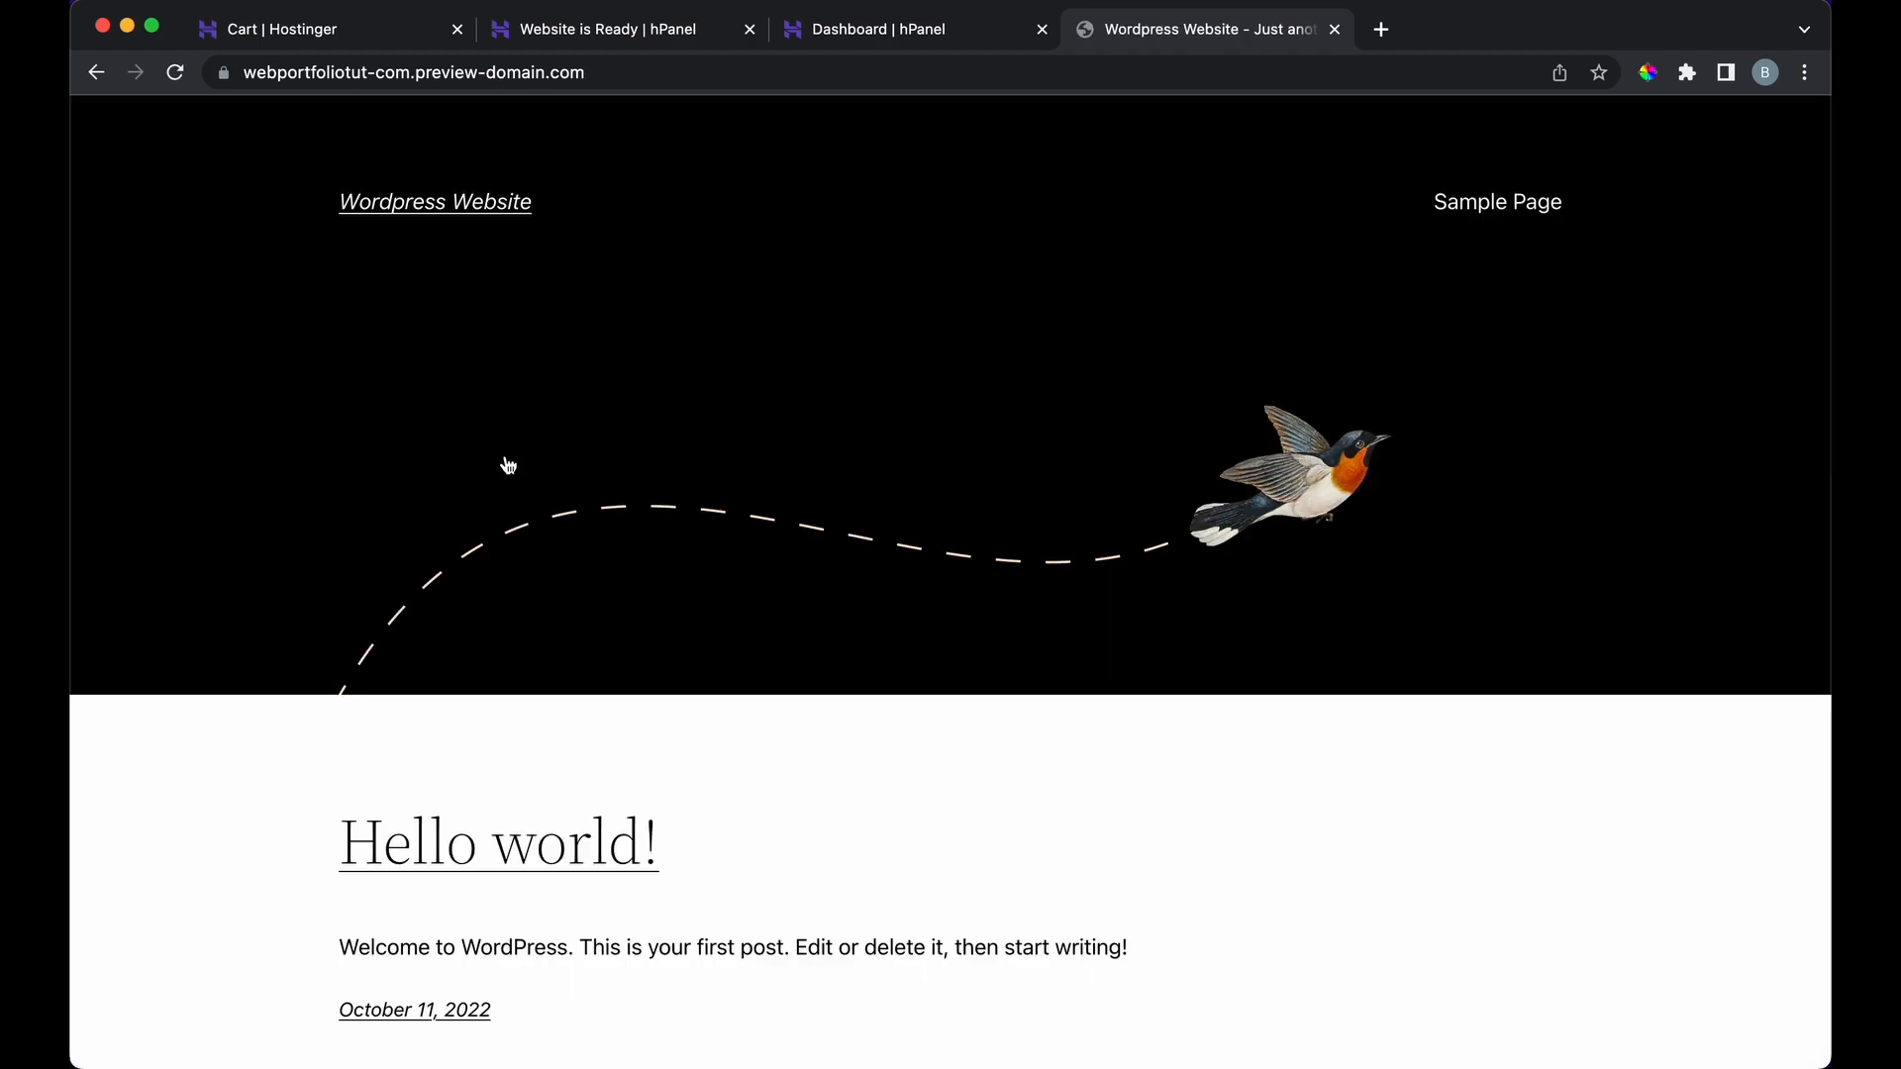
scroll(507, 465, "down", 3)
scroll(507, 445, "up", 3)
left_click(941, 31)
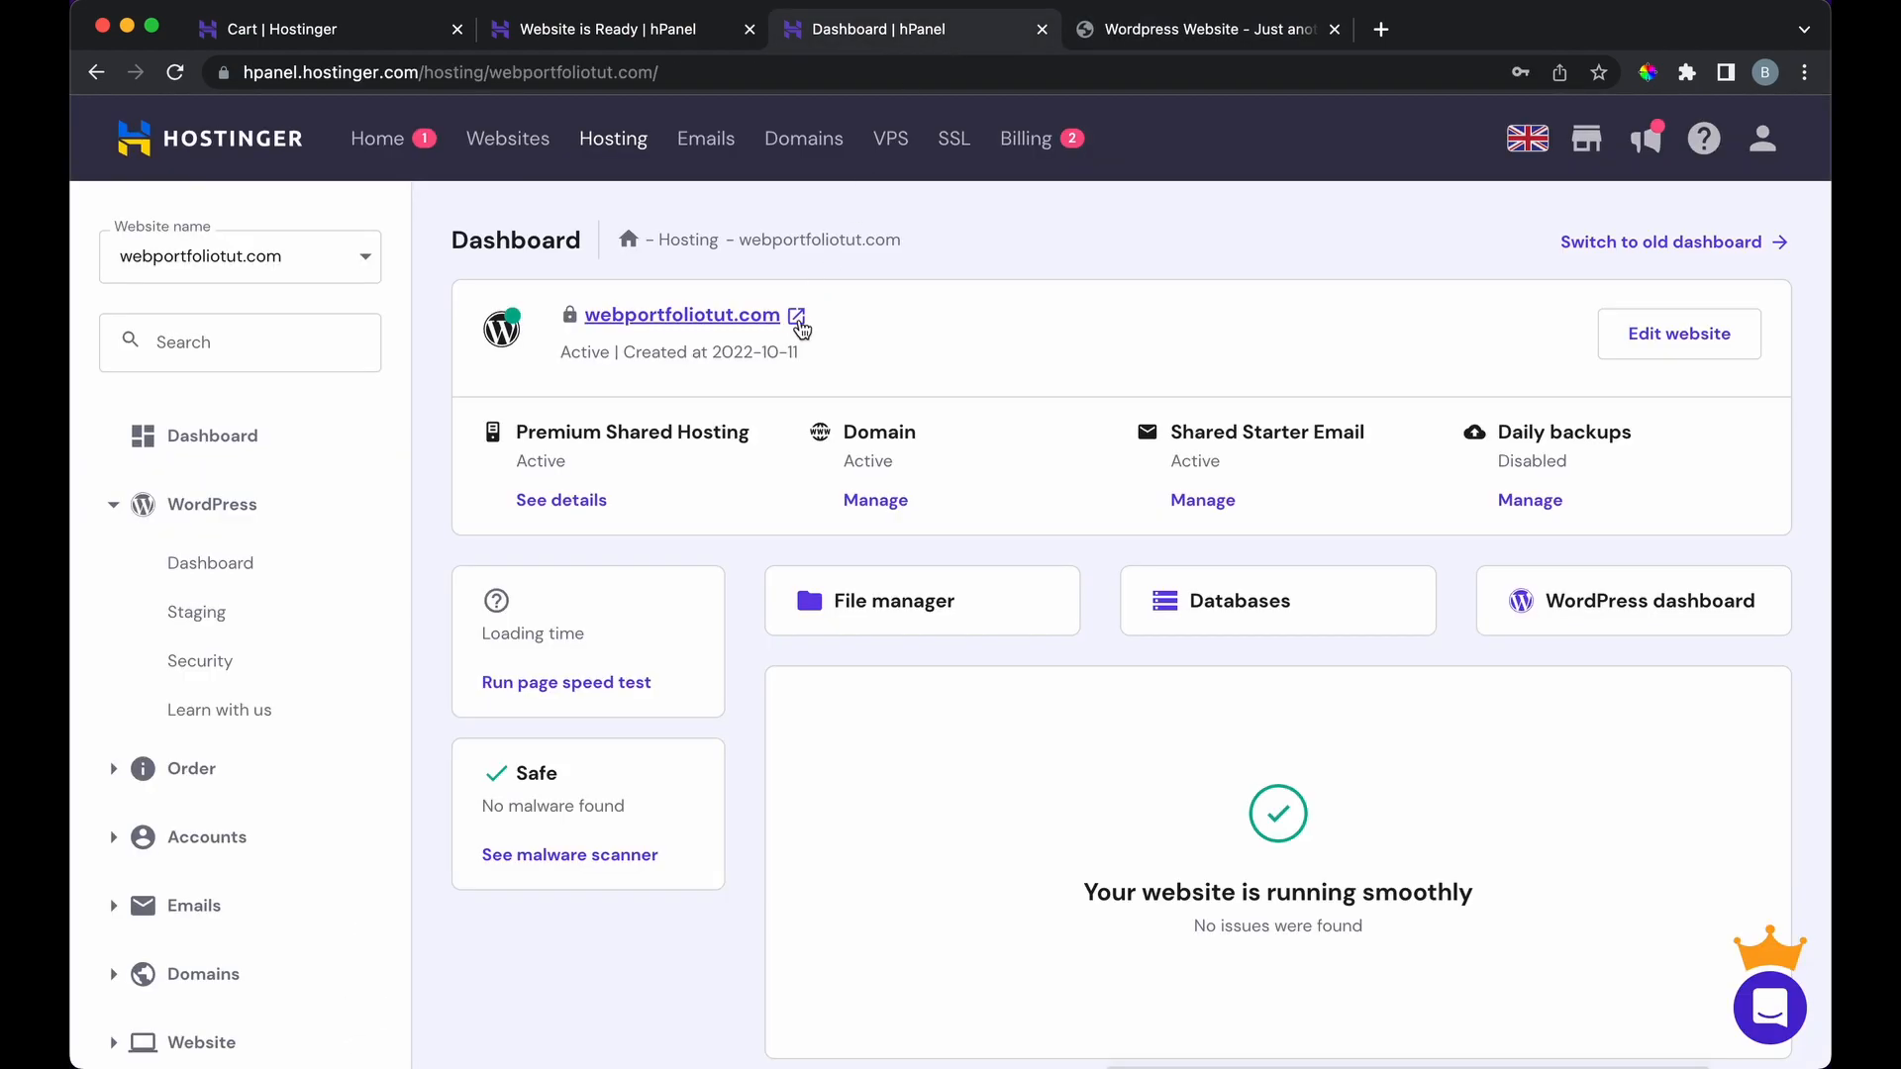
left_click(1099, 28)
left_click(95, 72)
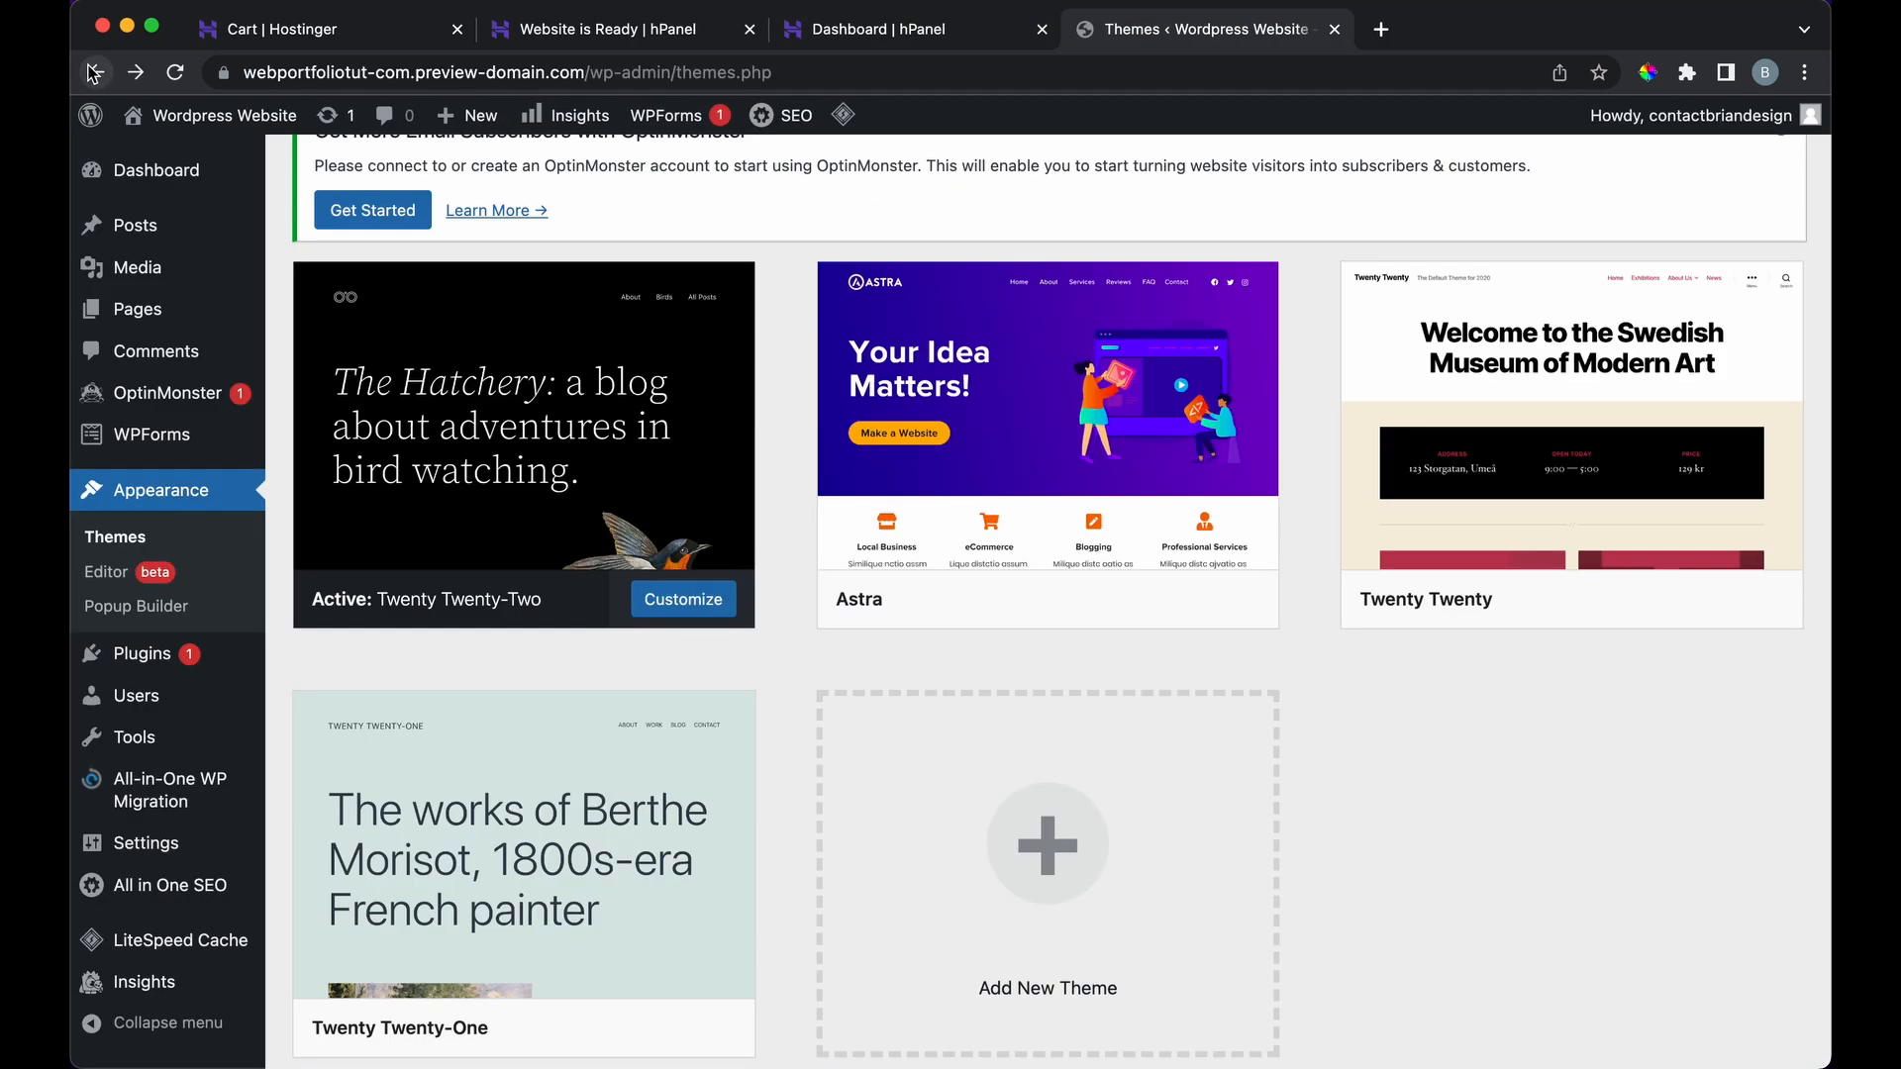
Step: View Astra's theme details and close them again
scroll(988, 425, "up", 2)
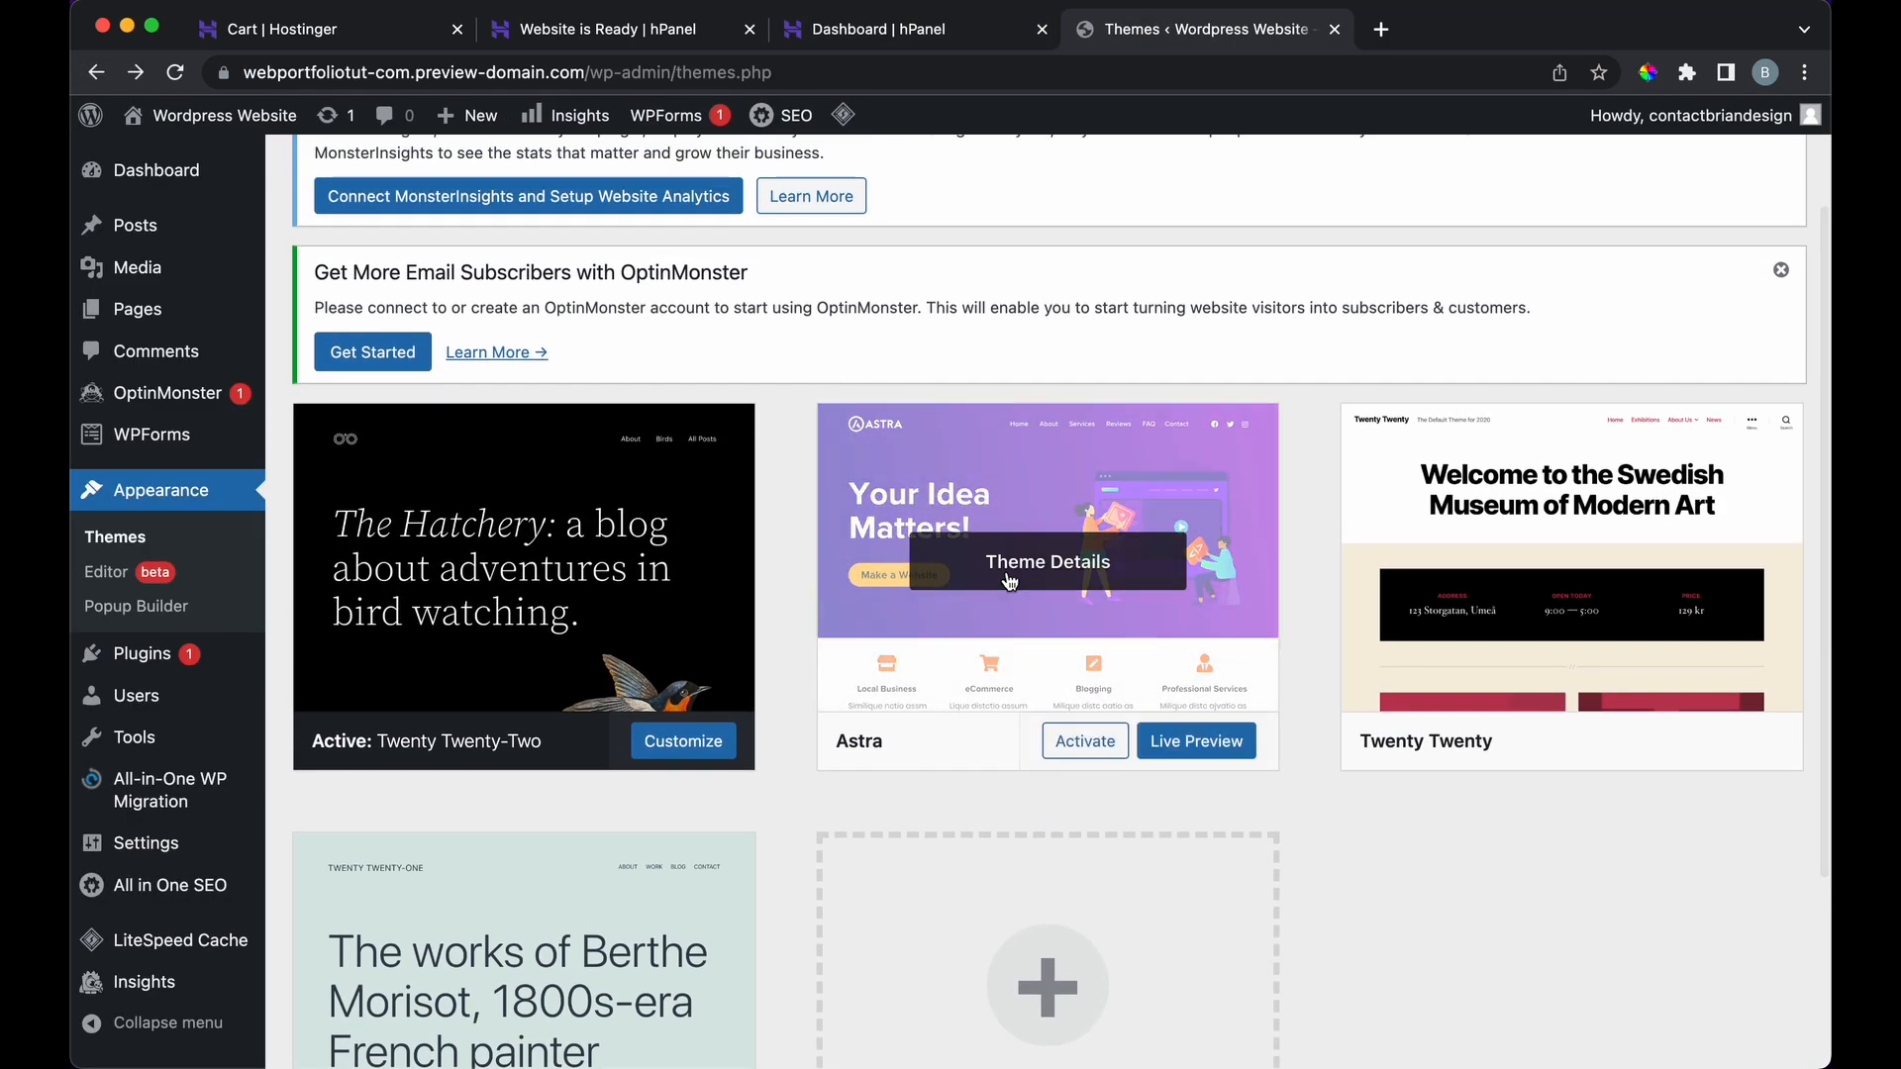
left_click(1080, 595)
scroll(1078, 590, "down", 2)
scroll(1077, 590, "up", 2)
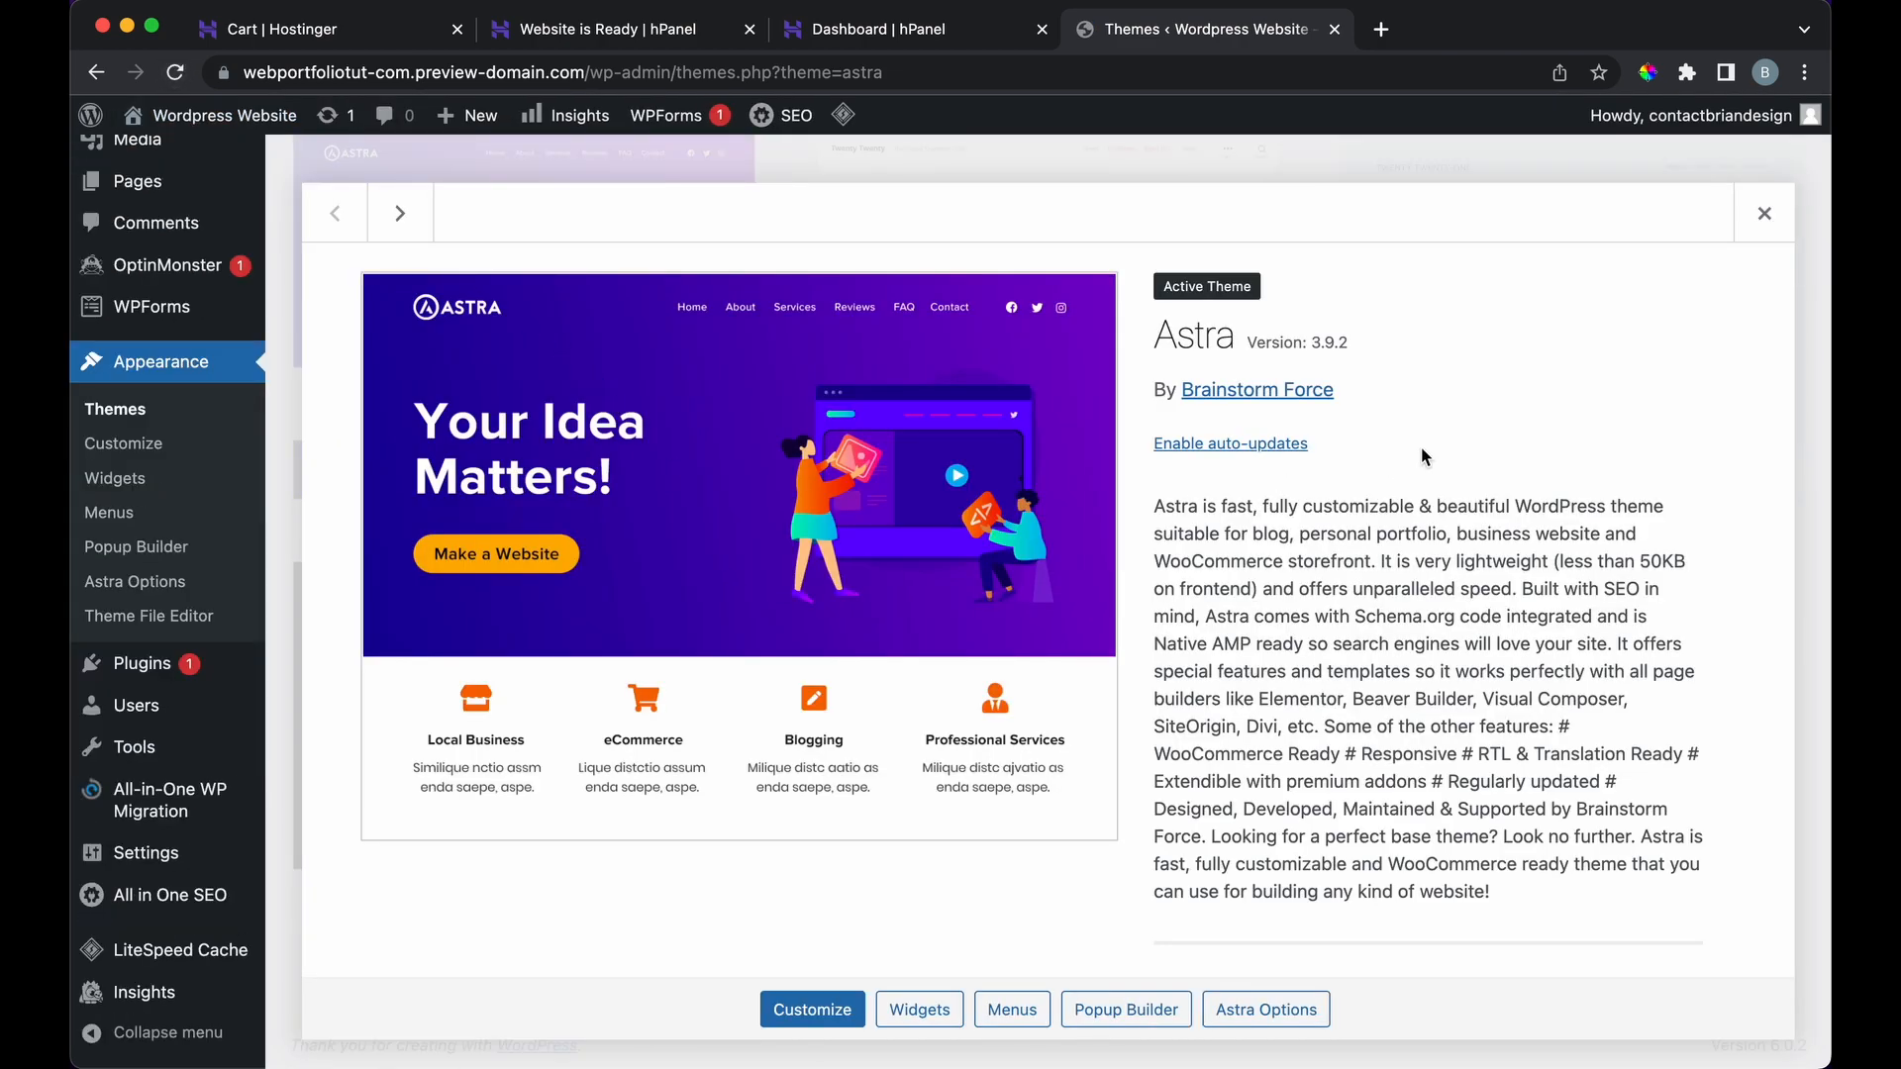
left_click(1765, 213)
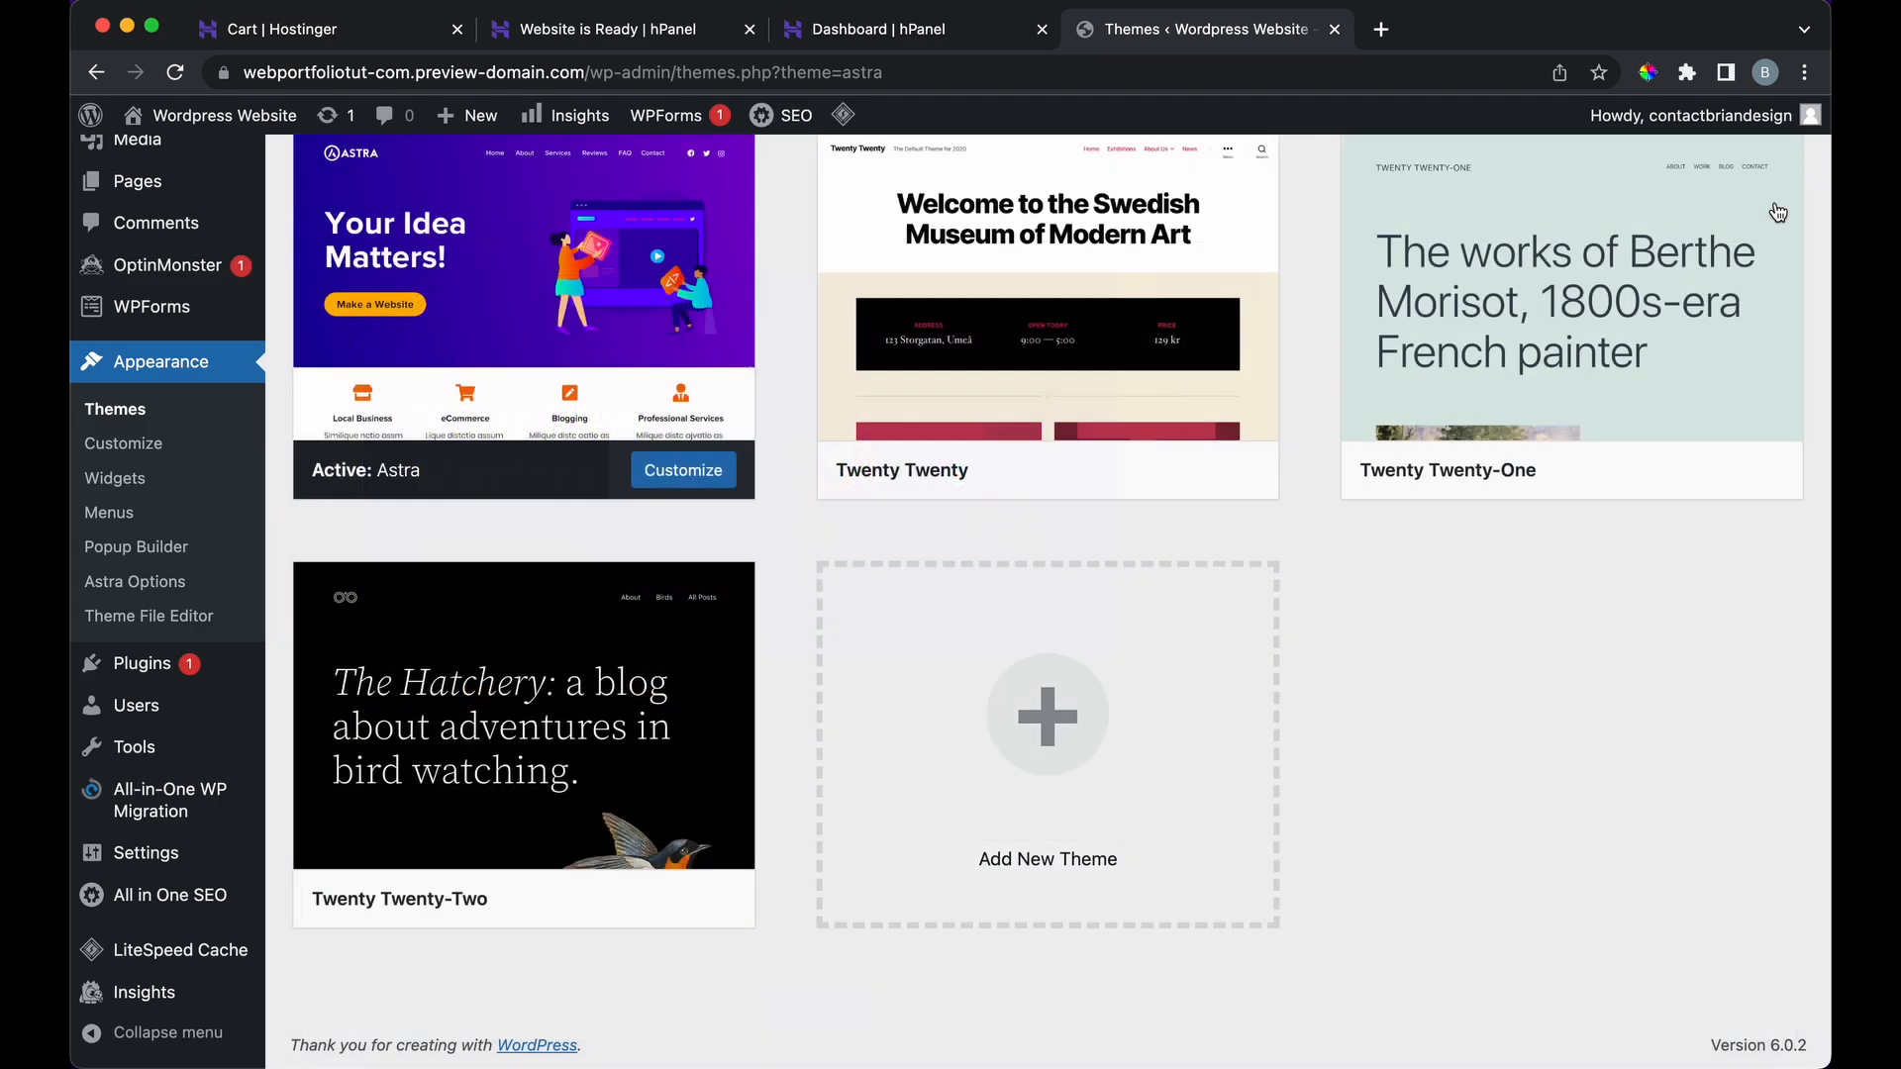
scroll(466, 414, "up", 5)
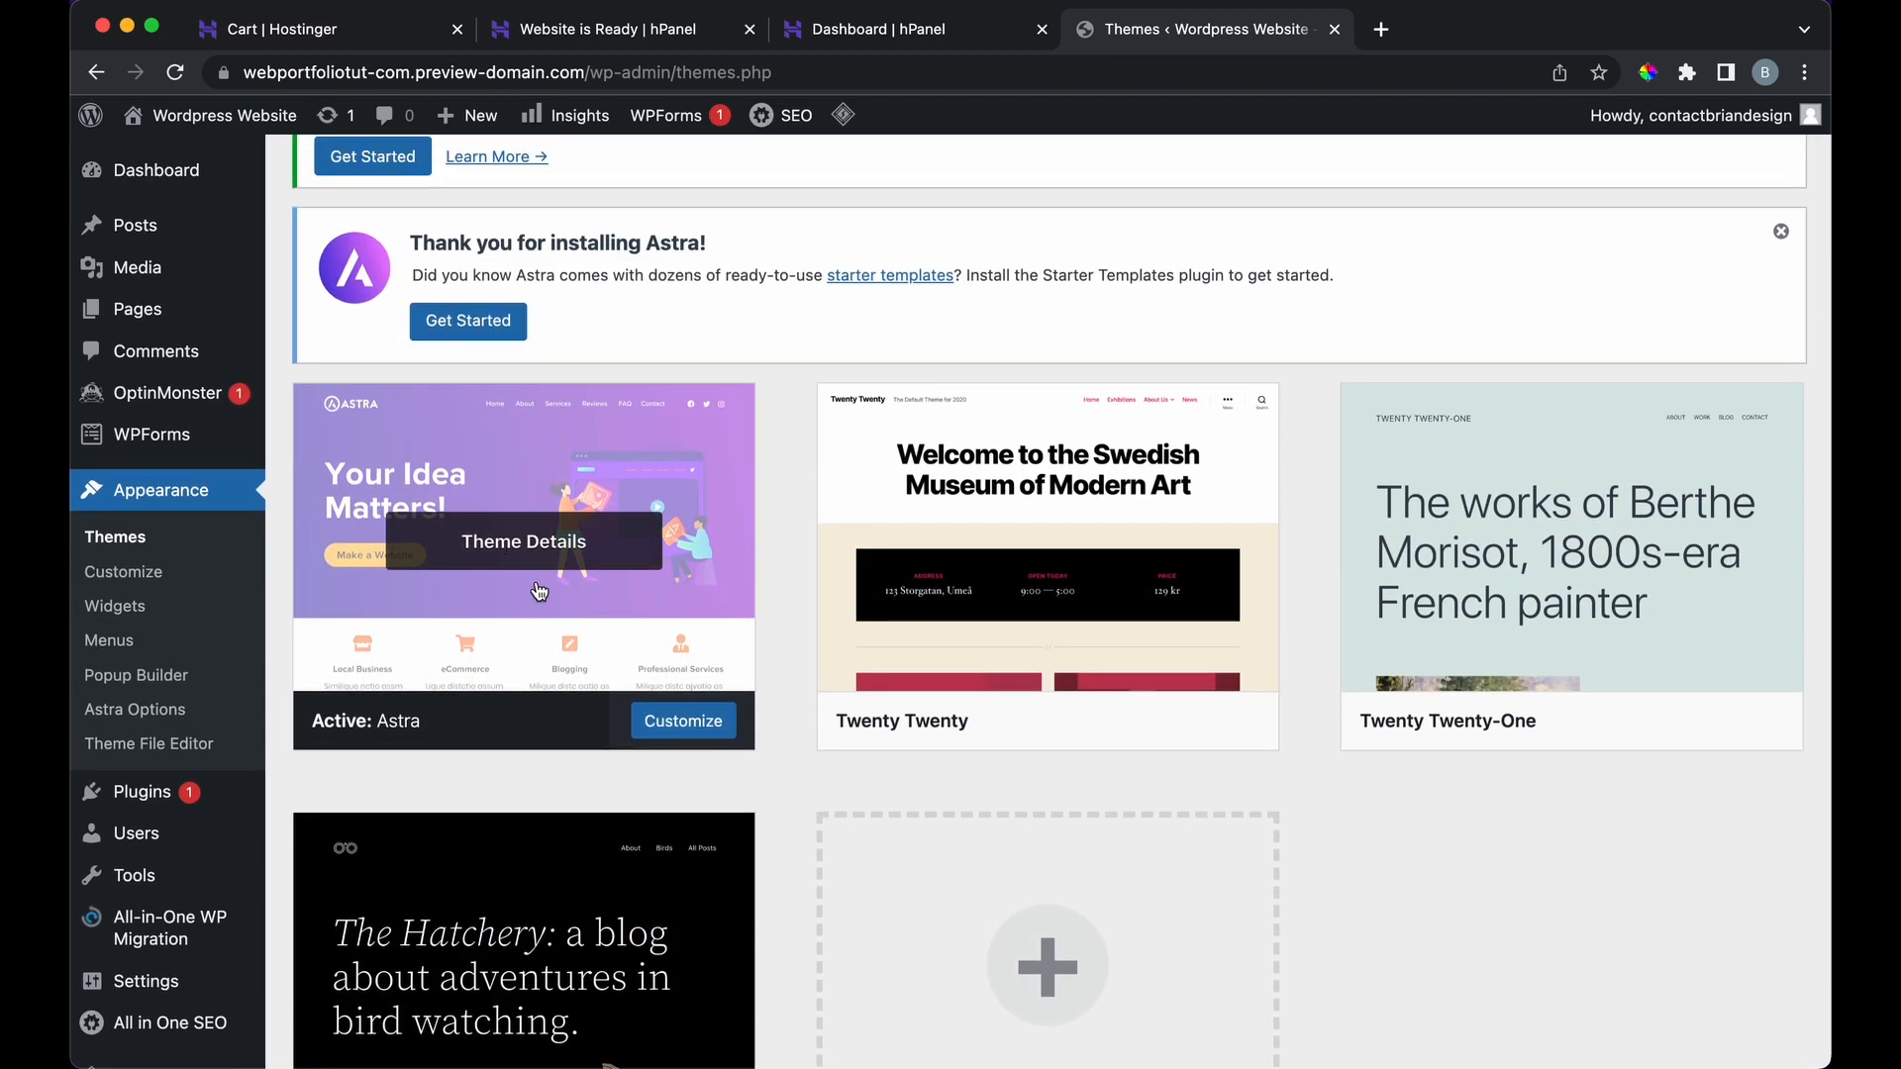
Step: Open the Astra Customizer with its live preview, then exit to the live site
left_click(662, 719)
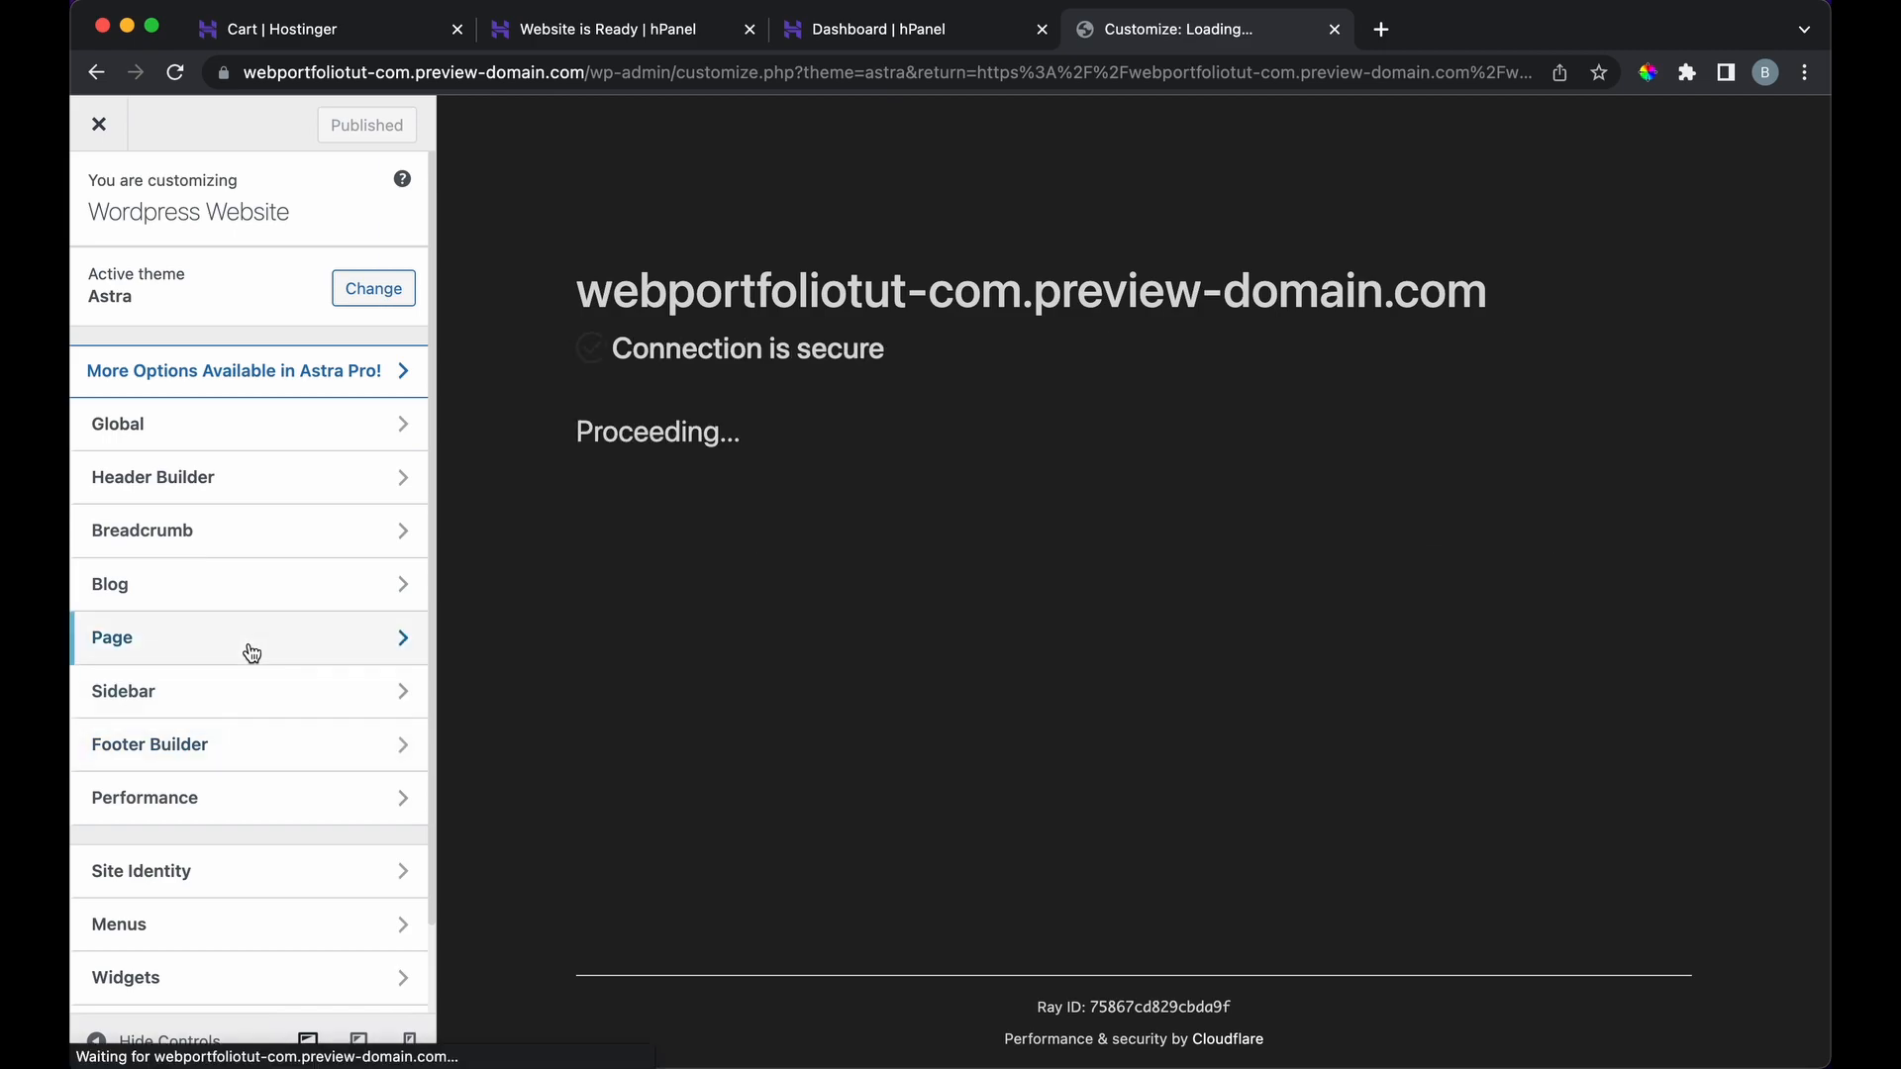
scroll(248, 650, "down", 2)
scroll(250, 651, "up", 2)
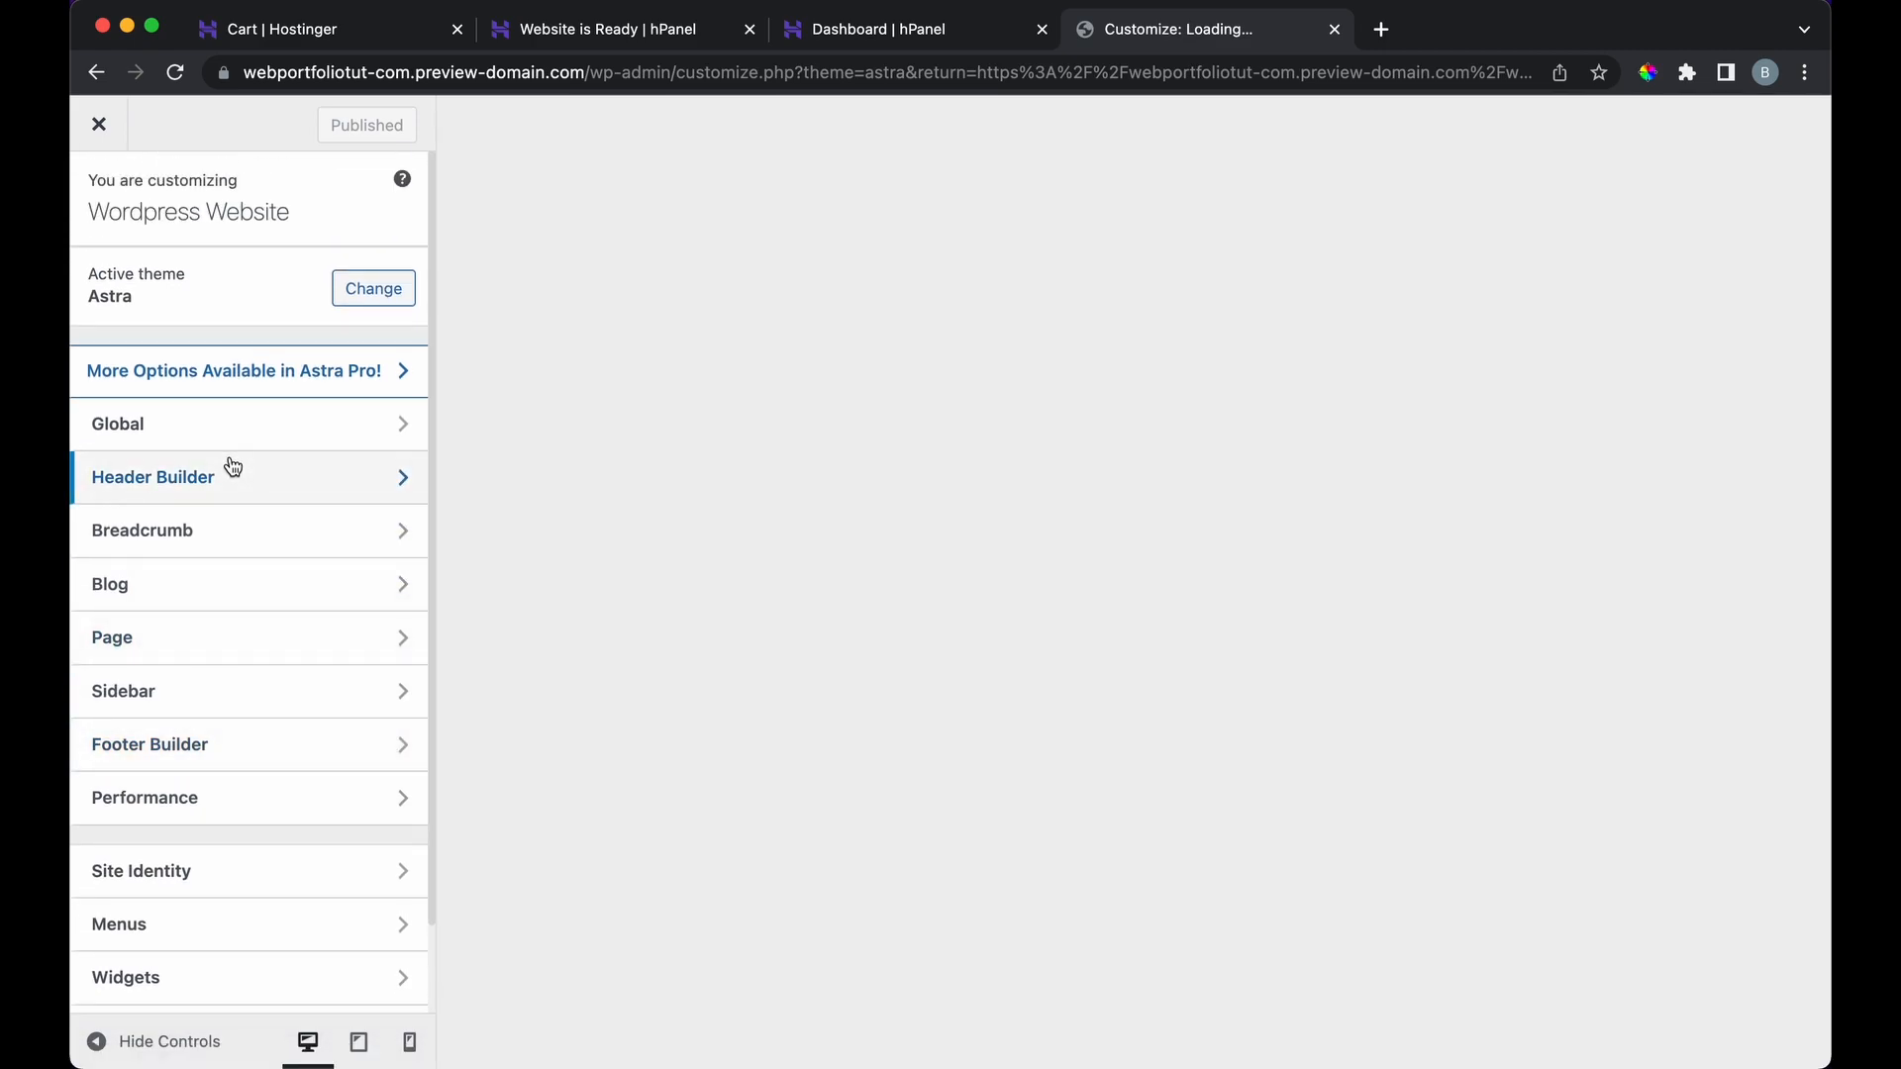
scroll(212, 725, "down", 2)
scroll(211, 730, "up", 2)
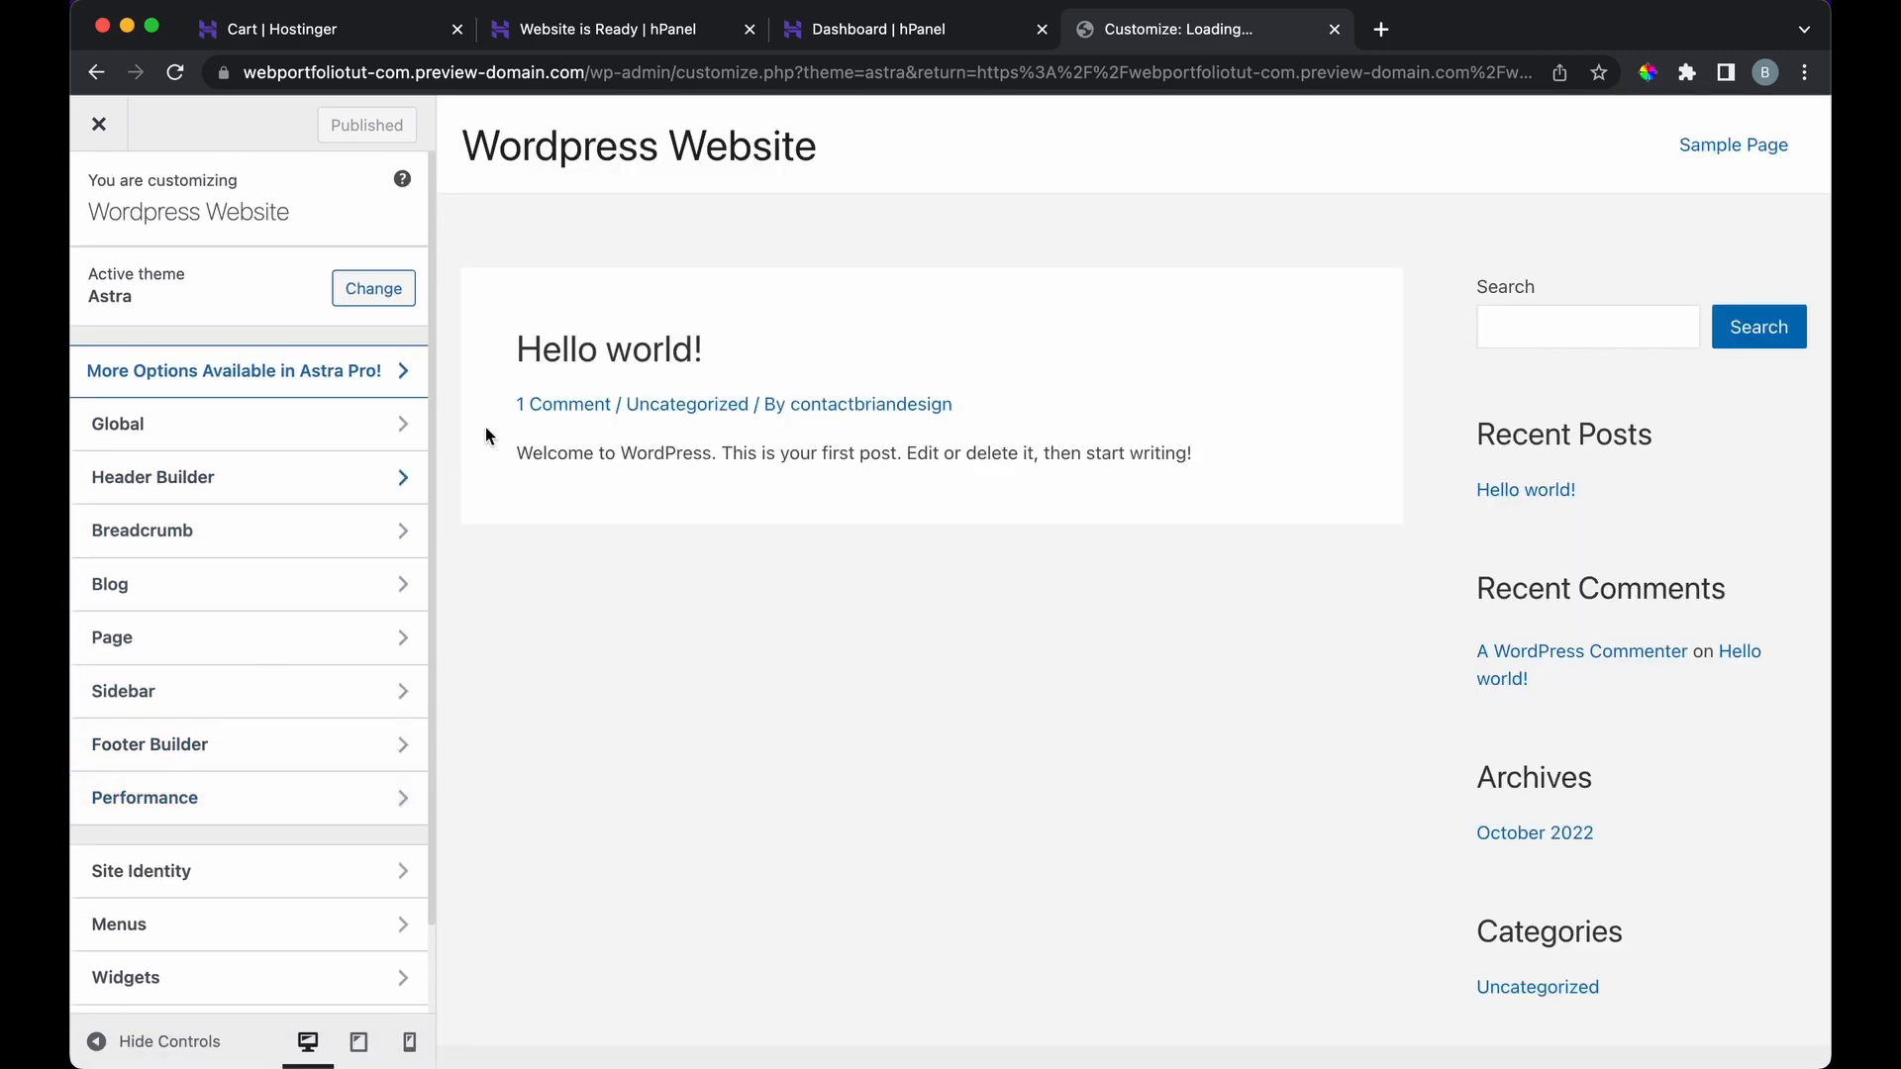
left_click(105, 128)
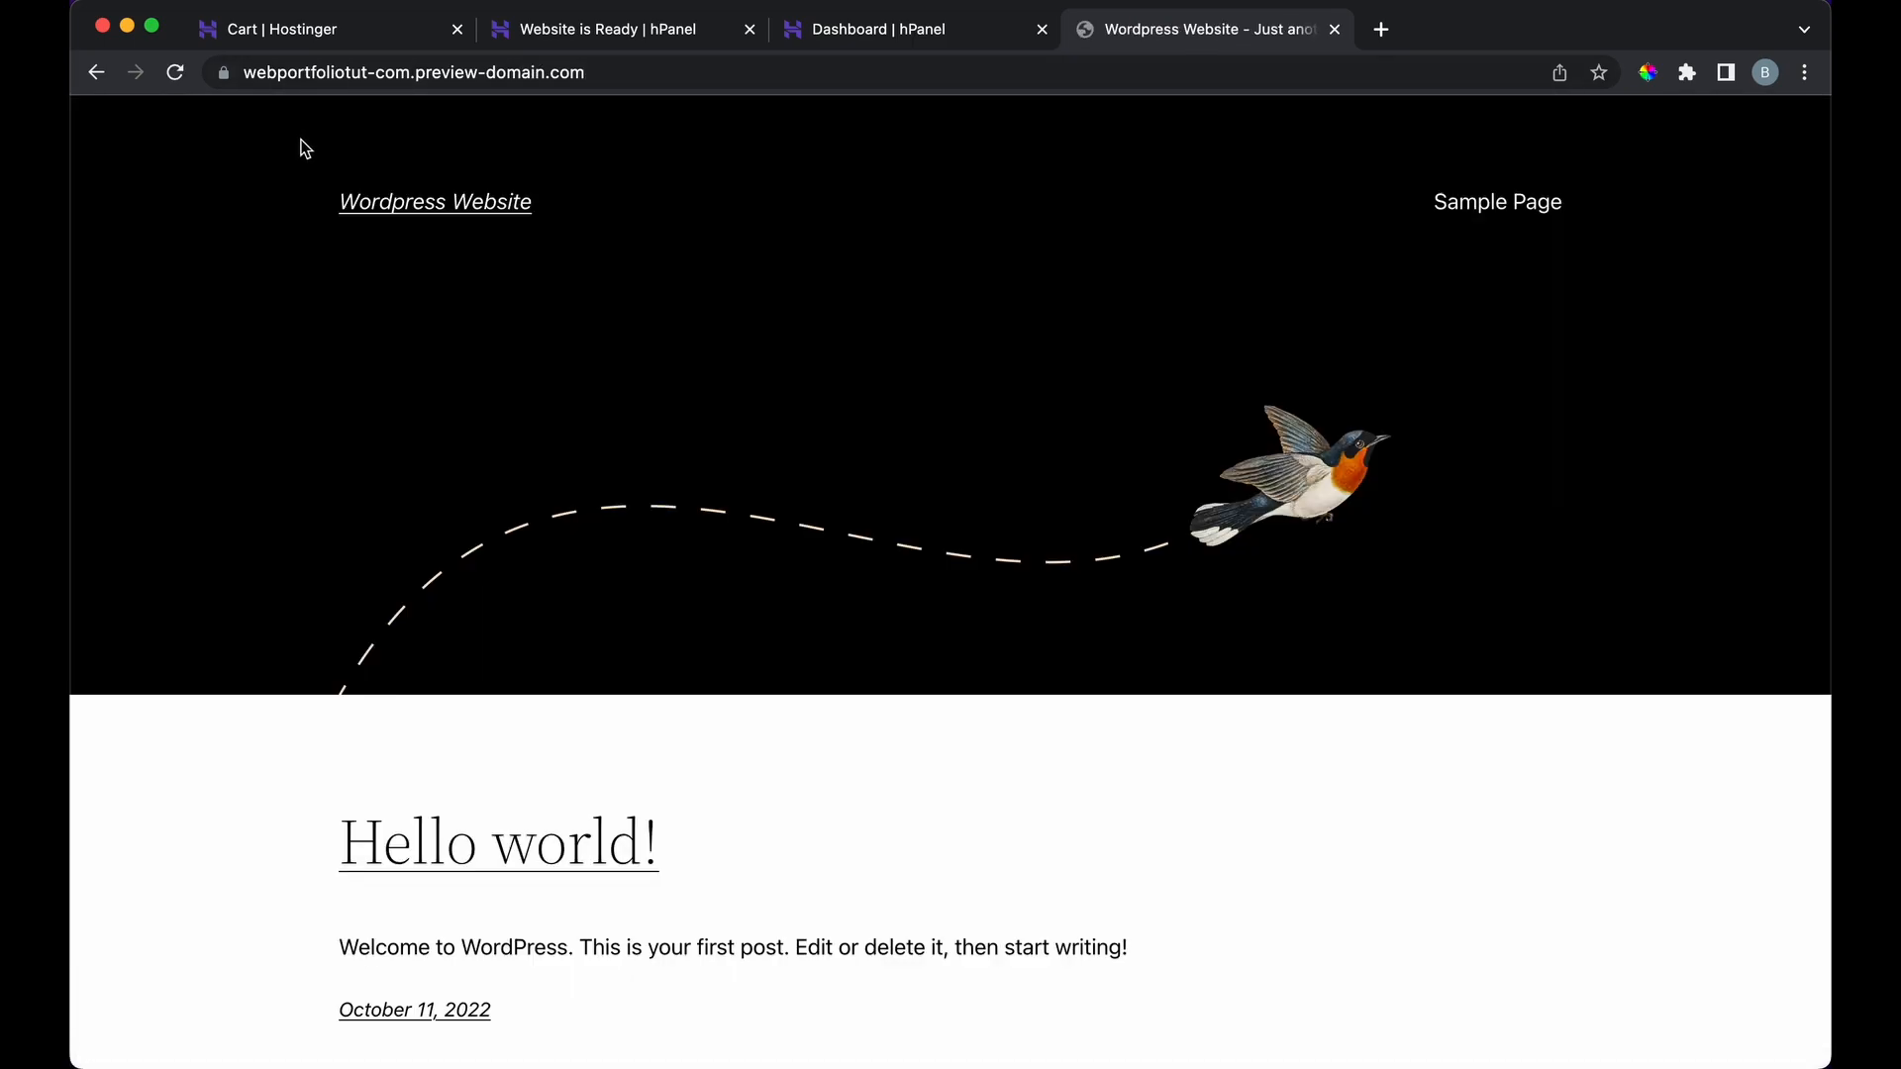
Step: Load the site's /wp-admin dashboard and open Astra's starter templates link in a new tab
left_click(109, 84)
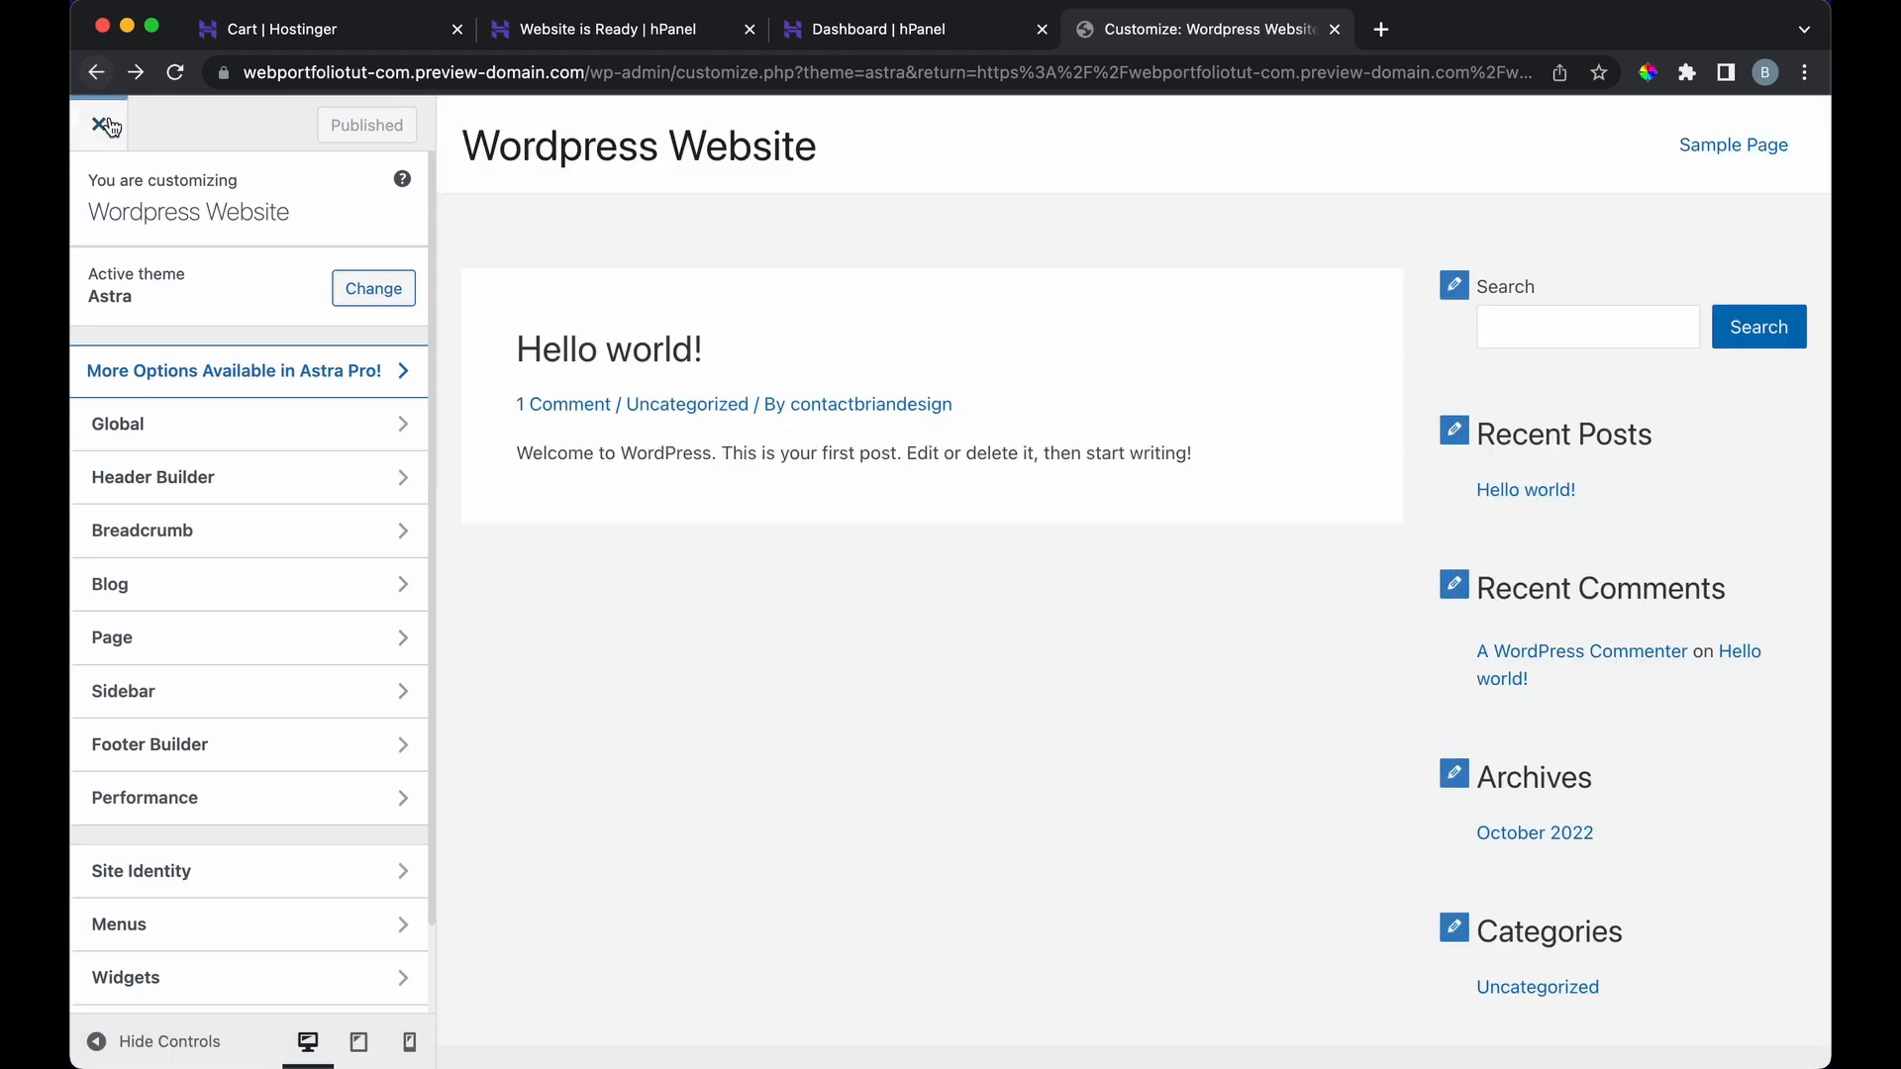
left_click(111, 129)
left_click(602, 69)
left_click(674, 69)
type("/w")
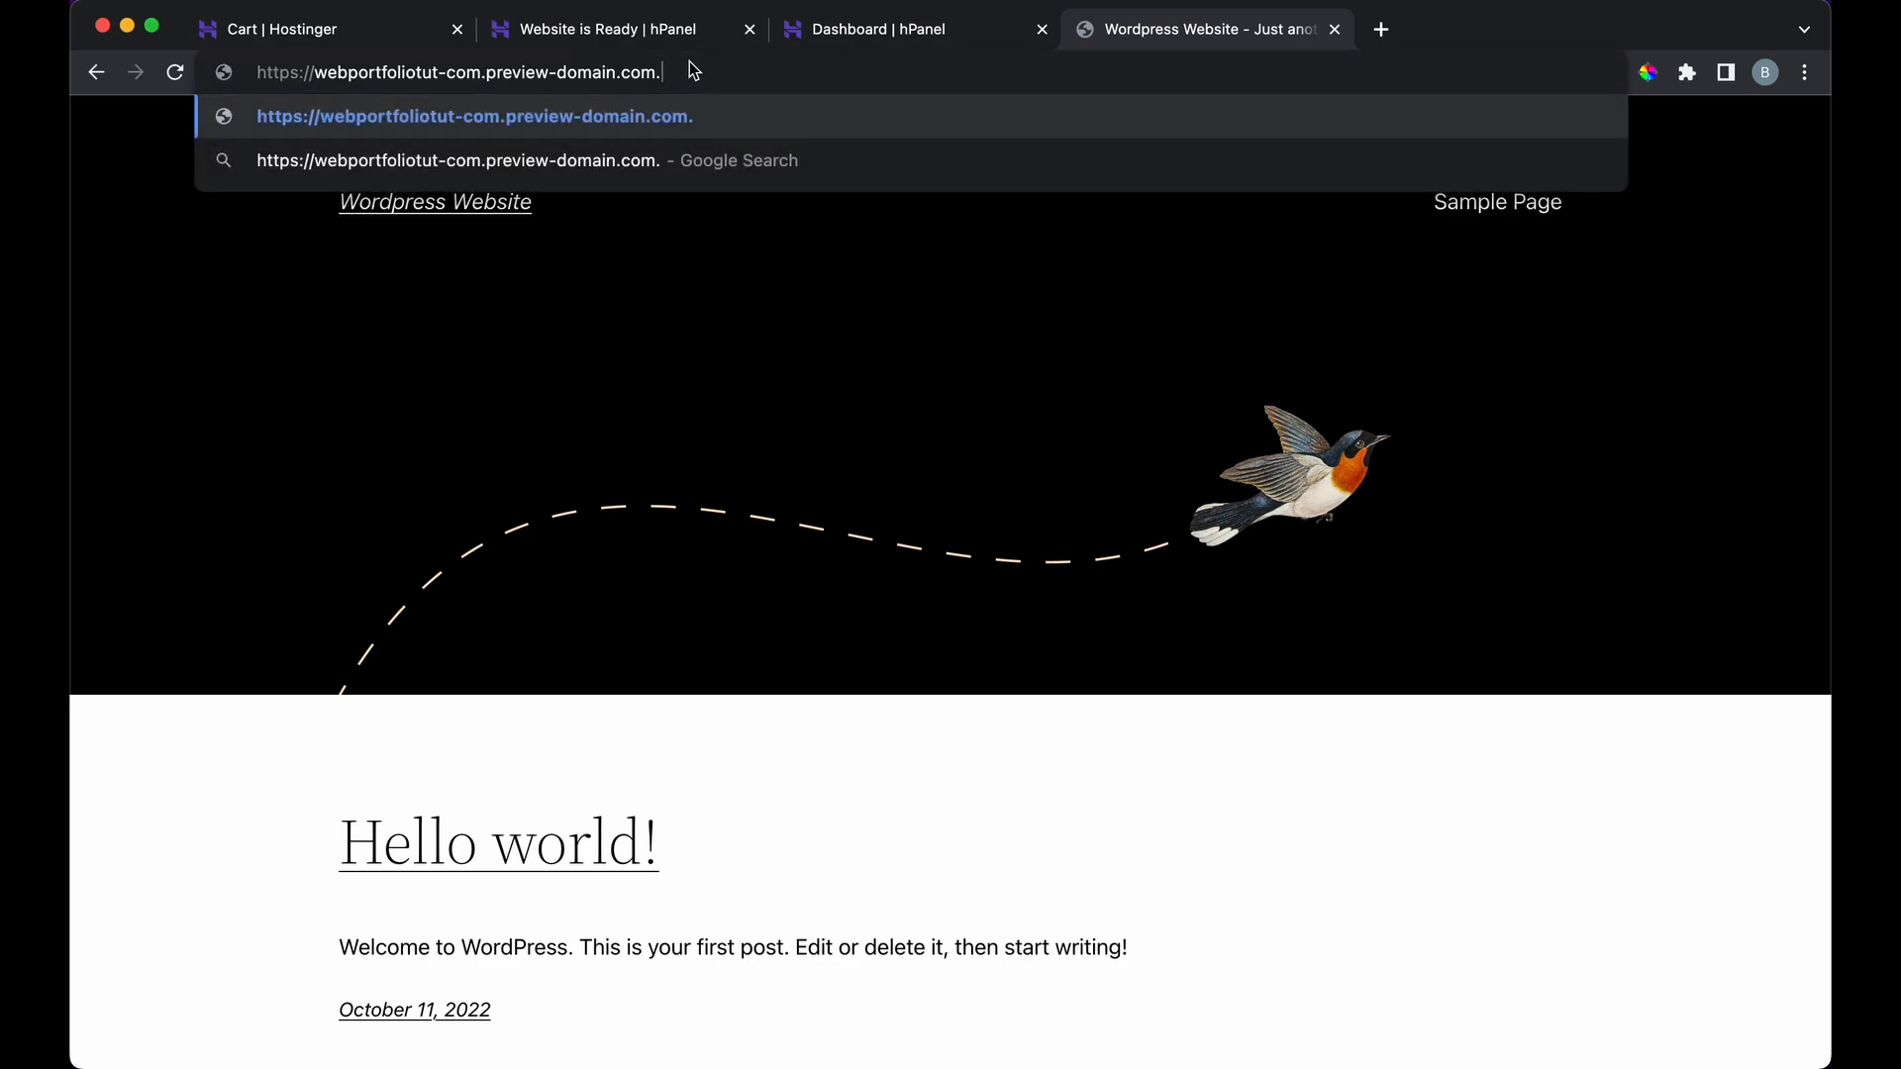
key("Return")
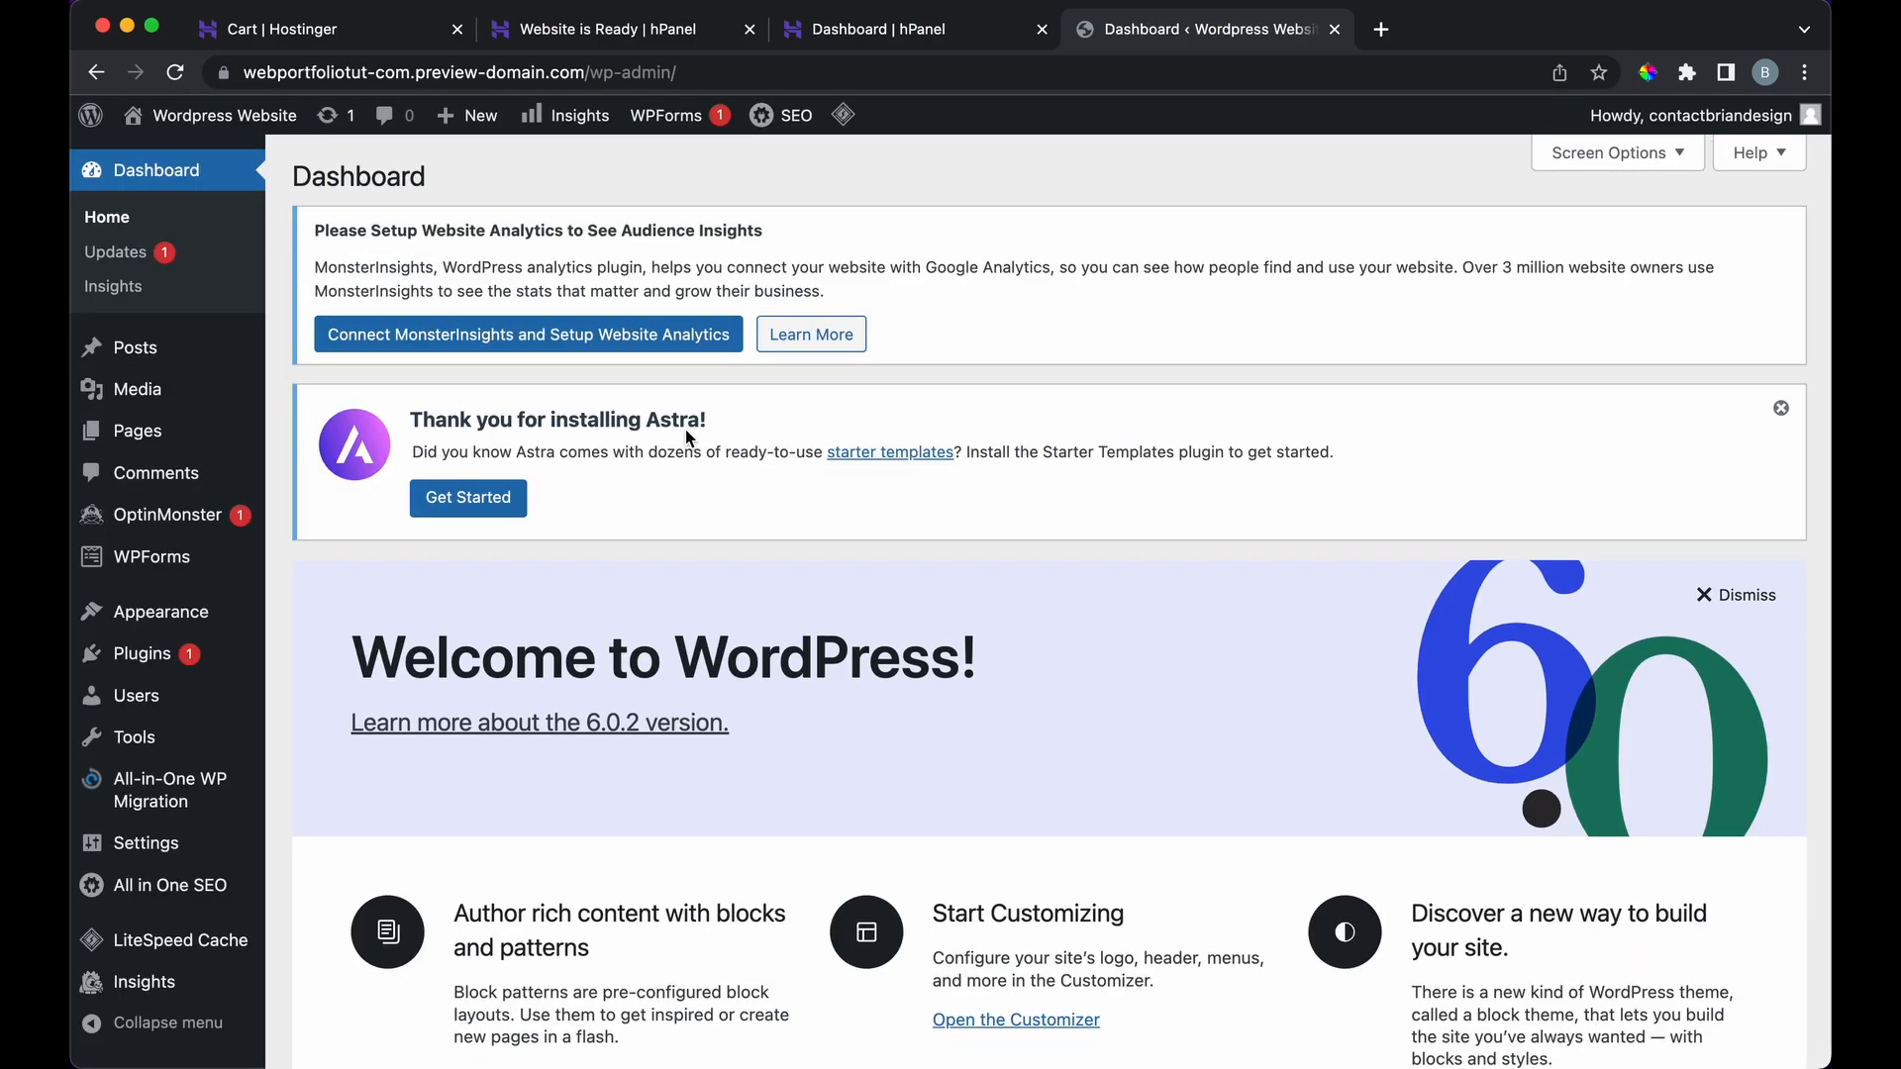
left_click(859, 454)
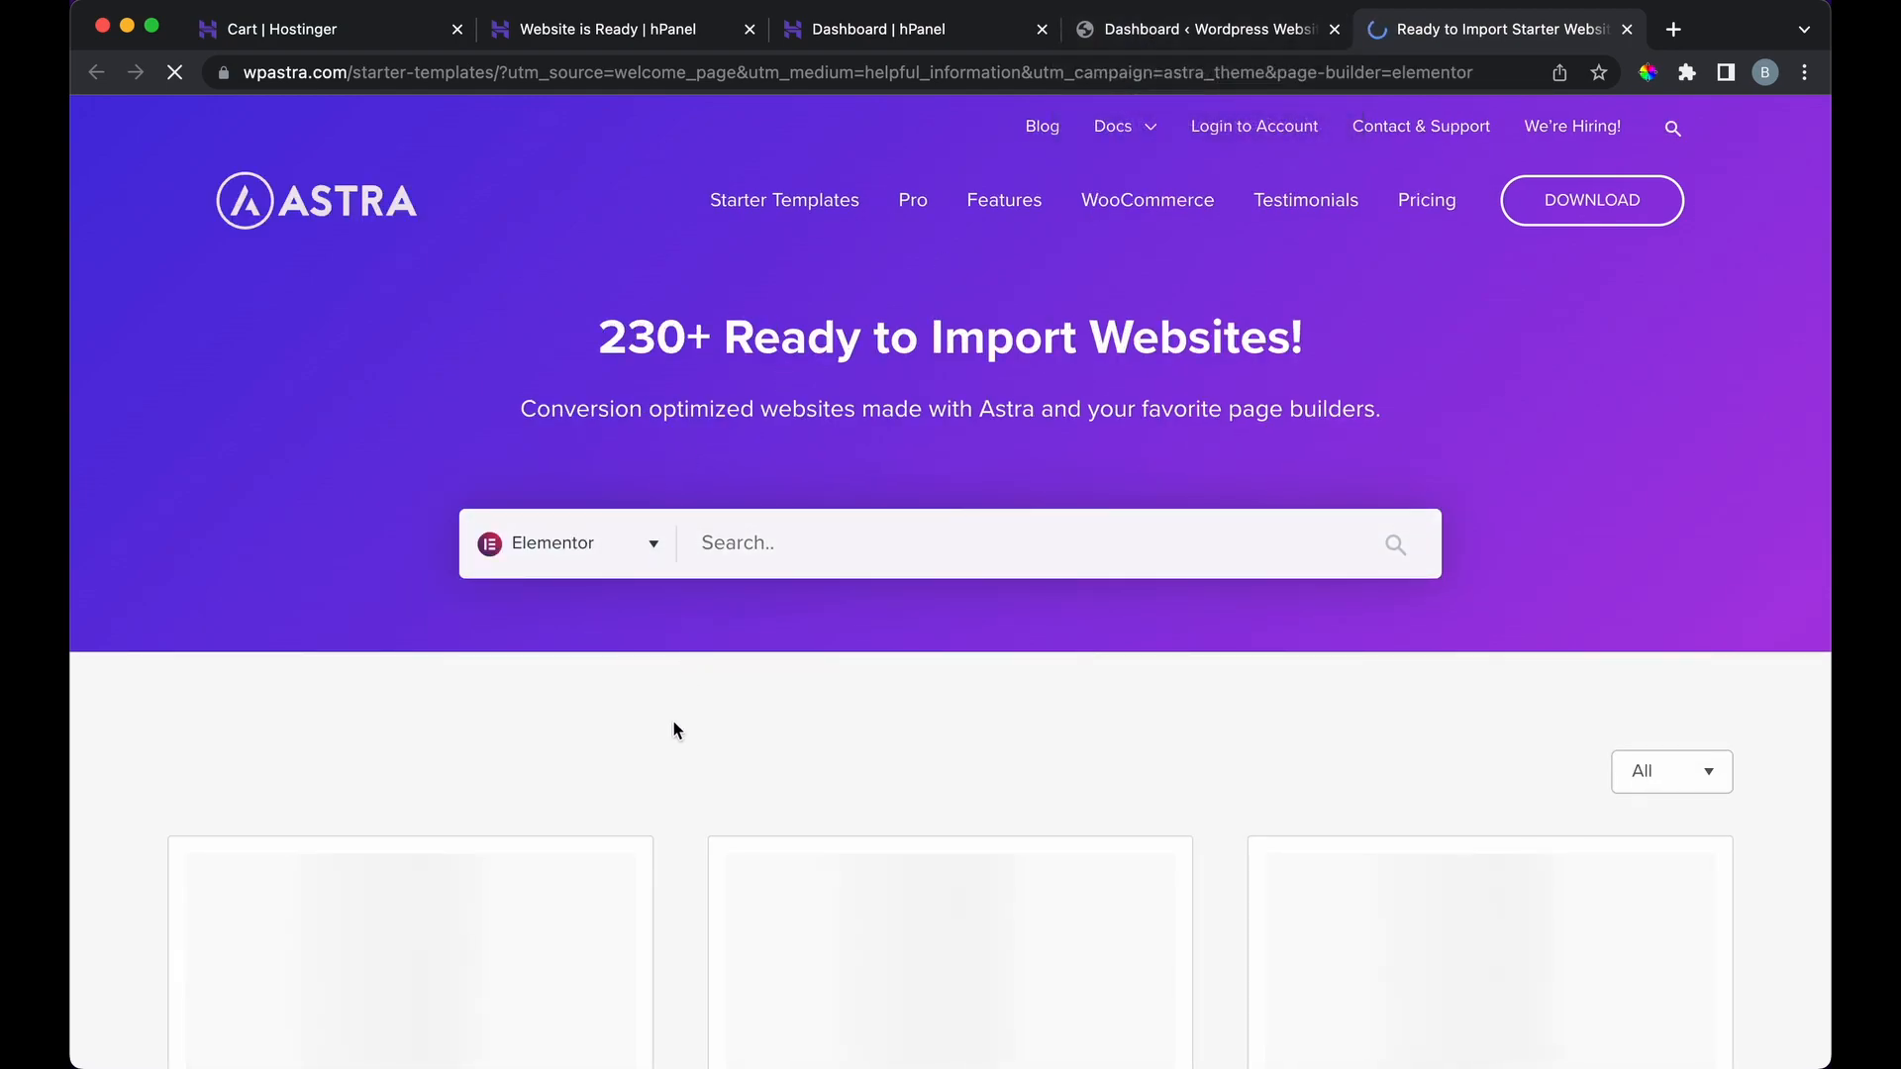
Step: Browse the Elementor starter templates gallery
scroll(673, 731, "down", 4)
scroll(674, 731, "down", 2)
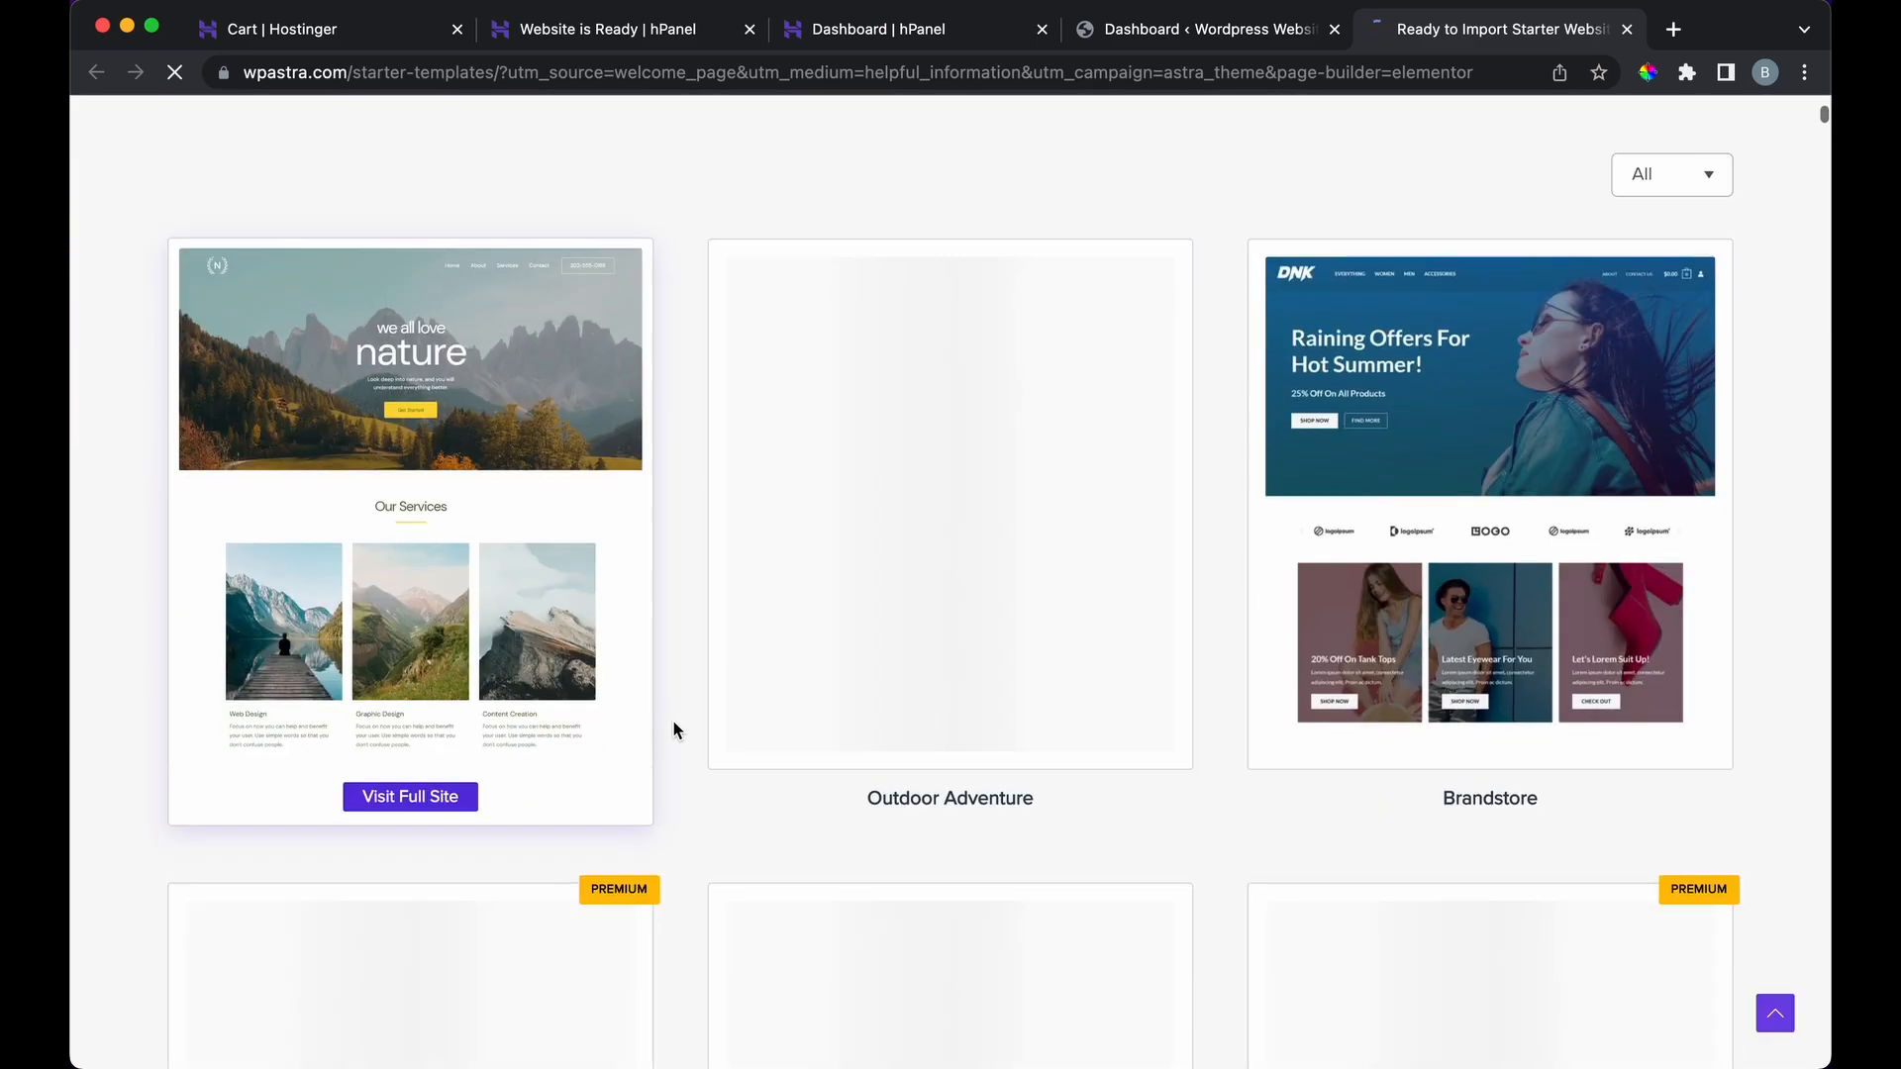
scroll(676, 594, "down", 10)
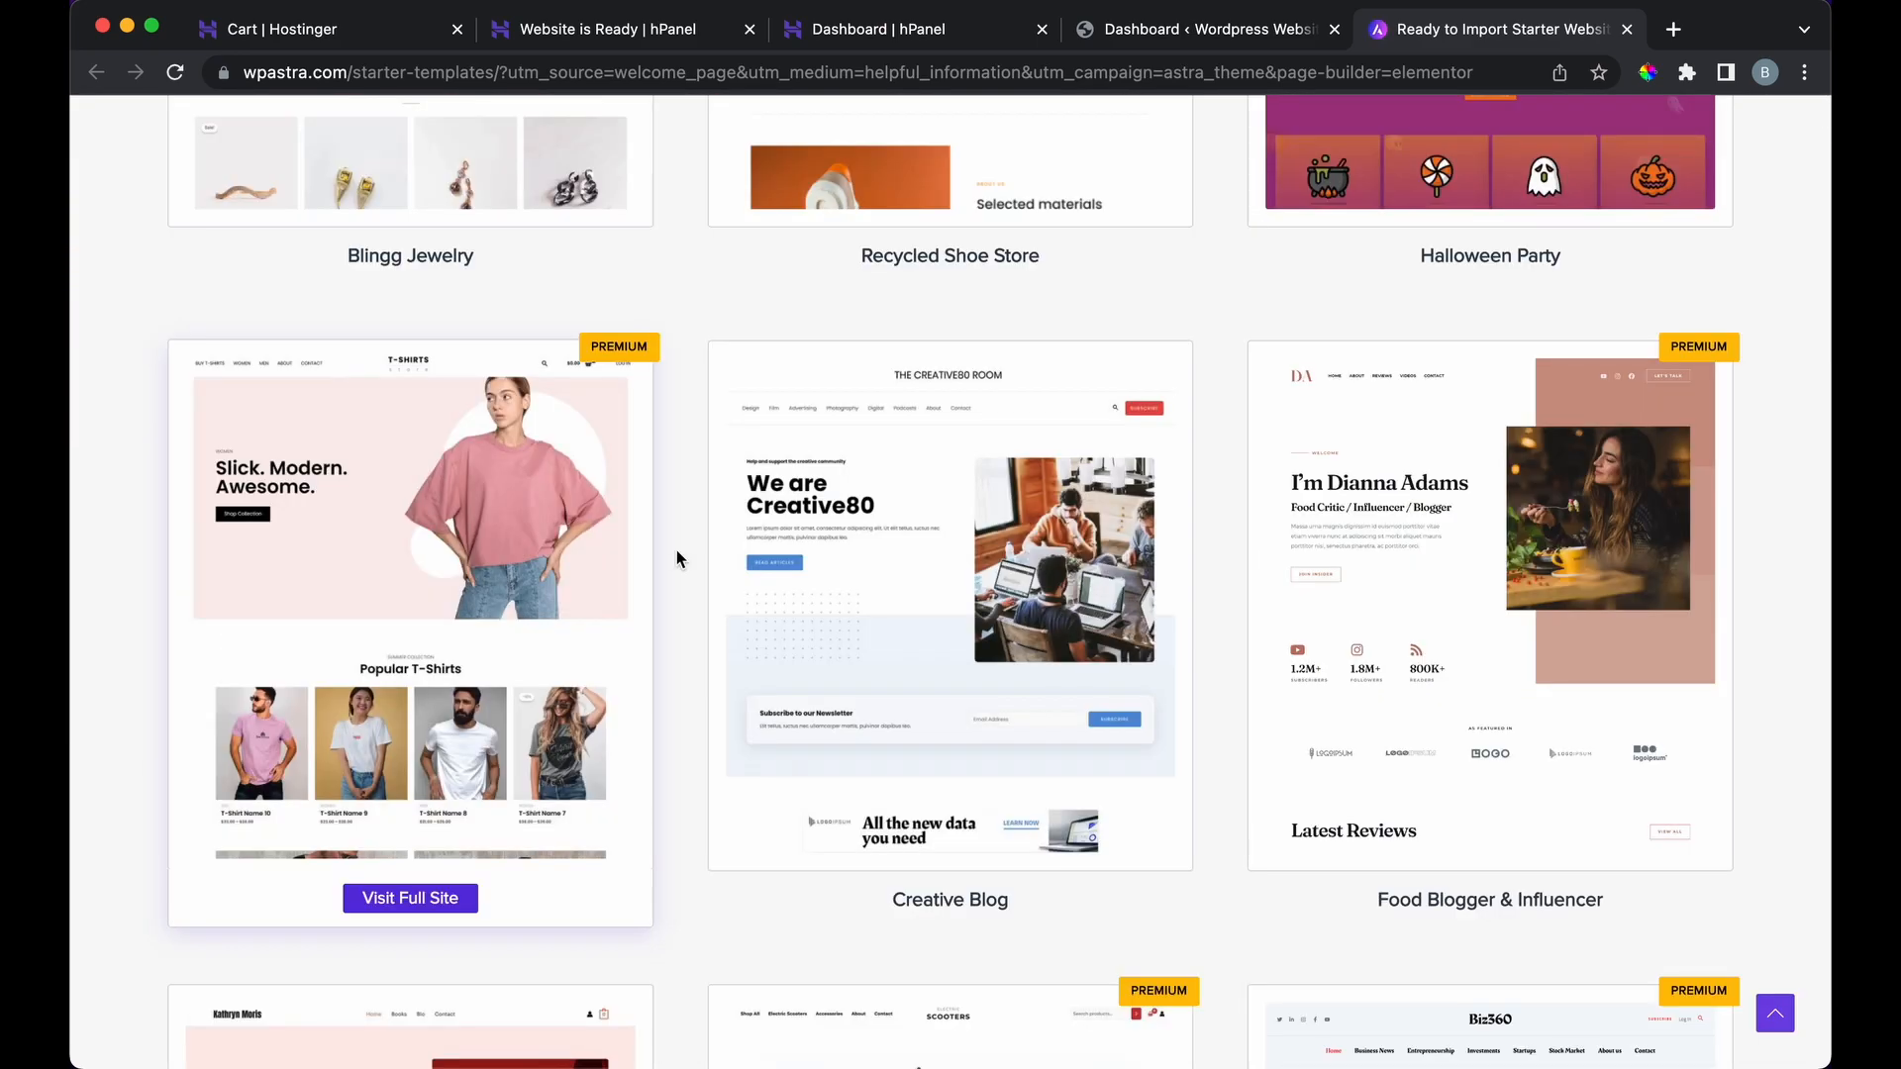
scroll(676, 558, "down", 5)
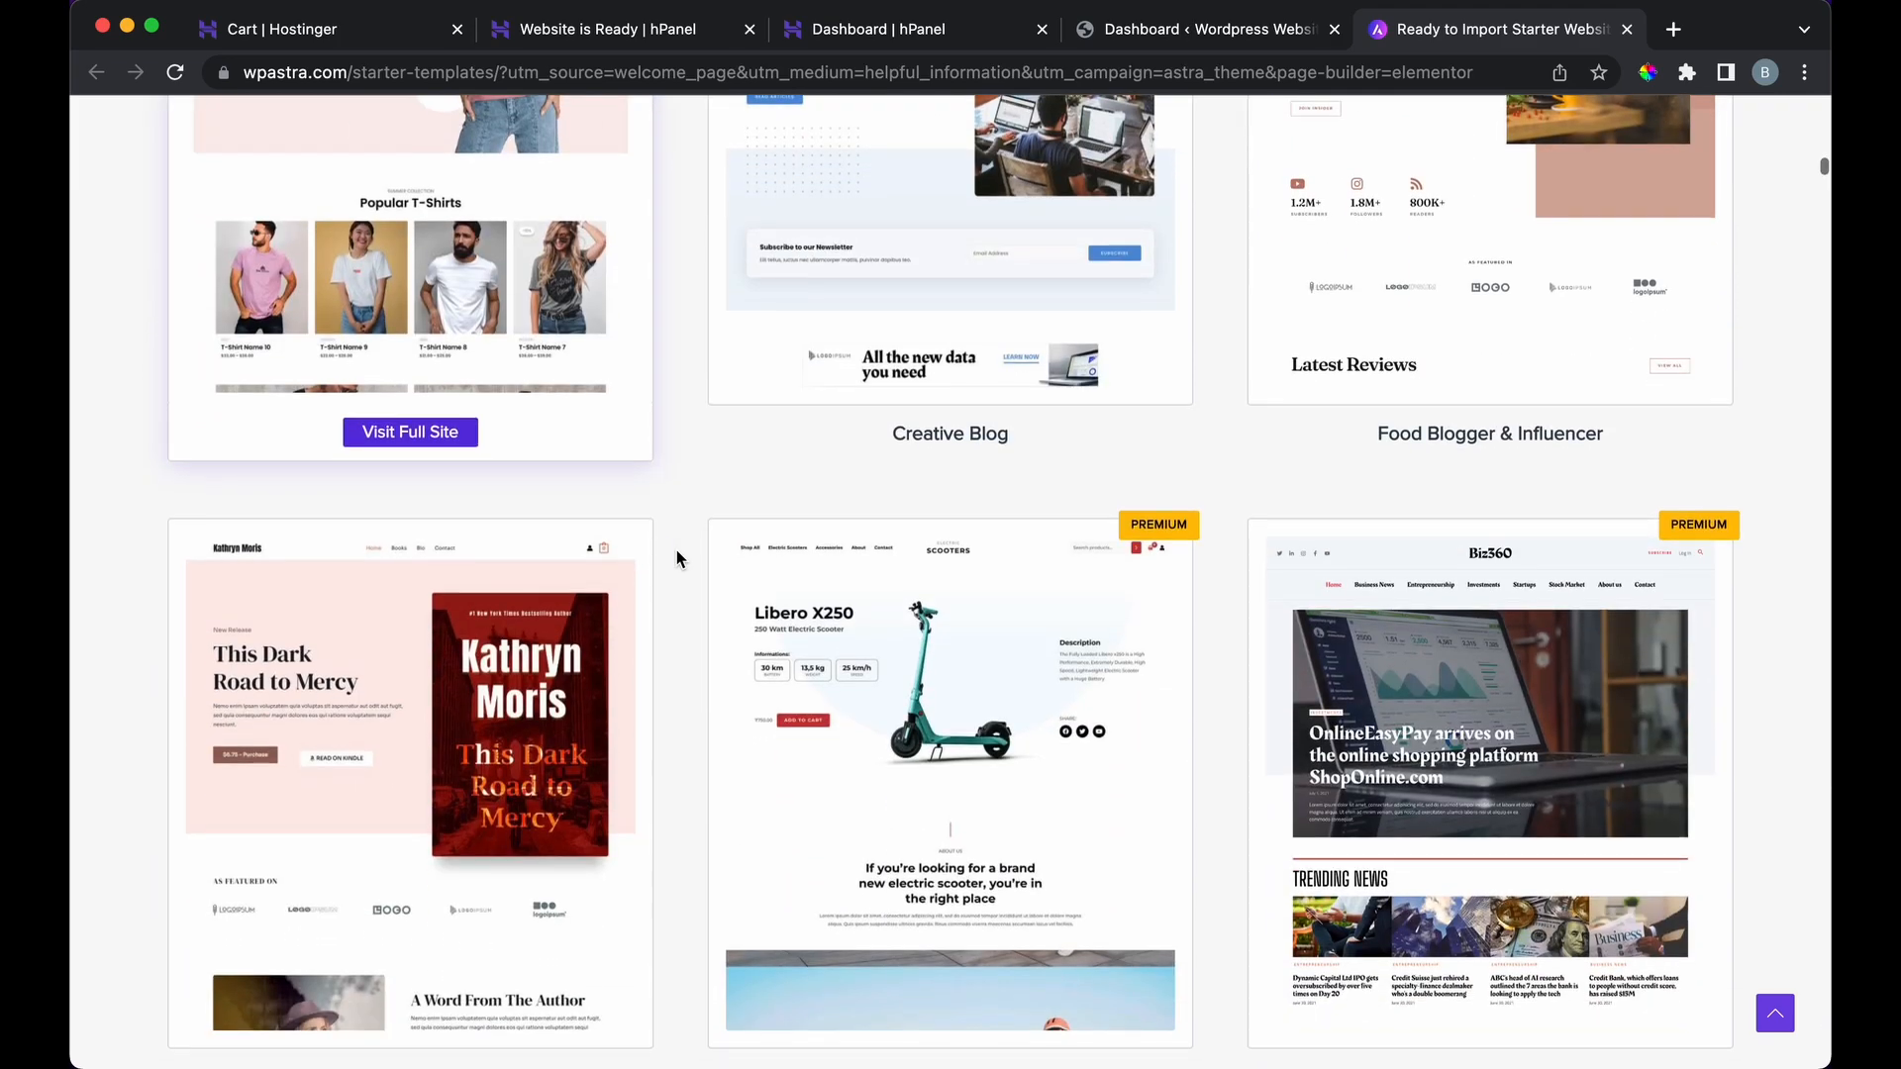
scroll(677, 558, "down", 5)
scroll(675, 550, "up", 20)
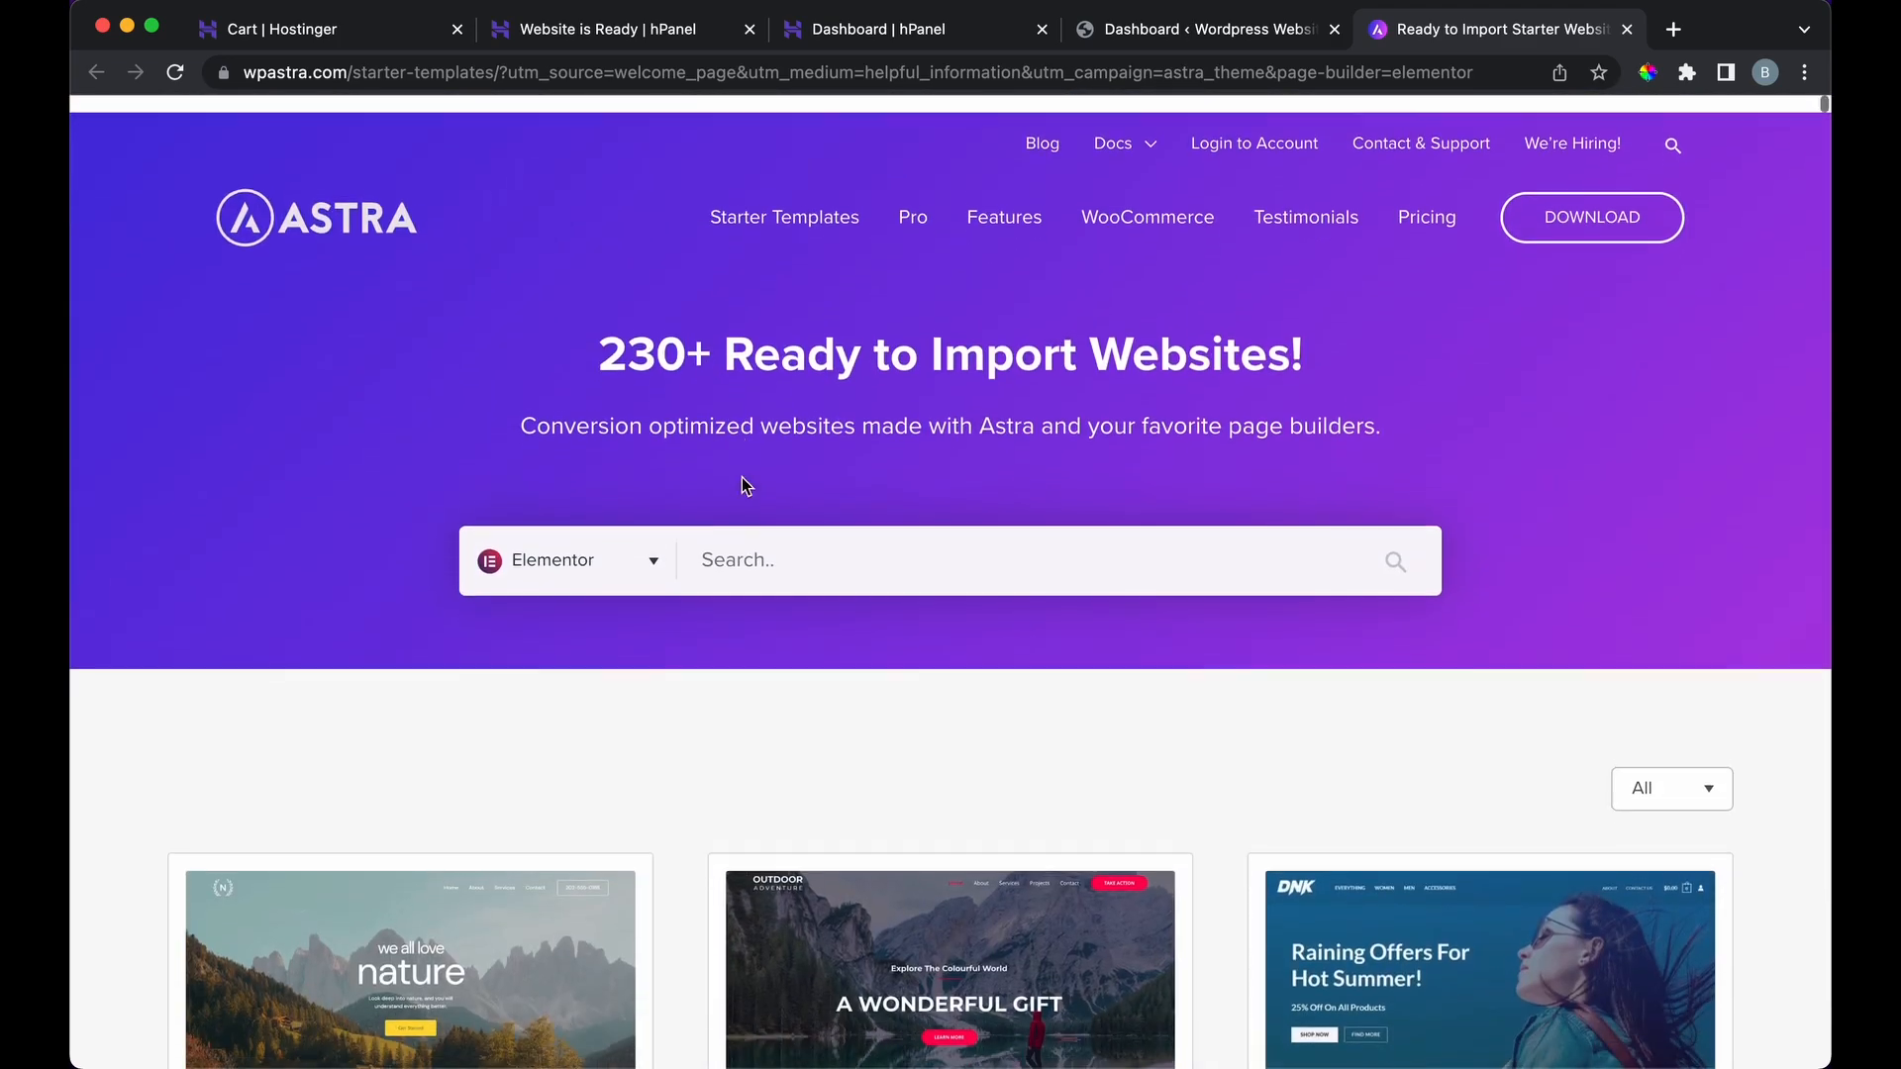
Step: Search the gallery for 'portfolio' and scroll the results to the Personal Portfolio card
left_click(746, 535)
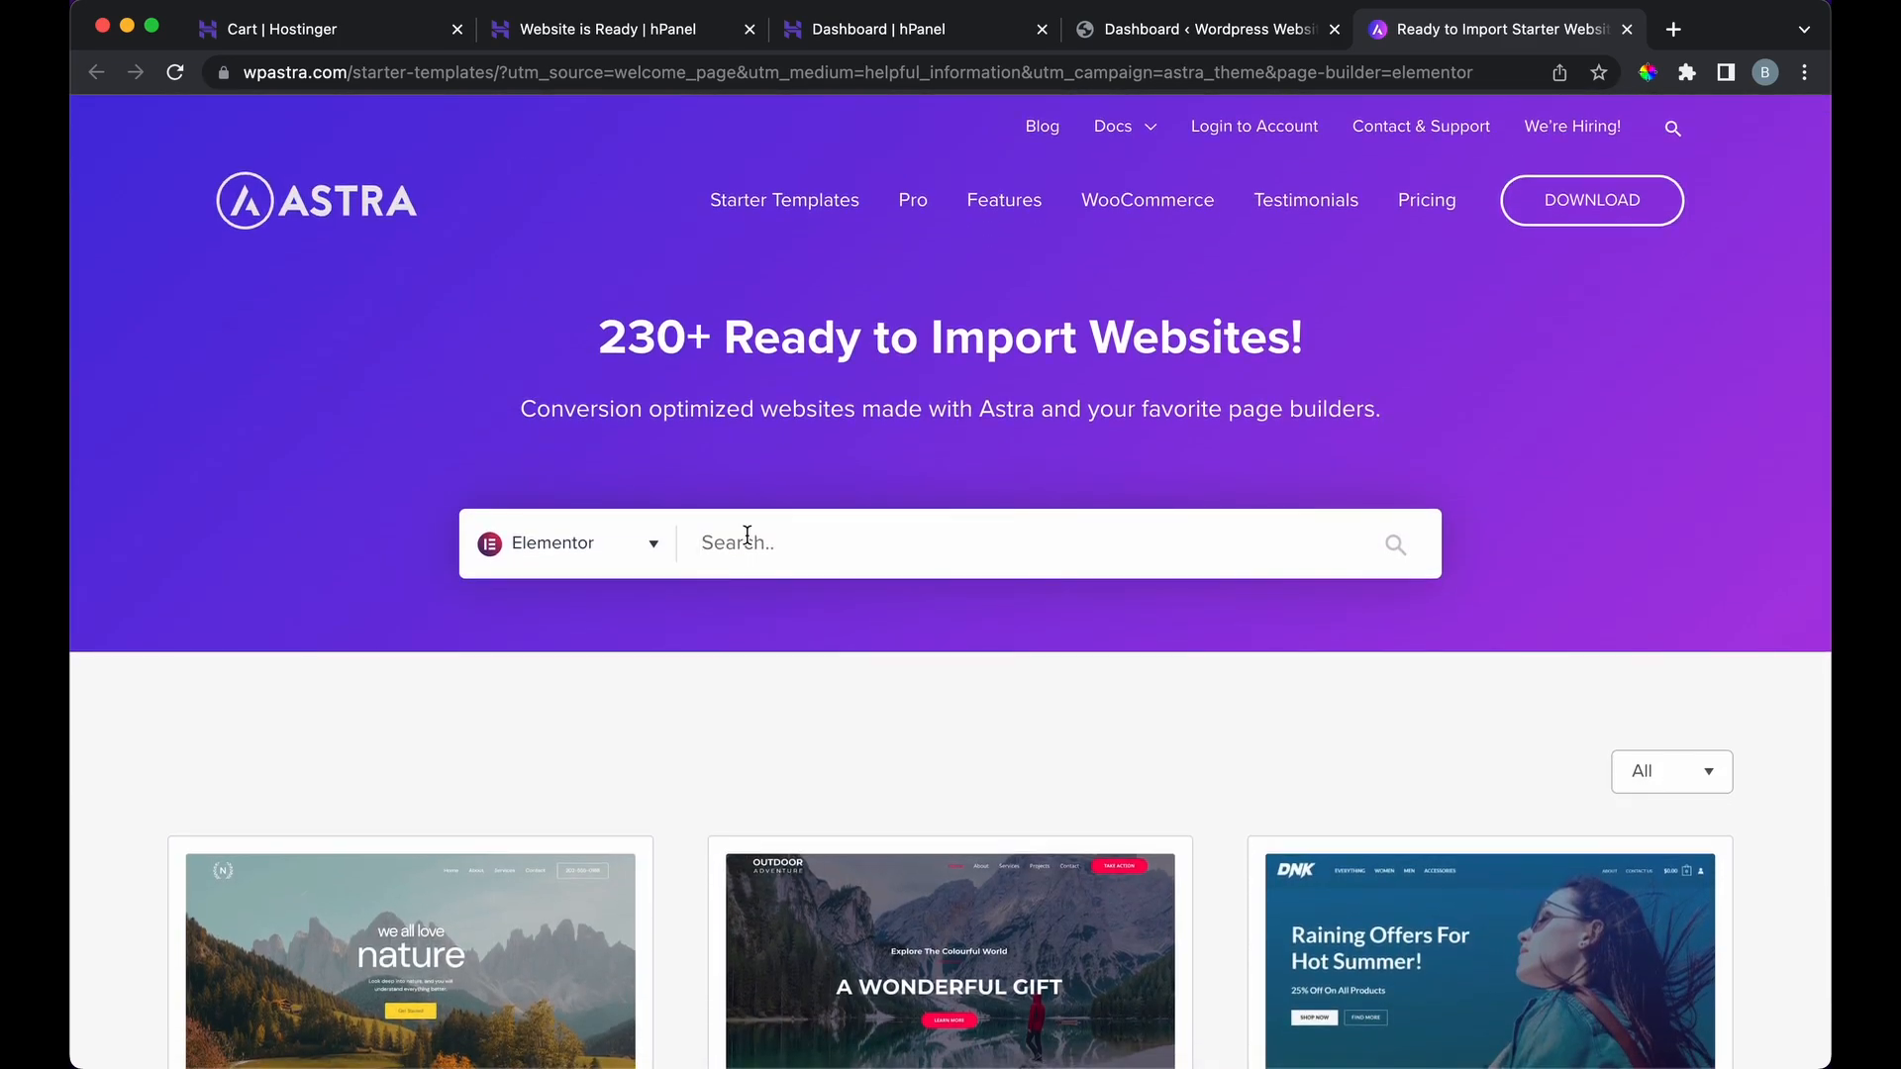
type("portfolio")
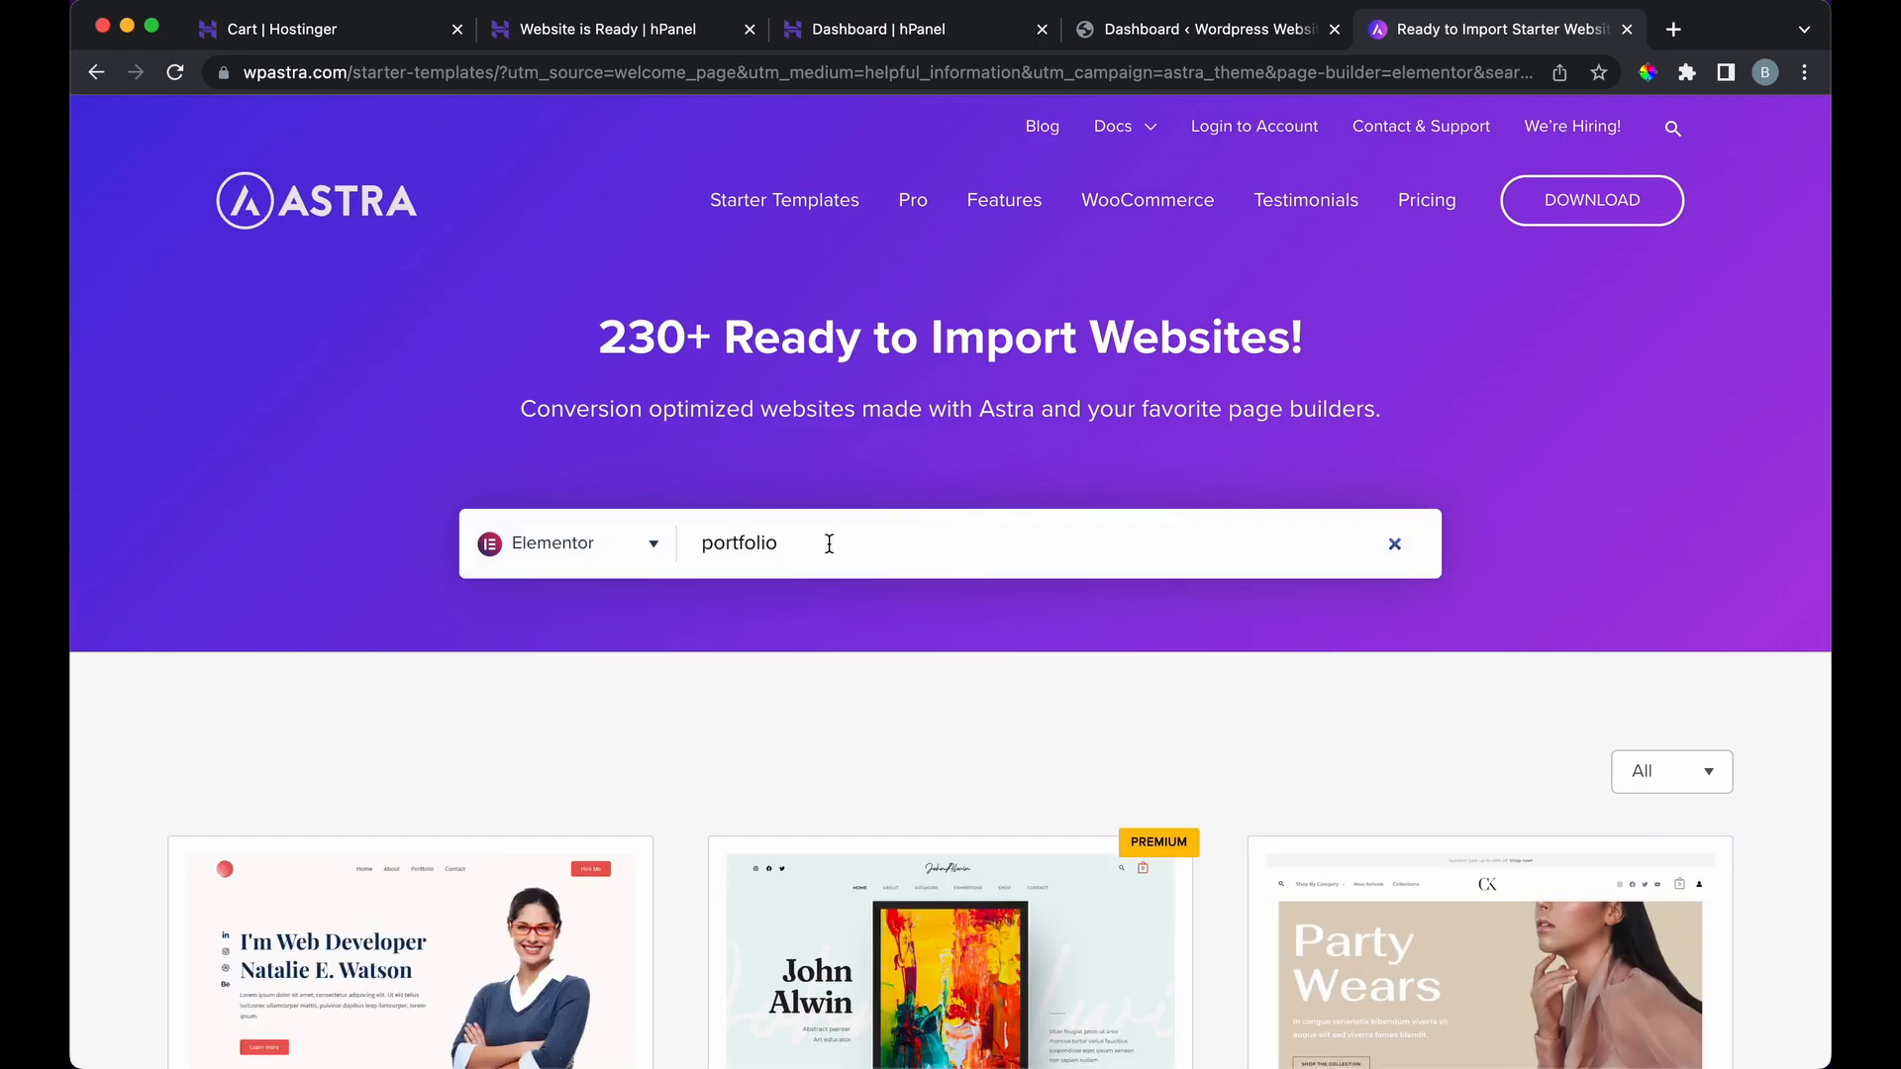
scroll(830, 544, "down", 4)
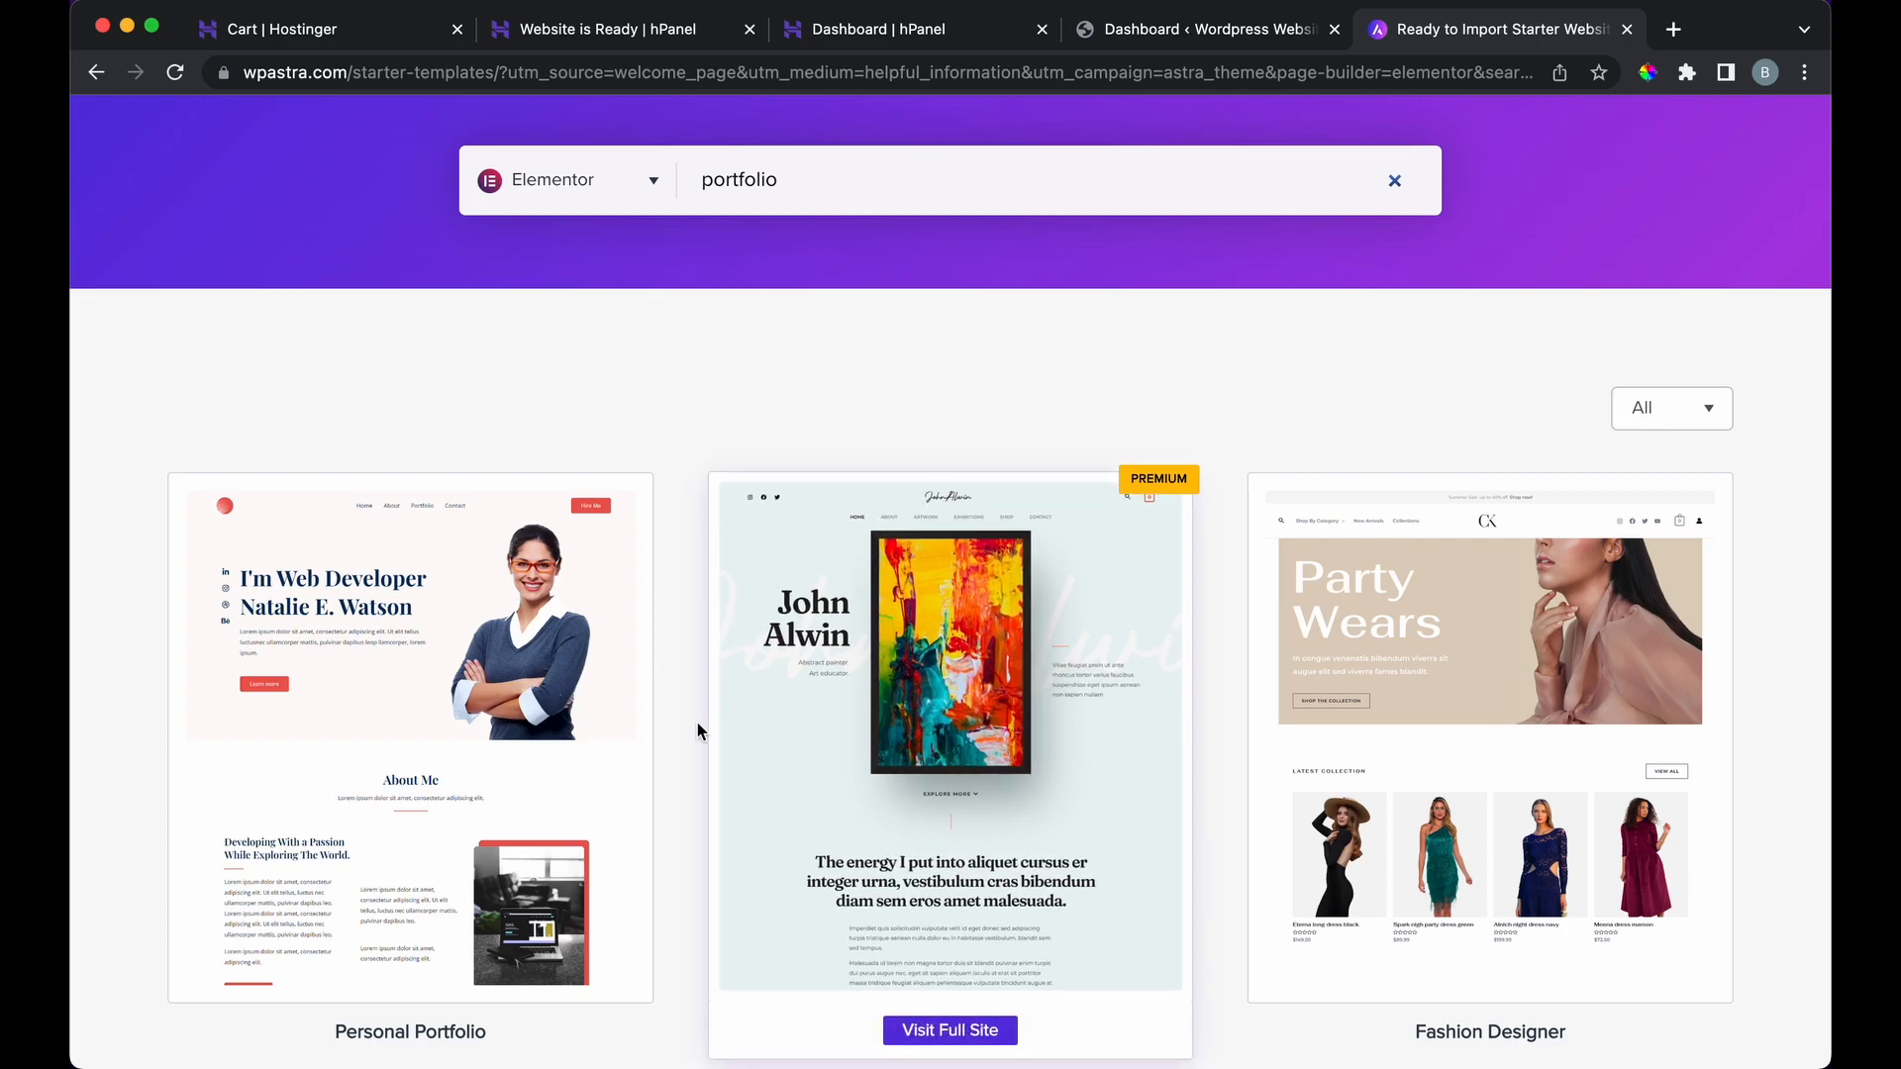
scroll(698, 733, "down", 3)
scroll(691, 760, "down", 8)
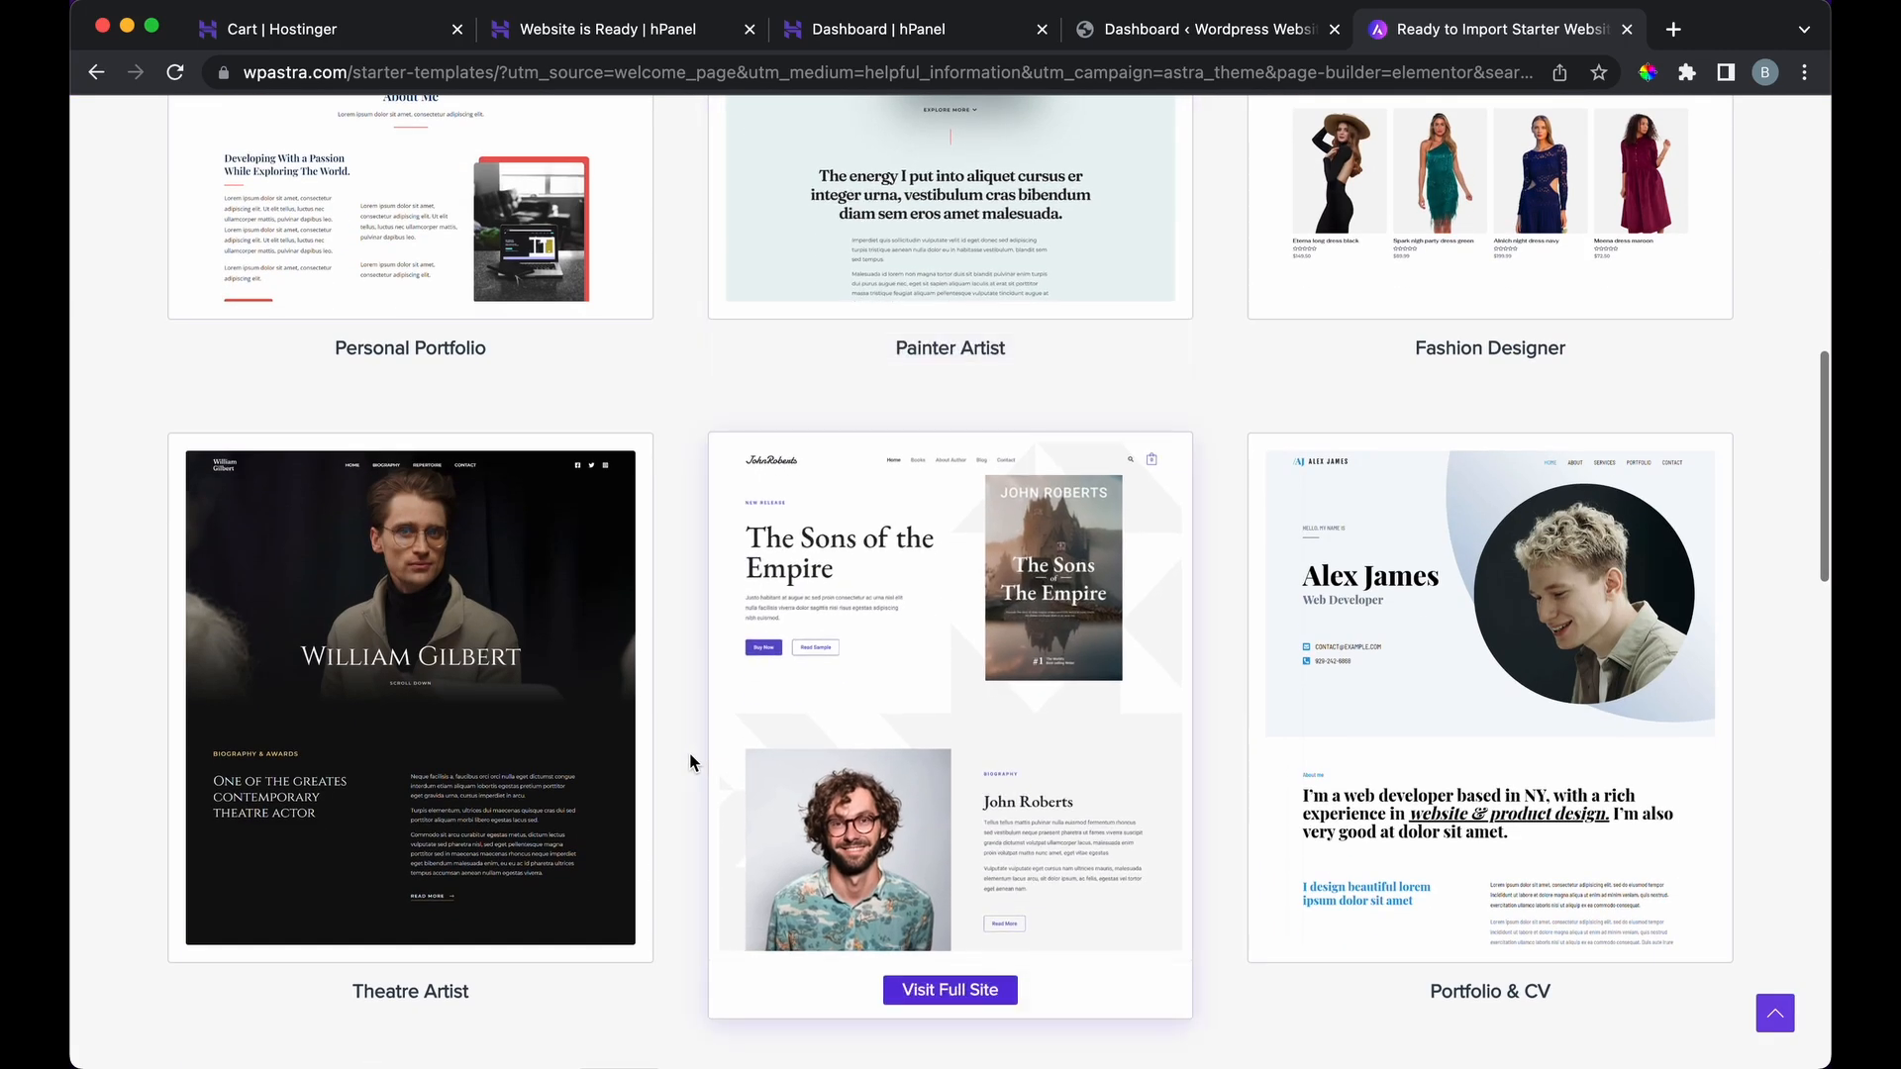
scroll(689, 761, "down", 5)
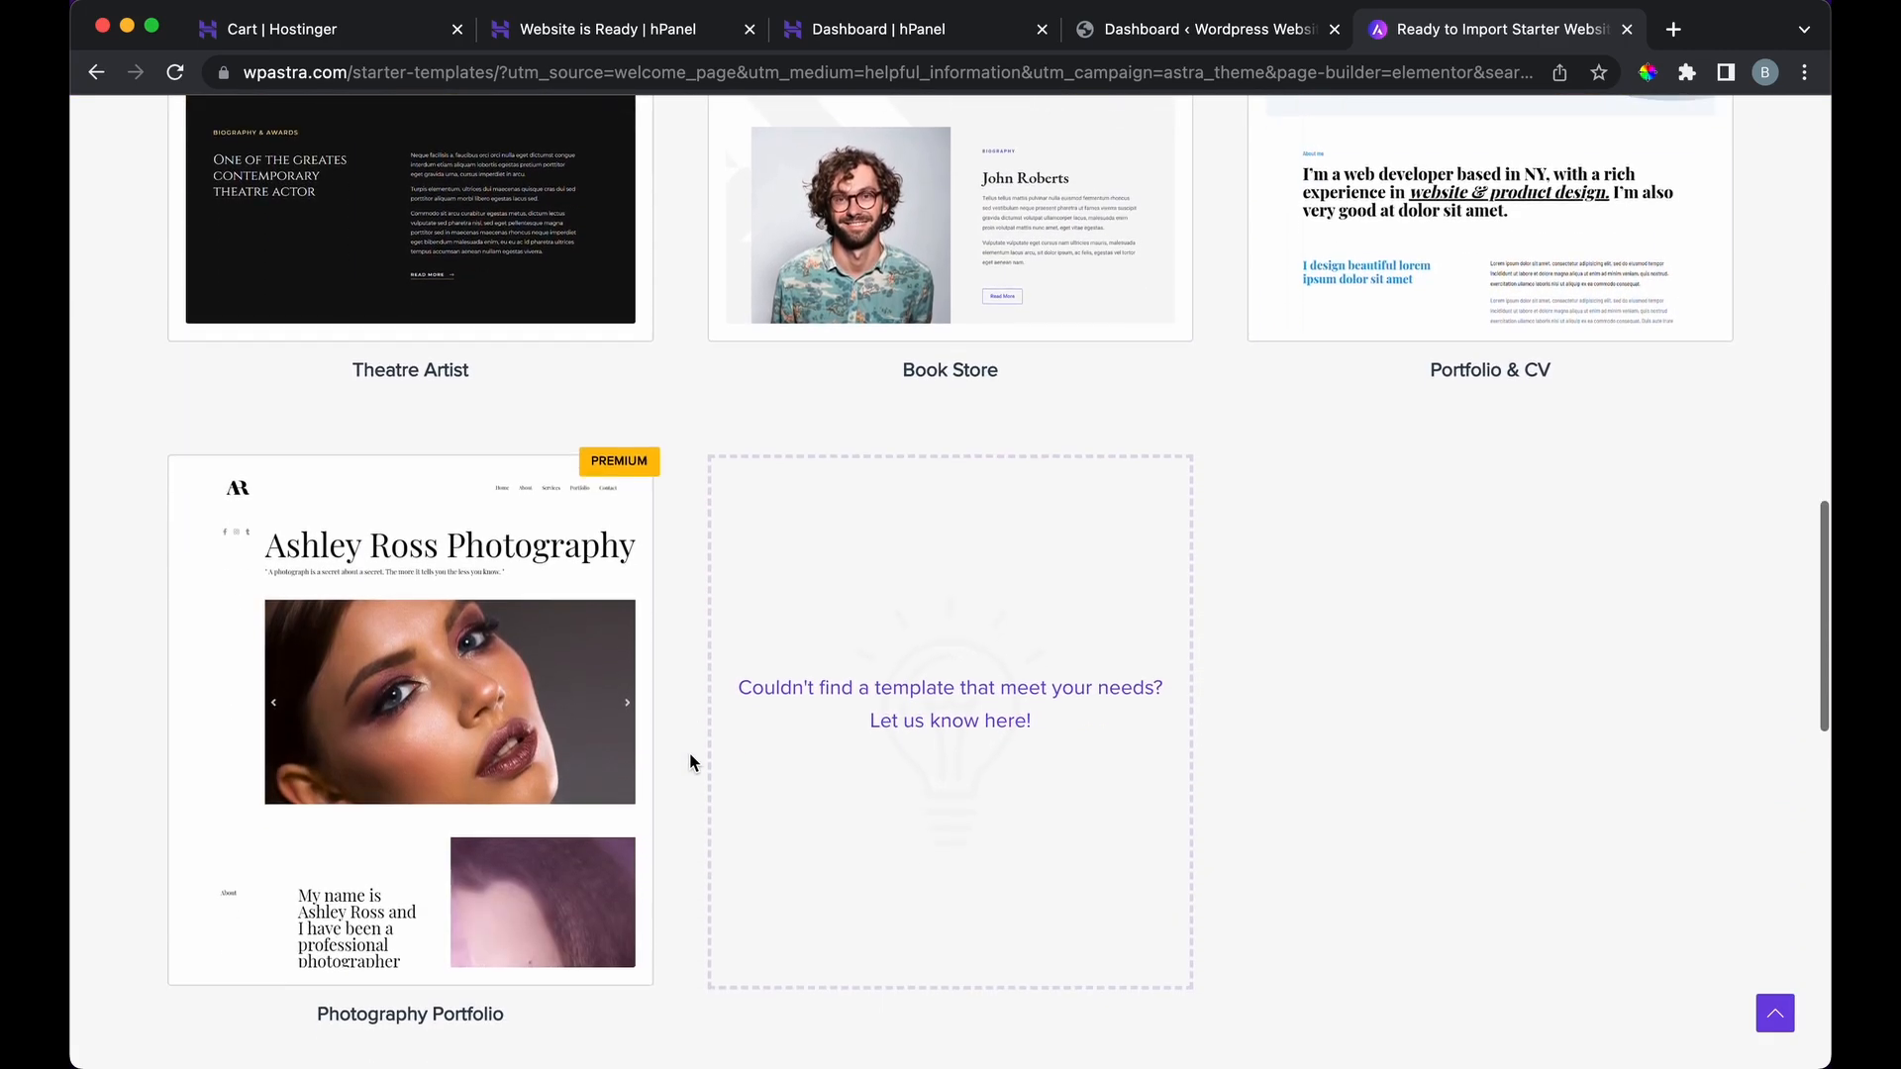
scroll(689, 762, "up", 5)
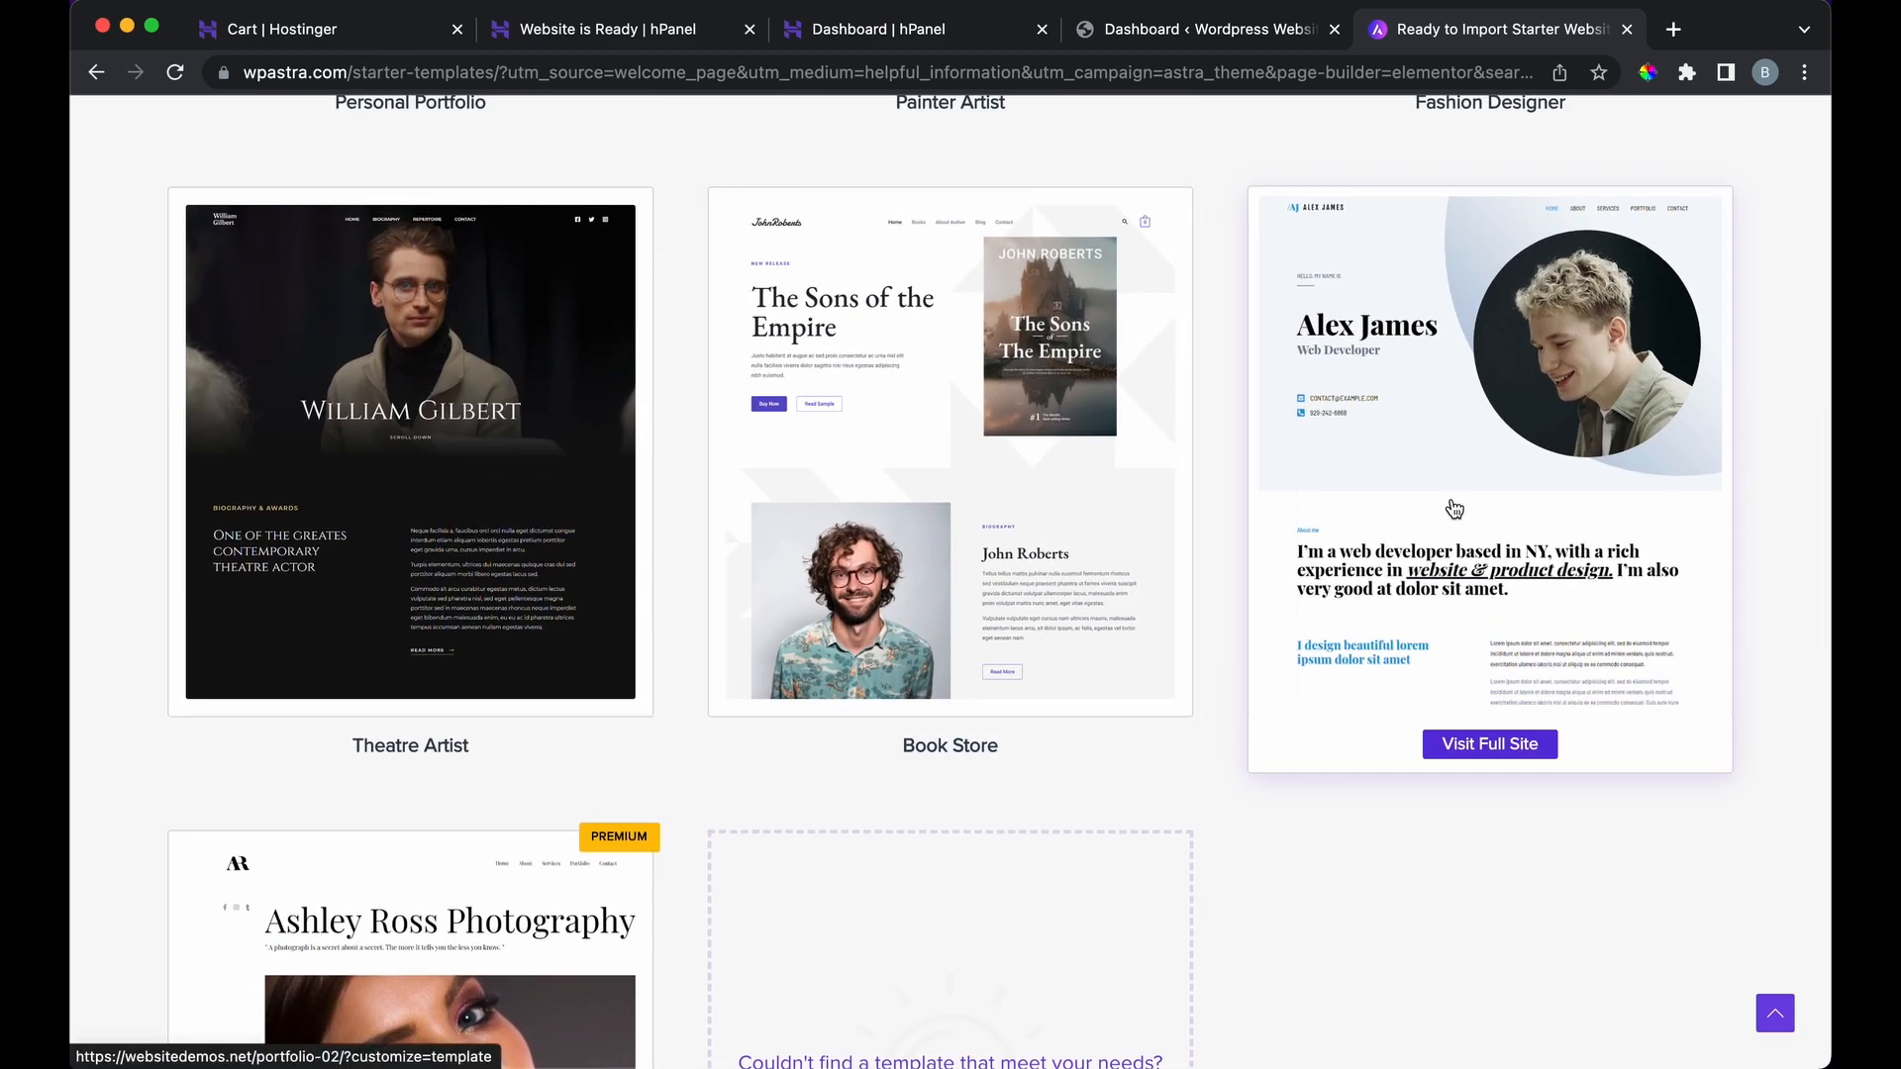
scroll(1048, 489, "up", 4)
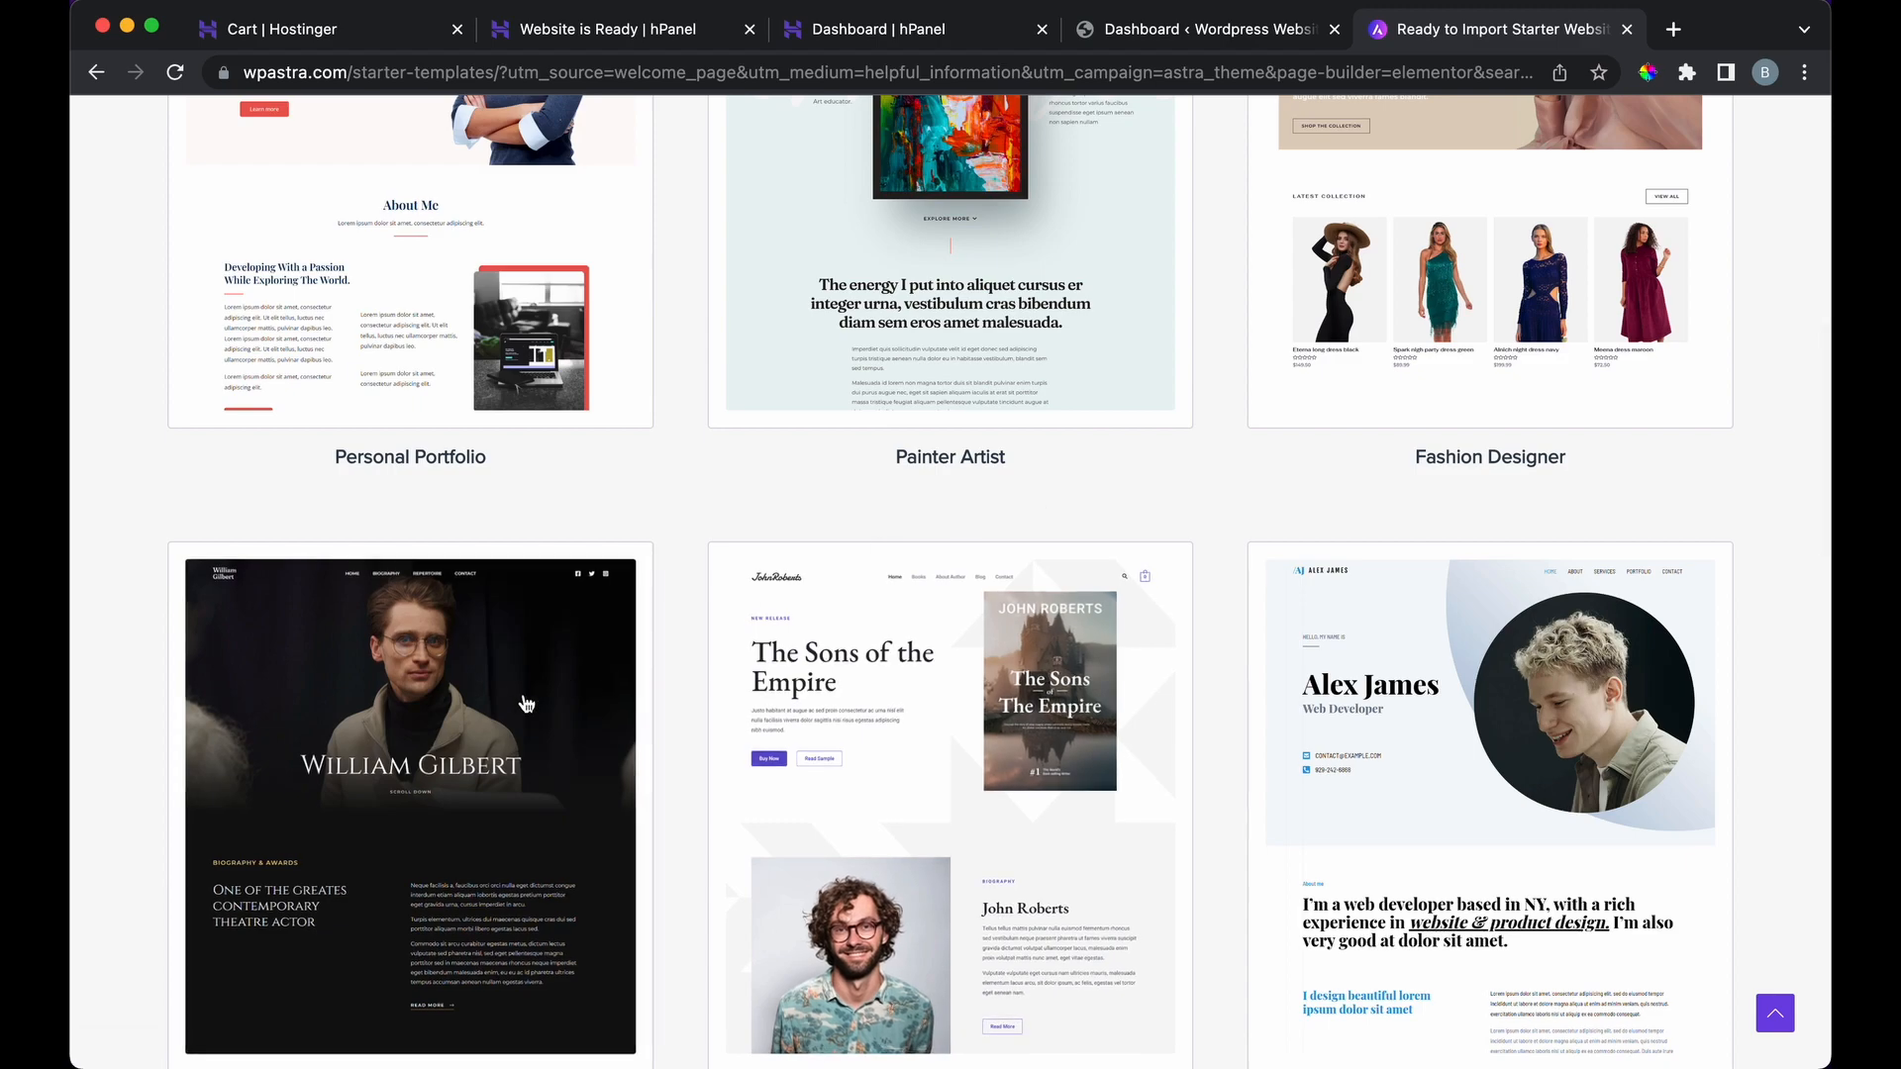
scroll(542, 697, "up", 3)
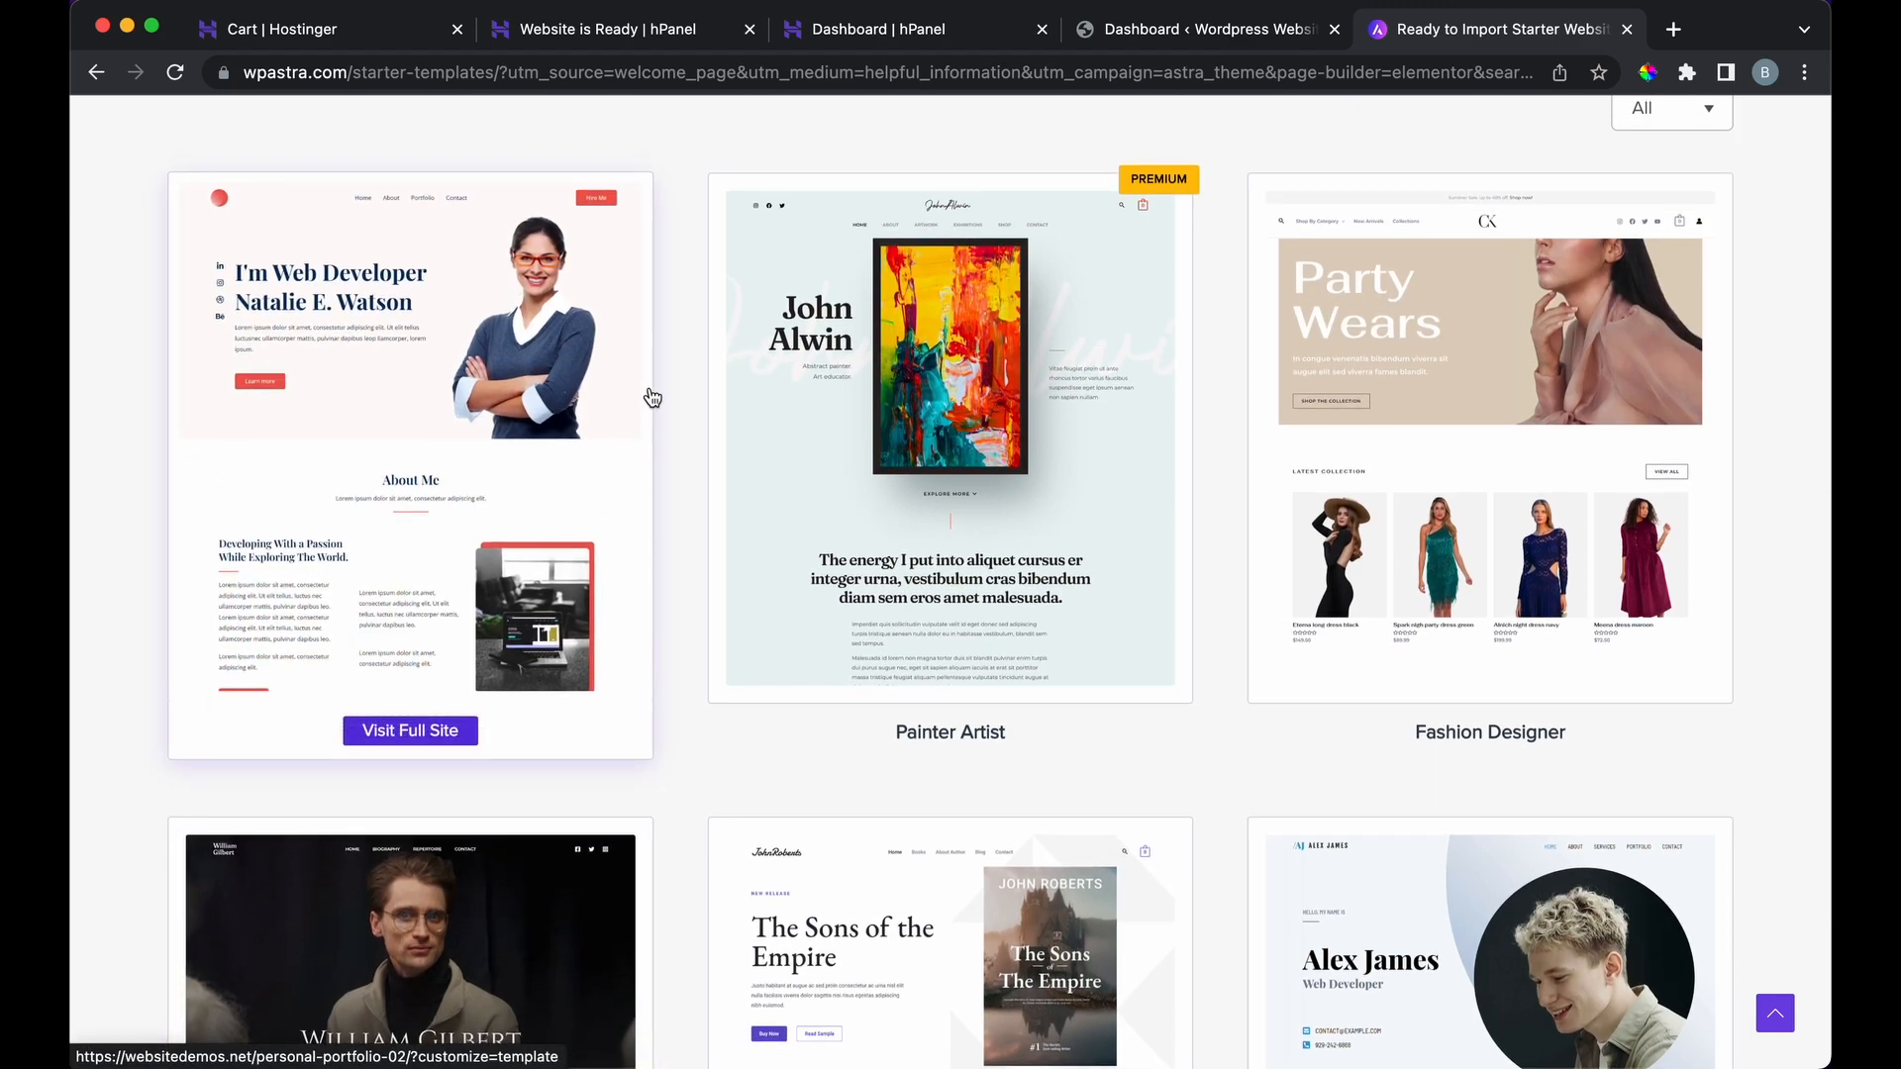
scroll(654, 392, "up", 1)
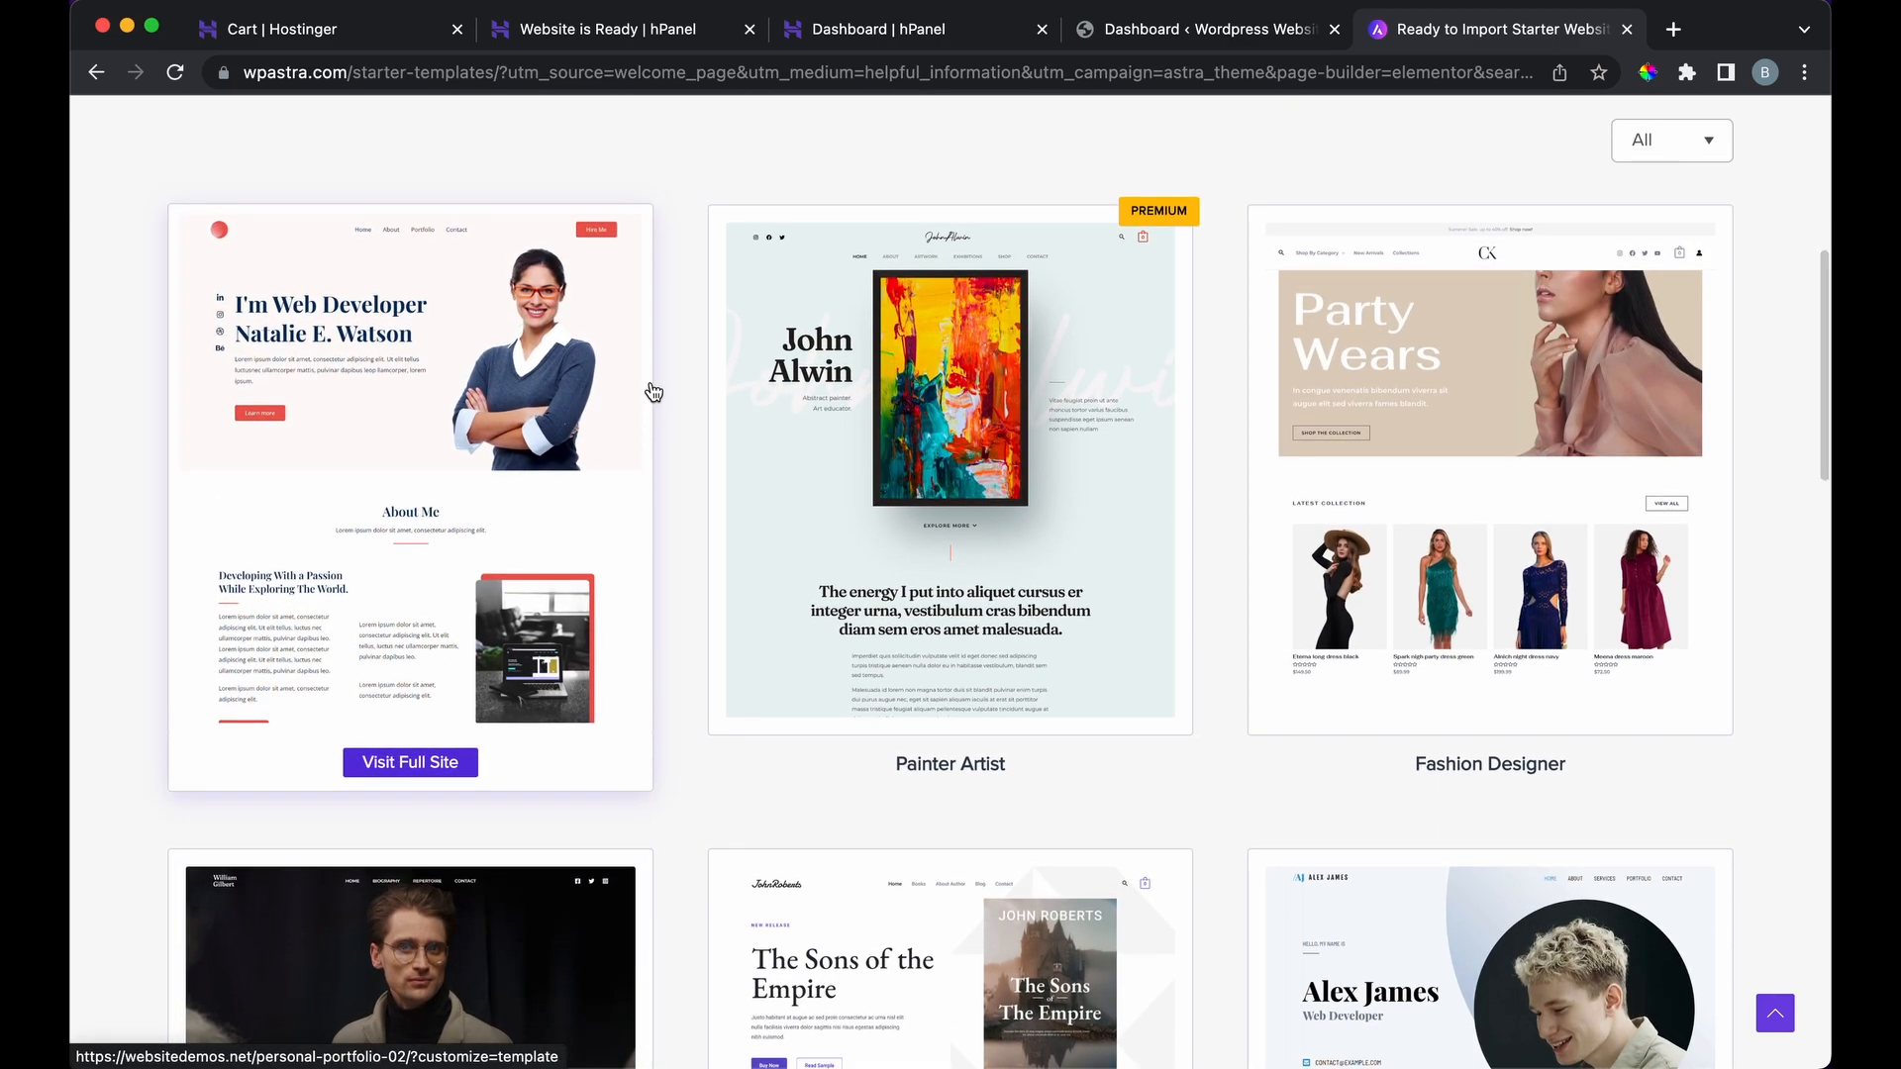
Step: Preview the full Personal Portfolio demo down to its footer, then return to the templates tab
left_click(420, 769)
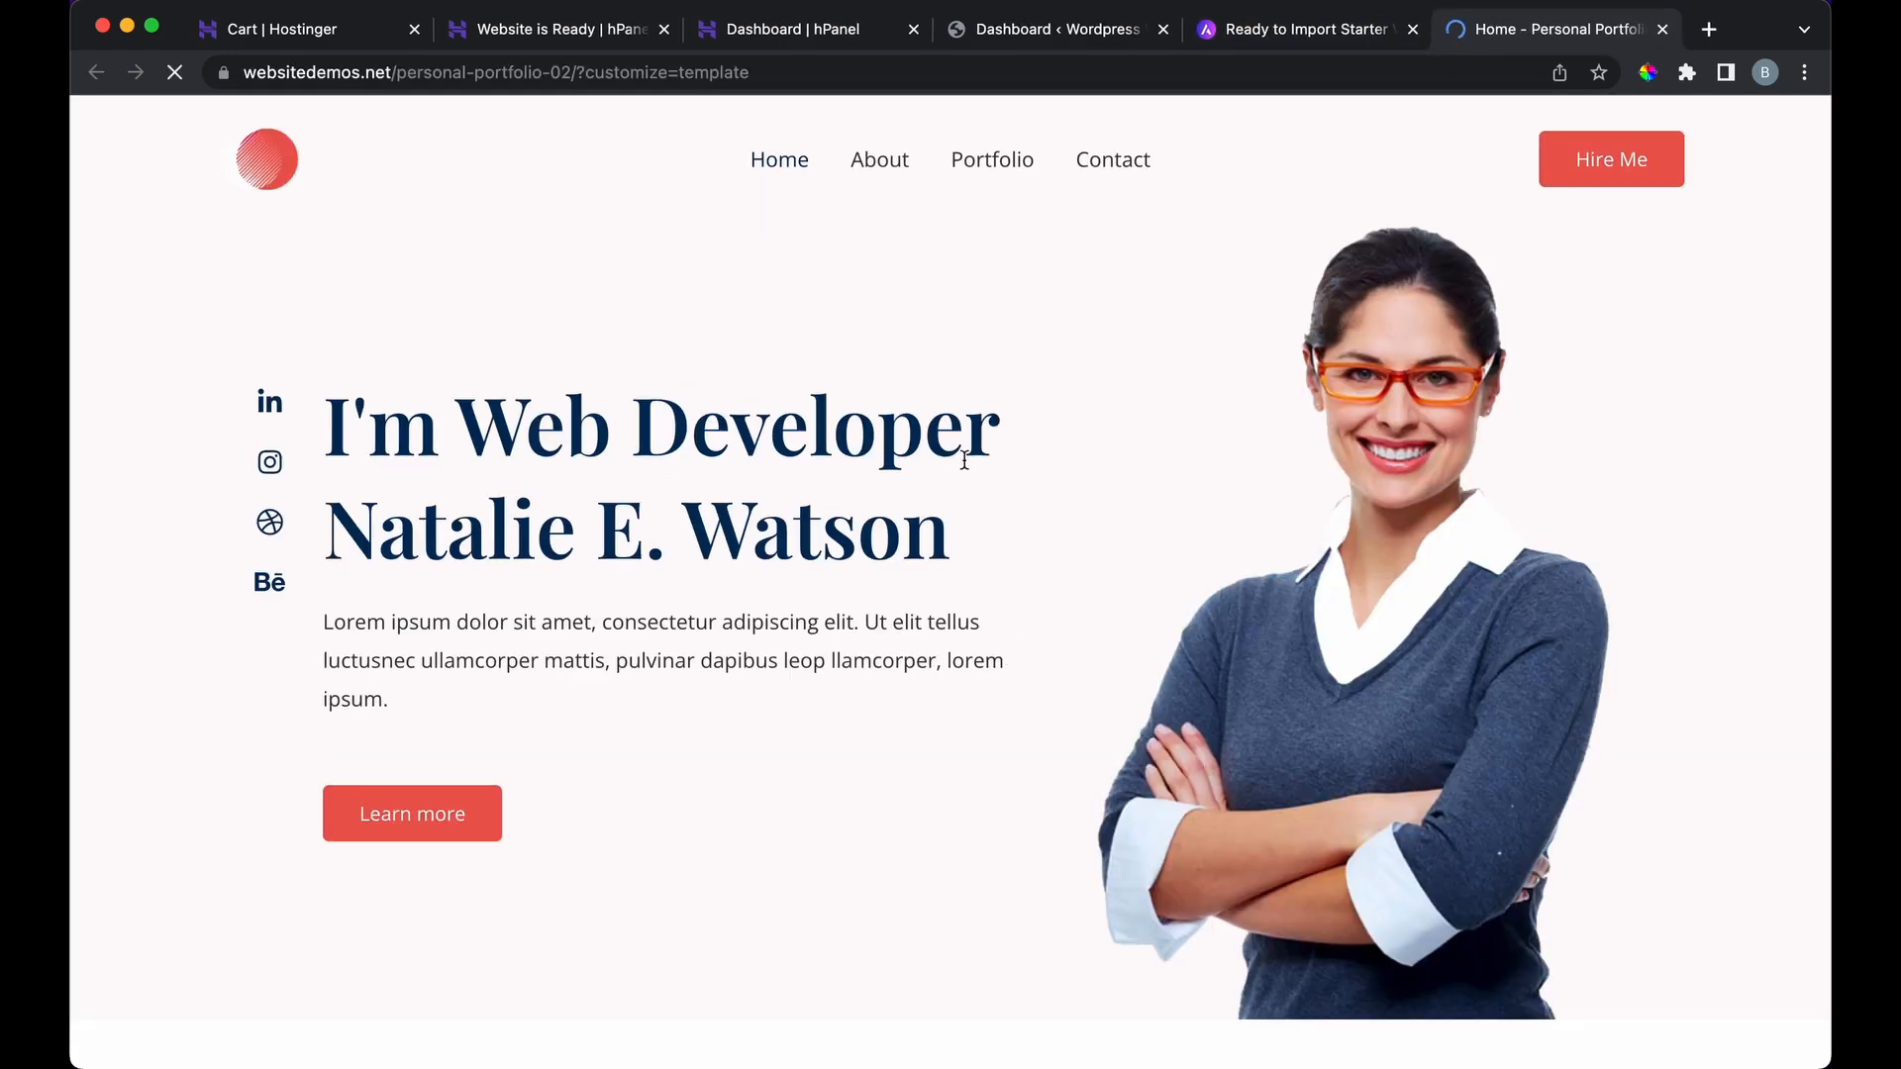
scroll(950, 473, "down", 12)
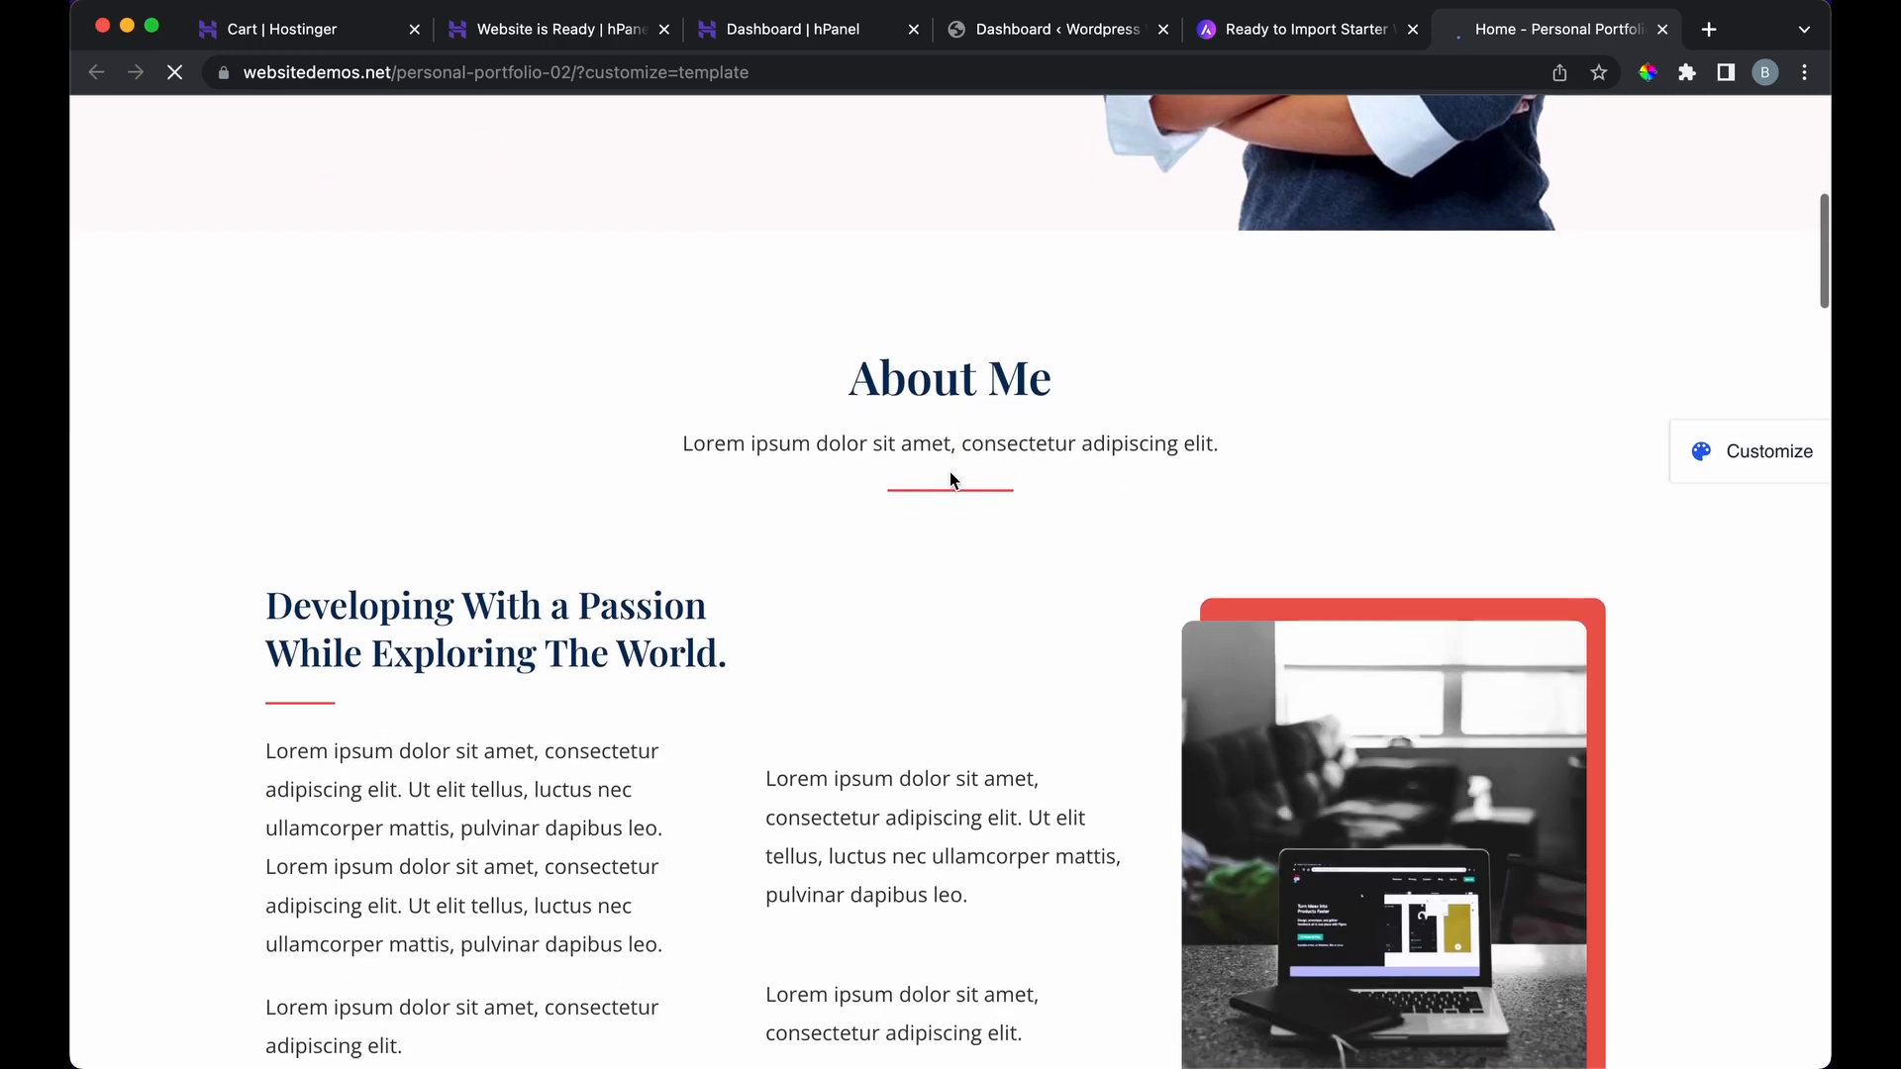
scroll(948, 471, "down", 15)
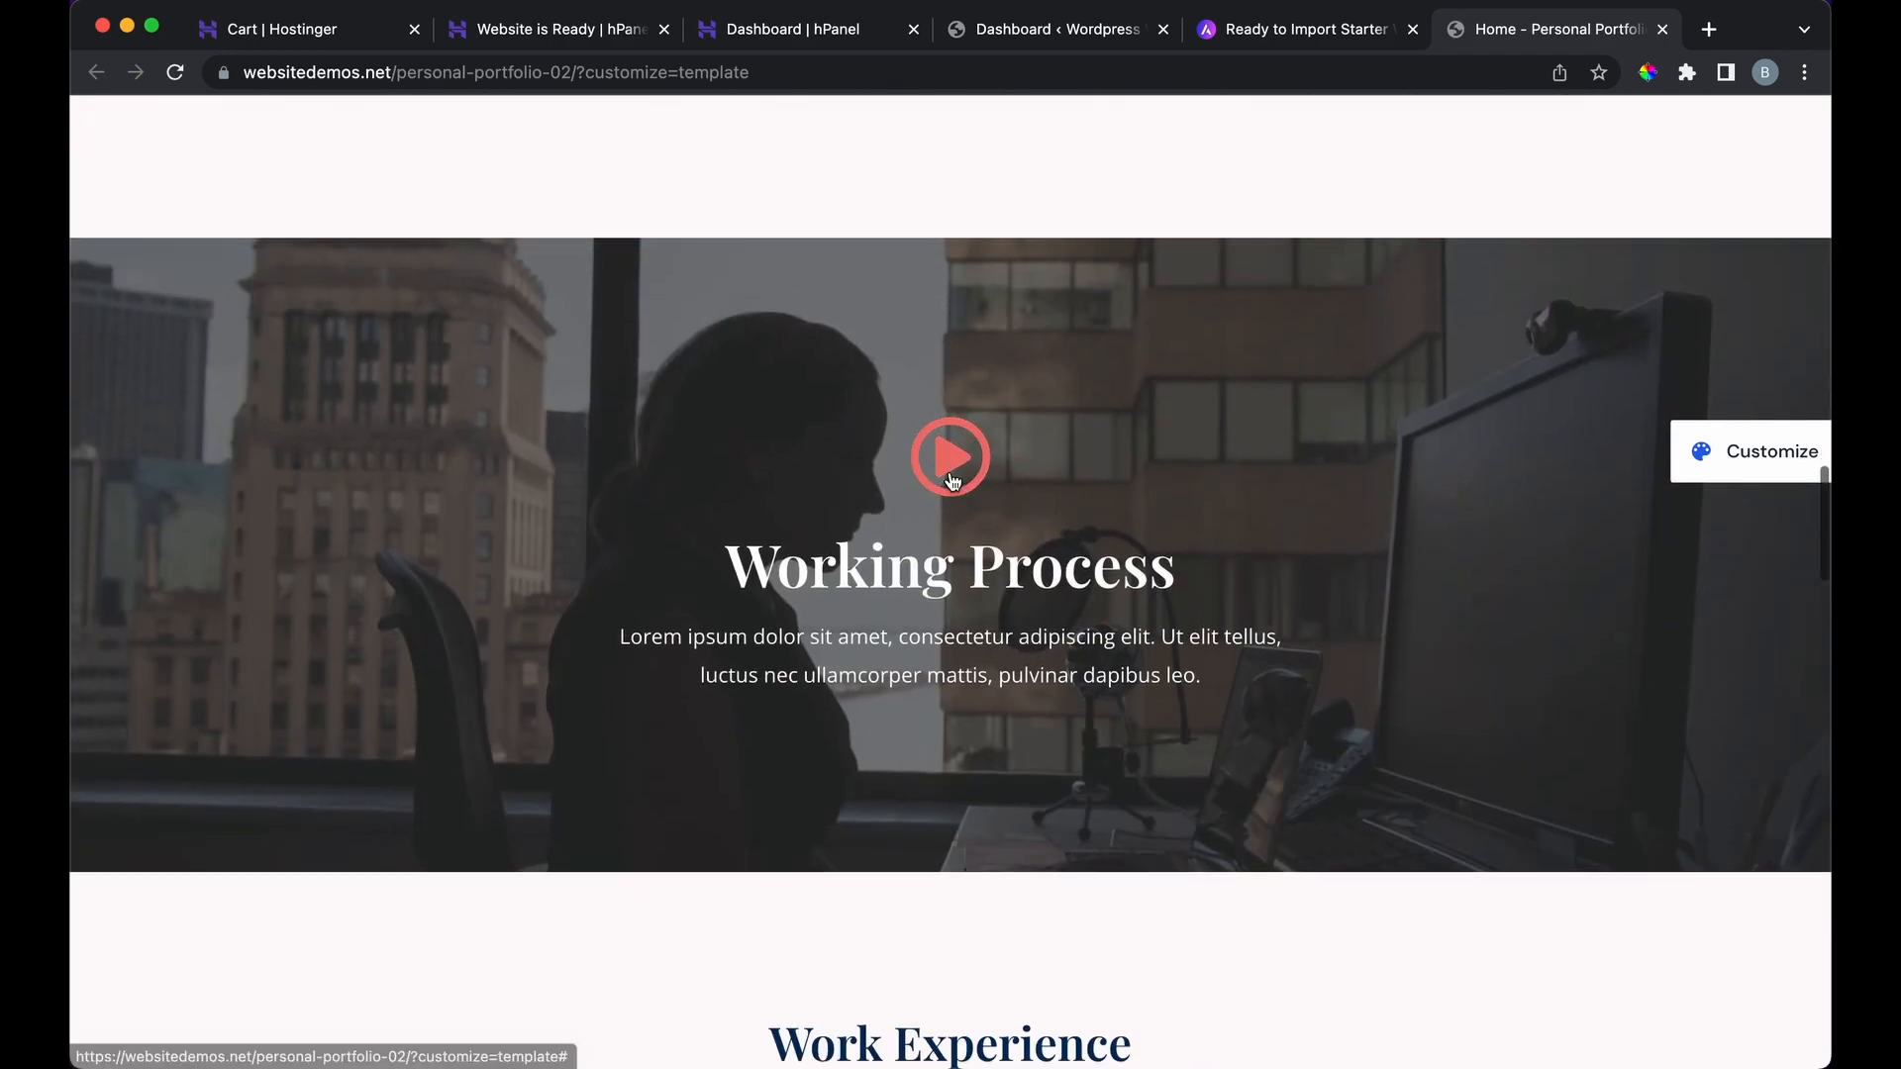
scroll(950, 472, "down", 20)
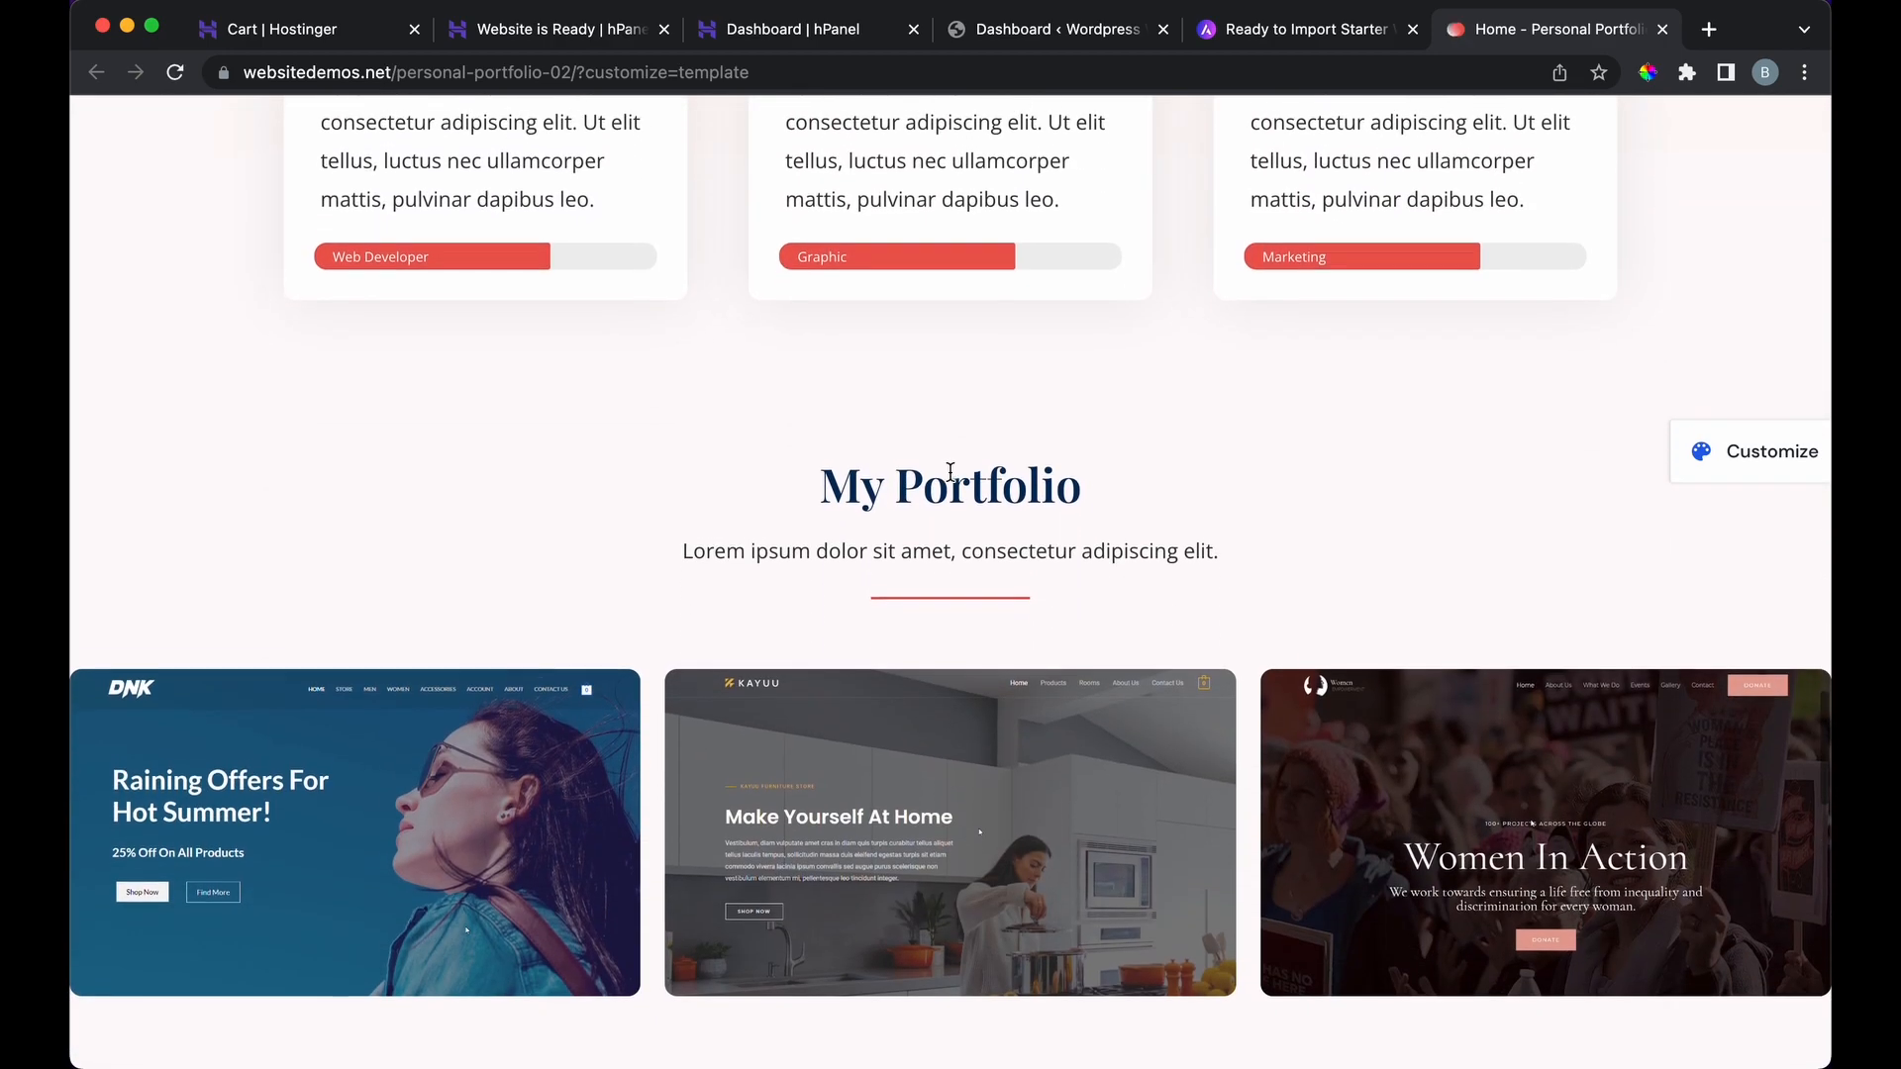
scroll(951, 472, "down", 15)
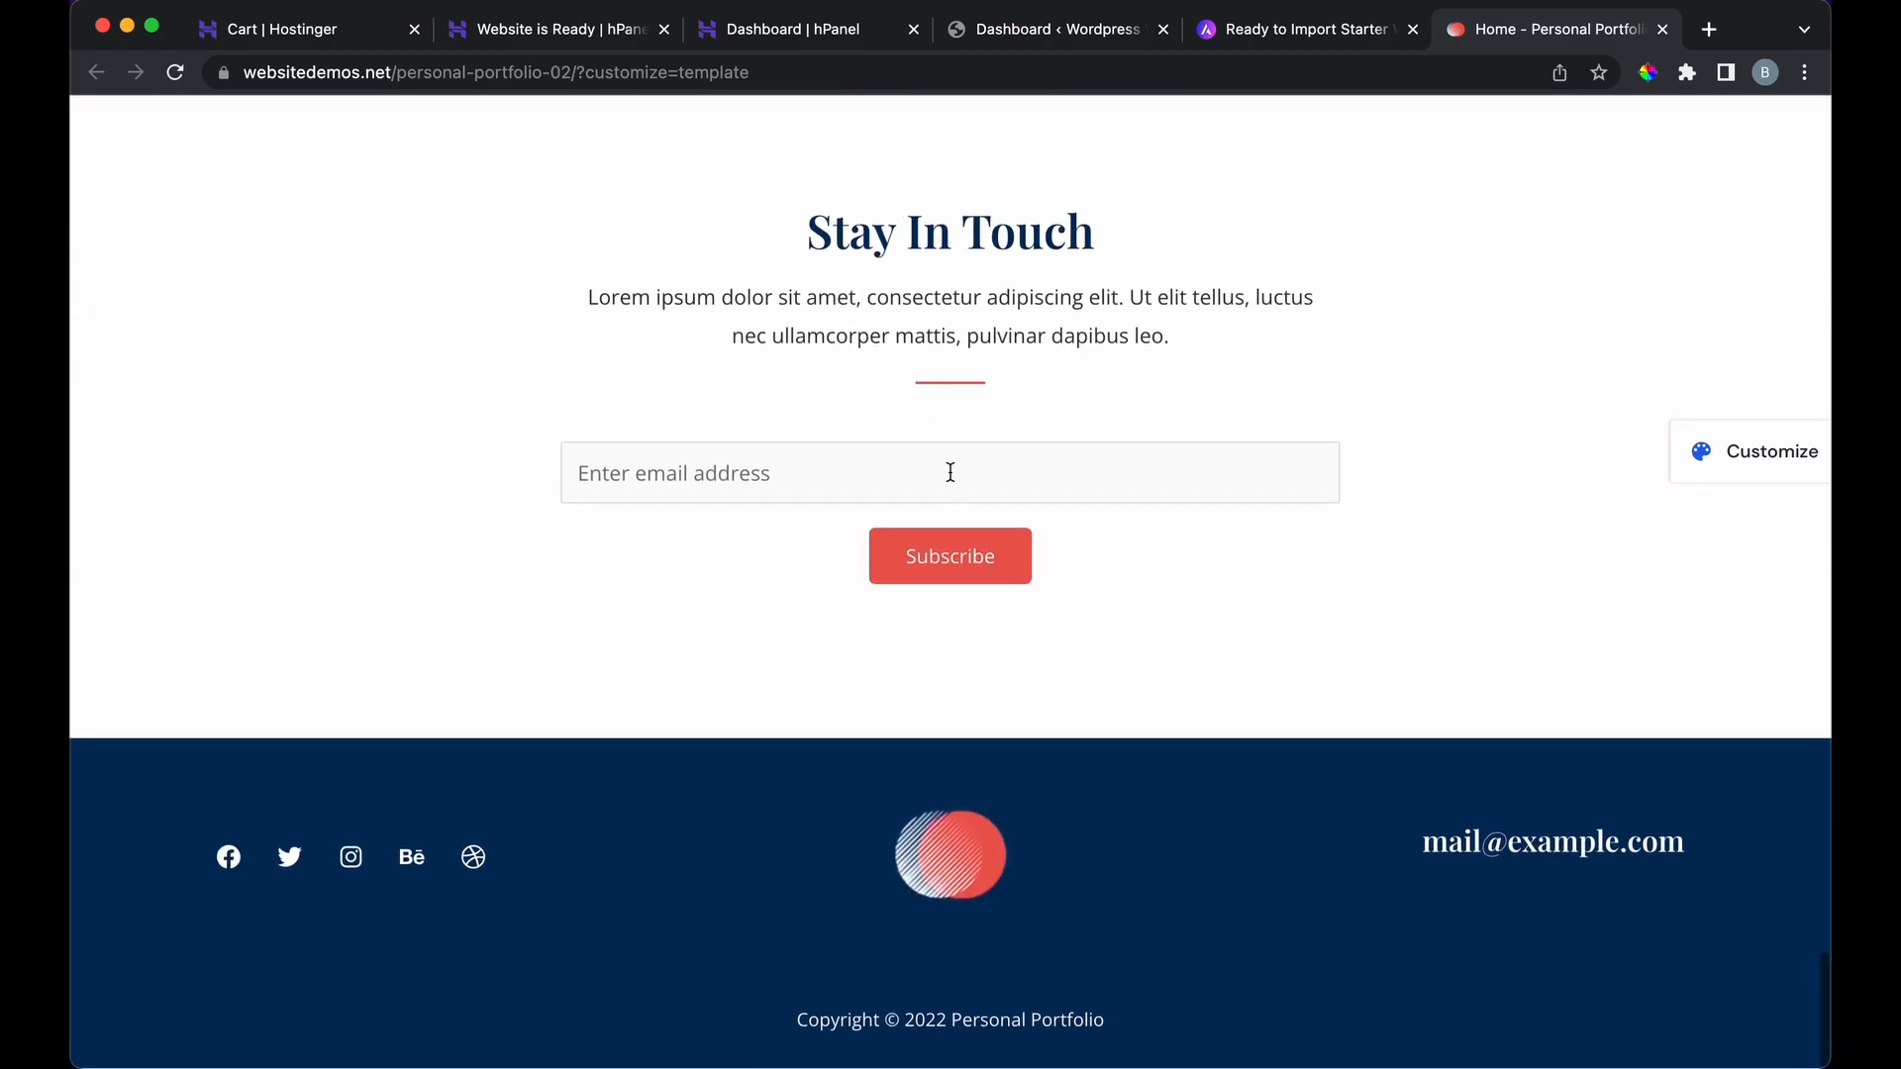
scroll(950, 472, "up", 9)
scroll(951, 472, "up", 20)
left_click(1238, 43)
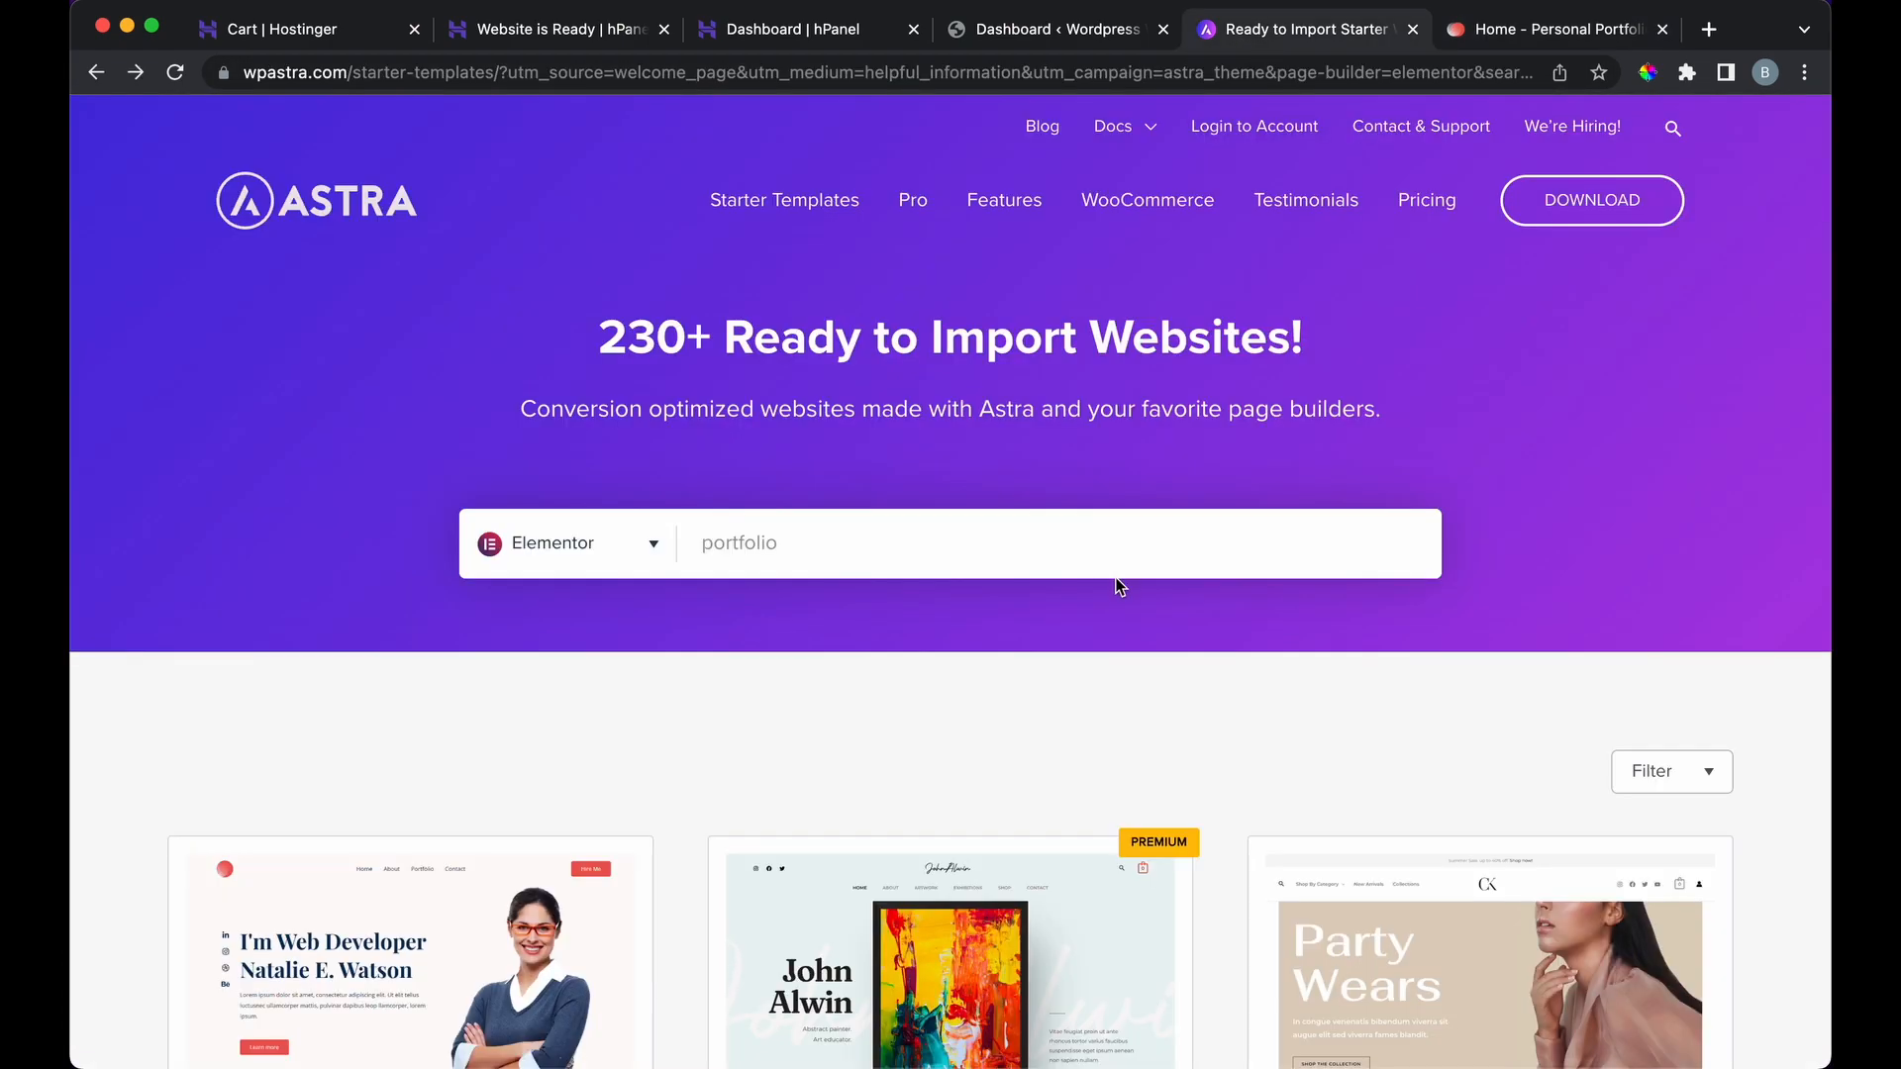
Step: Activate the Starter Templates plugin and choose Elementor as the page builder
left_click(1107, 41)
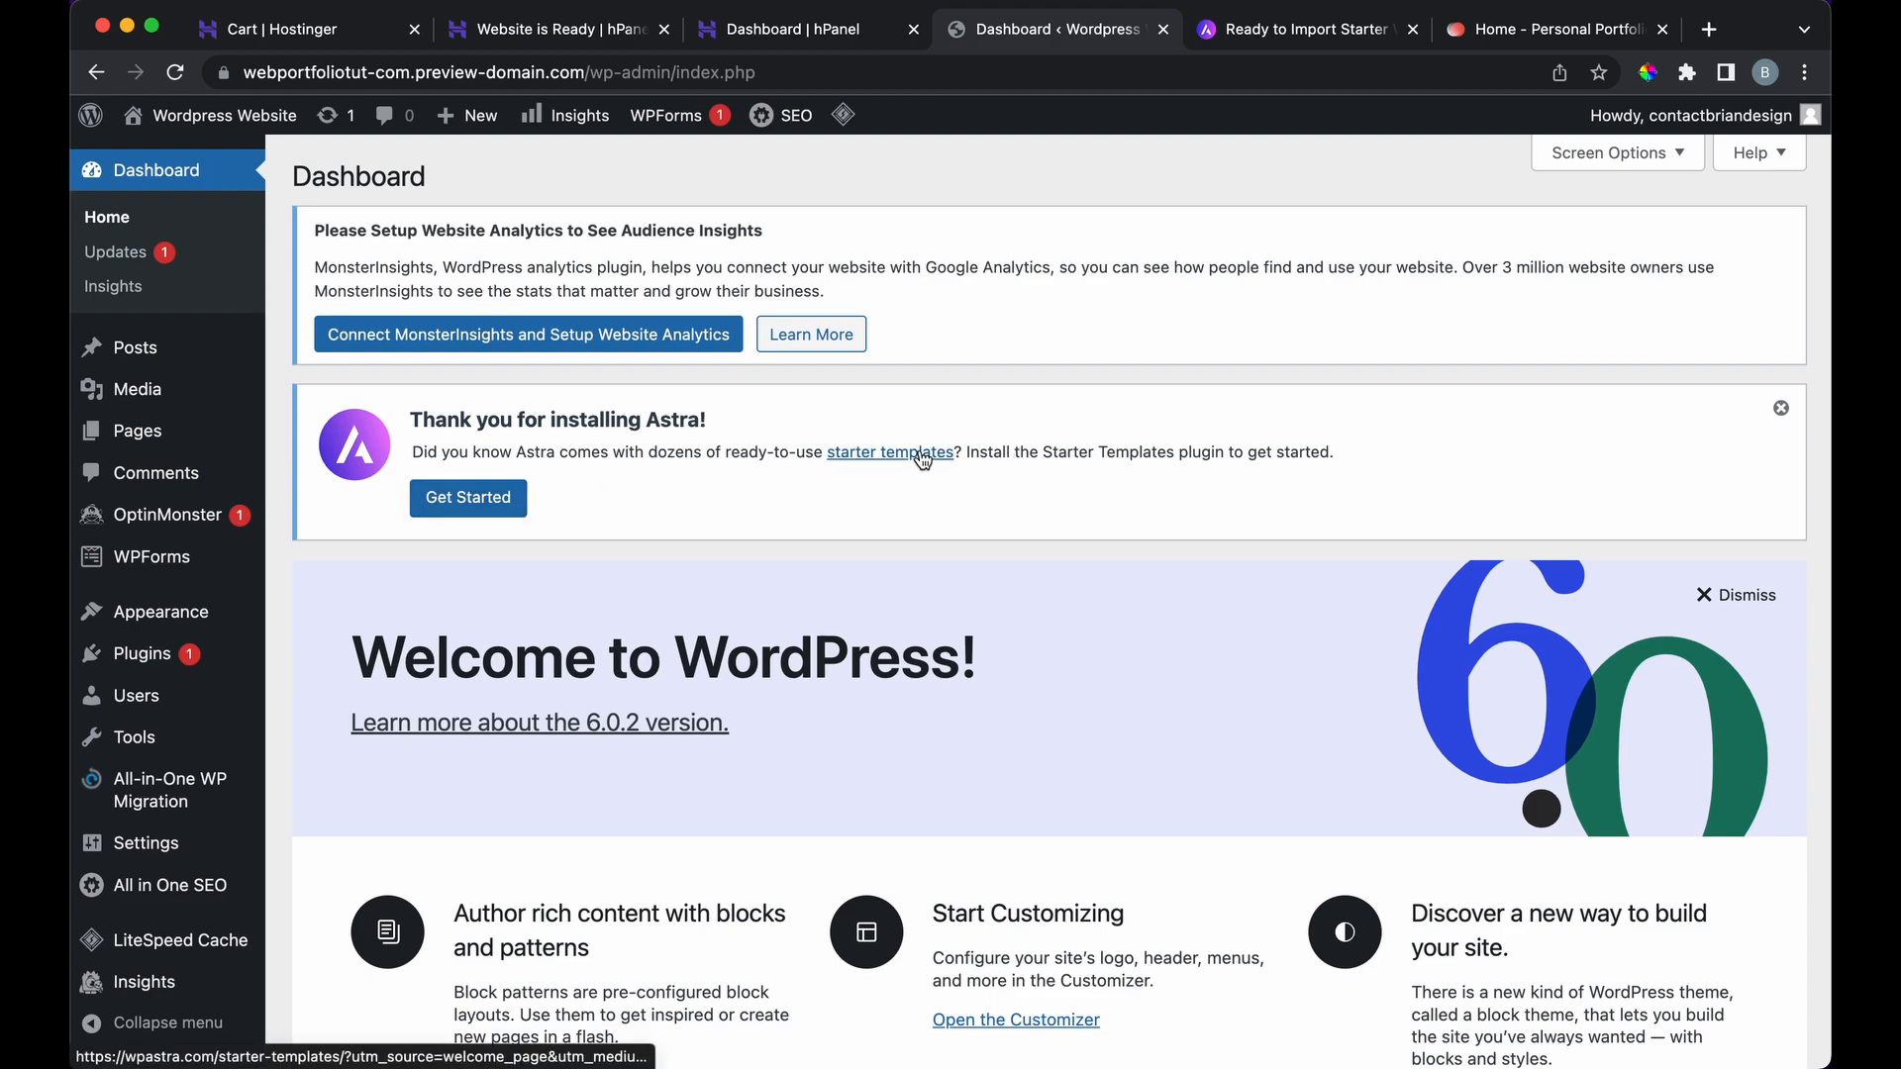
left_click(479, 500)
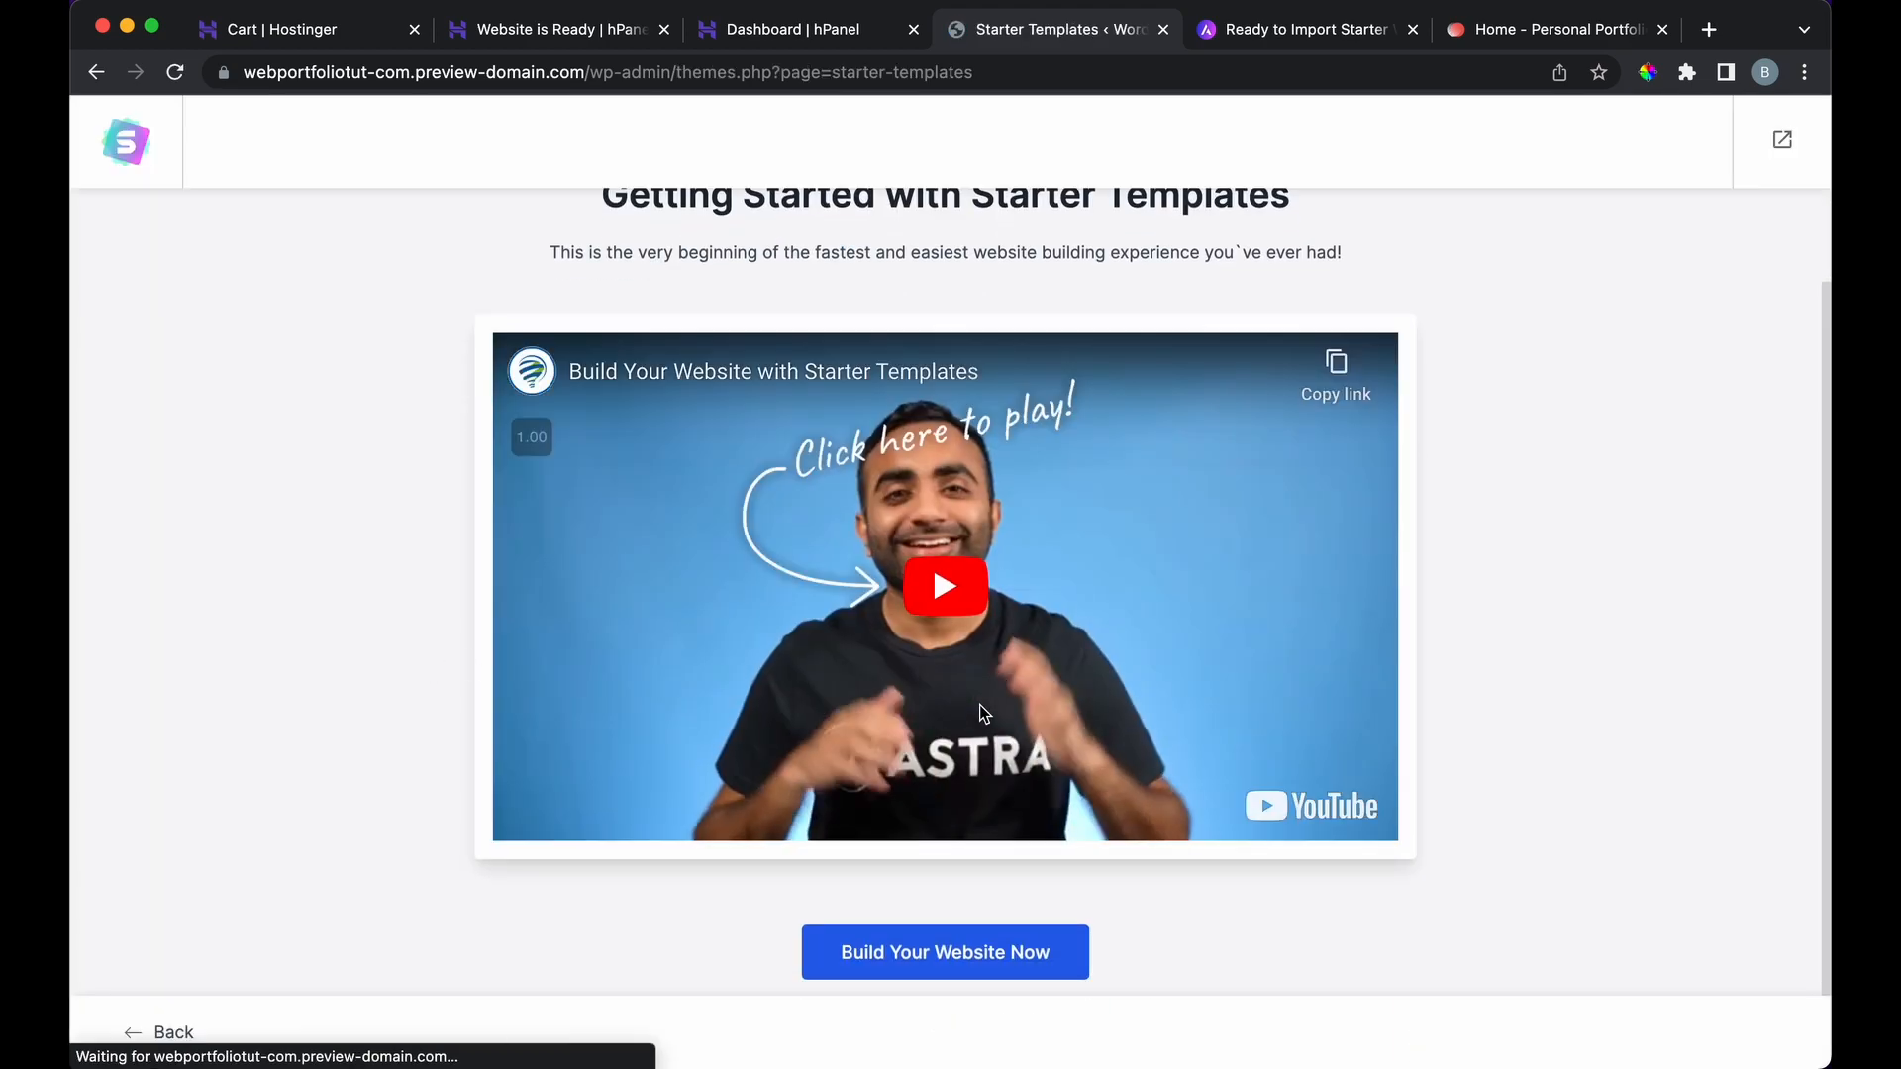
left_click(881, 955)
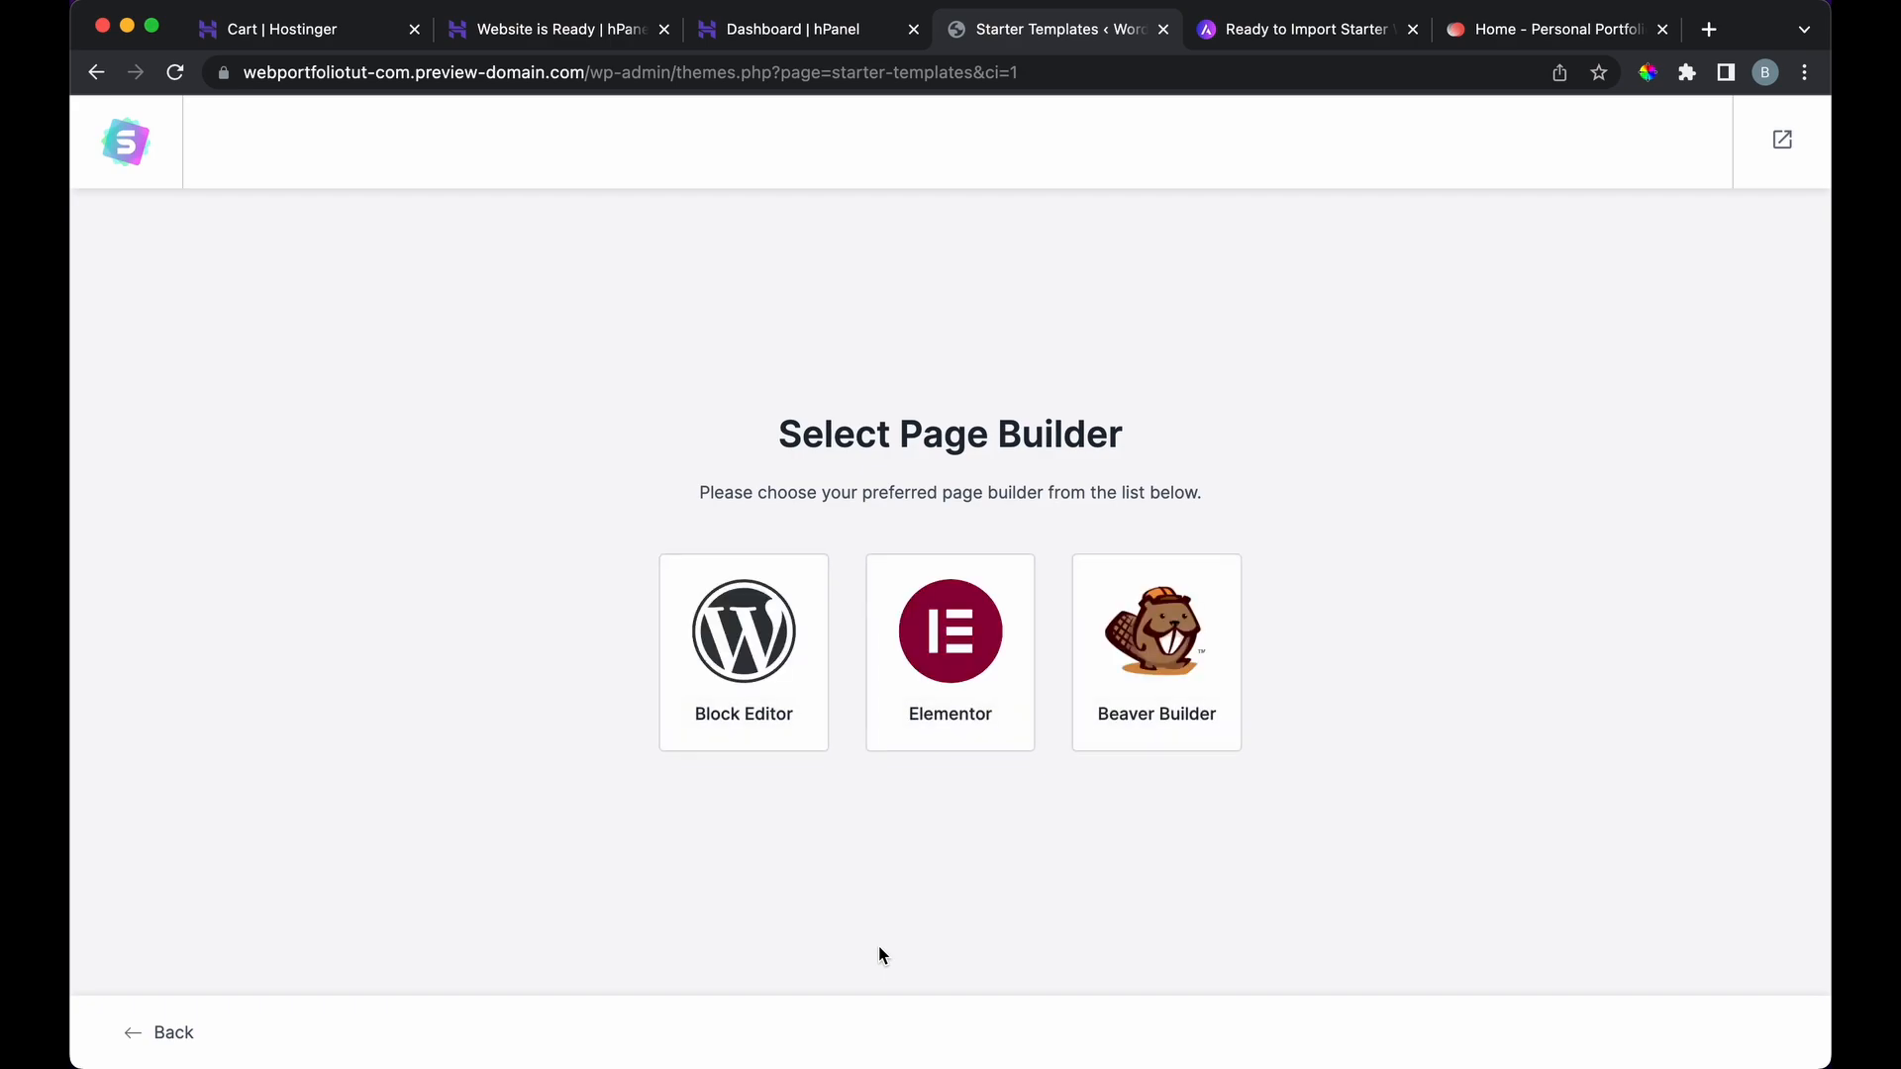
left_click(948, 658)
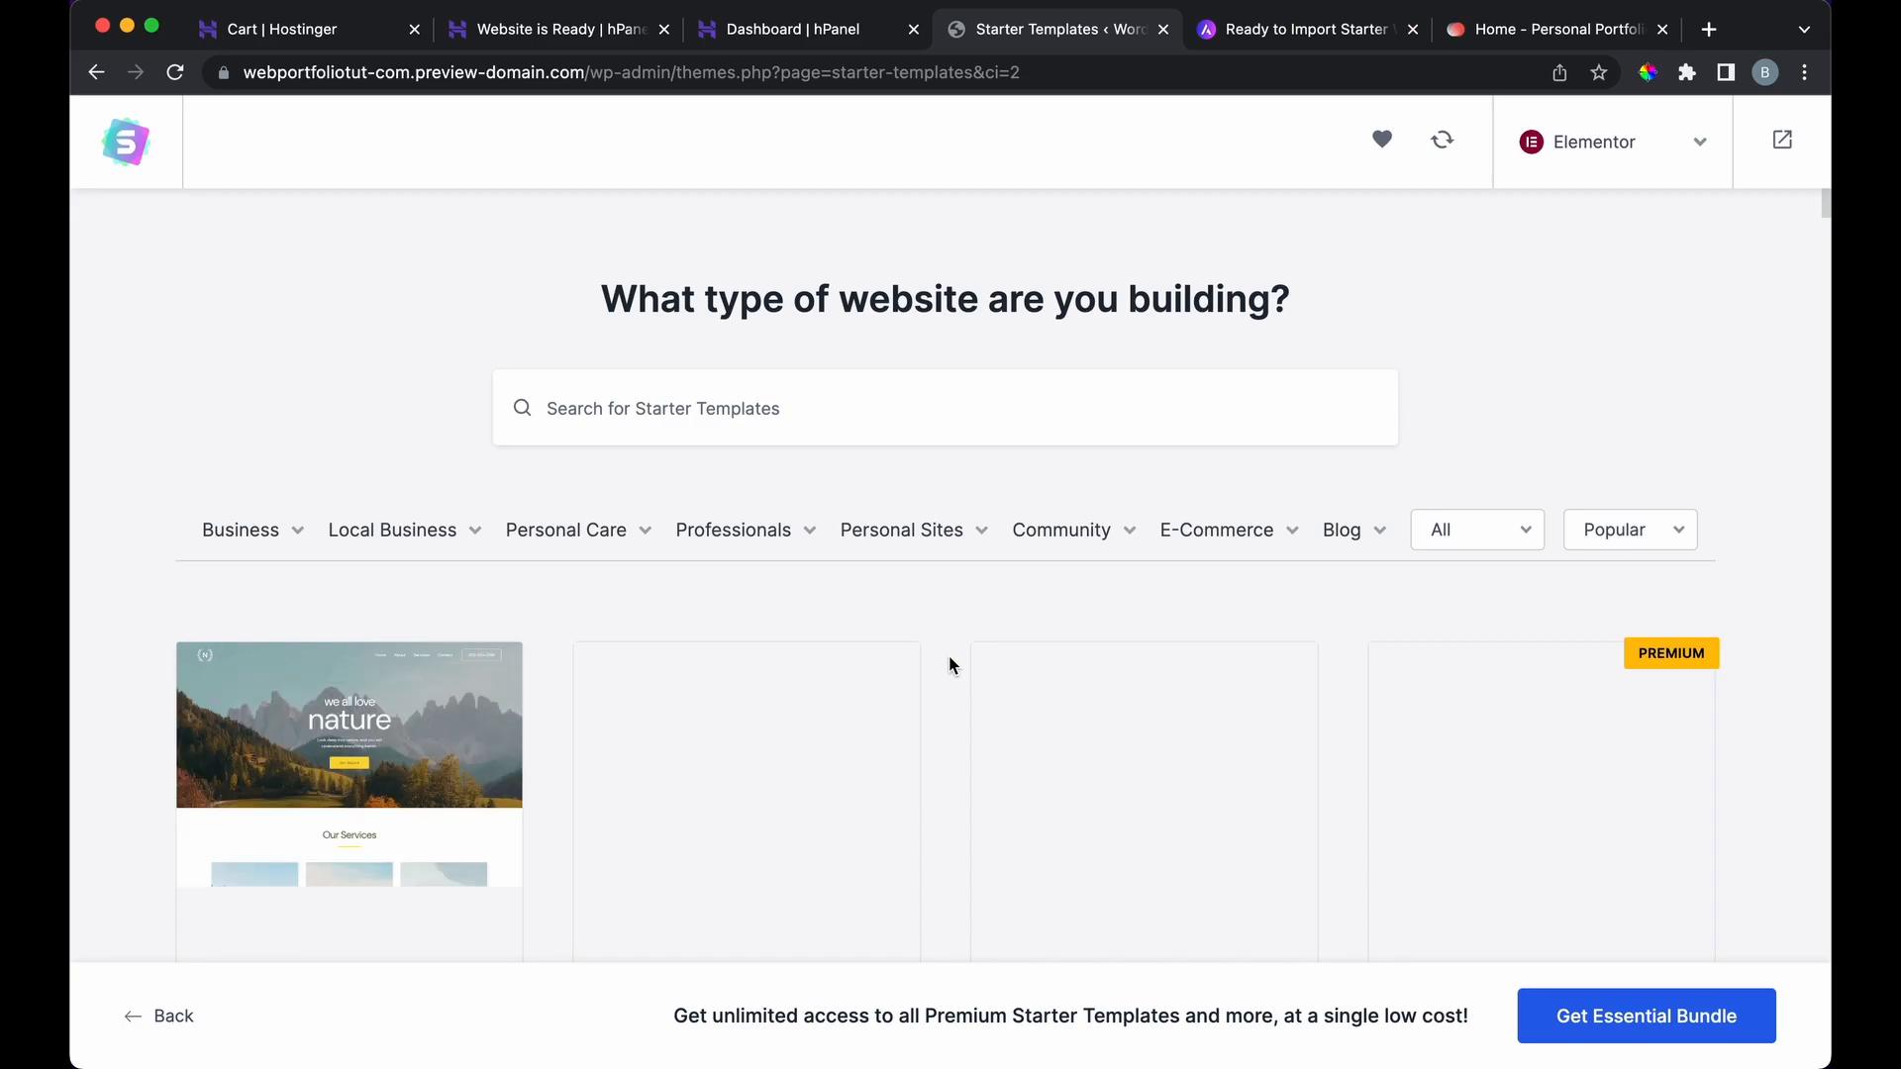
Step: Search the template library for 'portfolio' and browse the results
scroll(949, 656, "down", 4)
scroll(949, 655, "down", 5)
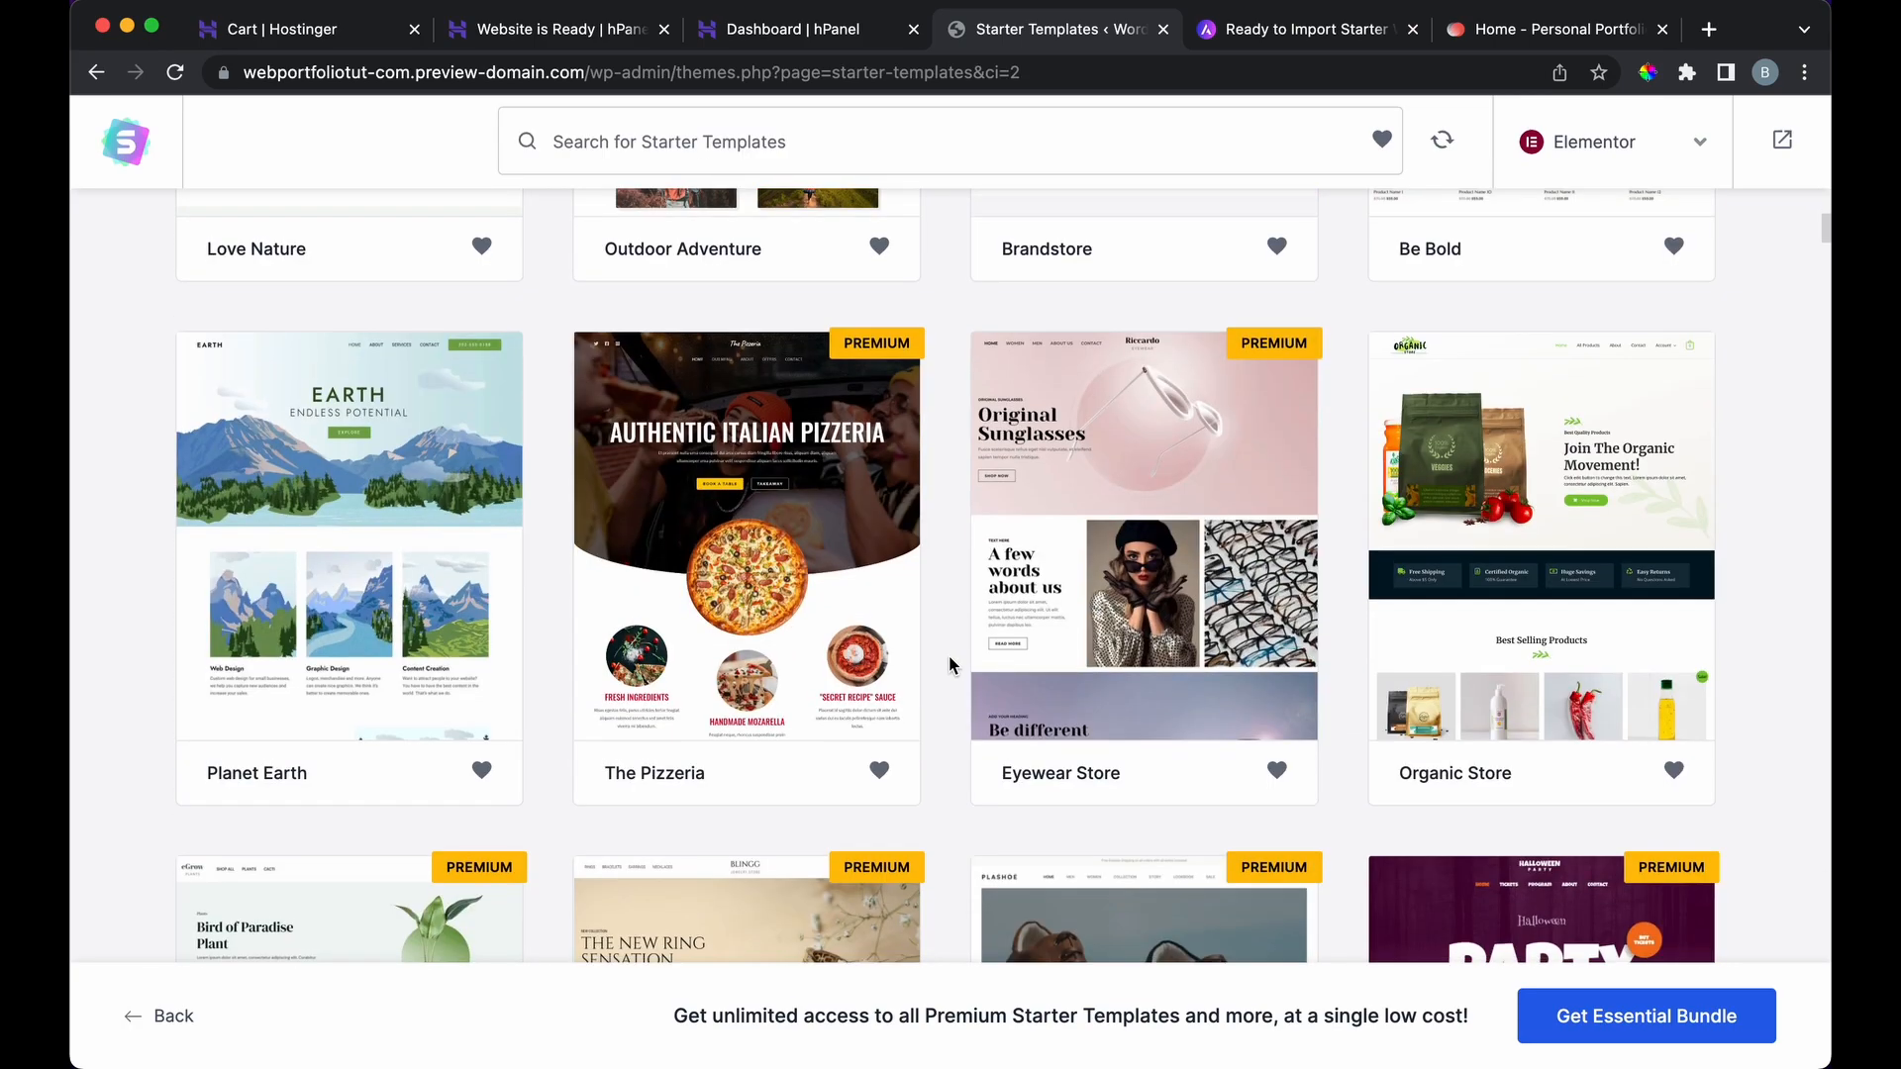
scroll(949, 655, "down", 5)
scroll(948, 664, "down", 5)
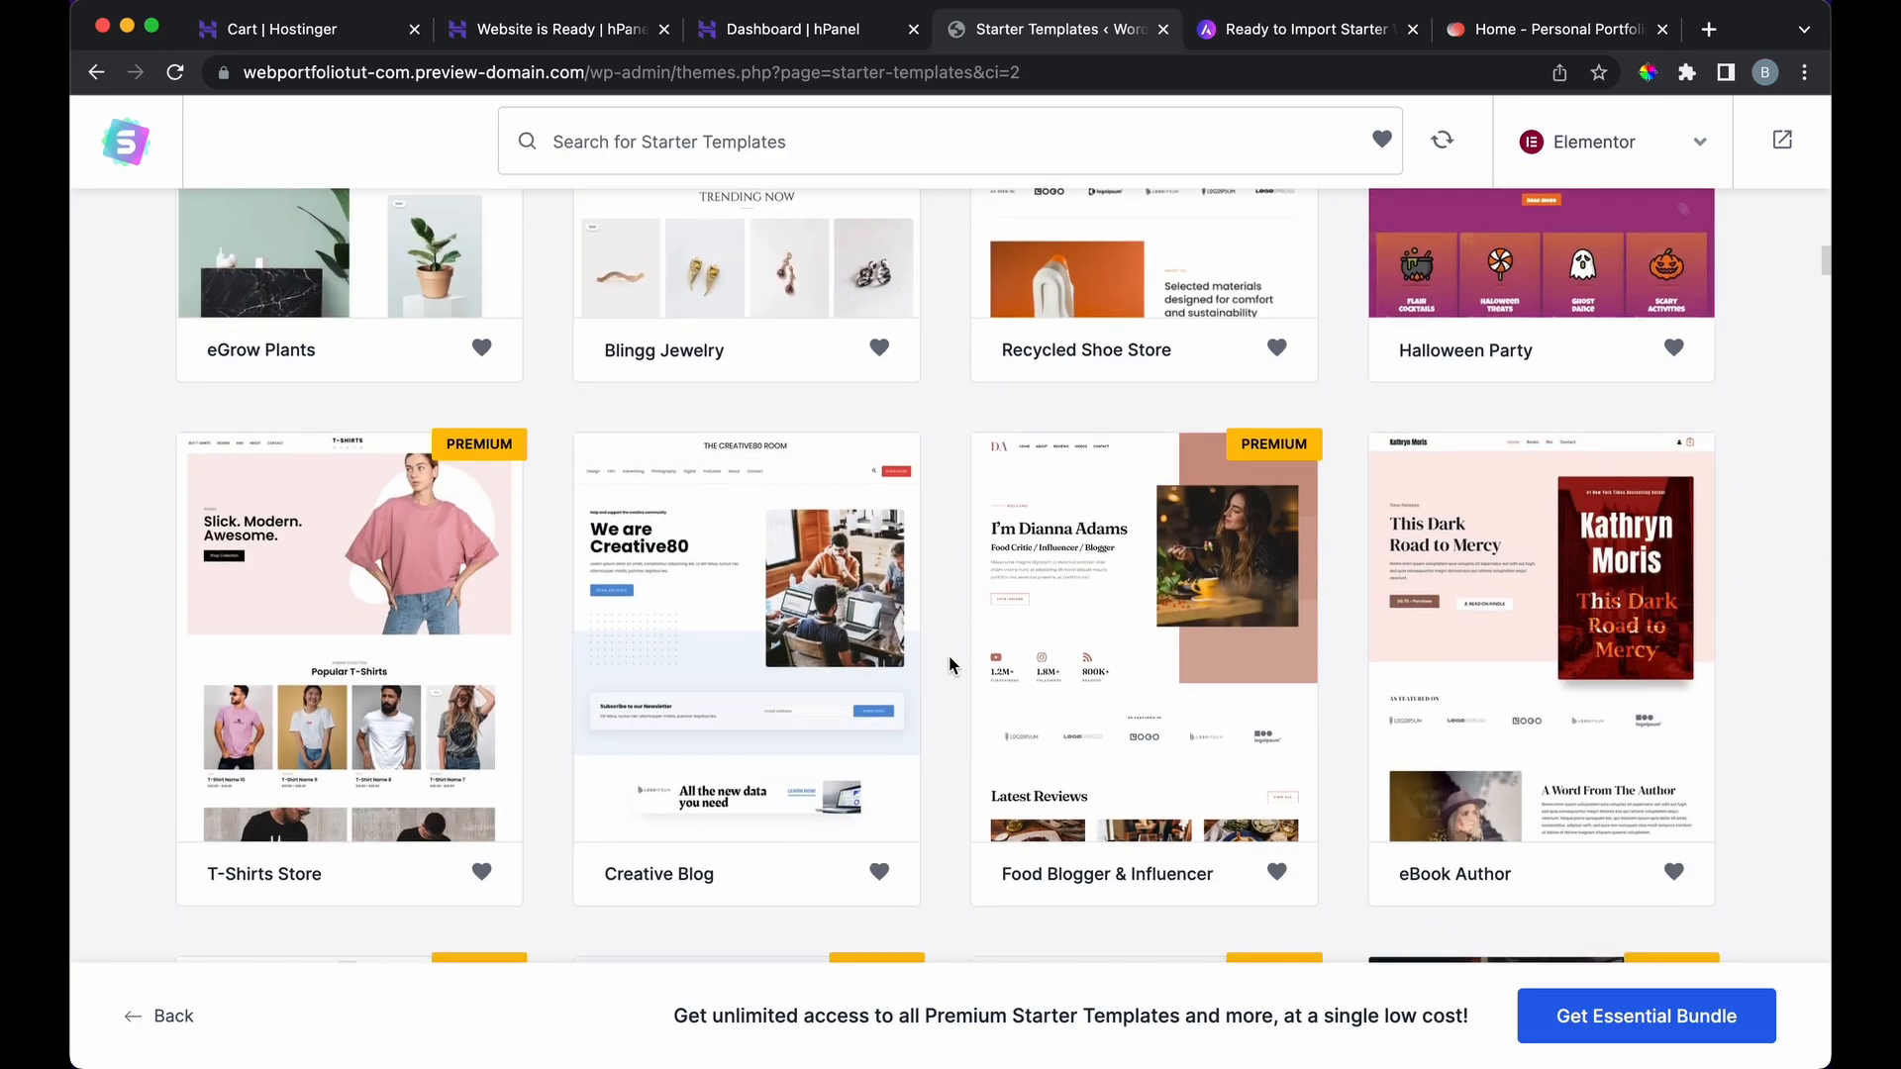
scroll(950, 657, "up", 15)
left_click(857, 391)
type("por")
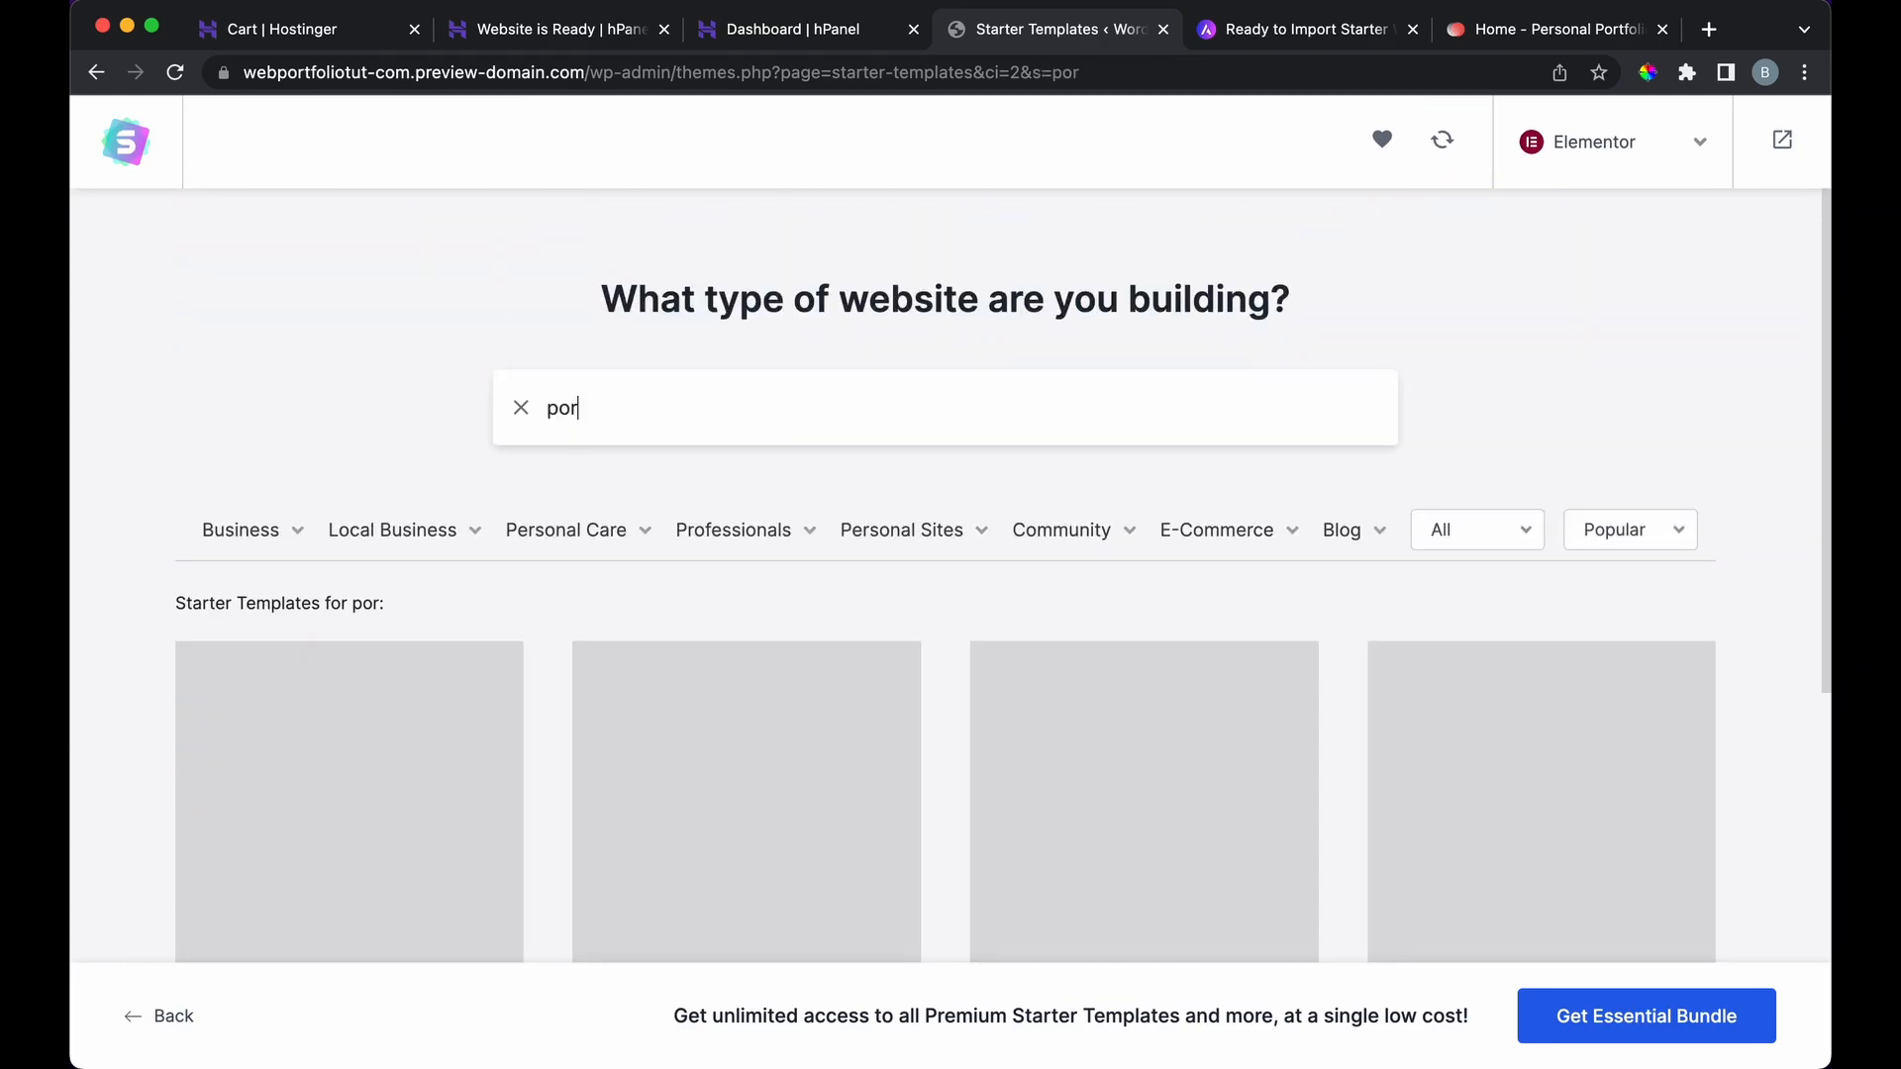
type("tfolio")
scroll(525, 728, "down", 5)
scroll(525, 728, "down", 5)
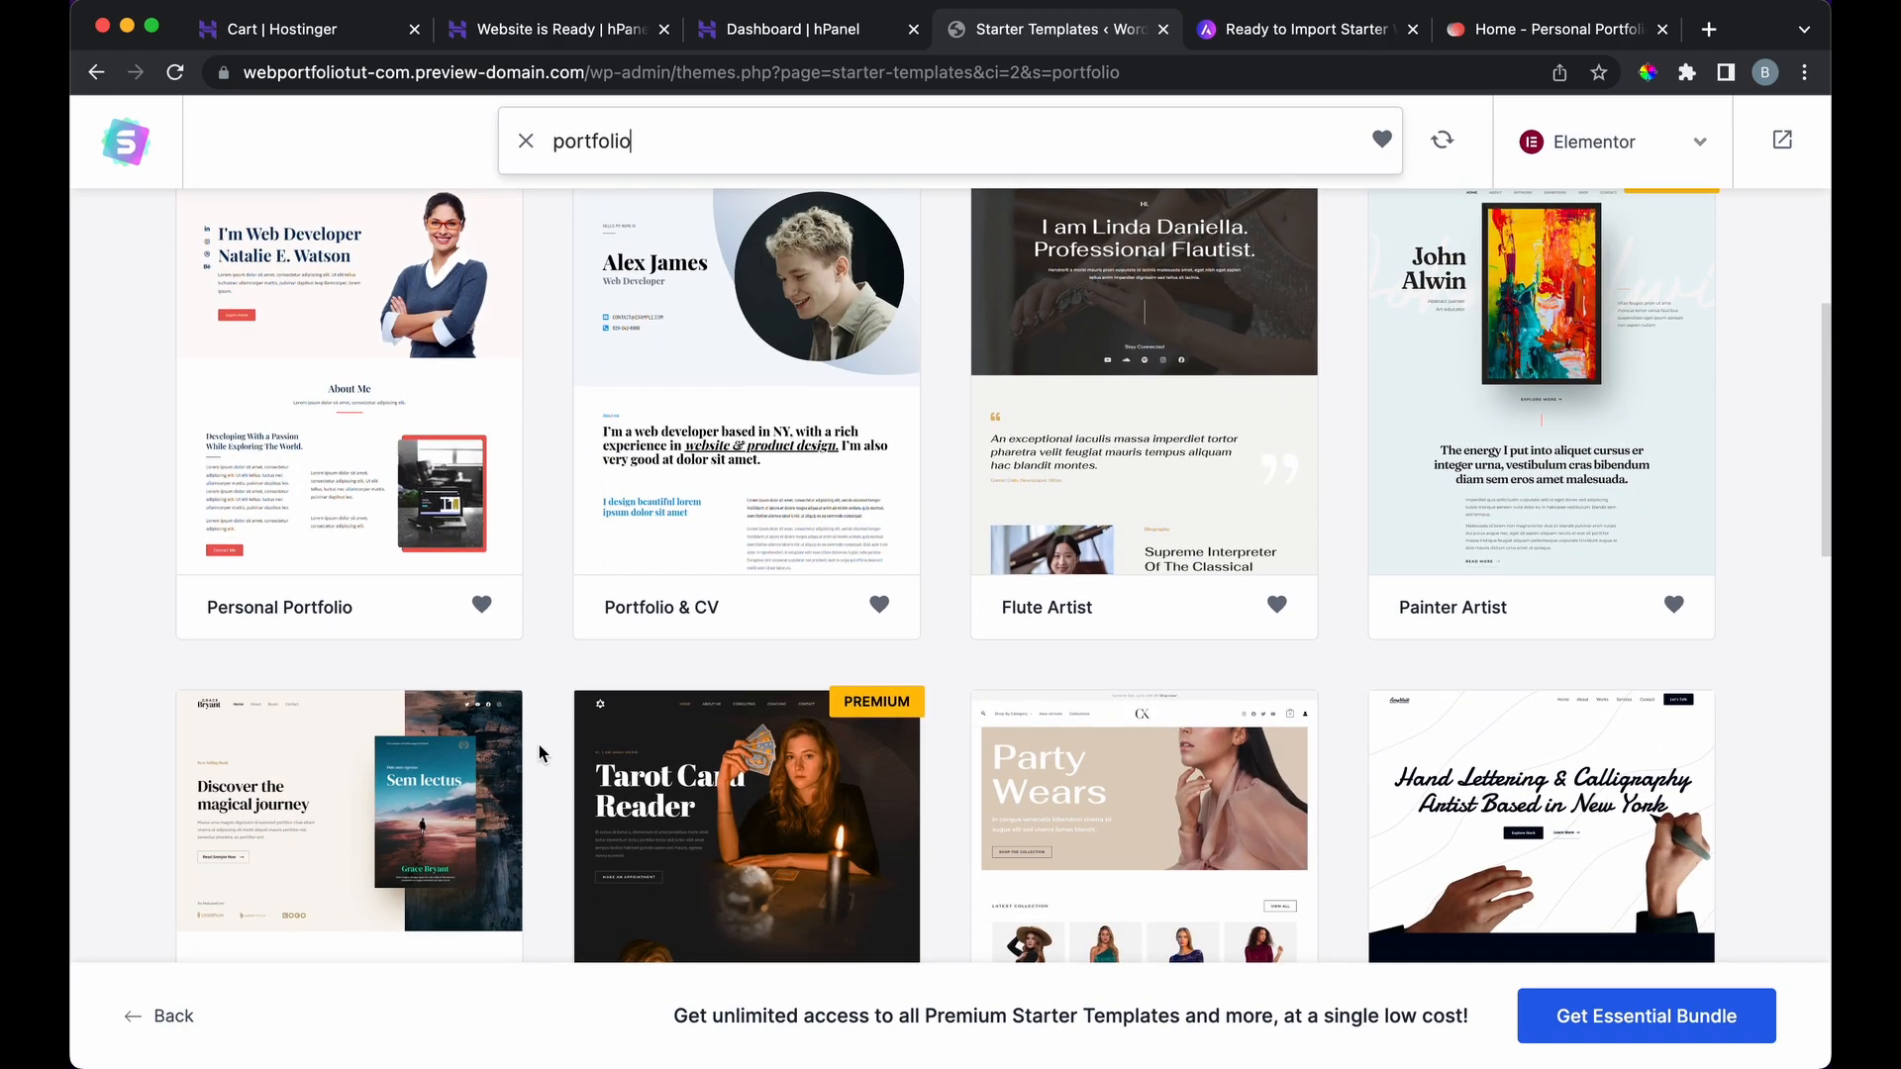
scroll(540, 754, "up", 5)
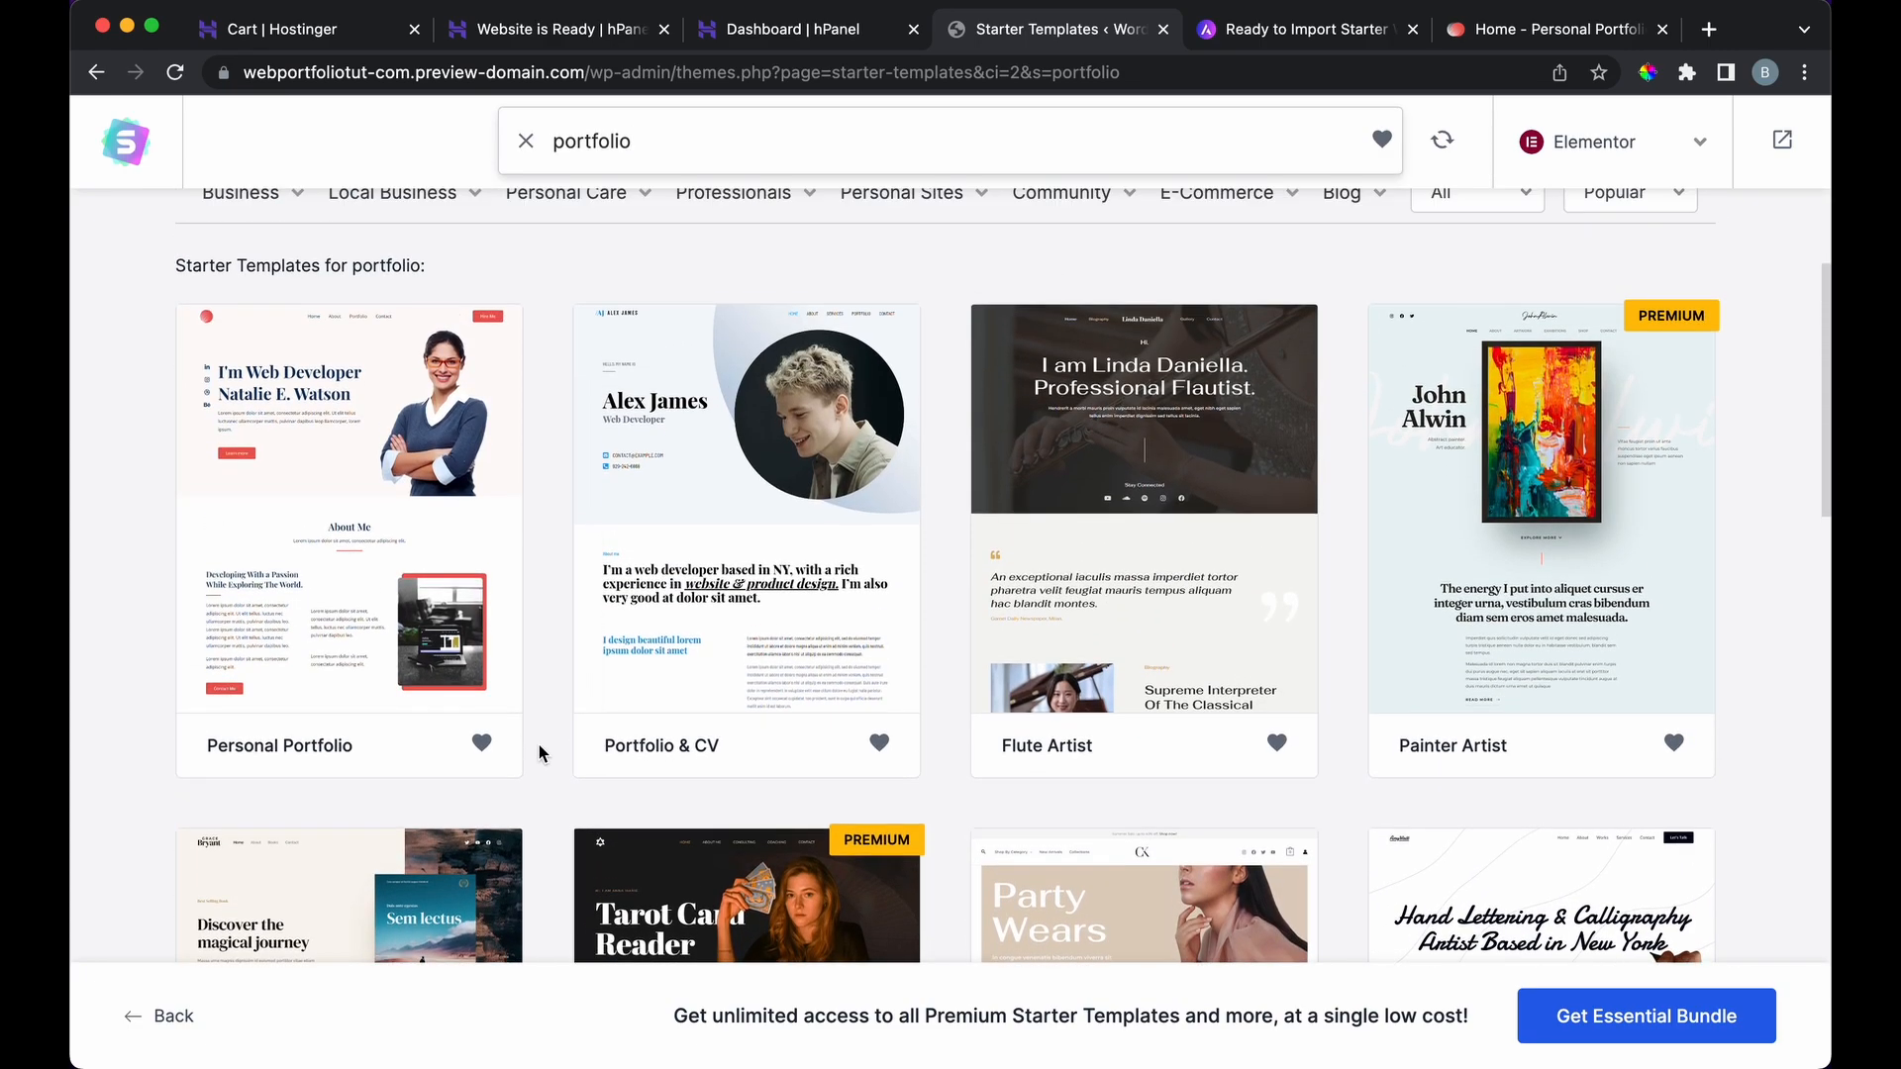
Step: Pick the Personal Portfolio template, skip the logo, and try the purple and blue palettes
left_click(427, 480)
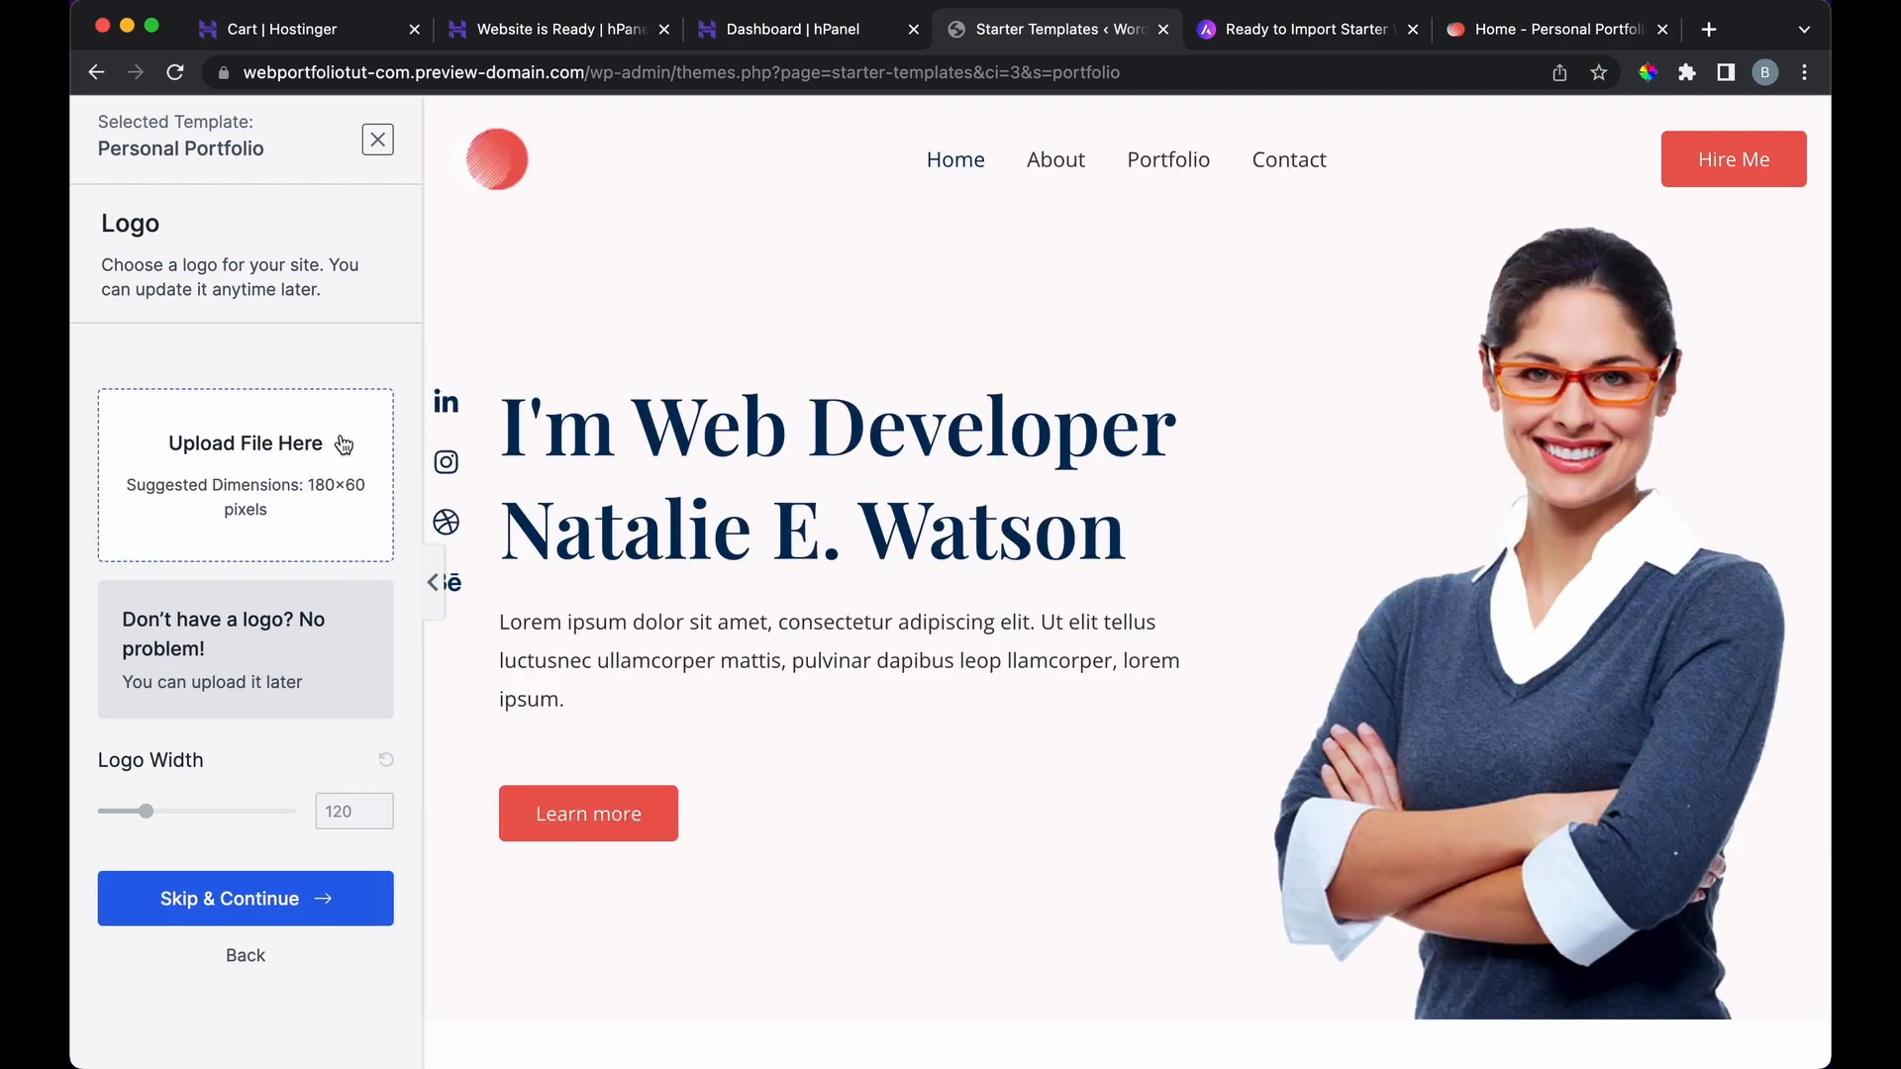
left_click(317, 900)
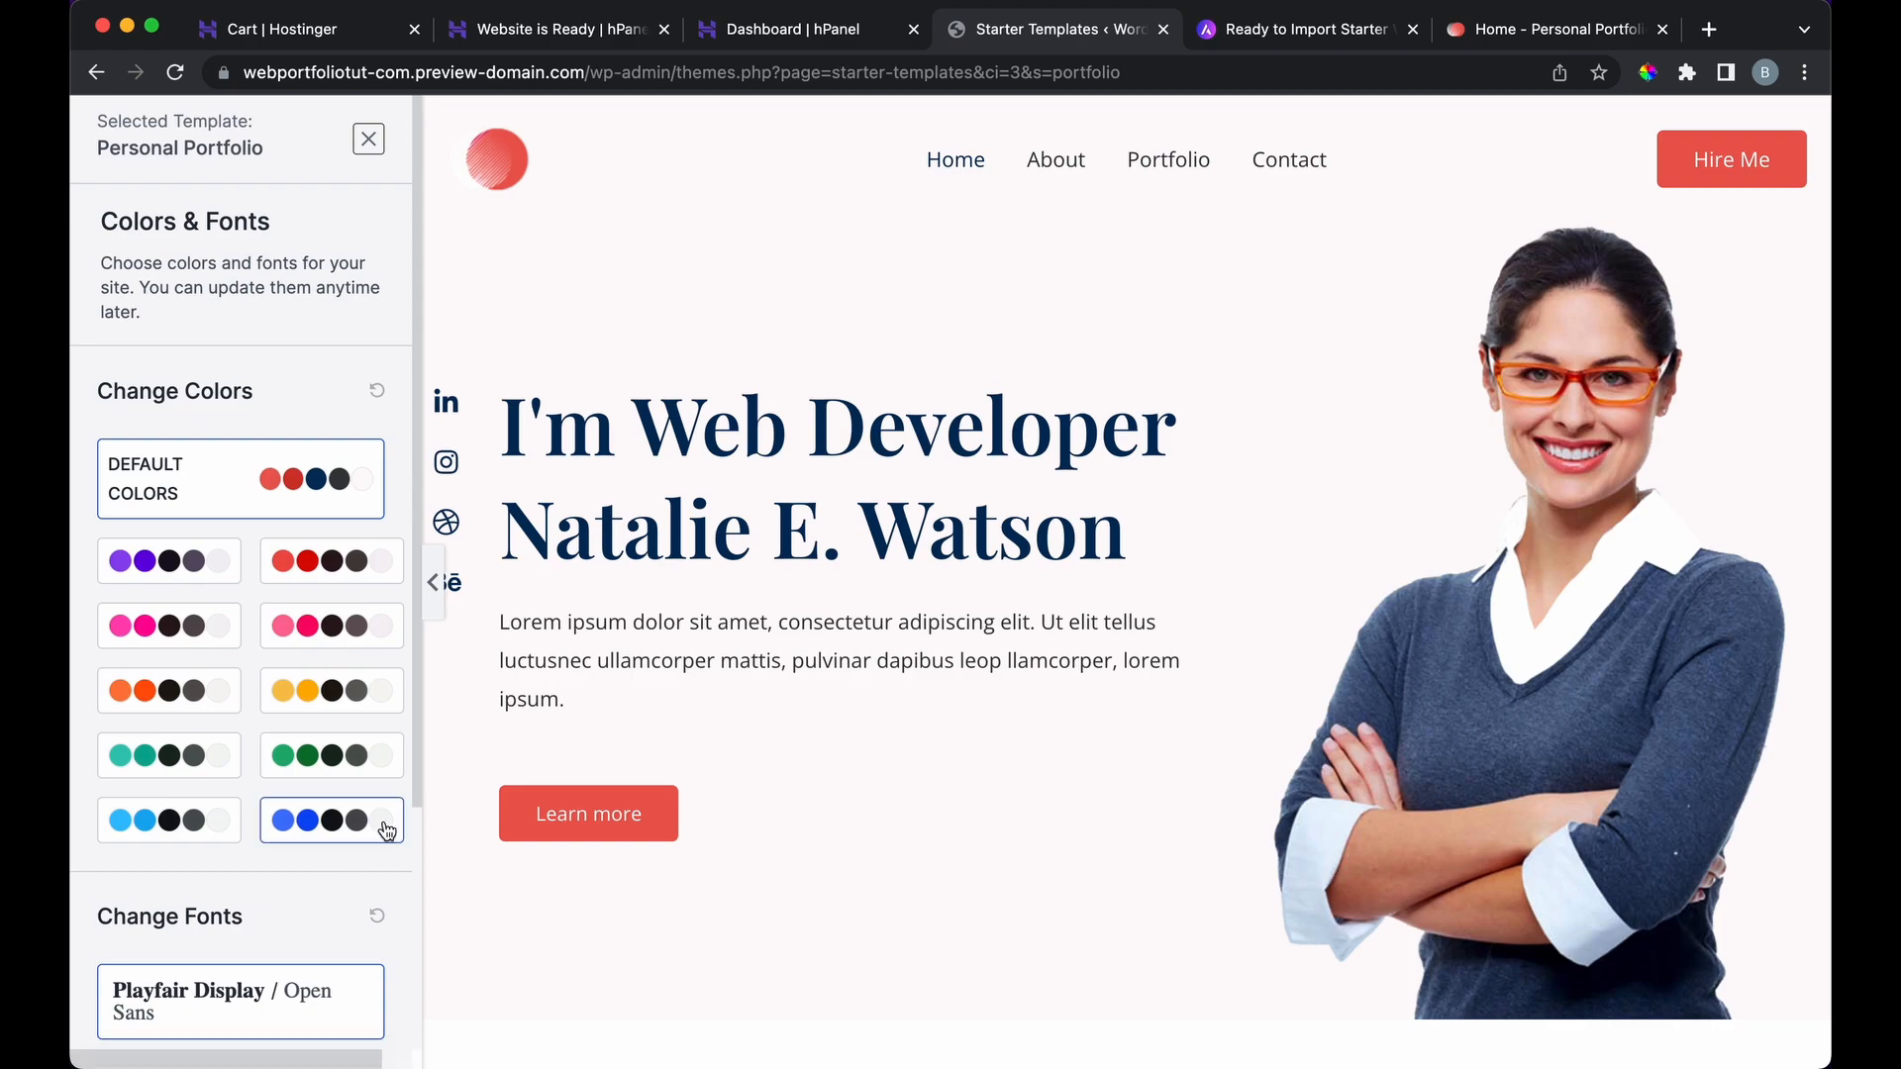
left_click(214, 572)
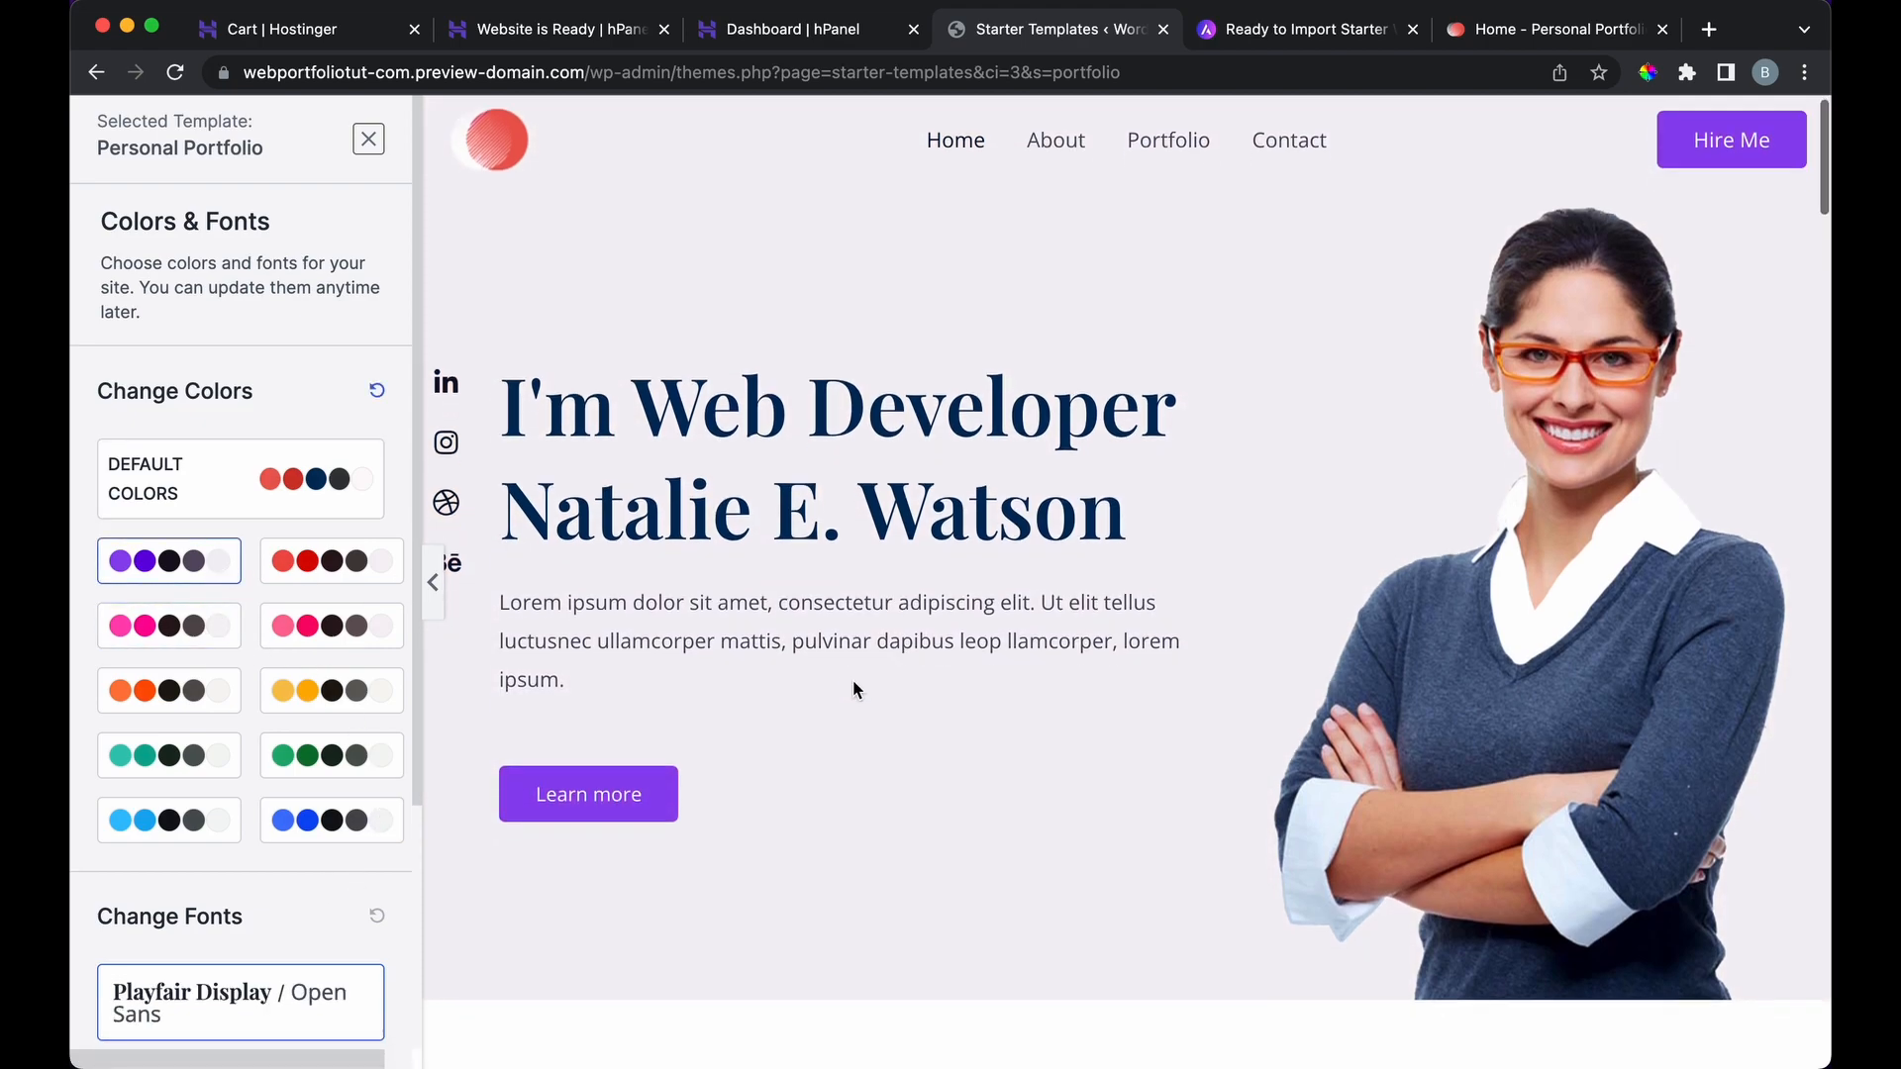
scroll(852, 679, "down", 10)
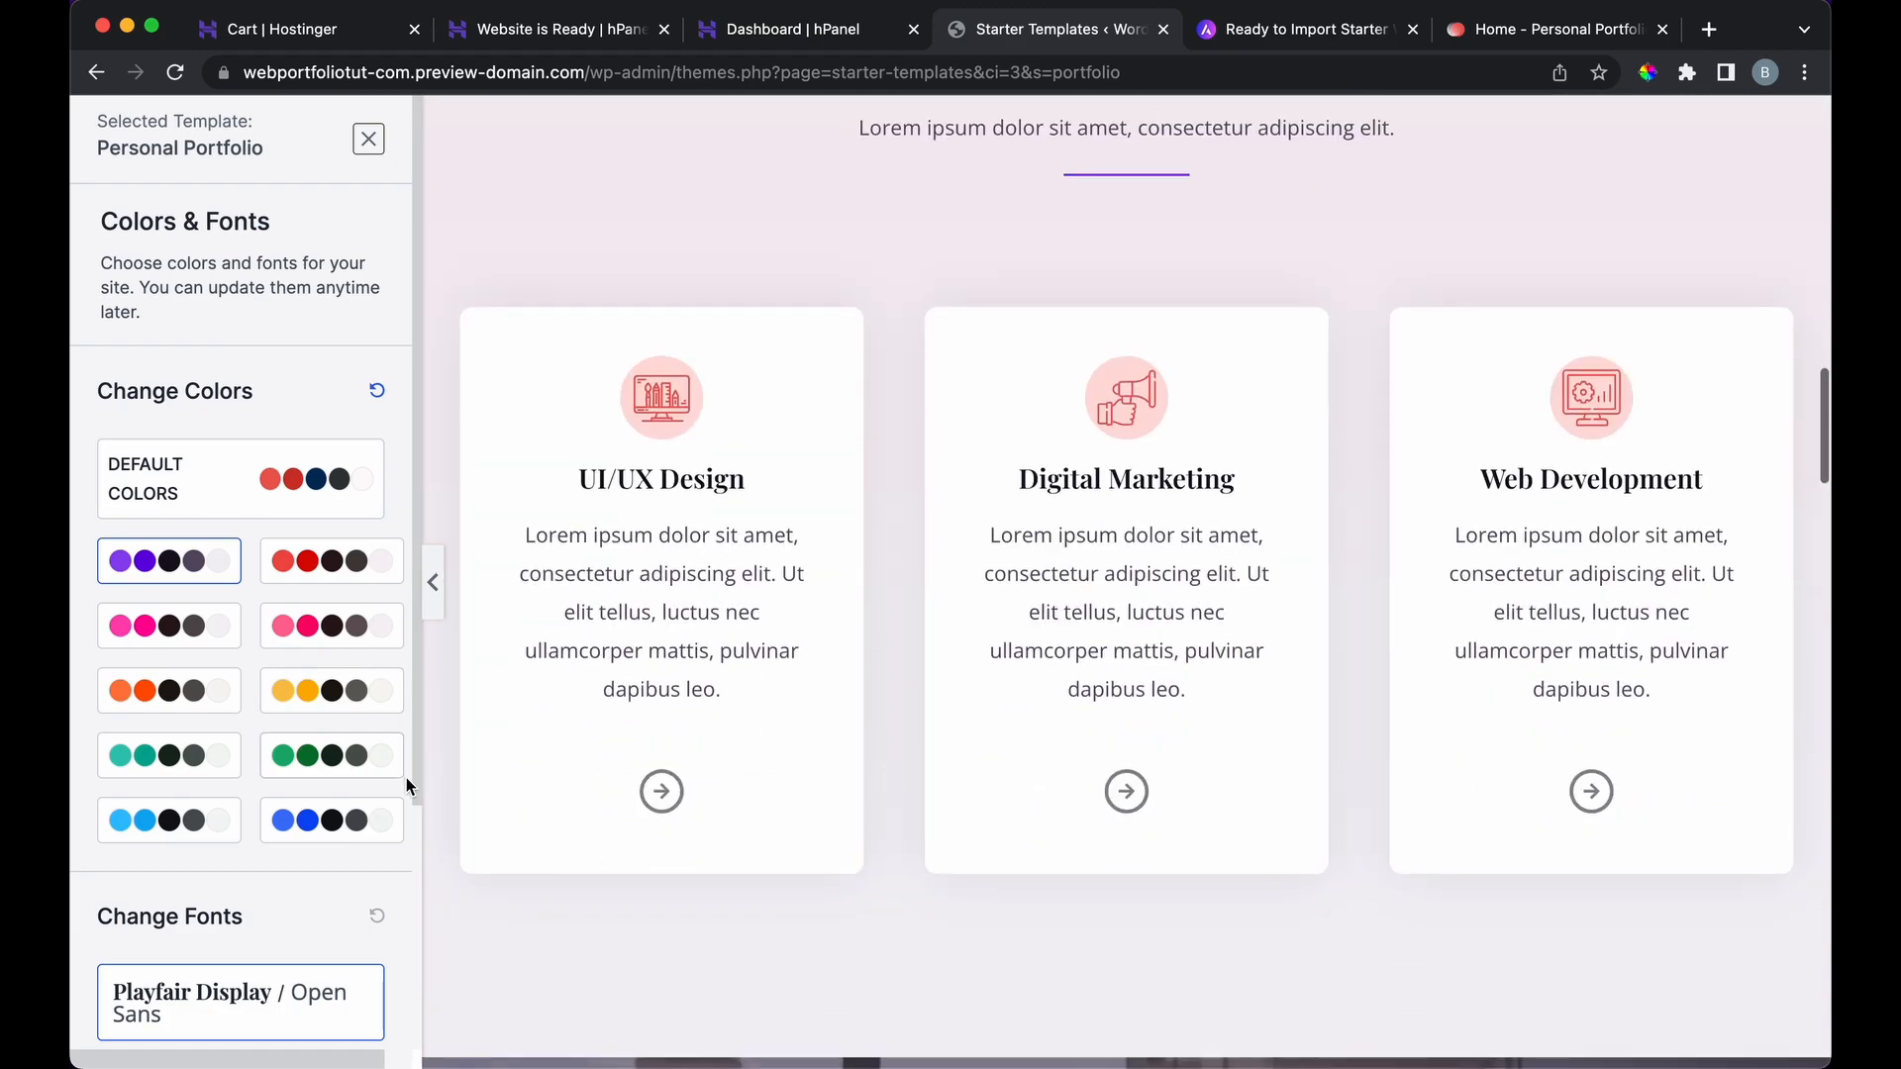
left_click(388, 818)
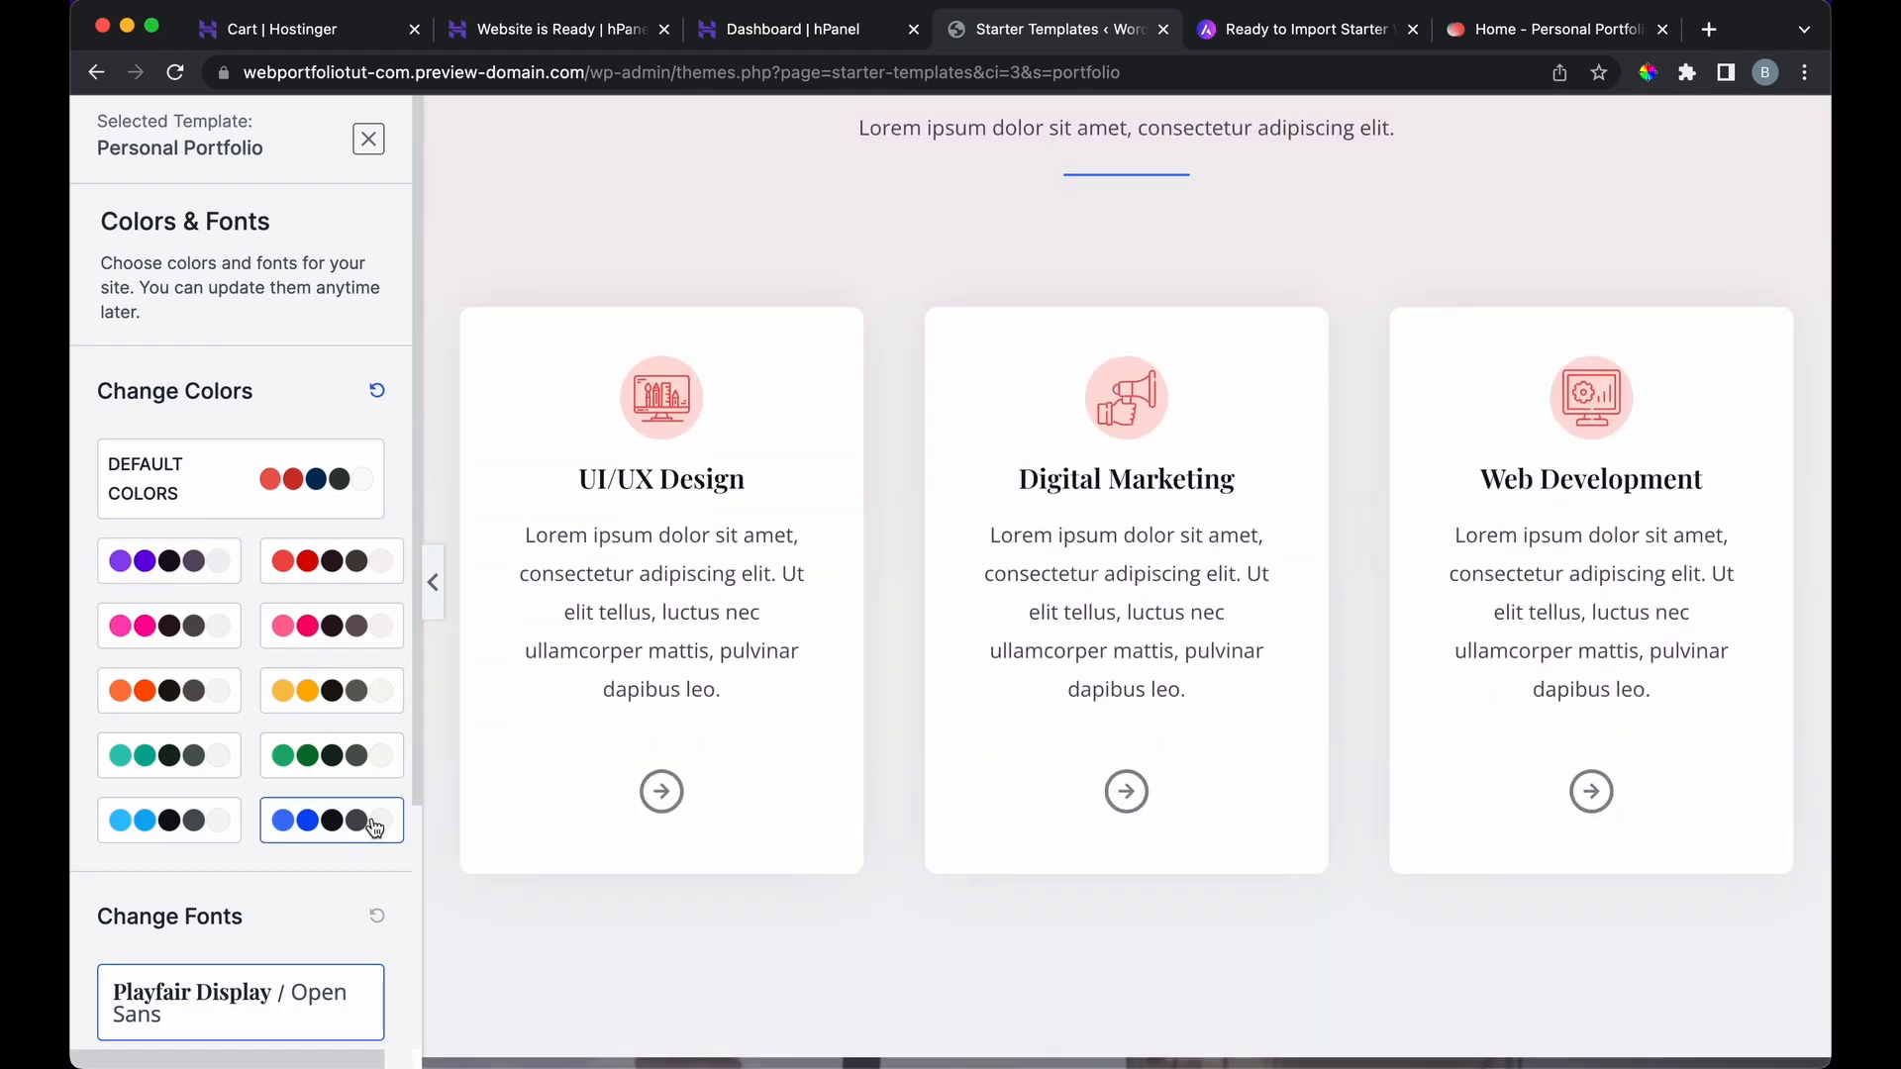
scroll(785, 539, "up", 10)
Step: Compare the green, teal, pink, yellow and red palettes, then settle on blue
left_click(285, 763)
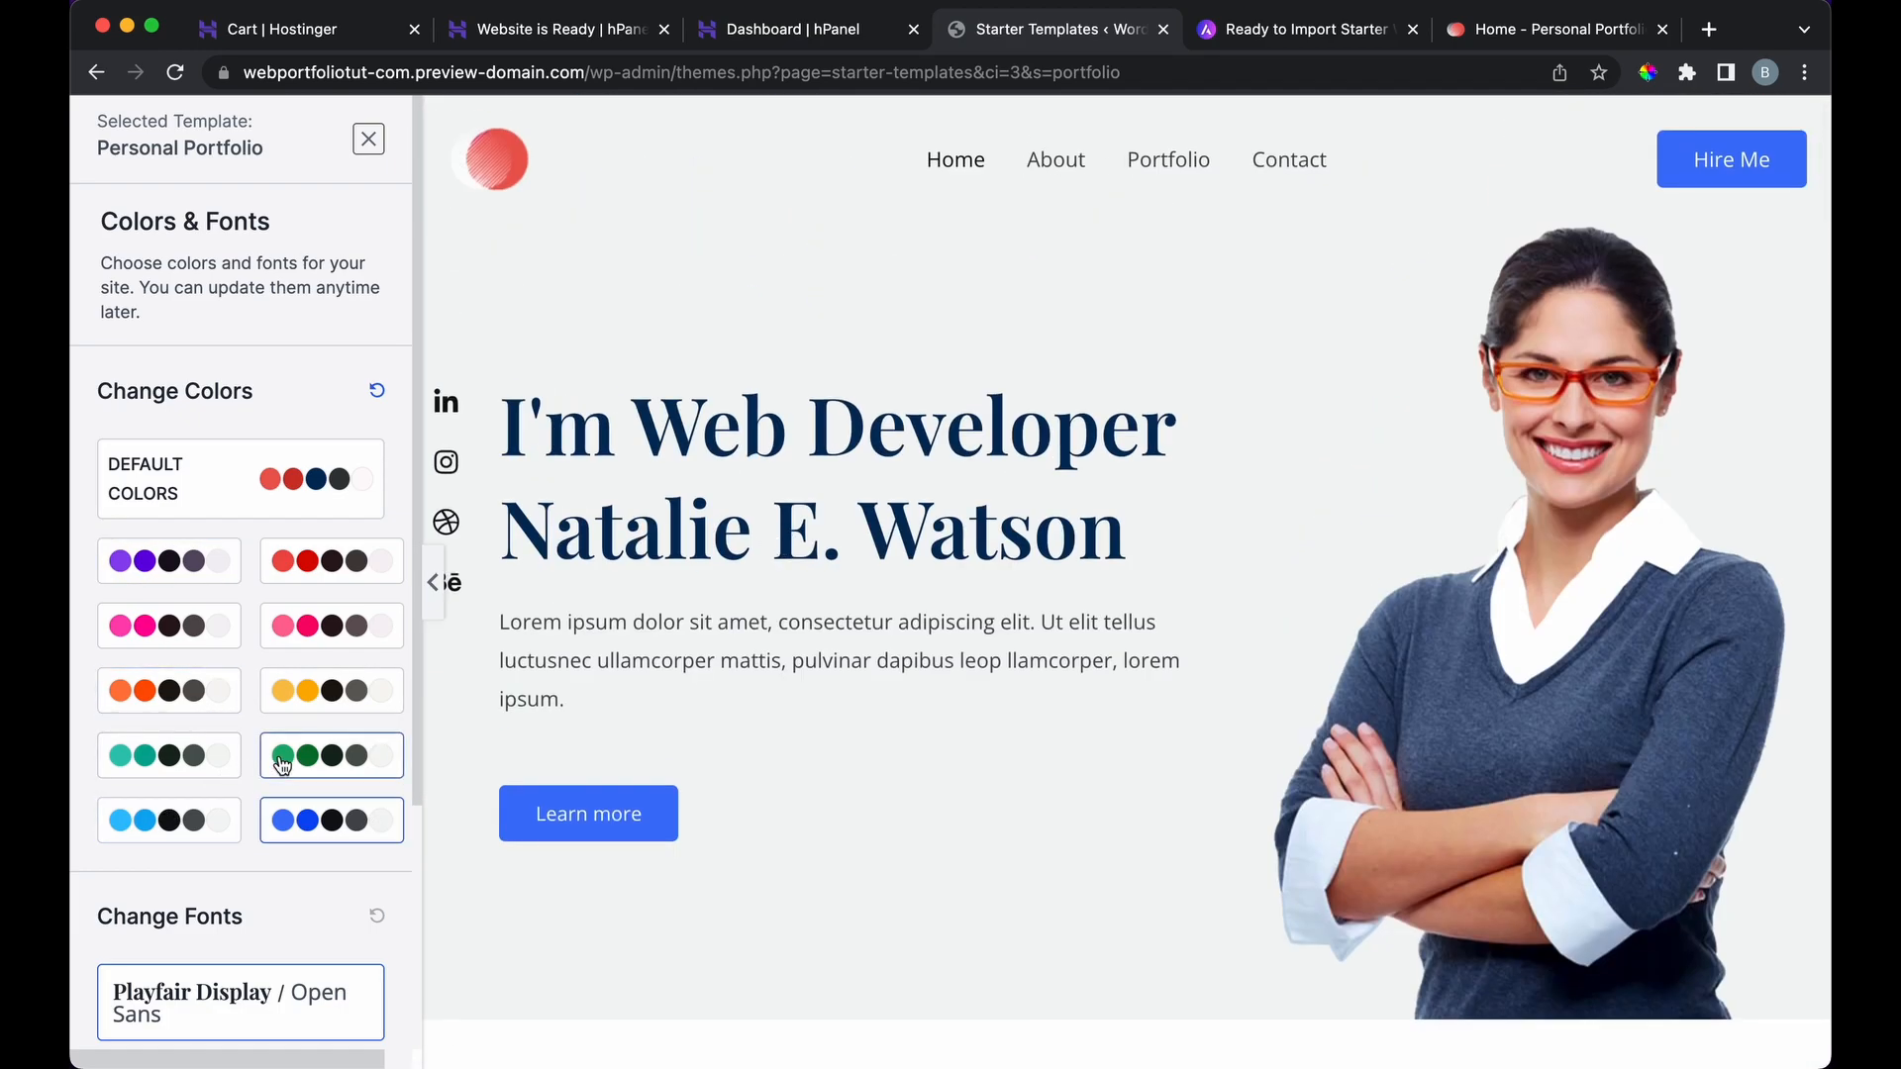
left_click(208, 743)
left_click(300, 648)
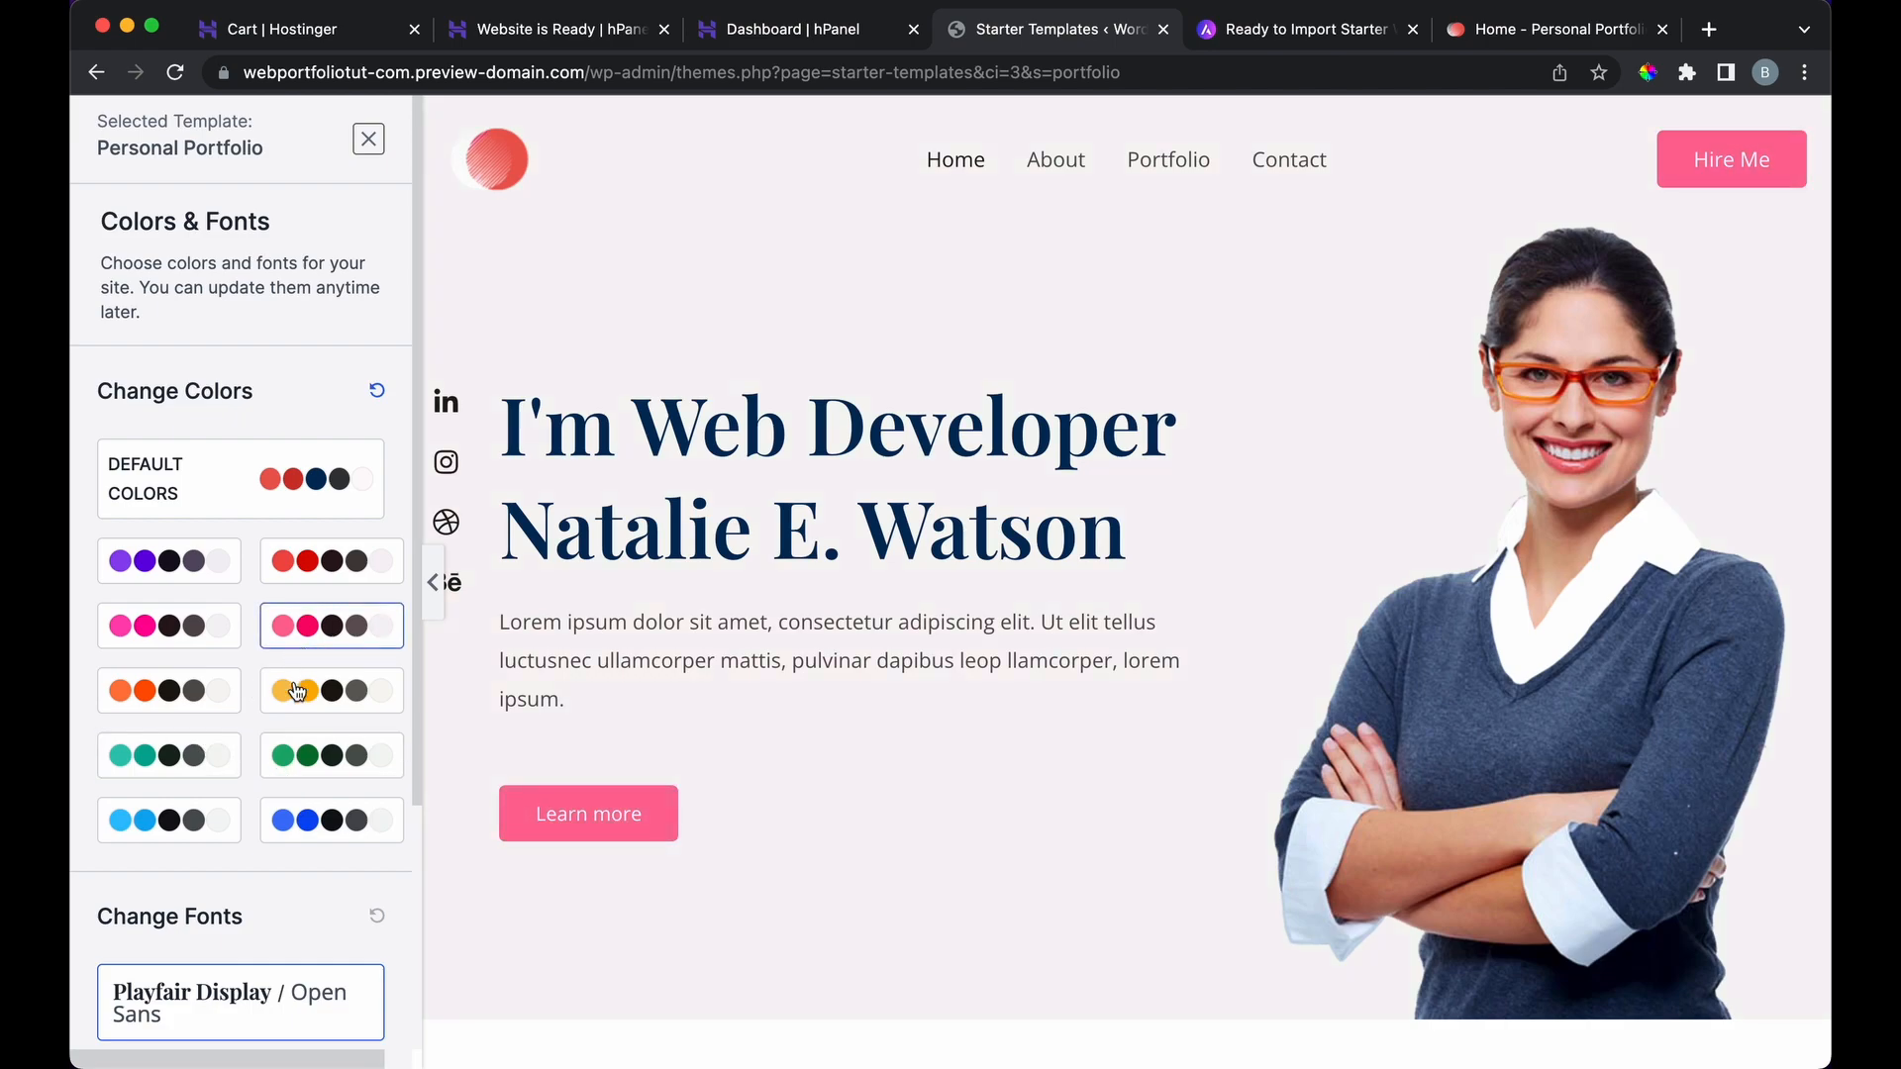
left_click(295, 700)
left_click(322, 579)
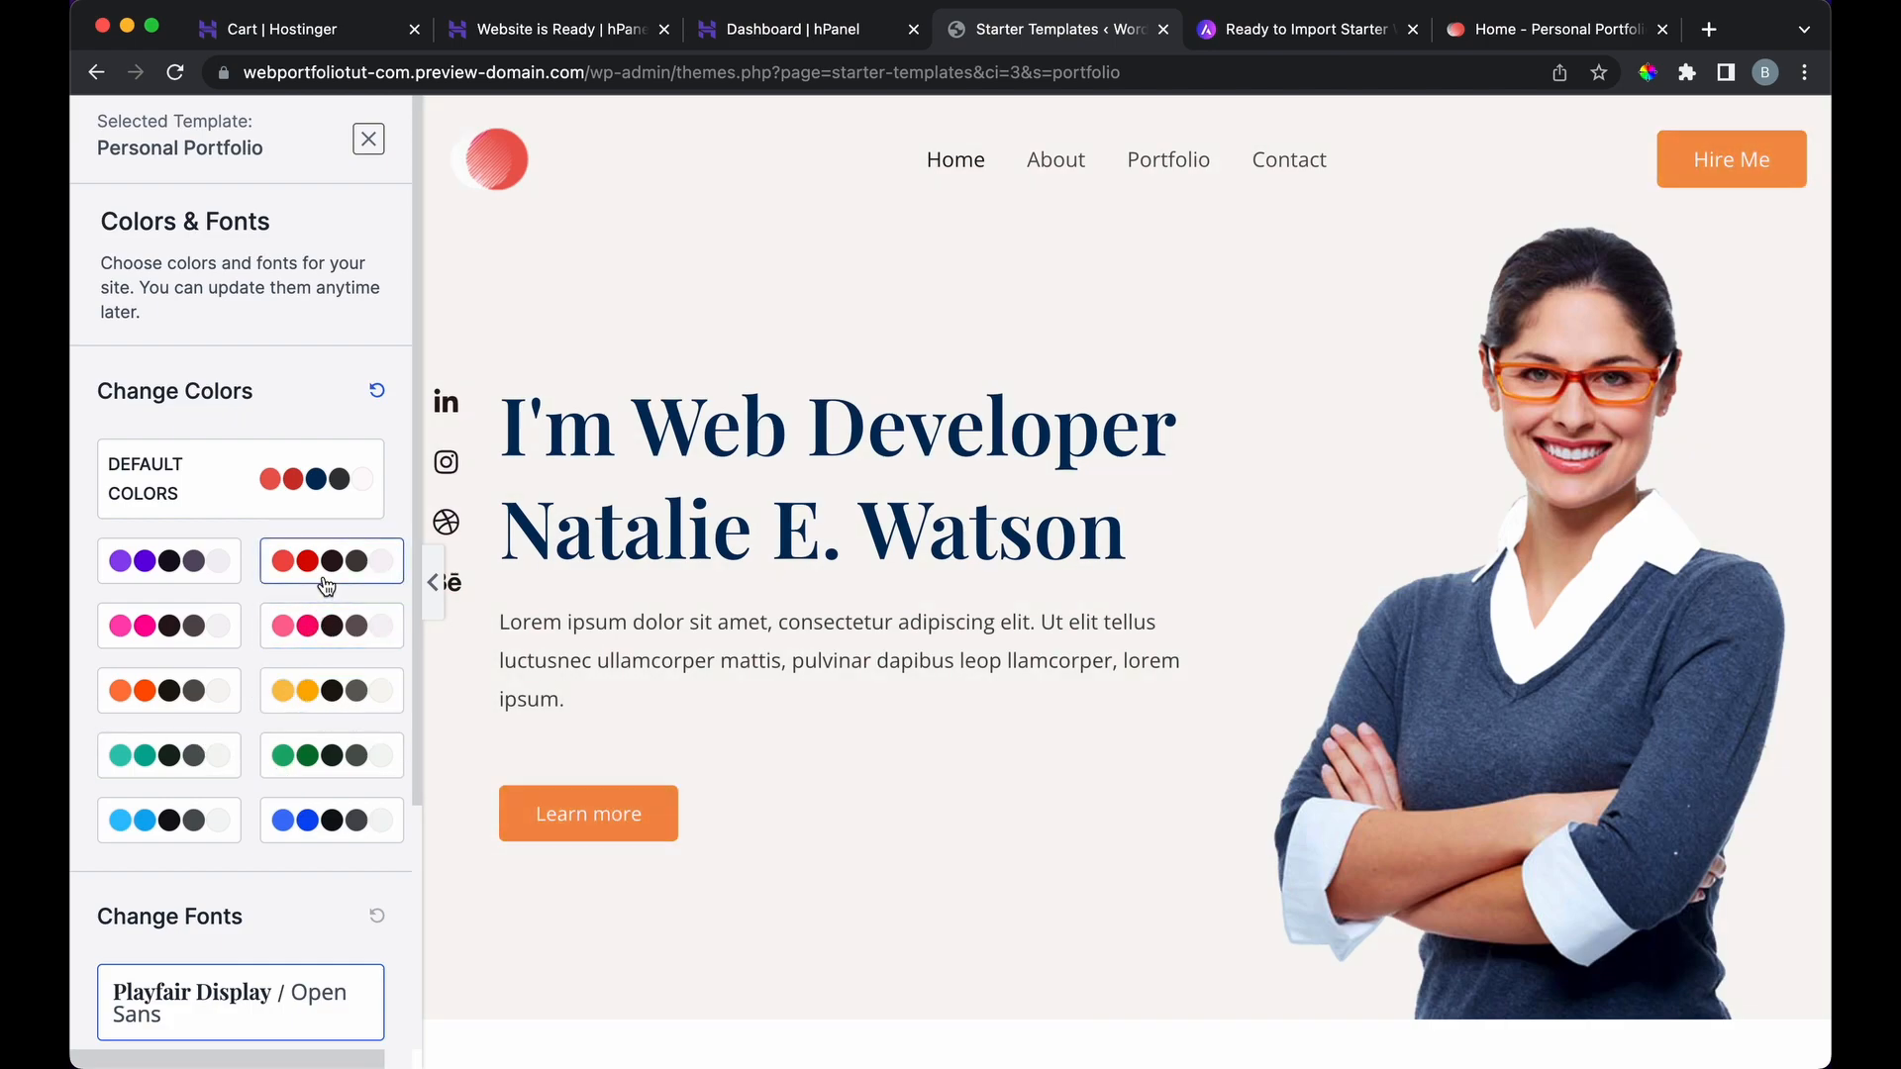
left_click(314, 625)
left_click(306, 818)
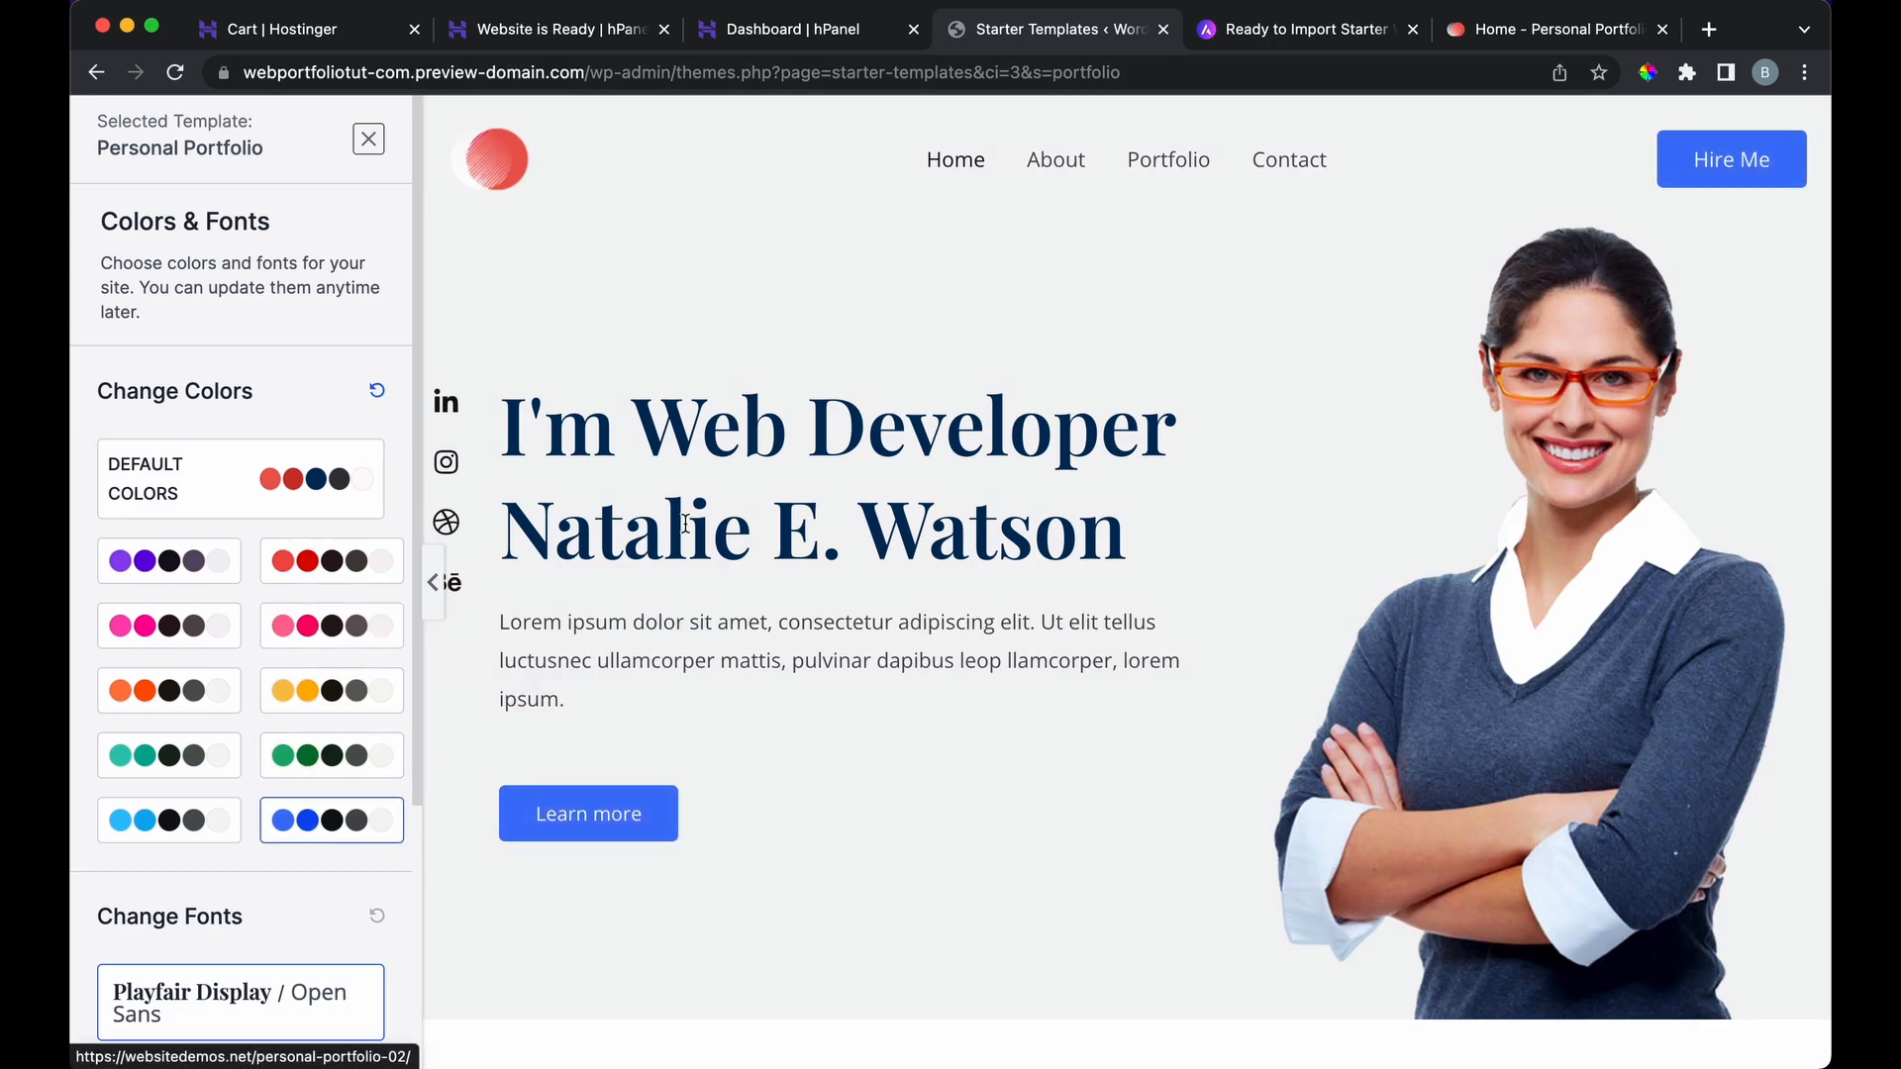
scroll(684, 526, "down", 15)
scroll(685, 520, "down", 15)
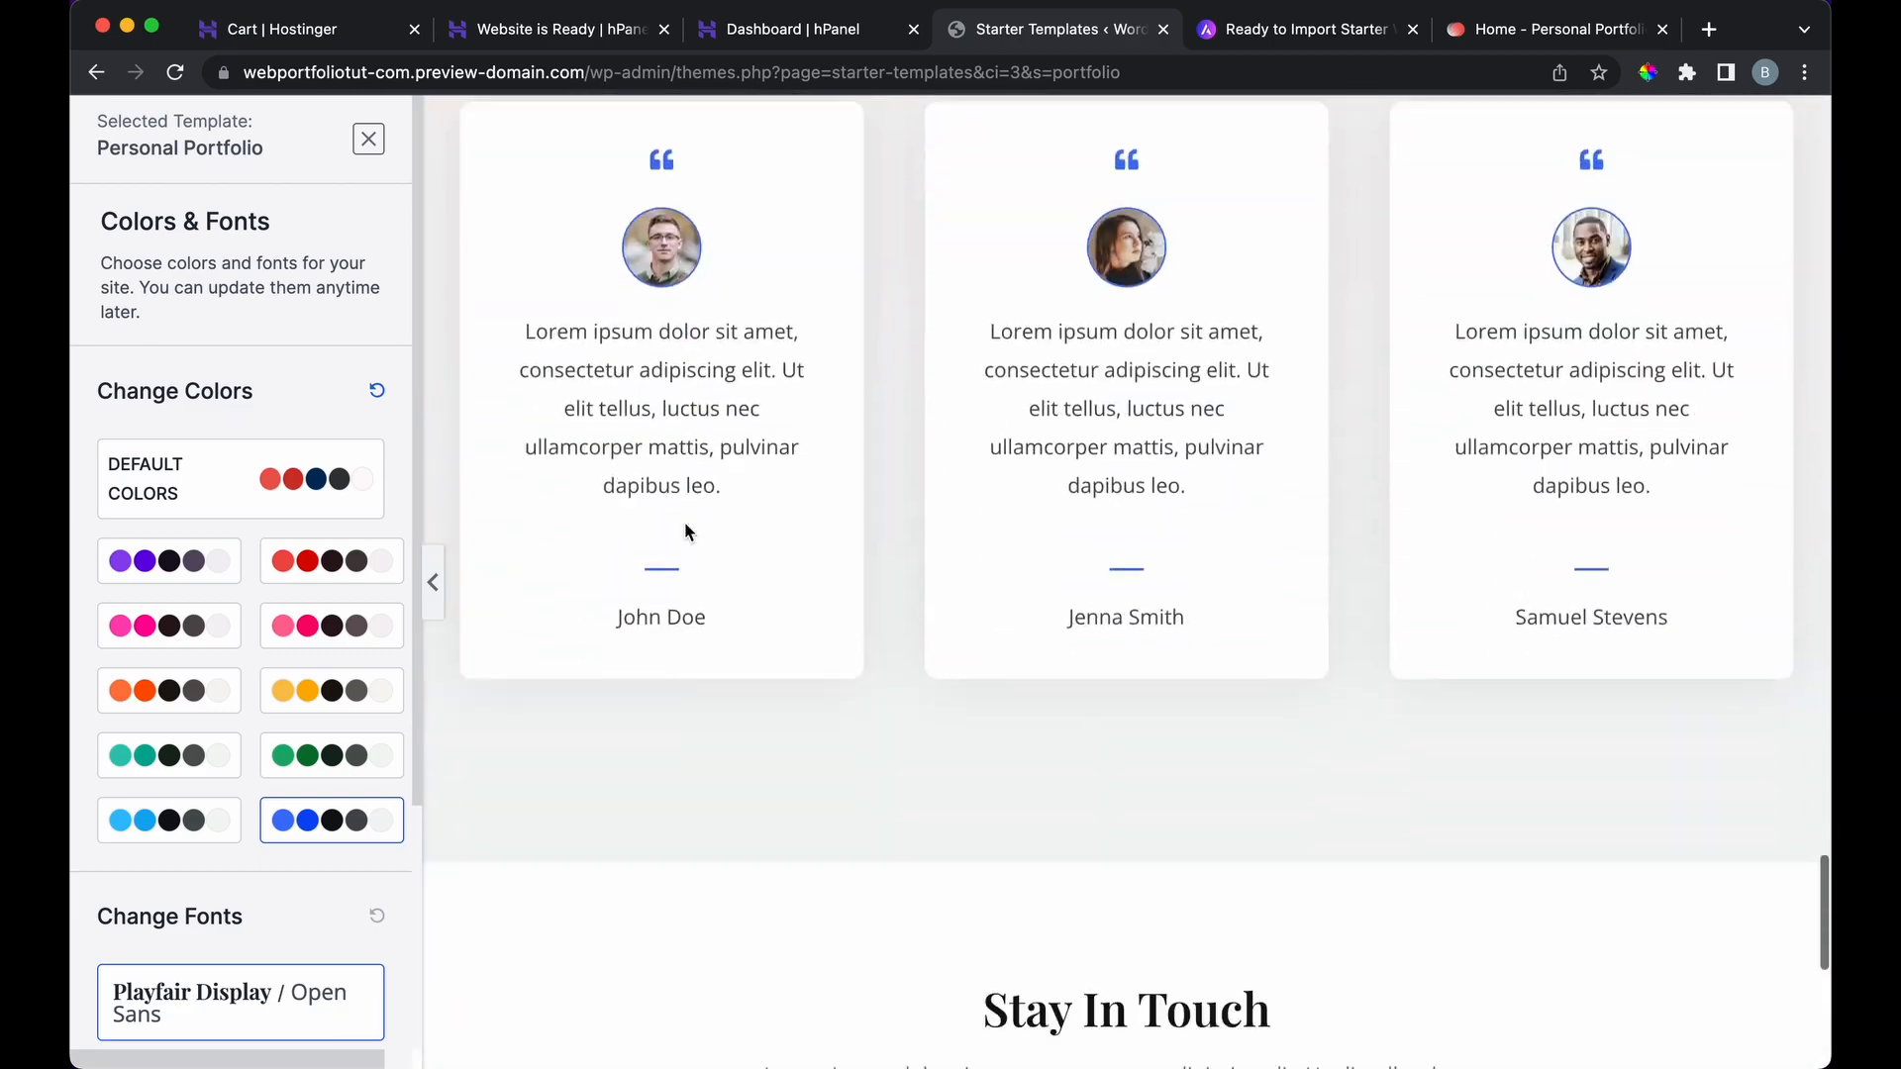
scroll(685, 519, "up", 20)
Step: Preview the Poppins/Lato, Montserrat/Lato, Rubik/Karla, Open Sans/Work Sans and Vollkorn/Open Sans font pairings
scroll(690, 530, "up", 15)
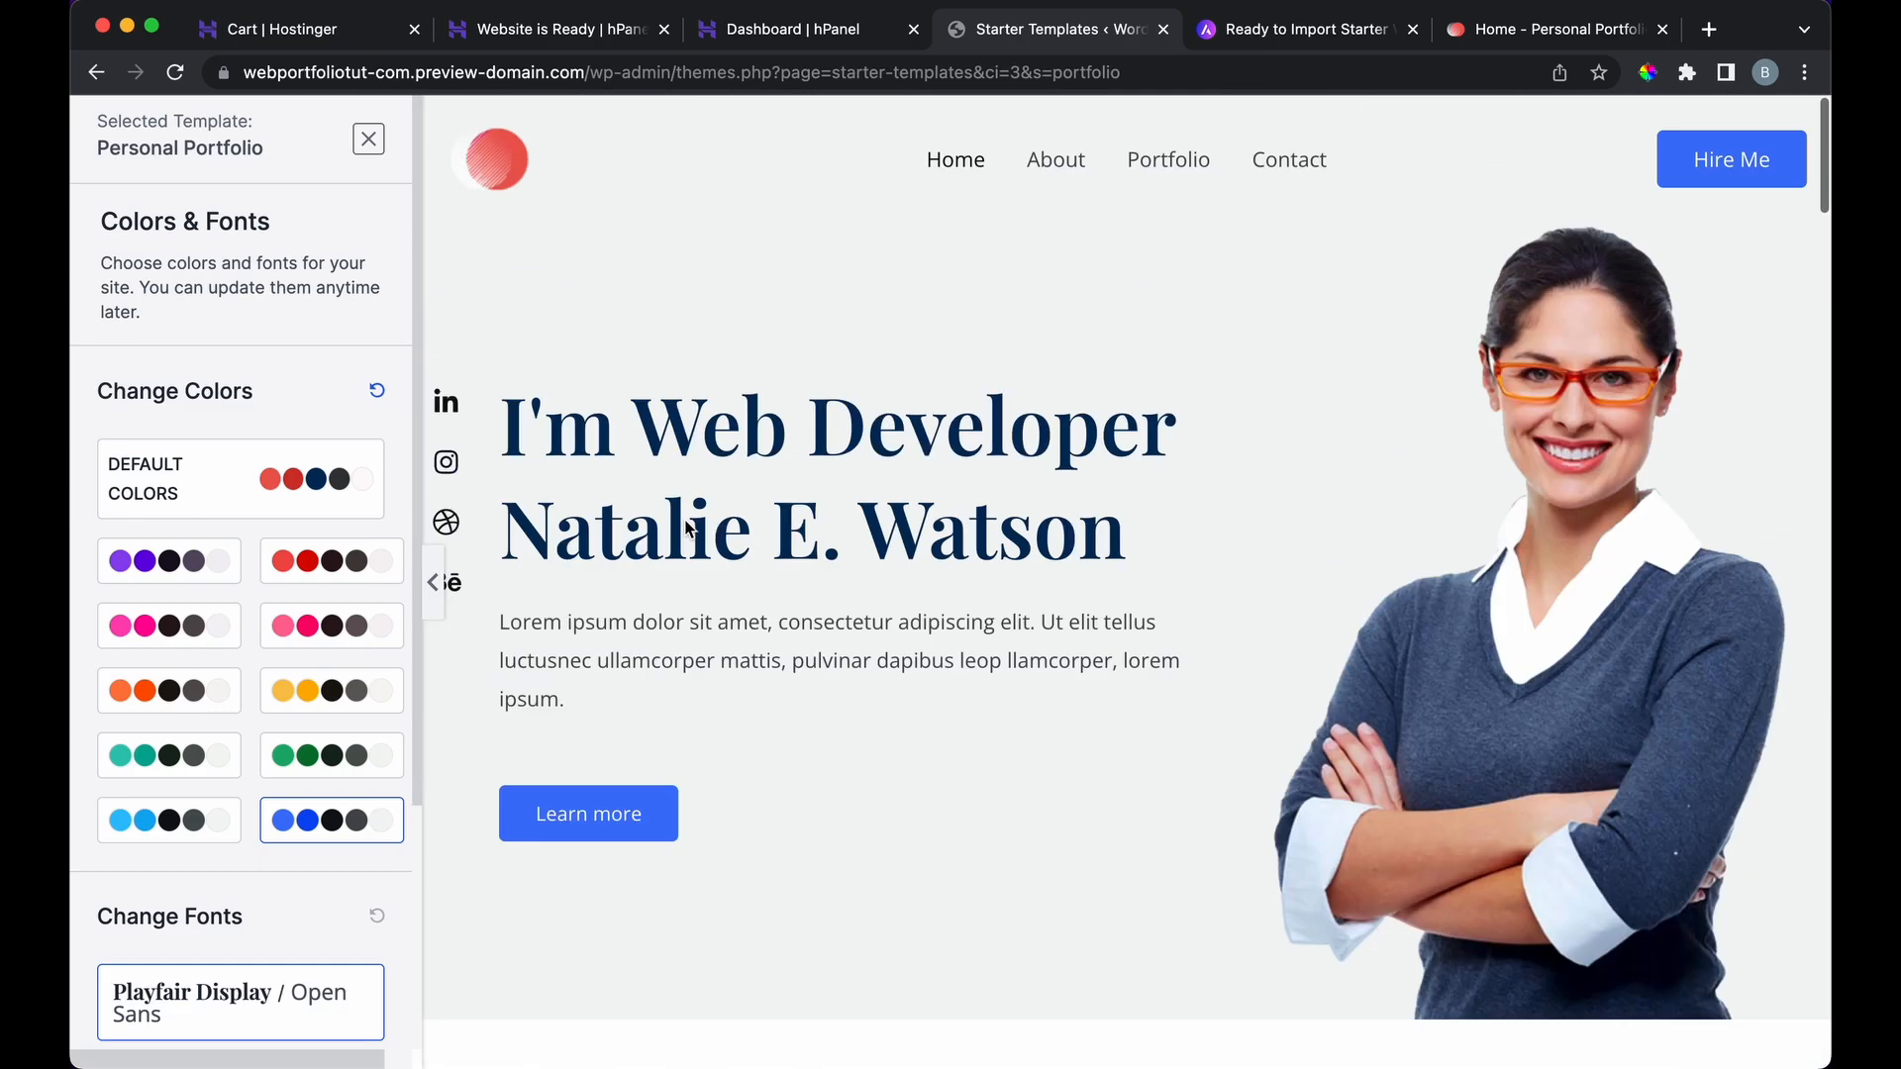
scroll(460, 693, "down", 2)
scroll(459, 693, "up", 2)
scroll(267, 782, "down", 4)
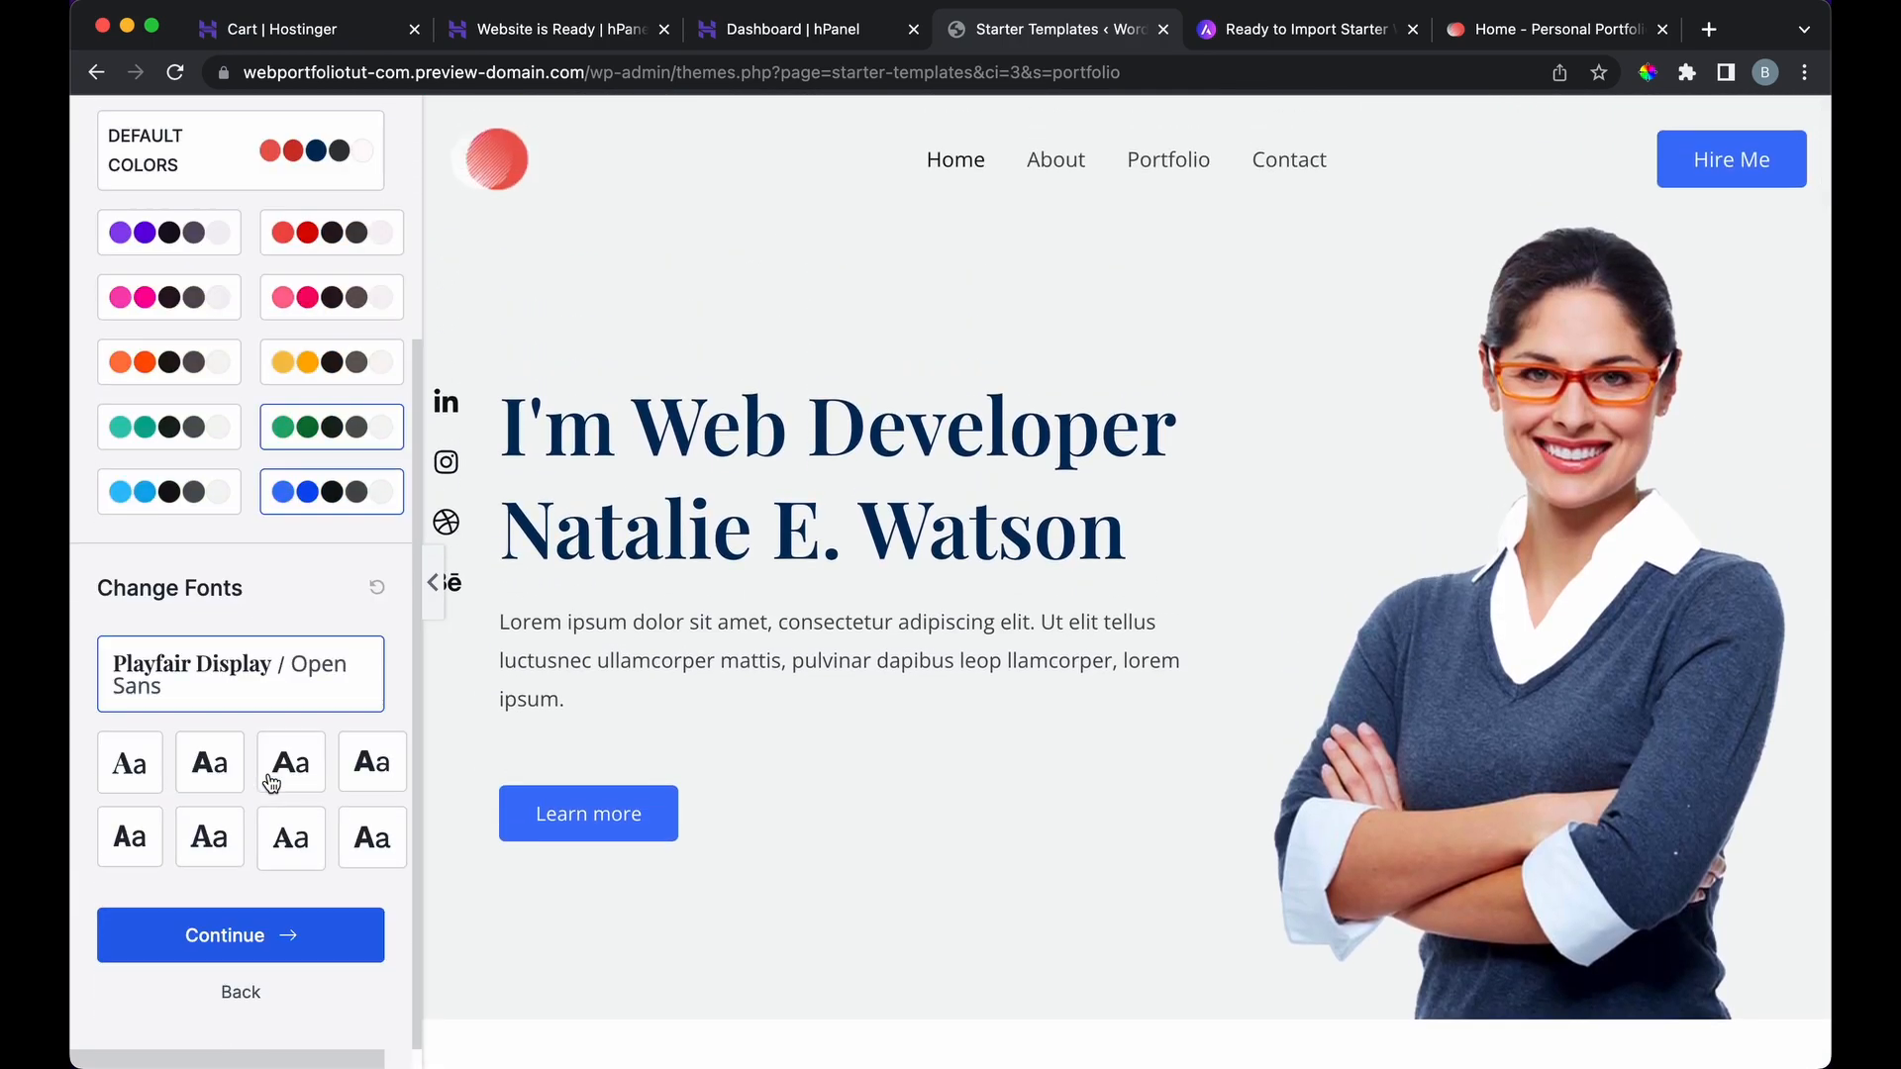
left_click(205, 772)
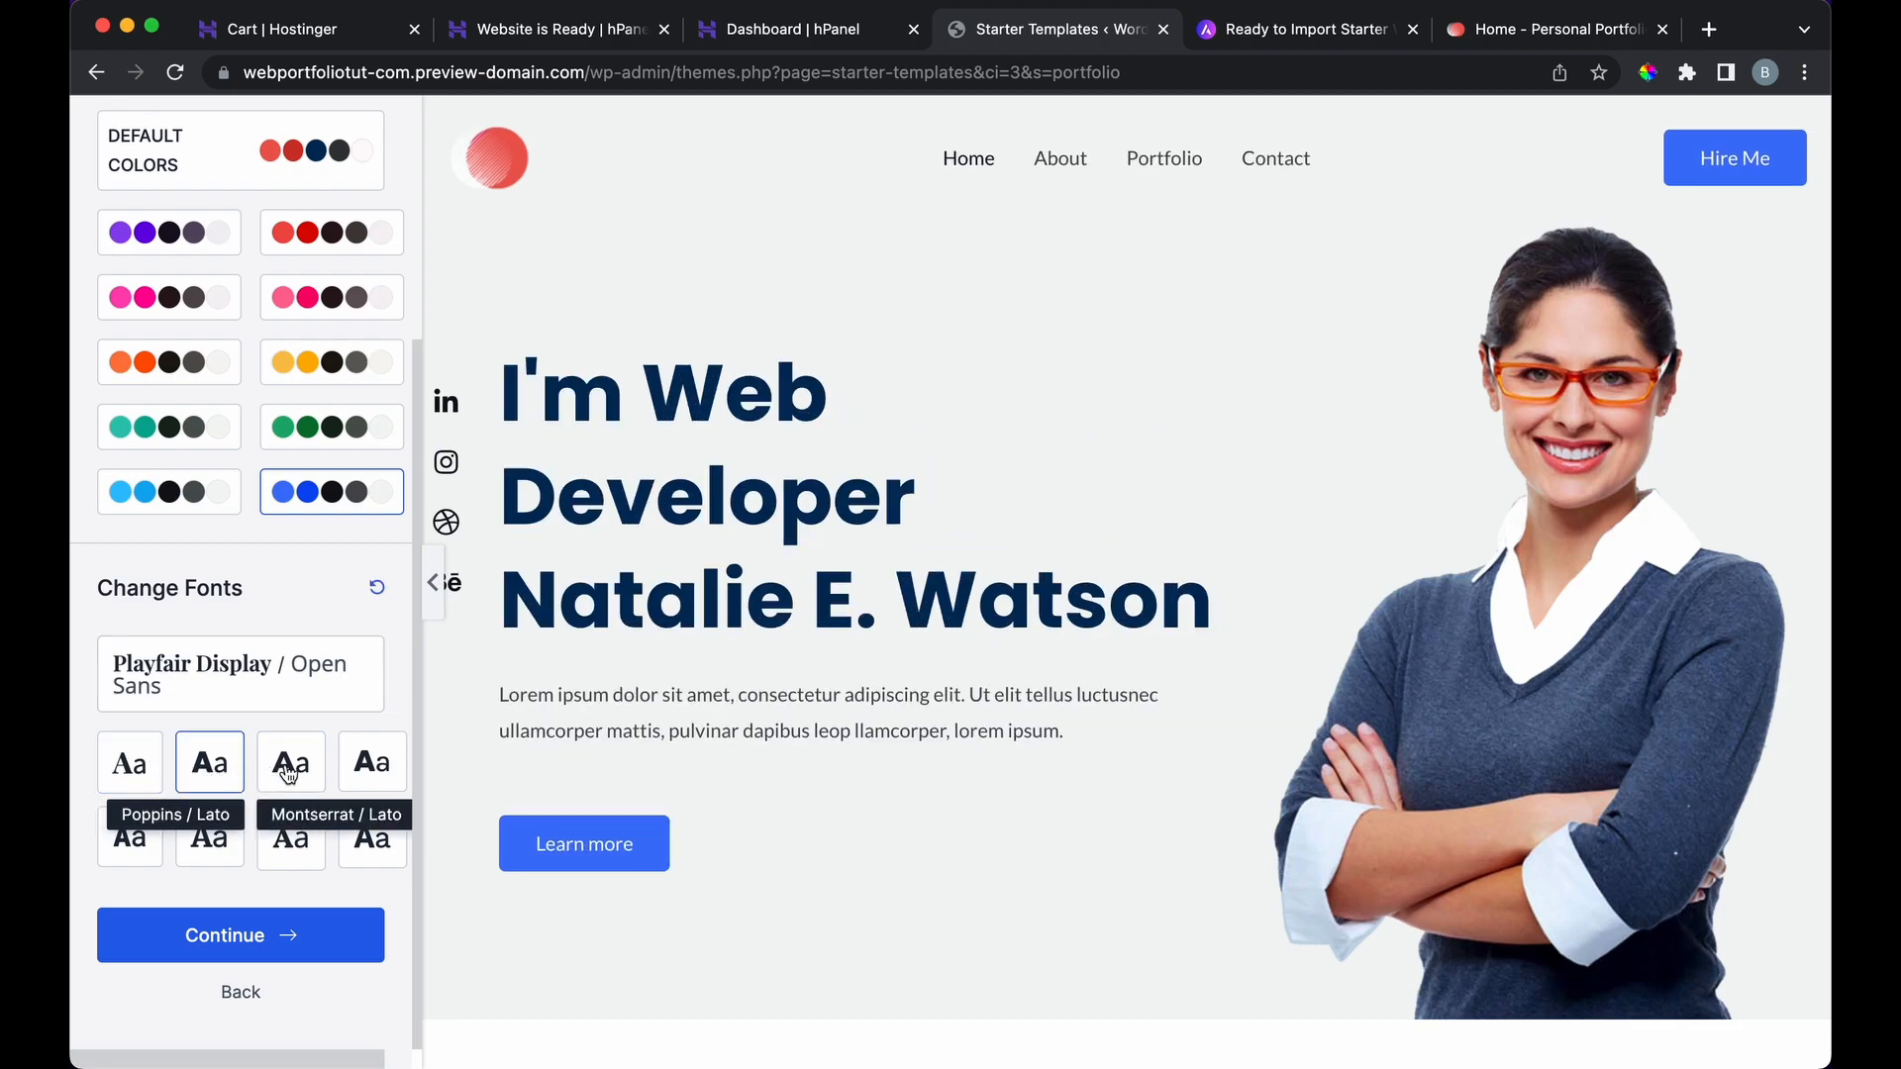
left_click(317, 774)
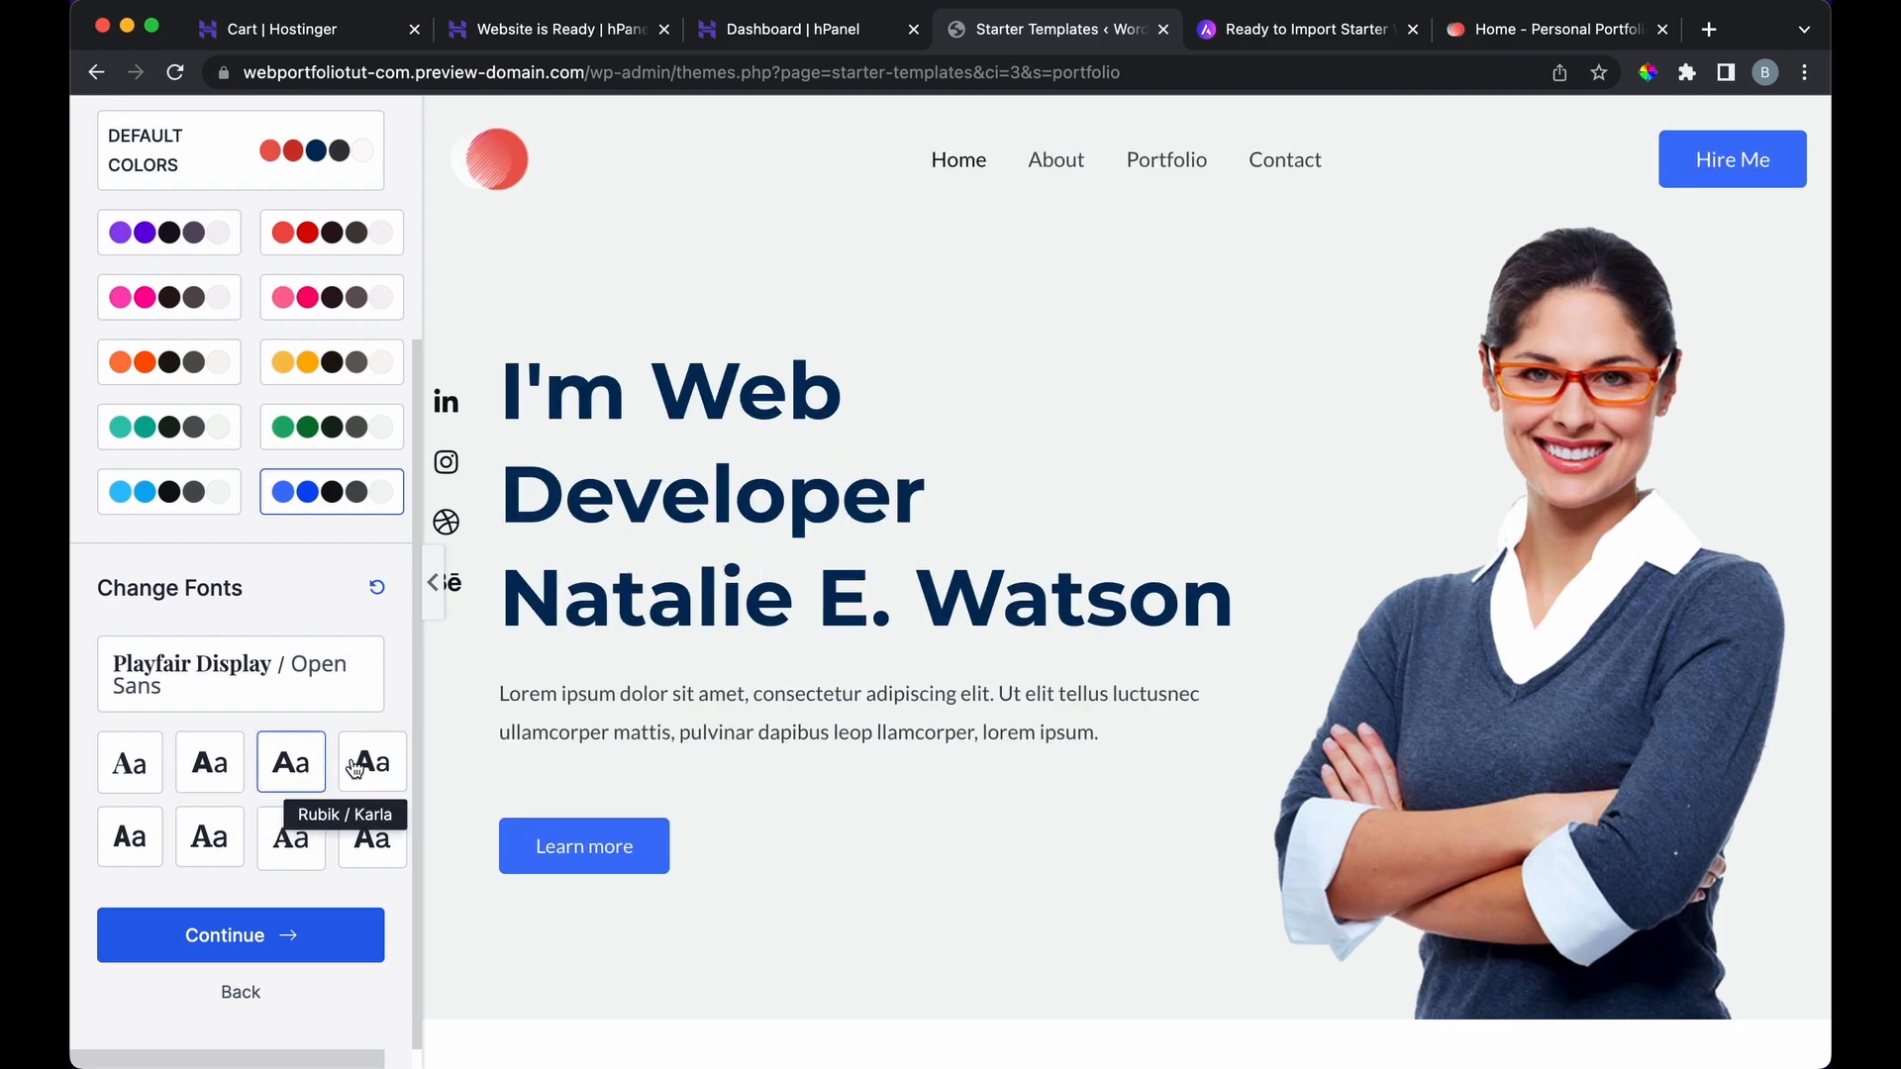
left_click(367, 770)
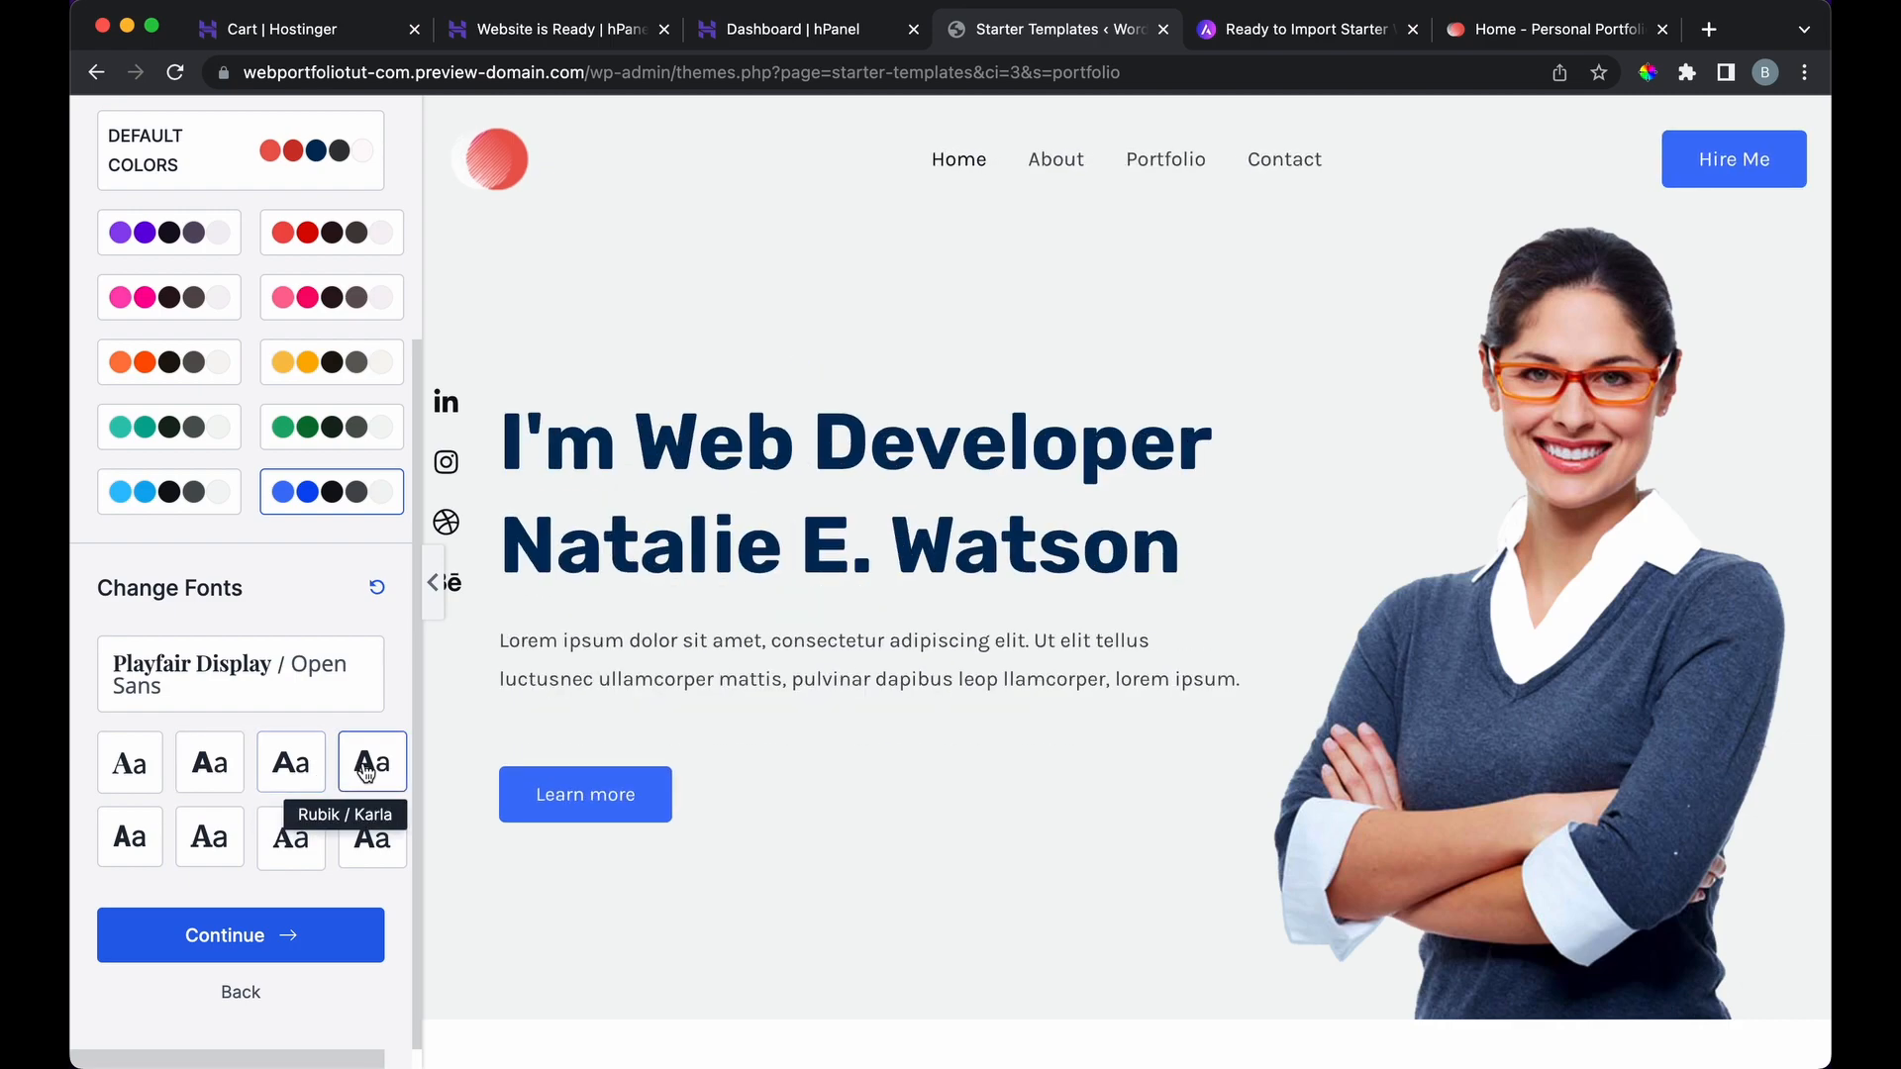
left_click(370, 842)
left_click(297, 846)
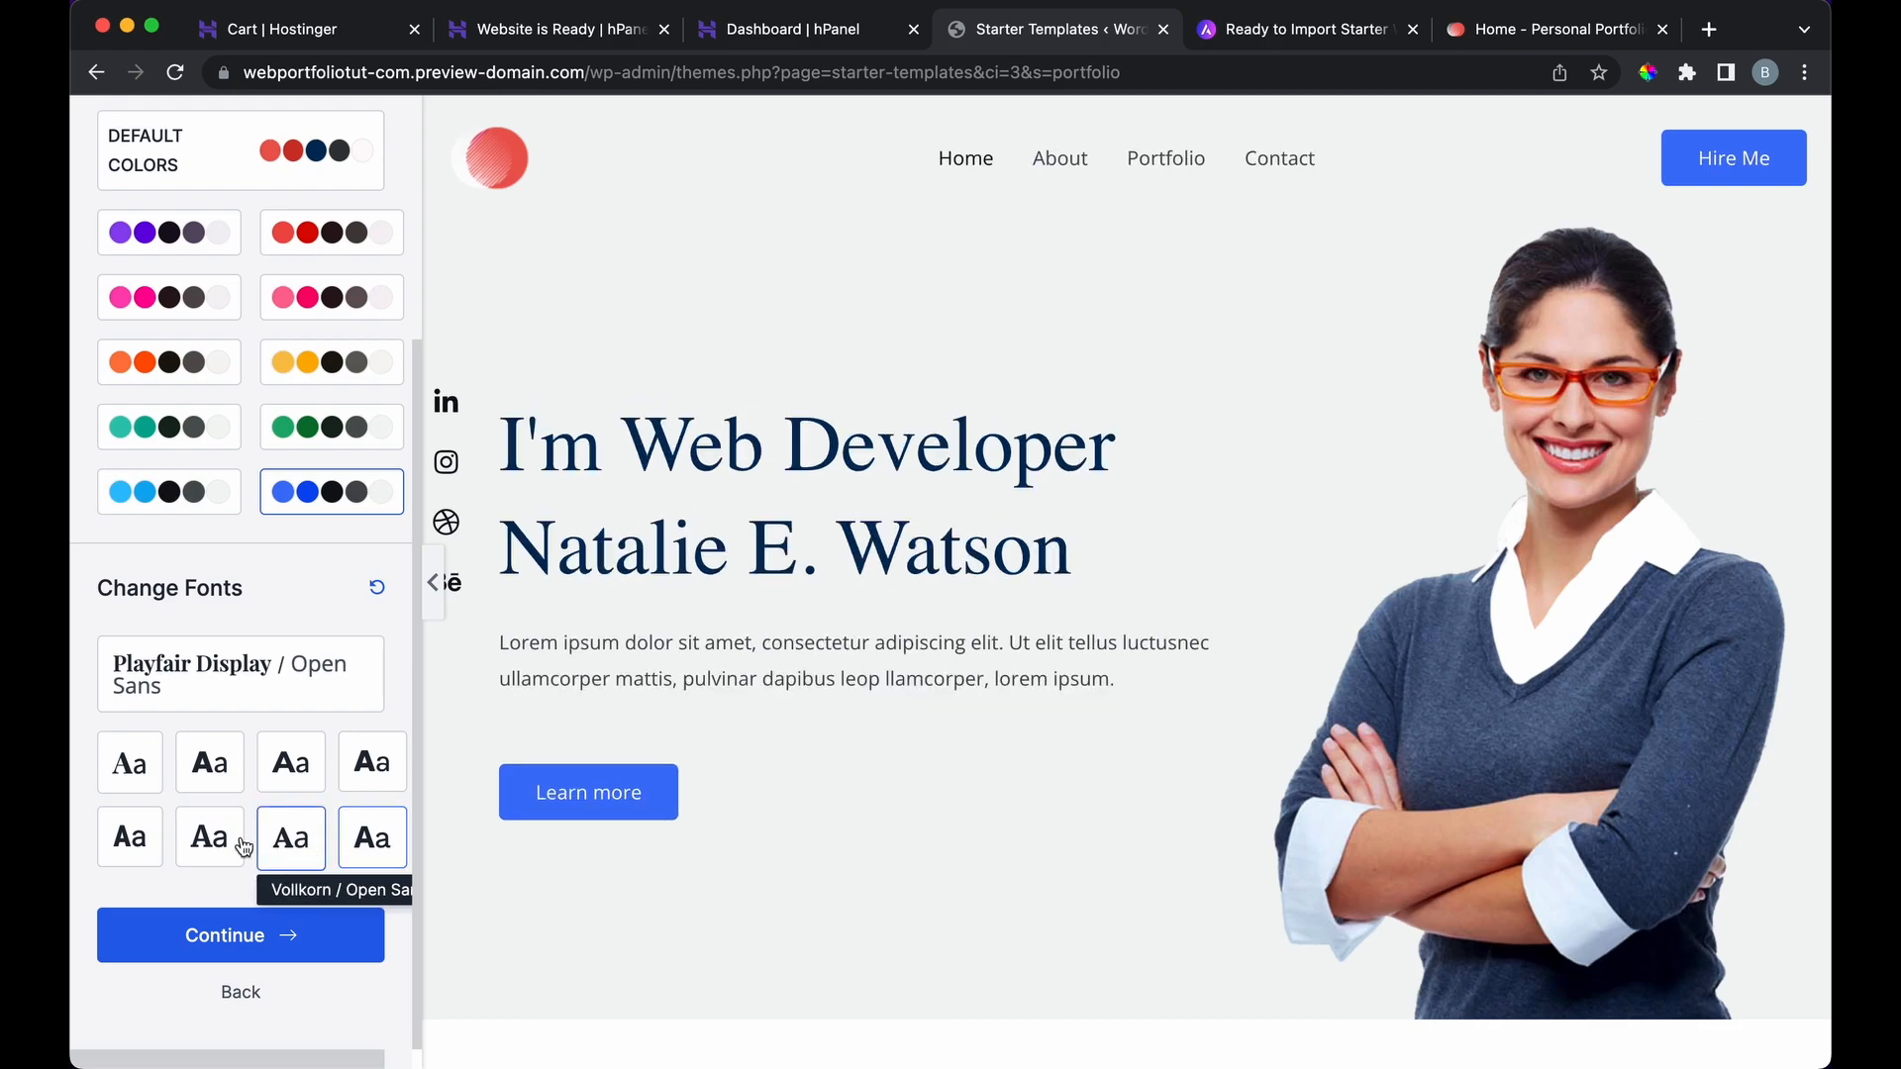
Step: Choose the Montserrat / Lato font pairing and continue to the final setup step
left_click(264, 783)
scroll(696, 616, "down", 10)
scroll(696, 615, "down", 10)
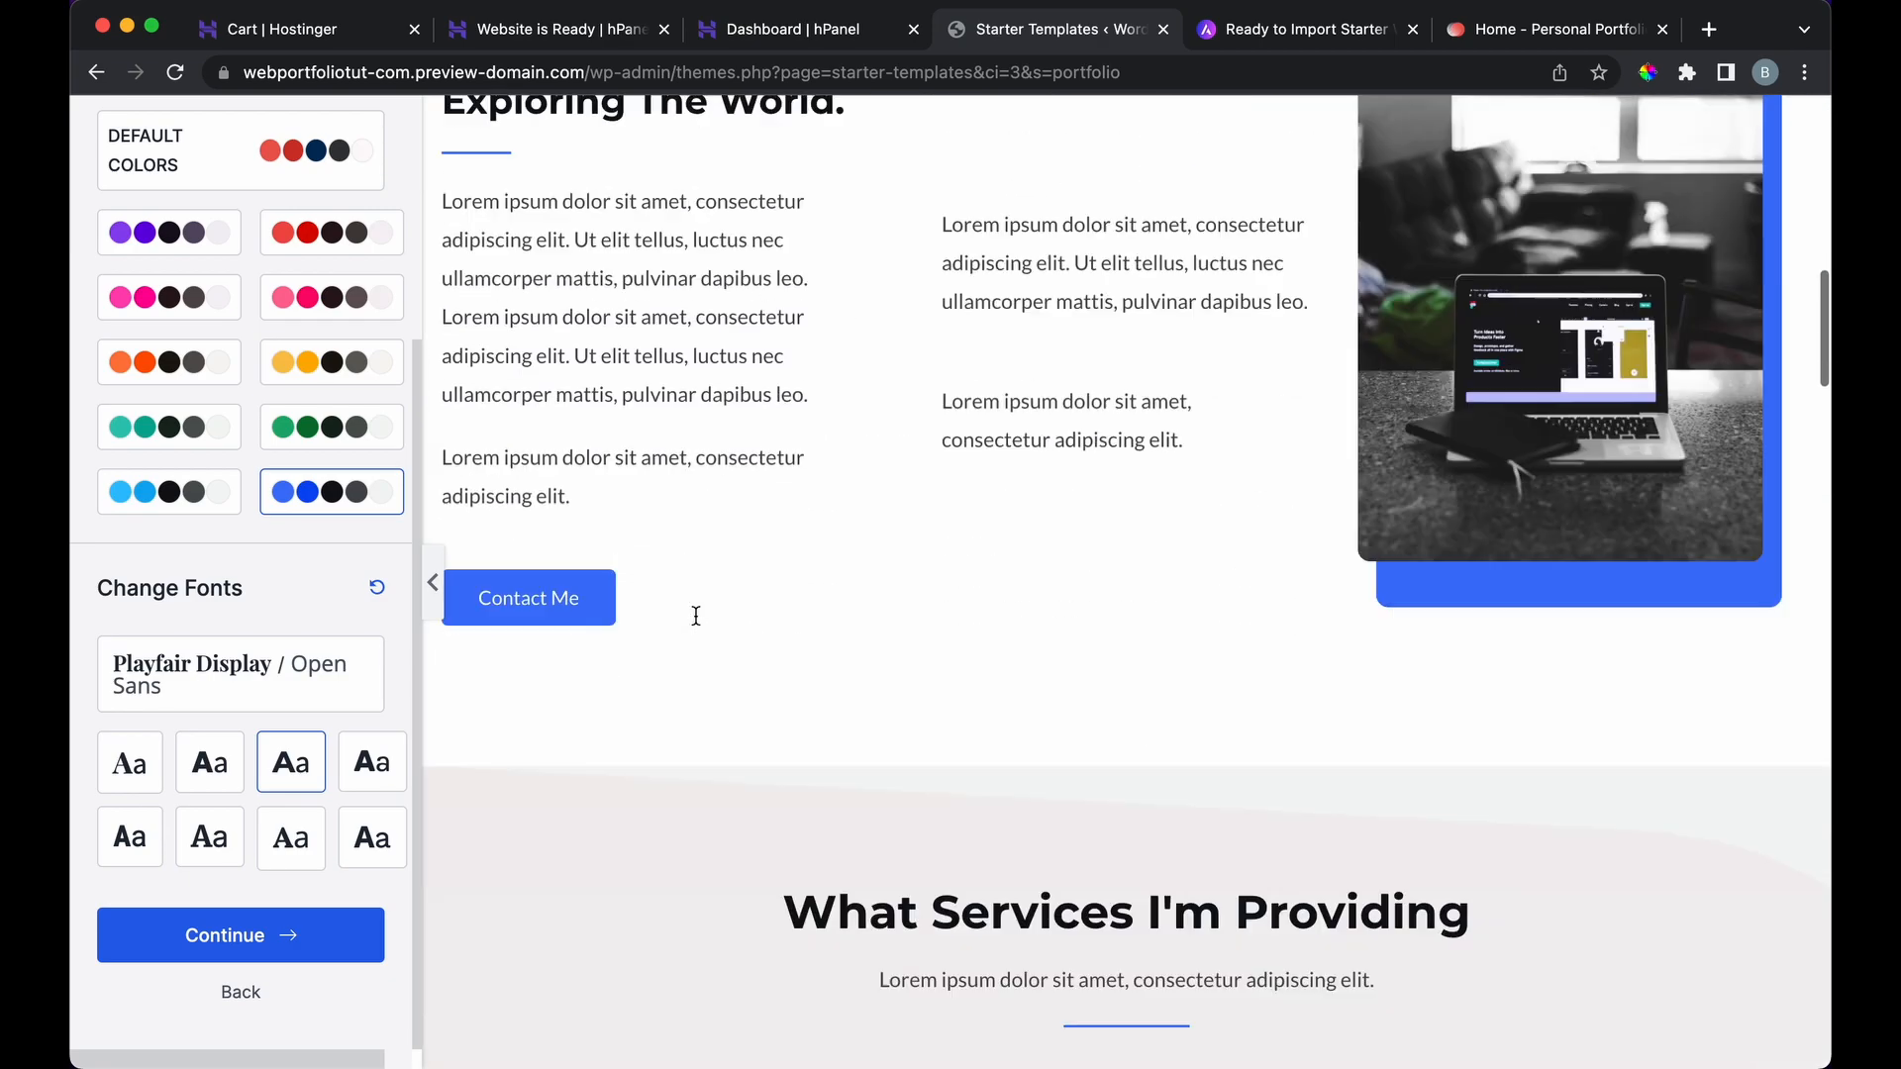
left_click(309, 942)
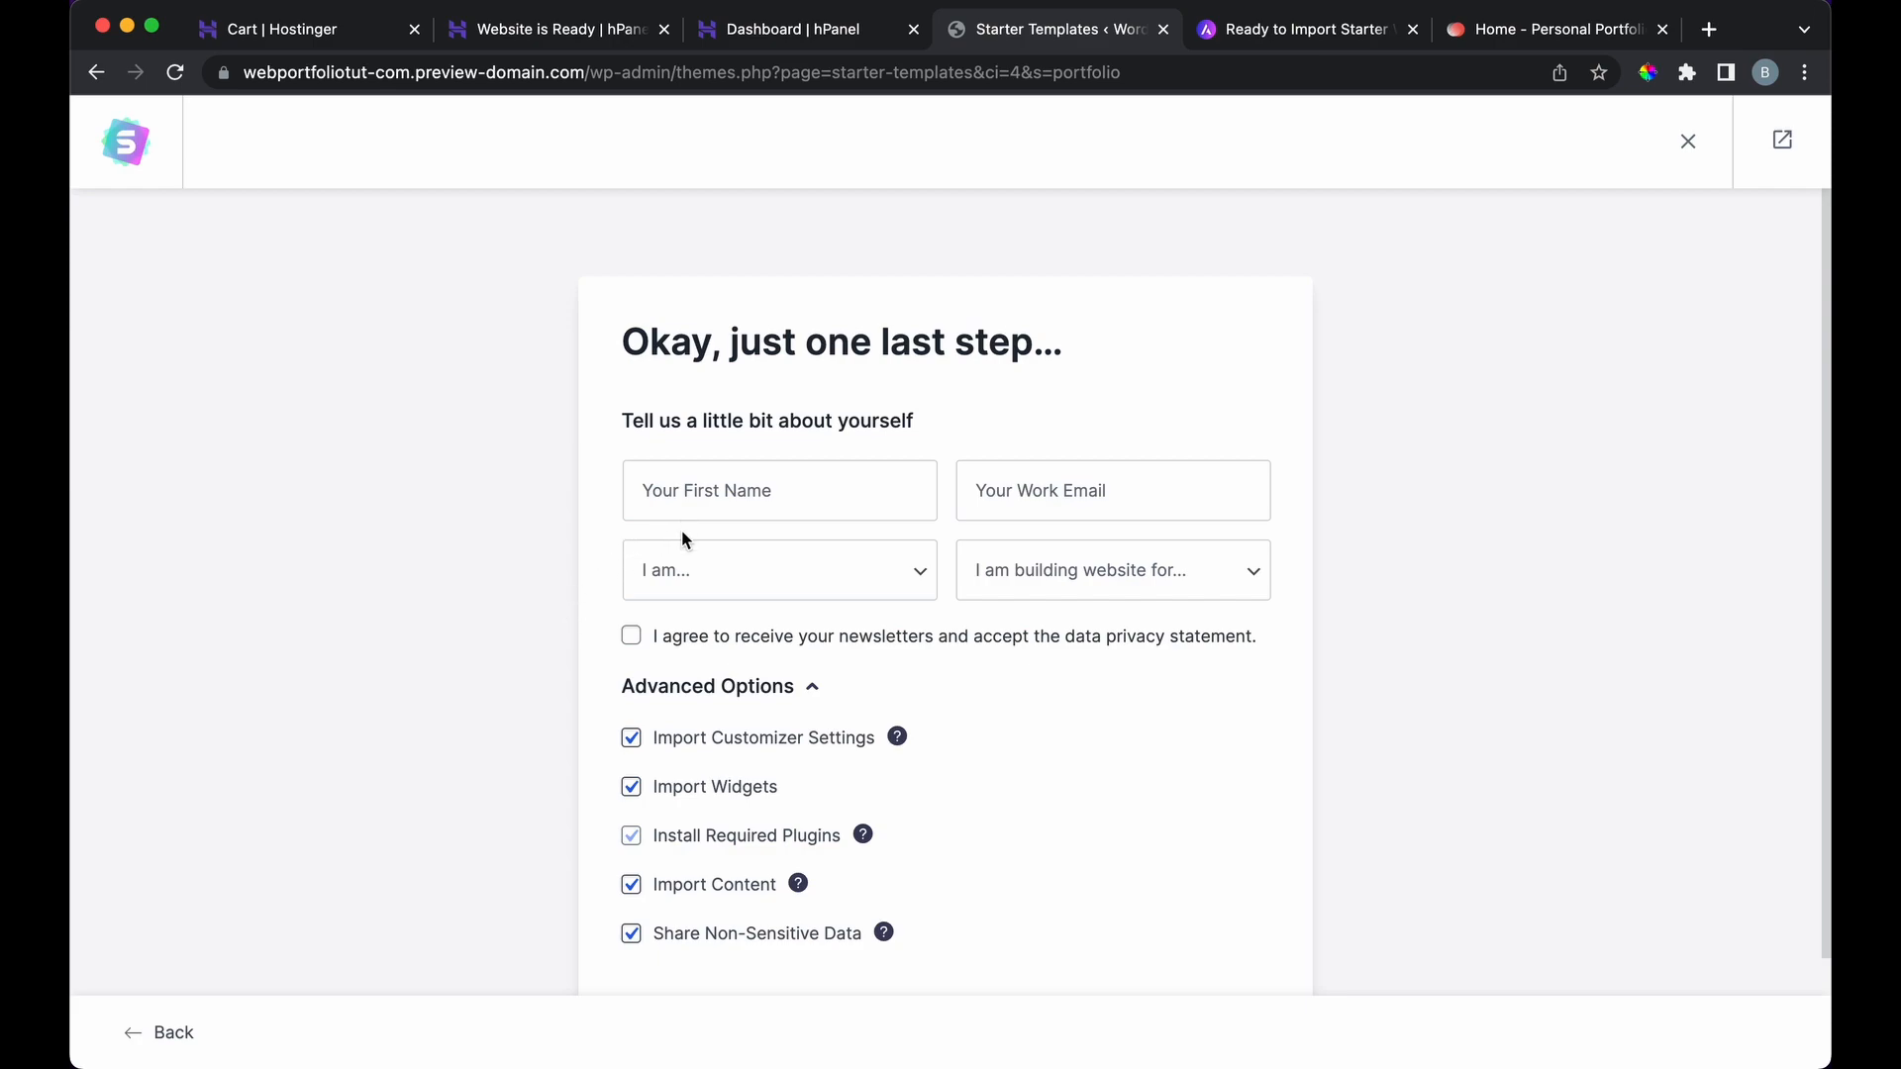
Step: Submit the final form with all five import options checked and build the website
scroll(682, 540, "down", 2)
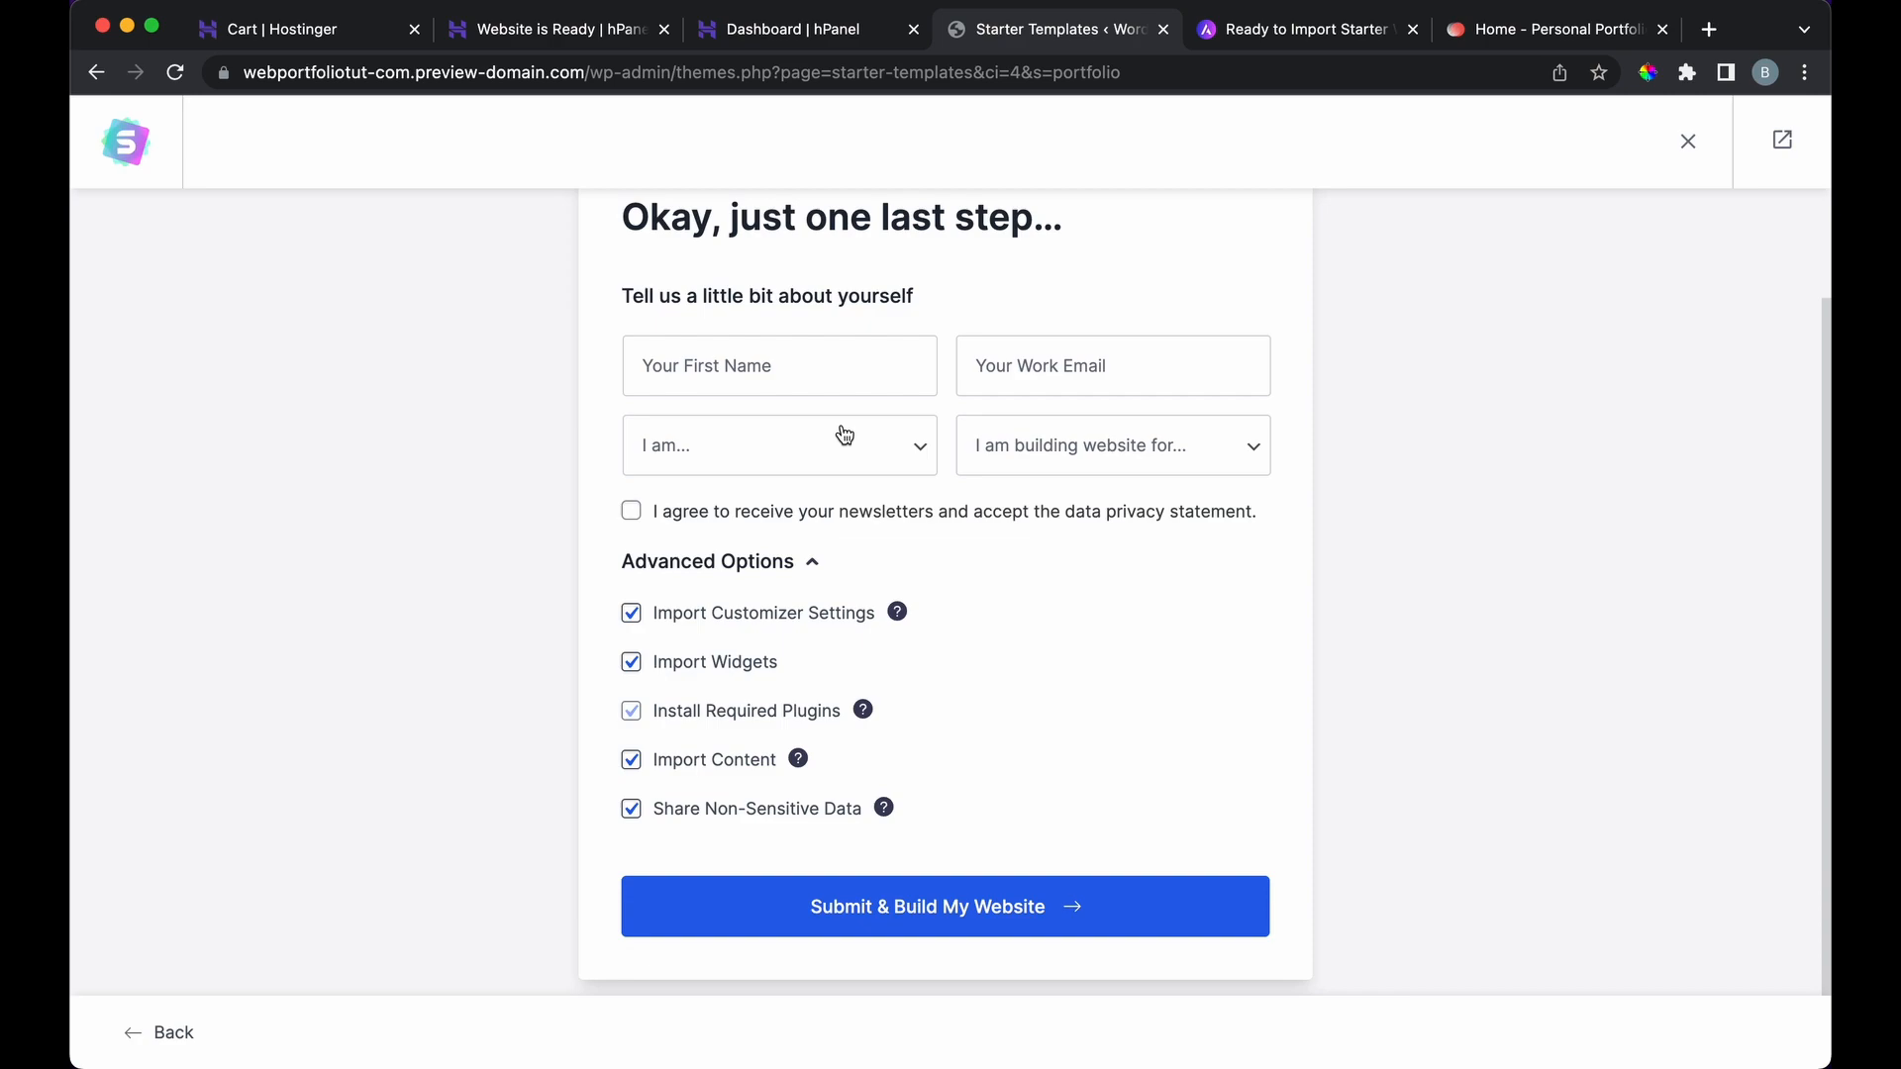
left_click(784, 912)
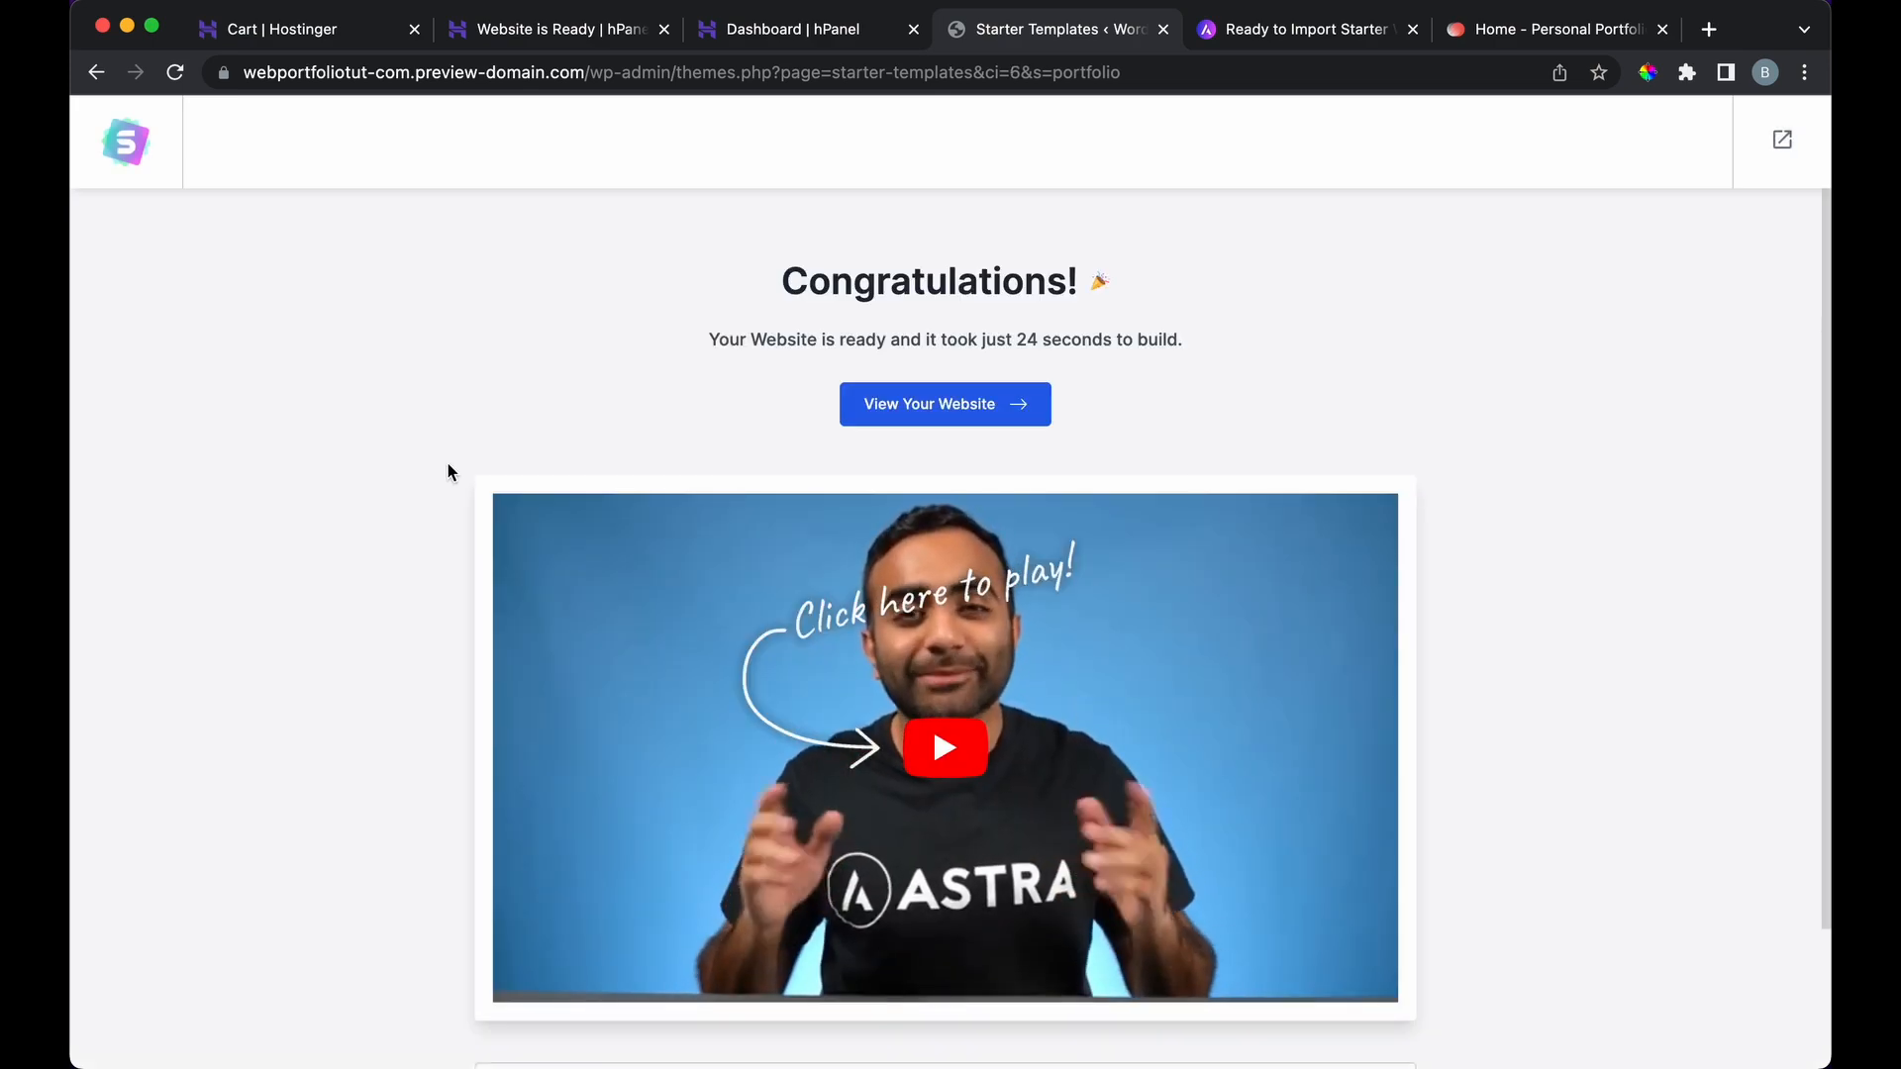
scroll(611, 367, "down", 2)
scroll(611, 366, "up", 2)
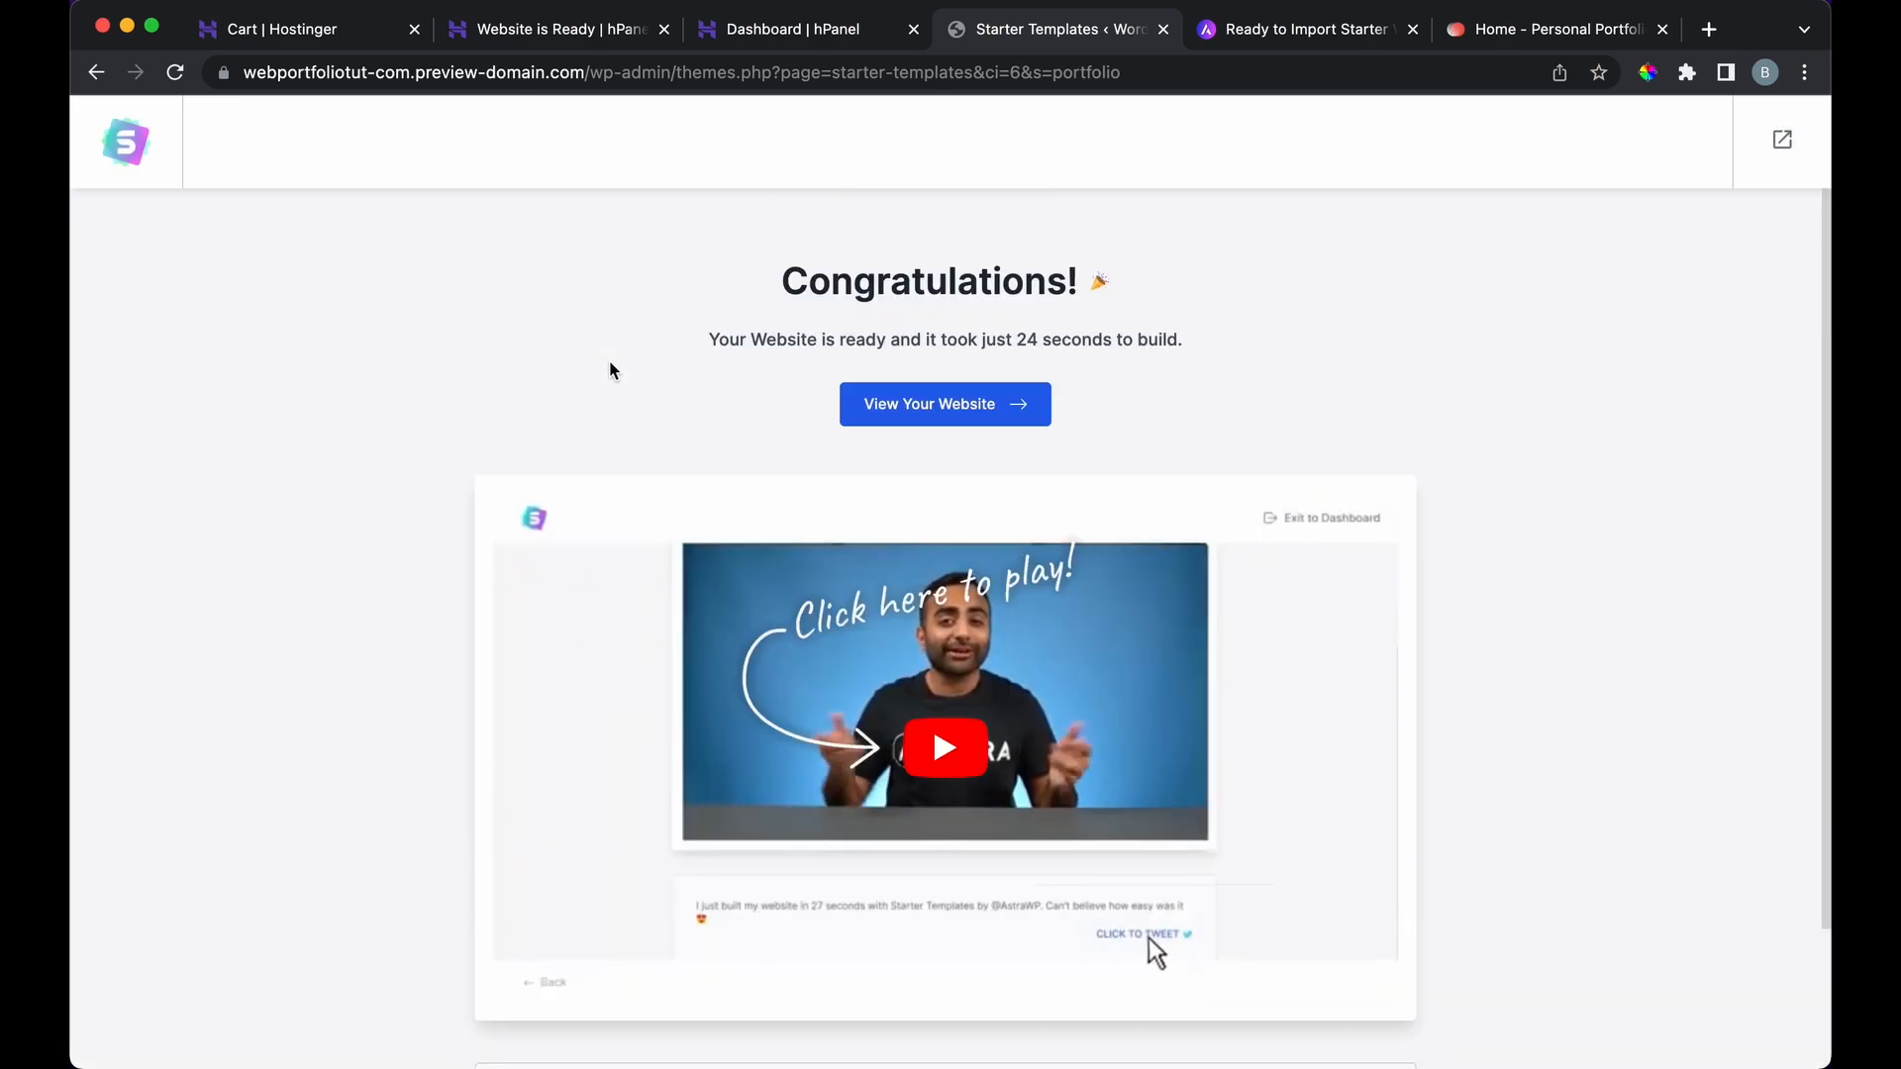
Step: Open the finished website and scroll the homepage down to the footer and back
left_click(886, 404)
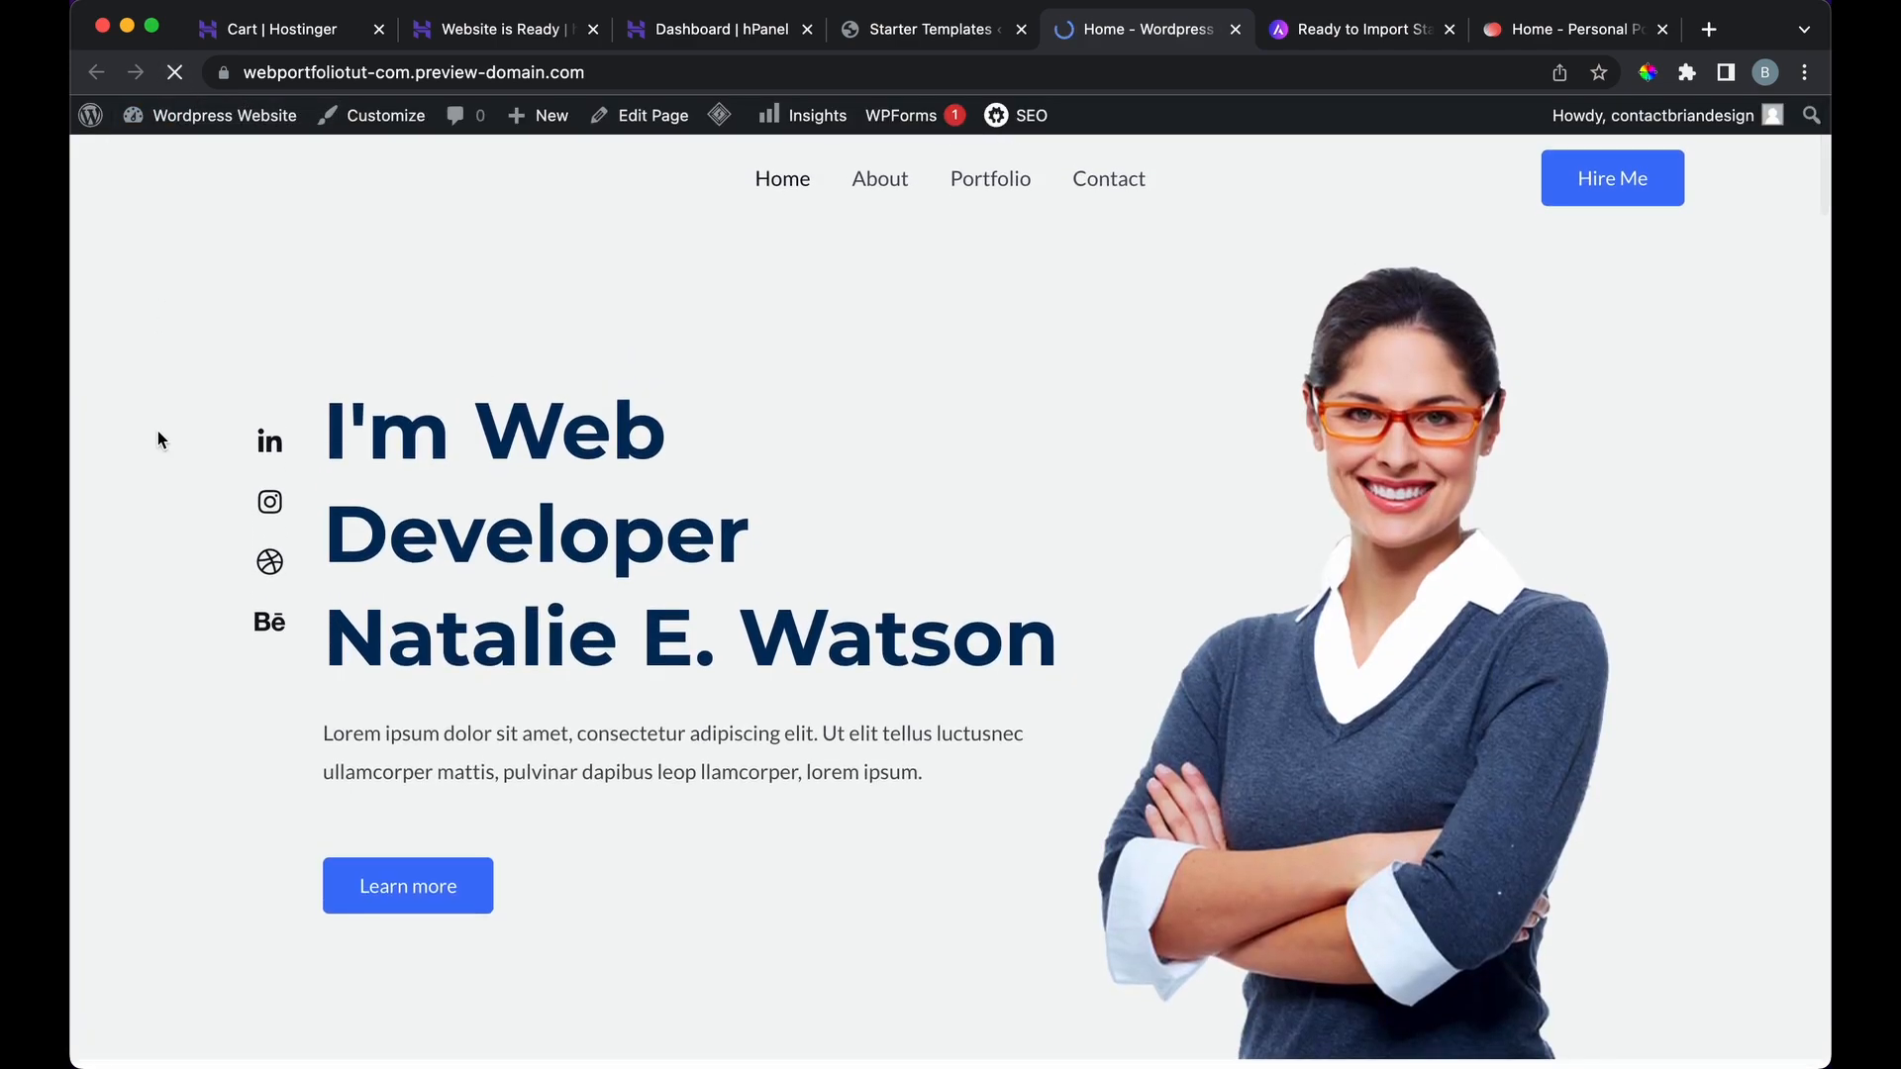
scroll(158, 430, "down", 5)
scroll(158, 433, "down", 15)
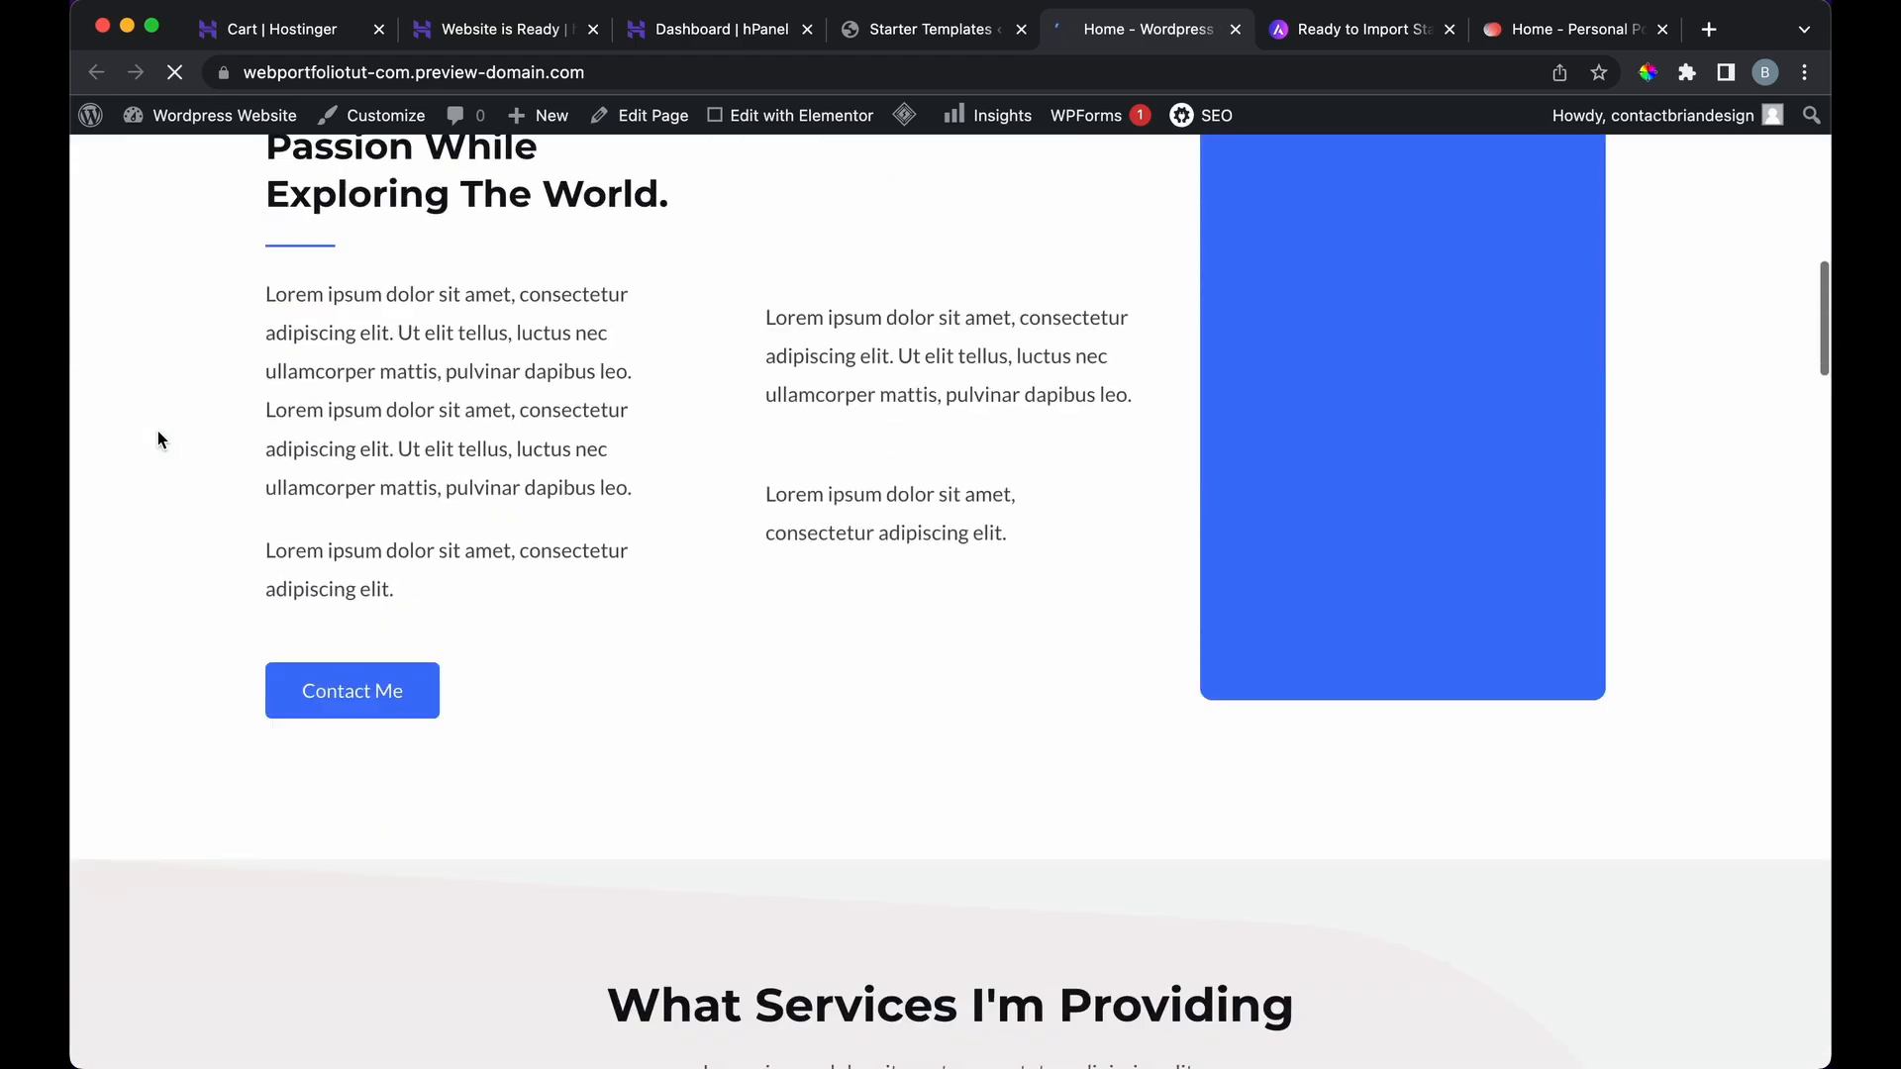
scroll(157, 430, "down", 20)
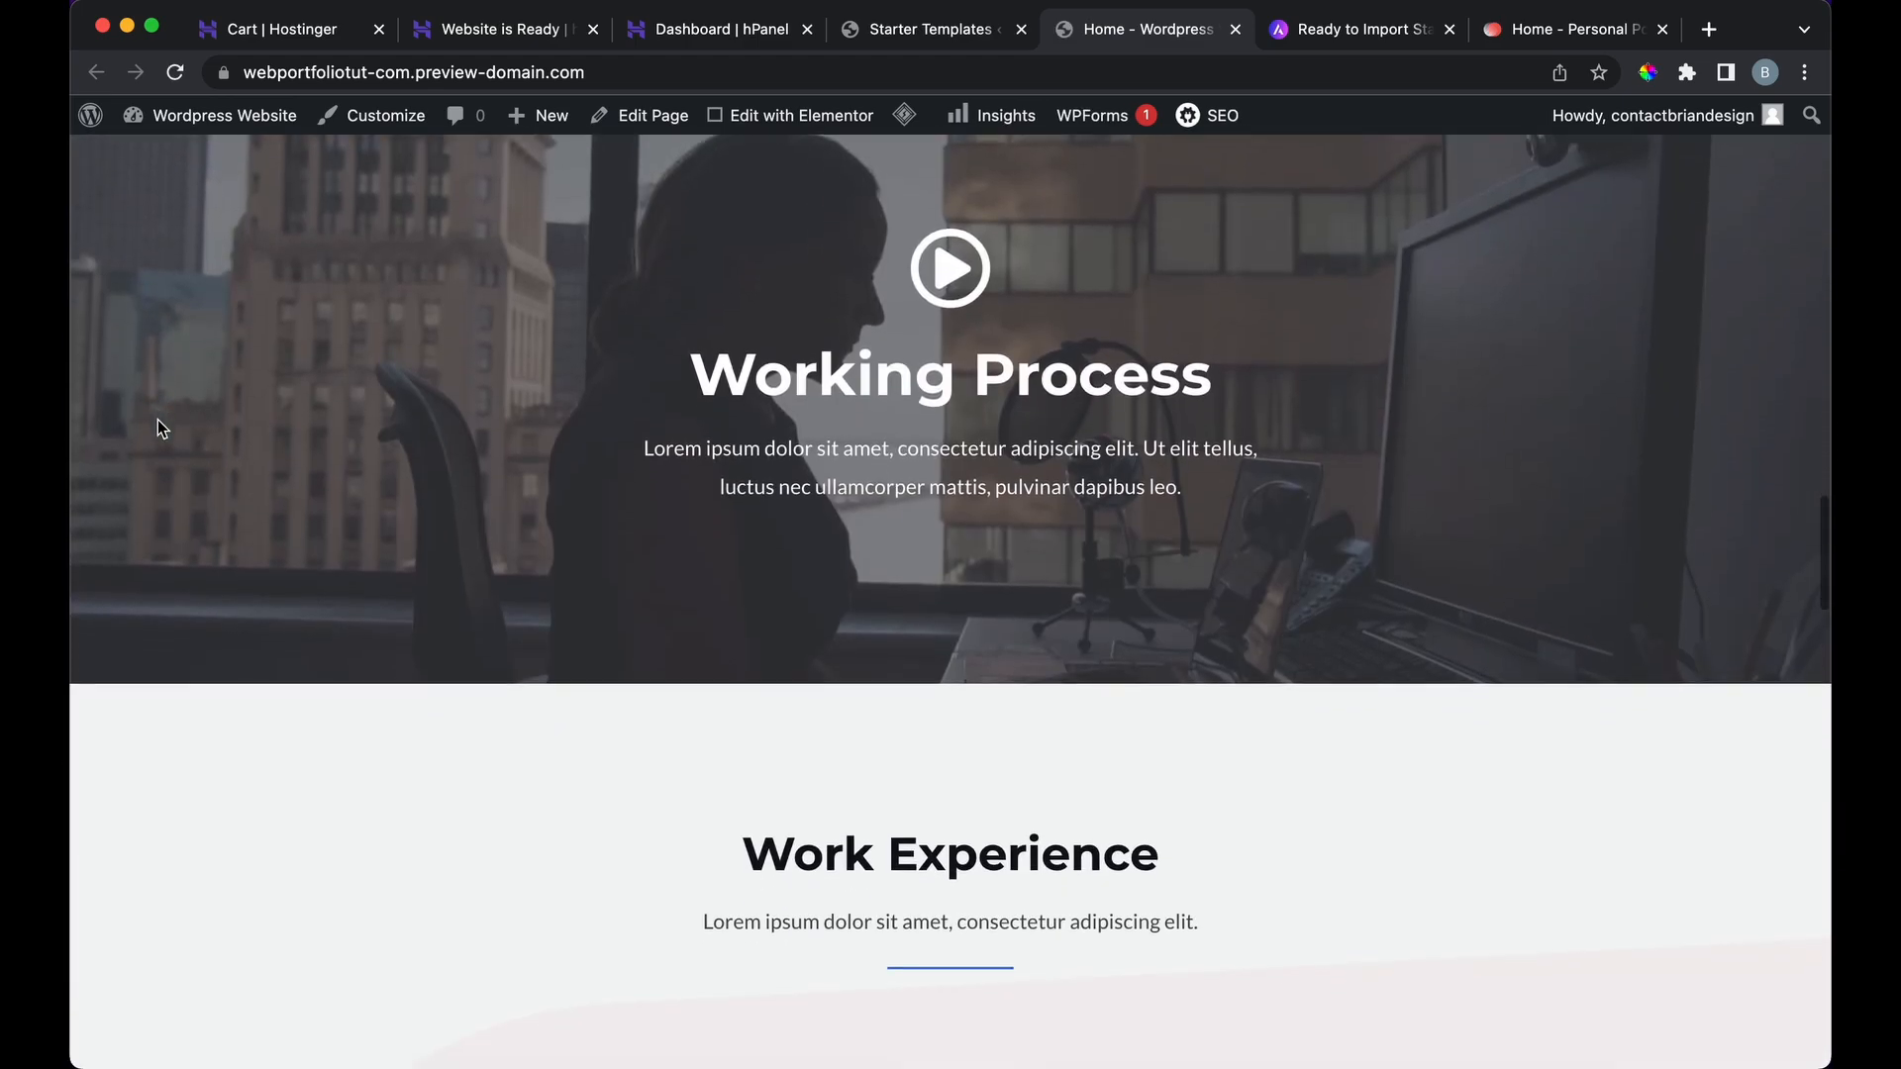
scroll(157, 428, "down", 15)
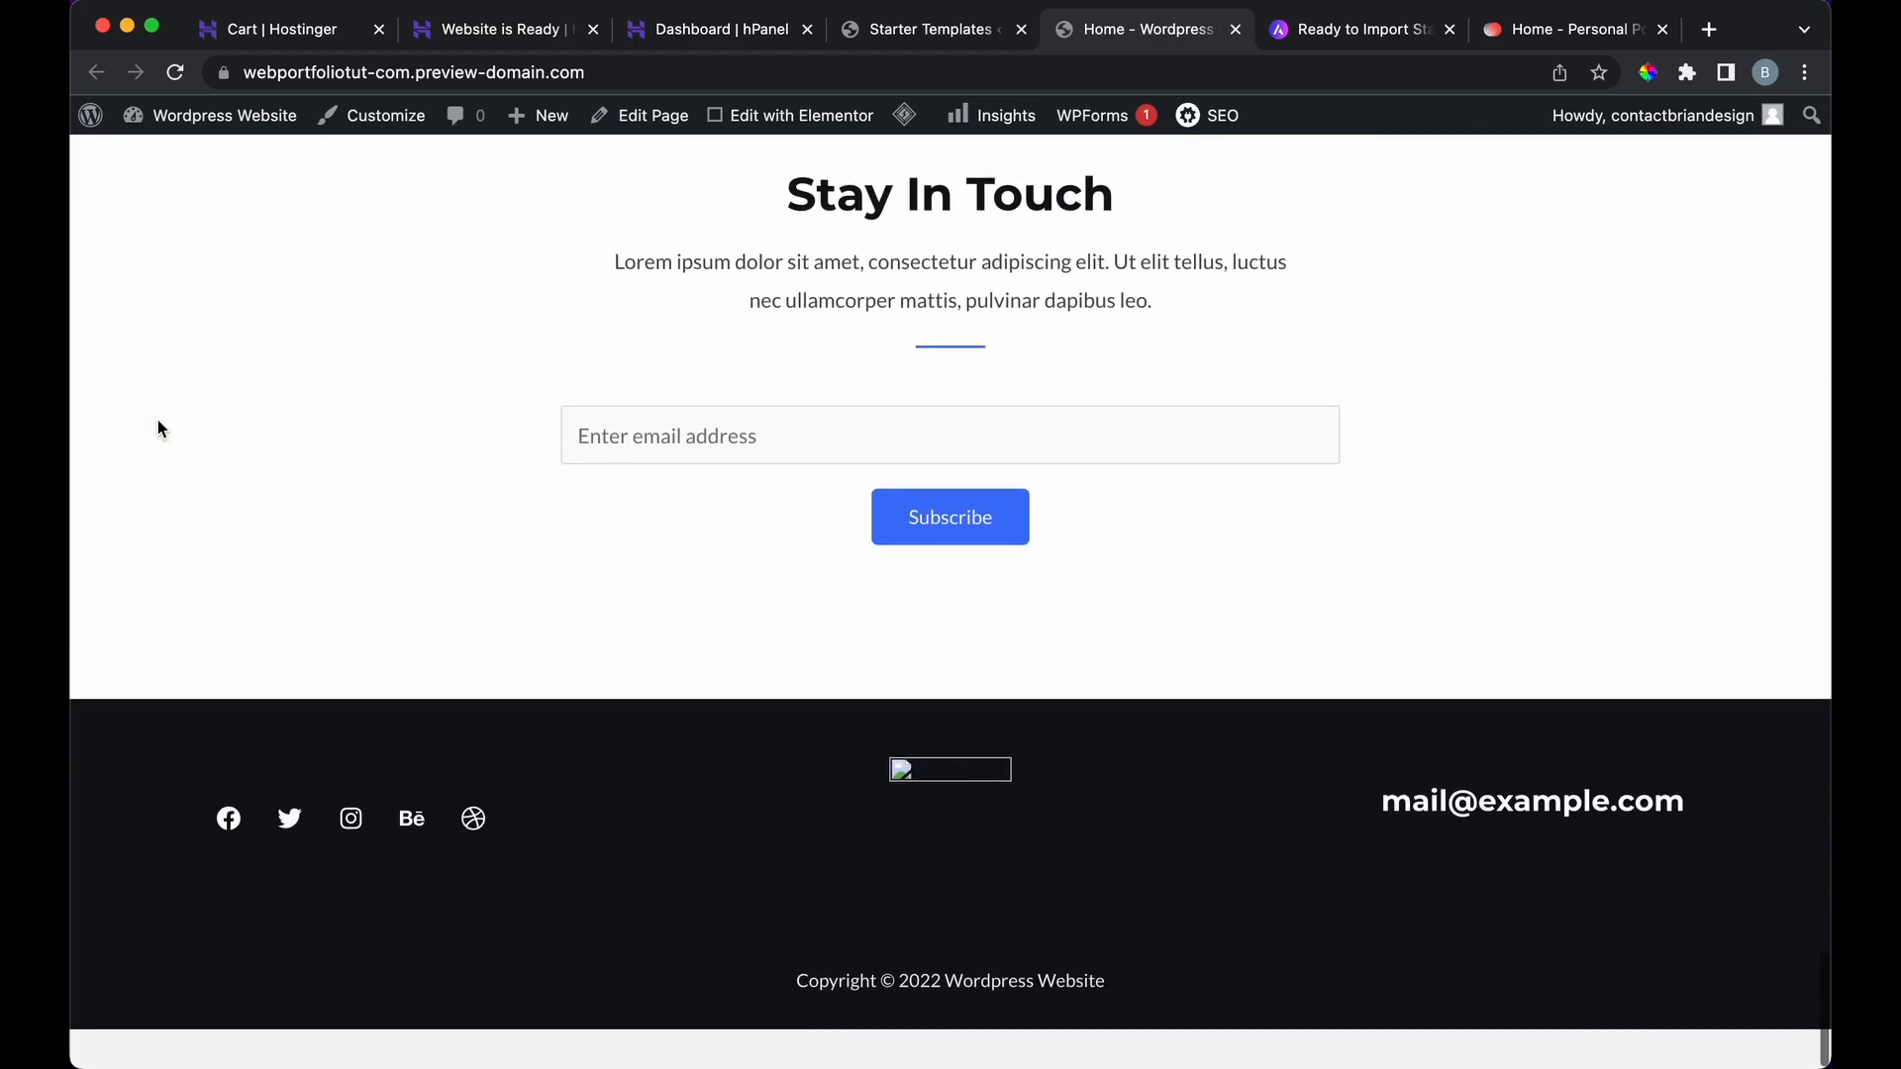
scroll(158, 427, "up", 20)
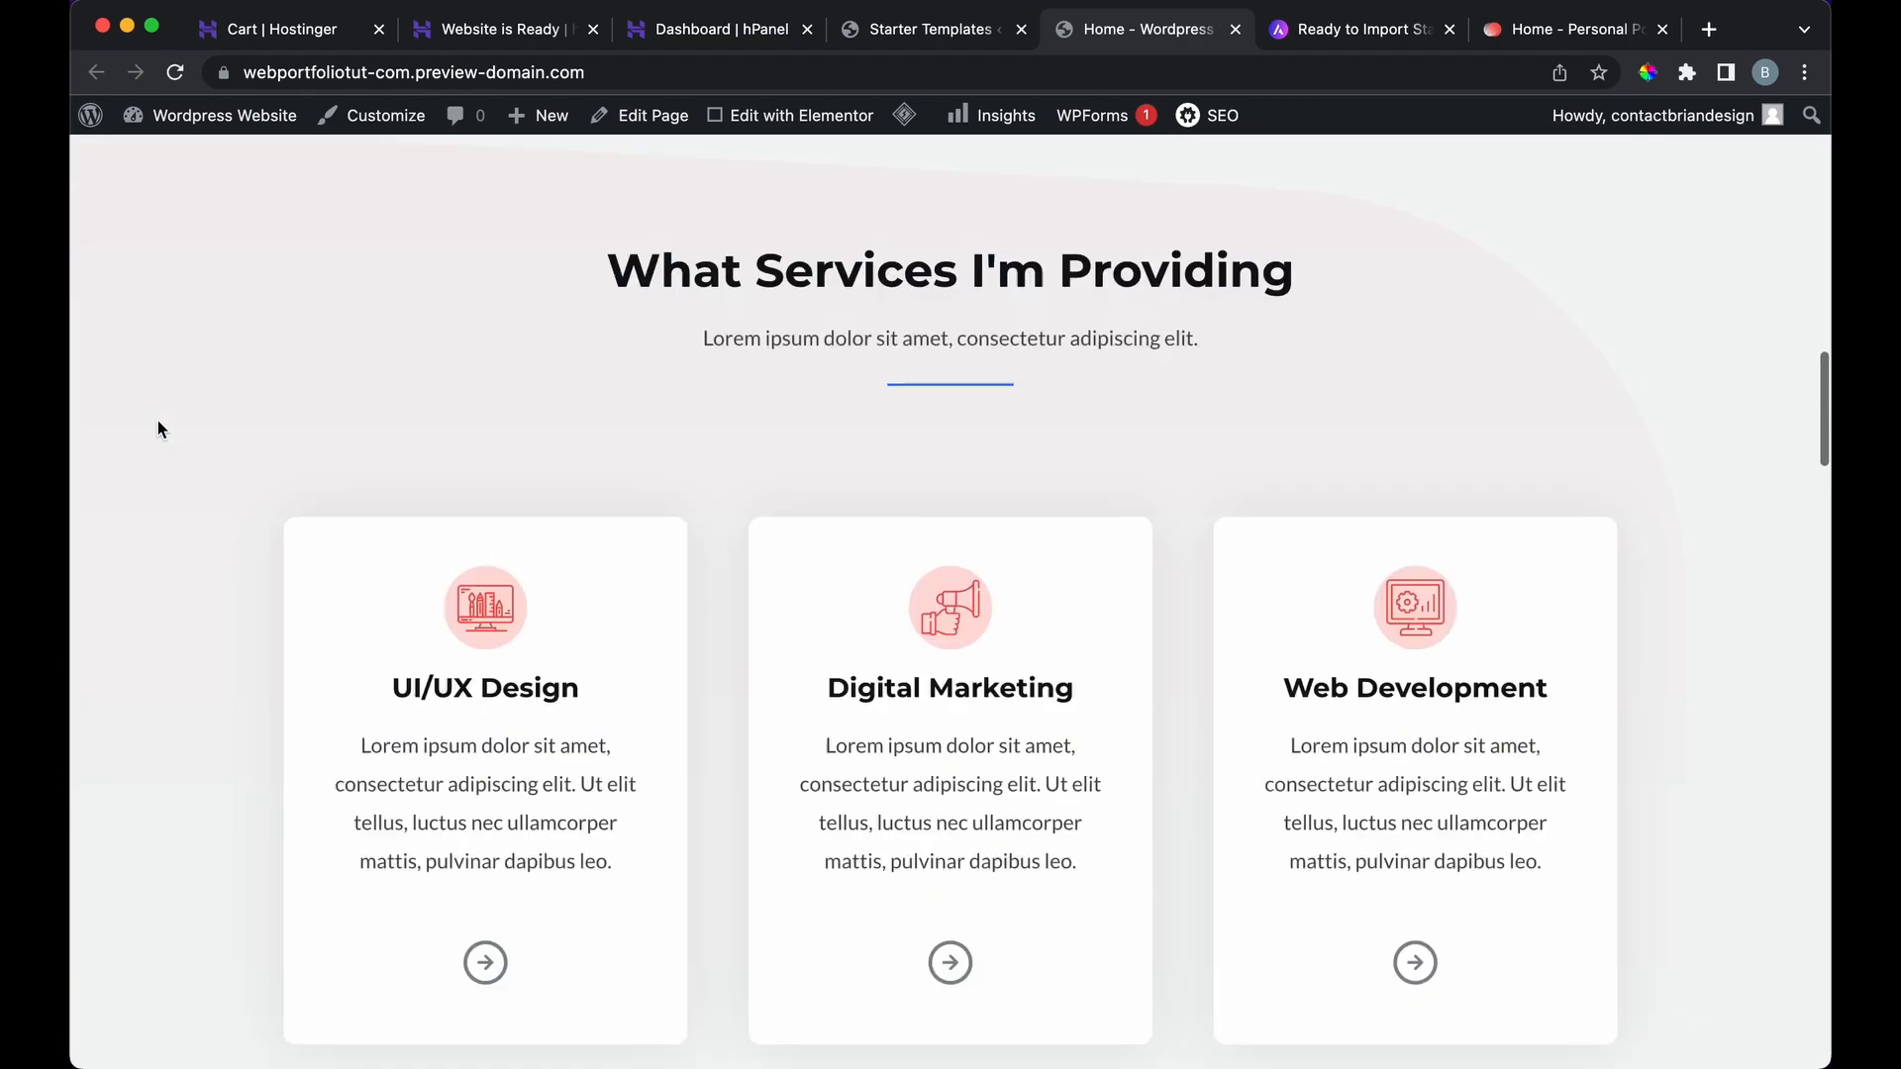
scroll(157, 427, "up", 5)
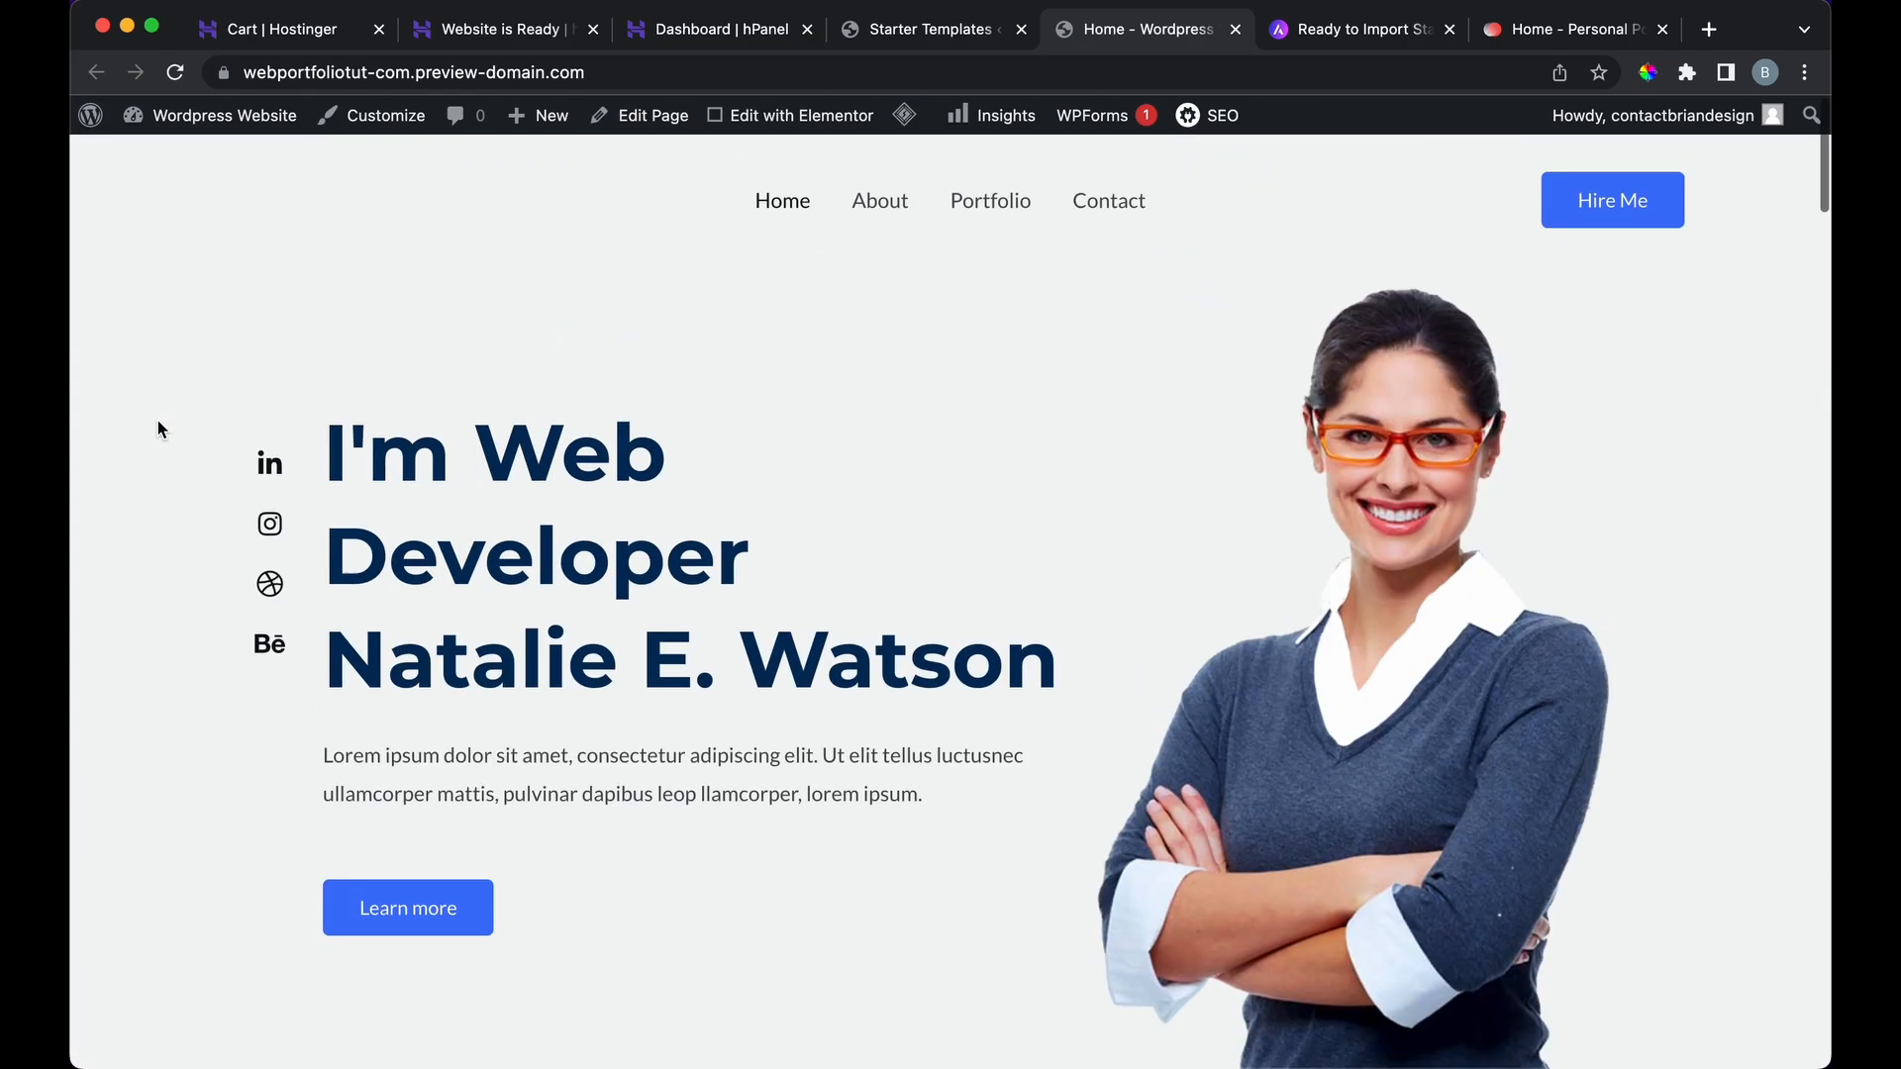
Step: Select and deselect the Natalie E. Watson heading and the hero paragraph text
left_click_drag(381, 614, 923, 615)
left_click(684, 775)
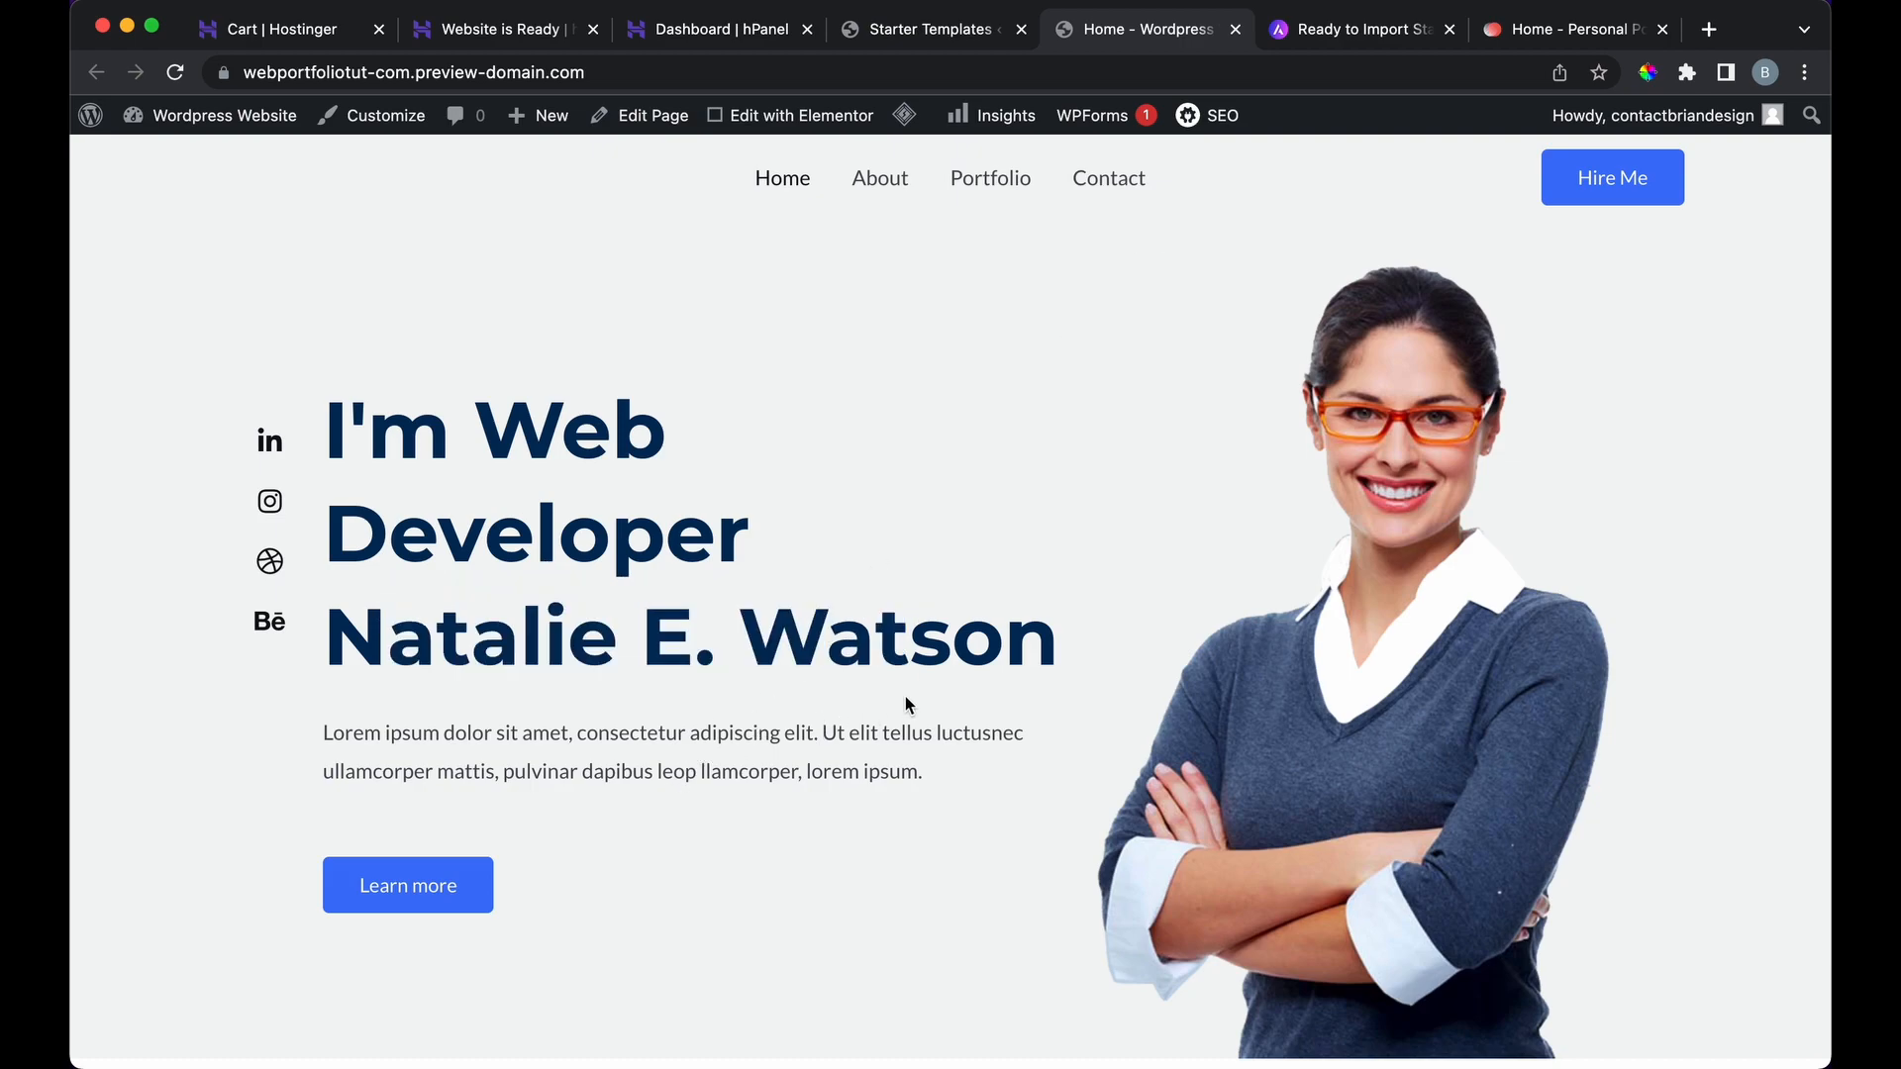
left_click_drag(930, 771, 342, 732)
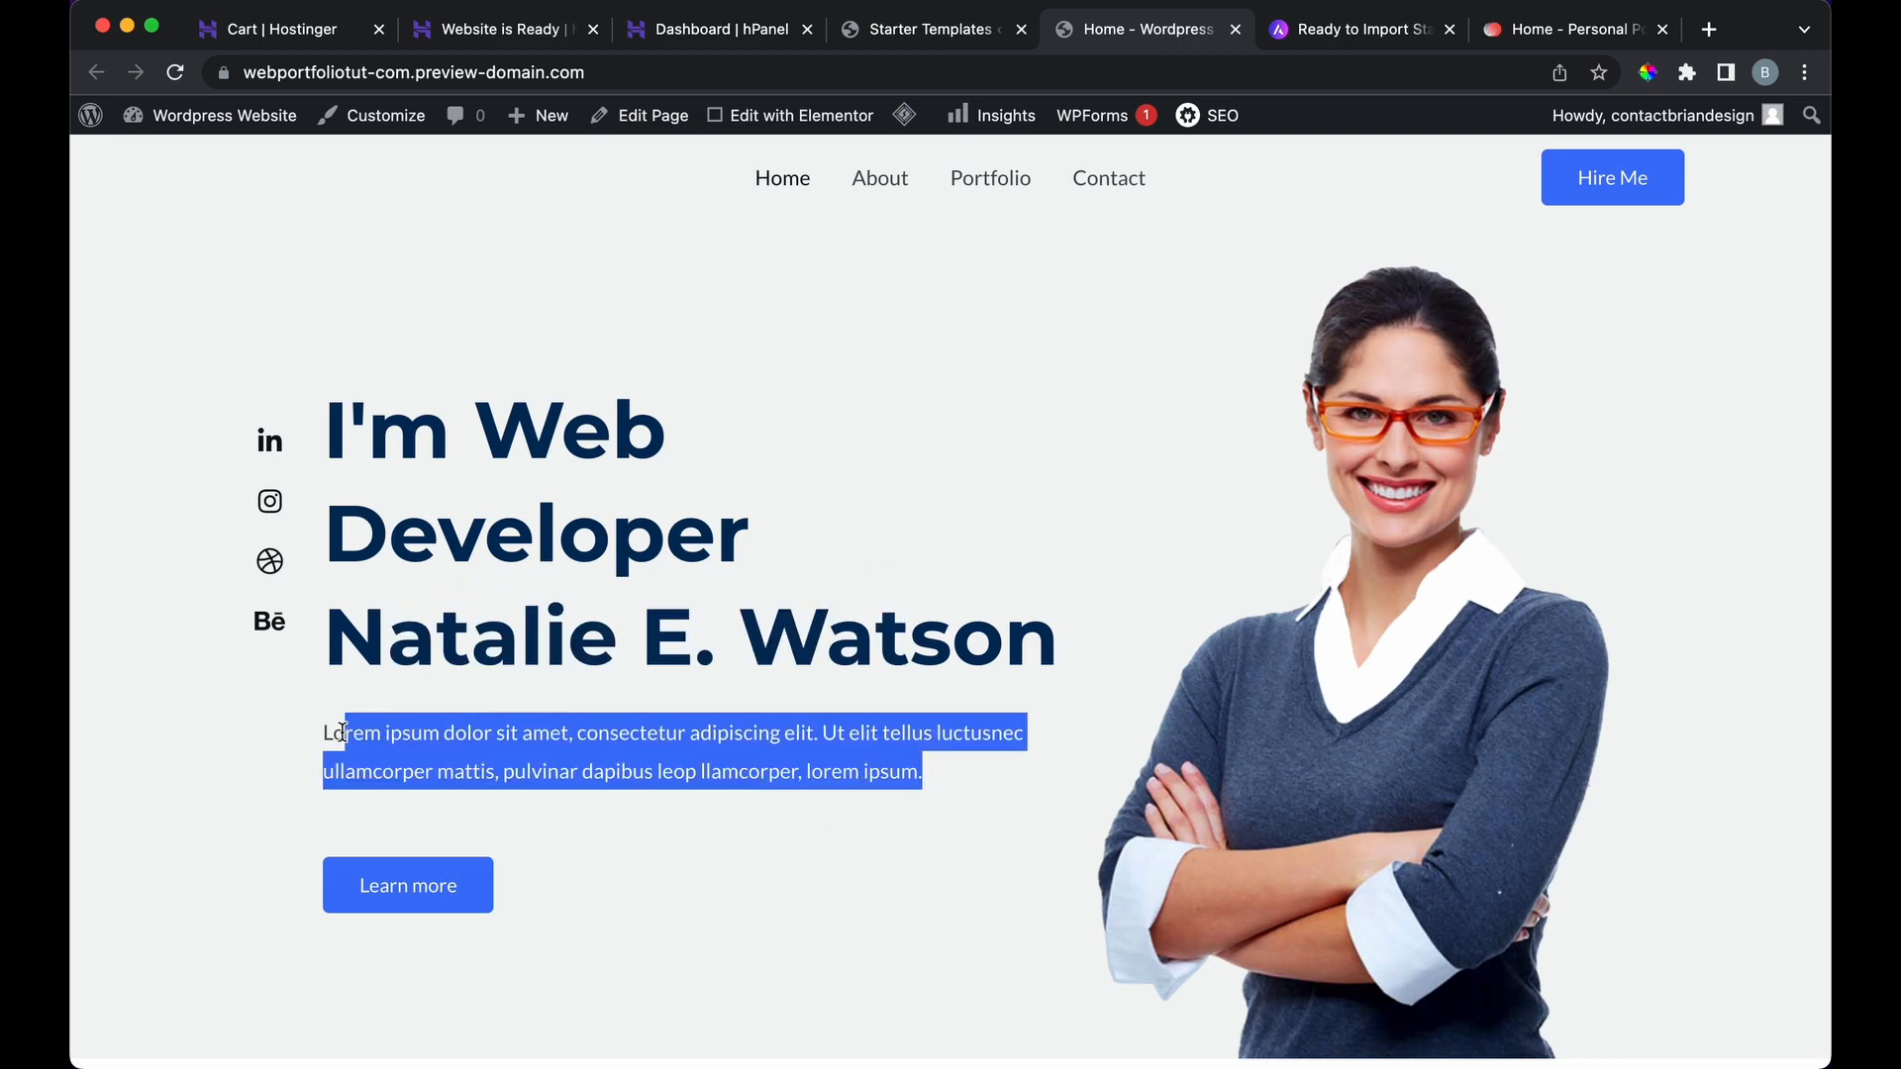
left_click(876, 387)
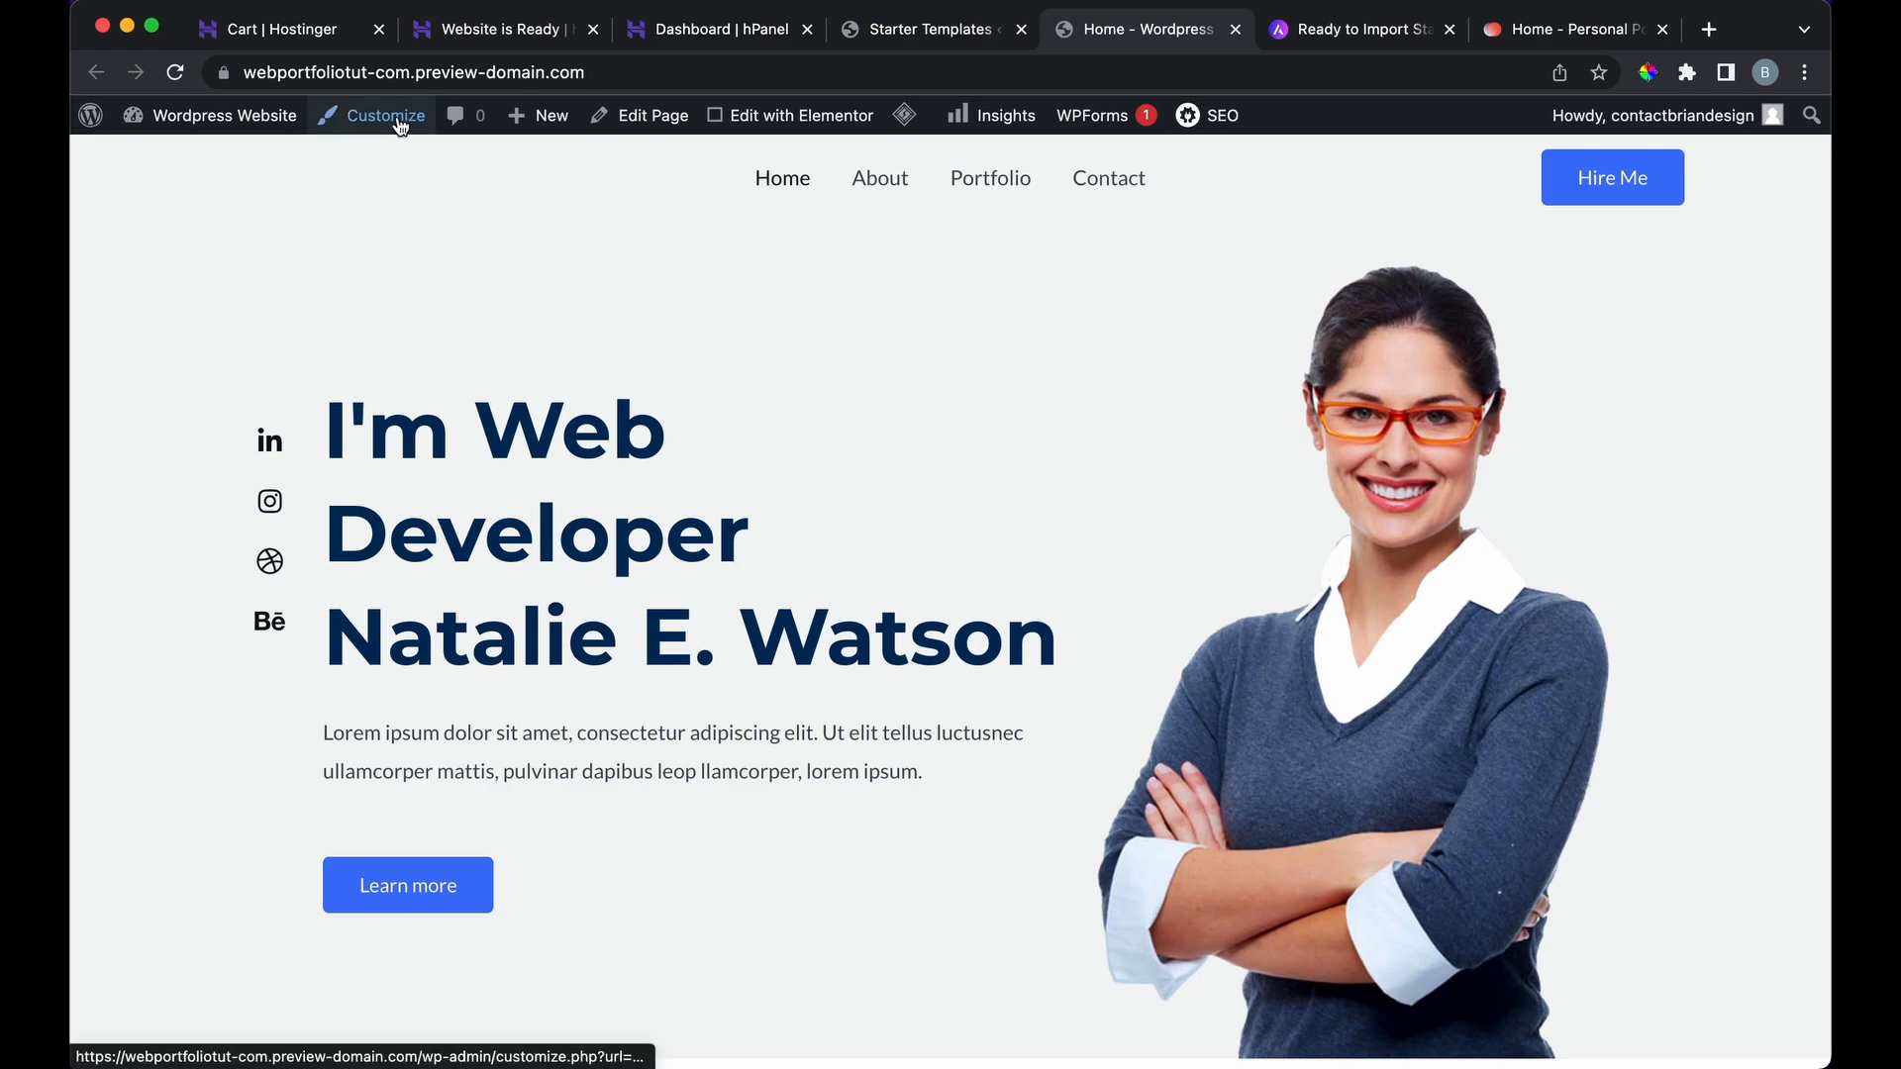
Step: Open the Home page in Elementor, close leftover tabs, and dismiss the error and AIOSEO notices
left_click(772, 128)
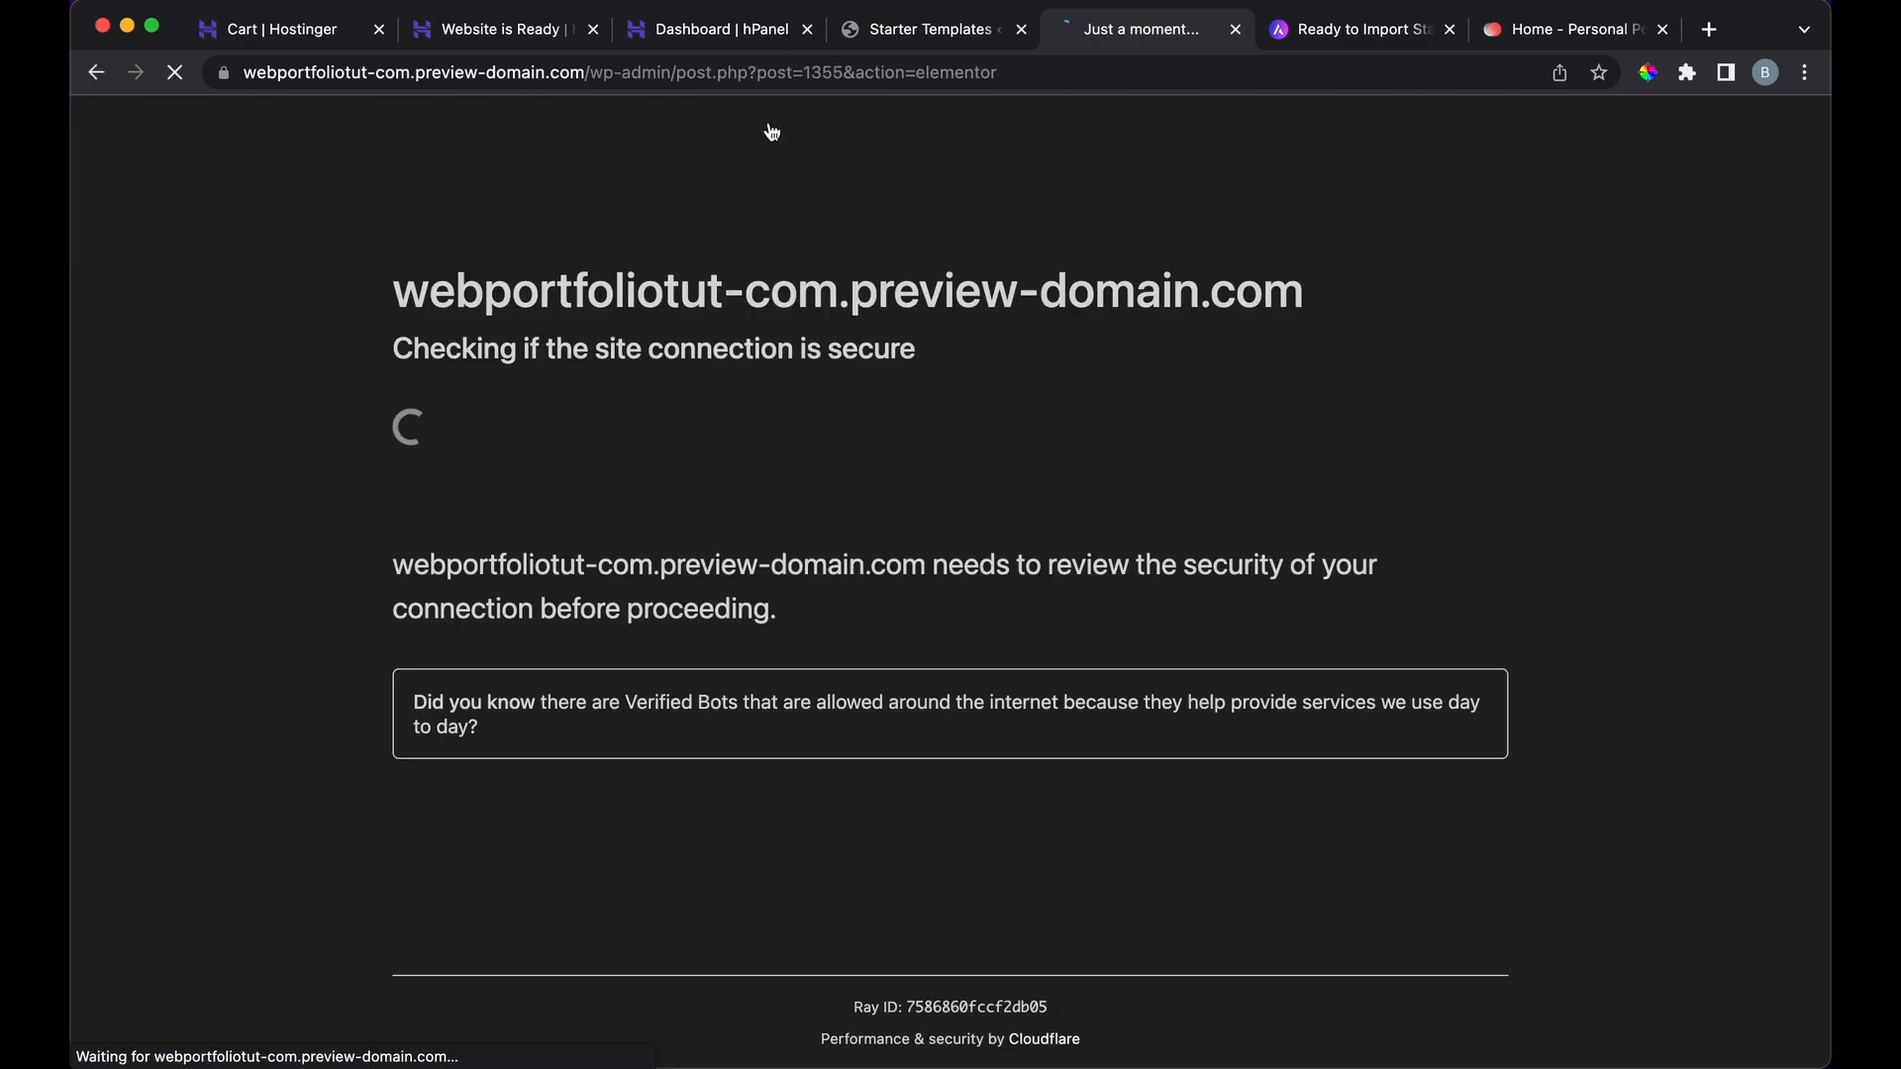
left_click(1454, 31)
left_click(1448, 30)
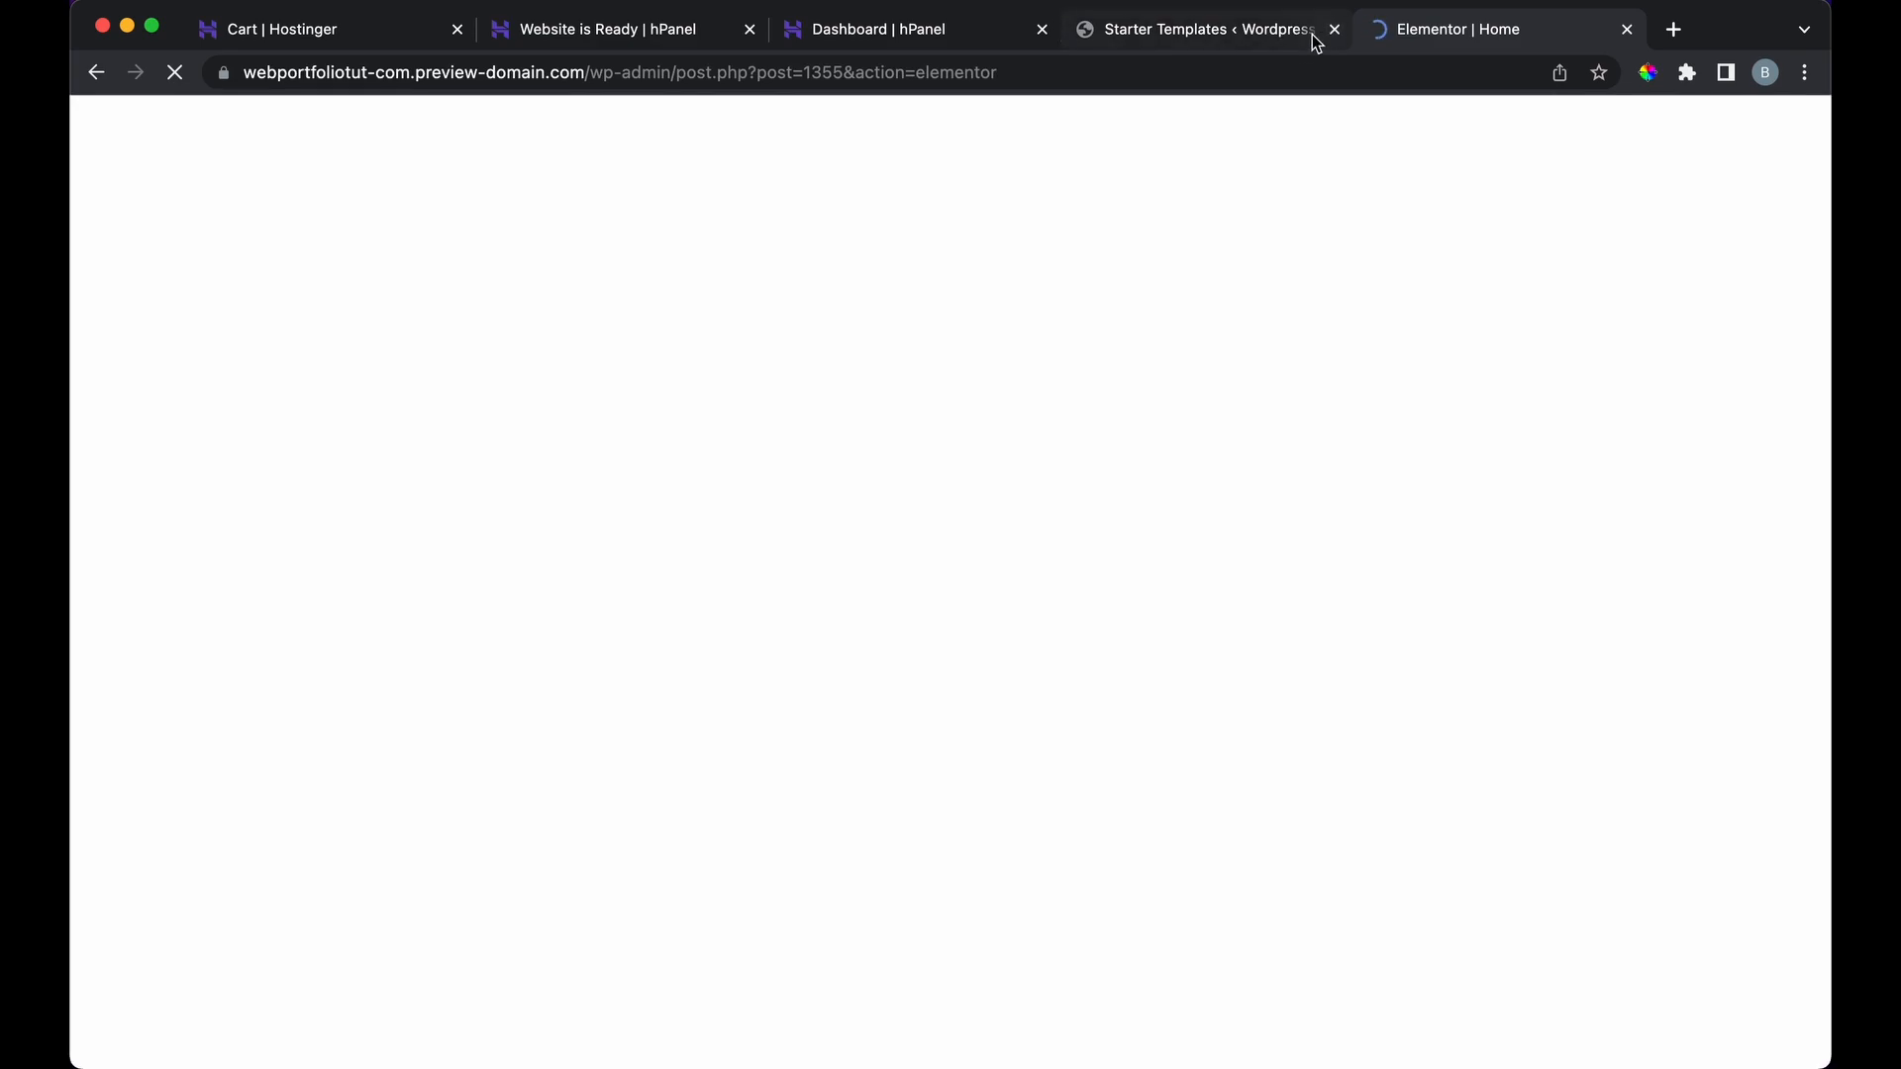
left_click(1333, 31)
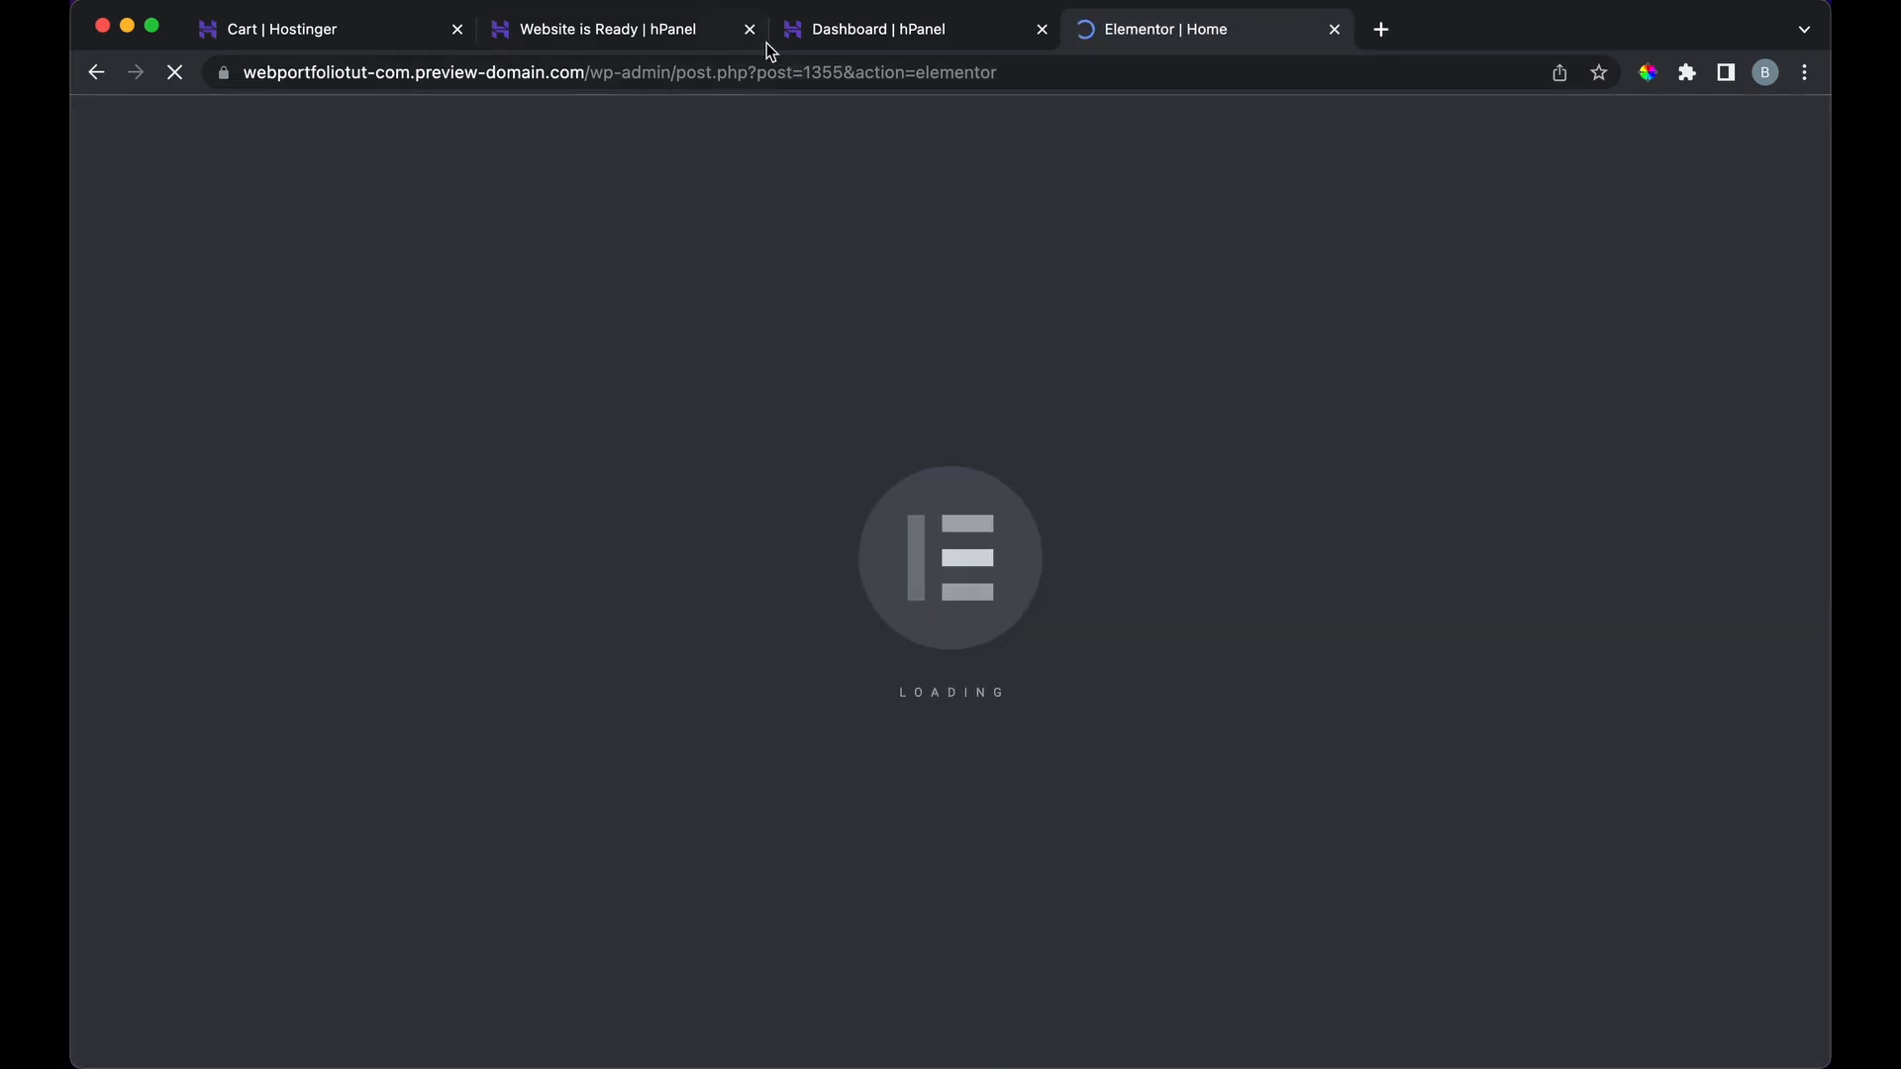
left_click(750, 30)
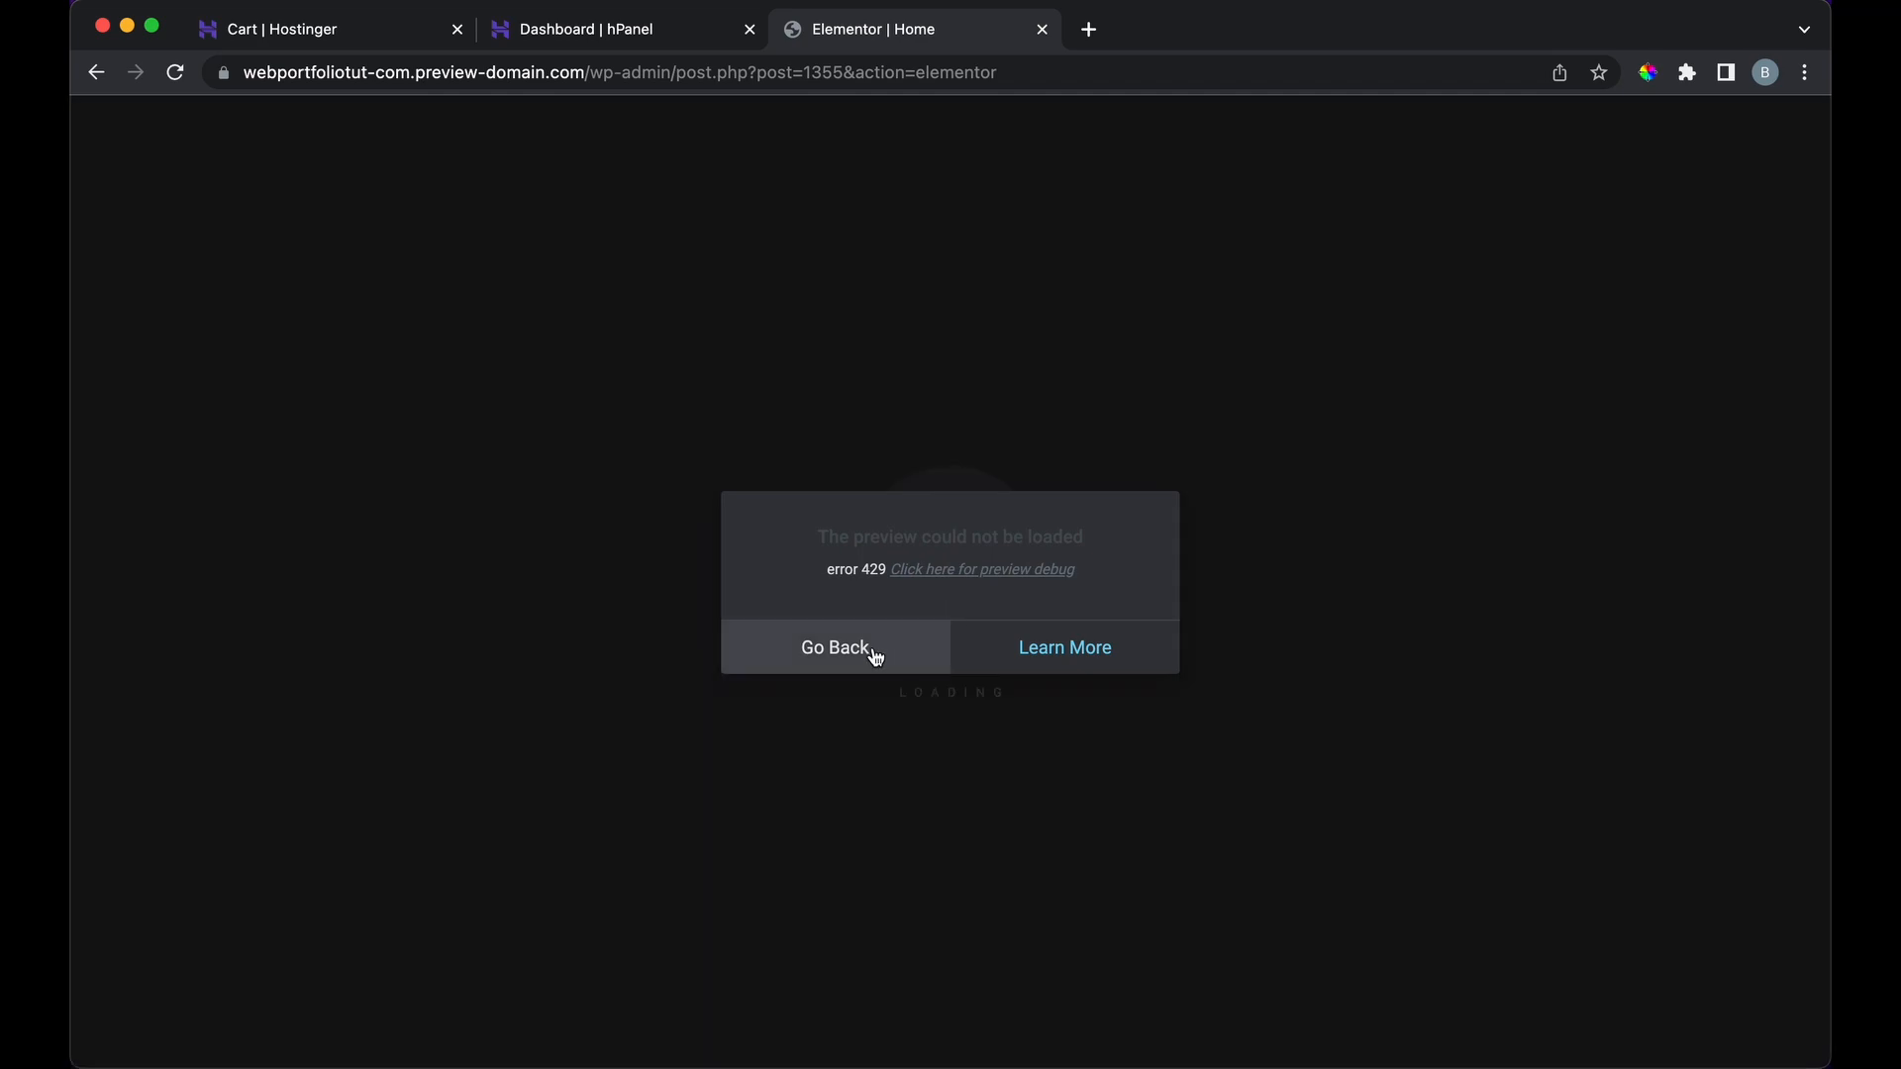
left_click(875, 654)
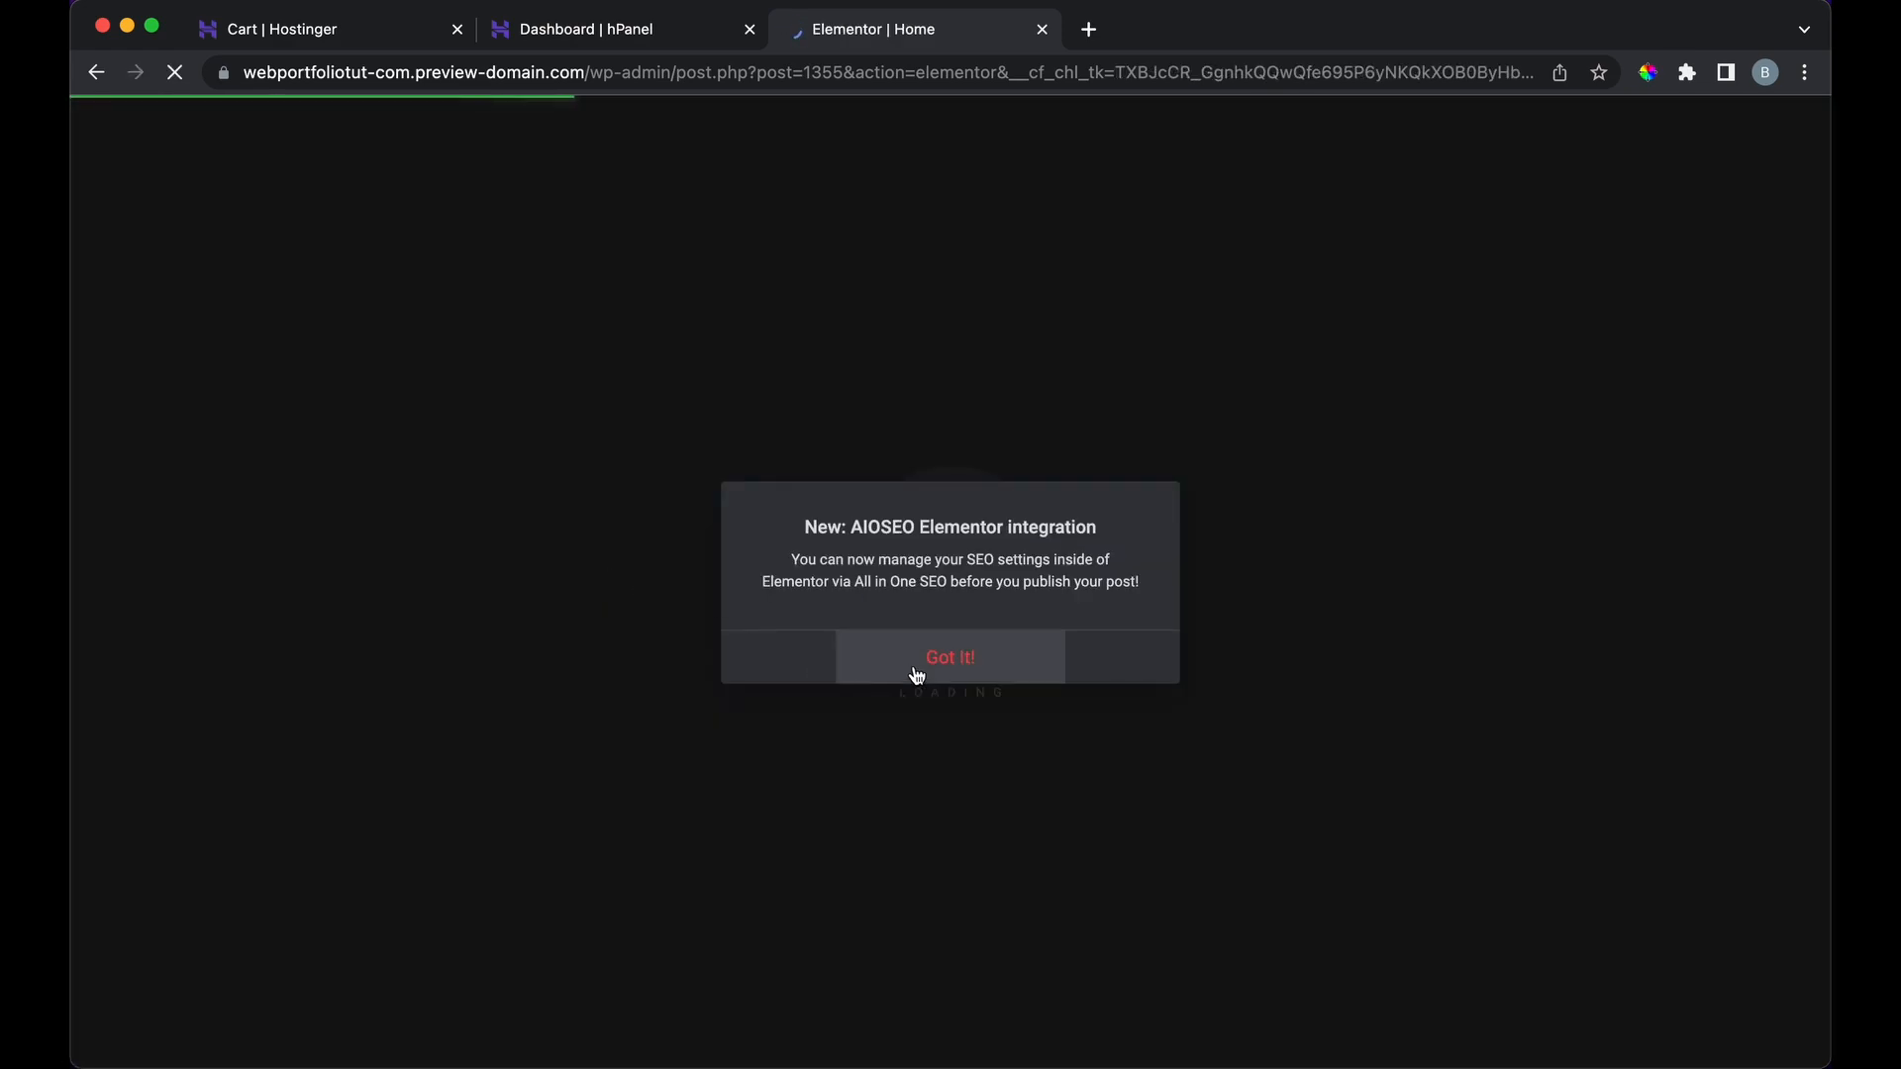
left_click(929, 659)
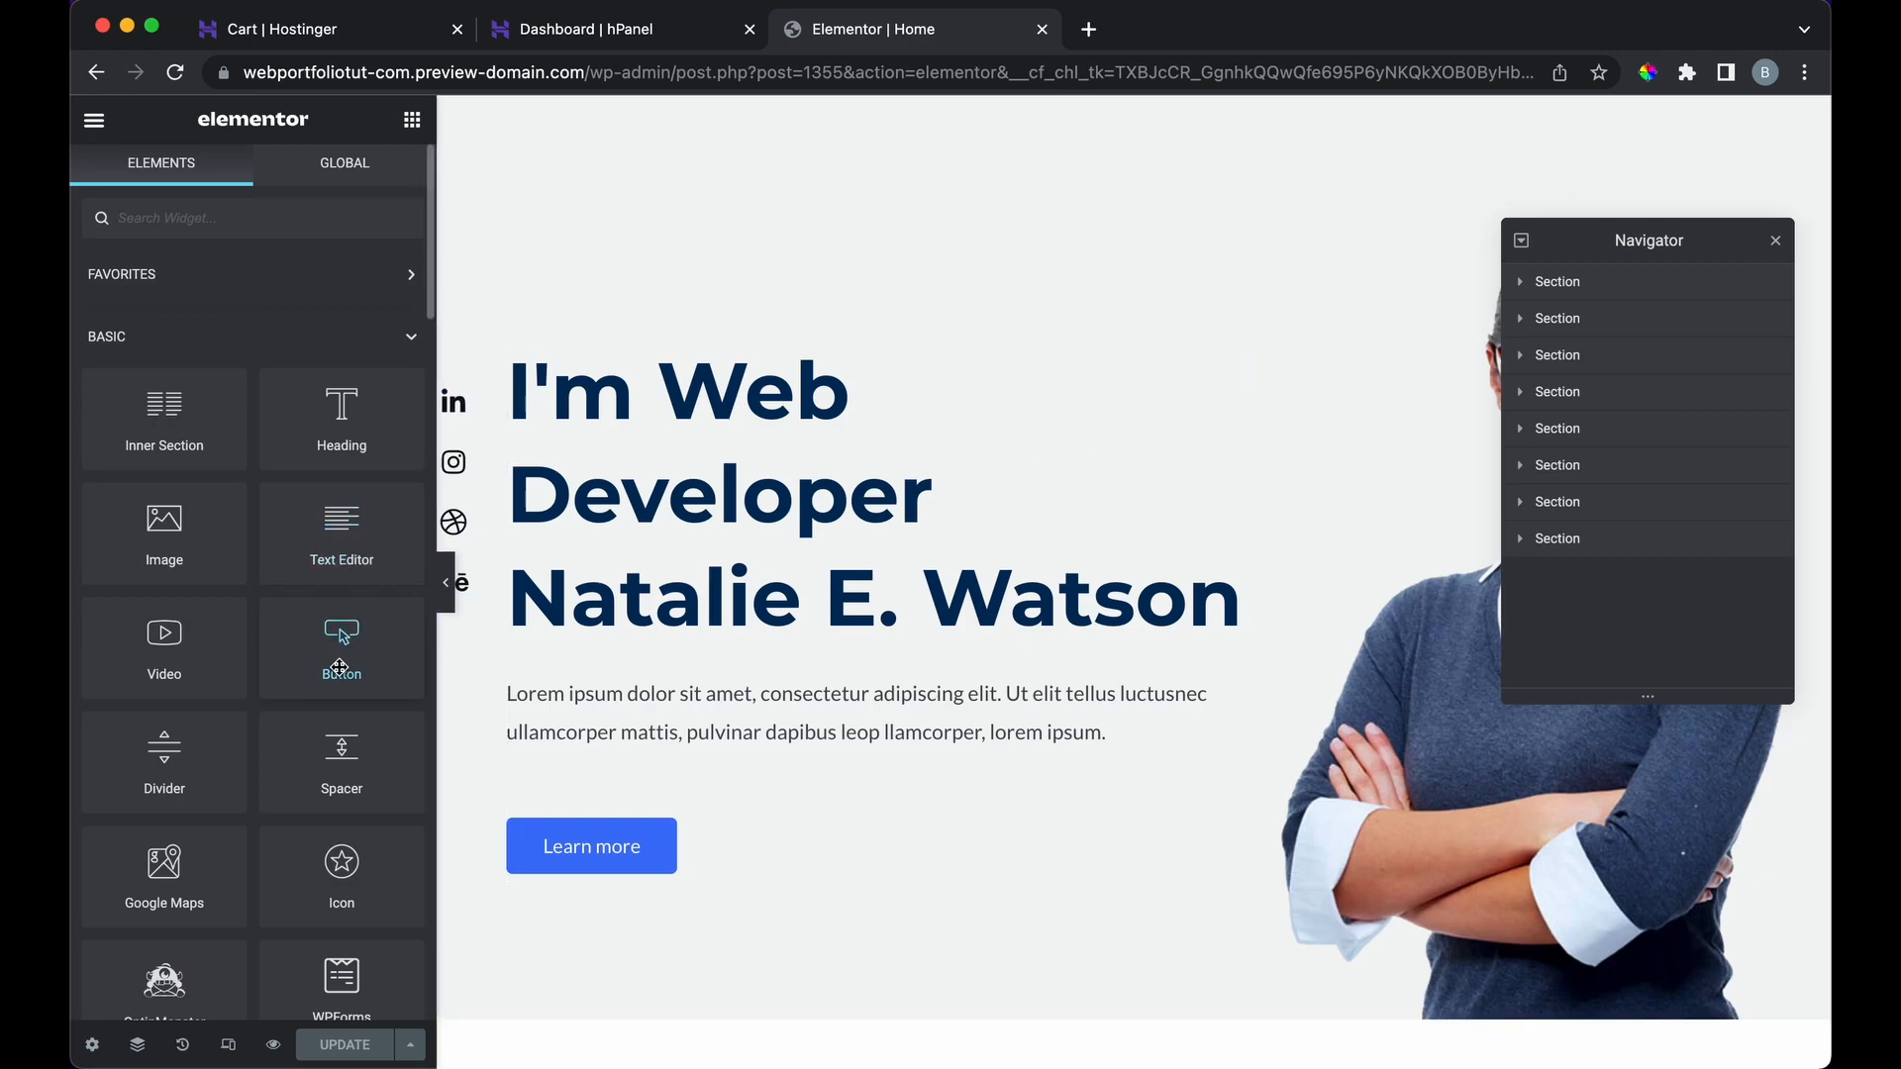
Step: Retype the hero heading's name line as 'Brian Design'
scroll(339, 666, "down", 4)
scroll(339, 667, "up", 4)
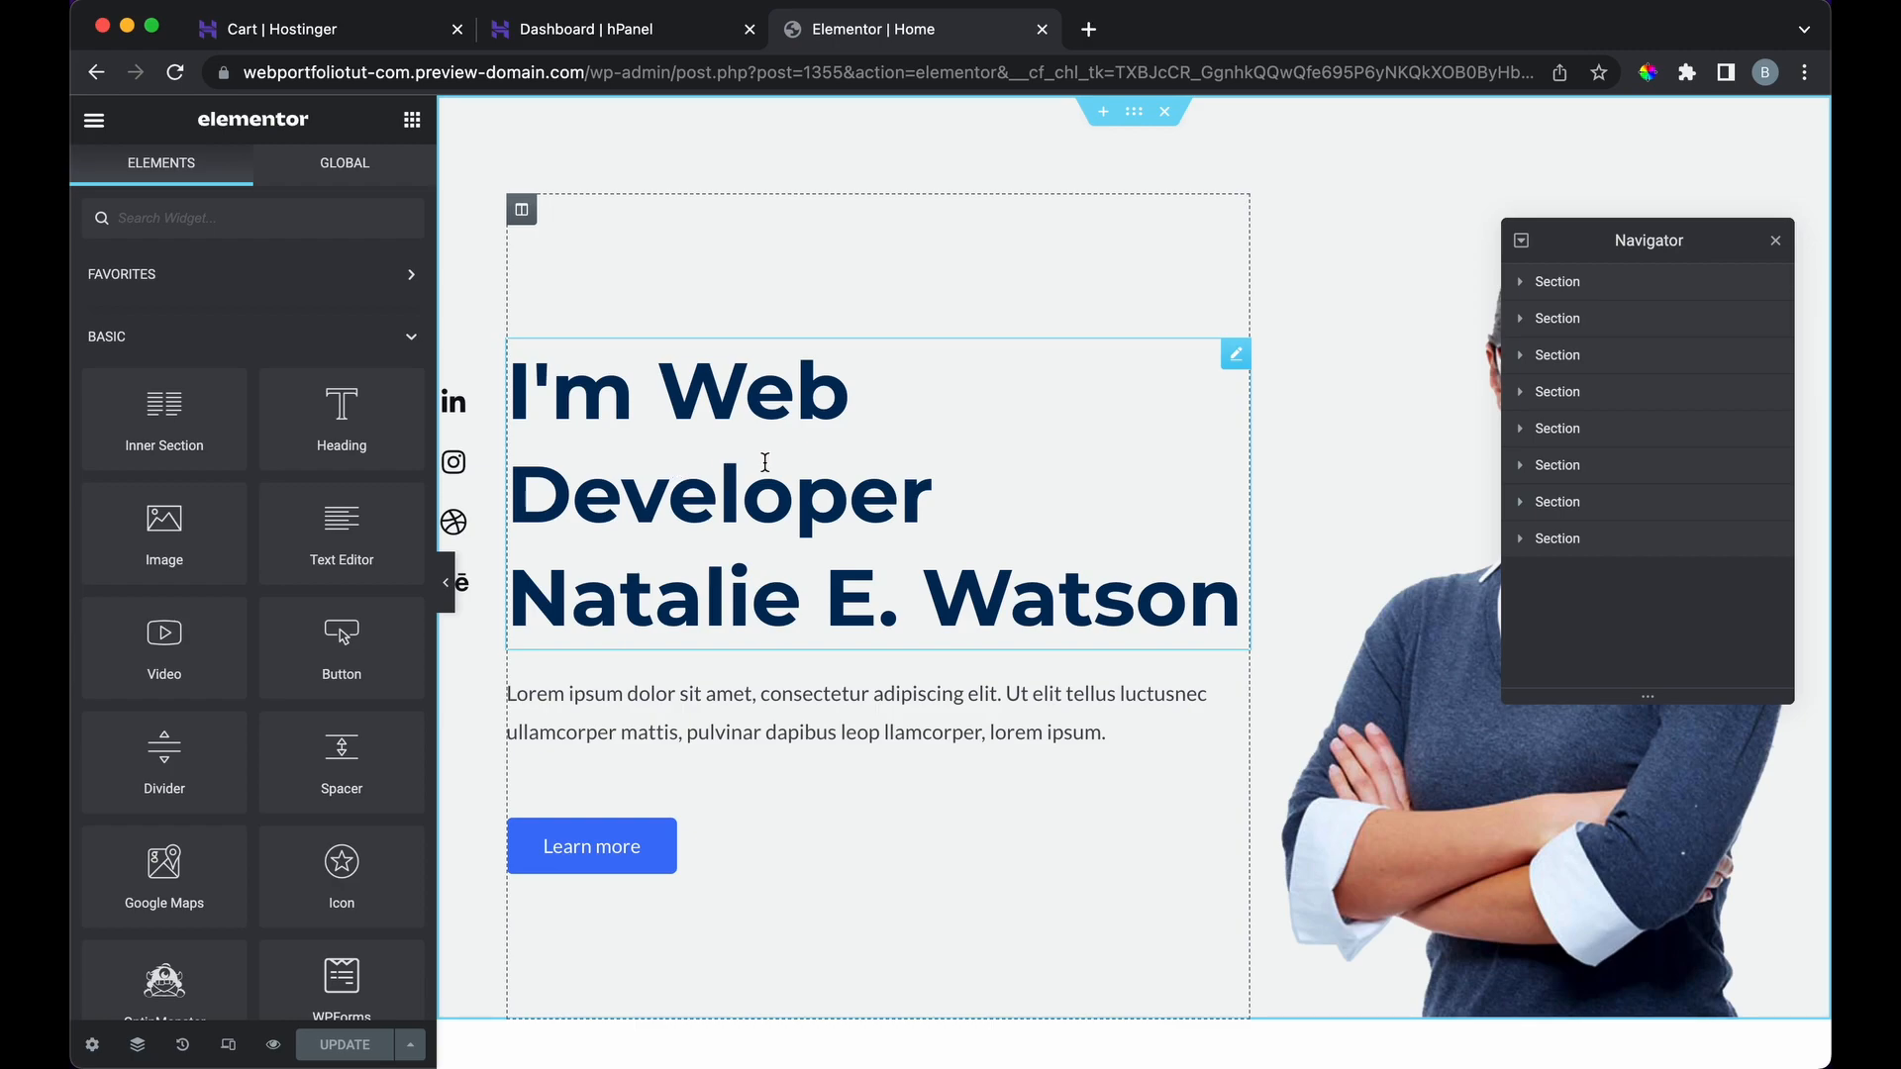
scroll(858, 677, "down", 3)
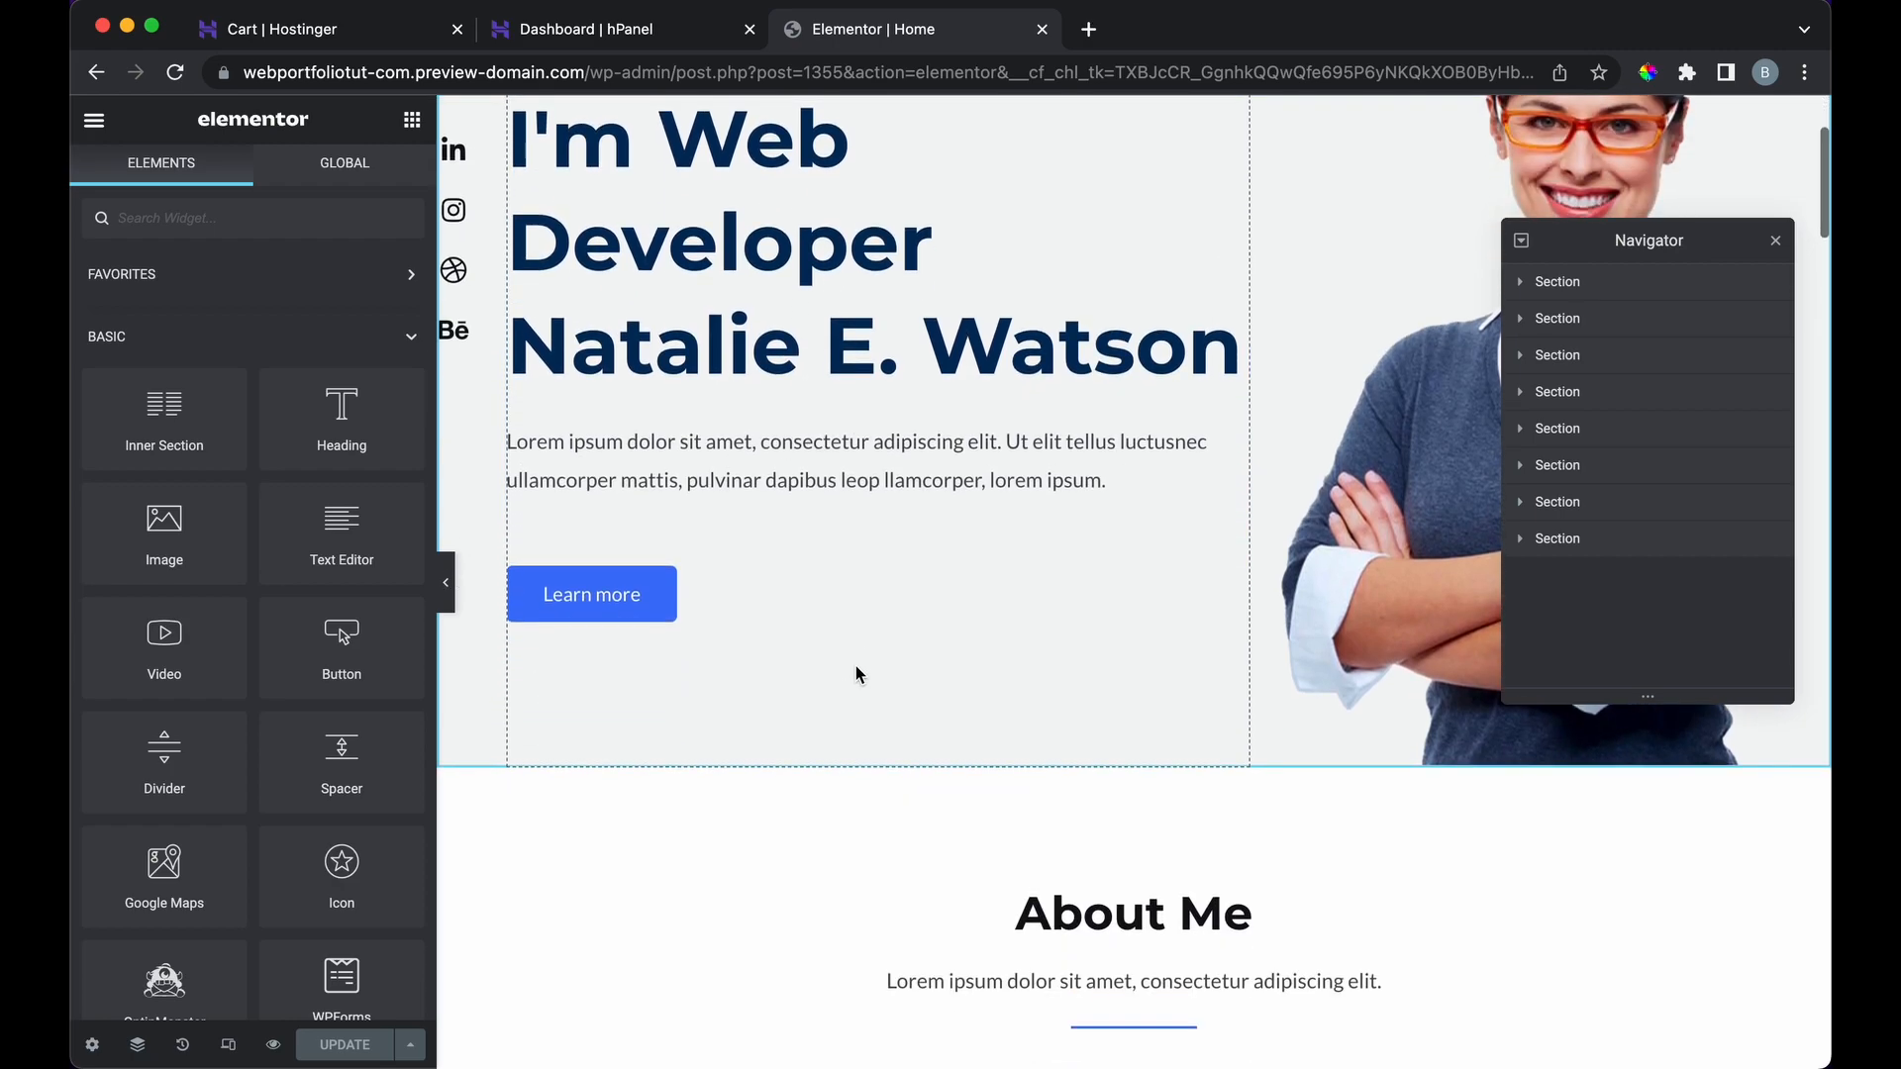
scroll(858, 674, "down", 4)
scroll(768, 898, "down", 3)
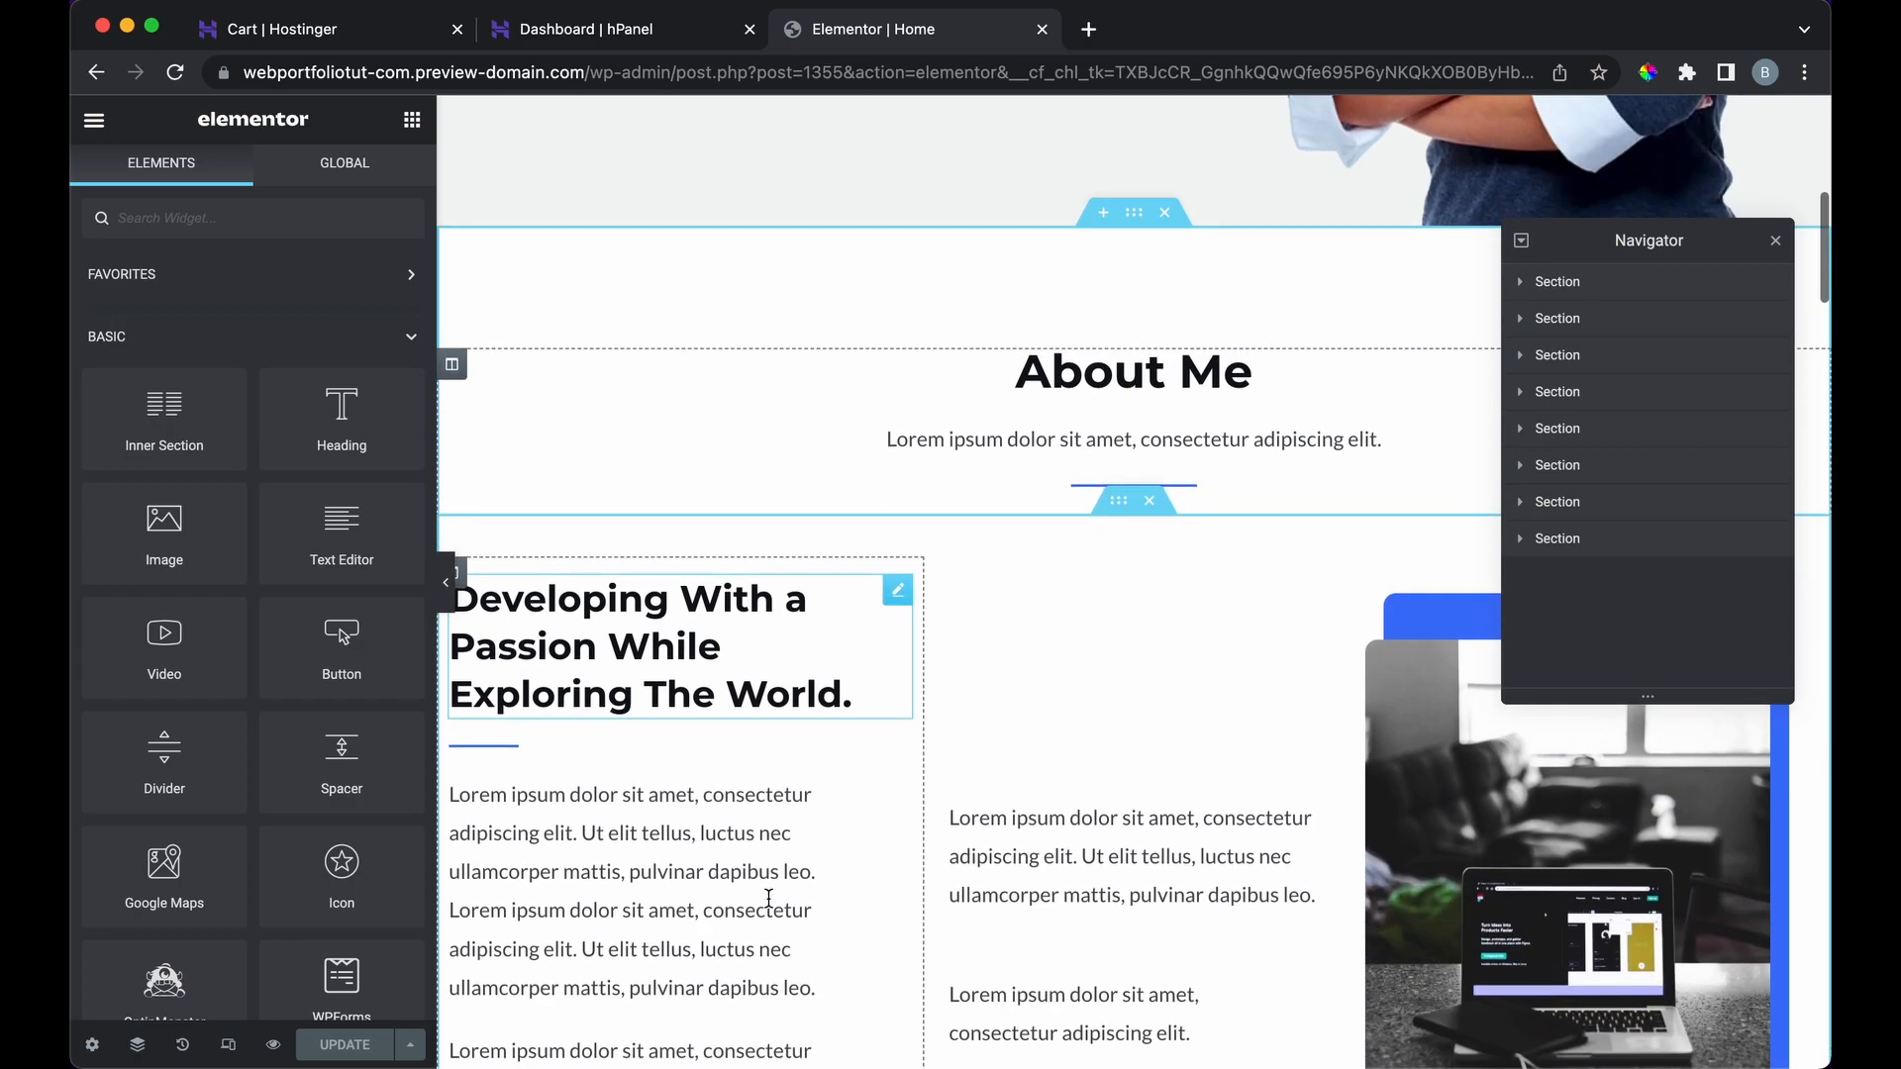
scroll(768, 898, "down", 2)
scroll(769, 905, "up", 10)
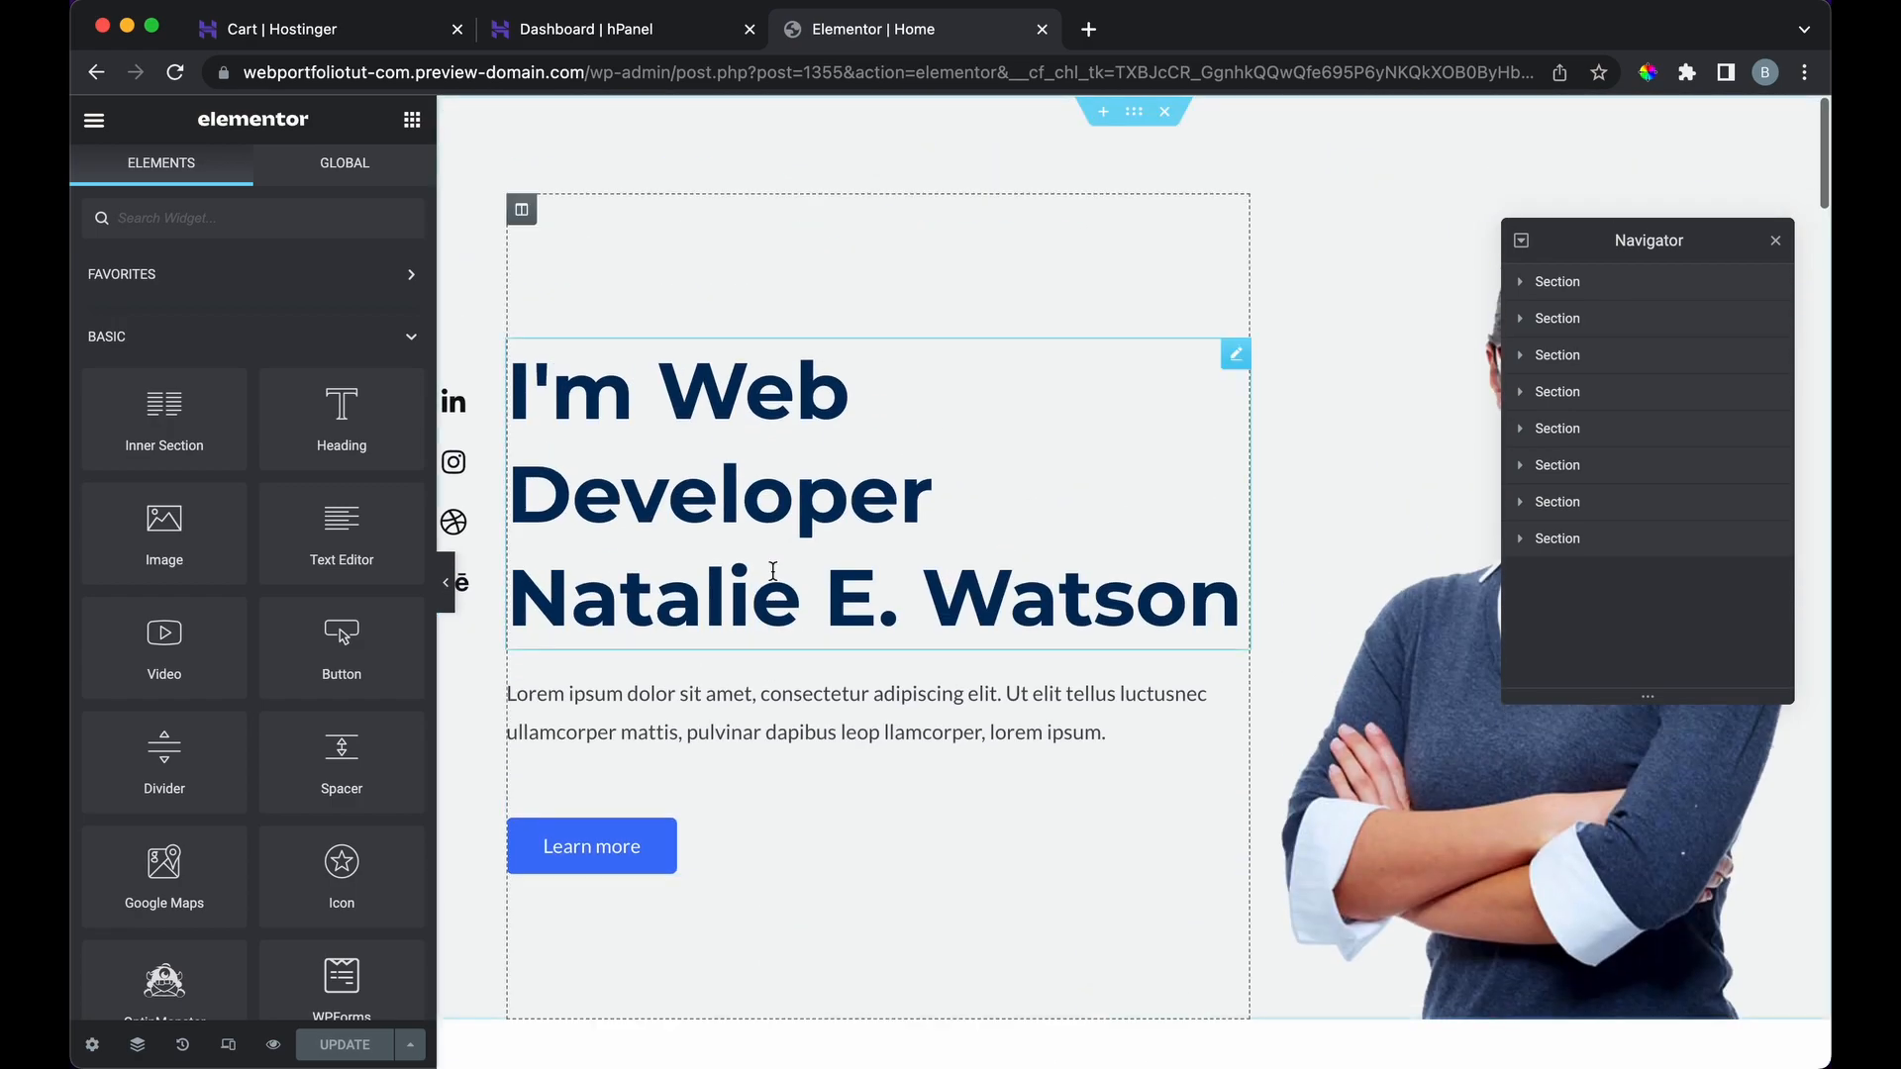
left_click(1014, 538)
left_click(1132, 608)
left_click_drag(1224, 606, 537, 614)
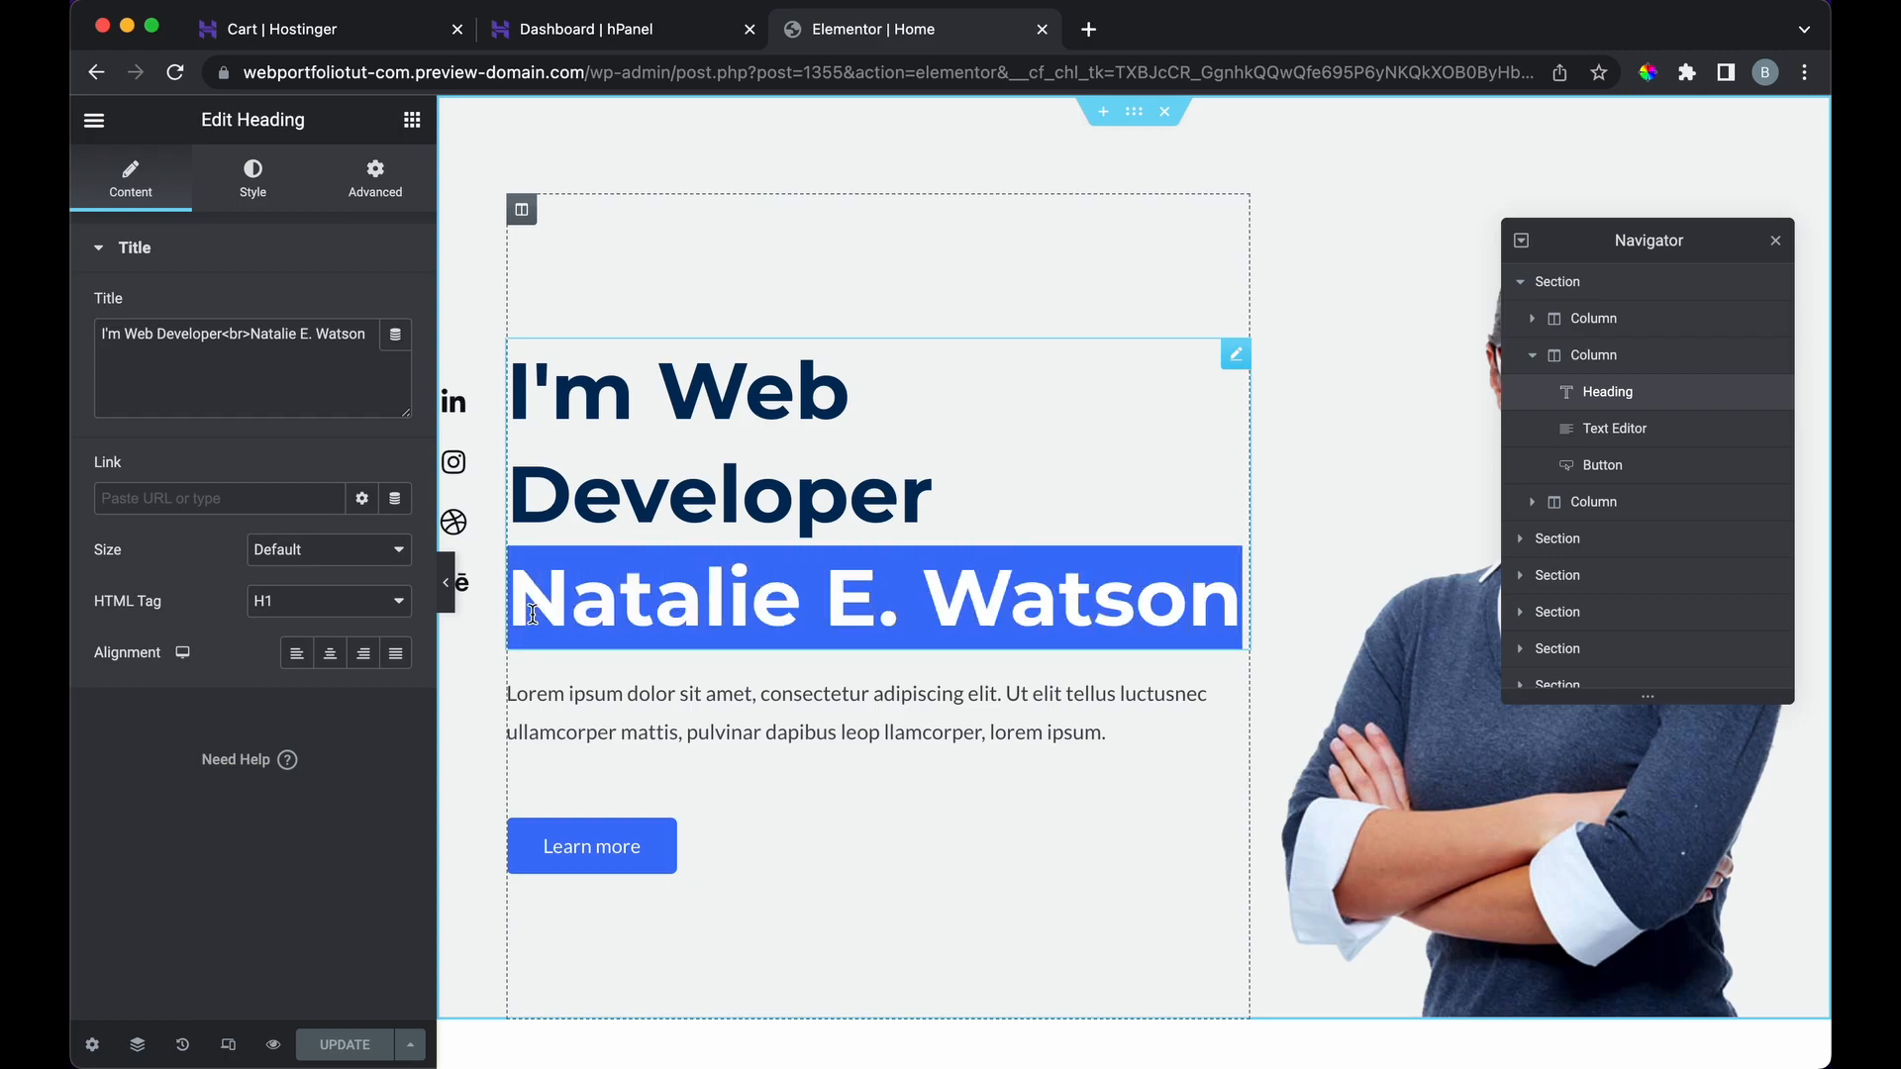
type("Biran")
key("BackSpace")
key("BackSpace")
type("rian")
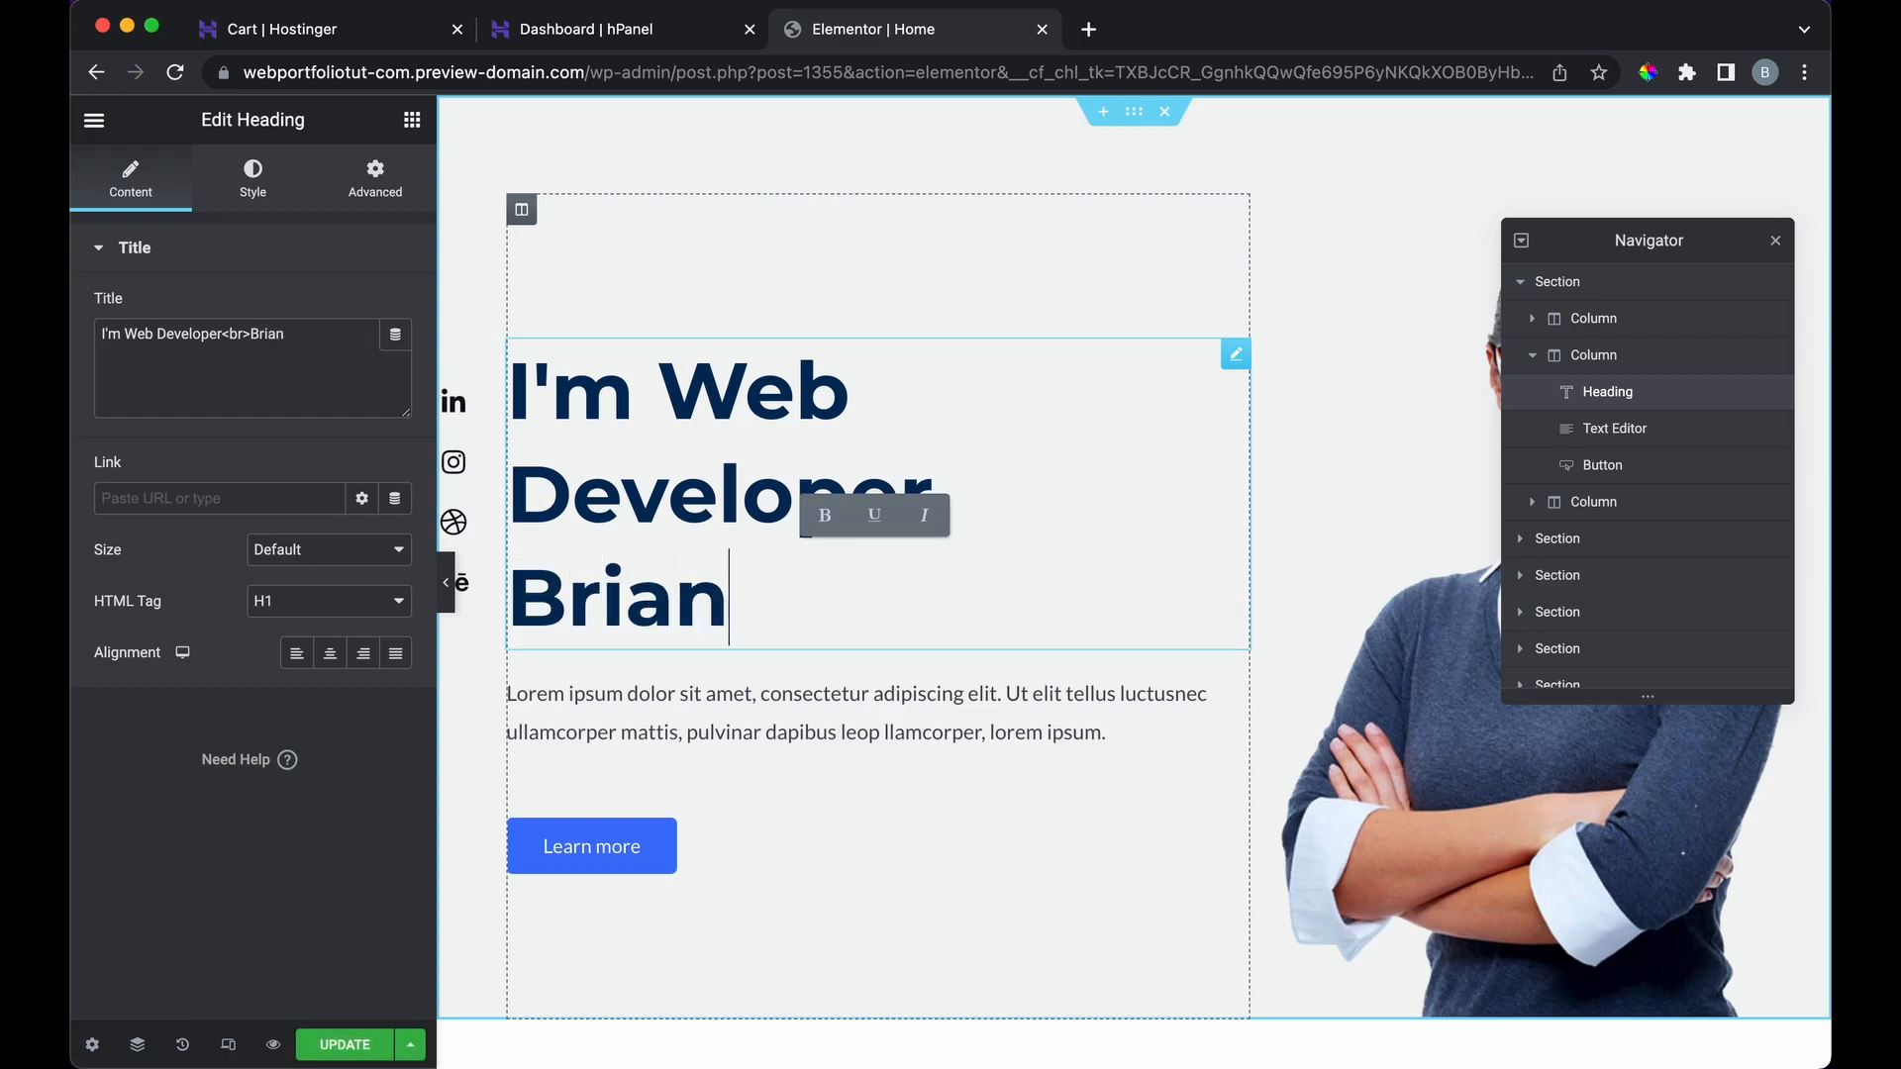
type(" Design")
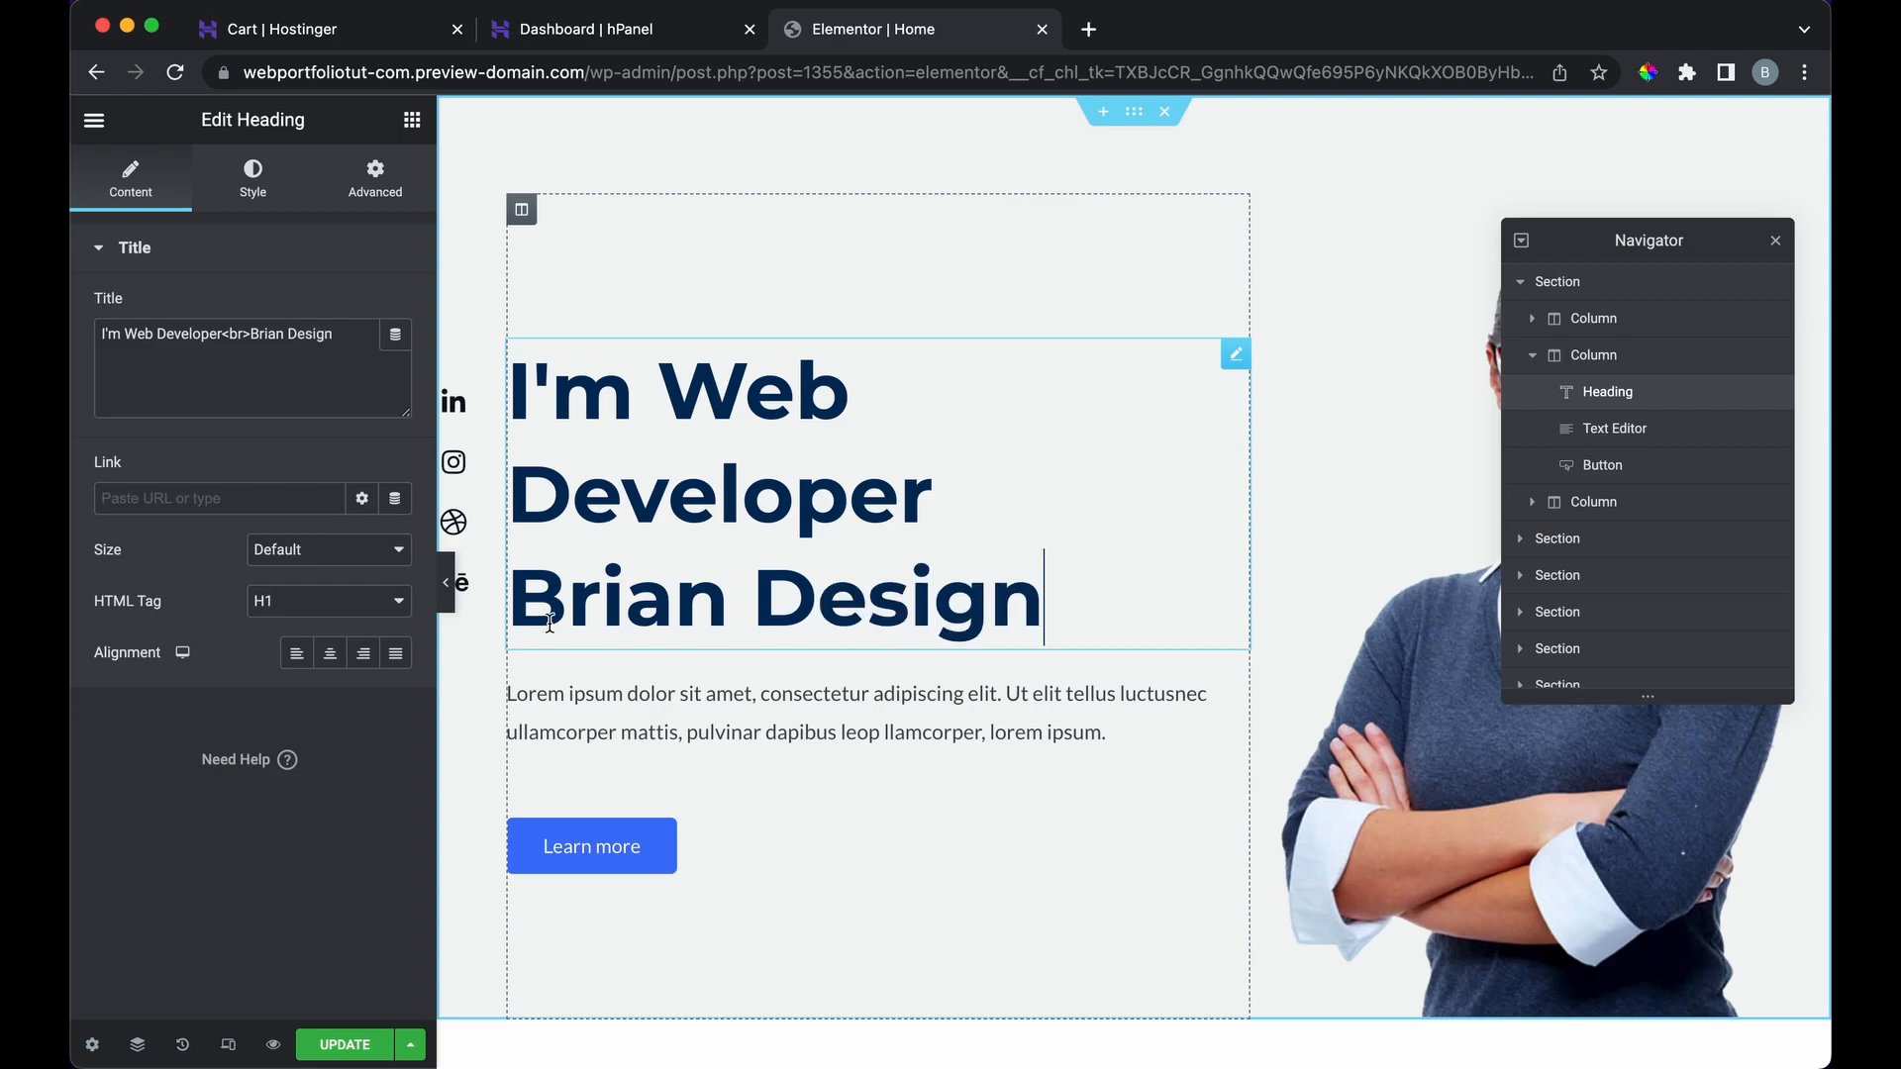
Step: Delete the last words of the hero intro paragraph
left_click(657, 732)
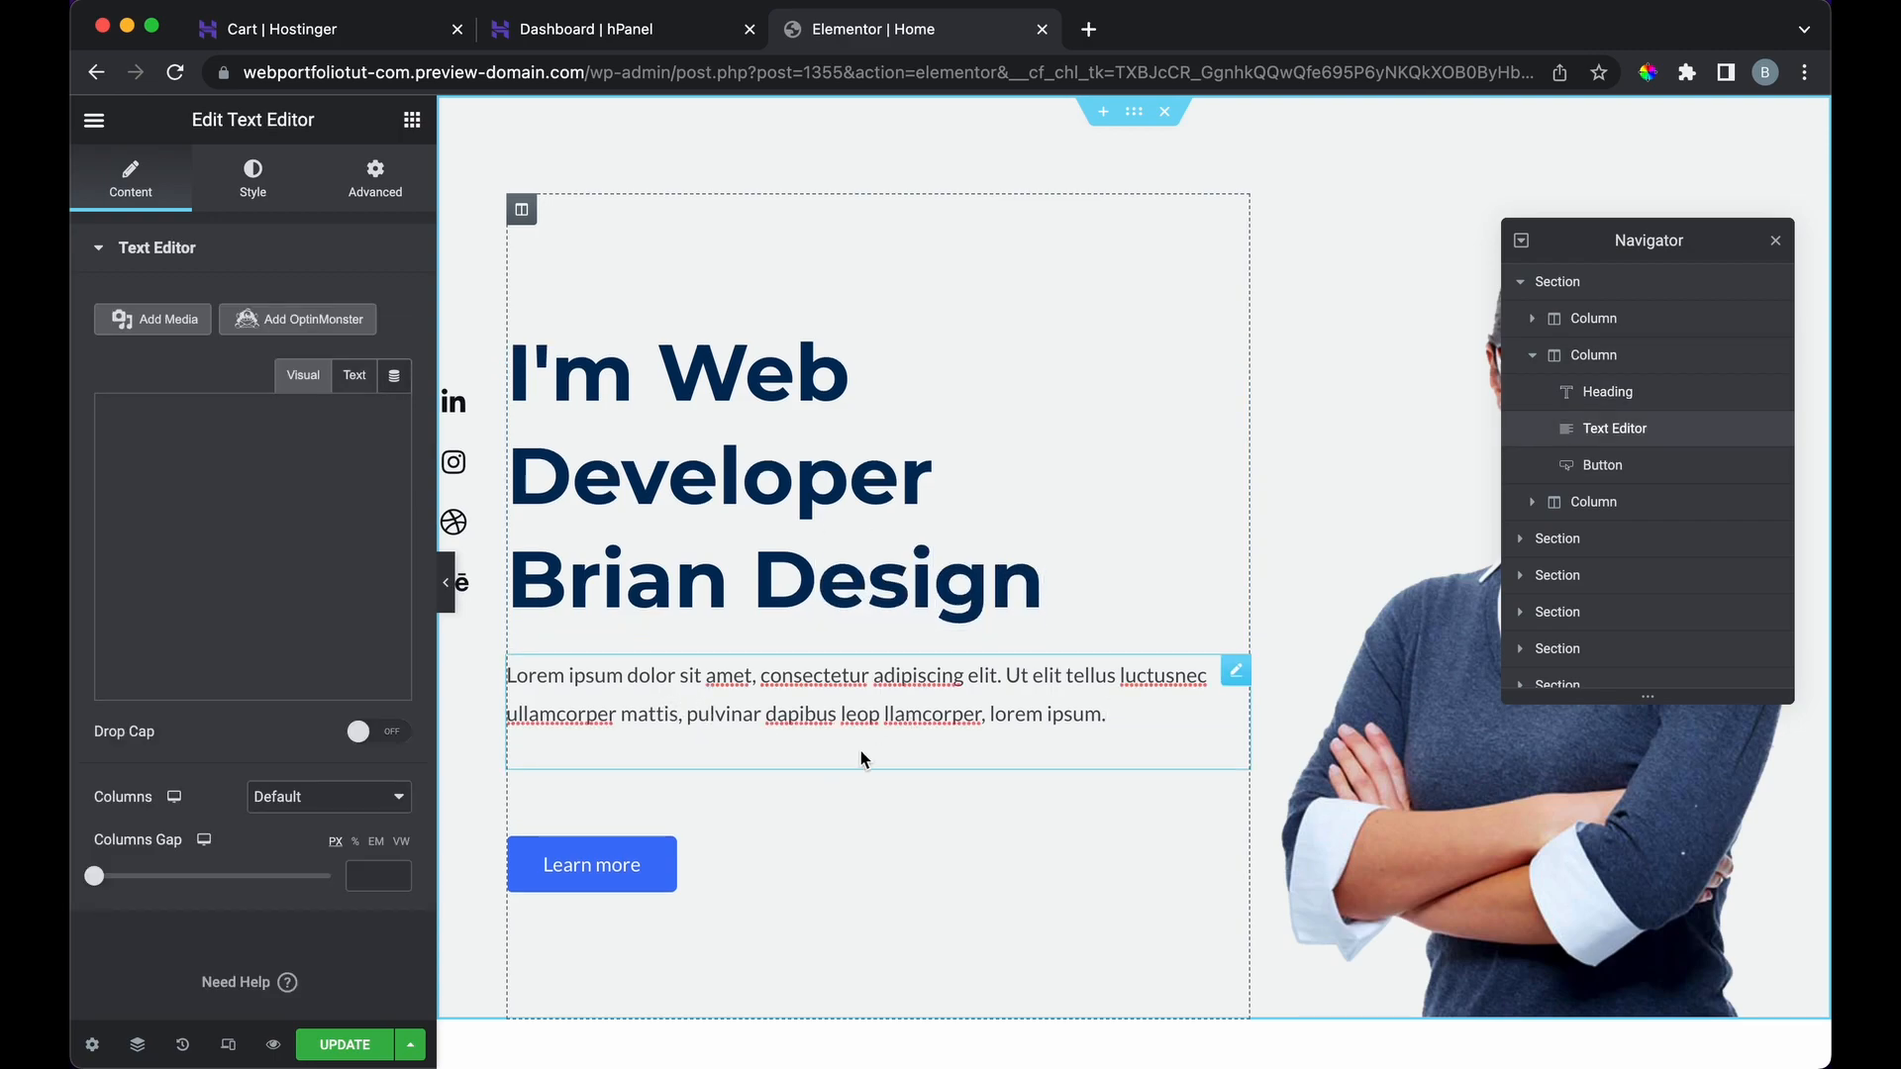
left_click_drag(1127, 714, 942, 714)
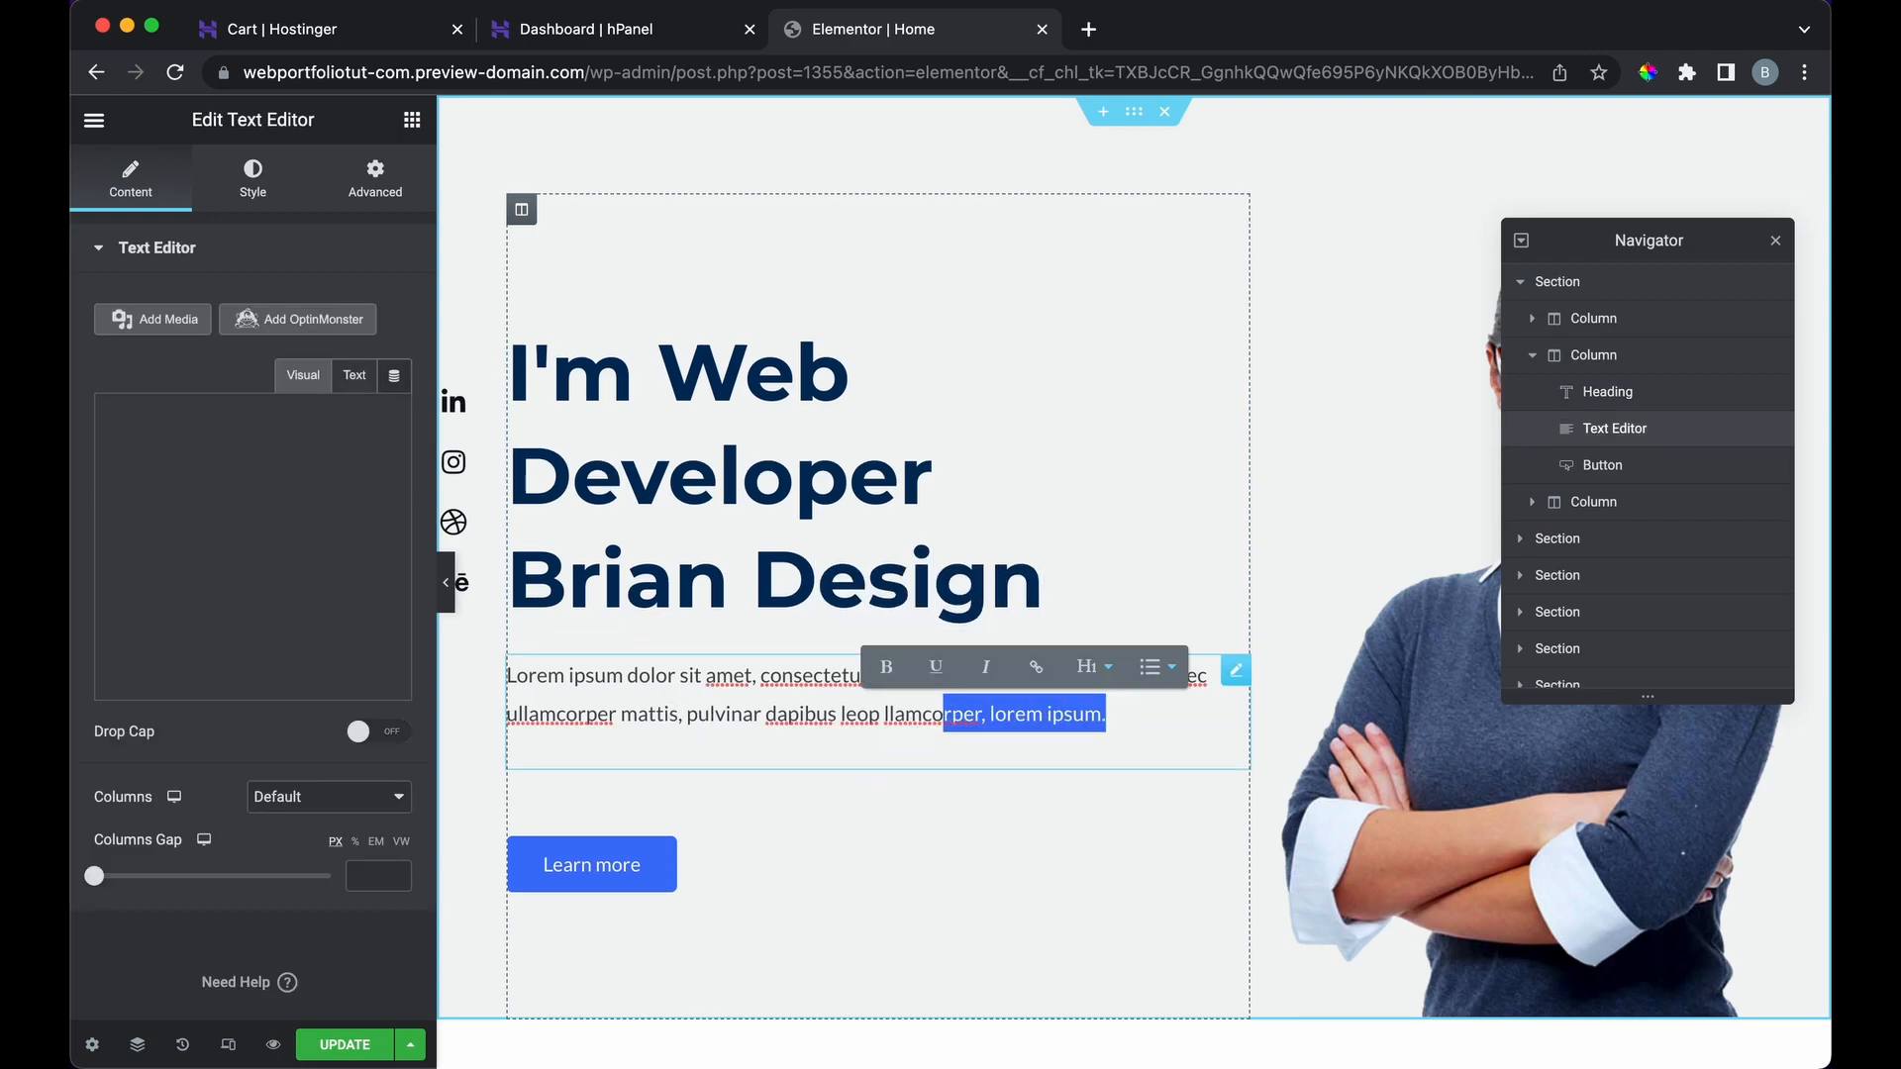
key("BackSpace")
left_click(956, 808)
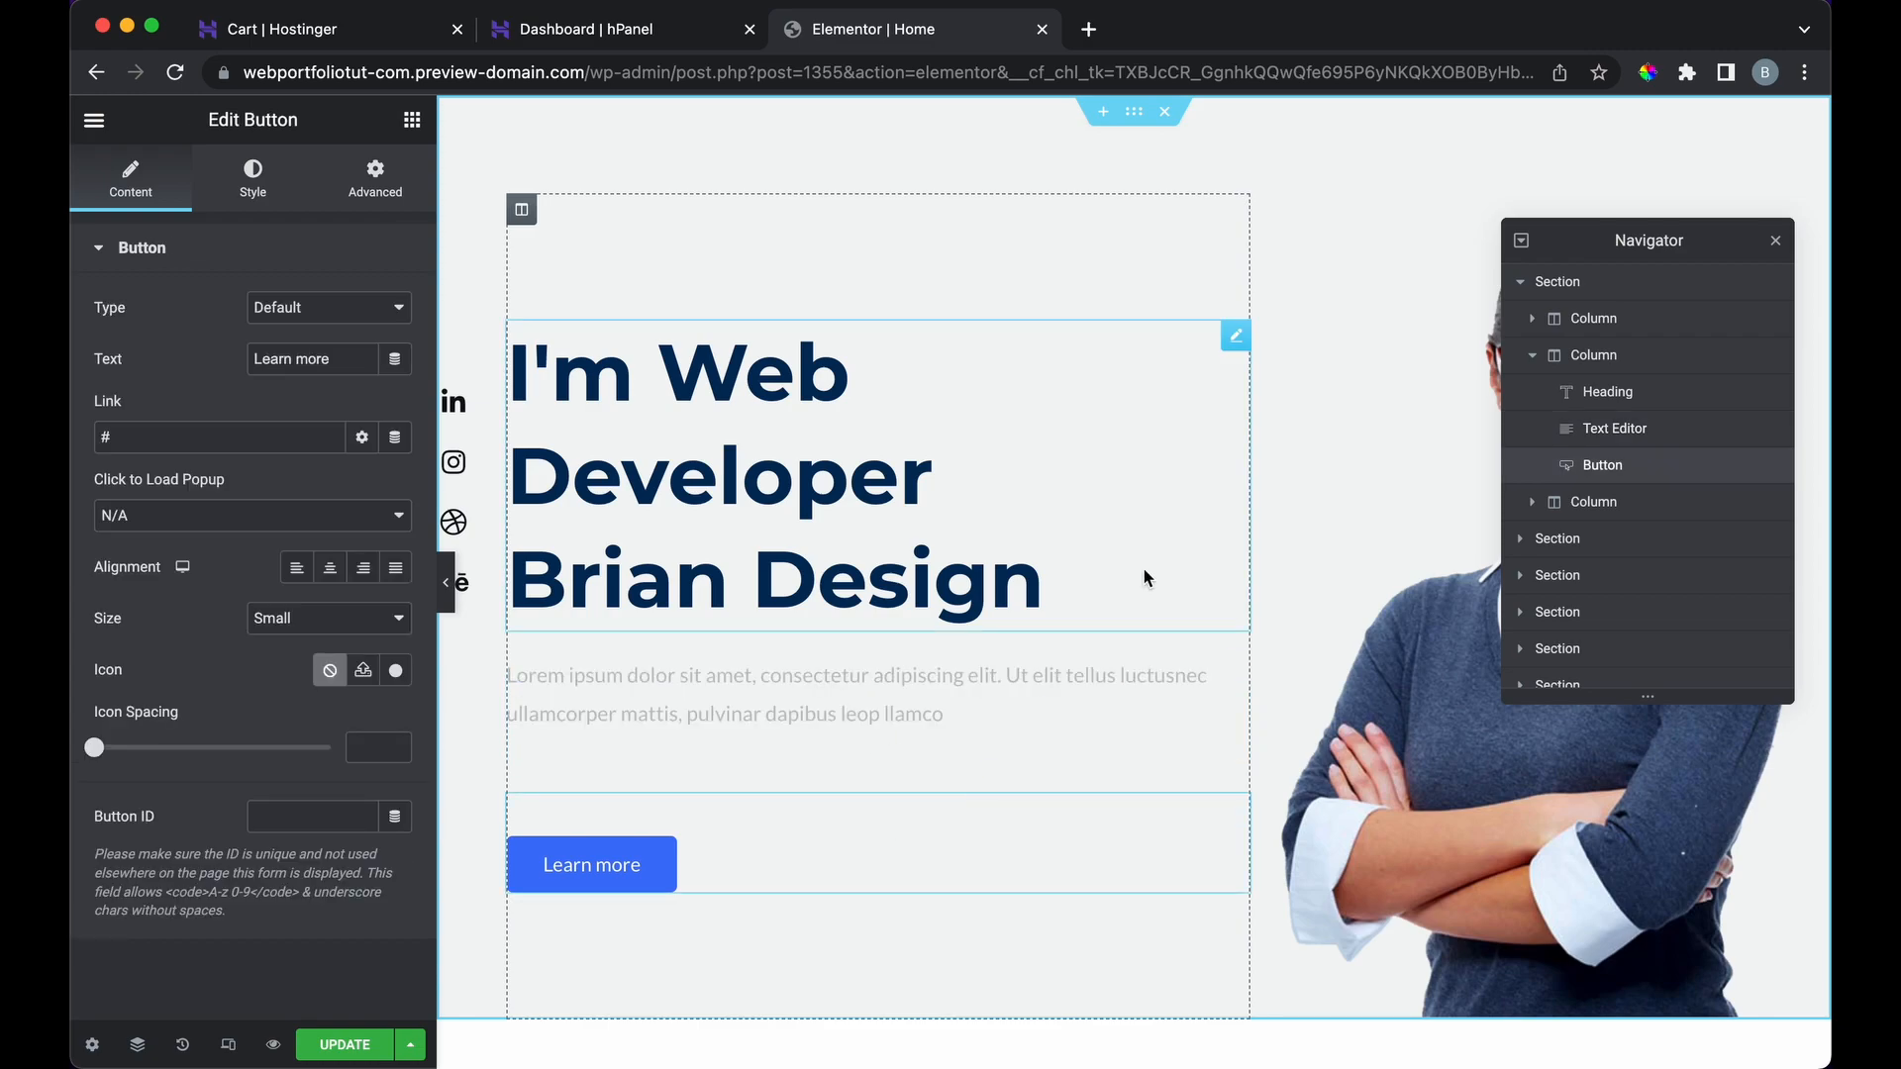
Step: Replace the heading's name line with just 'Natalie'
left_click(1074, 584)
left_click_drag(1078, 588, 523, 592)
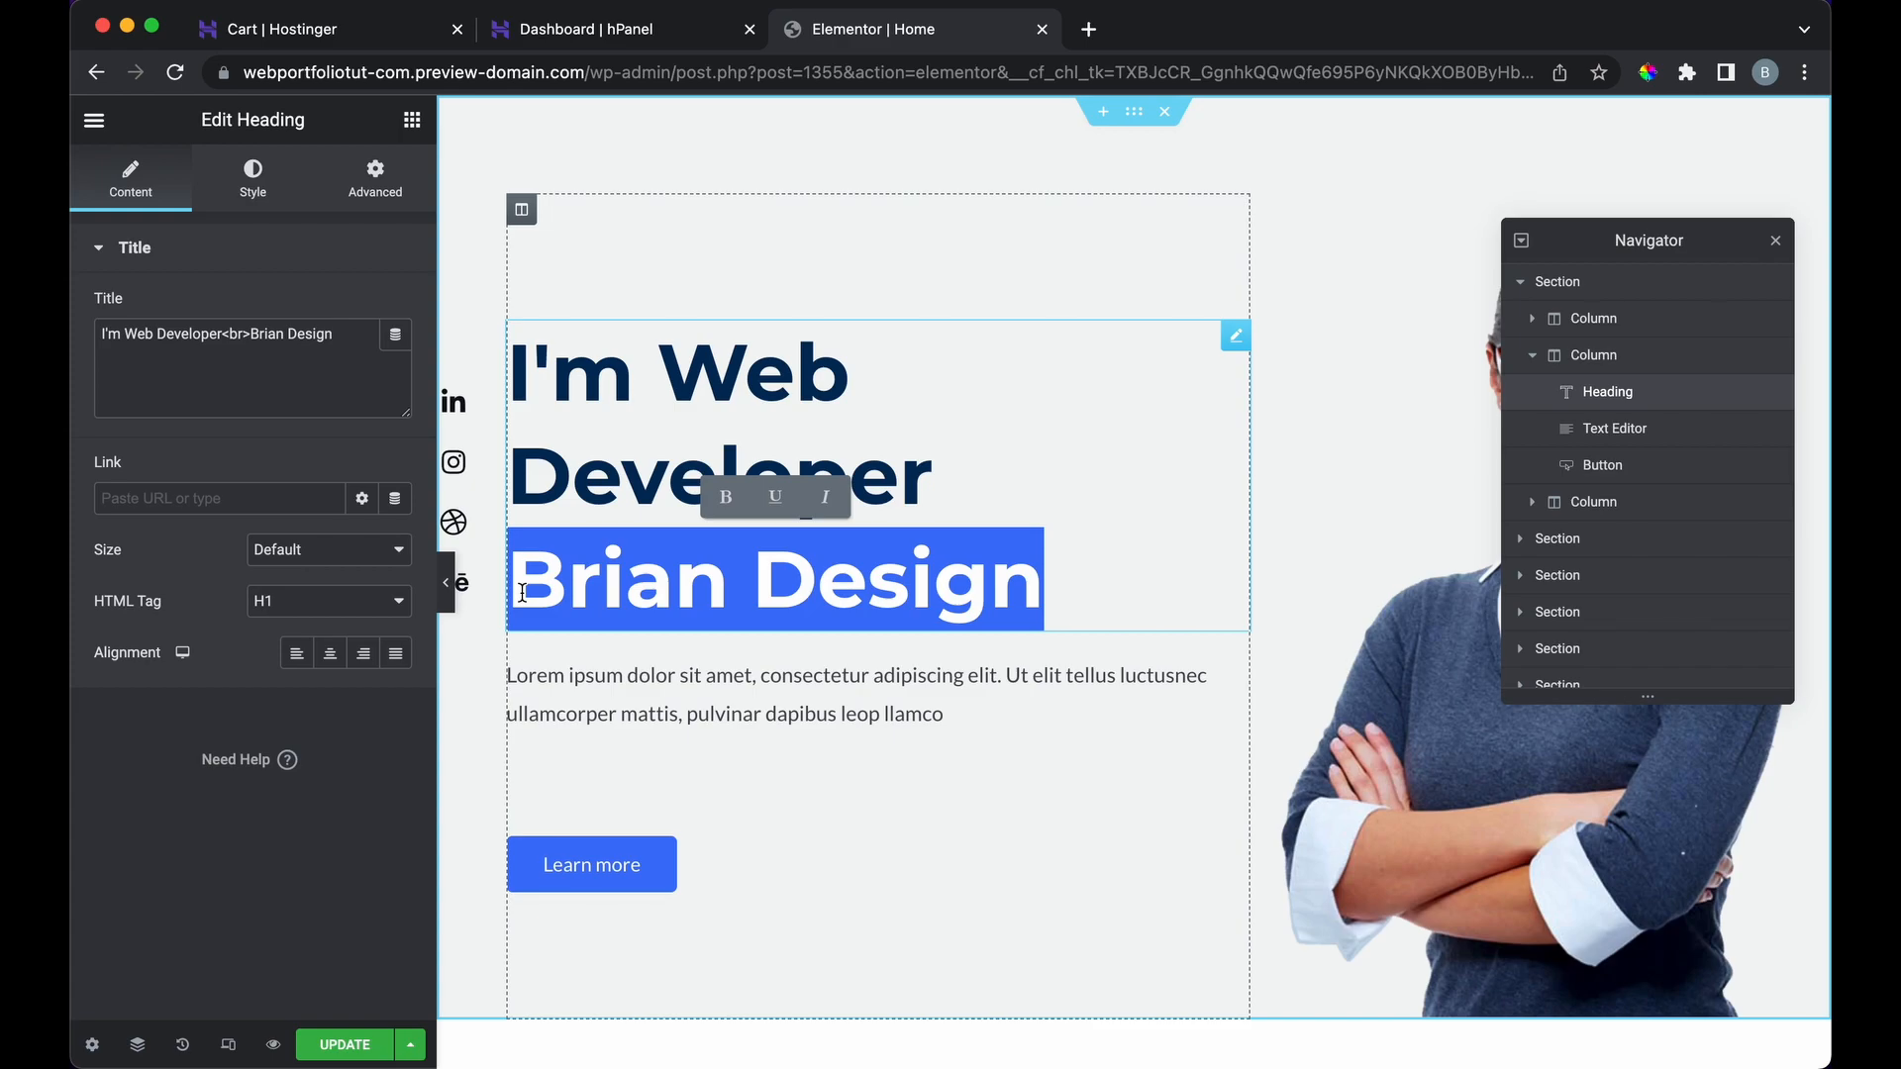
left_click(909, 606)
double_click(1011, 591)
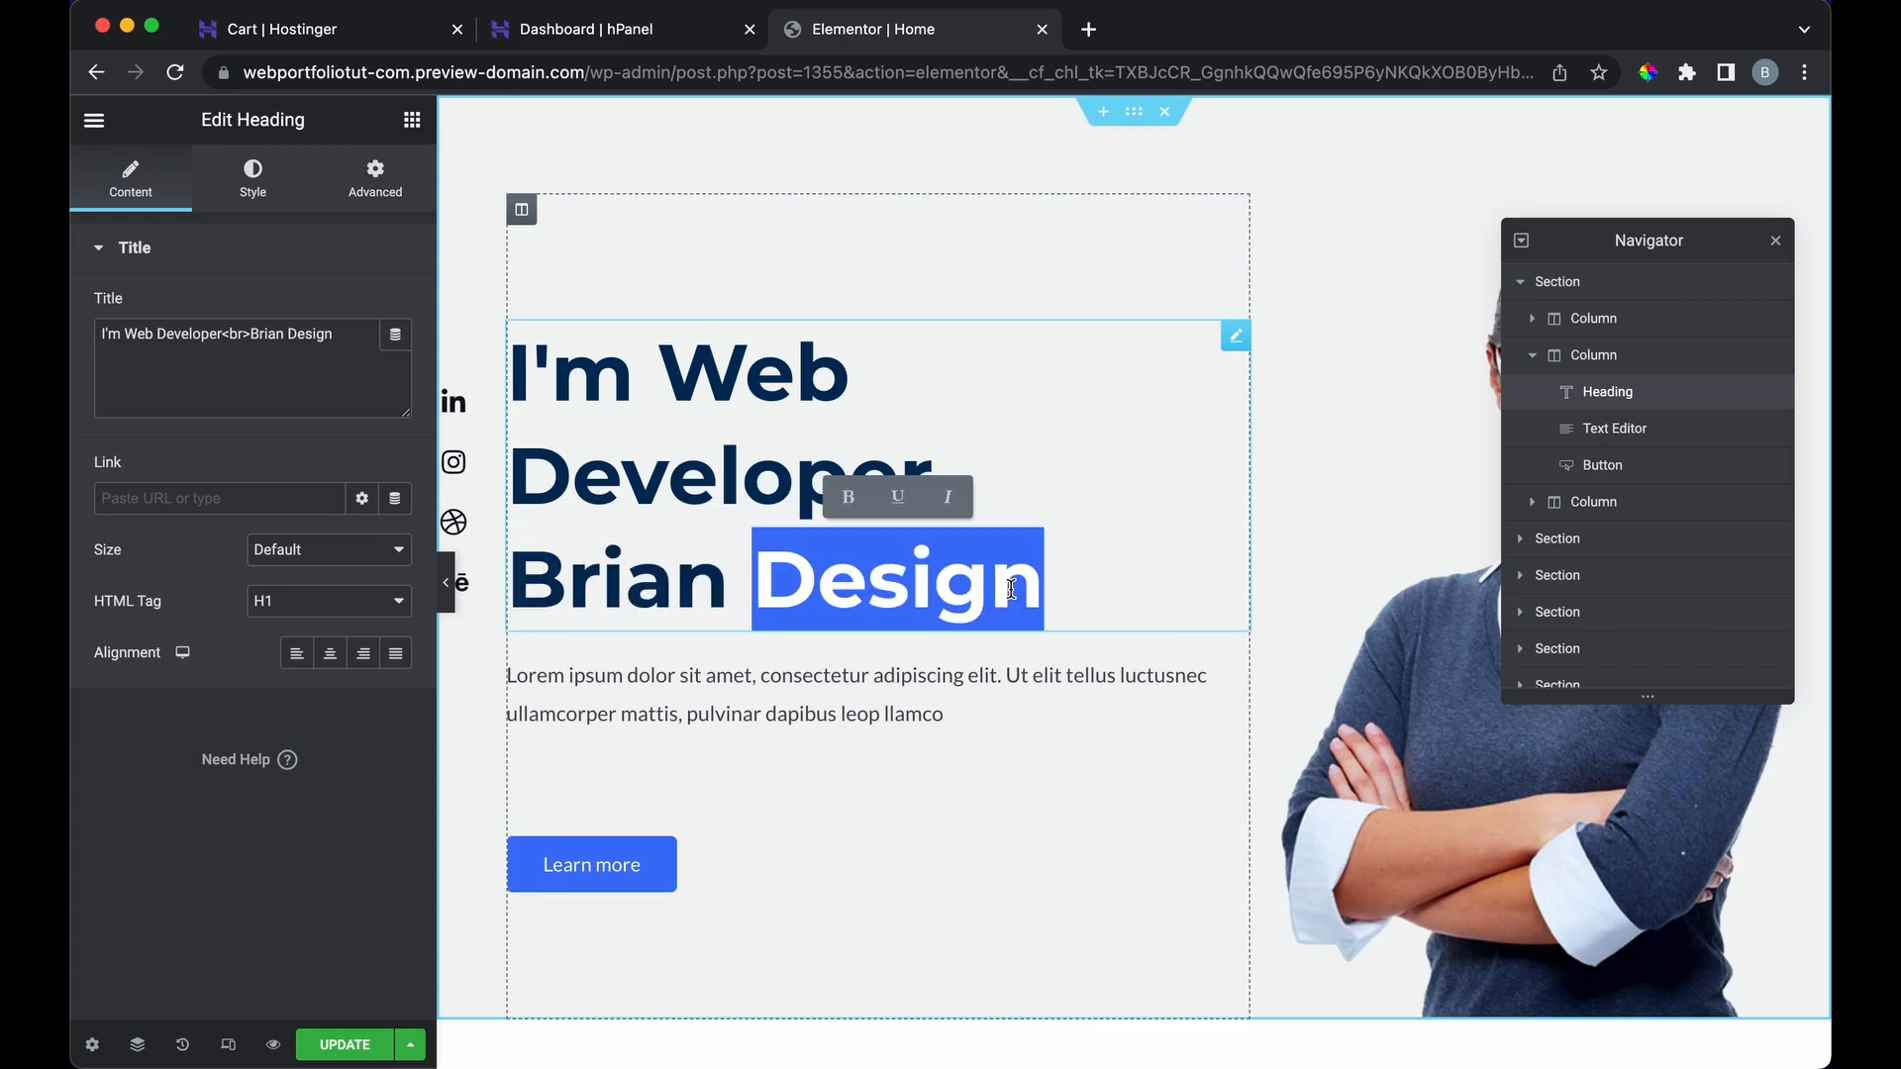
left_click_drag(1011, 590, 587, 600)
type("Natalie")
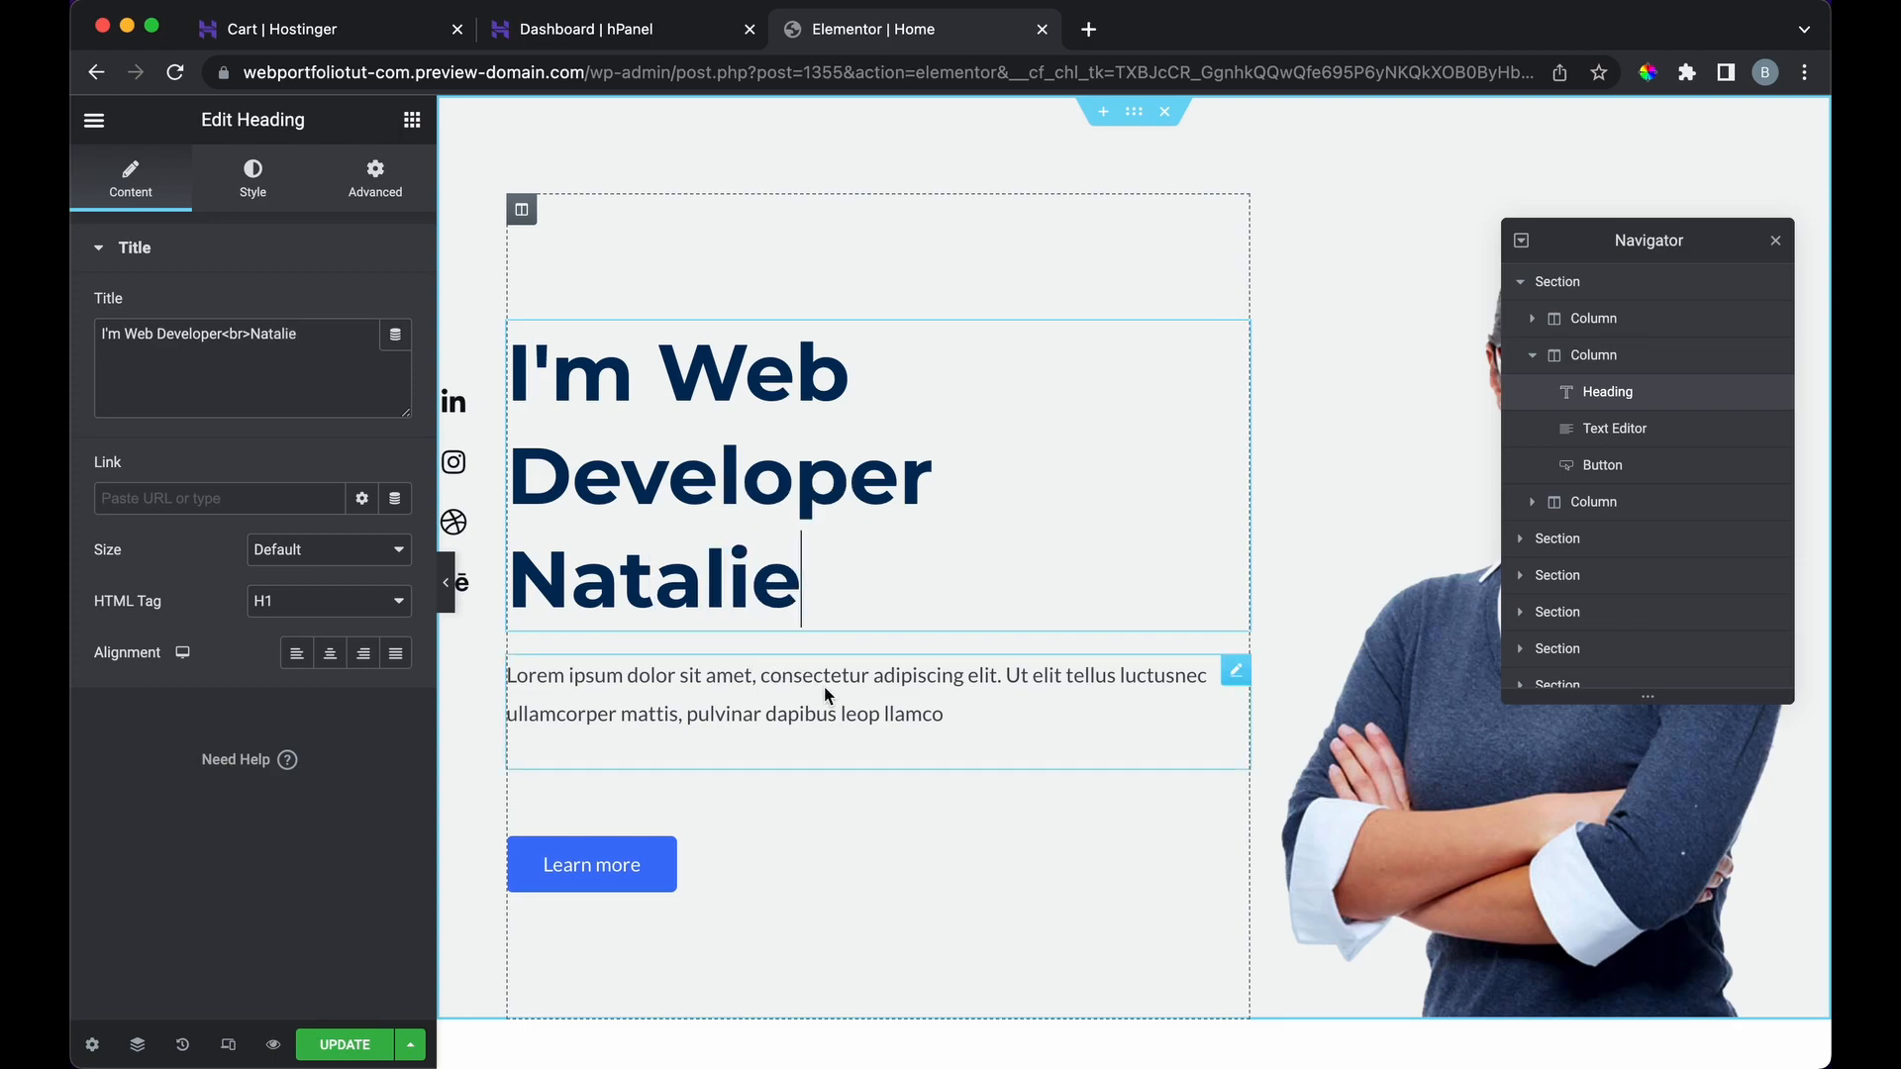
Step: Select most of the intro paragraph text, then open the Learn more button's settings
left_click(951, 683)
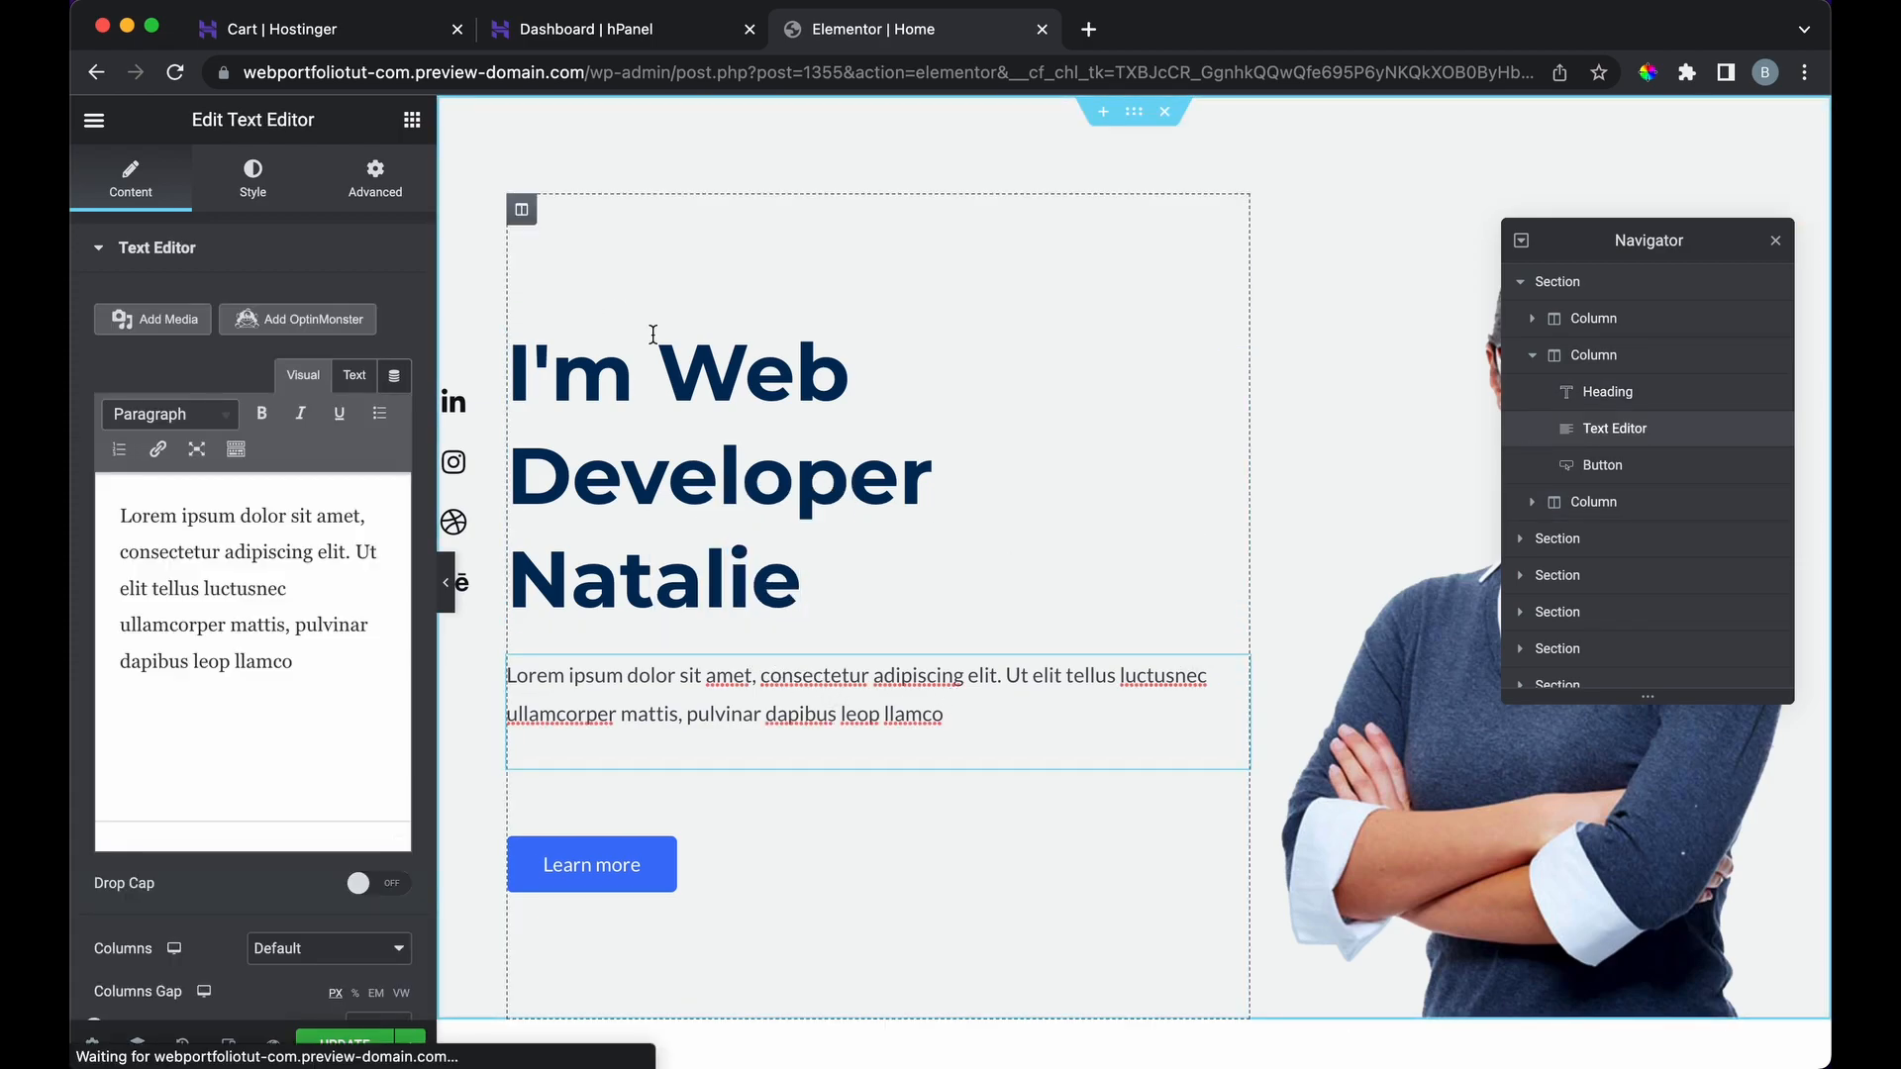
left_click_drag(302, 661, 160, 552)
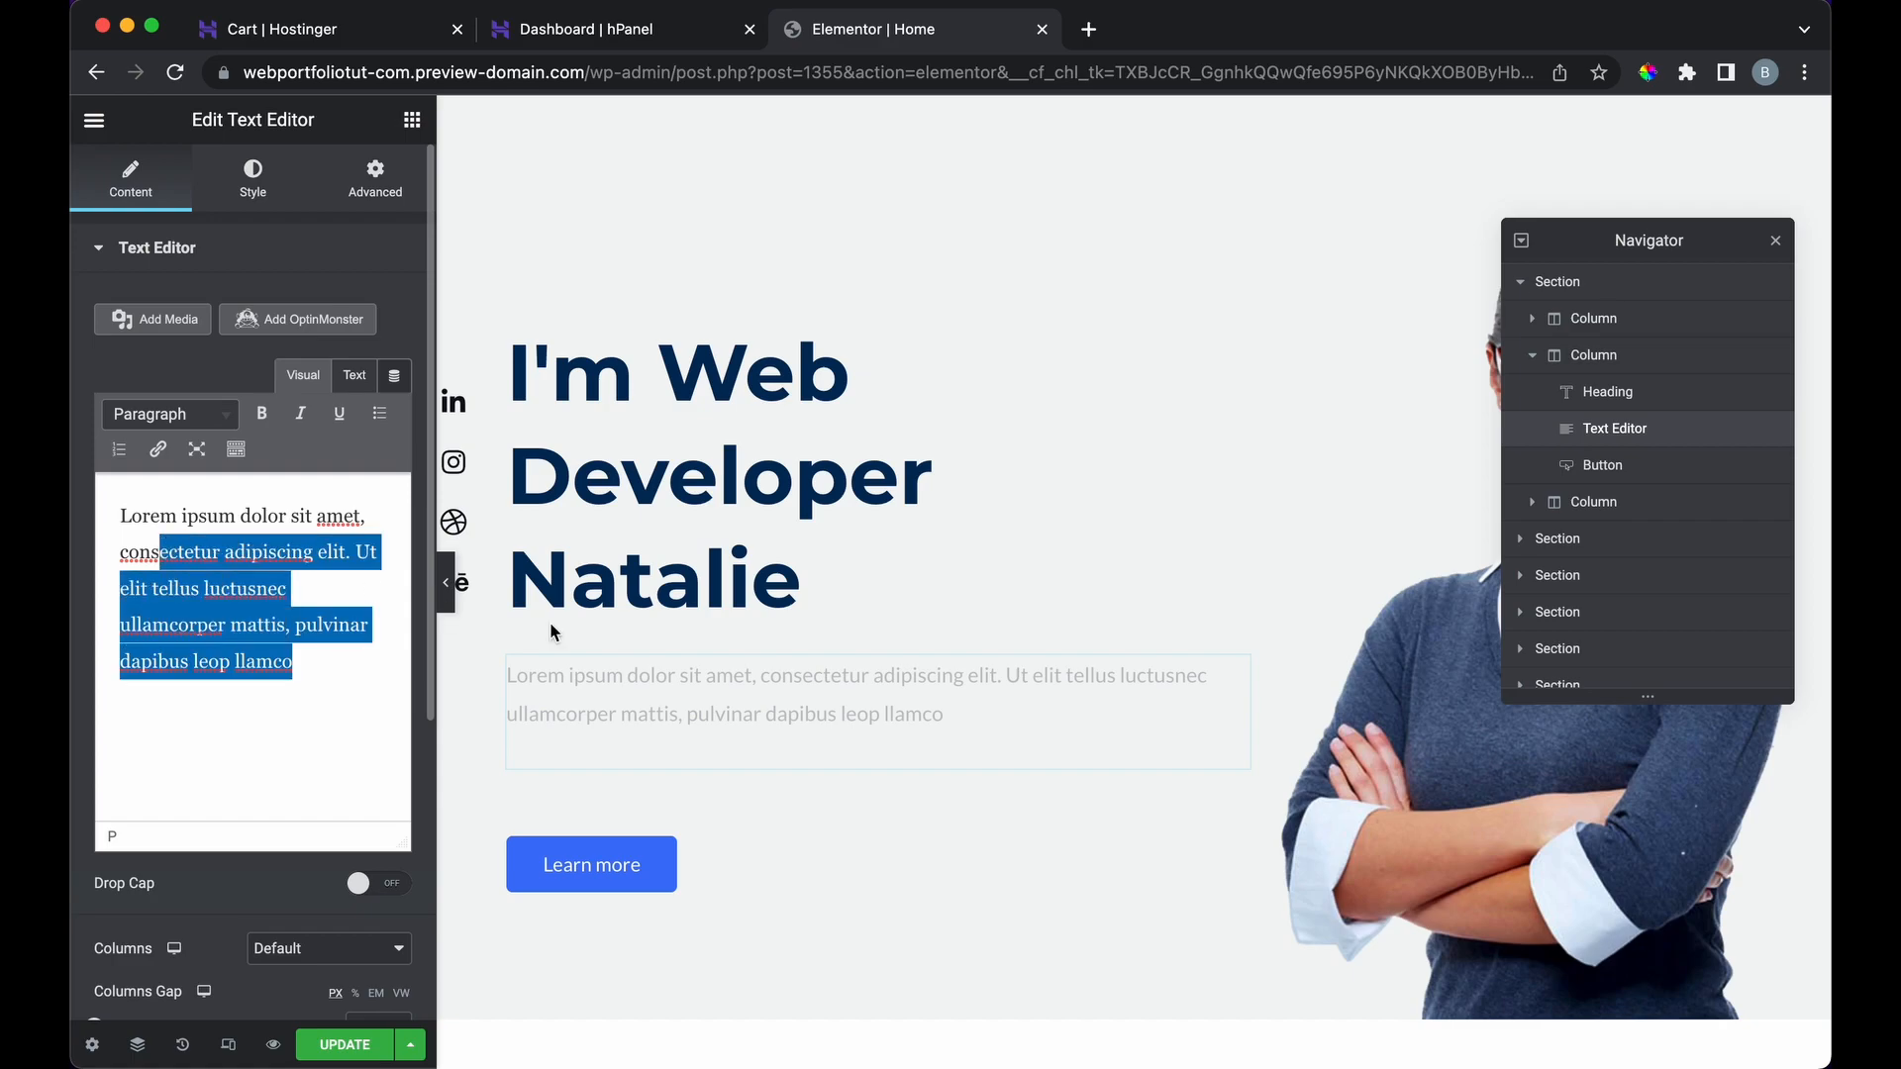
left_click(657, 857)
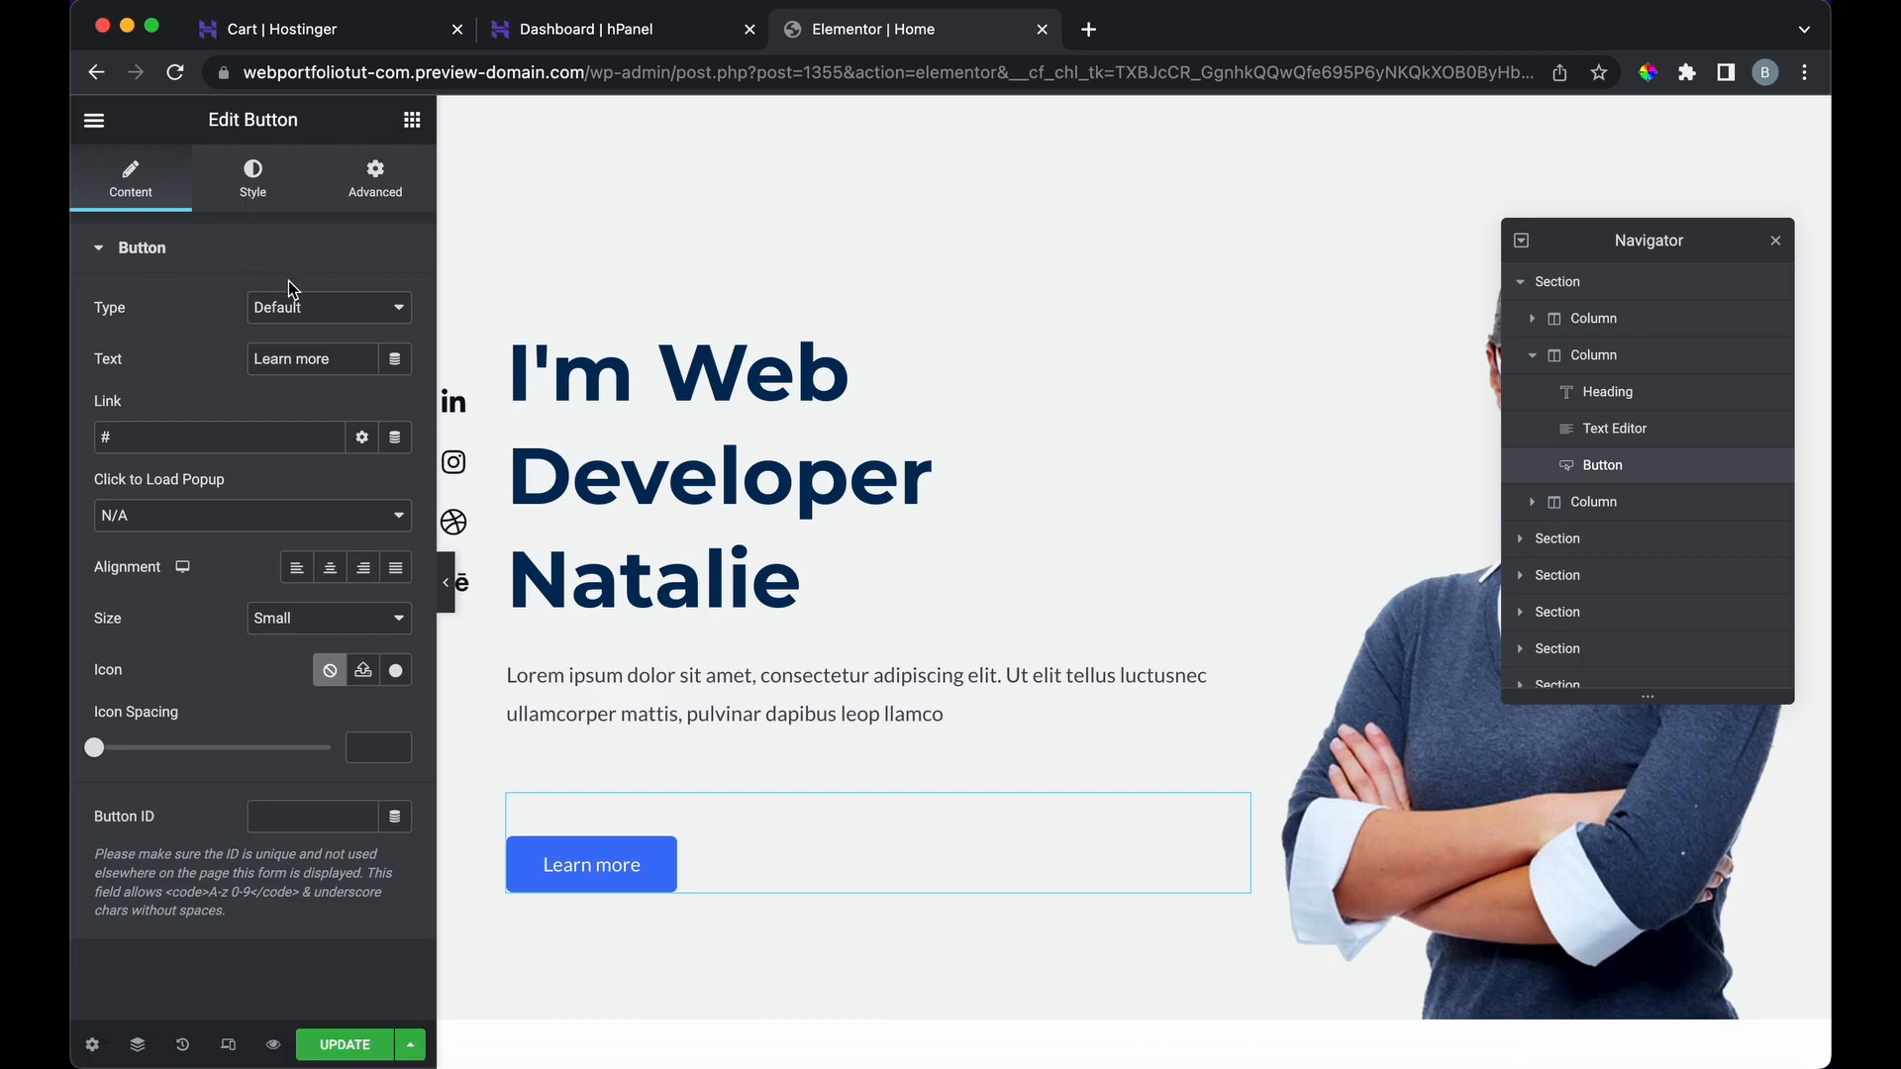
left_click(337, 307)
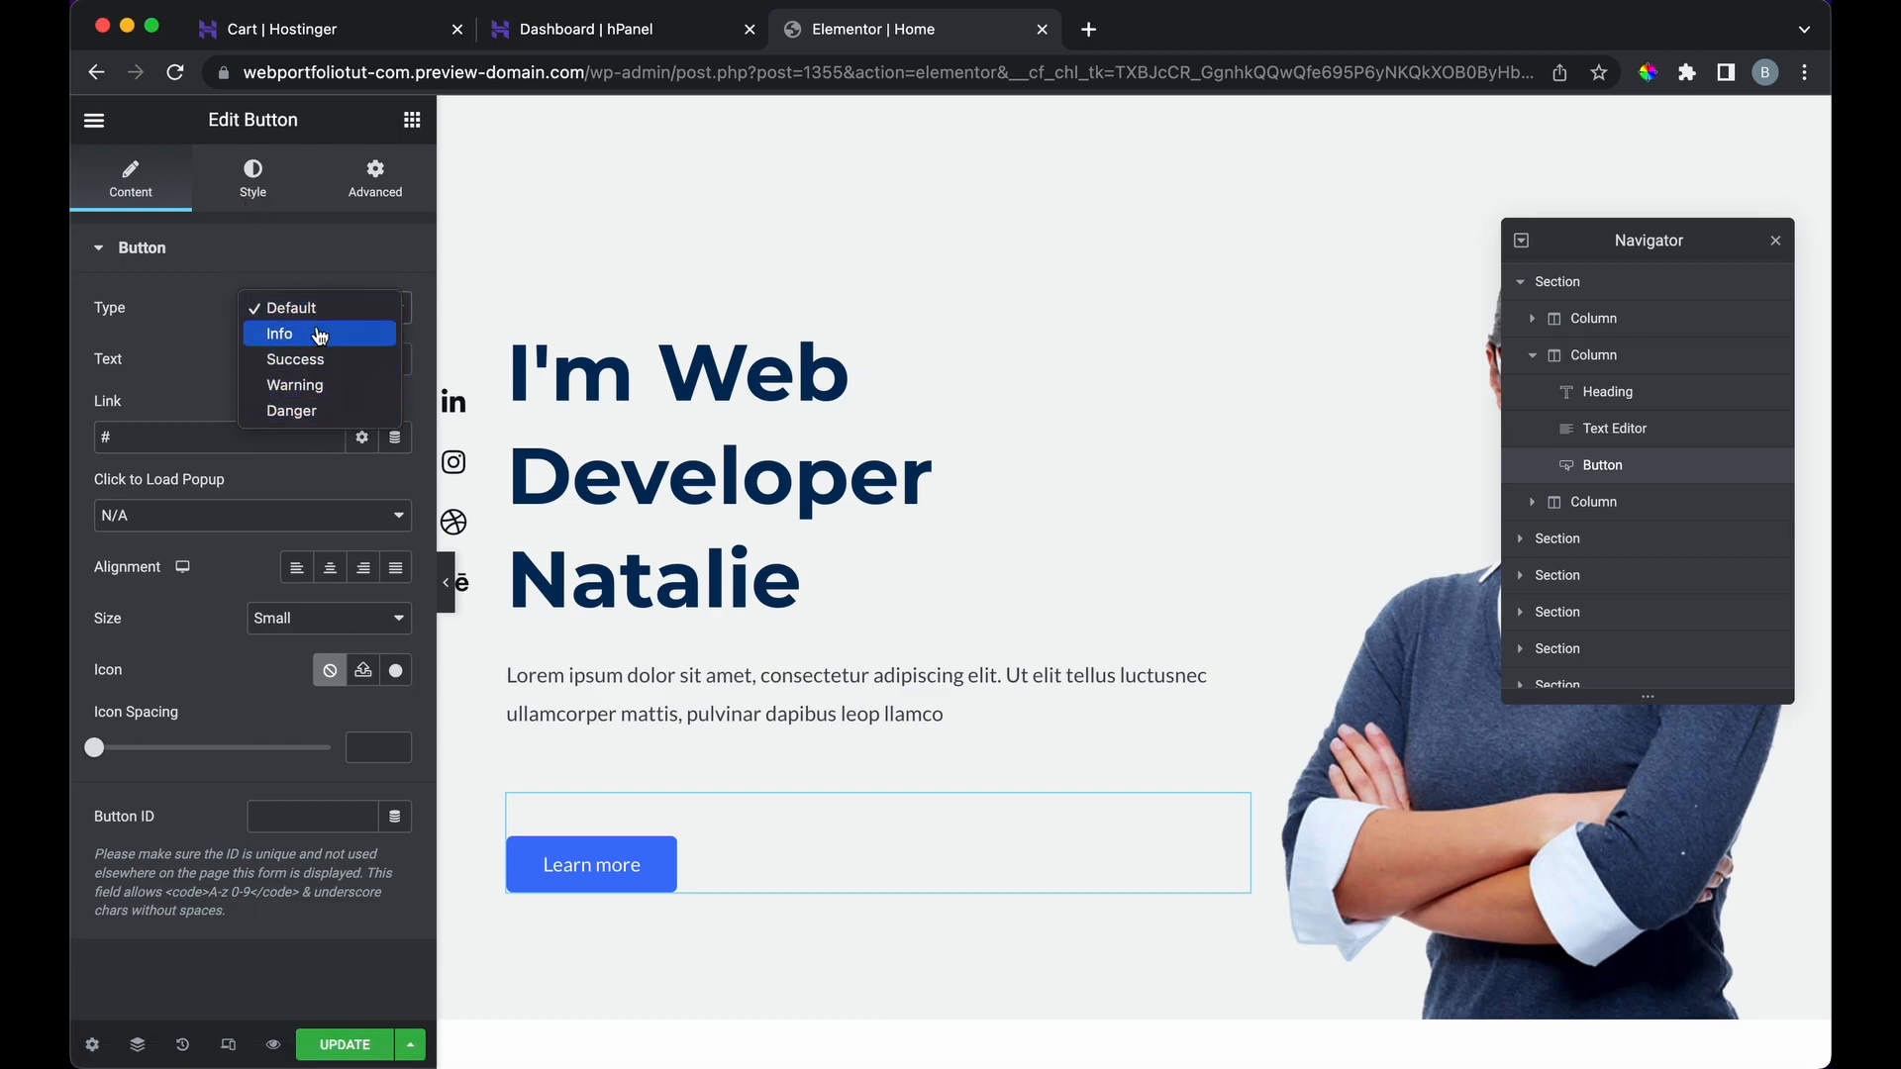
left_click(184, 346)
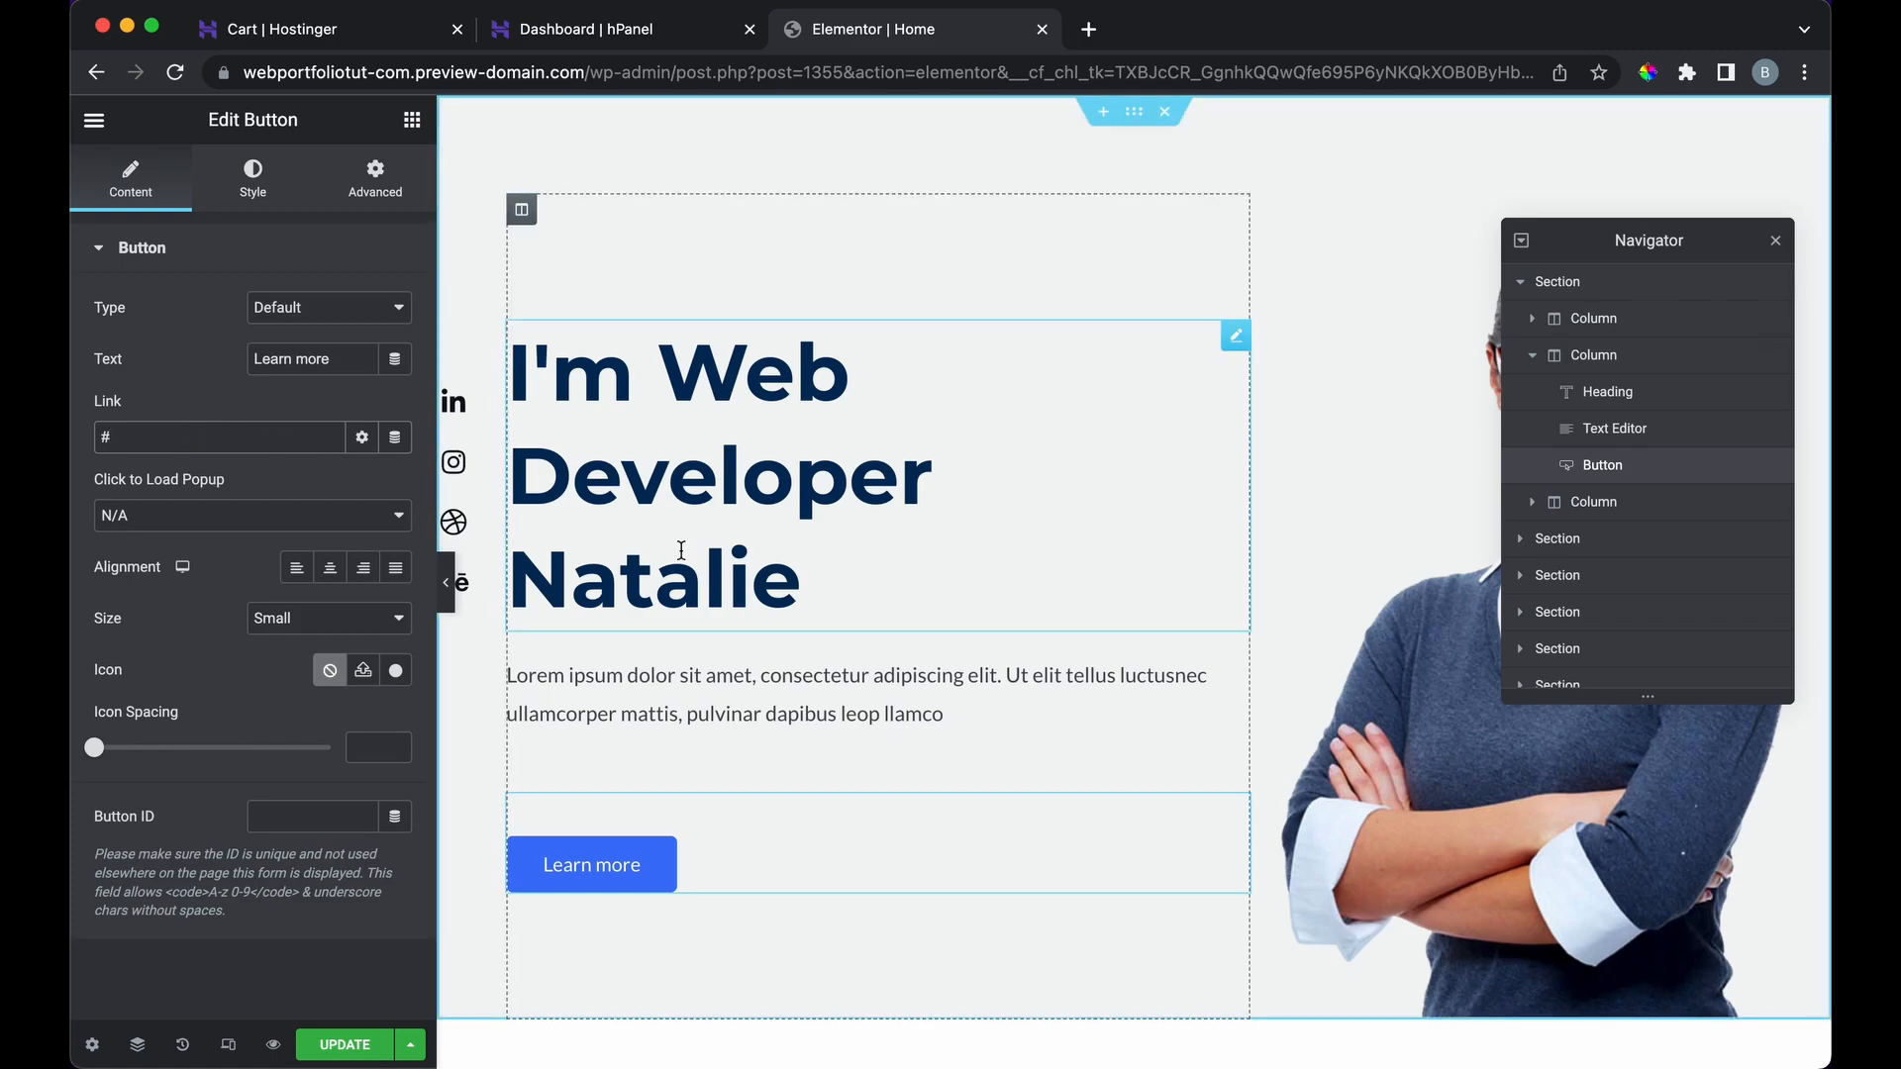
left_click(269, 435)
key("BackSpace")
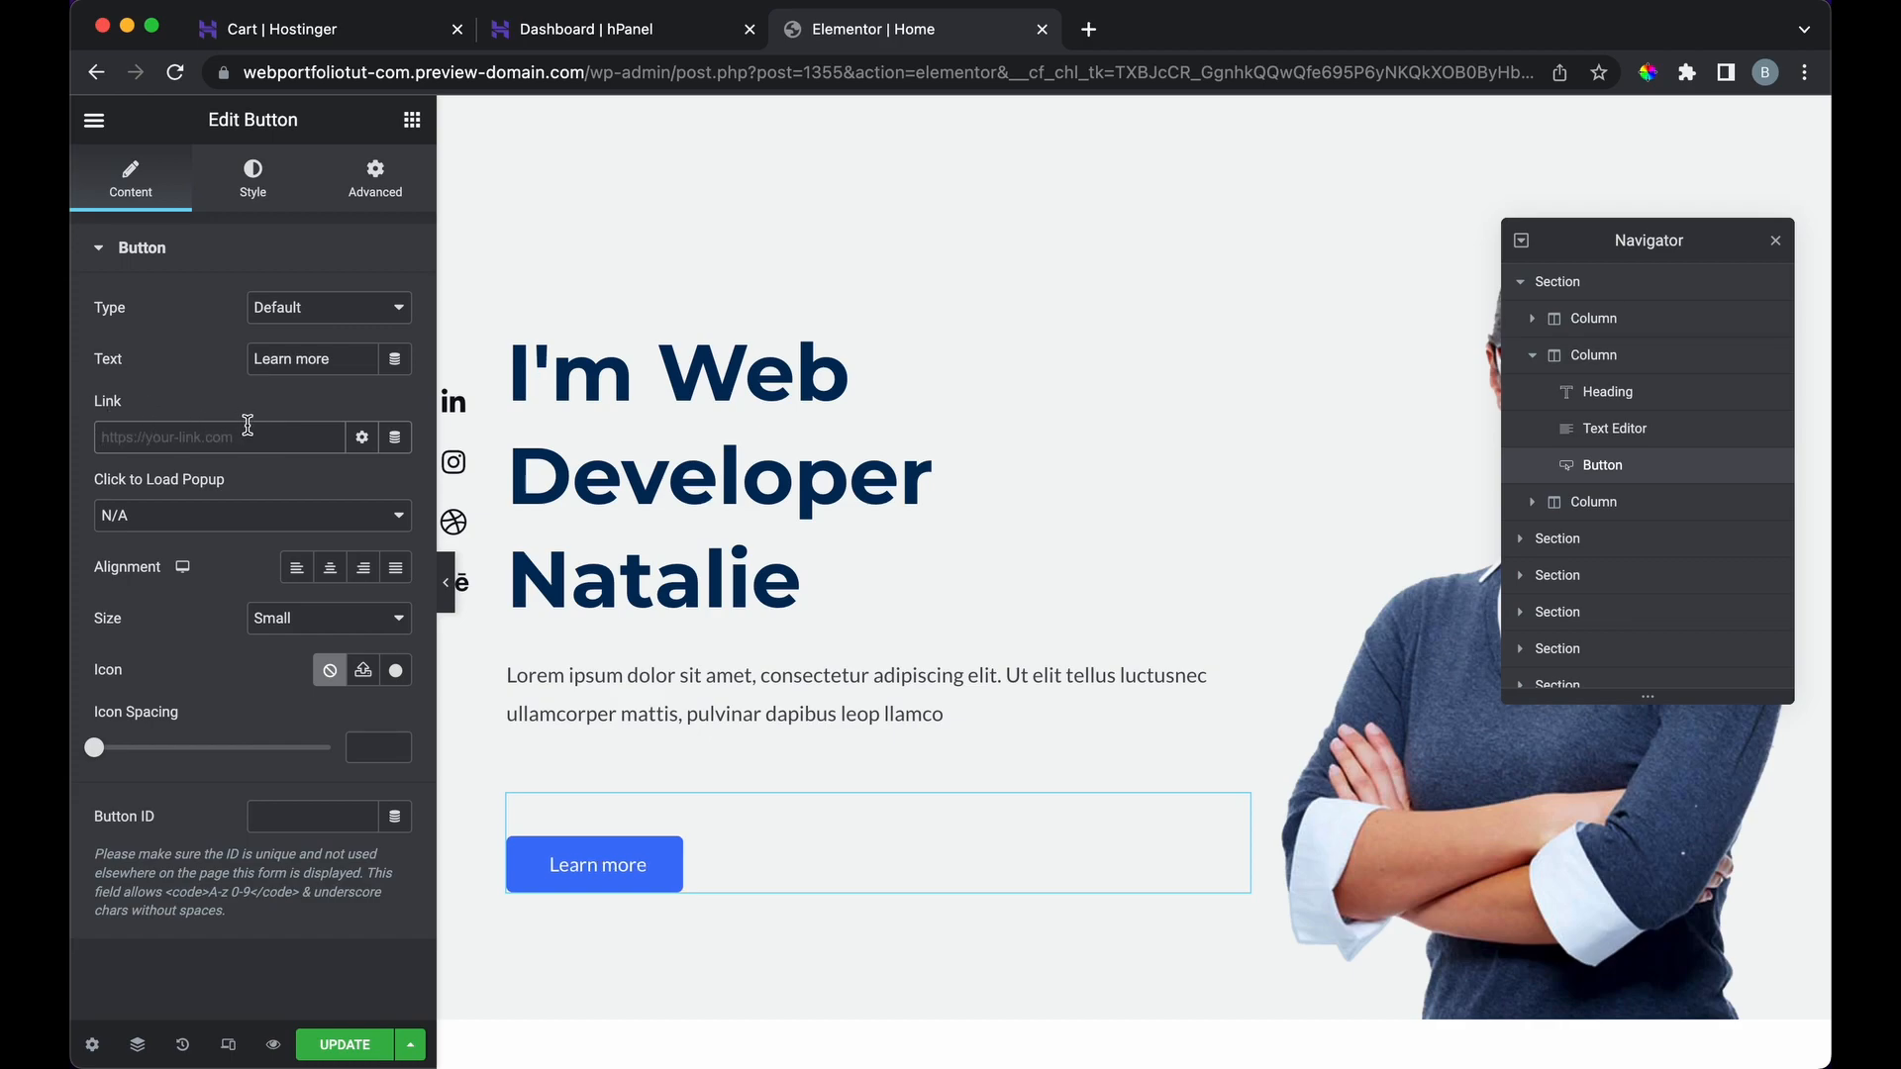
type("https://www.google.com")
left_click(190, 511)
left_click(257, 478)
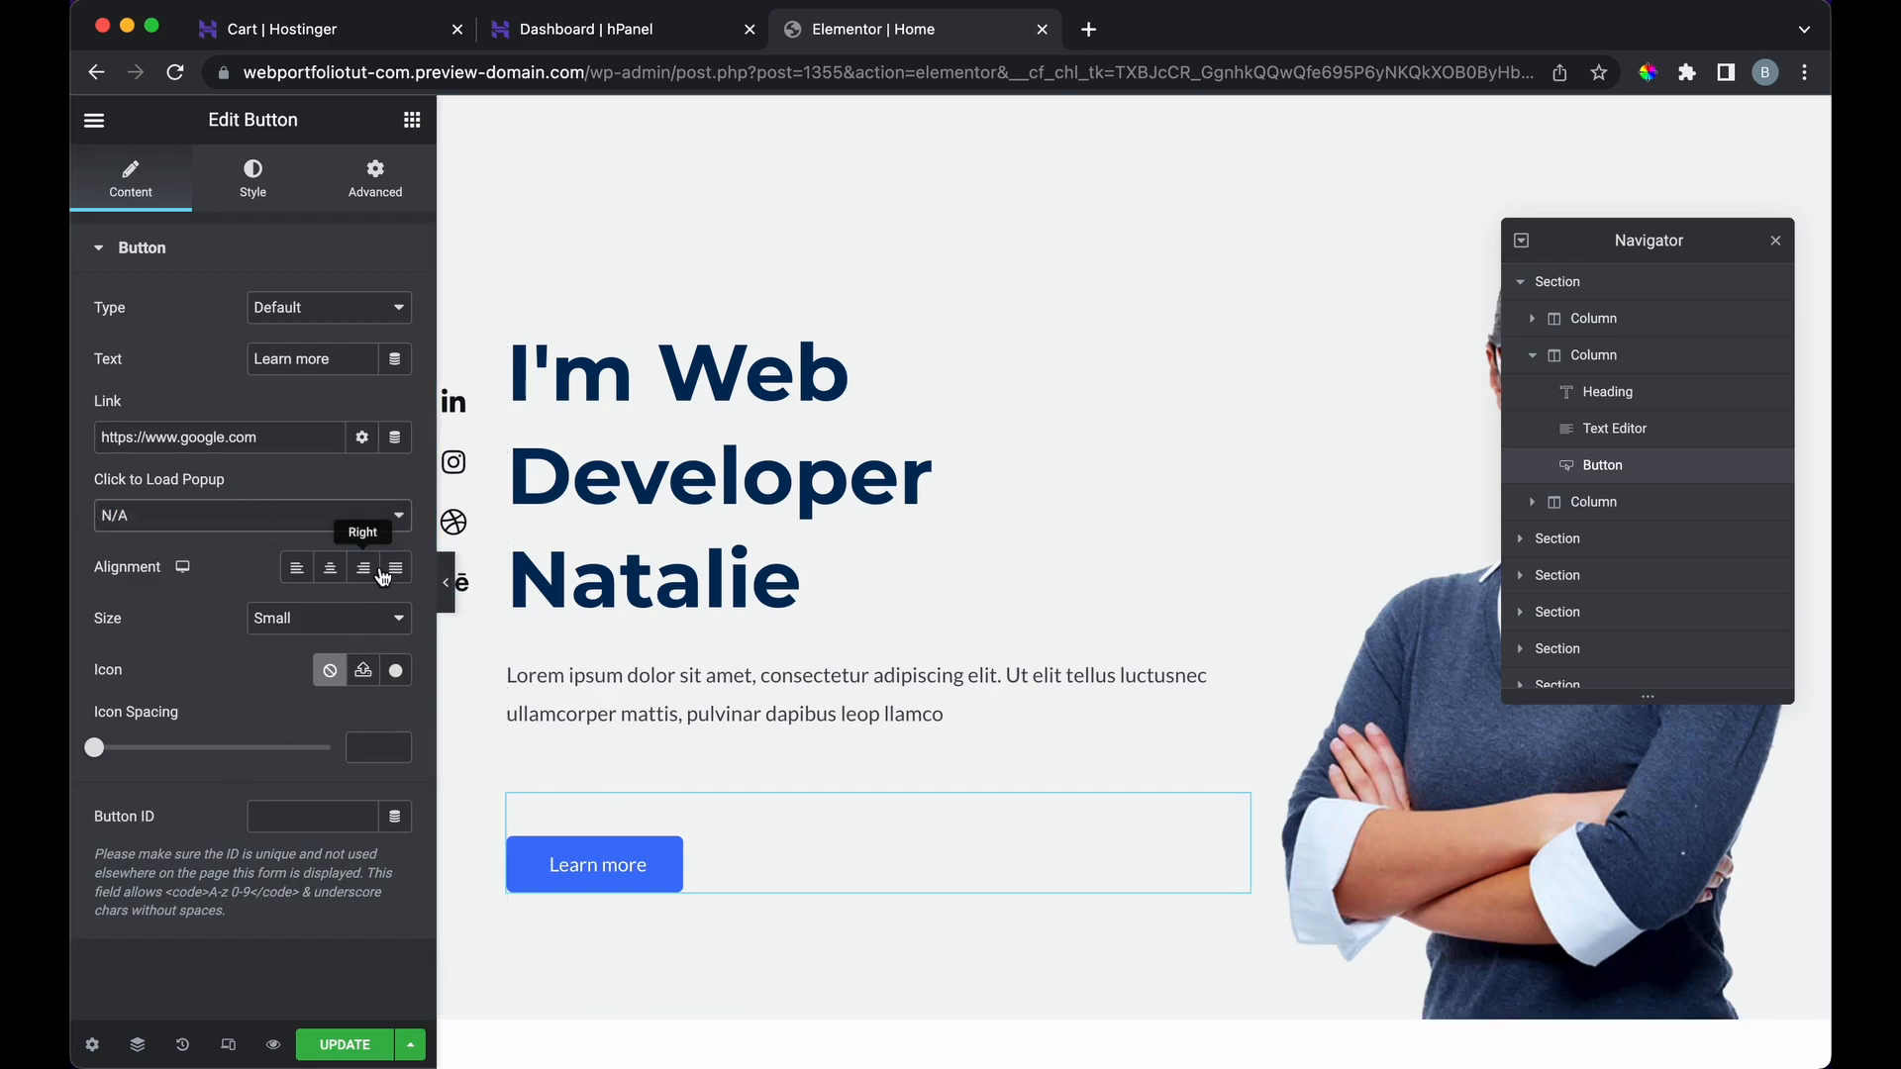
triple_click(337, 439)
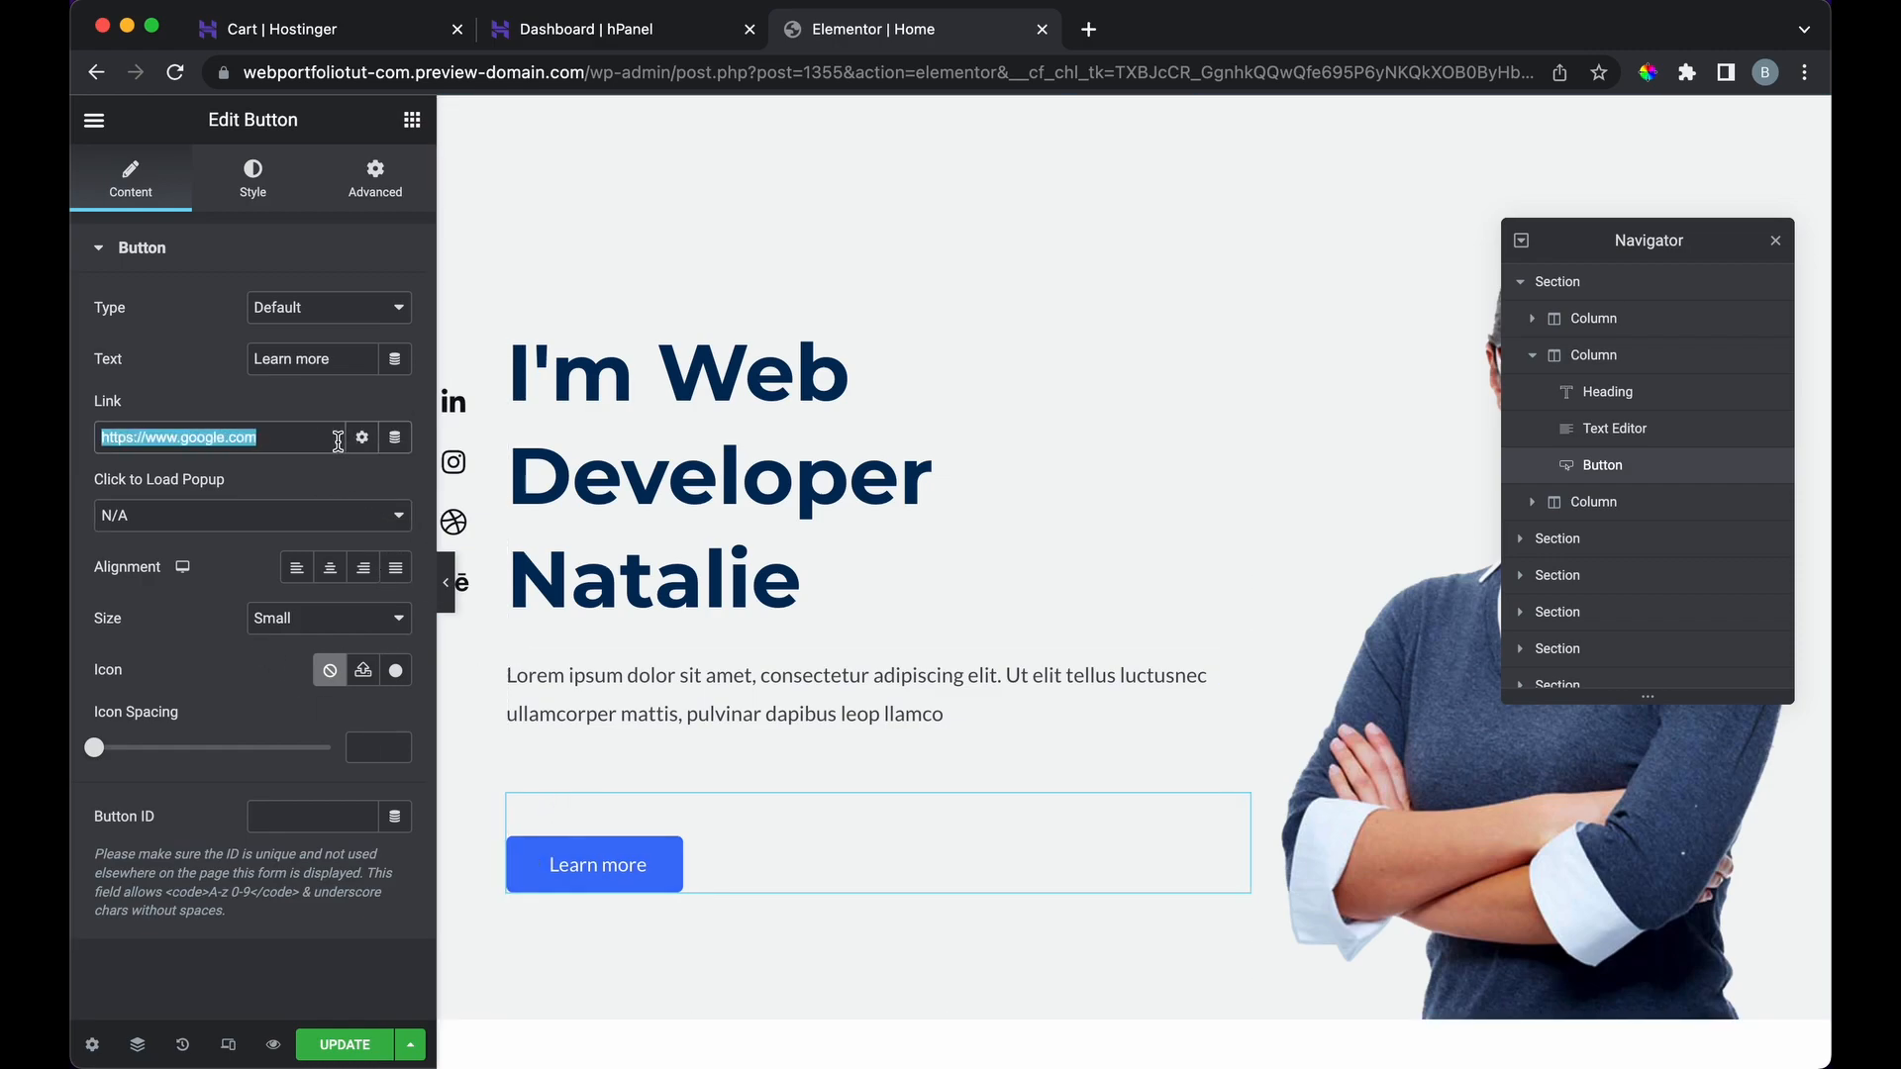
left_click(259, 186)
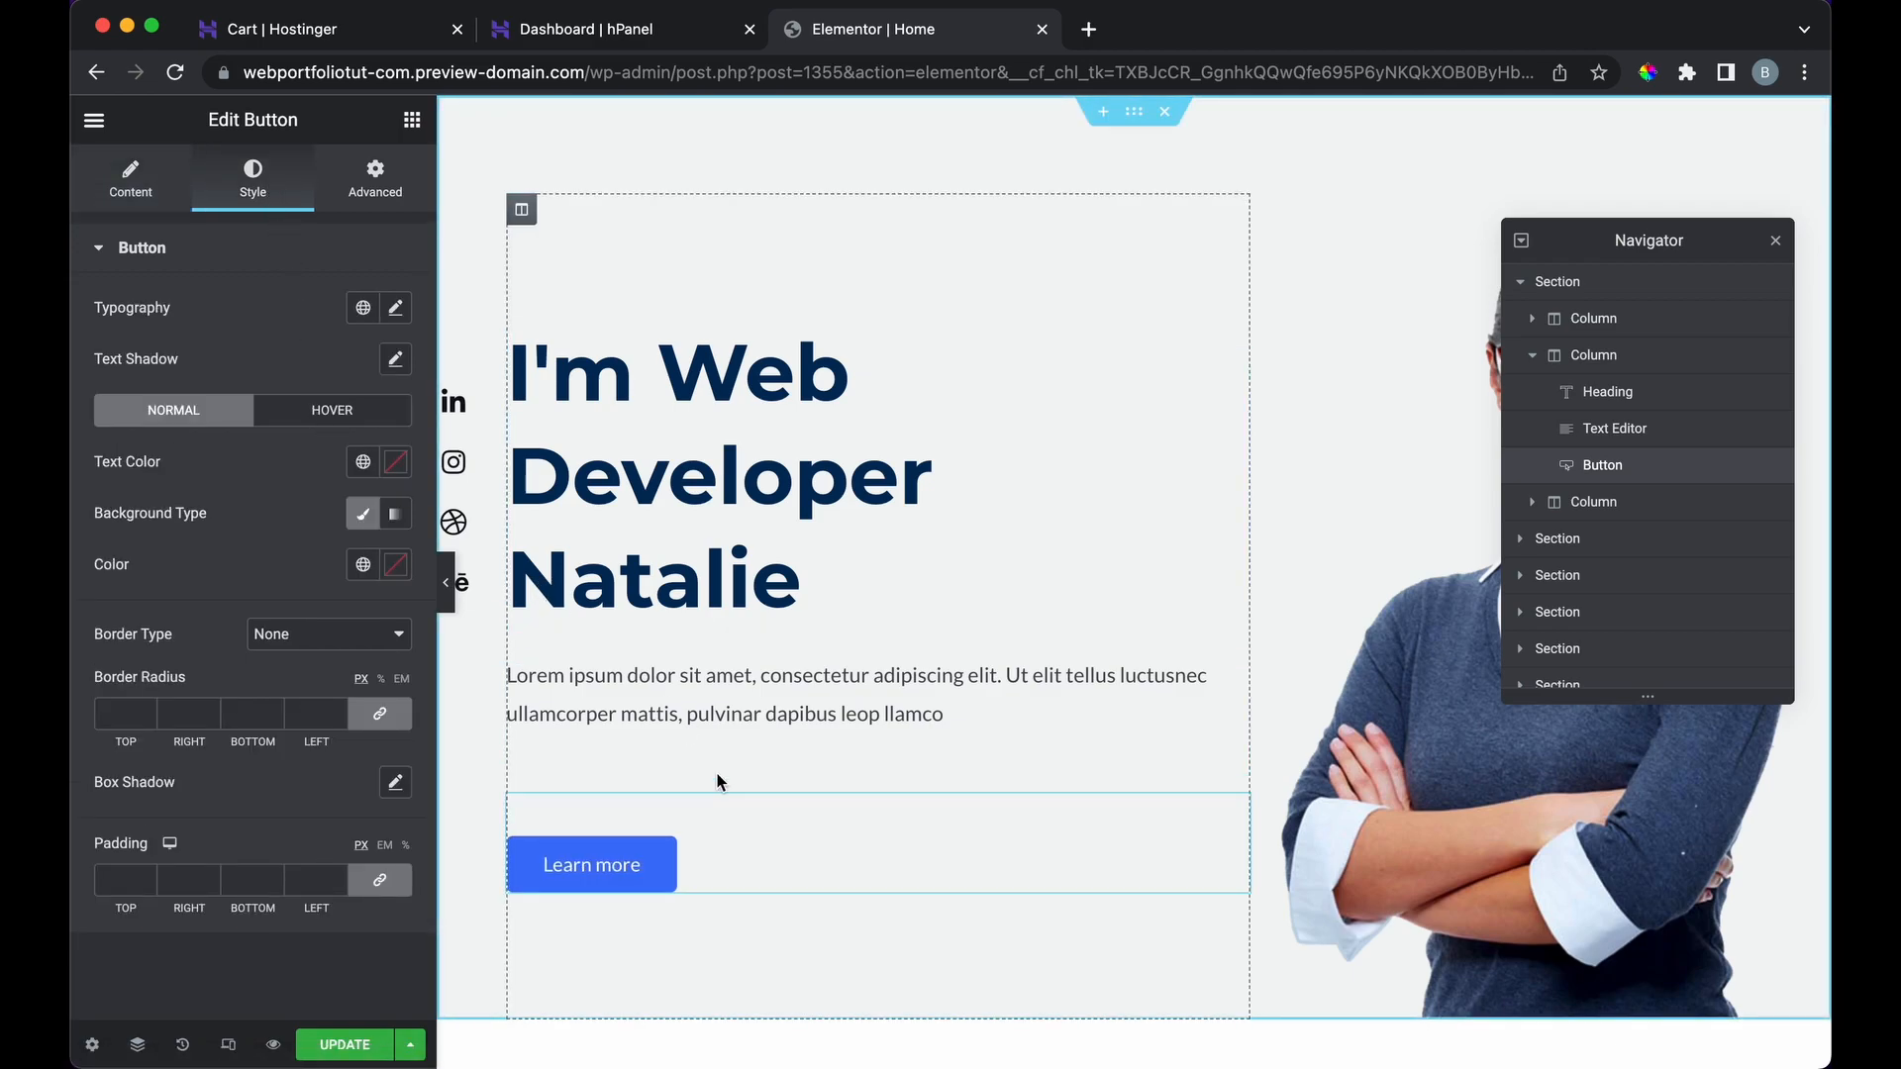
Step: Set the Learn more button's typography font family to Verdana
scroll(721, 777, "down", 10)
scroll(722, 777, "down", 5)
scroll(693, 792, "up", 15)
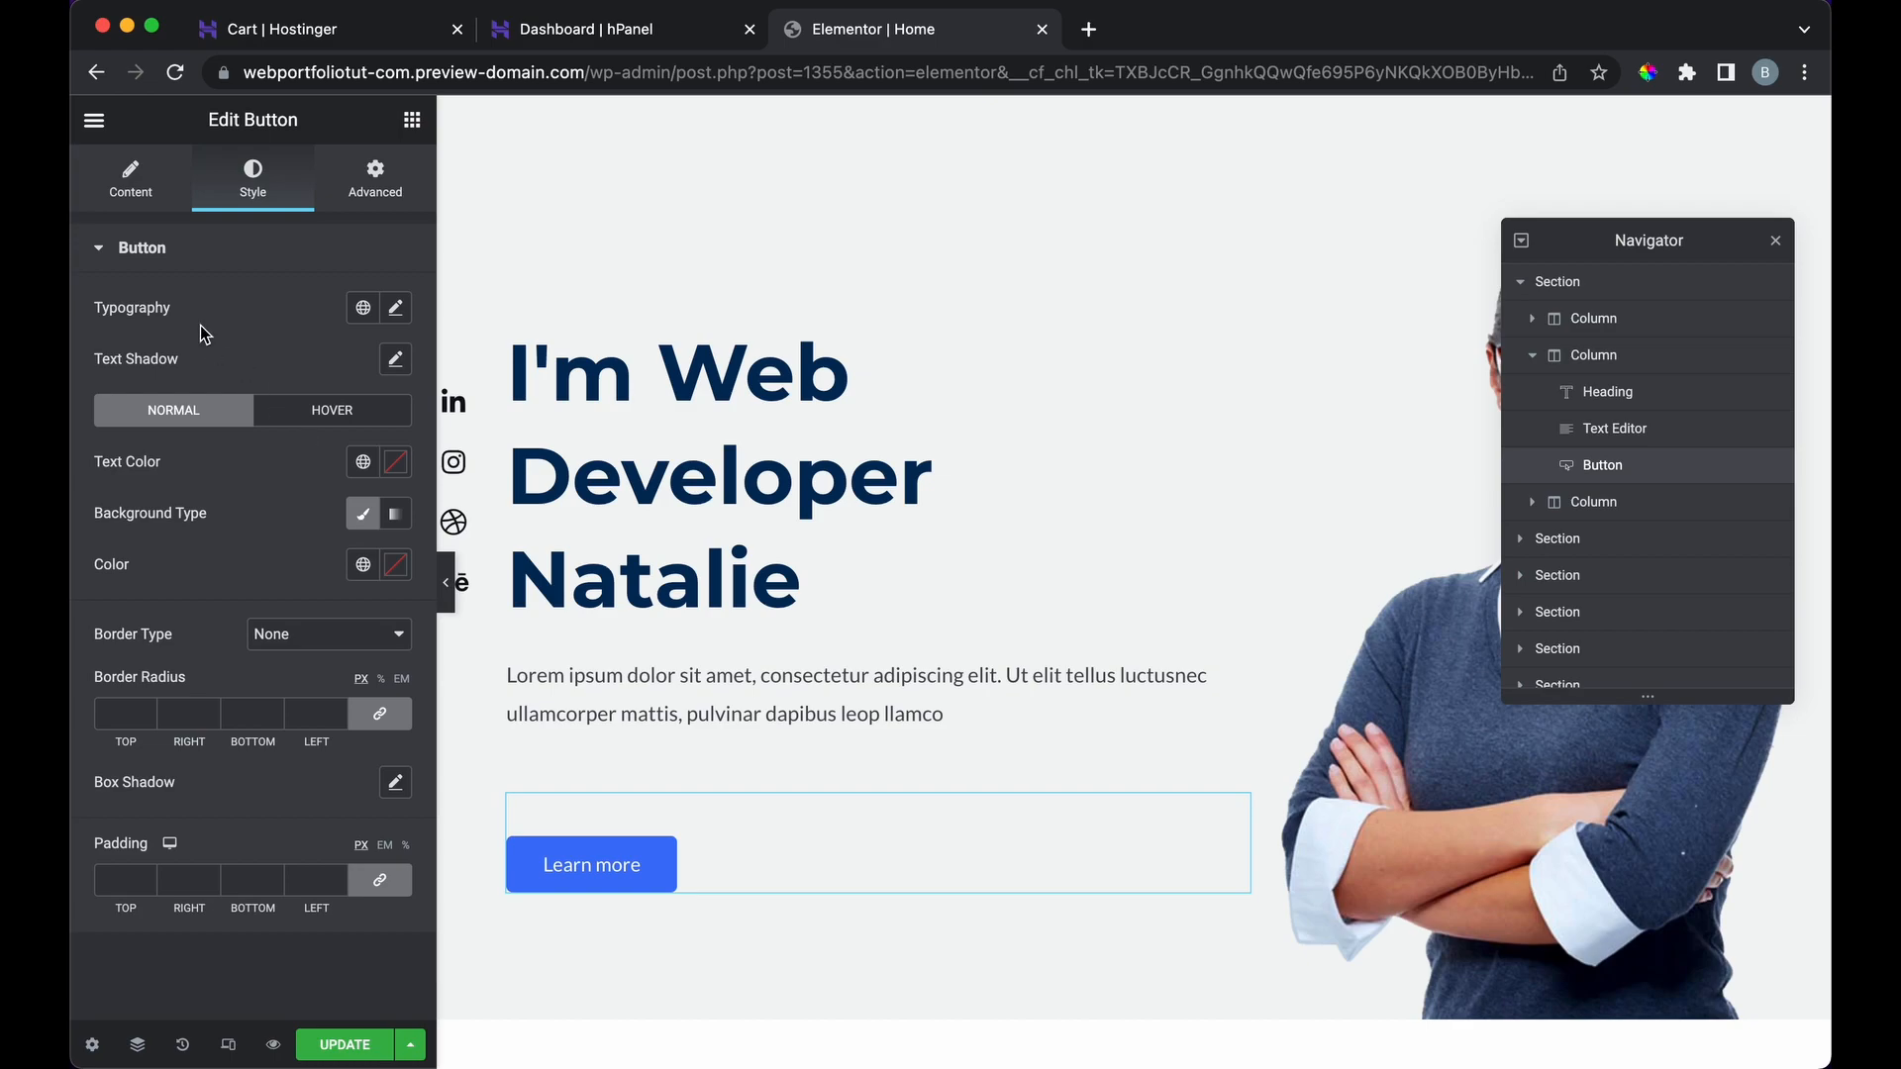
left_click(397, 309)
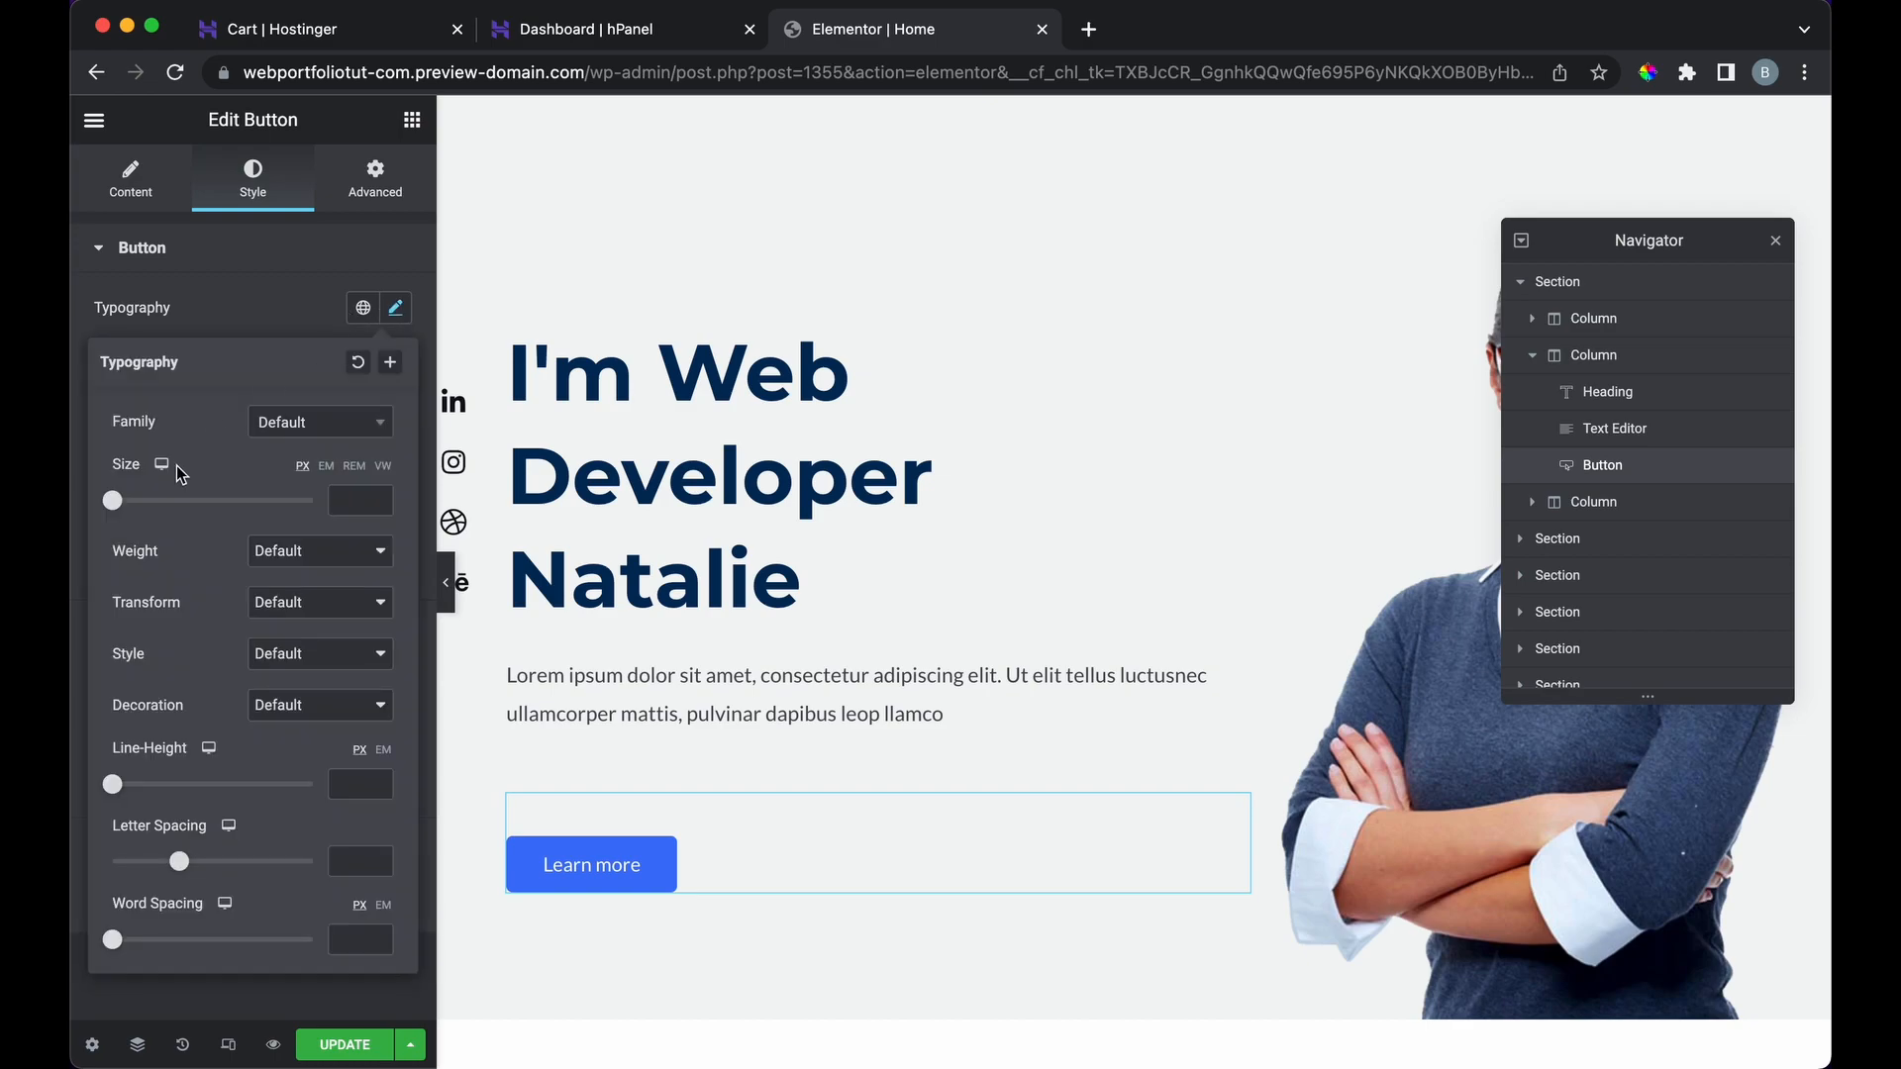
left_click(313, 423)
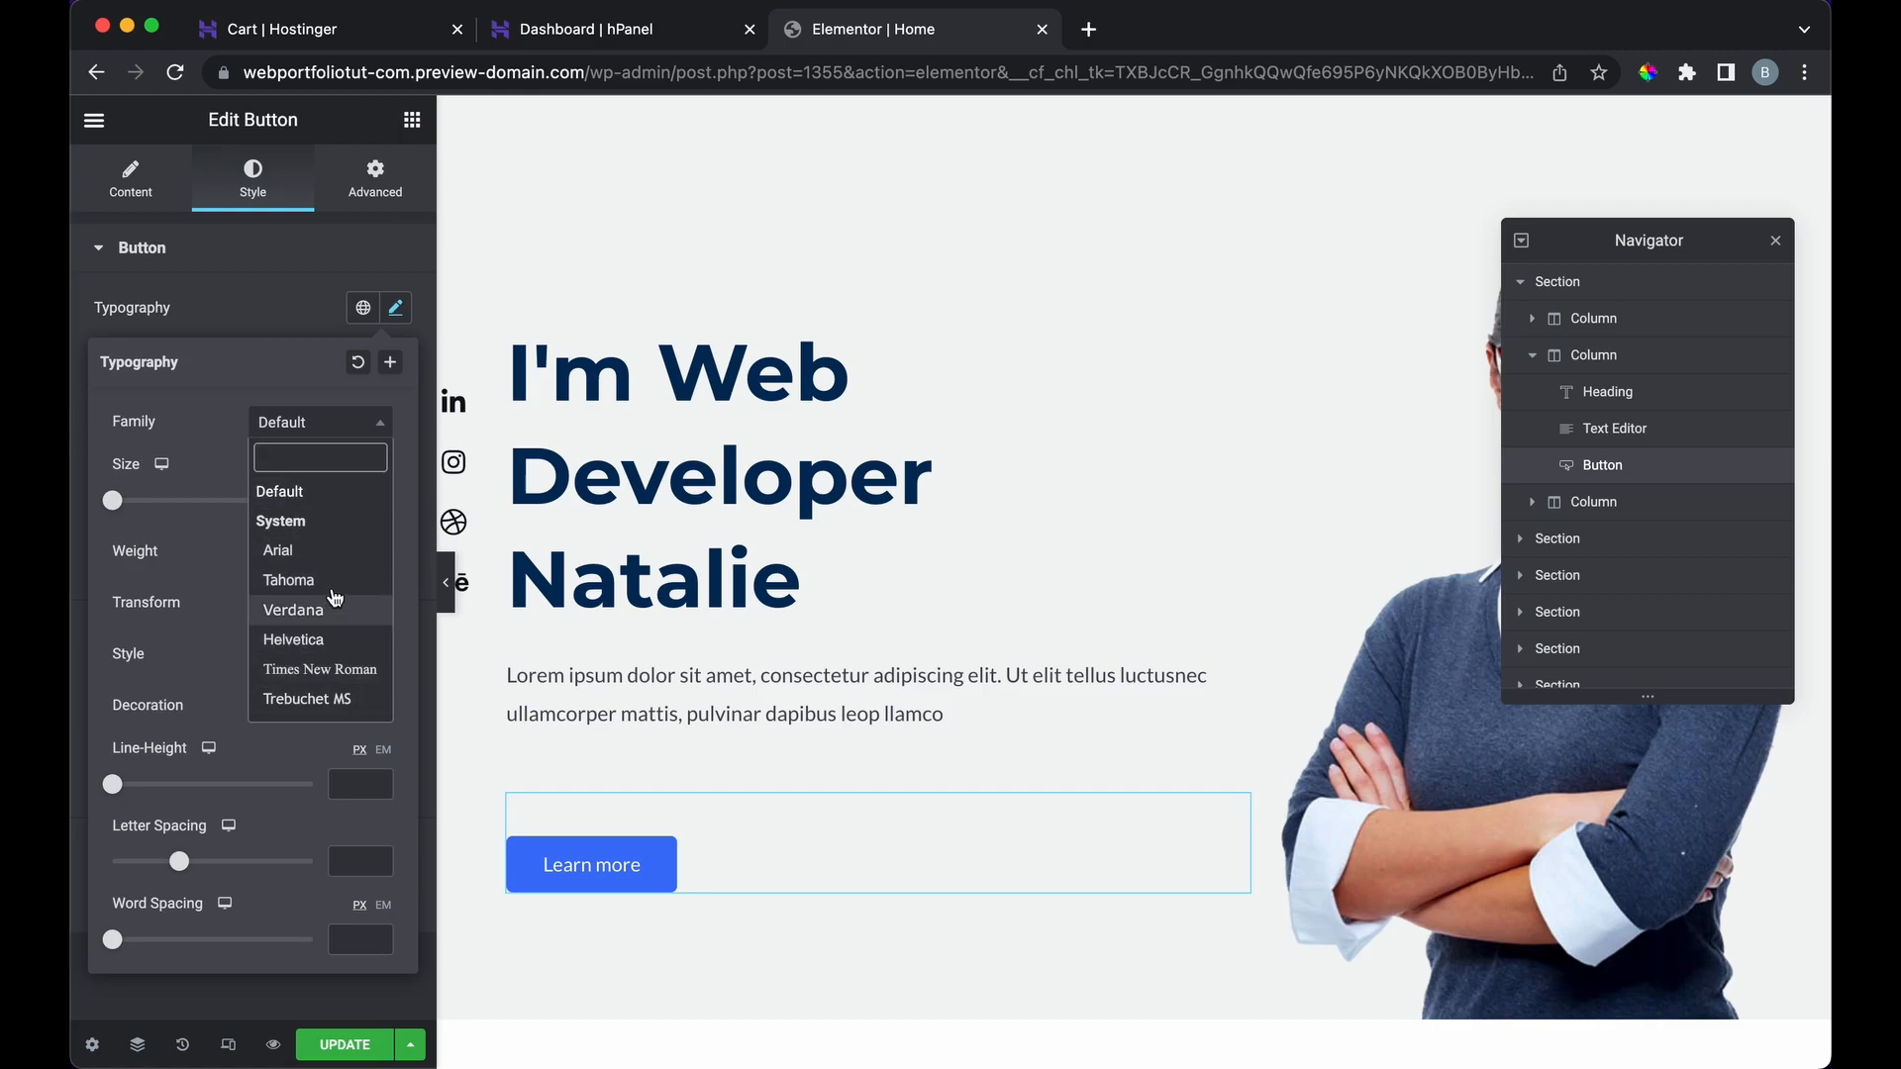
left_click(322, 618)
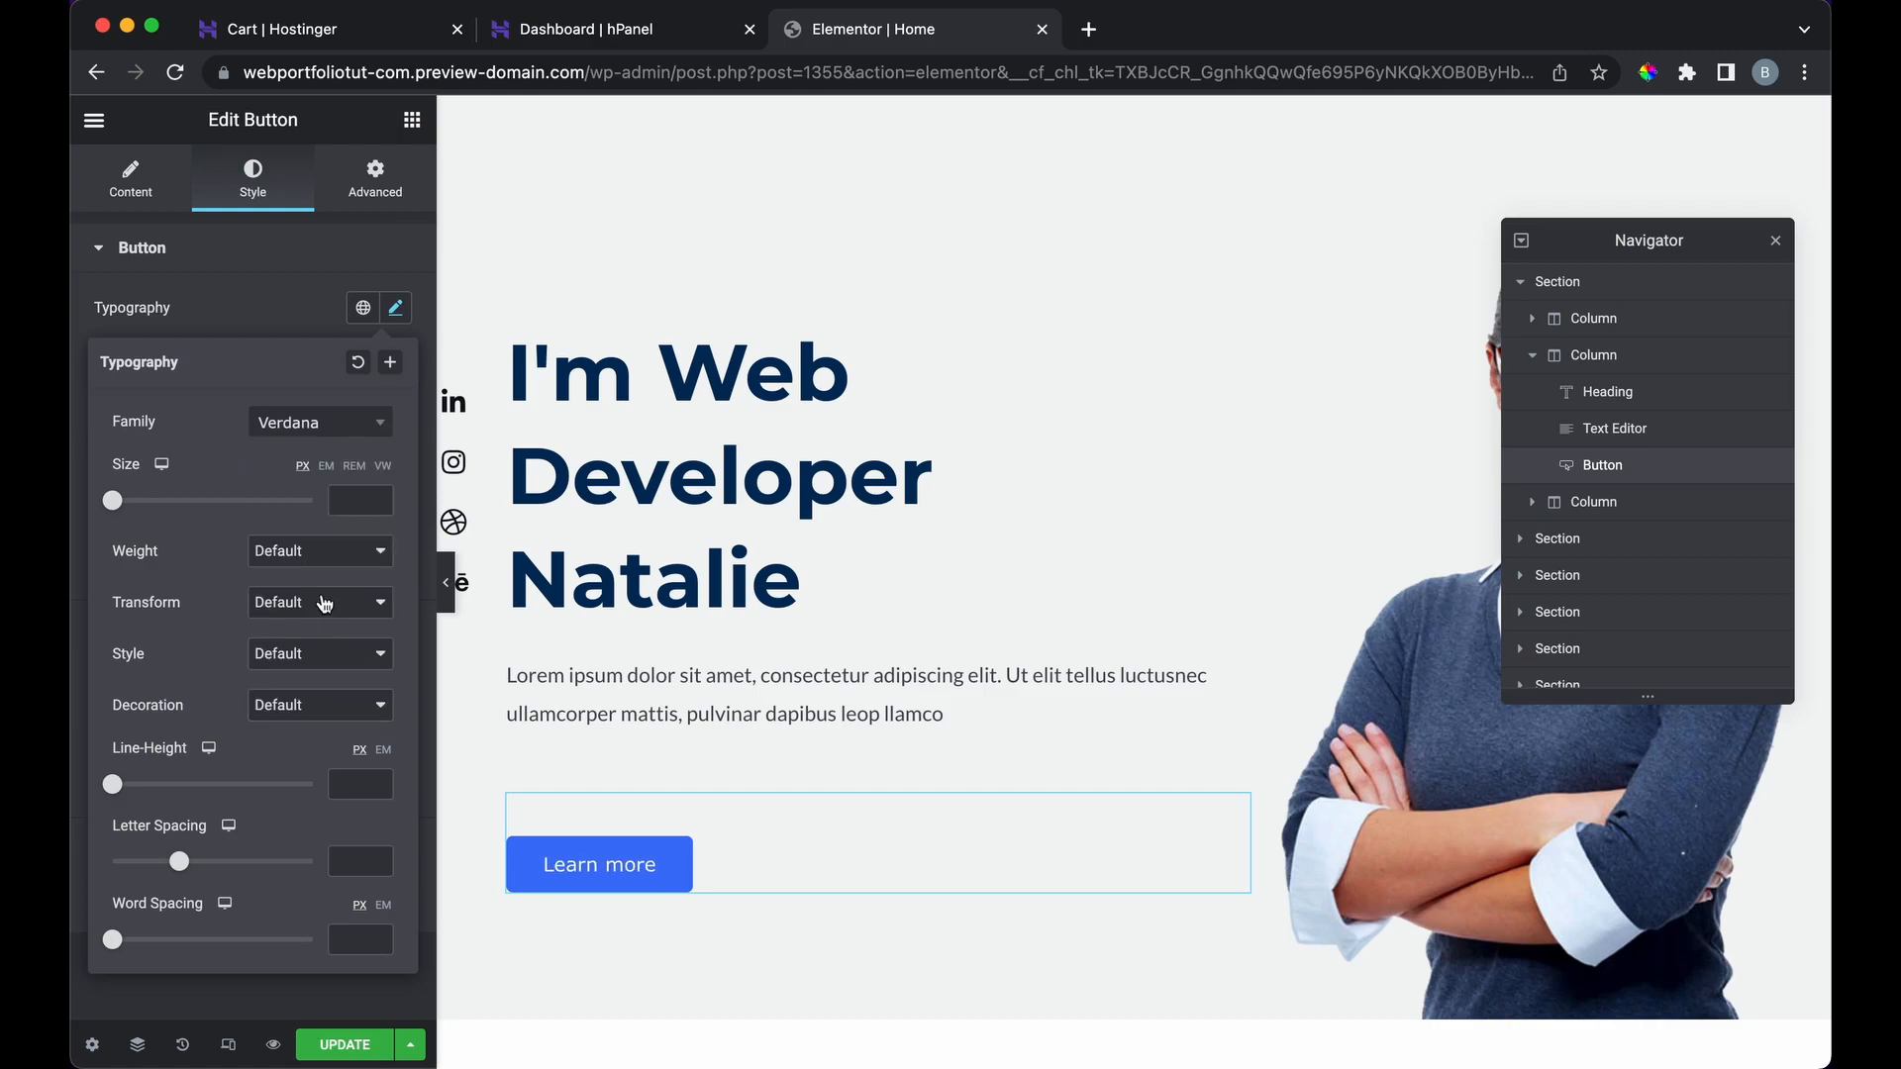
left_click(299, 318)
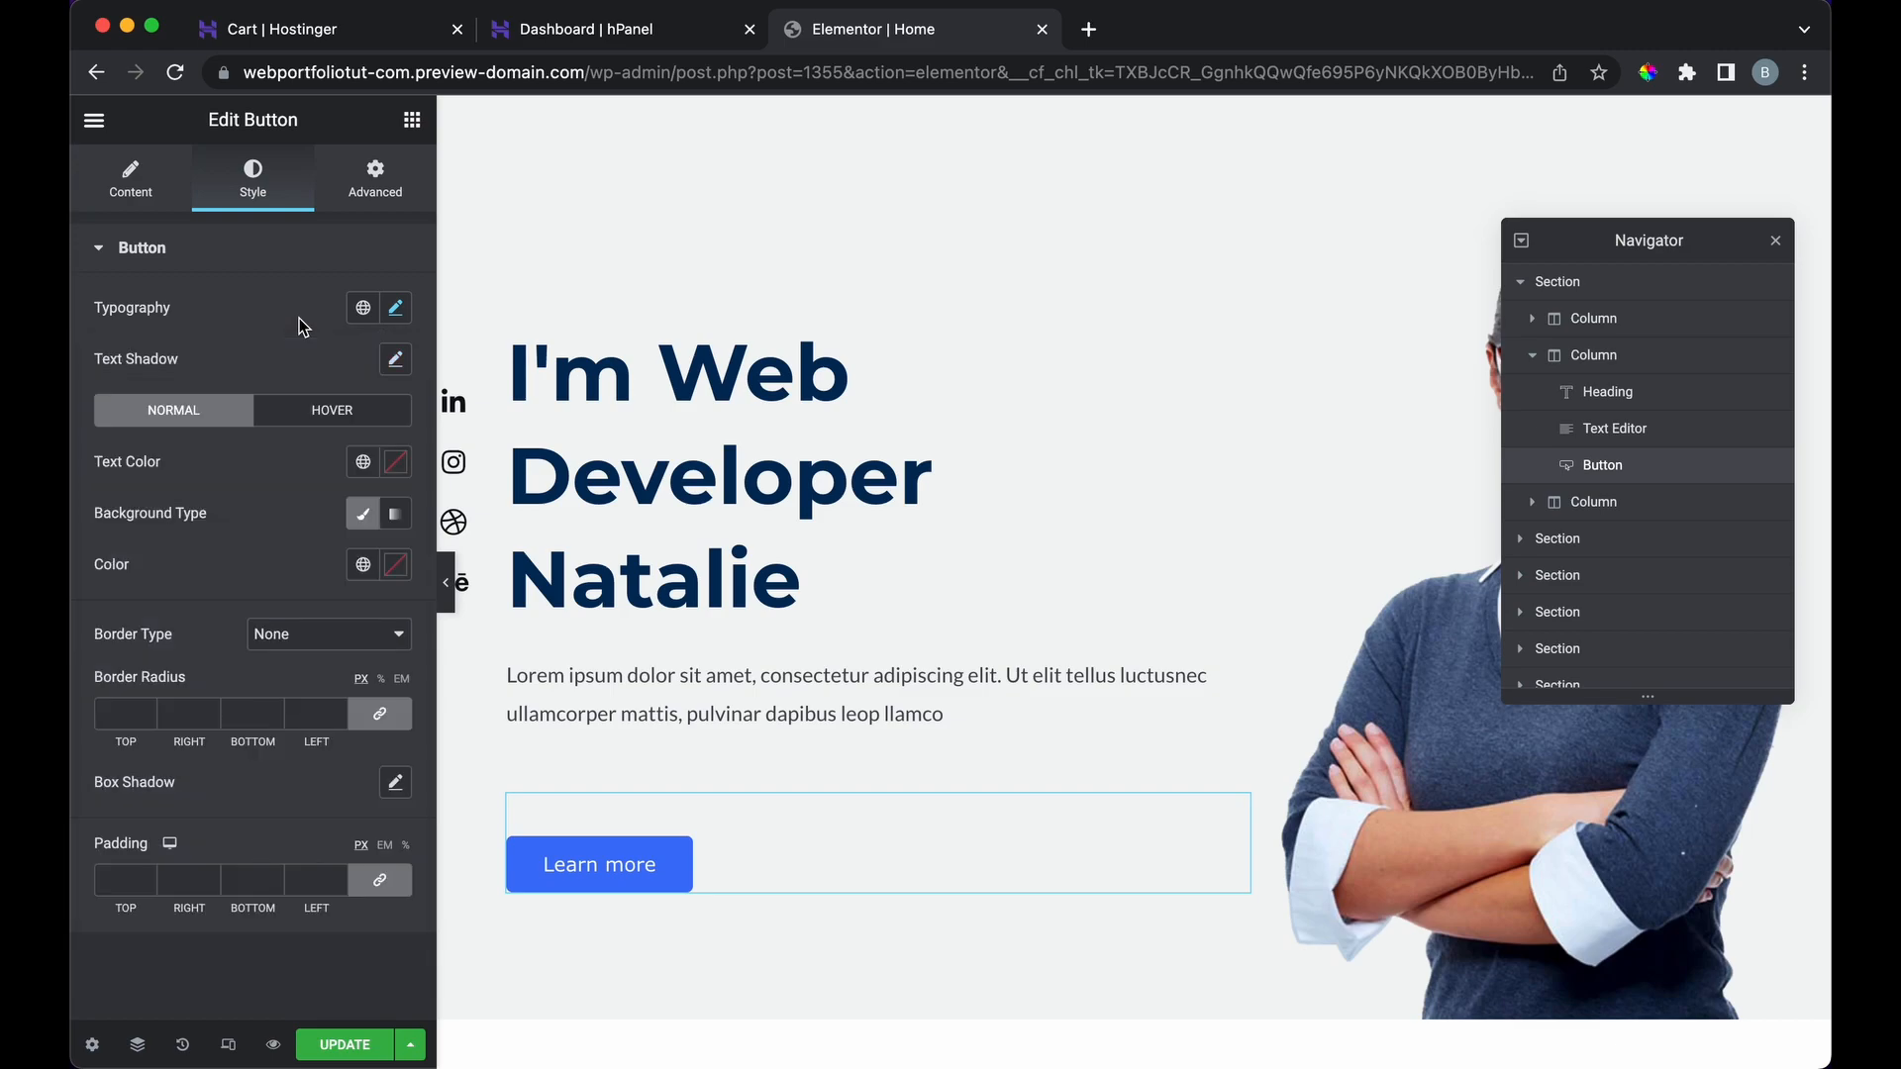
Step: Give the button text a shadow with blur 11 and make the label white
left_click(397, 362)
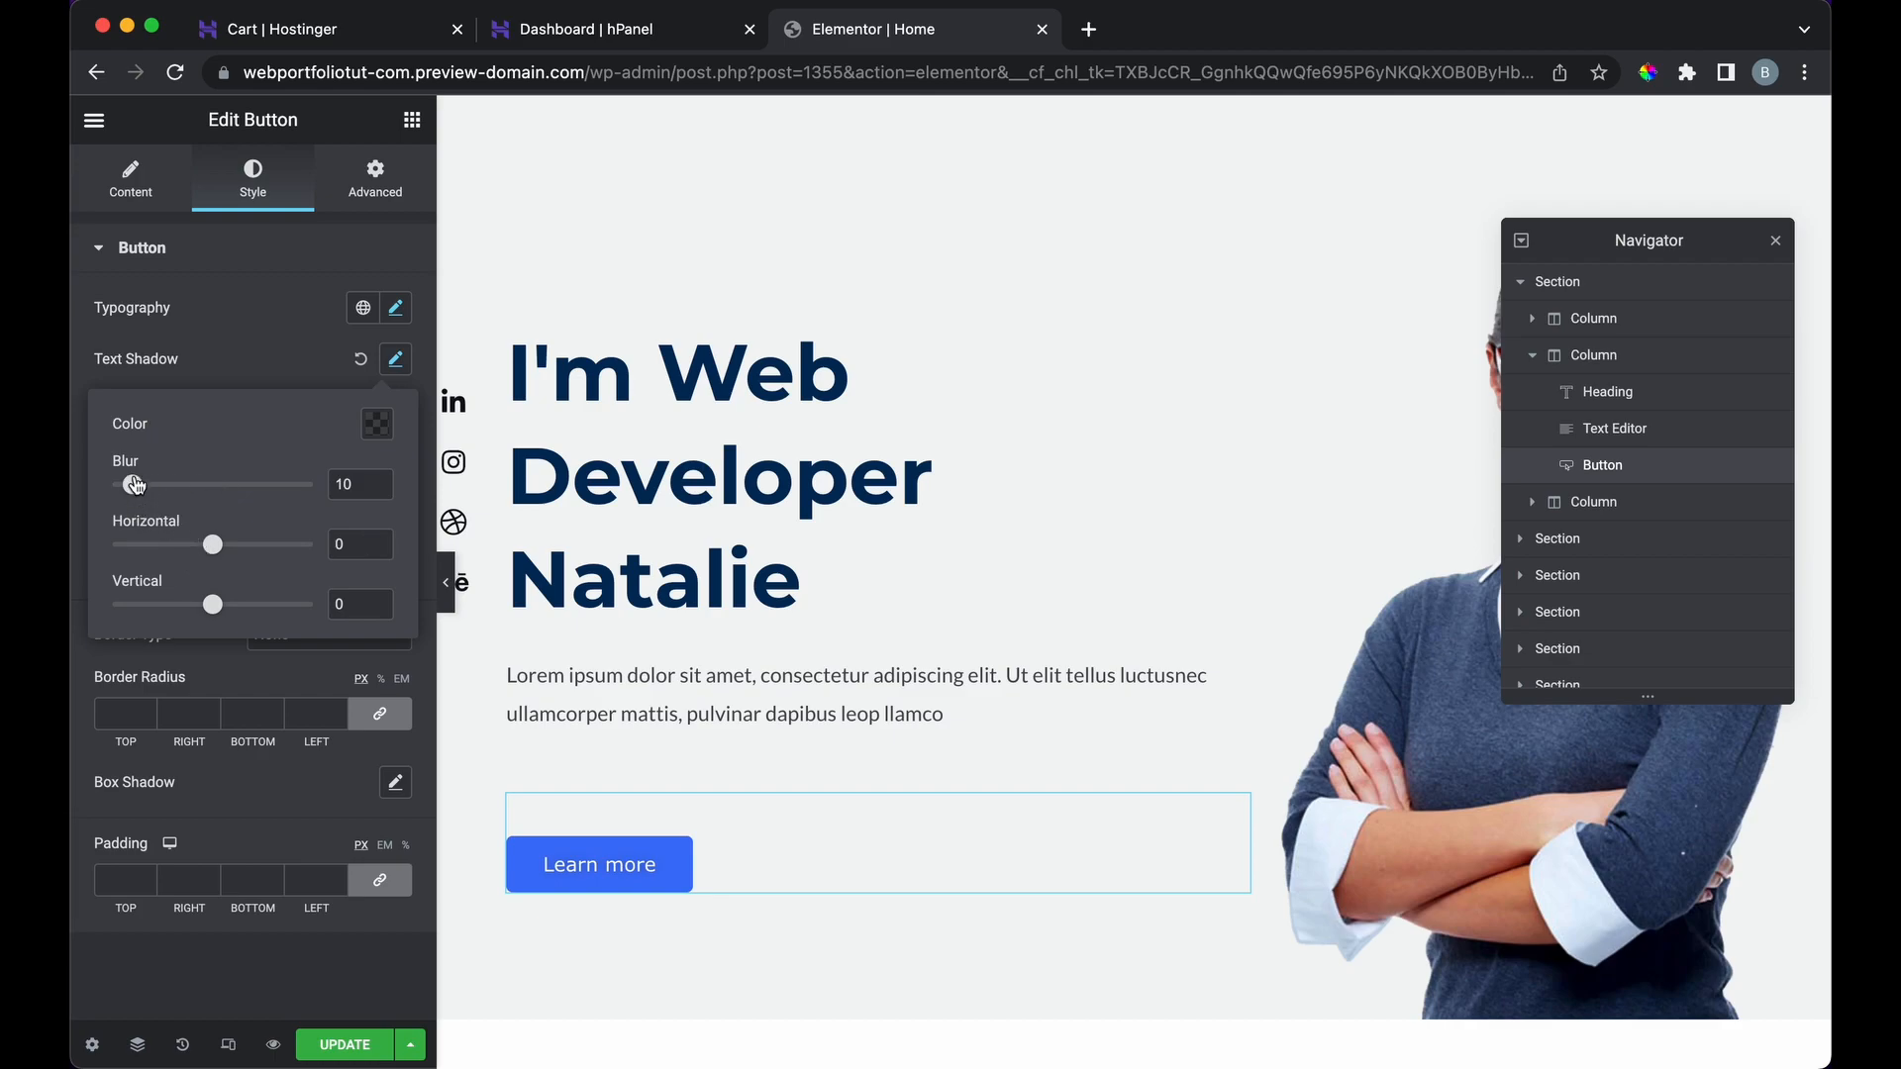
mouse_move(136, 492)
left_mouse_down()
mouse_move(313, 492)
mouse_move(140, 503)
left_mouse_up()
left_click(376, 425)
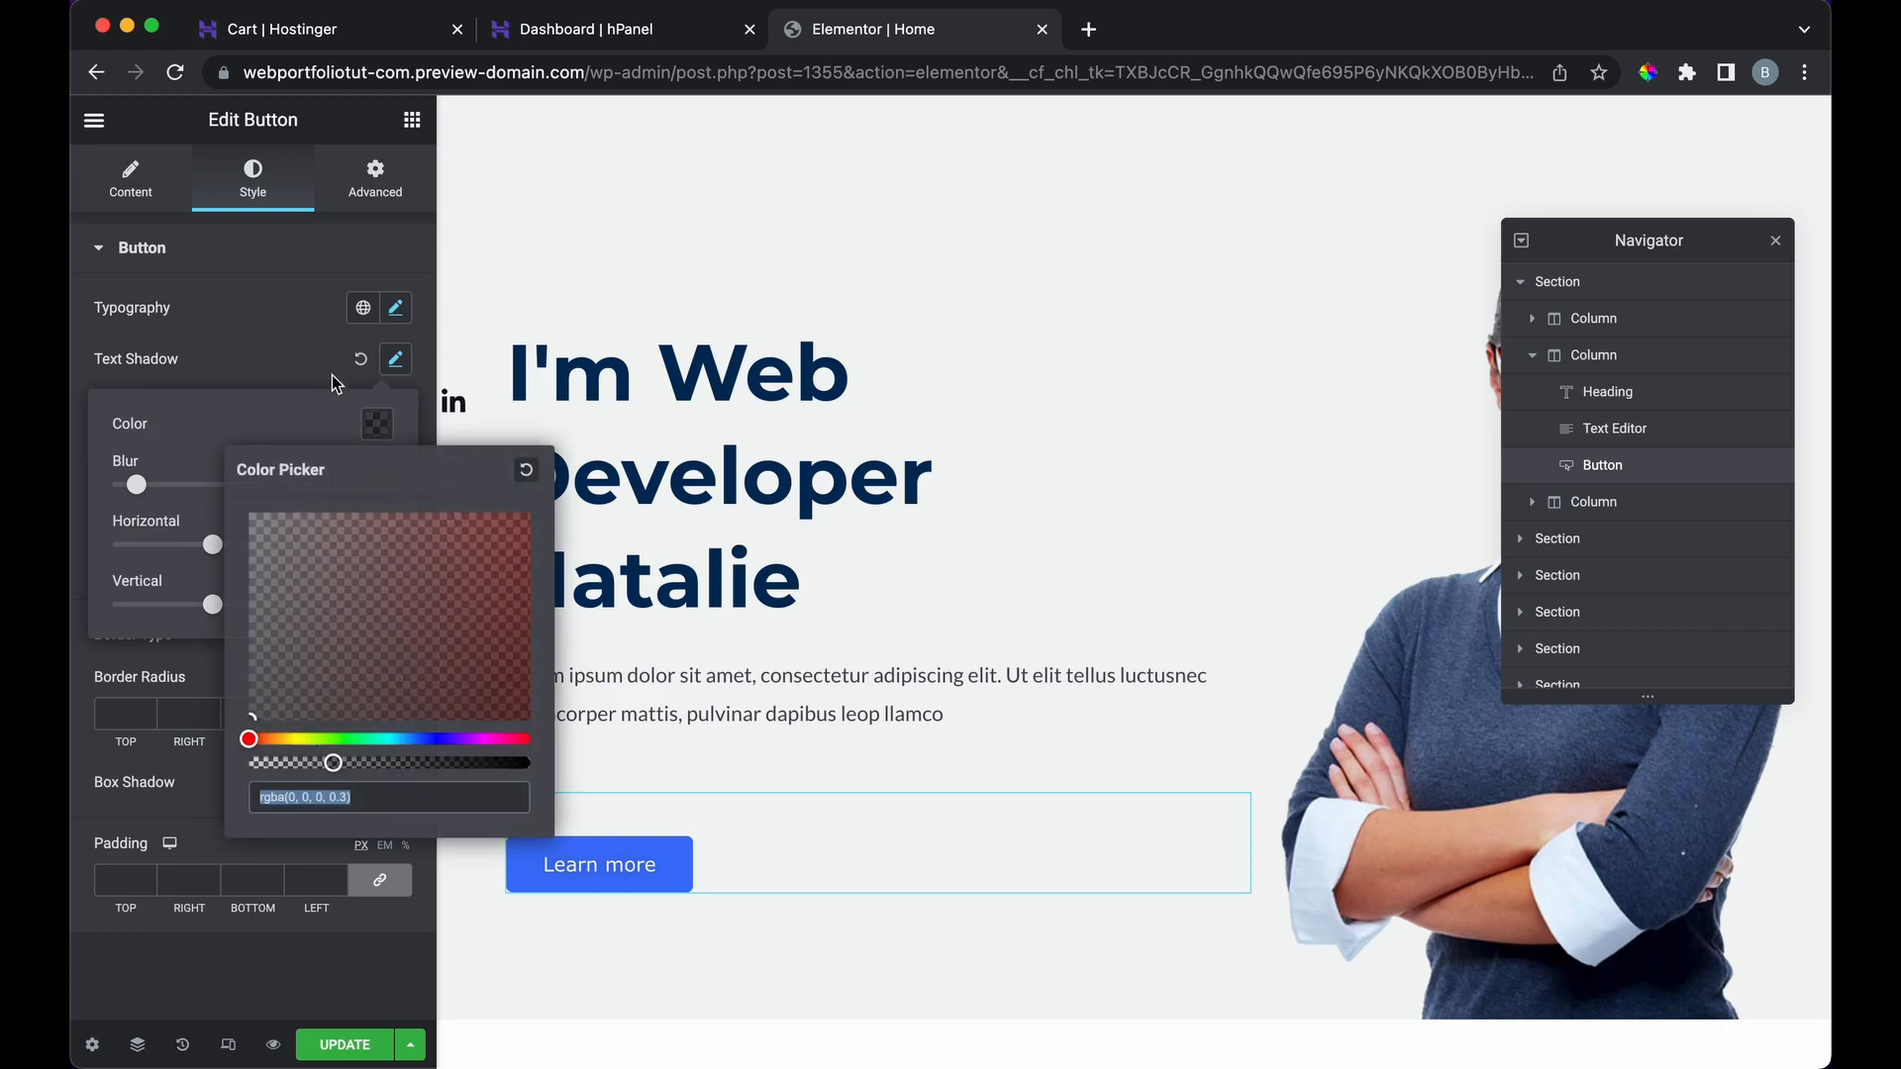
left_click(292, 337)
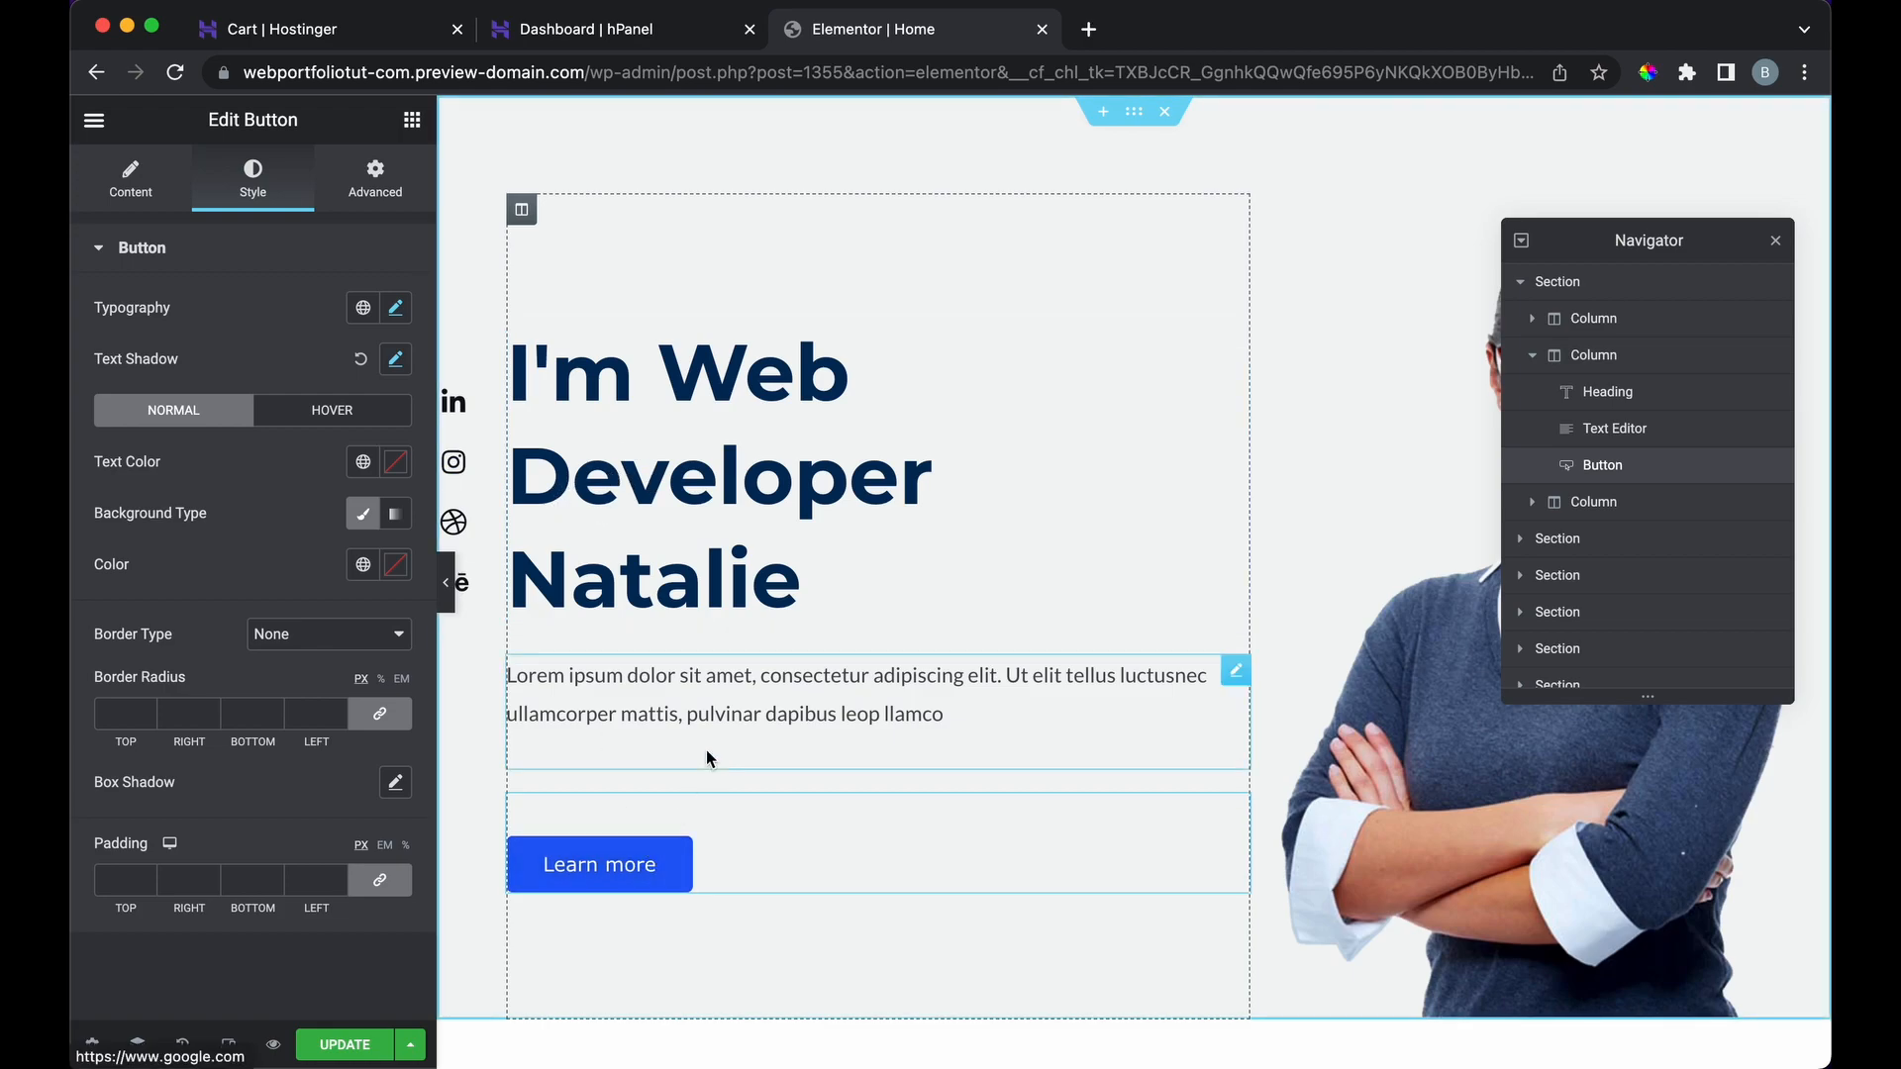
left_click(396, 465)
left_click(385, 558)
left_click_drag(385, 557, 74, 530)
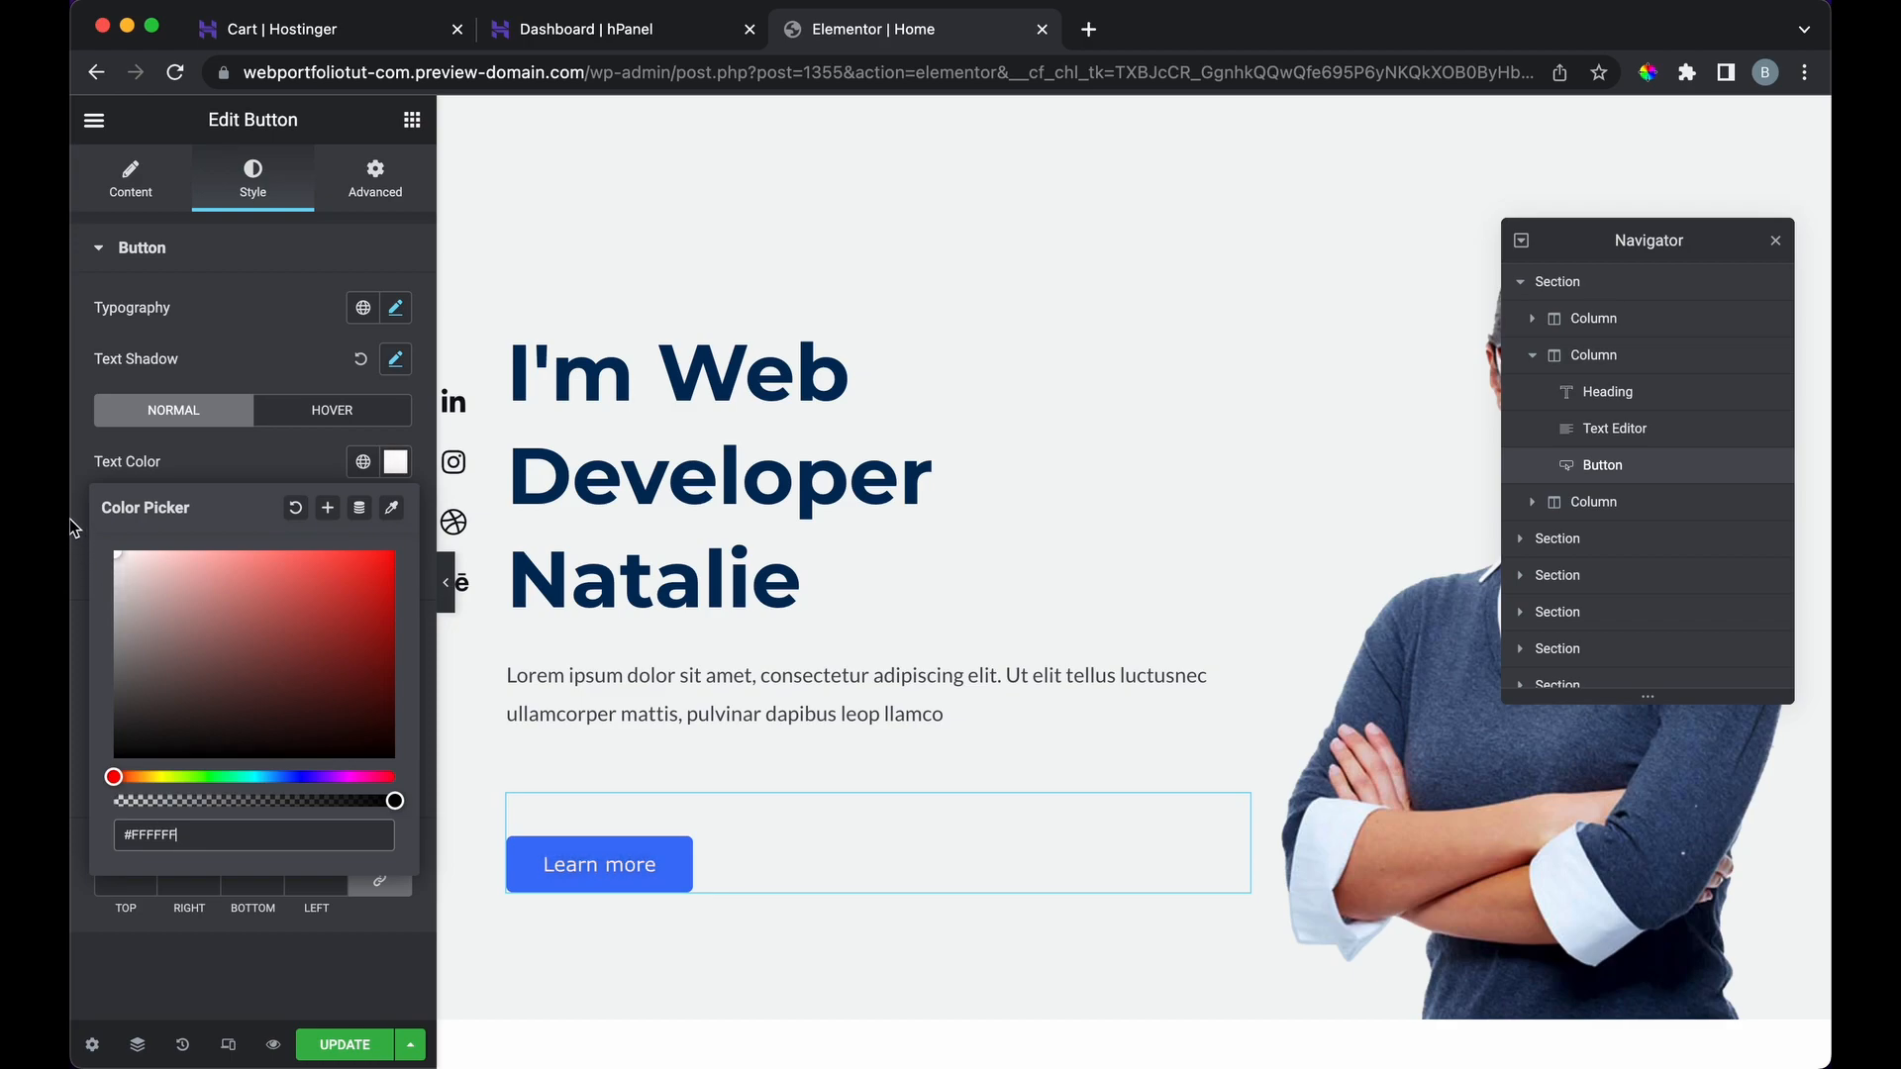
left_click(228, 458)
Step: Keep a classic background and fill the button with bright blue #006DFF
left_click(396, 514)
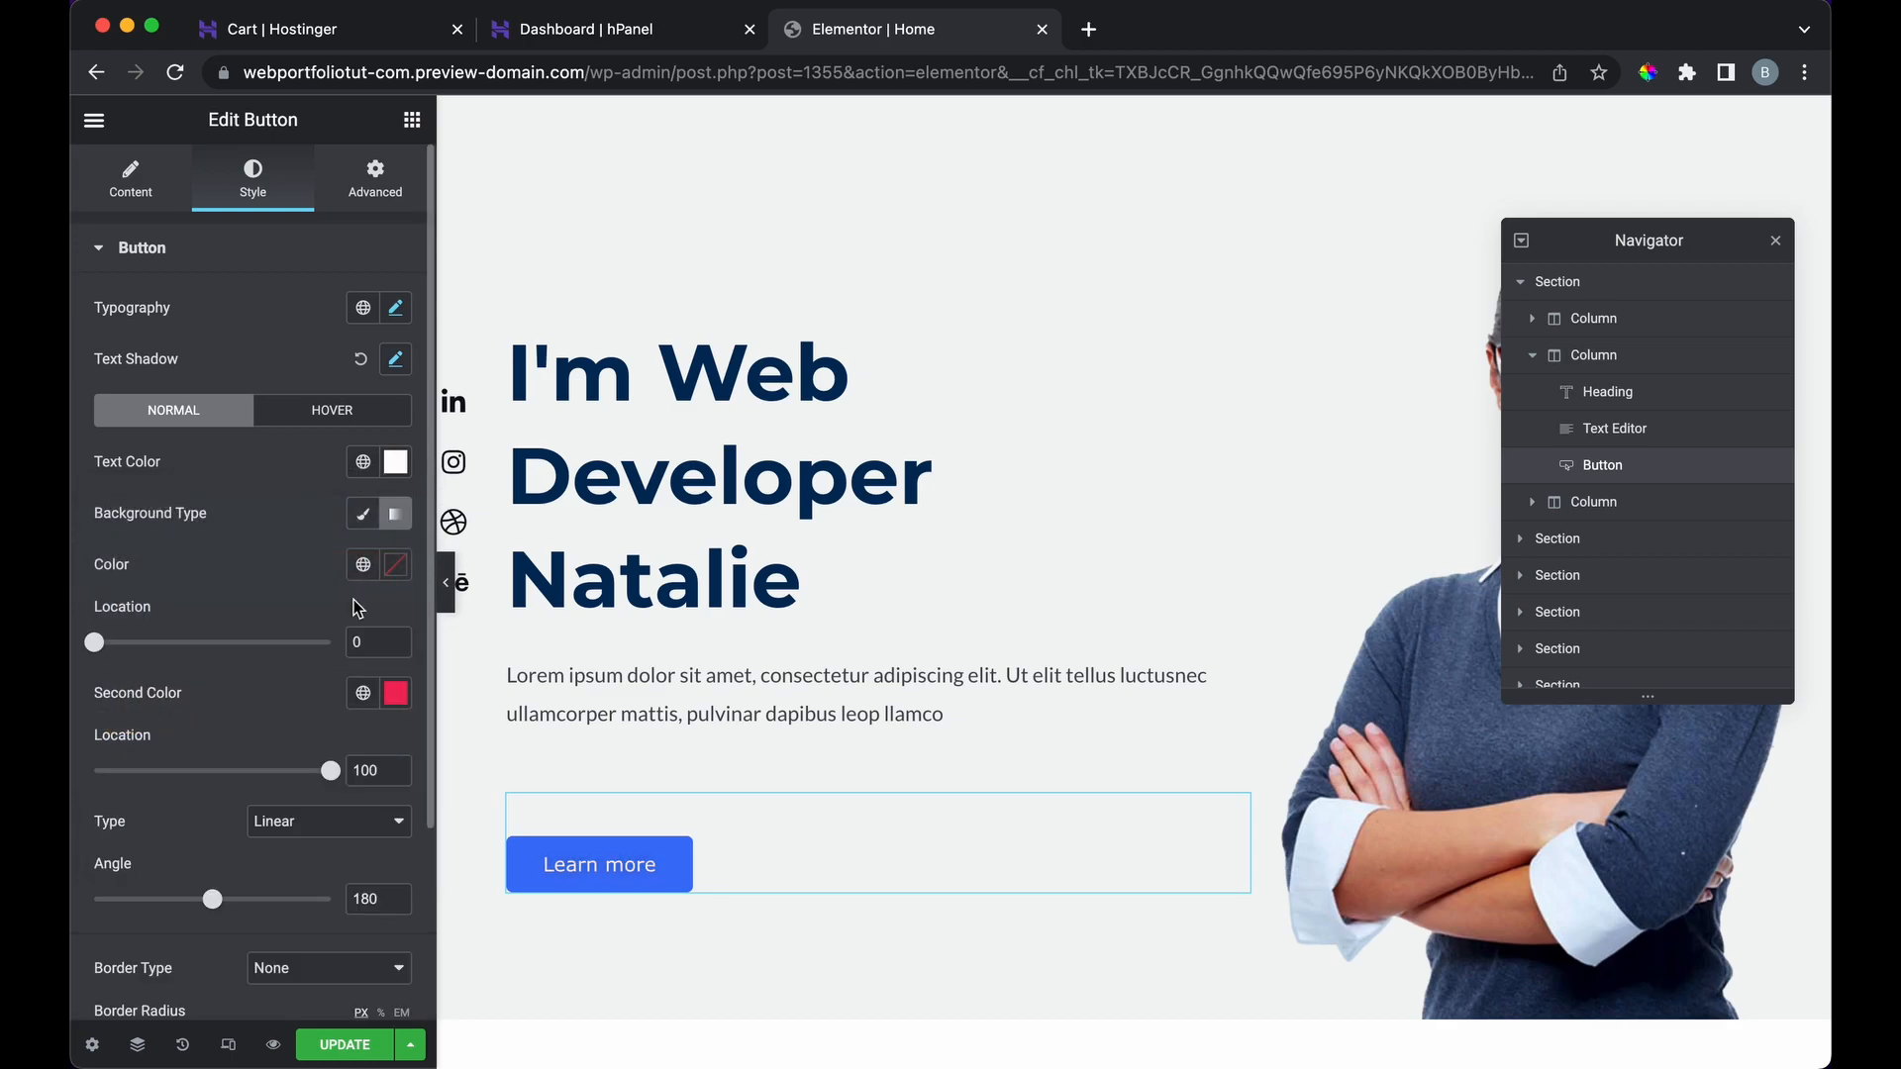
left_click(362, 515)
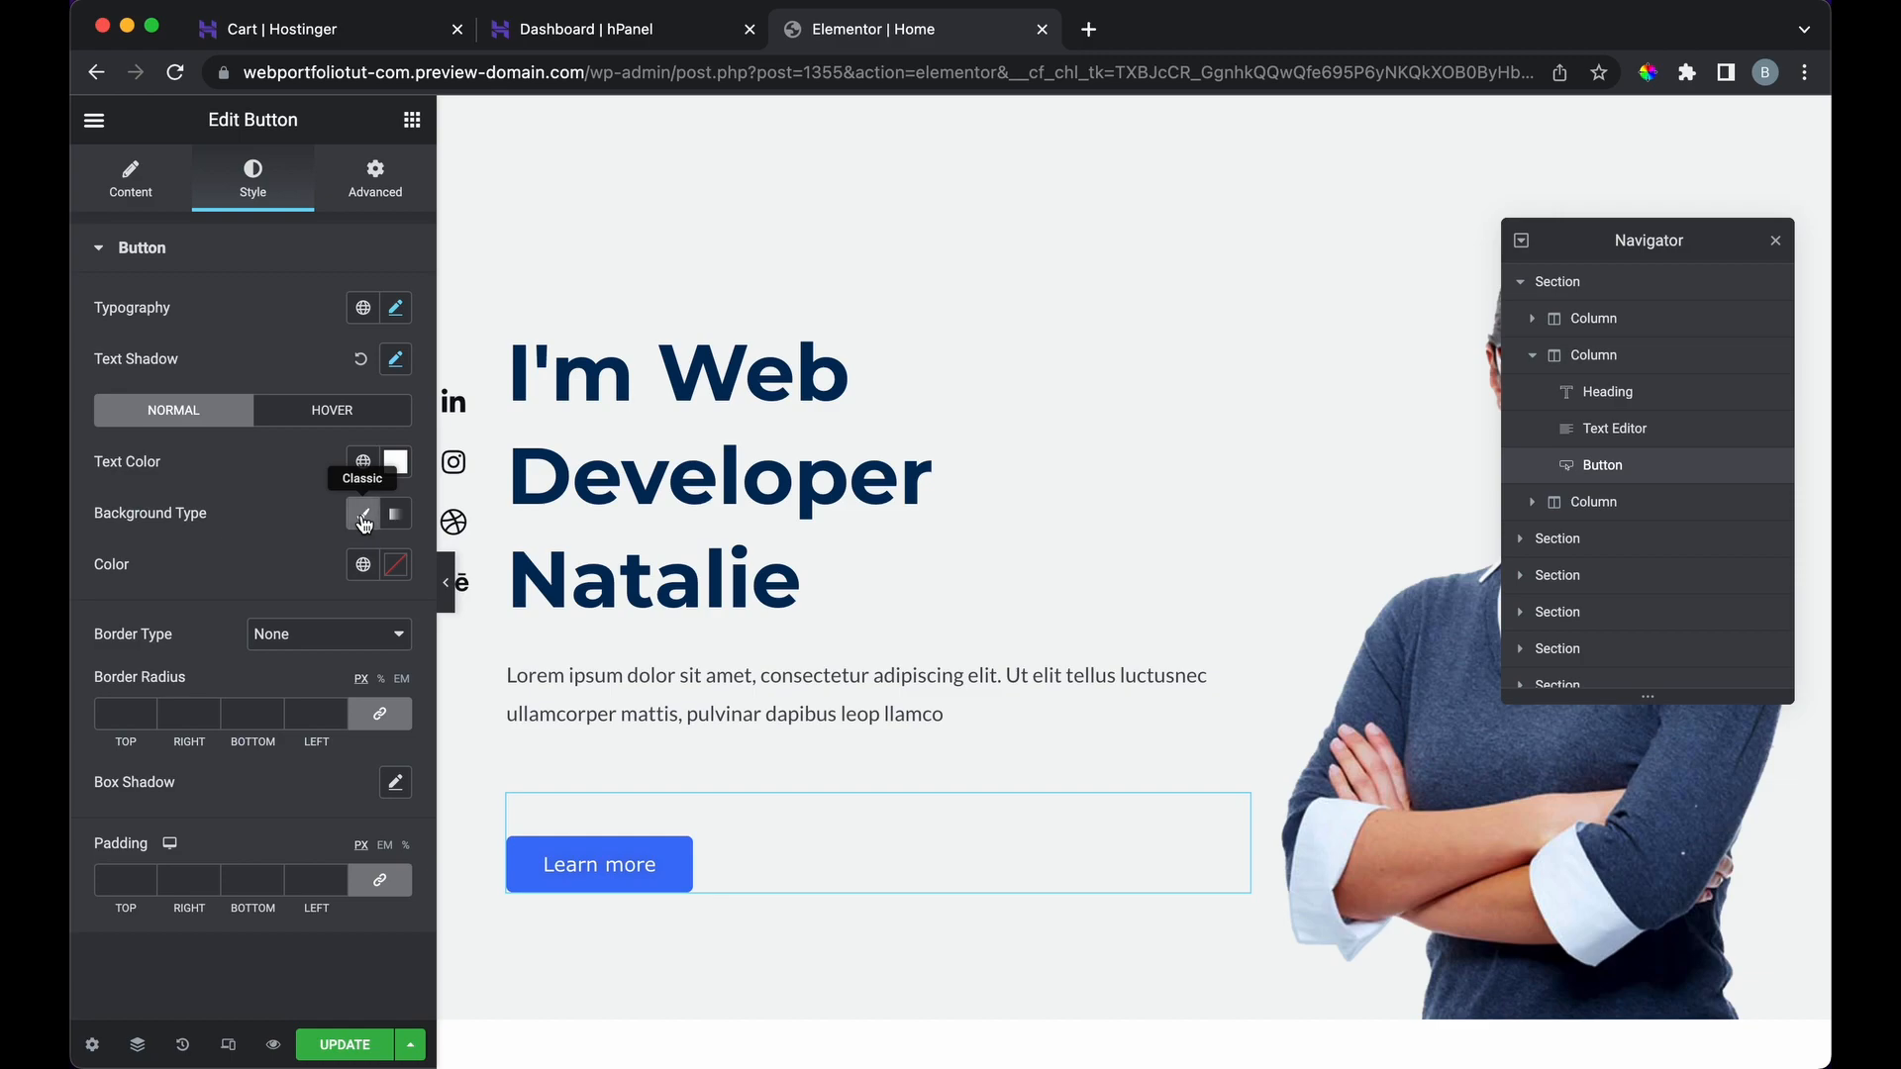
left_click(396, 566)
left_click(287, 724)
left_click_drag(287, 723, 229, 887)
left_click(230, 881)
left_click_drag(319, 715, 402, 614)
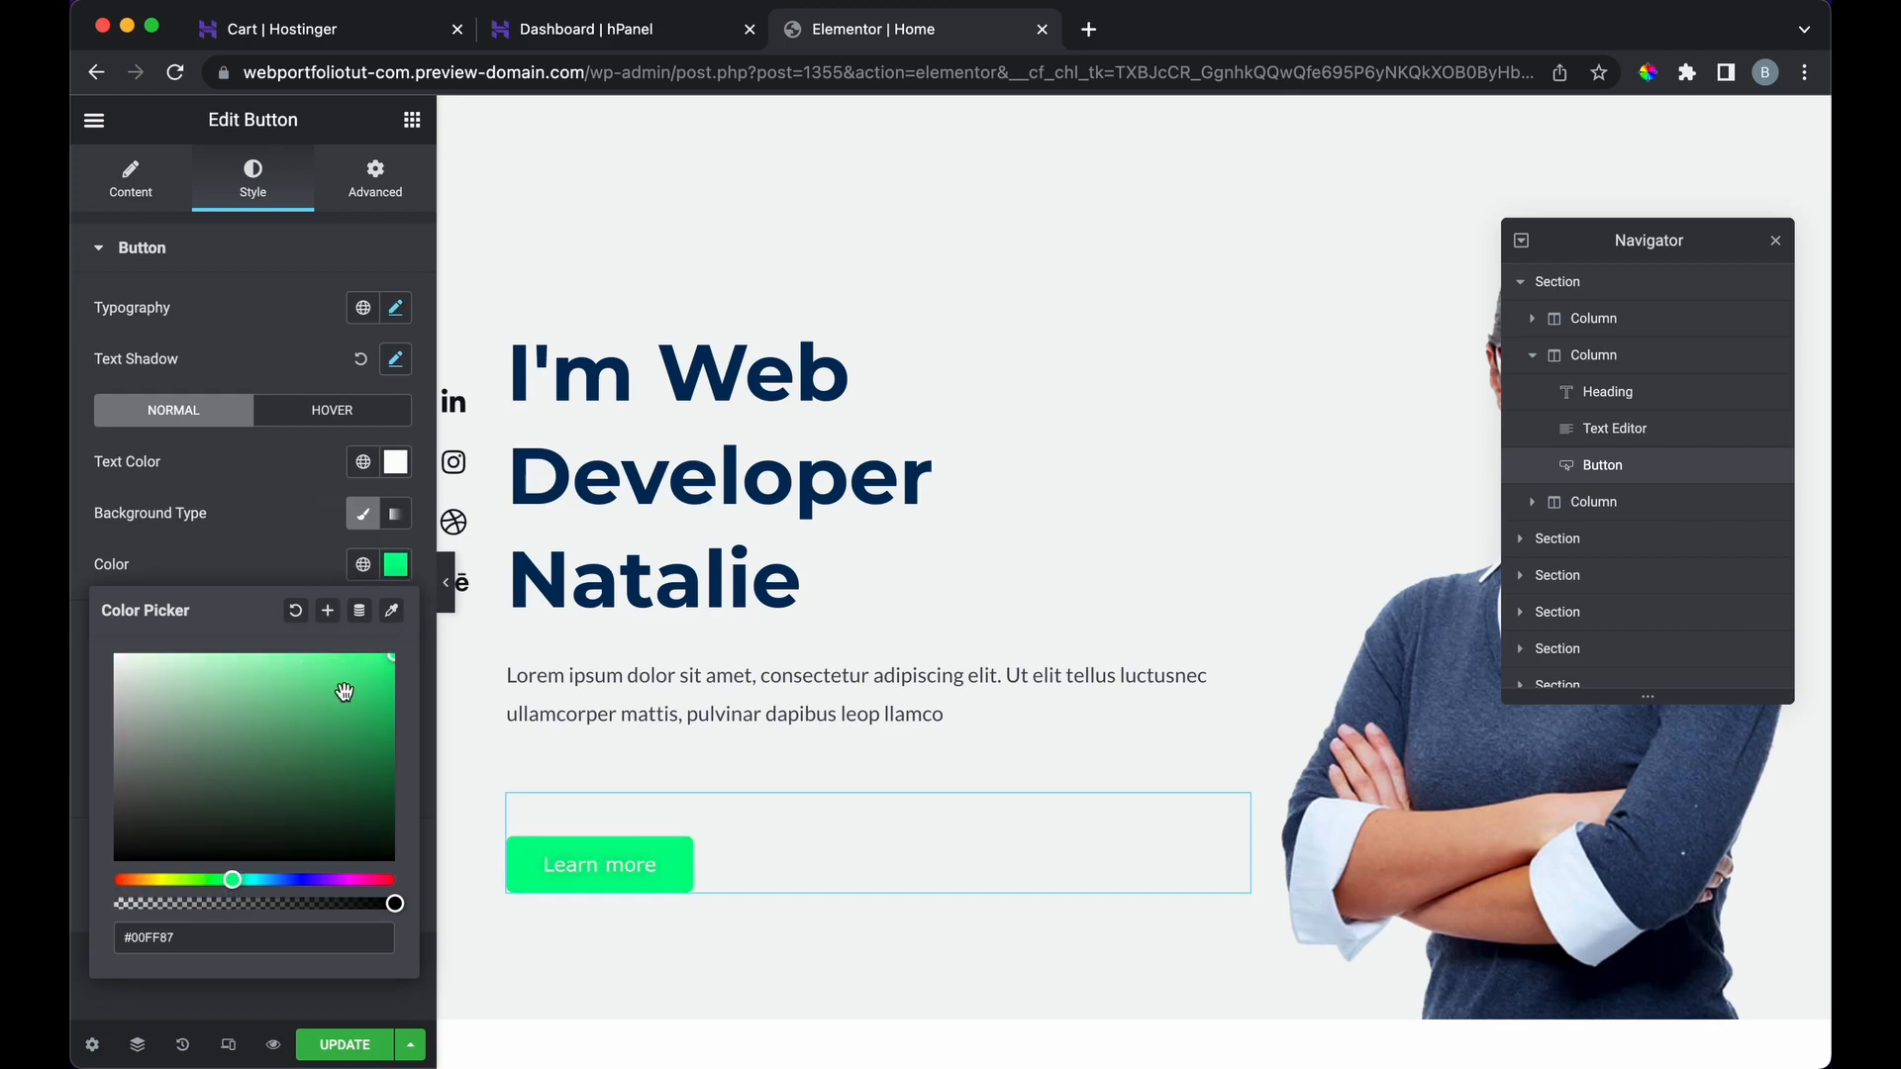
left_click(285, 881)
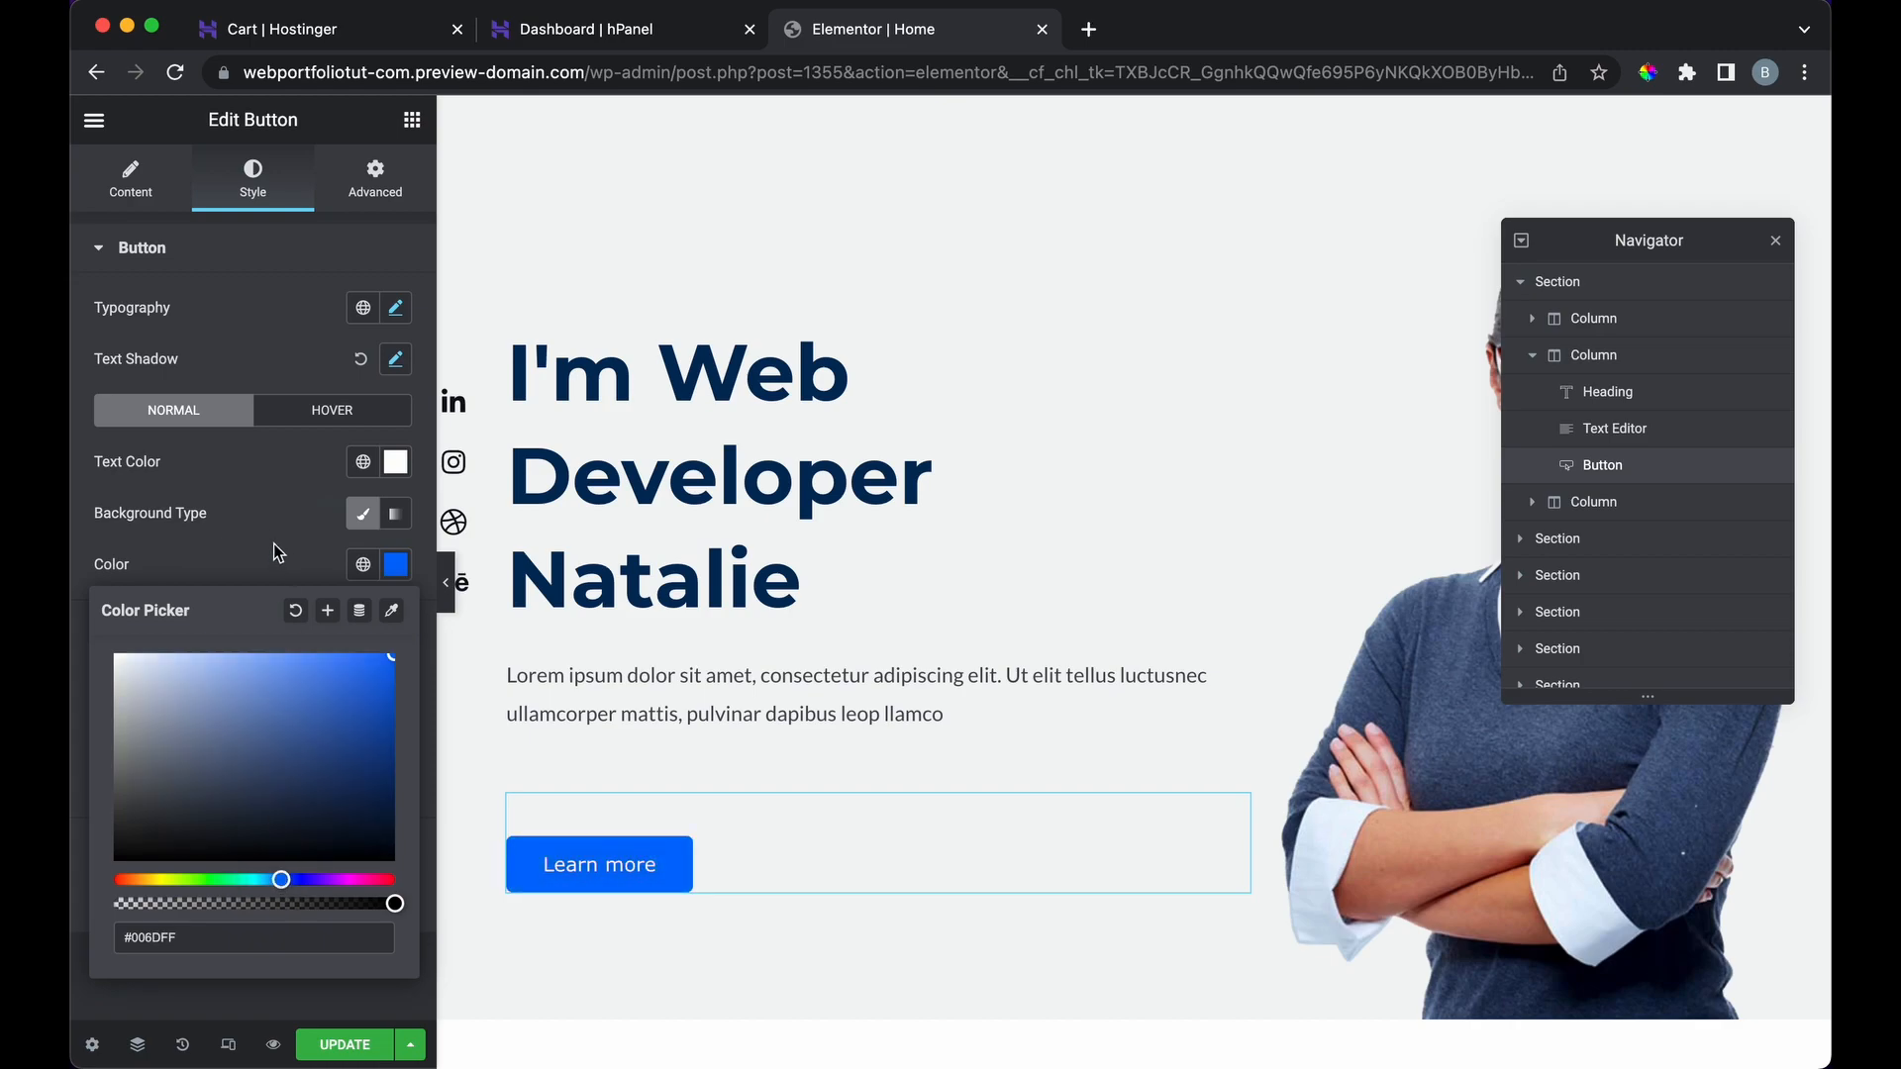
left_click(270, 508)
left_click(274, 633)
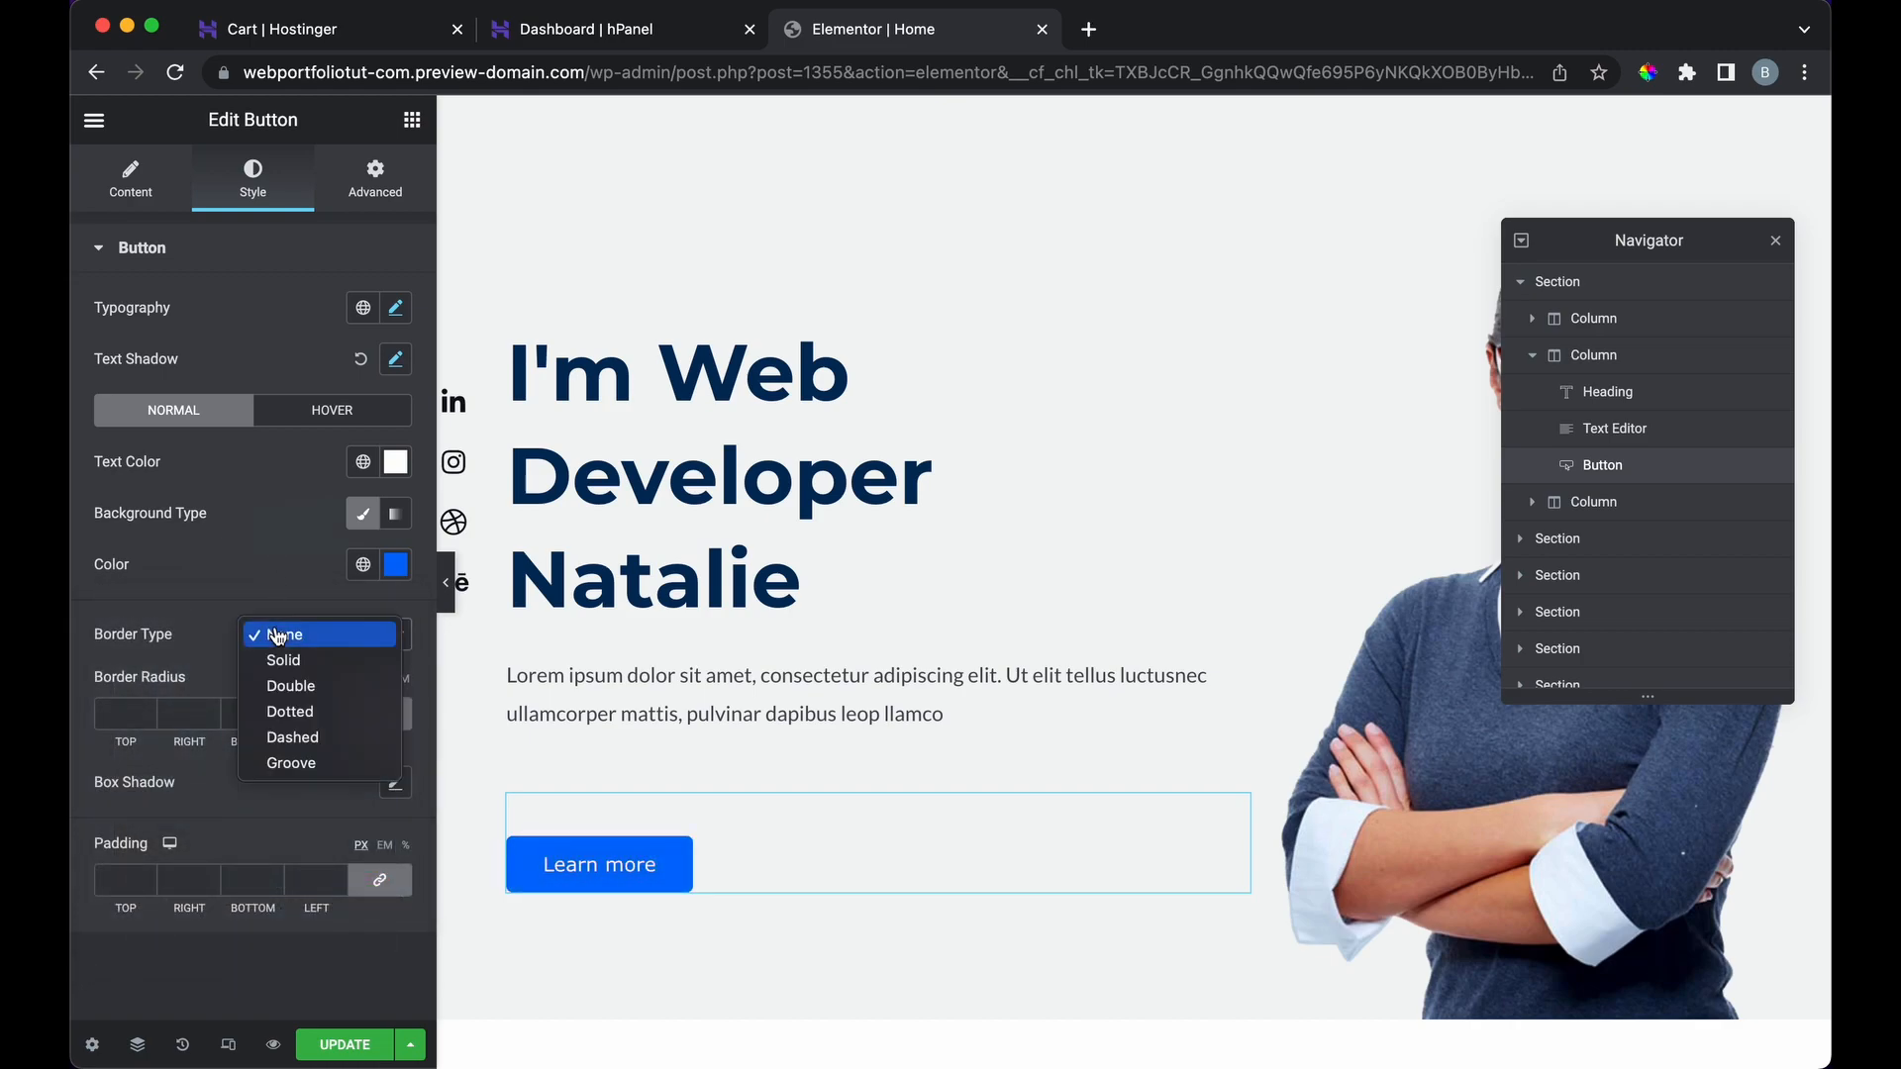
left_click(292, 669)
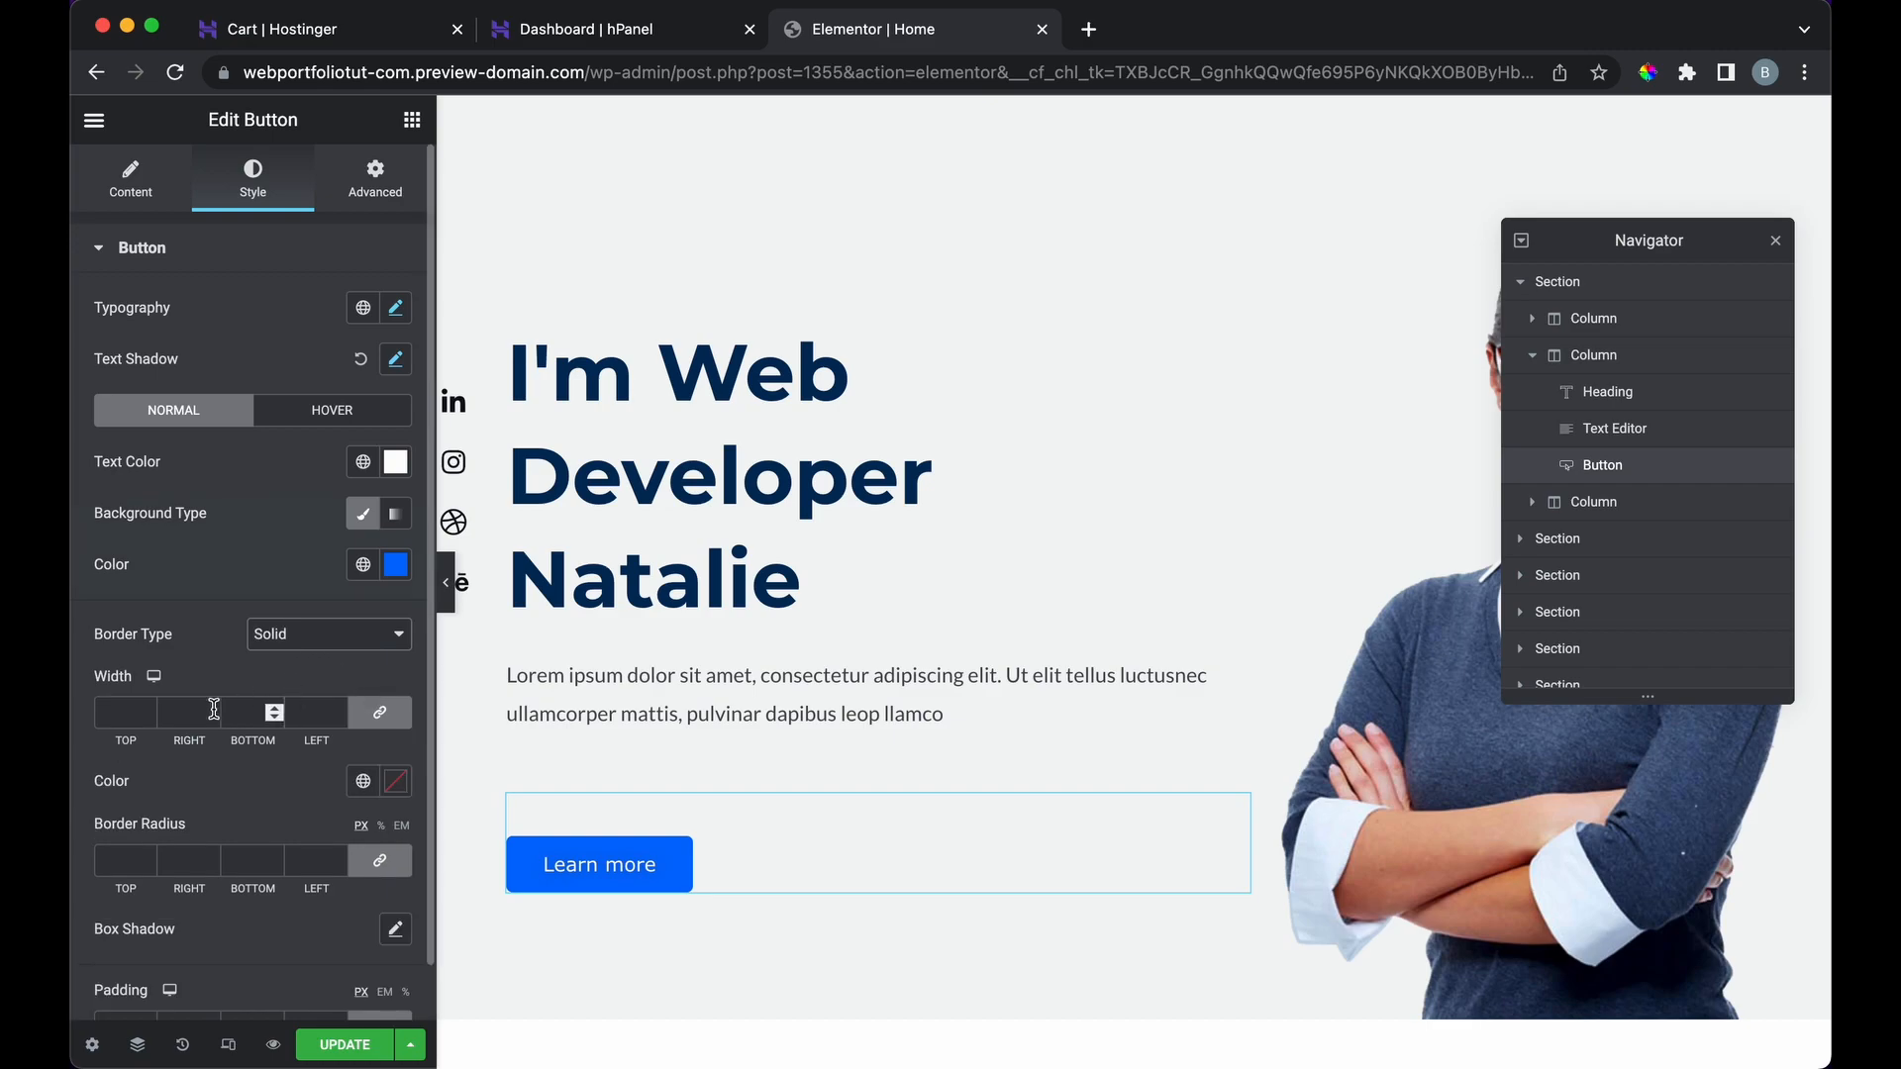
left_click(146, 711)
left_click(146, 711)
left_click(146, 711)
left_click(146, 711)
left_click(145, 710)
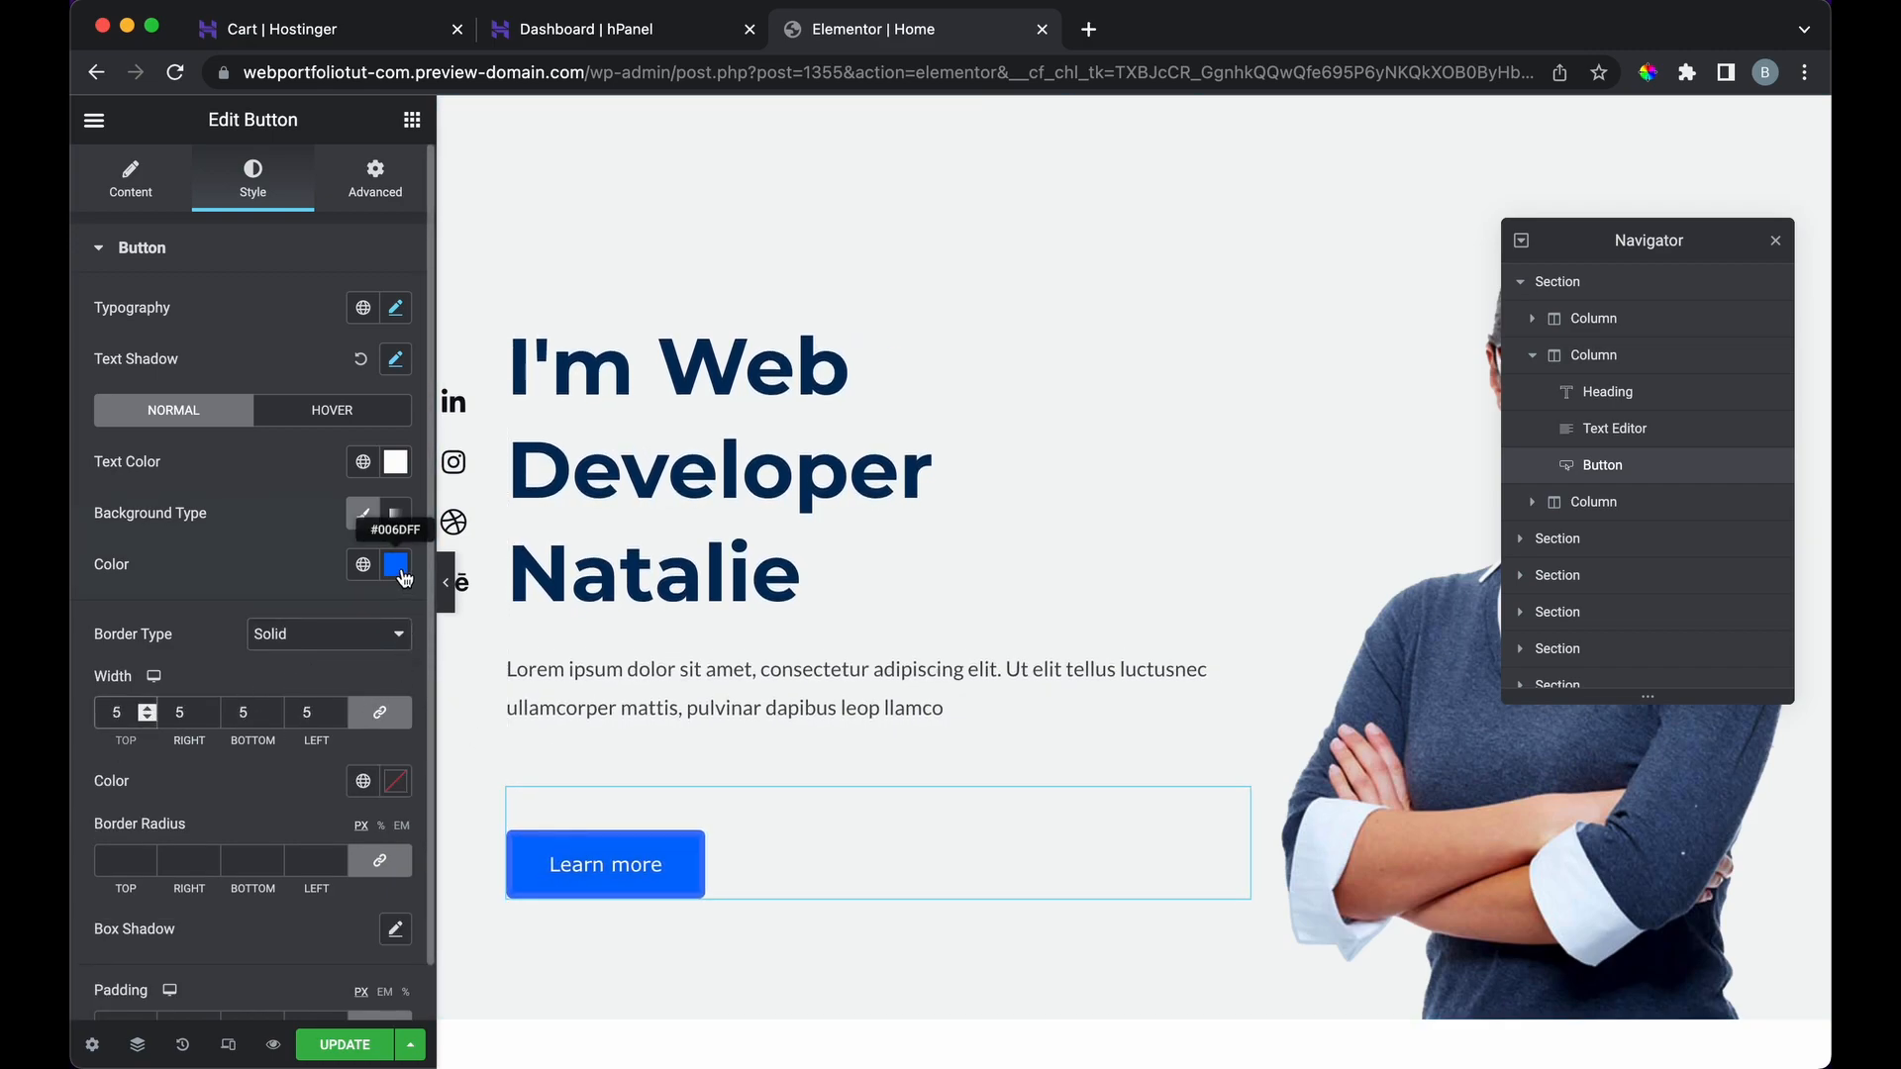
left_click(392, 788)
left_click_drag(336, 594, 228, 560)
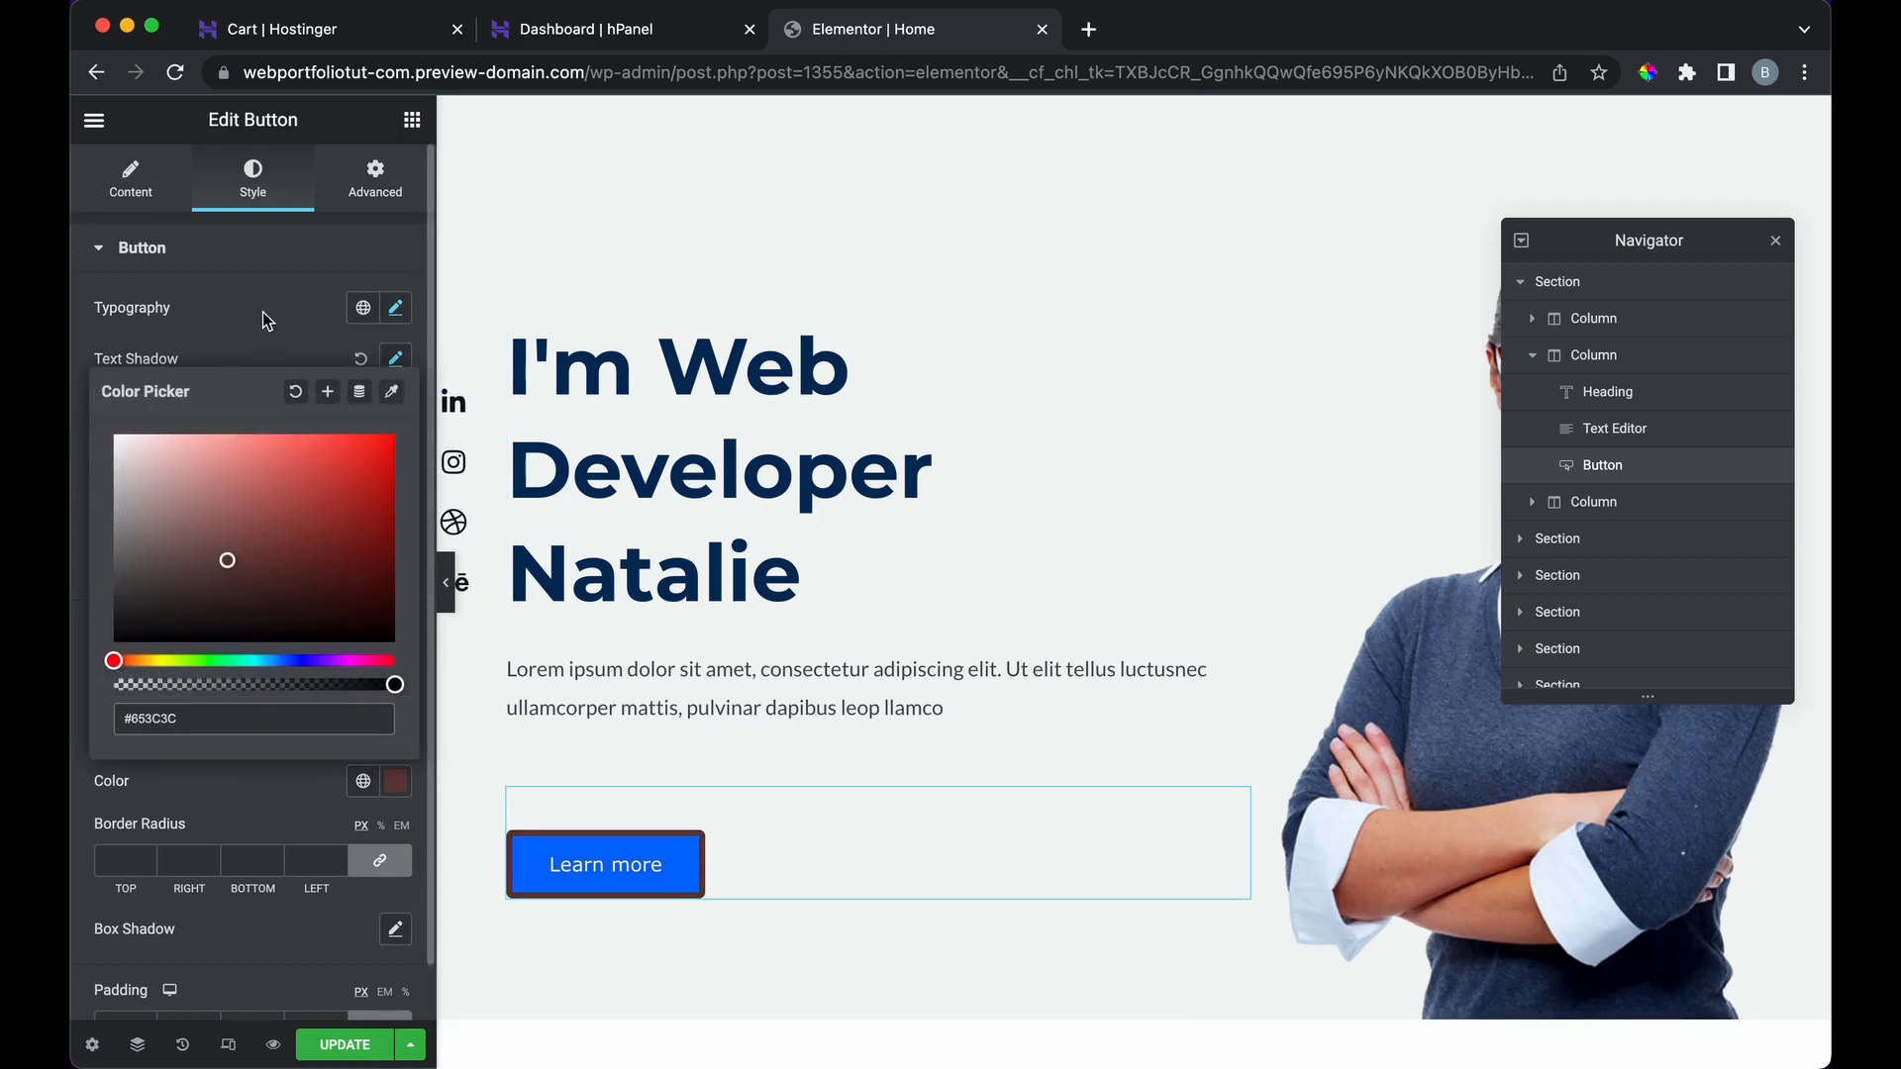
left_click(302, 335)
left_click(332, 639)
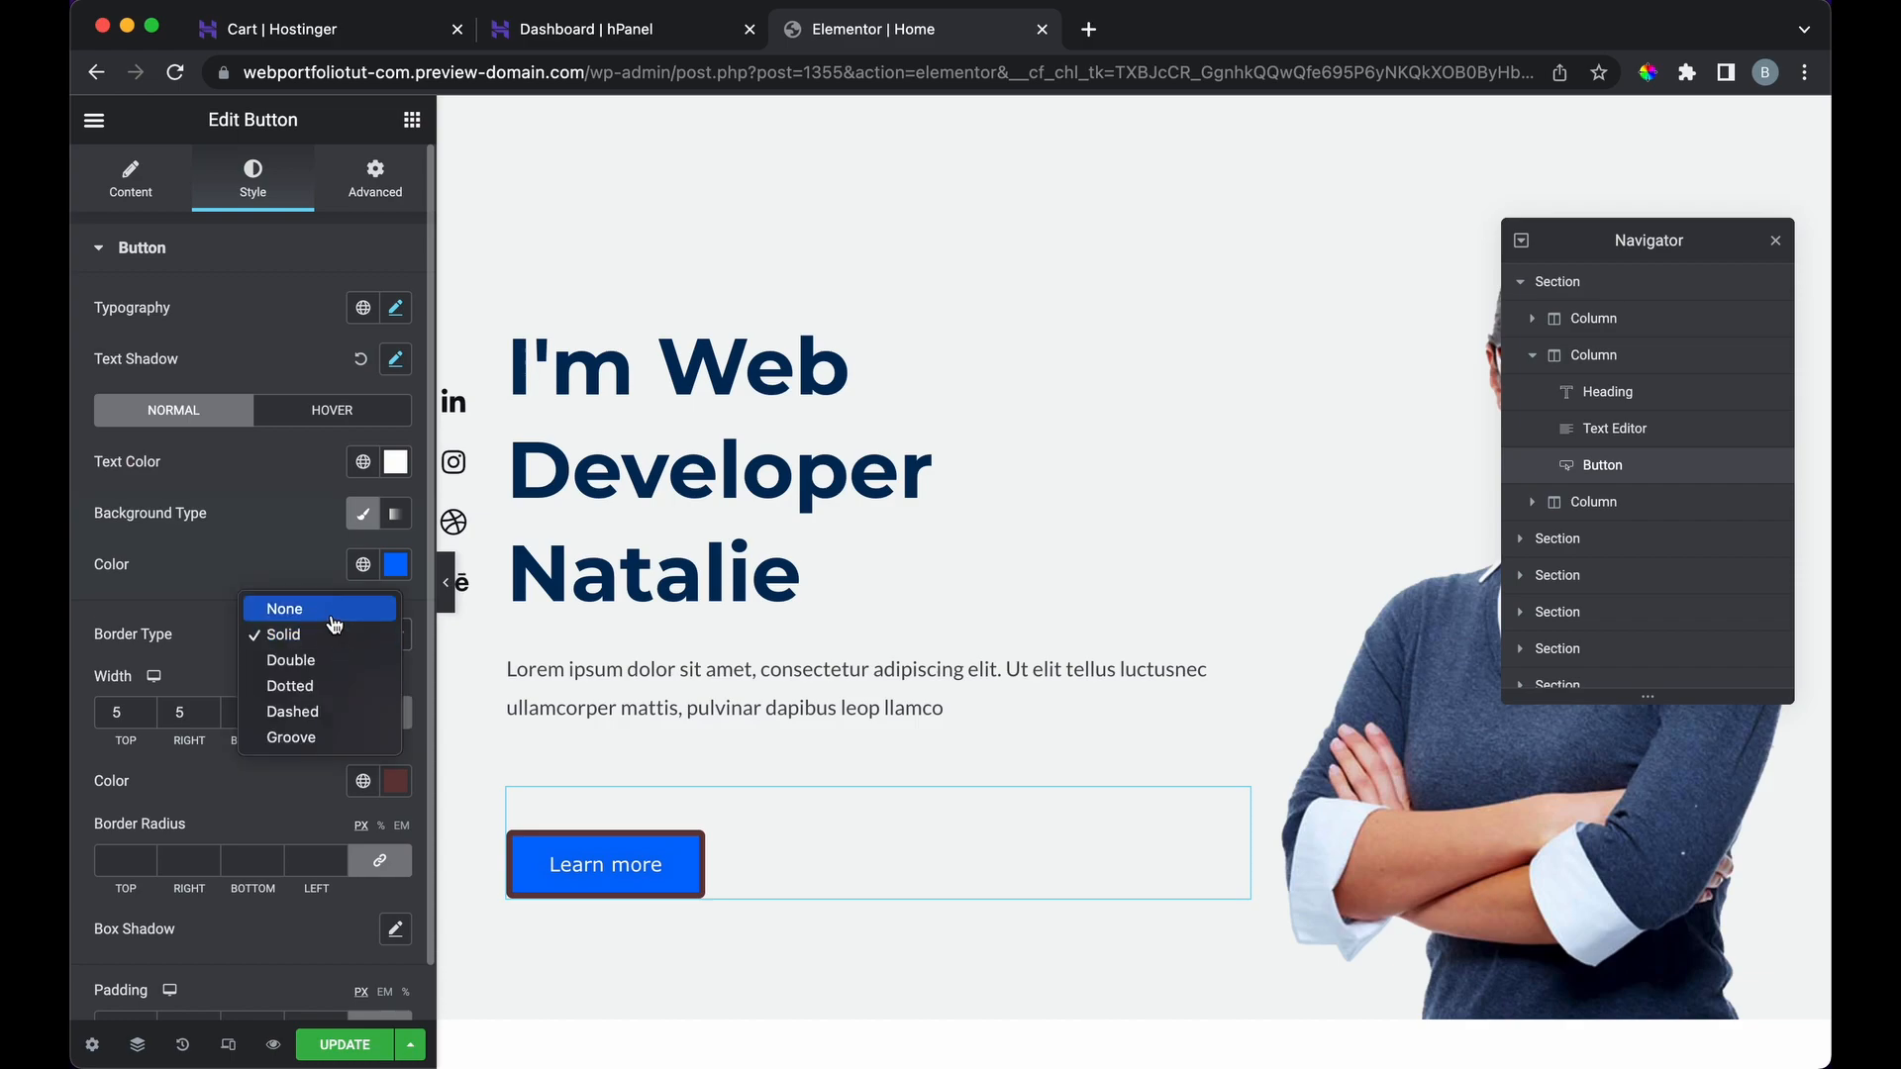
left_click(334, 619)
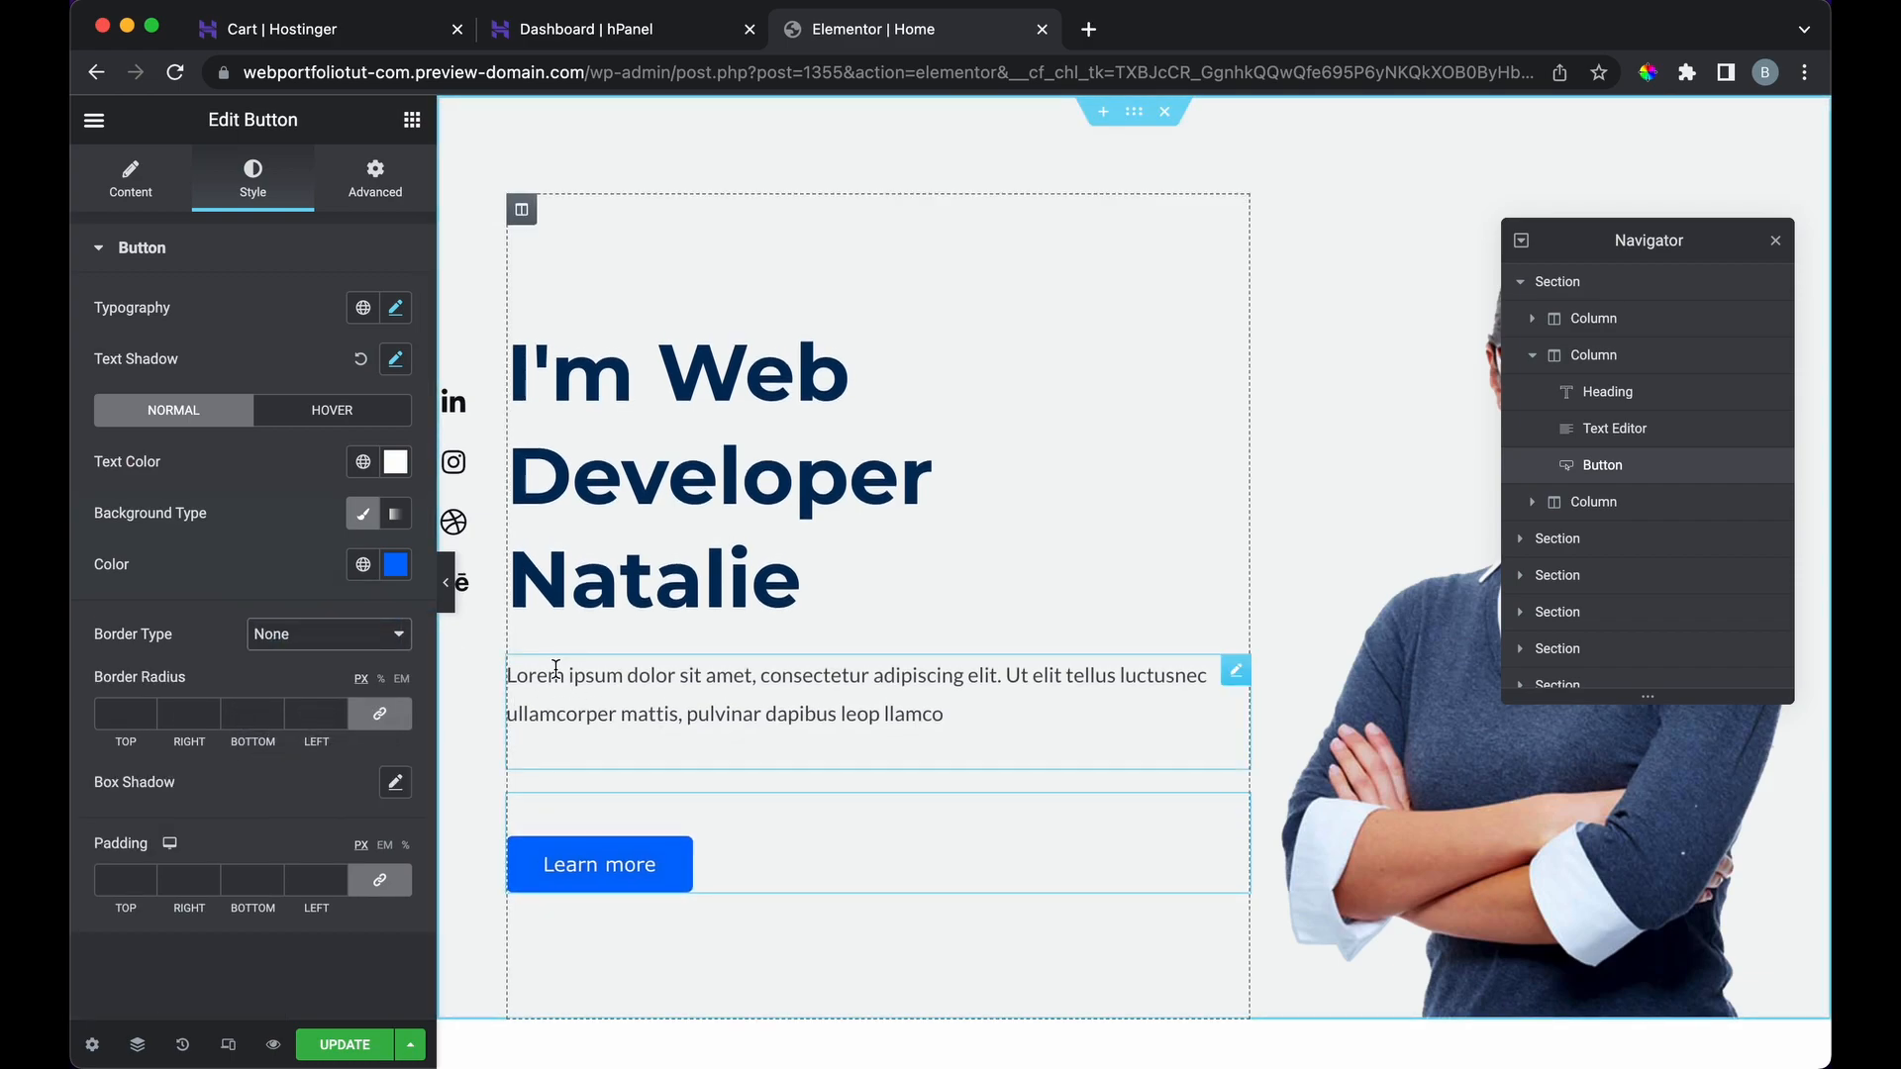
scroll(556, 670, "down", 2)
scroll(556, 670, "up", 2)
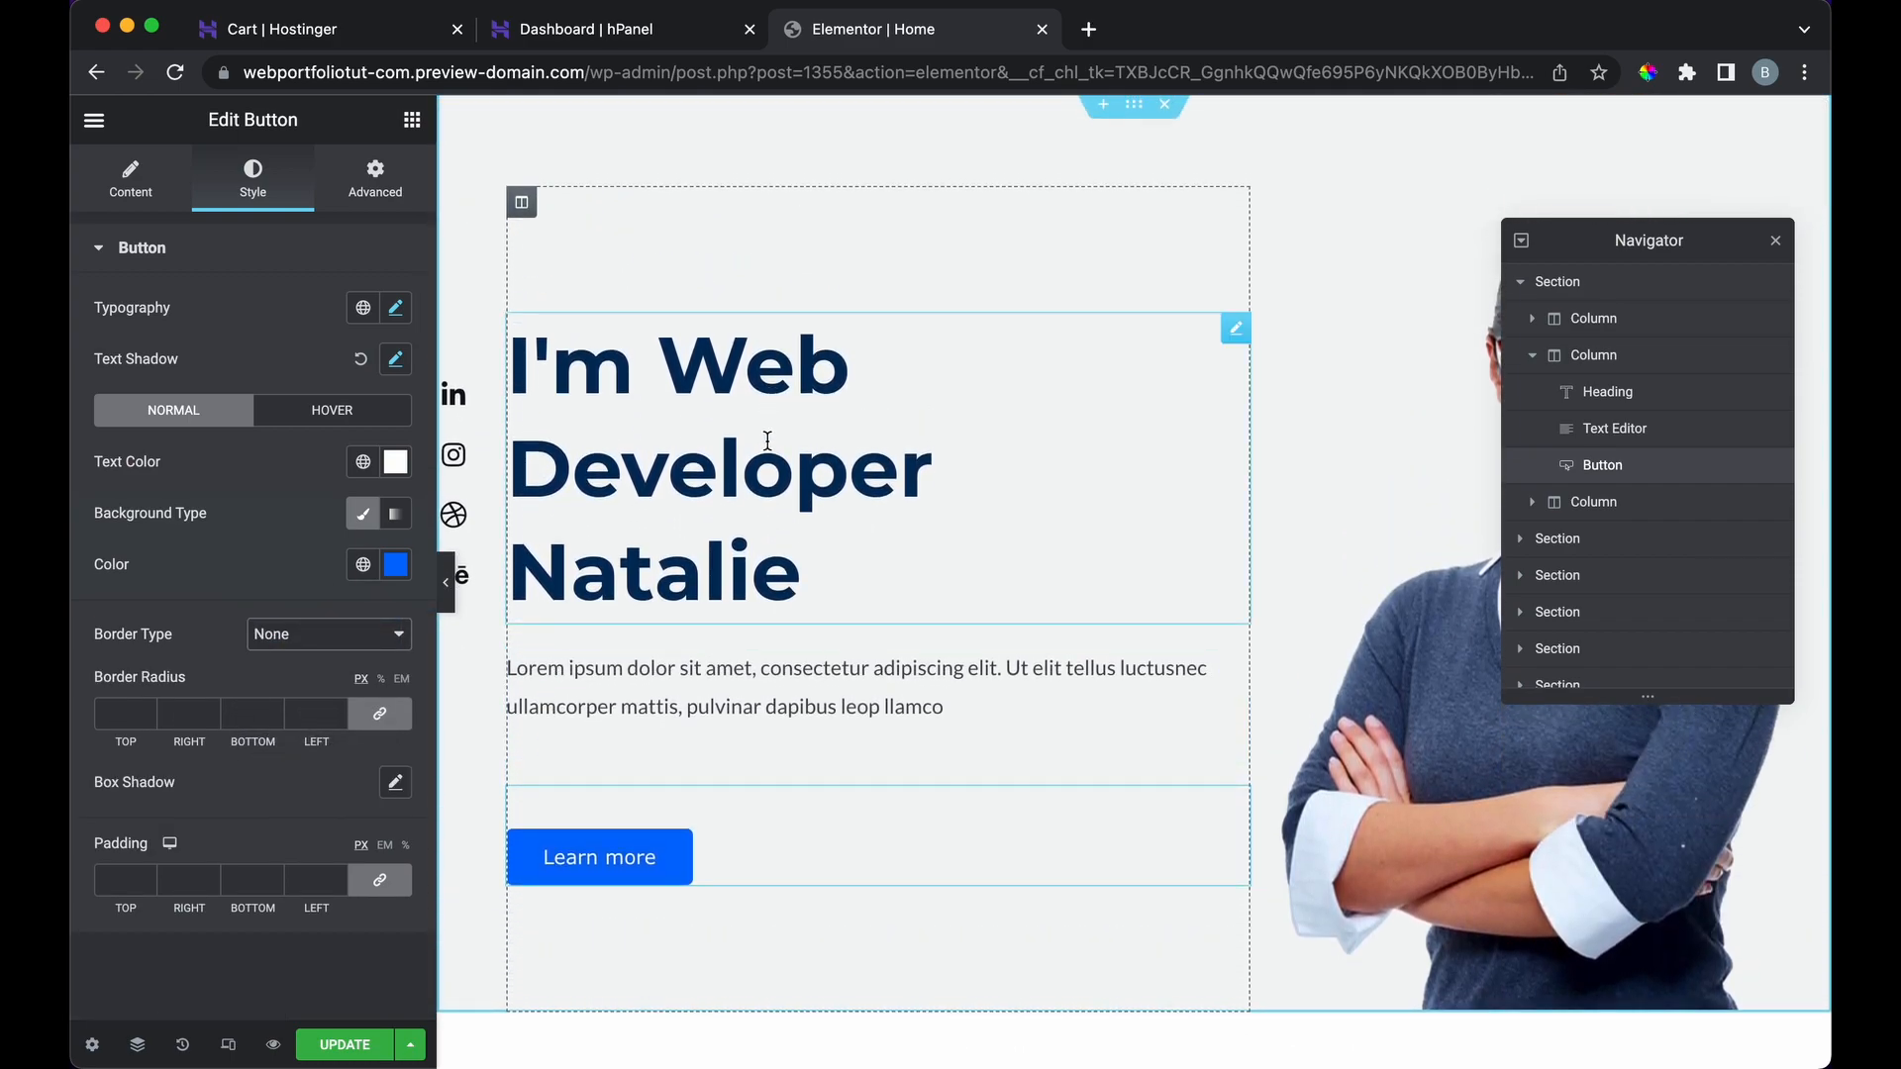
Step: Try a bright green text colour on the hero heading from its Style settings
left_click_drag(883, 585, 631, 449)
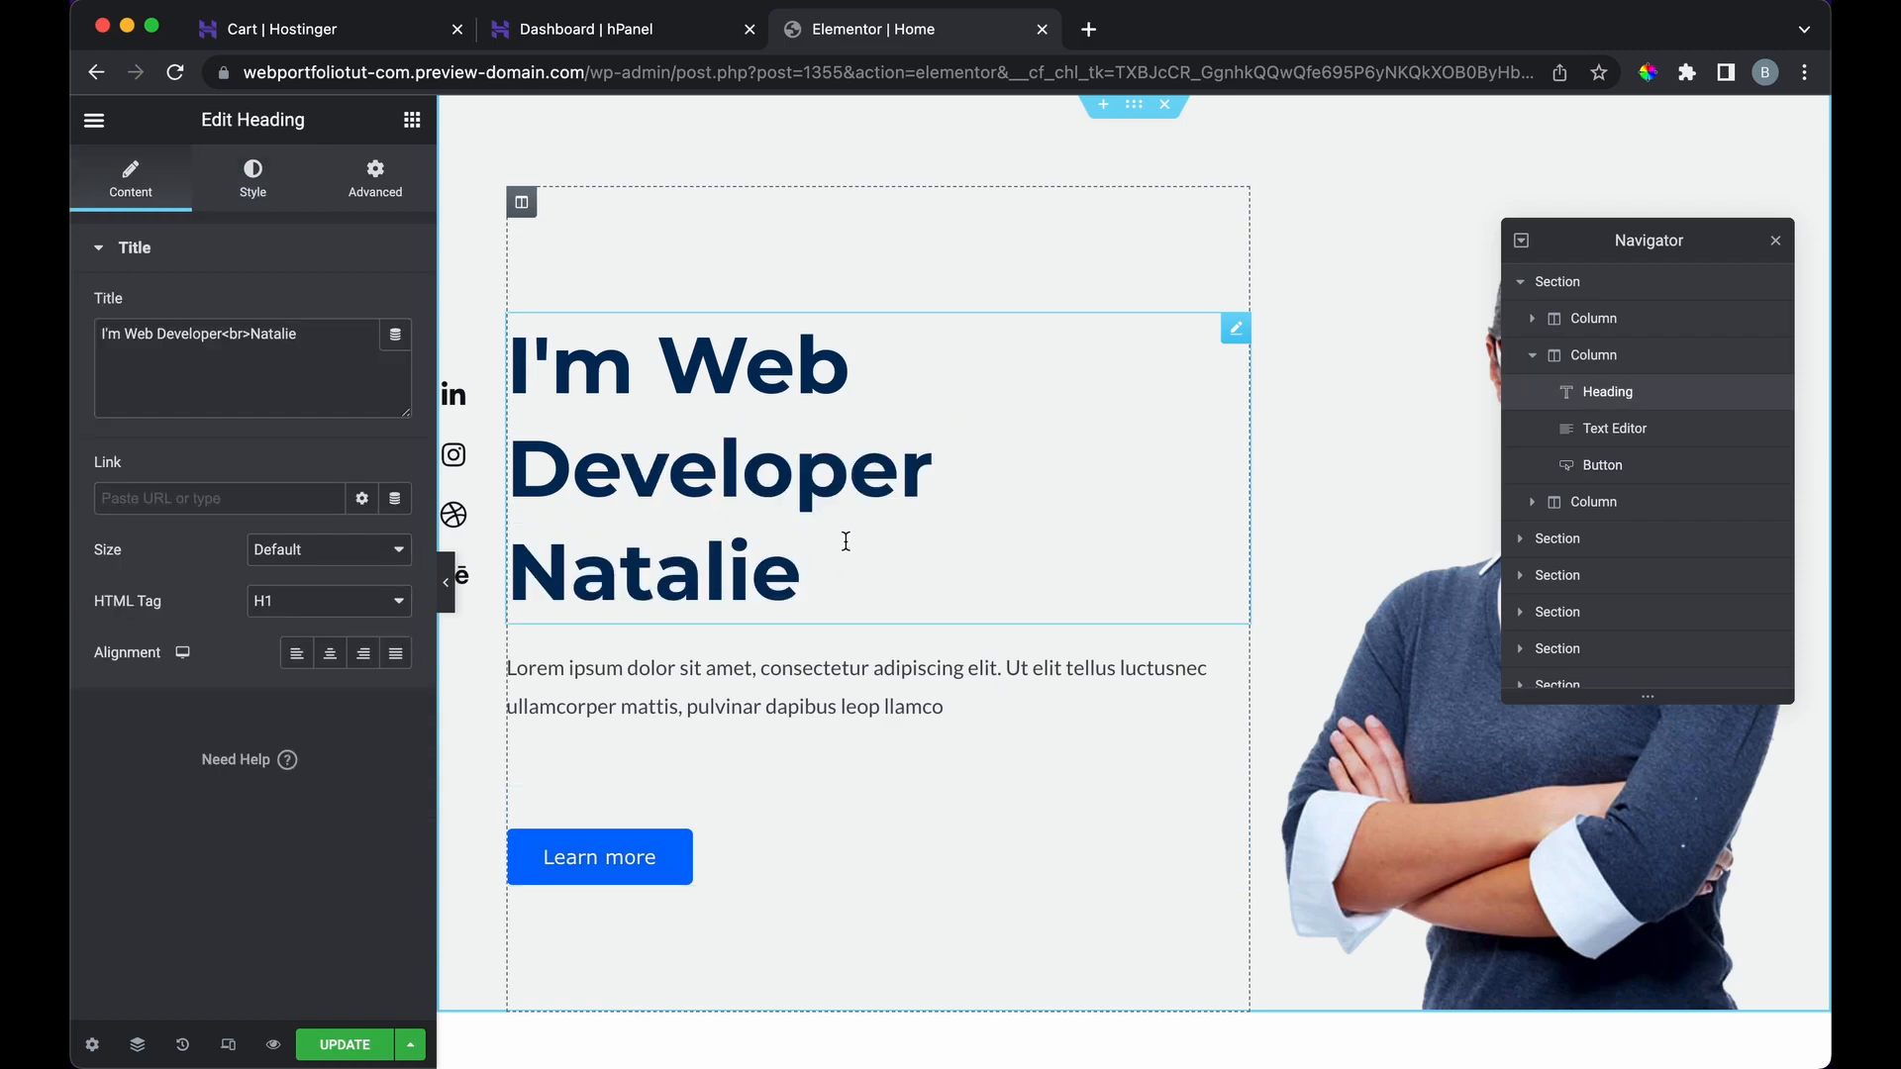
left_click(252, 178)
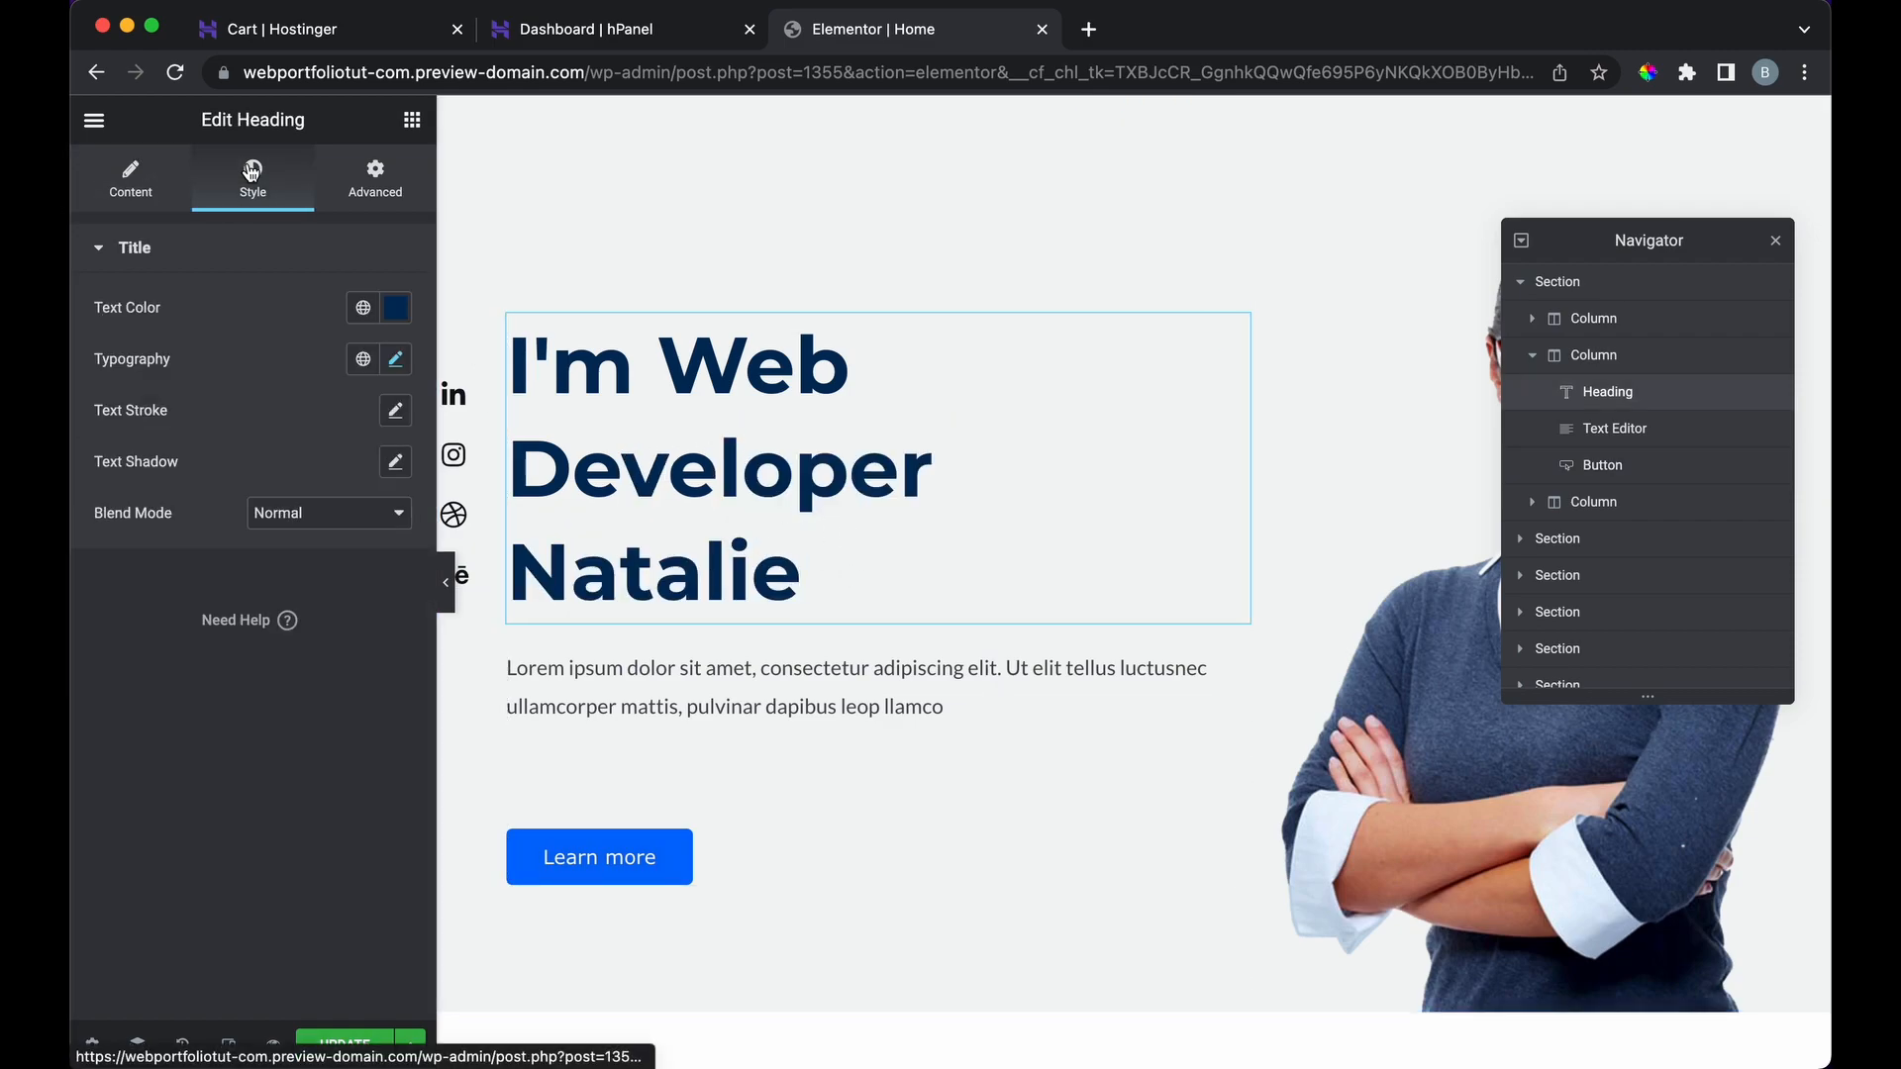
left_click_drag(814, 570, 507, 576)
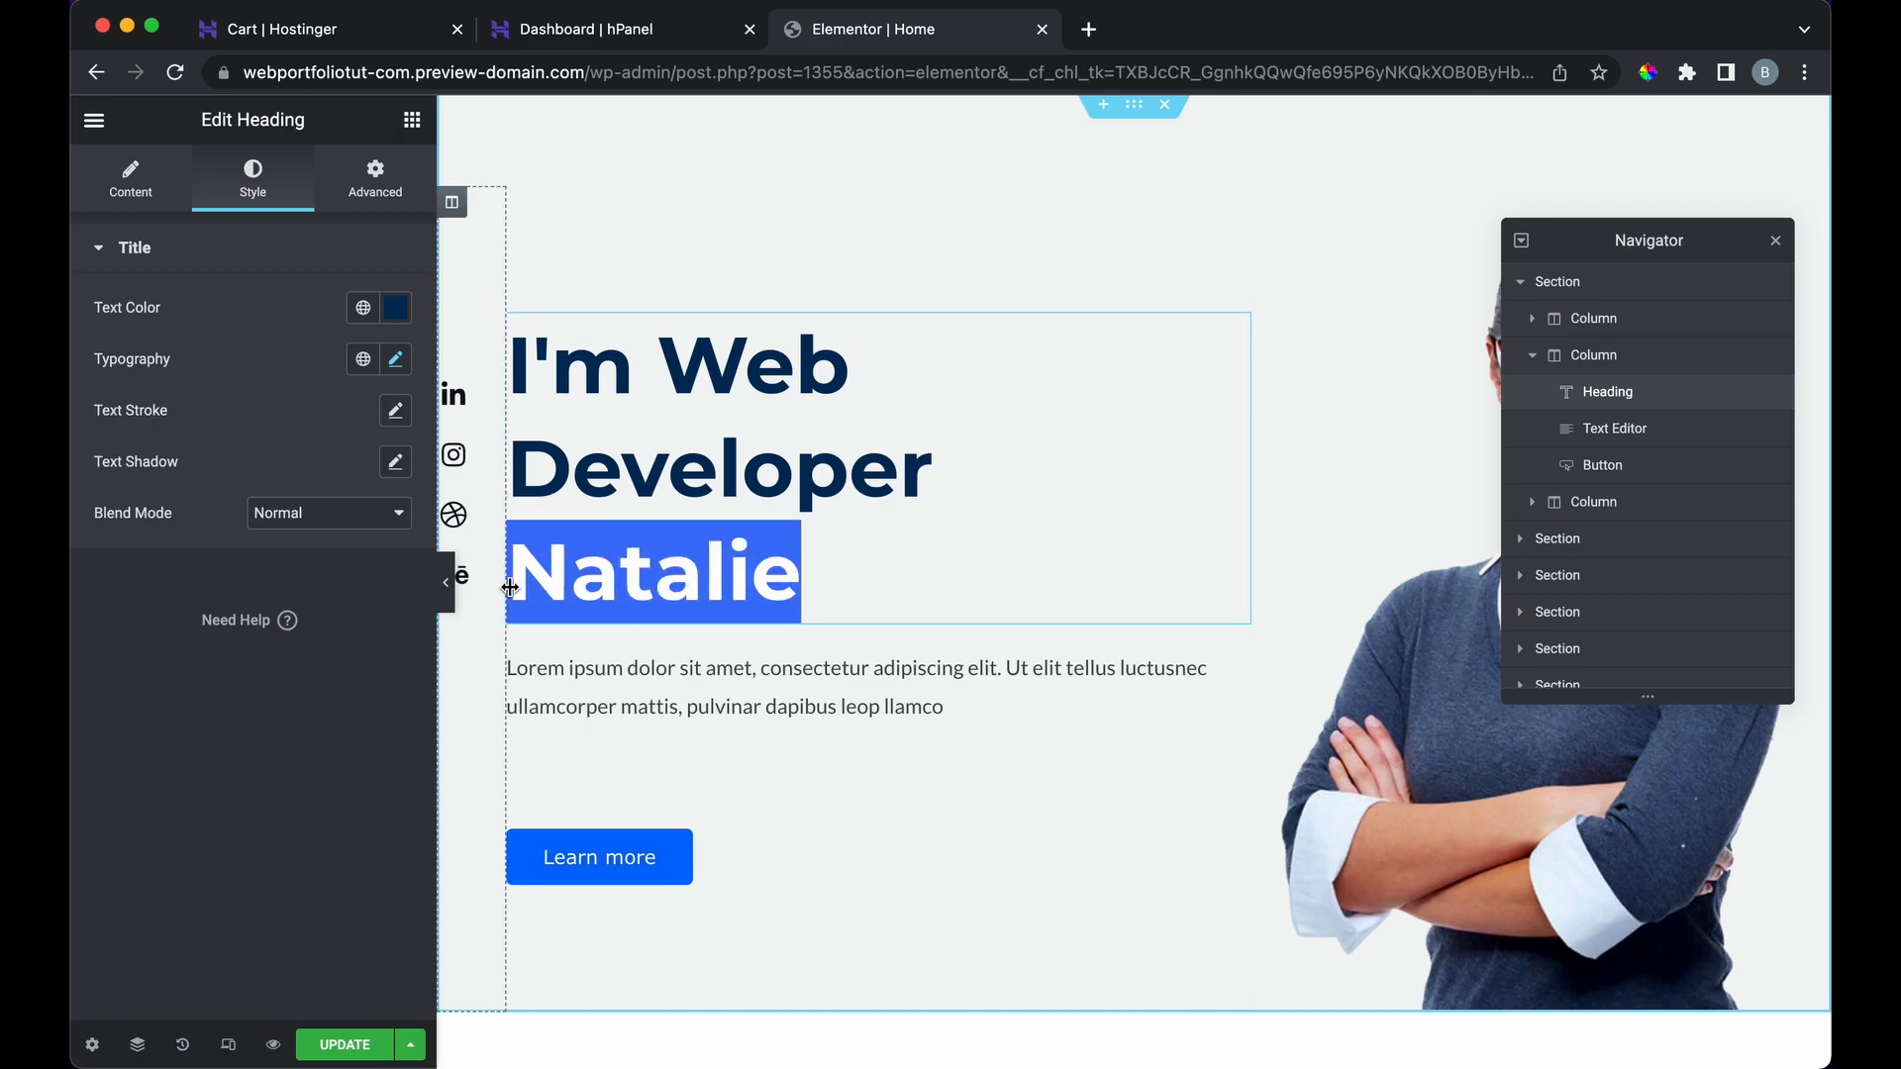
left_click(395, 308)
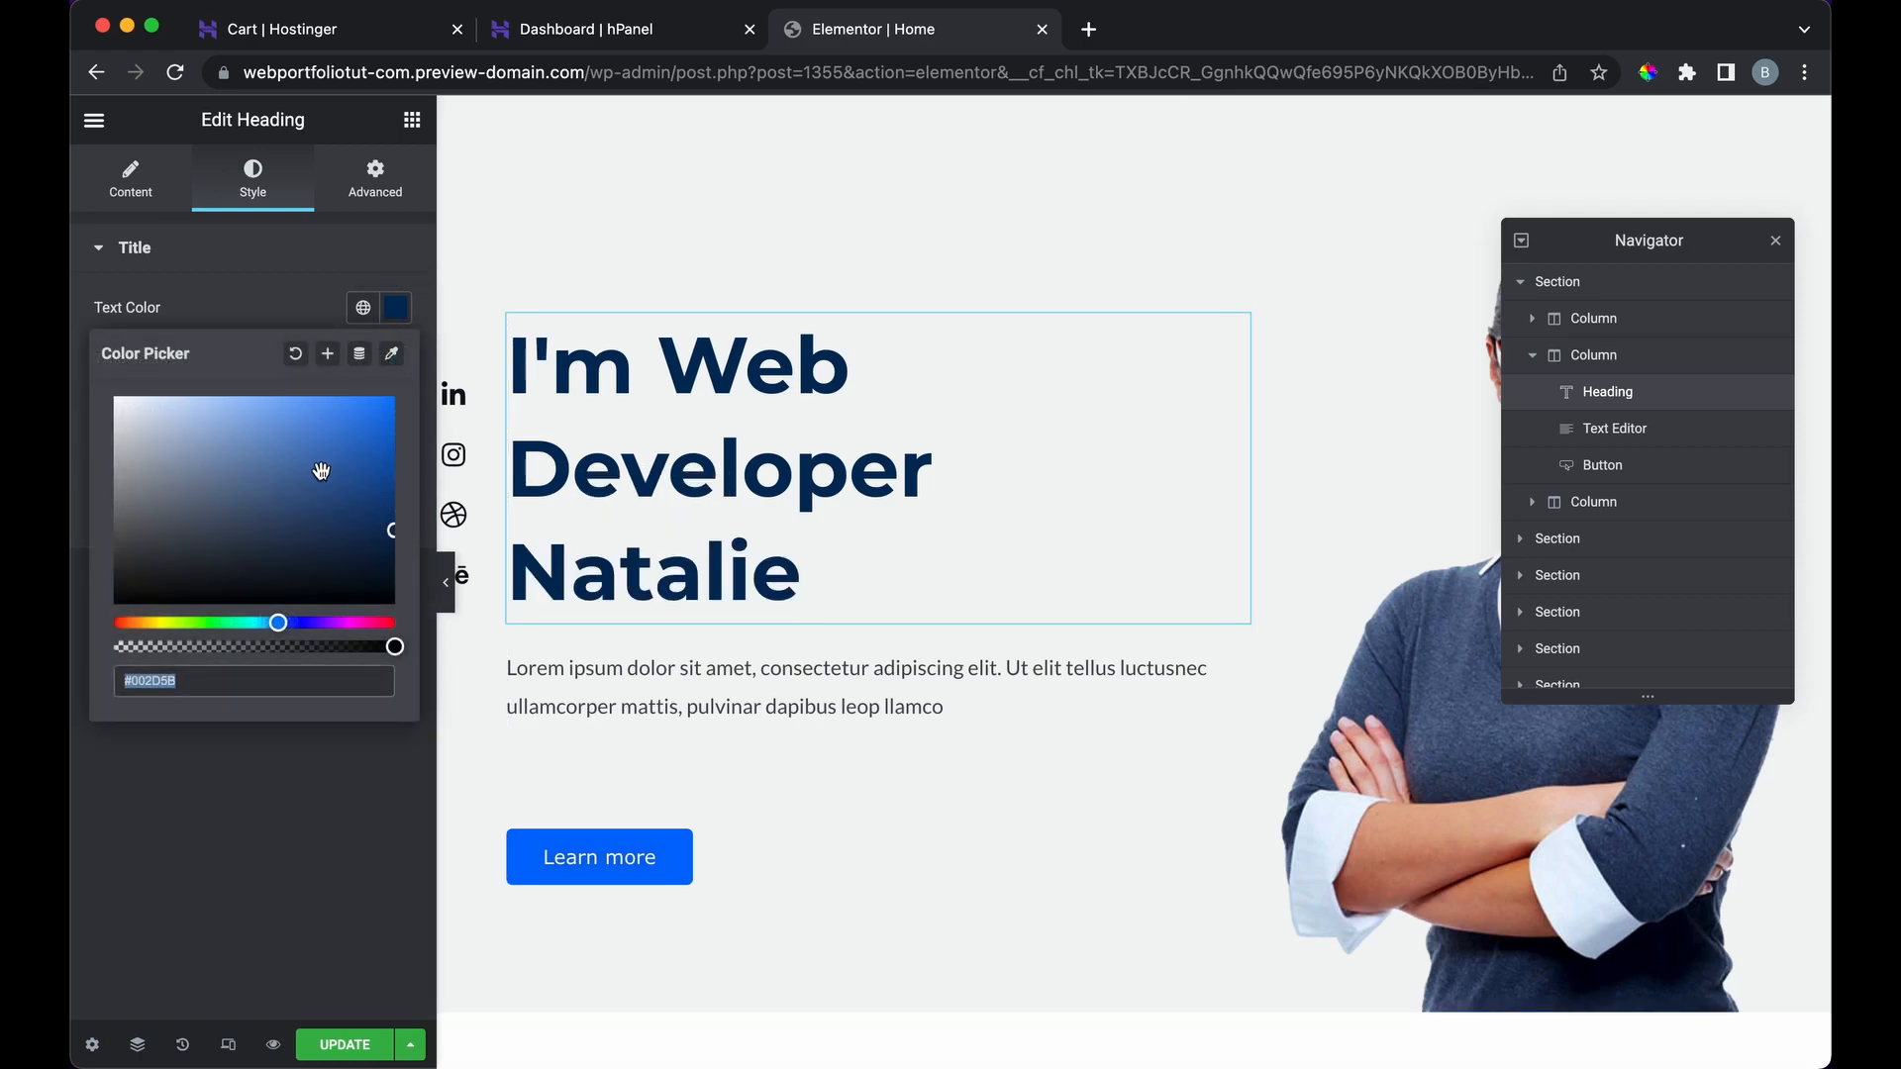
left_click(227, 633)
left_click(218, 622)
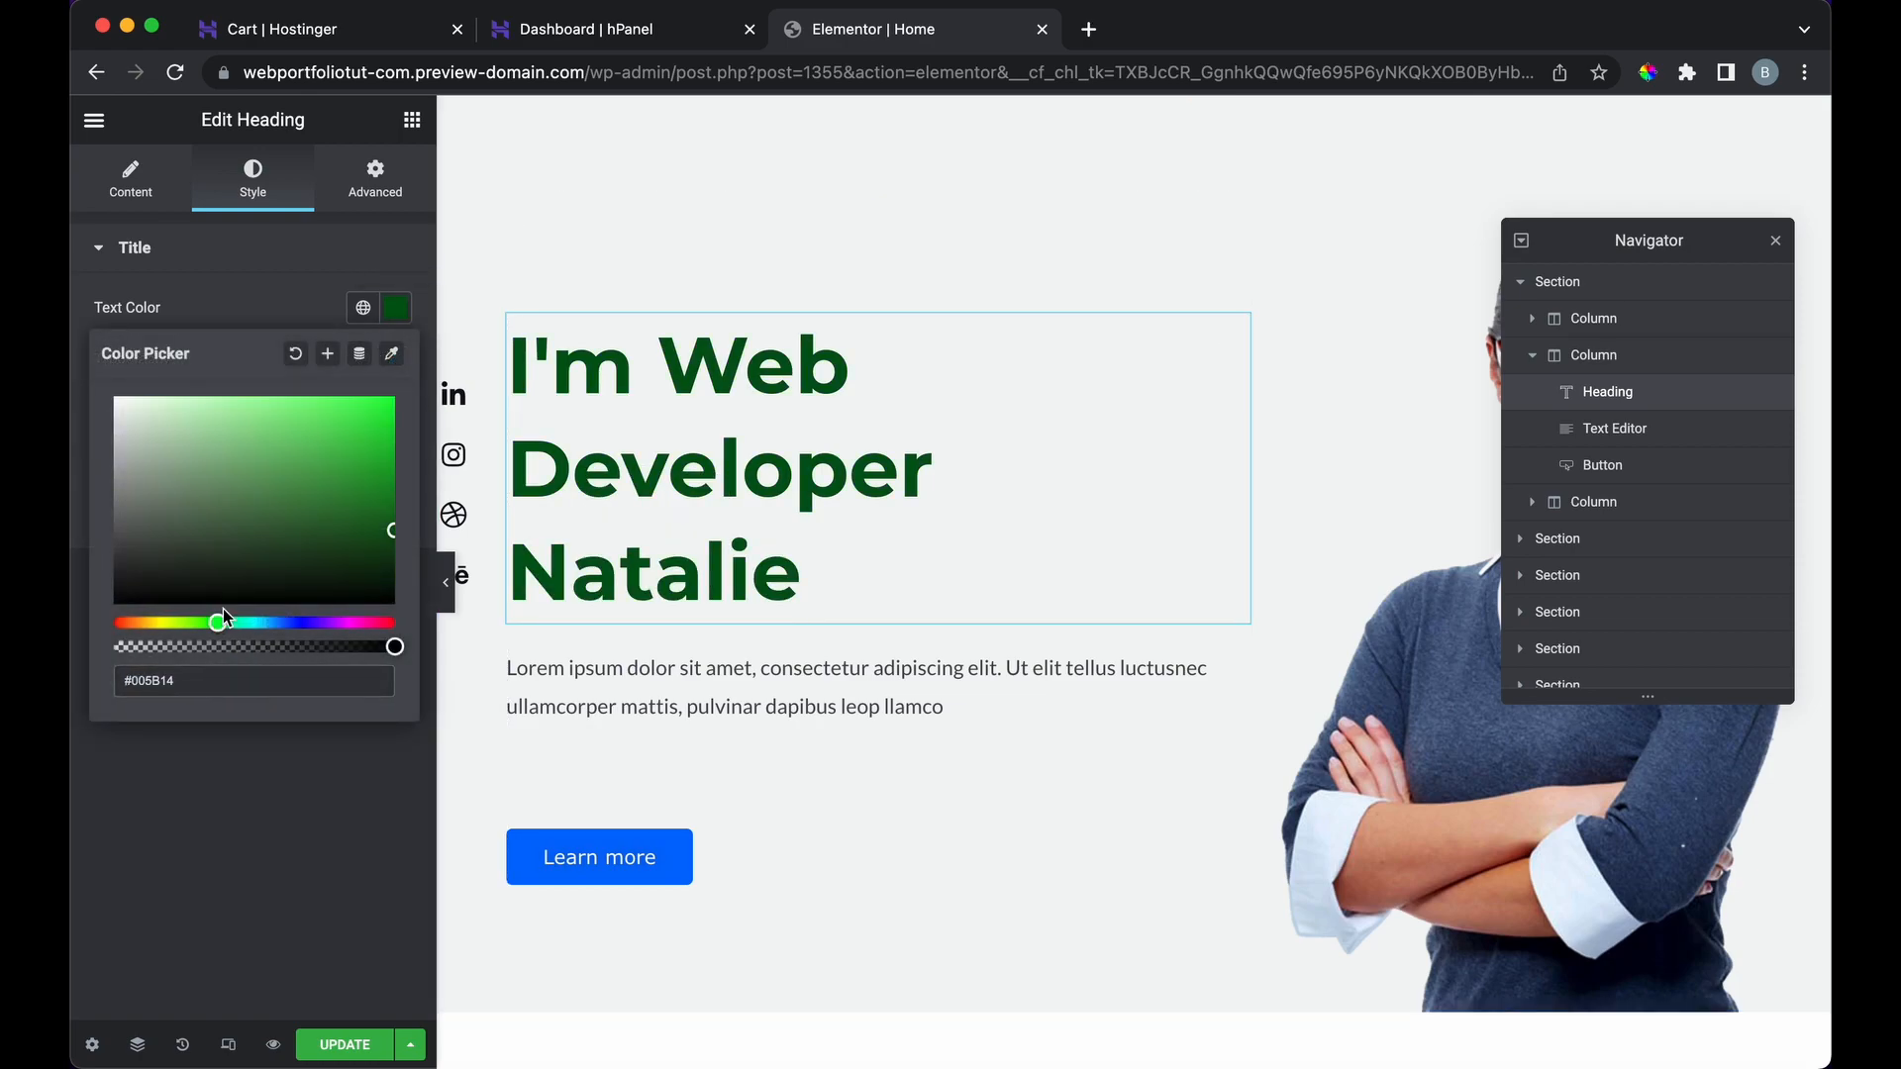
left_click(395, 399)
Step: Undo the heading colour back to navy and collapse the editor panel for a full-width preview
left_click(819, 567)
left_click_drag(819, 551, 506, 359)
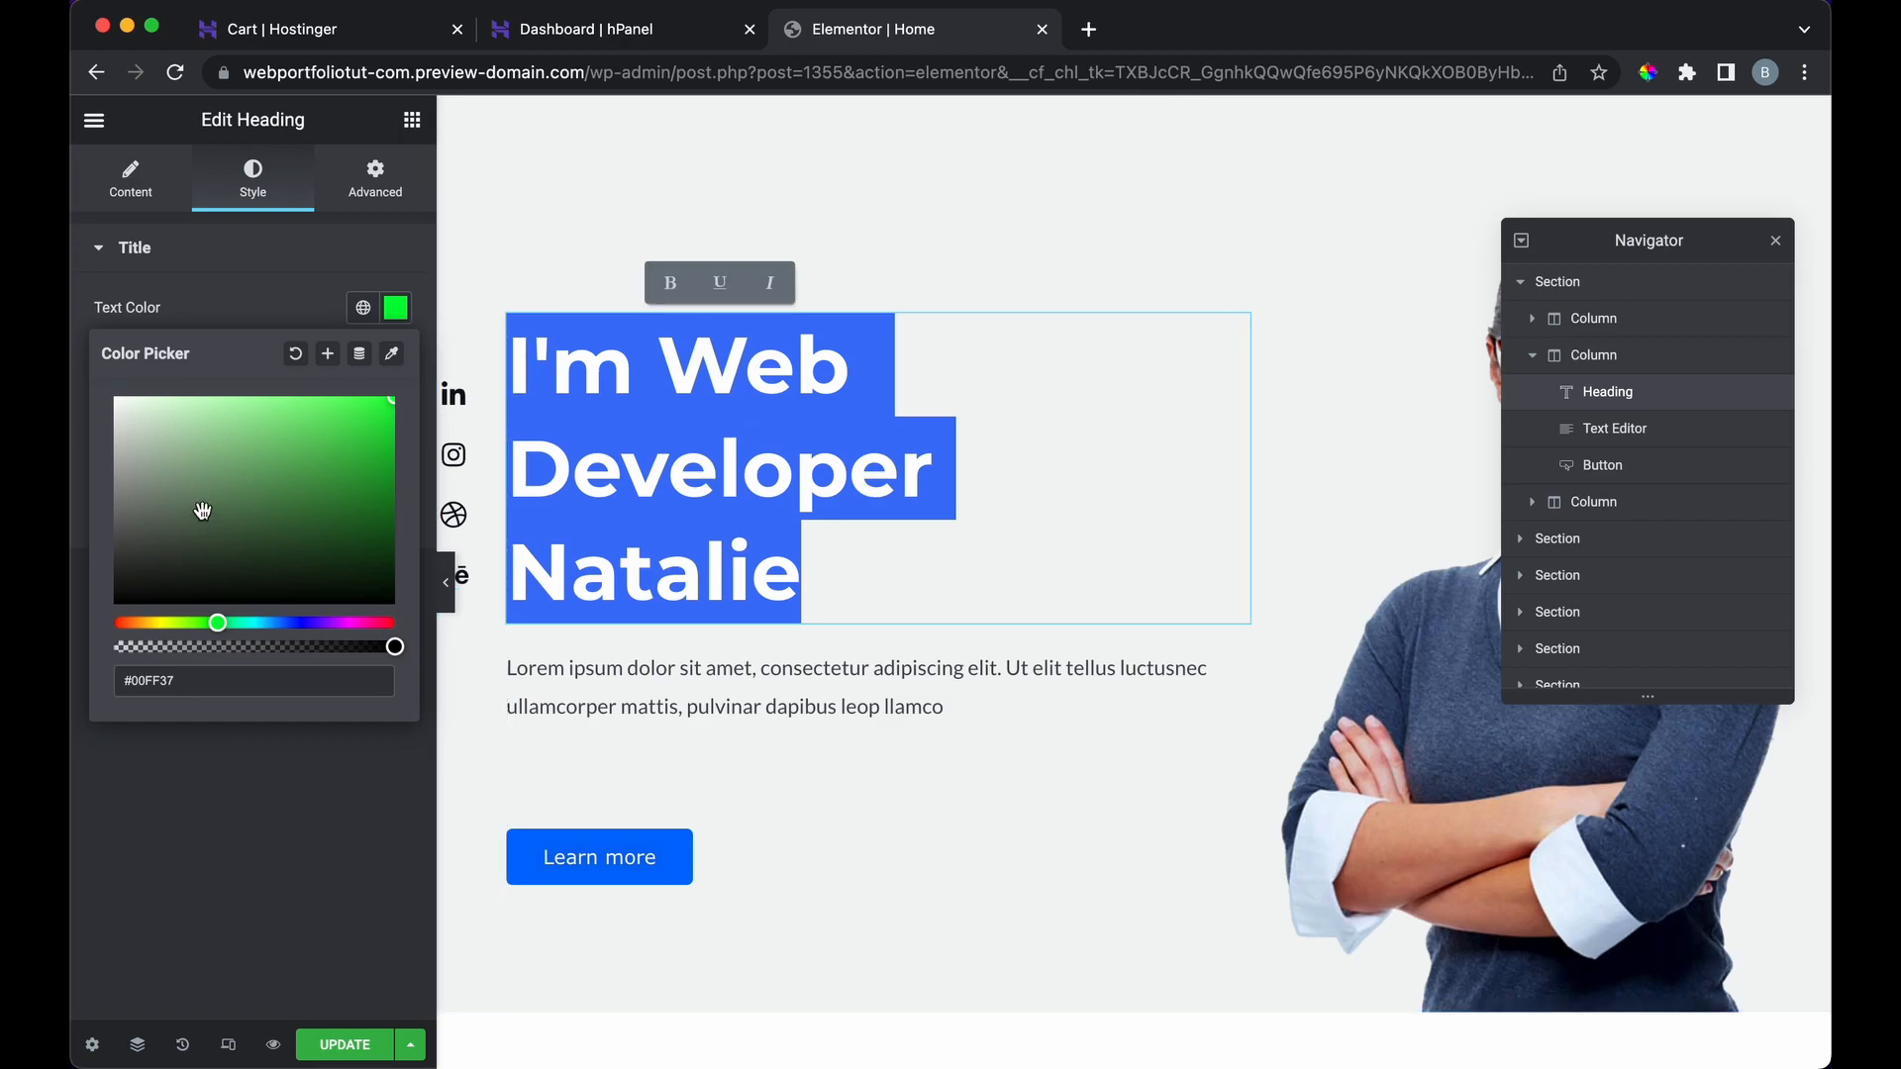
left_click(220, 259)
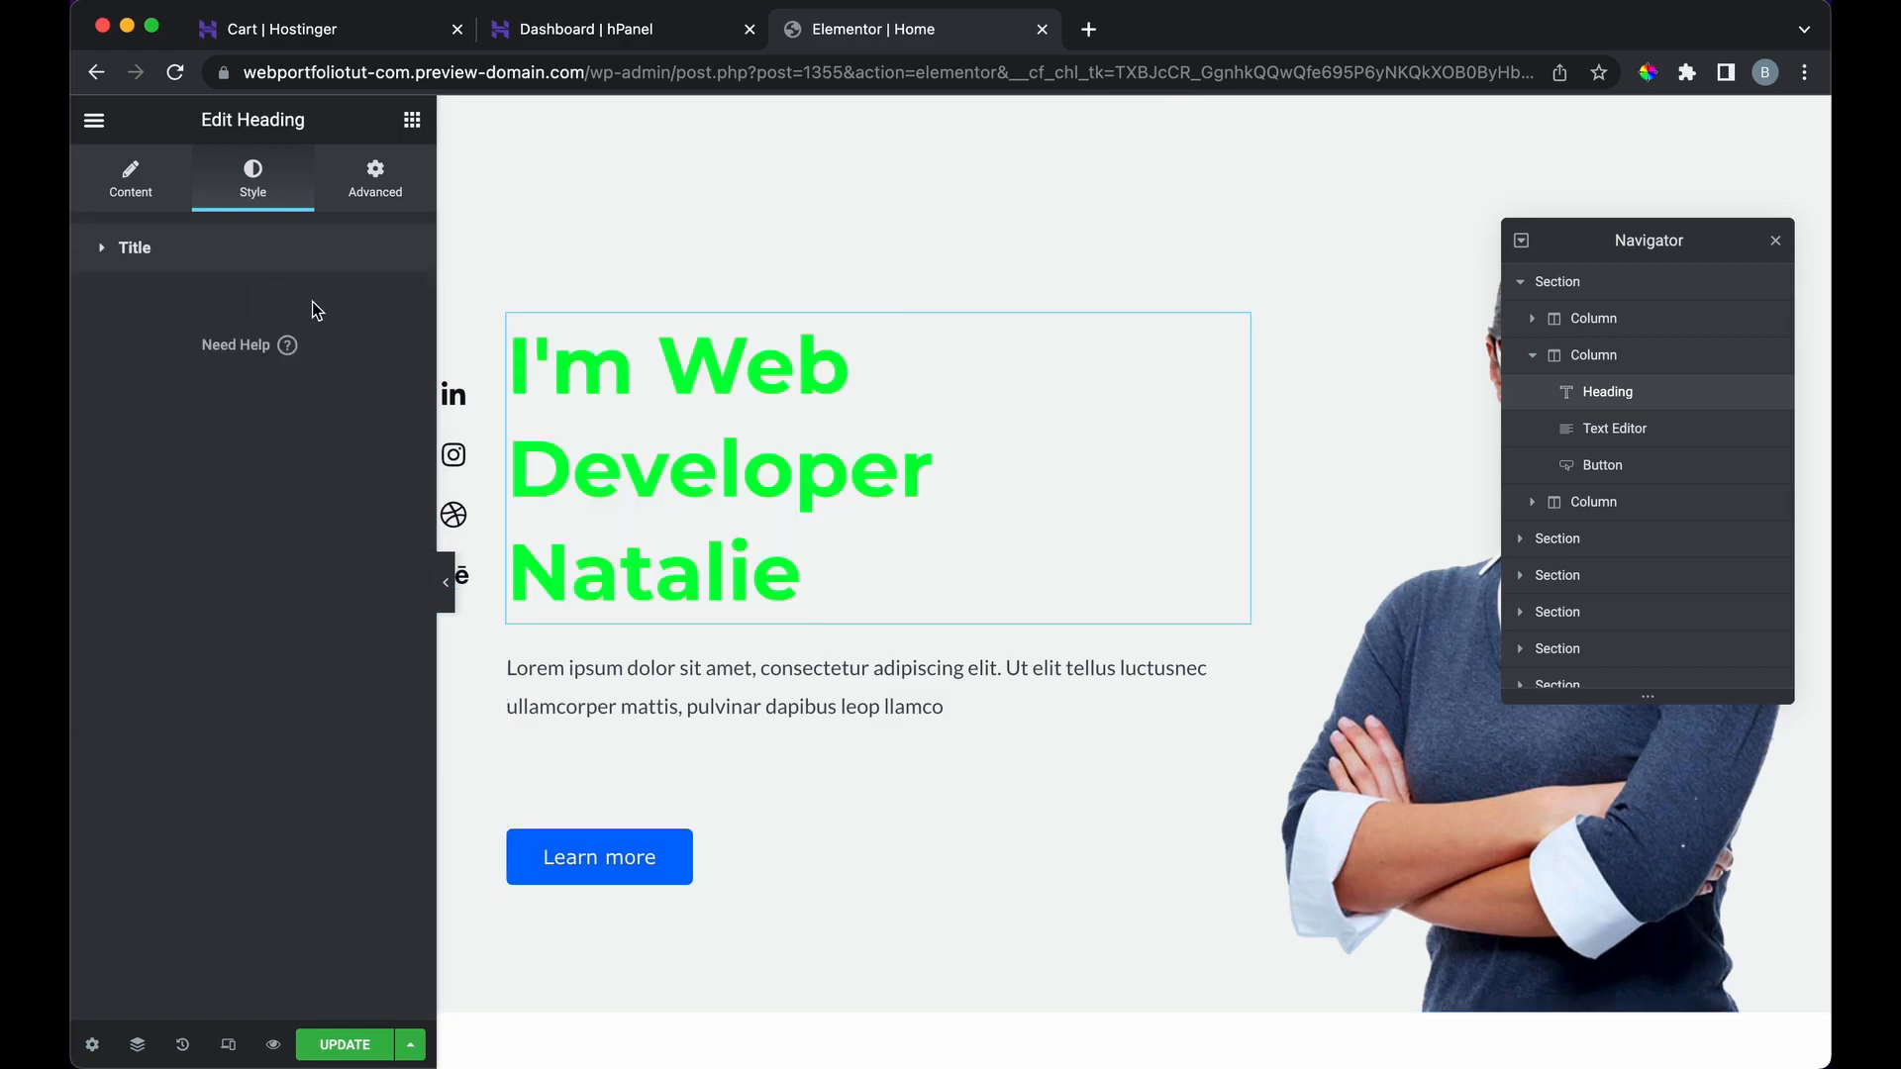
left_click(112, 266)
key("super+z")
key("super+z")
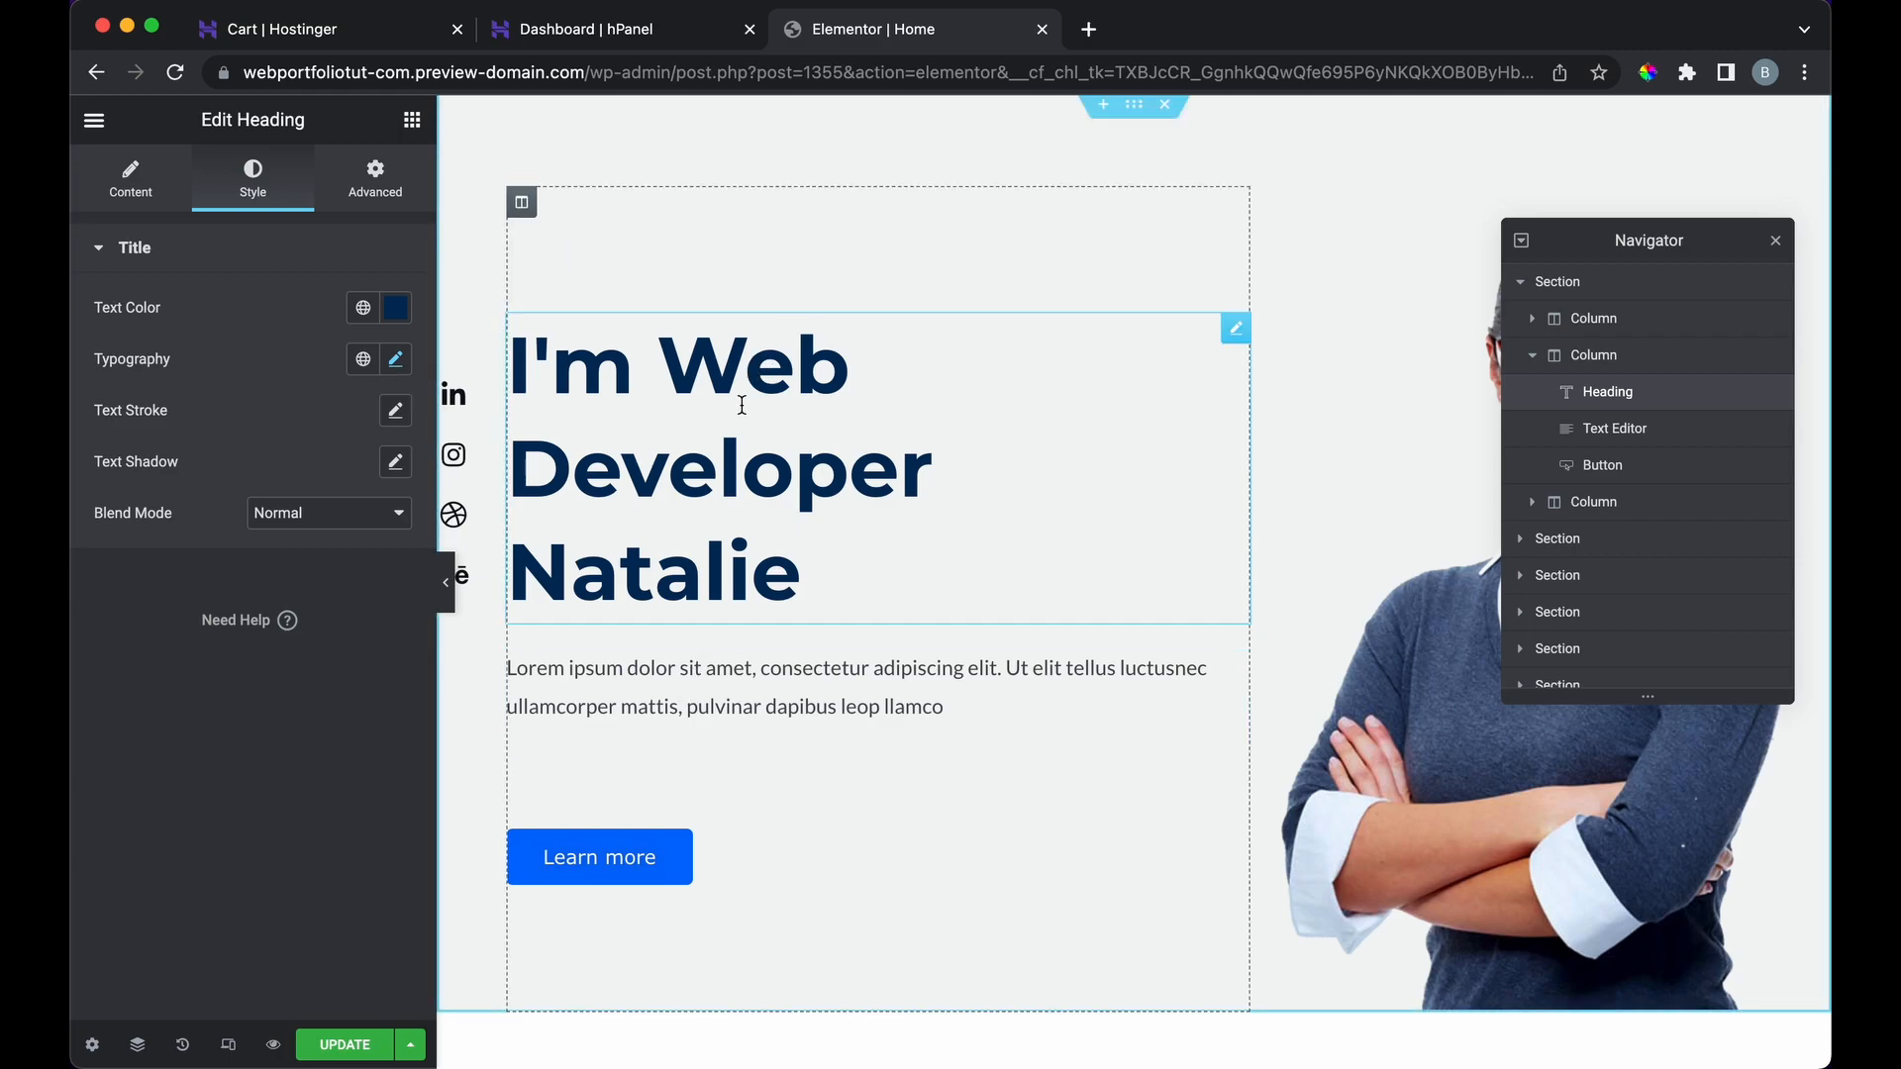
left_click(447, 582)
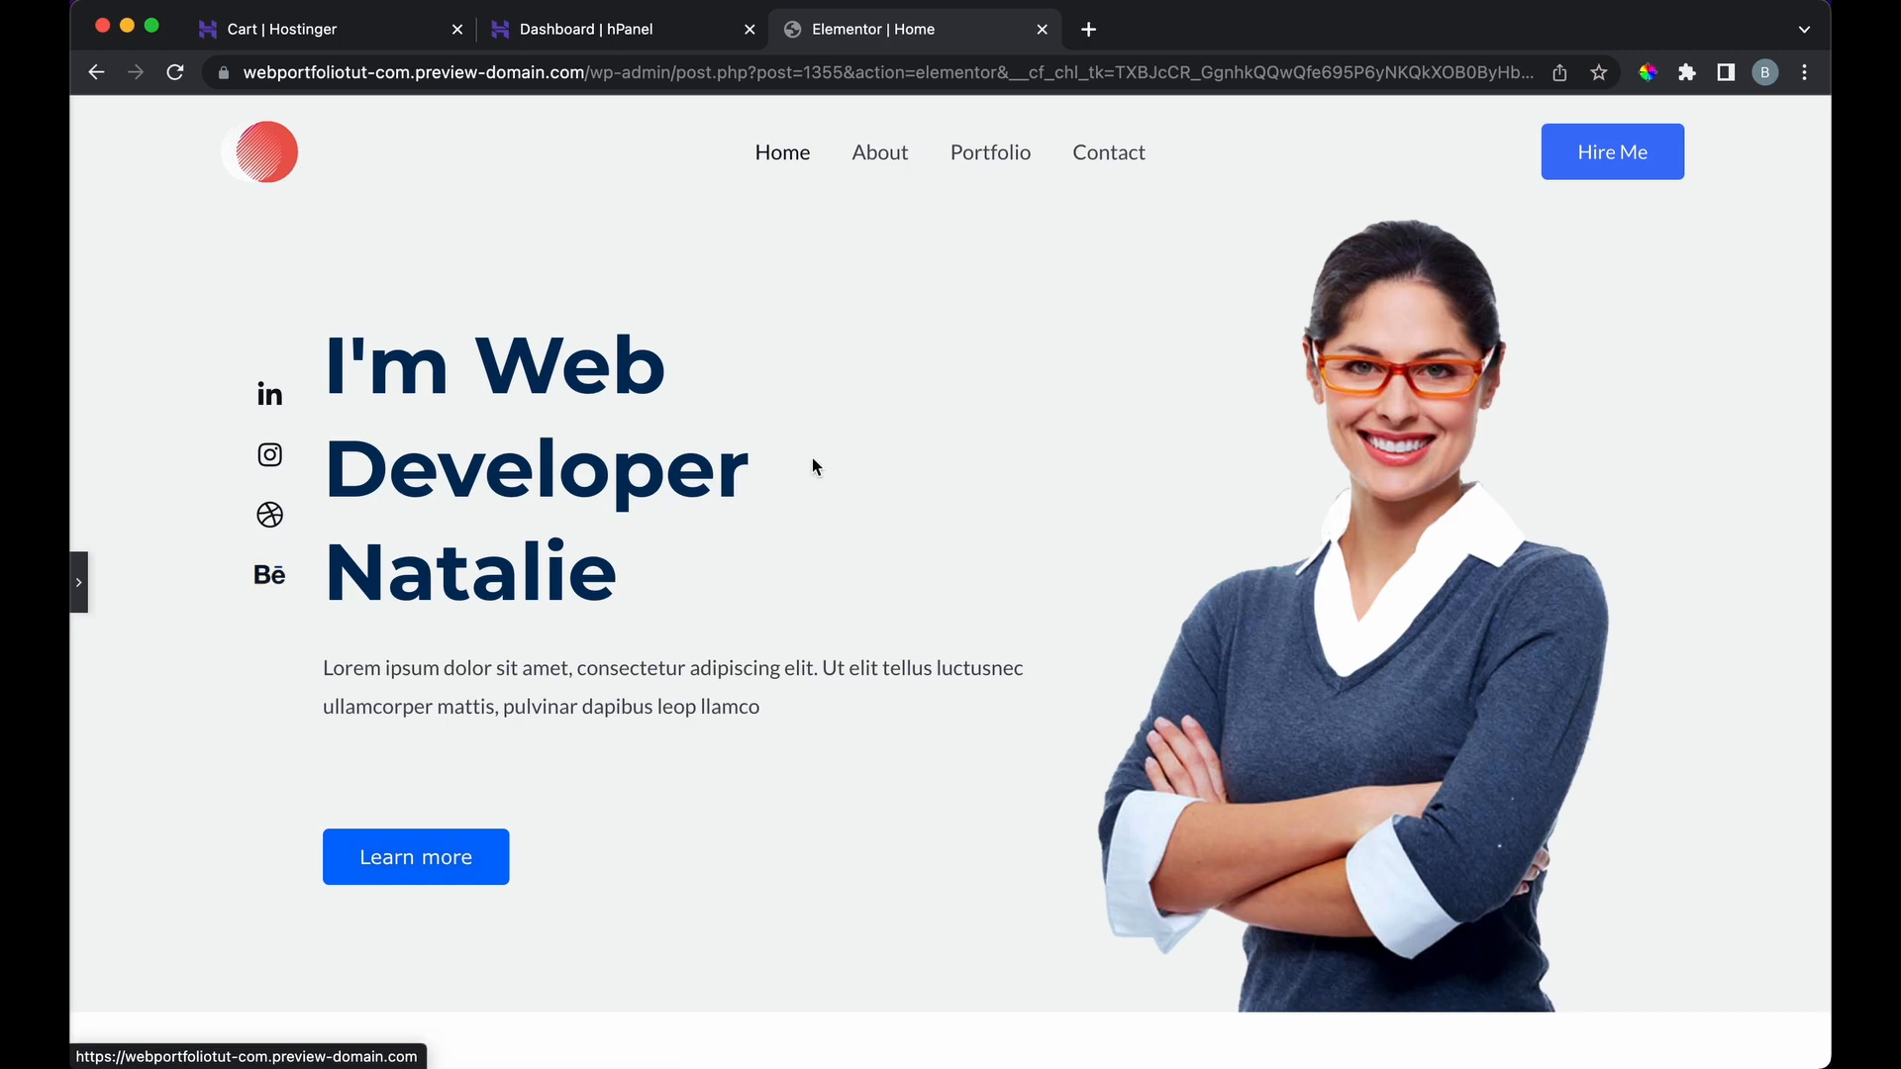
Step: Review the full-width page down to the Working Process section, then restore the editor panel
scroll(816, 462, "down", 3)
scroll(862, 571, "up", 5)
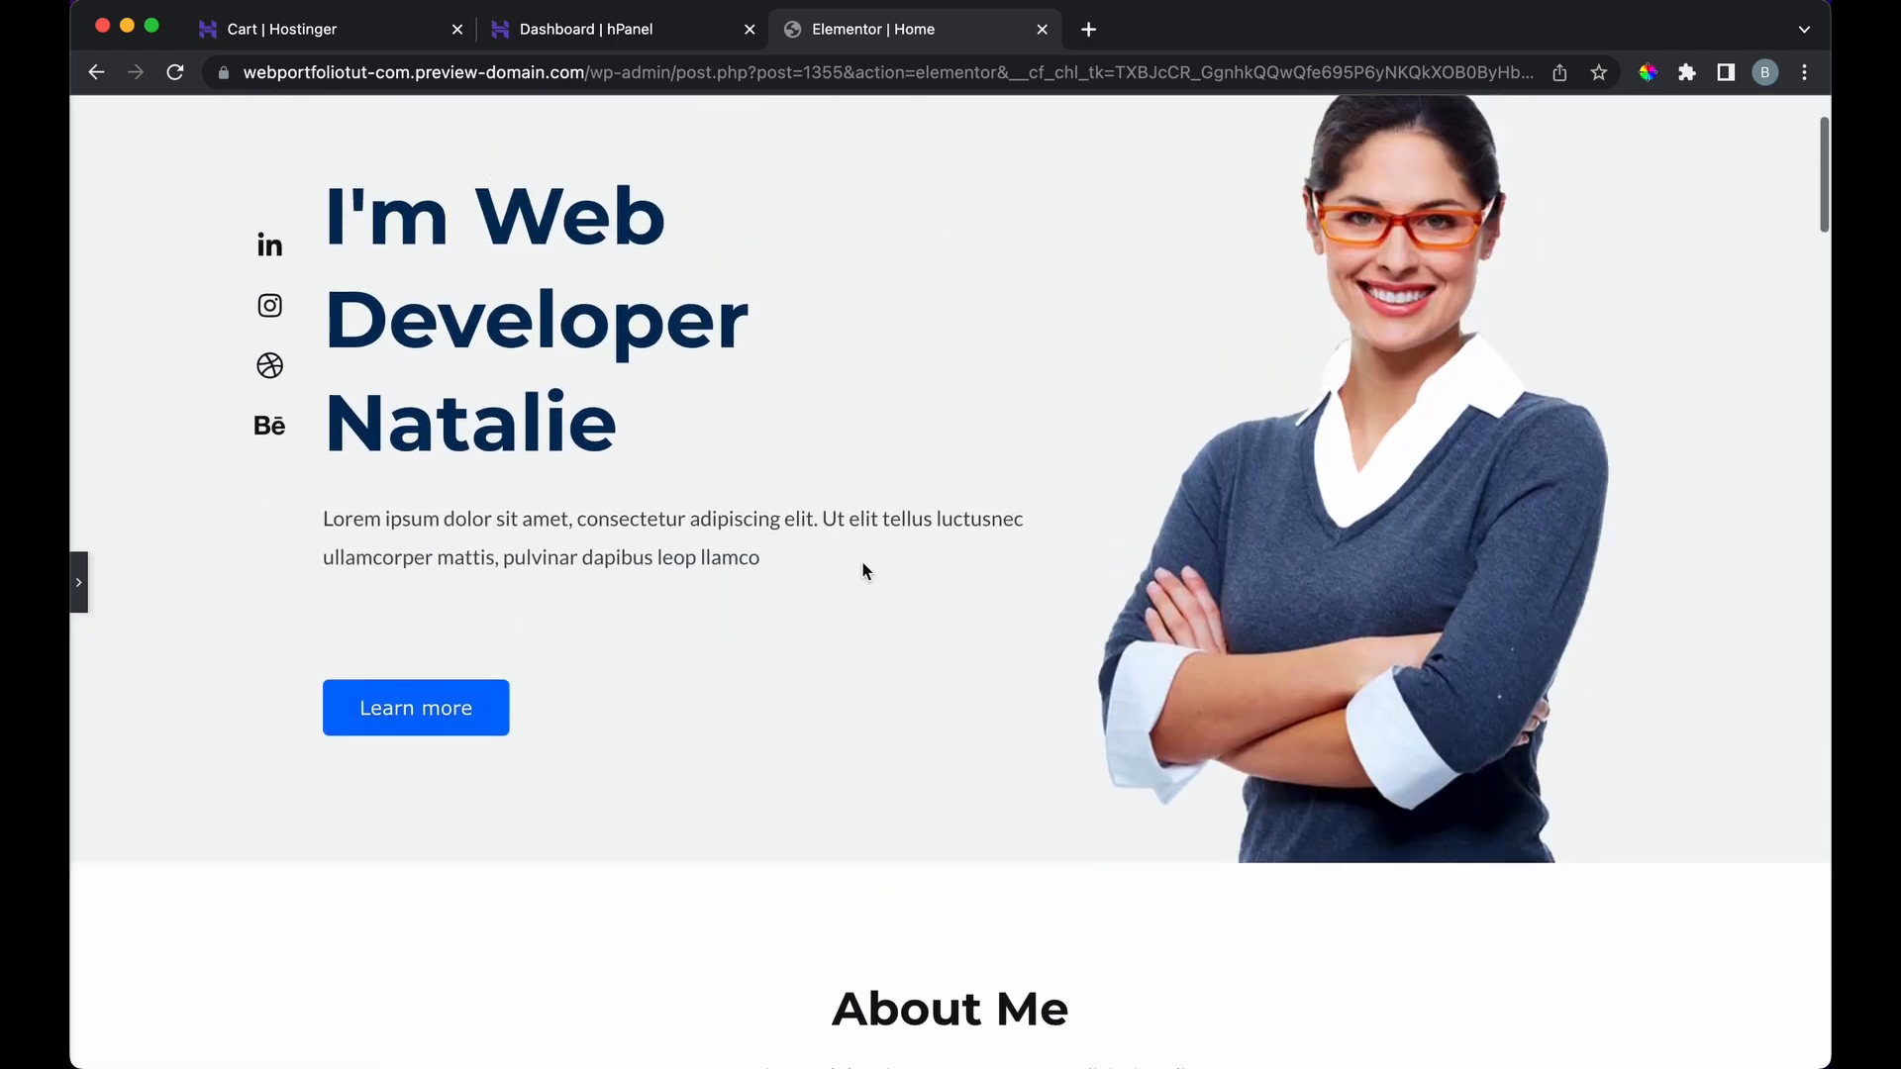
scroll(861, 570, "down", 8)
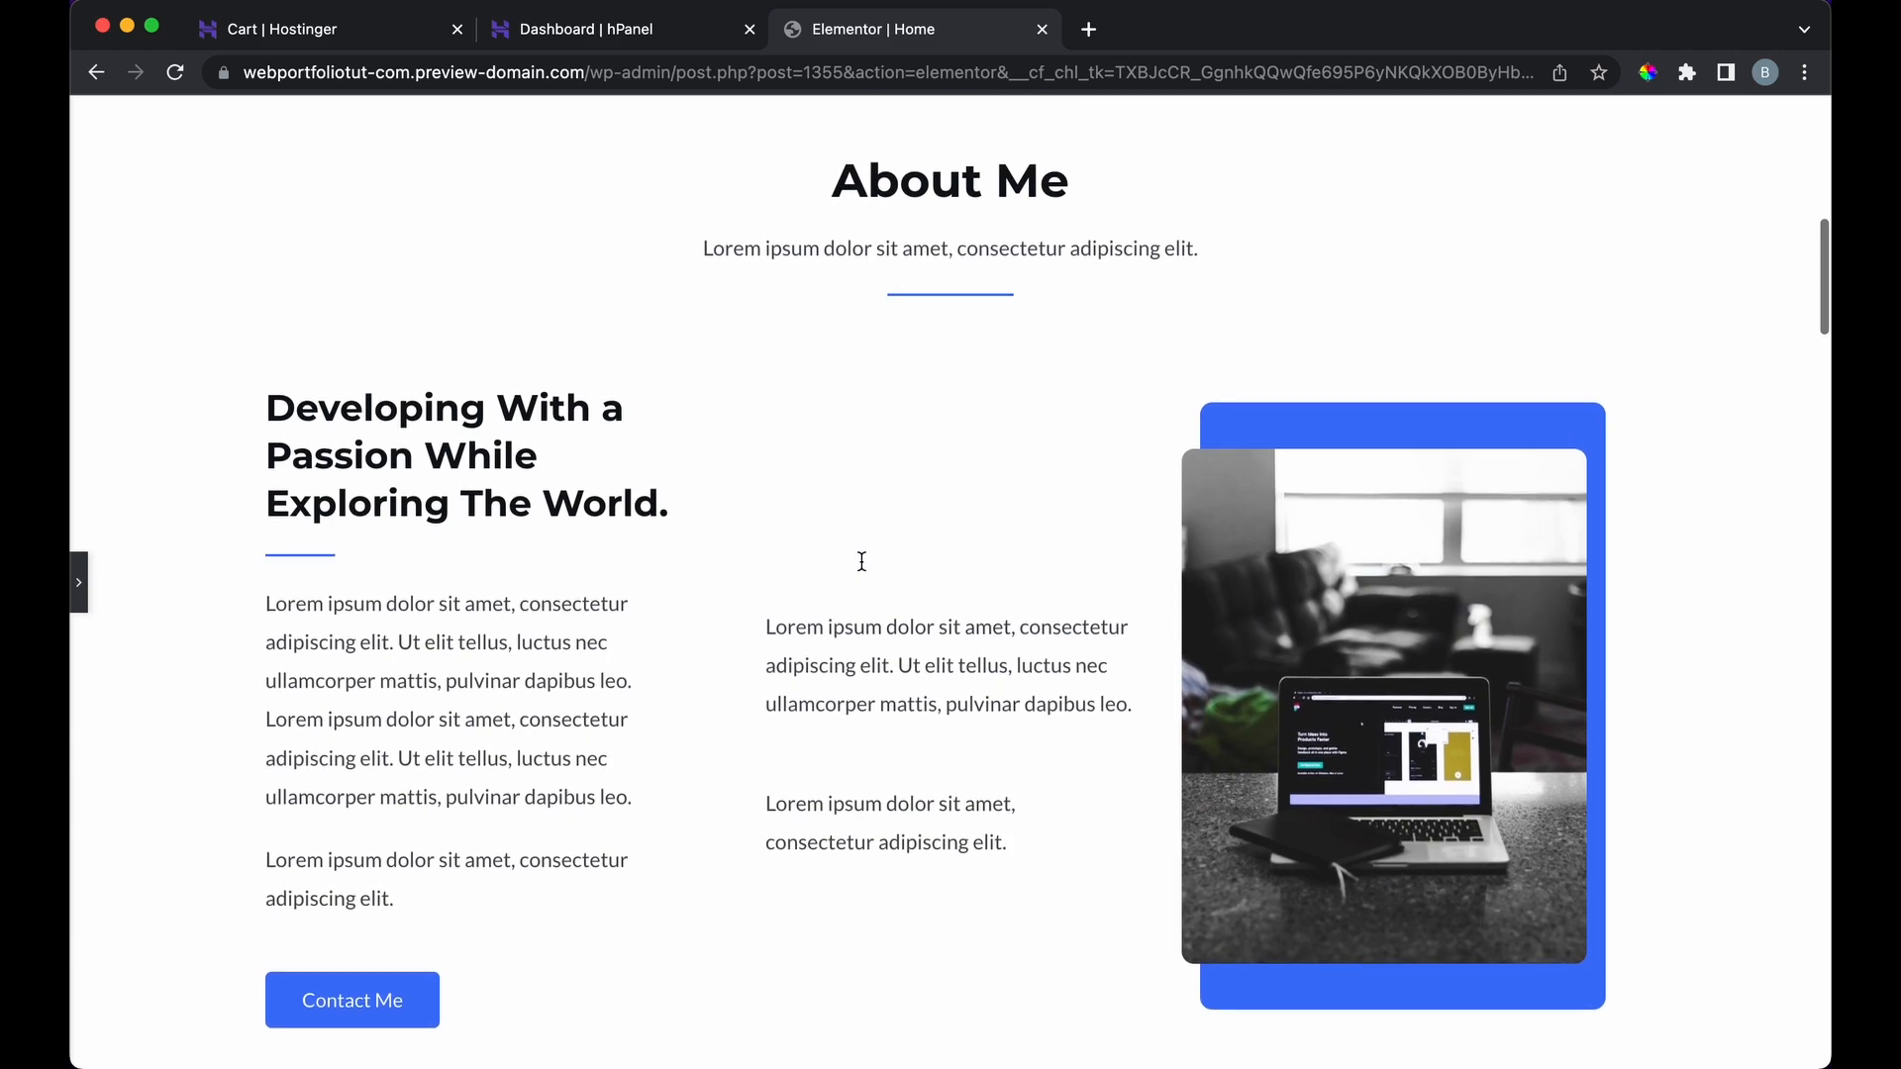
scroll(862, 570, "down", 8)
scroll(860, 562, "down", 10)
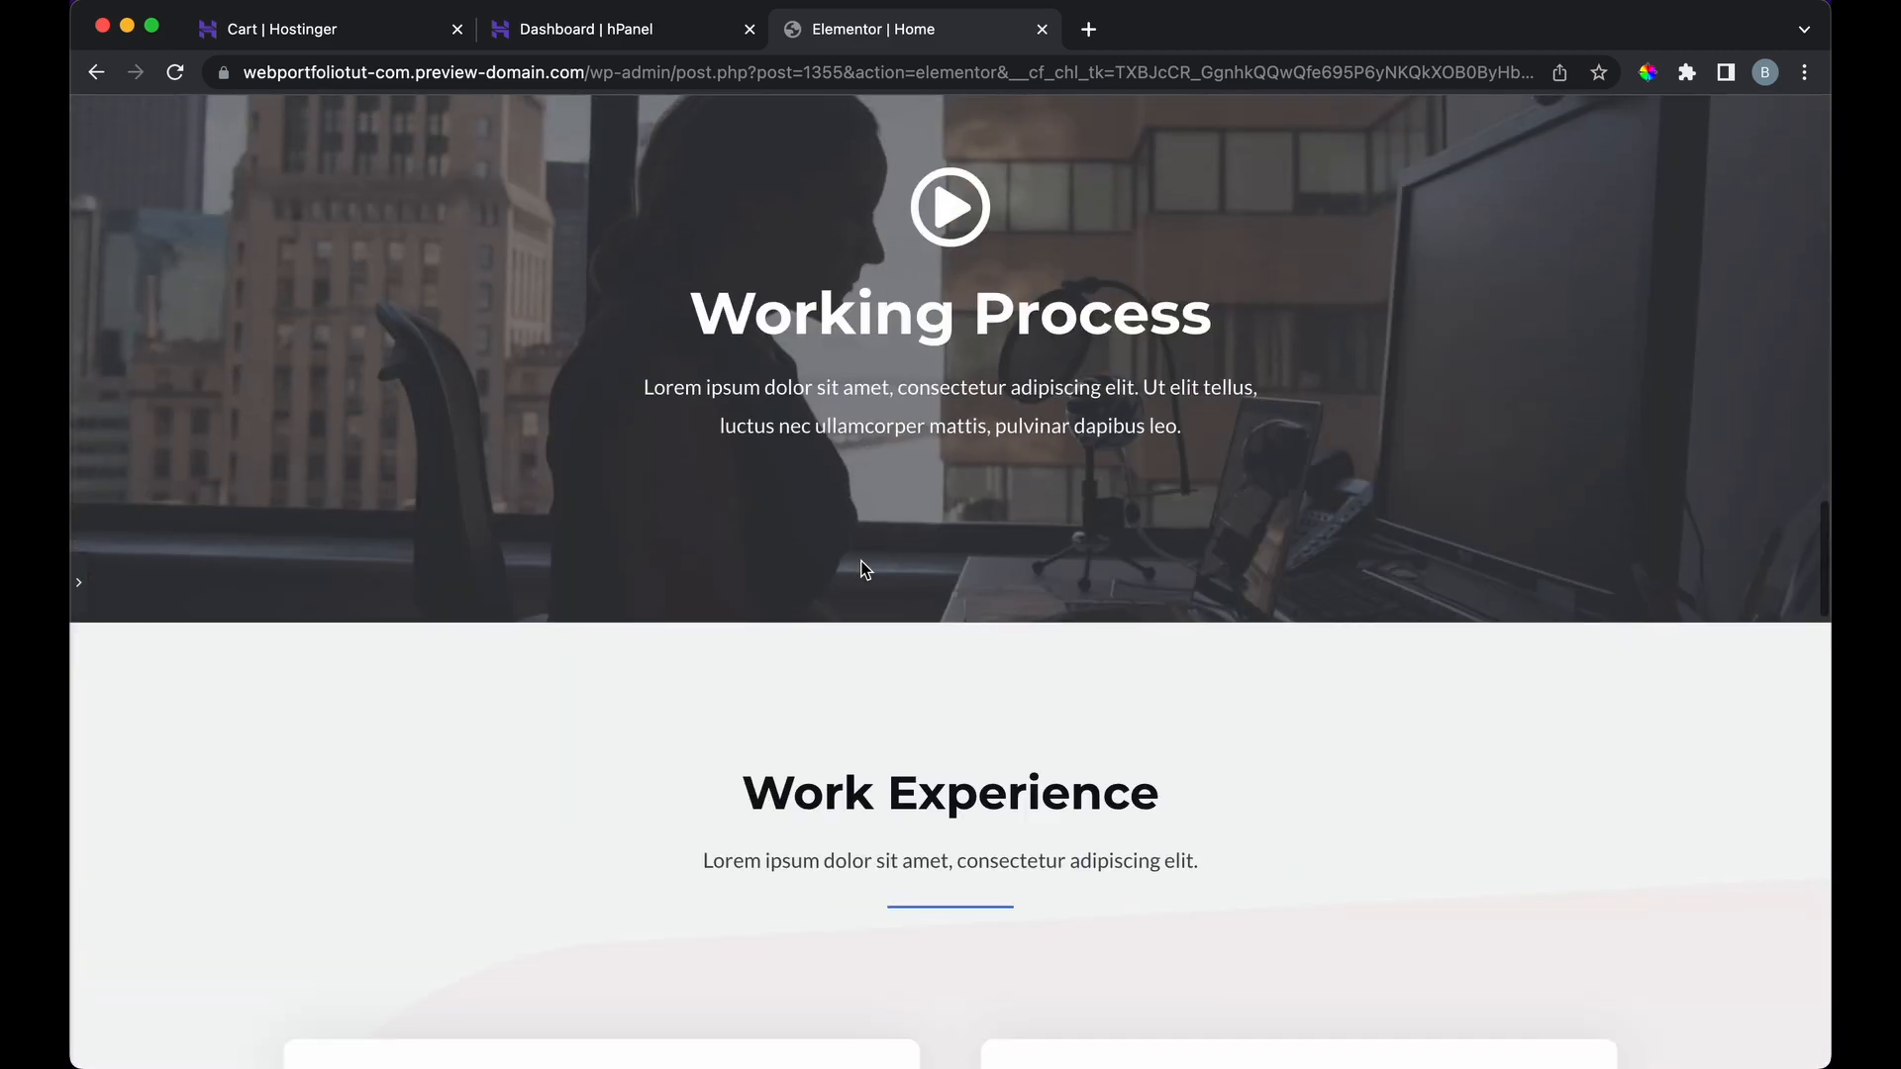
scroll(861, 570, "down", 3)
left_click(78, 582)
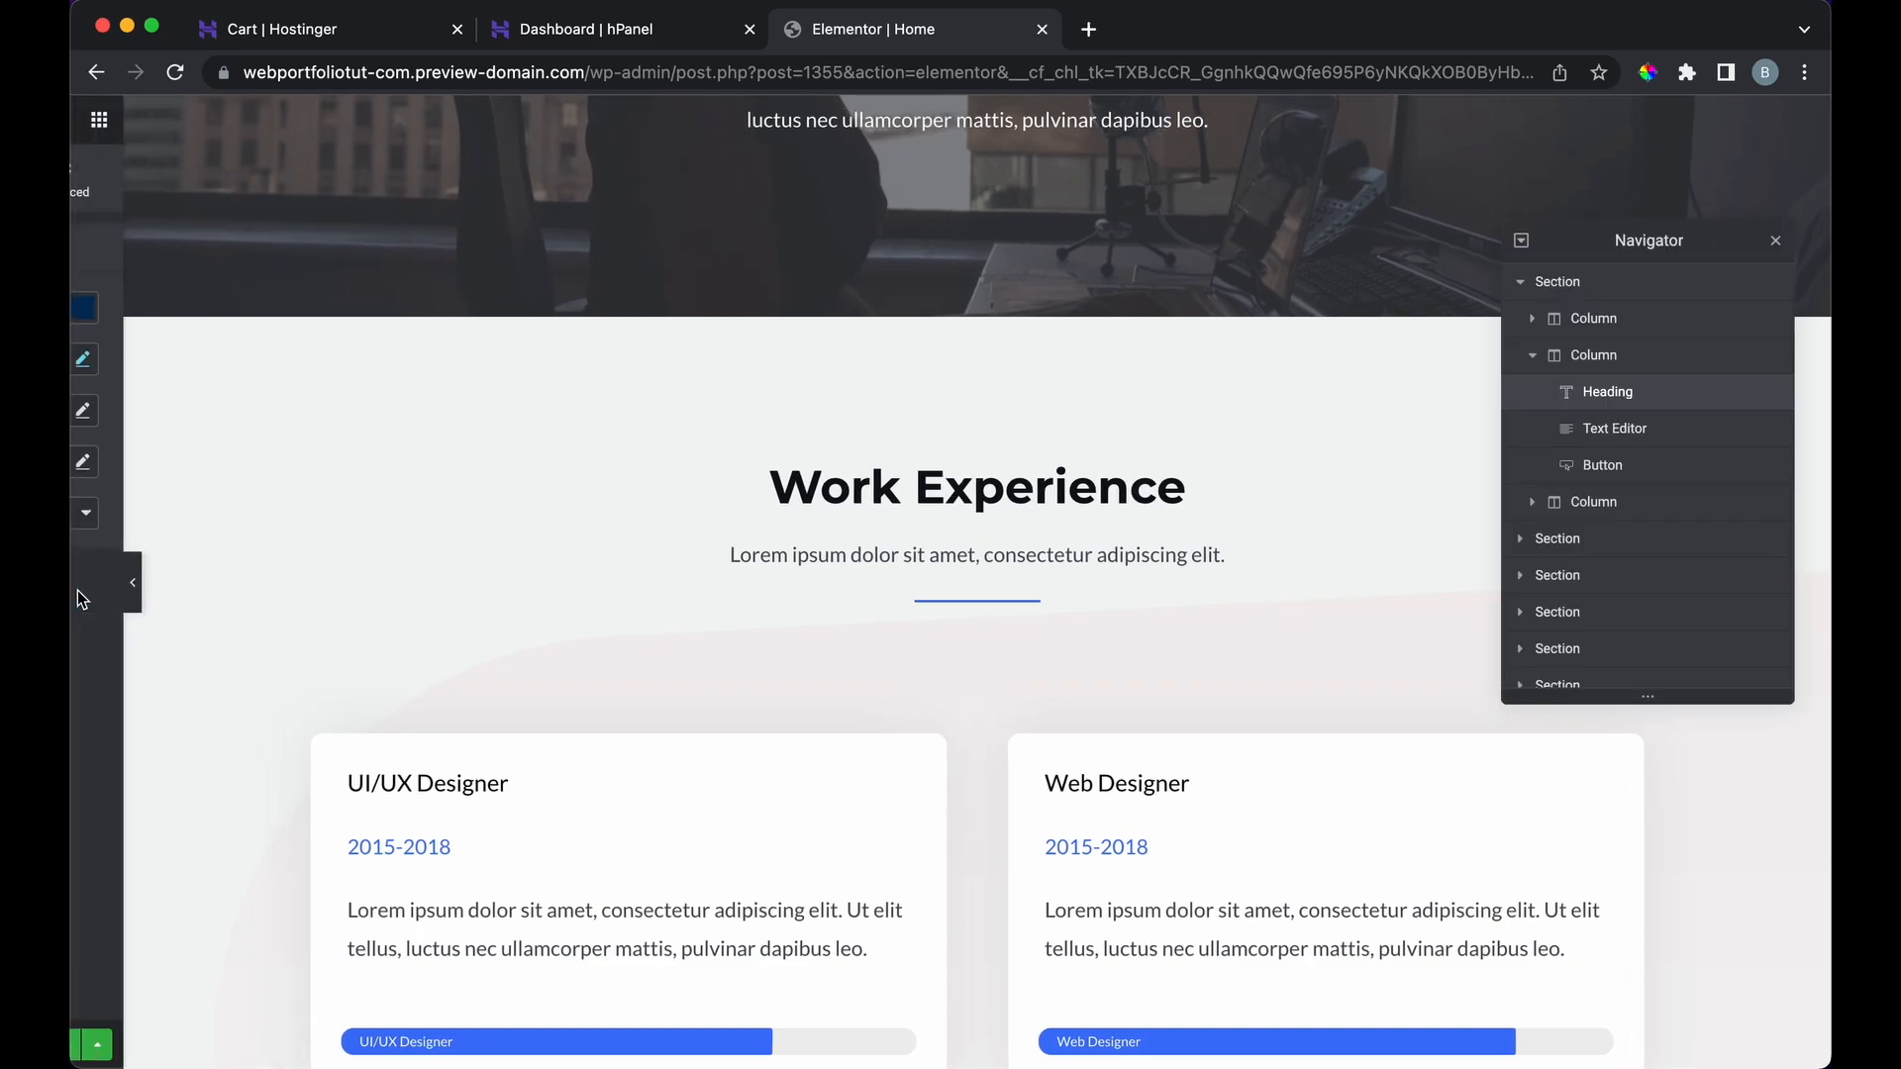
scroll(786, 484, "up", 6)
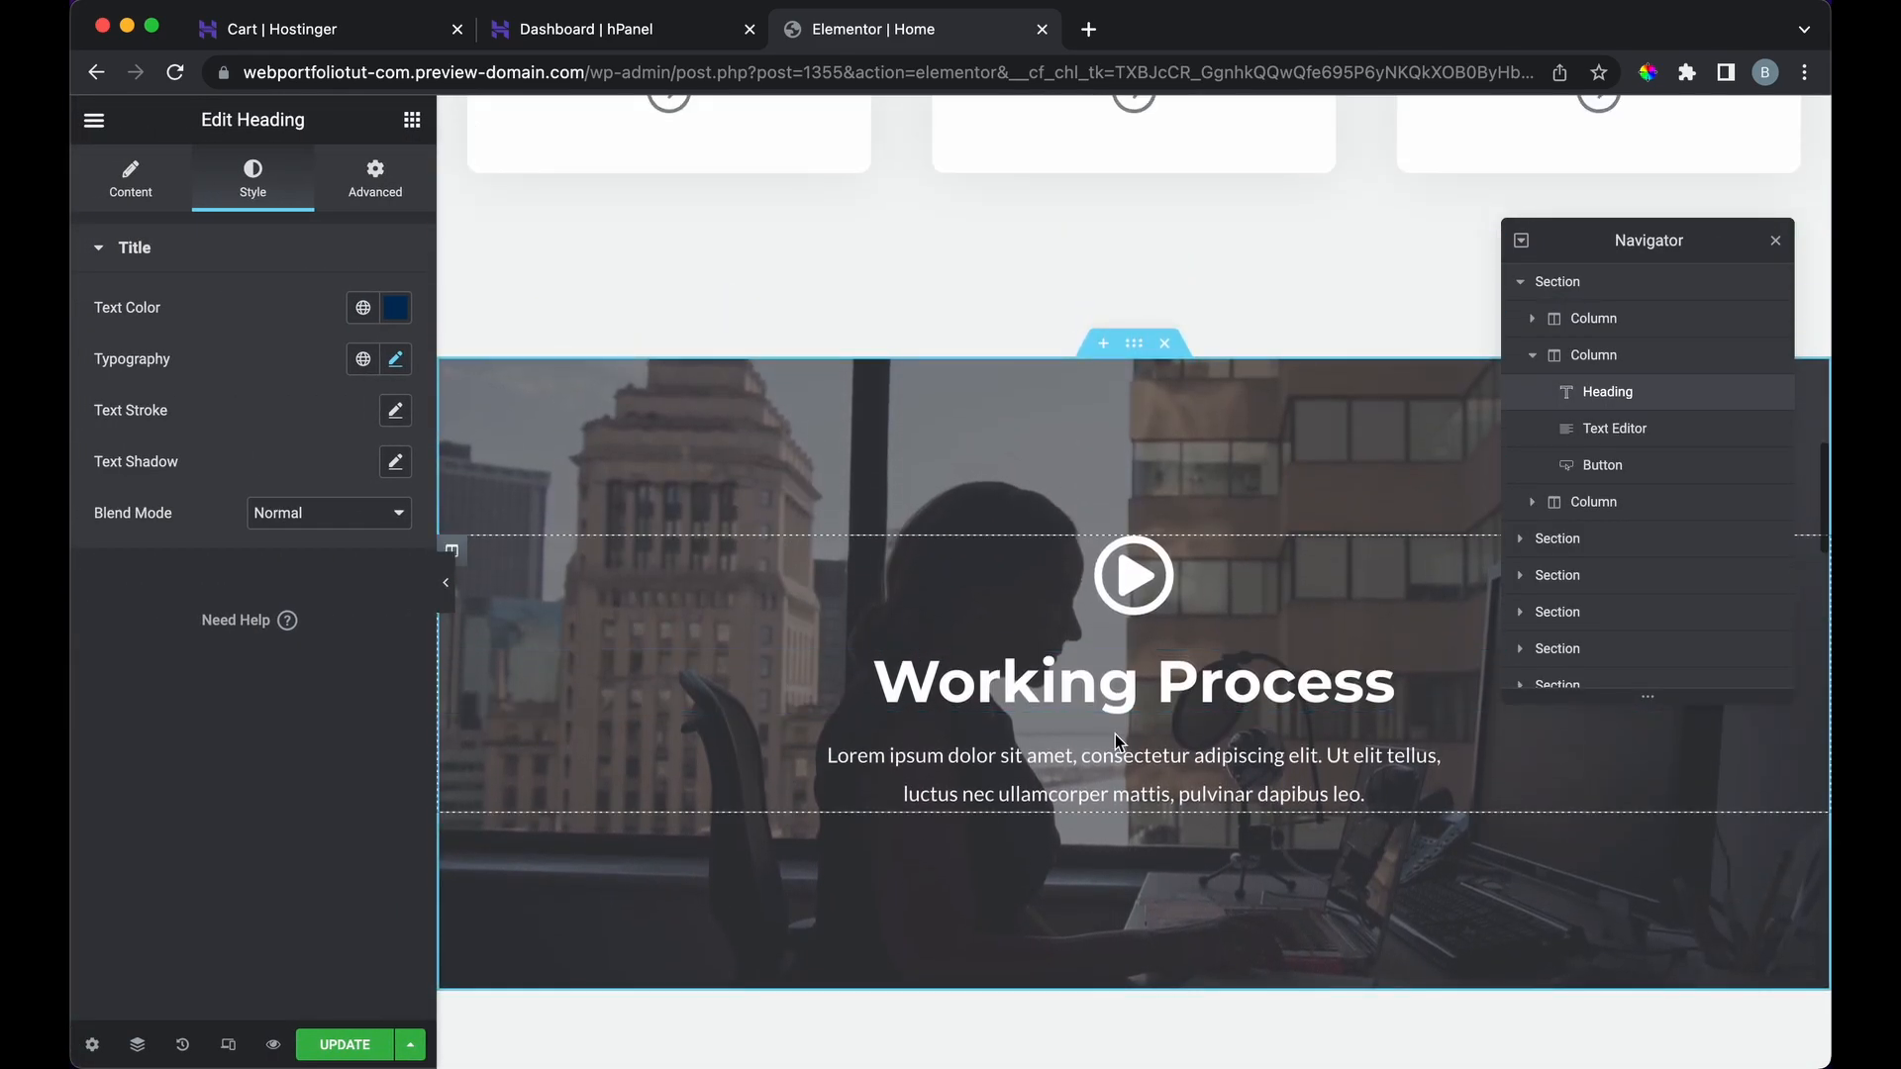
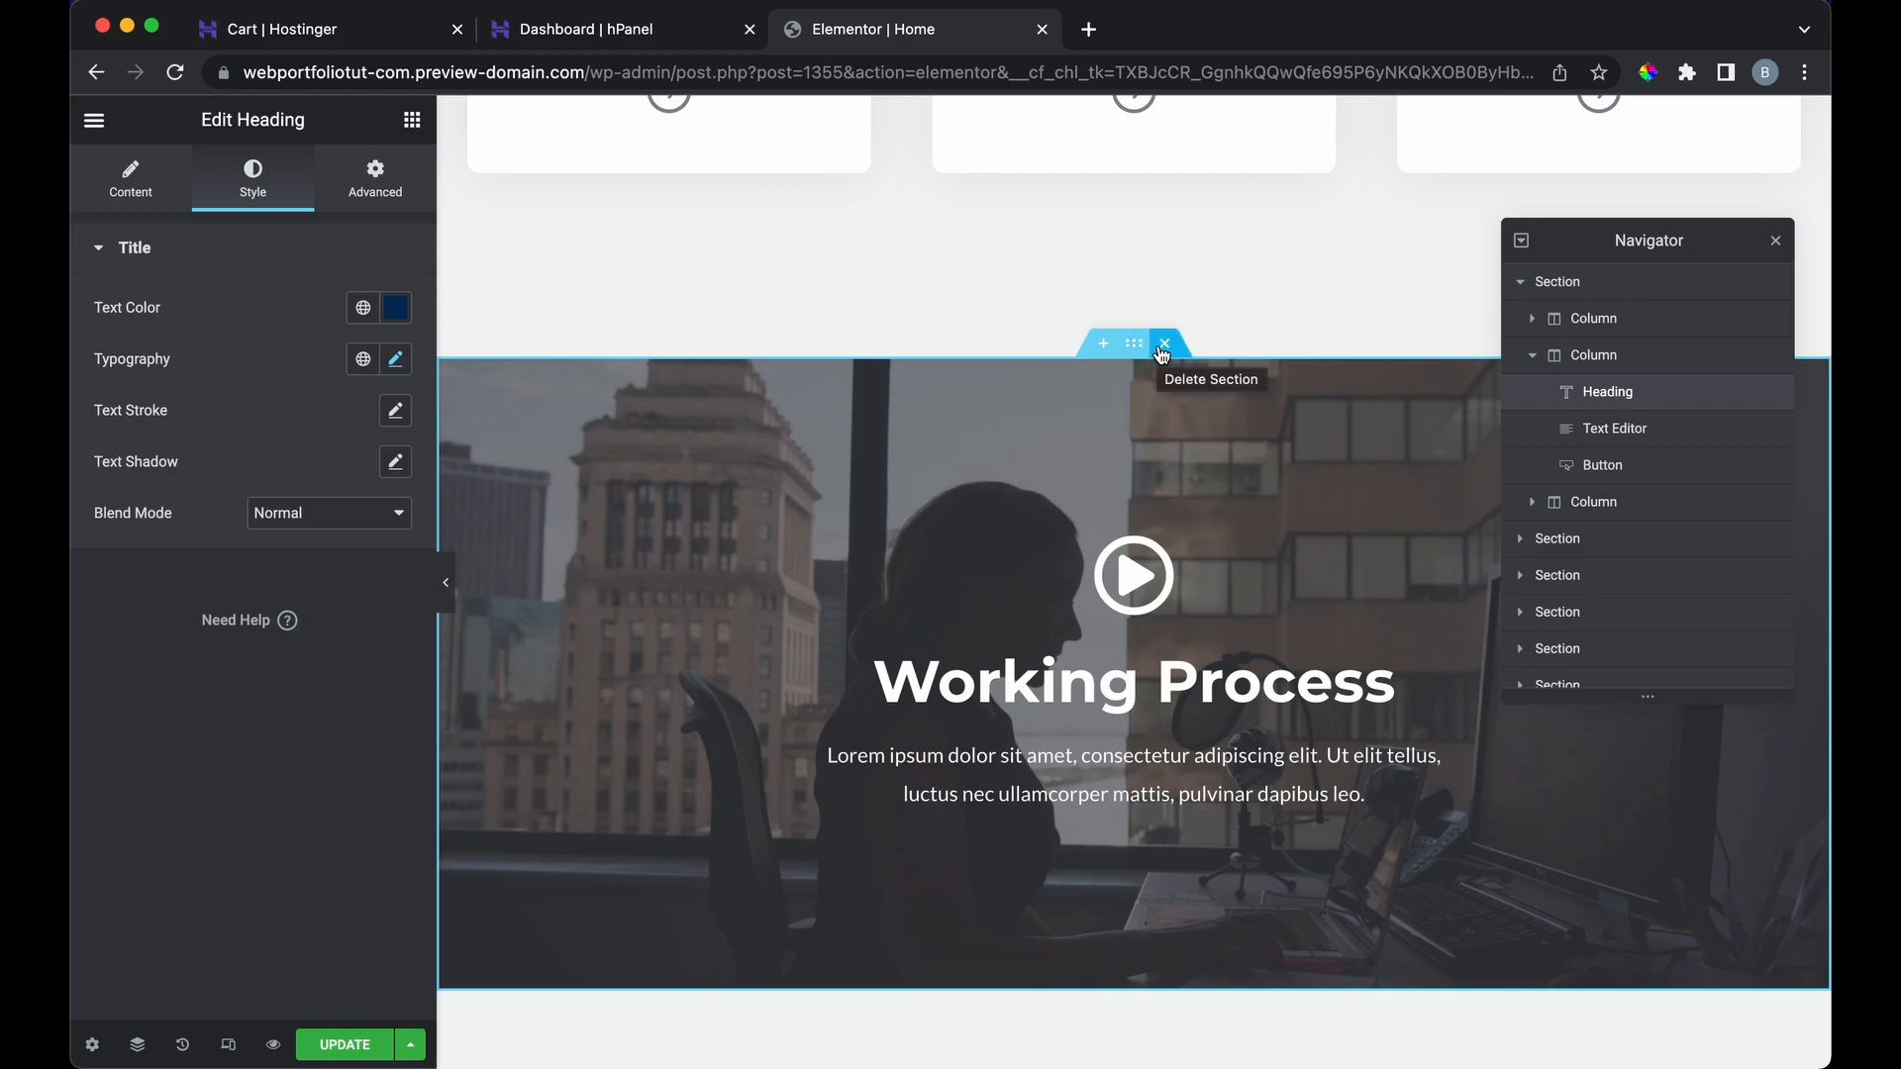
Step: Delete the Working Process section and step through the remaining sections in the Navigator
left_click_drag(1135, 354, 1155, 407)
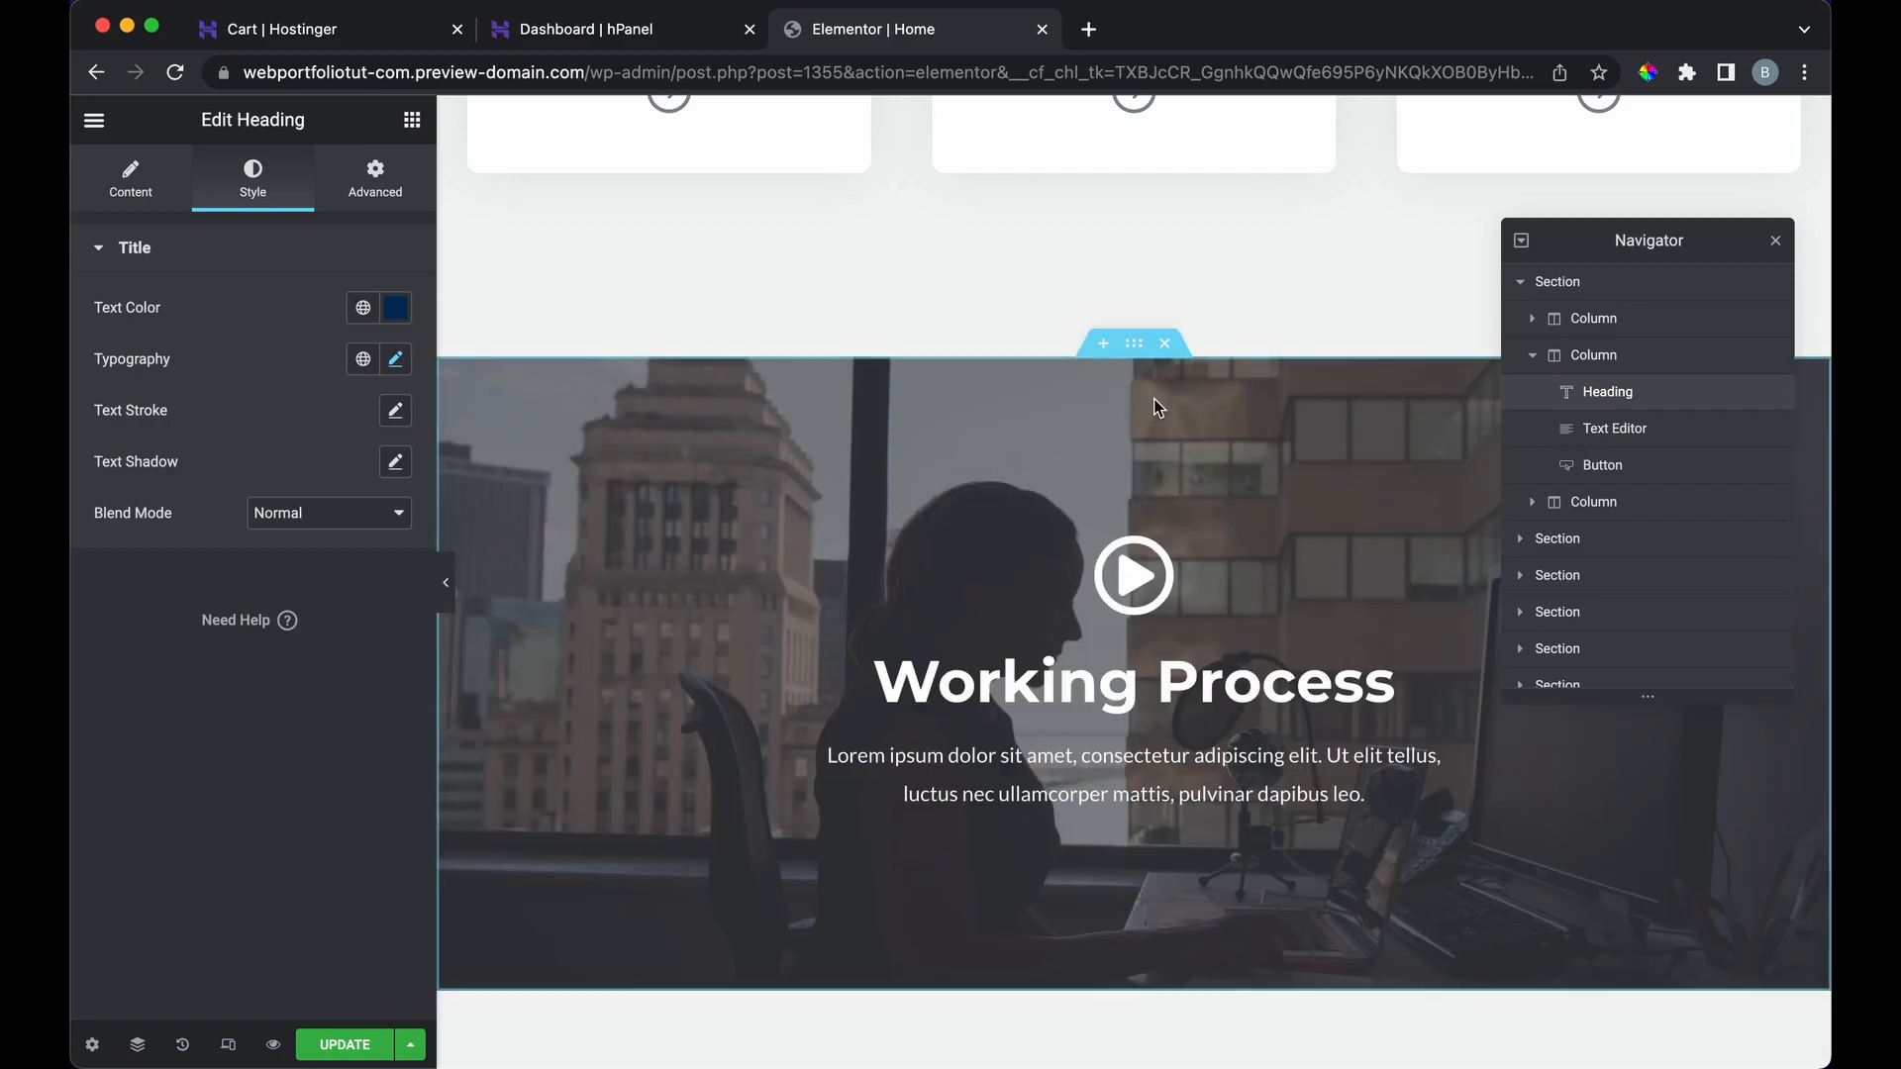
left_click(1168, 347)
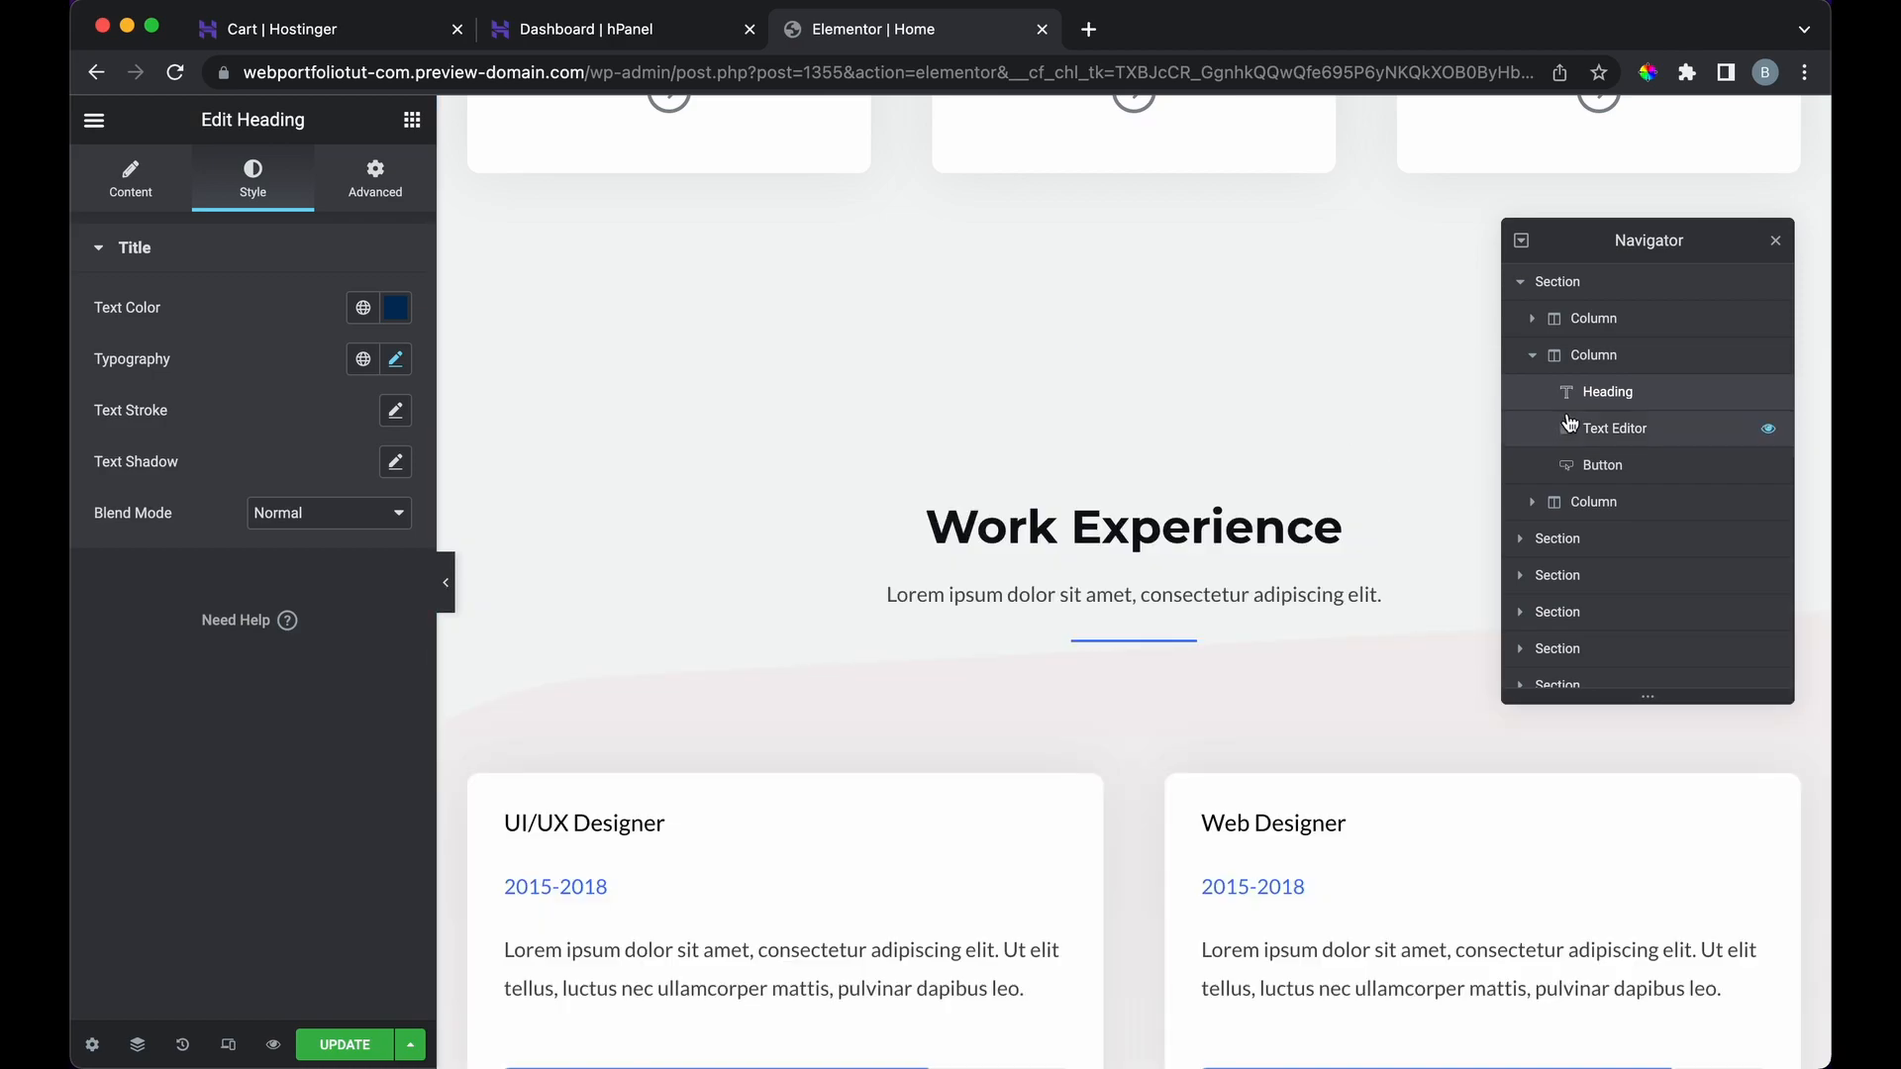
scroll(1544, 436, "down", 2)
left_click(1551, 489)
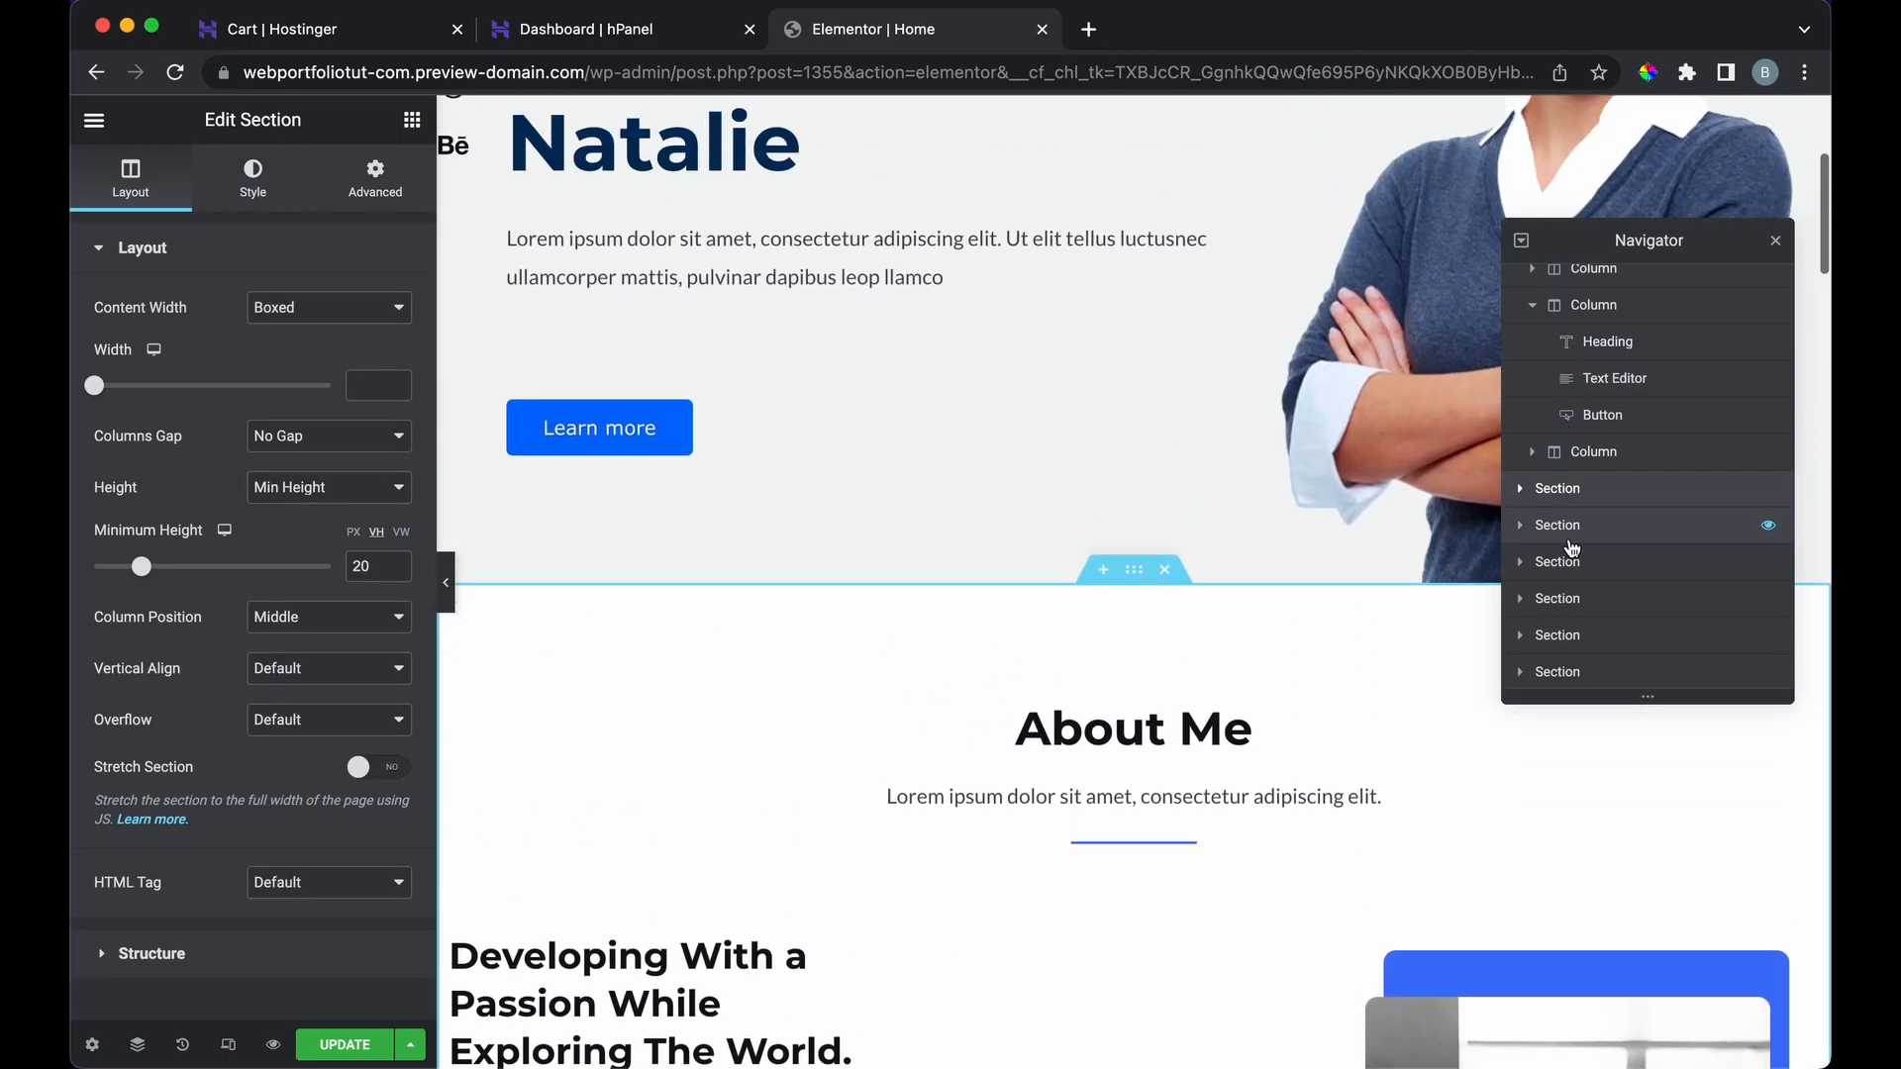
left_click(1570, 542)
left_click(1569, 564)
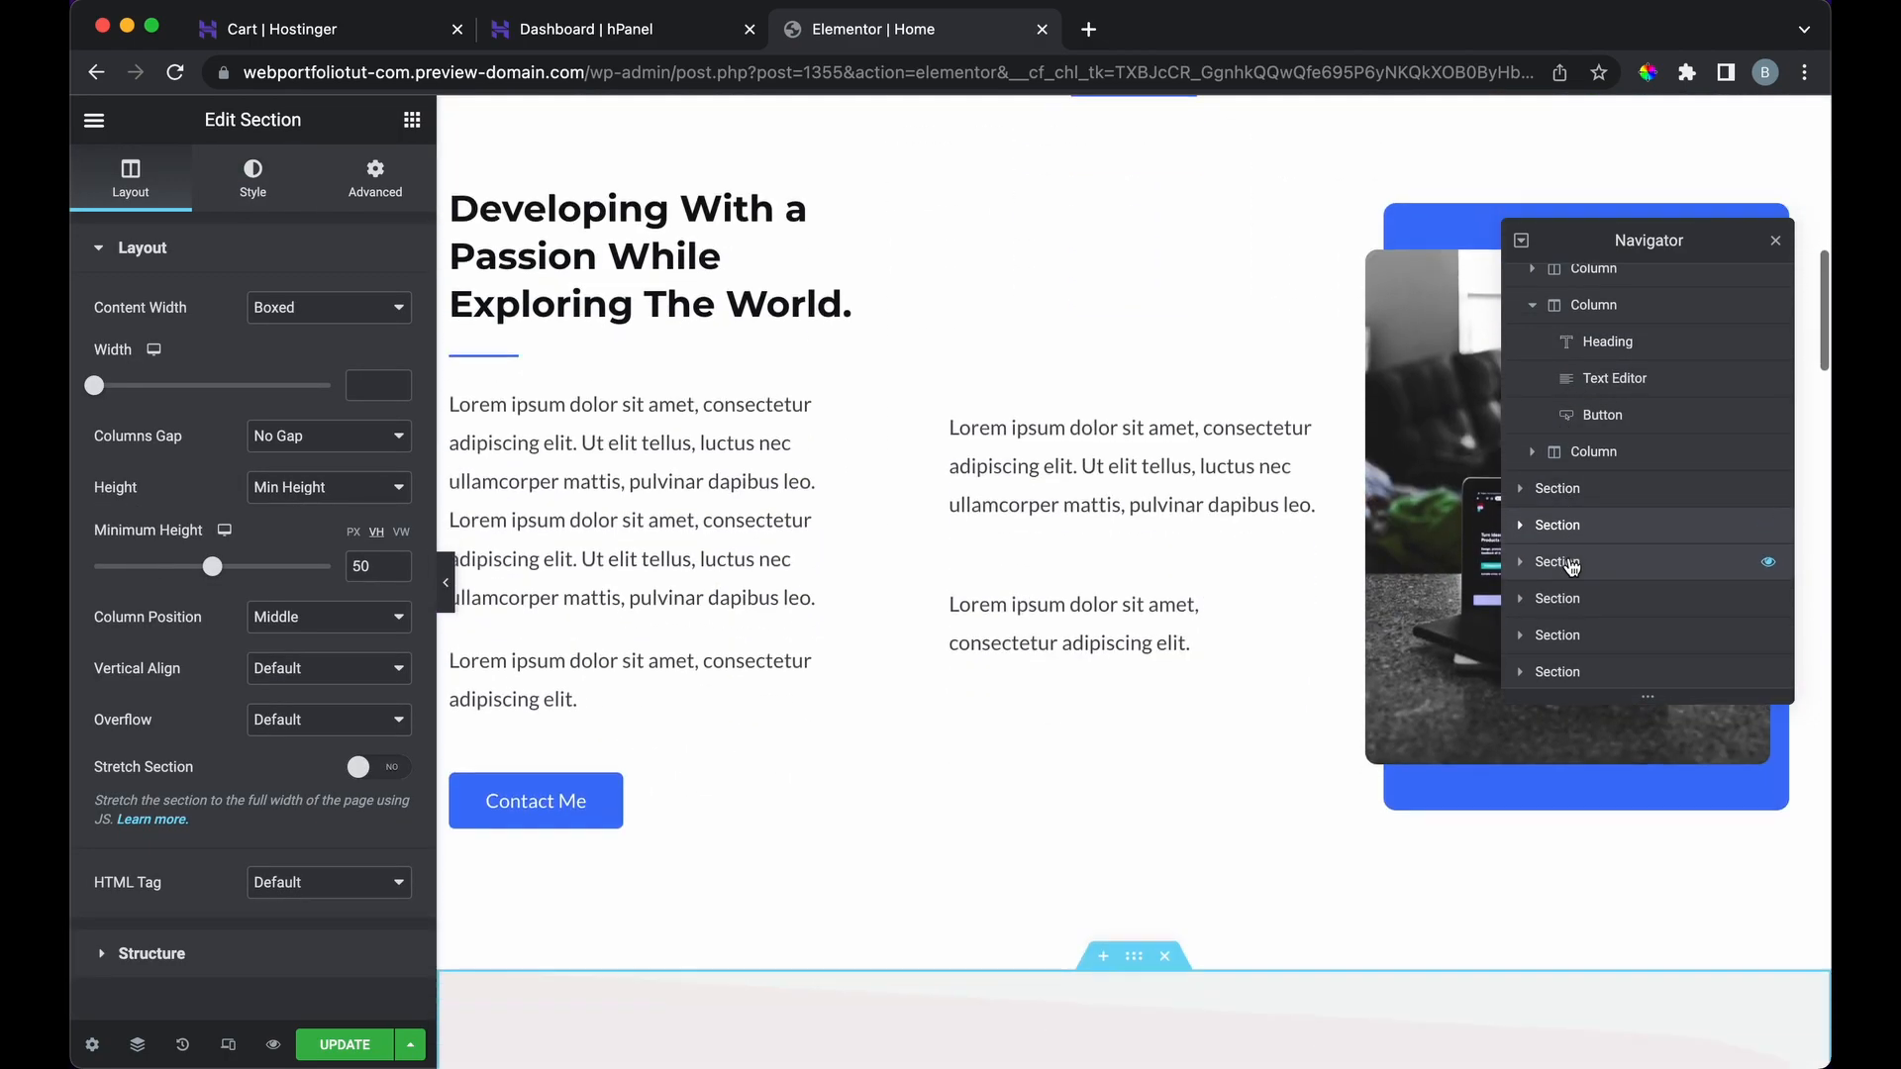
left_click(1570, 600)
left_click(1568, 636)
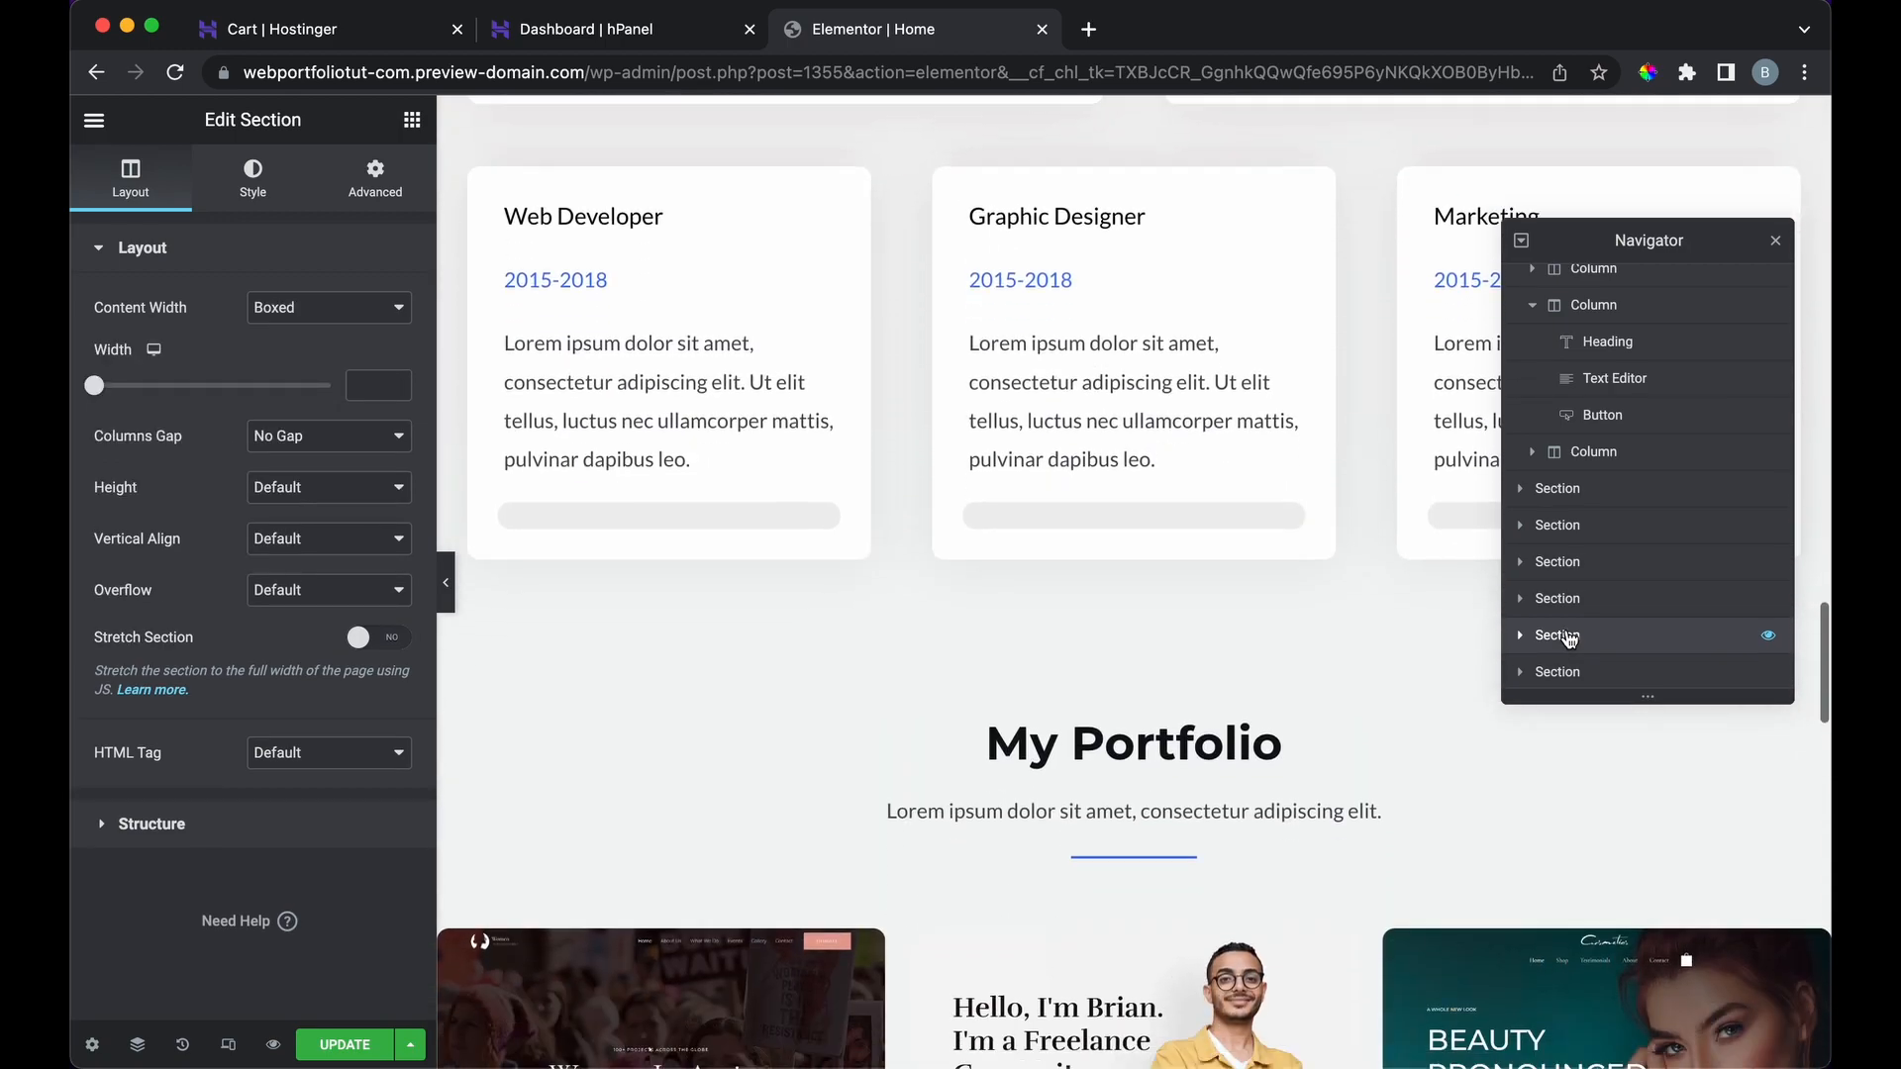
left_click(1560, 673)
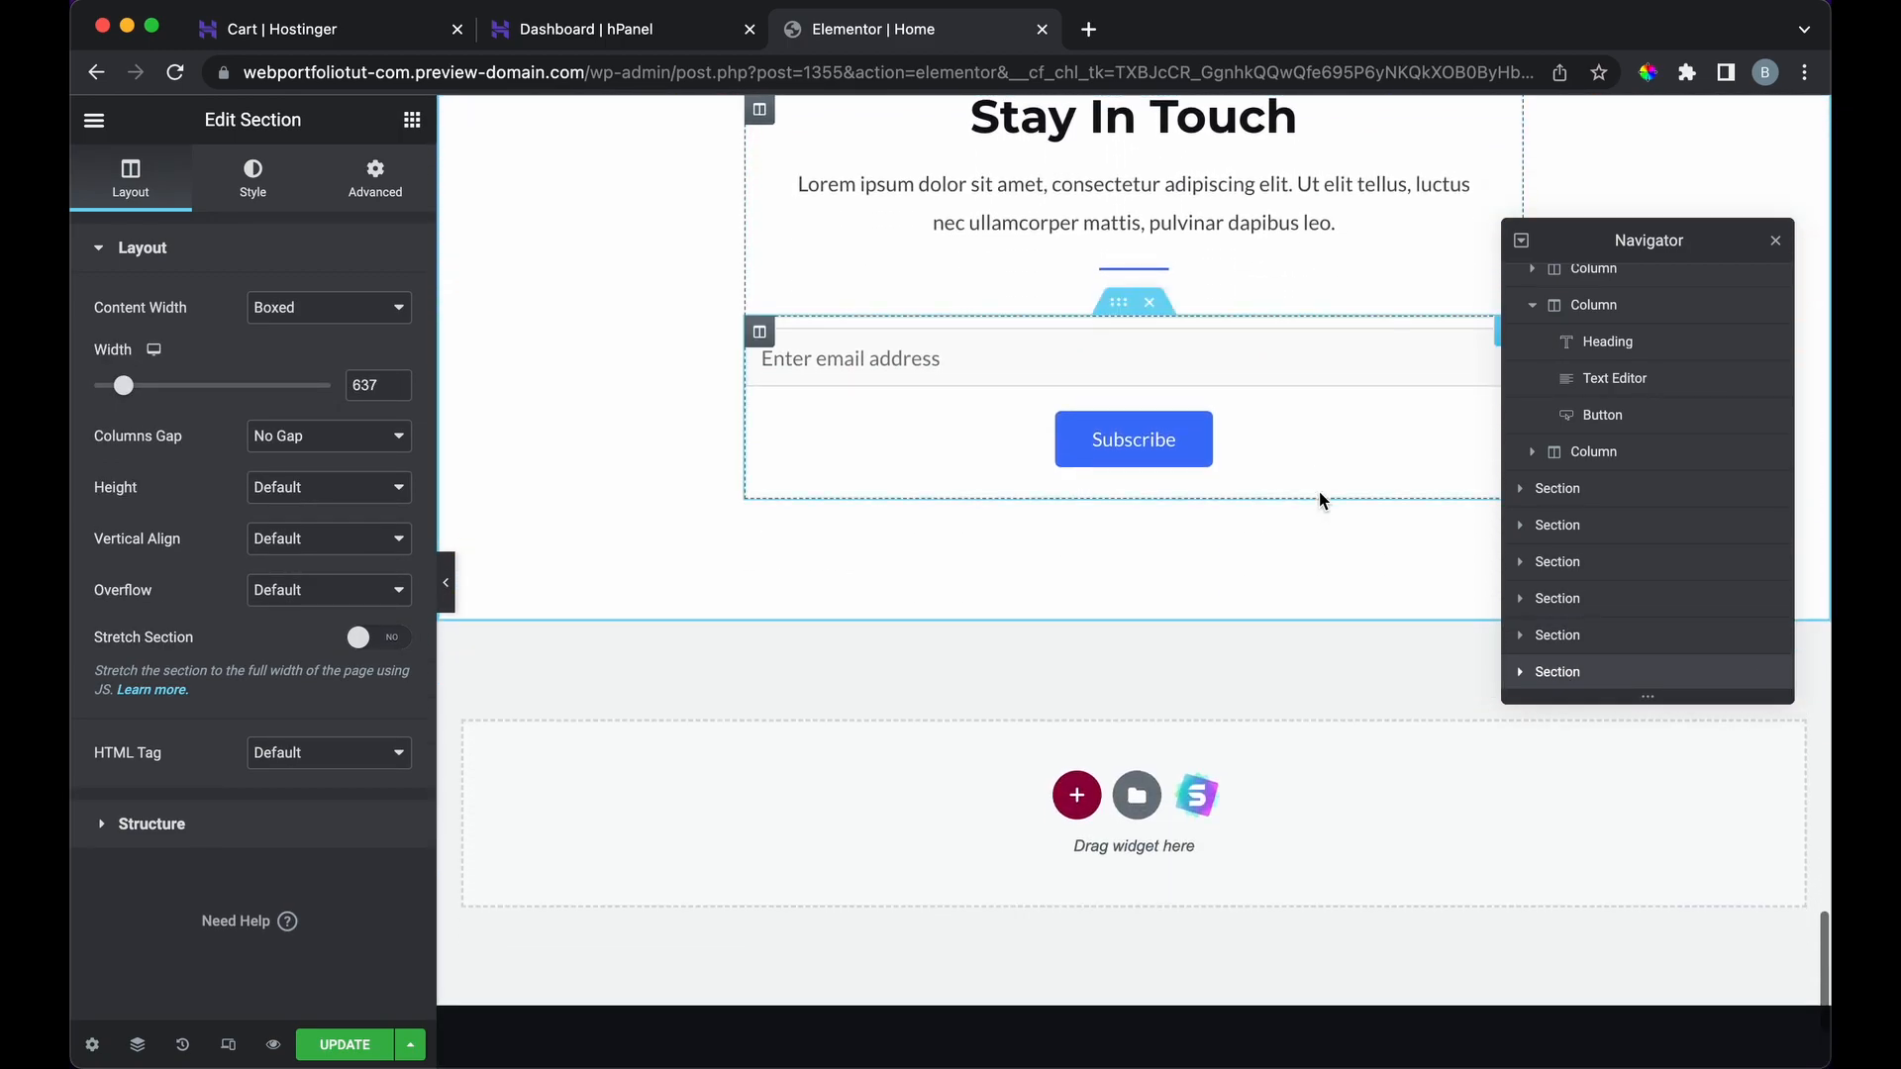
Step: Scroll back up and view the section's background style settings
scroll(1319, 491, "up", 8)
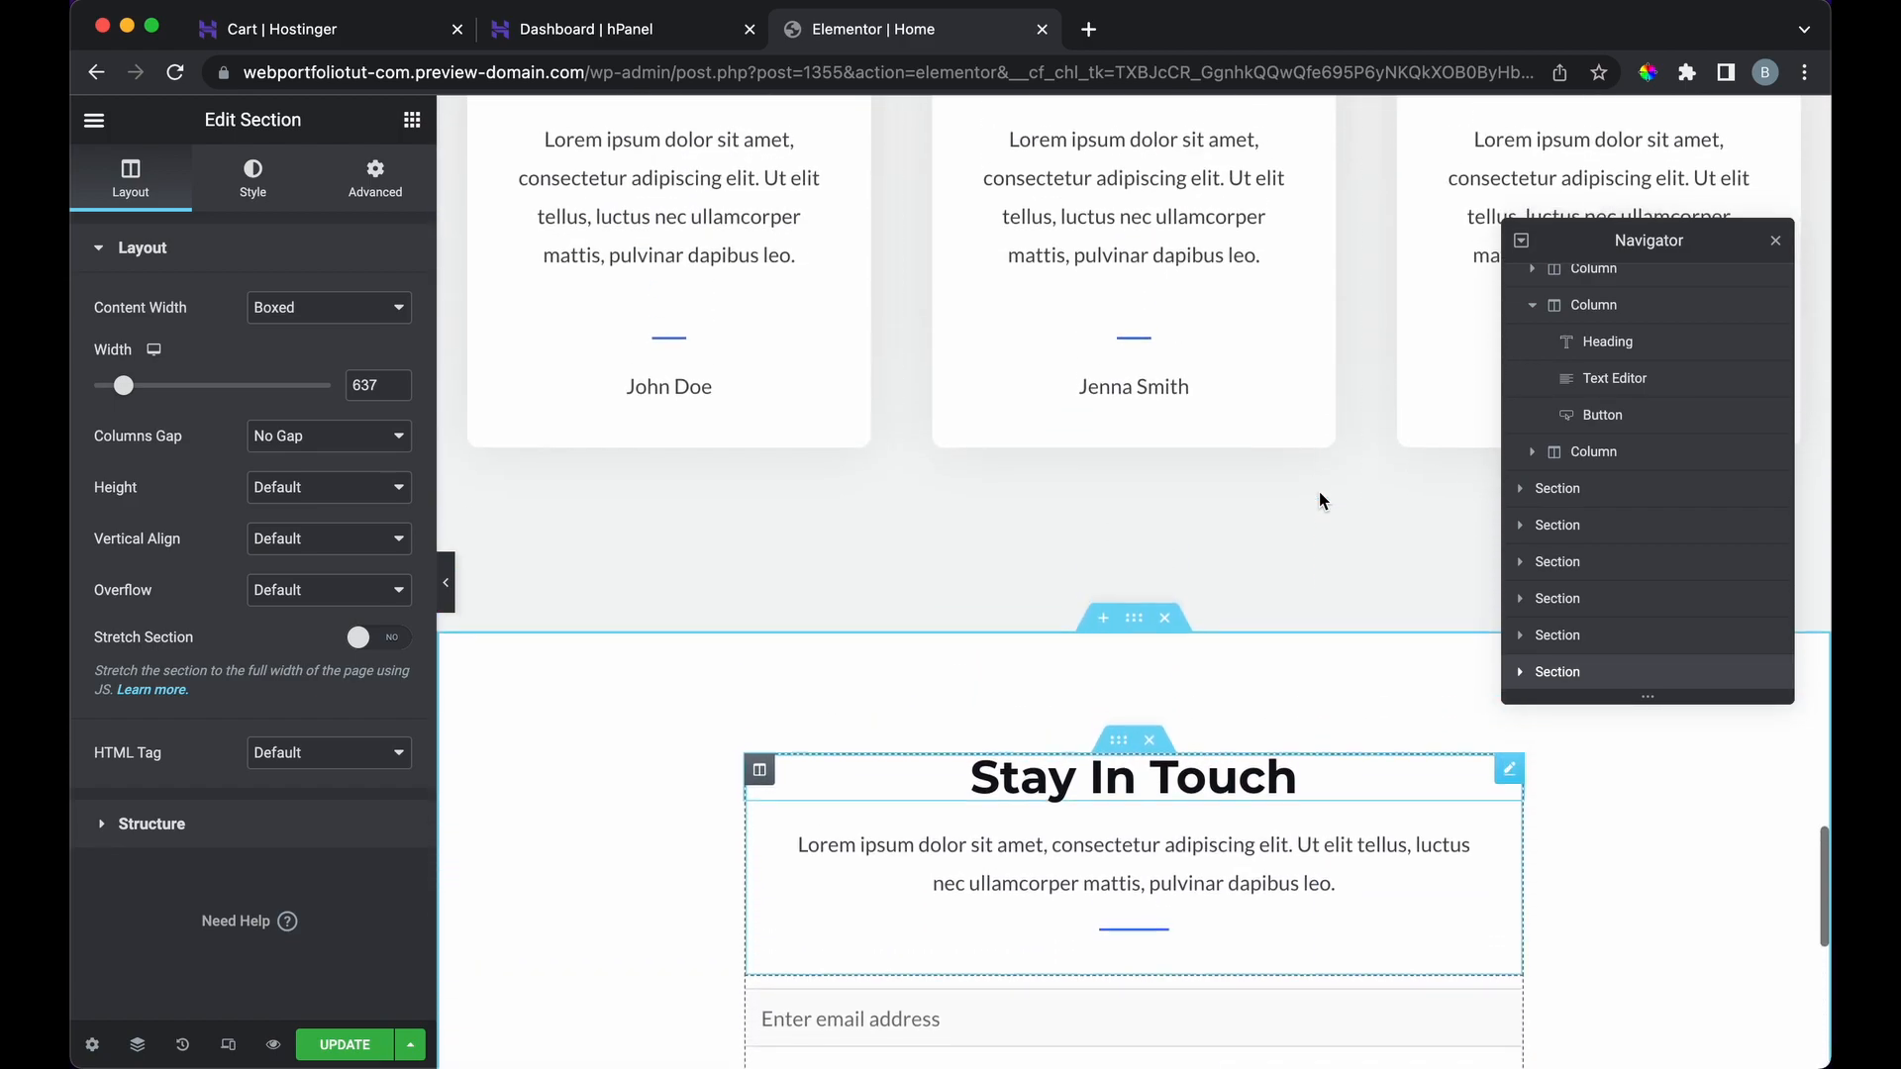
scroll(1319, 495, "up", 2)
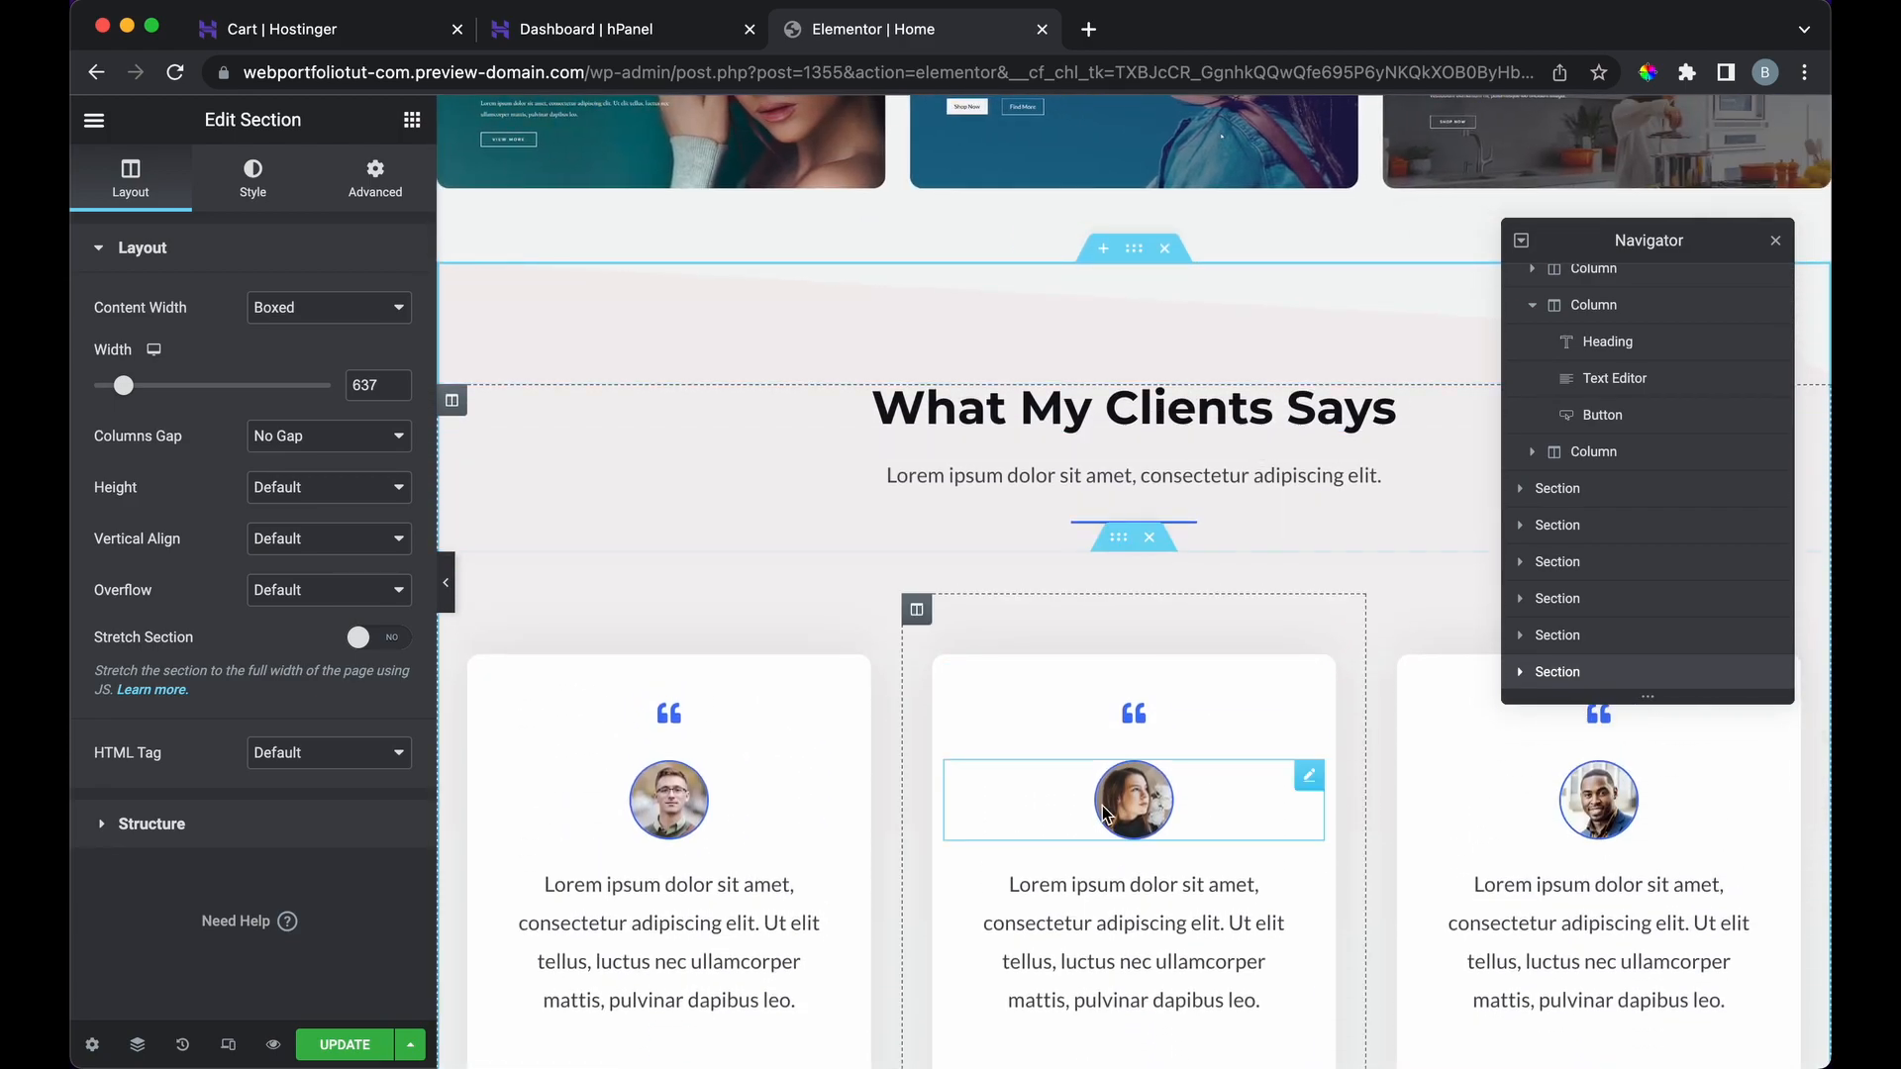
scroll(1206, 295, "up", 6)
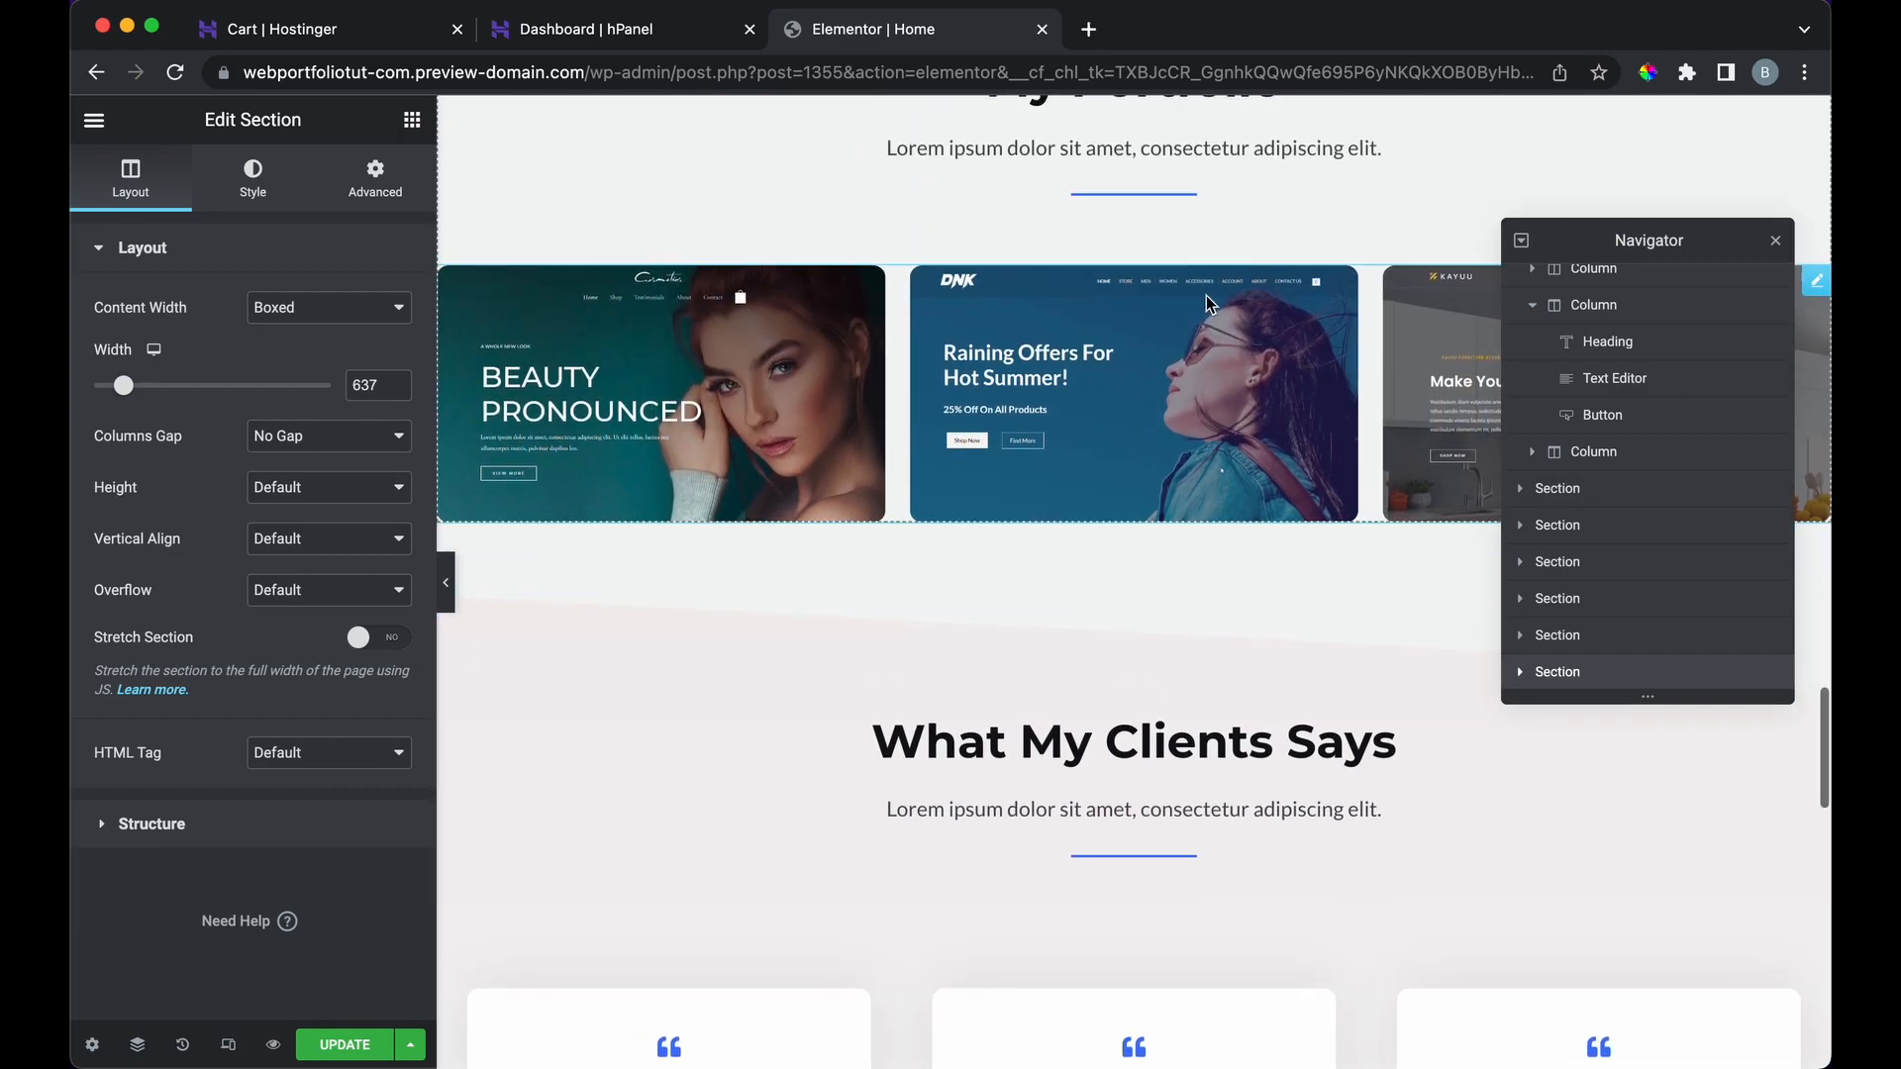
left_click(253, 178)
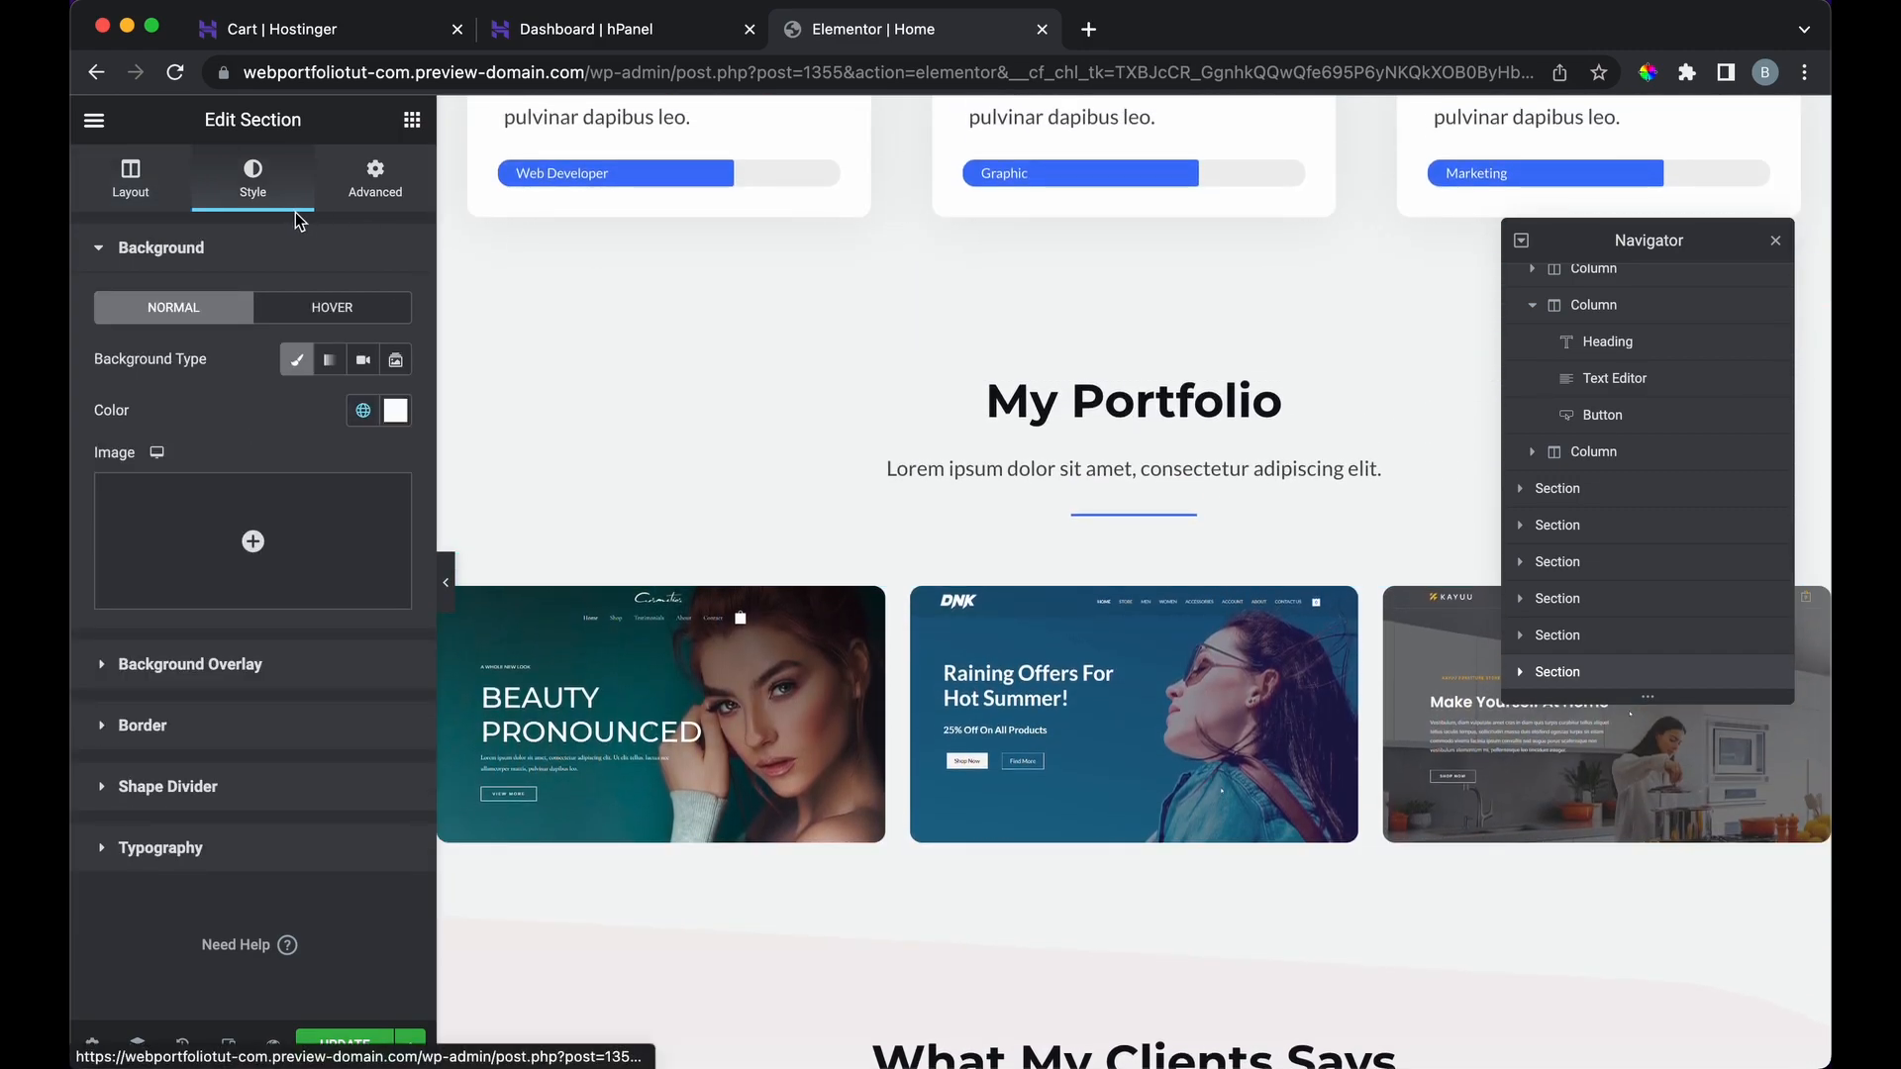
scroll(870, 495, "up", 8)
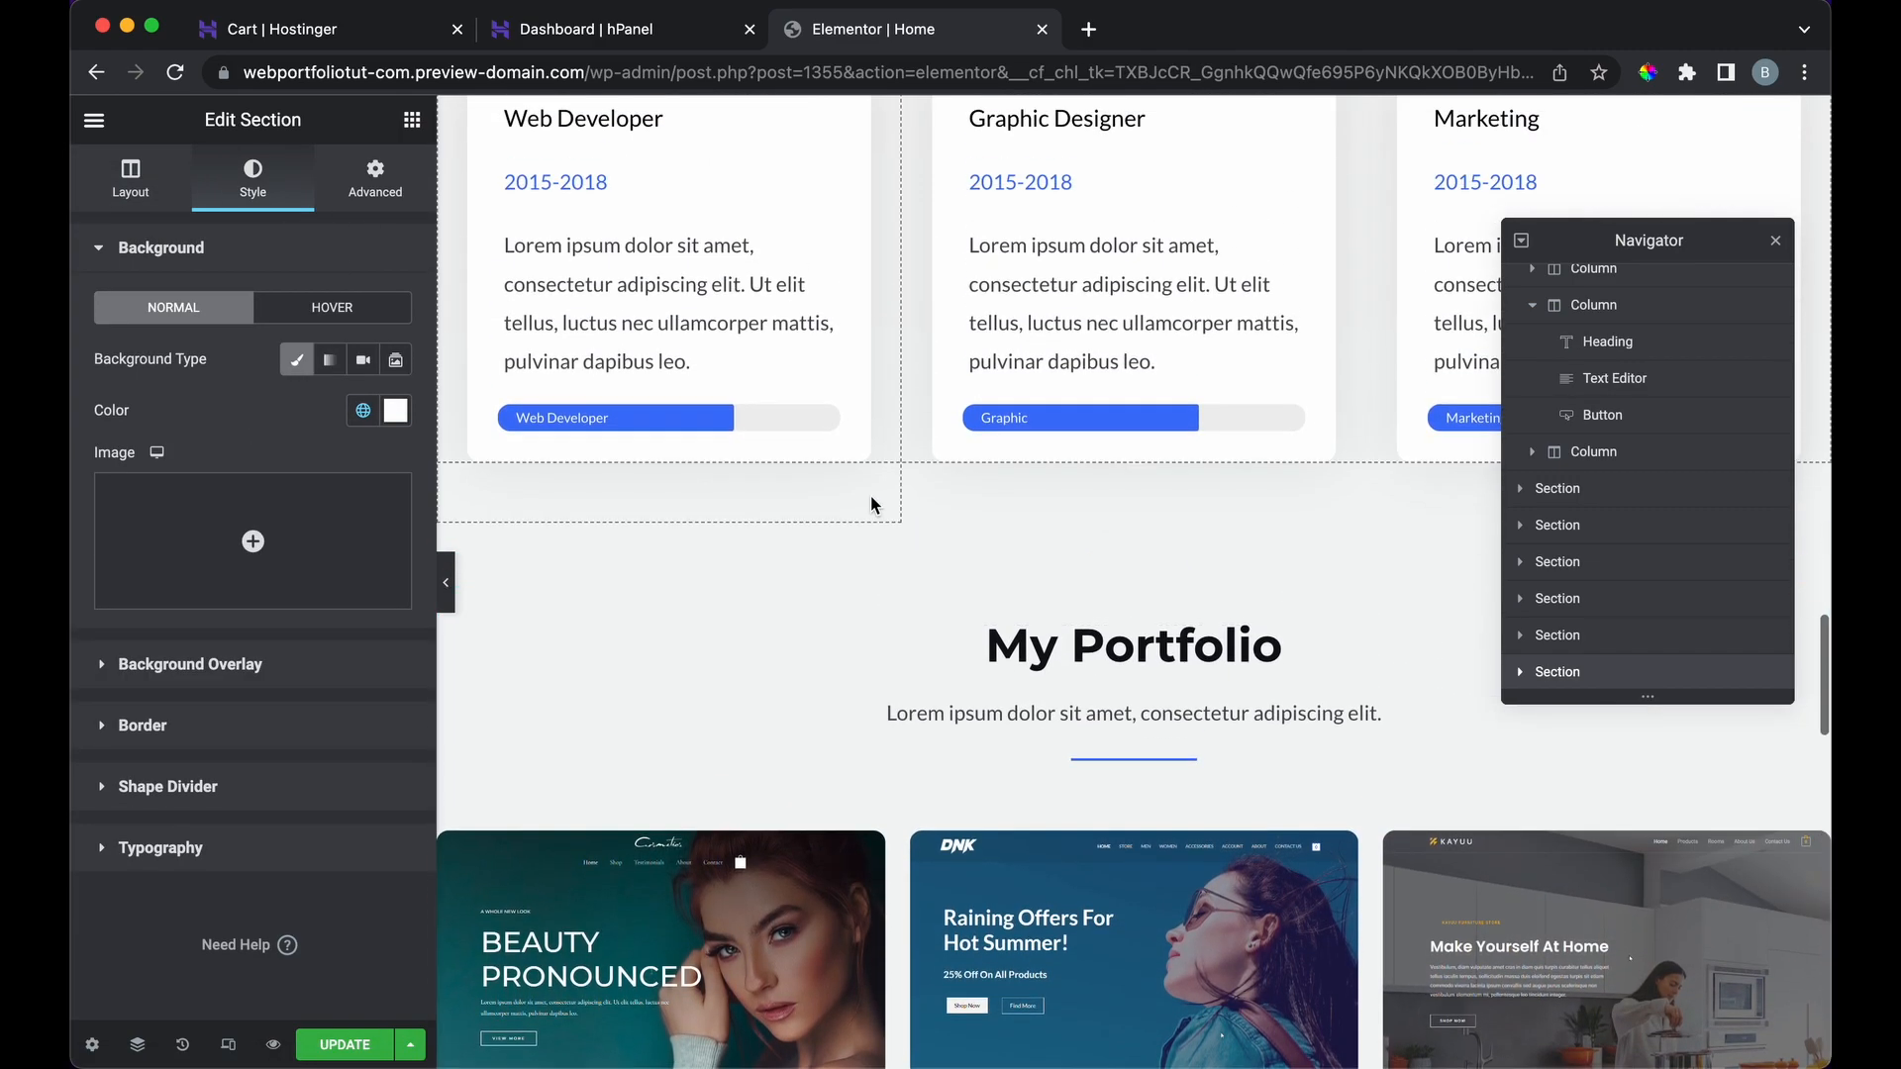
scroll(869, 505, "up", 15)
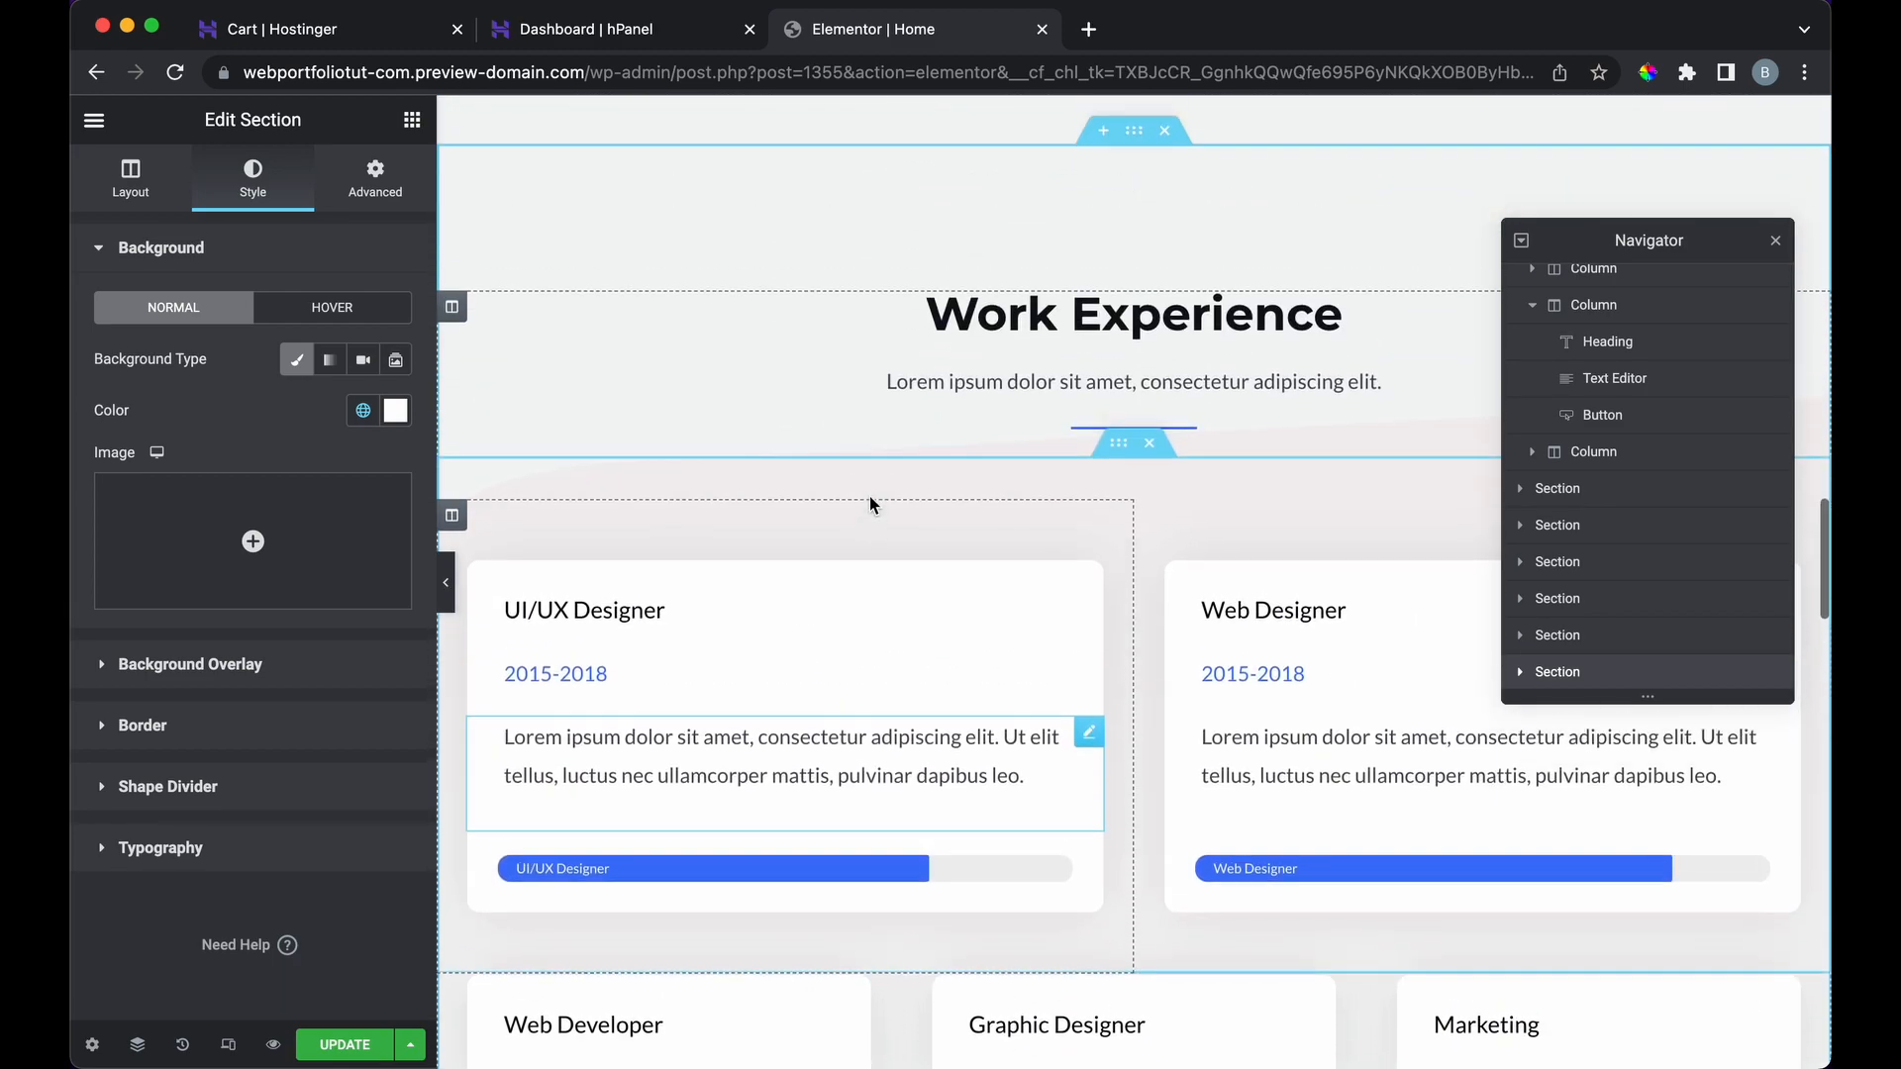
scroll(869, 505, "down", 5)
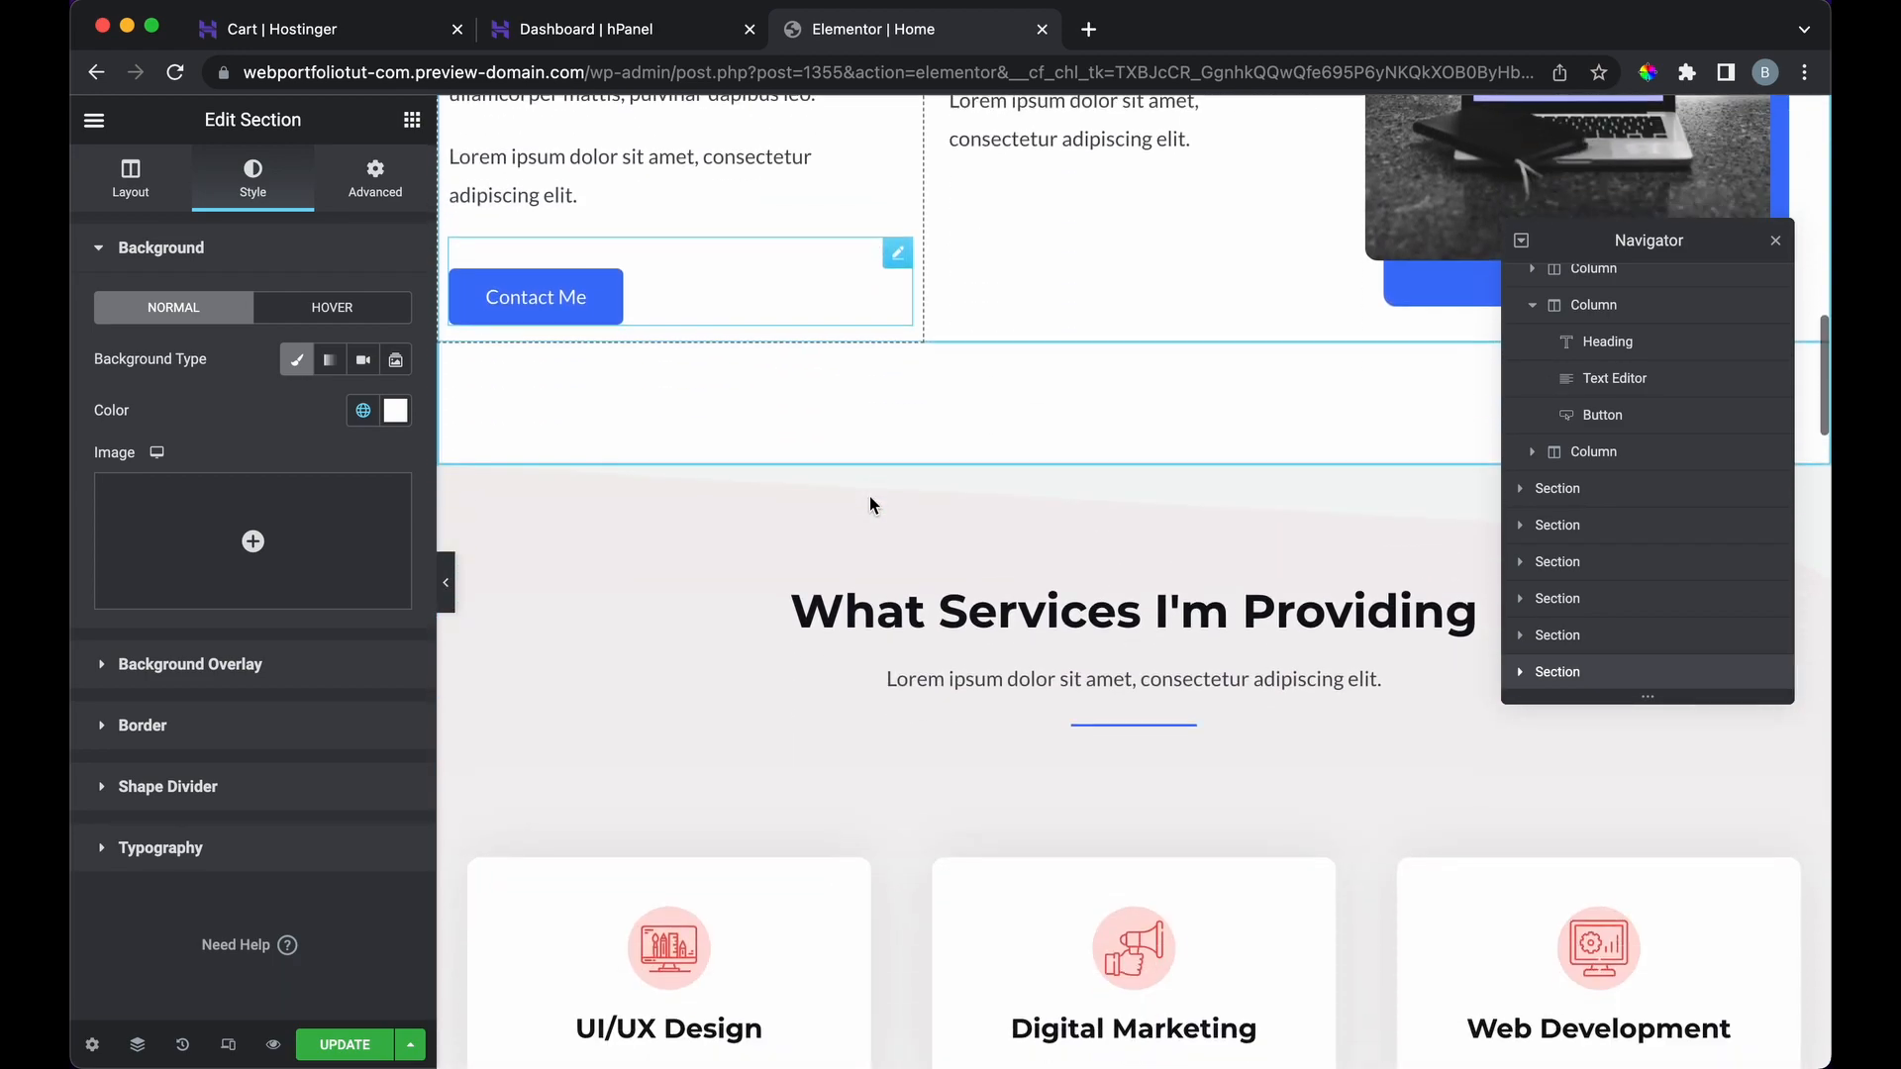
Step: Add a one-column section above services with a heading reading 'This is my header'
left_click(1111, 451)
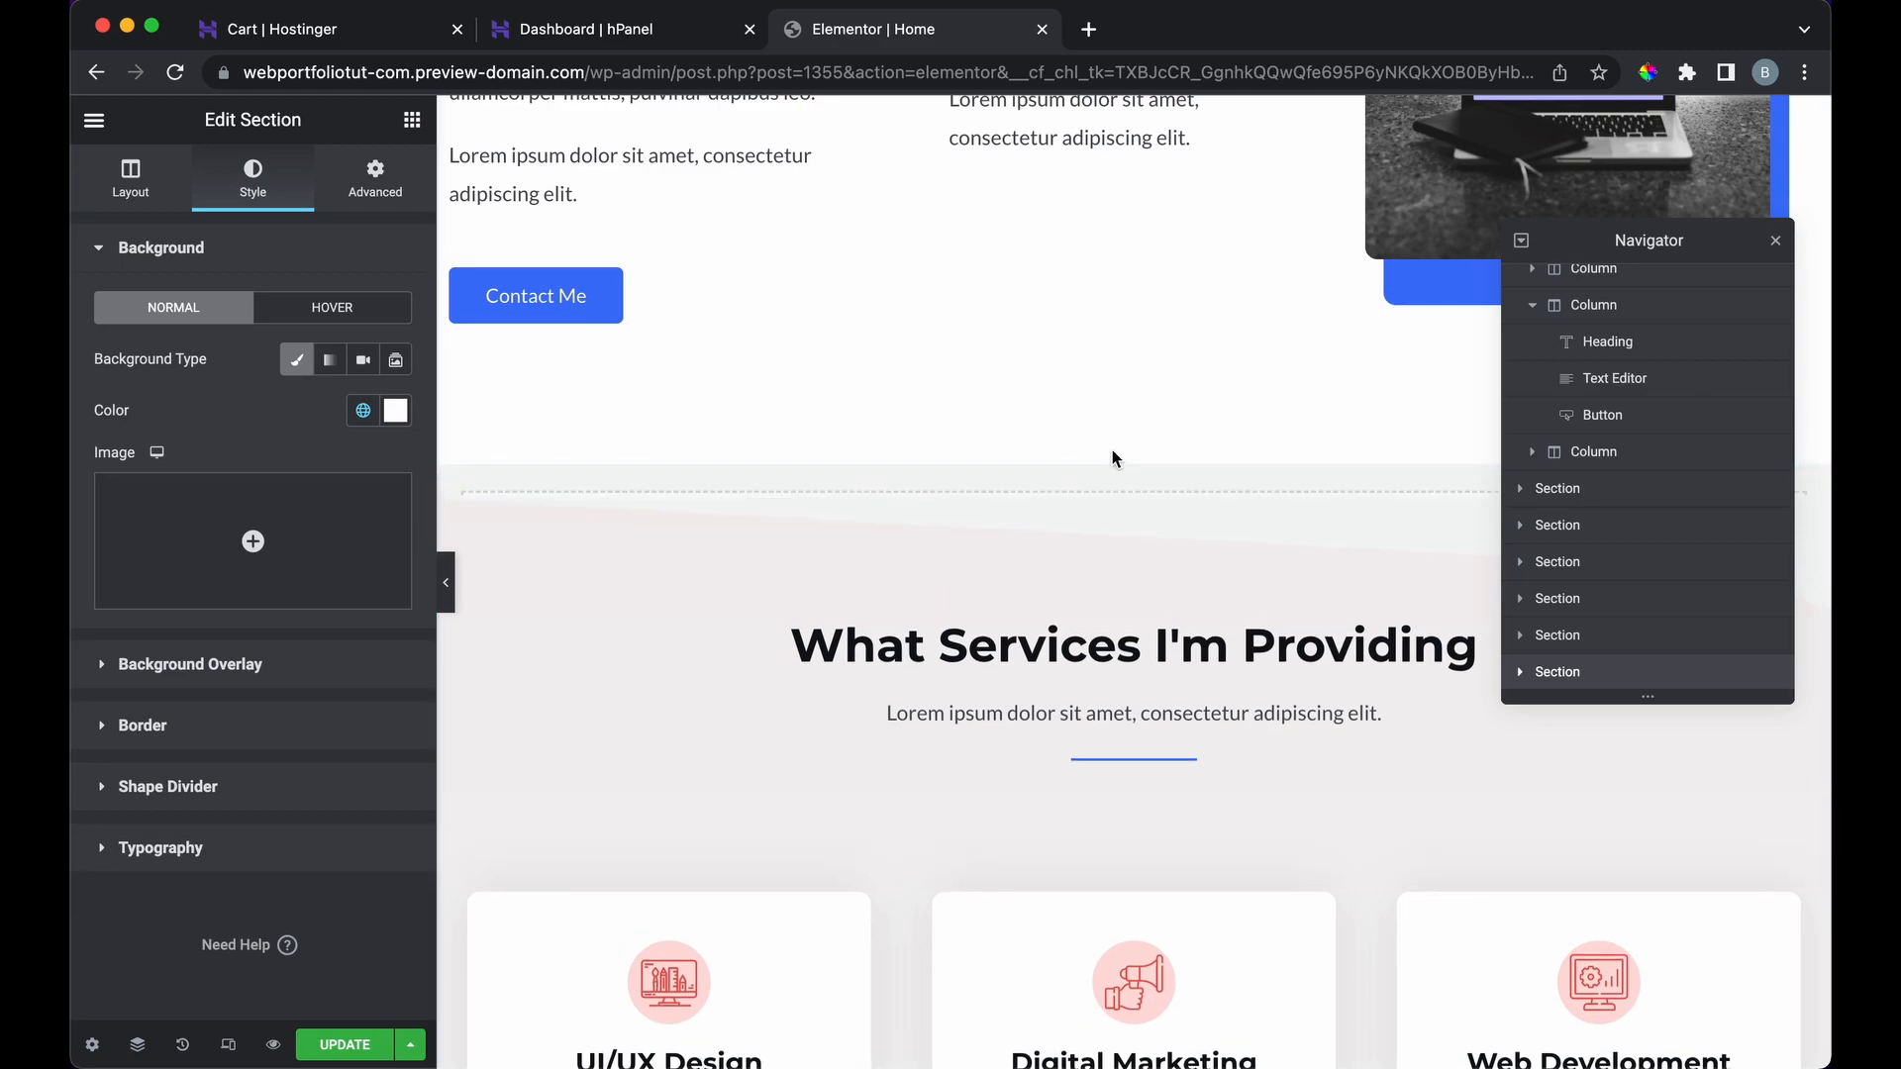
left_click(1079, 577)
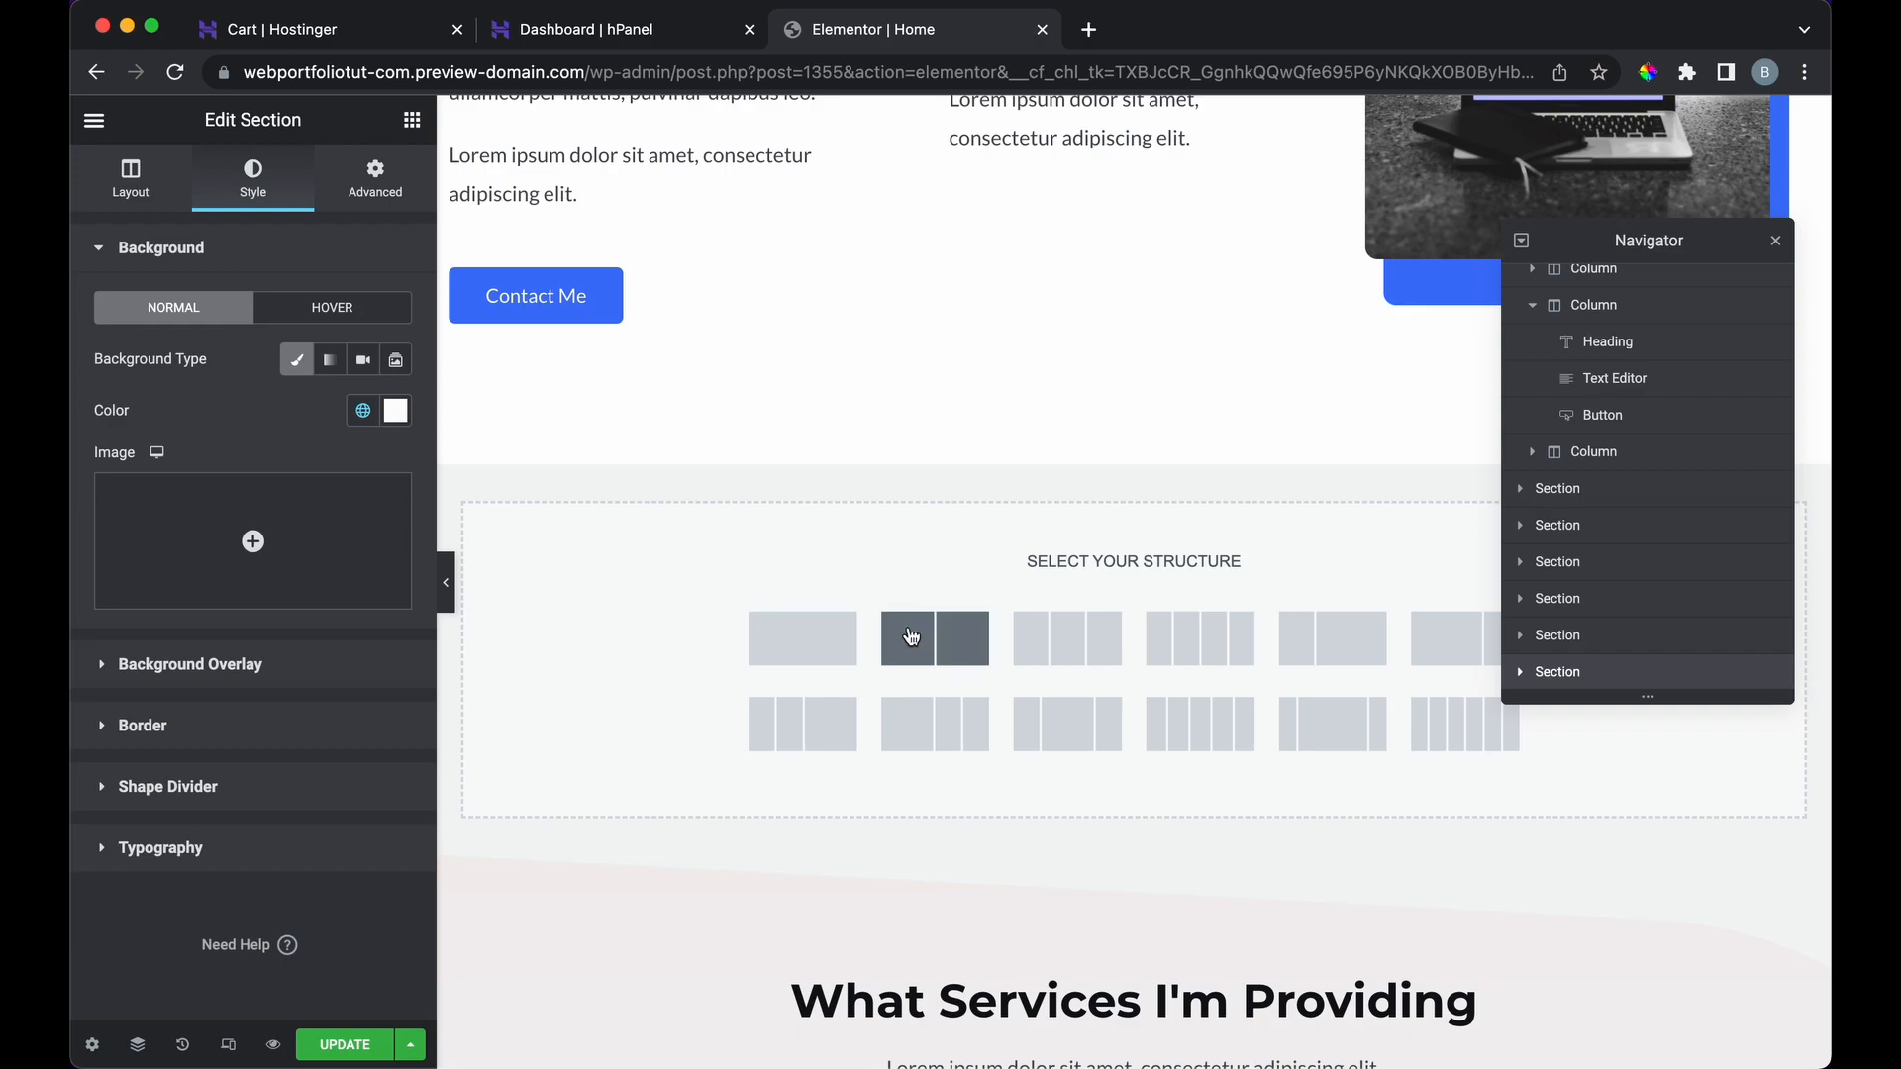
left_click(844, 643)
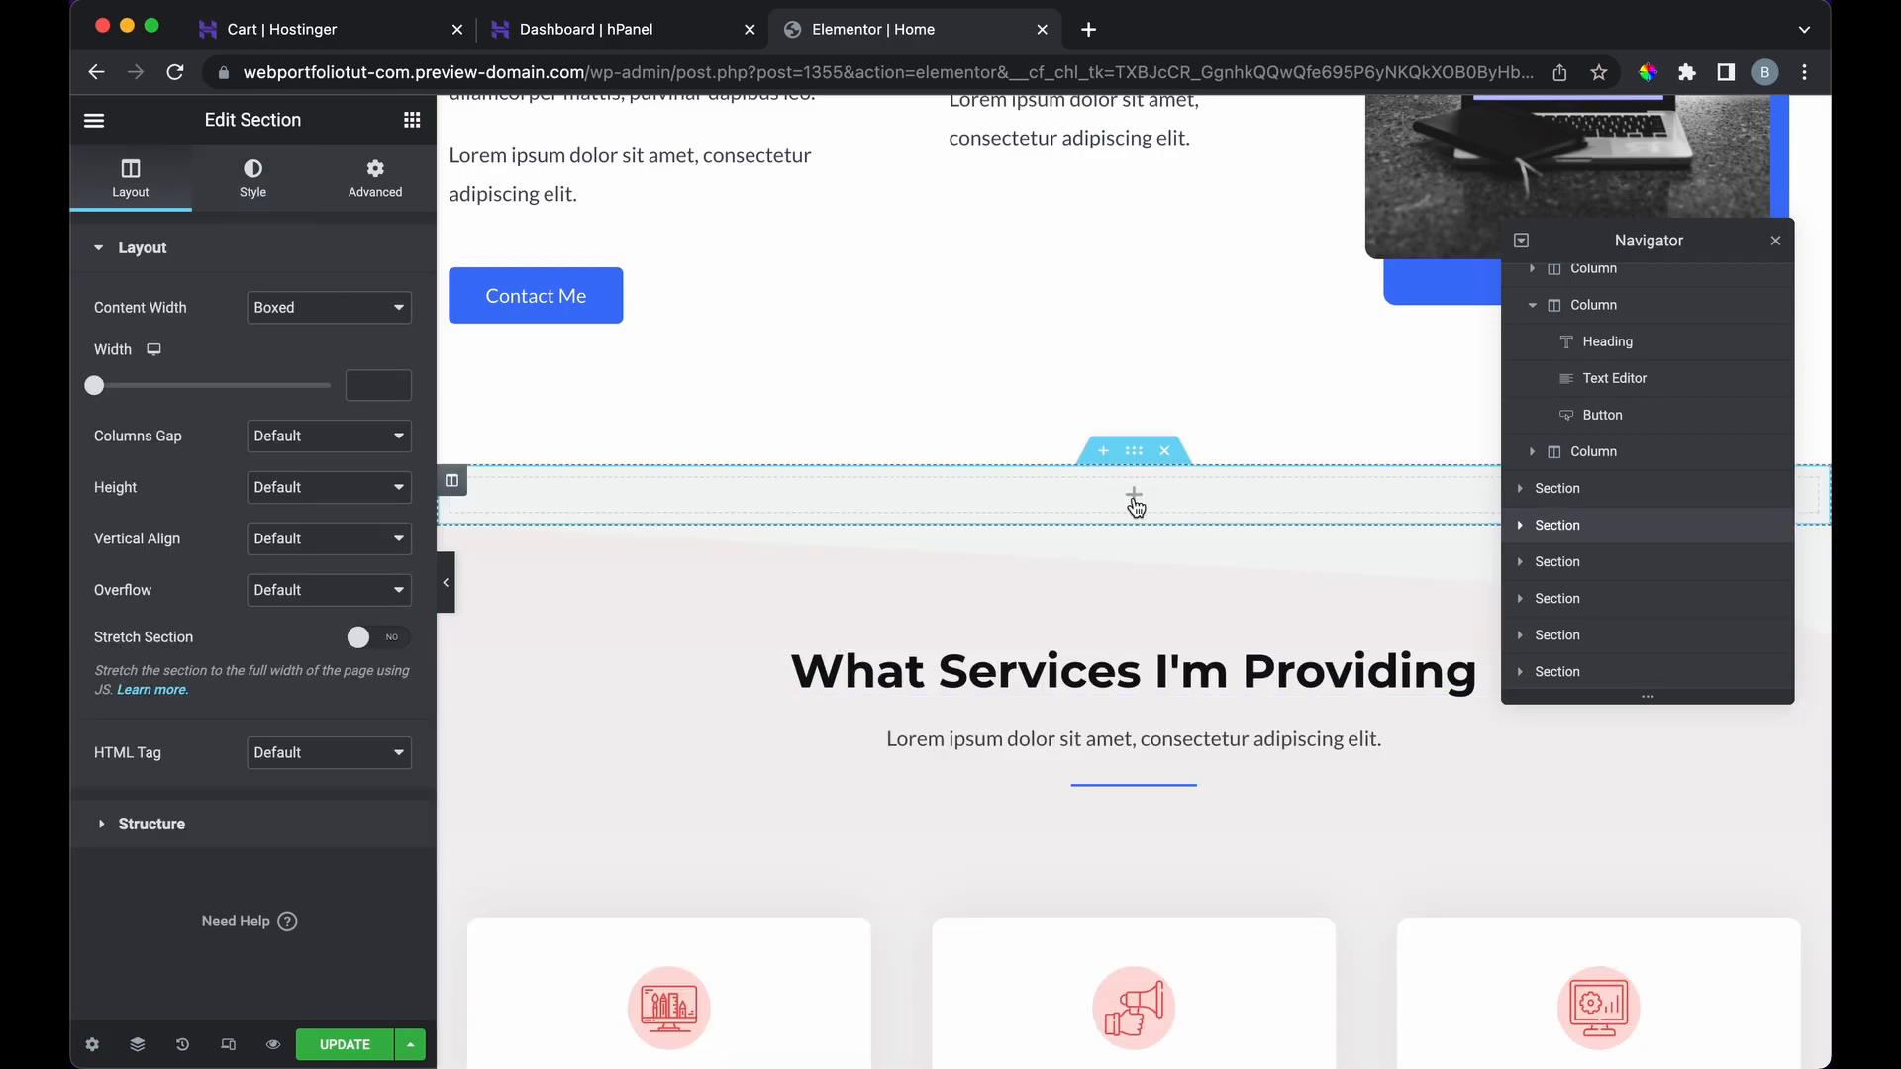
left_click(1135, 500)
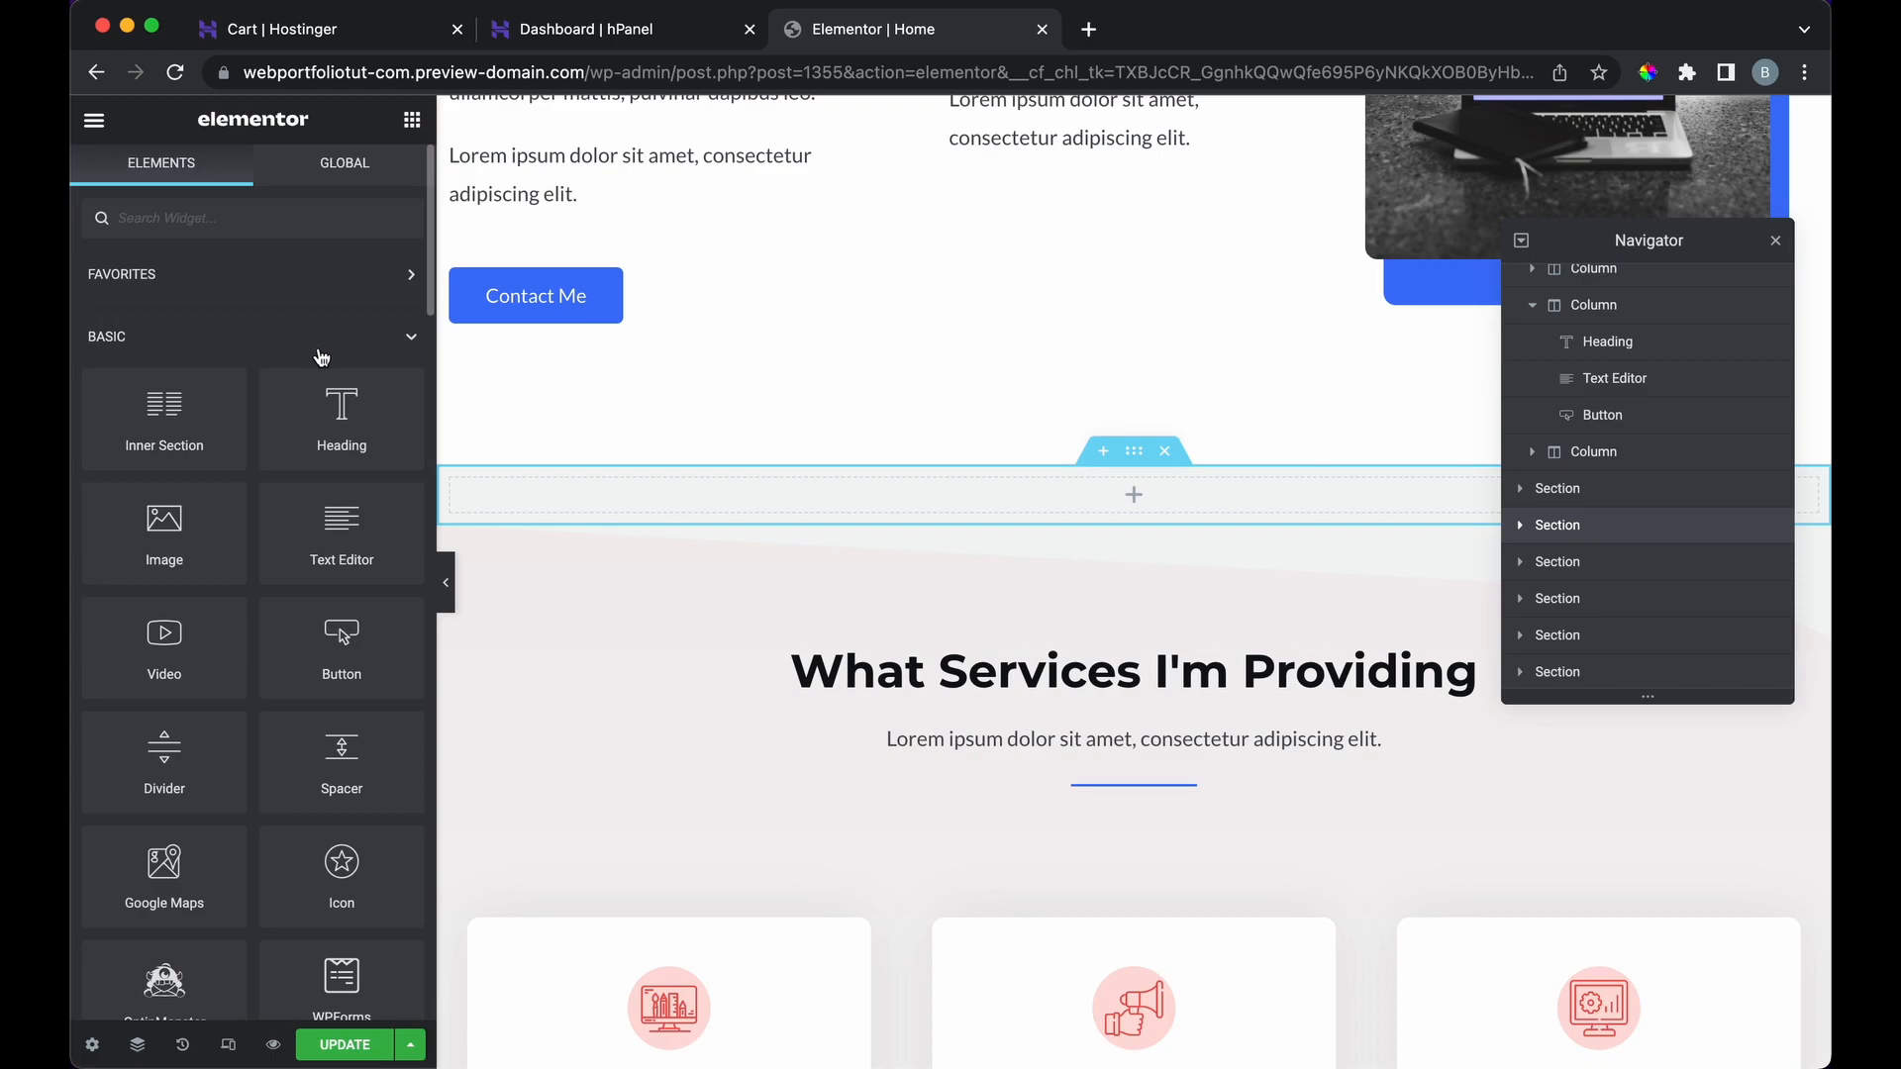
left_click_drag(292, 411, 1086, 525)
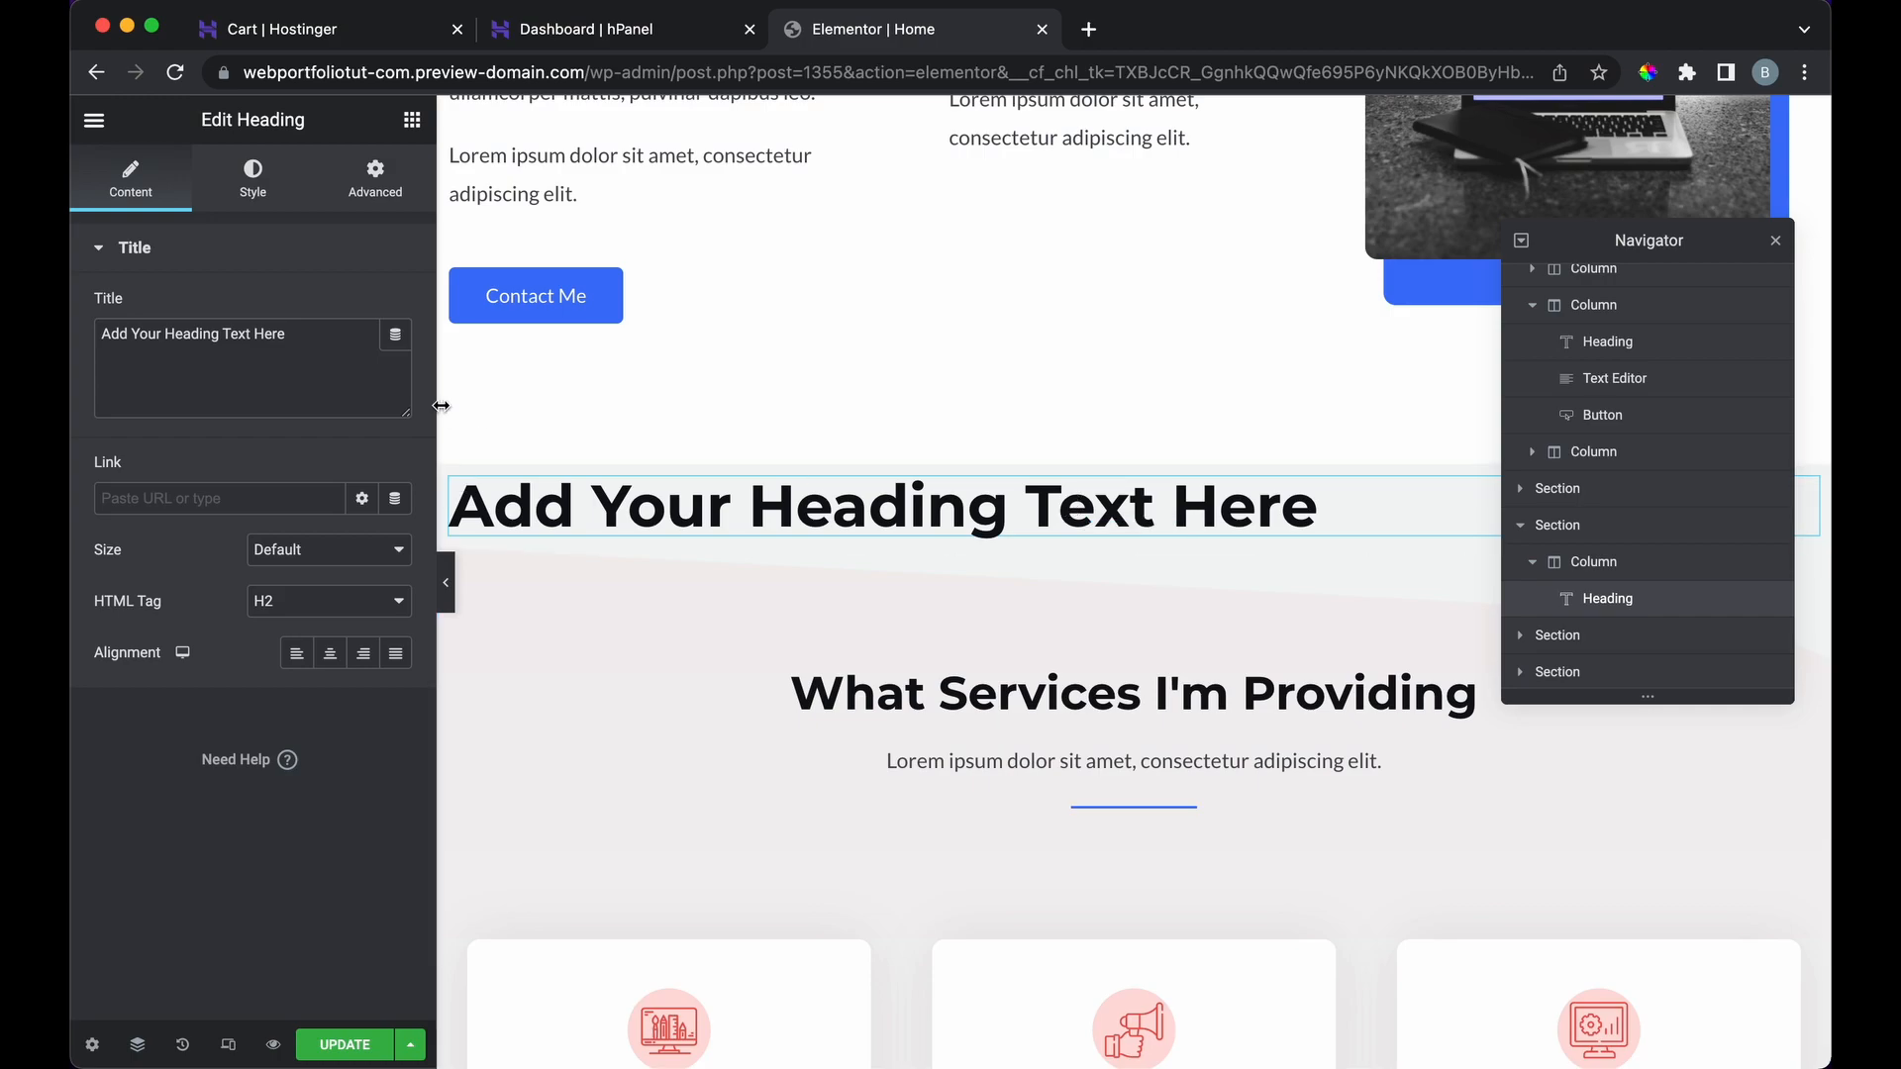
triple_click(705, 505)
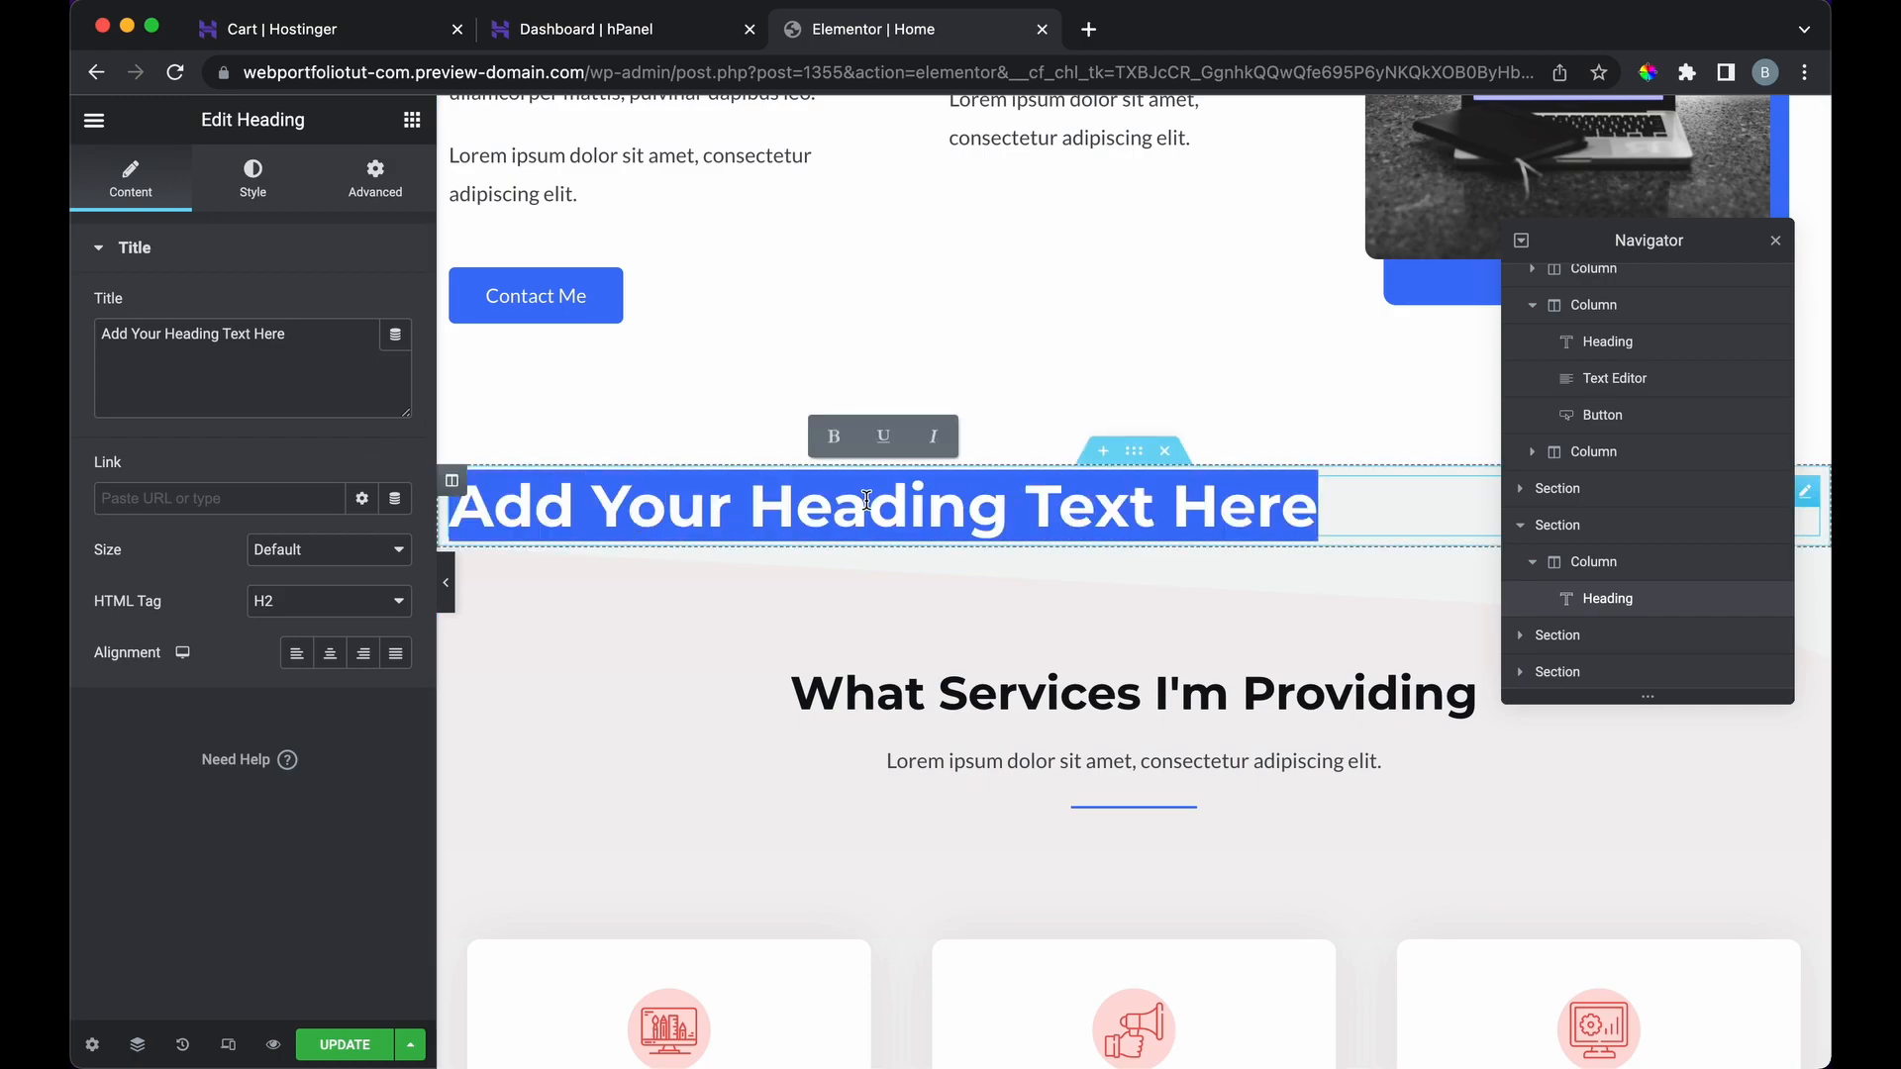
type("This is my header")
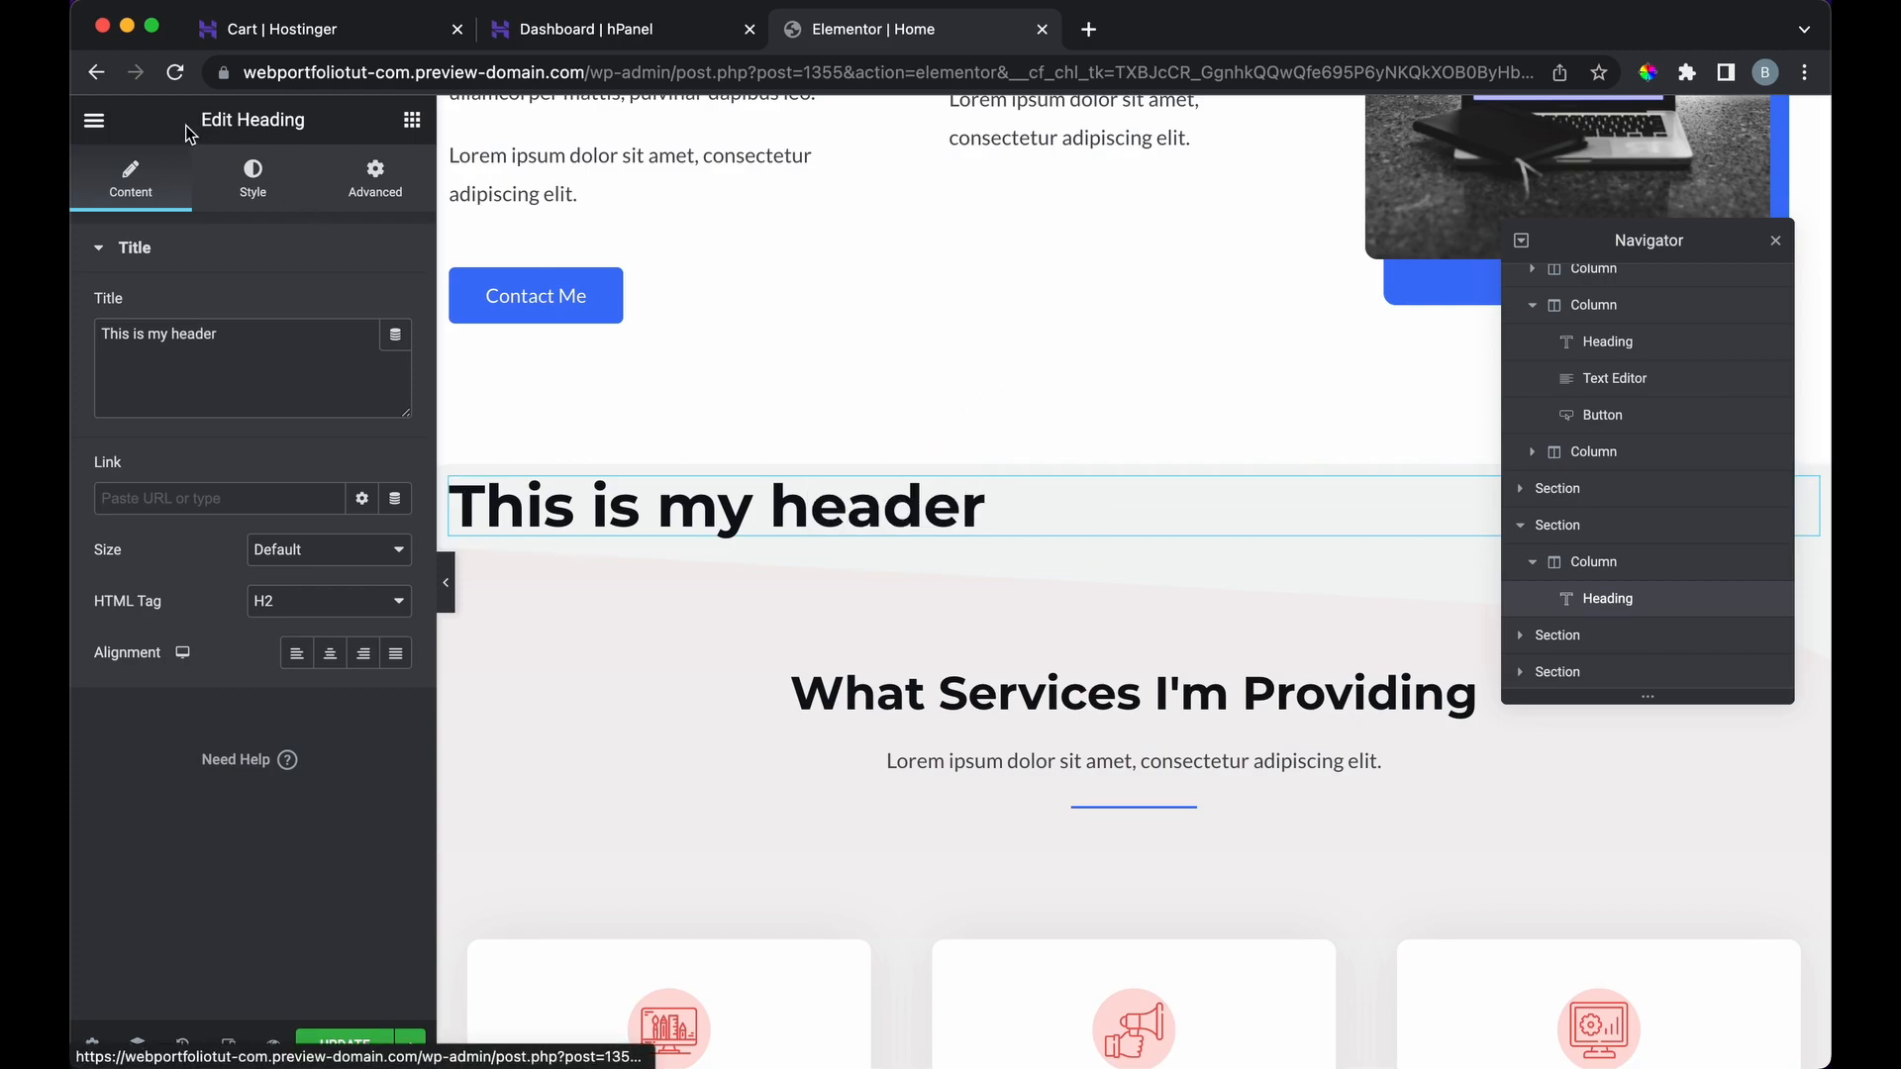
Step: Add a second heading below it reading 'This is my second heading'
left_click(413, 122)
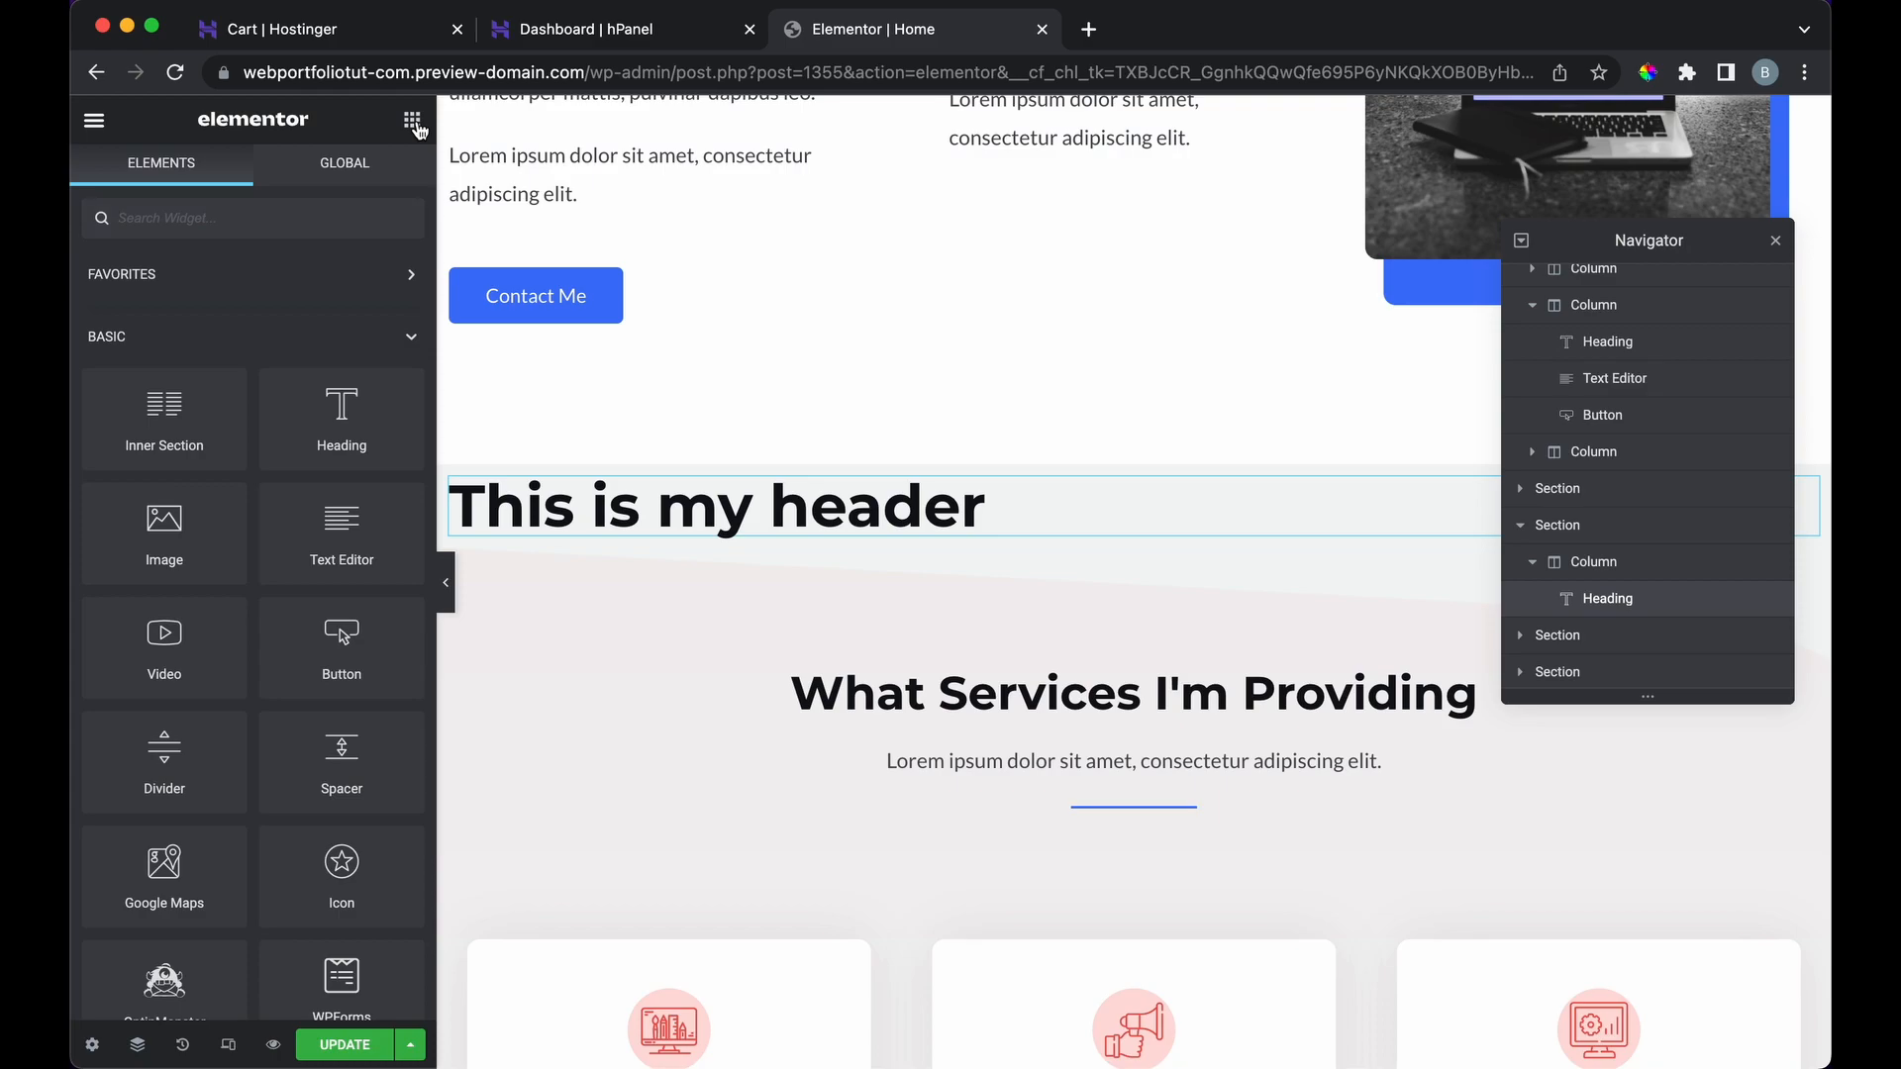
left_click_drag(322, 437, 768, 541)
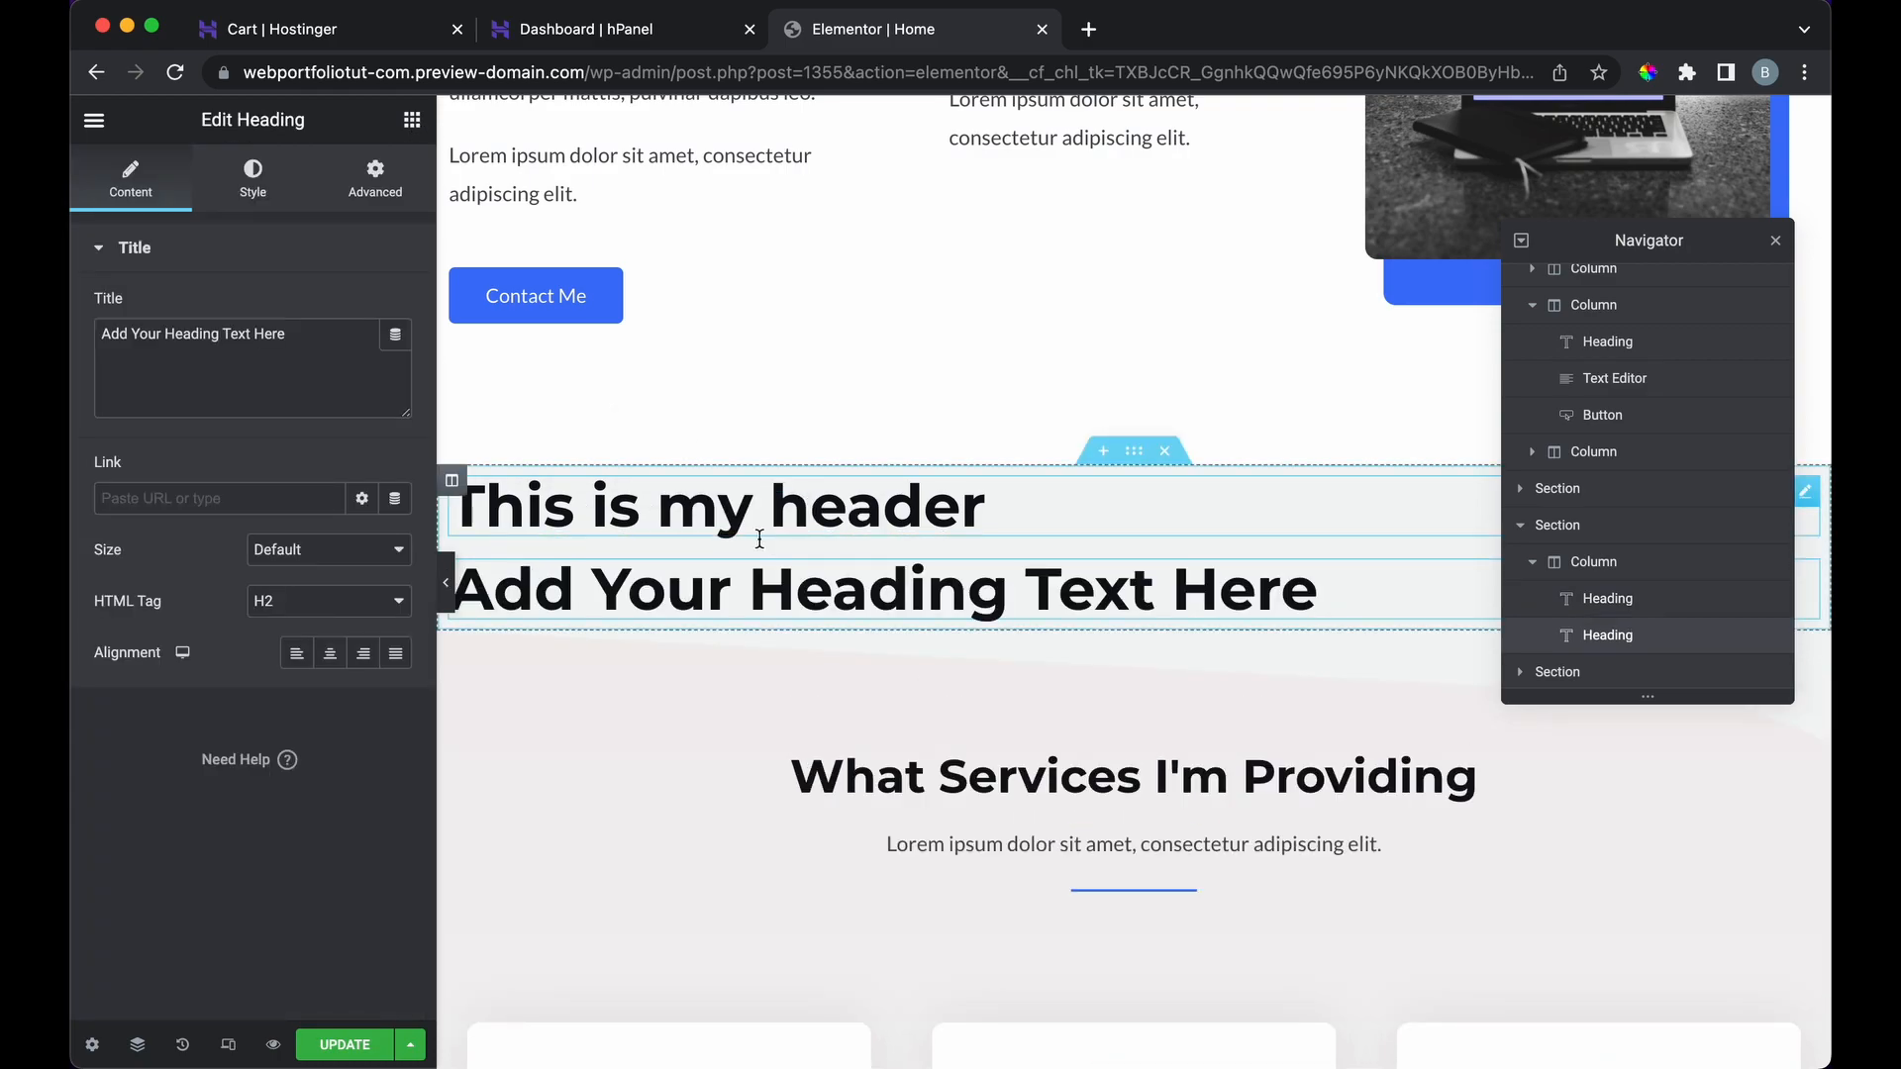
triple_click(704, 574)
type("This is")
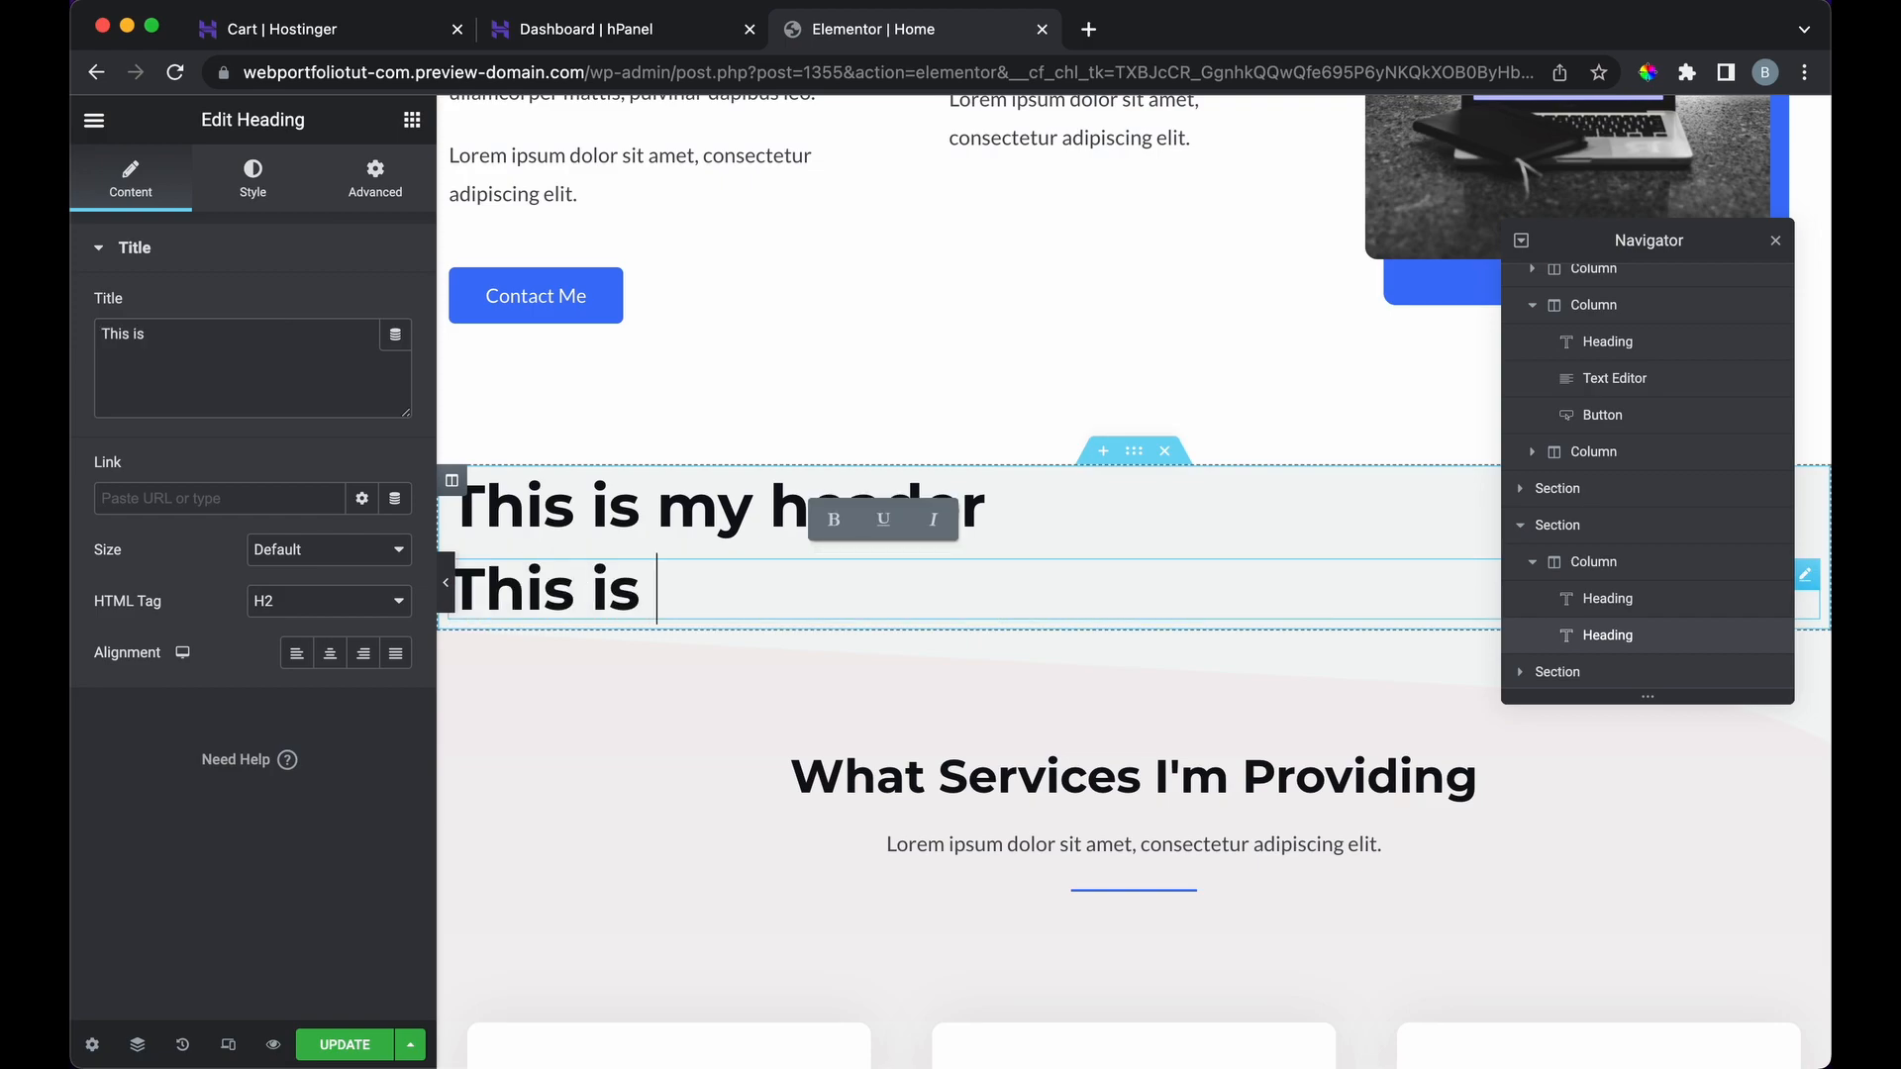
type(" my second heading")
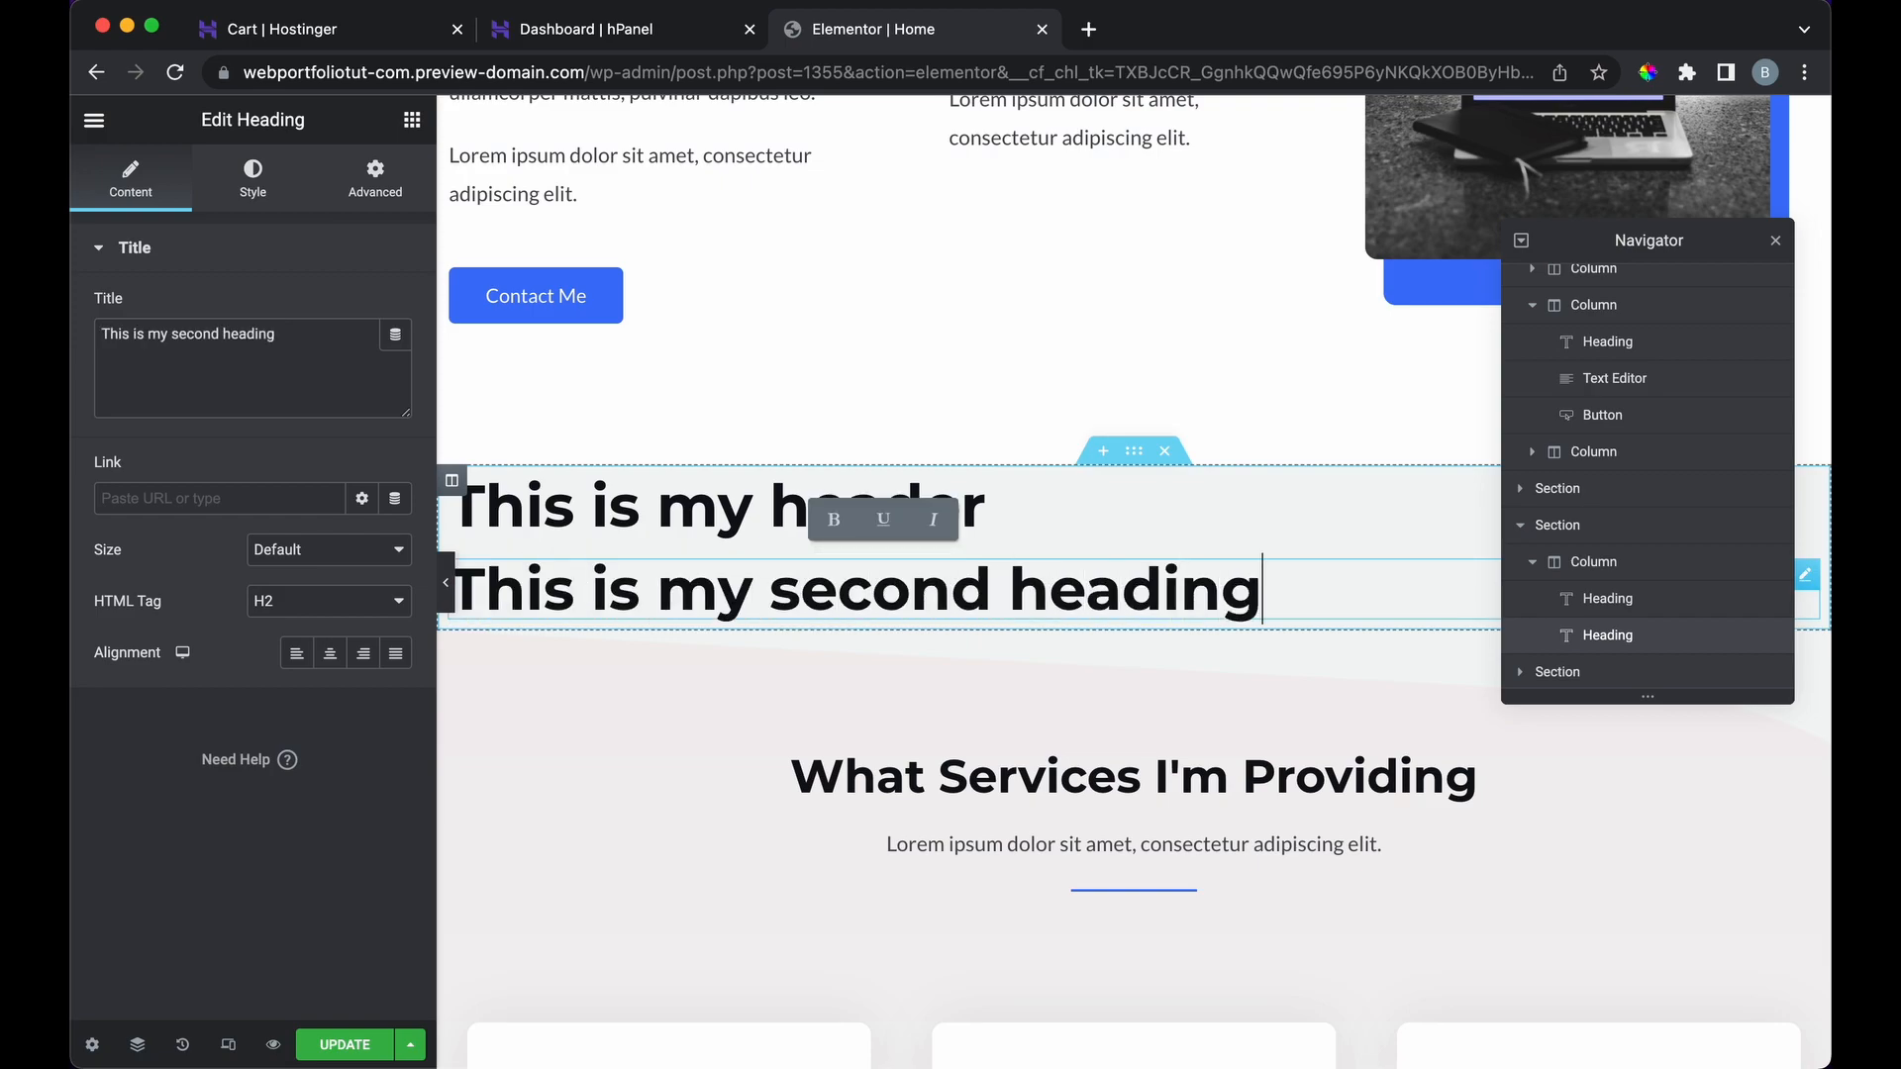
left_click(411, 123)
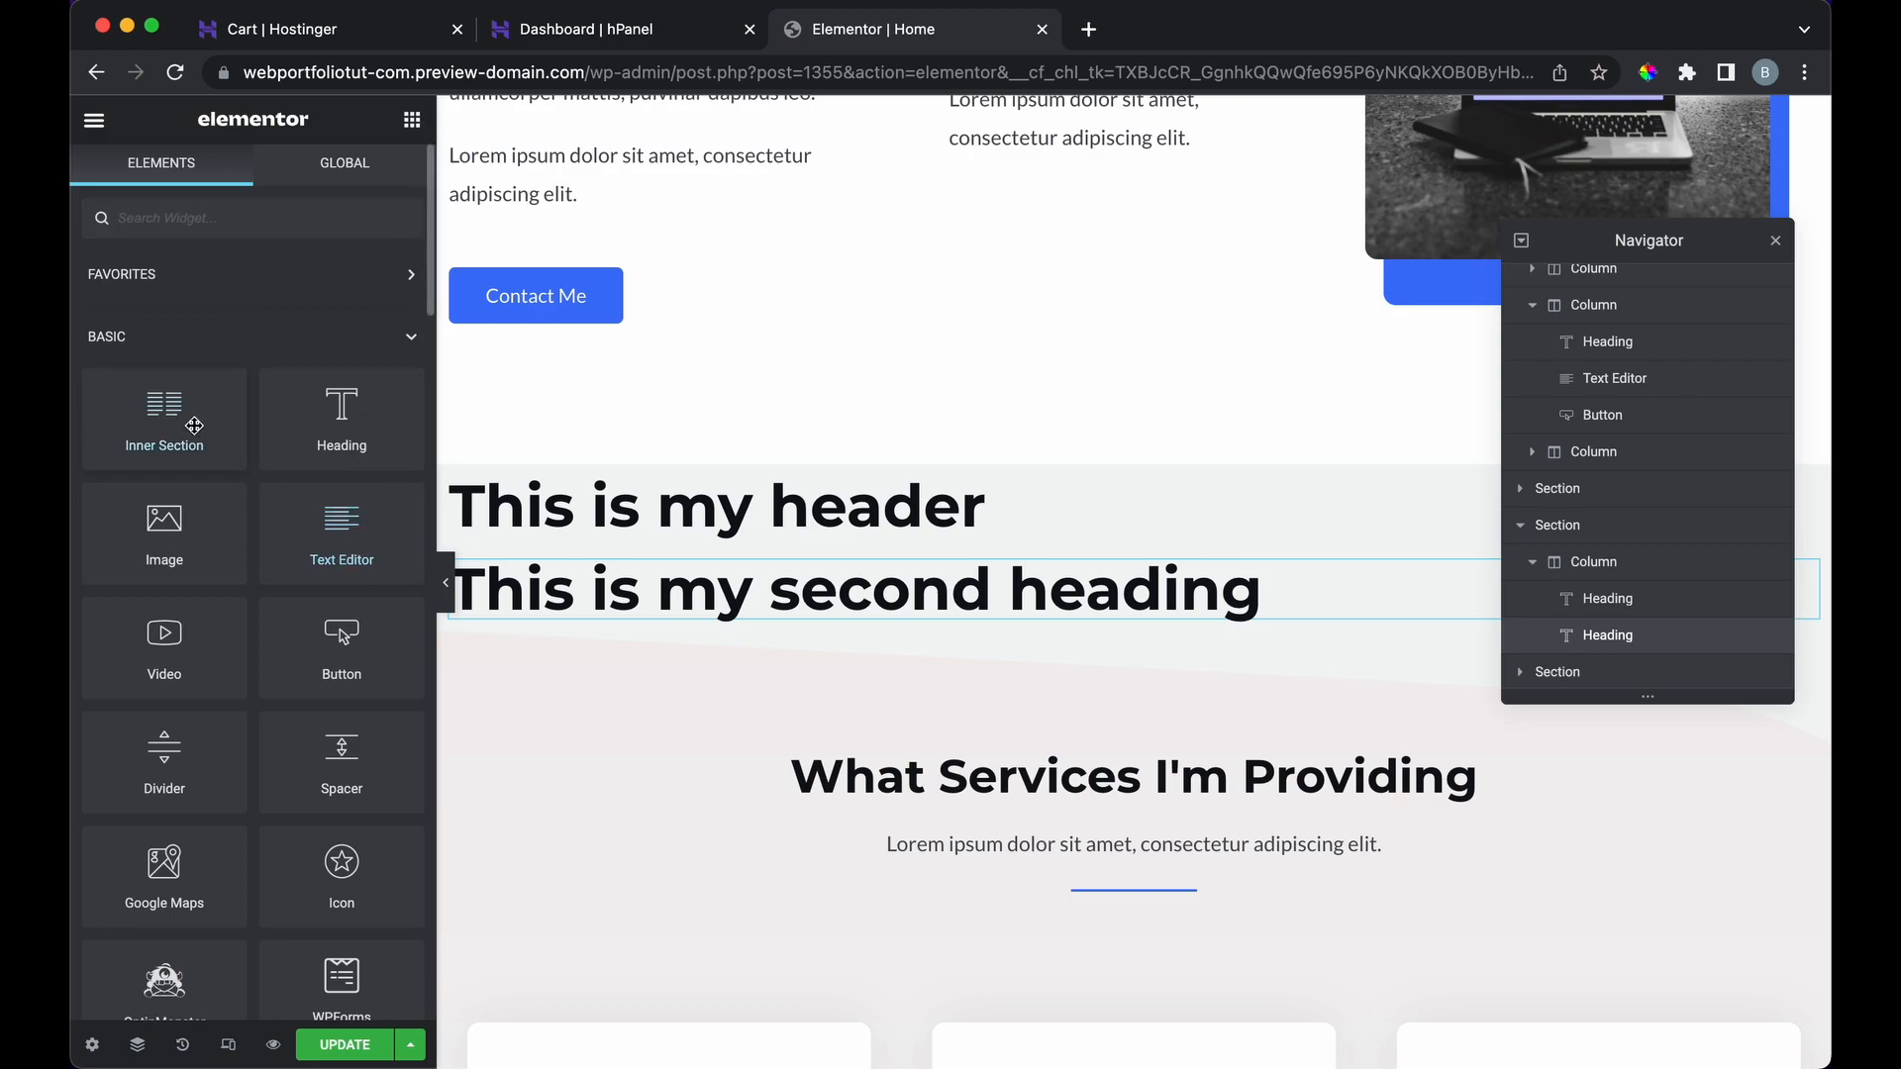
Step: Add a text paragraph below the second heading reading 'This is a paragraph'
scroll(194, 423, "down", 3)
left_click_drag(321, 299, 642, 648)
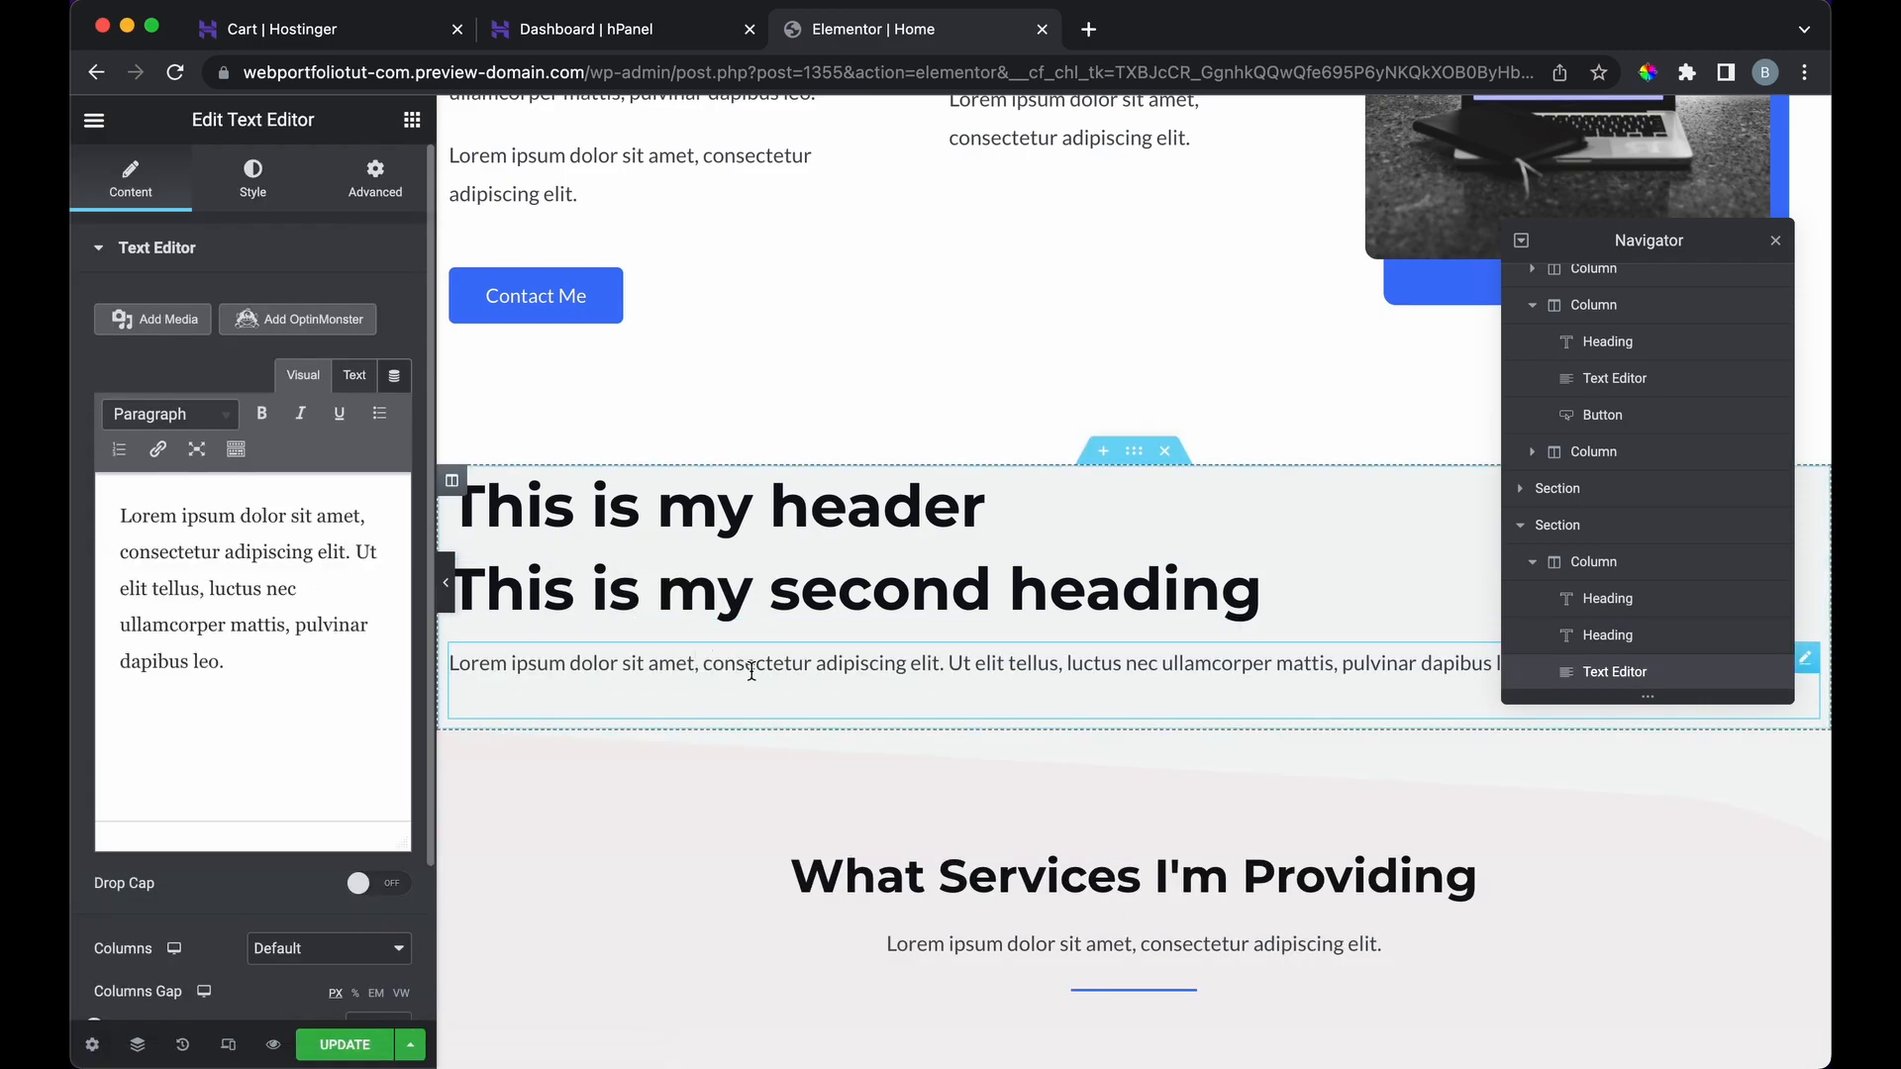
triple_click(787, 664)
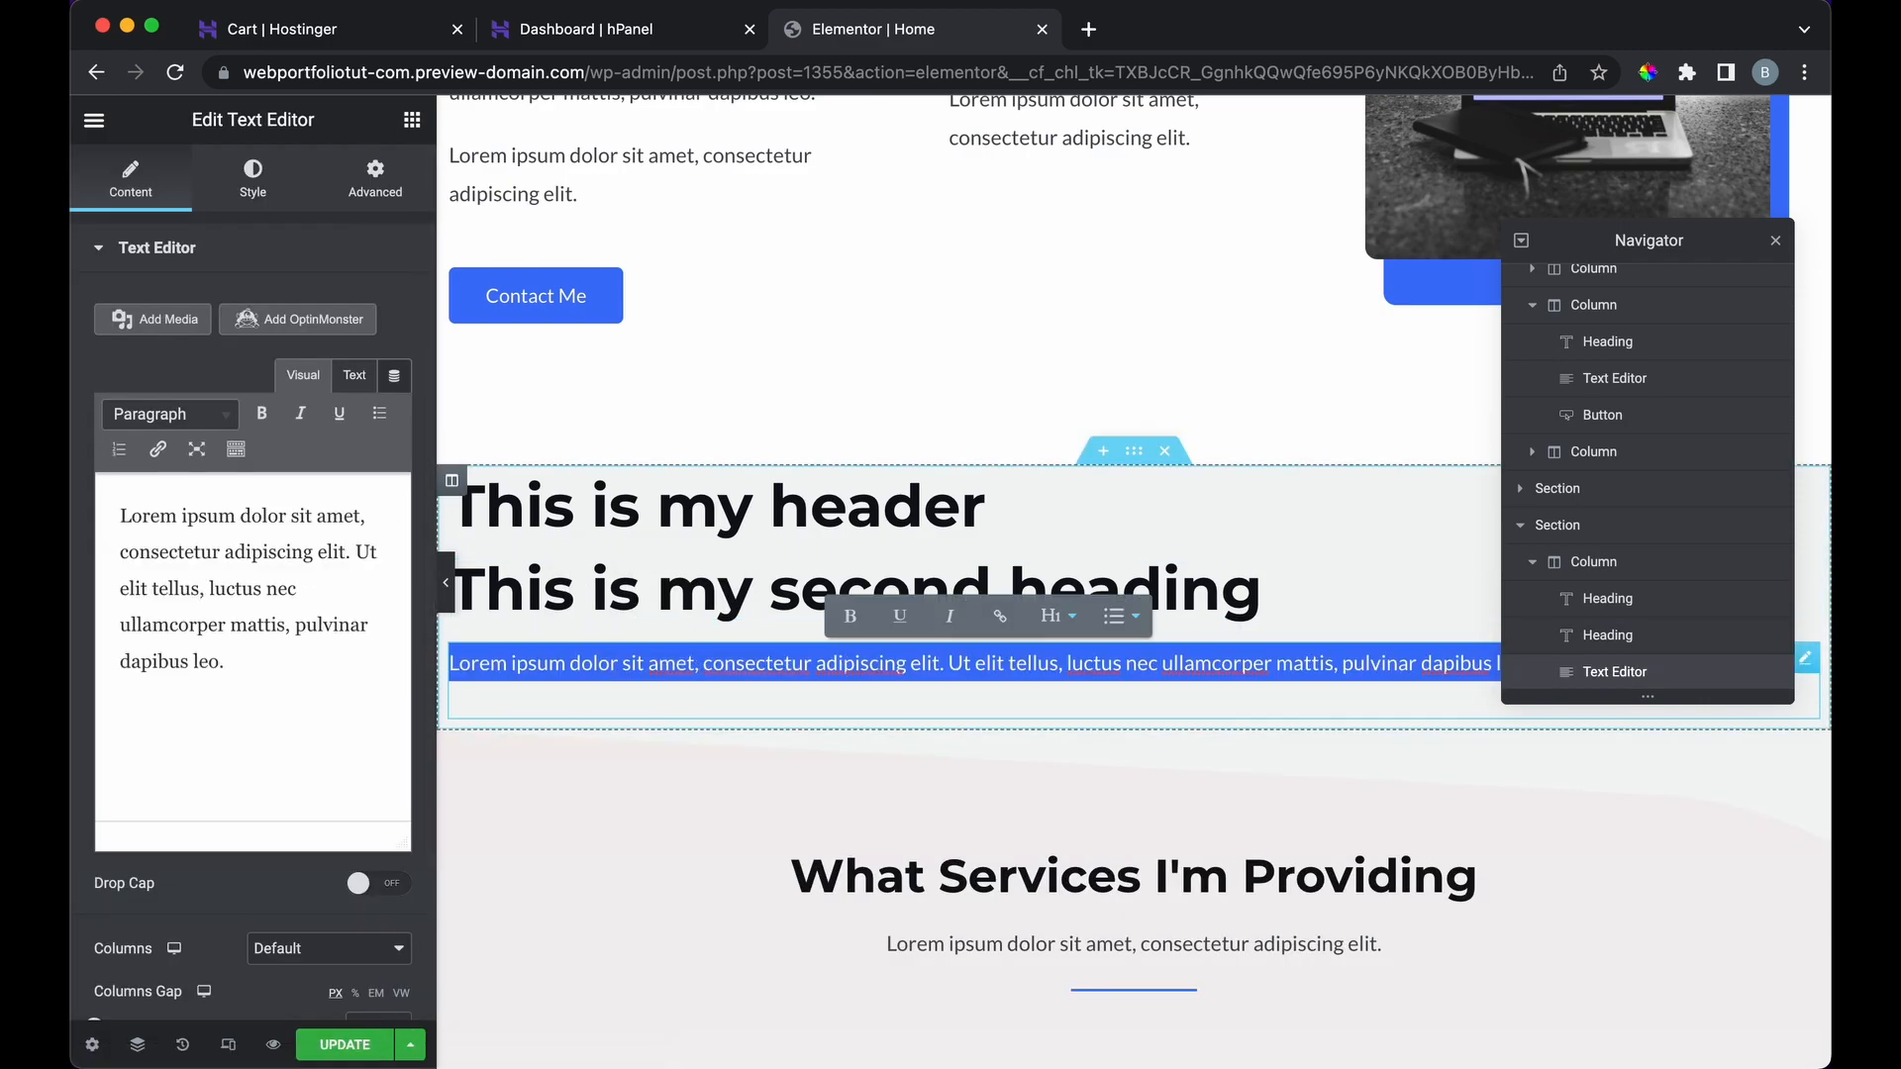
type("This is a paragrapj")
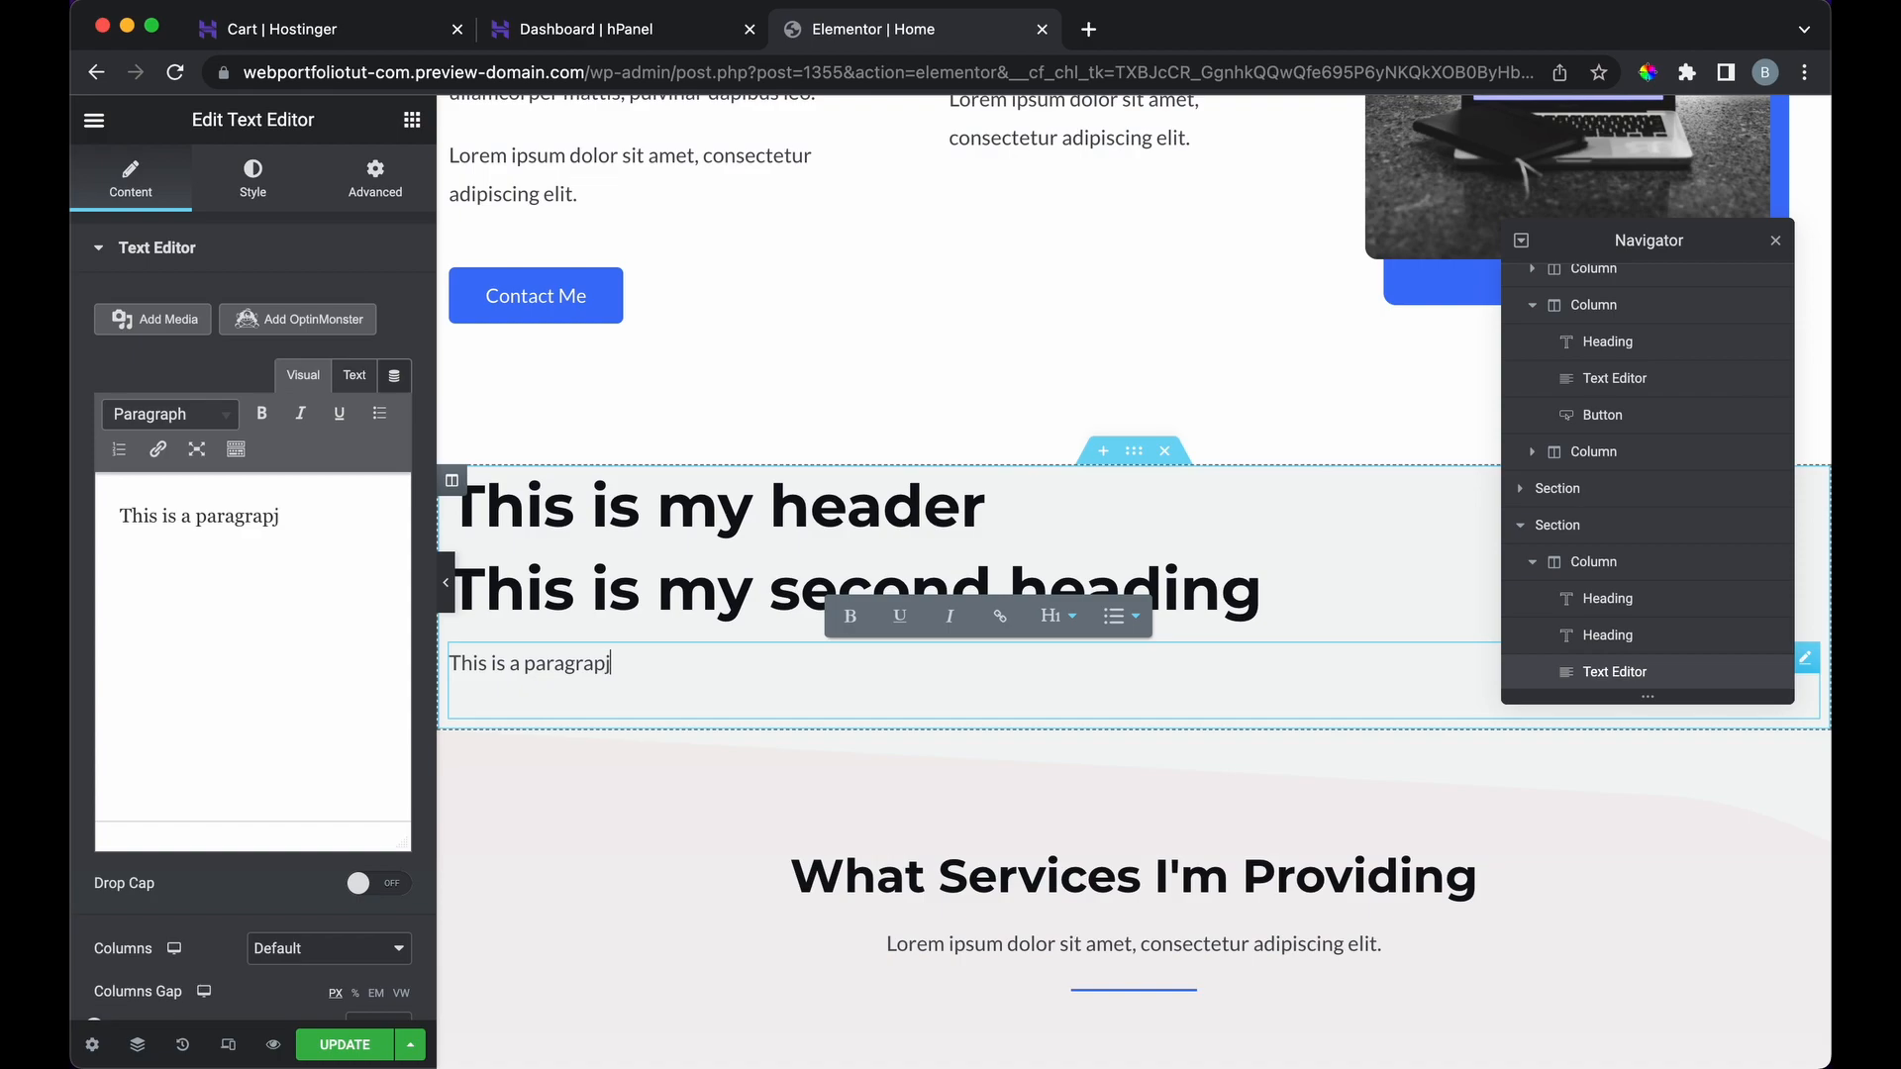
key("BackSpace")
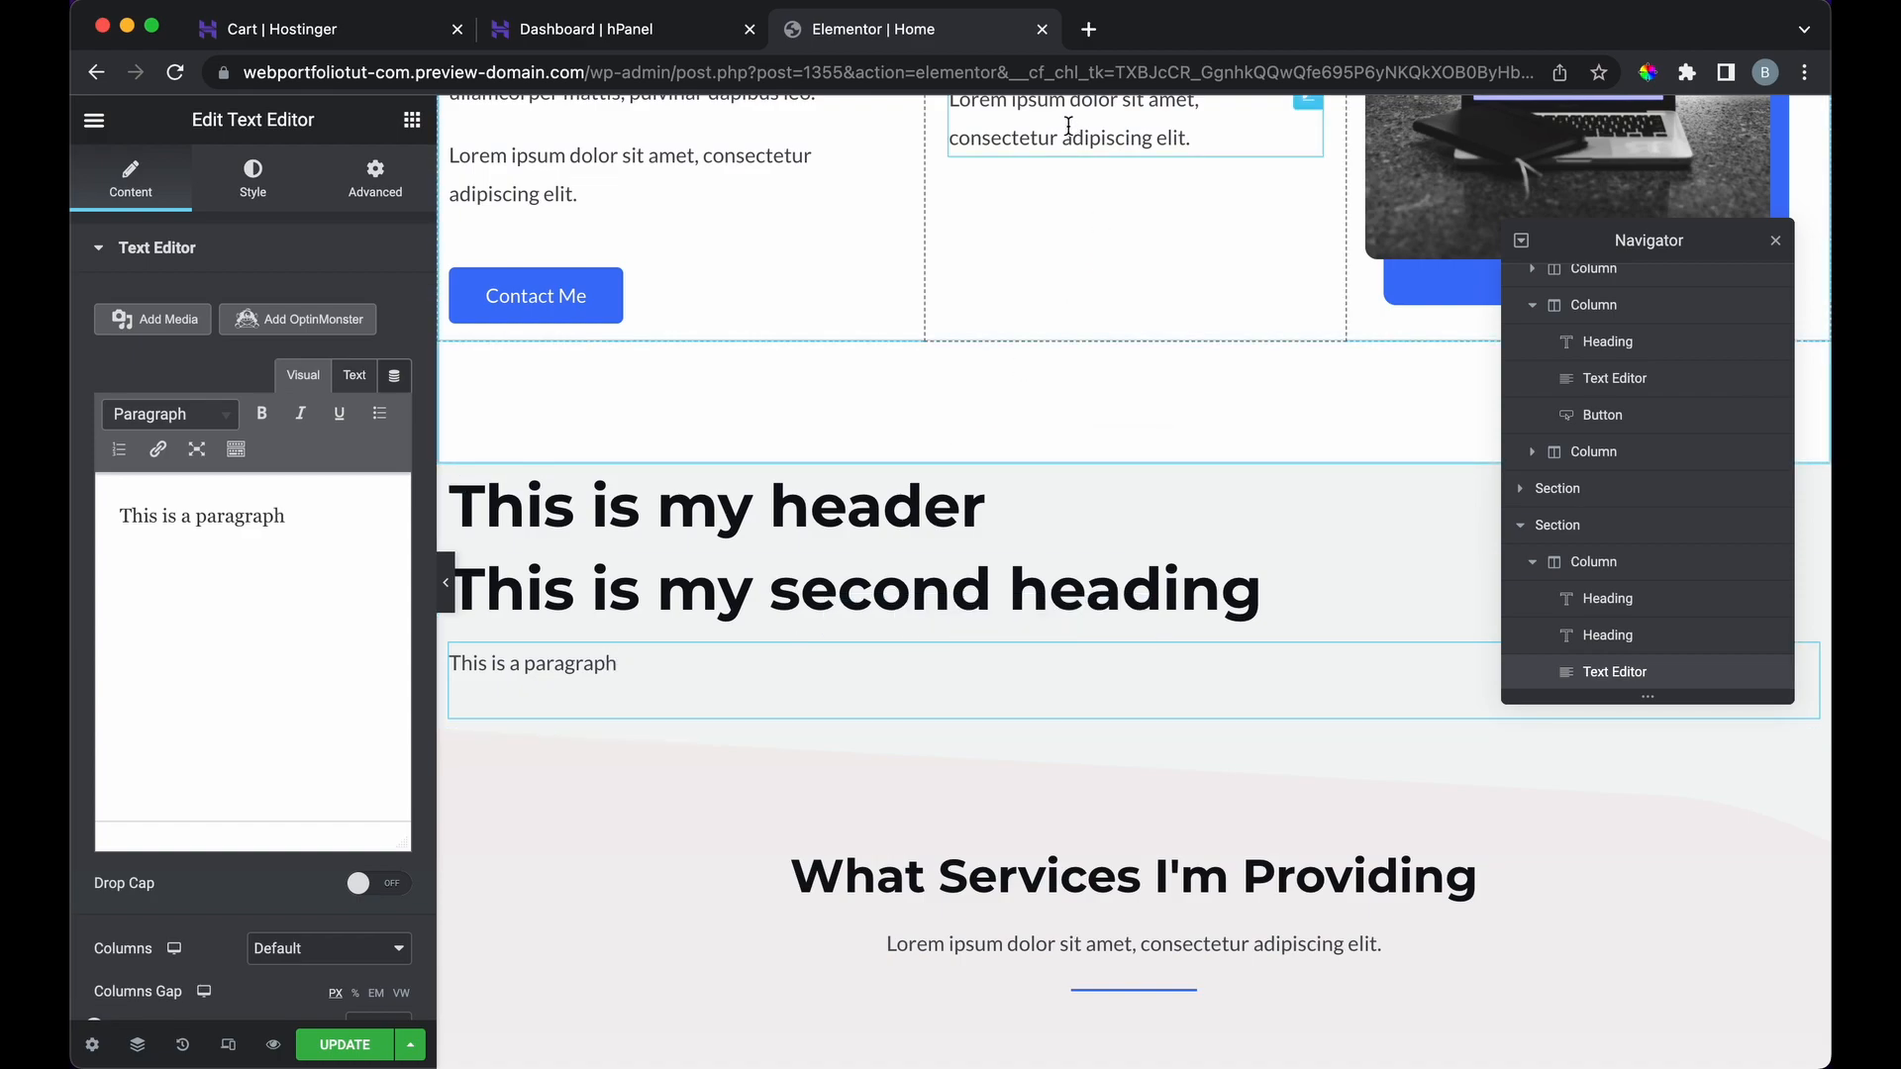
Step: Add a placeholder image below the paragraph
left_click(412, 119)
scroll(305, 503, "down", 5)
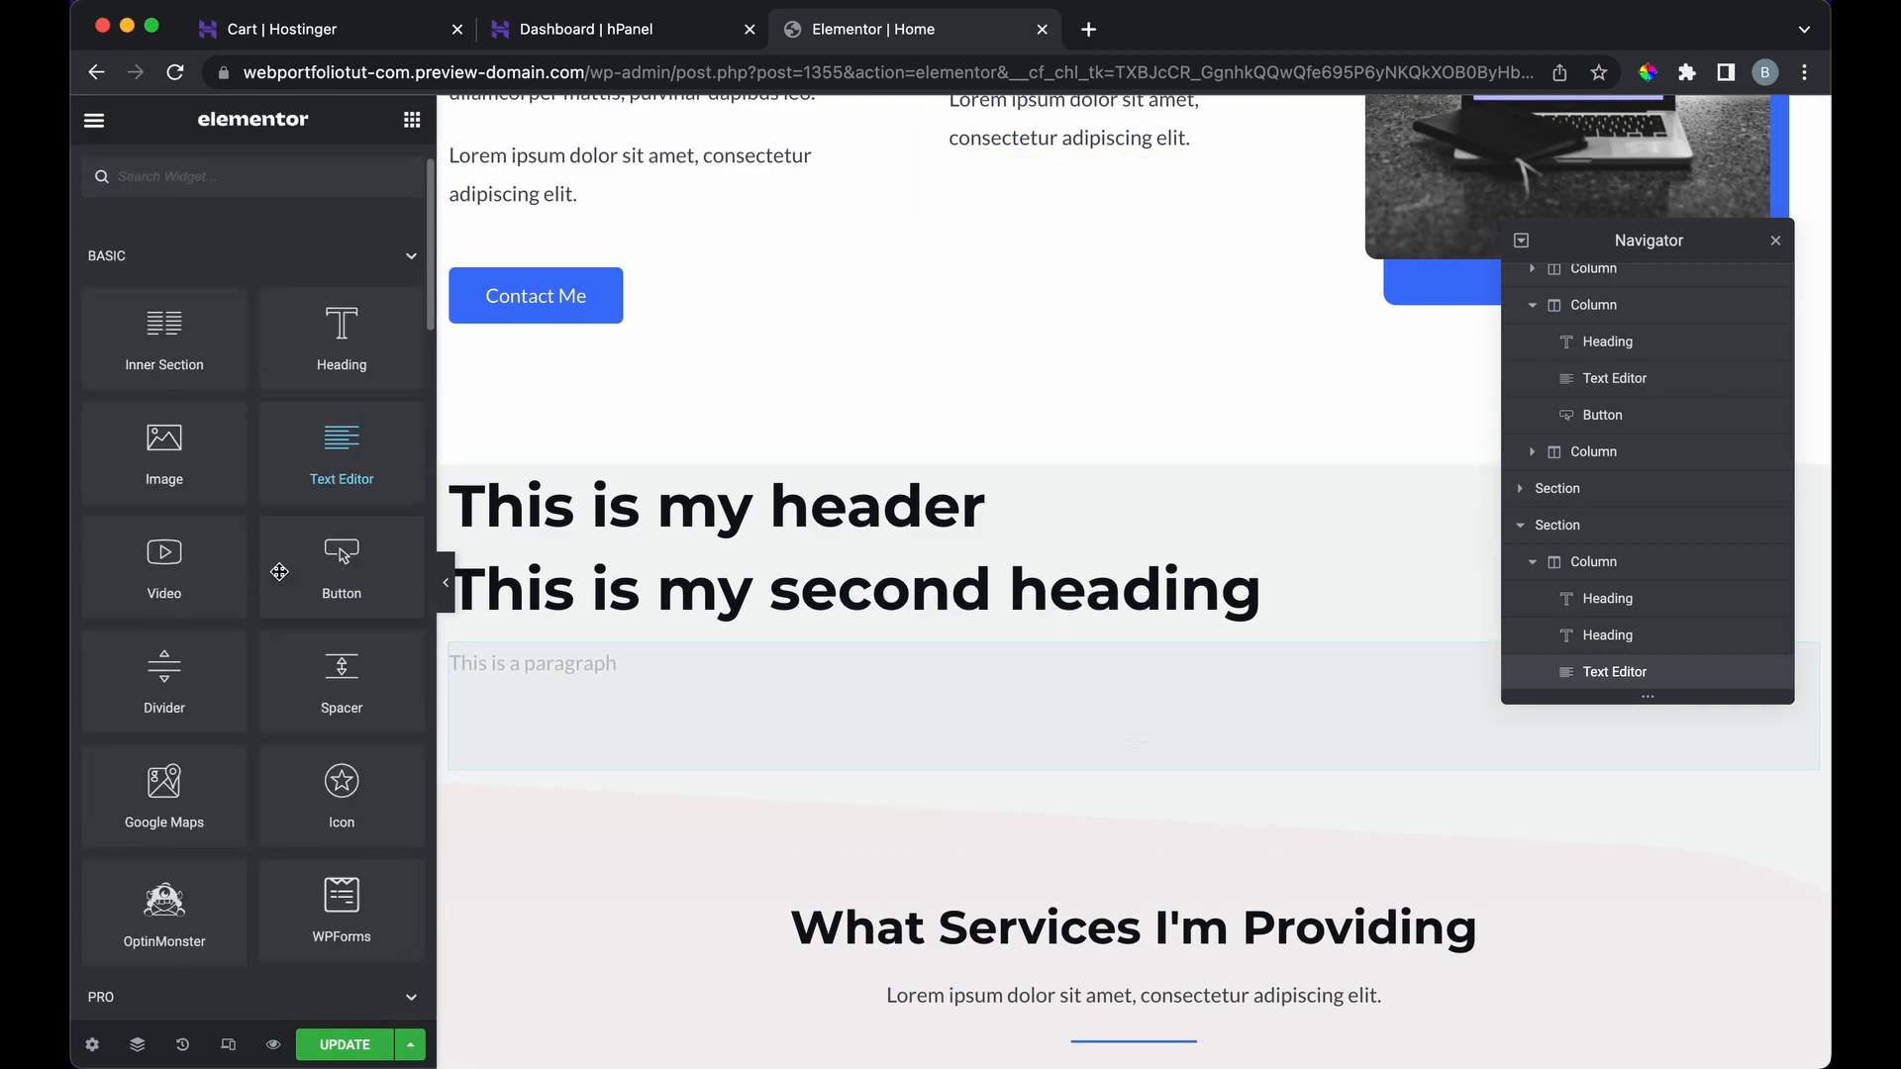
scroll(188, 297, "up", 2)
left_click_drag(165, 336, 649, 698)
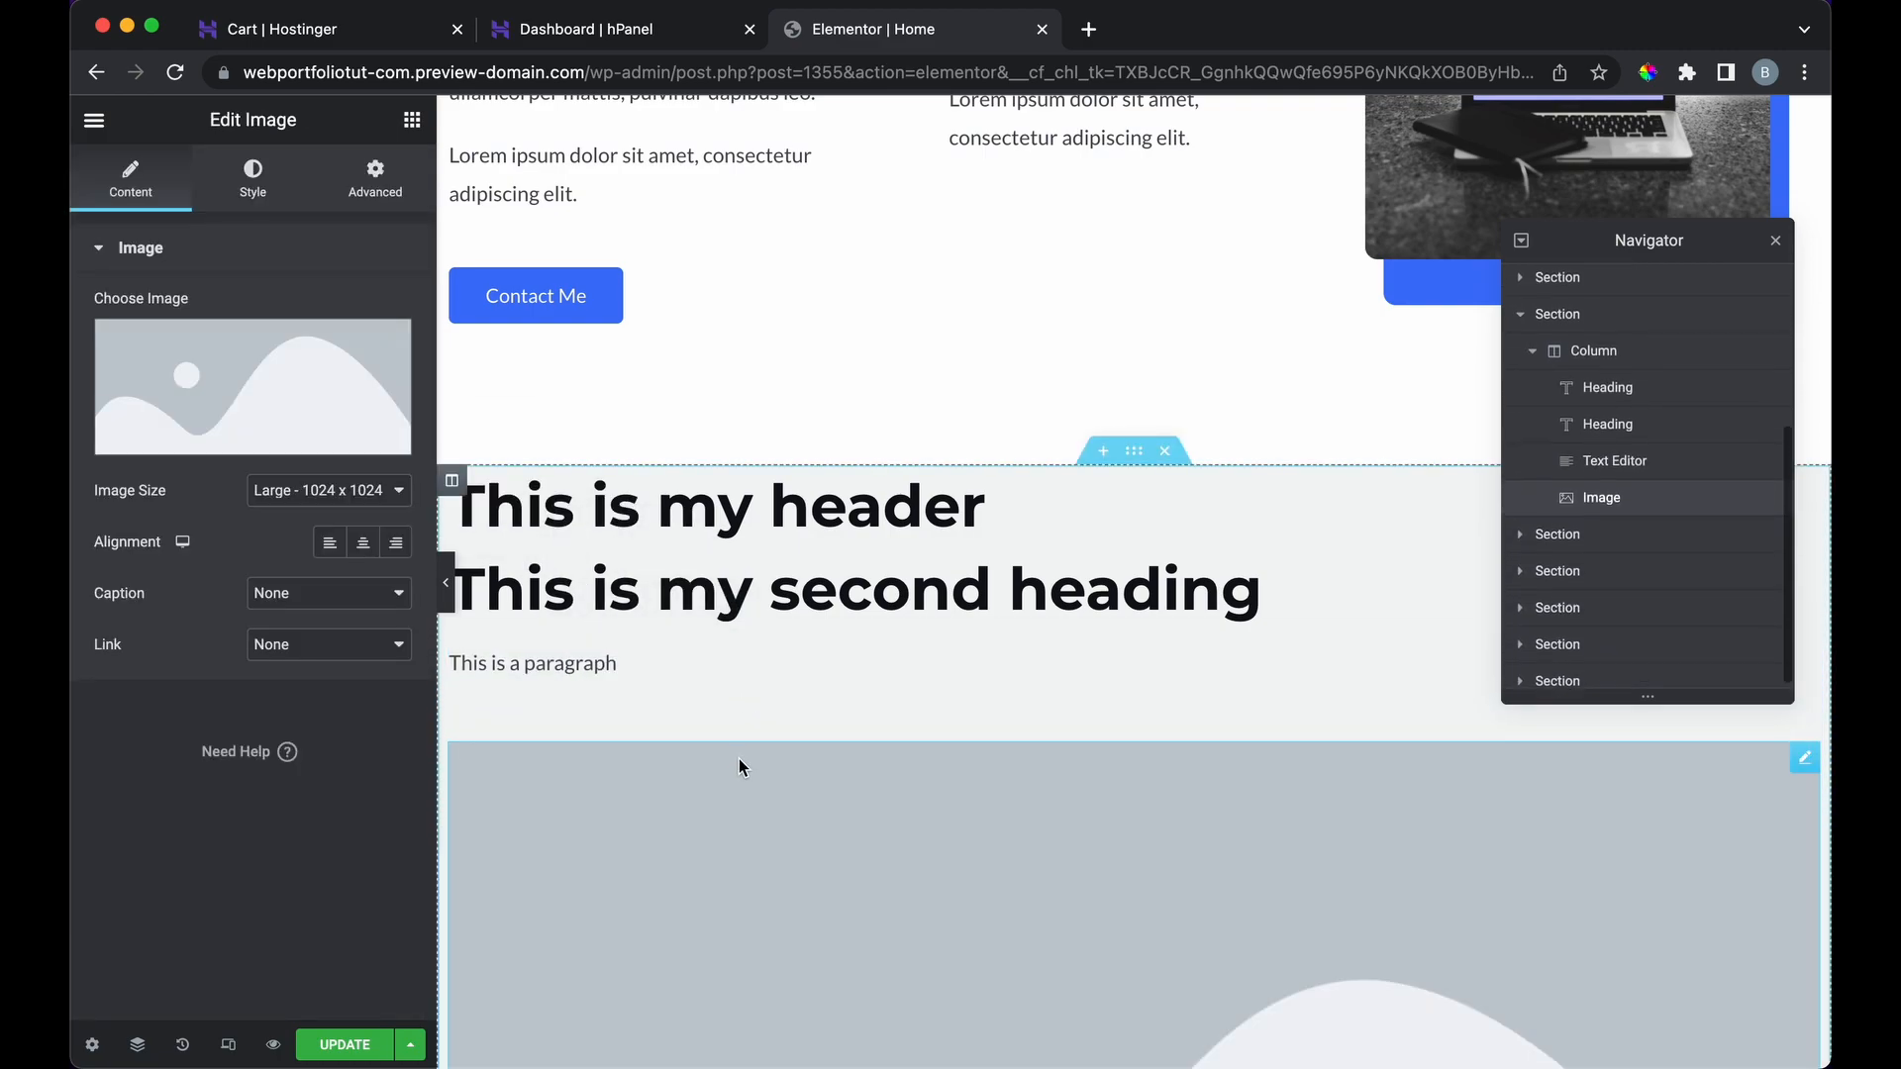
scroll(739, 758, "down", 8)
mouse_move(234, 376)
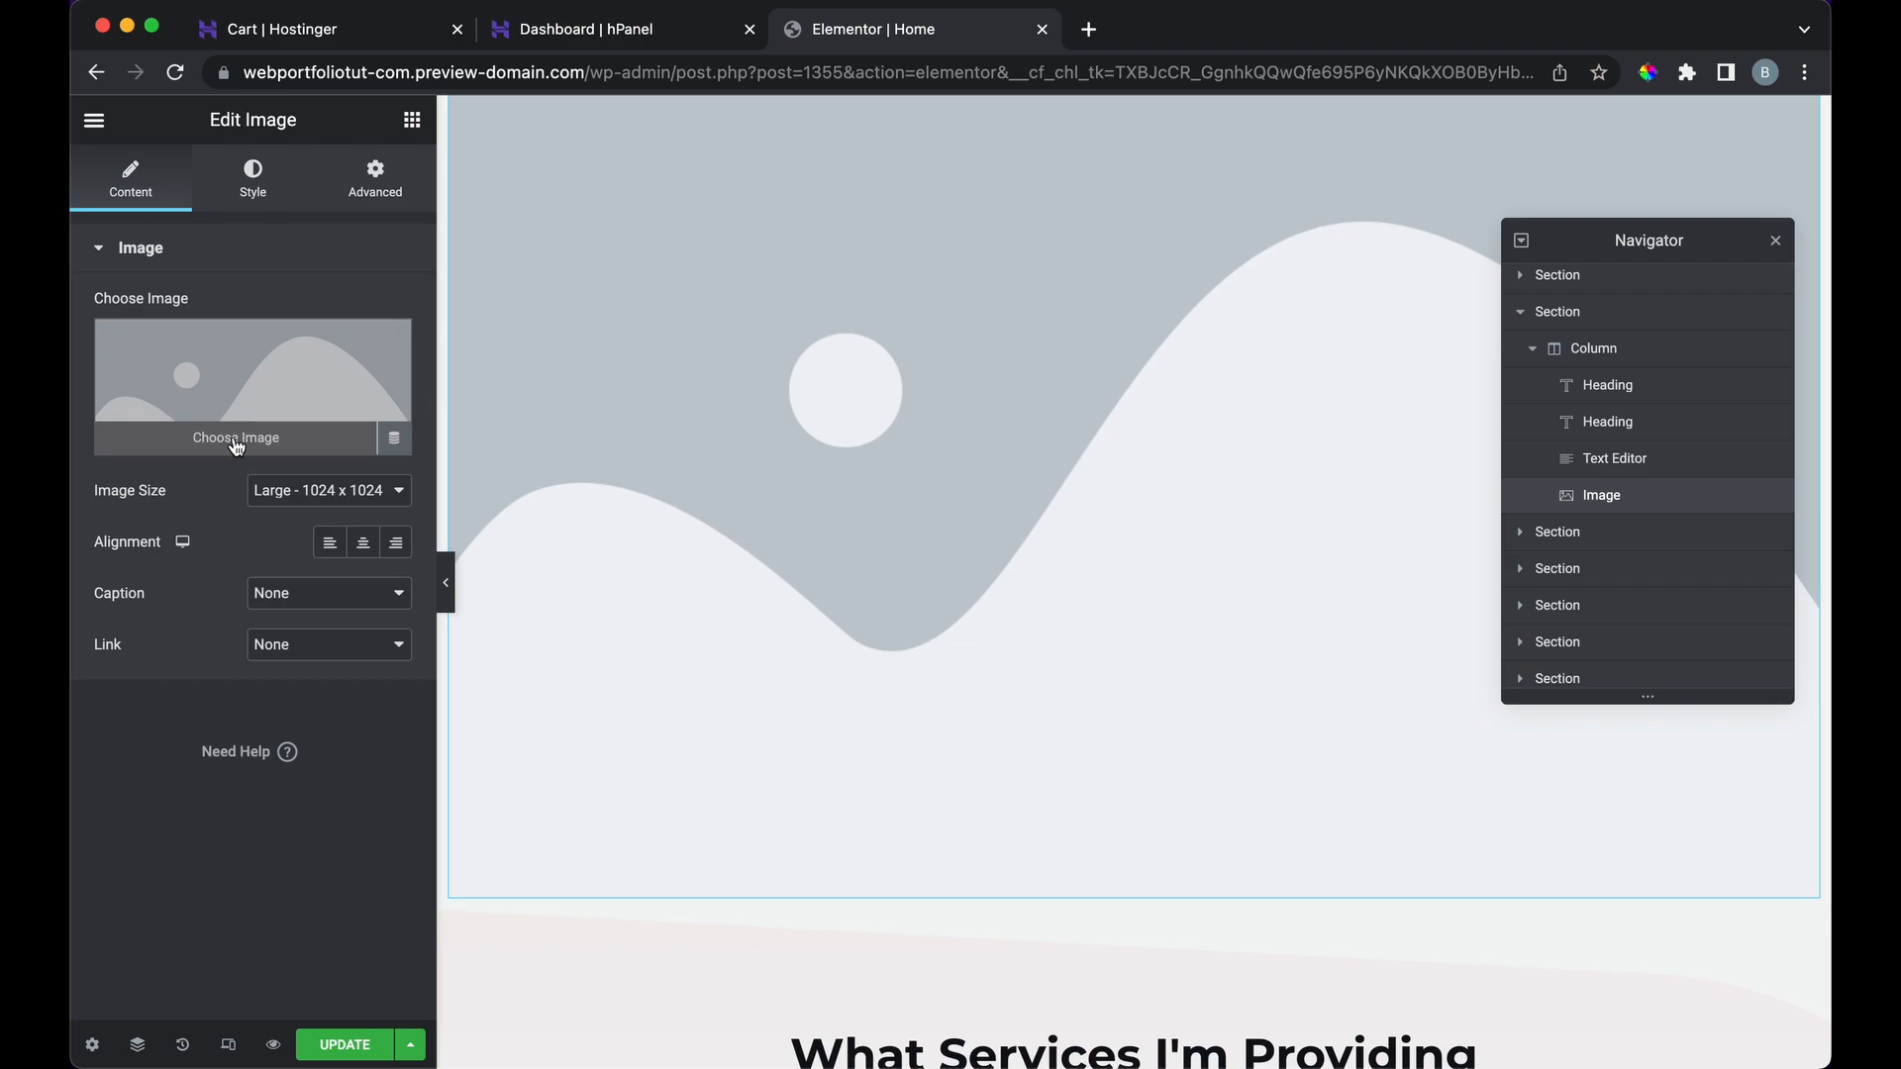
scroll(964, 485, "up", 5)
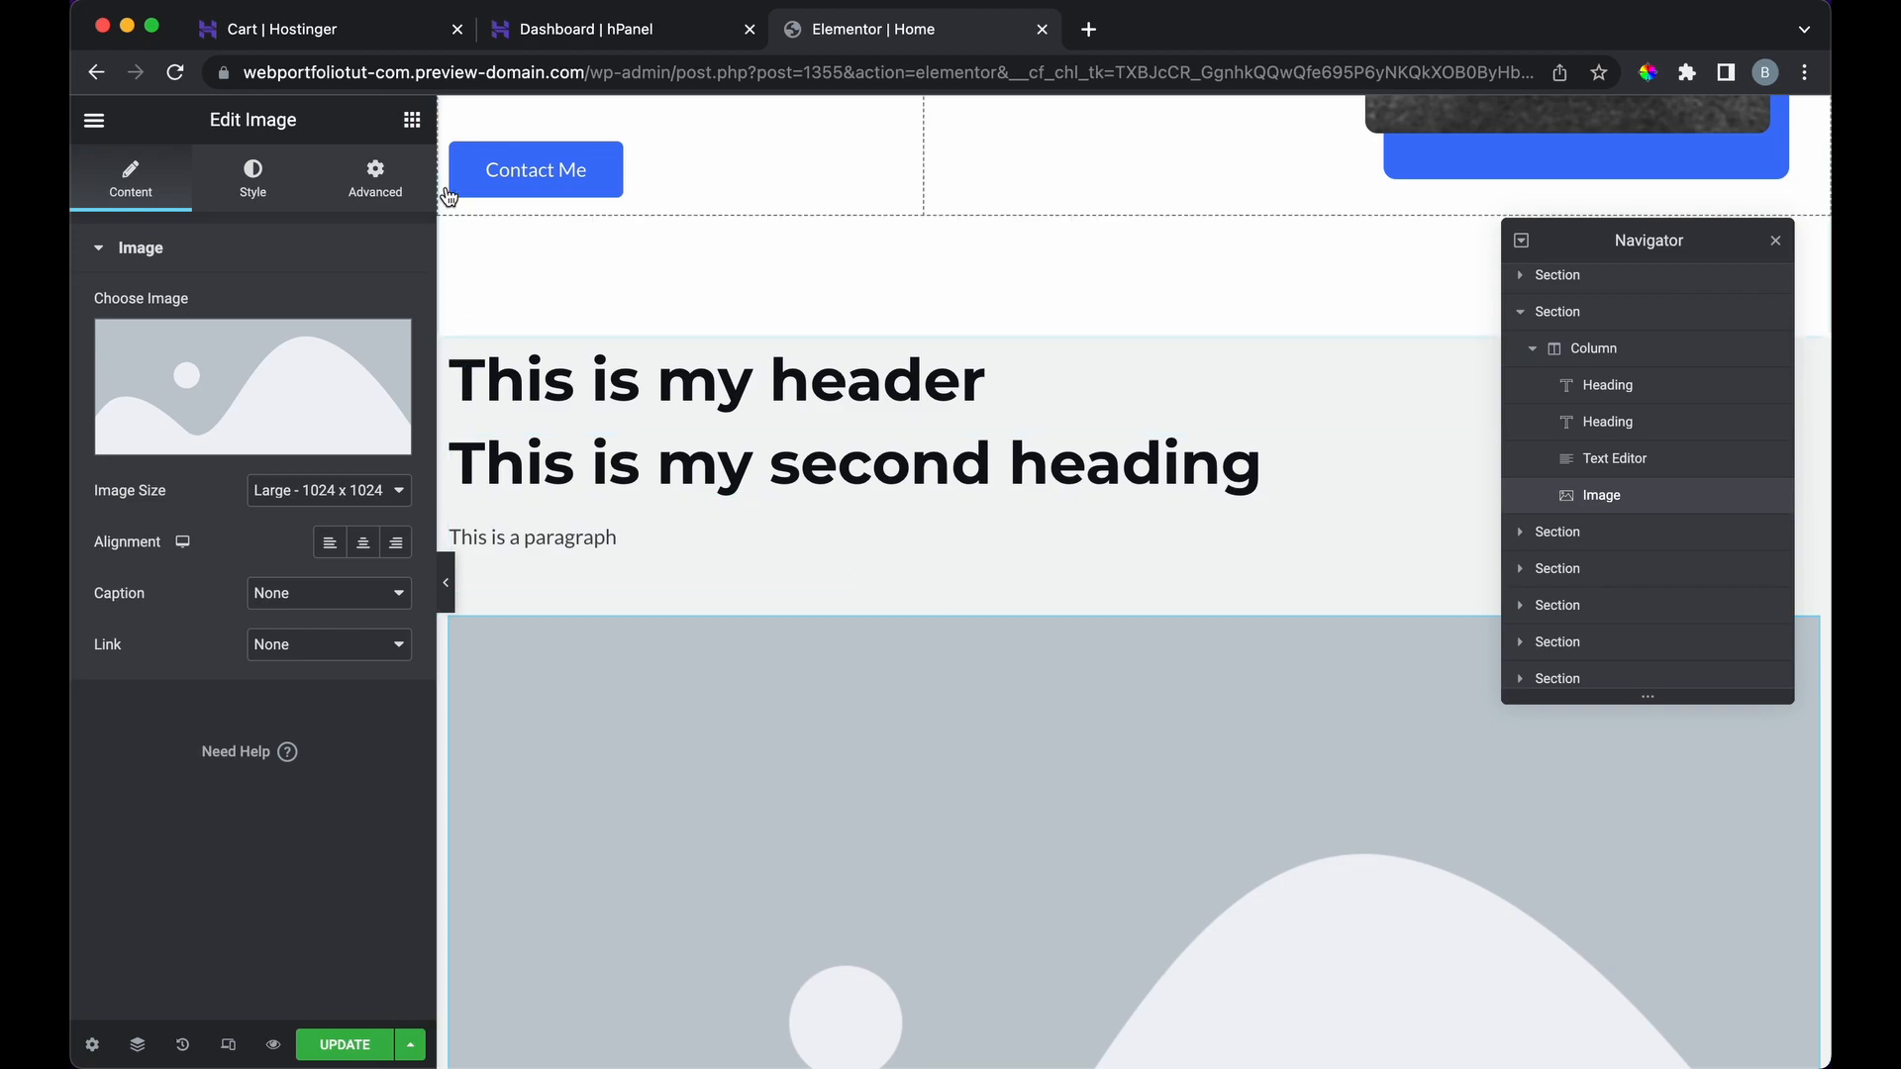
Step: Bring back the widget list and close the Navigator panel
left_click(414, 121)
scroll(628, 673, "down", 5)
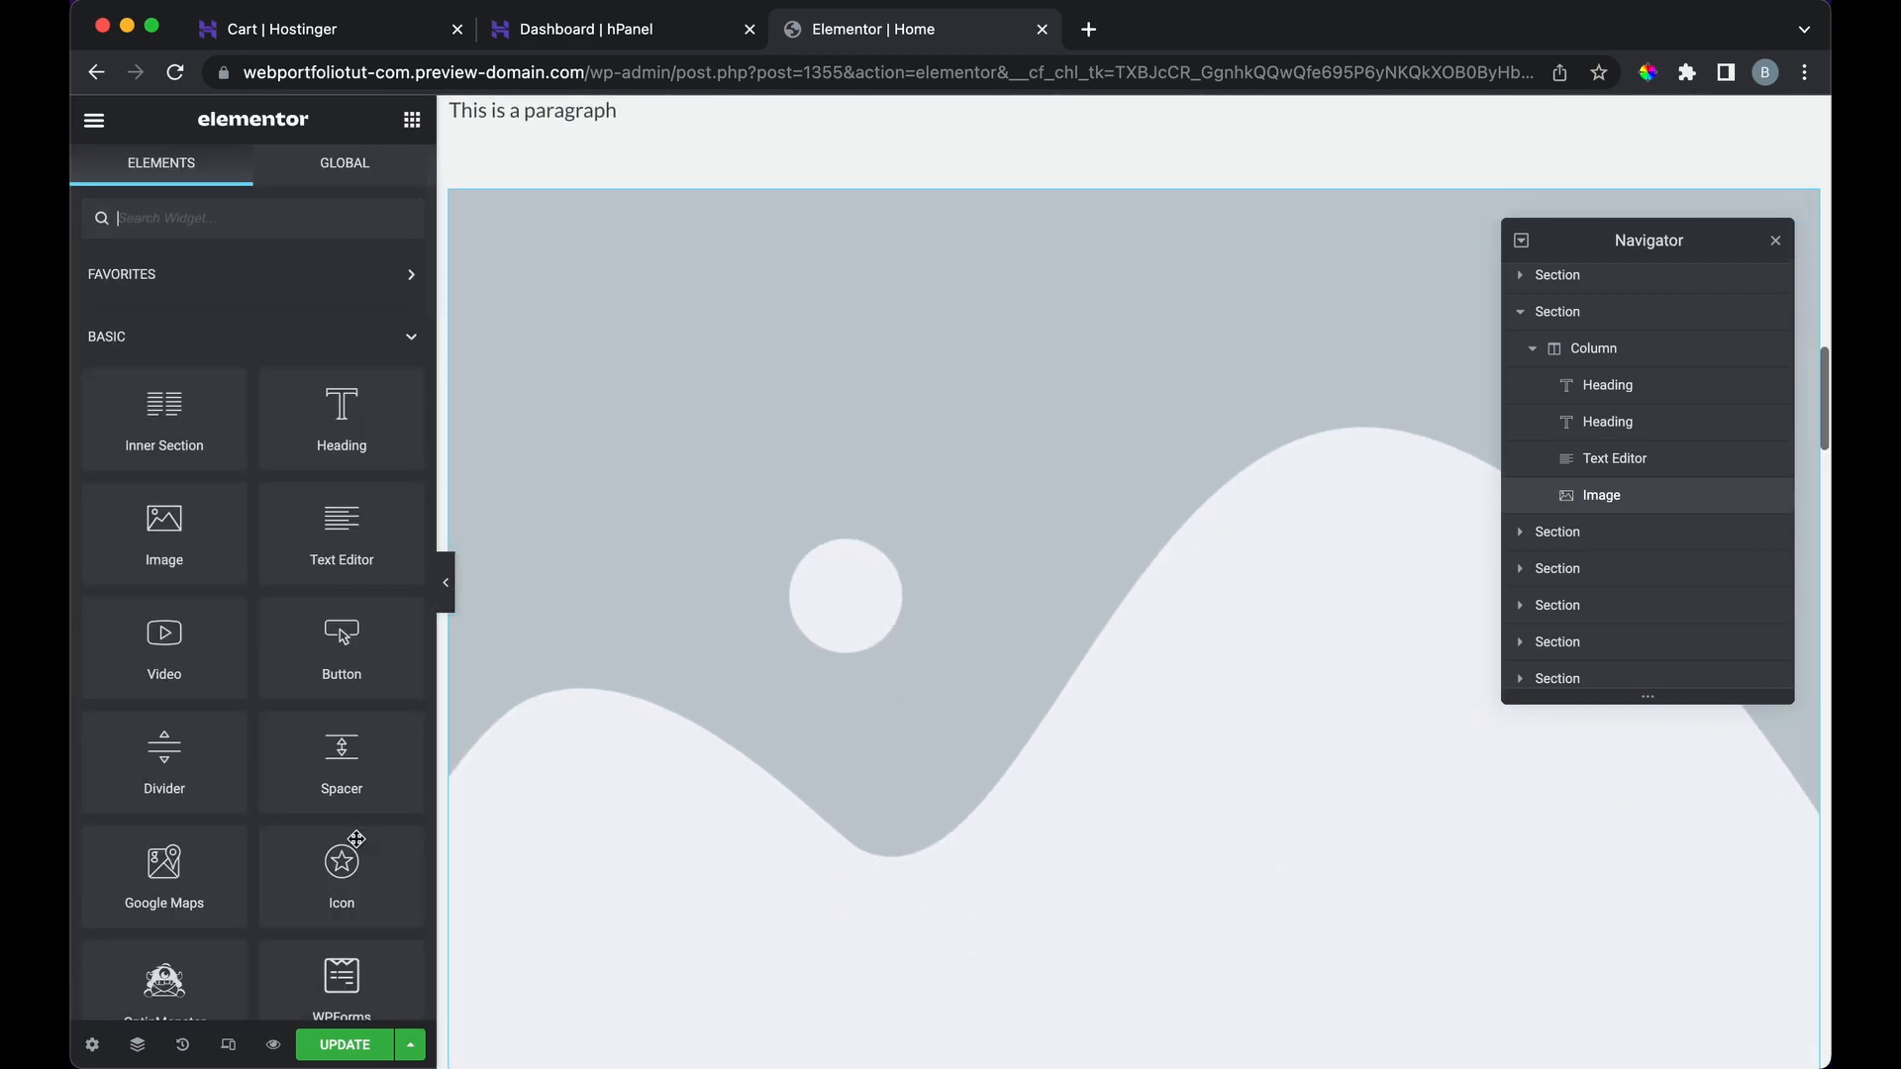
scroll(358, 847, "down", 10)
scroll(358, 847, "up", 10)
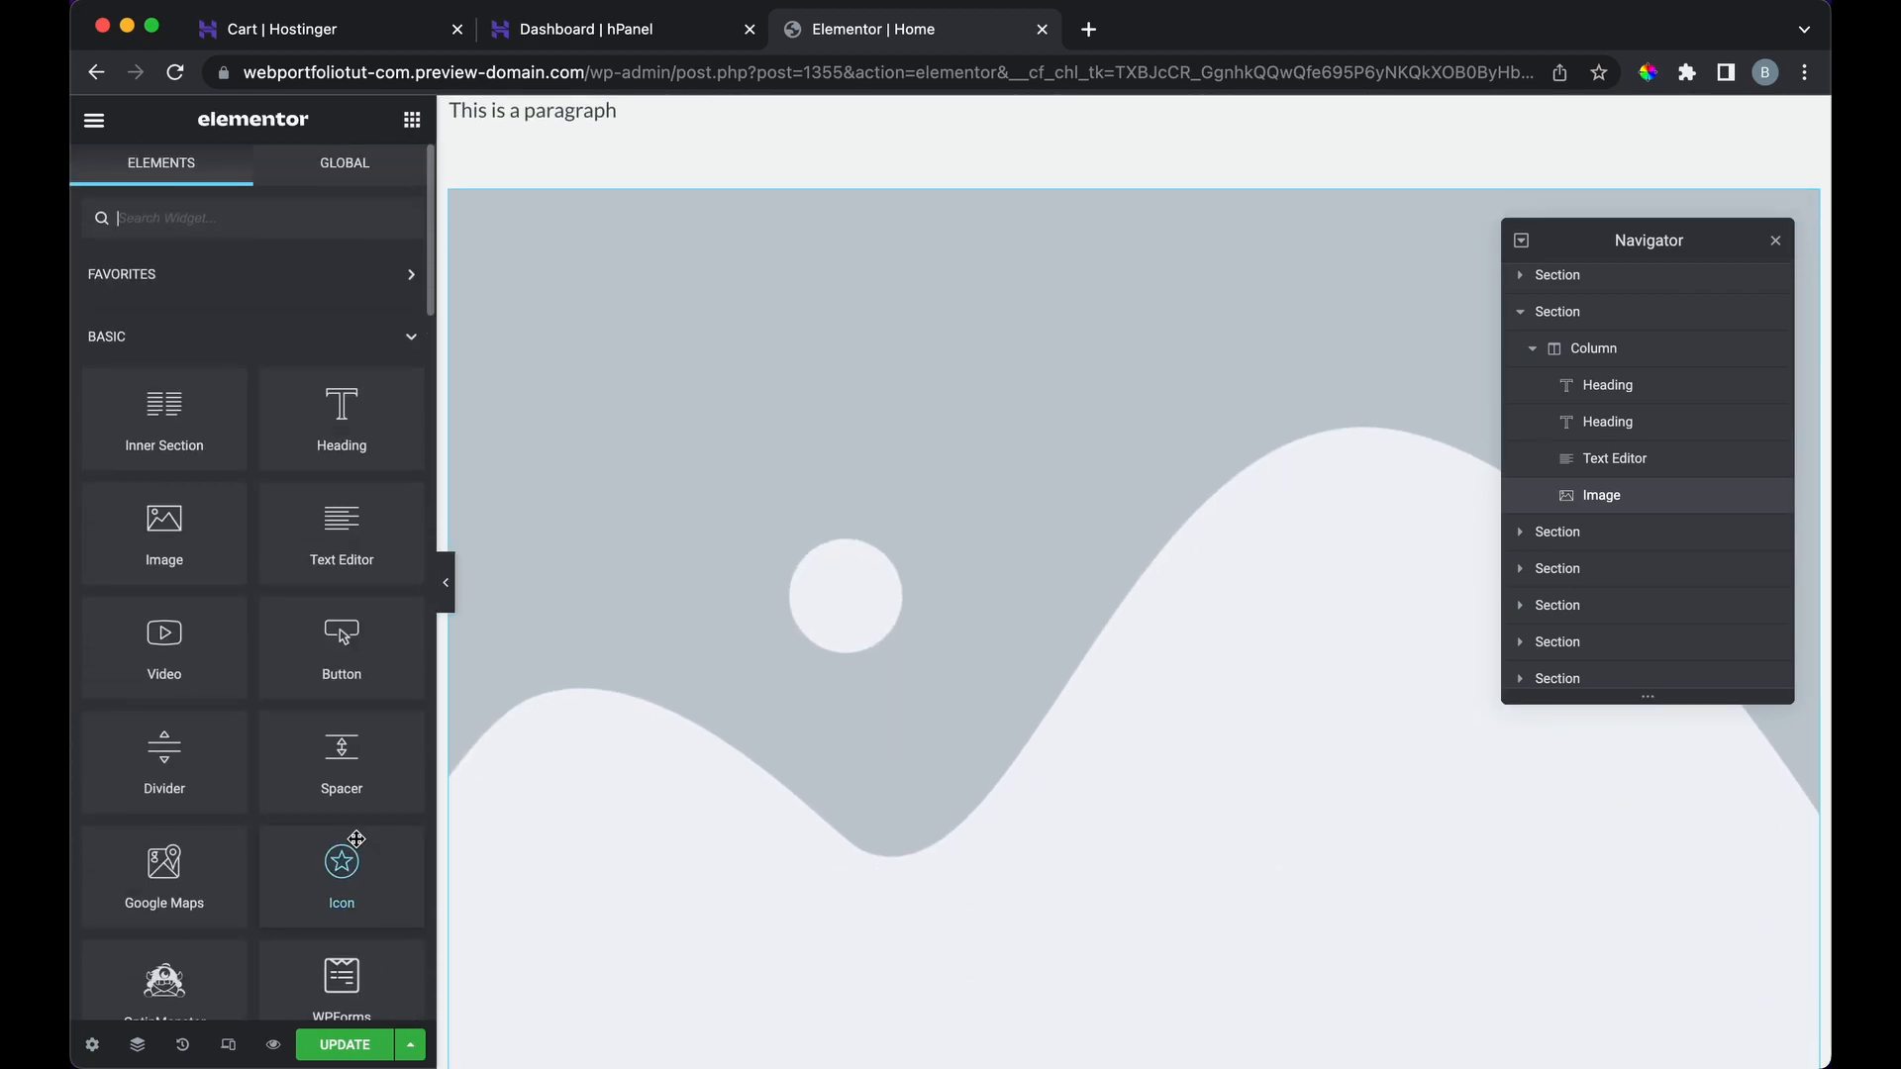
left_click(1775, 242)
scroll(1175, 436, "up", 5)
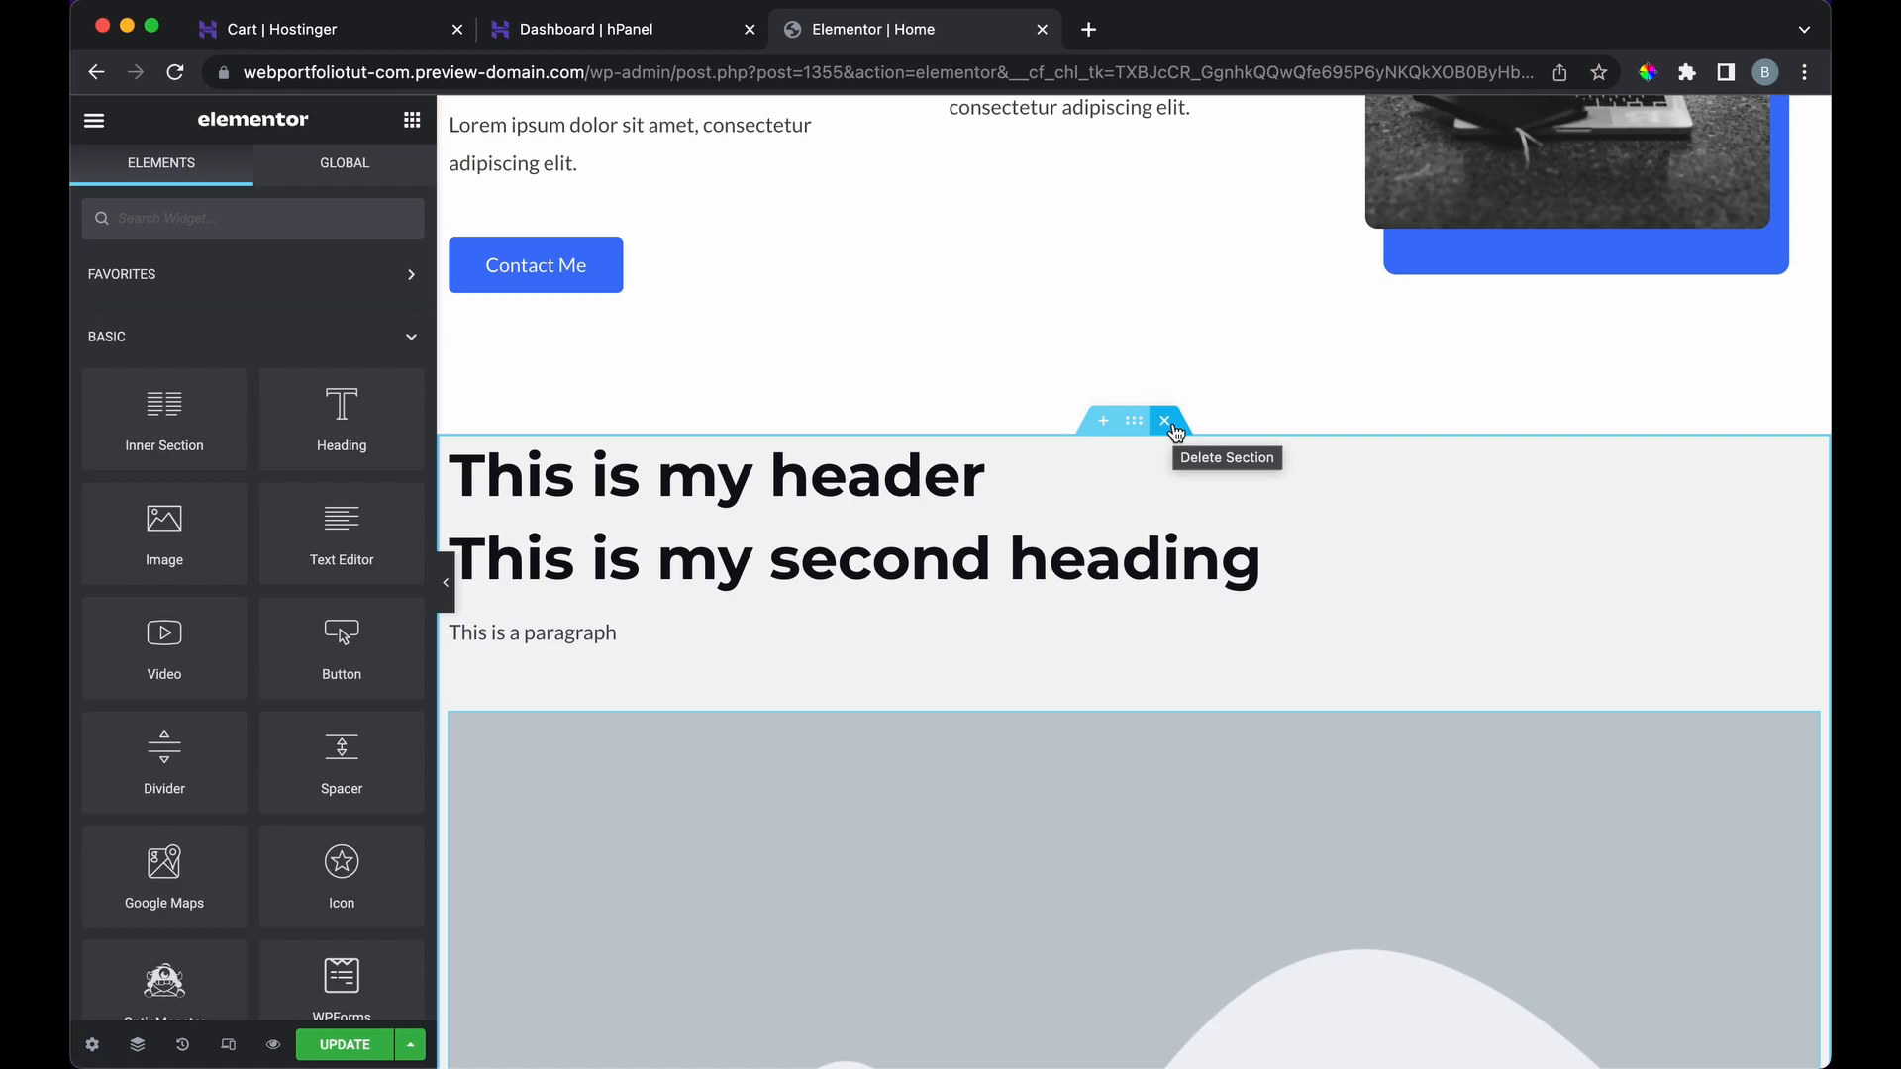
Step: Delete the test headings section and browse Blocks in the template library
left_click(1165, 421)
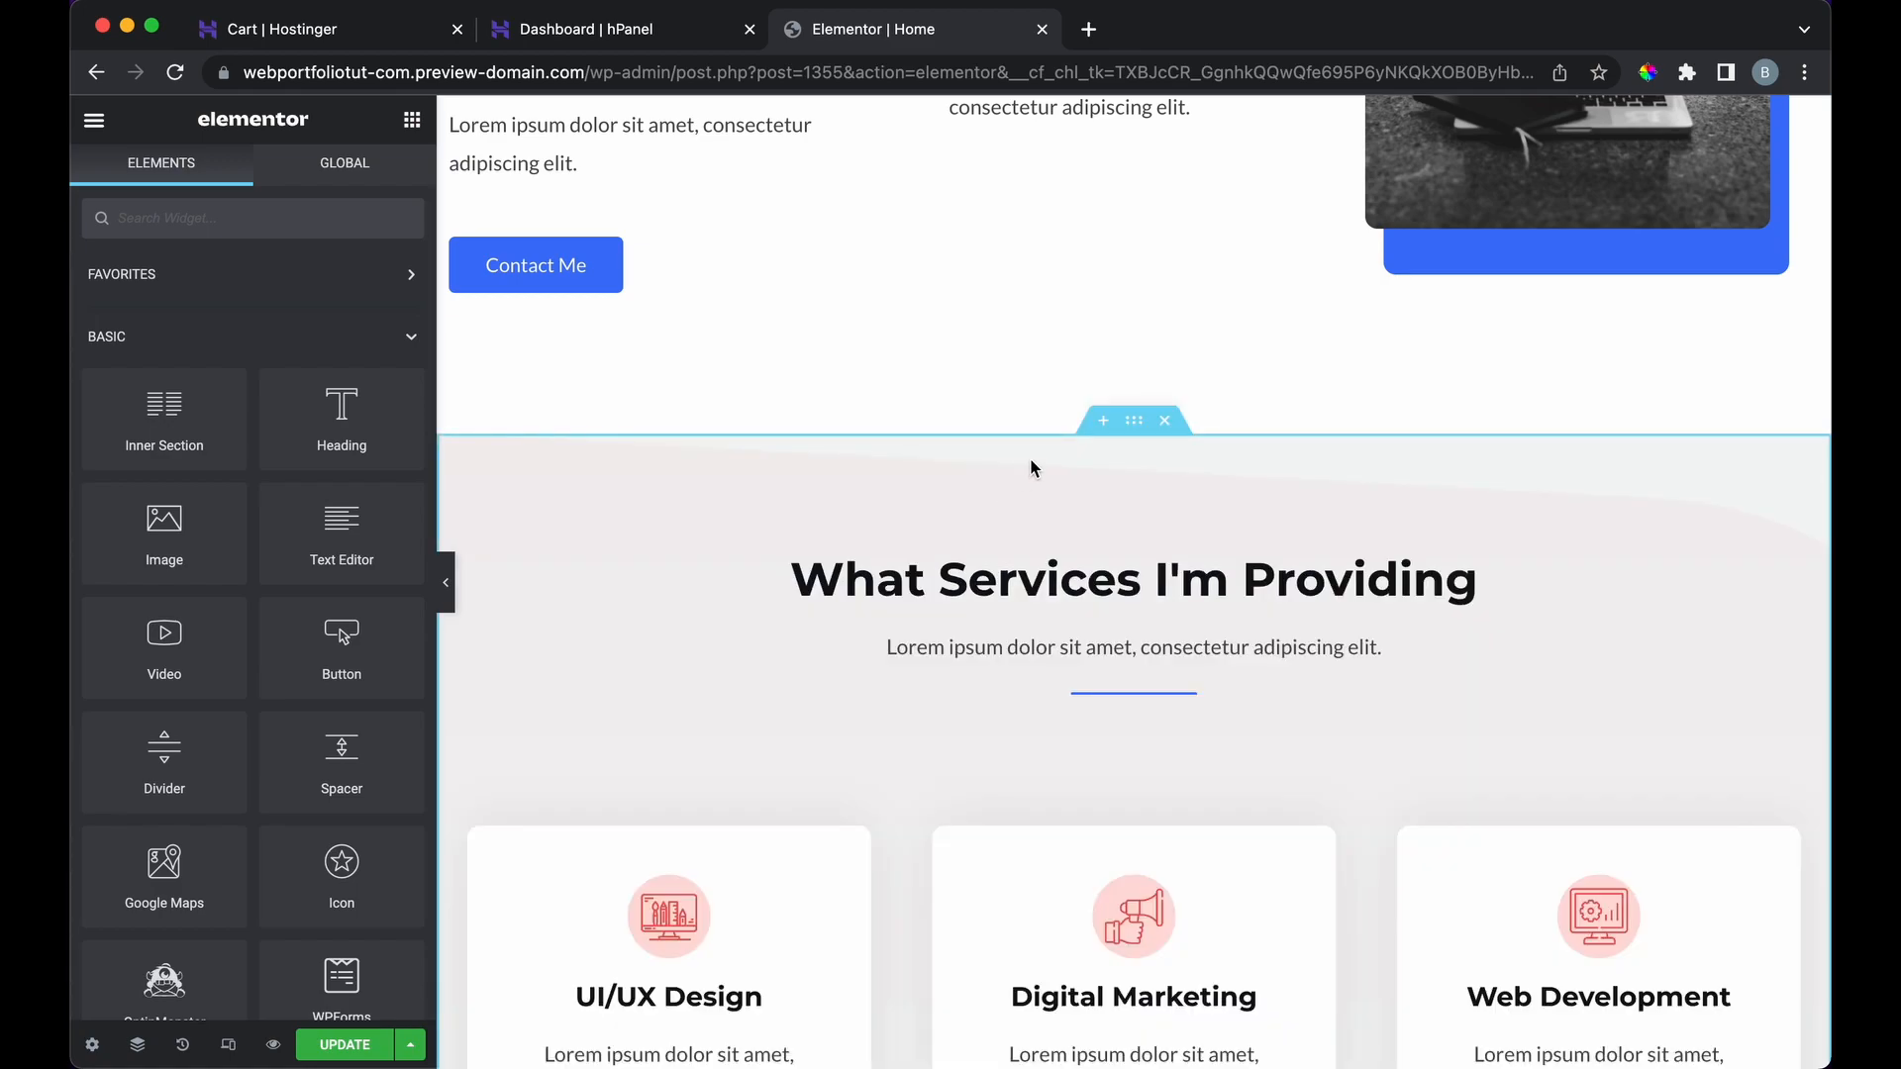
left_click(1103, 421)
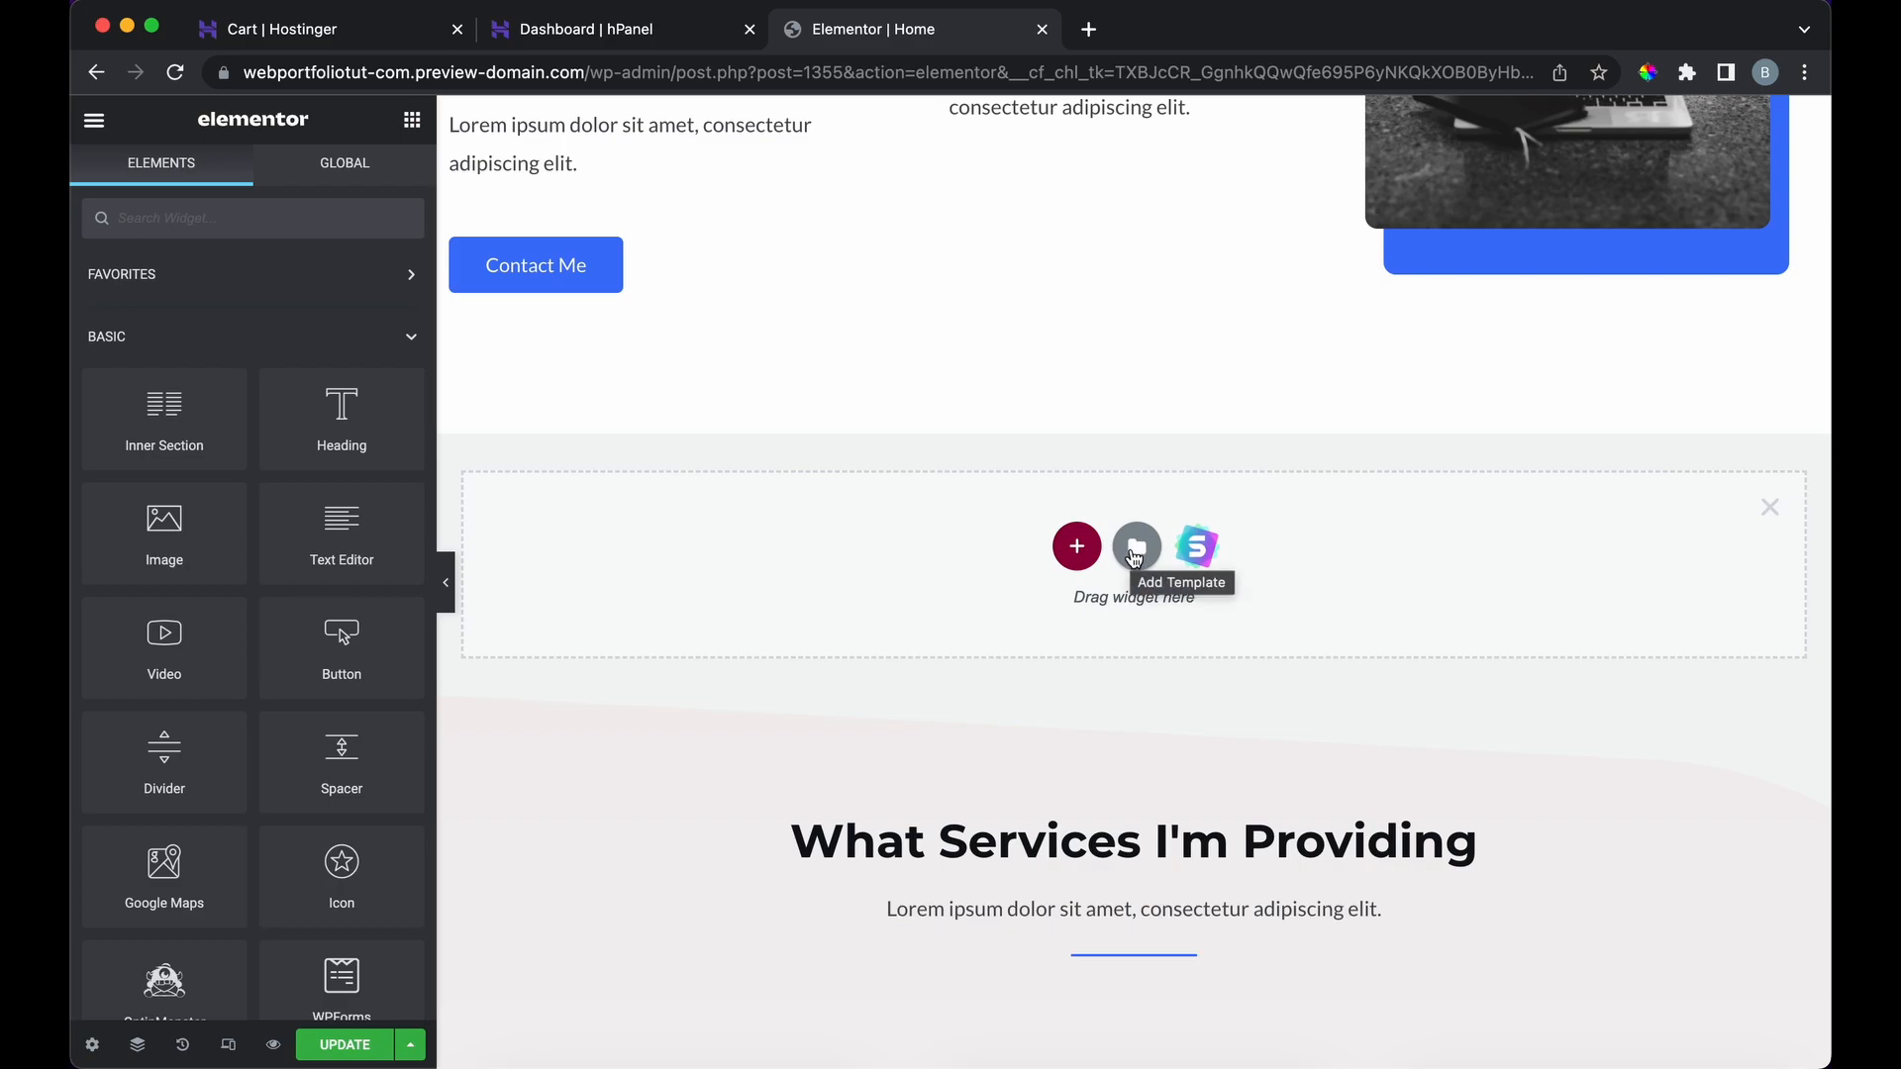
left_click(1135, 551)
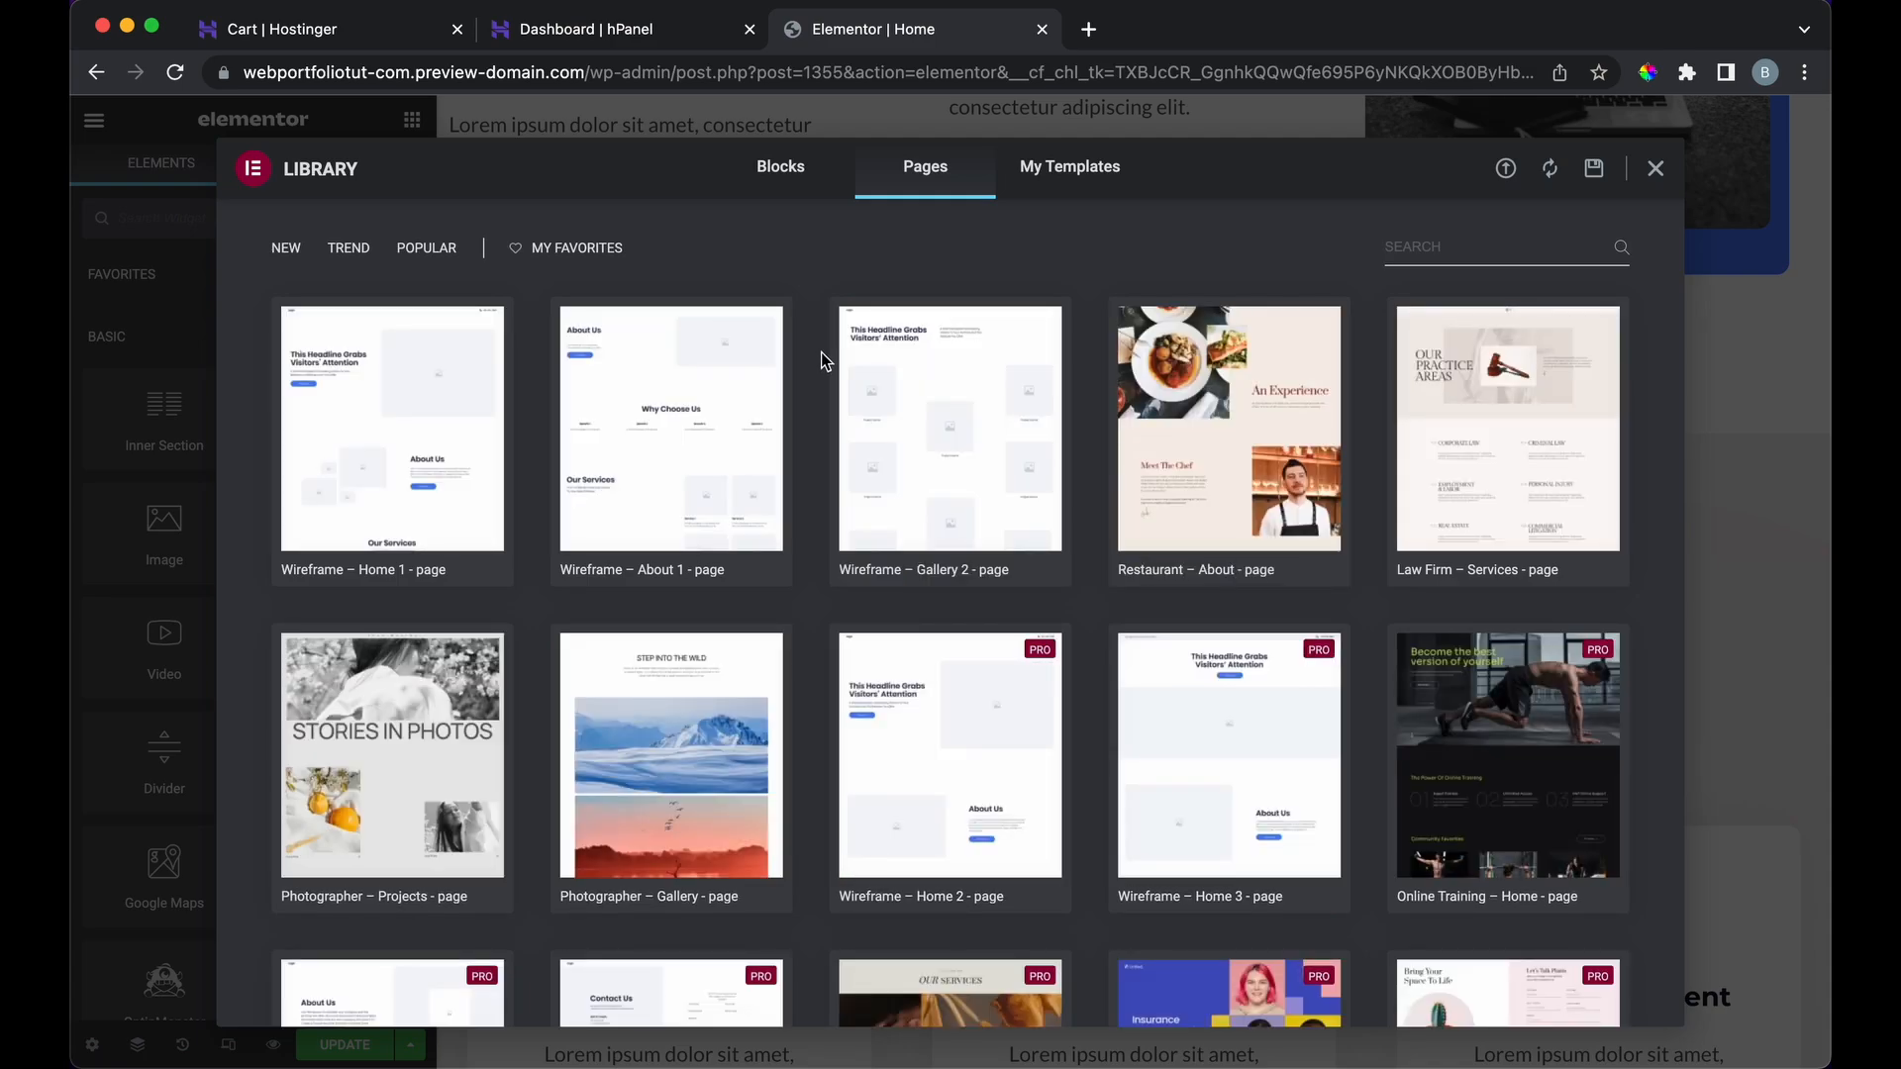
scroll(825, 361, "down", 15)
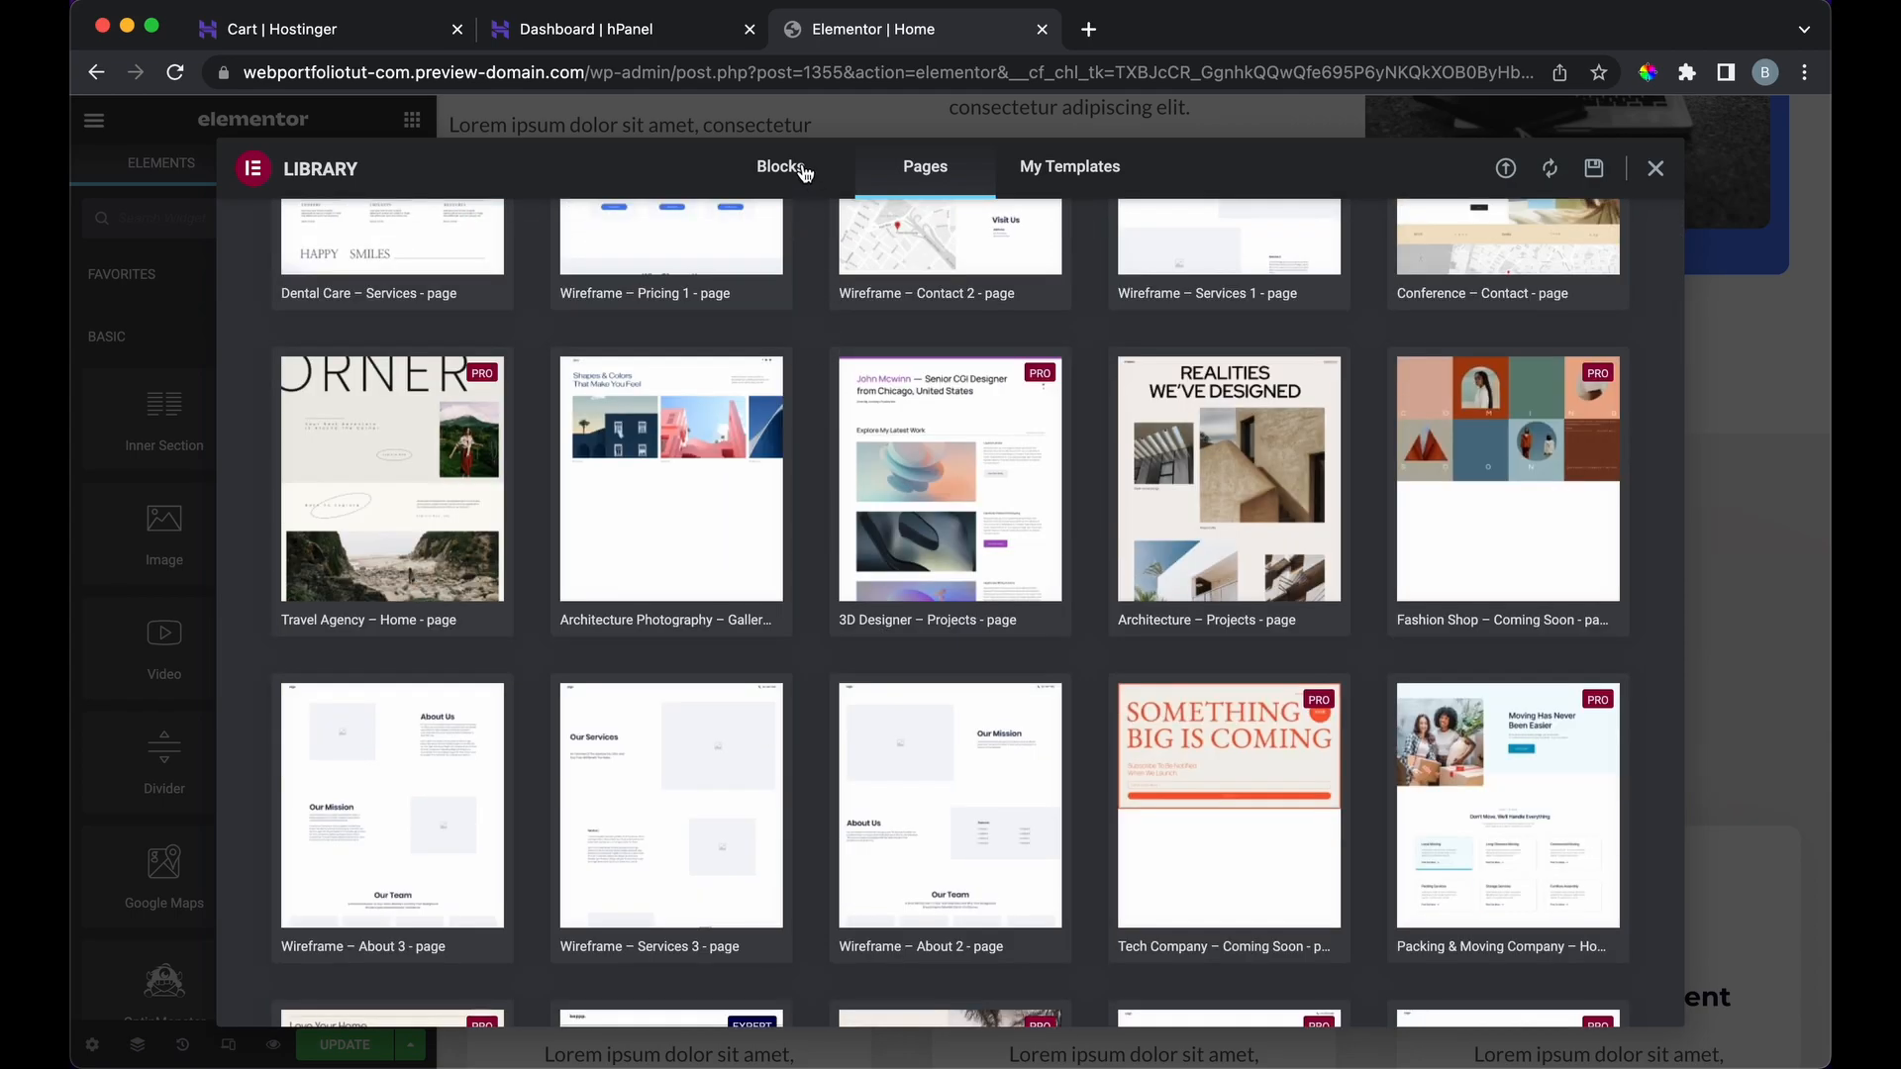
left_click(802, 168)
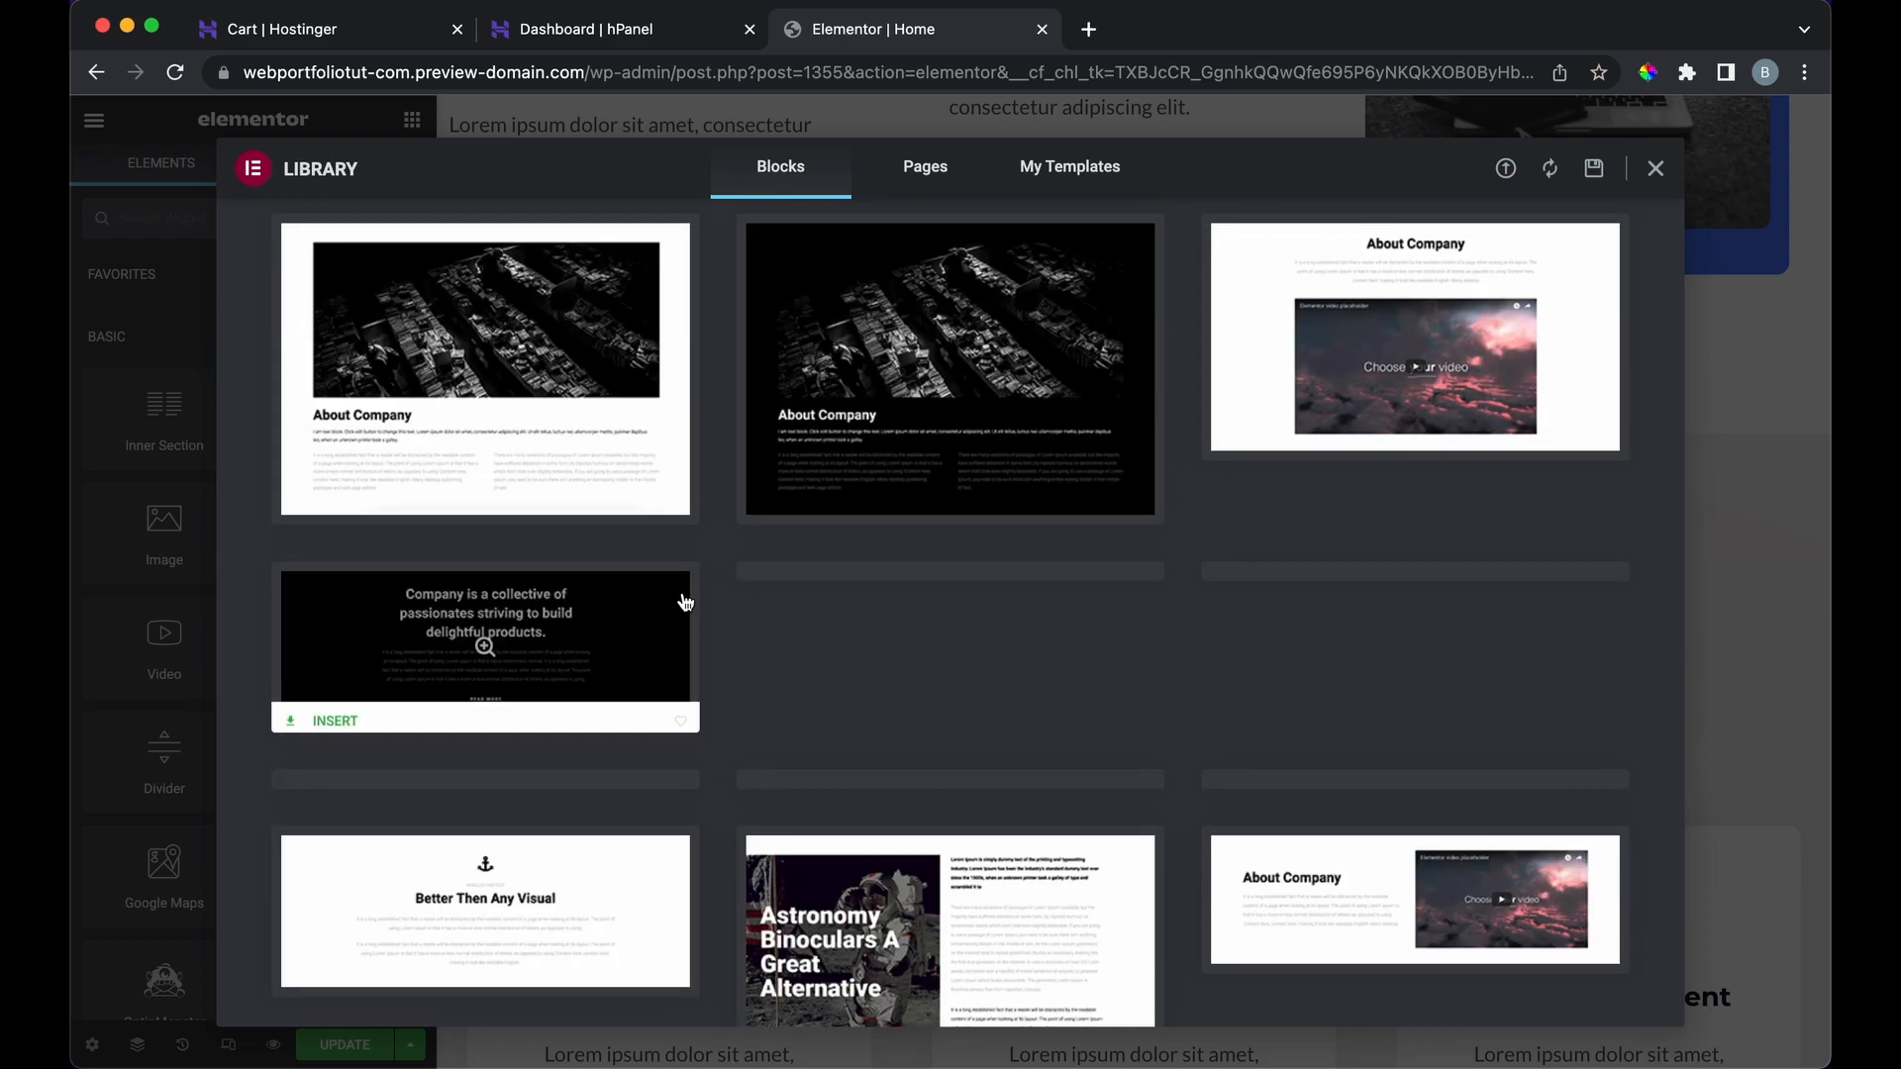
Step: Preview the About Company video block and the dark ABOUT block
scroll(709, 580, "up", 3)
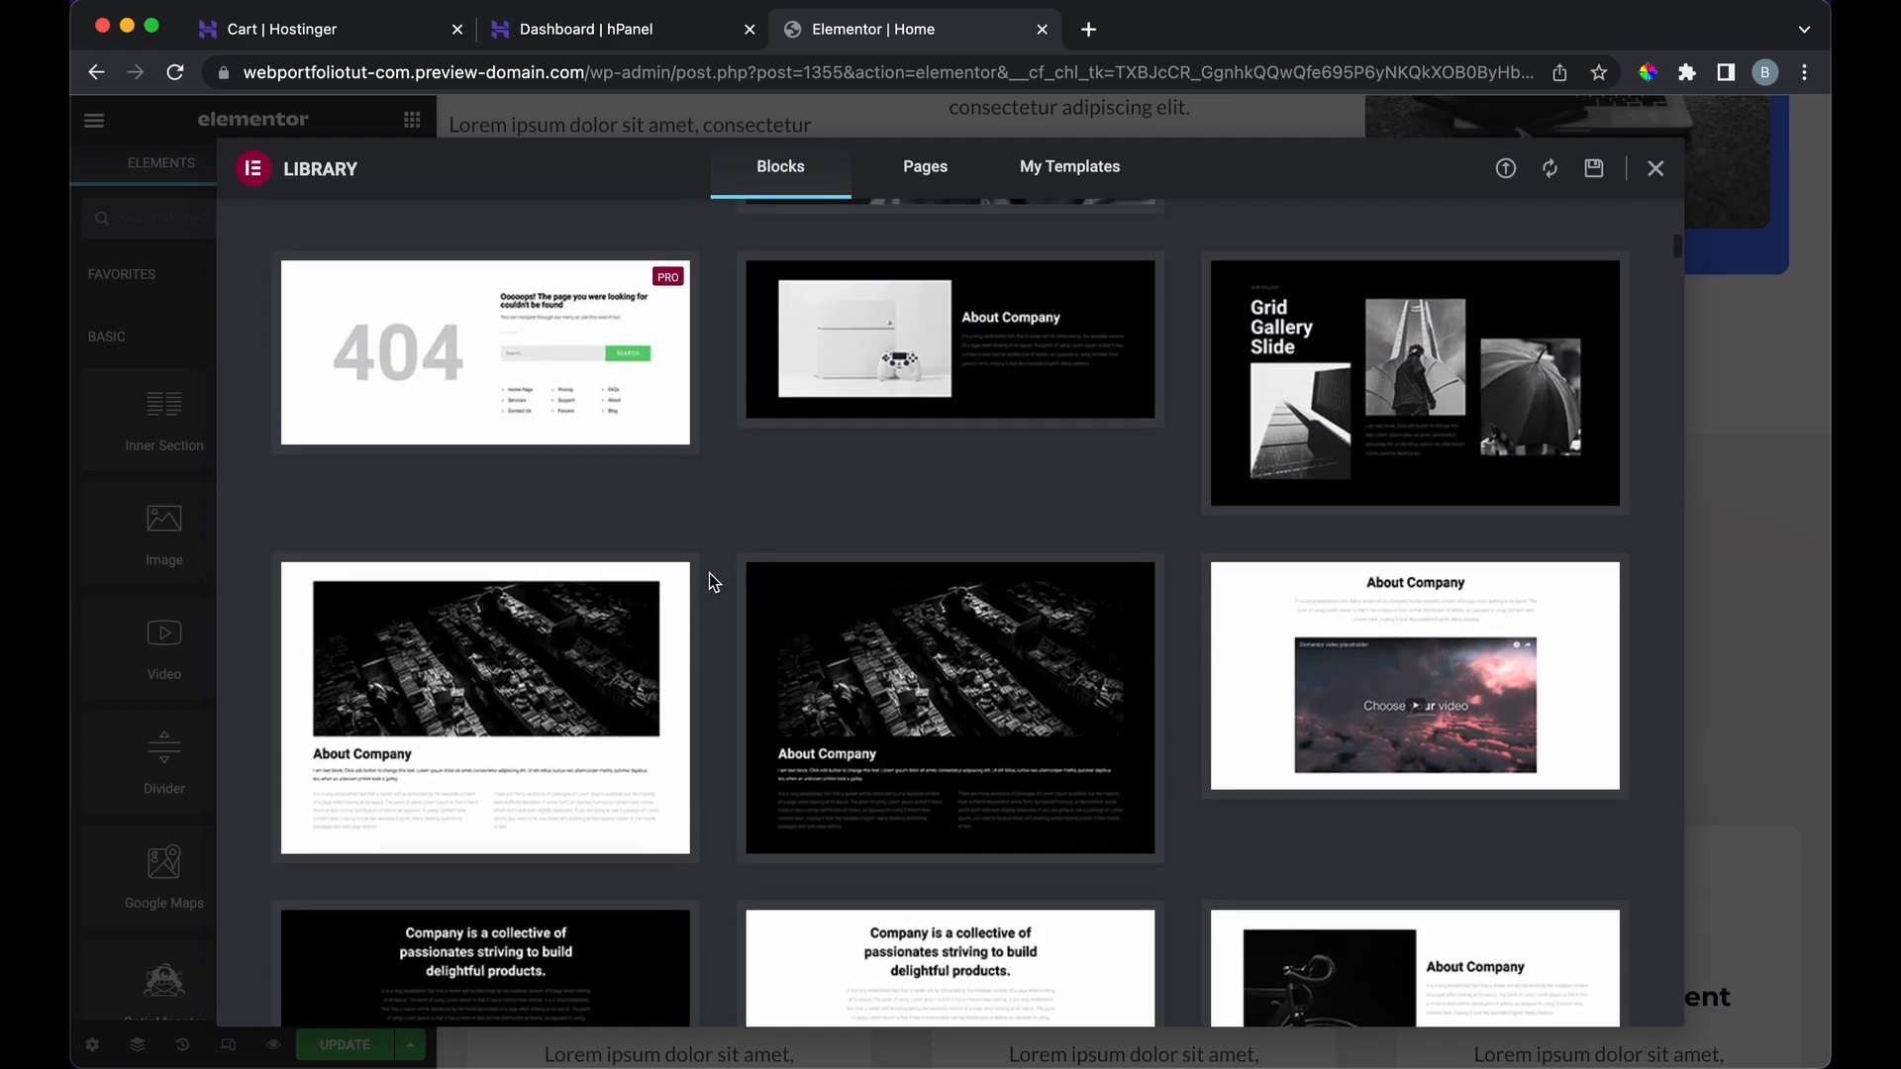
scroll(728, 416, "up", 5)
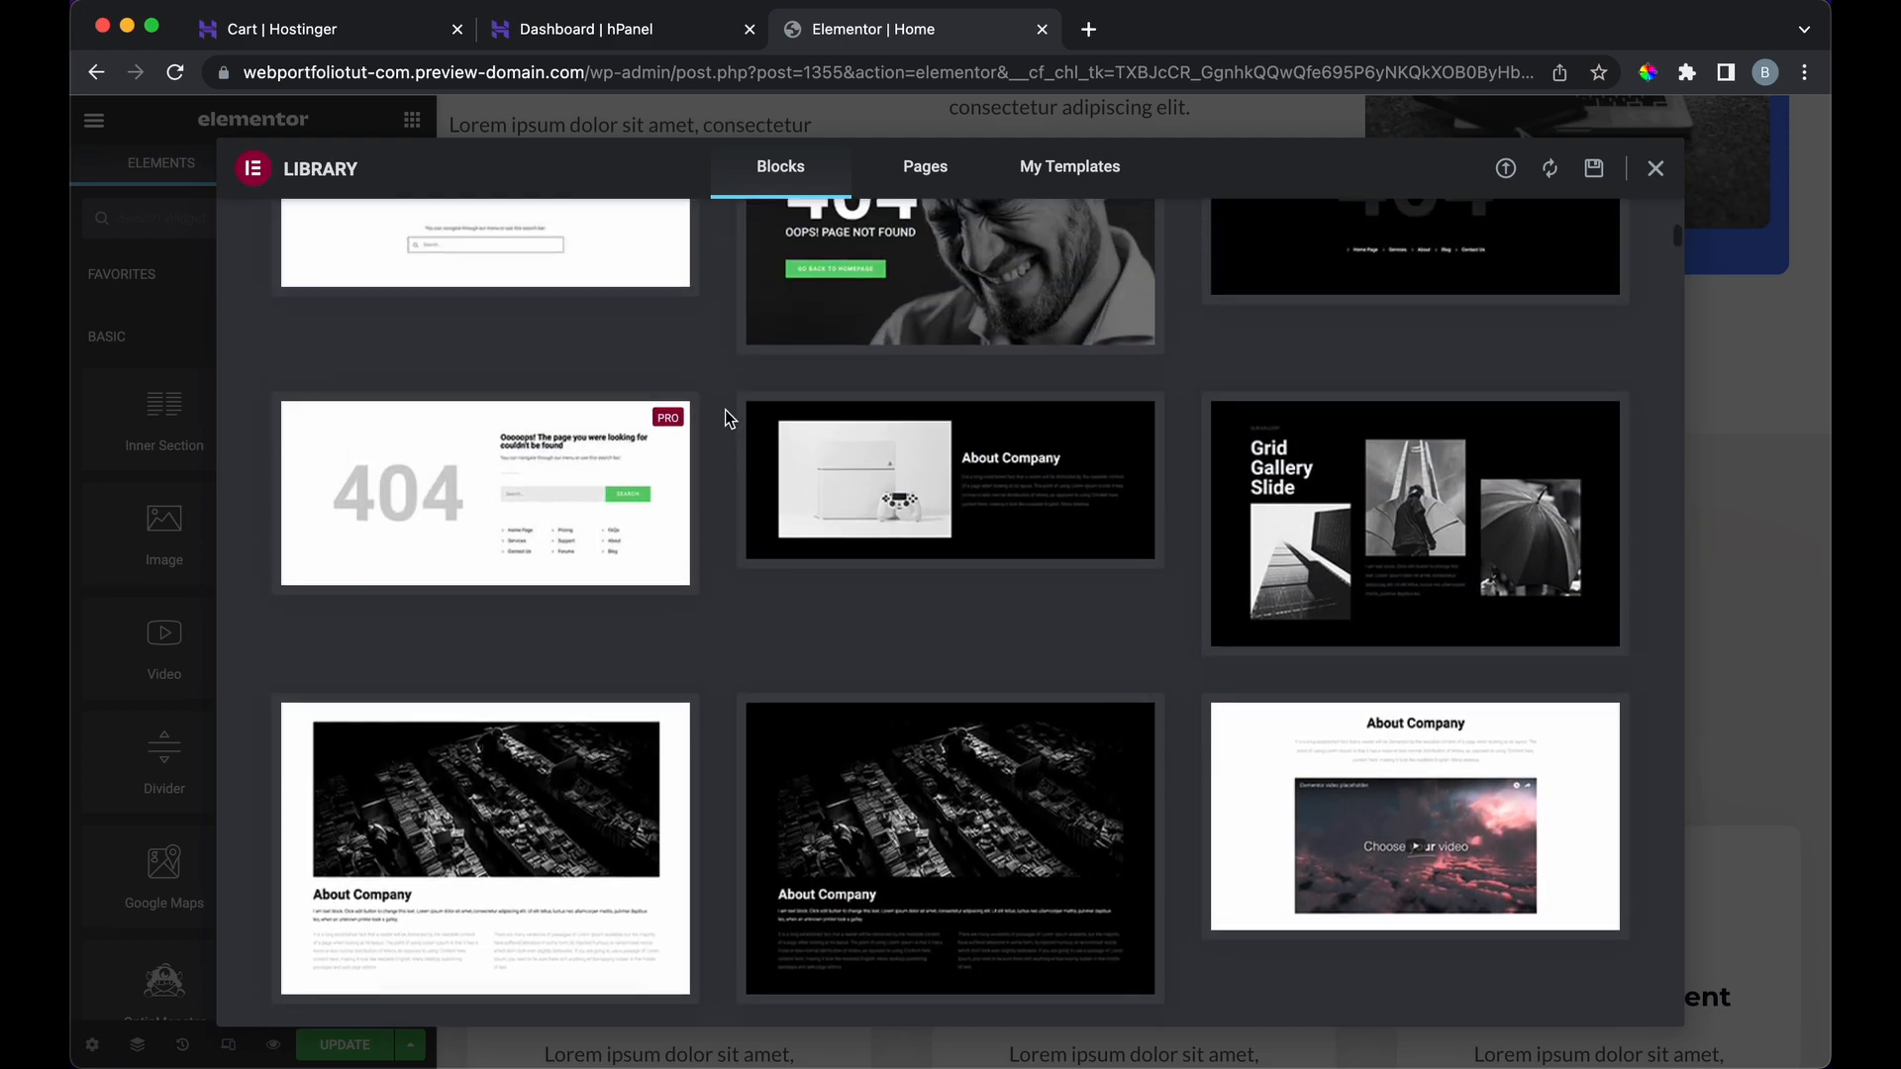
scroll(728, 418, "up", 1)
scroll(671, 619, "up", 5)
scroll(692, 737, "down", 15)
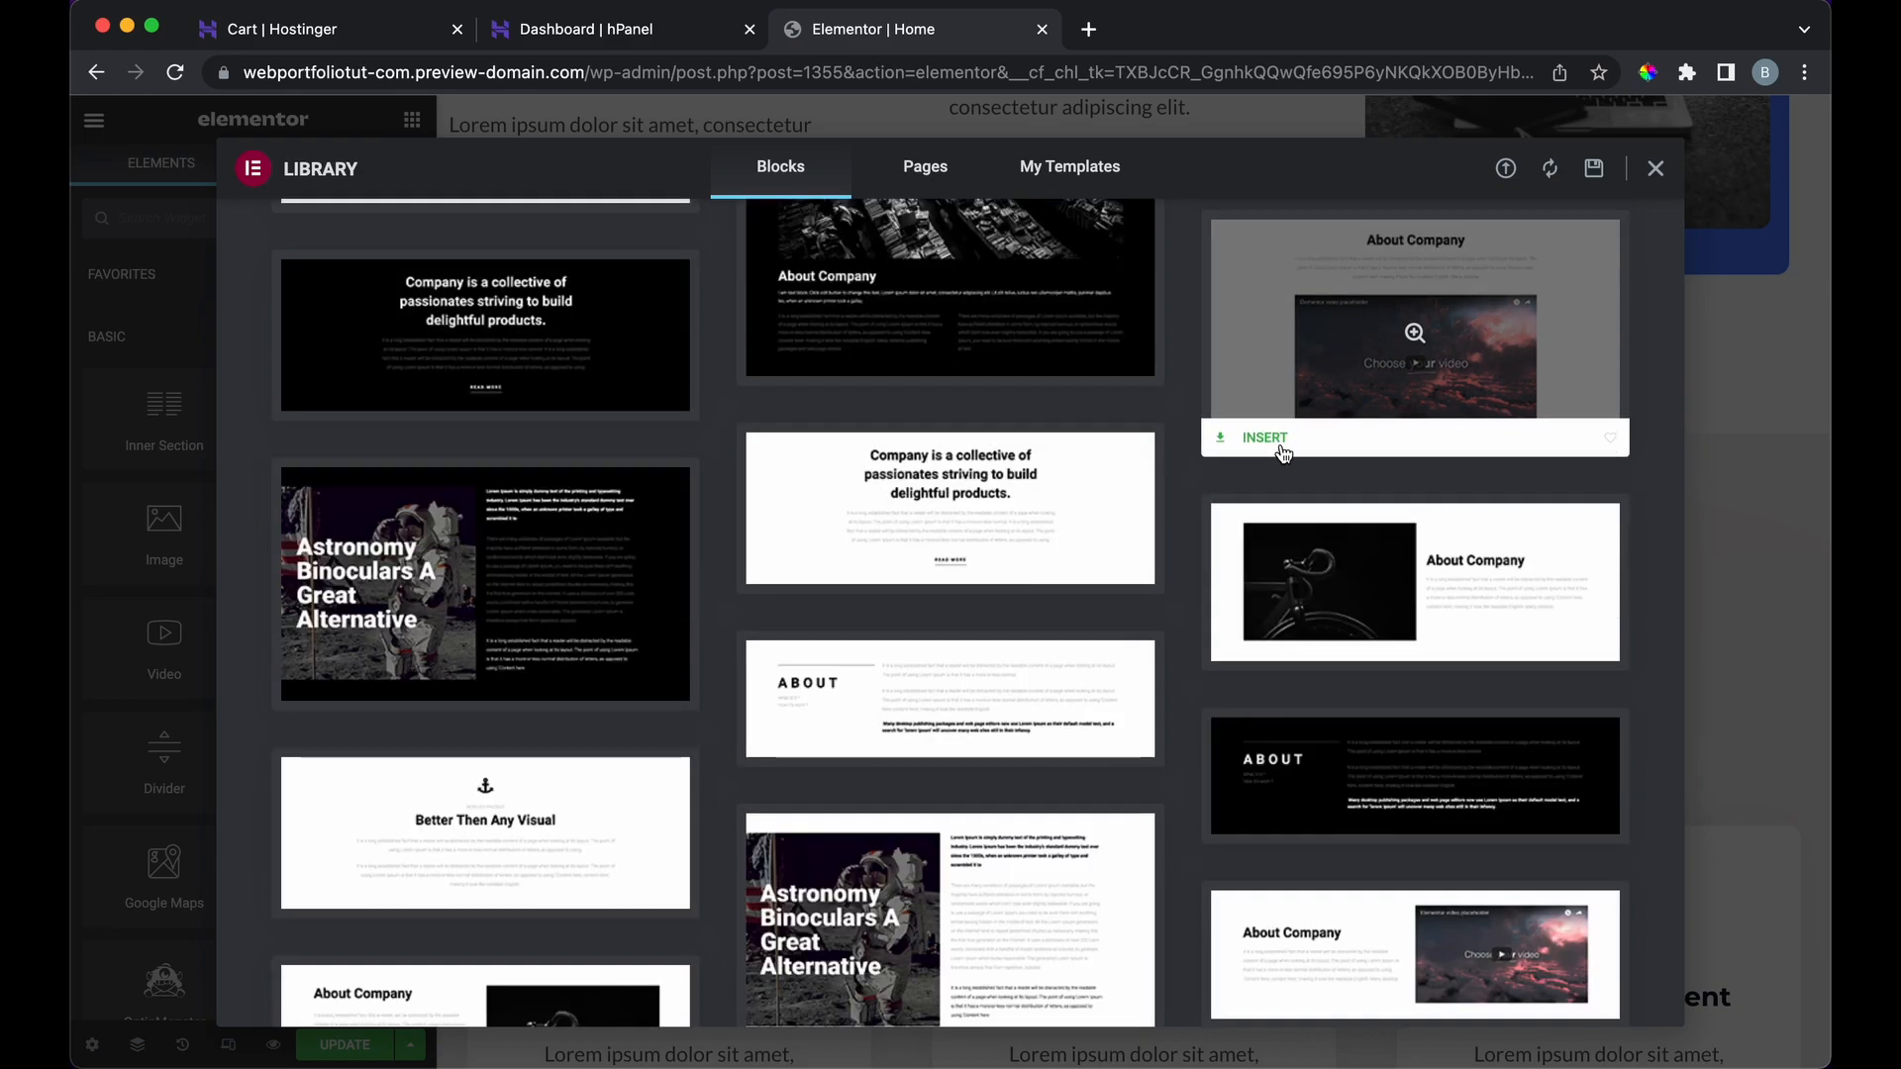
left_click(1325, 309)
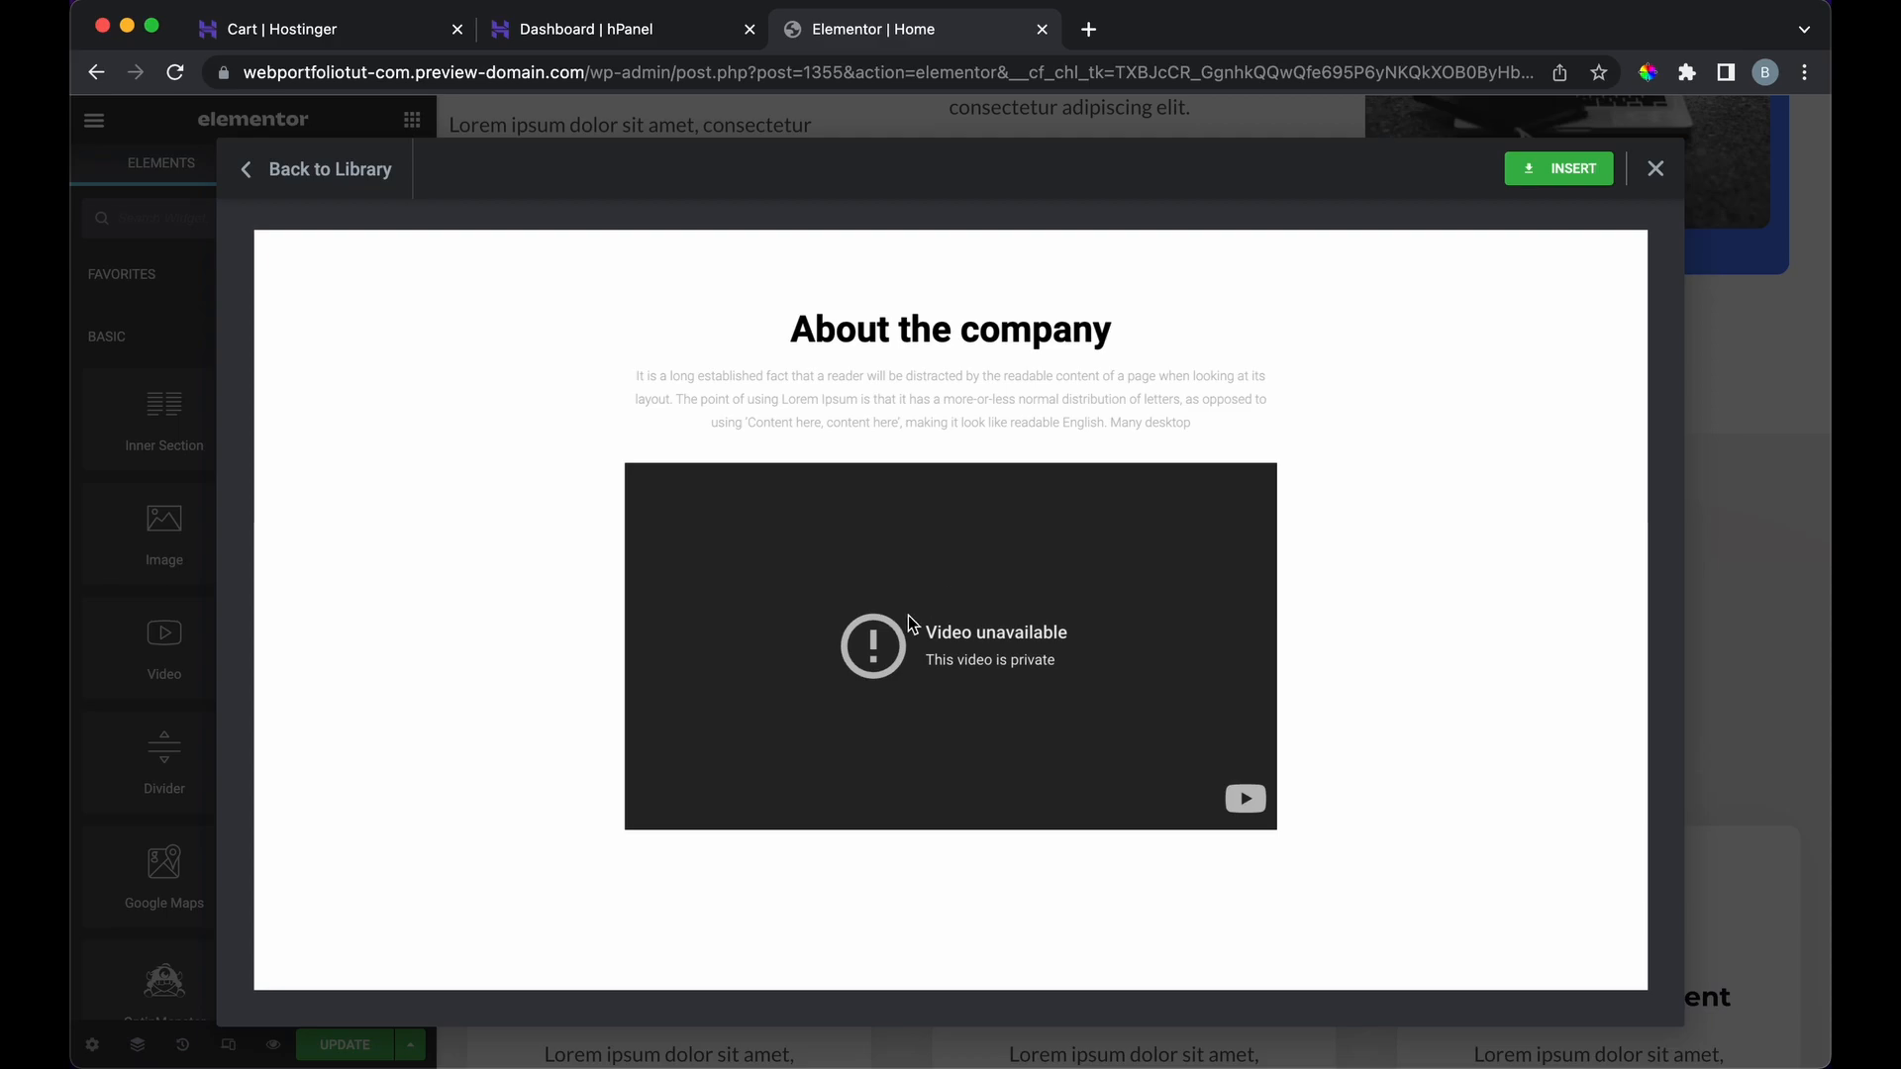
left_click(365, 183)
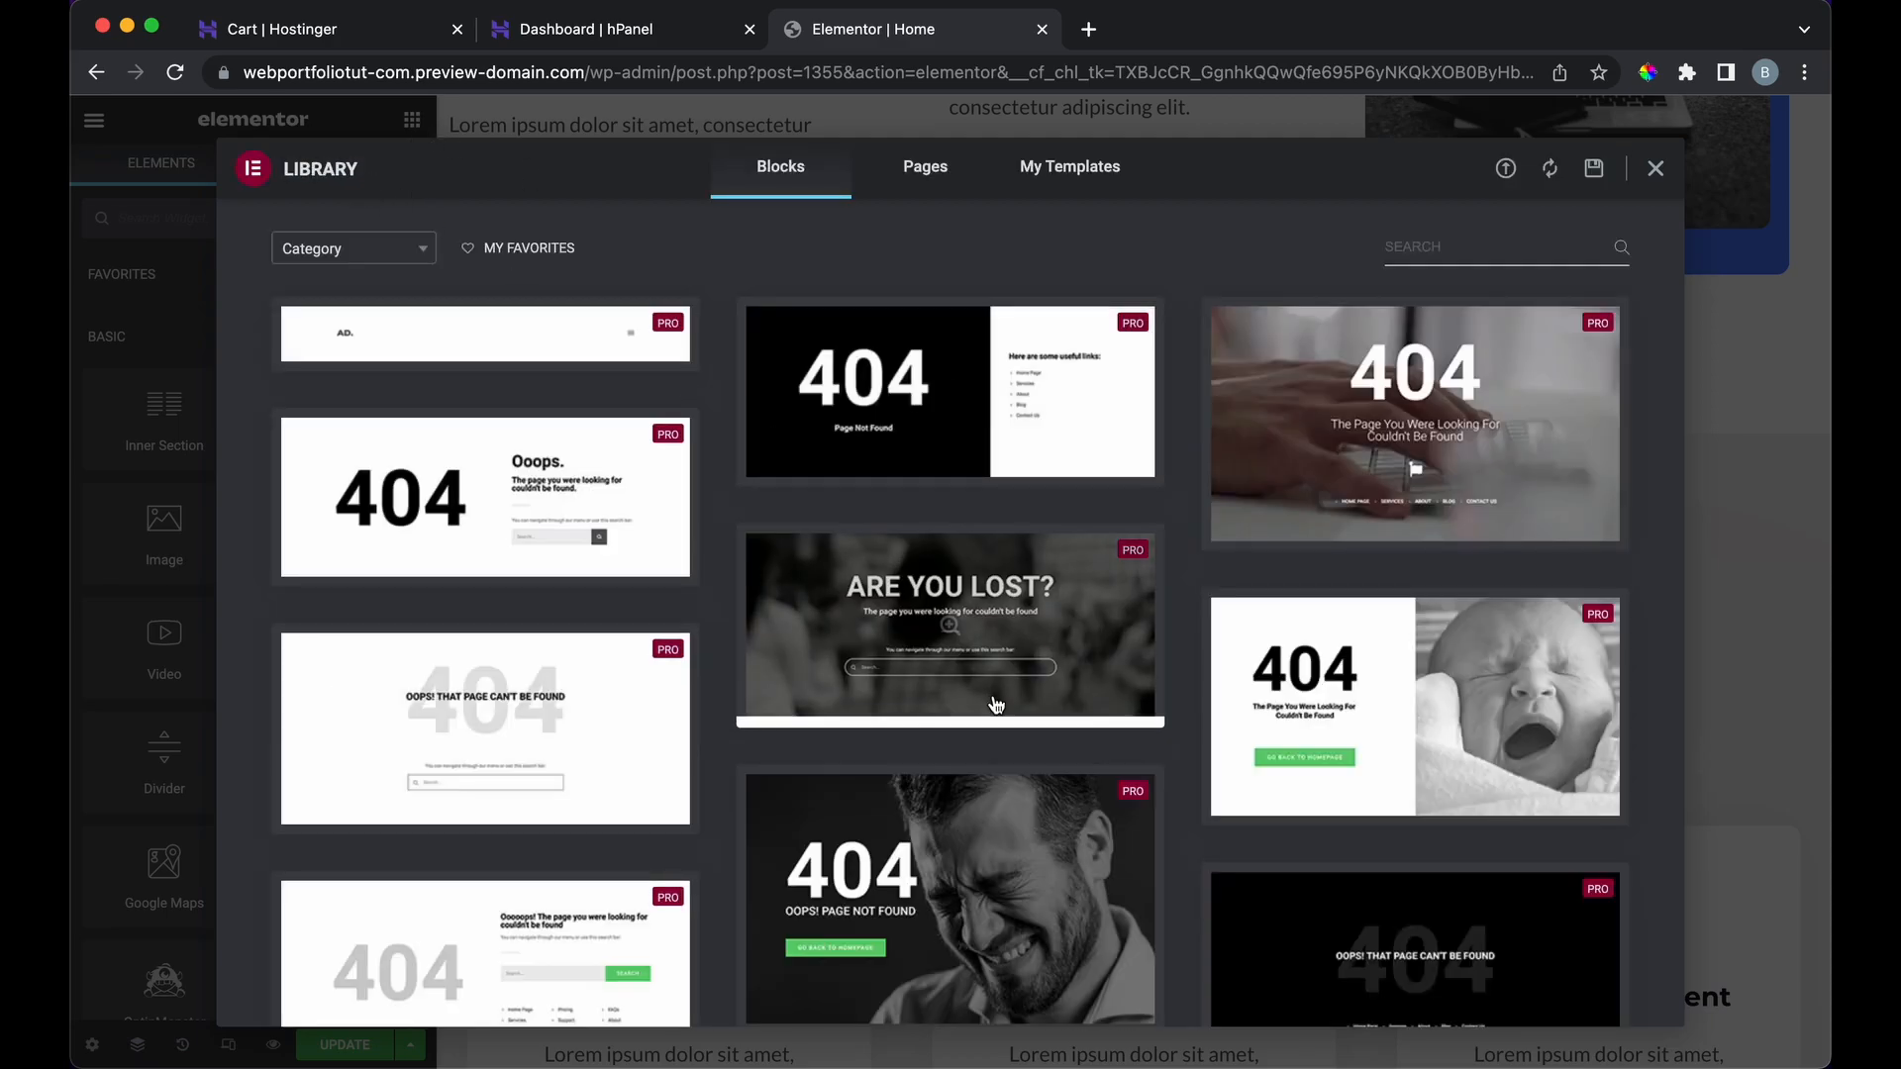
scroll(994, 695, "down", 10)
scroll(994, 701, "down", 3)
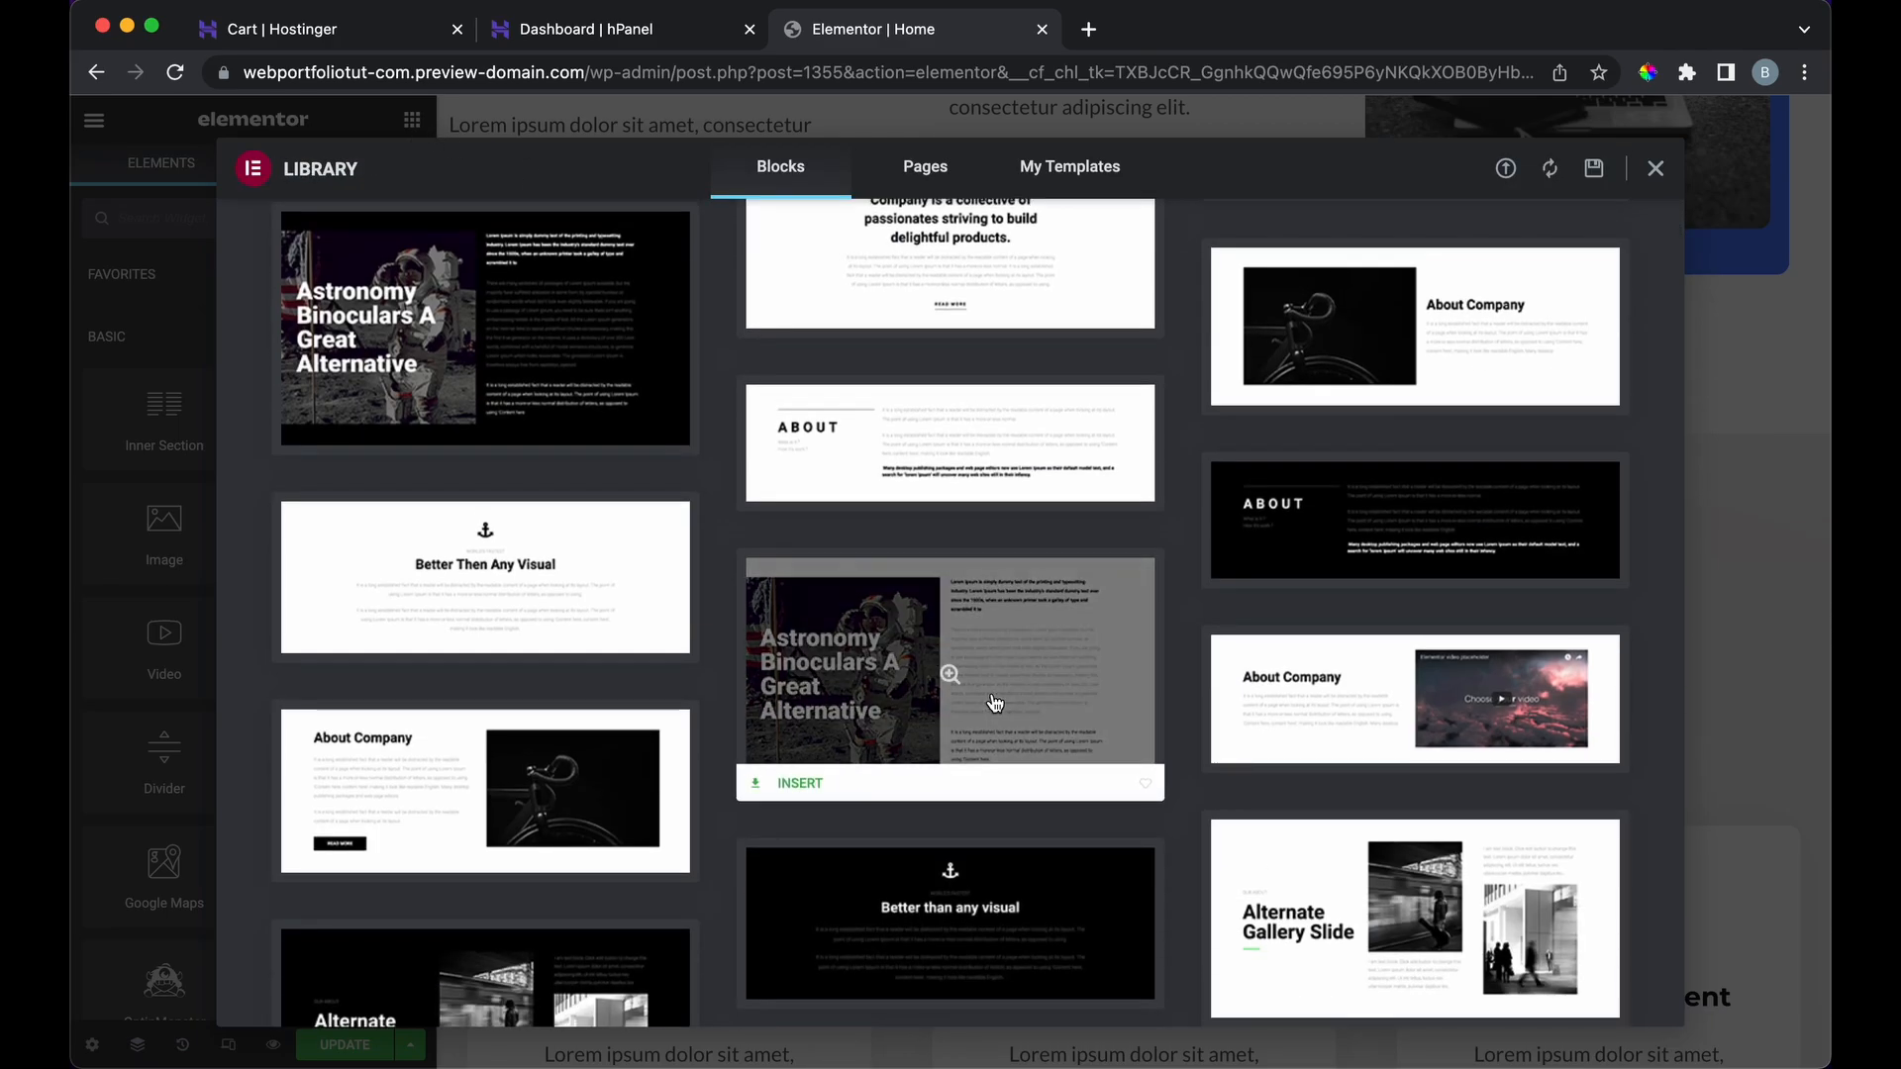
left_click(1354, 538)
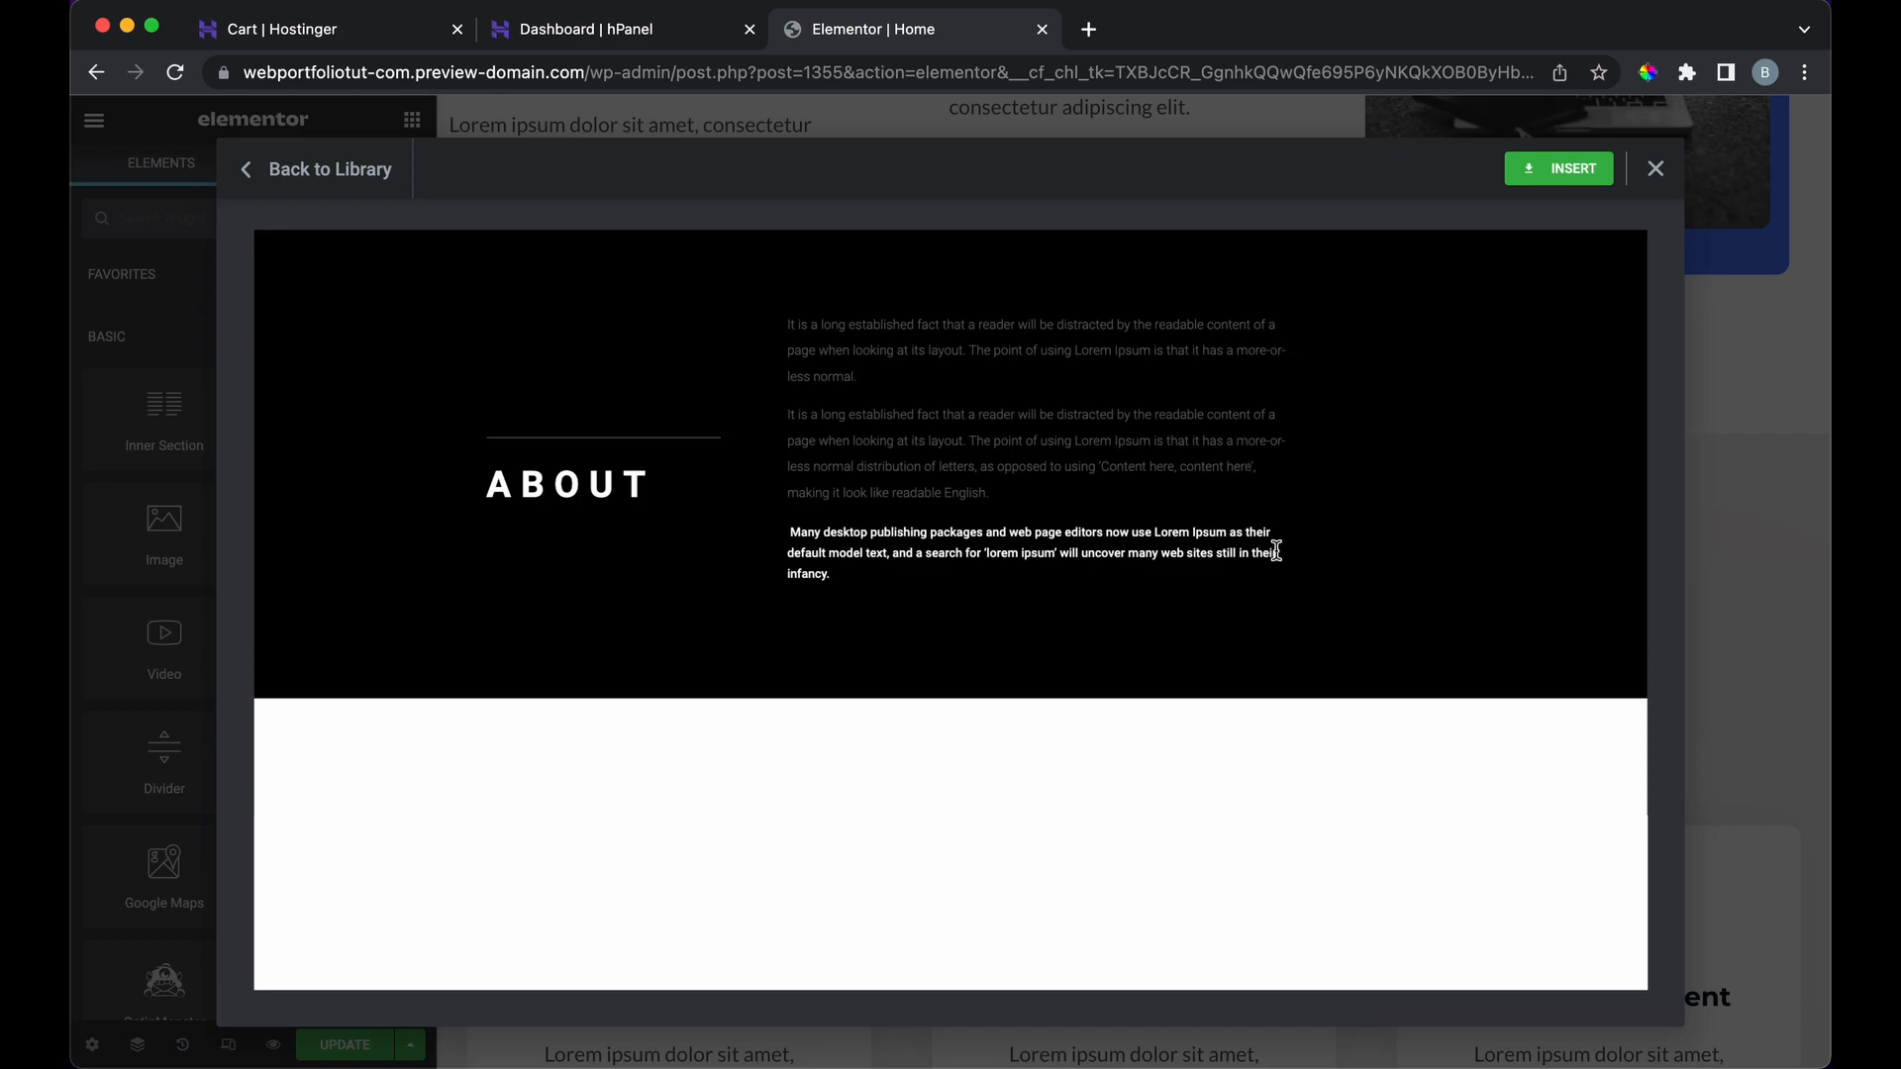
Step: Try inserting the ABOUT block, hit the account-connection prompt, and return to the library
left_click(1536, 176)
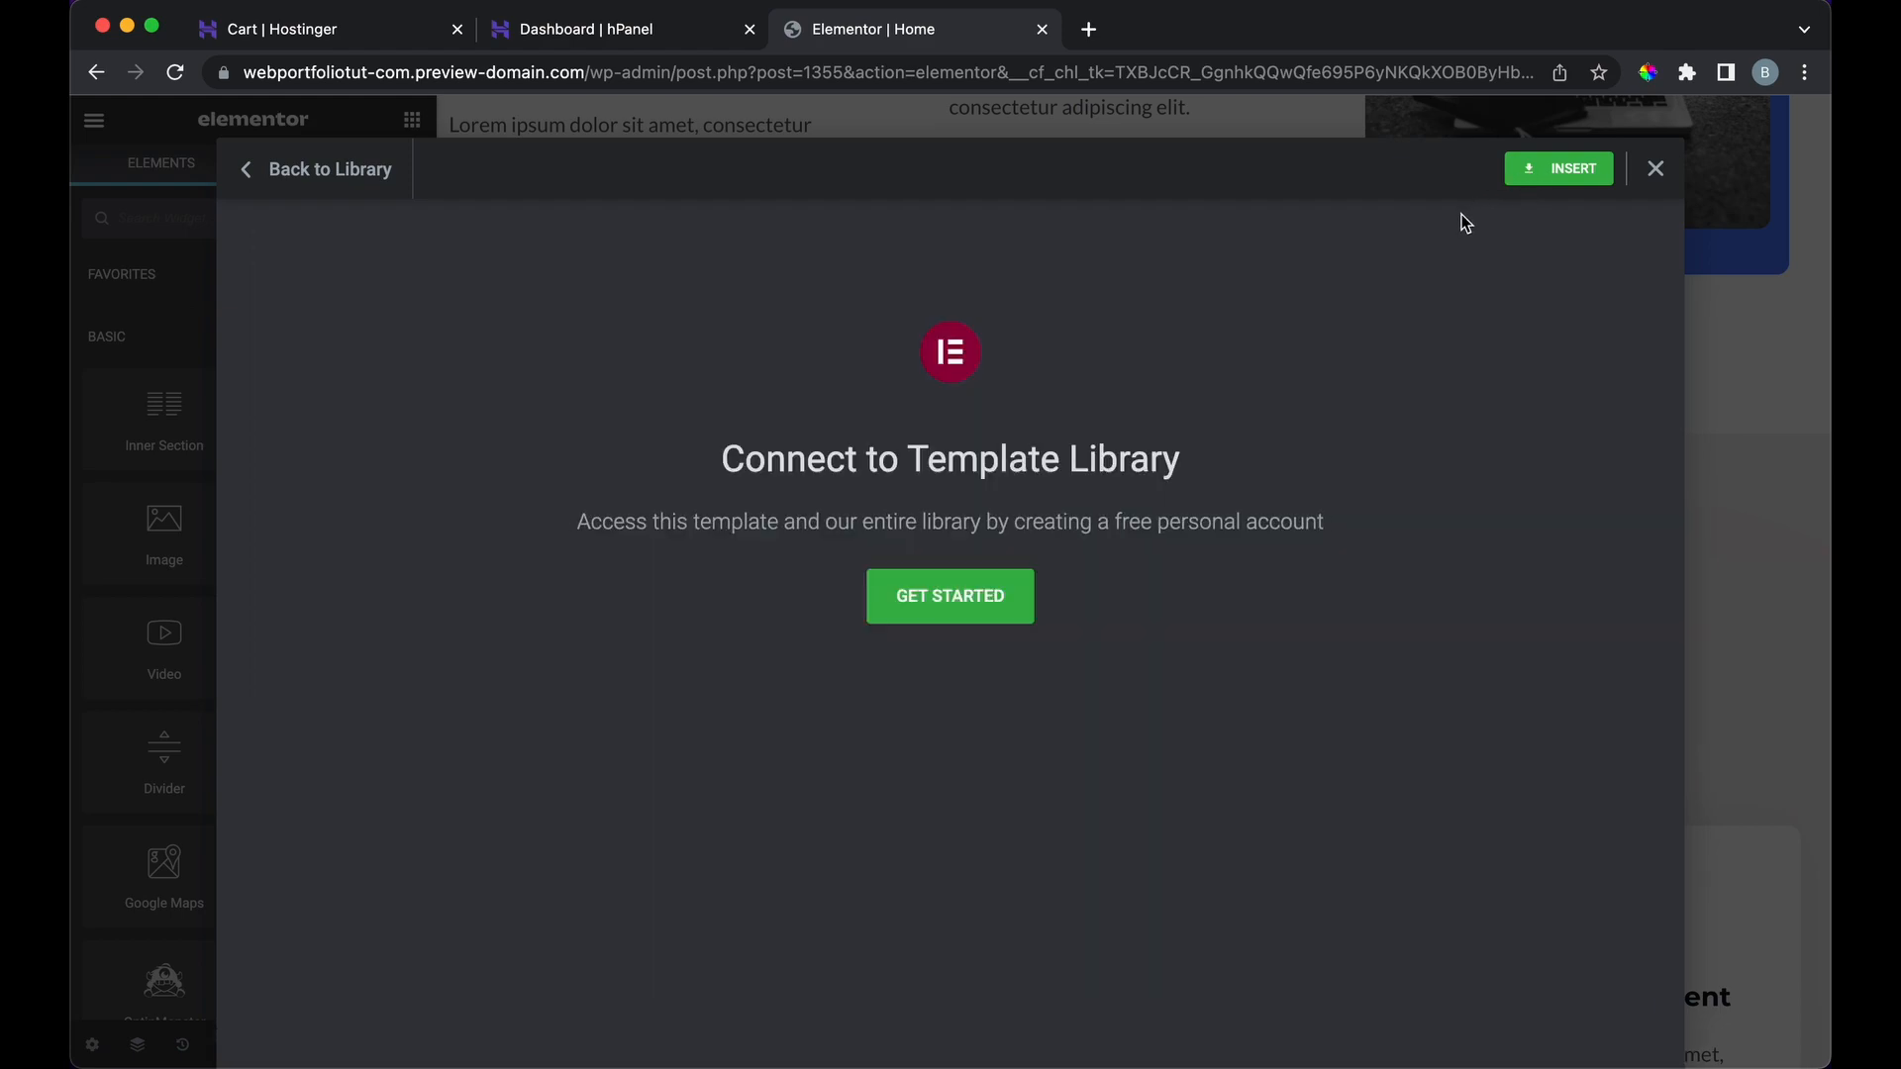
left_click(1012, 621)
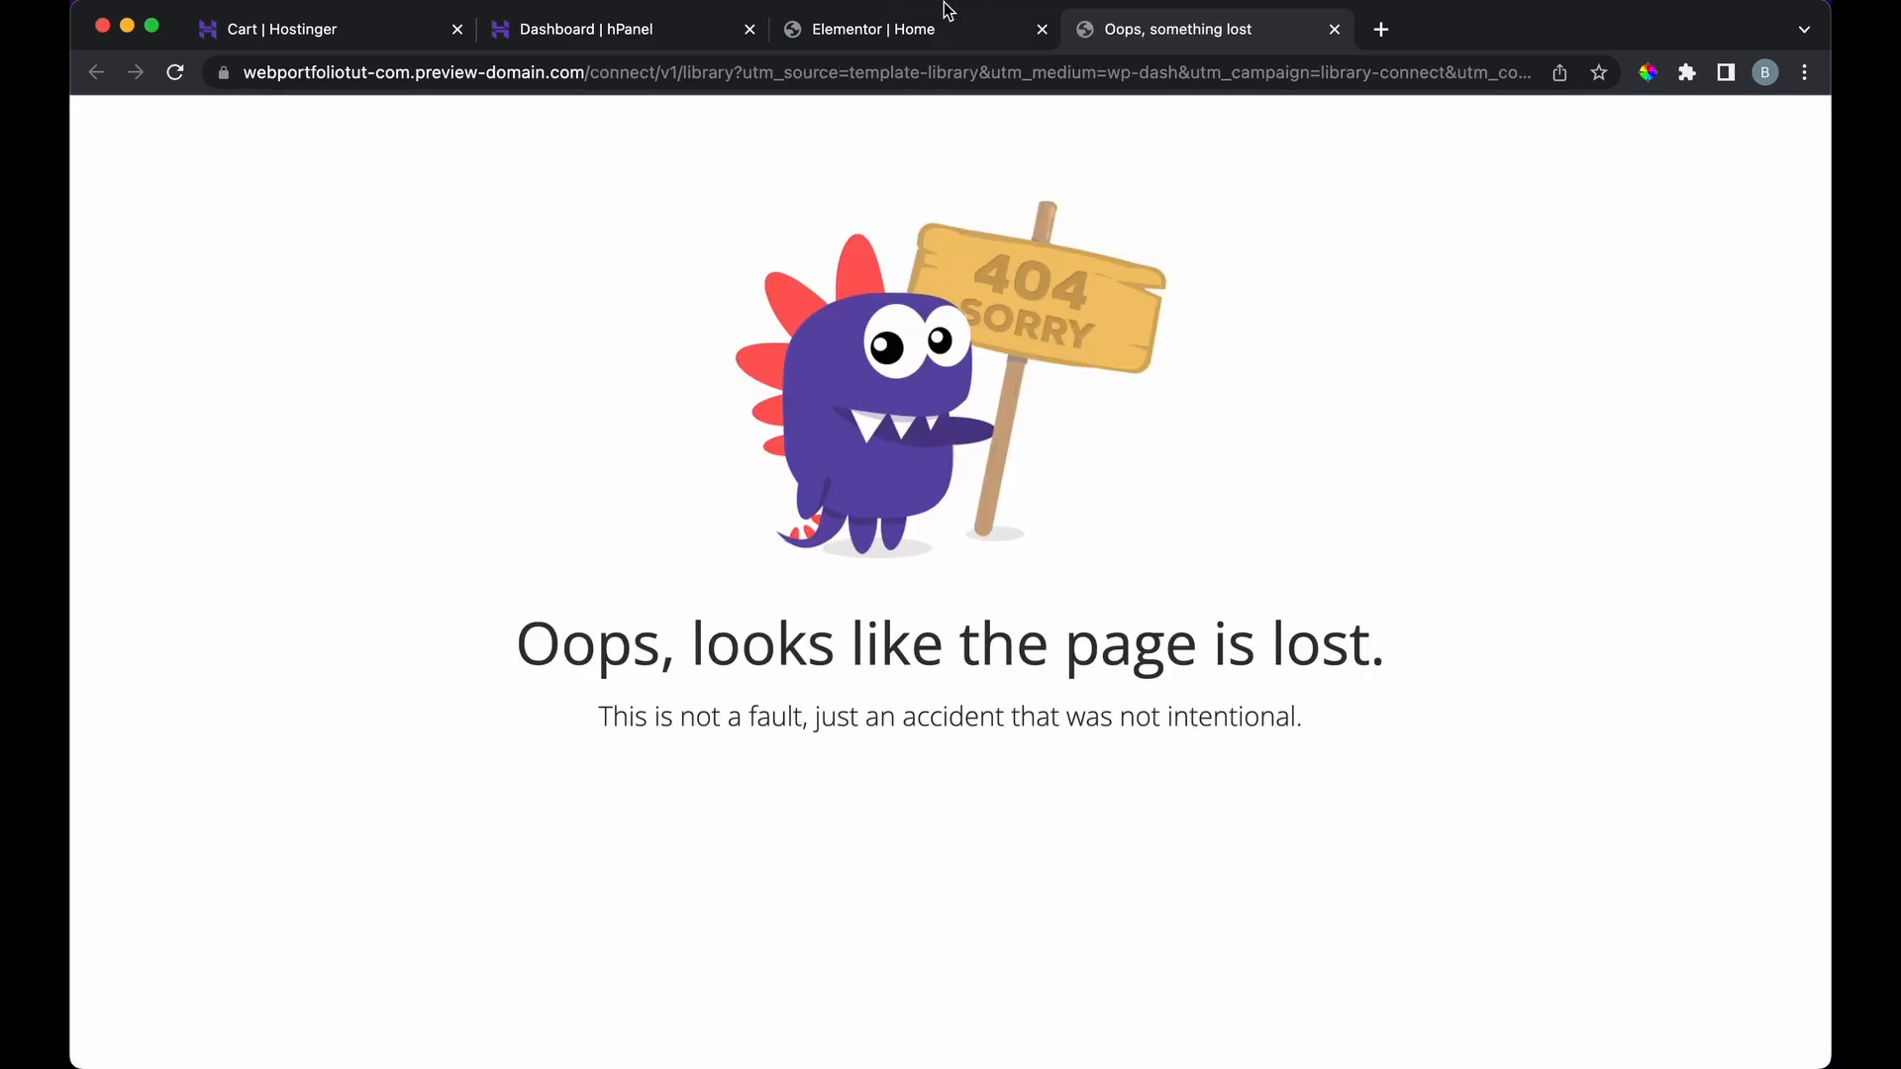
left_click(948, 11)
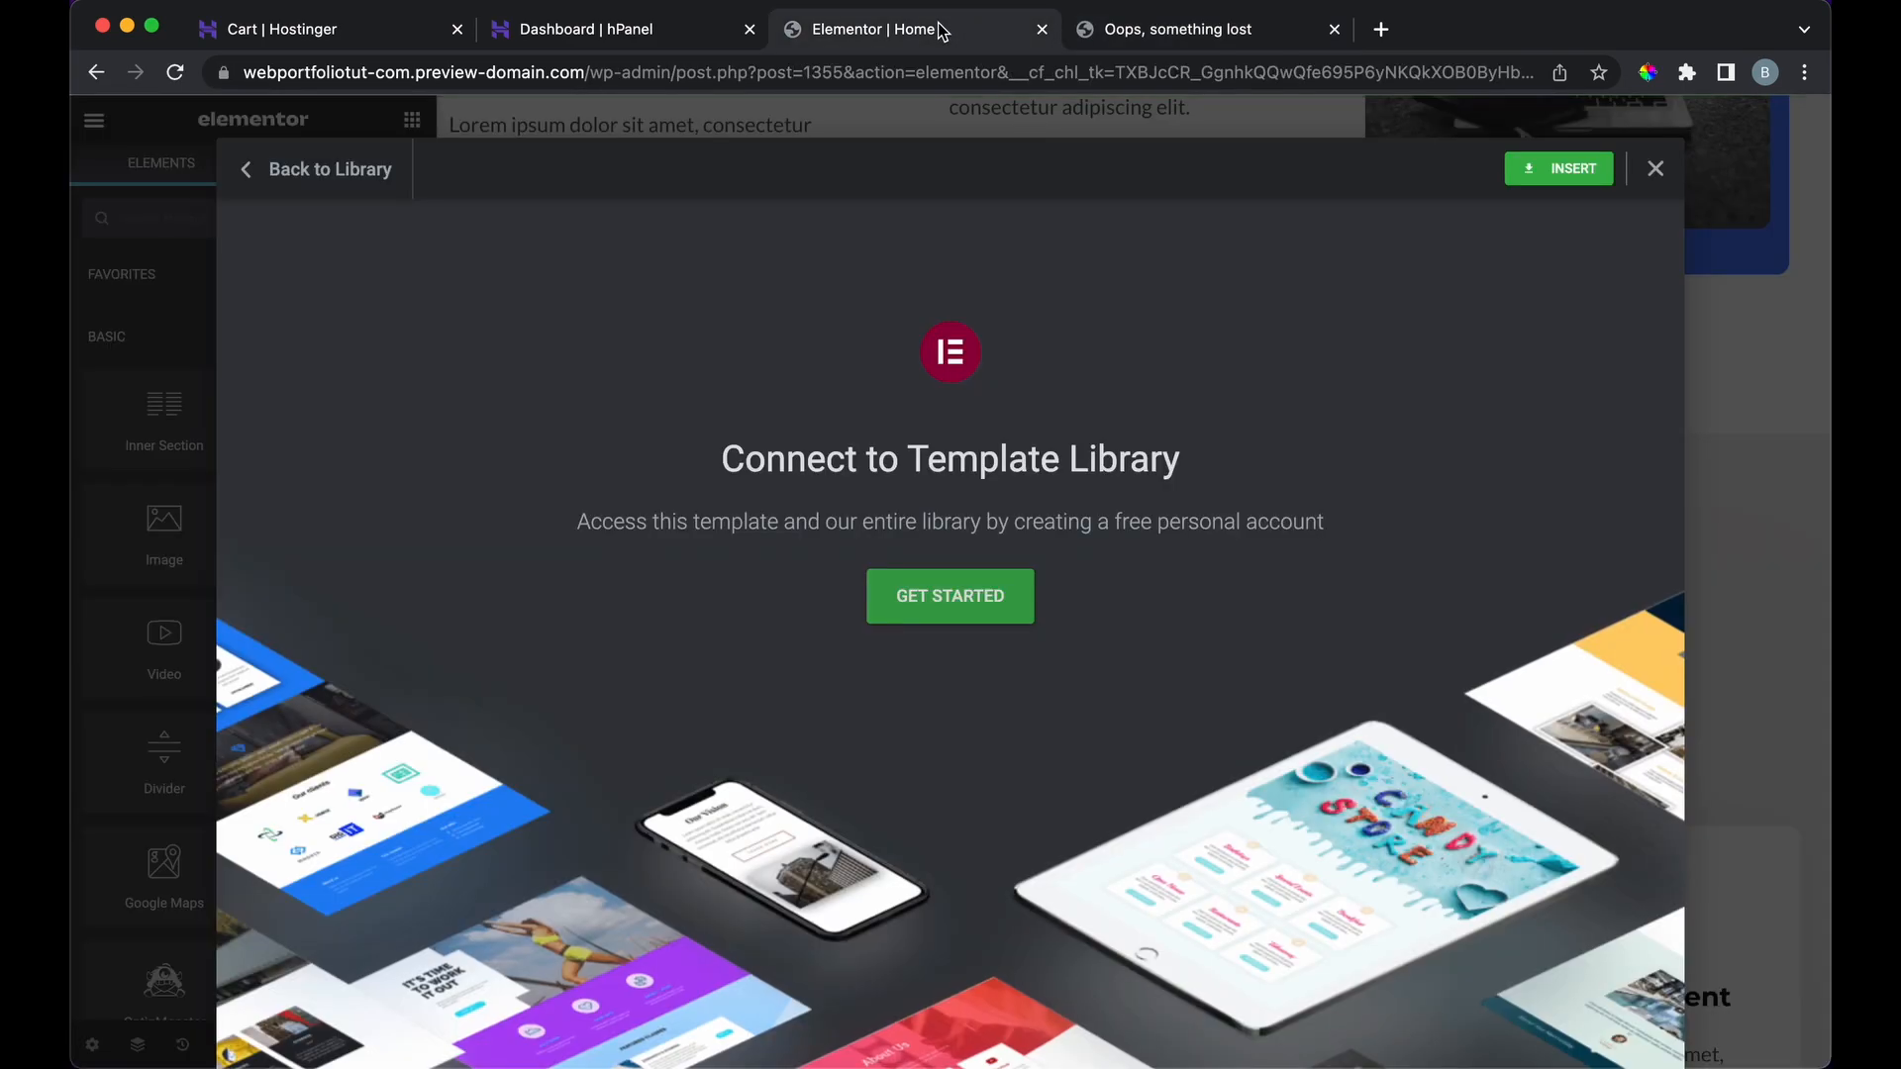
left_click(935, 586)
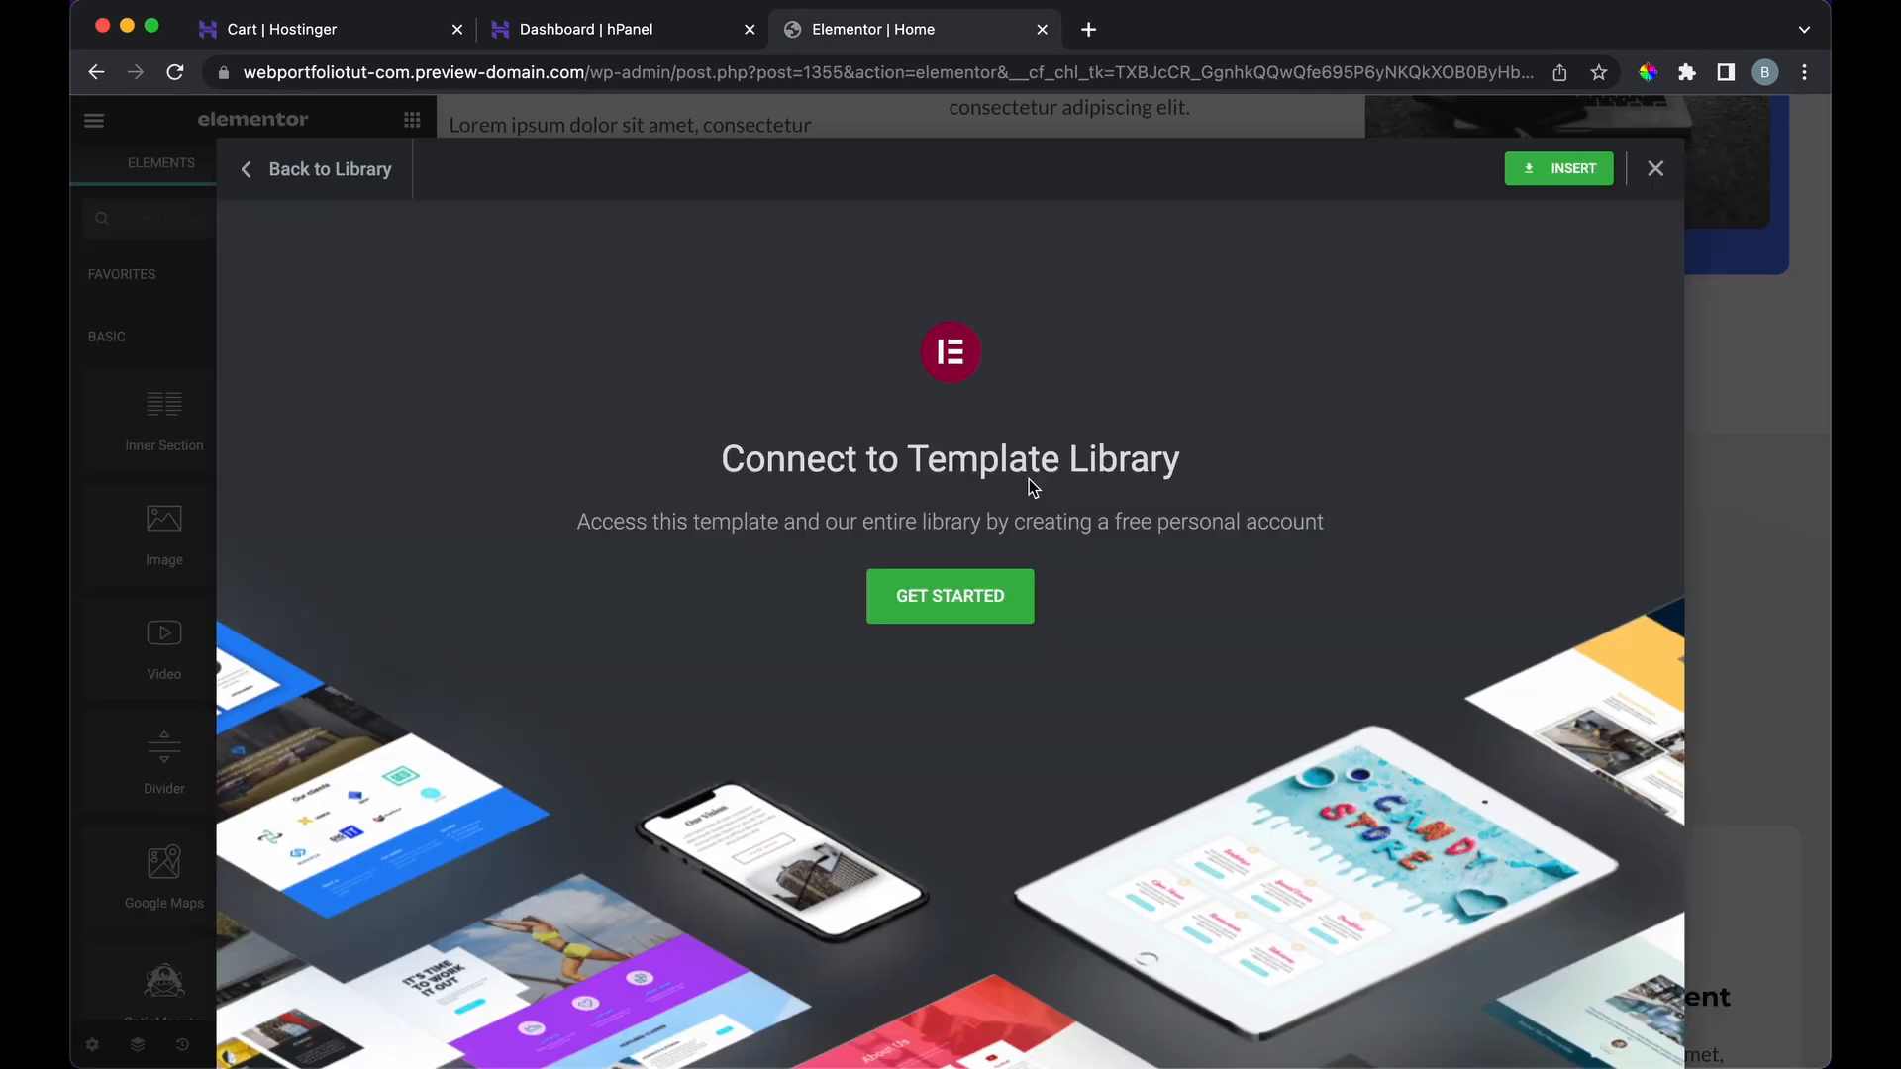
left_click(315, 170)
Step: Preview and try inserting the Our clients block, again blocked by the connection prompt
scroll(906, 636, "down", 10)
scroll(1145, 808, "down", 10)
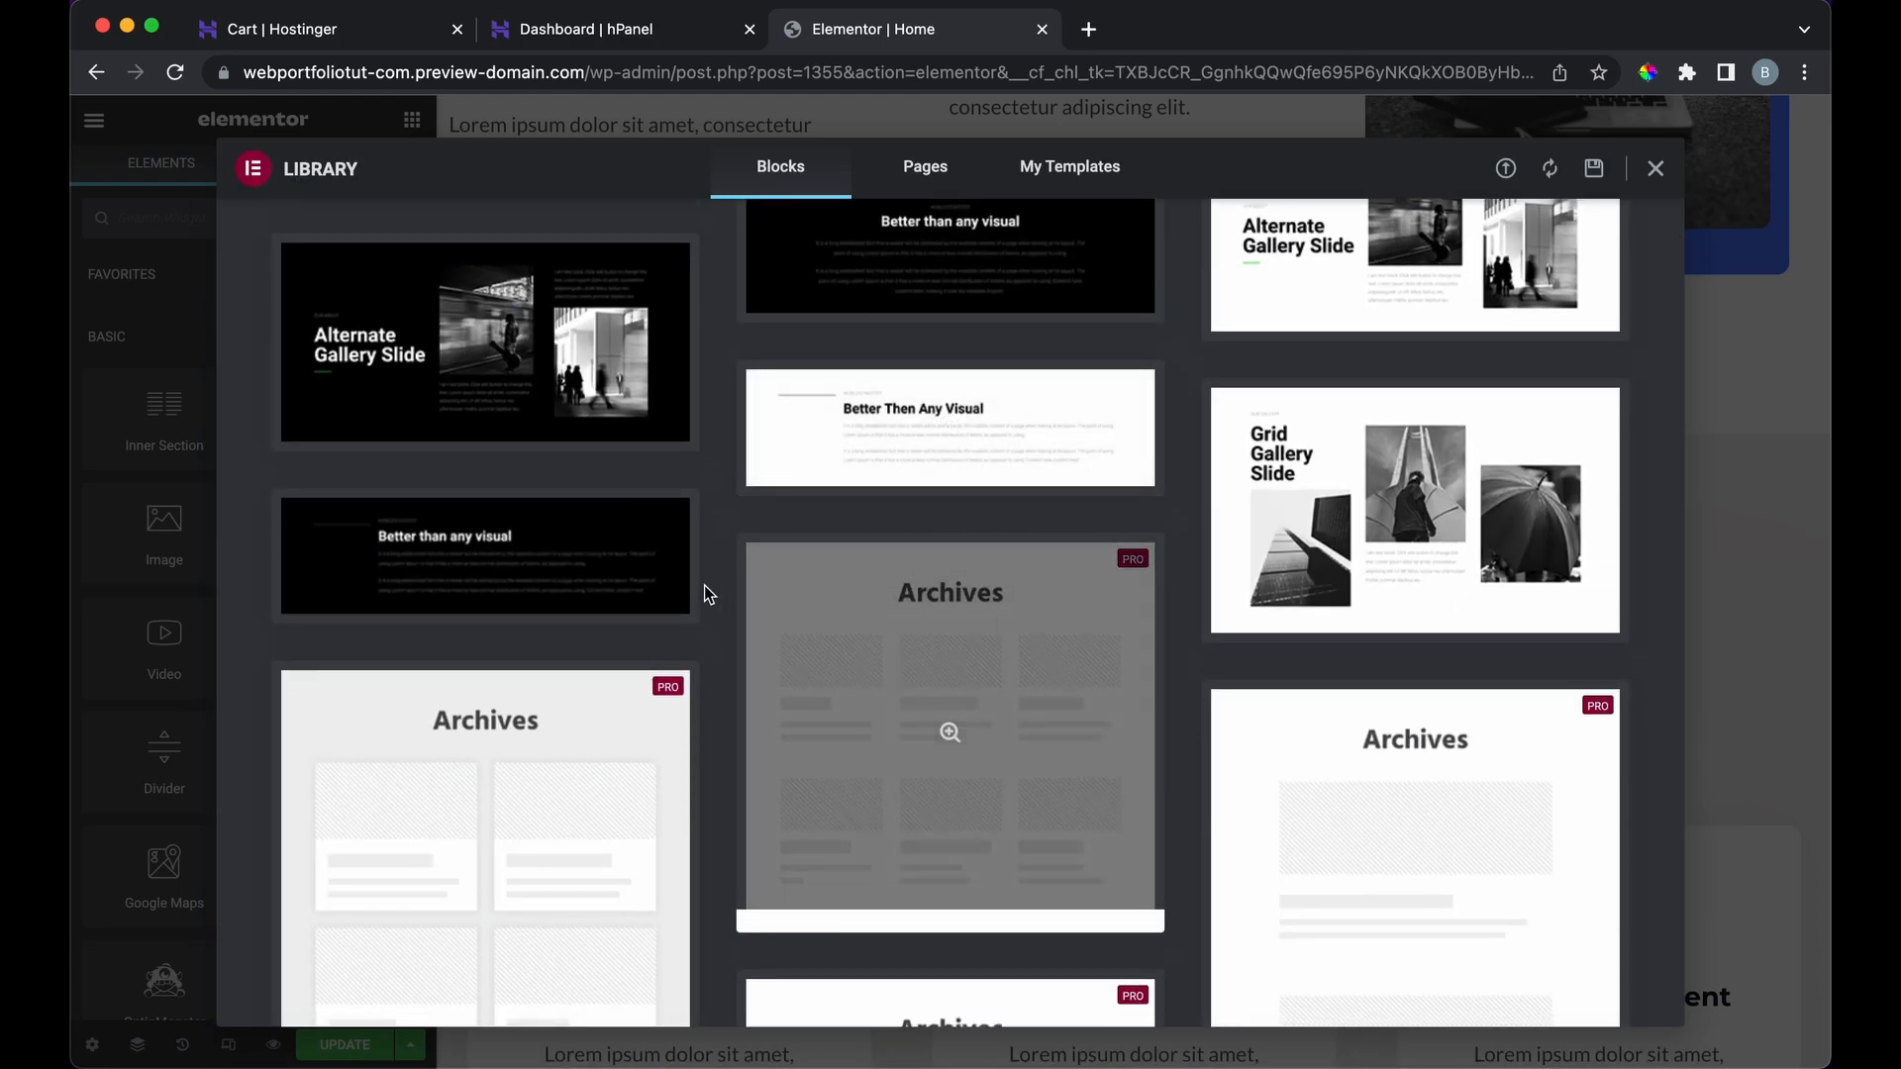
scroll(705, 593, "down", 10)
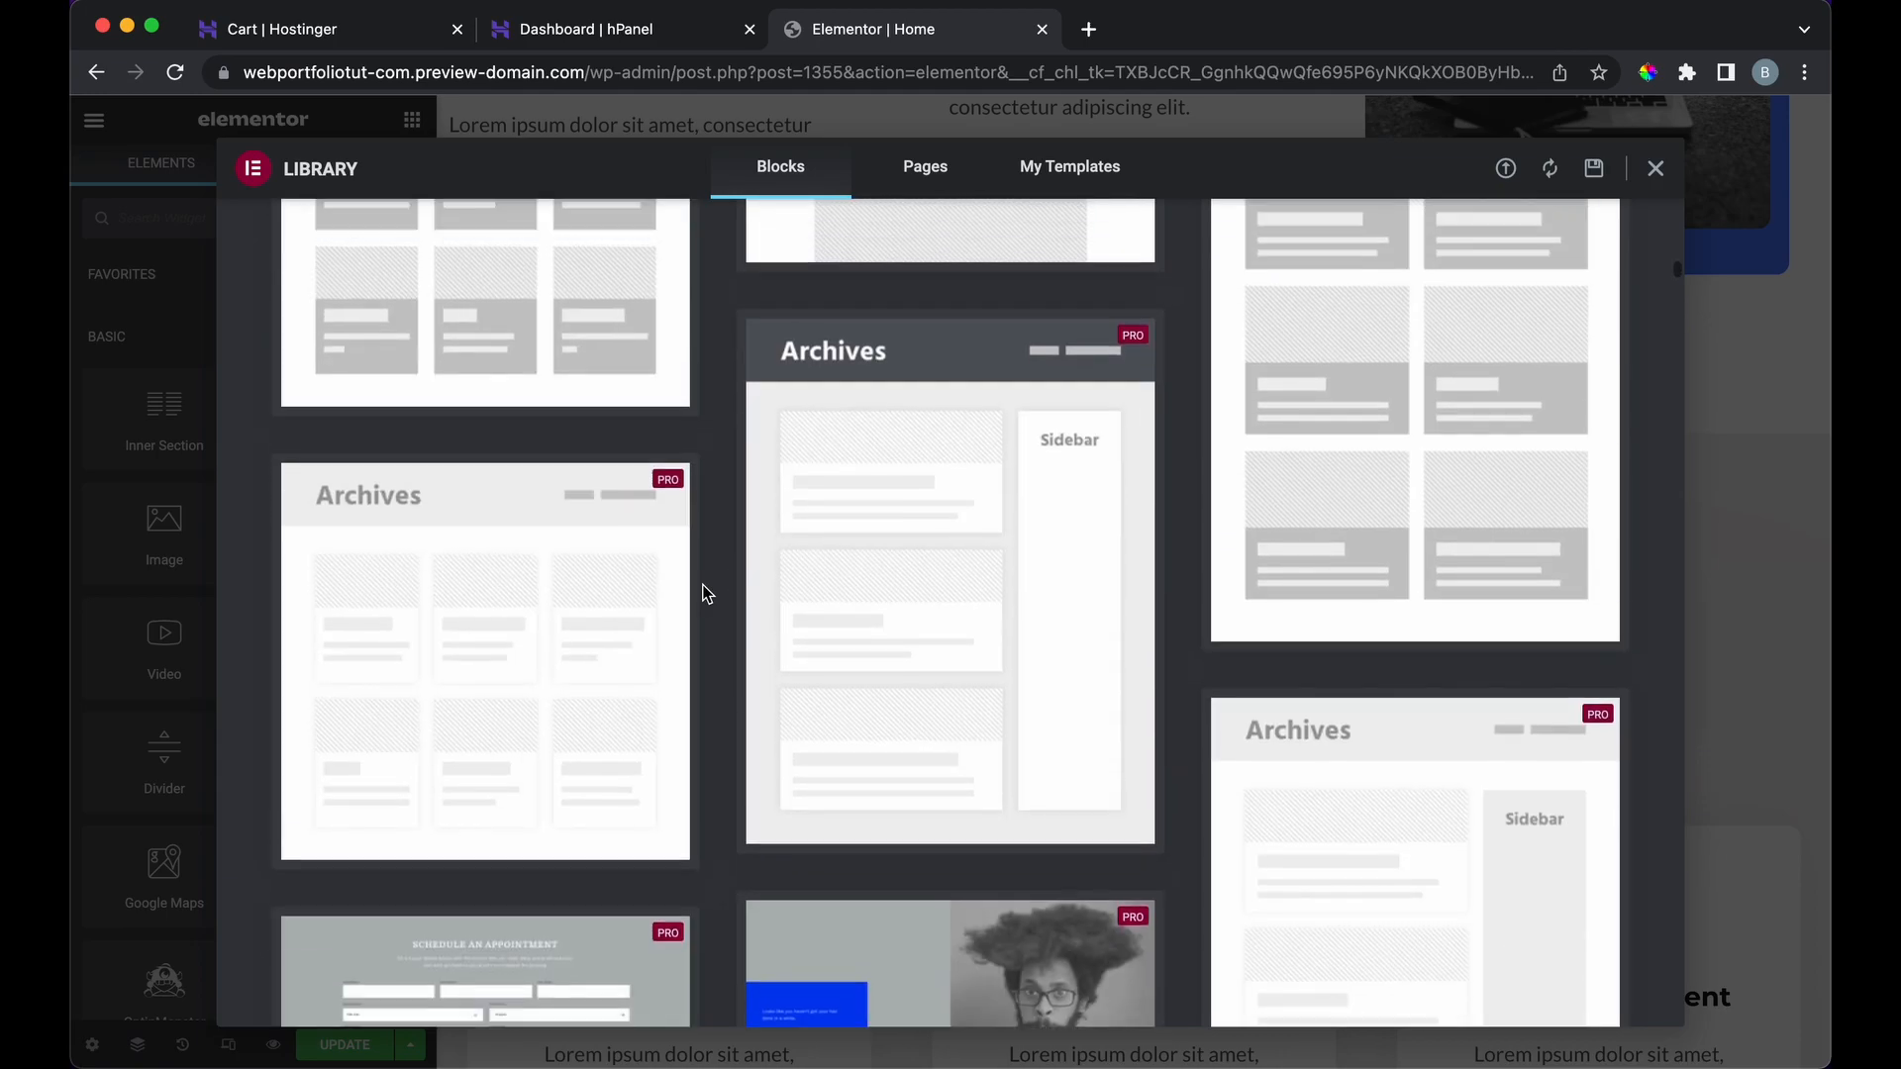
scroll(705, 593, "up", 15)
scroll(705, 593, "down", 15)
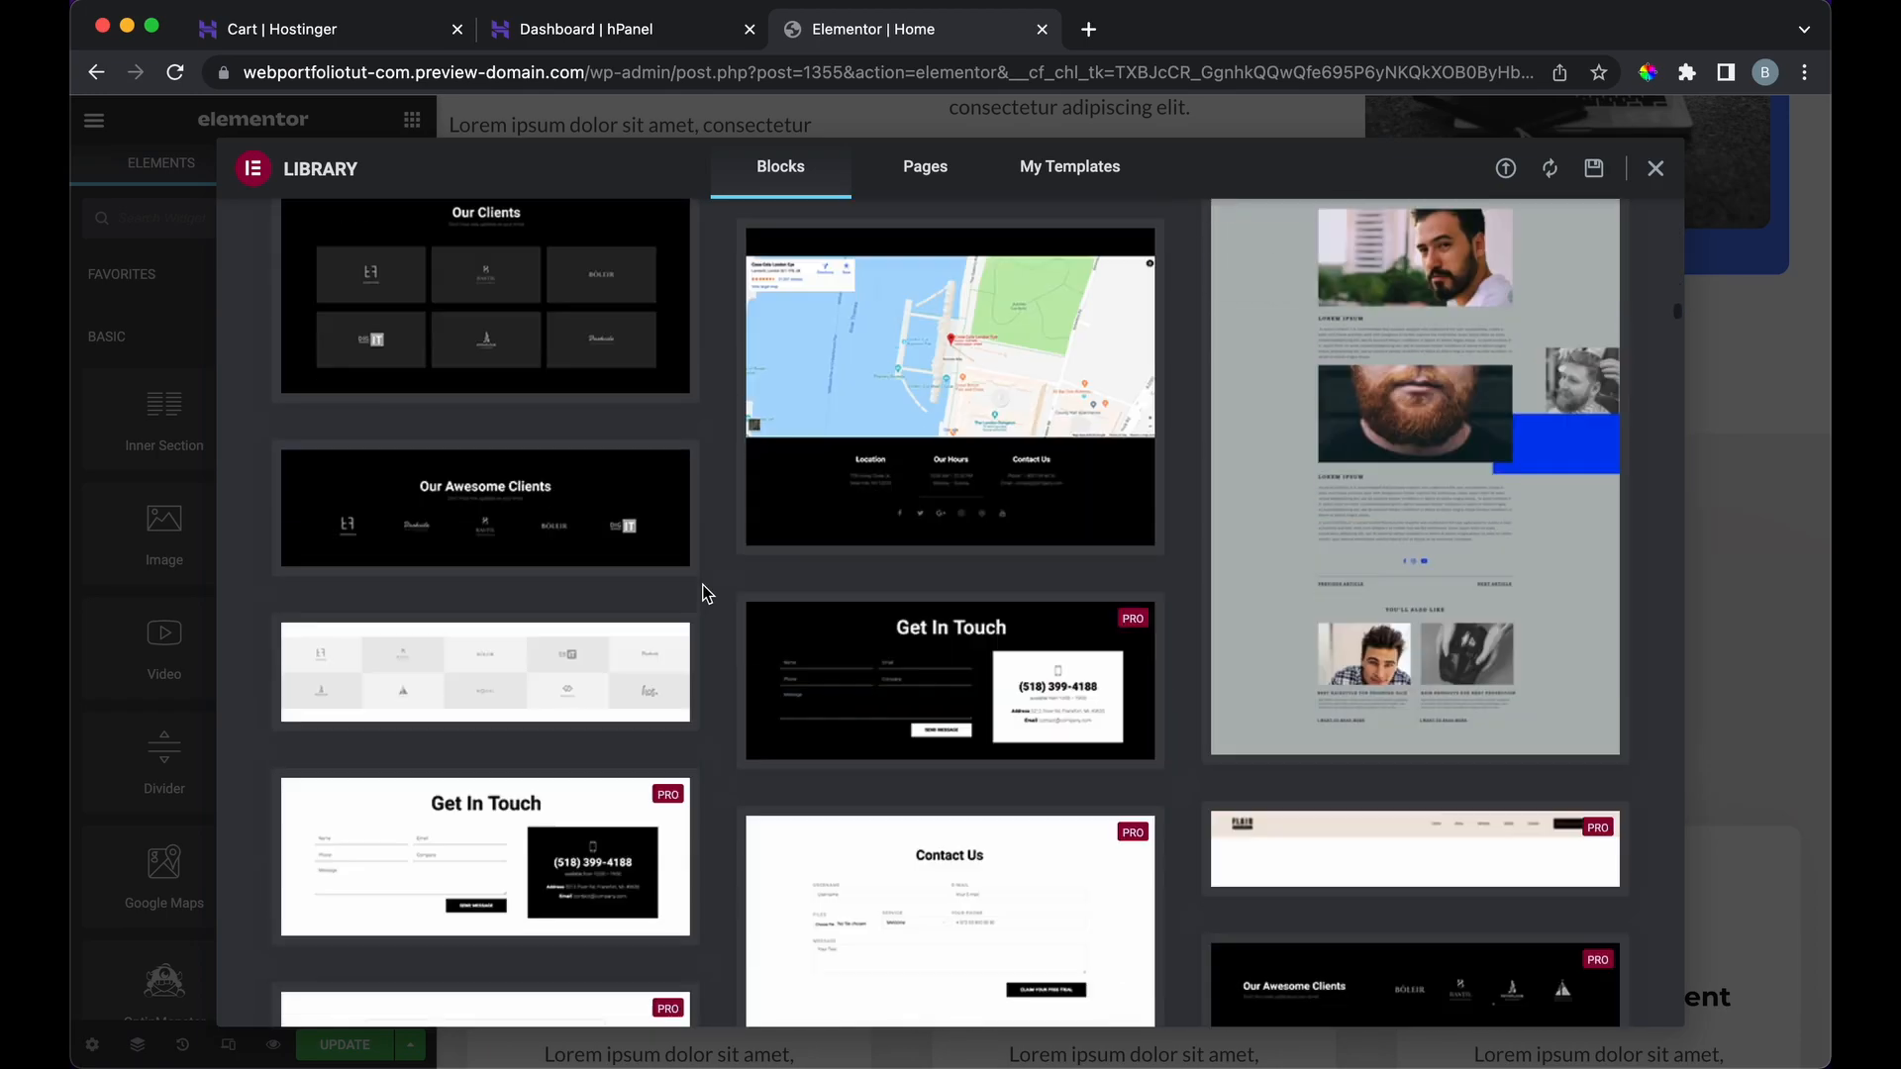
scroll(704, 594, "up", 3)
left_click(542, 789)
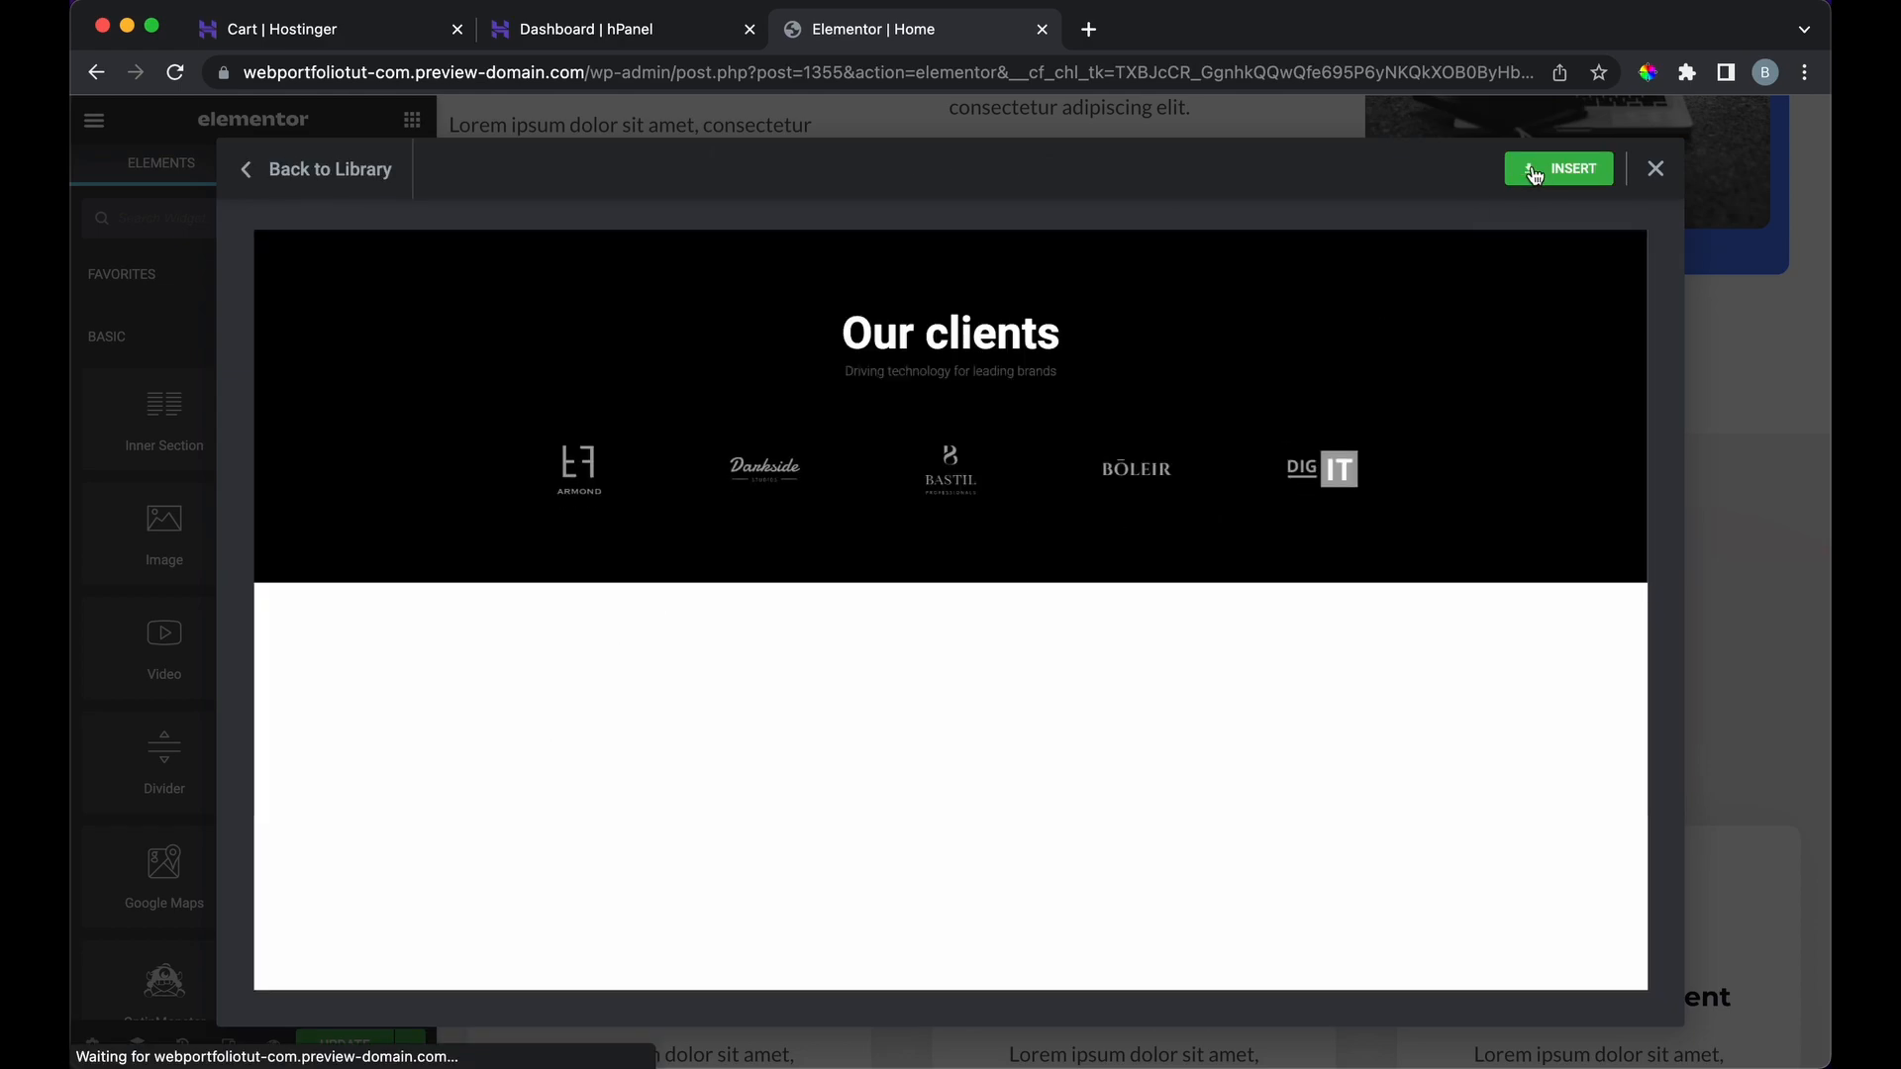
left_click(1555, 169)
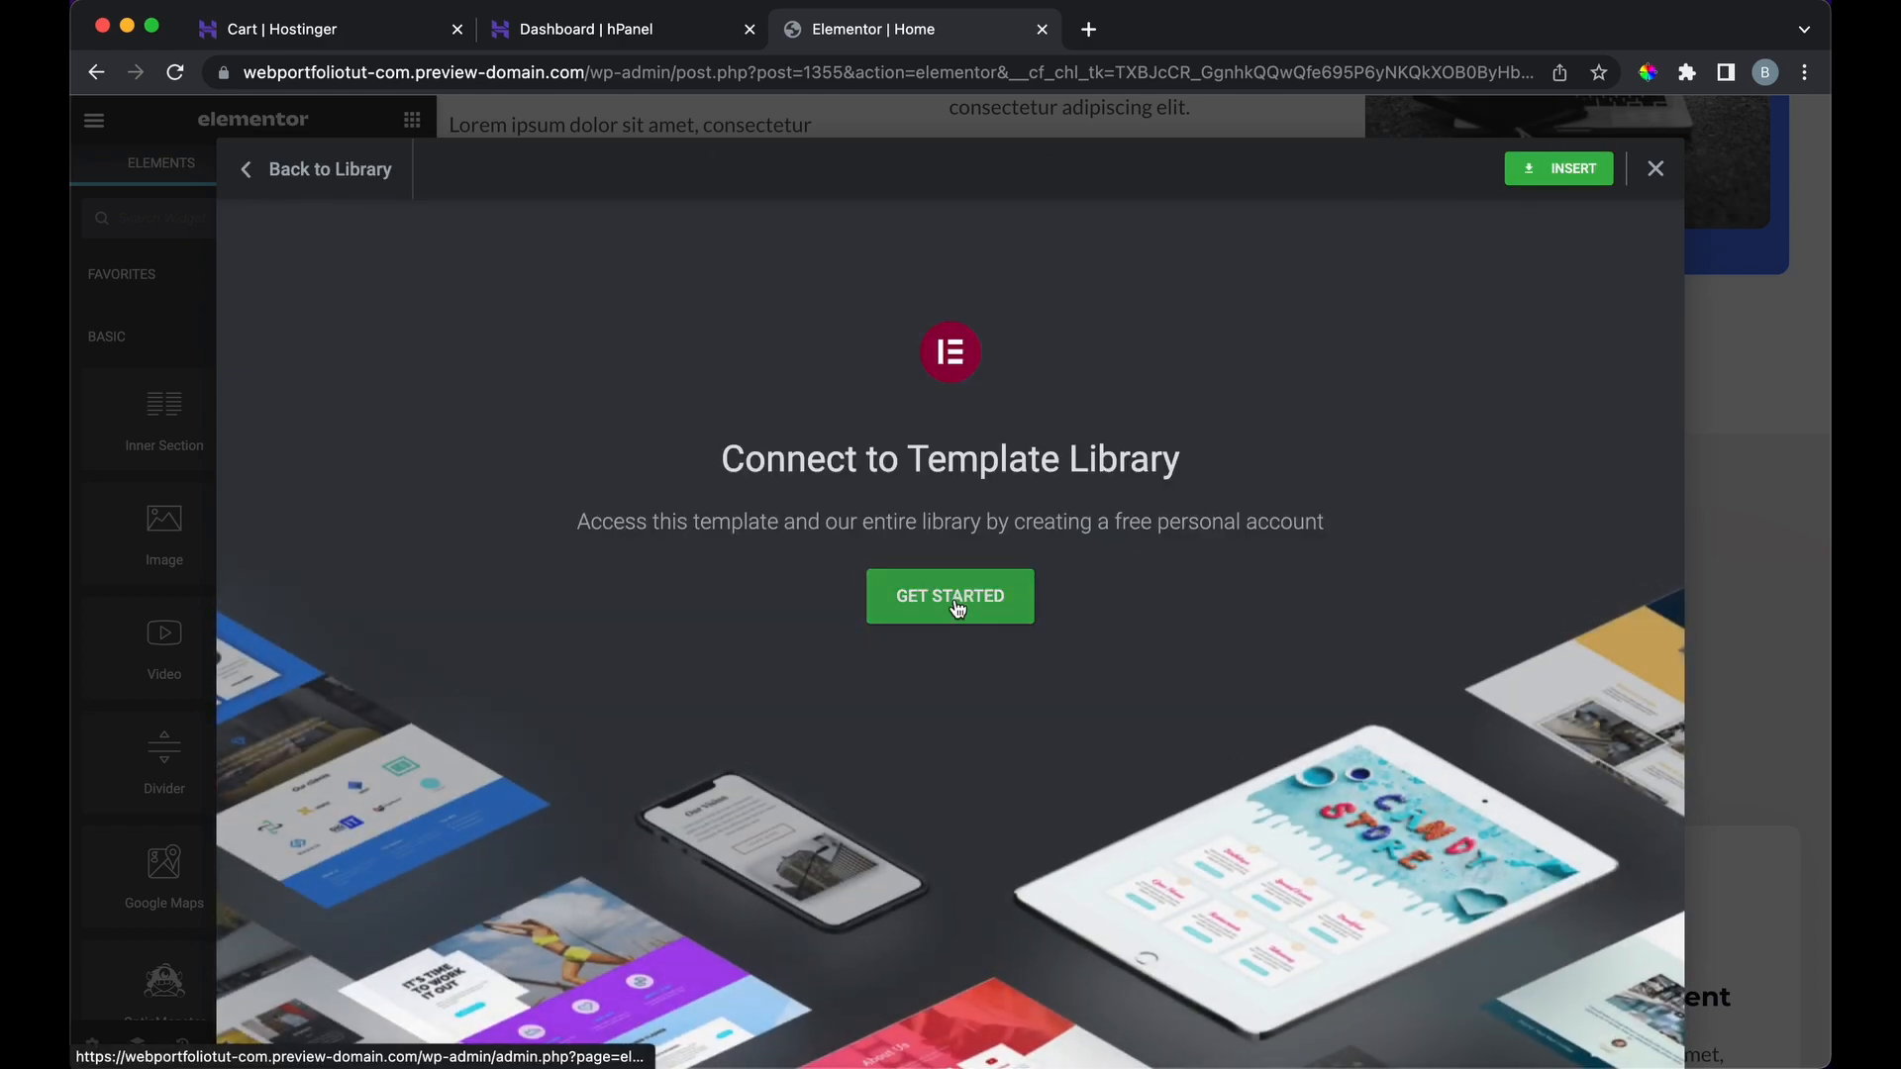
left_click(961, 600)
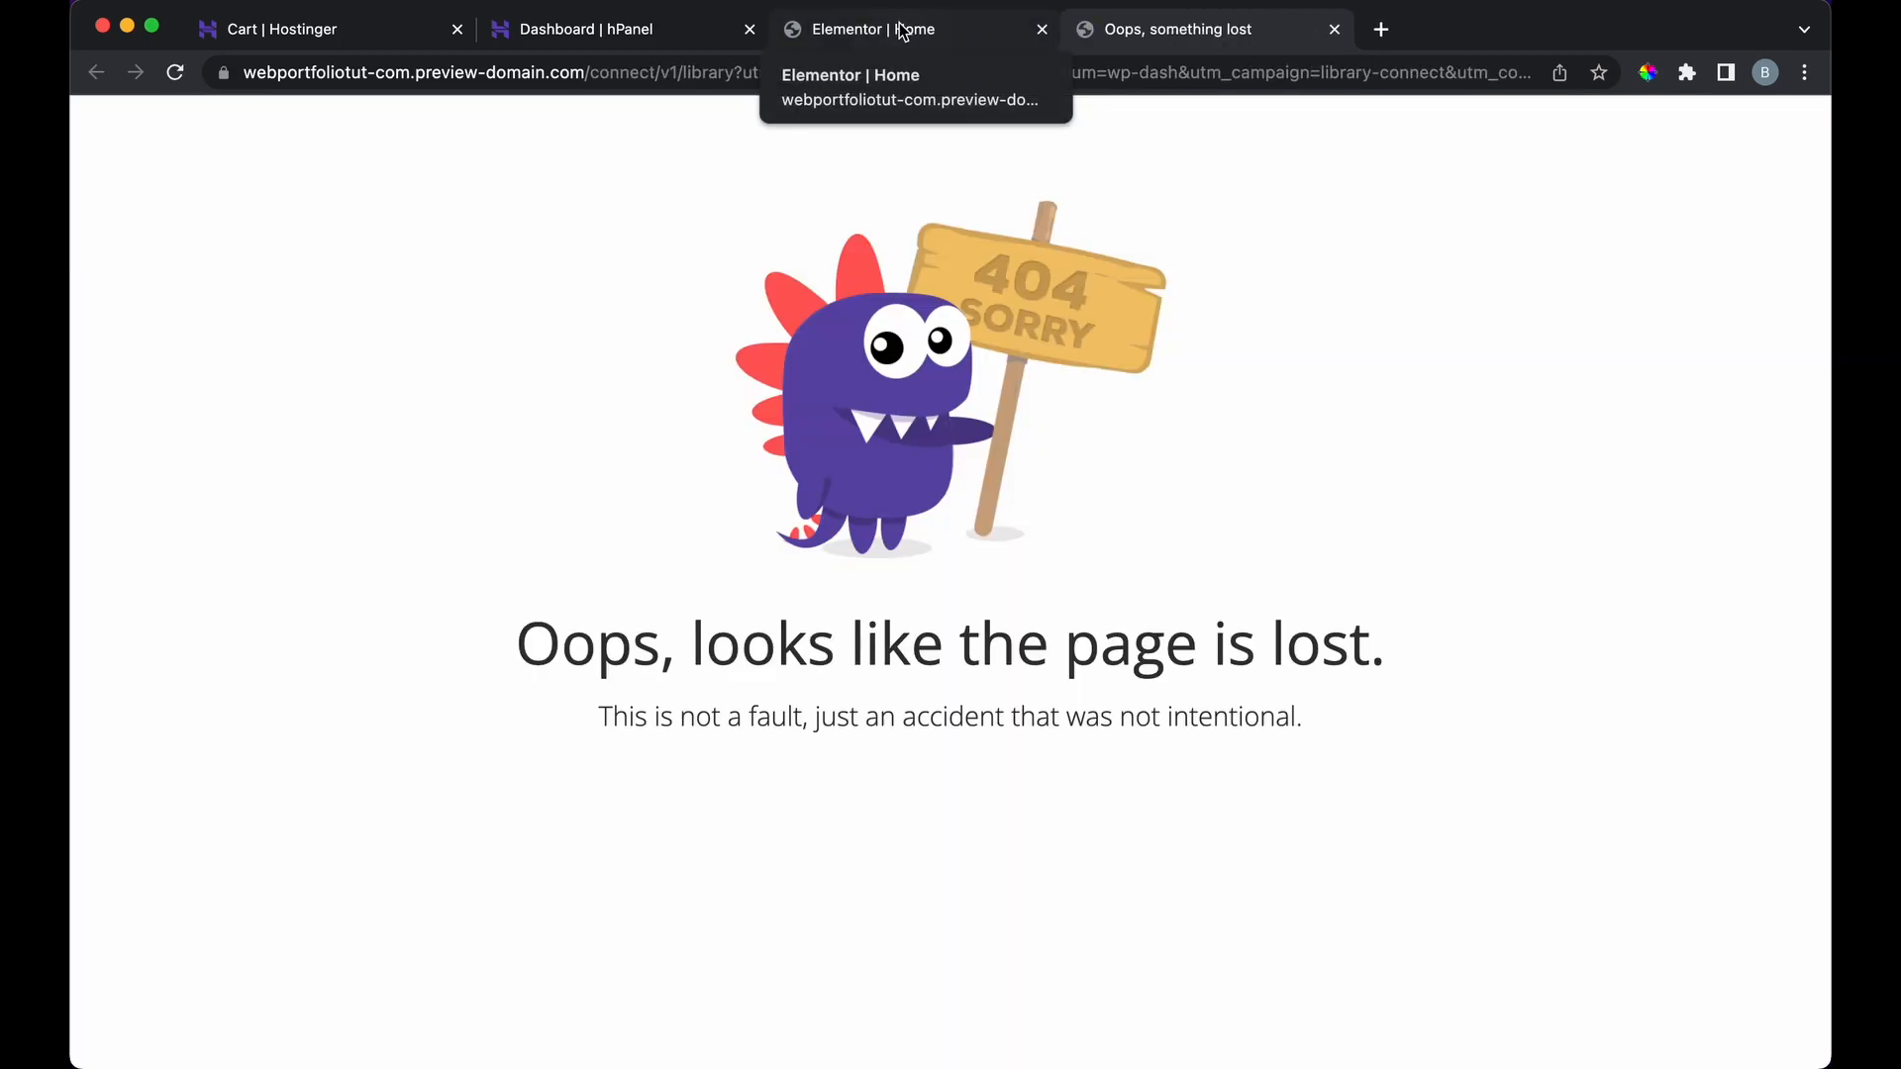
left_click(903, 30)
left_click(1335, 29)
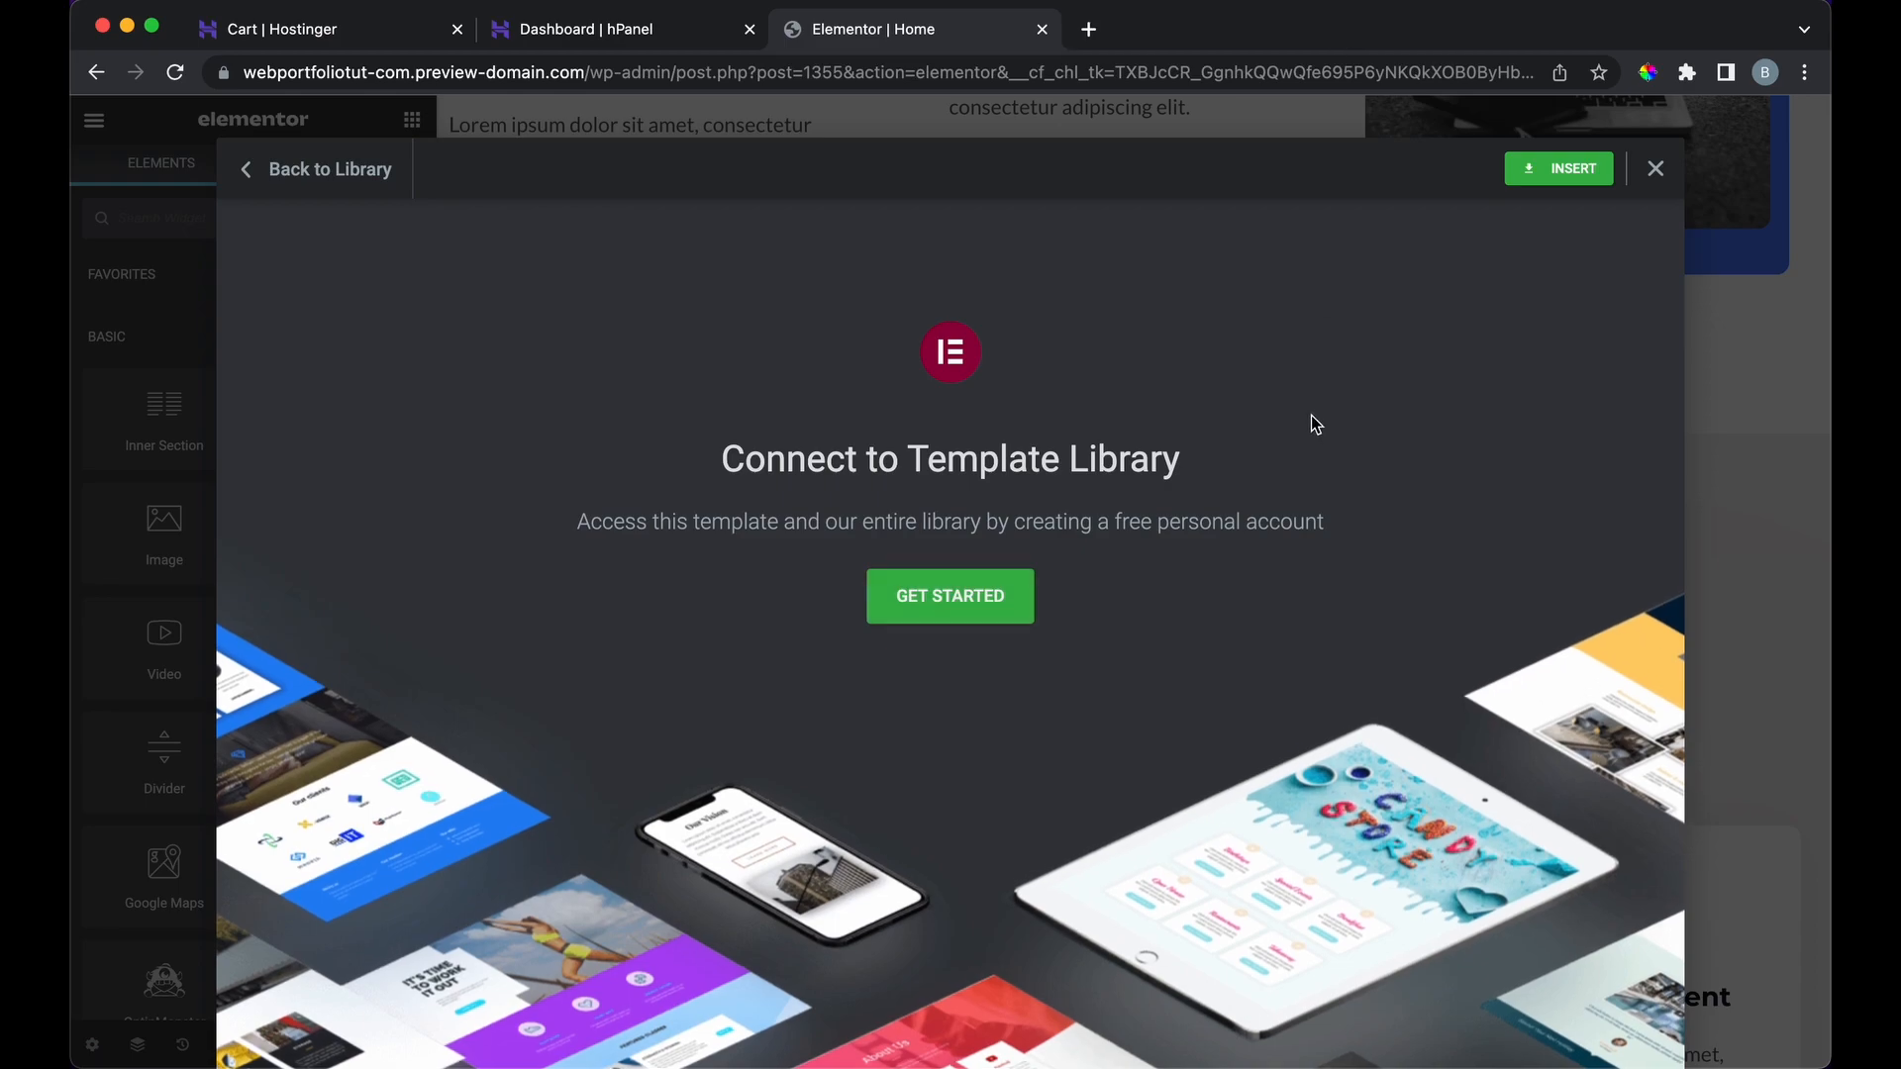
left_click(297, 178)
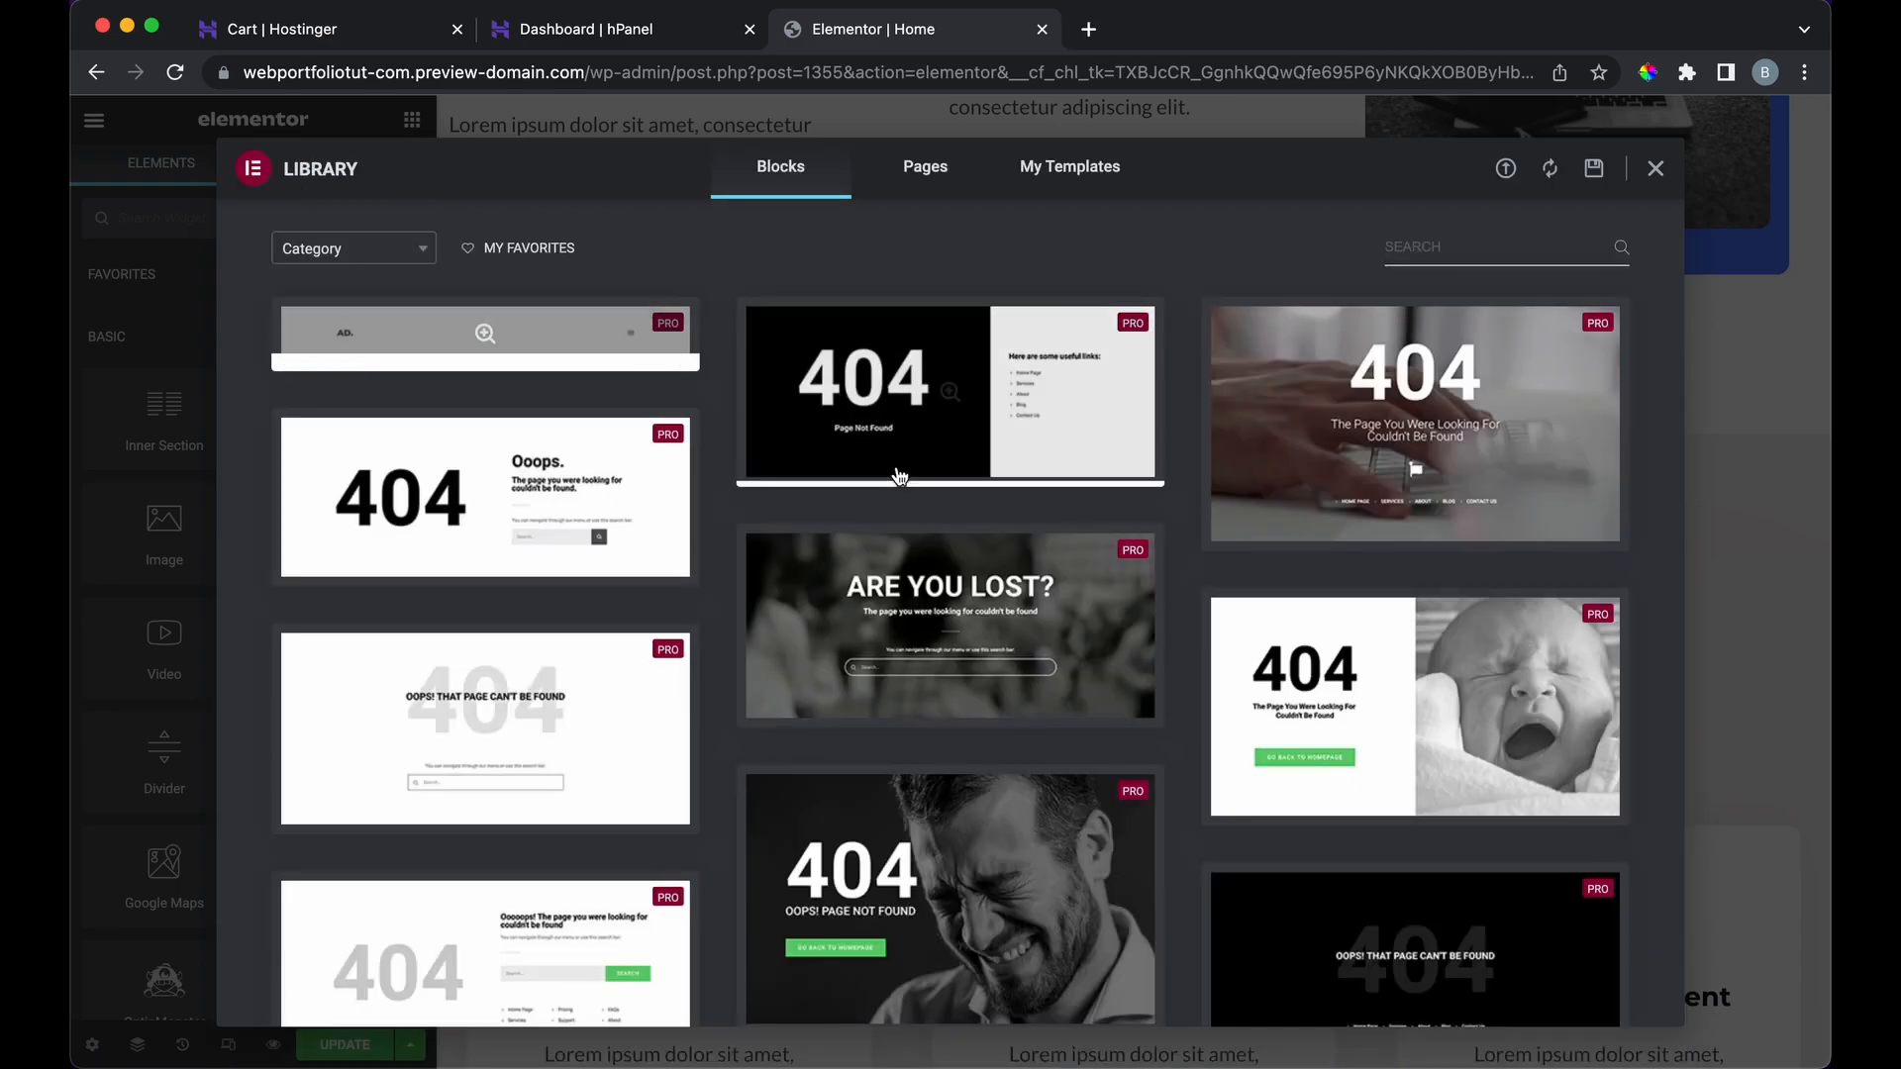
Step: Close the template library without inserting any block
scroll(705, 784, "down", 5)
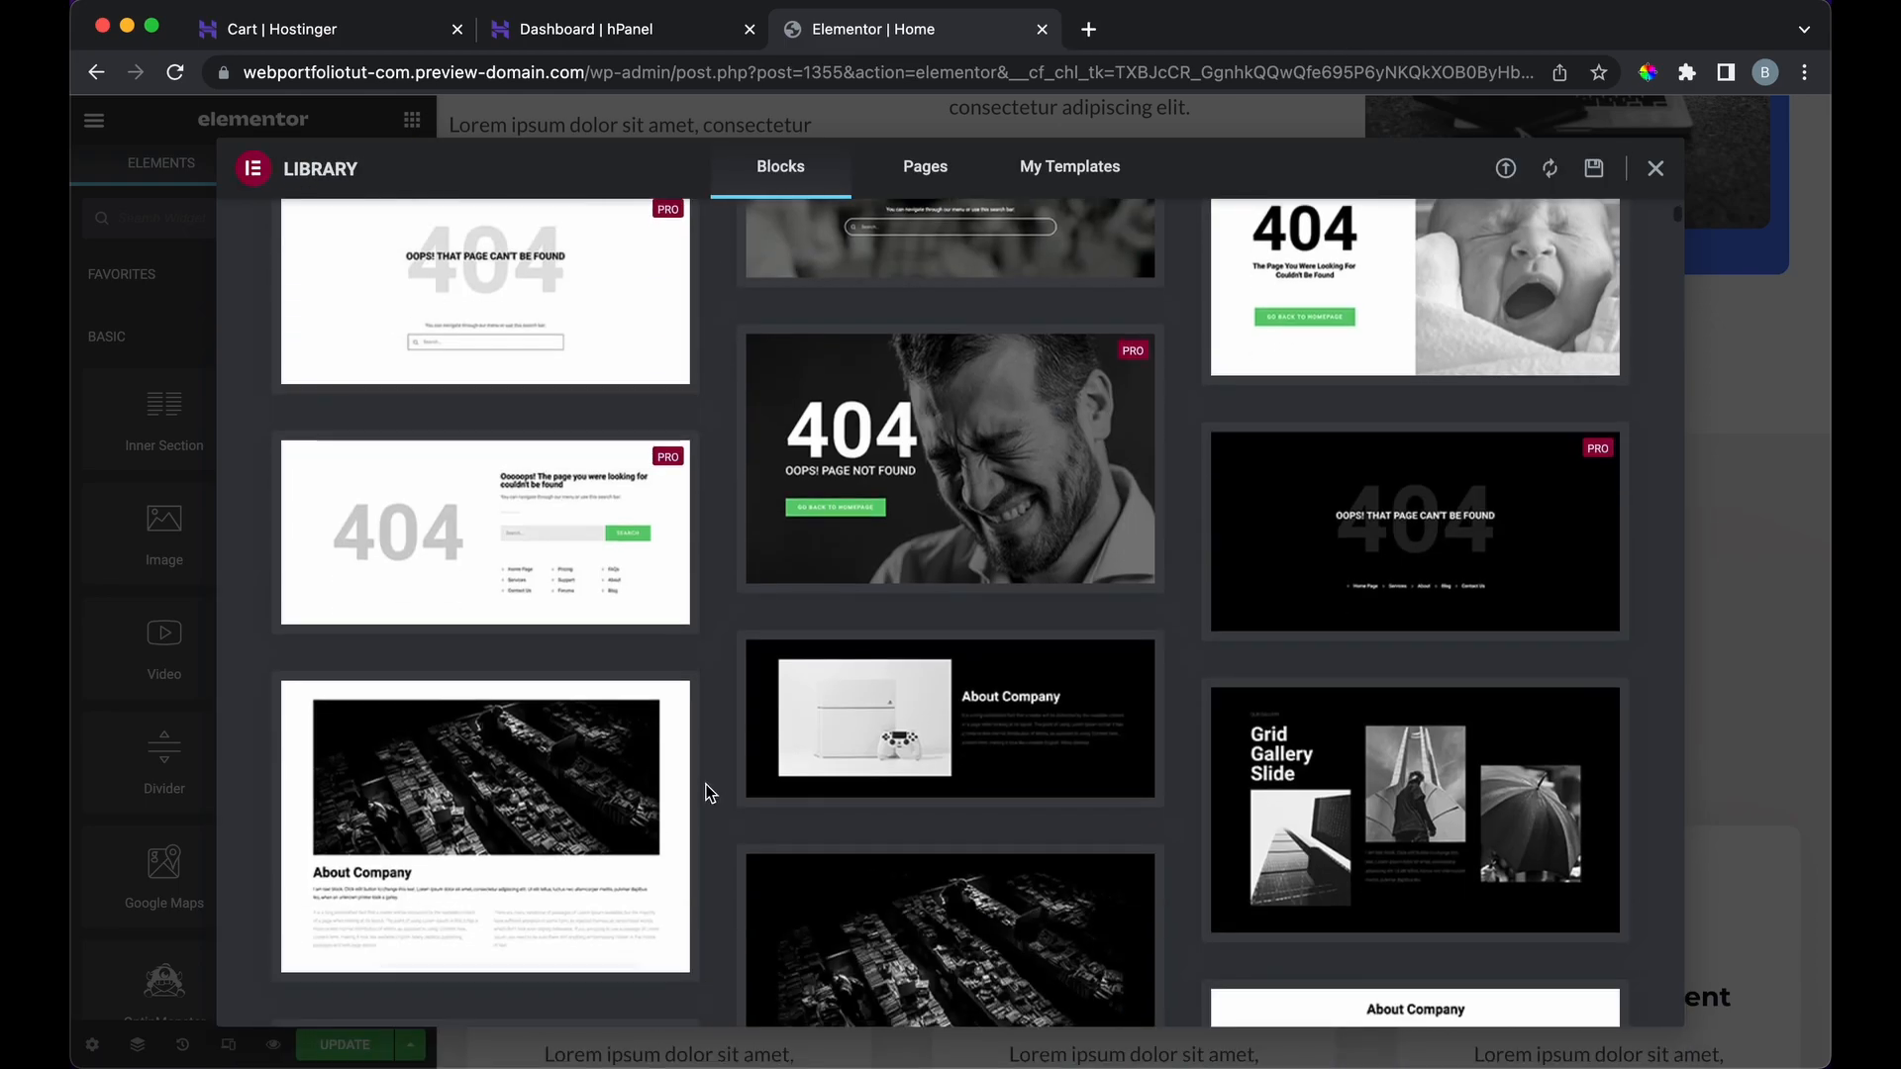
scroll(705, 784, "down", 3)
scroll(705, 792, "down", 2)
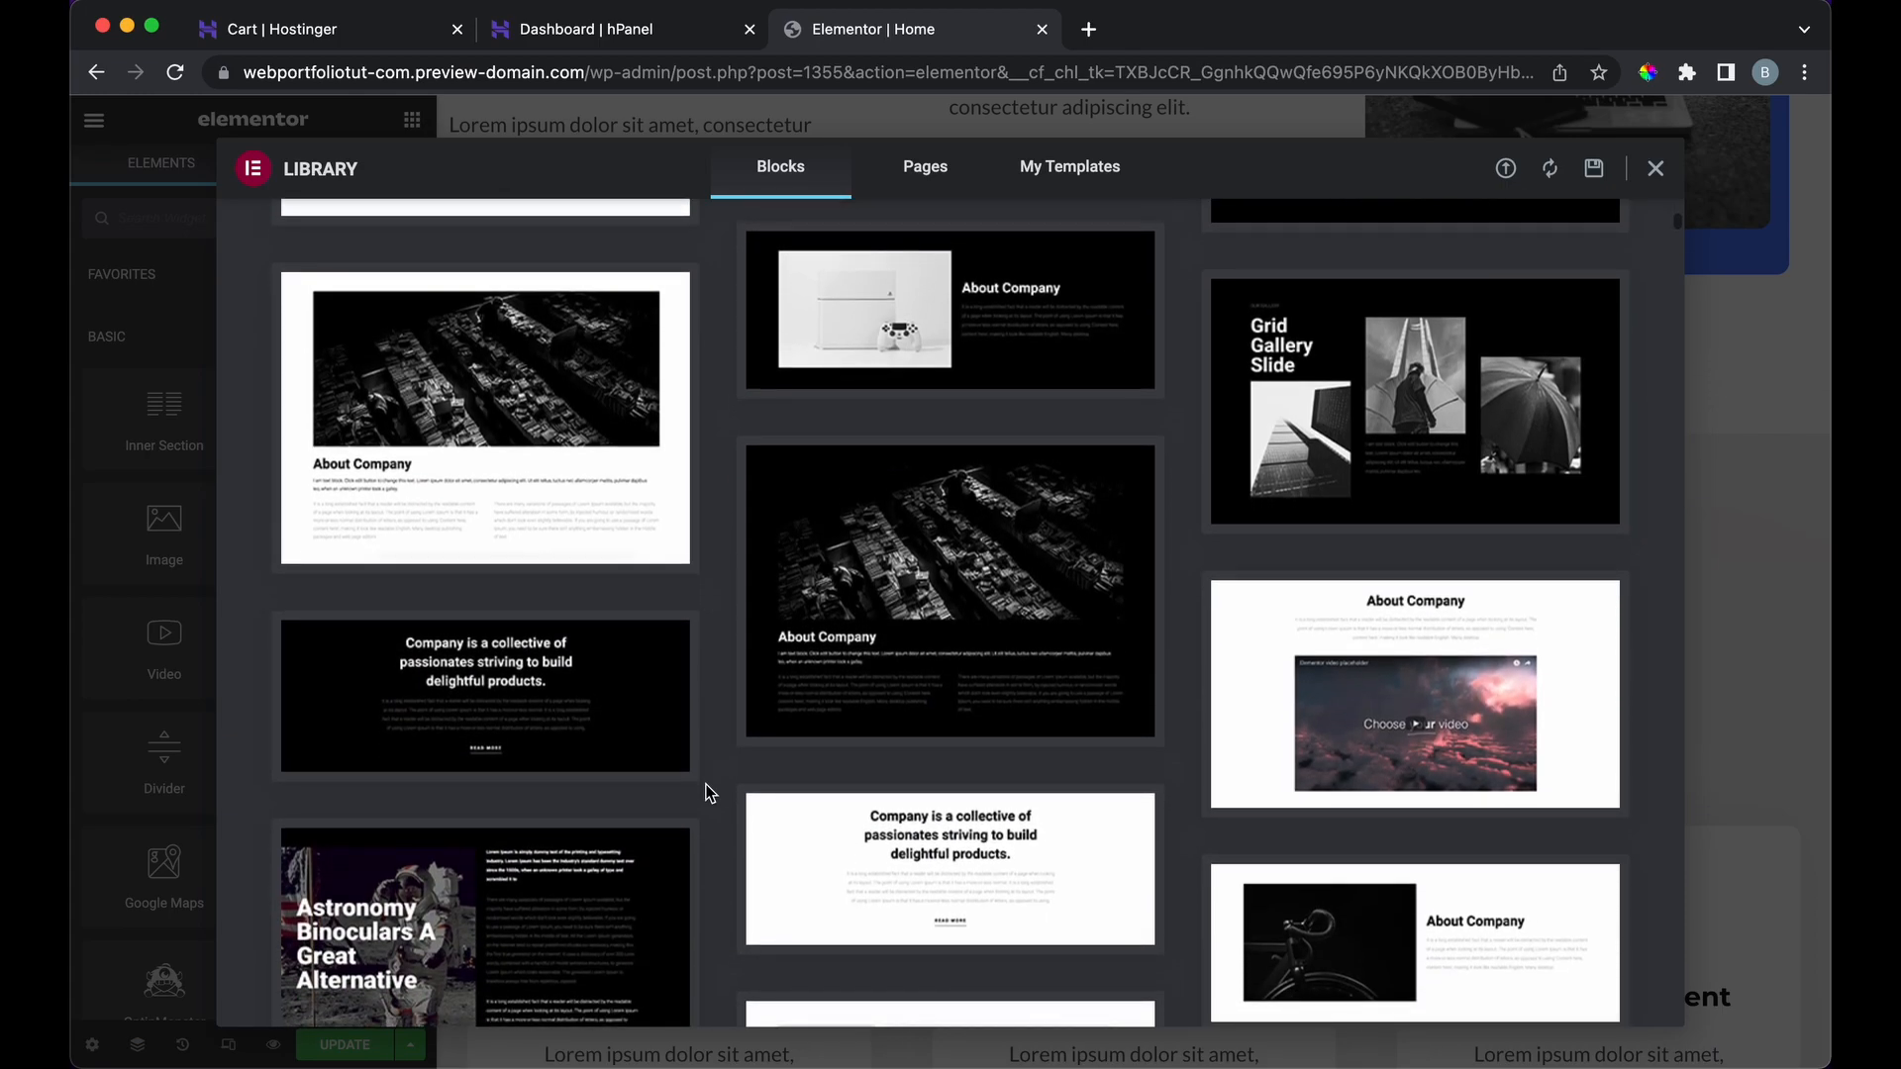
left_click(1653, 170)
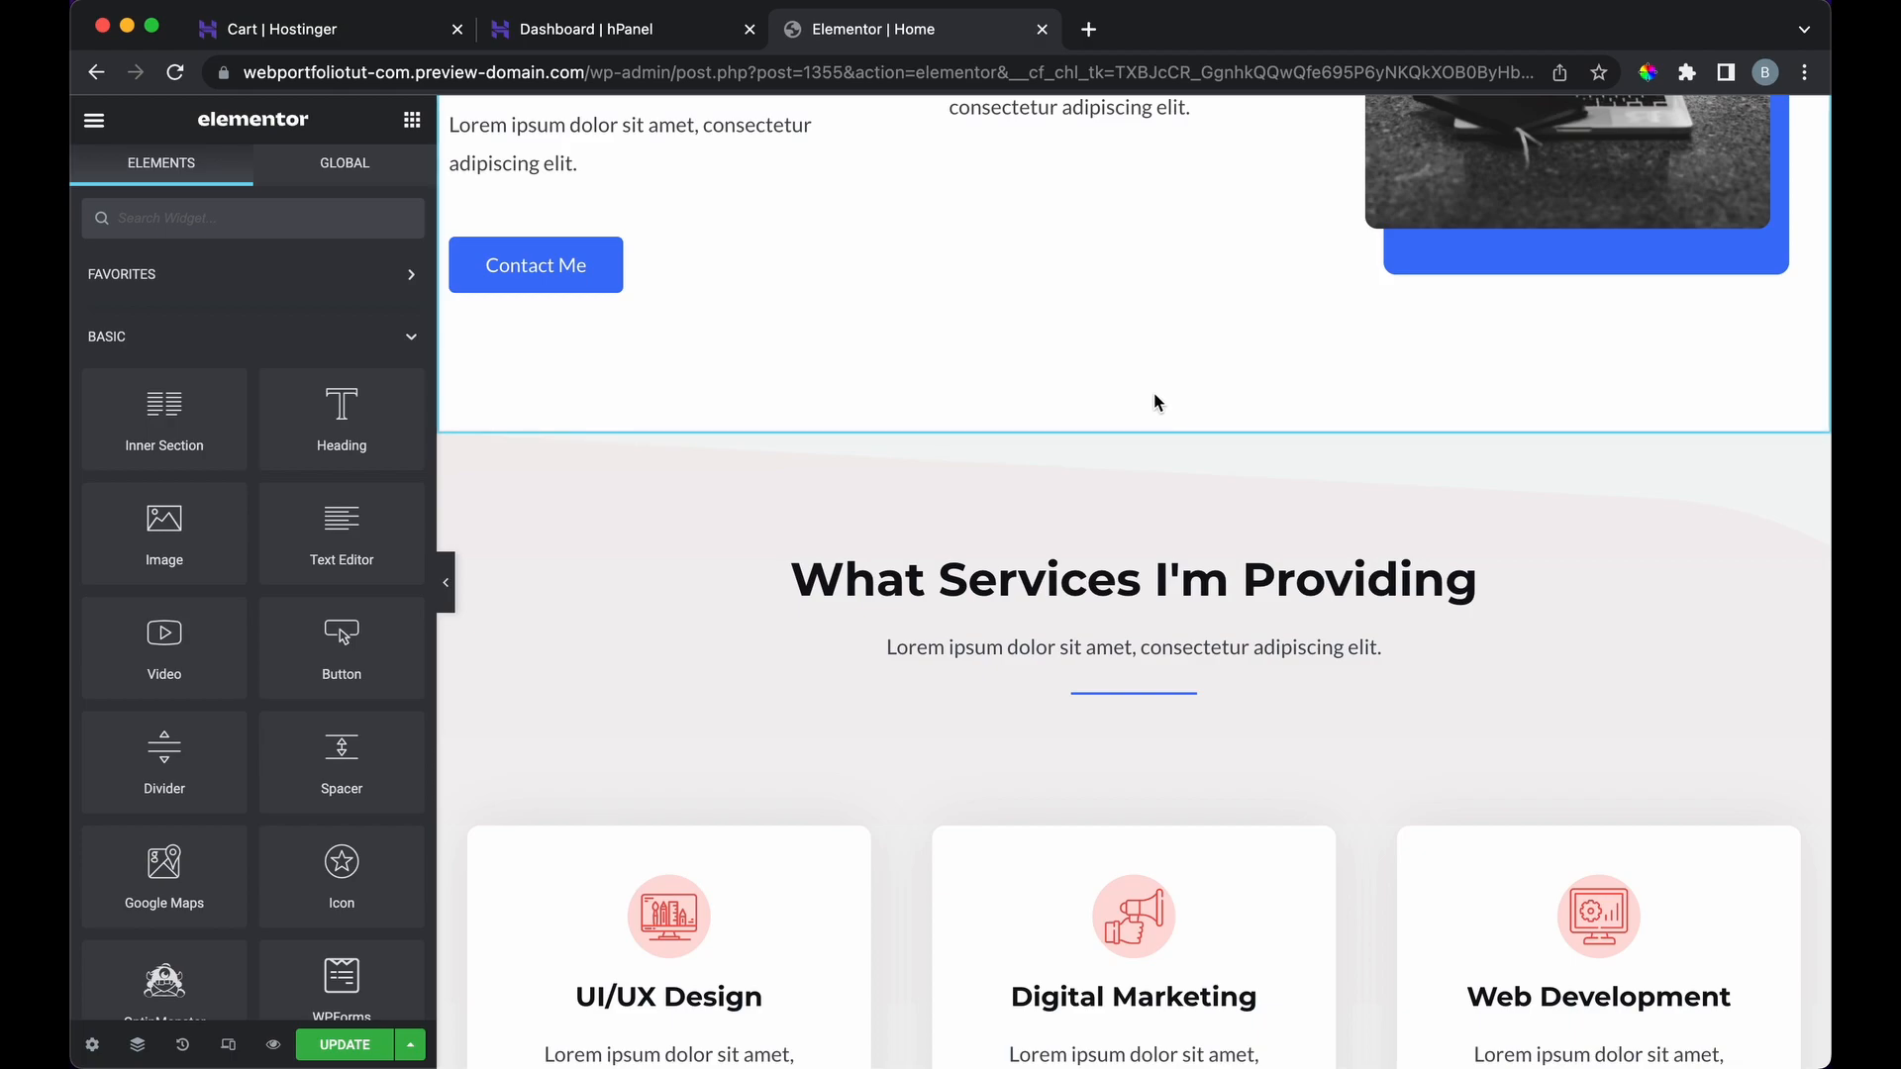
mouse_move(1078, 434)
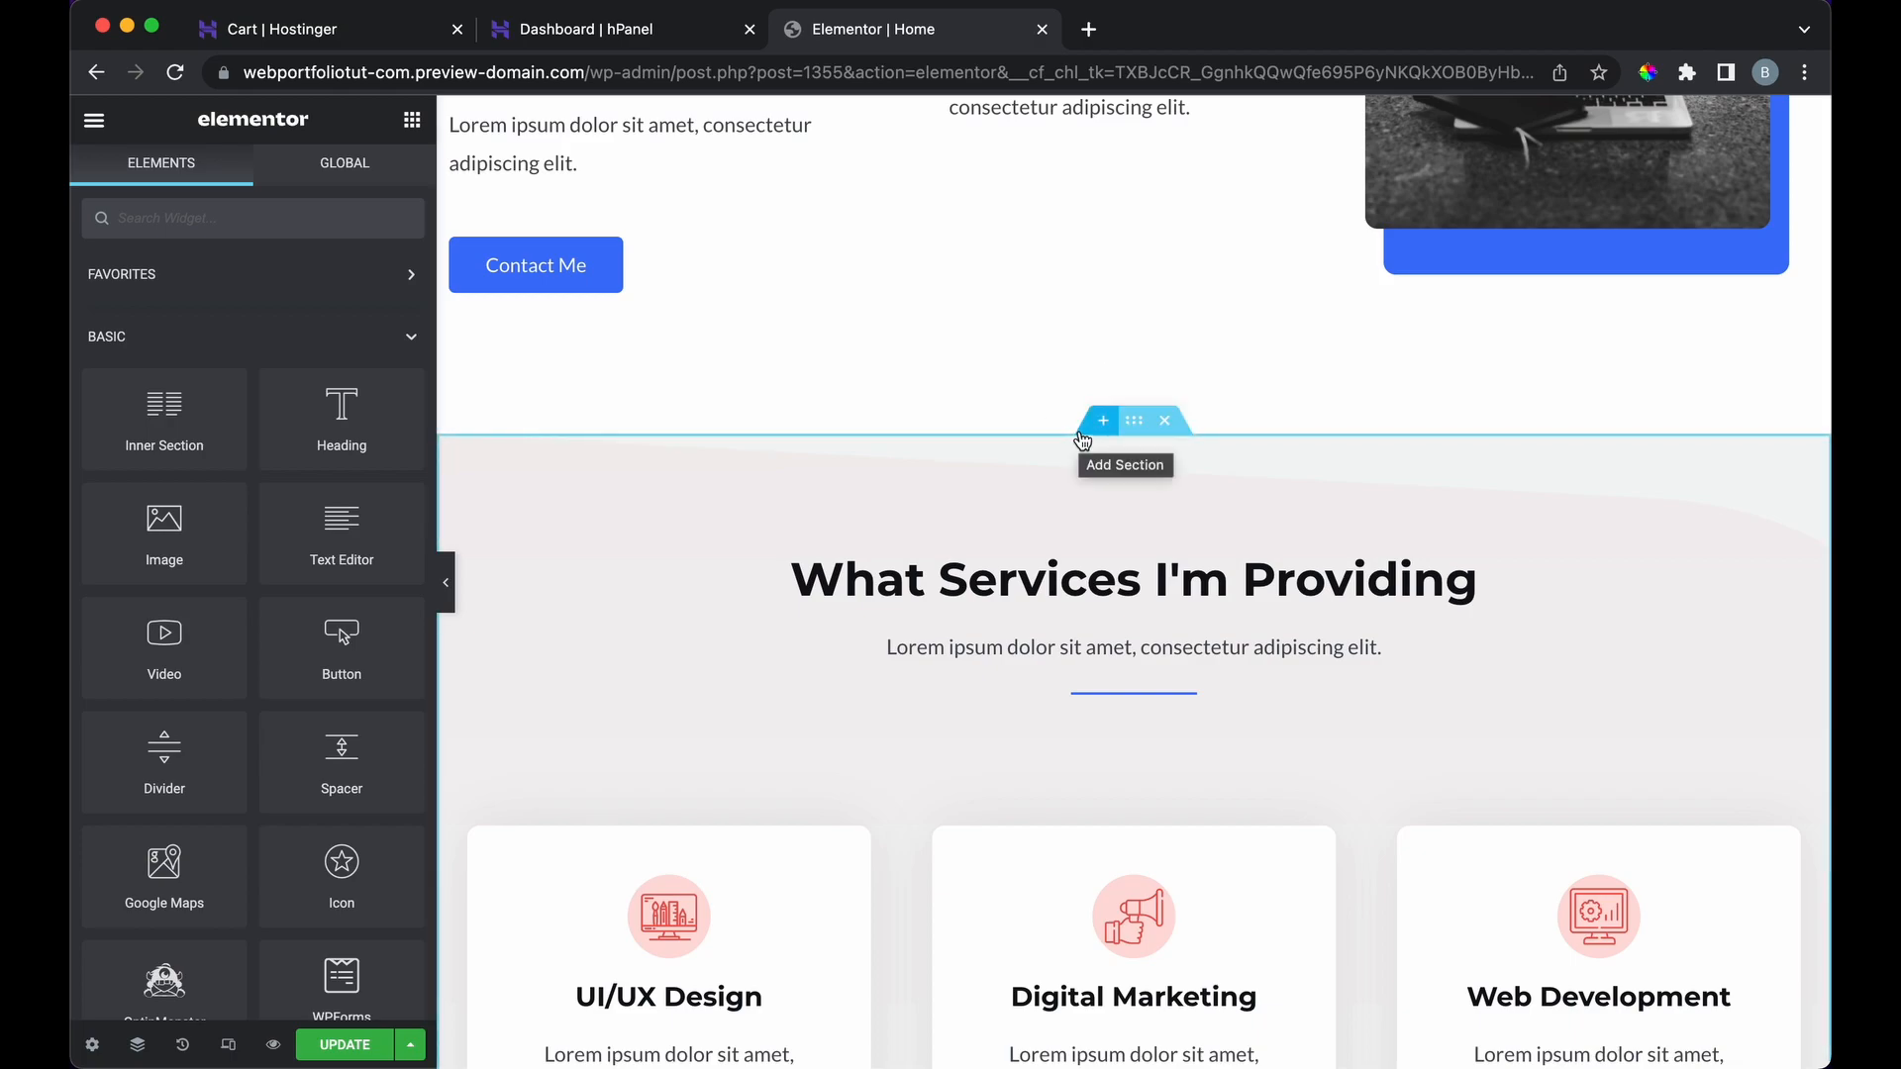
scroll(851, 631, "down", 3)
left_click(831, 614)
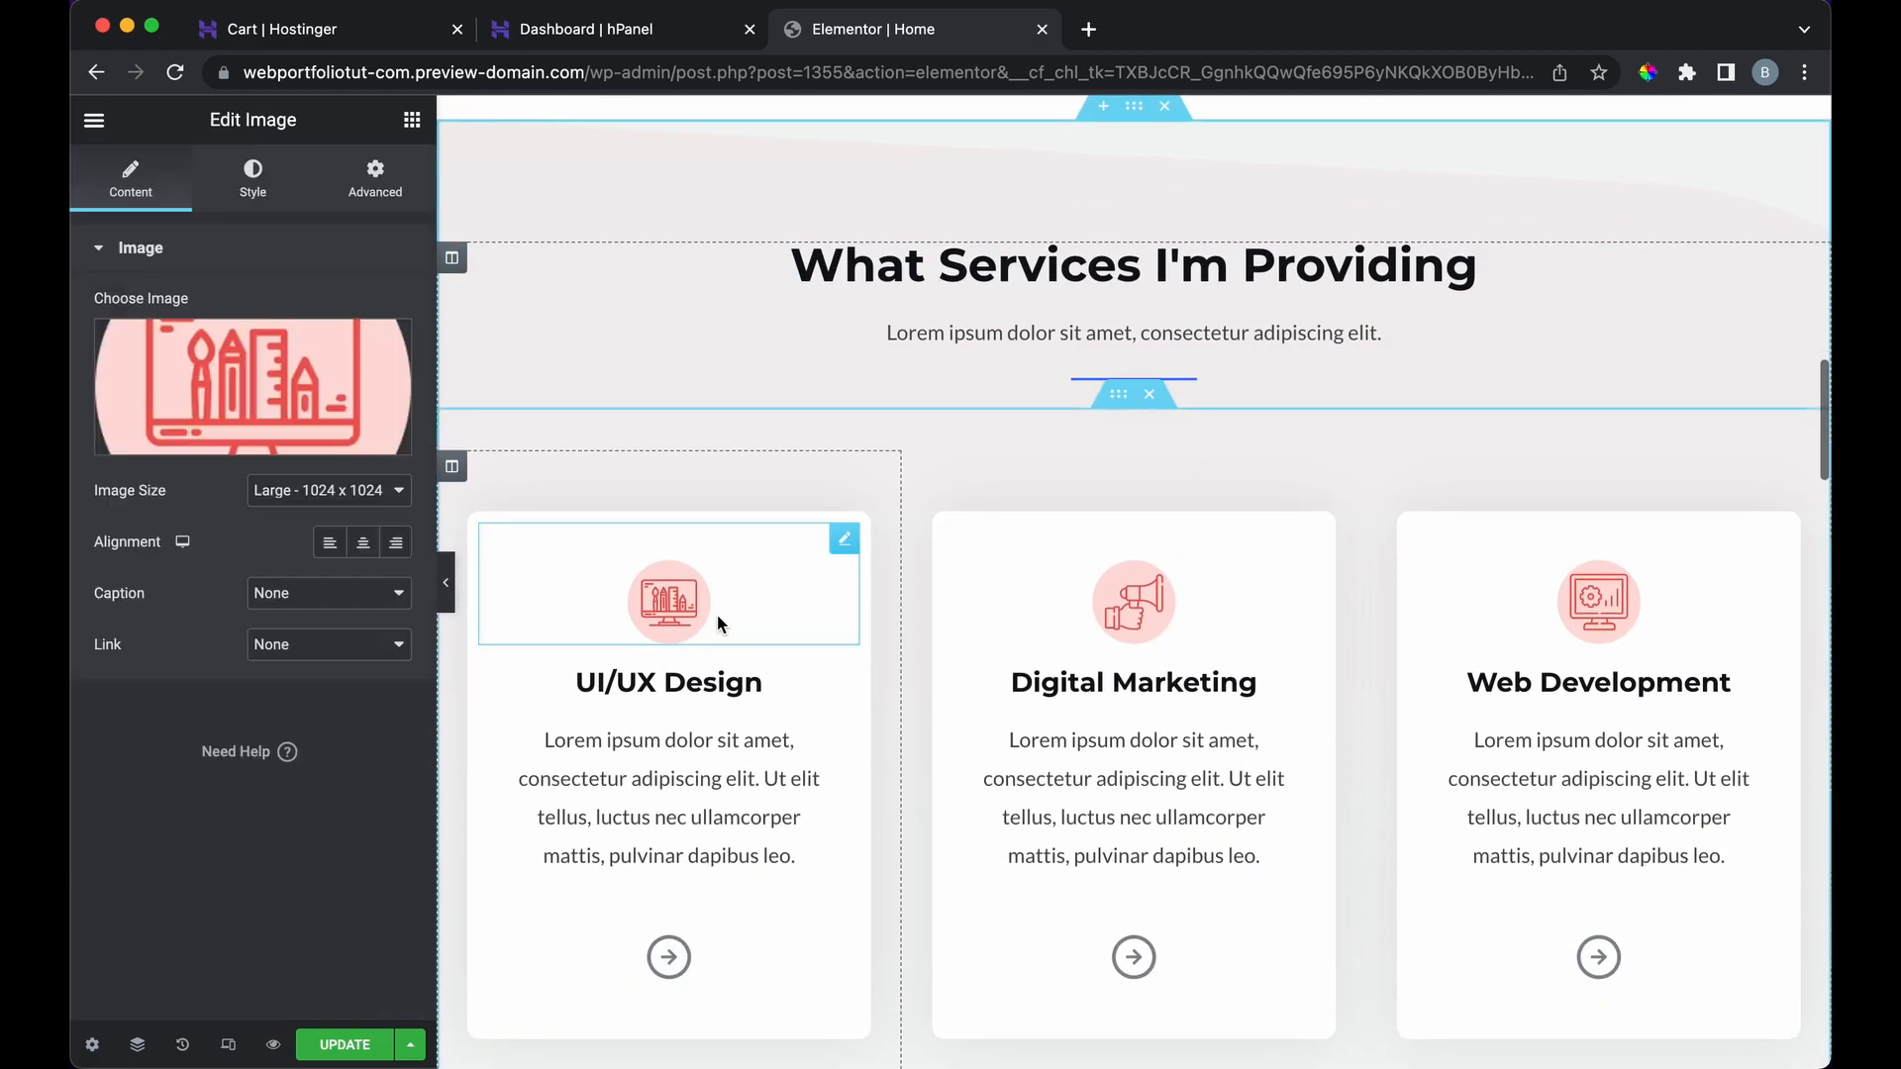
left_click(701, 735)
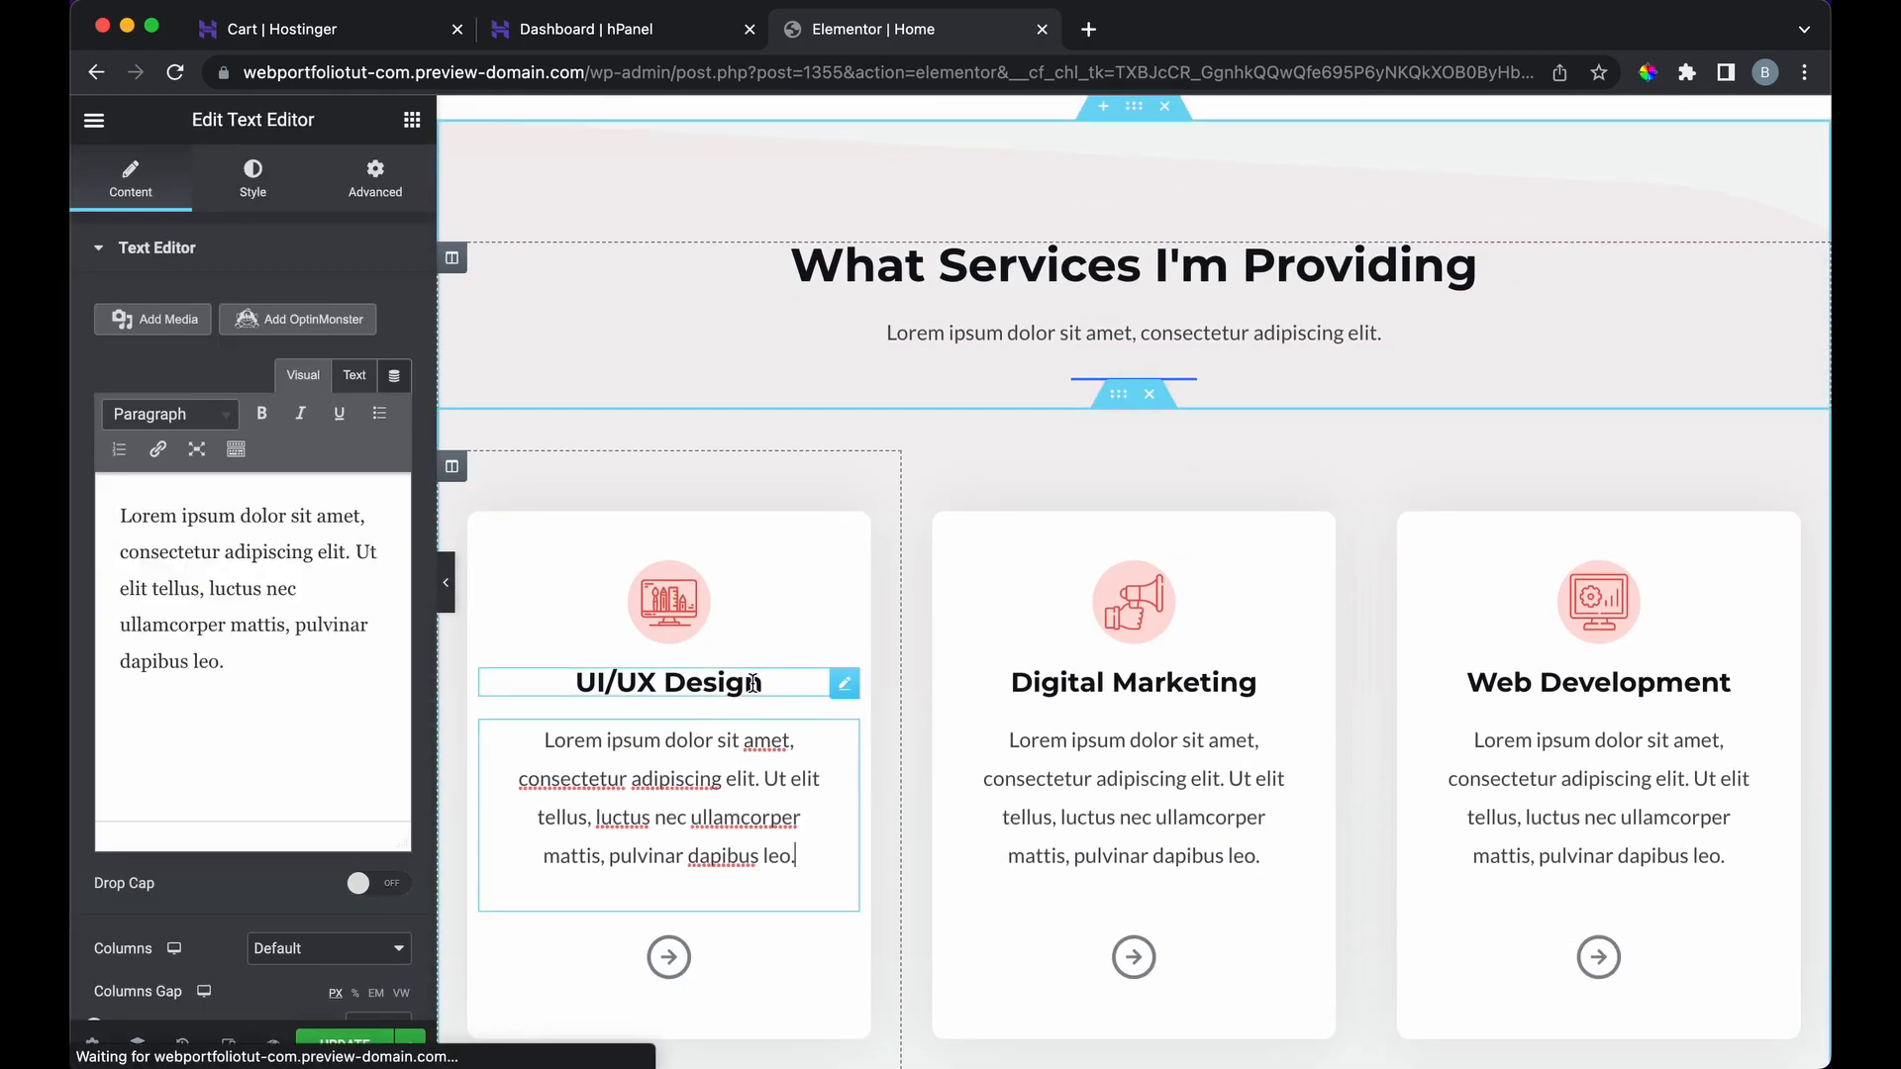
left_click(777, 682)
type("fdfdf")
key("BackSpace")
key("BackSpace")
key("BackSpace")
key("BackSpace")
key("BackSpace")
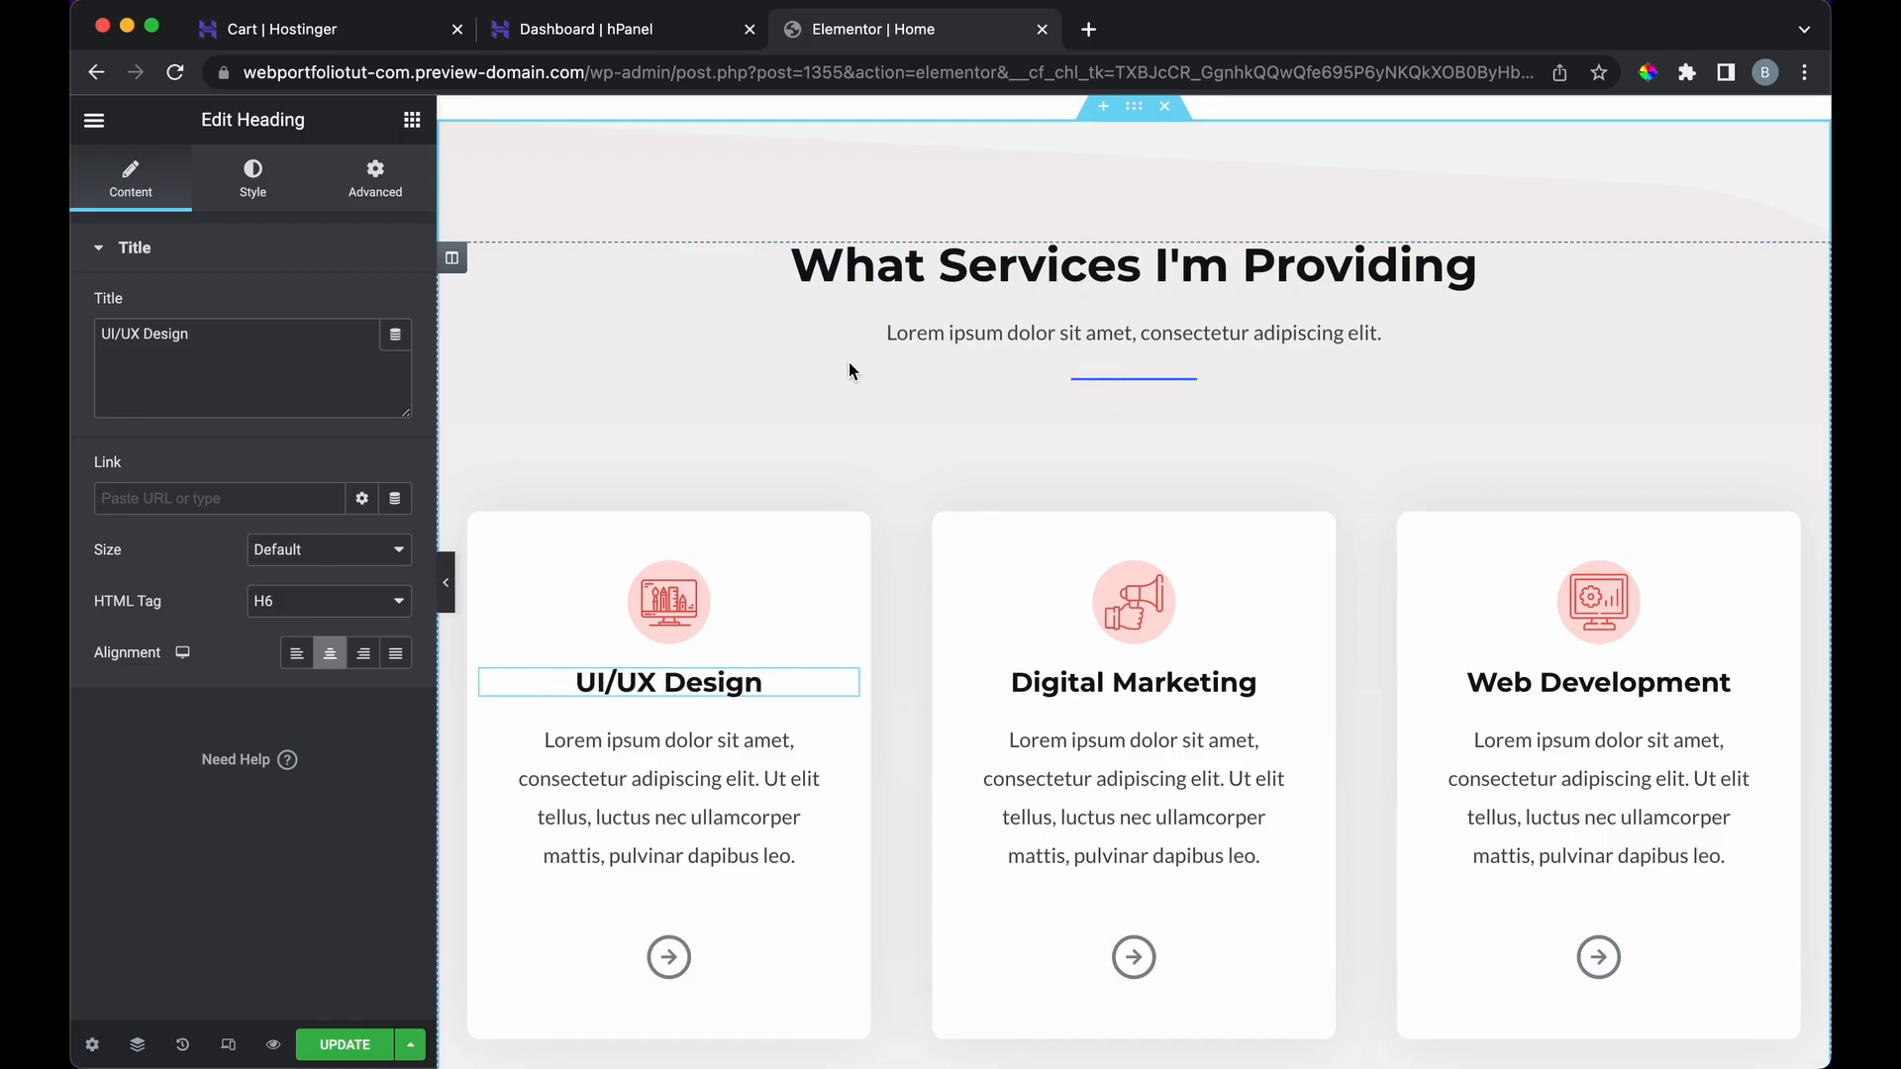
scroll(849, 369, "down", 10)
scroll(848, 369, "down", 5)
scroll(847, 369, "up", 10)
scroll(848, 368, "down", 15)
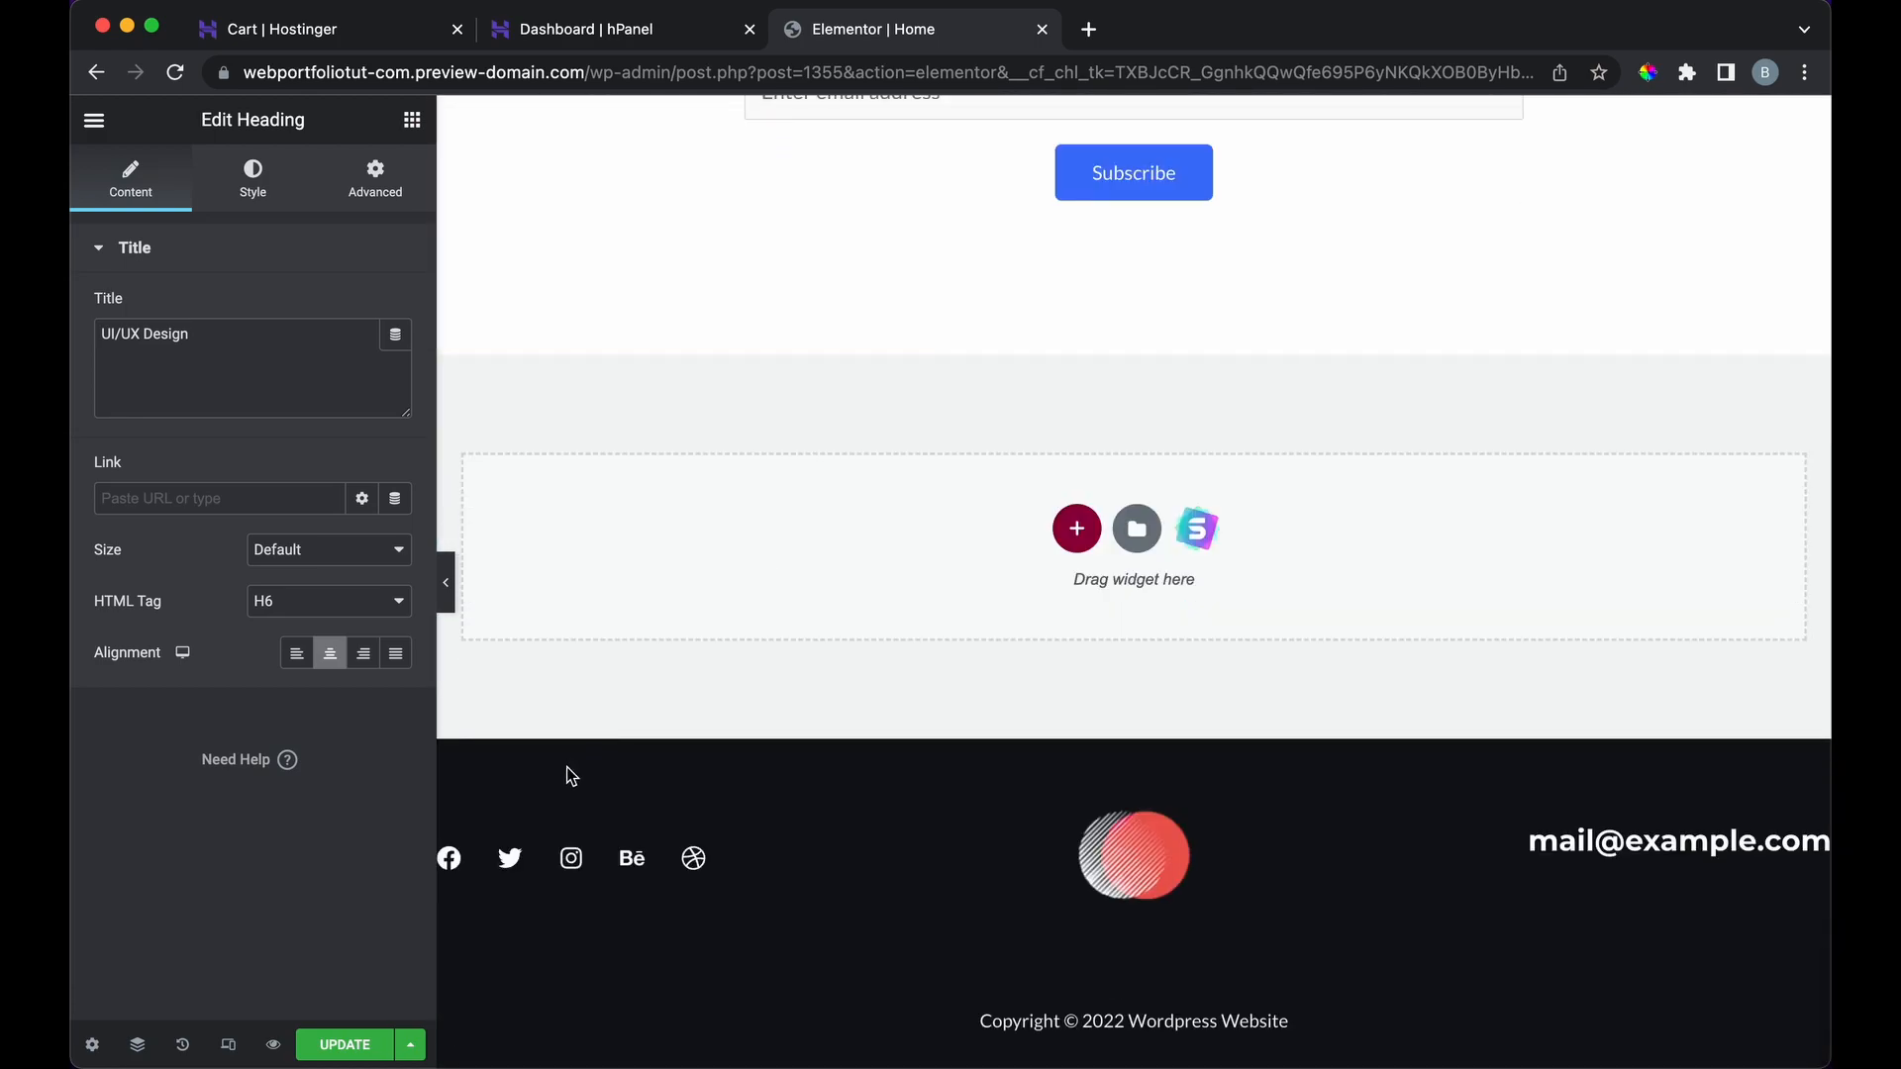
scroll(1587, 853, "up", 20)
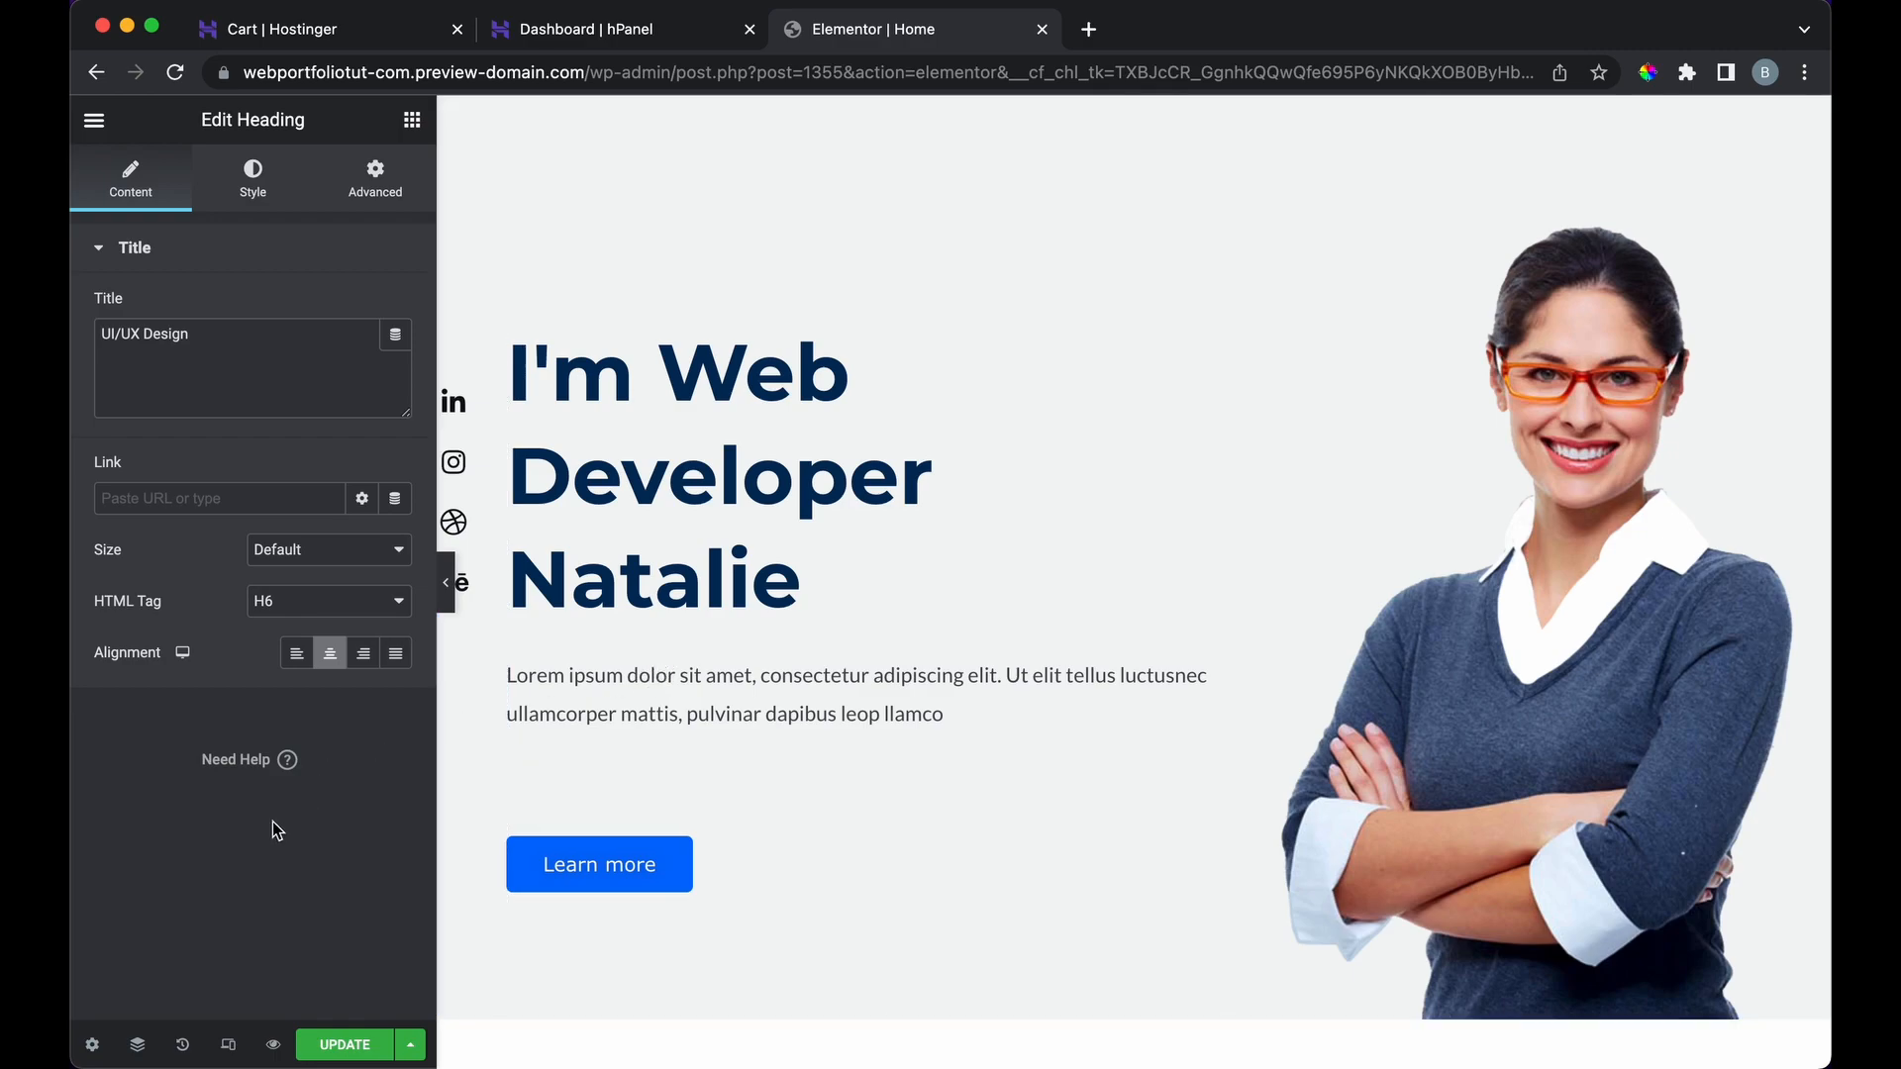
Step: Preview the page at tablet width with the panel hidden, testing the hamburger menu
left_click(231, 1046)
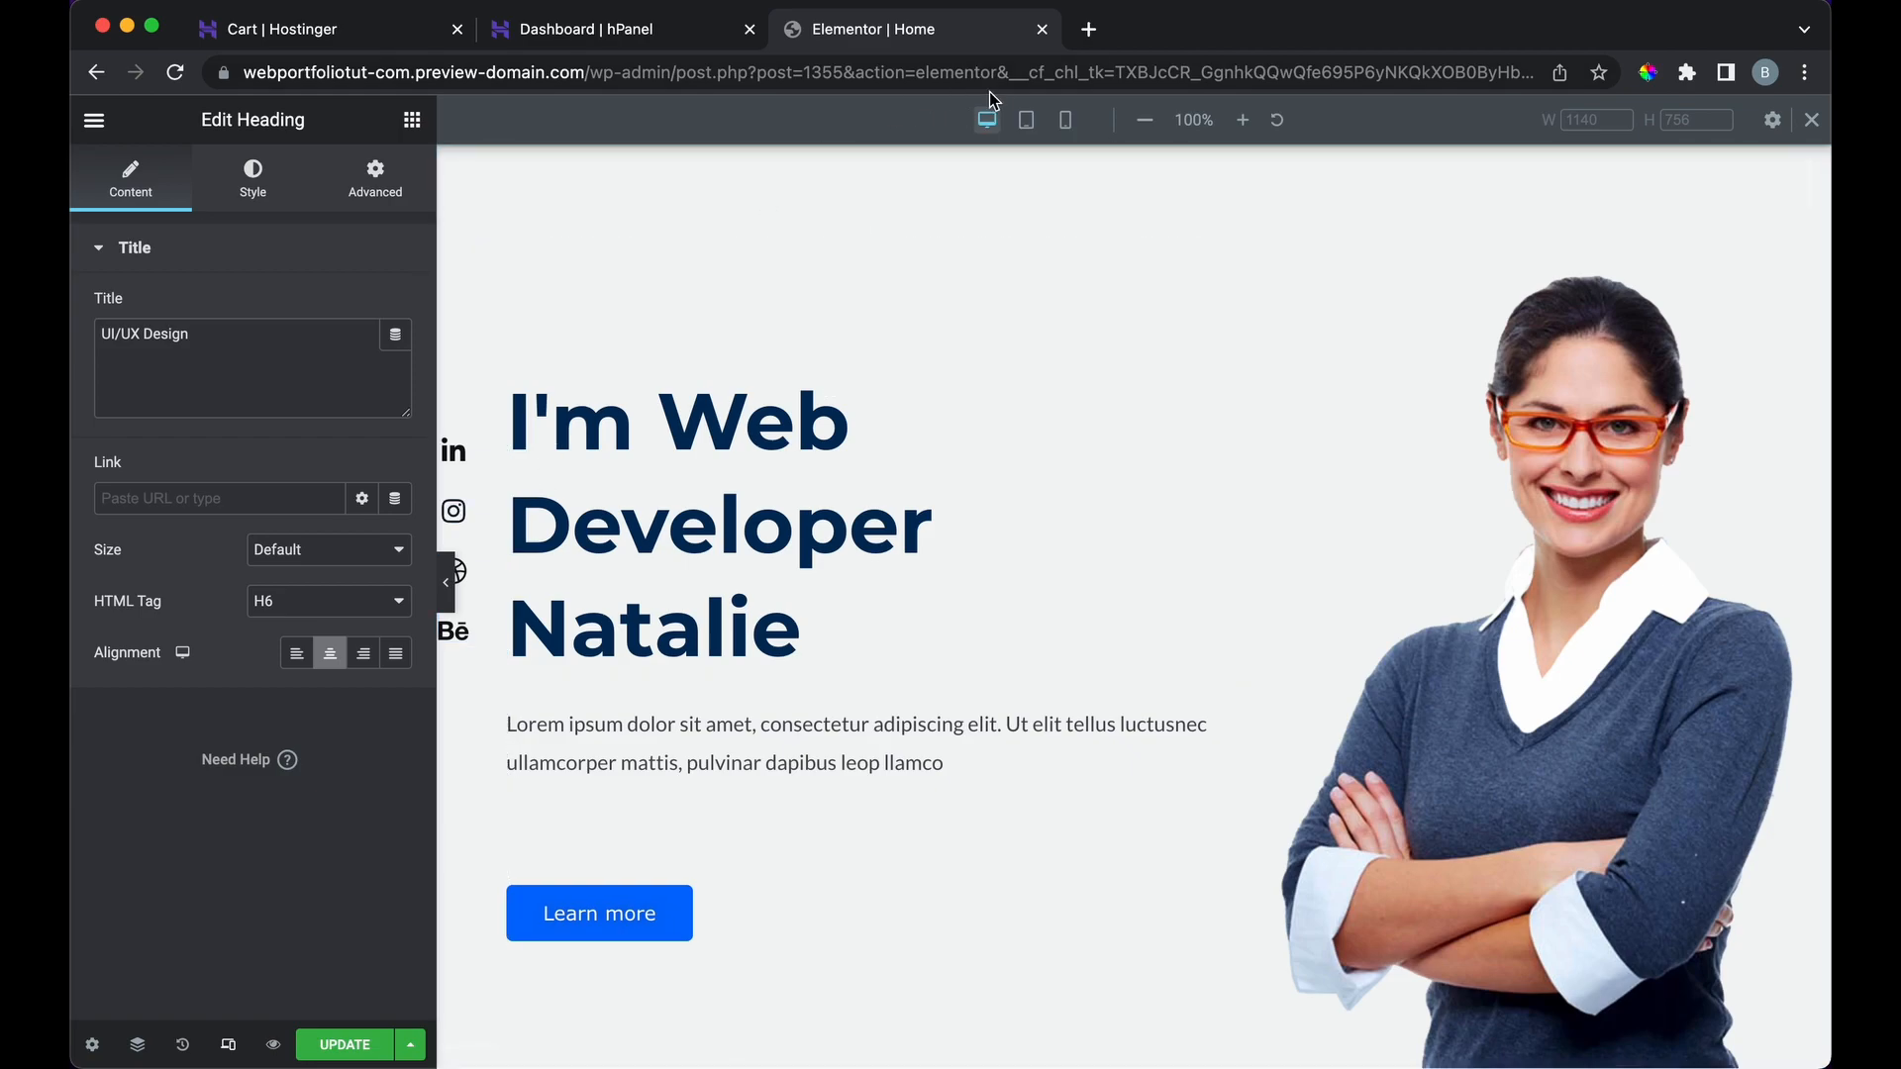
left_click(452, 575)
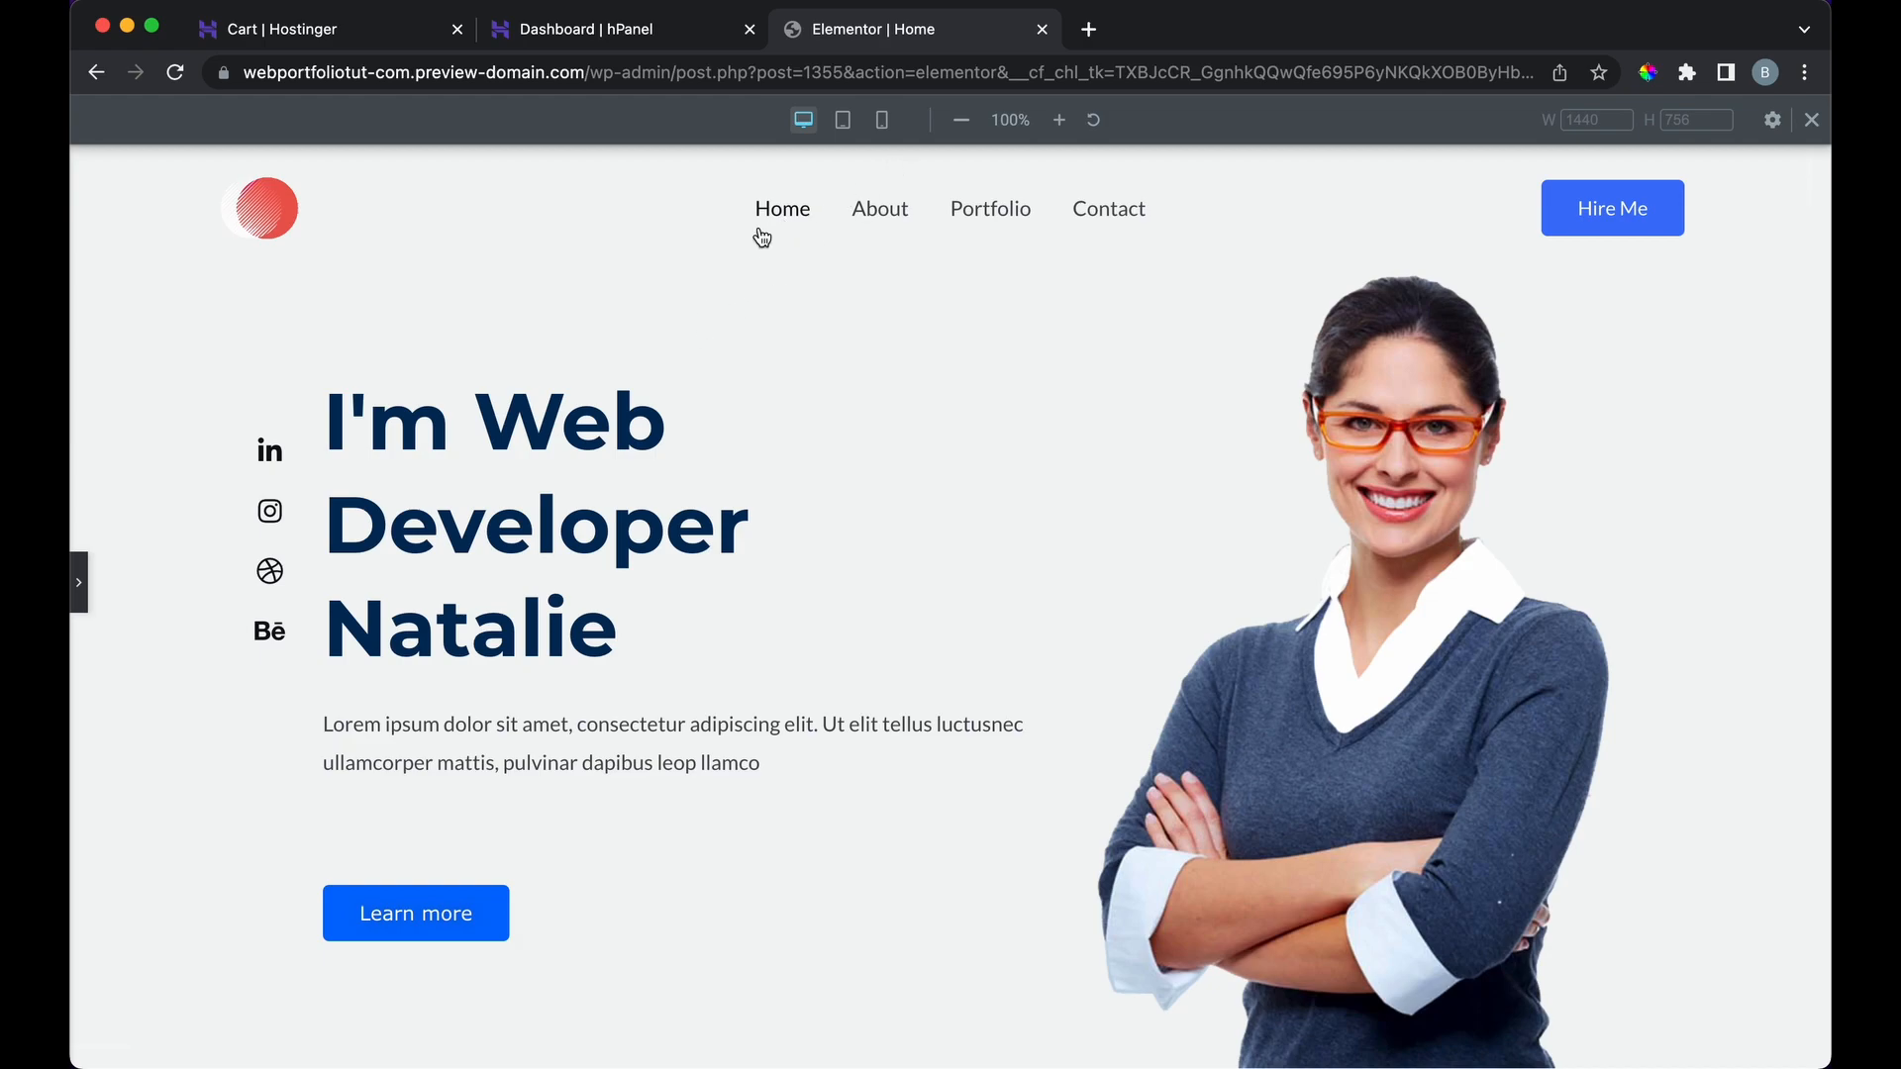
left_click(843, 119)
scroll(850, 489, "down", 10)
scroll(847, 513, "down", 10)
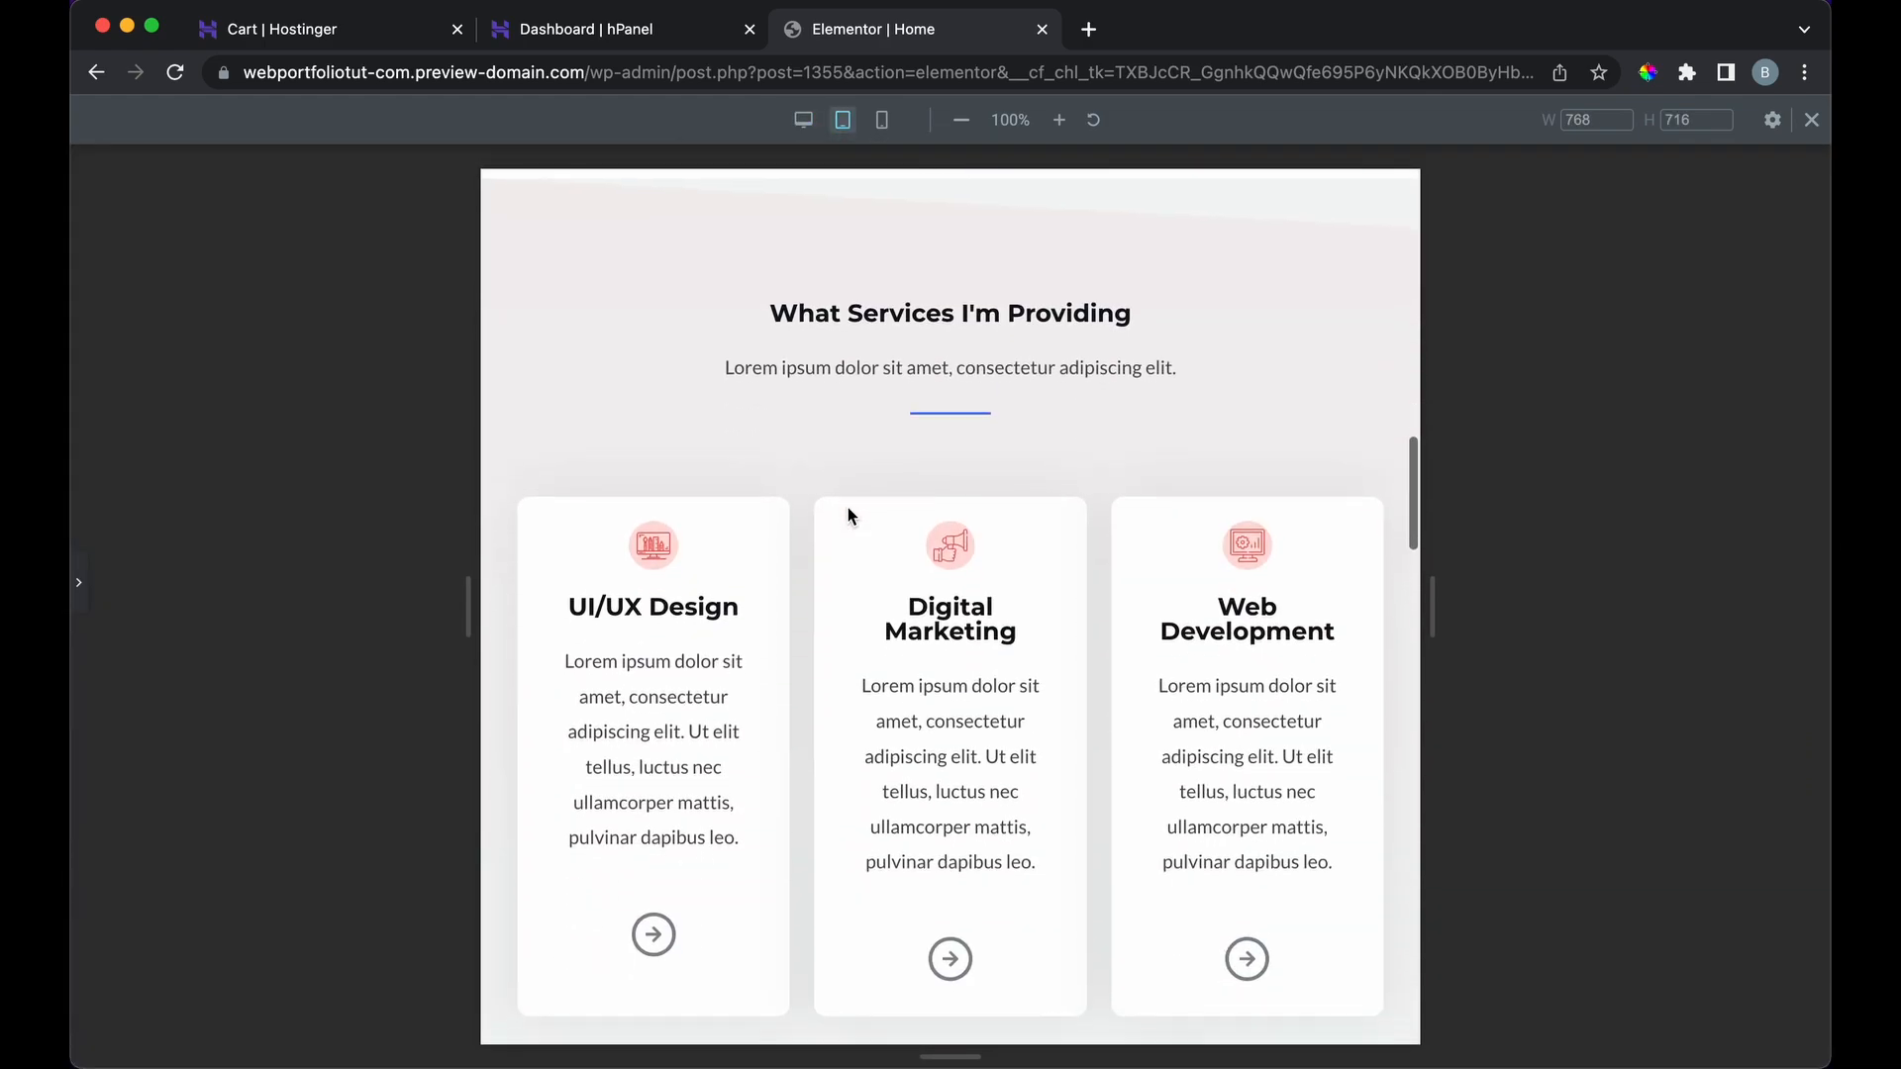
scroll(848, 513, "down", 20)
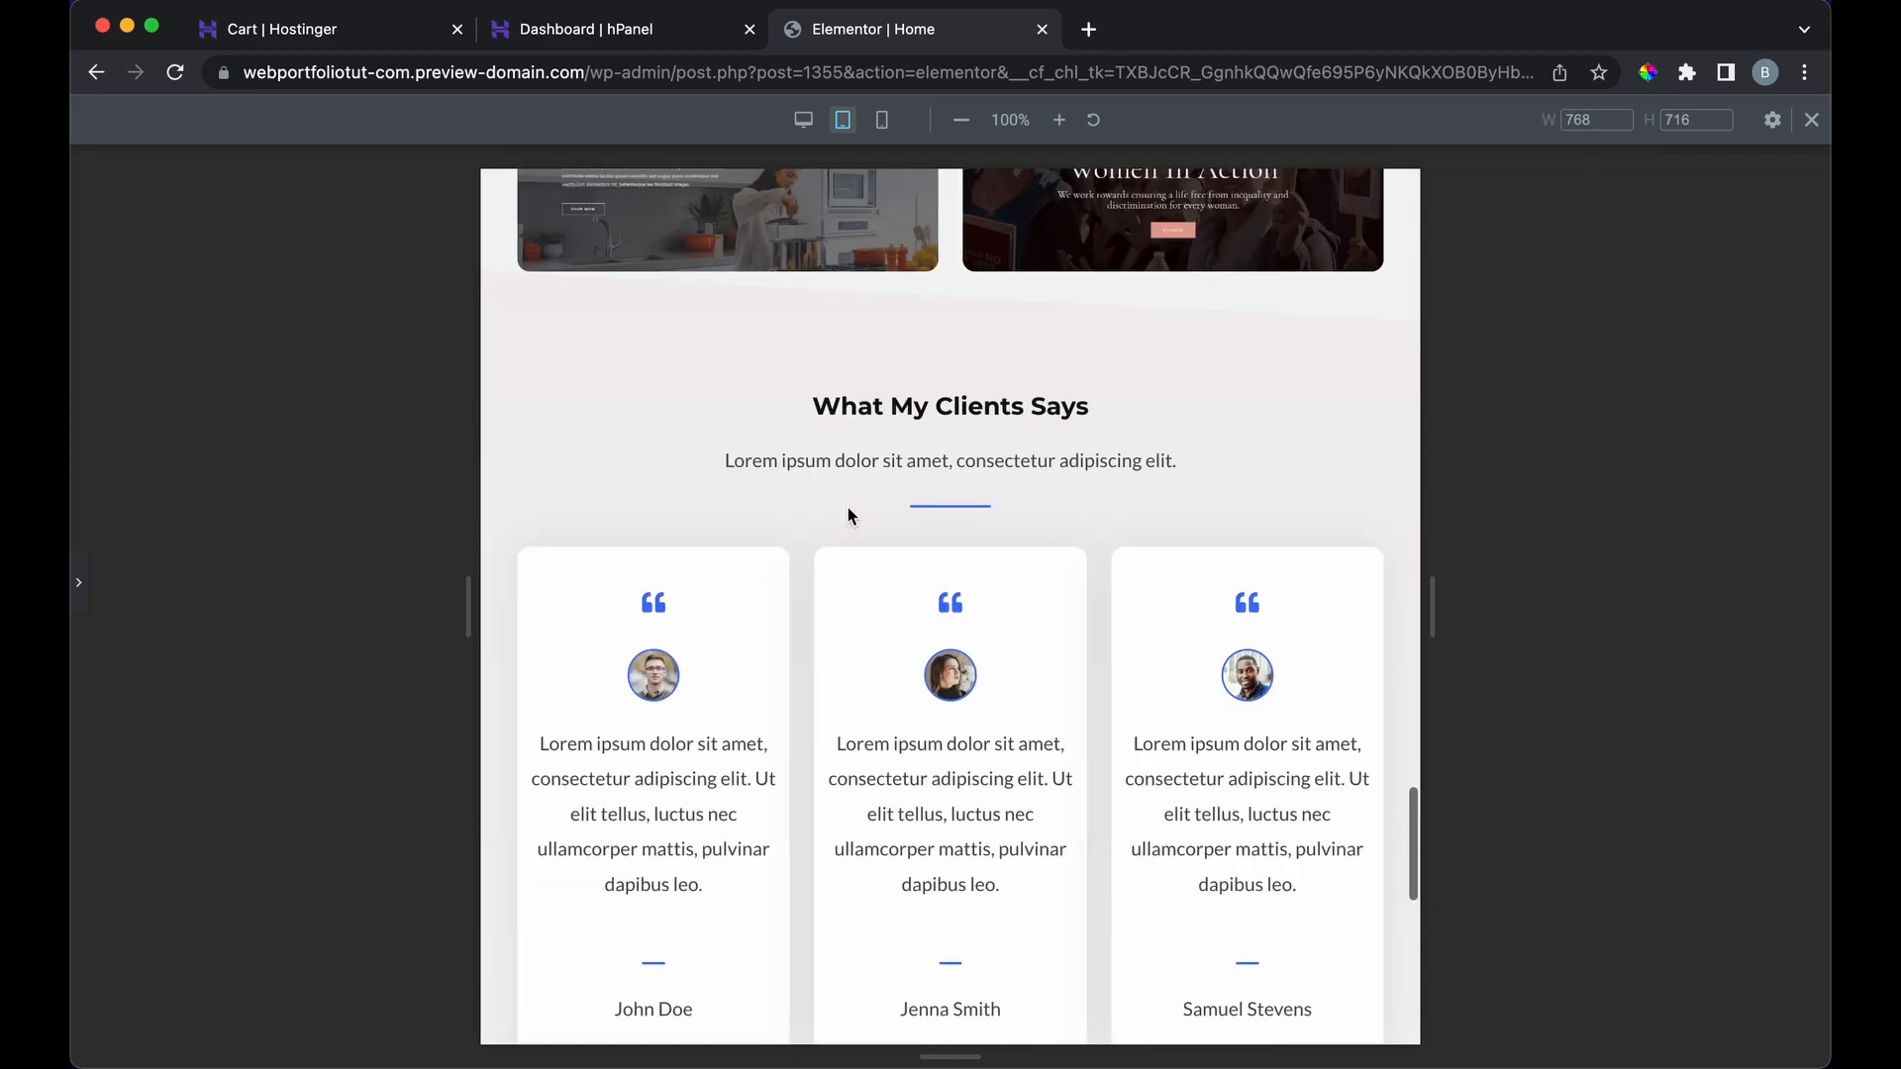
scroll(847, 507, "up", 20)
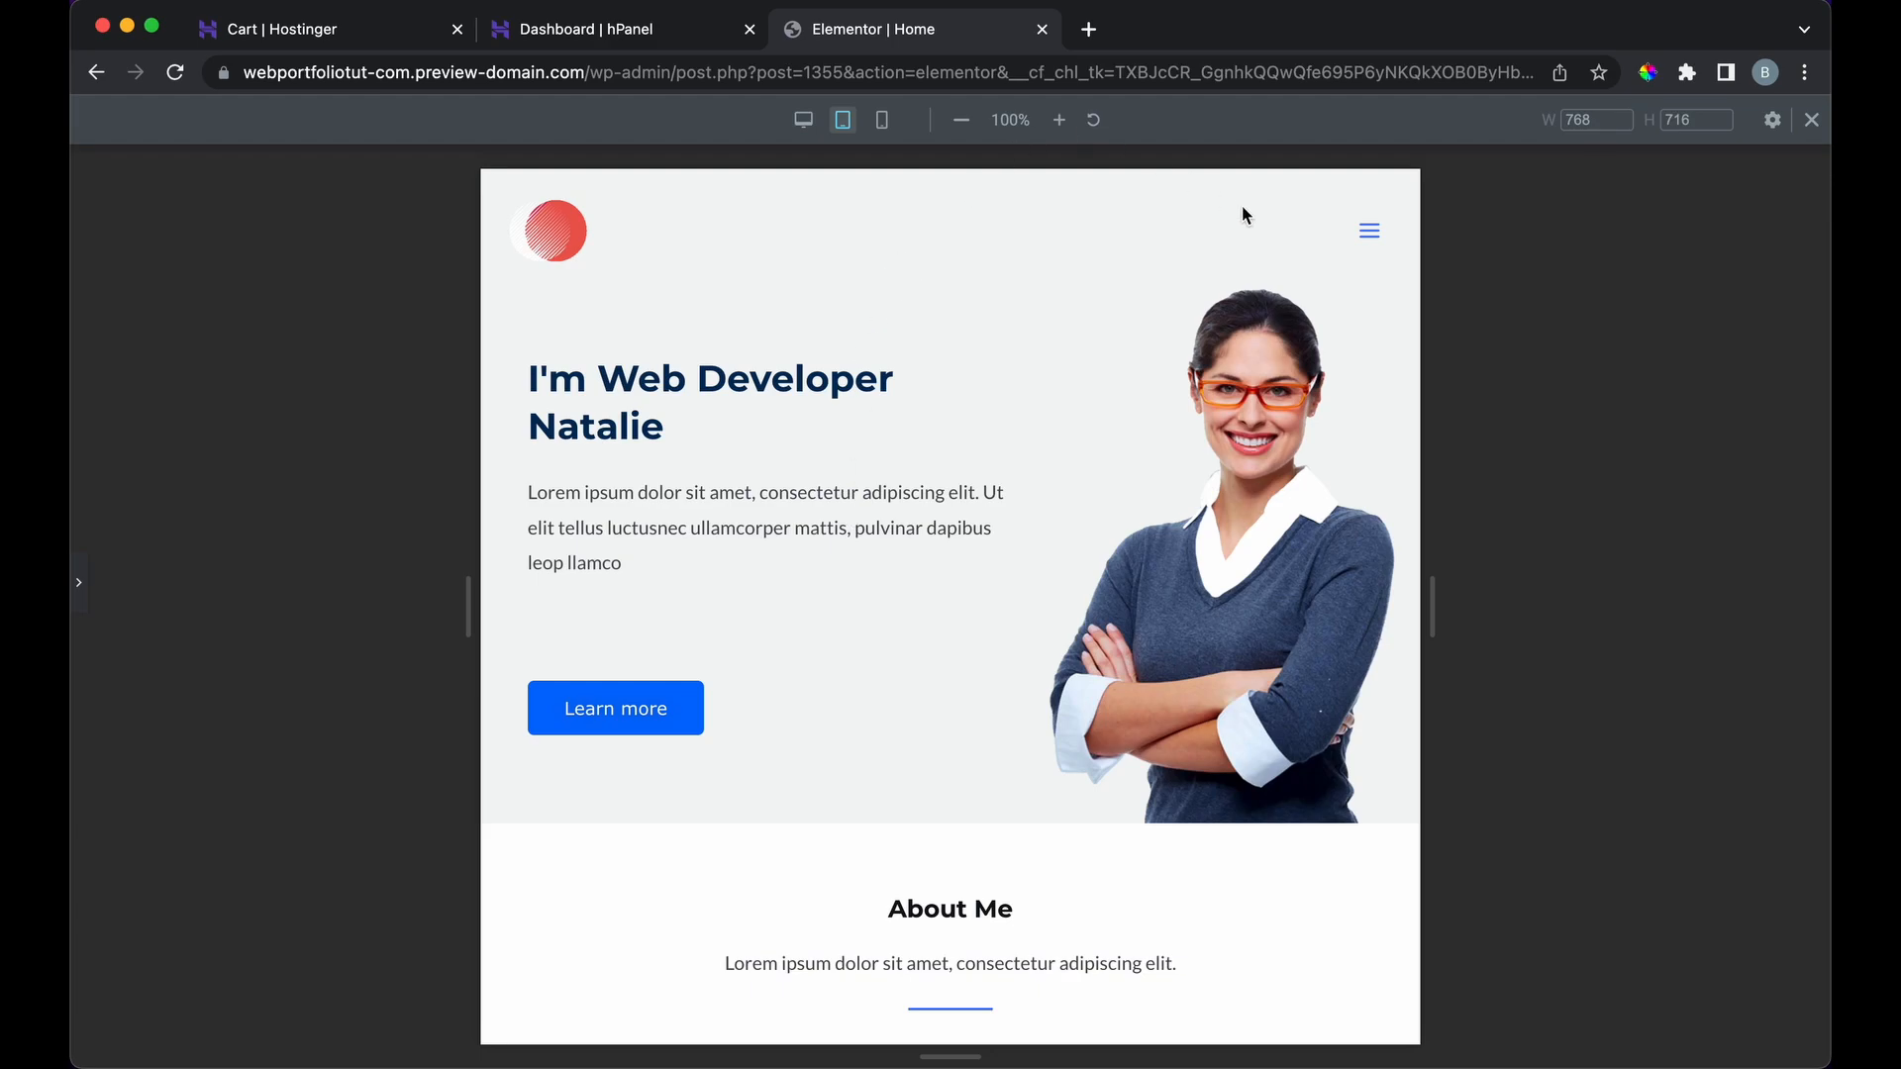
left_click(1384, 232)
left_click(1374, 234)
Step: Preview the page at mobile width, then return to desktop with the panel restored
left_click(882, 120)
scroll(919, 562, "down", 15)
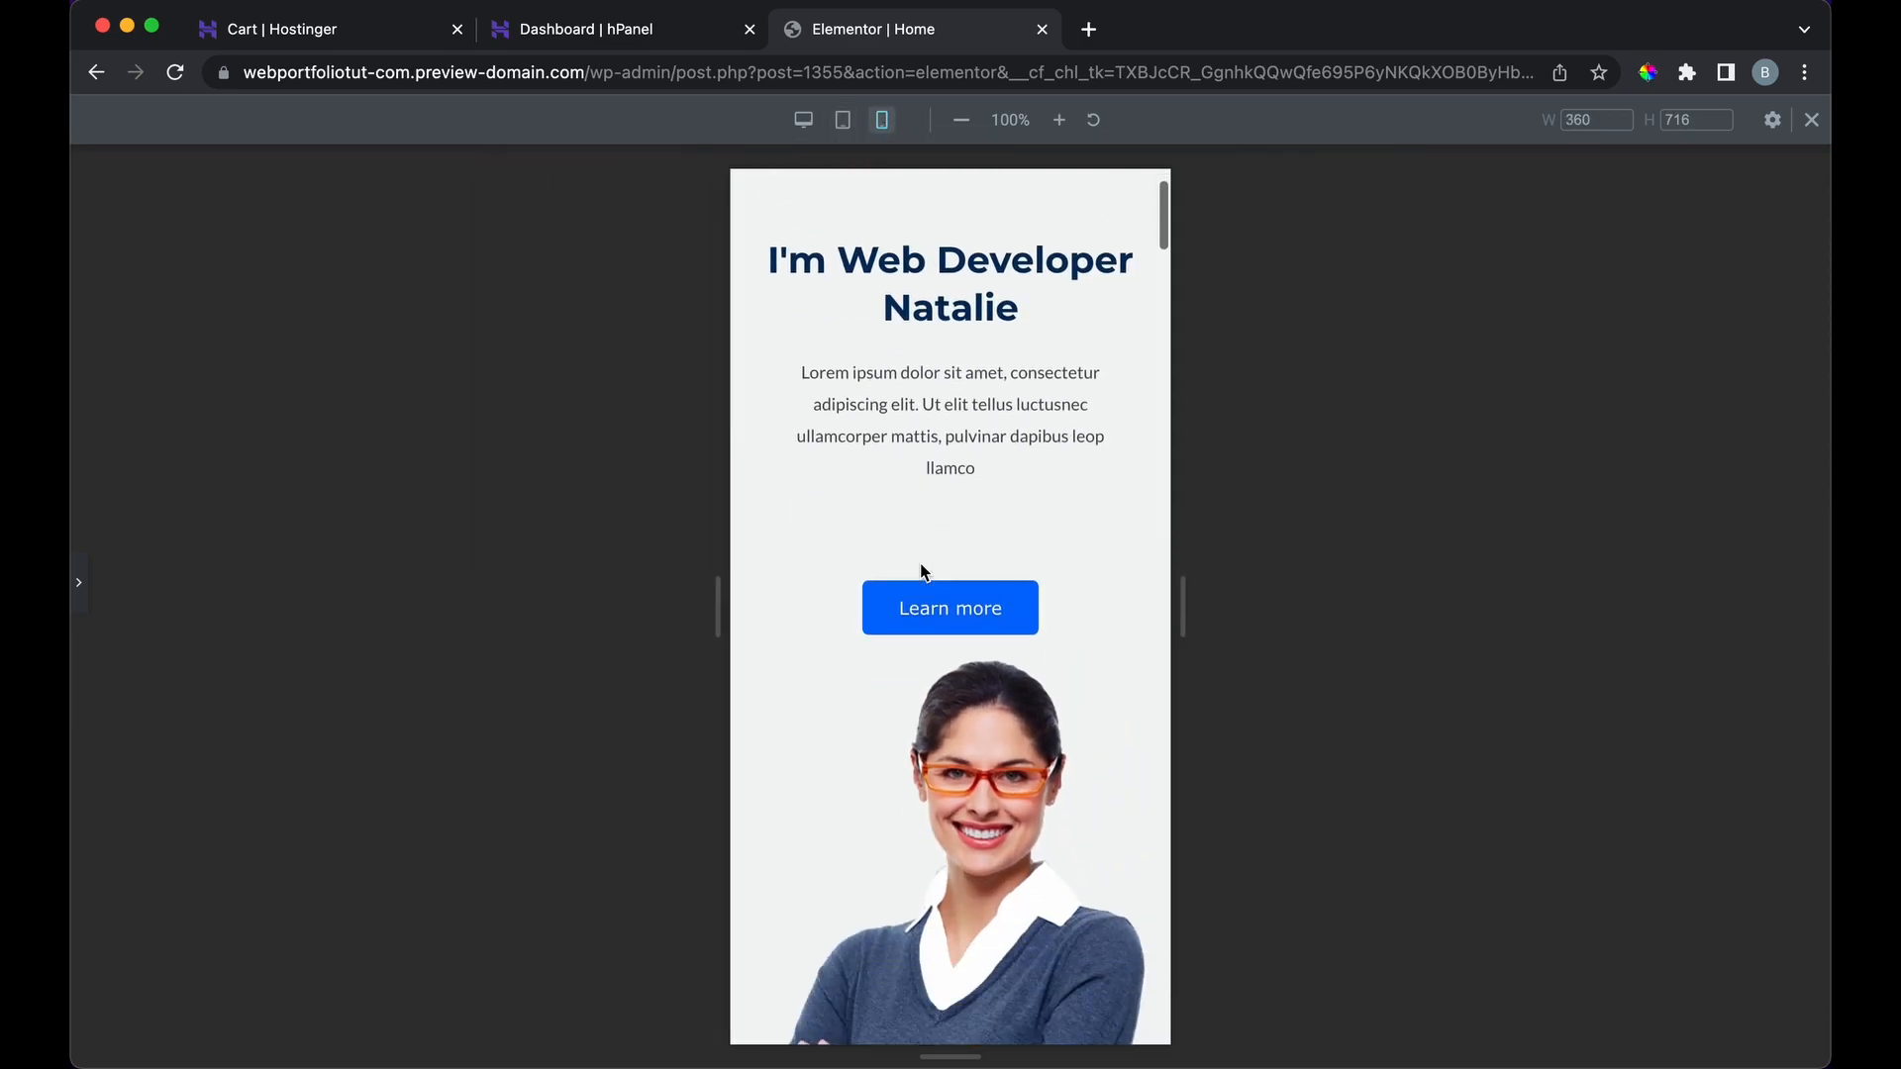
scroll(921, 564, "down", 15)
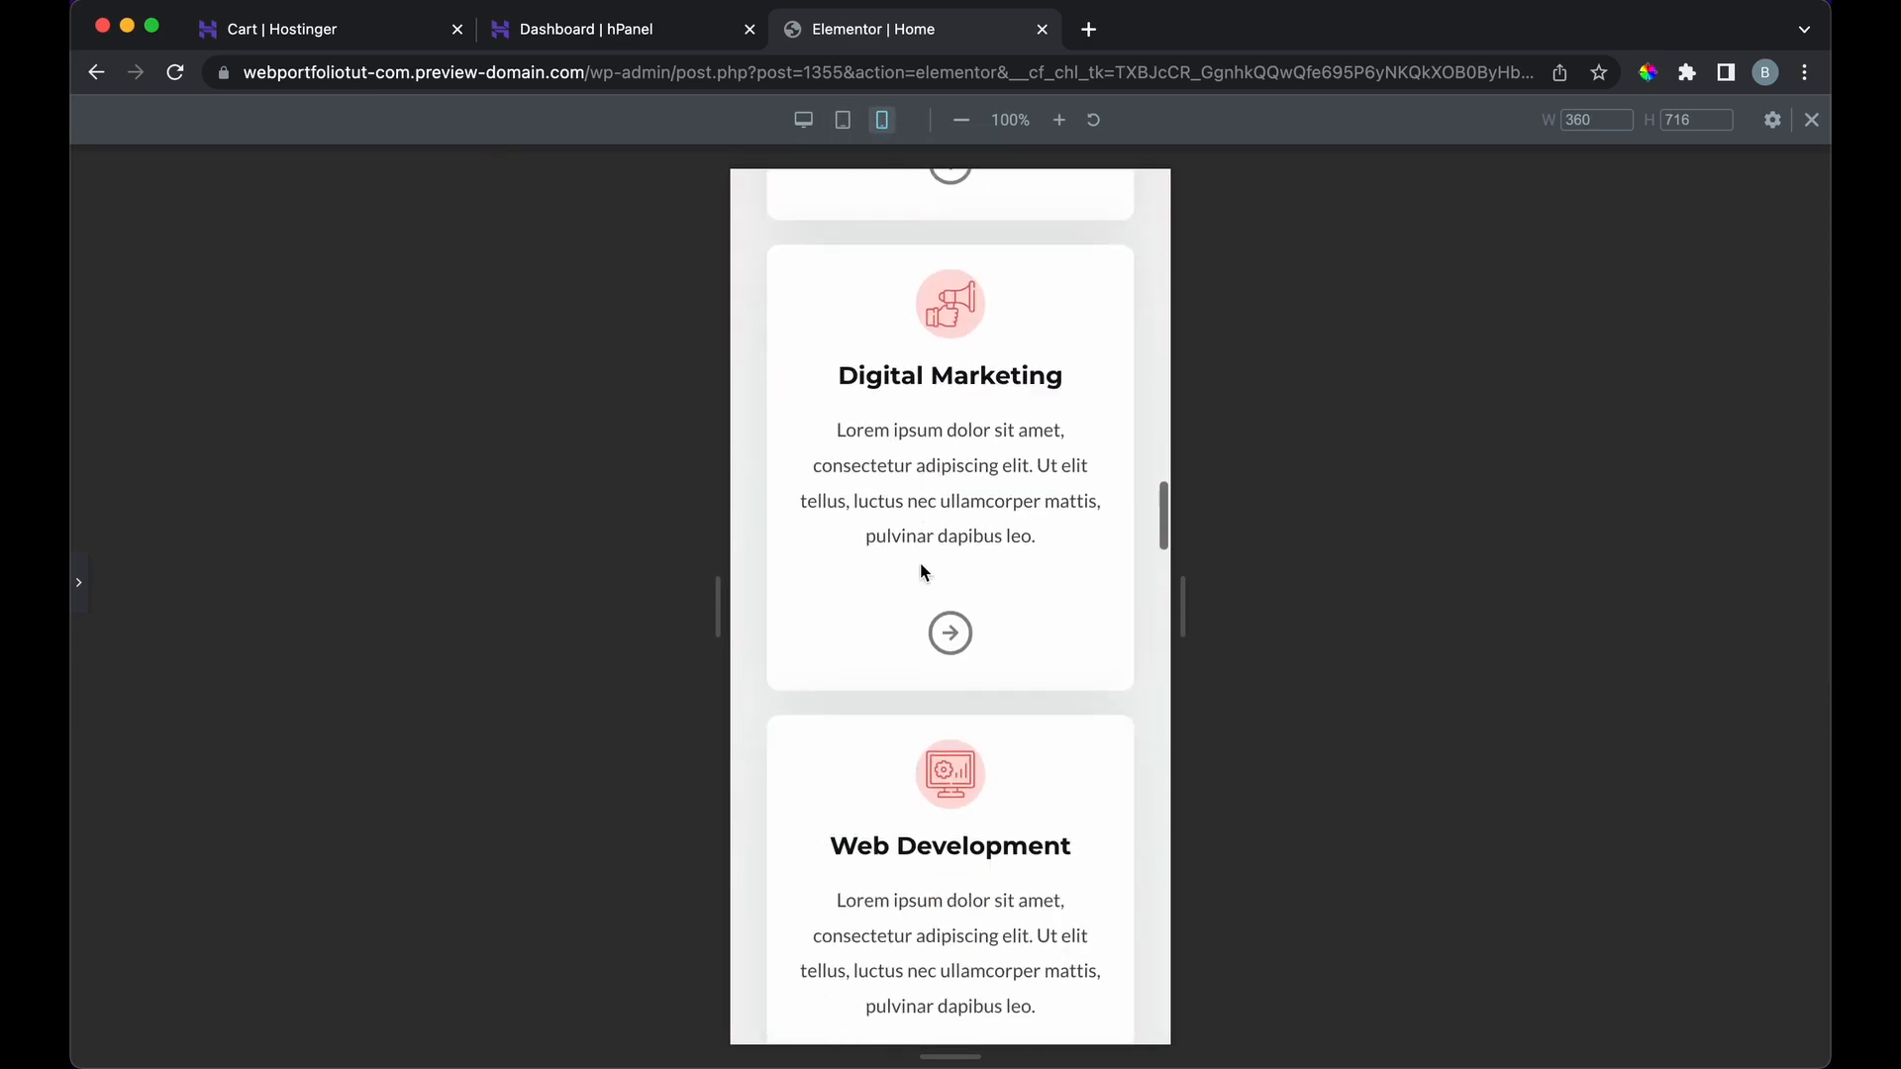
scroll(919, 562, "down", 15)
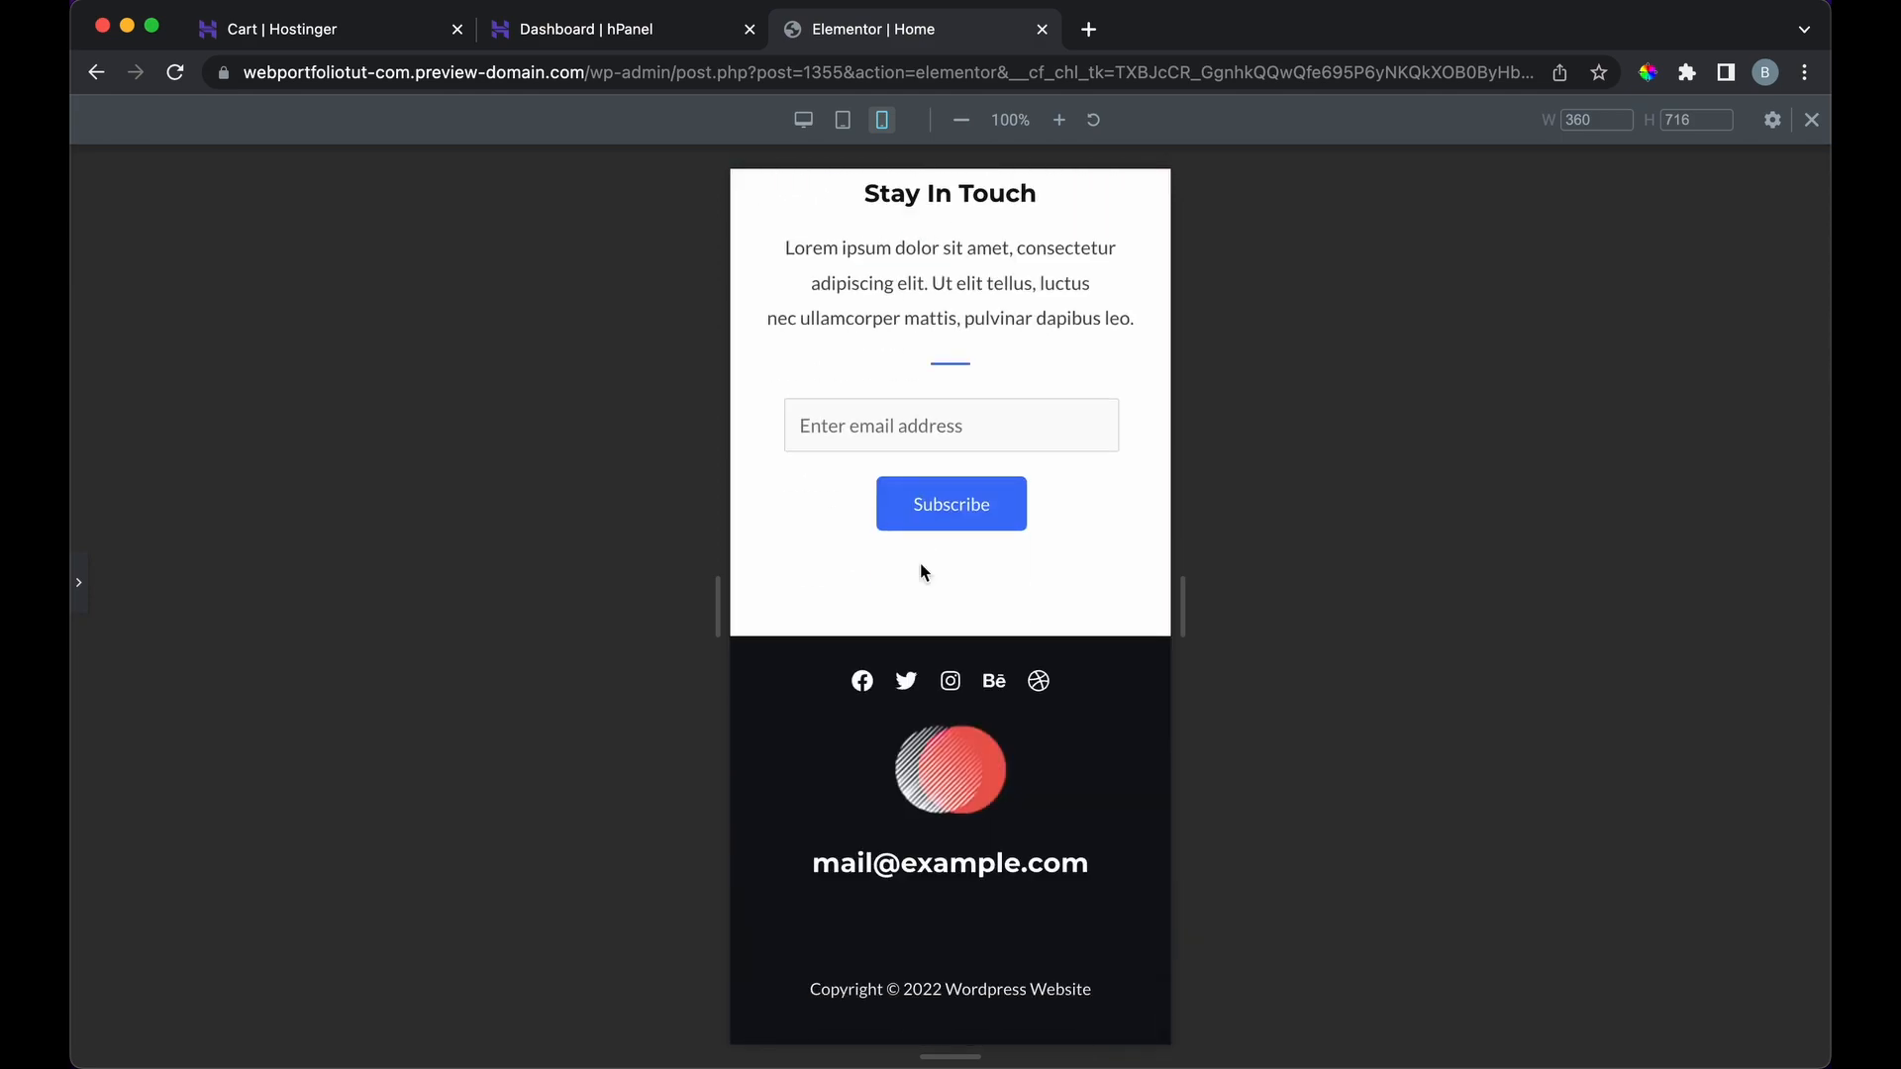
scroll(921, 564, "up", 10)
scroll(919, 563, "up", 15)
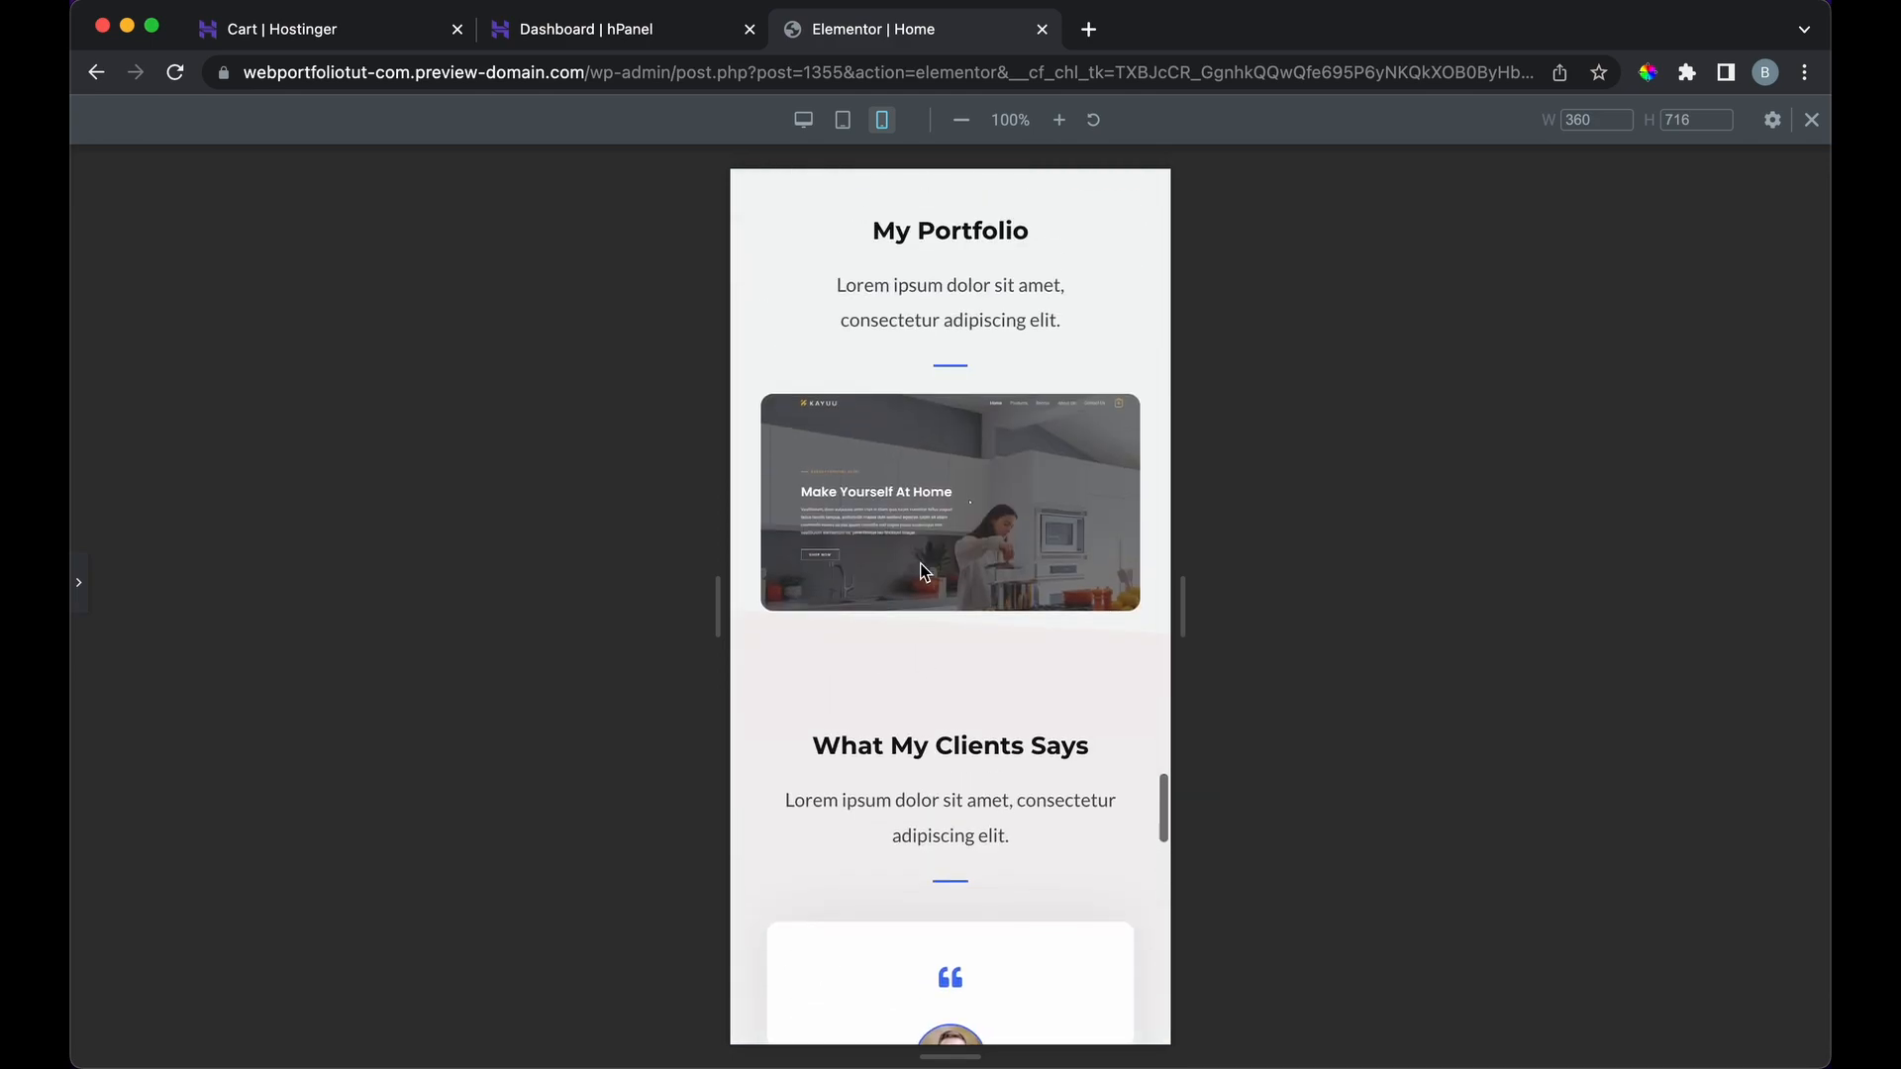
scroll(919, 562, "up", 15)
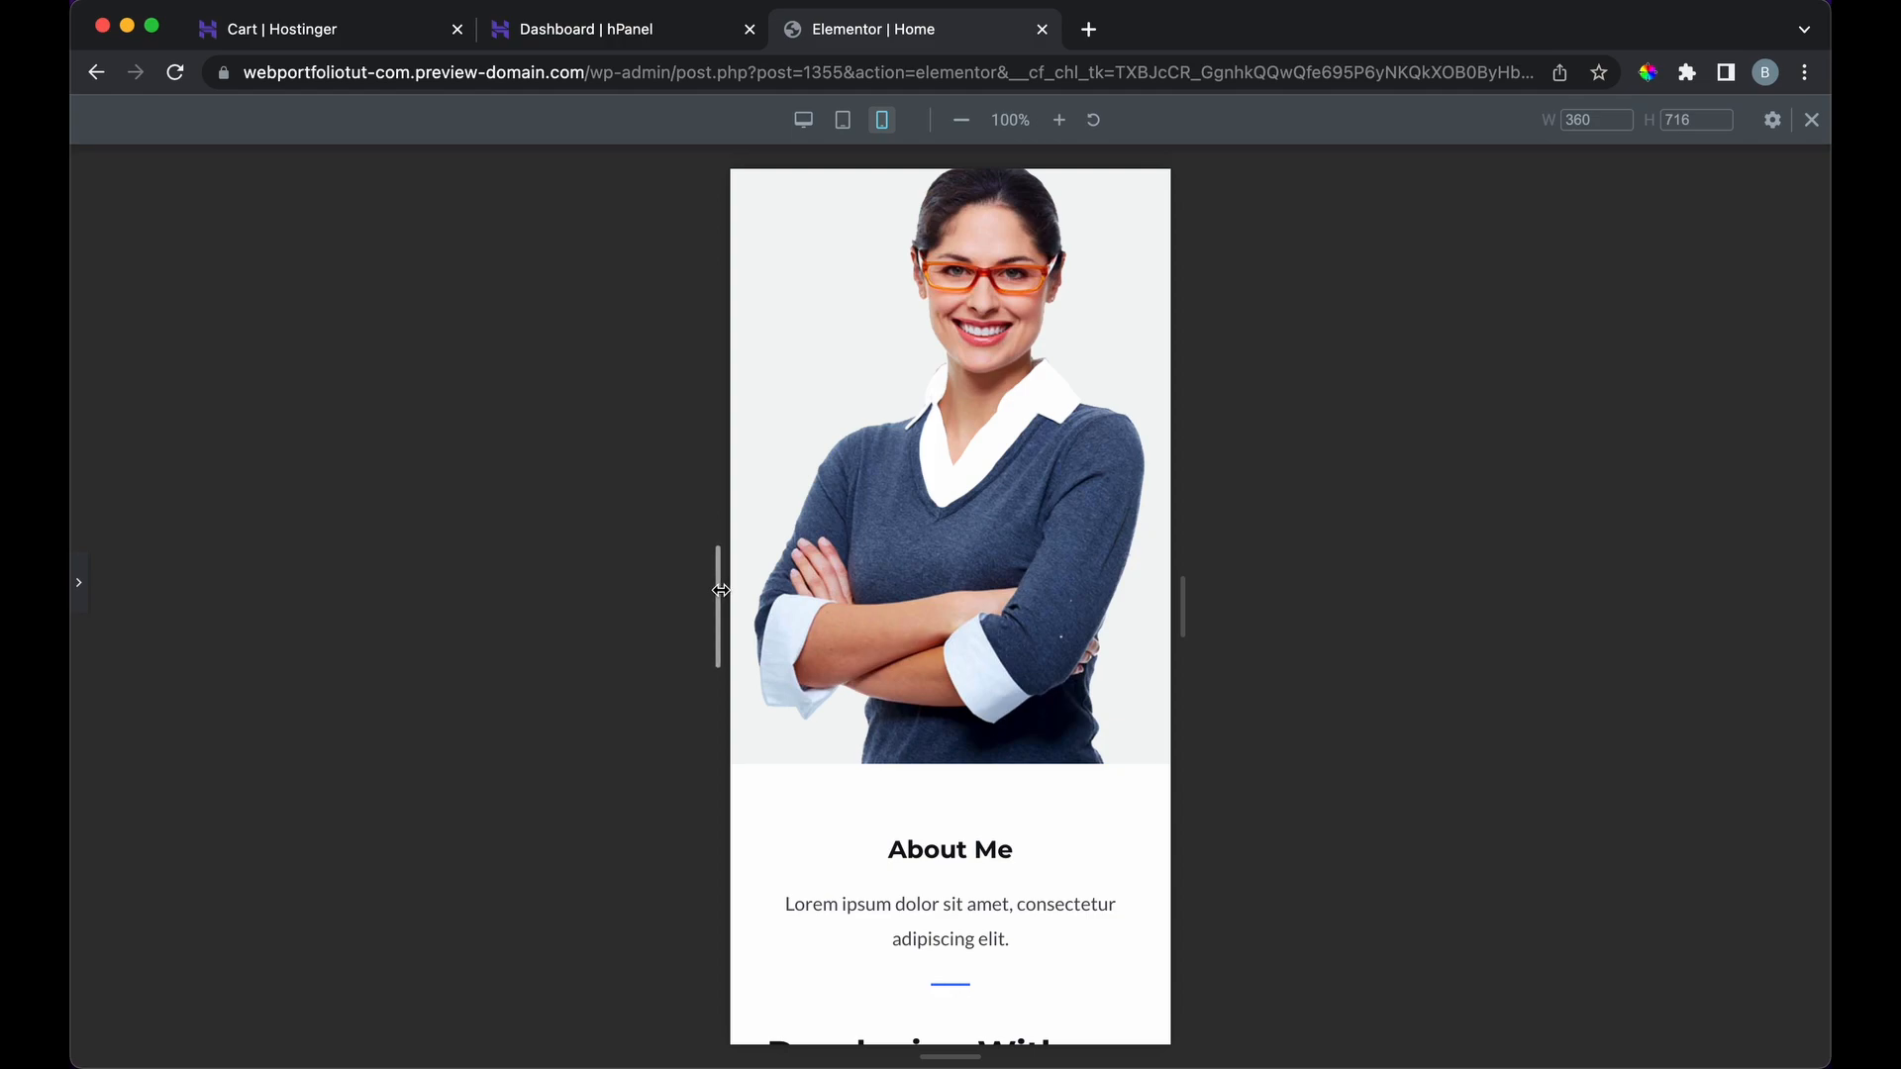
left_click(803, 119)
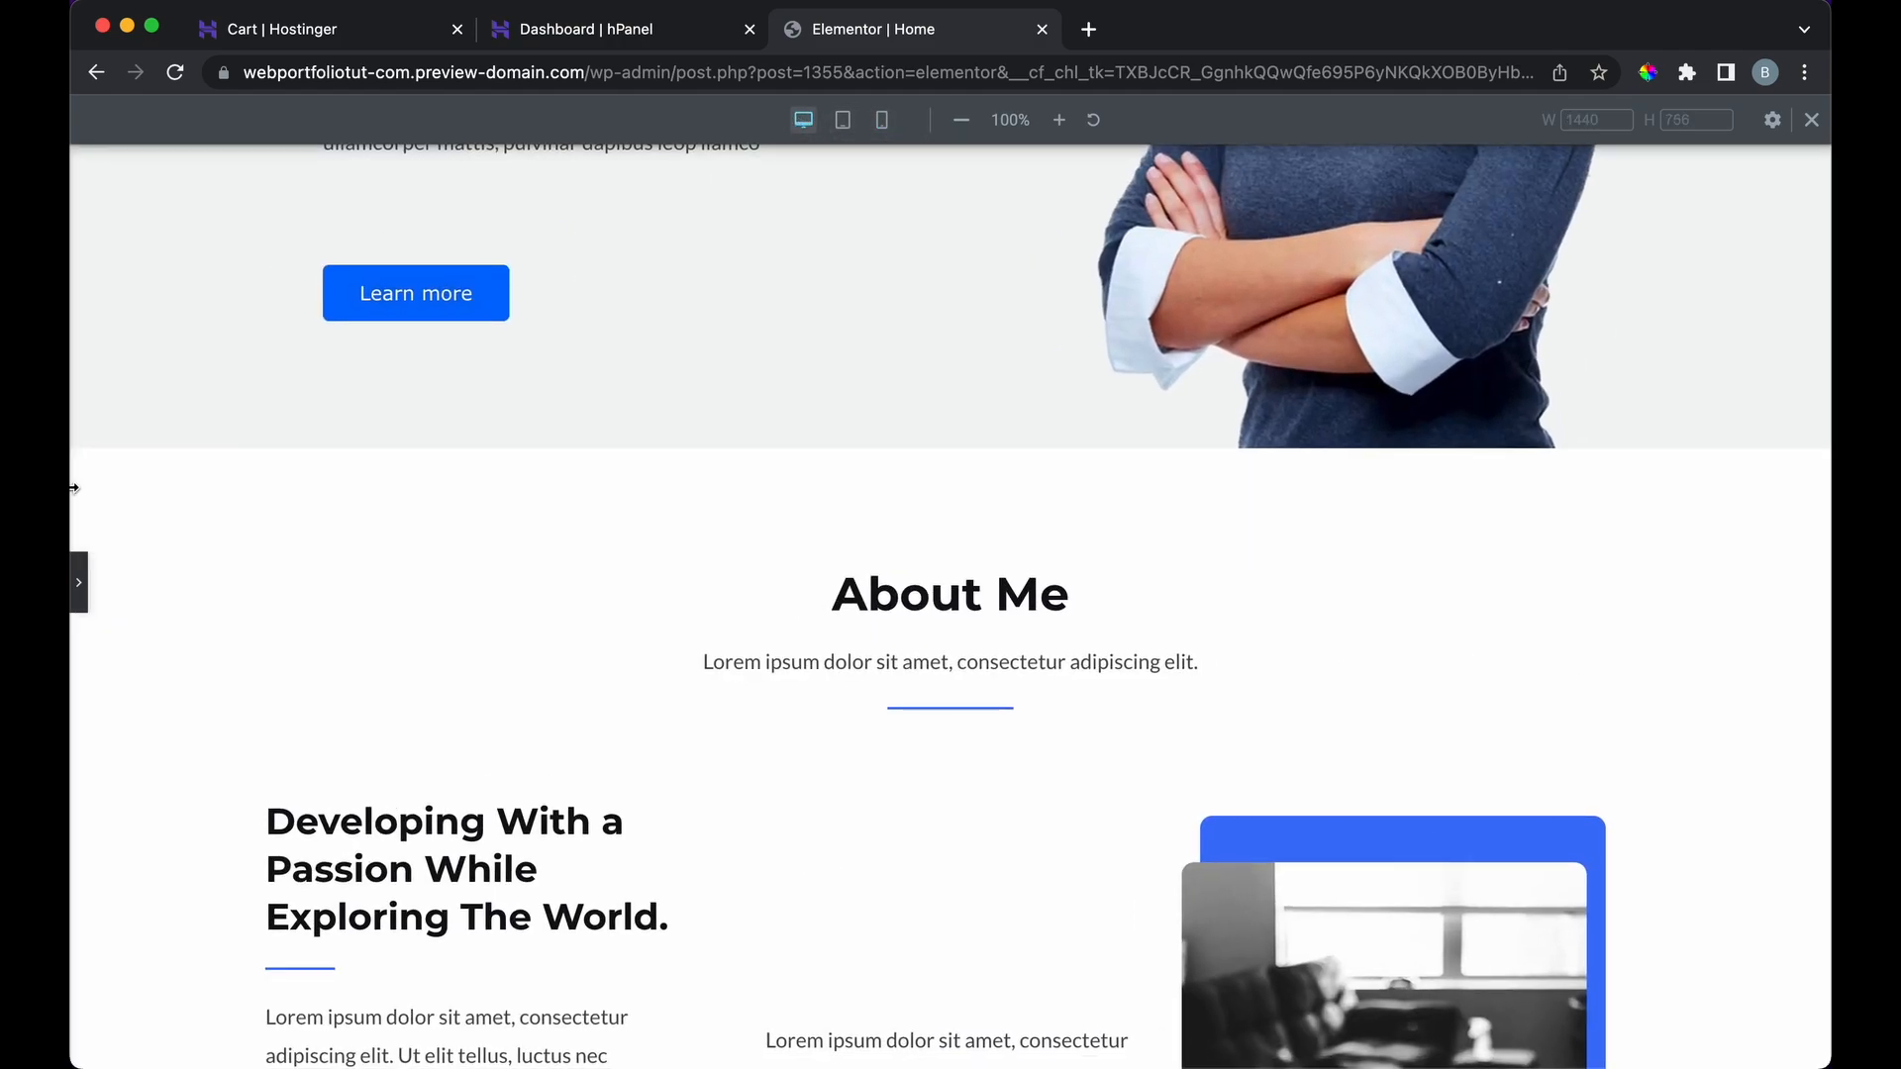
left_click(78, 582)
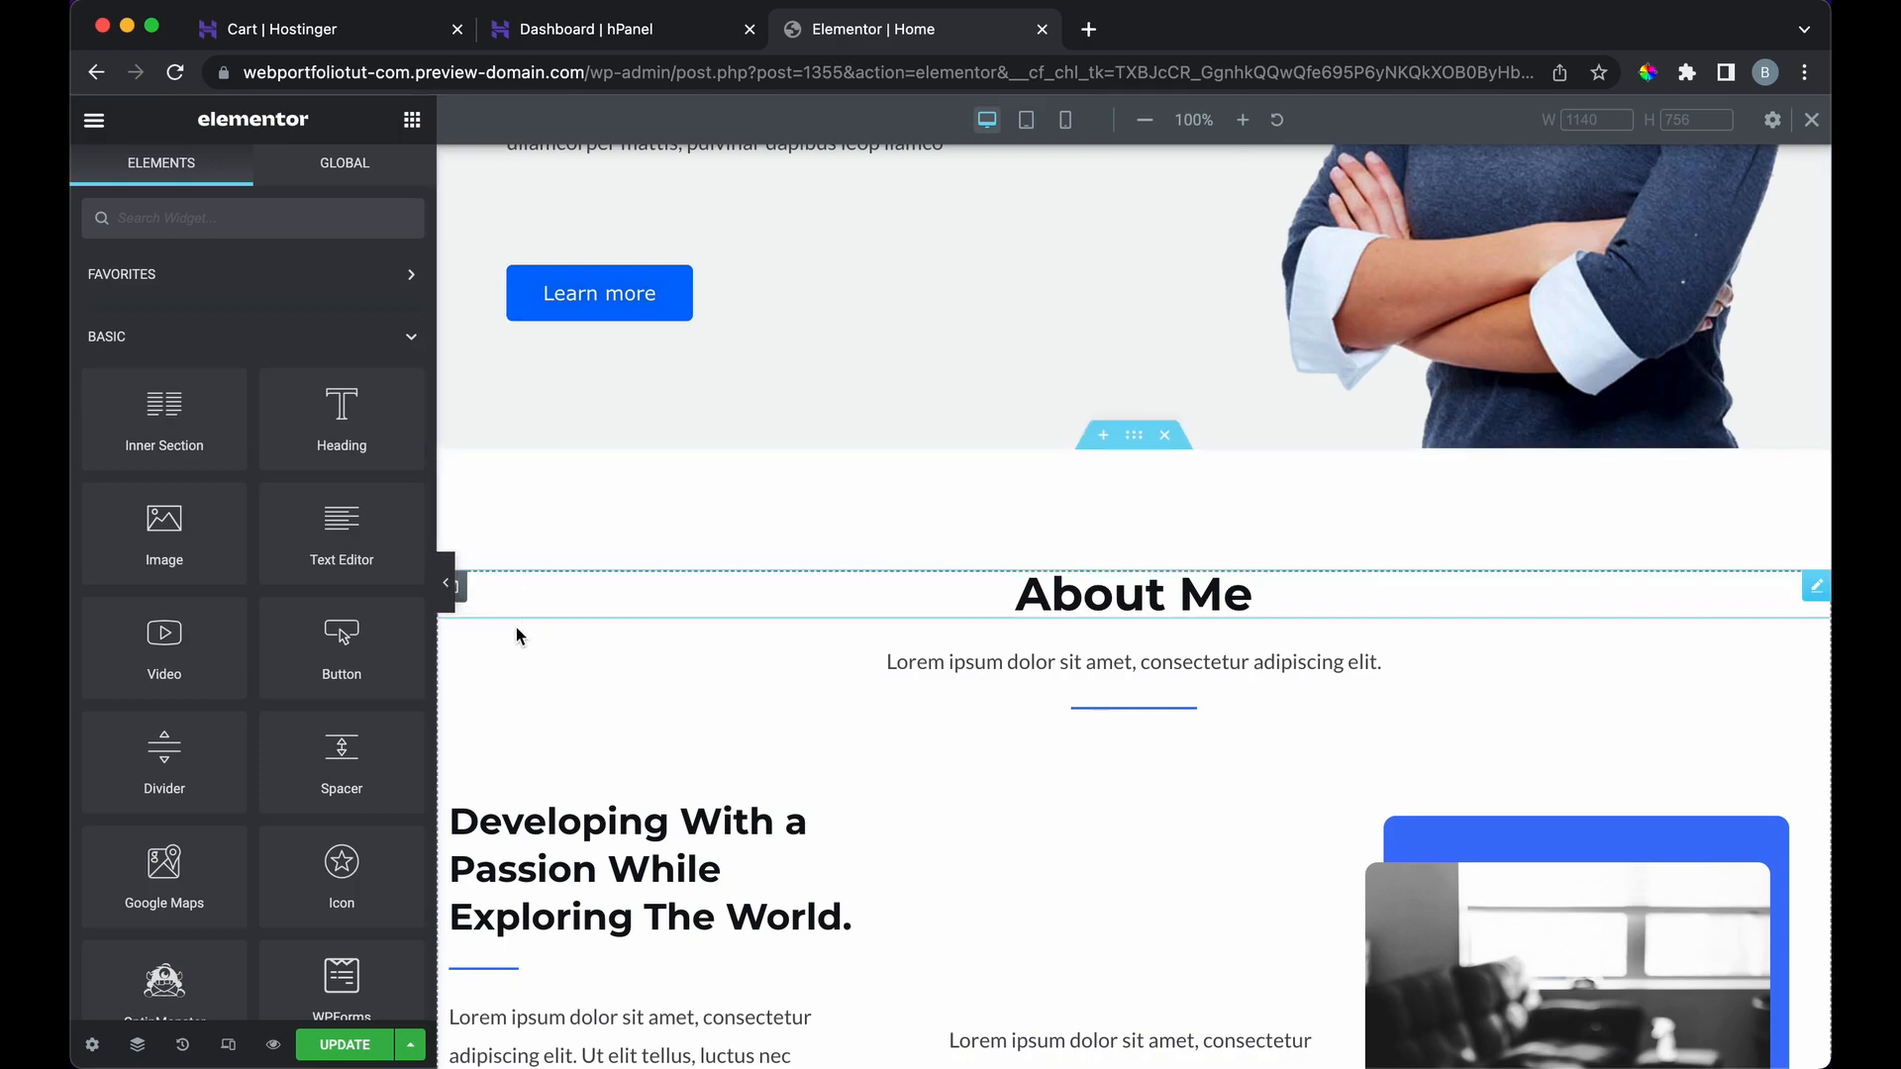
Step: Save the page, then delete the LinkedIn icon from the hero's social icon list
scroll(408, 762, "down", 10)
scroll(746, 579, "up", 6)
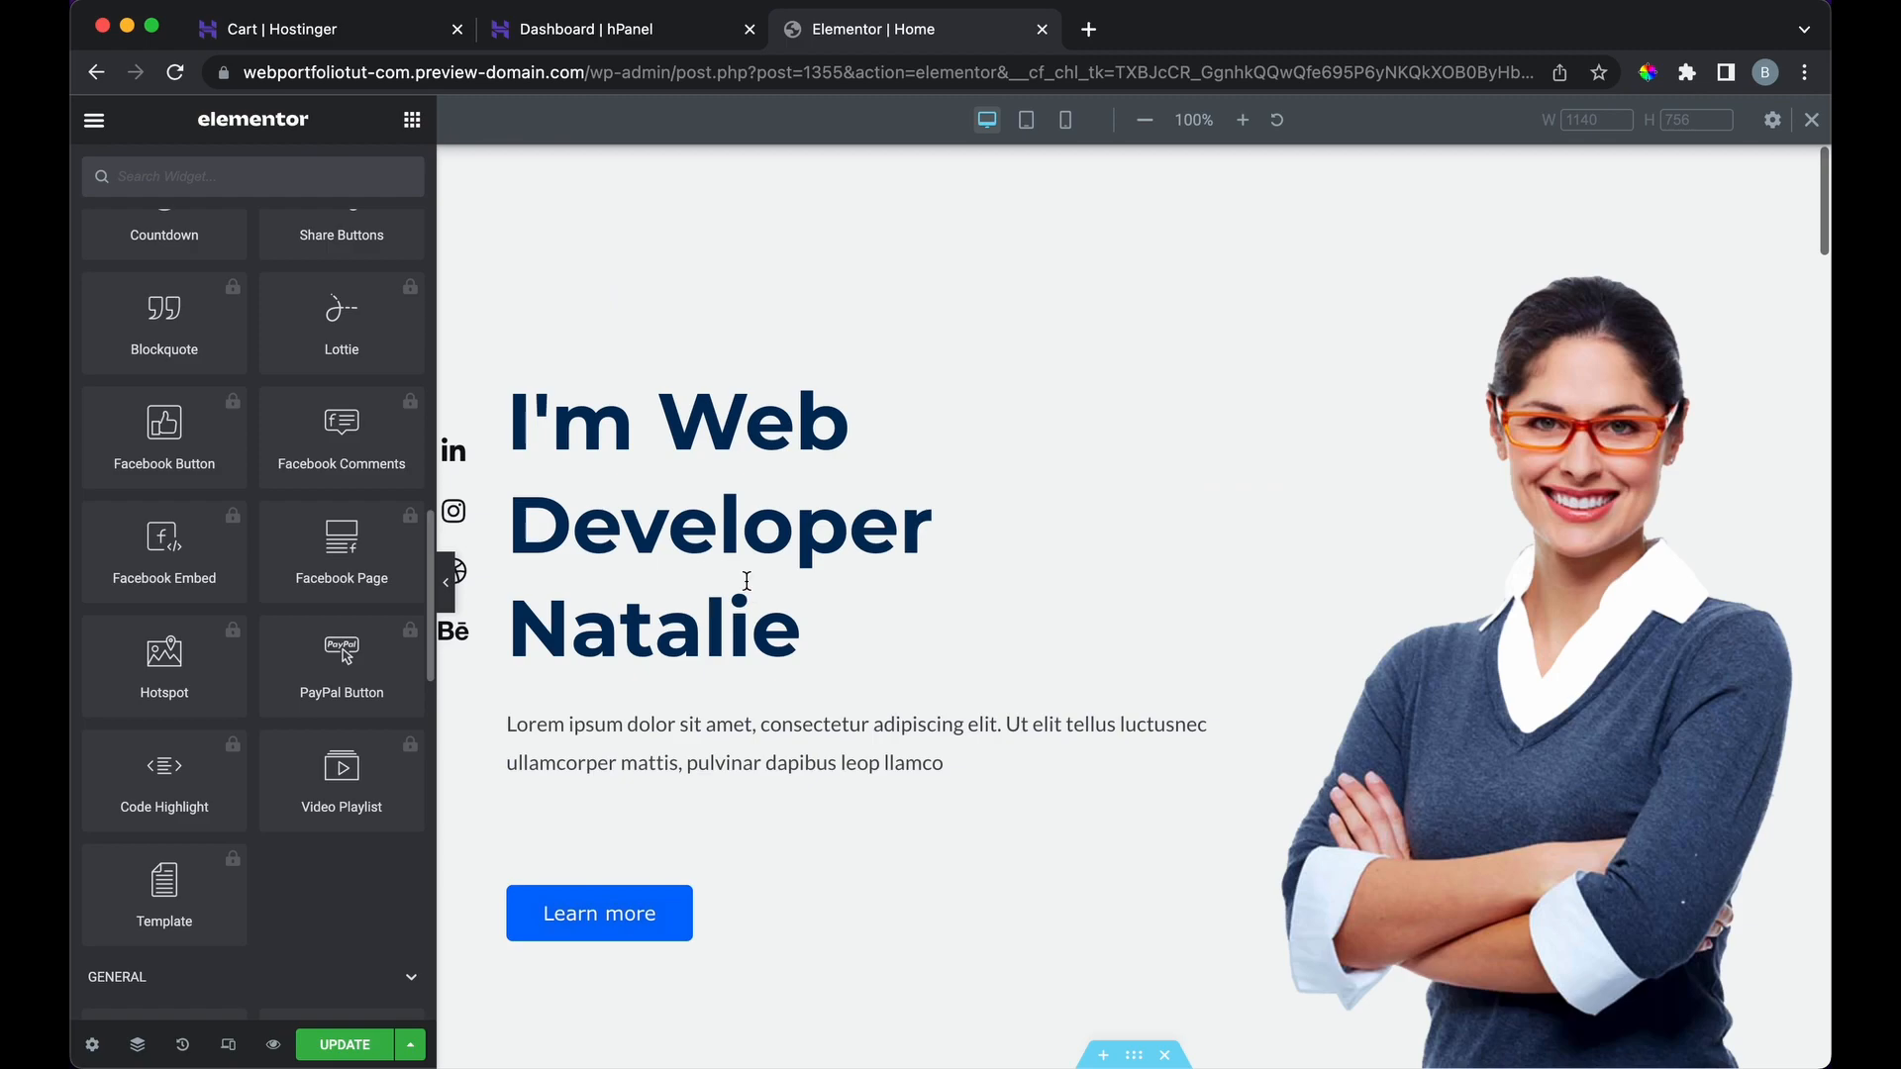
left_click(348, 1046)
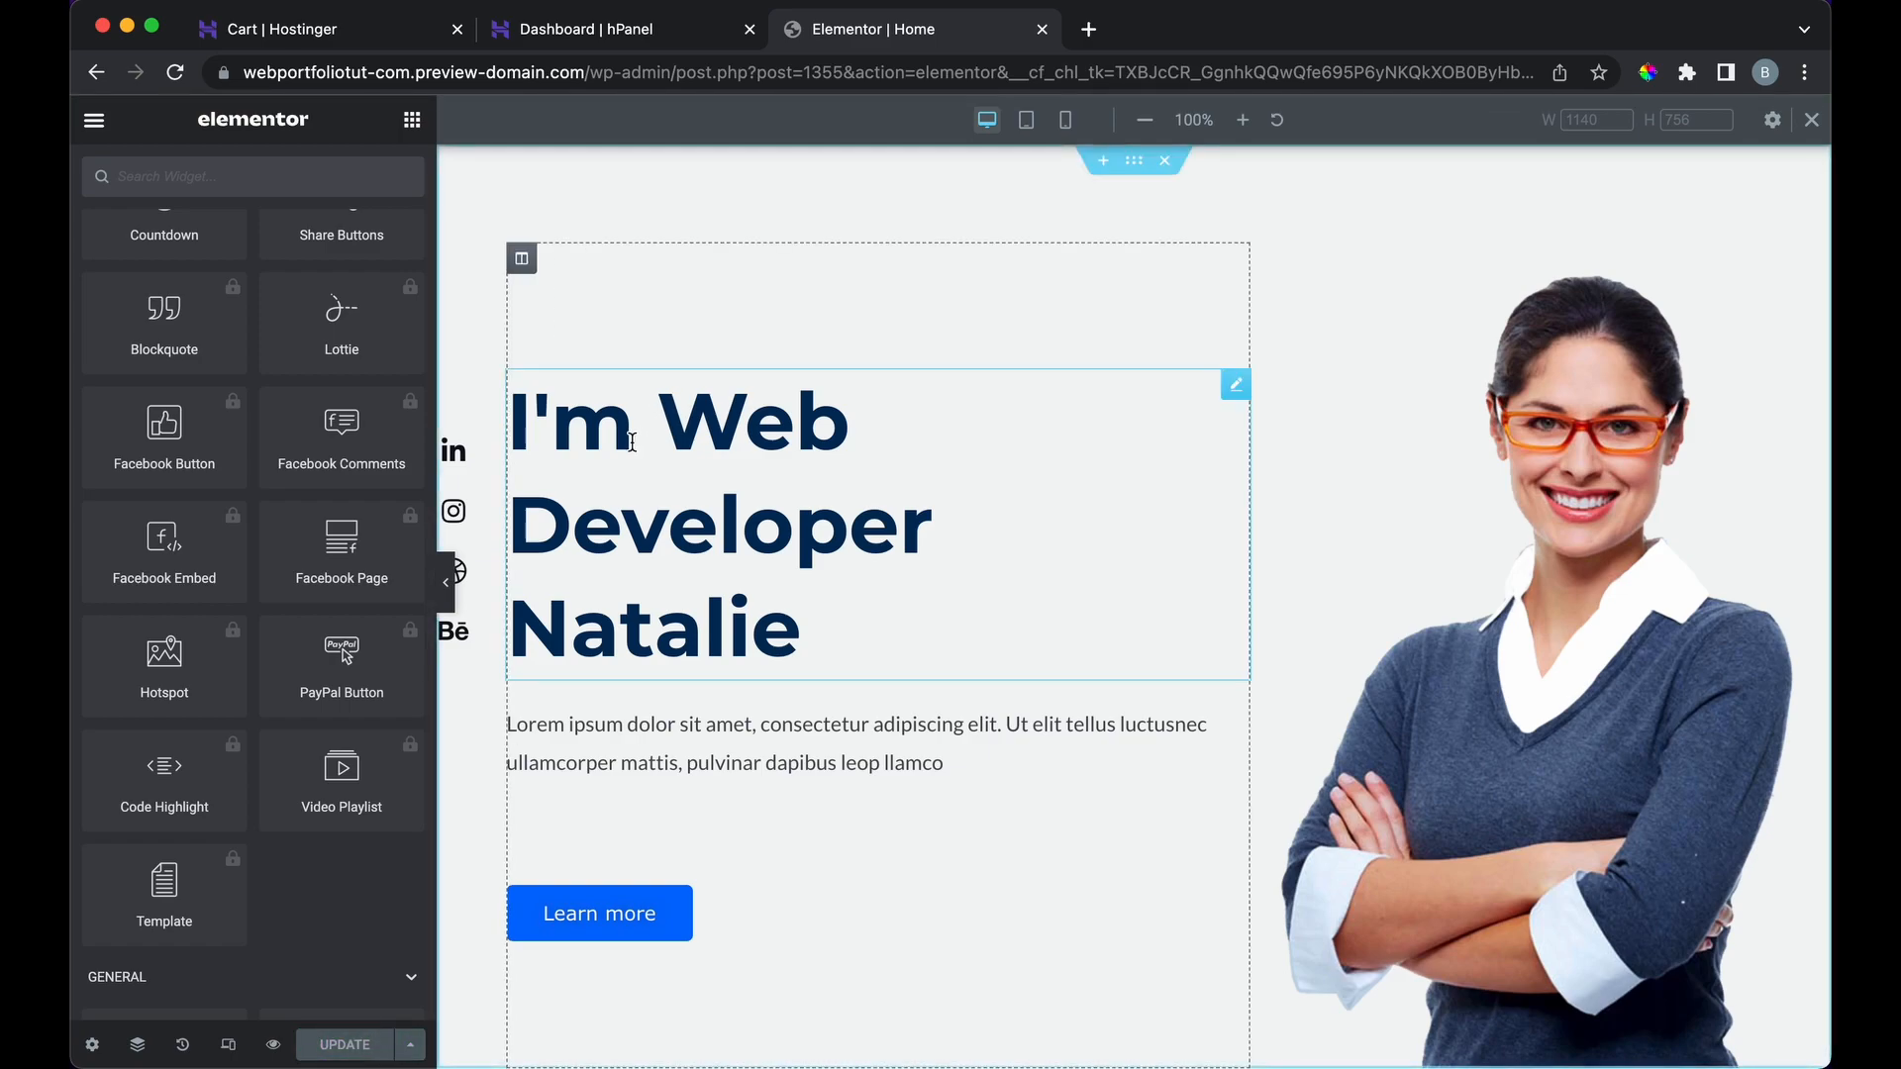
left_click(471, 462)
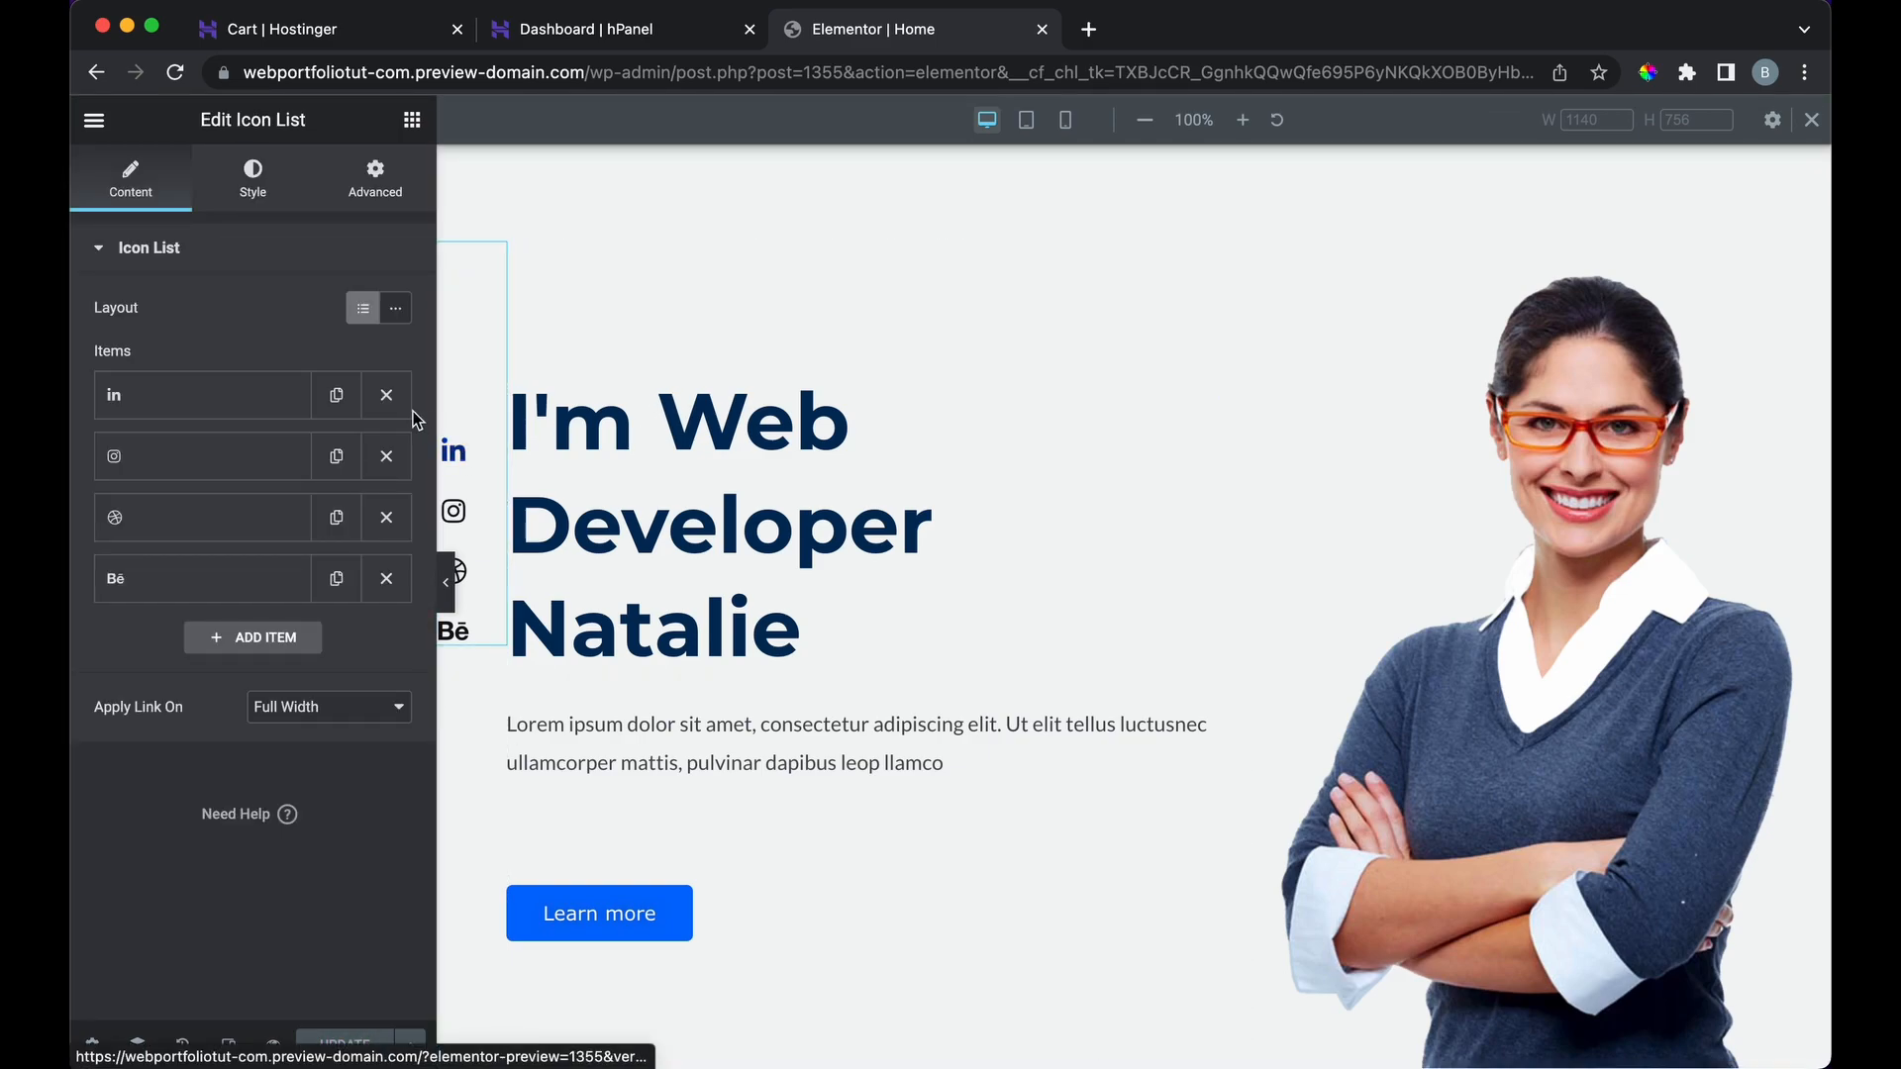
left_click(246, 408)
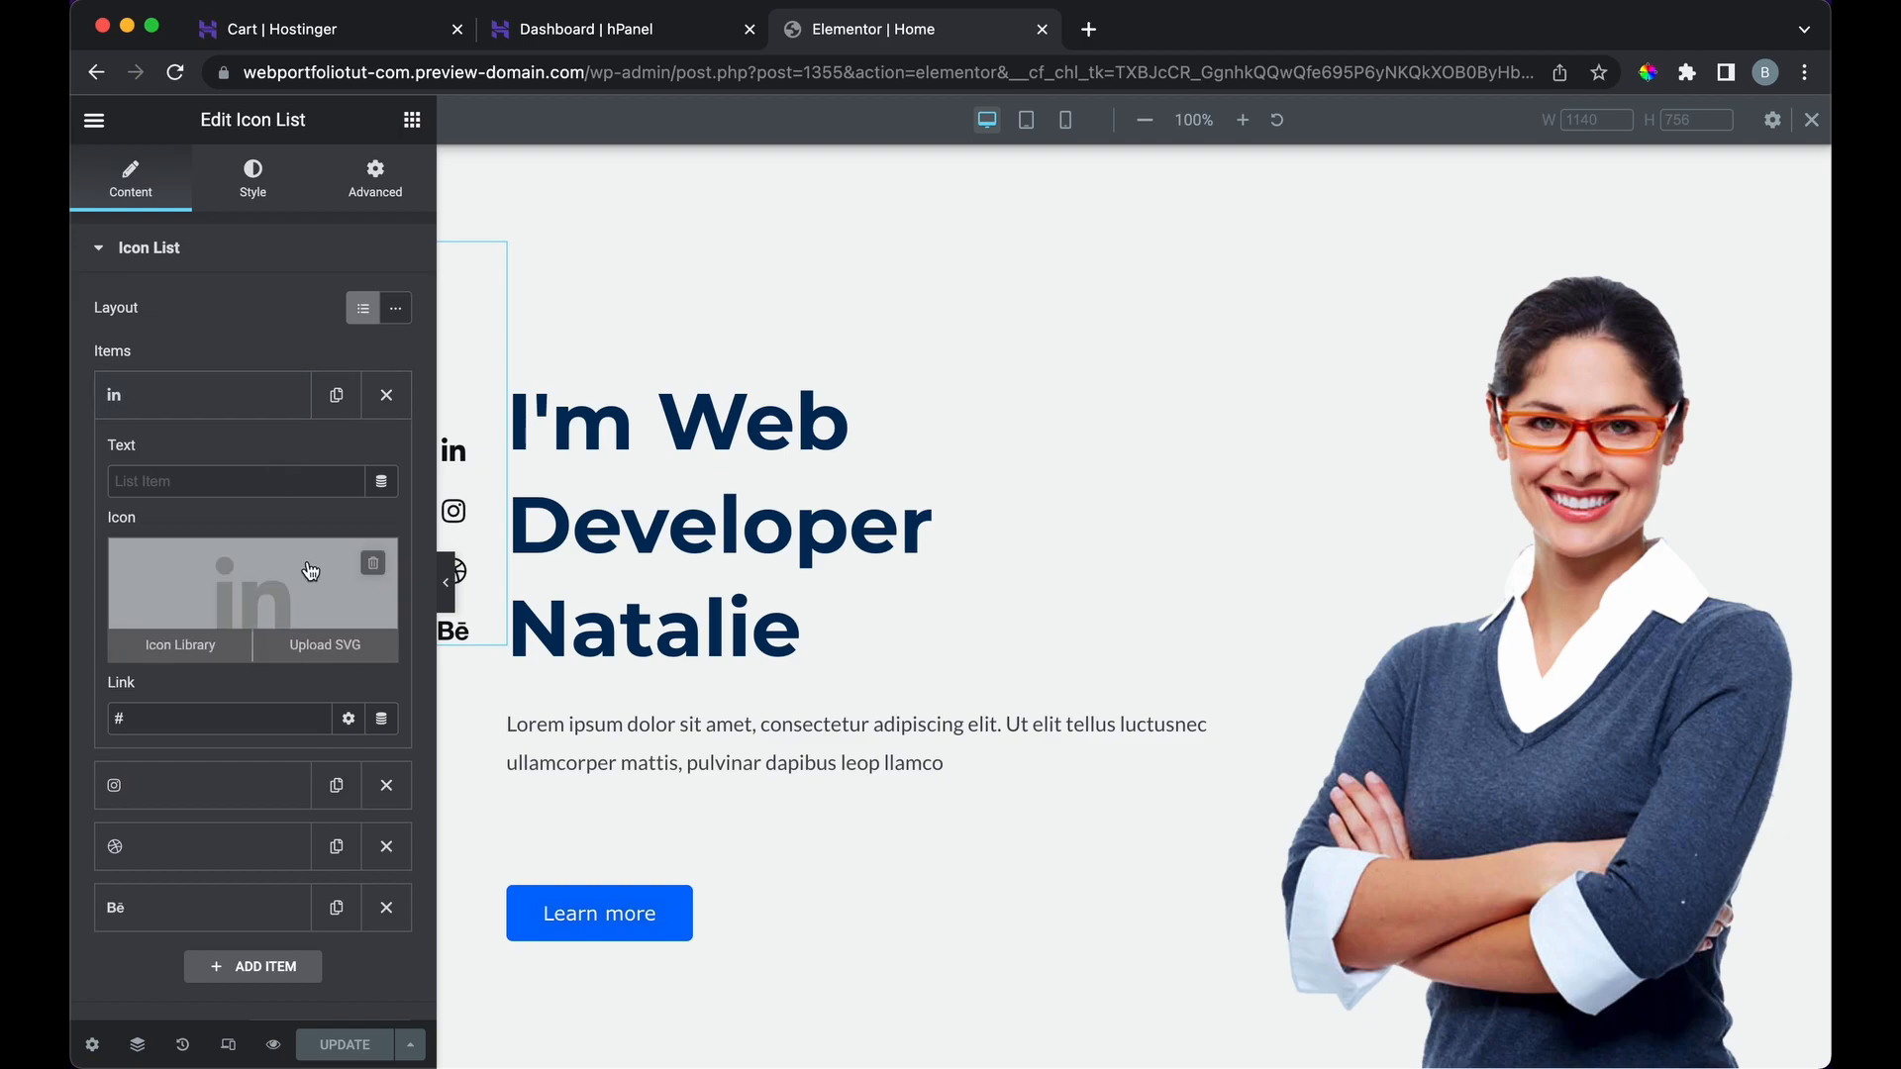
left_click(248, 714)
key("BackSpace")
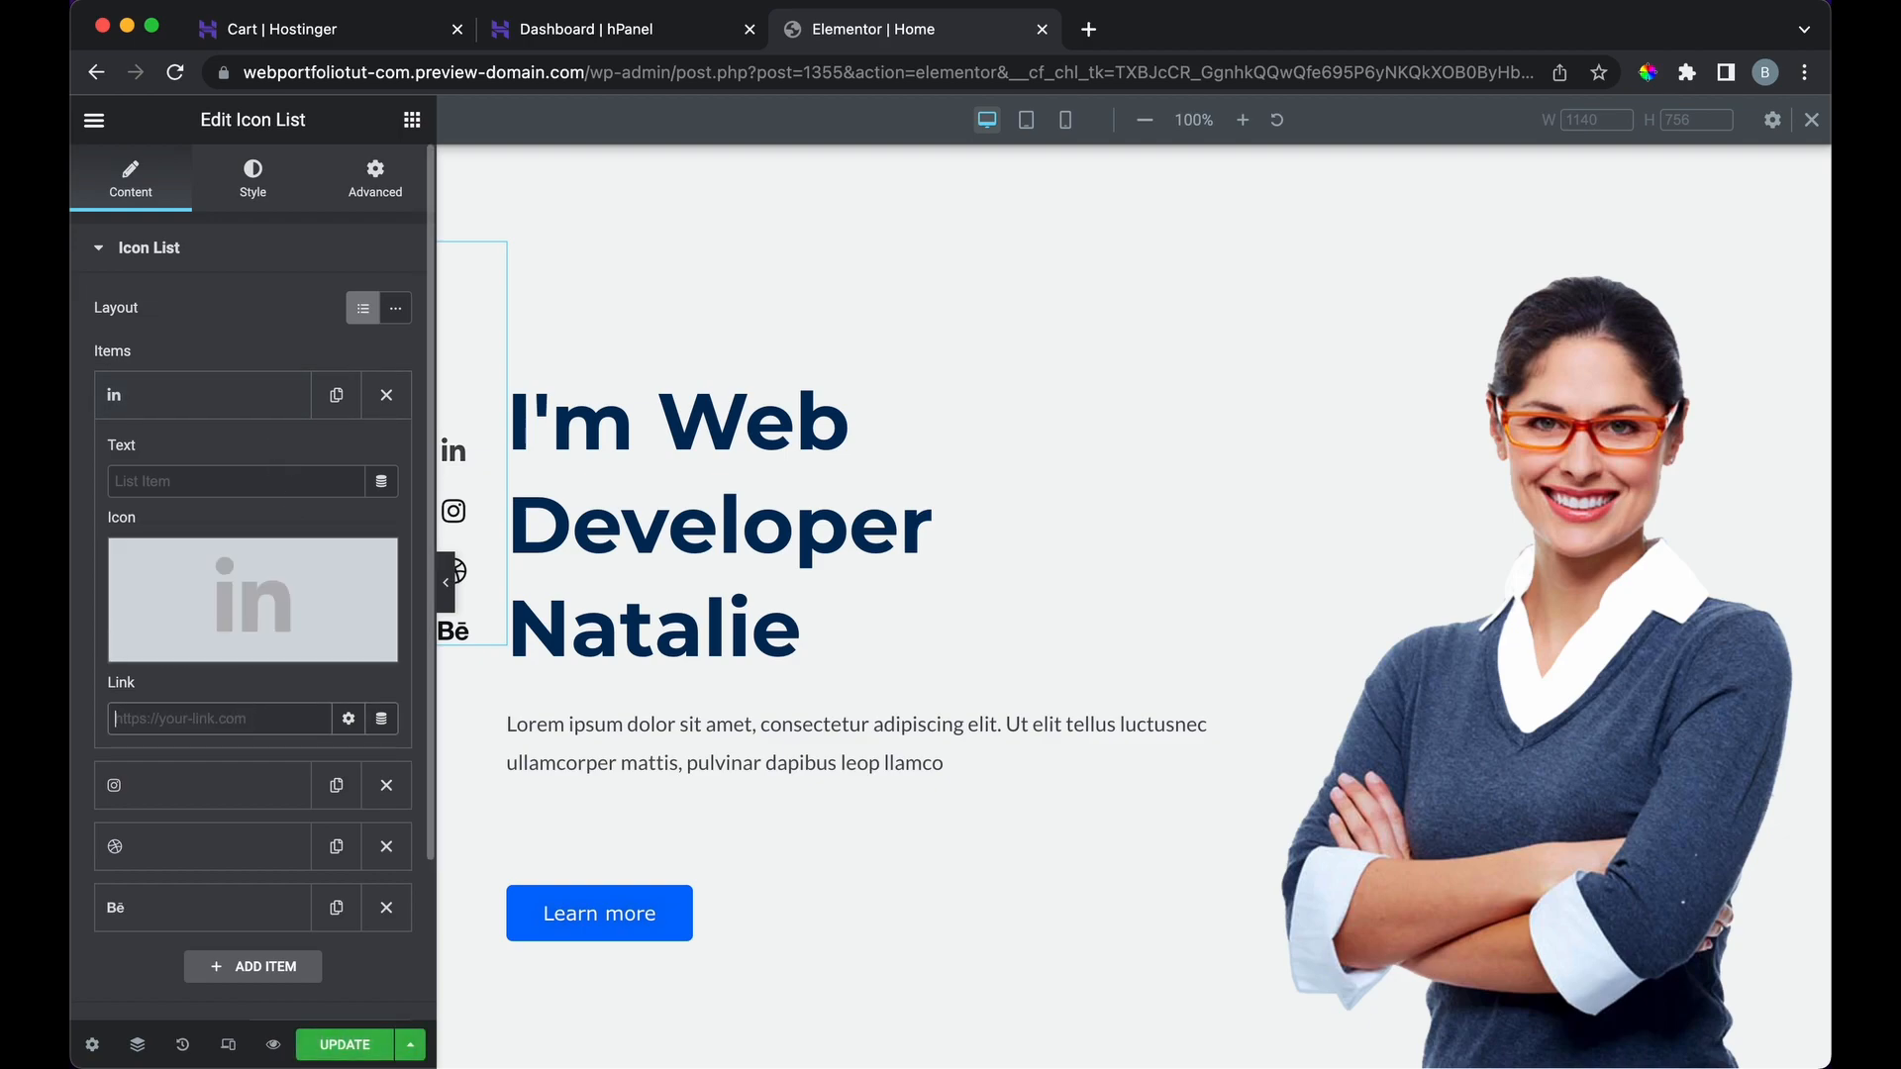
left_click(387, 397)
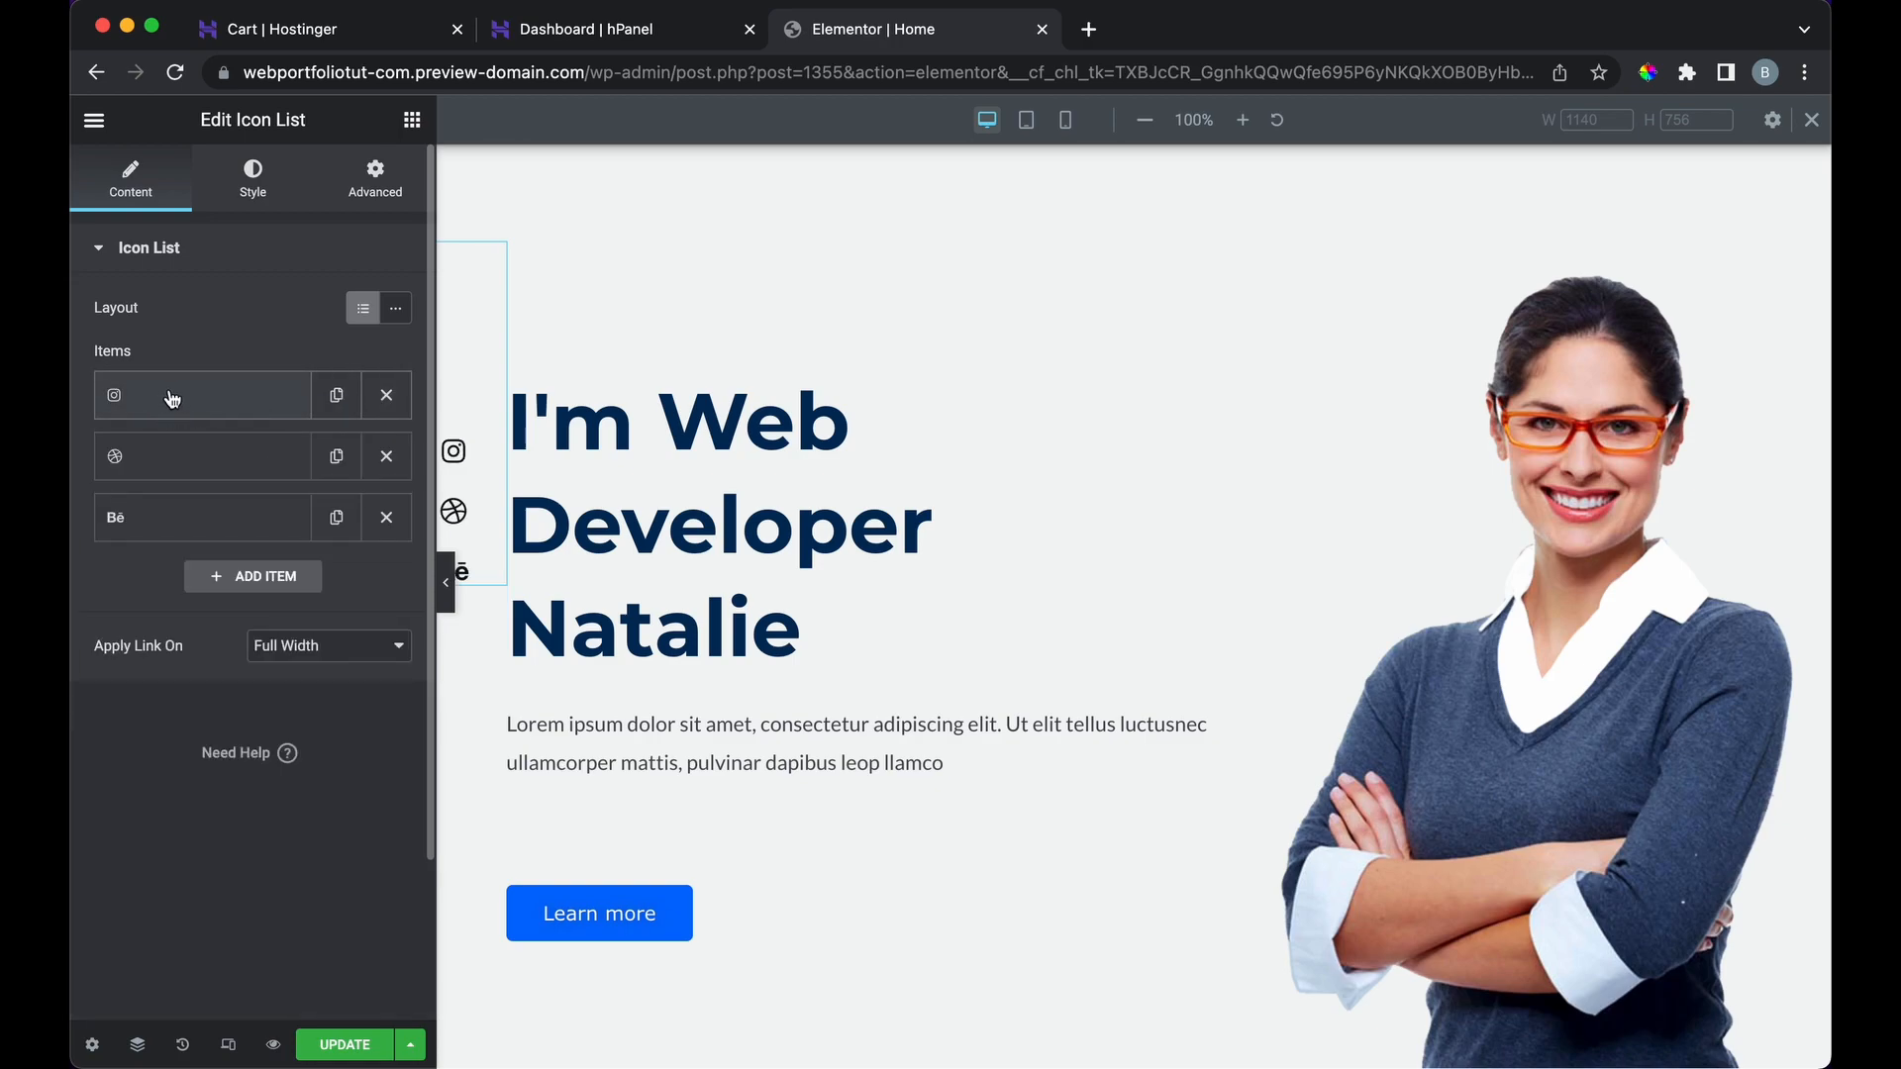
Step: Clear the Instagram item's '#' link, preview the page, and save with Update
left_click(212, 397)
left_click(191, 715)
key("BackSpace")
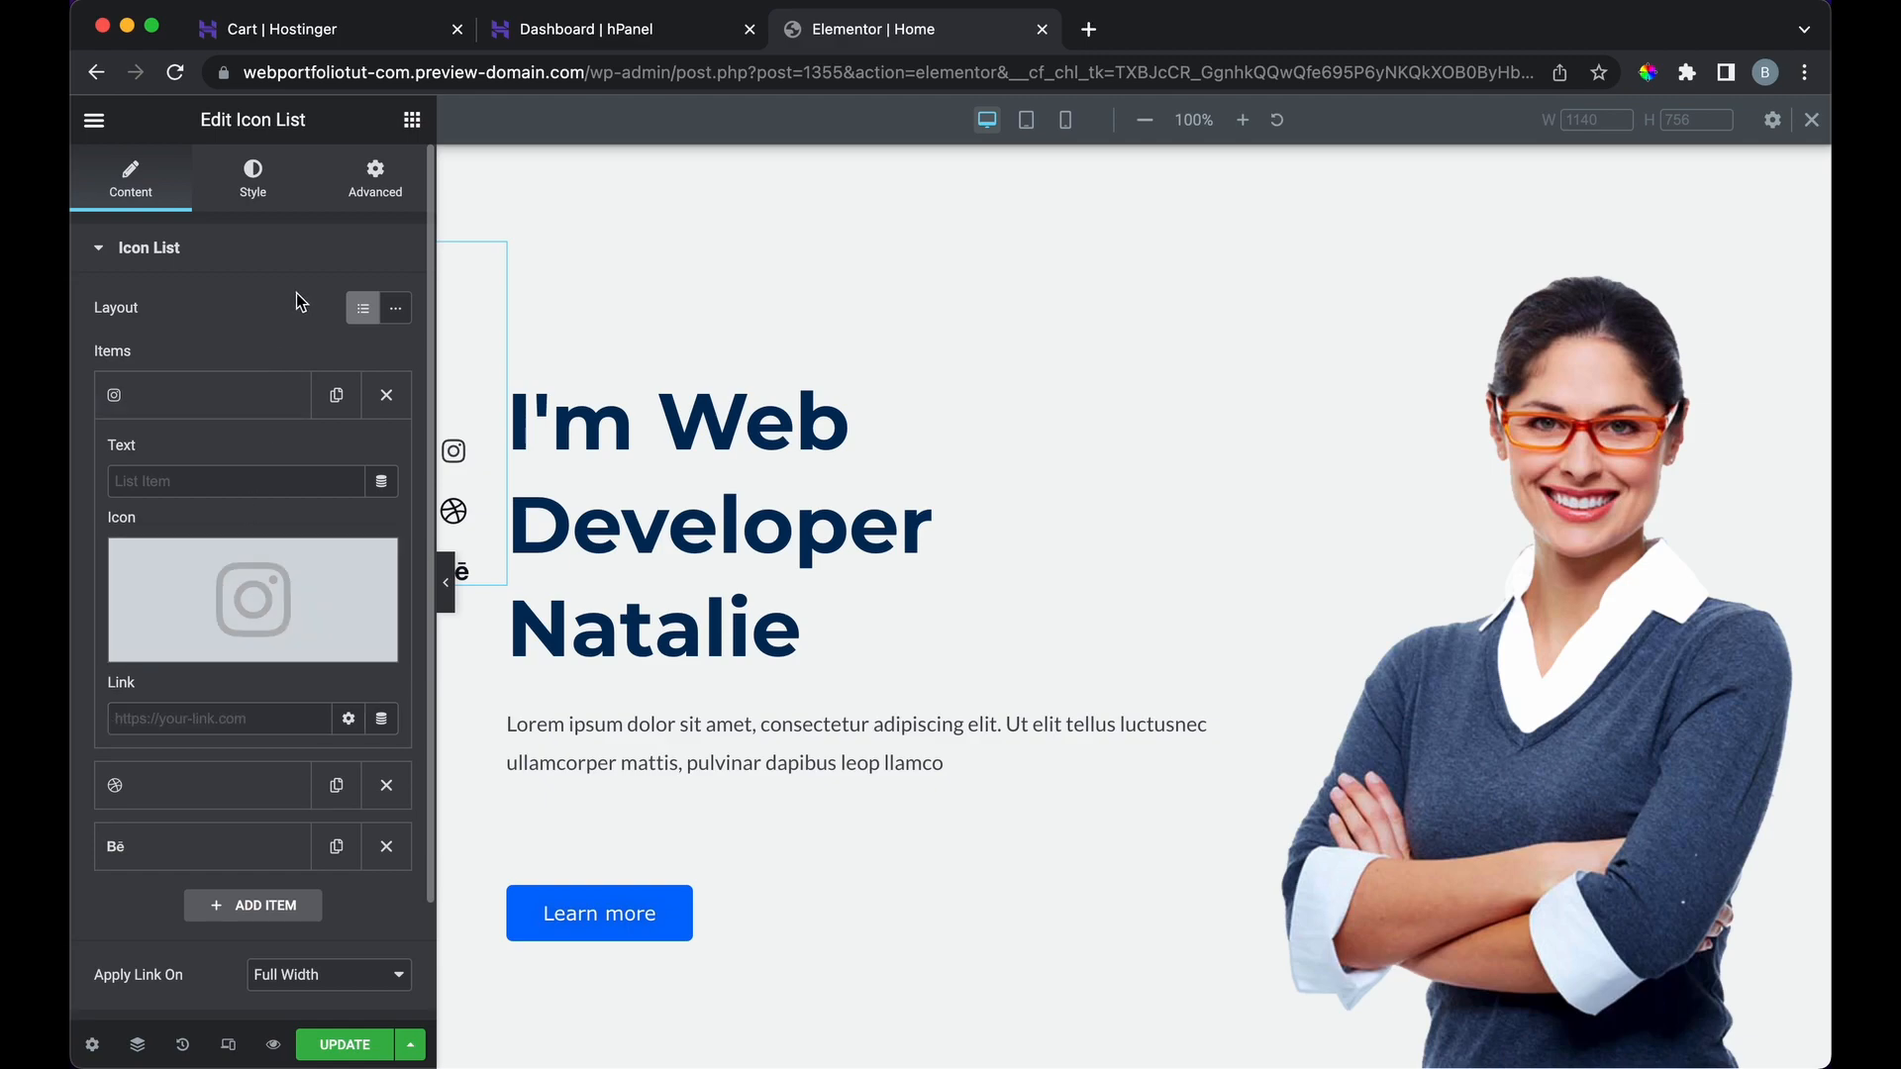
left_click(446, 584)
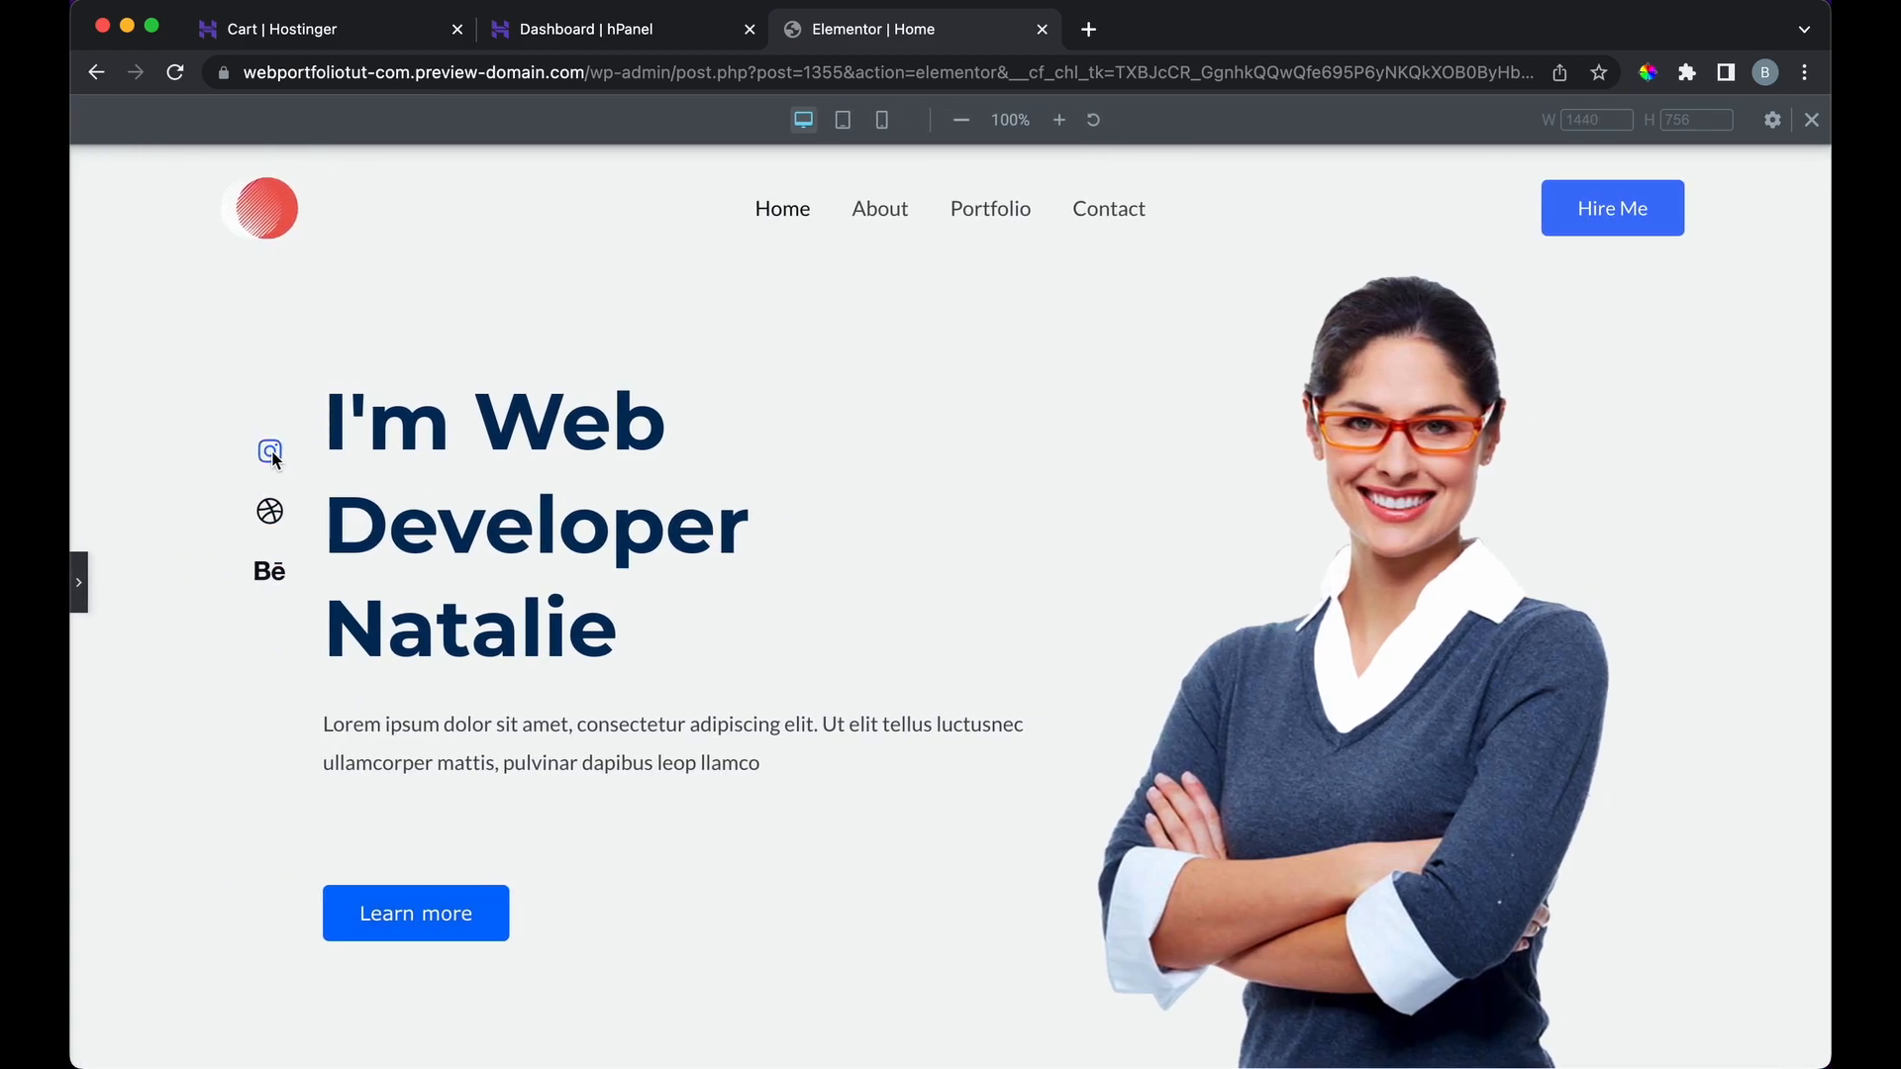
left_click(79, 582)
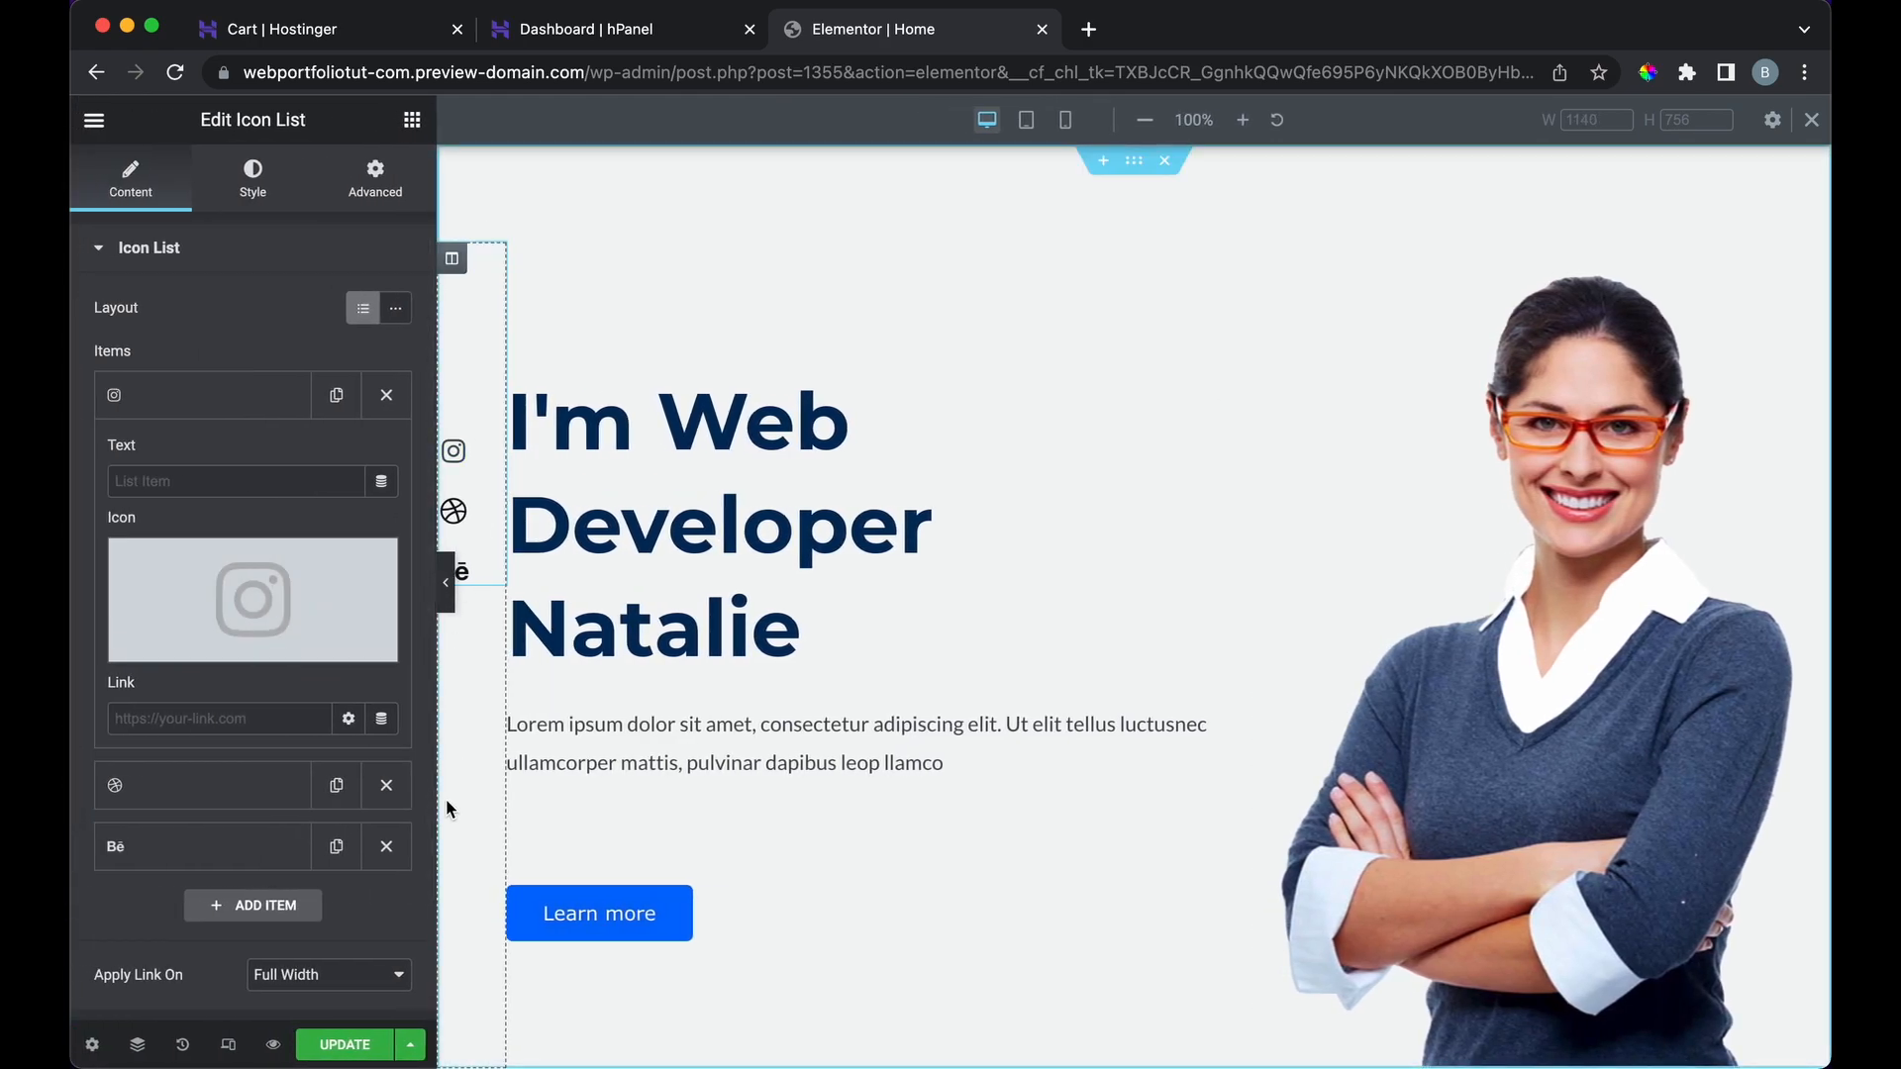
left_click(362, 1046)
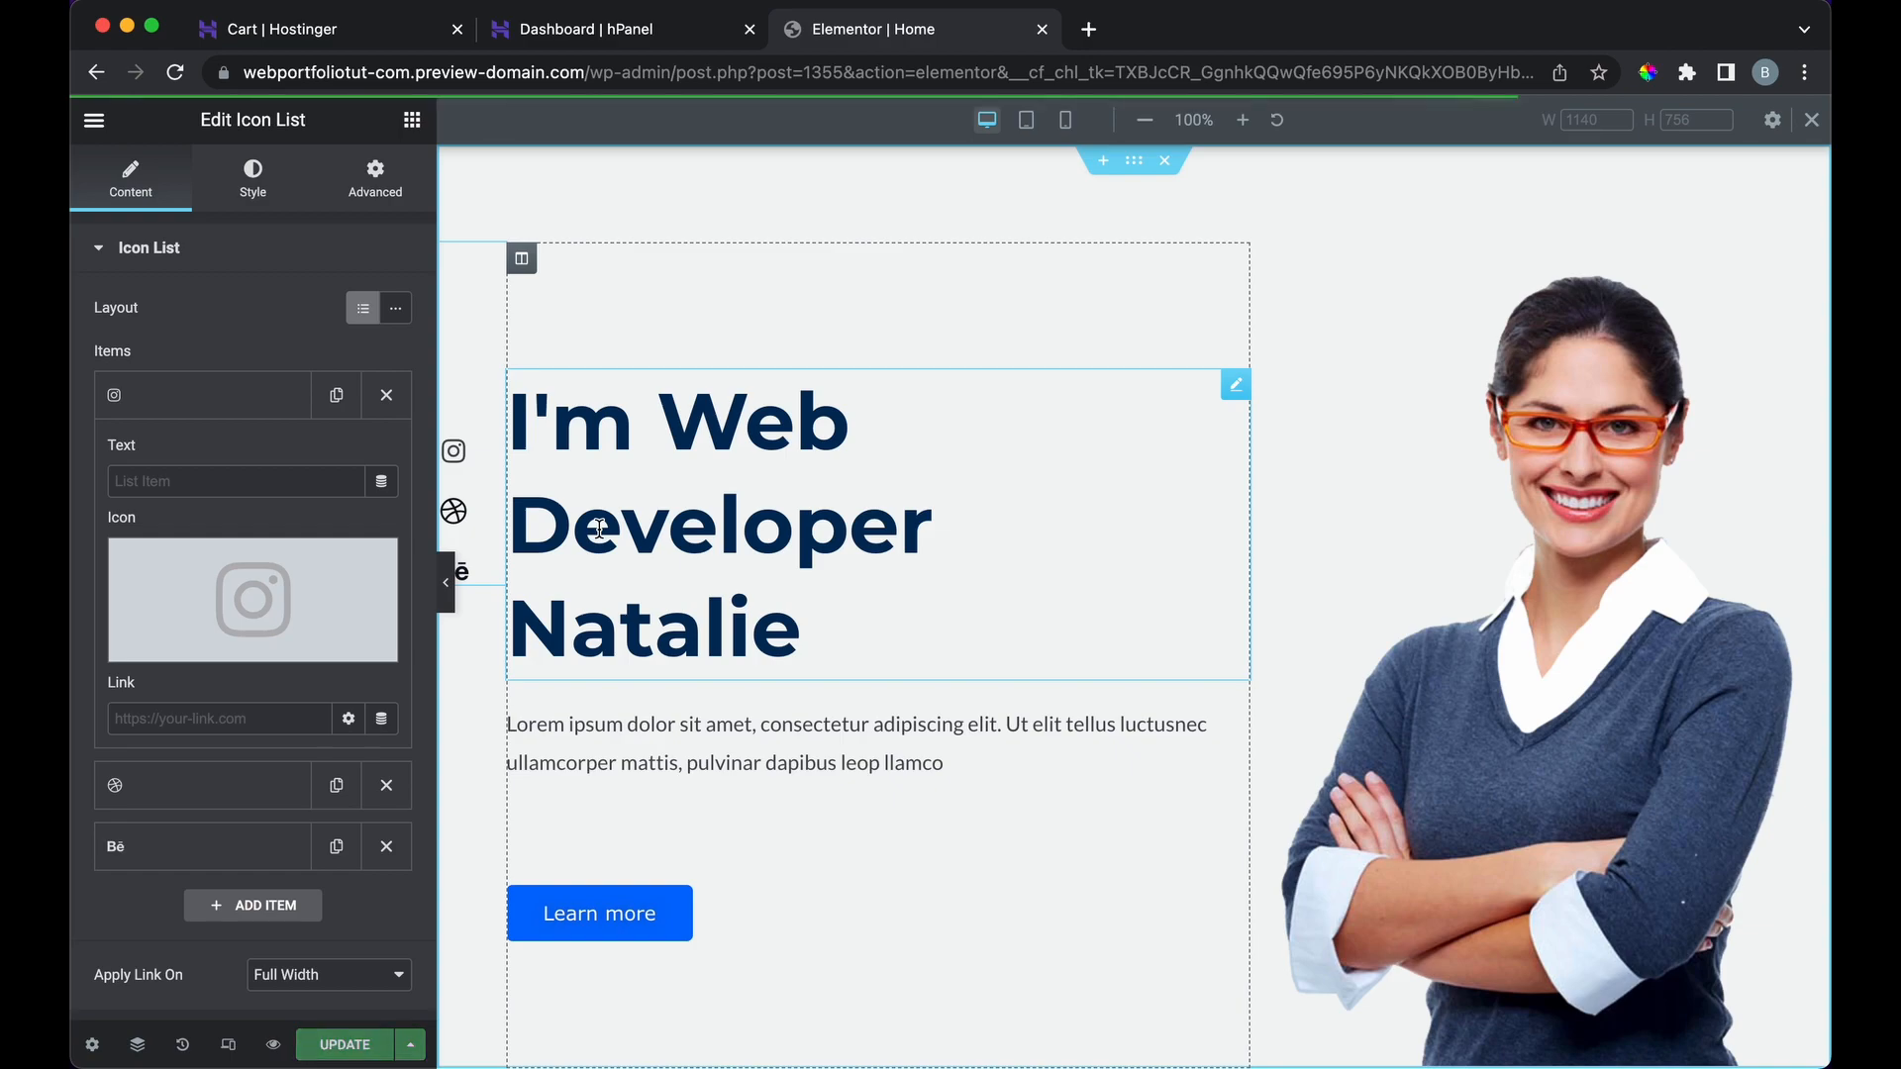
left_click(93, 123)
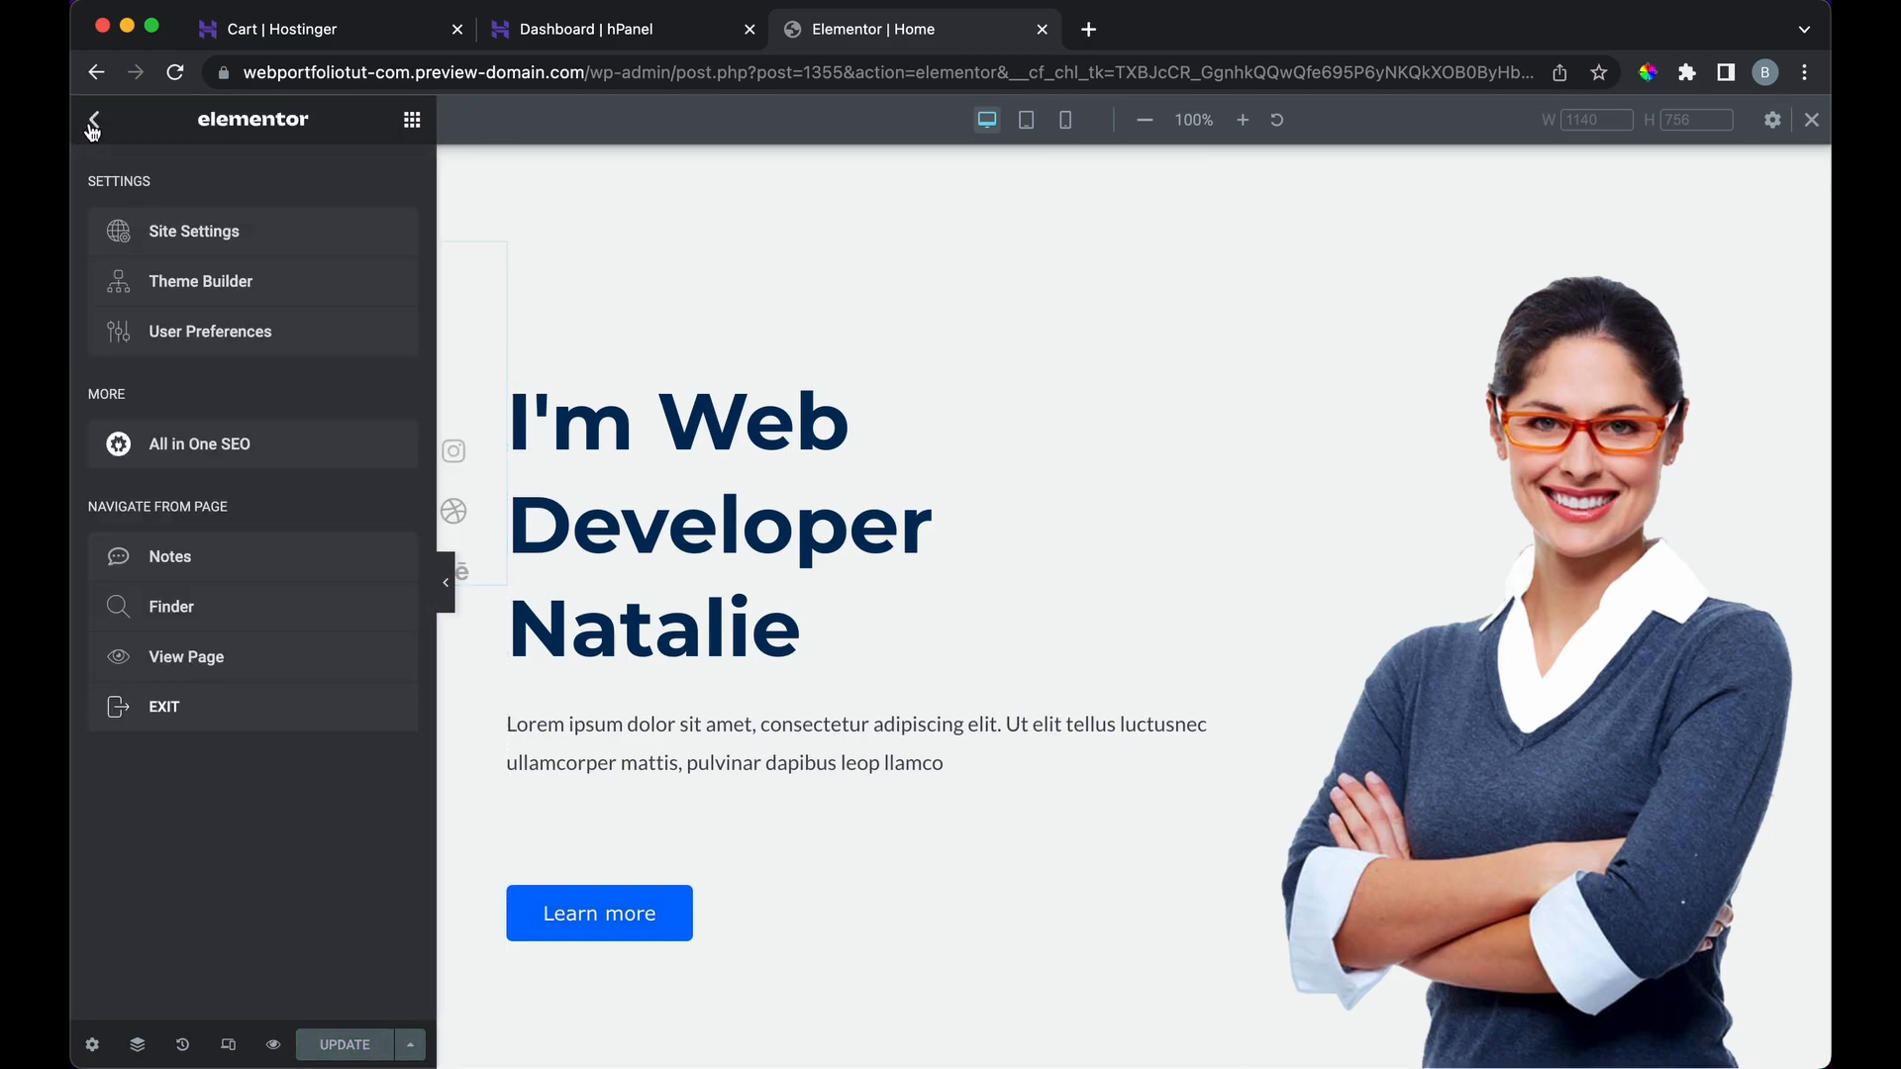
Step: Exit Elementor choosing Decide Later, dismiss the block editor welcome guide, and return to Pages
left_click(209, 705)
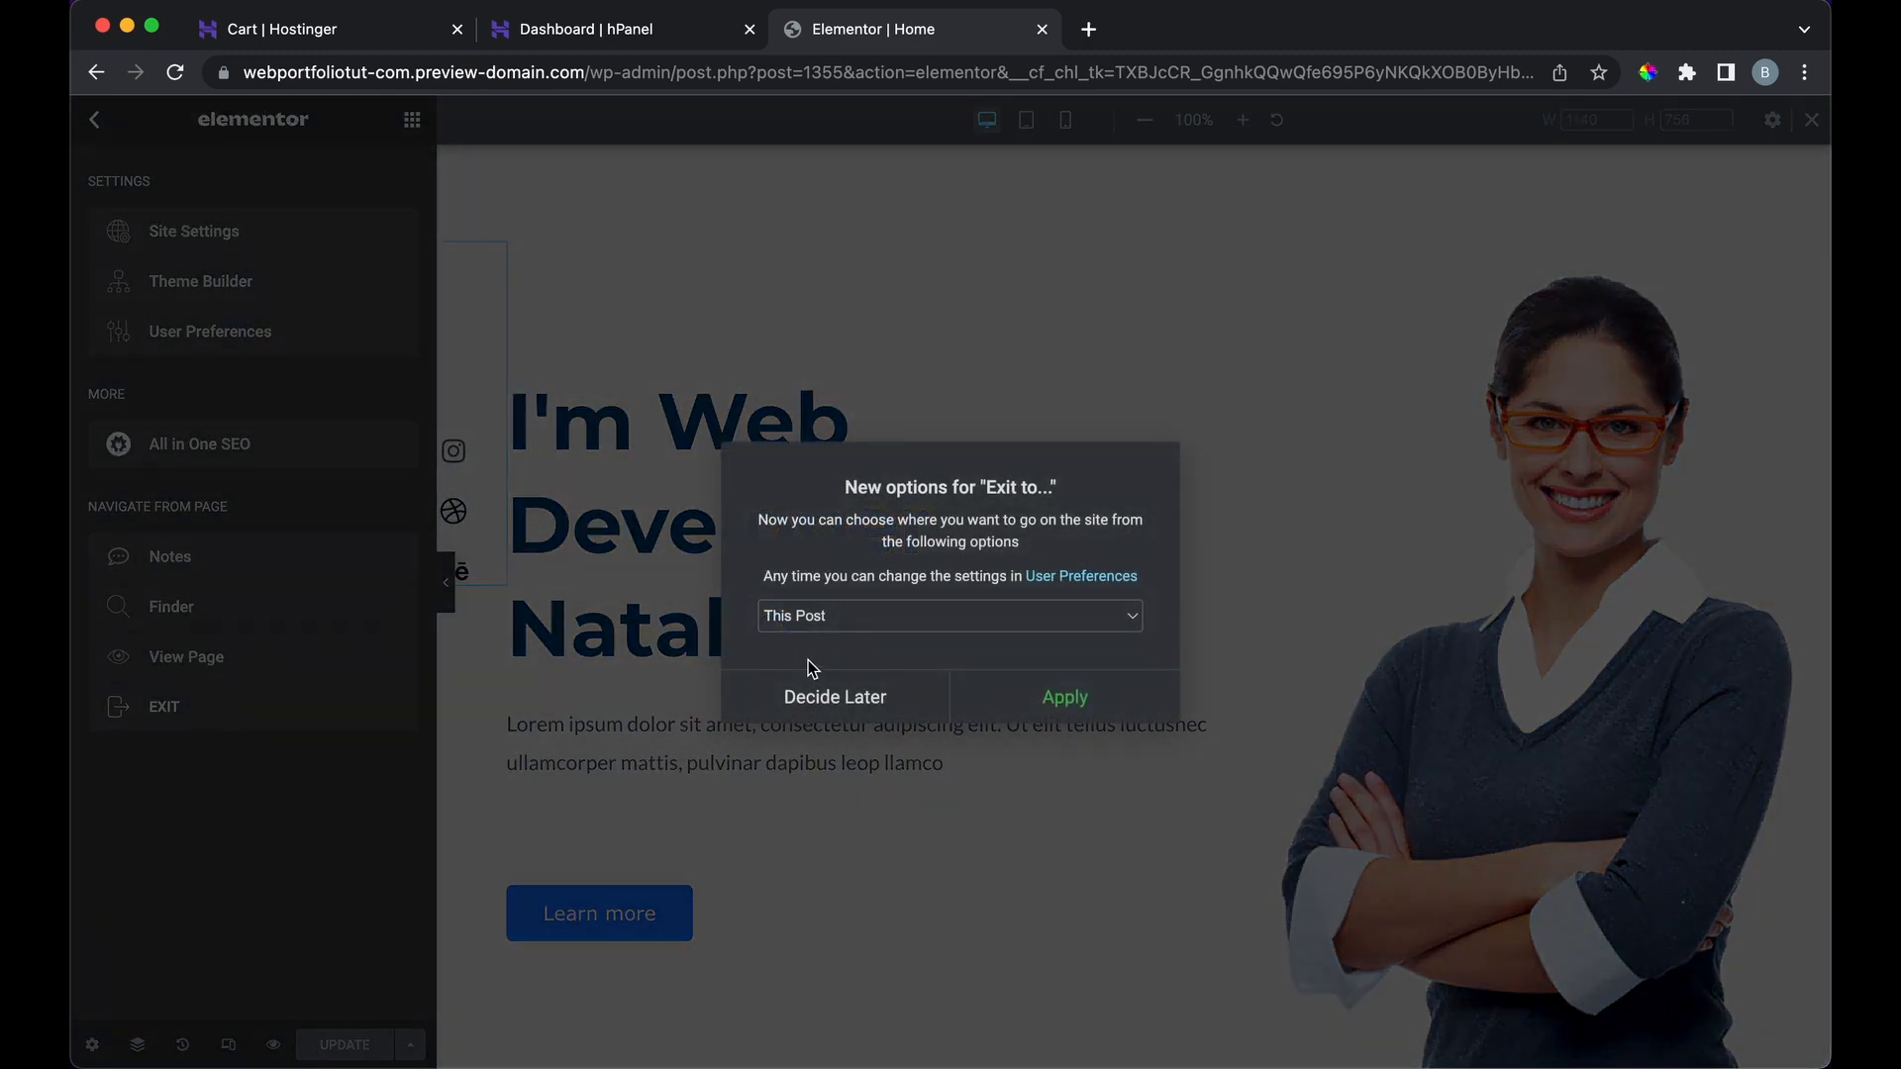
left_click(923, 705)
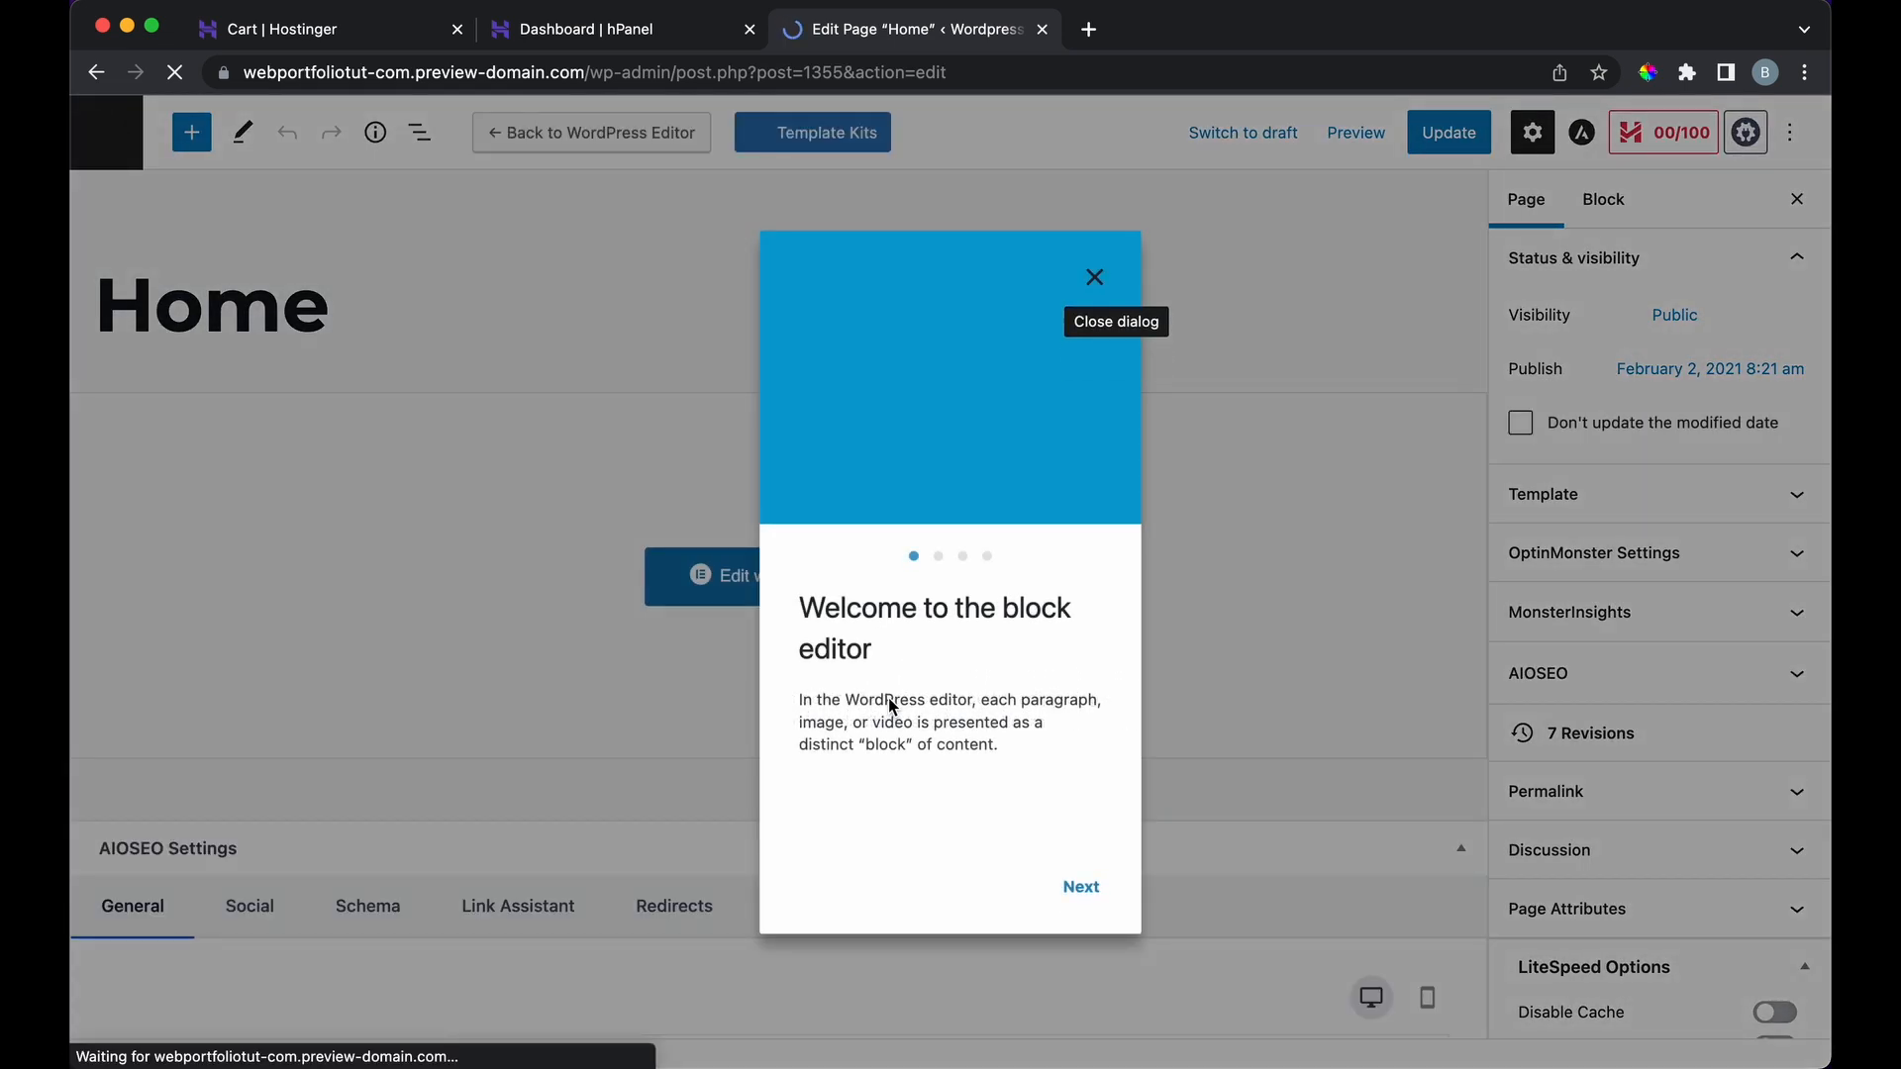
left_click(1095, 278)
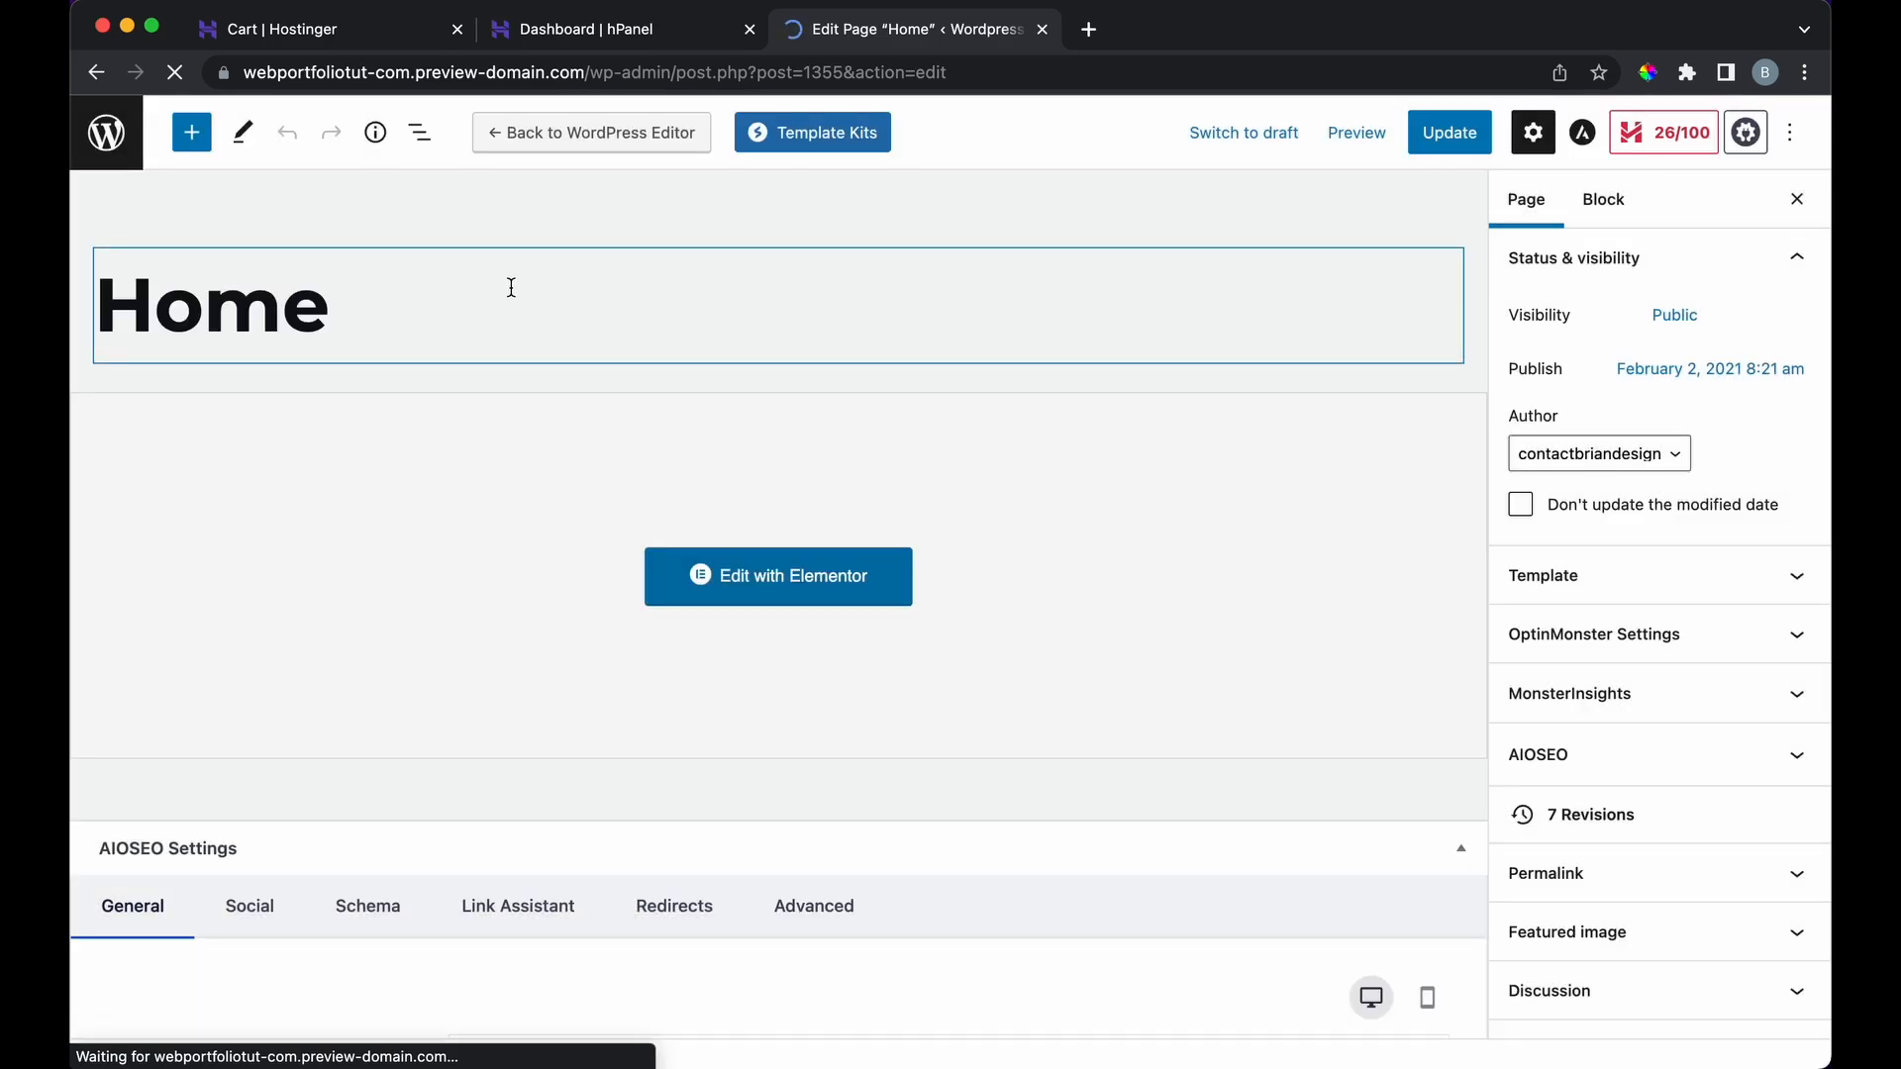
left_click(124, 148)
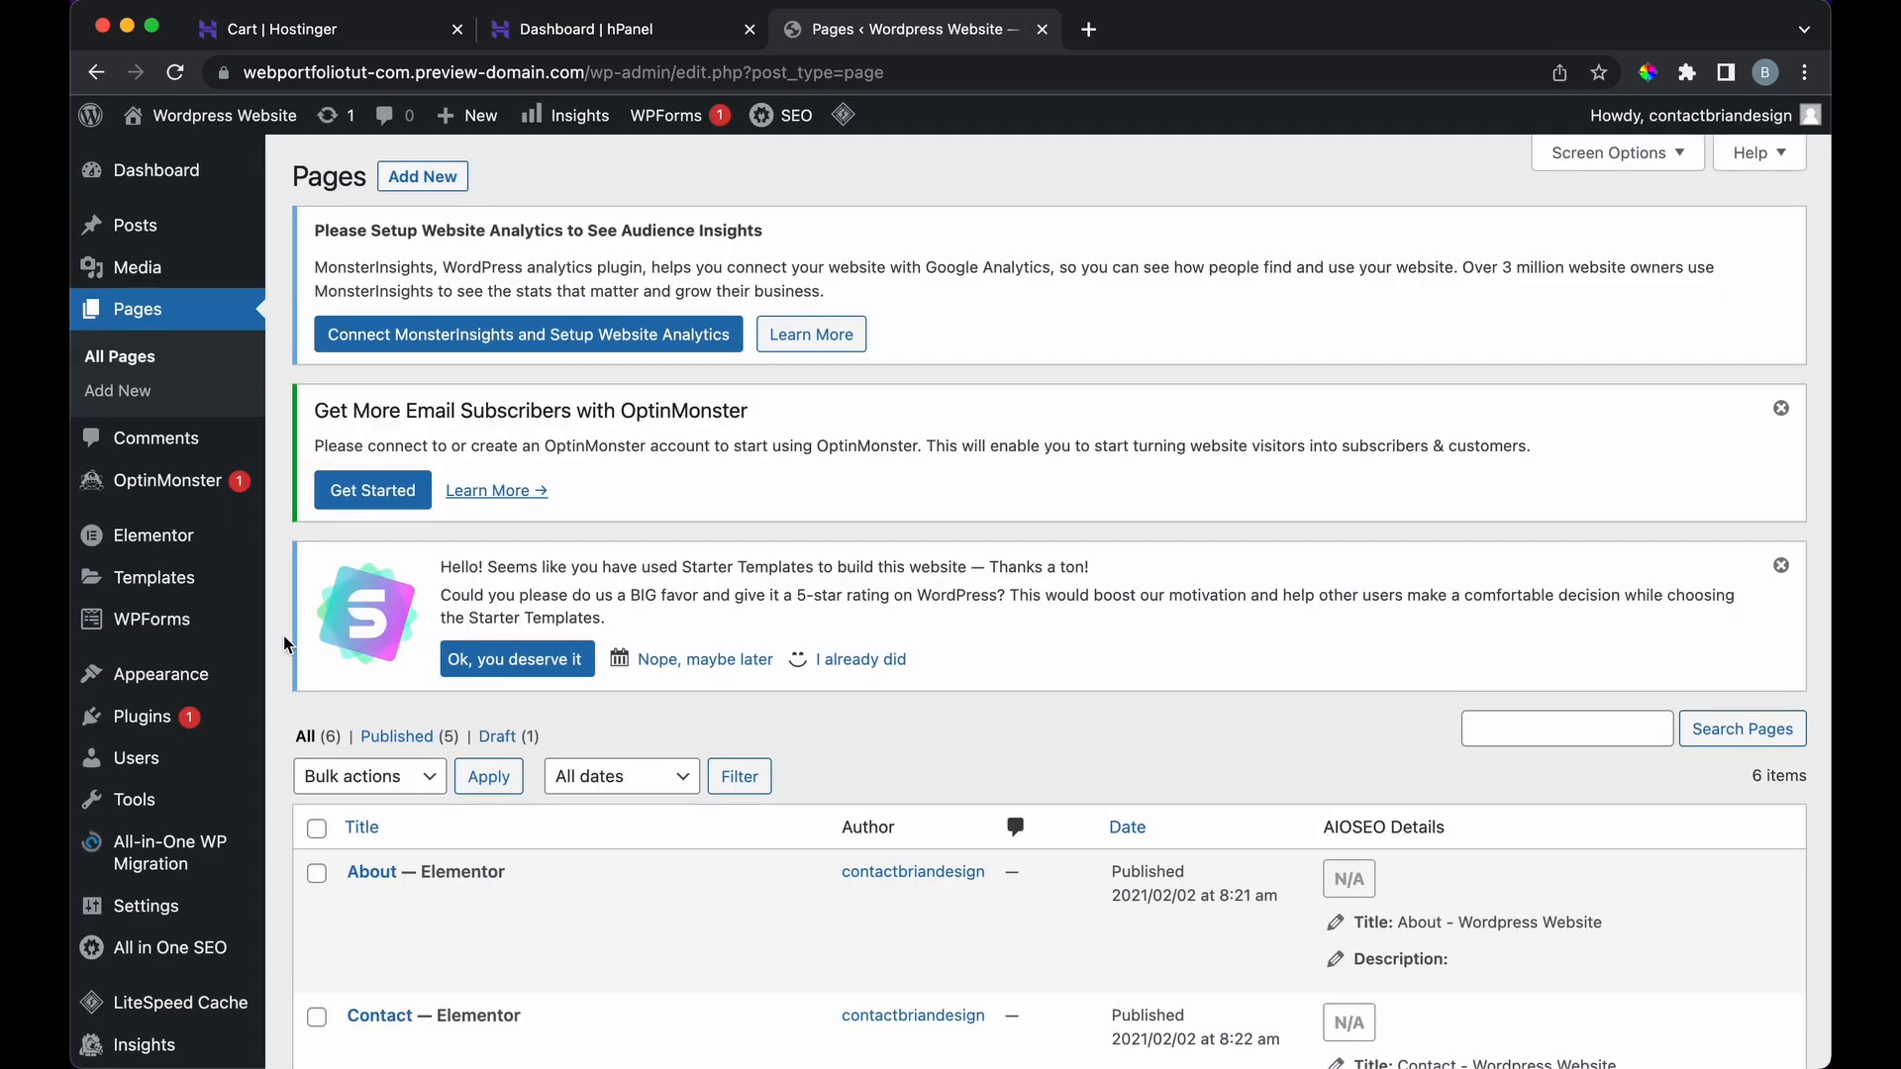
Step: Open the live homepage in a new tab, then return to the six-page Pages list
scroll(283, 636, "down", 4)
scroll(284, 634, "up", 4)
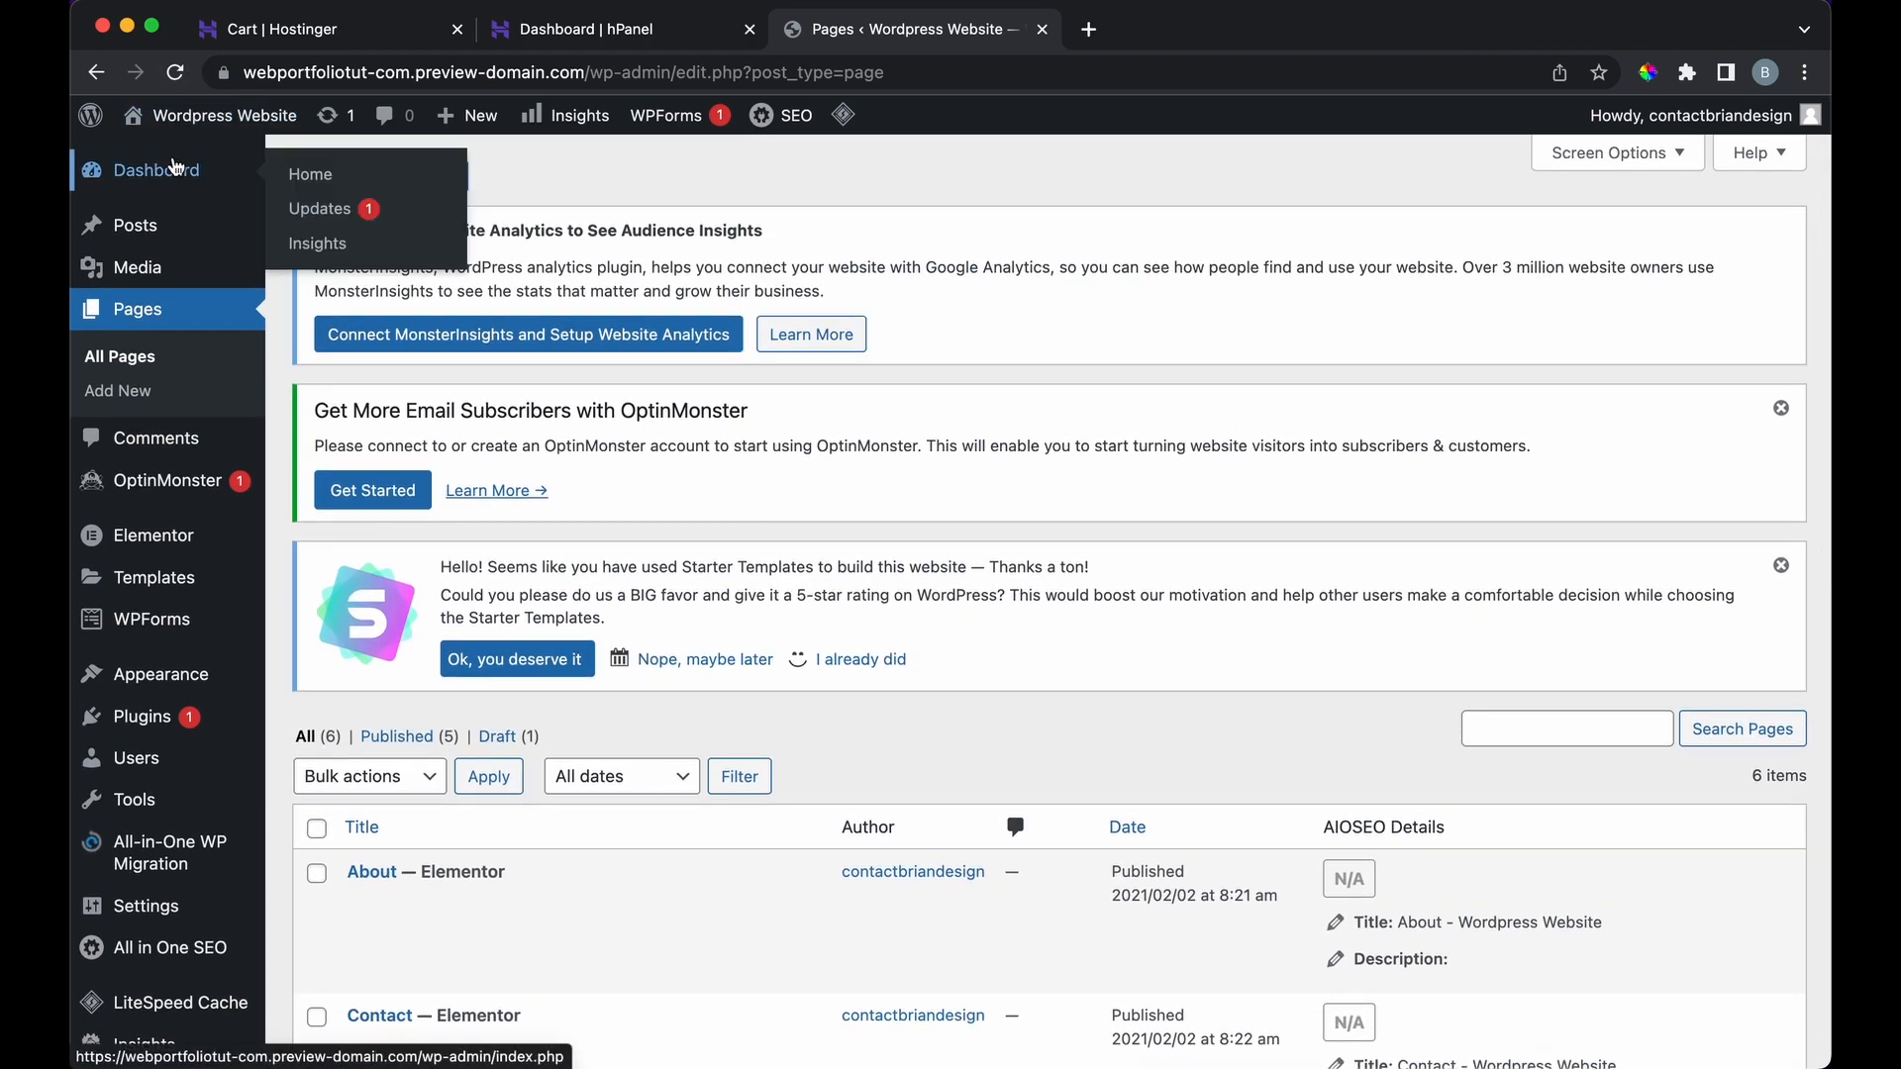
right_click(210, 160)
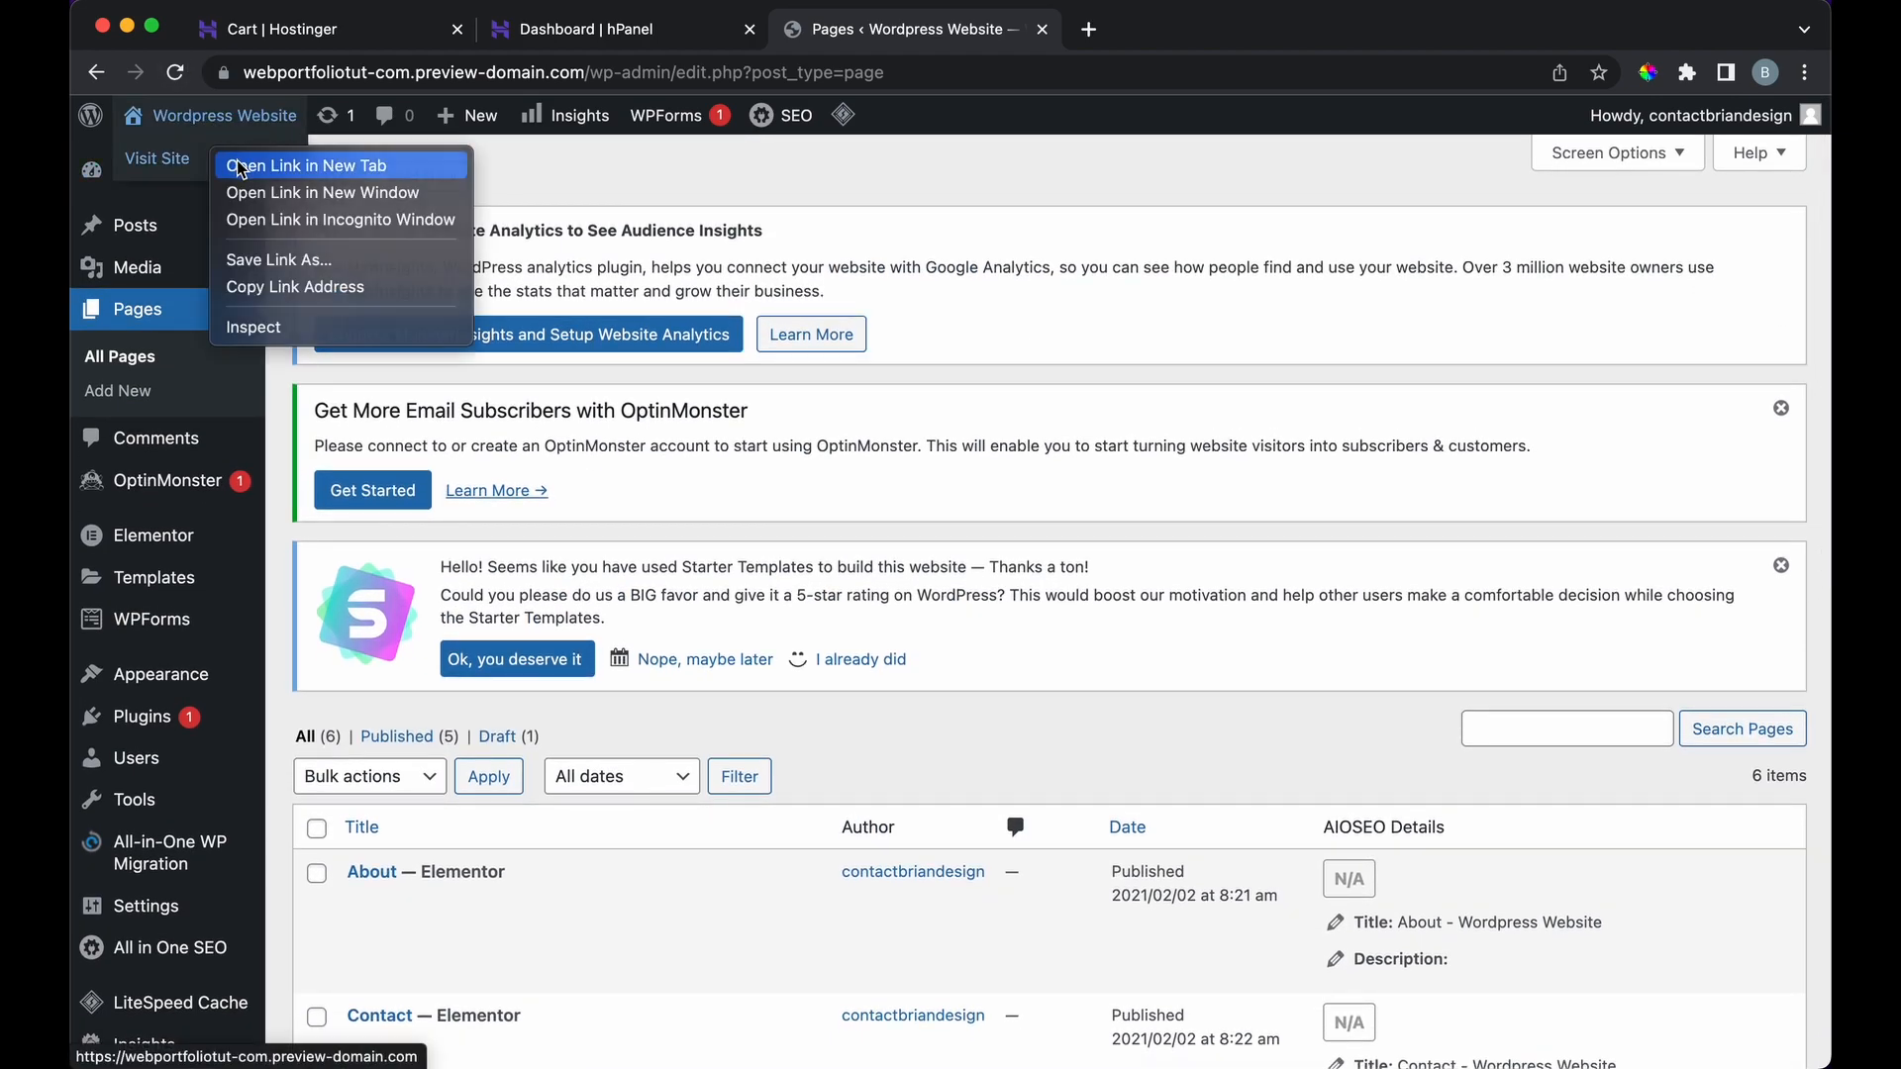
left_click(242, 166)
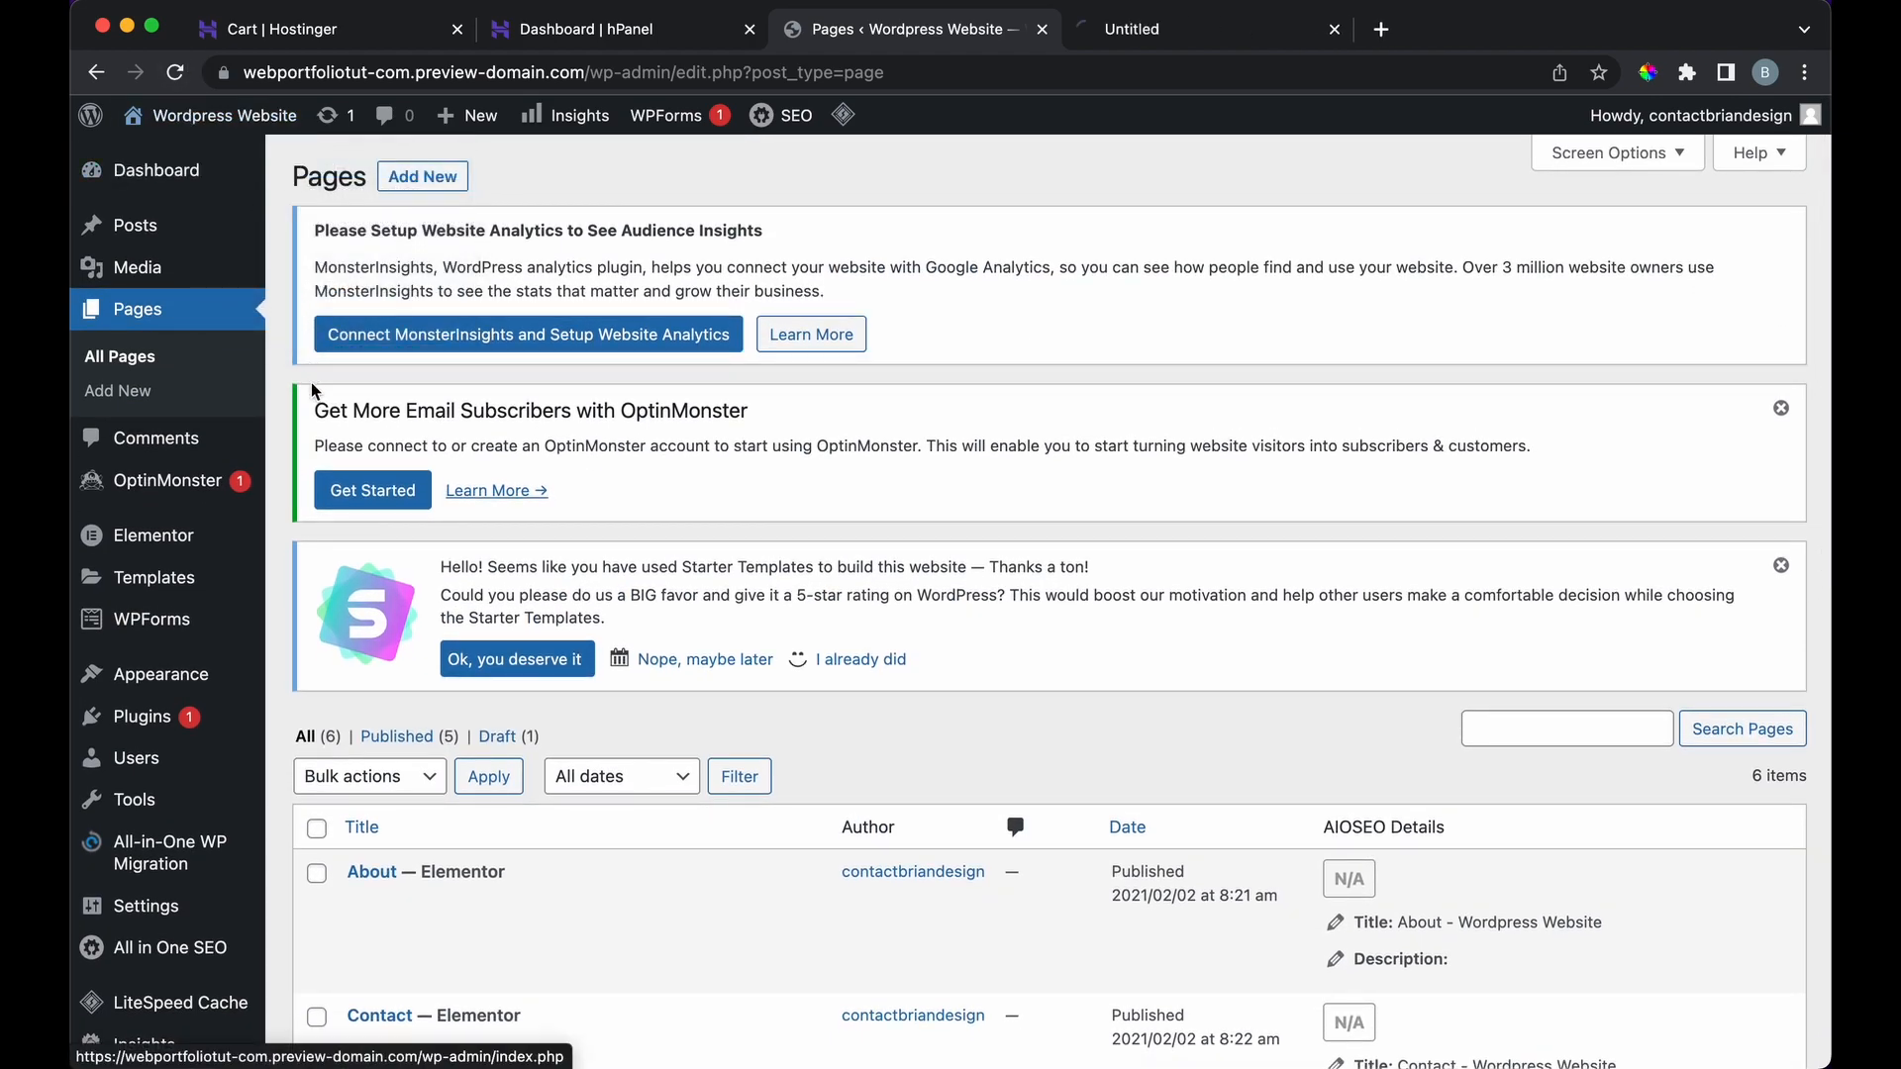
left_click(1089, 38)
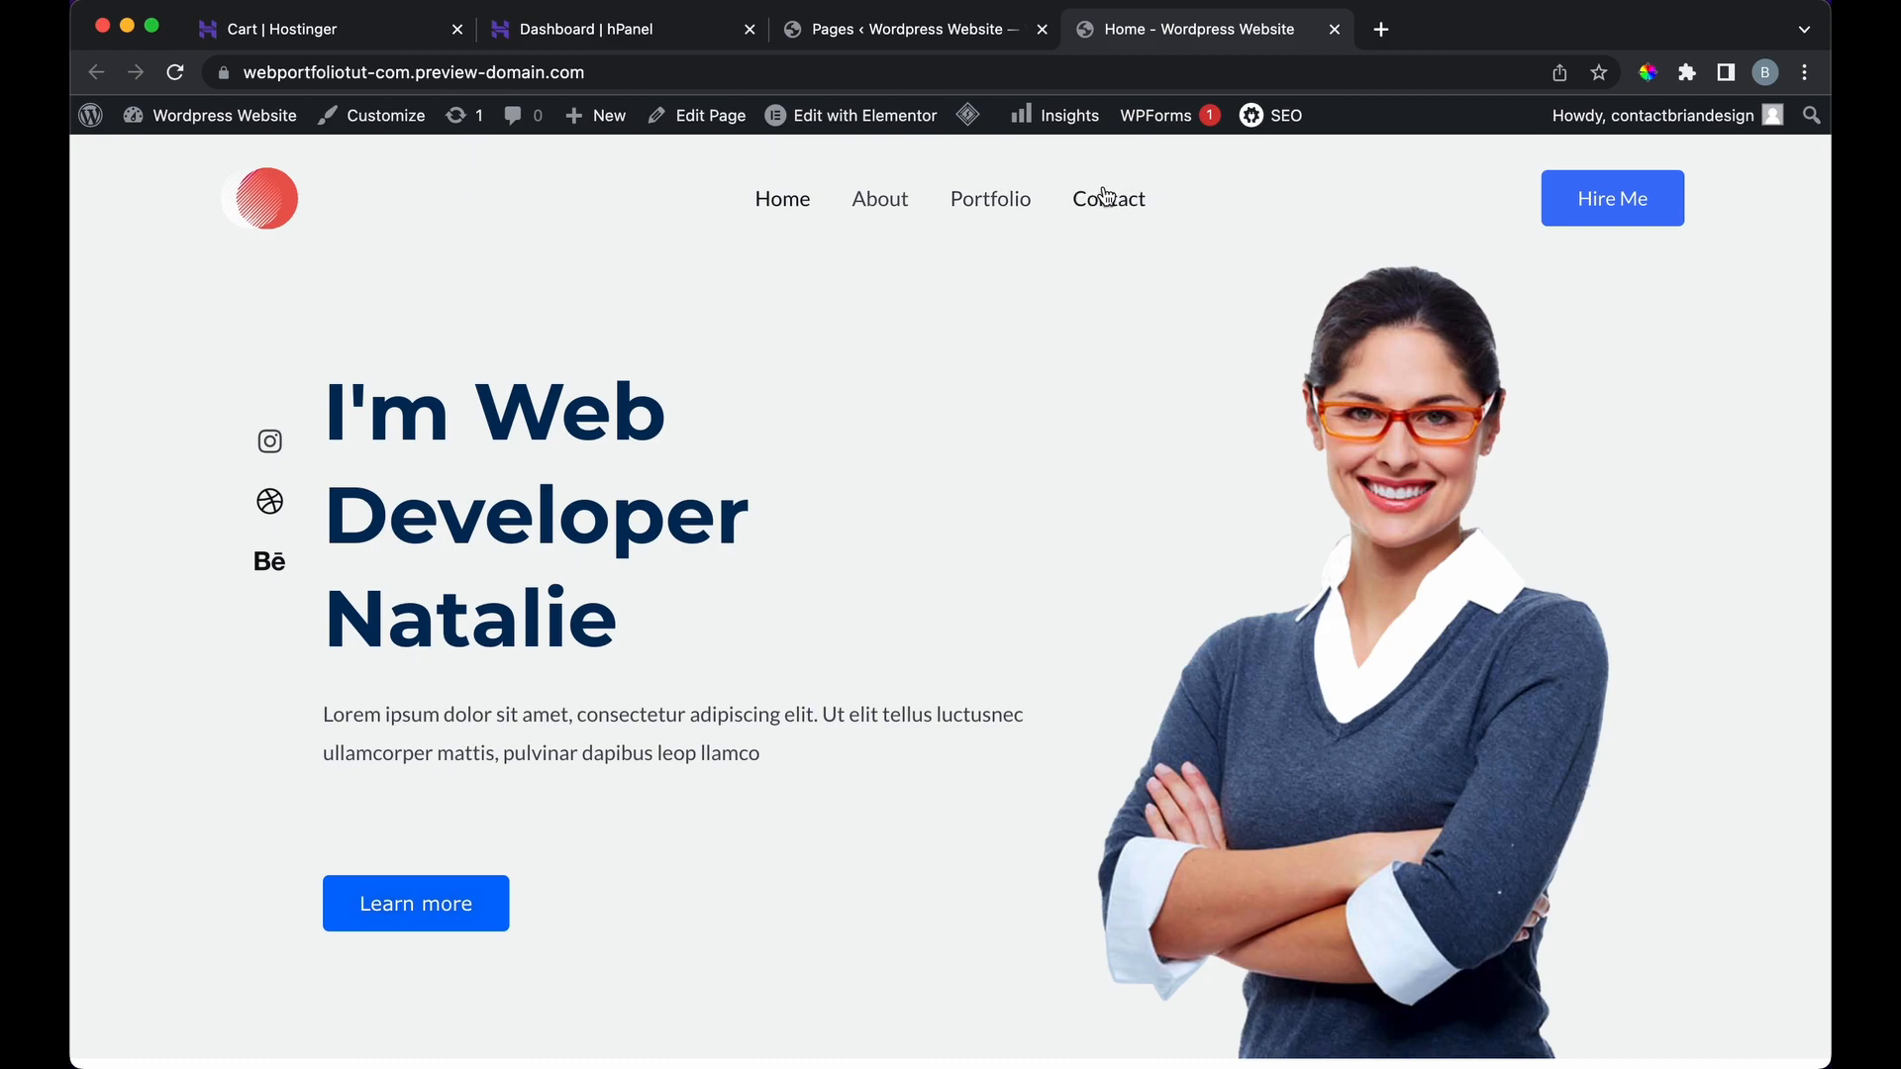
left_click(945, 29)
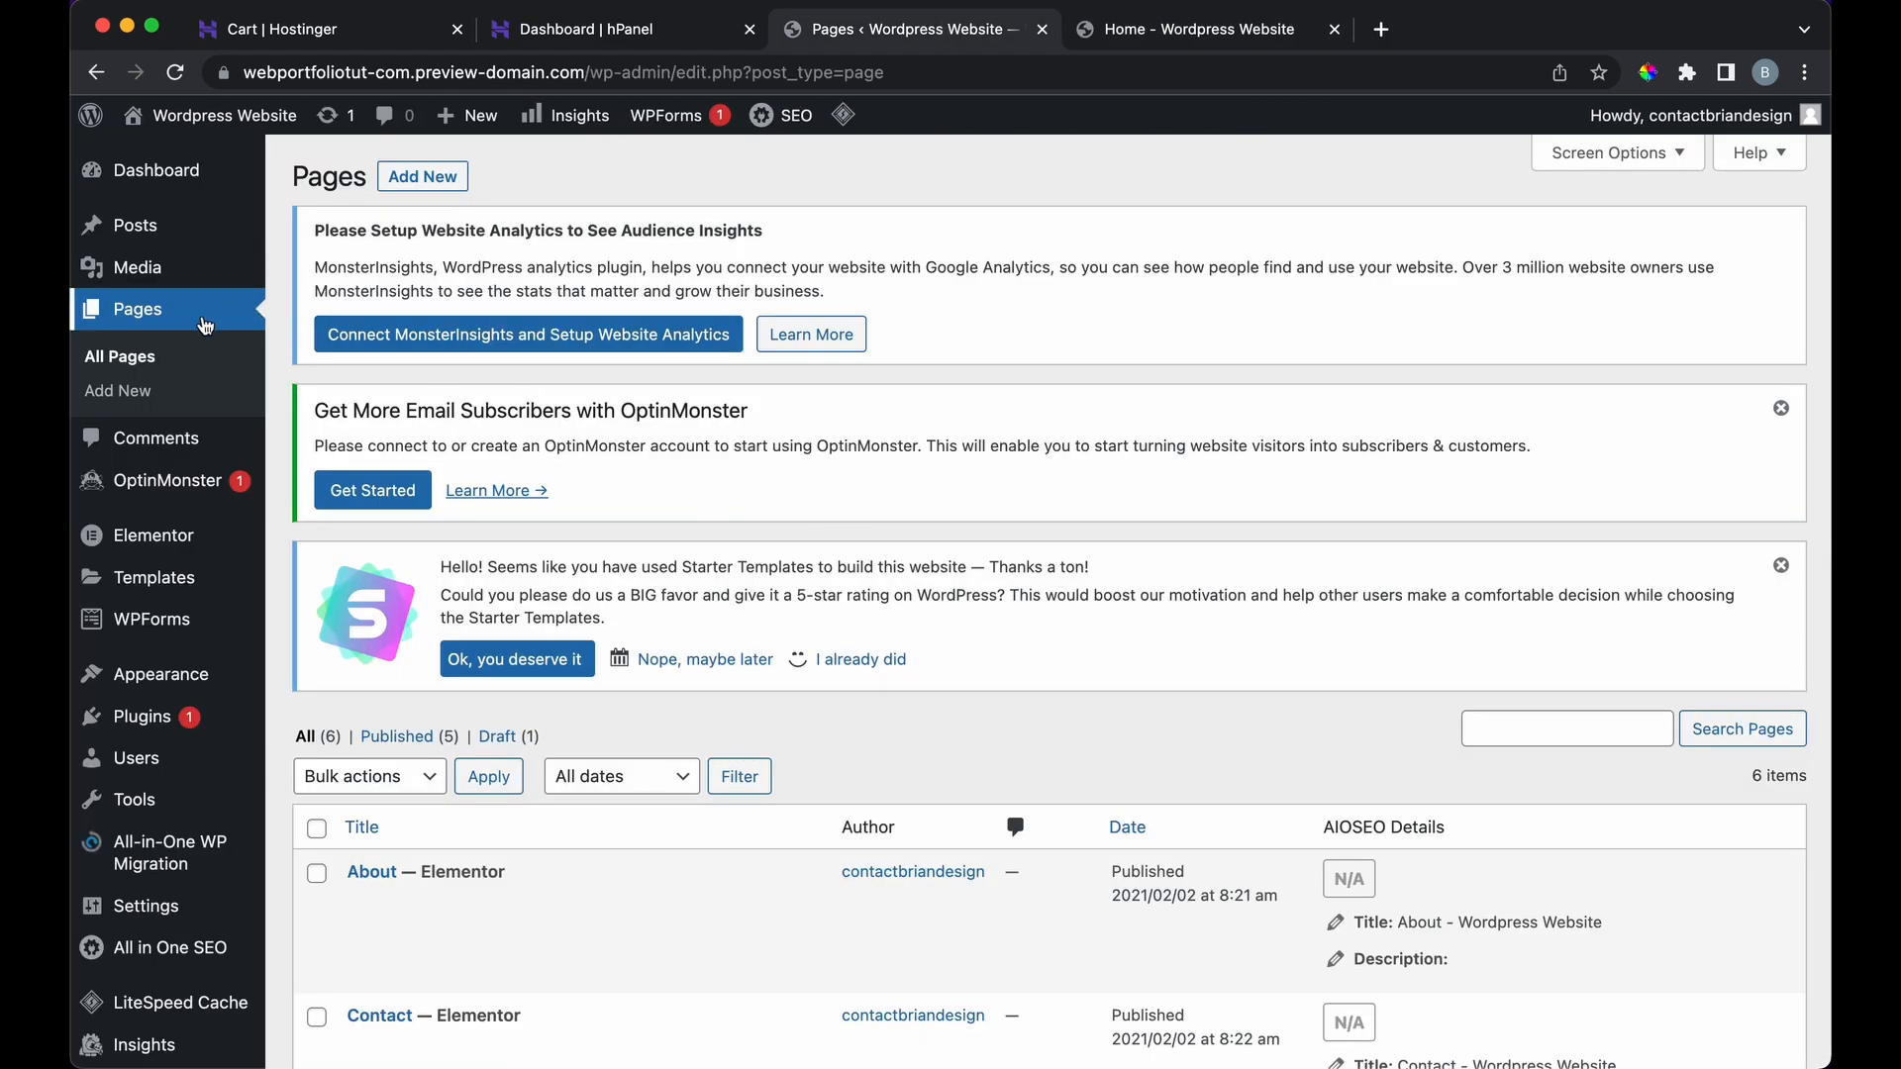
scroll(420, 574, "down", 10)
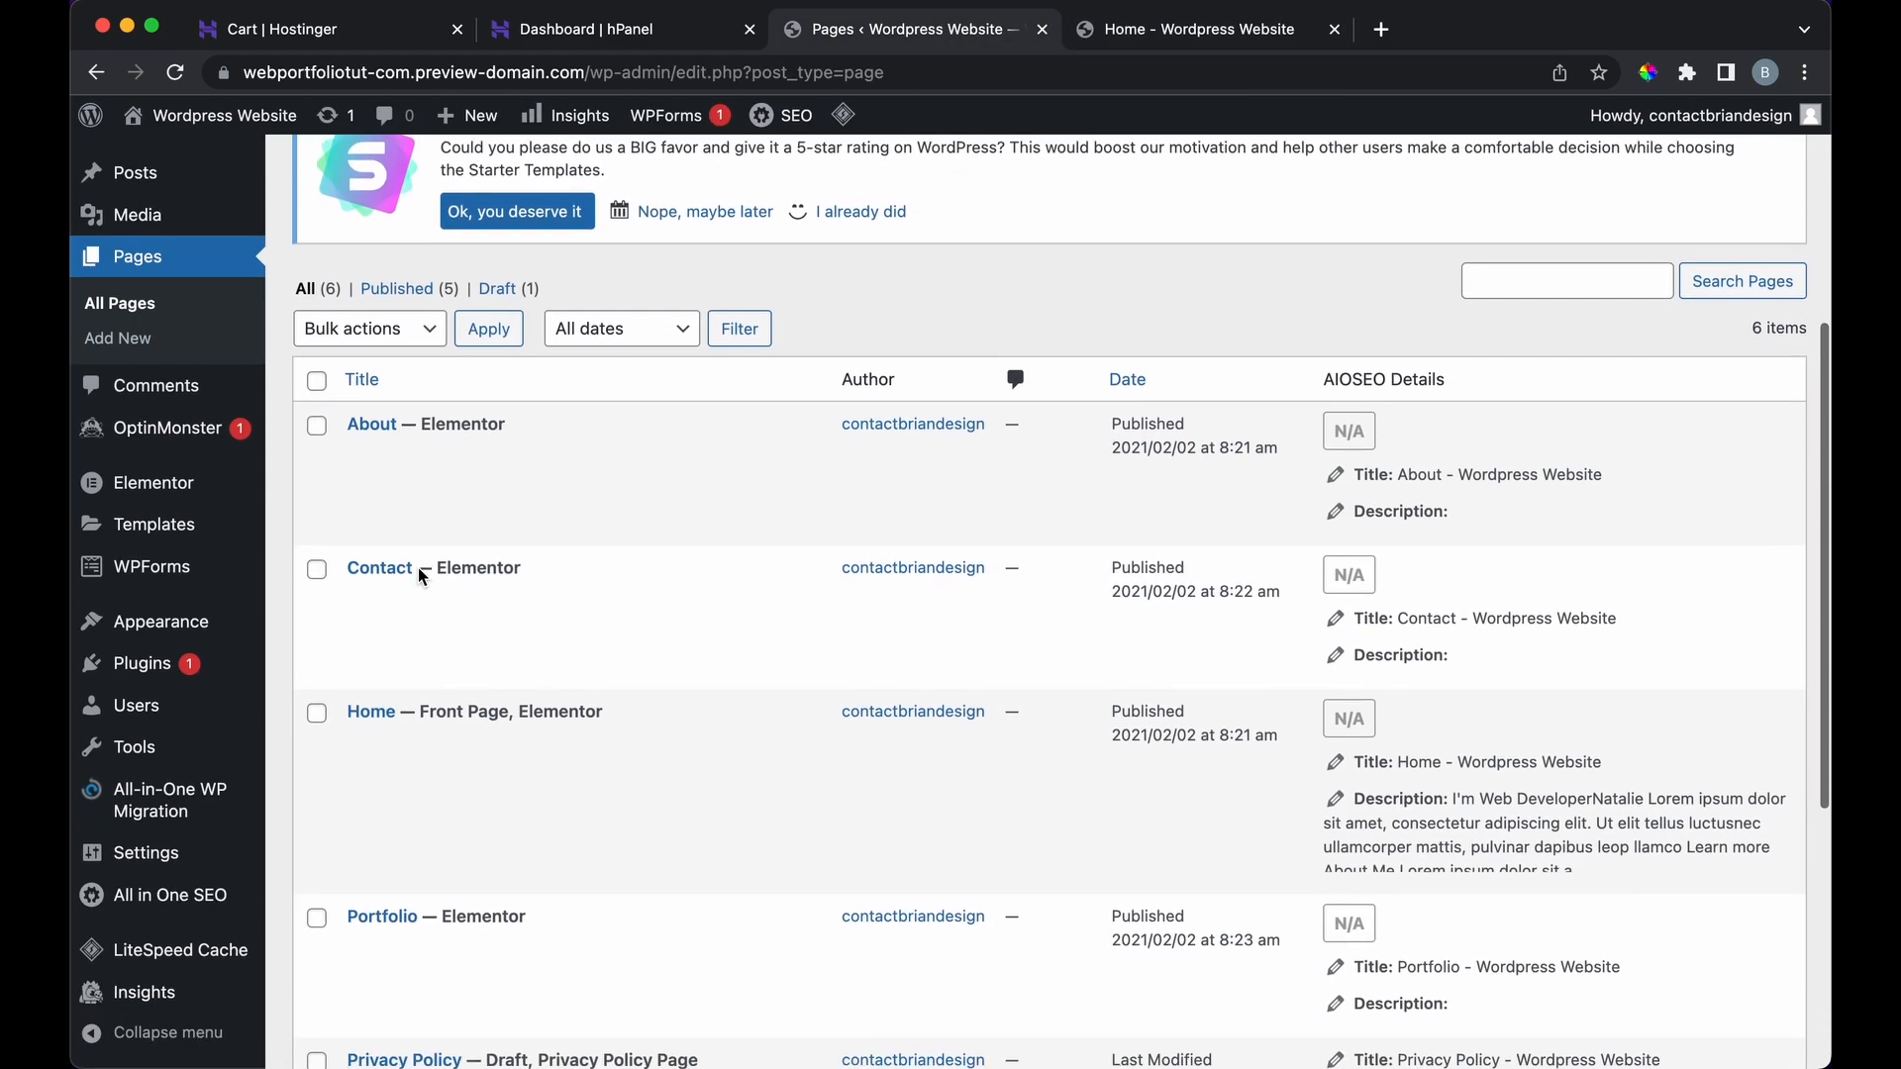
scroll(418, 567, "down", 2)
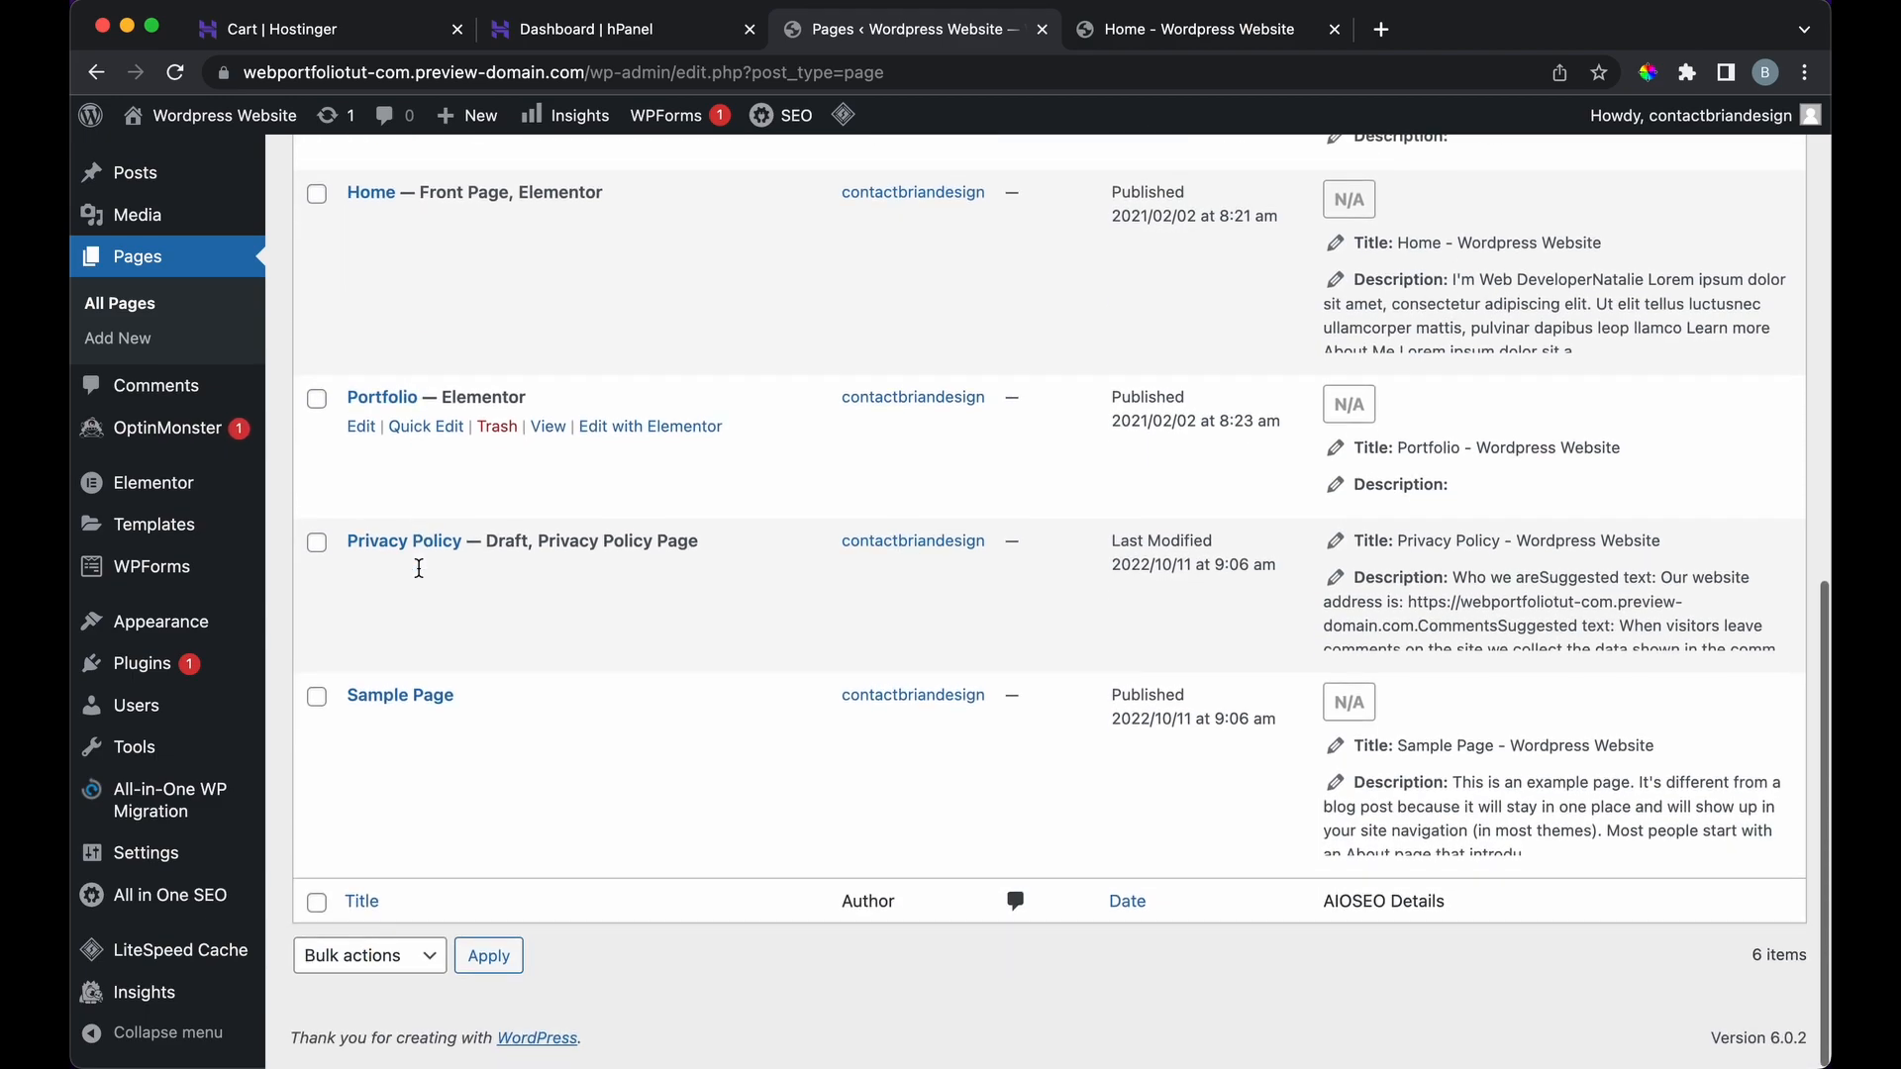
scroll(418, 567, "up", 10)
scroll(417, 567, "down", 2)
scroll(418, 567, "up", 3)
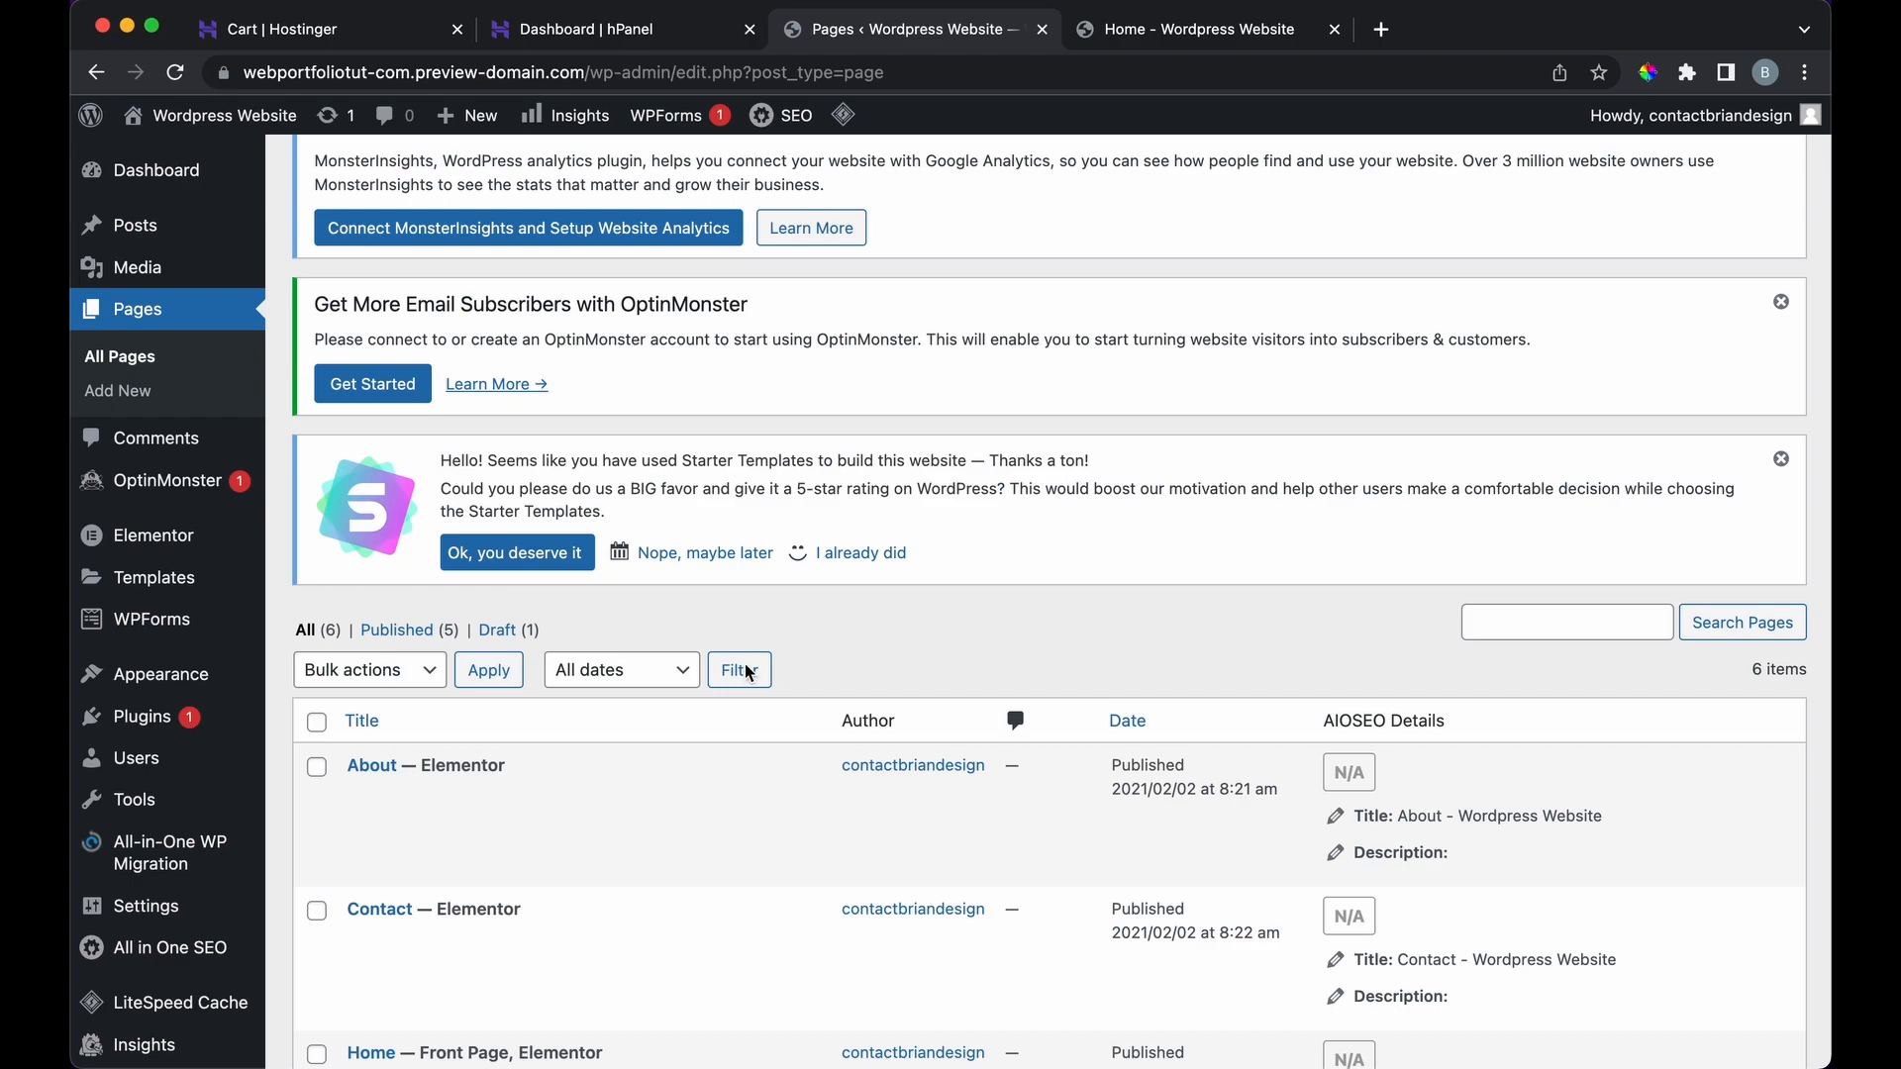
scroll(649, 688, "up", 2)
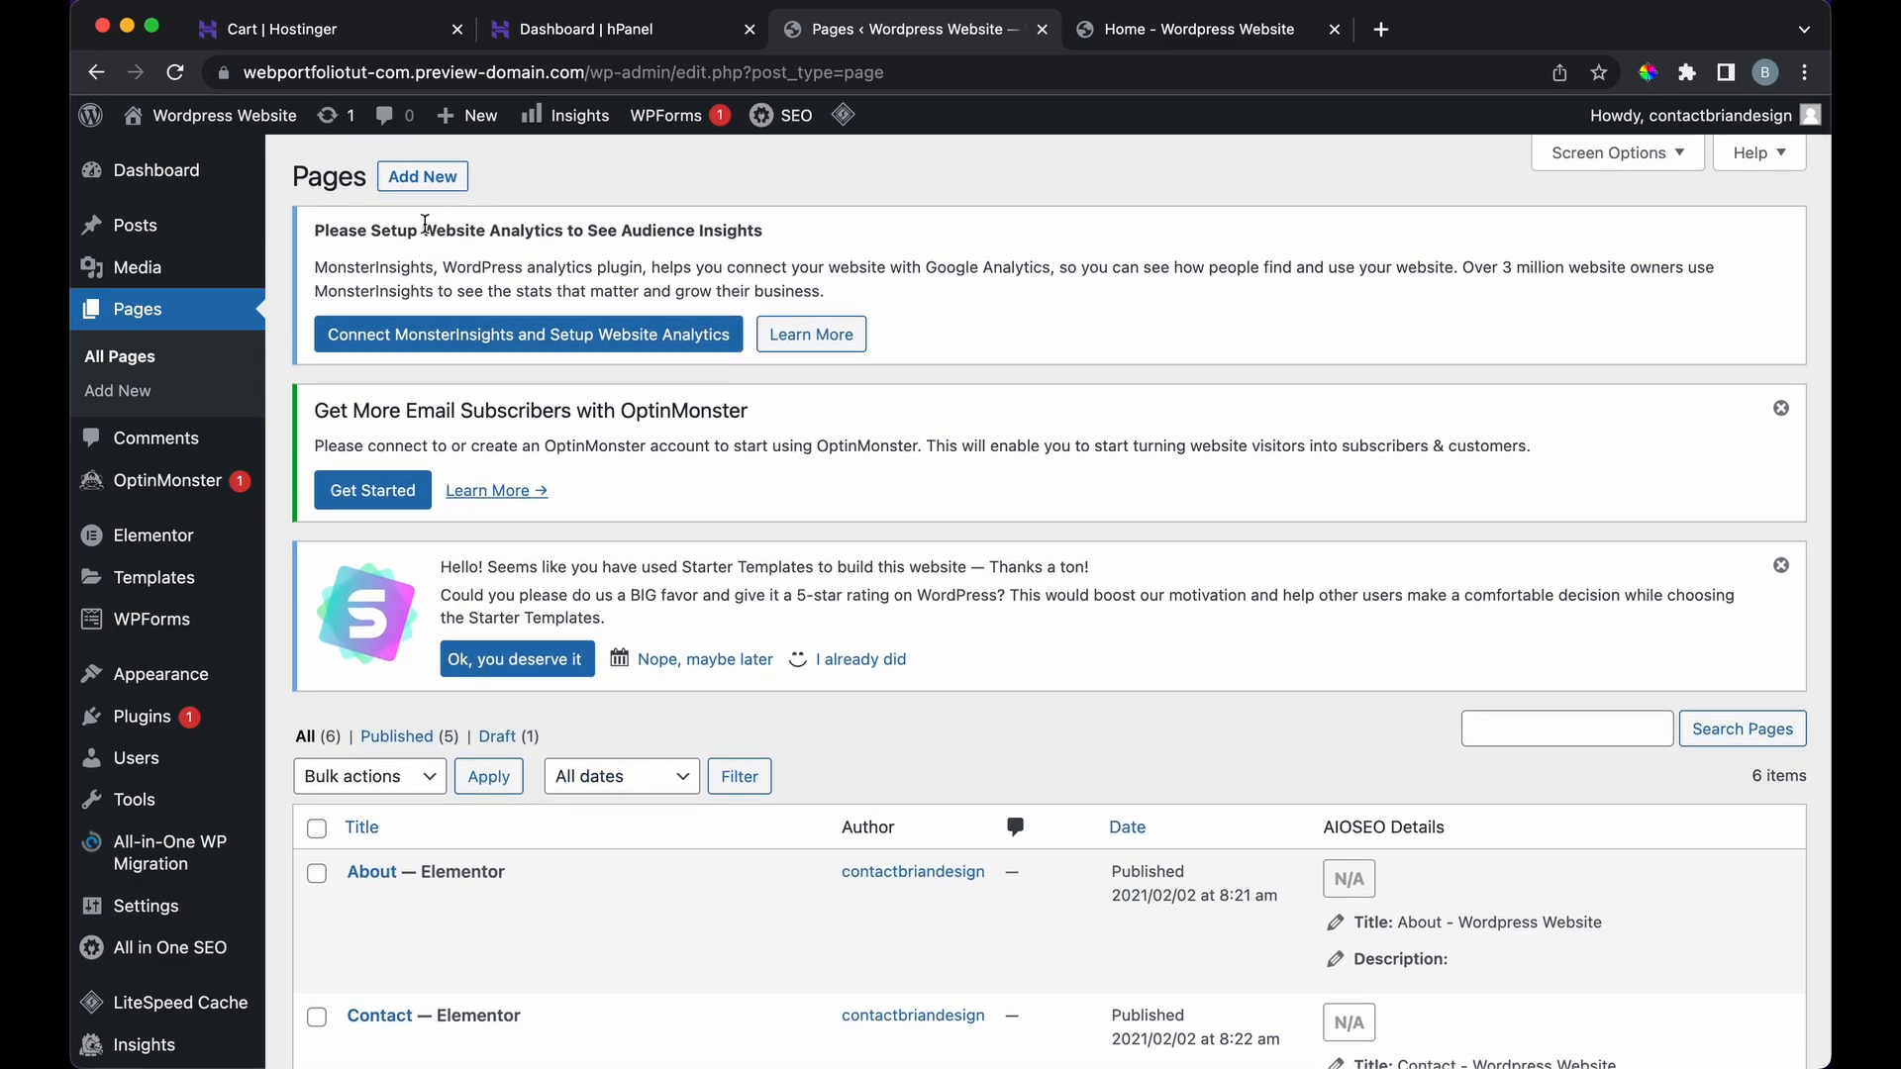
Step: Create a new page titled 'New Menu' and publish it
left_click(422, 181)
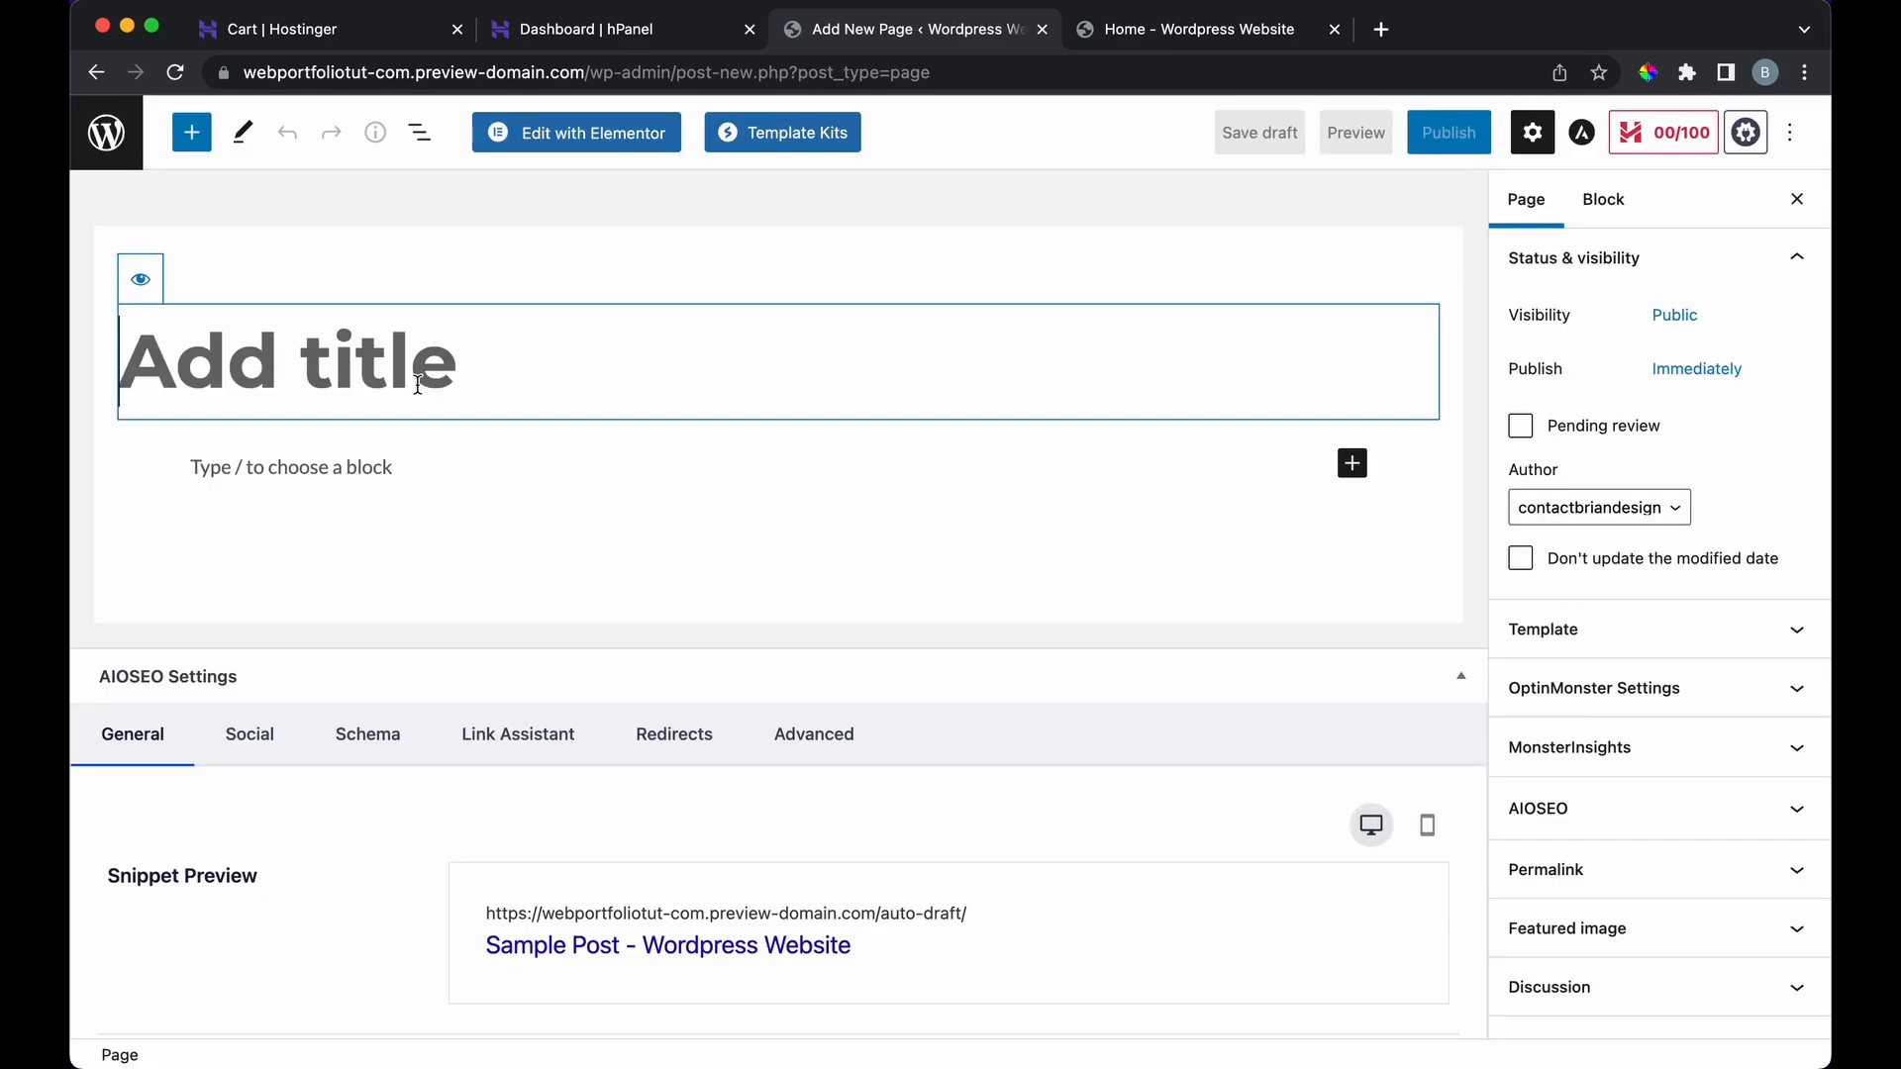
type("New Menu")
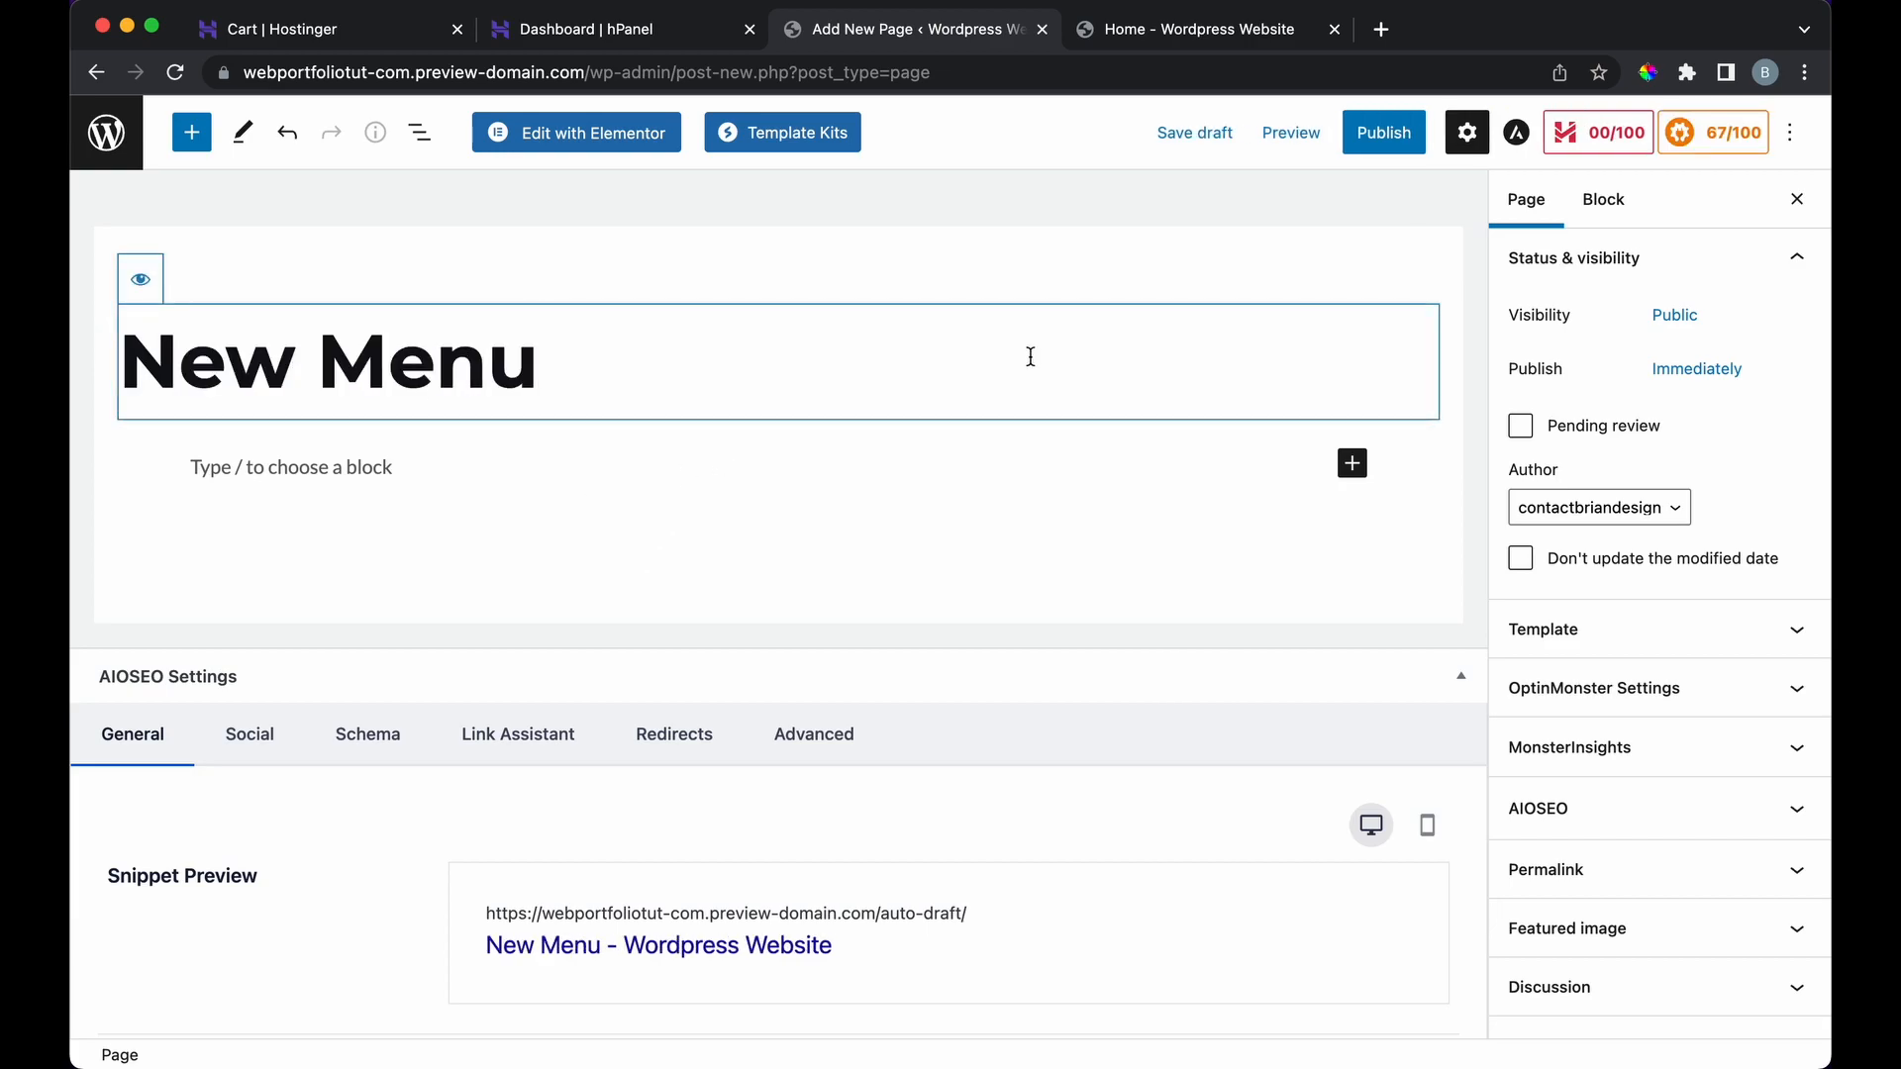
left_click(1397, 143)
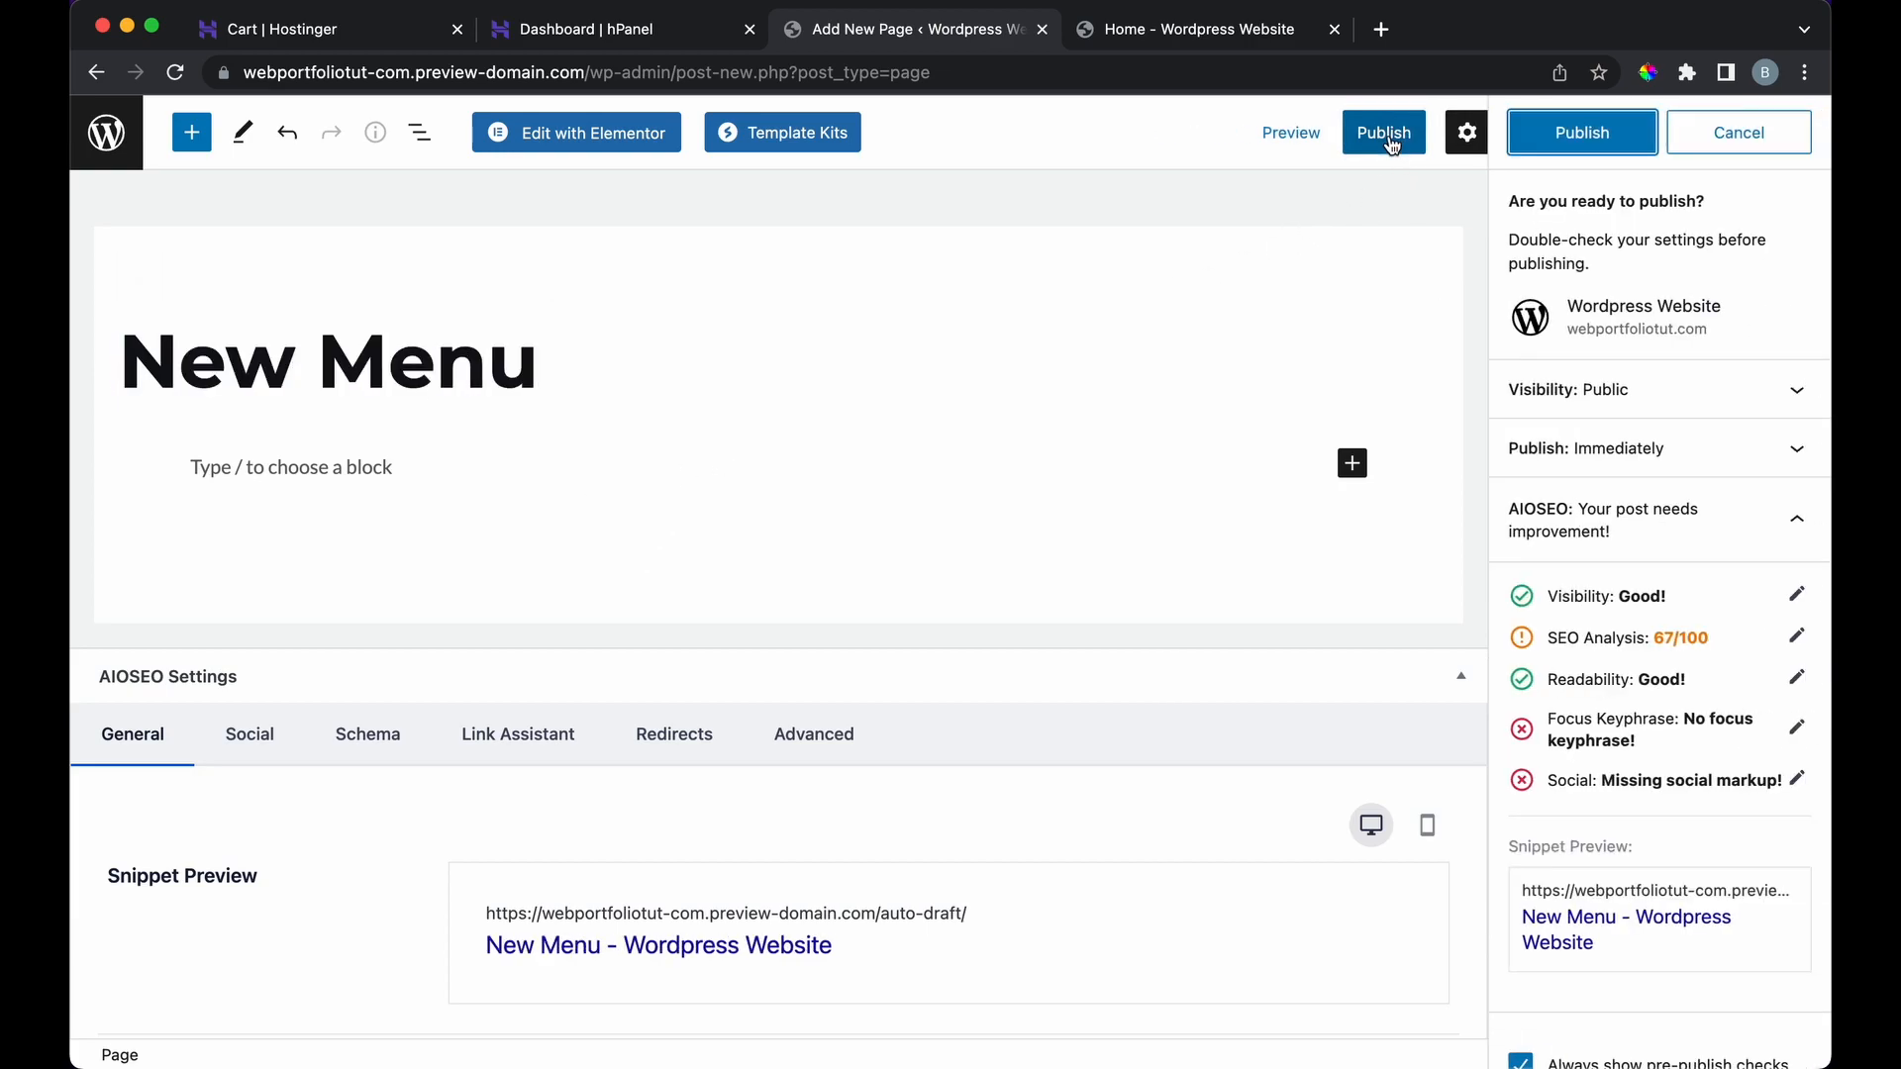
left_click(1565, 132)
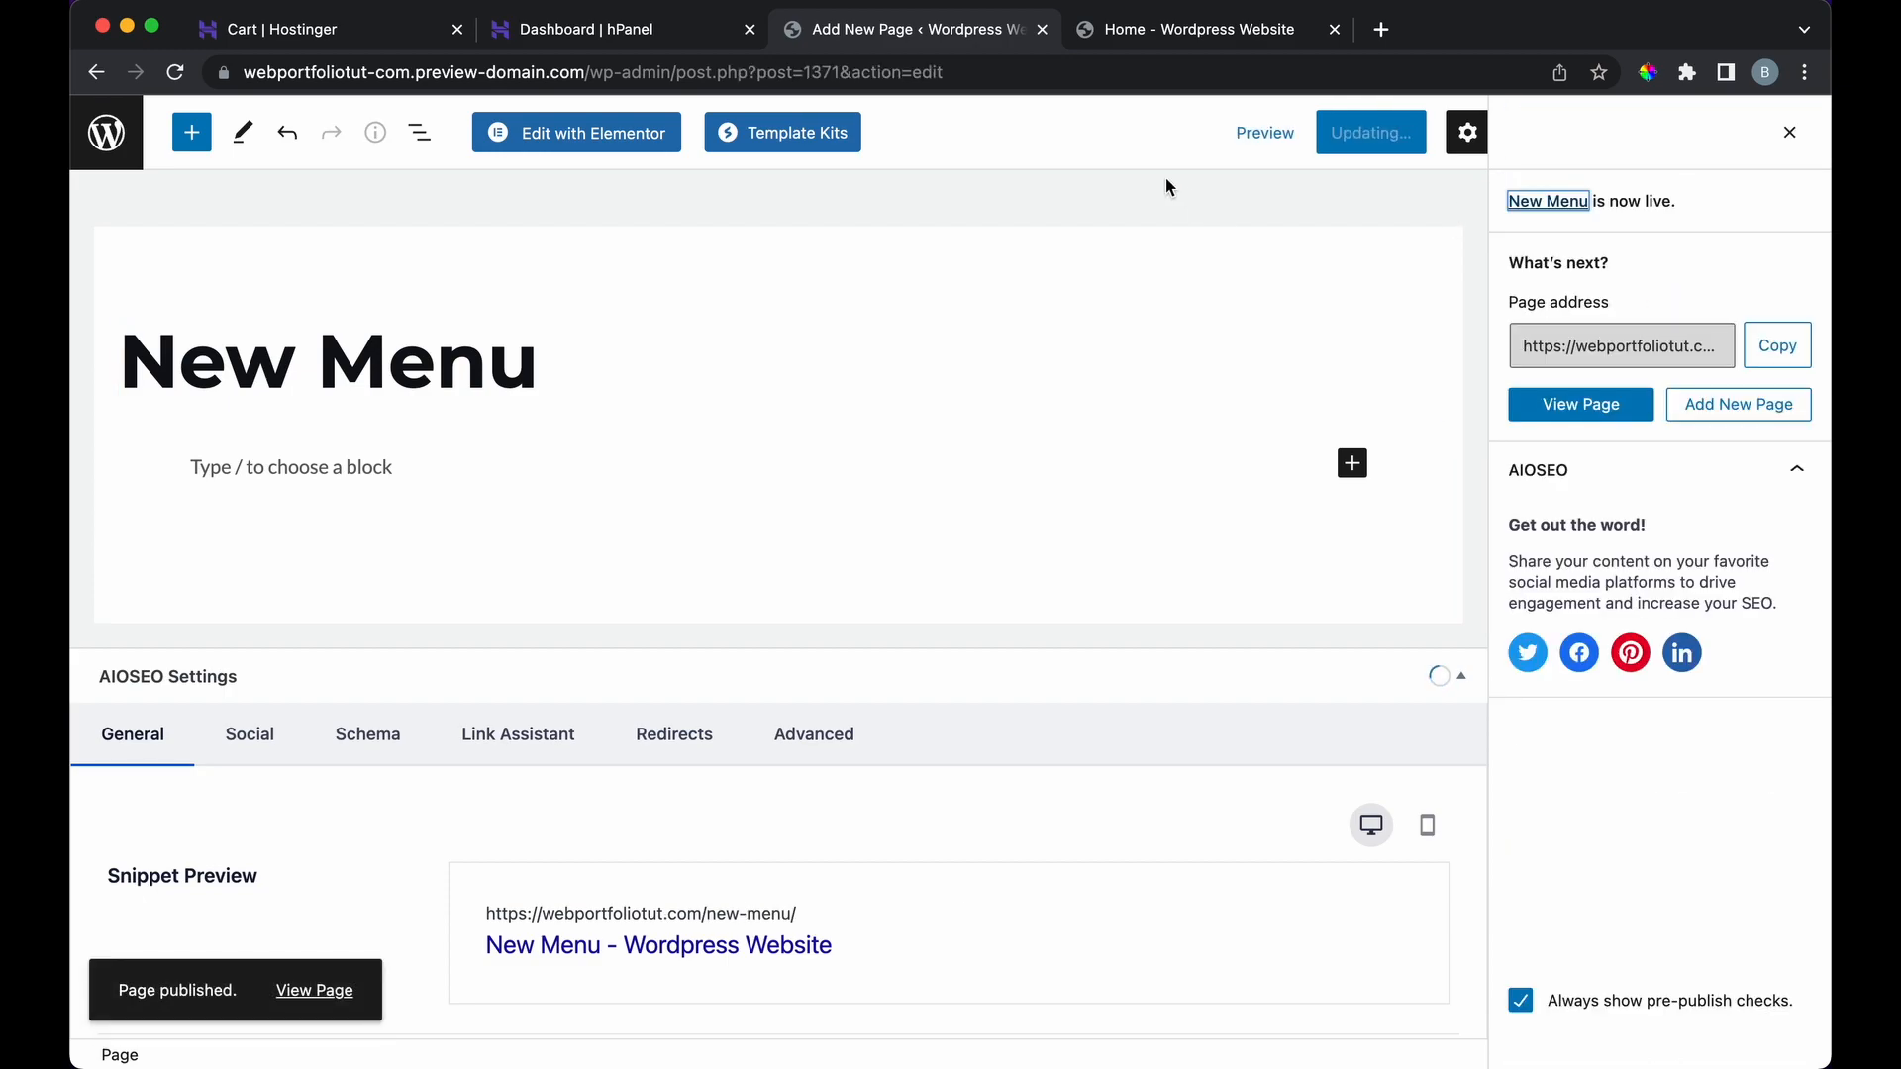
Step: Reload the live homepage to check for updates, then go back to the Pages list
left_click(1193, 30)
left_click(177, 74)
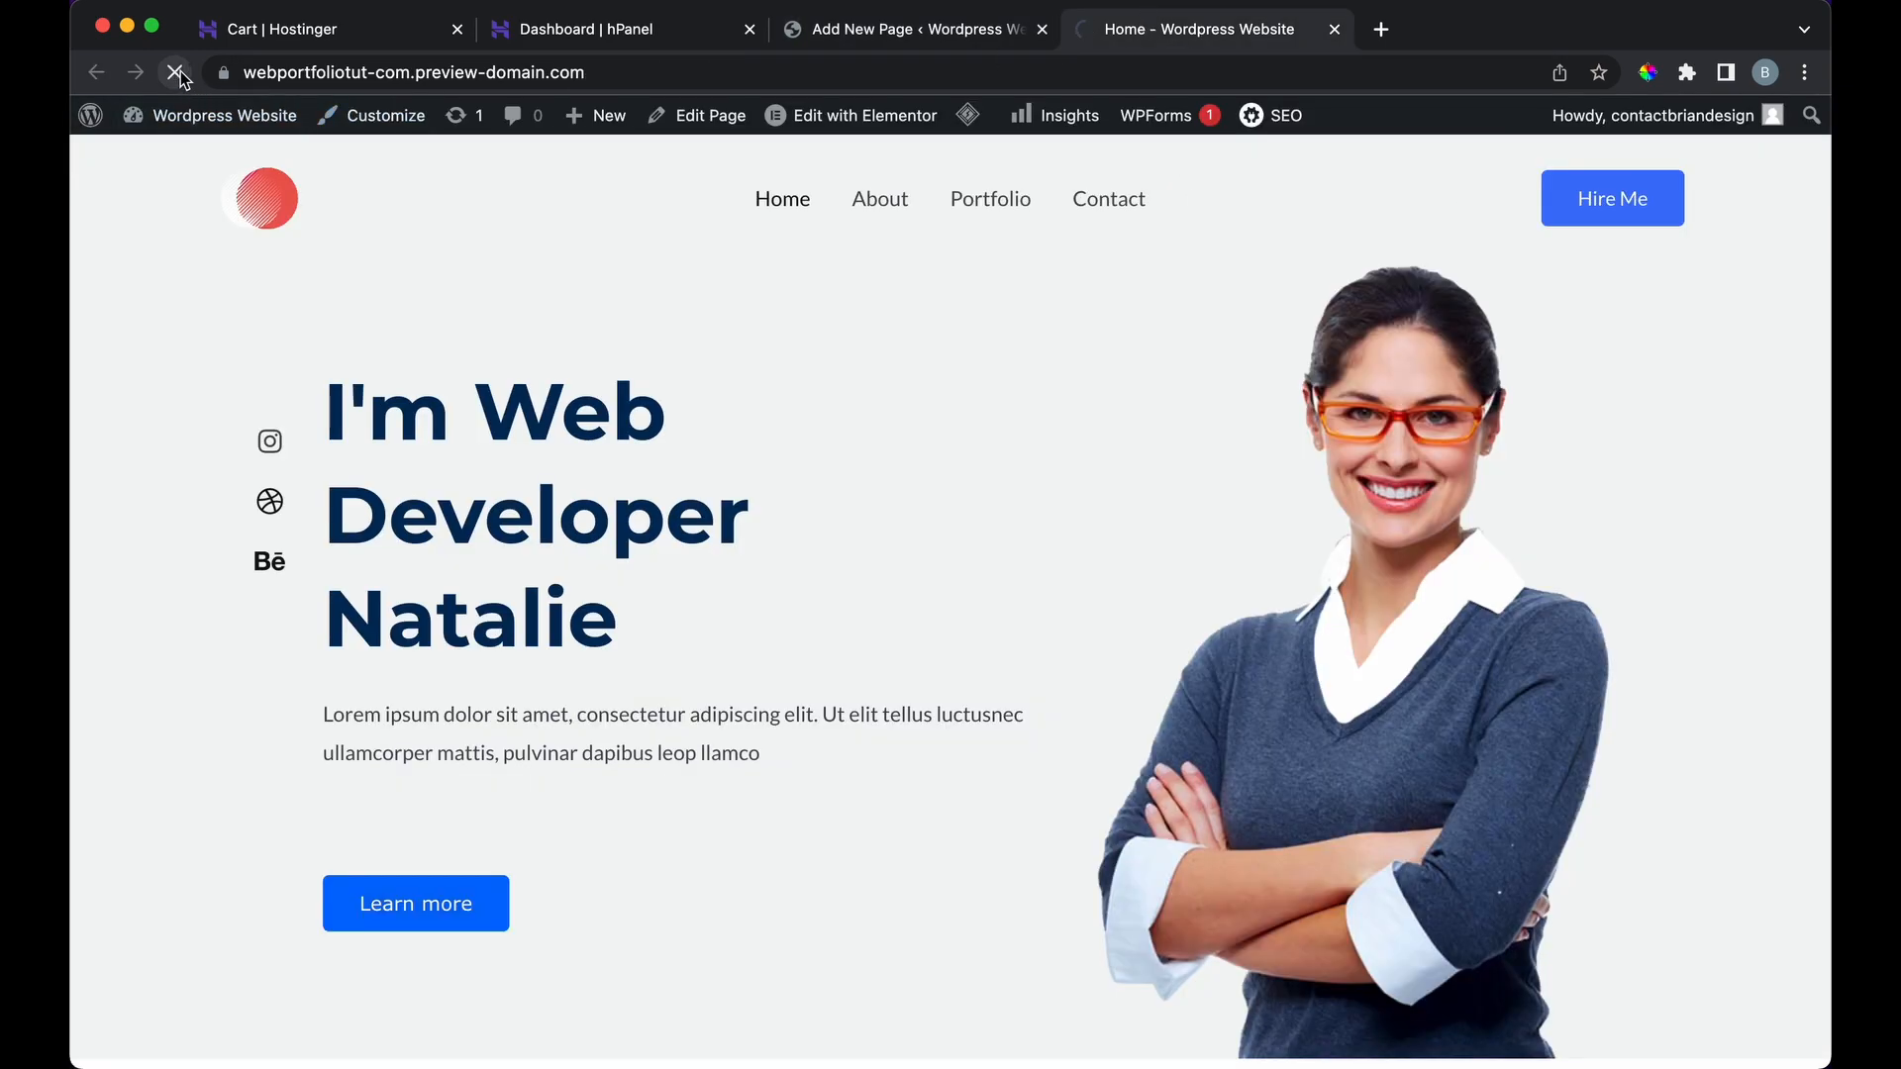
left_click(843, 30)
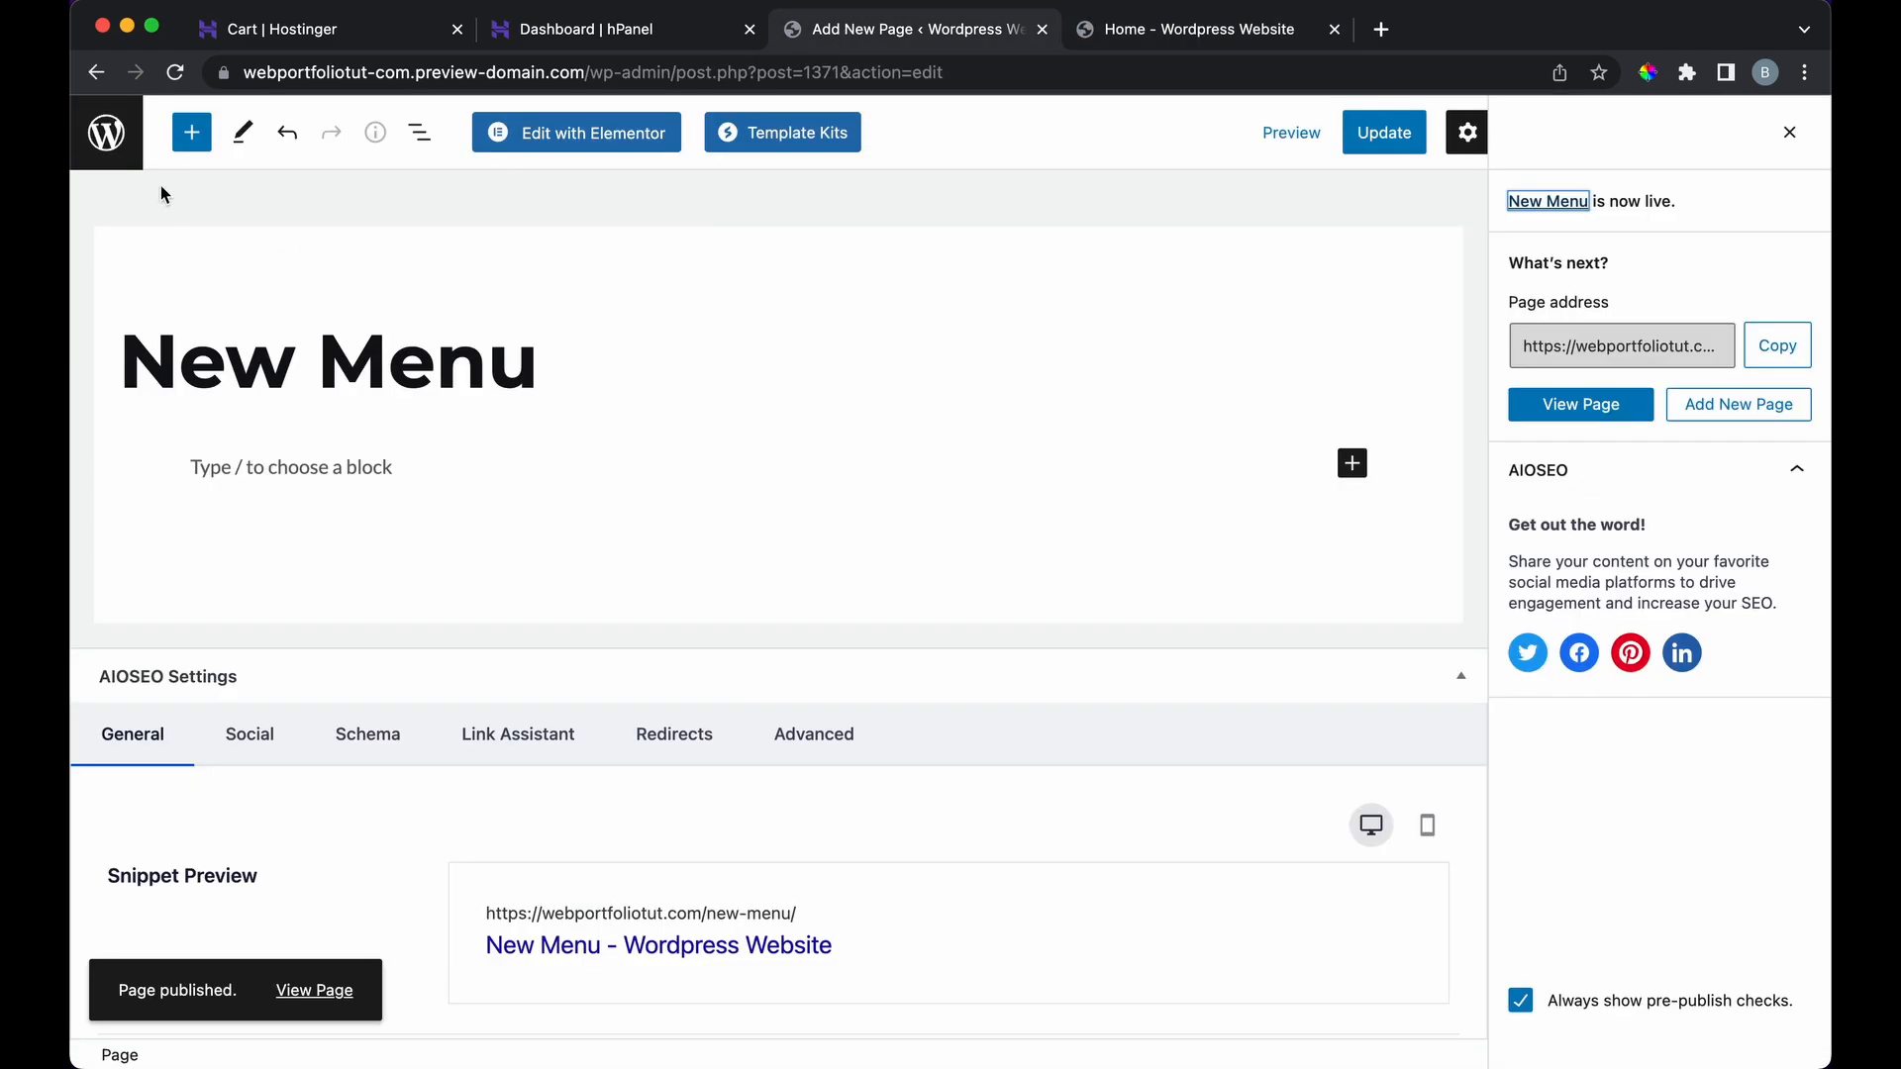
left_click(115, 142)
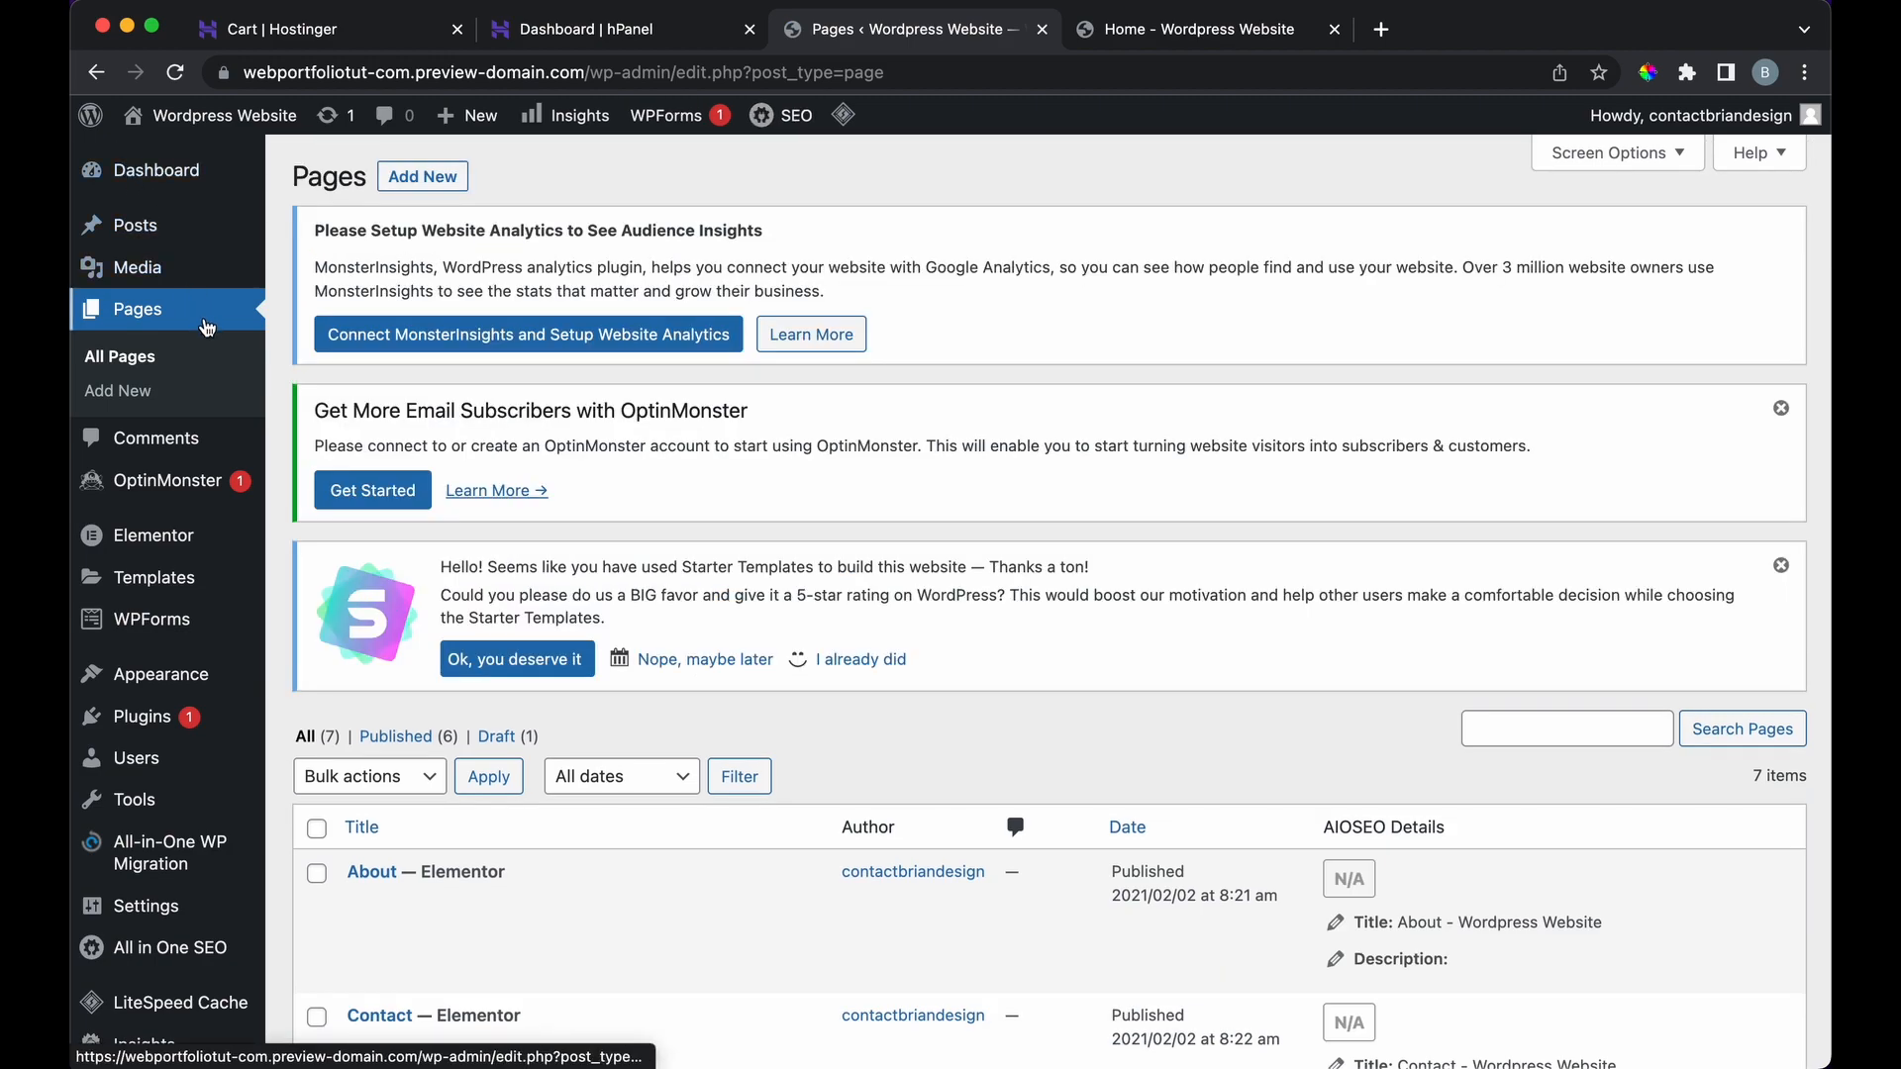
Step: Append the New Menu page after Contact in the Footer Menu and save the menu
mouse_move(208, 675)
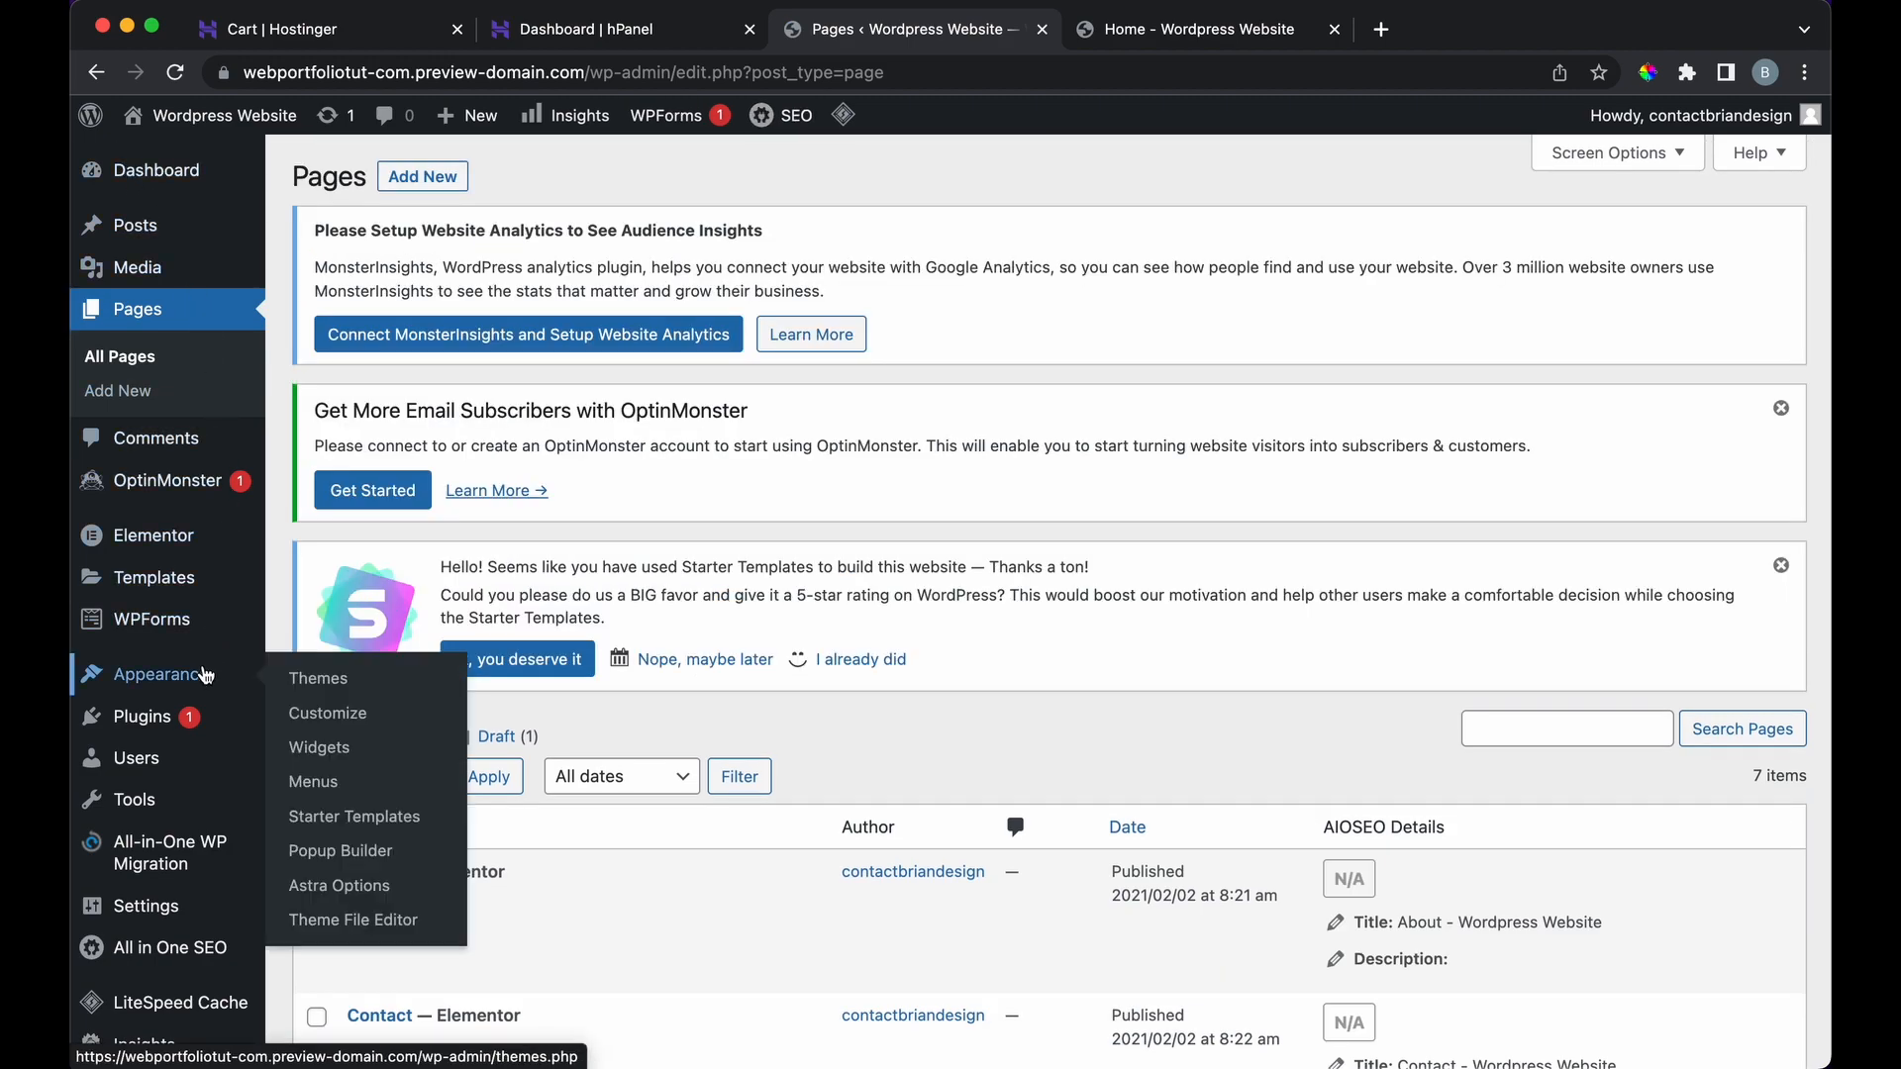
left_click(362, 789)
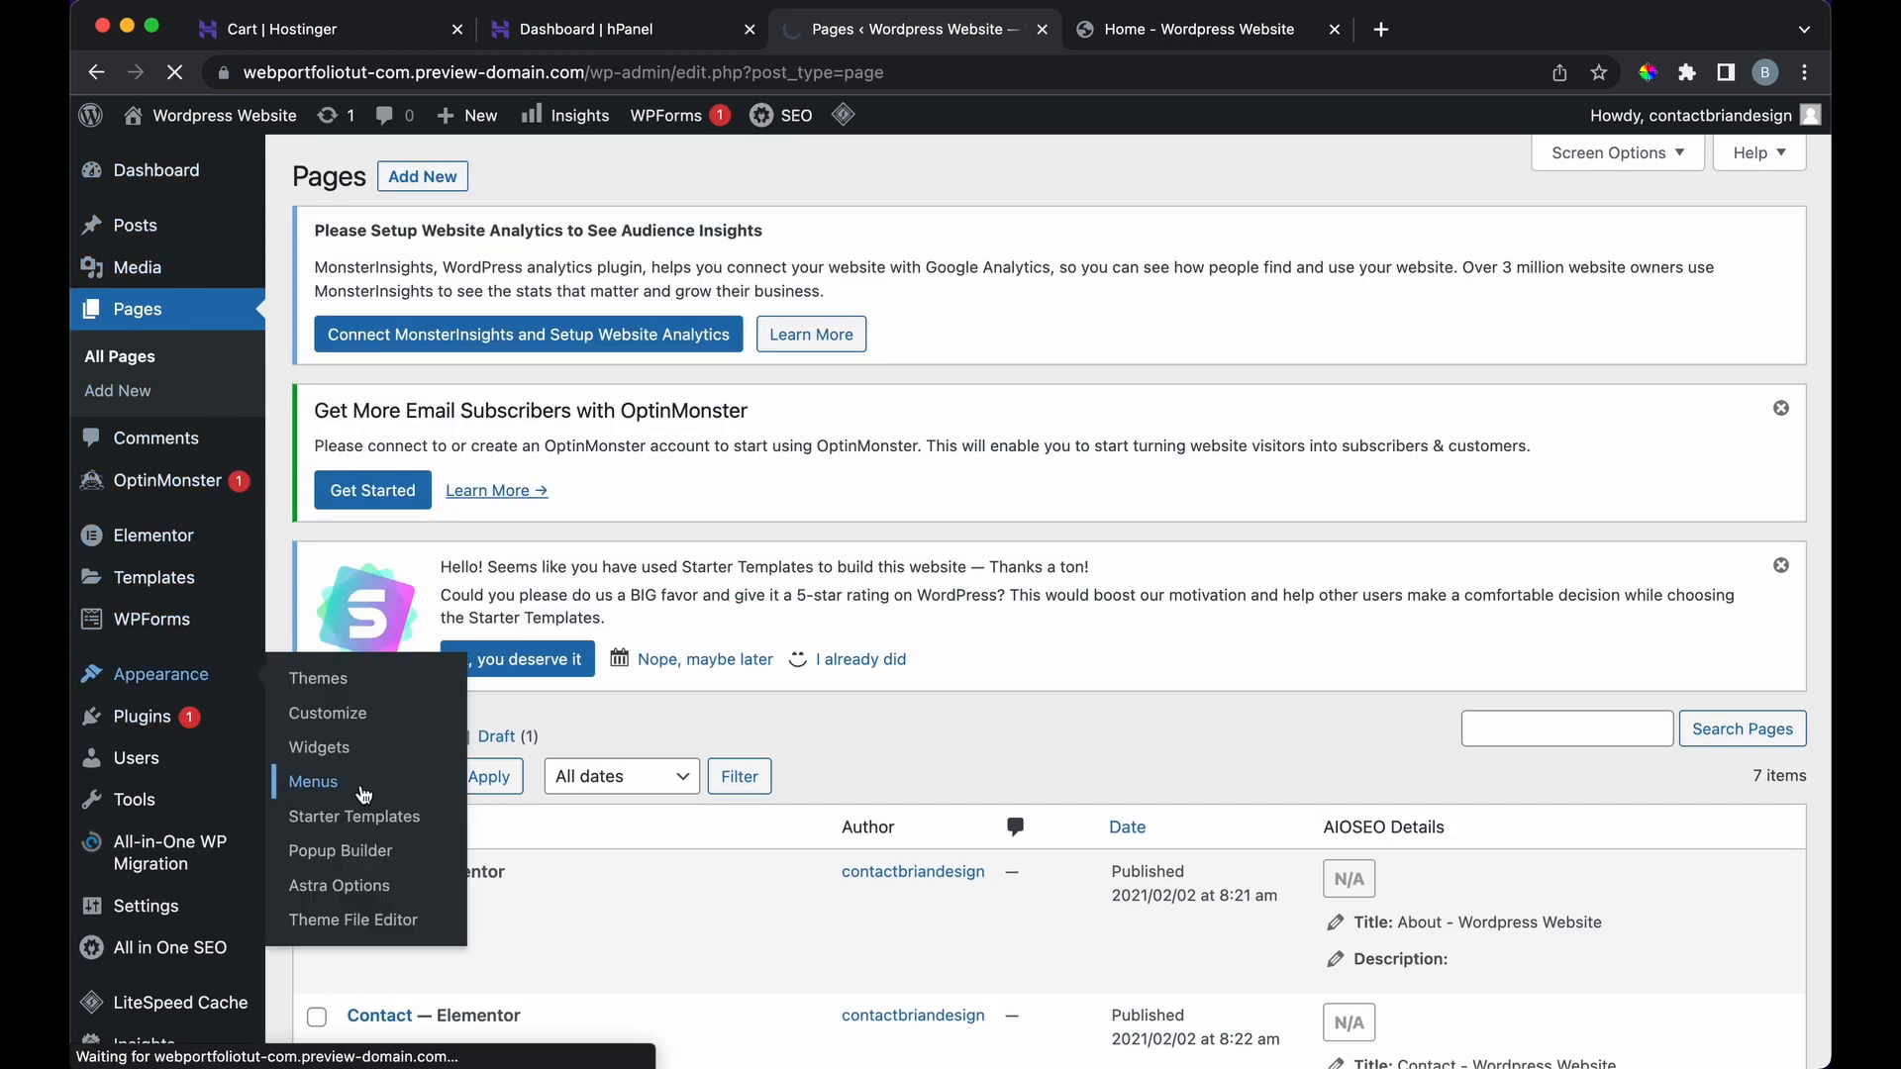
scroll(700, 615, "down", 6)
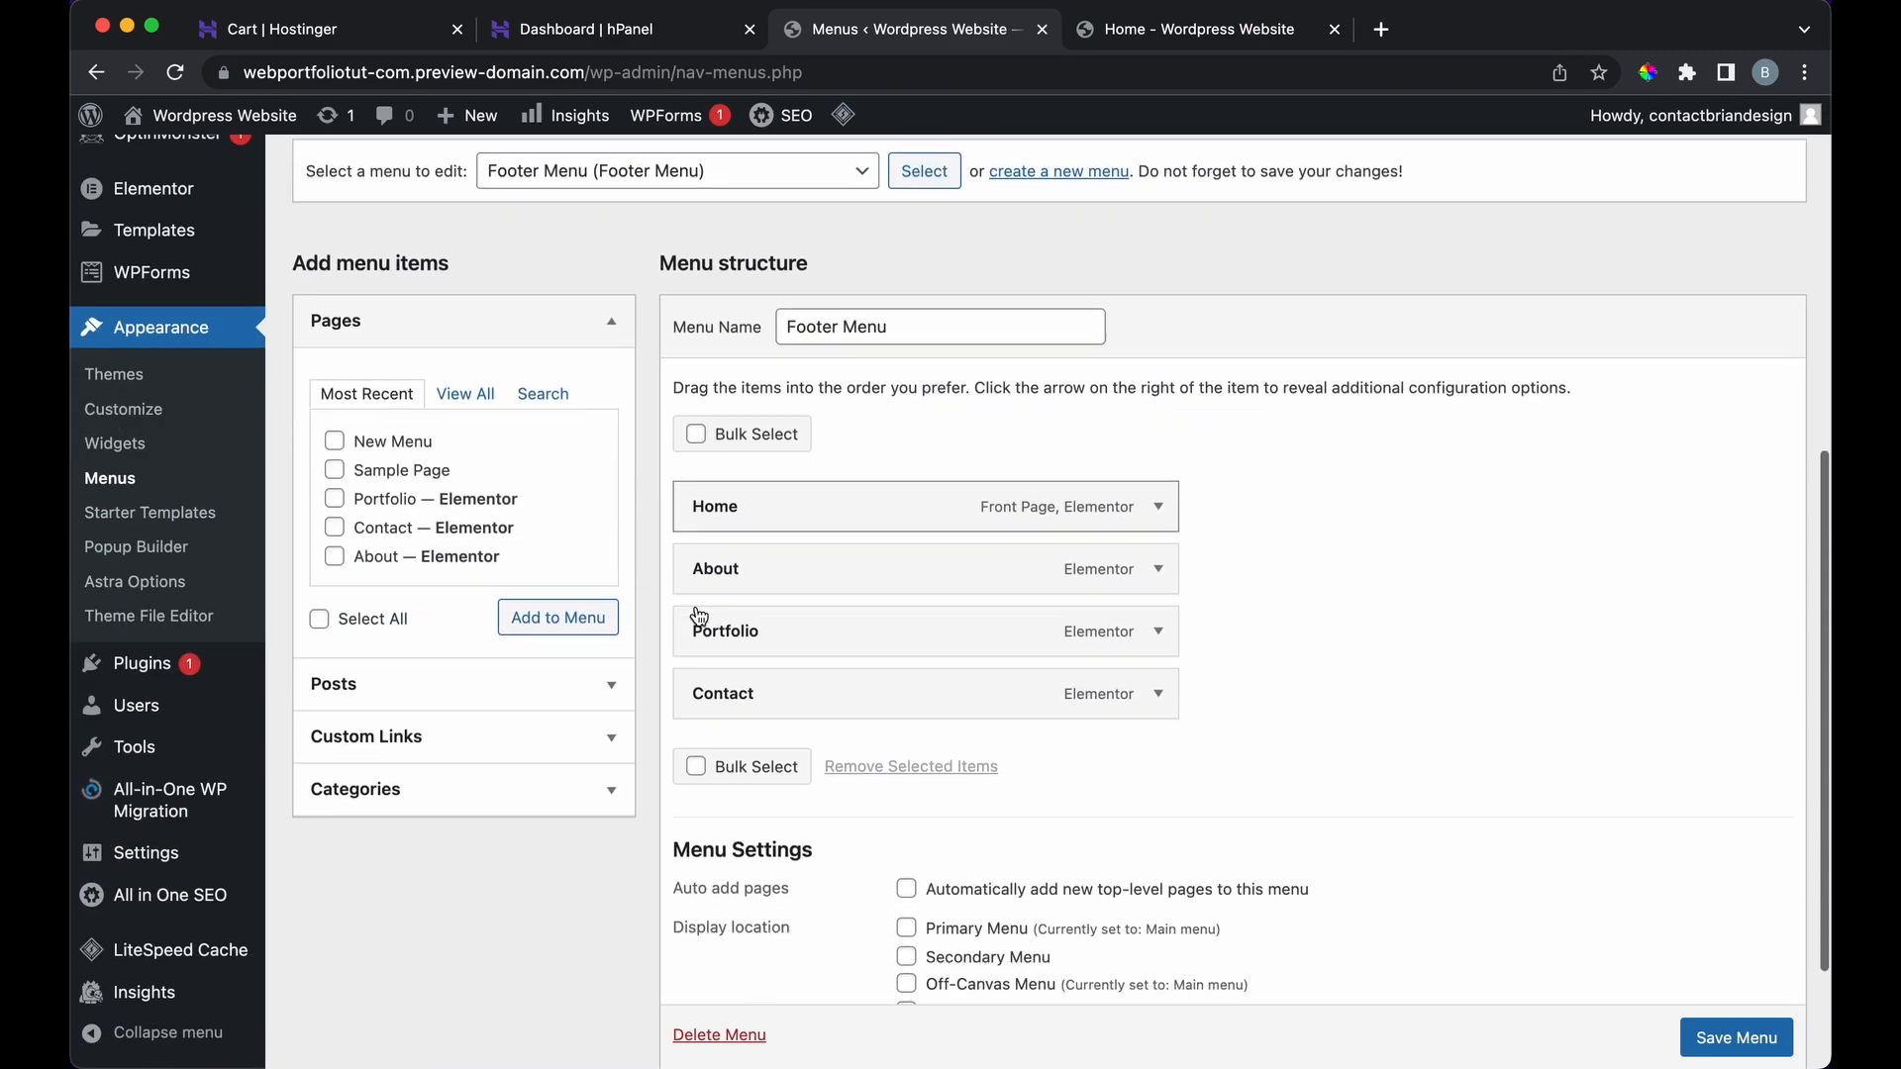
scroll(700, 616, "down", 2)
scroll(770, 291, "up", 1)
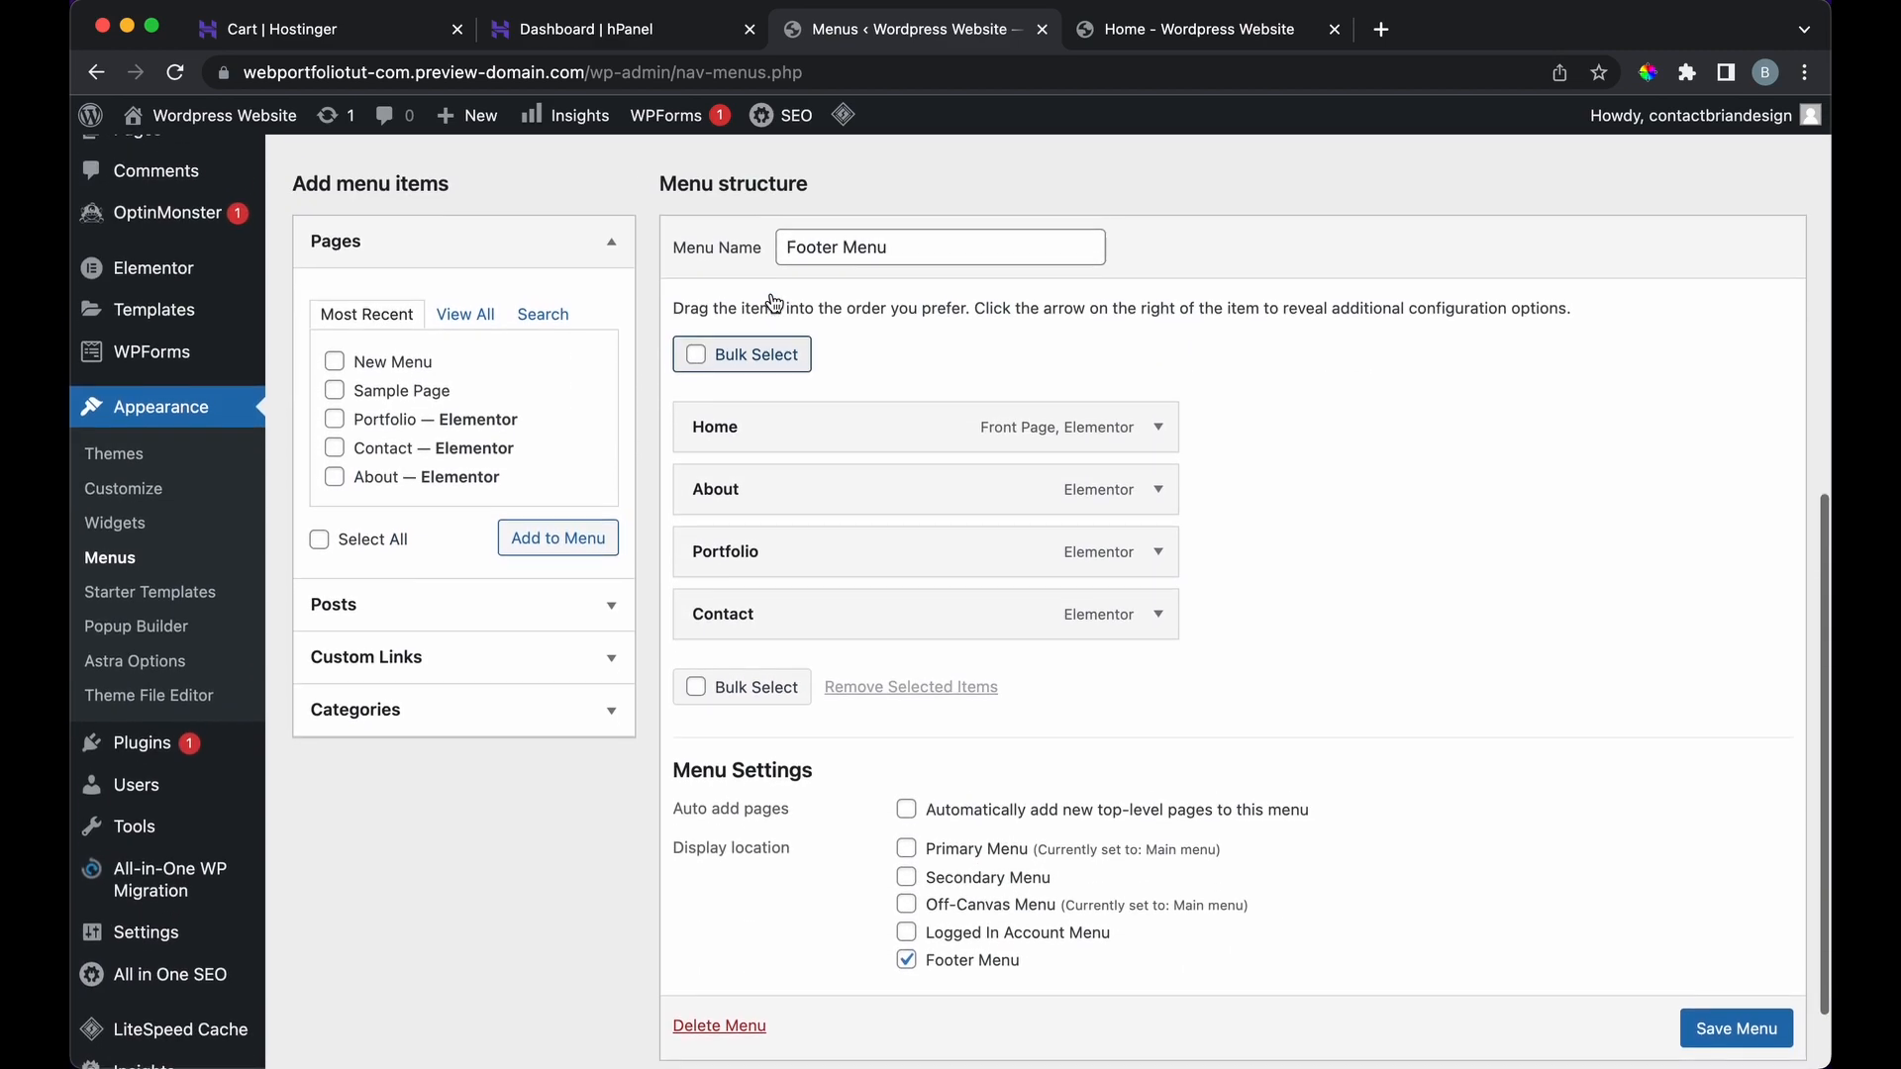
scroll(852, 263, "up", 1)
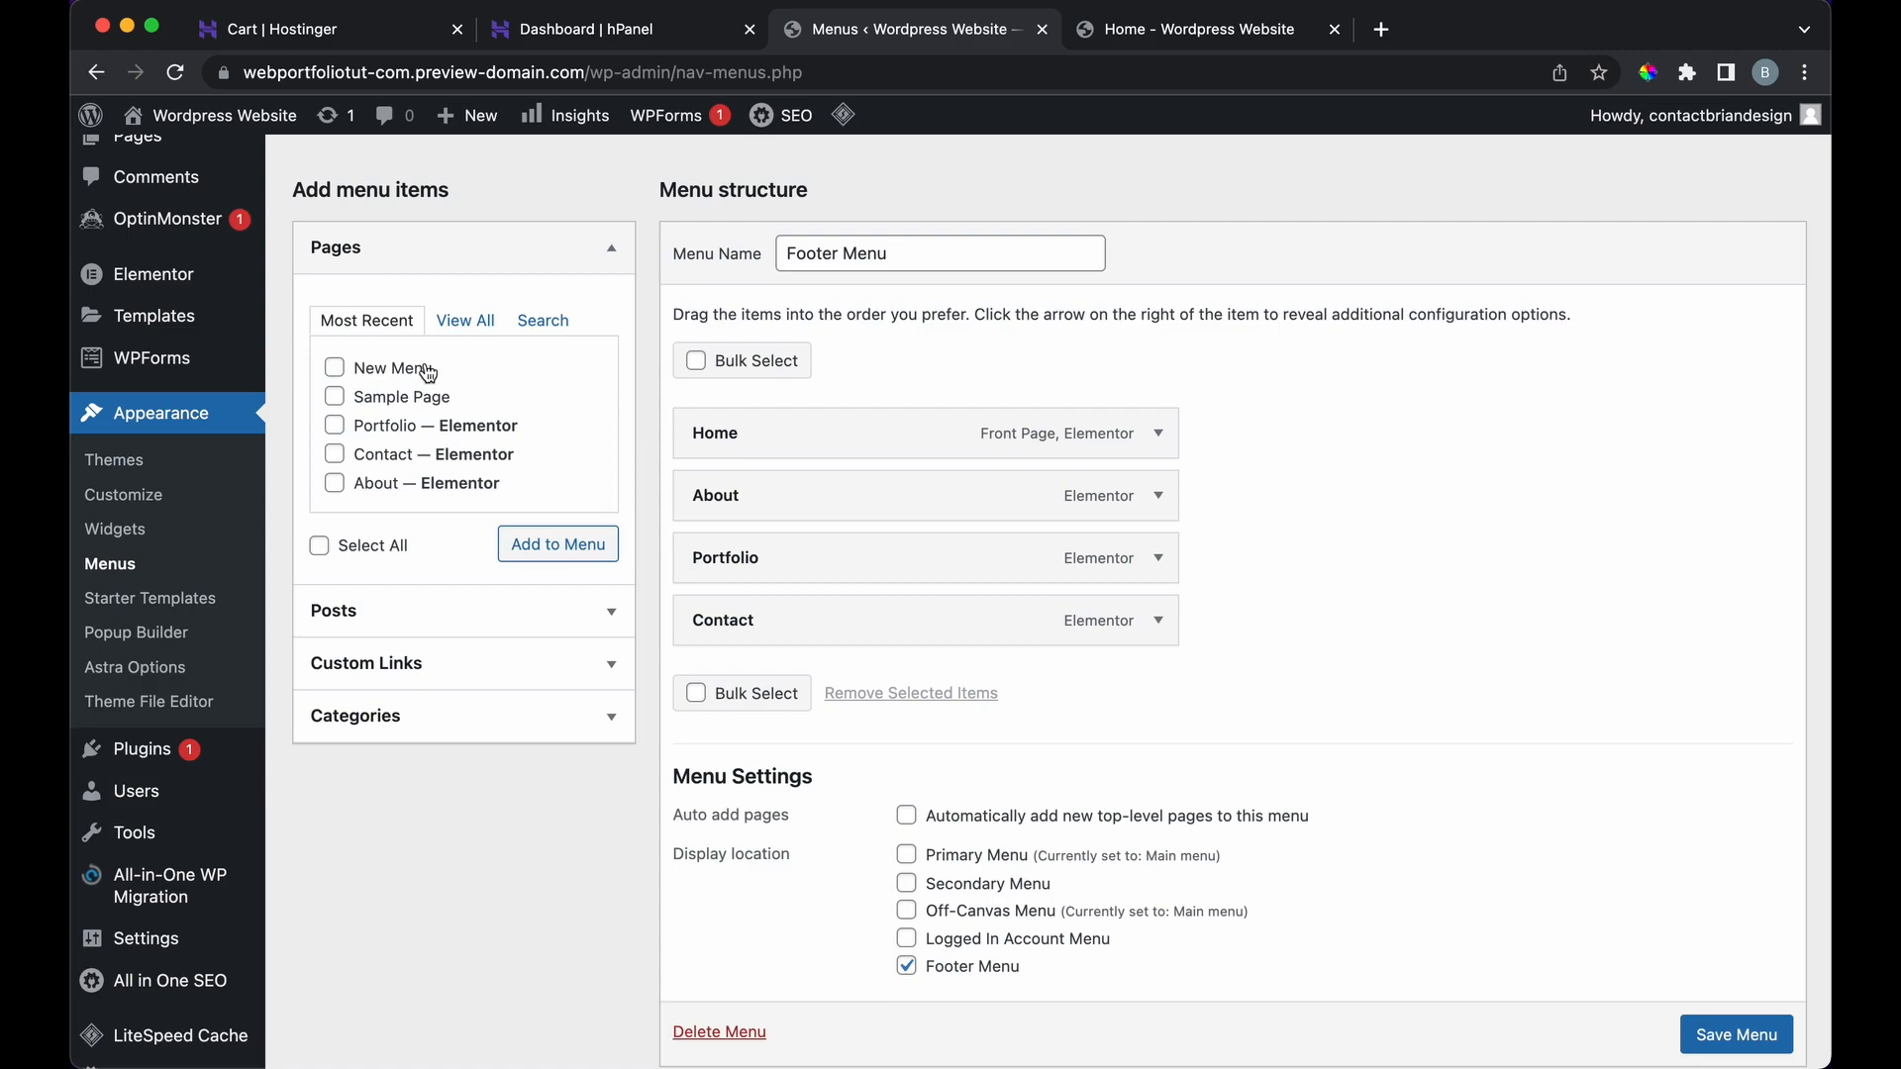
left_click(337, 367)
left_click(548, 546)
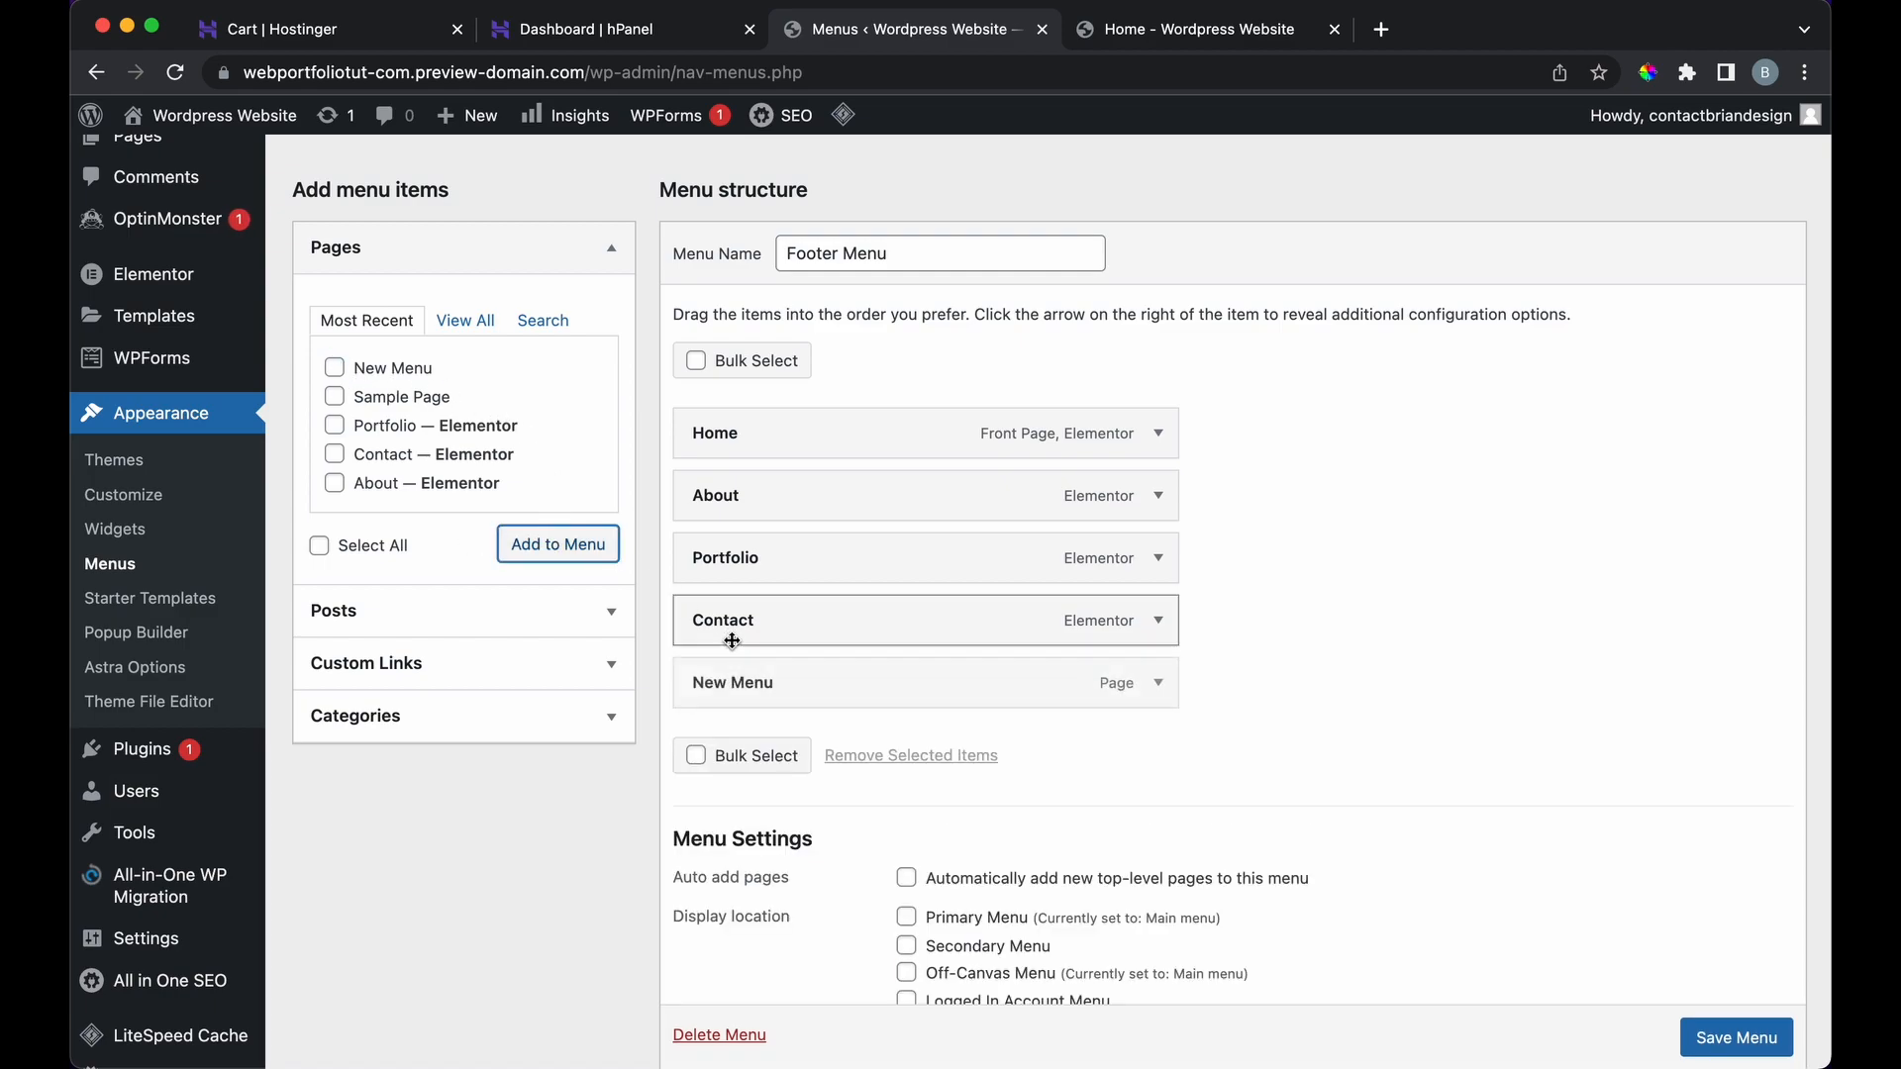
scroll(1405, 906, "down", 2)
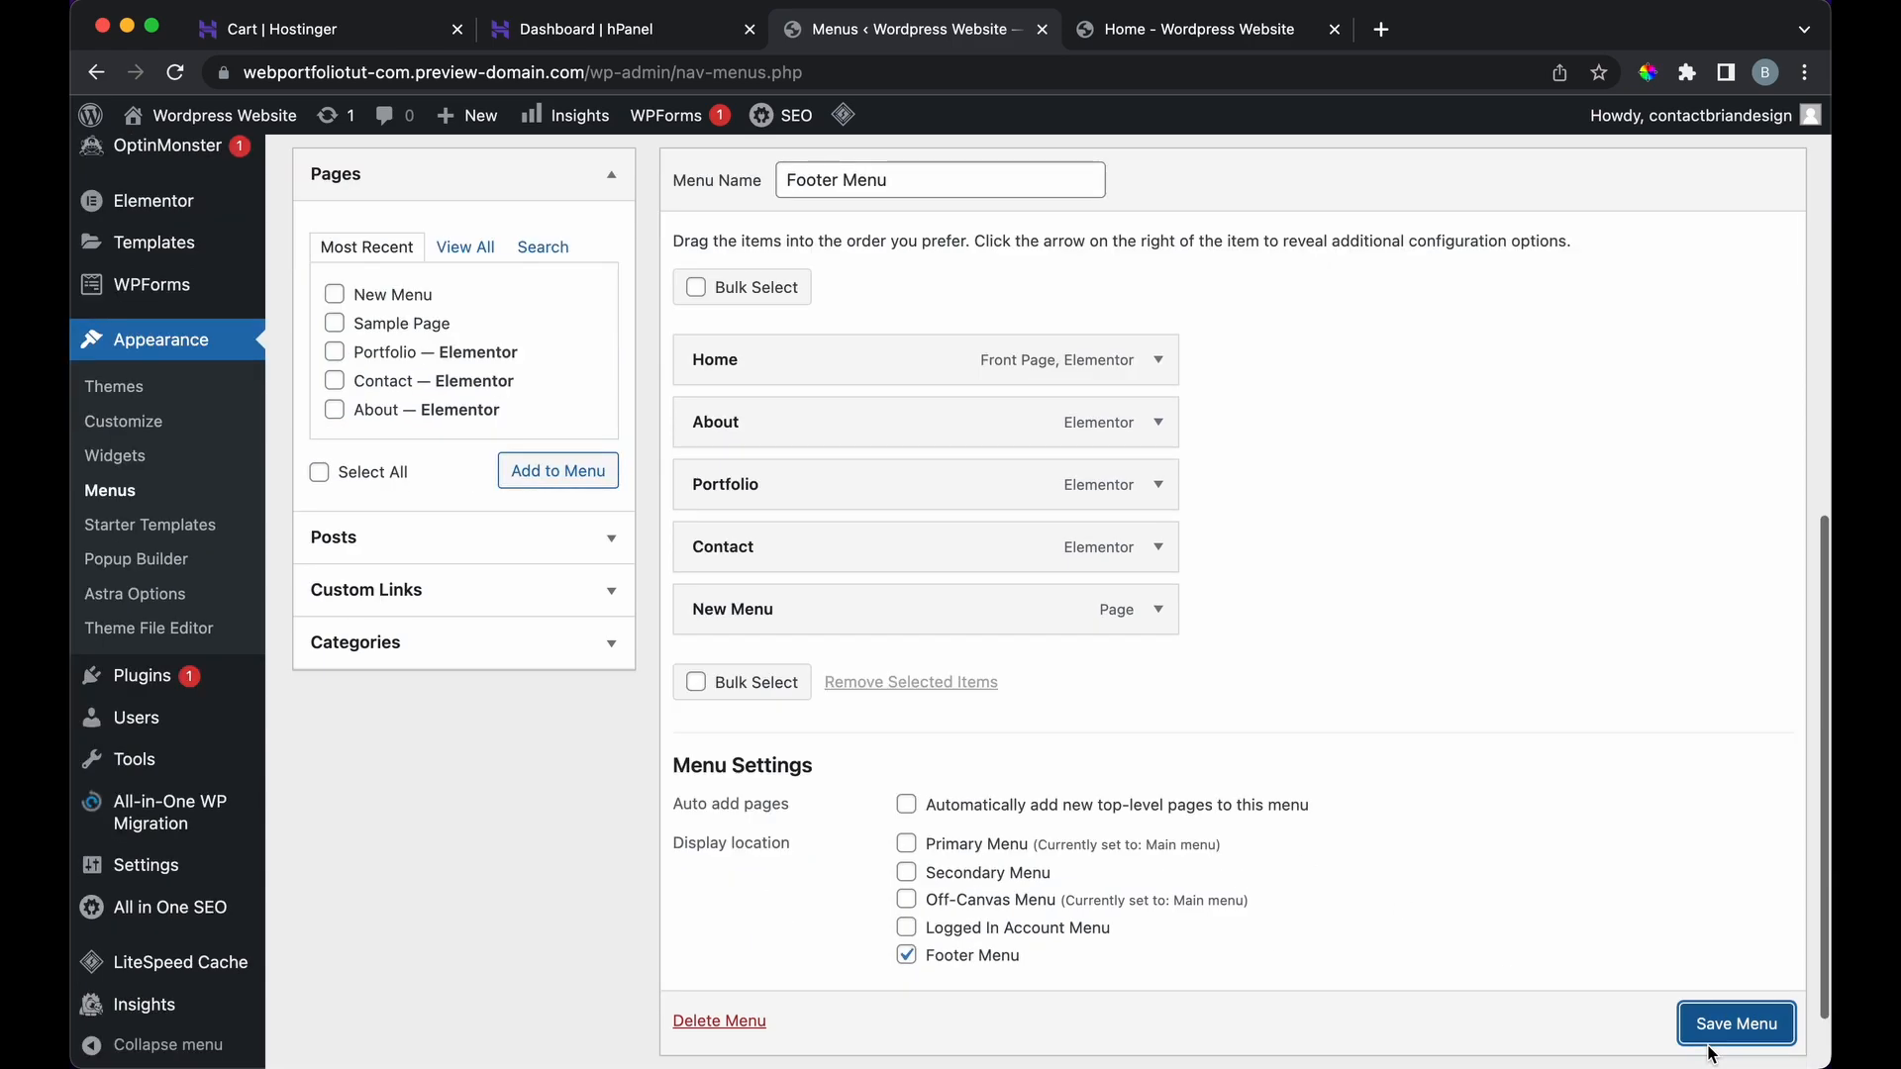
left_click(1736, 1024)
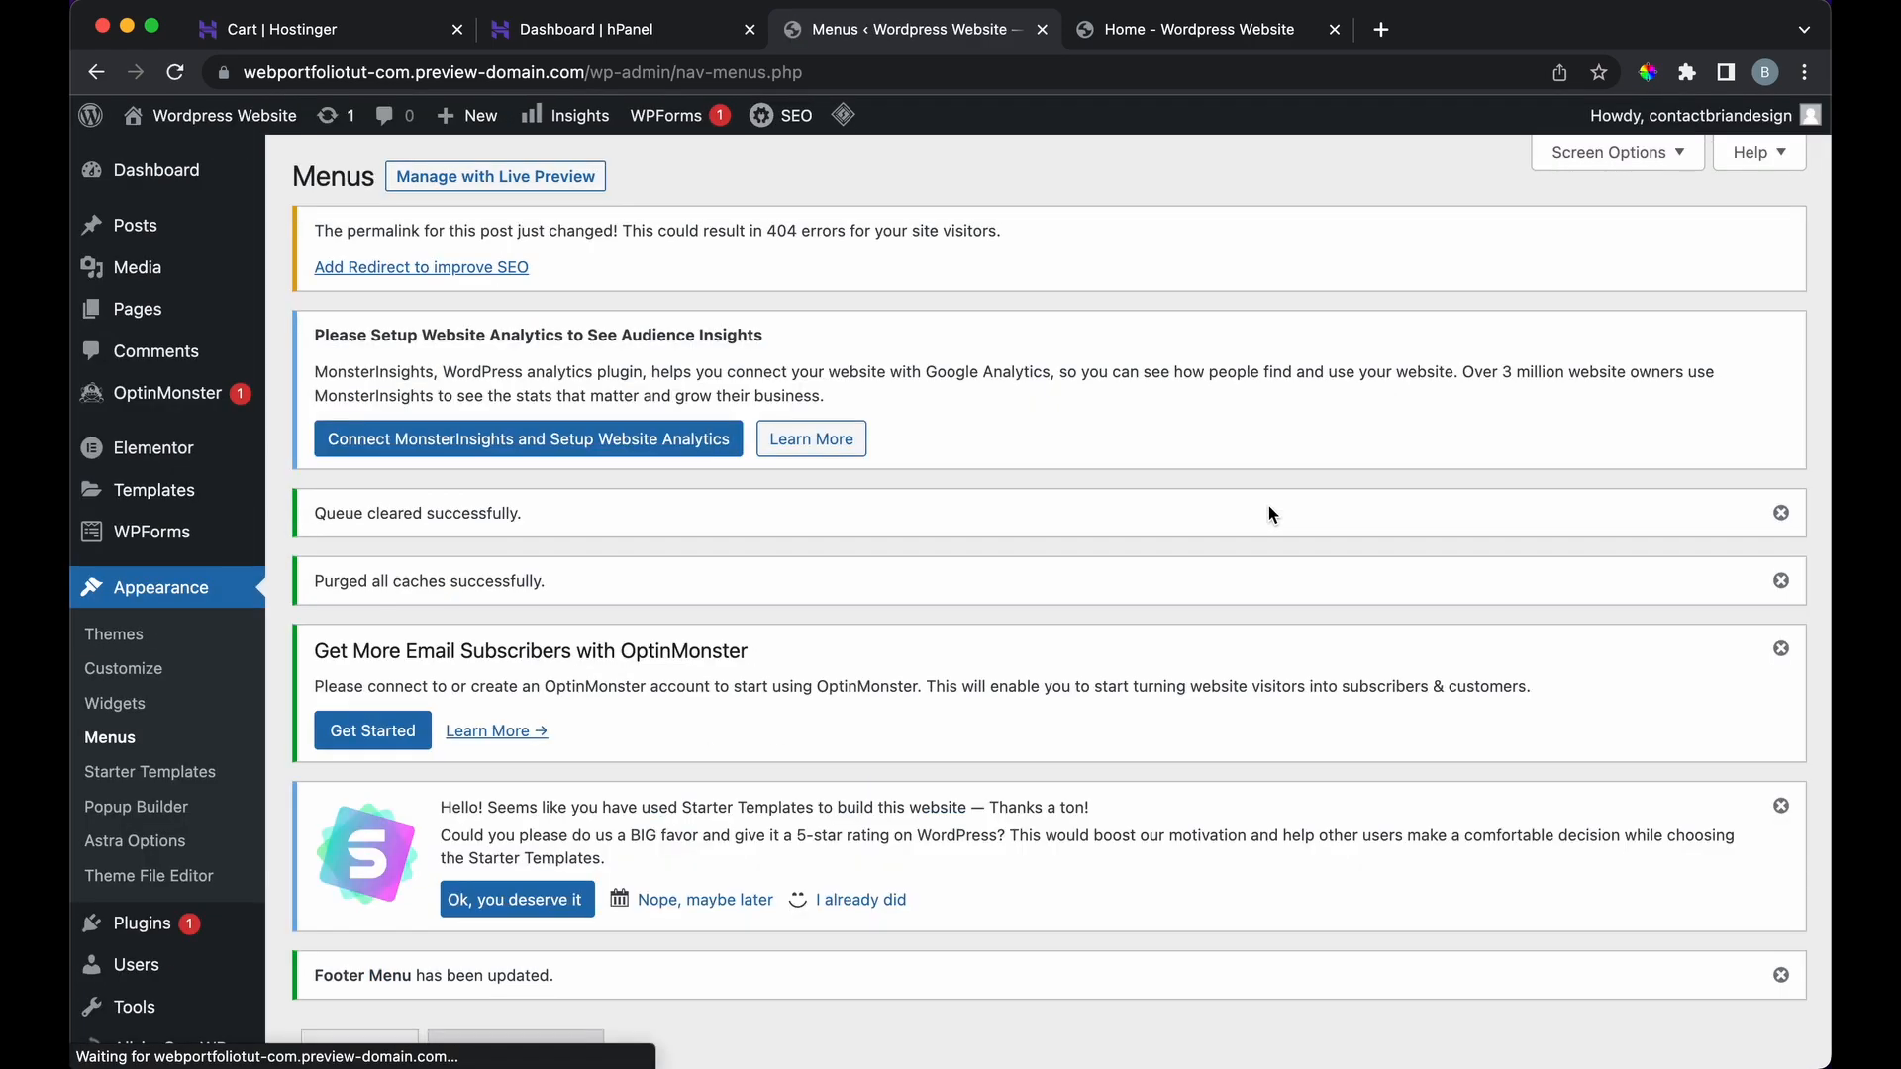
Step: Reload the homepage to look for the new menu item, then return to the menu editor
scroll(1147, 282, "down", 5)
left_click(1148, 29)
left_click(175, 72)
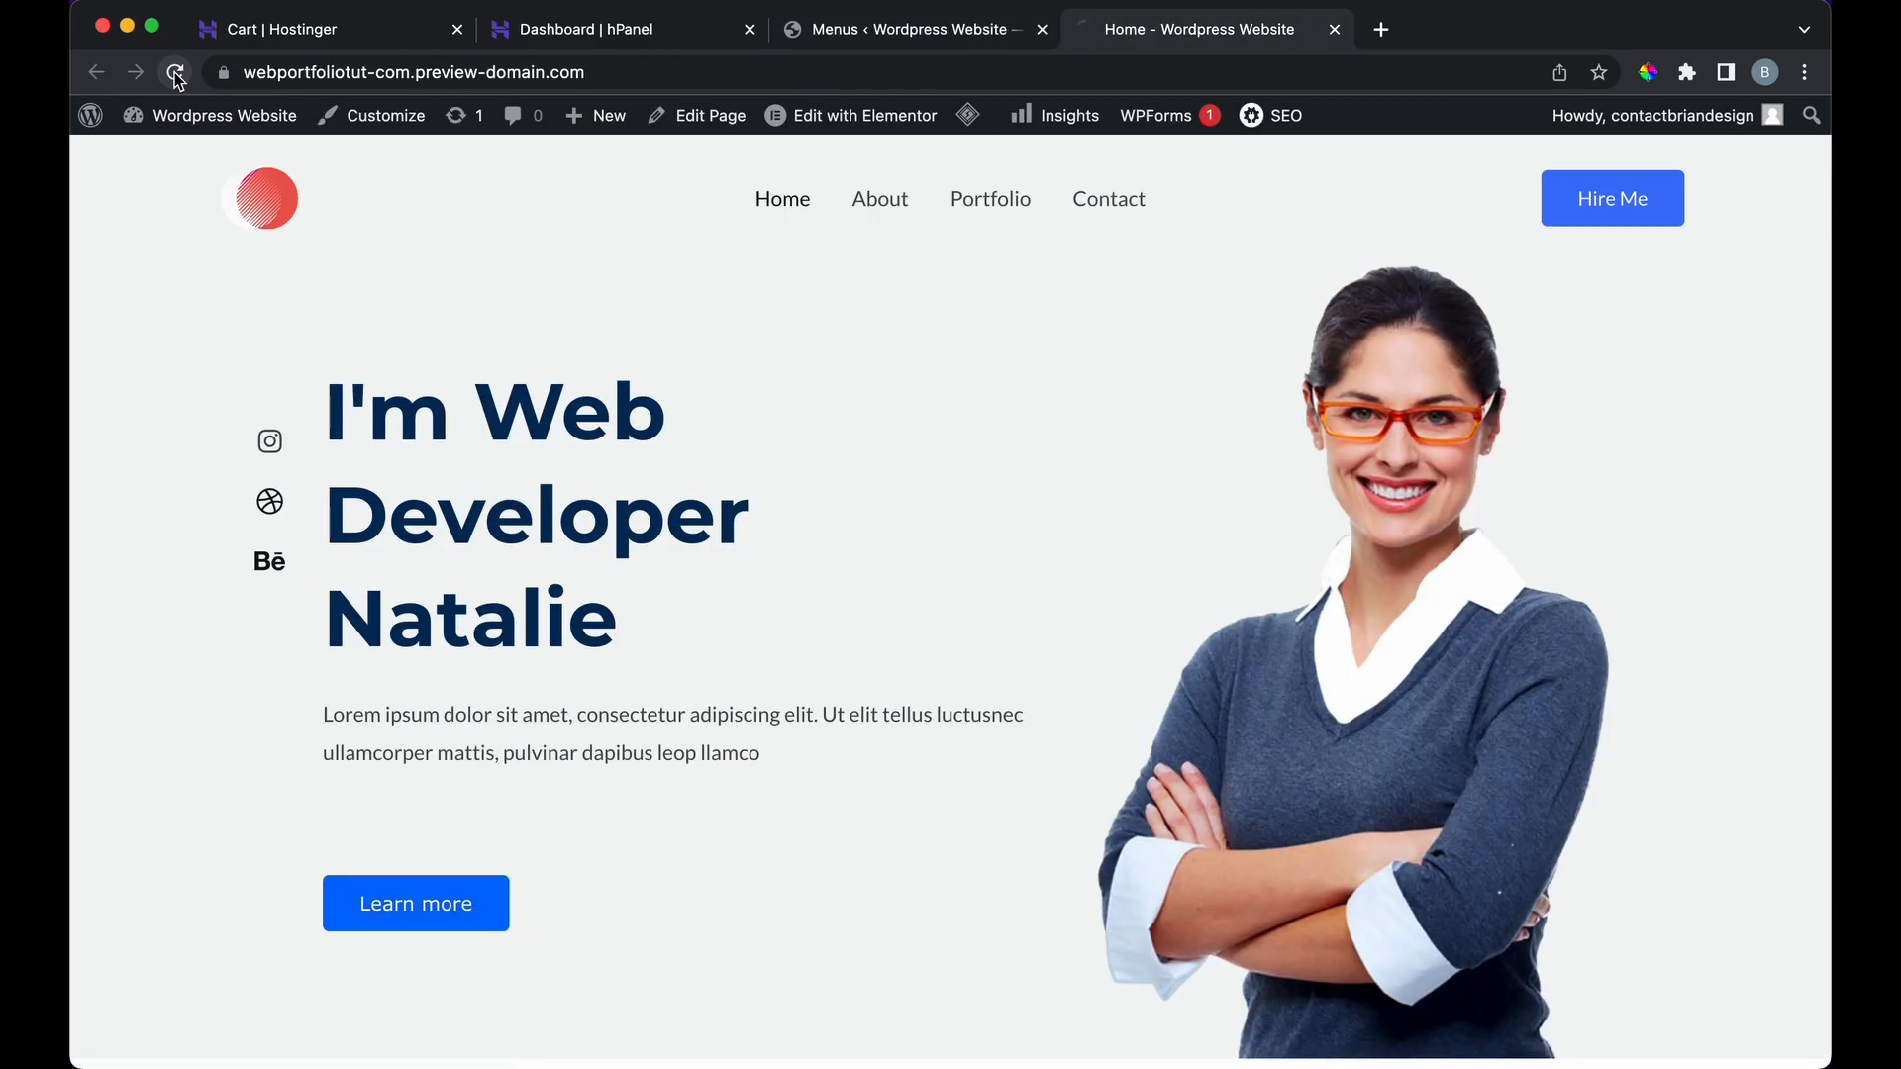
left_click(893, 40)
scroll(666, 671, "down", 5)
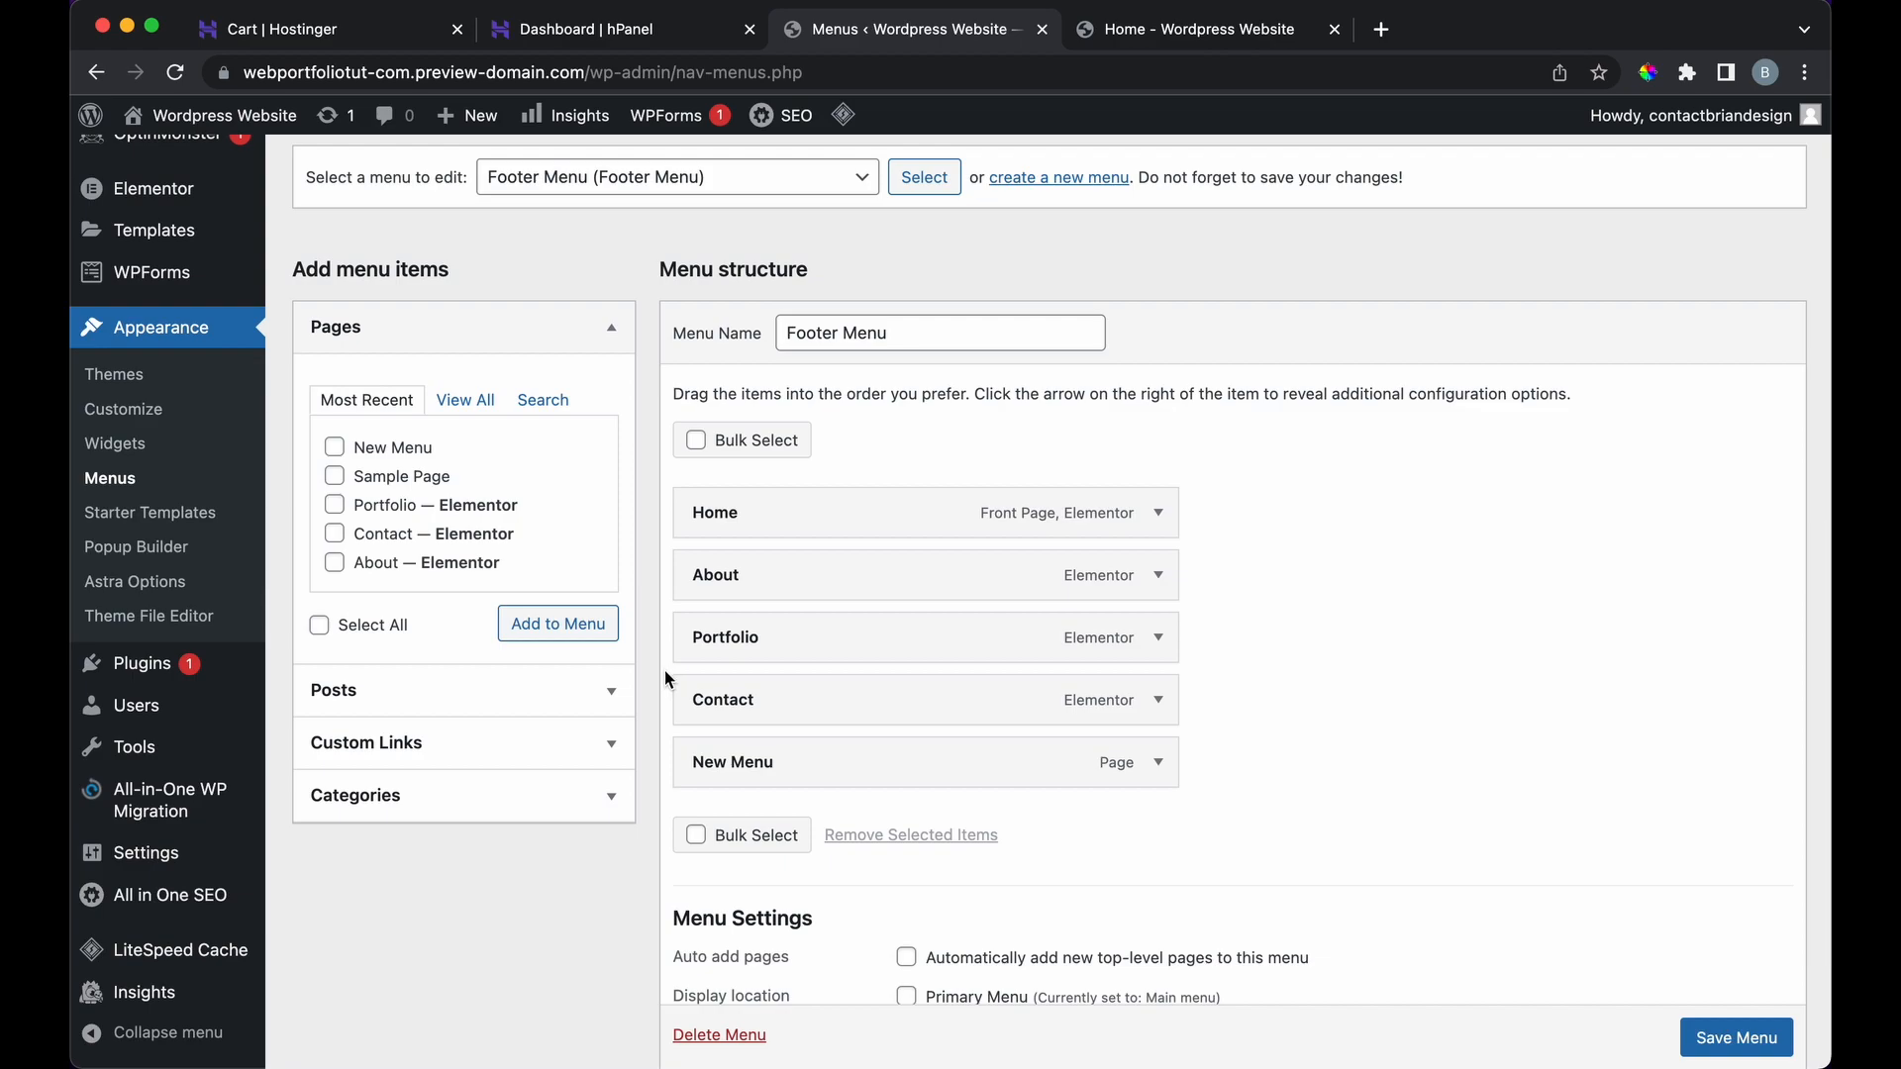
Step: Assign the menu to the Primary Menu location, save, and reload the homepage to see New Menu
left_click(782, 178)
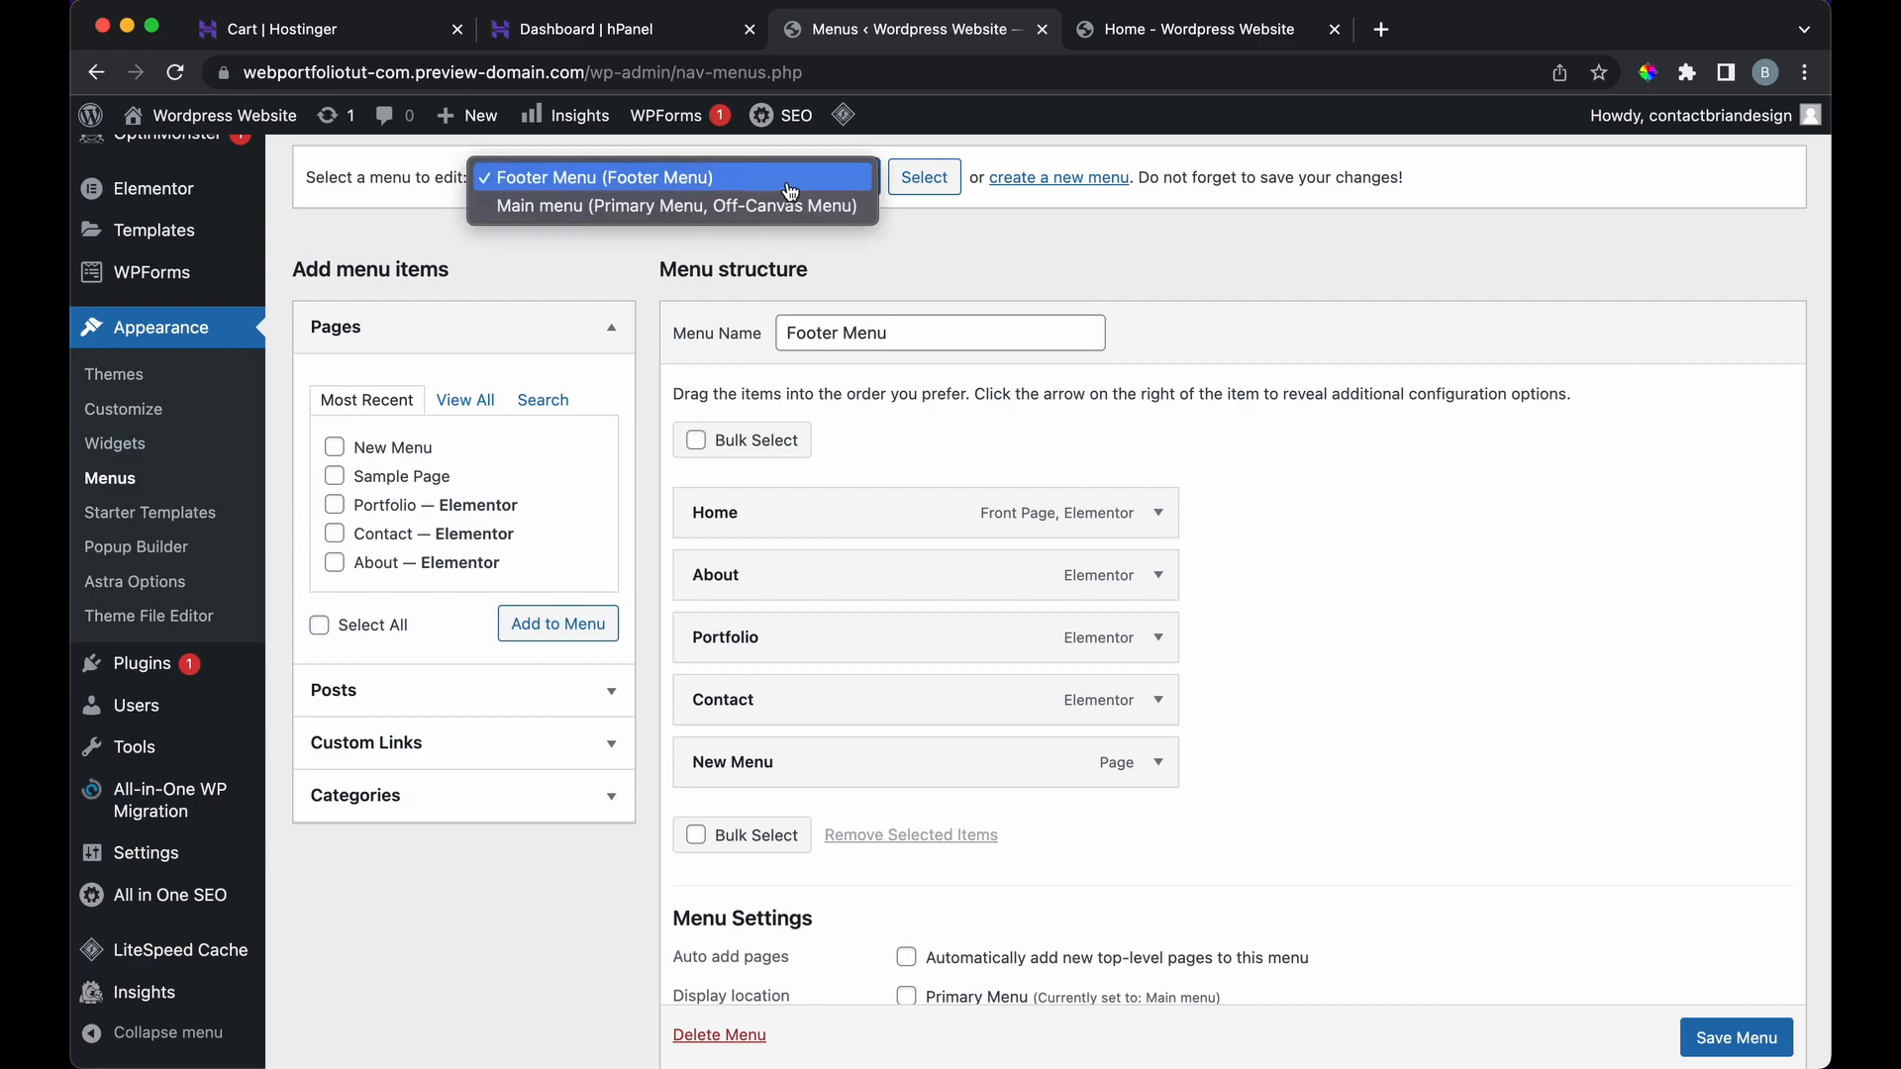
left_click(782, 206)
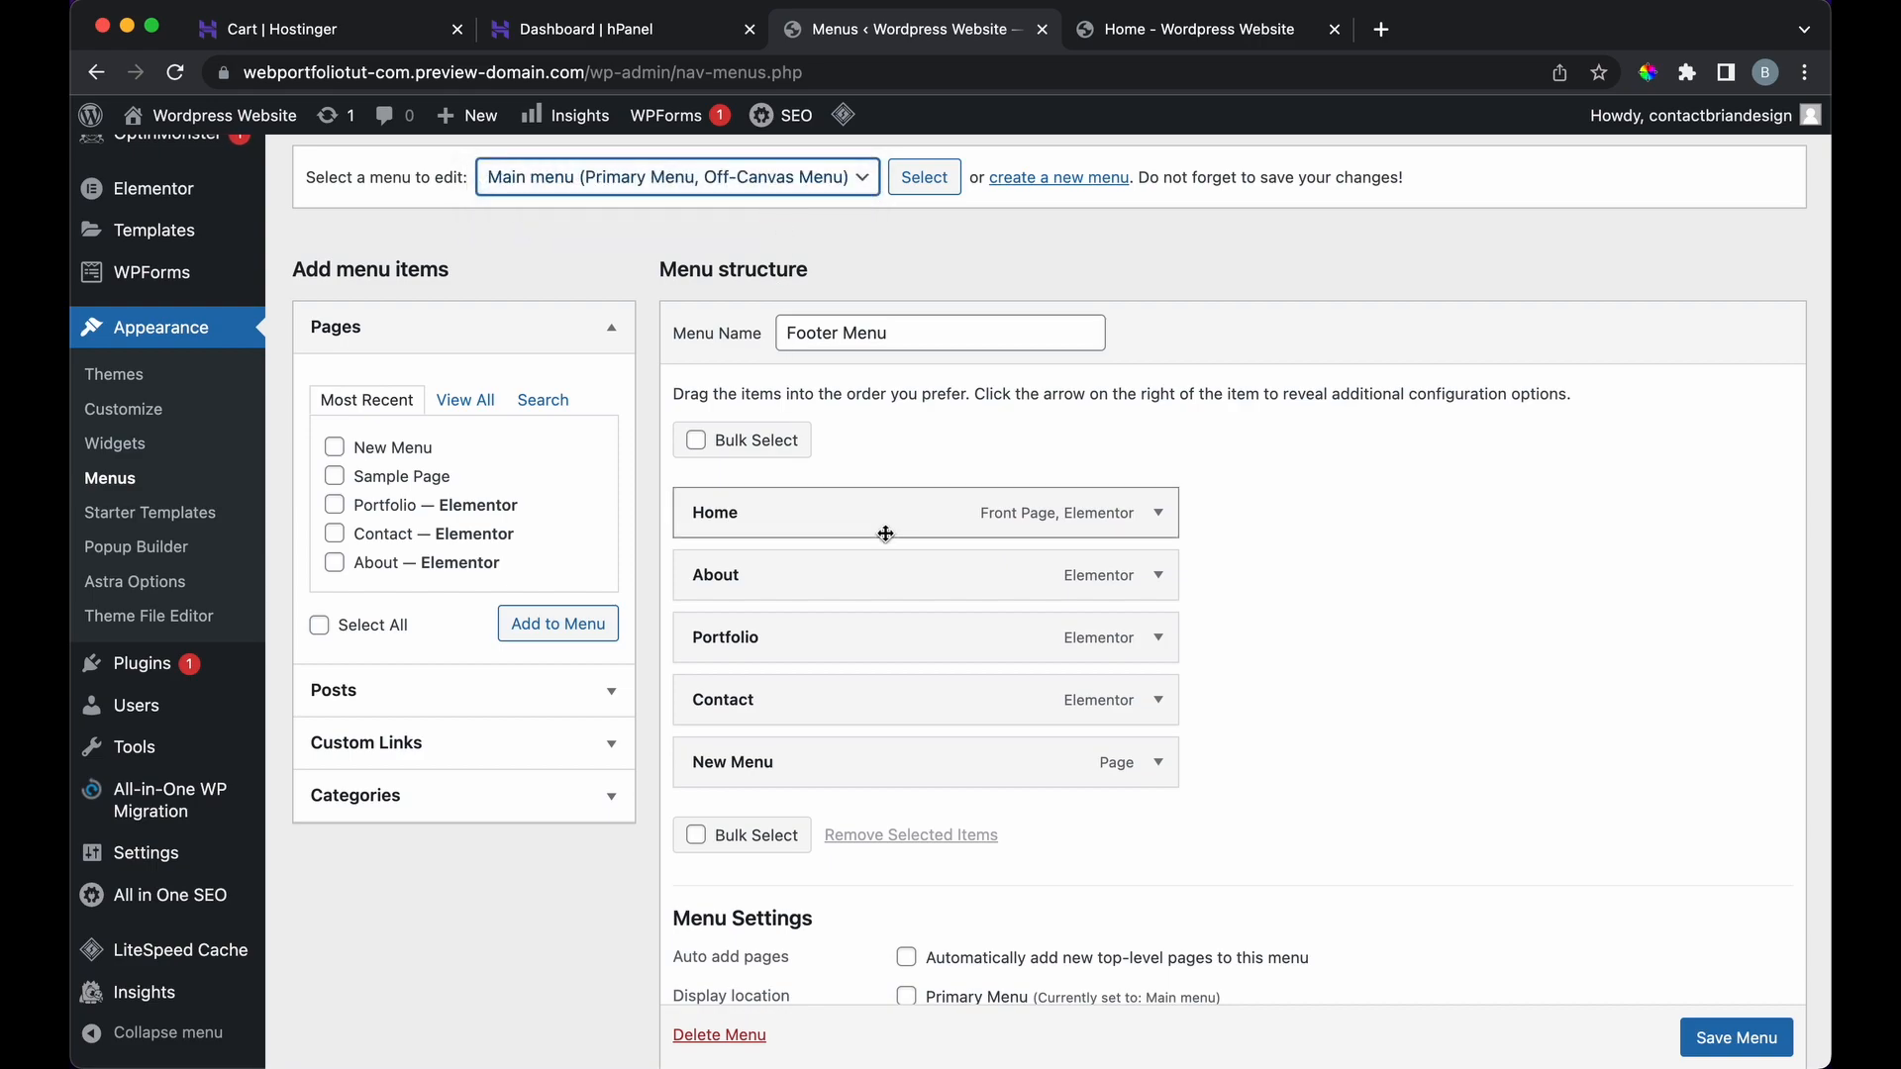
scroll(1210, 644, "down", 3)
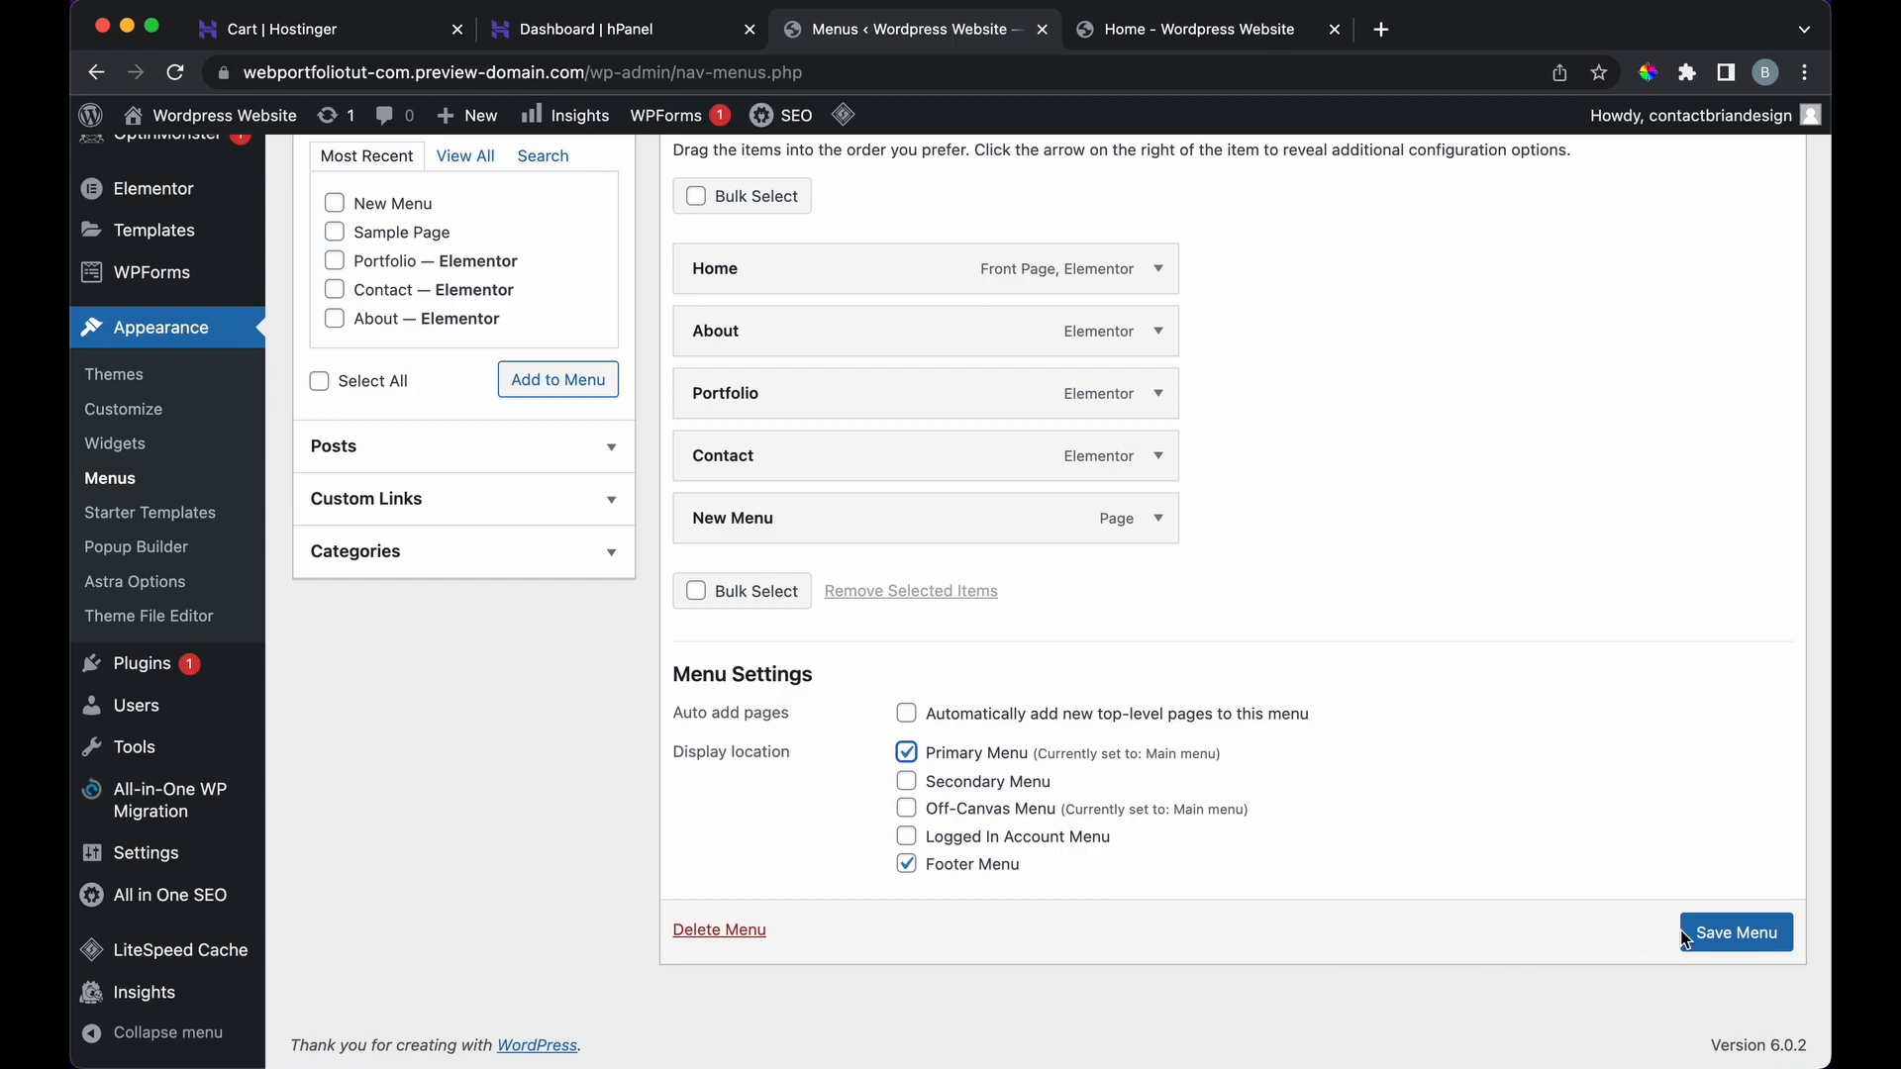
left_click(1742, 937)
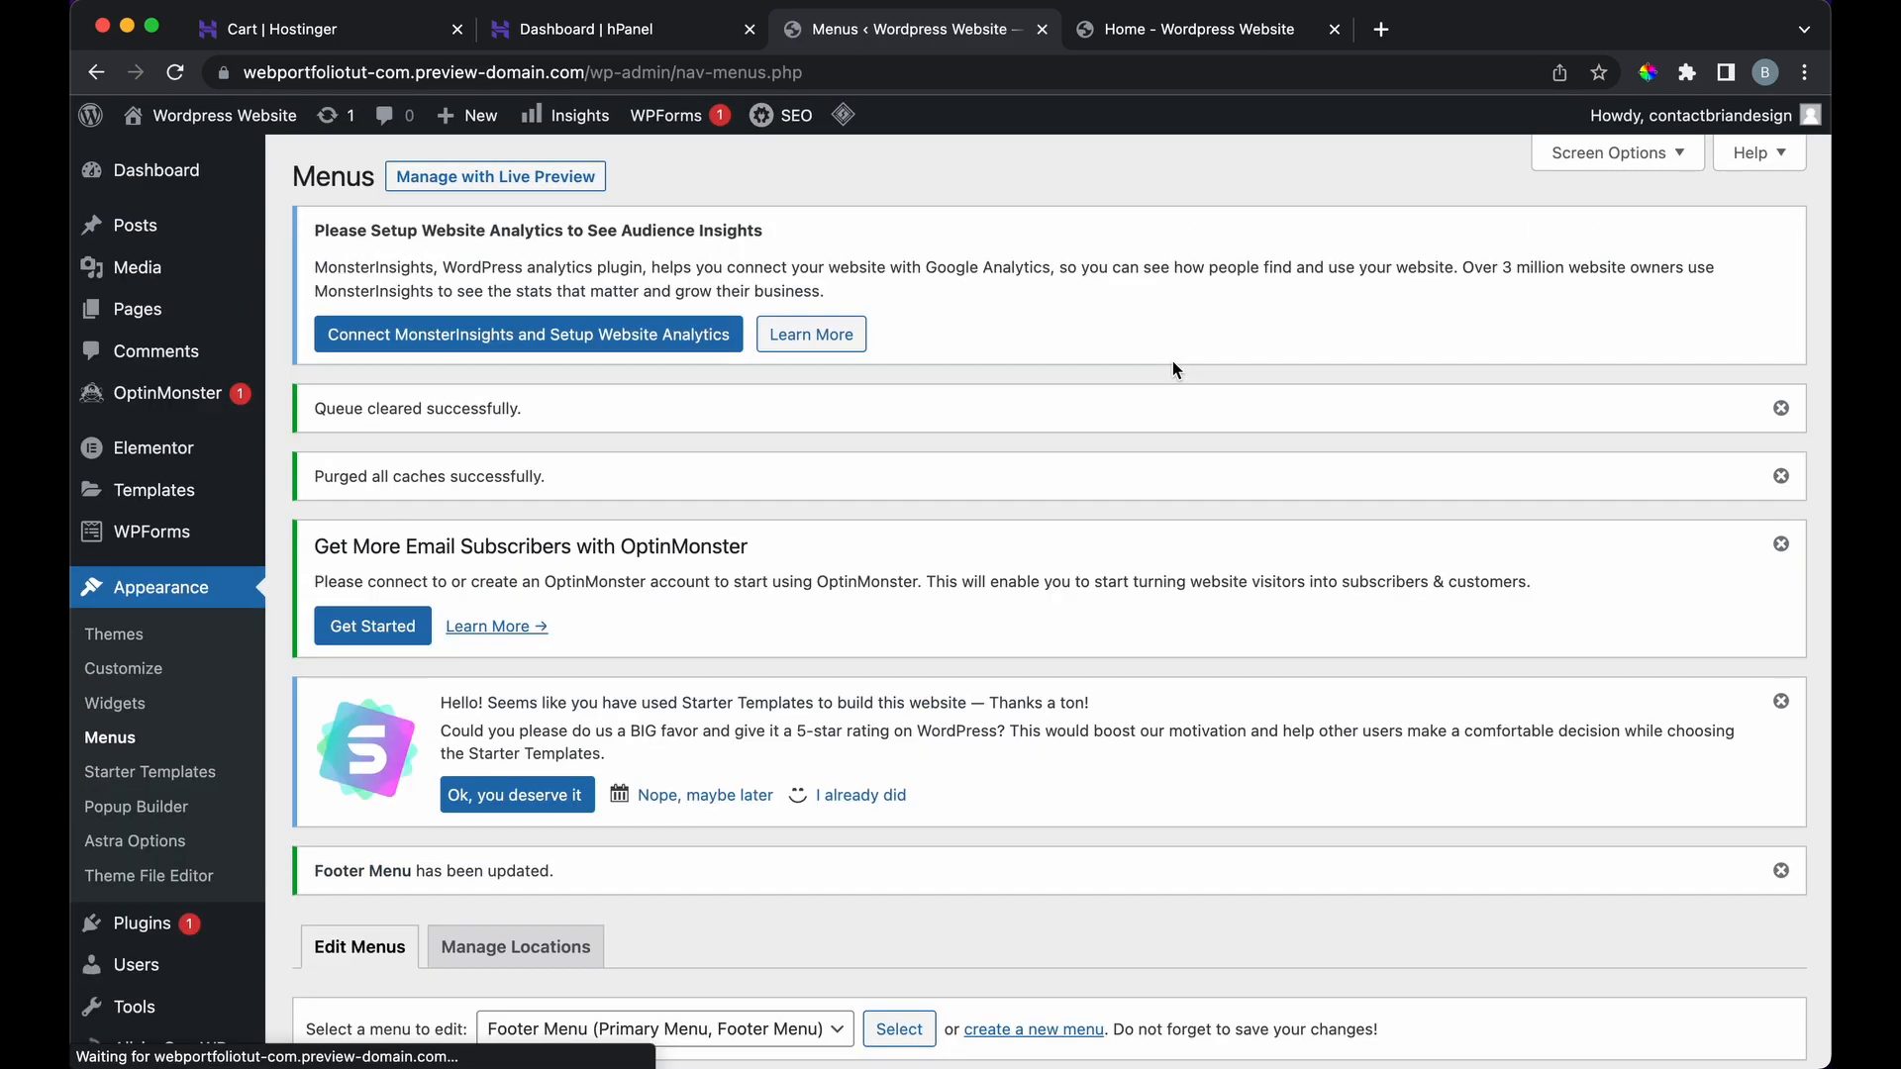
left_click(1150, 39)
left_click(175, 74)
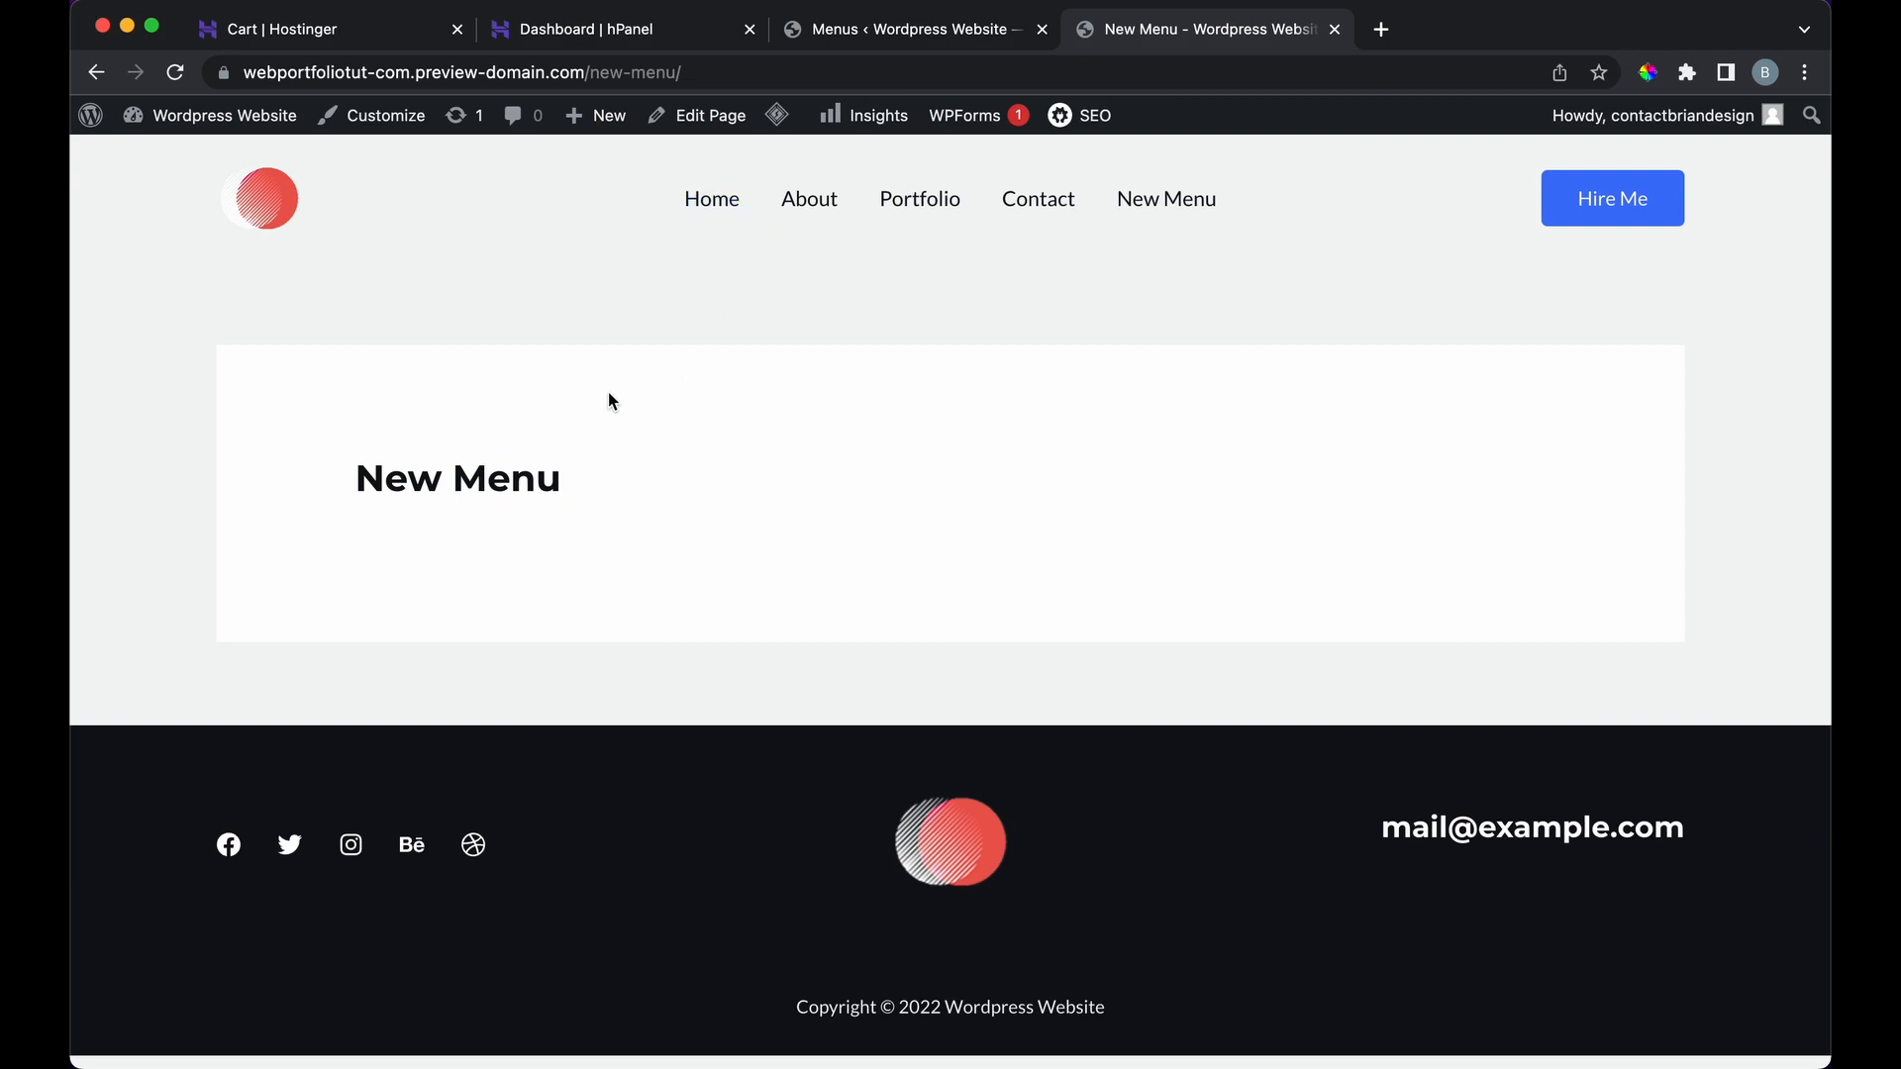
Step: Open the New Menu page in Elementor and add a single-column section
left_click(701, 128)
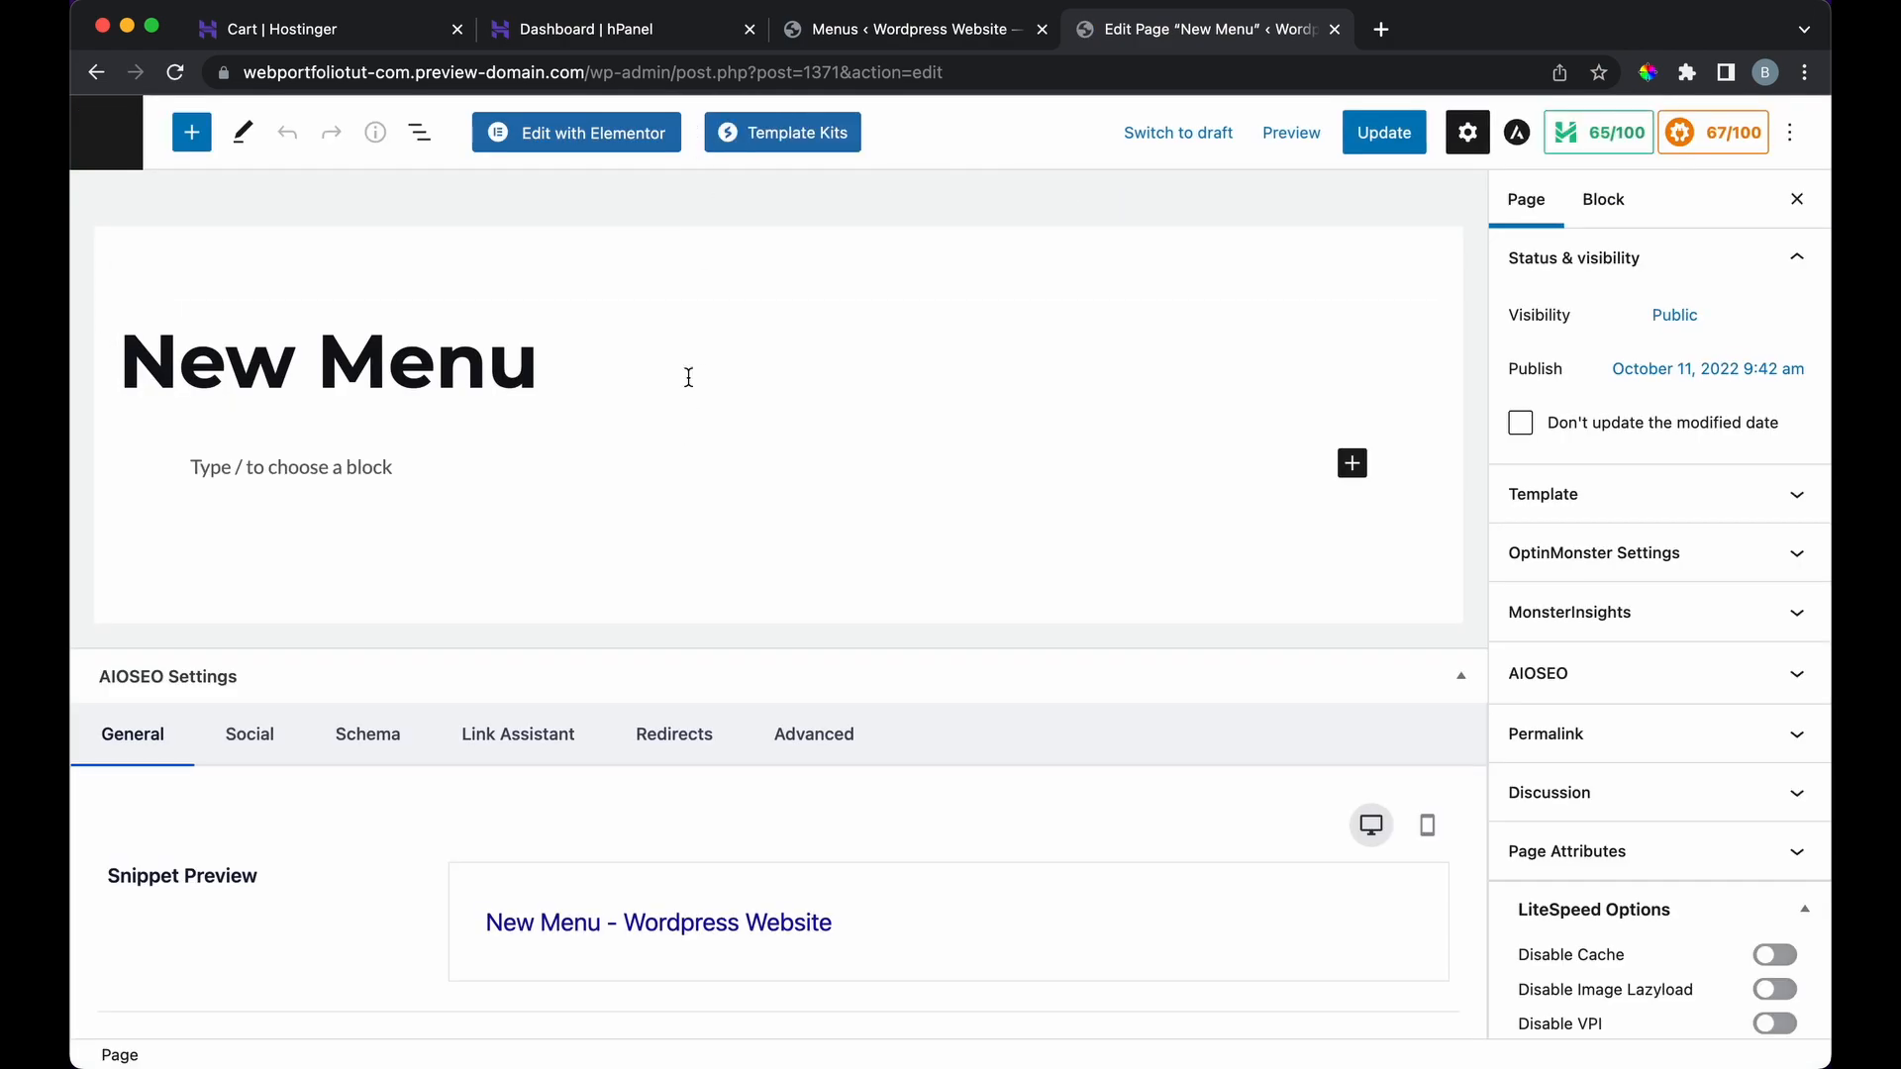
left_click(622, 144)
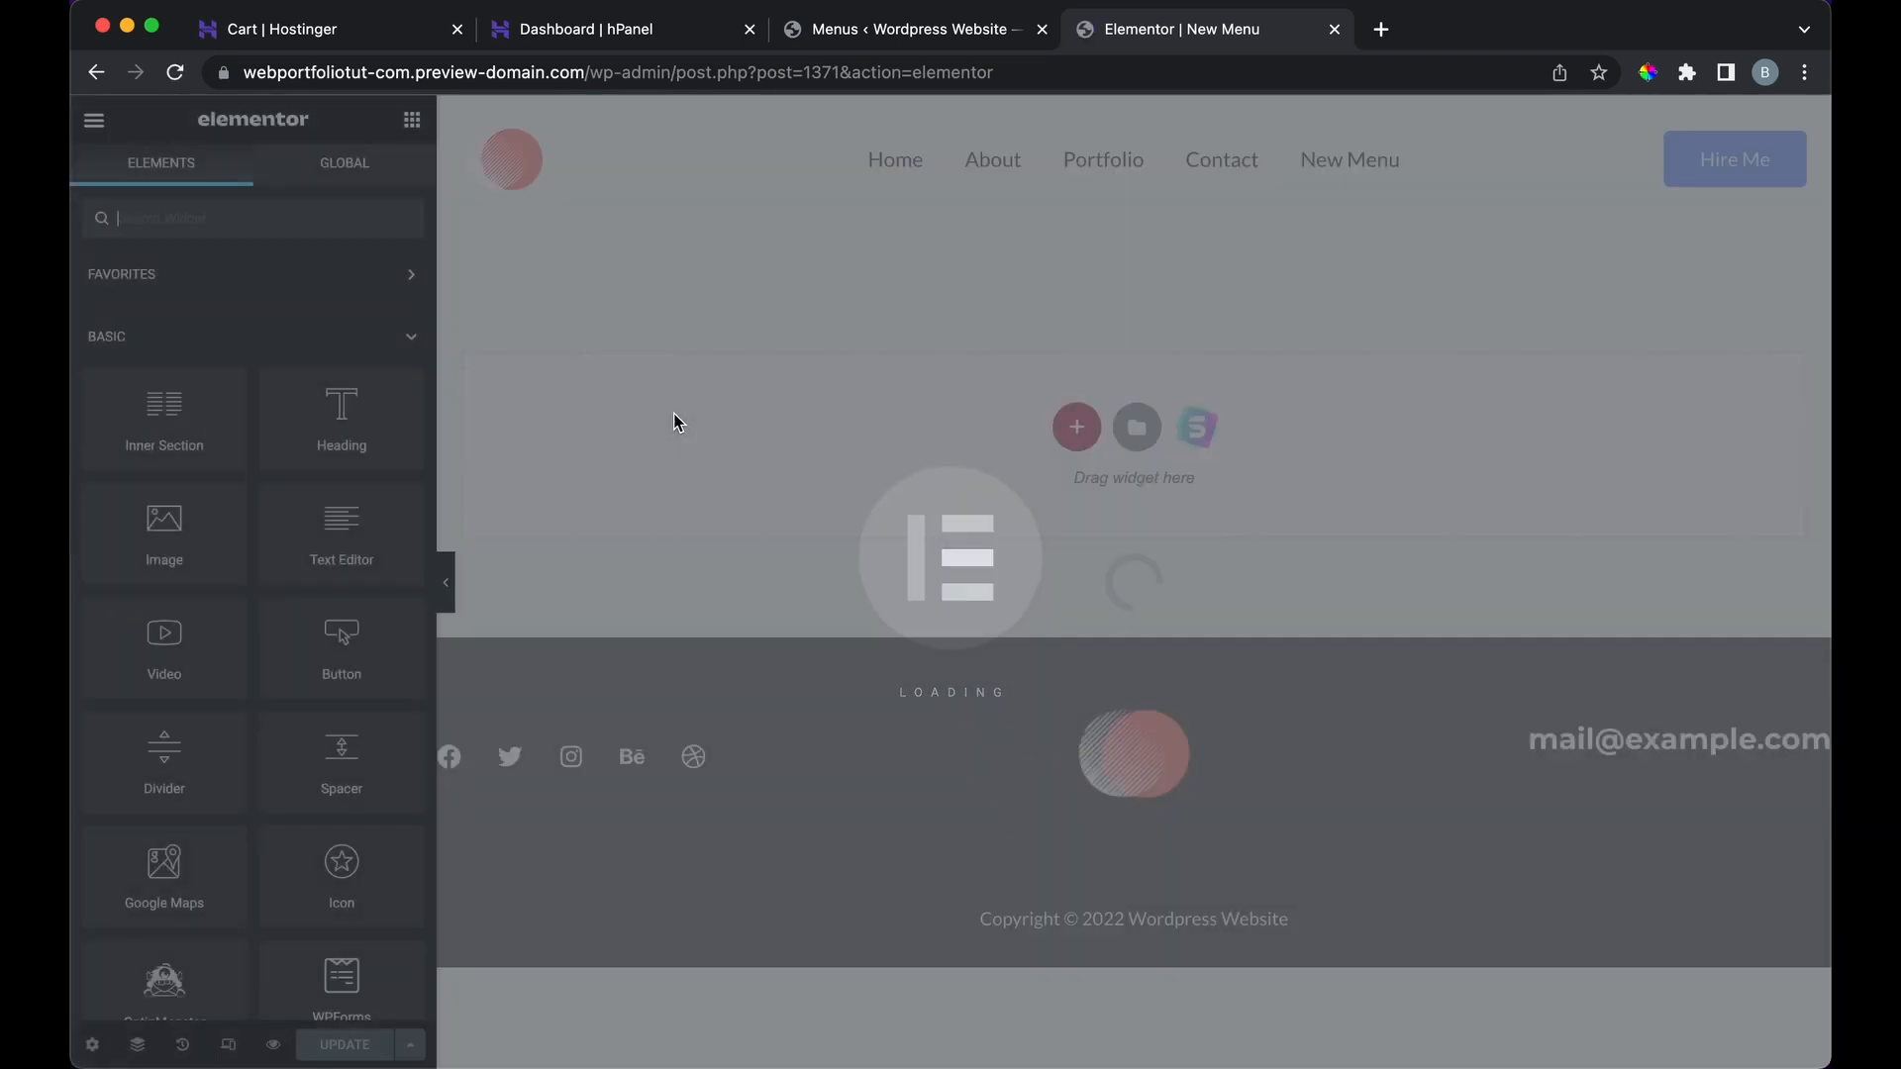
left_click(1076, 426)
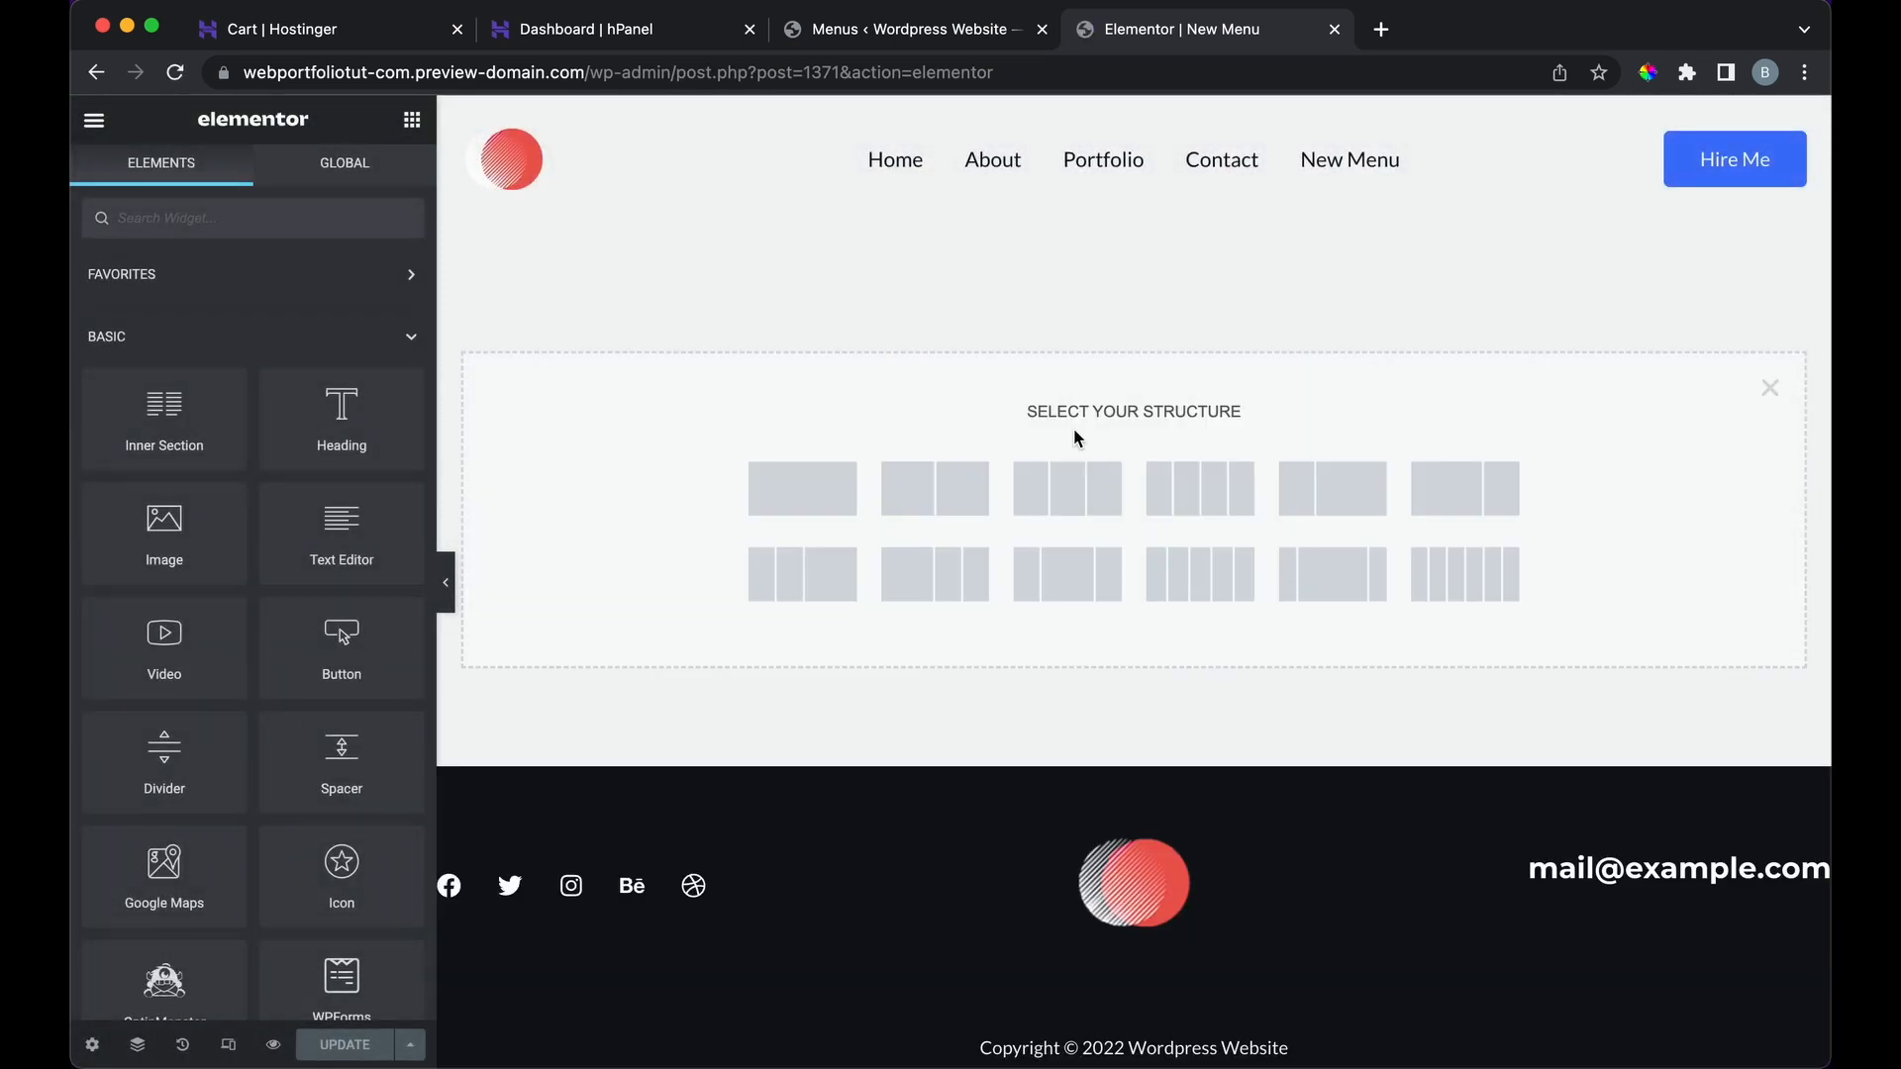
left_click(816, 506)
Step: Add a Heading reading 'This is a new page I created', save, and exit to the Menus tab
left_click(412, 120)
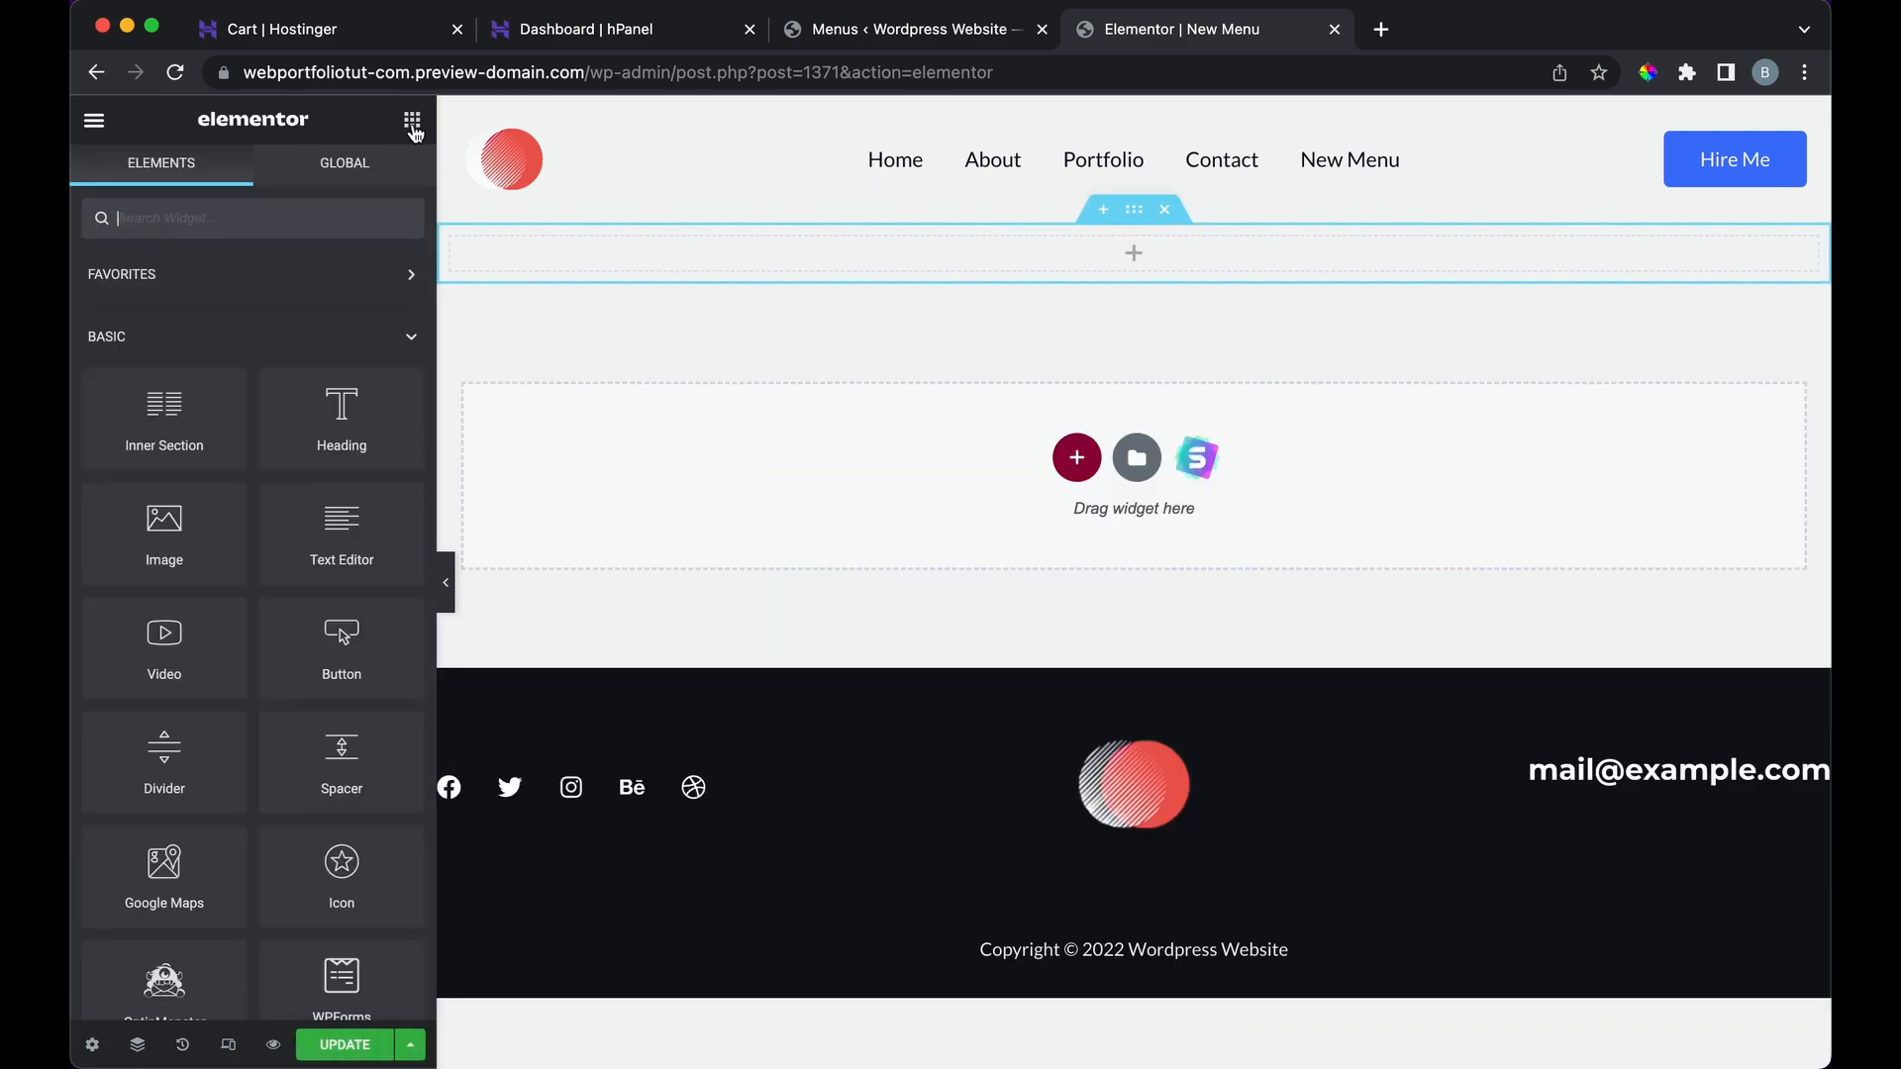
left_click_drag(293, 407, 1069, 273)
triple_click(1089, 274)
type("This is")
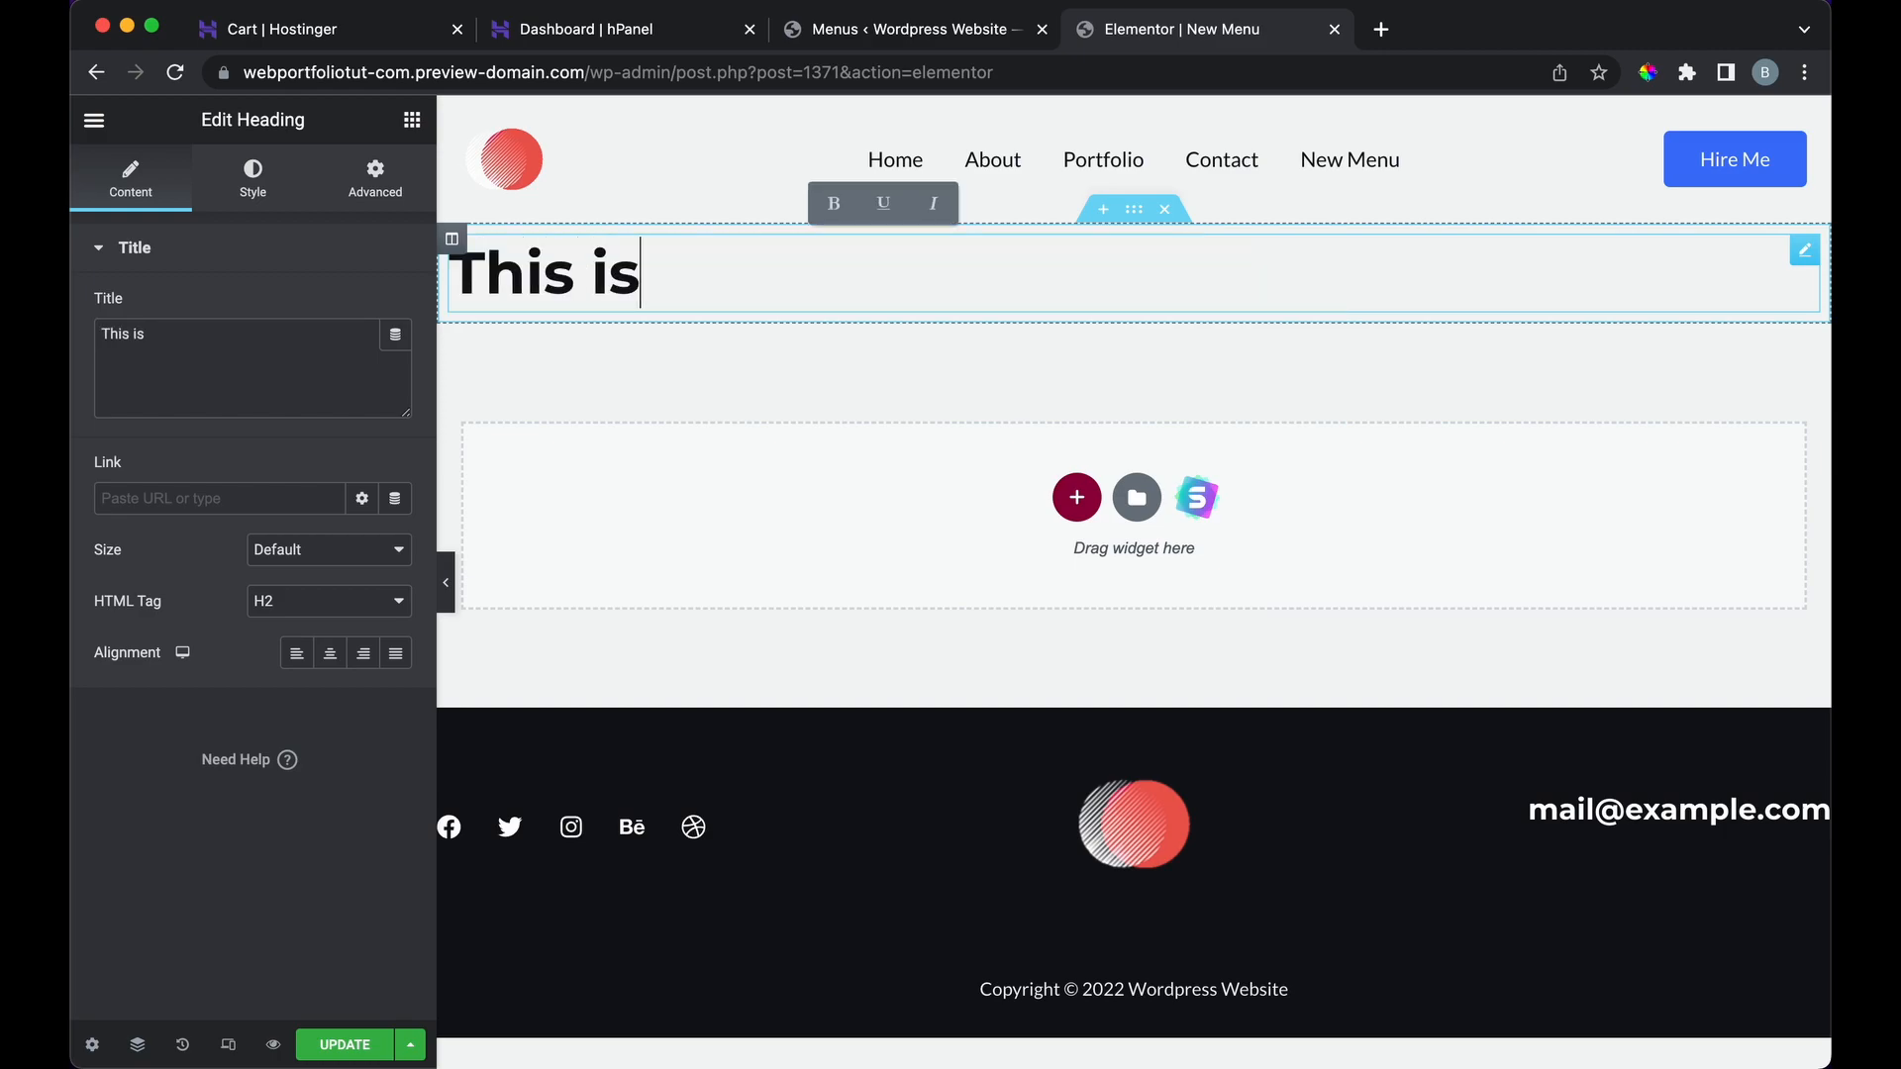
type(" a new page I created")
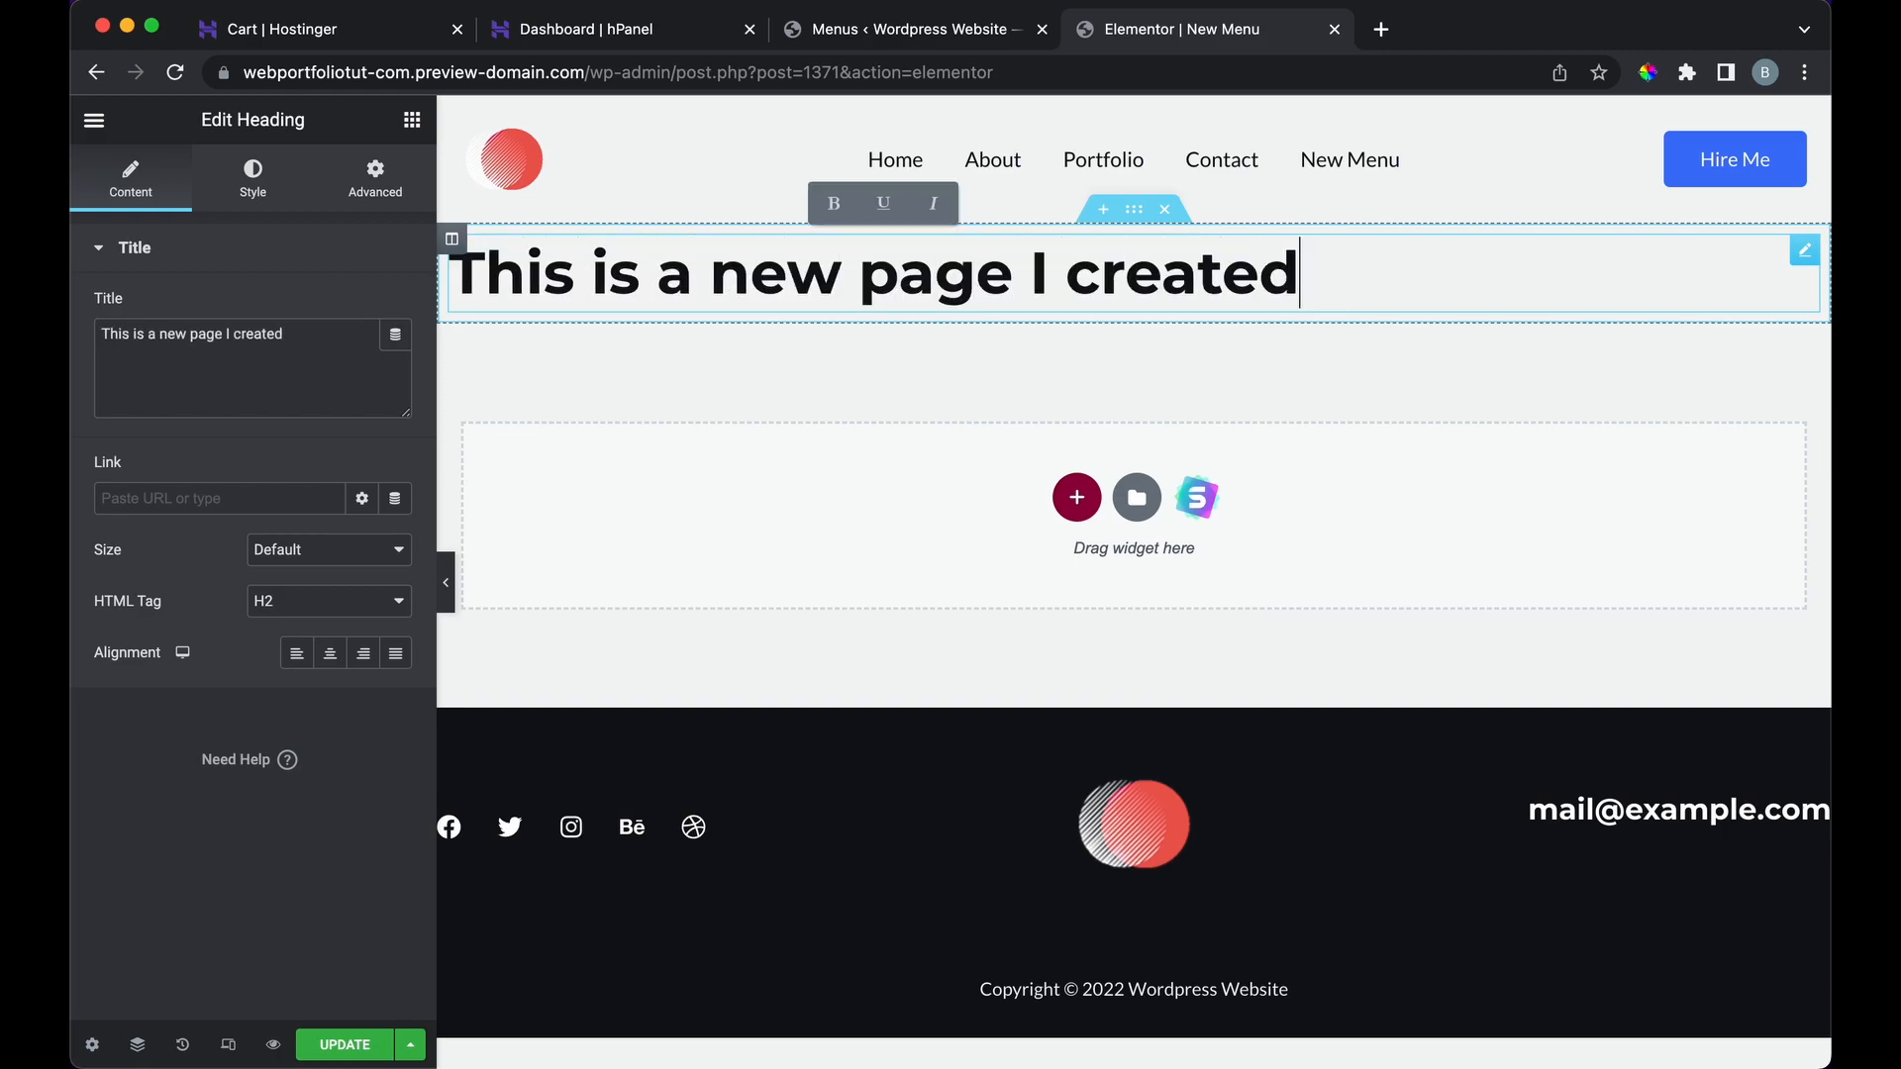
key("super+s")
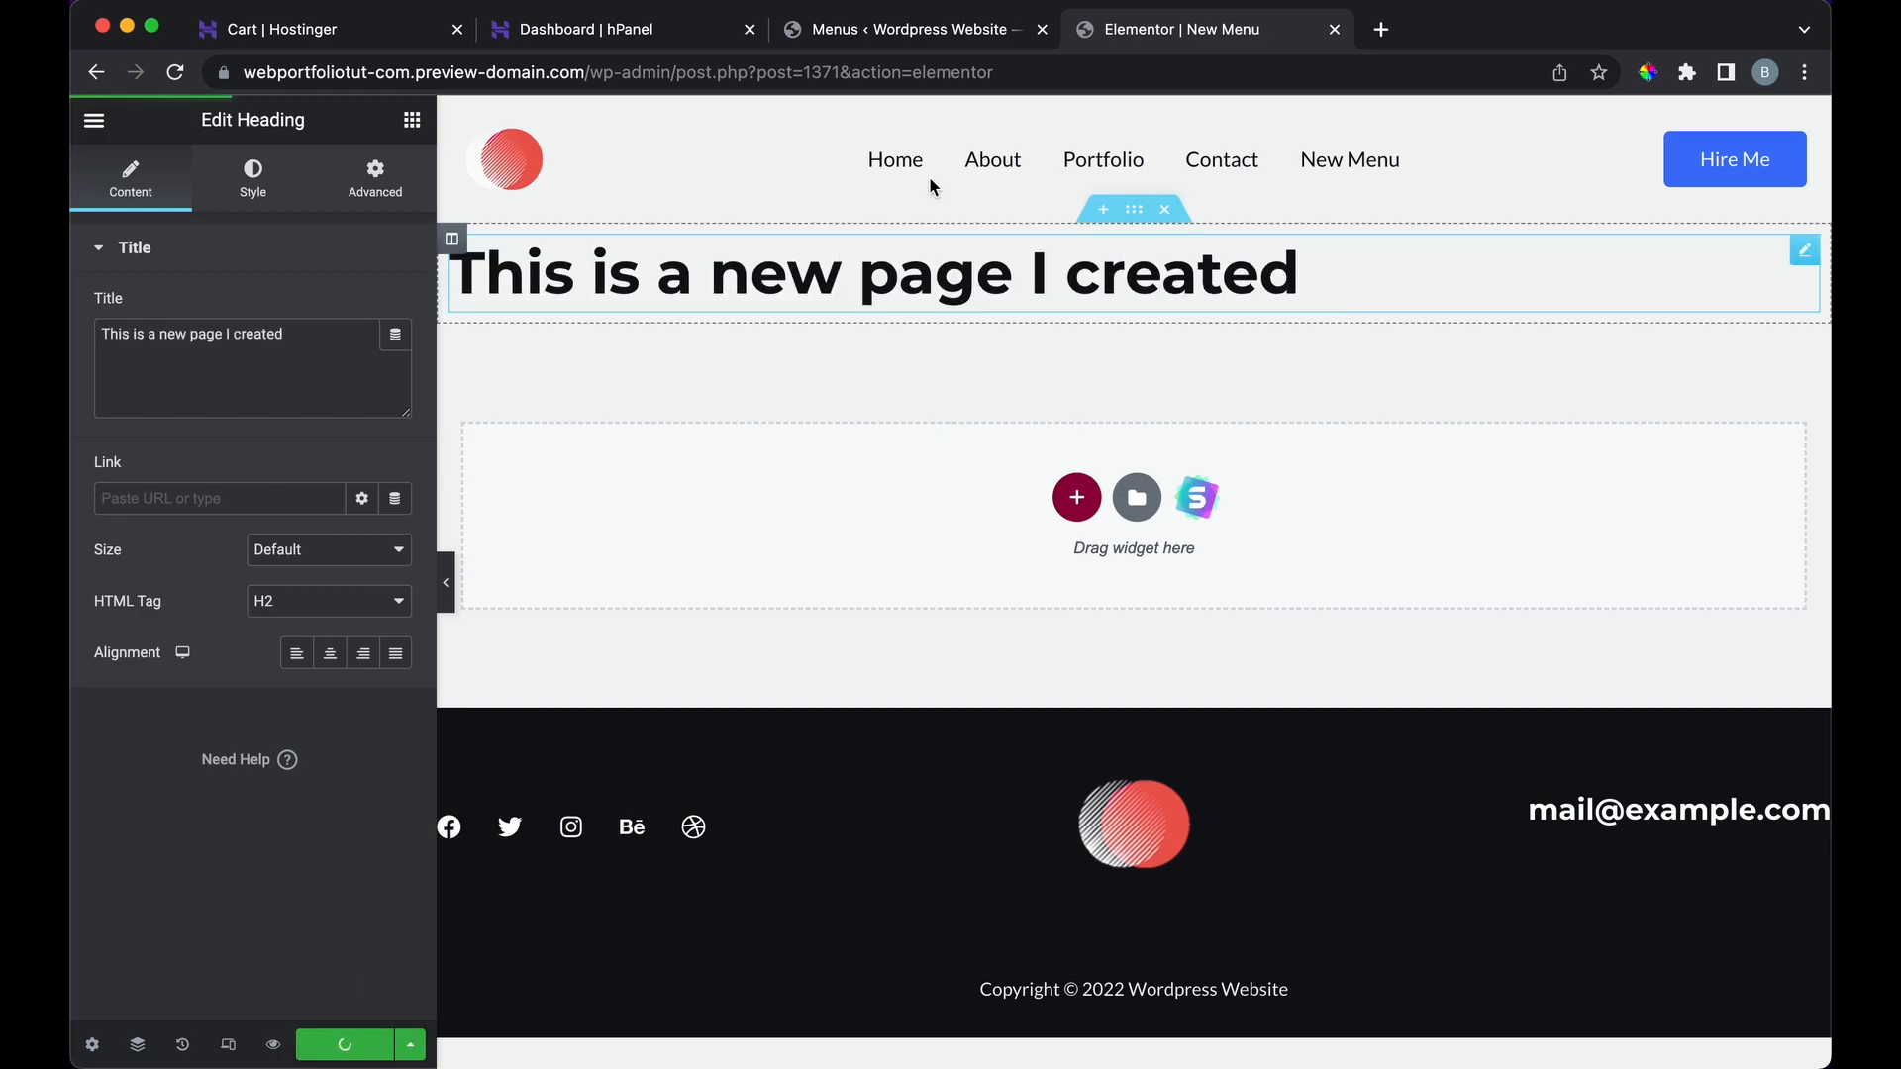
left_click(97, 122)
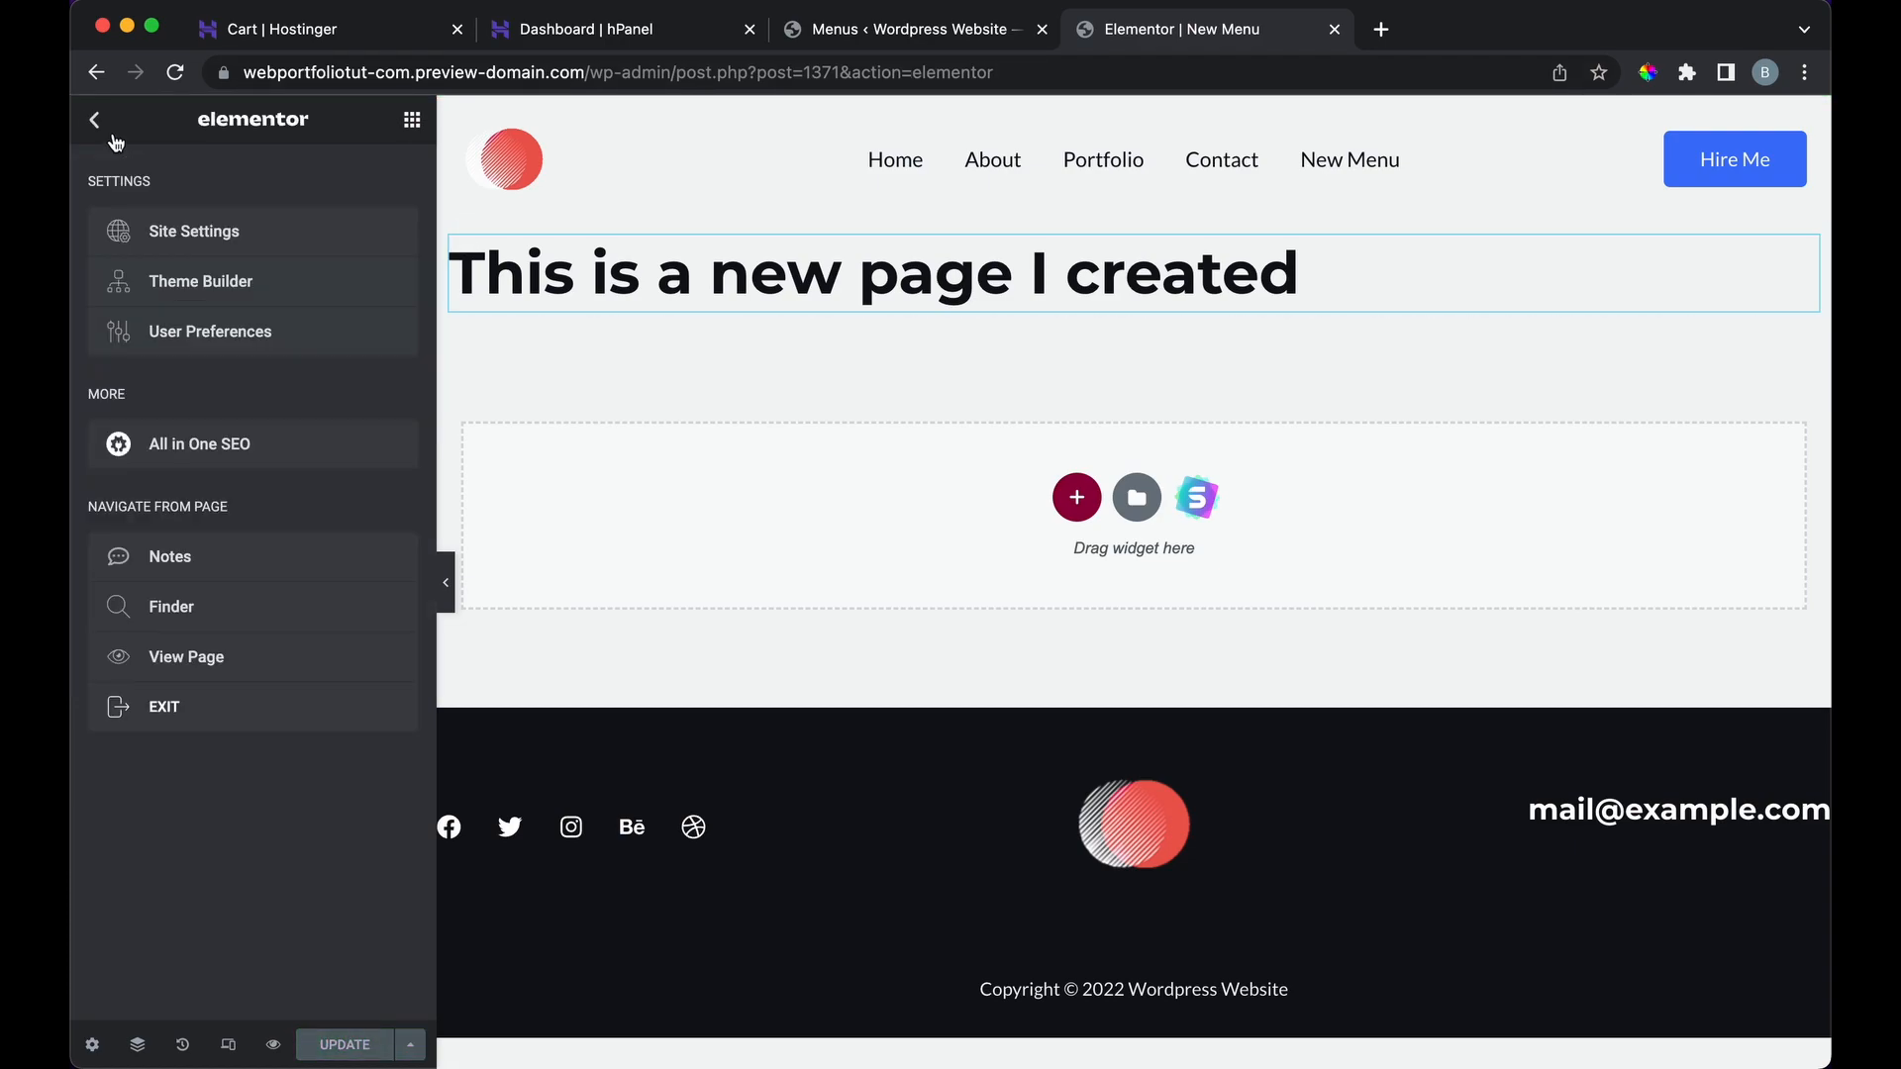
left_click(269, 701)
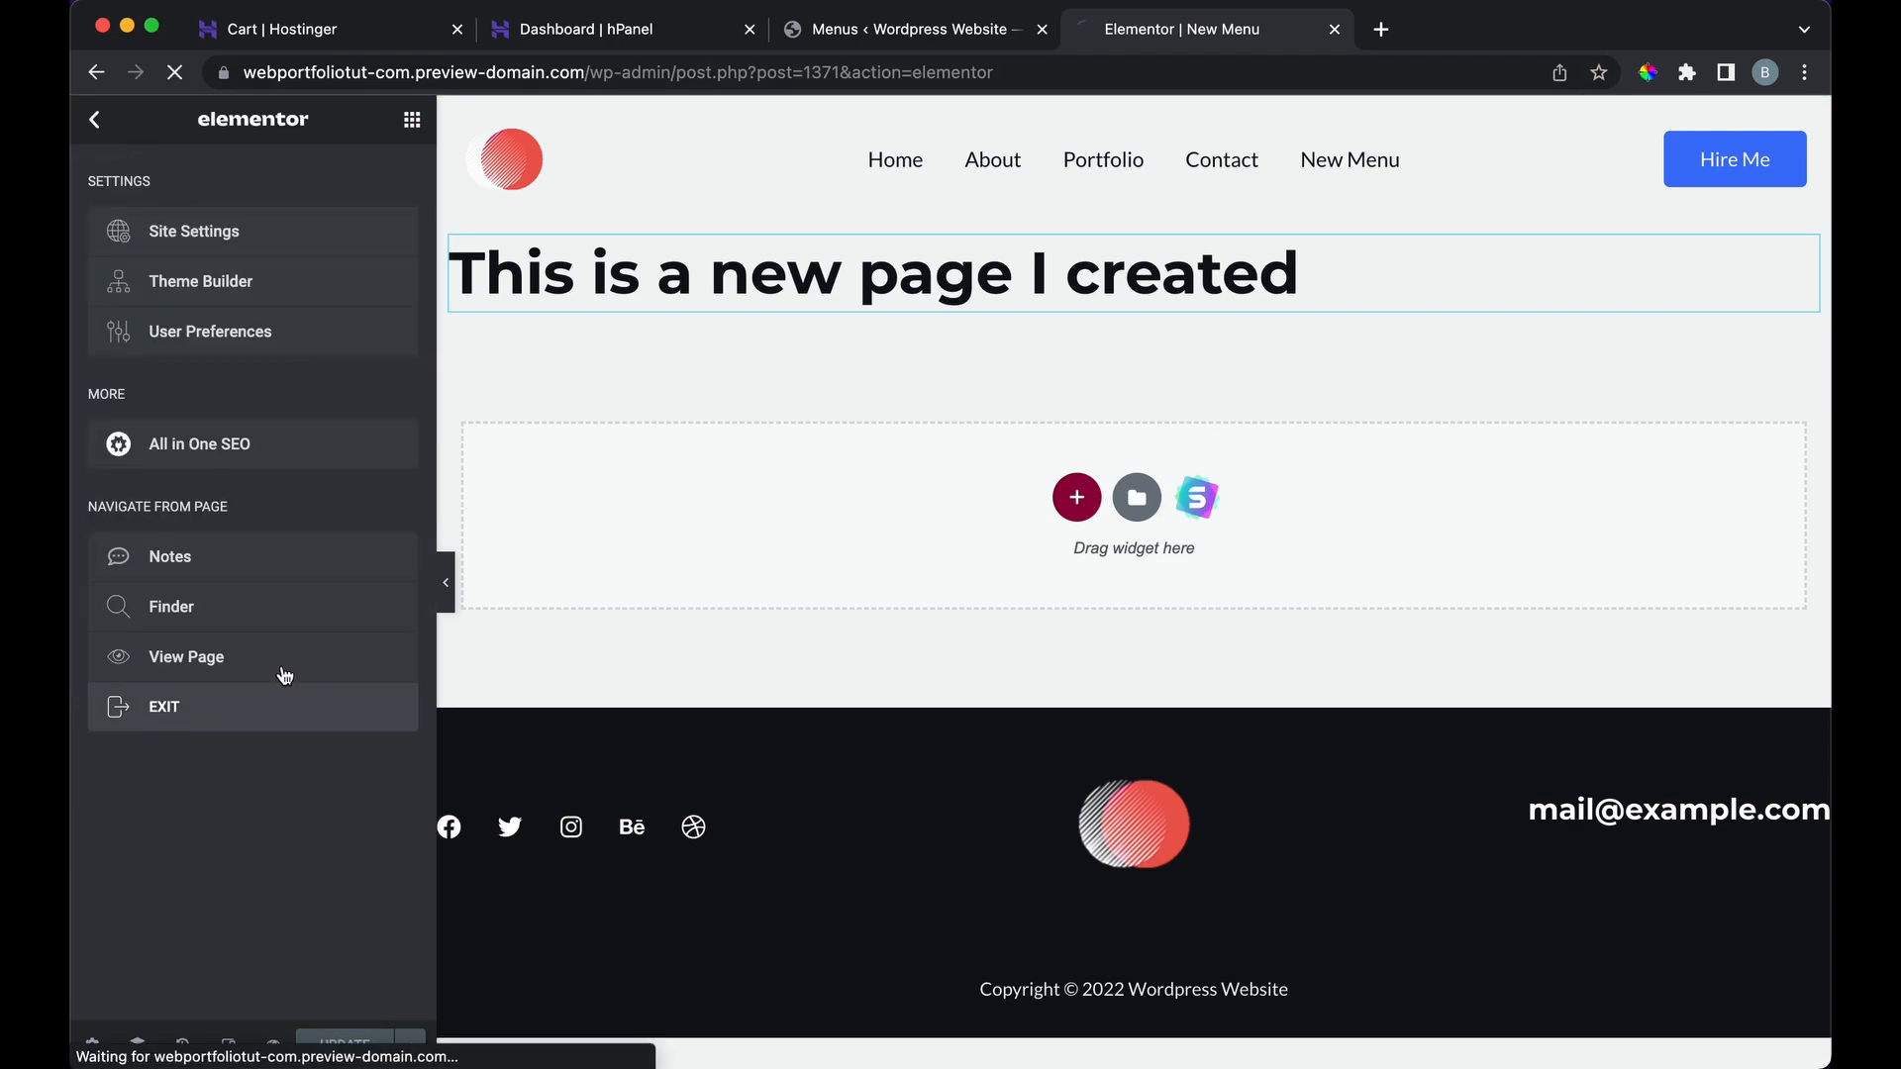
left_click(885, 41)
Step: View New Menu on the live site showing 'This is a new page I created', then open the Pages list
mouse_move(241, 117)
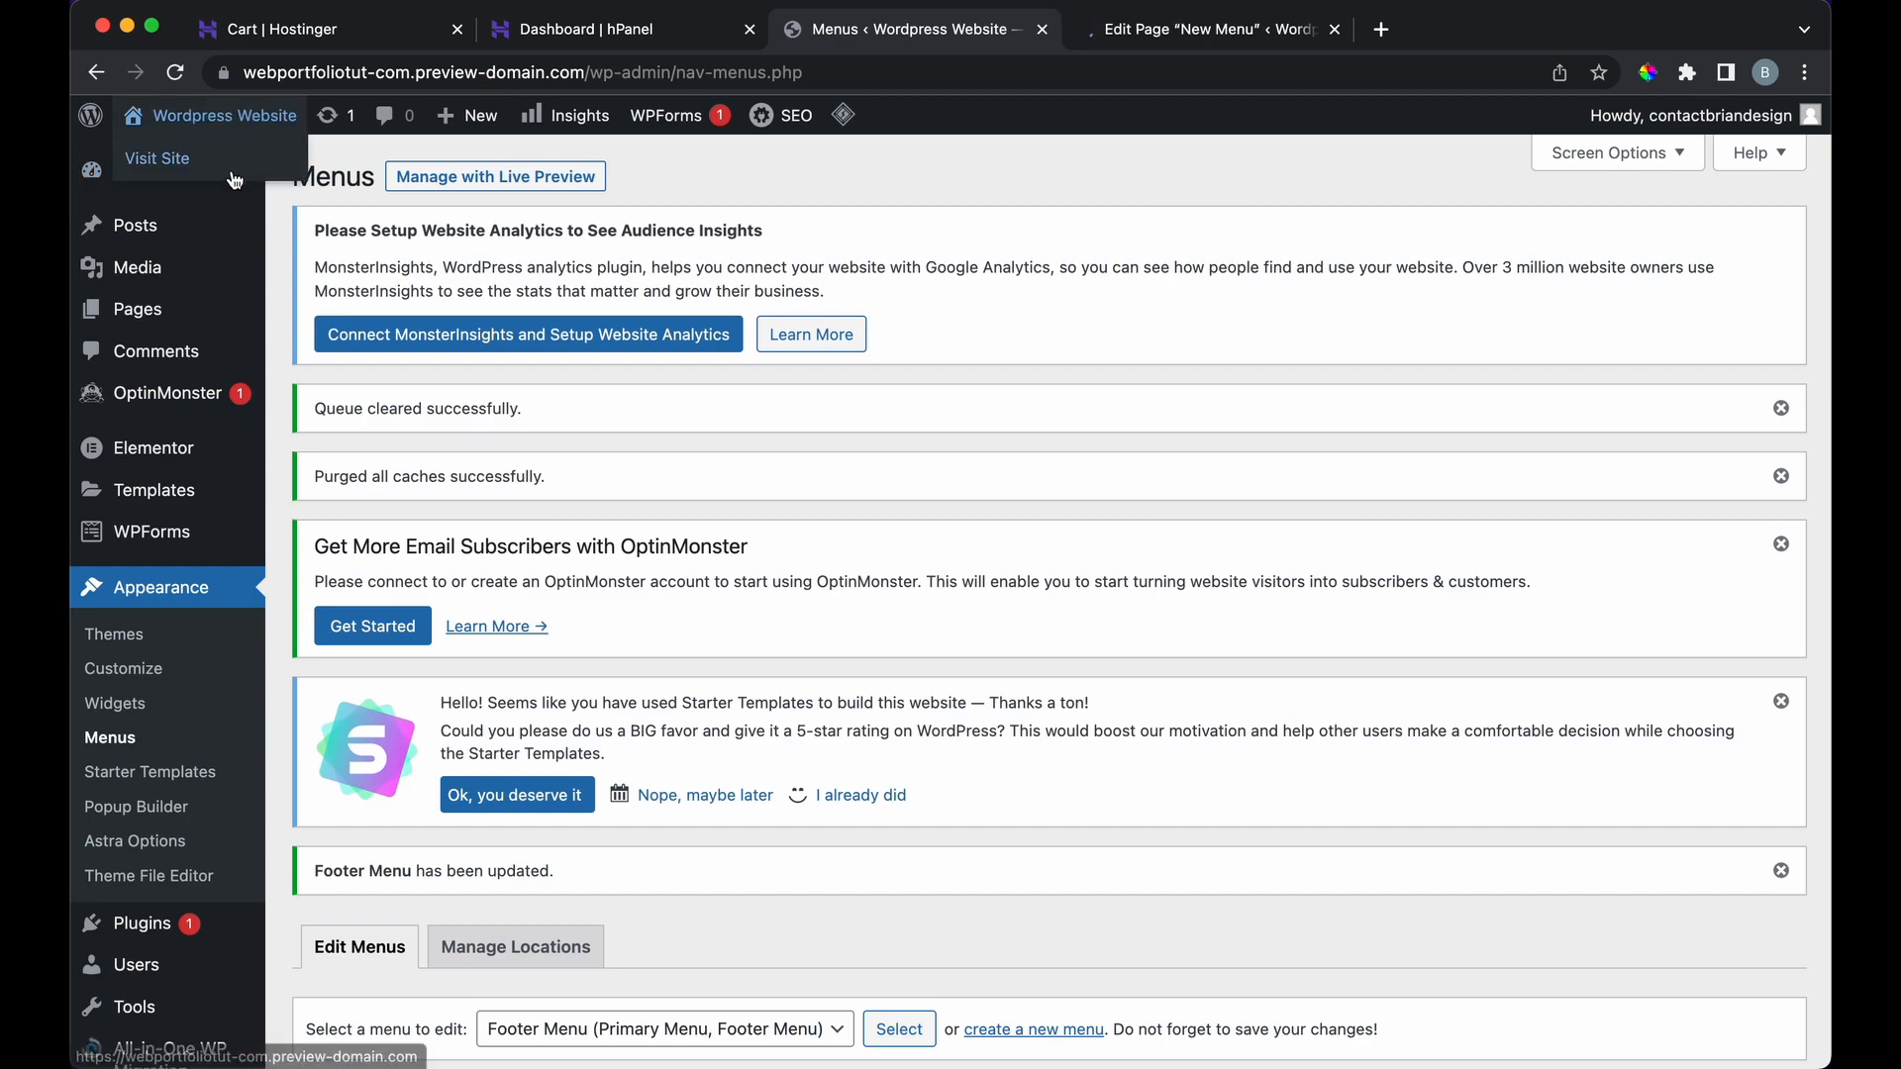
left_click(1173, 33)
left_click(844, 25)
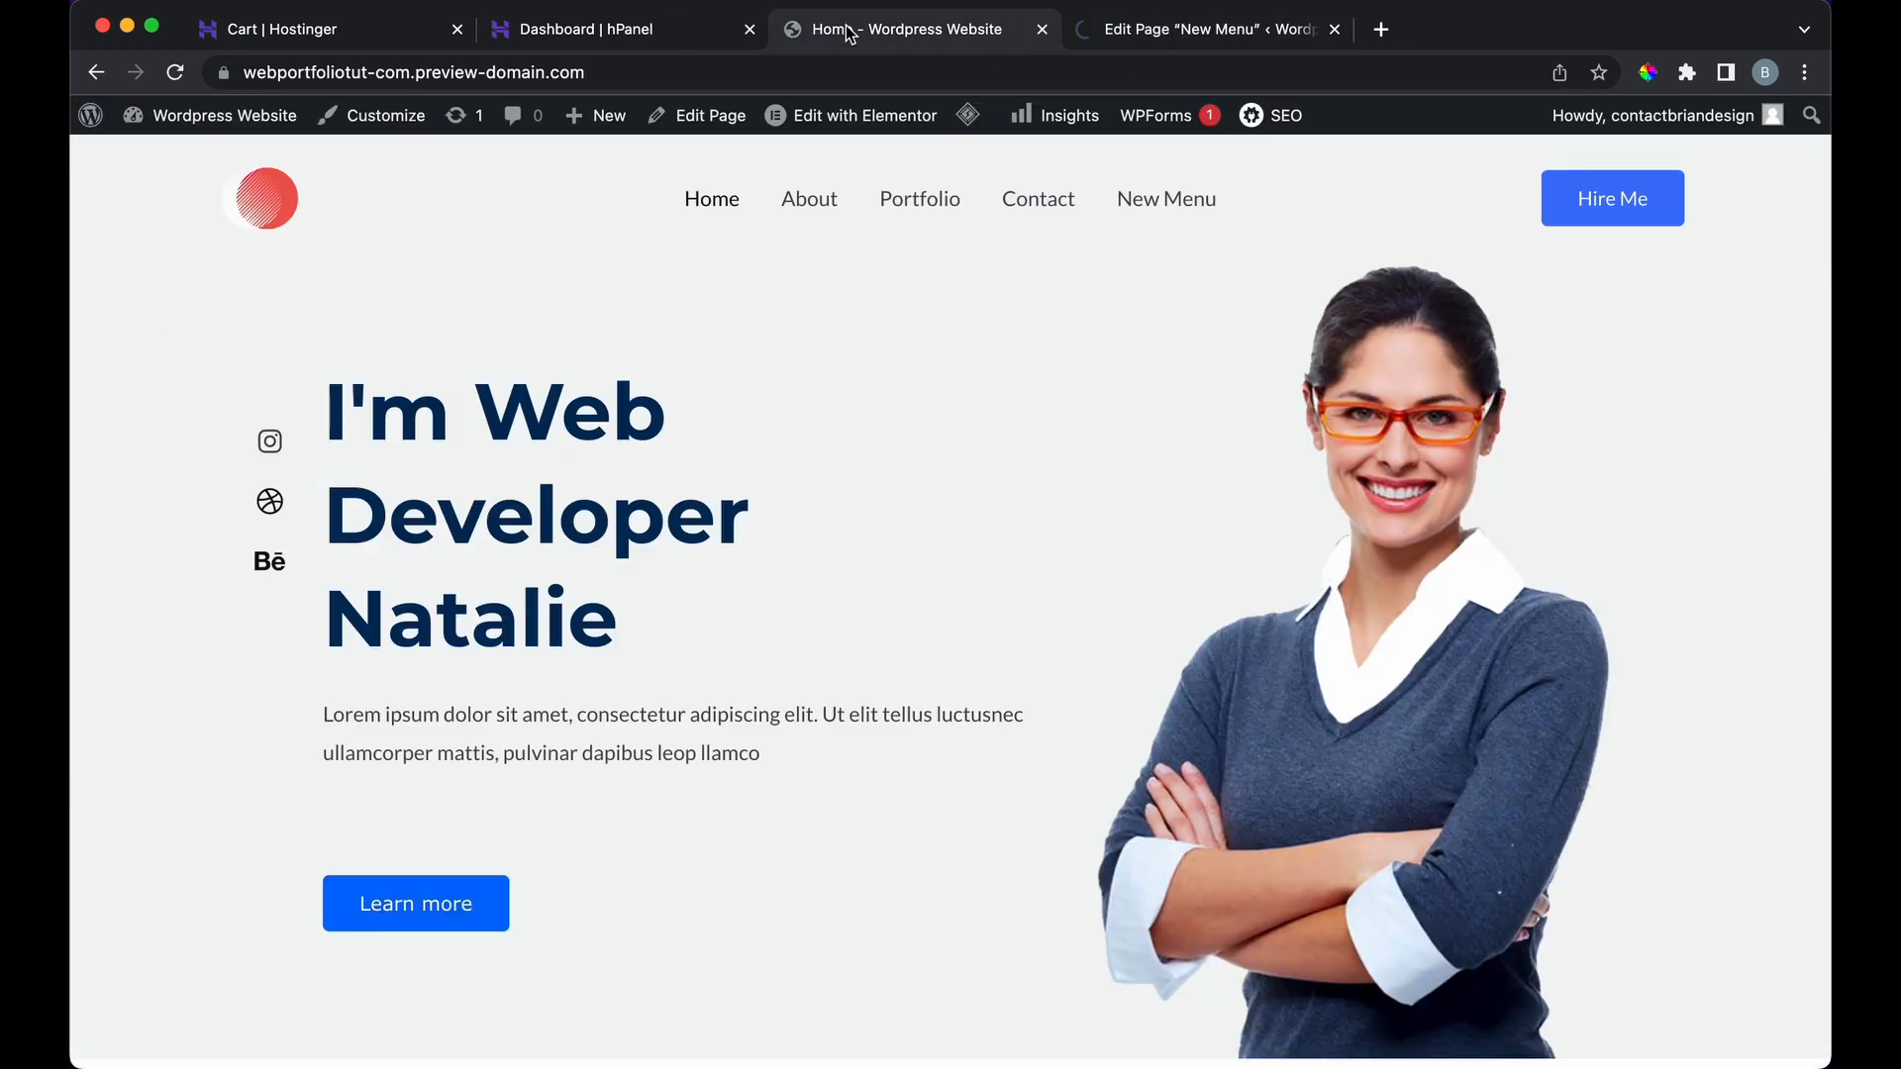
left_click(1160, 196)
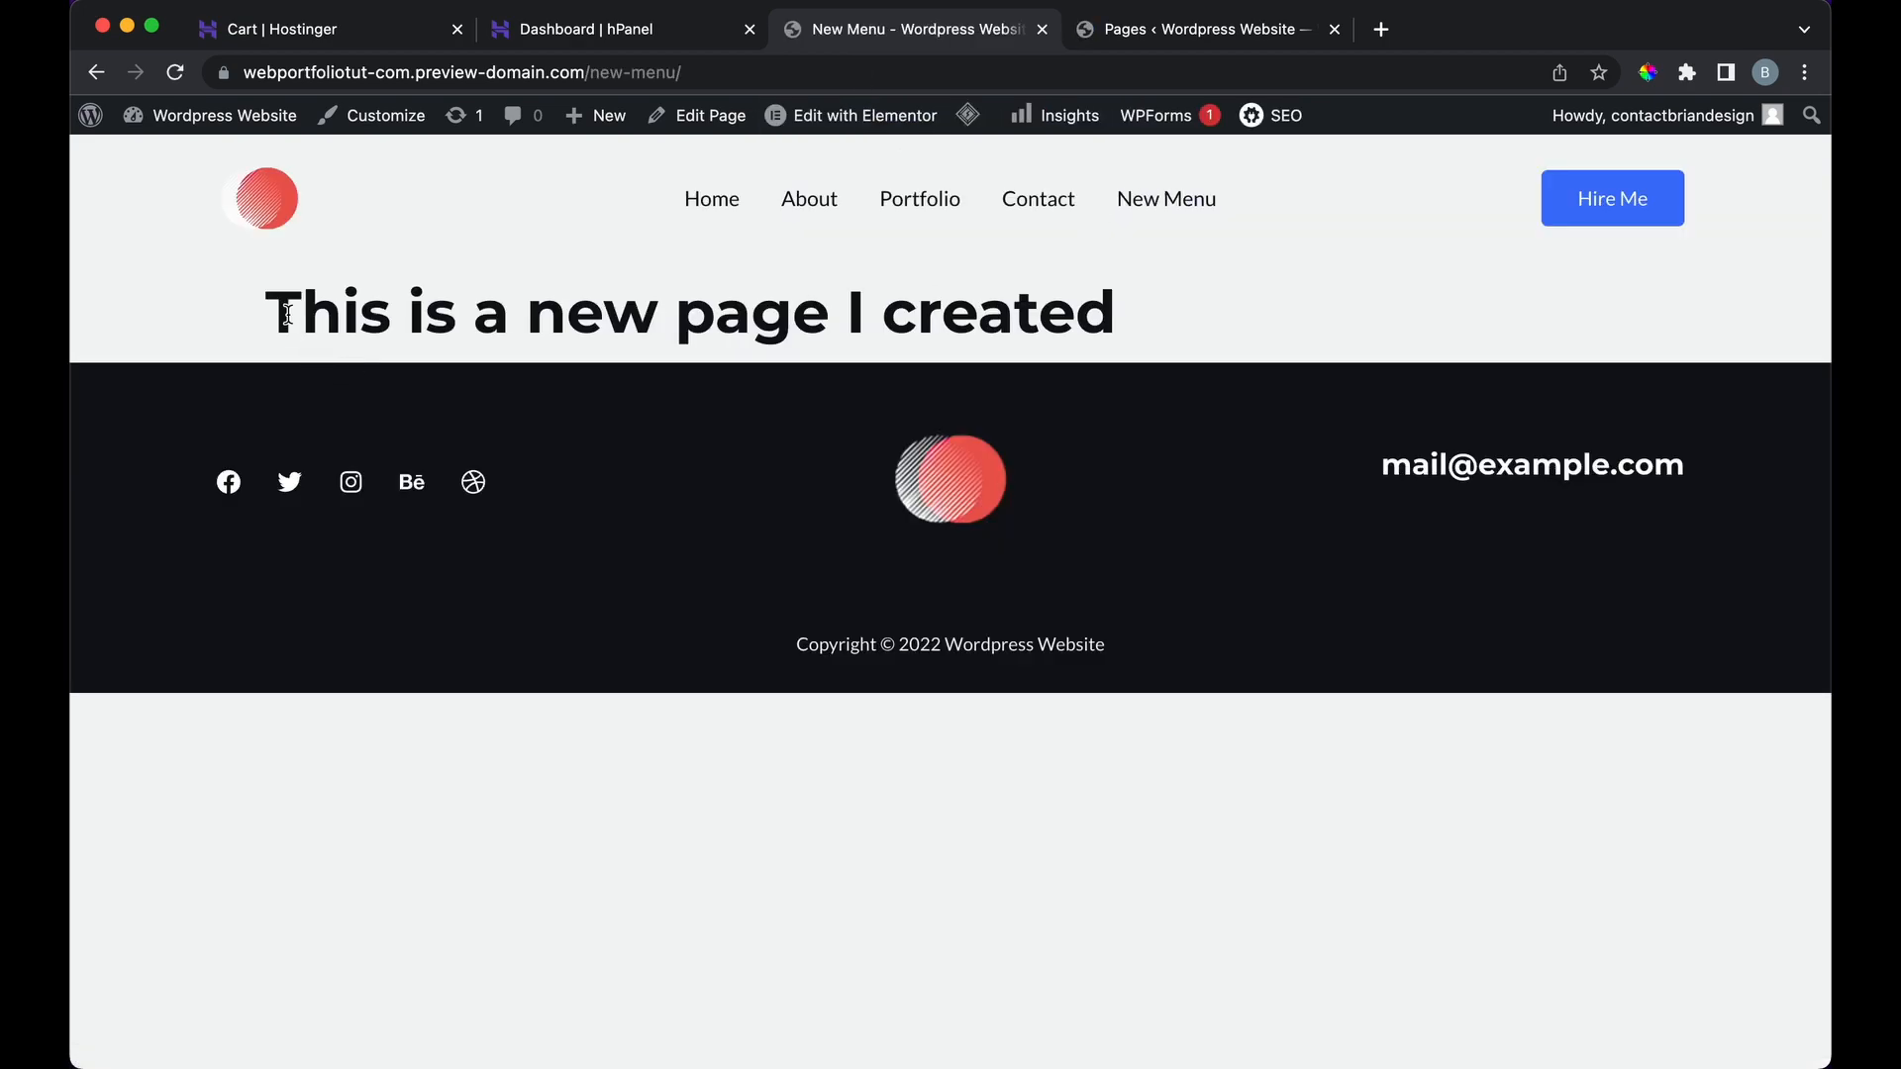
left_click_drag(288, 315, 1132, 362)
left_click(1221, 325)
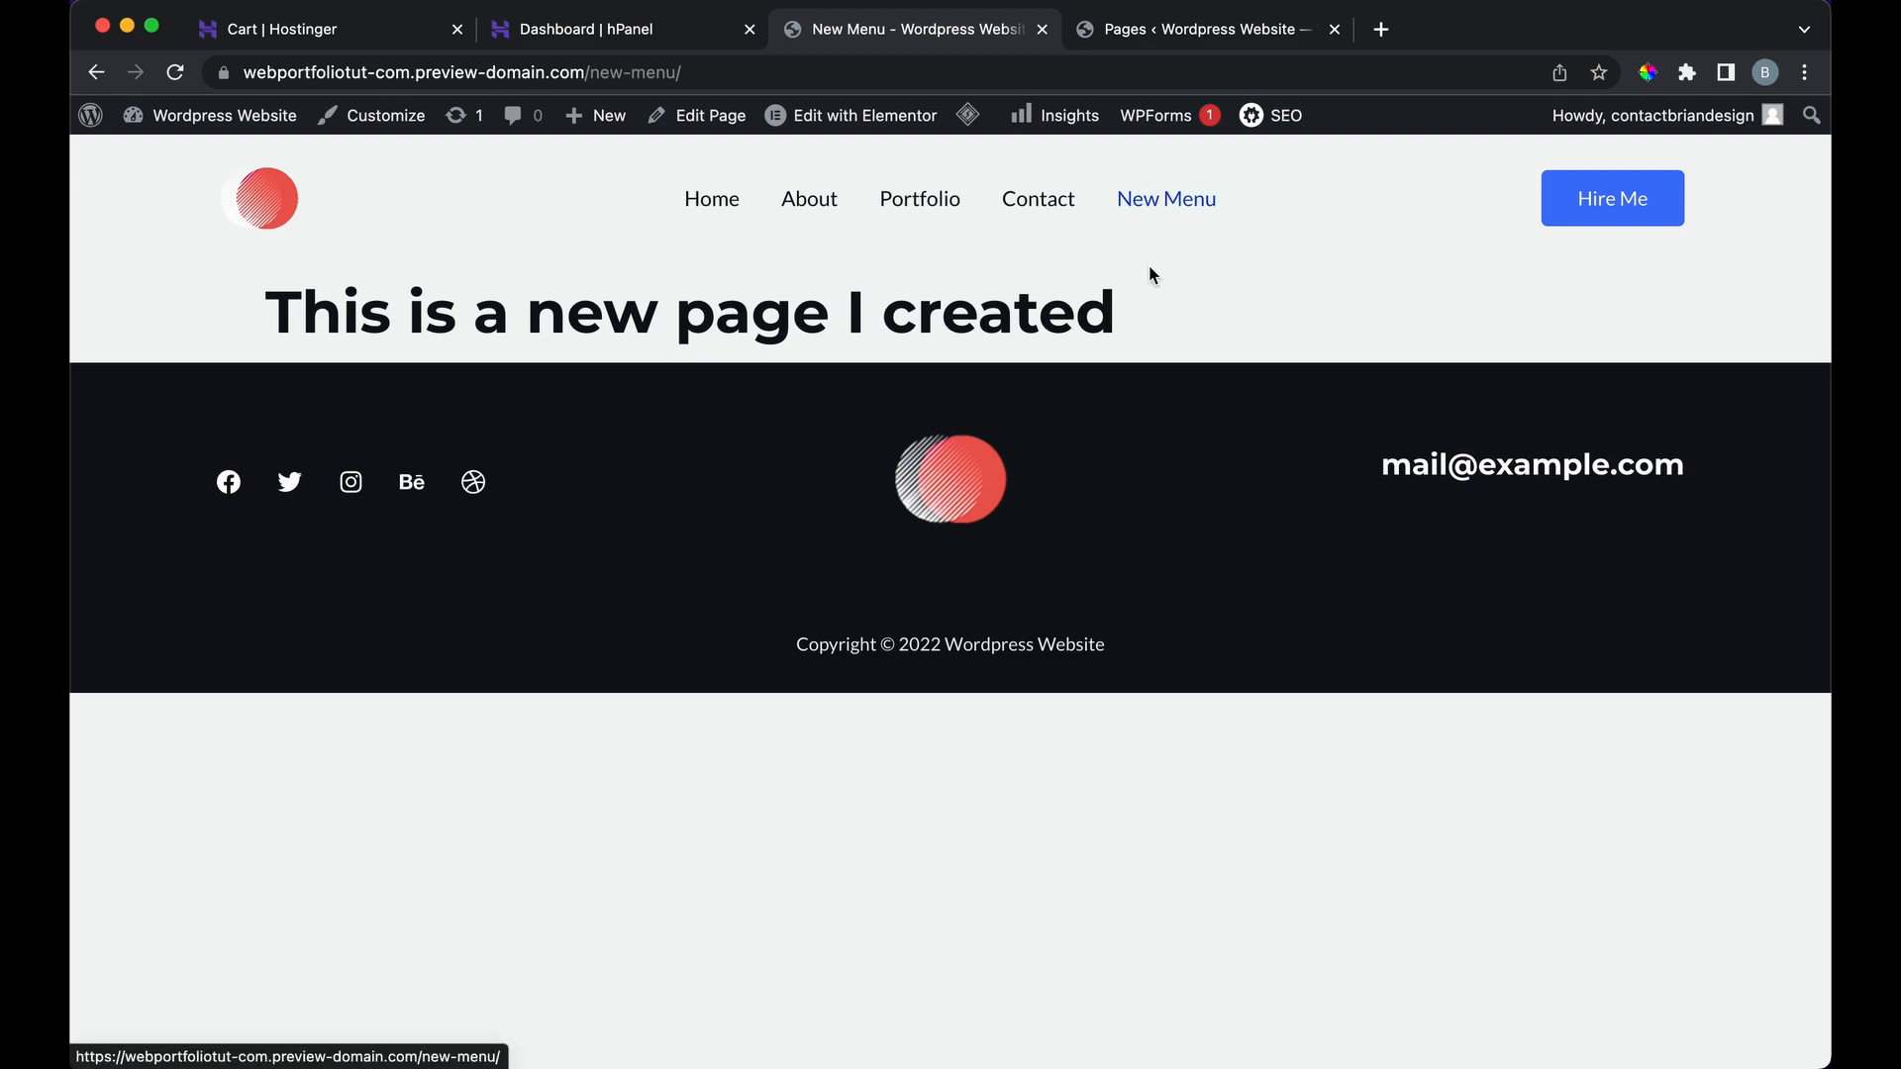
left_click(1109, 41)
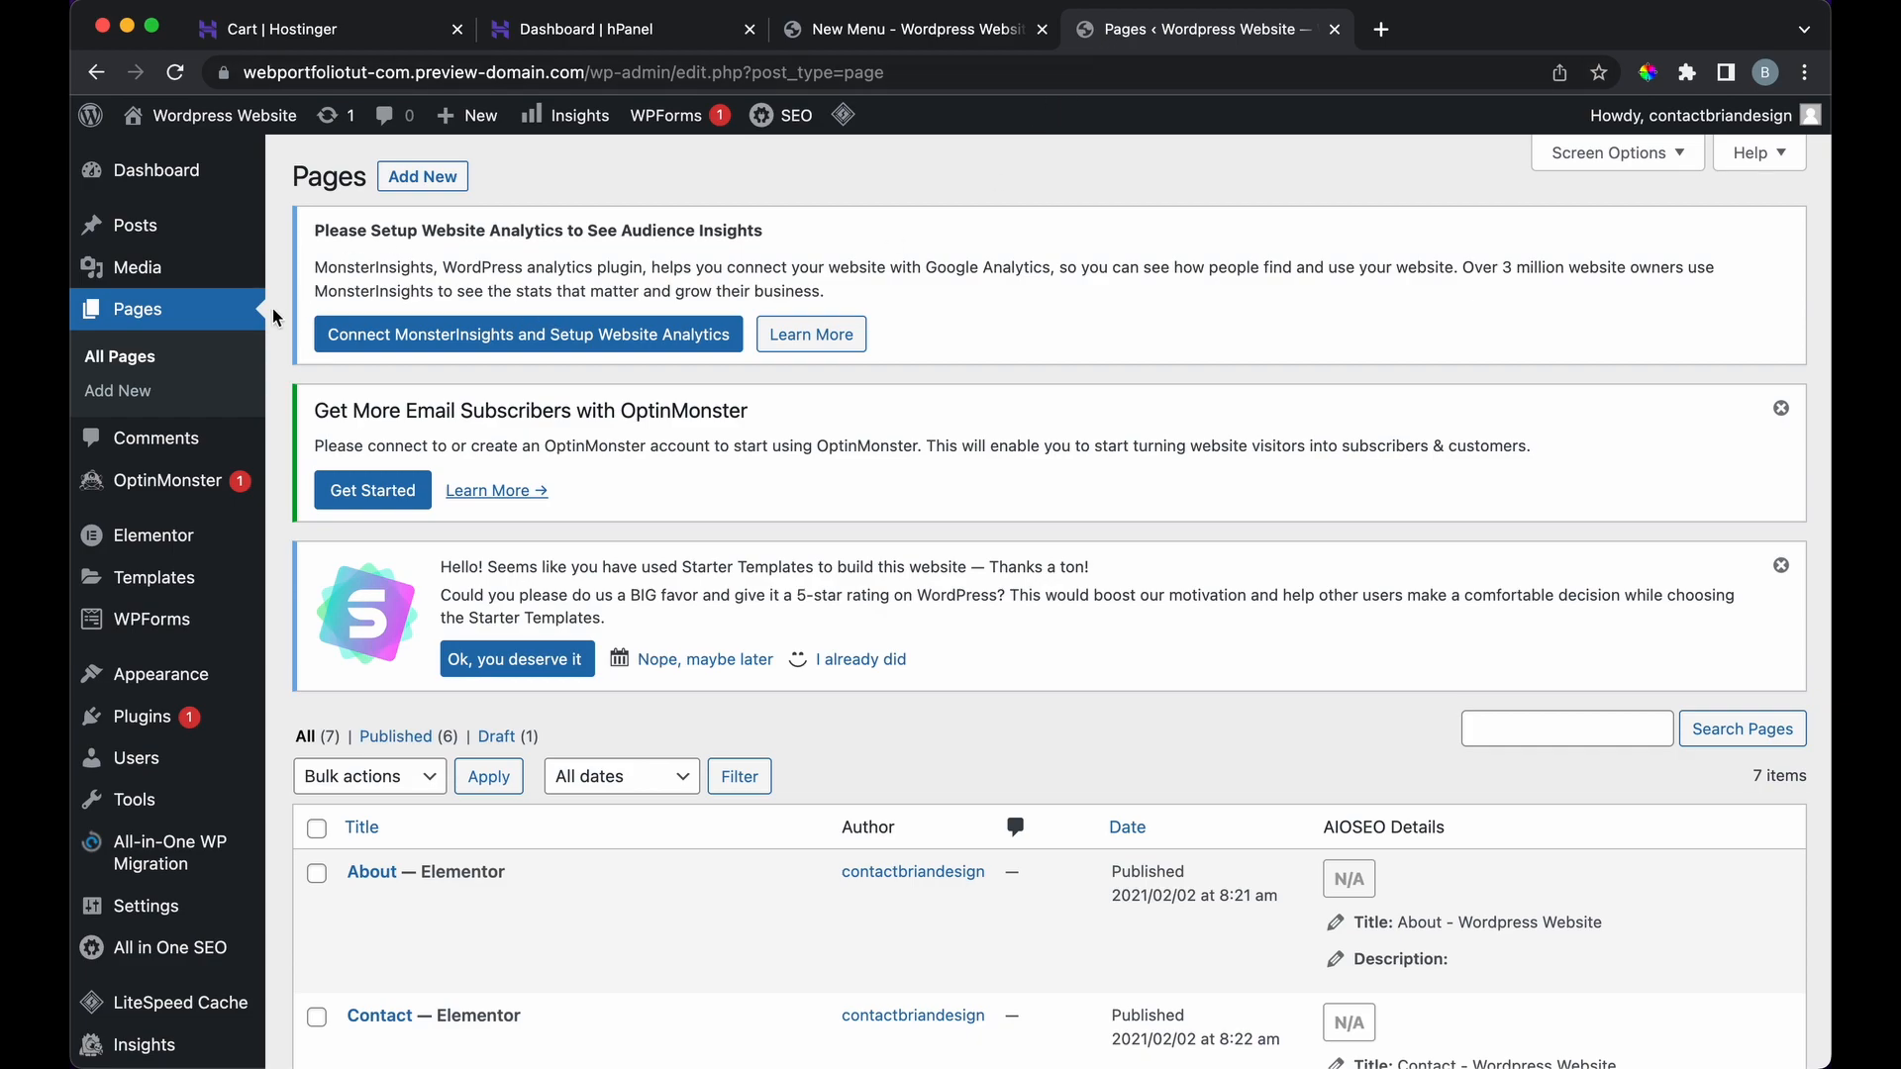
Step: Trash the New Menu page, then delete it permanently from the Trash
scroll(440, 670, "down", 10)
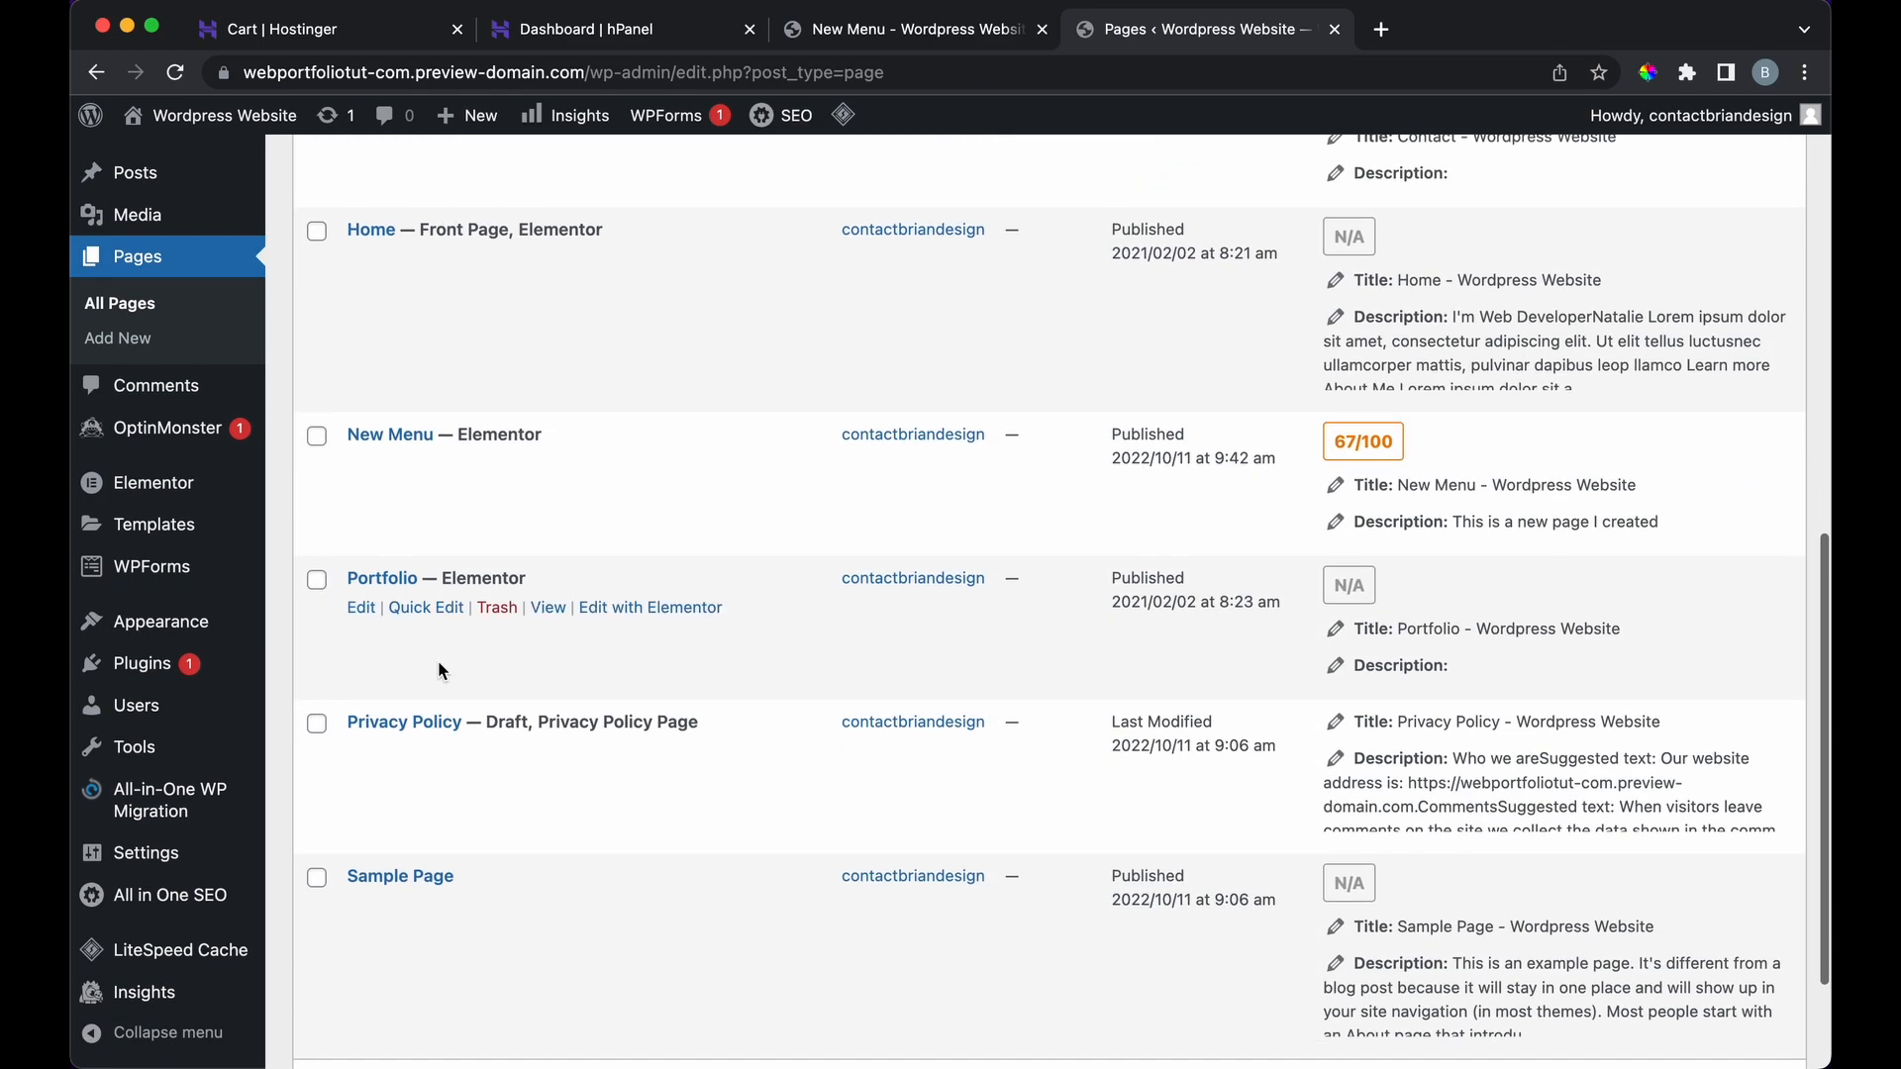
left_click(318, 439)
left_click(491, 466)
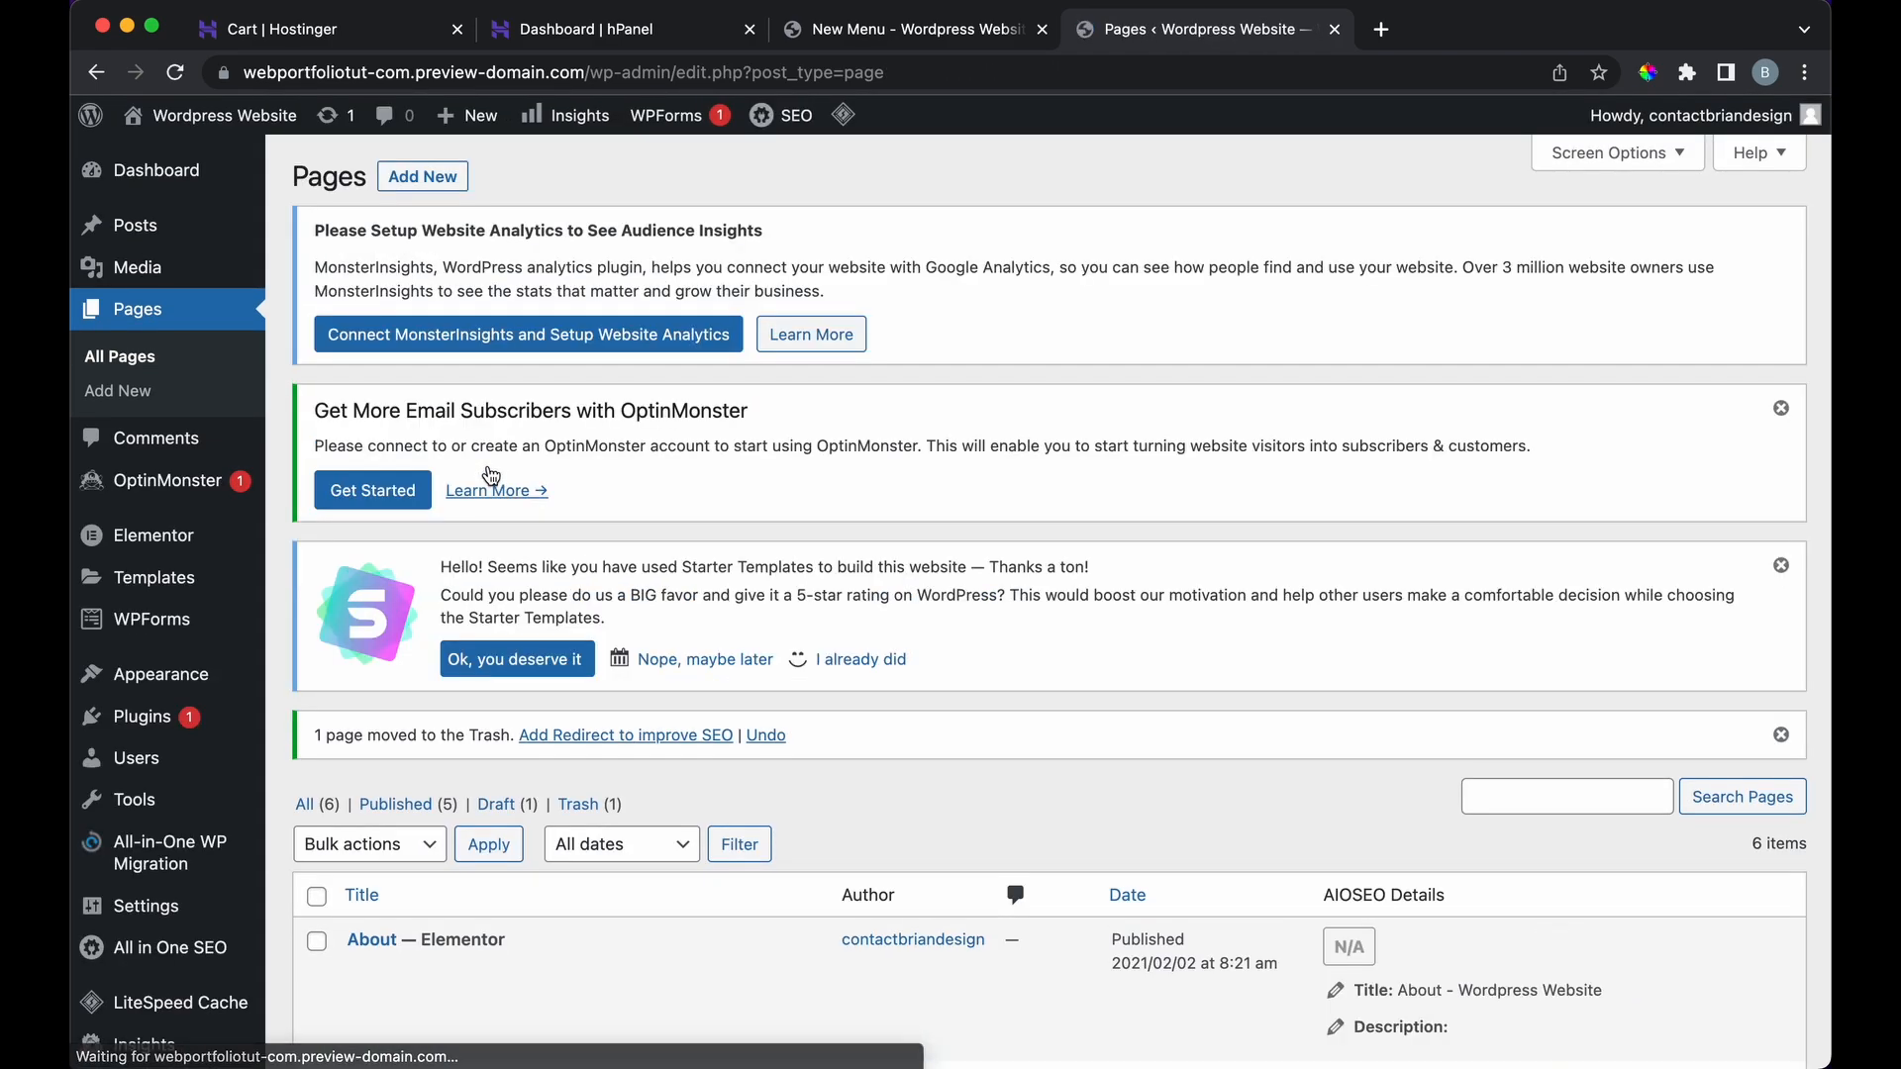
scroll(491, 475, "down", 5)
left_click(575, 465)
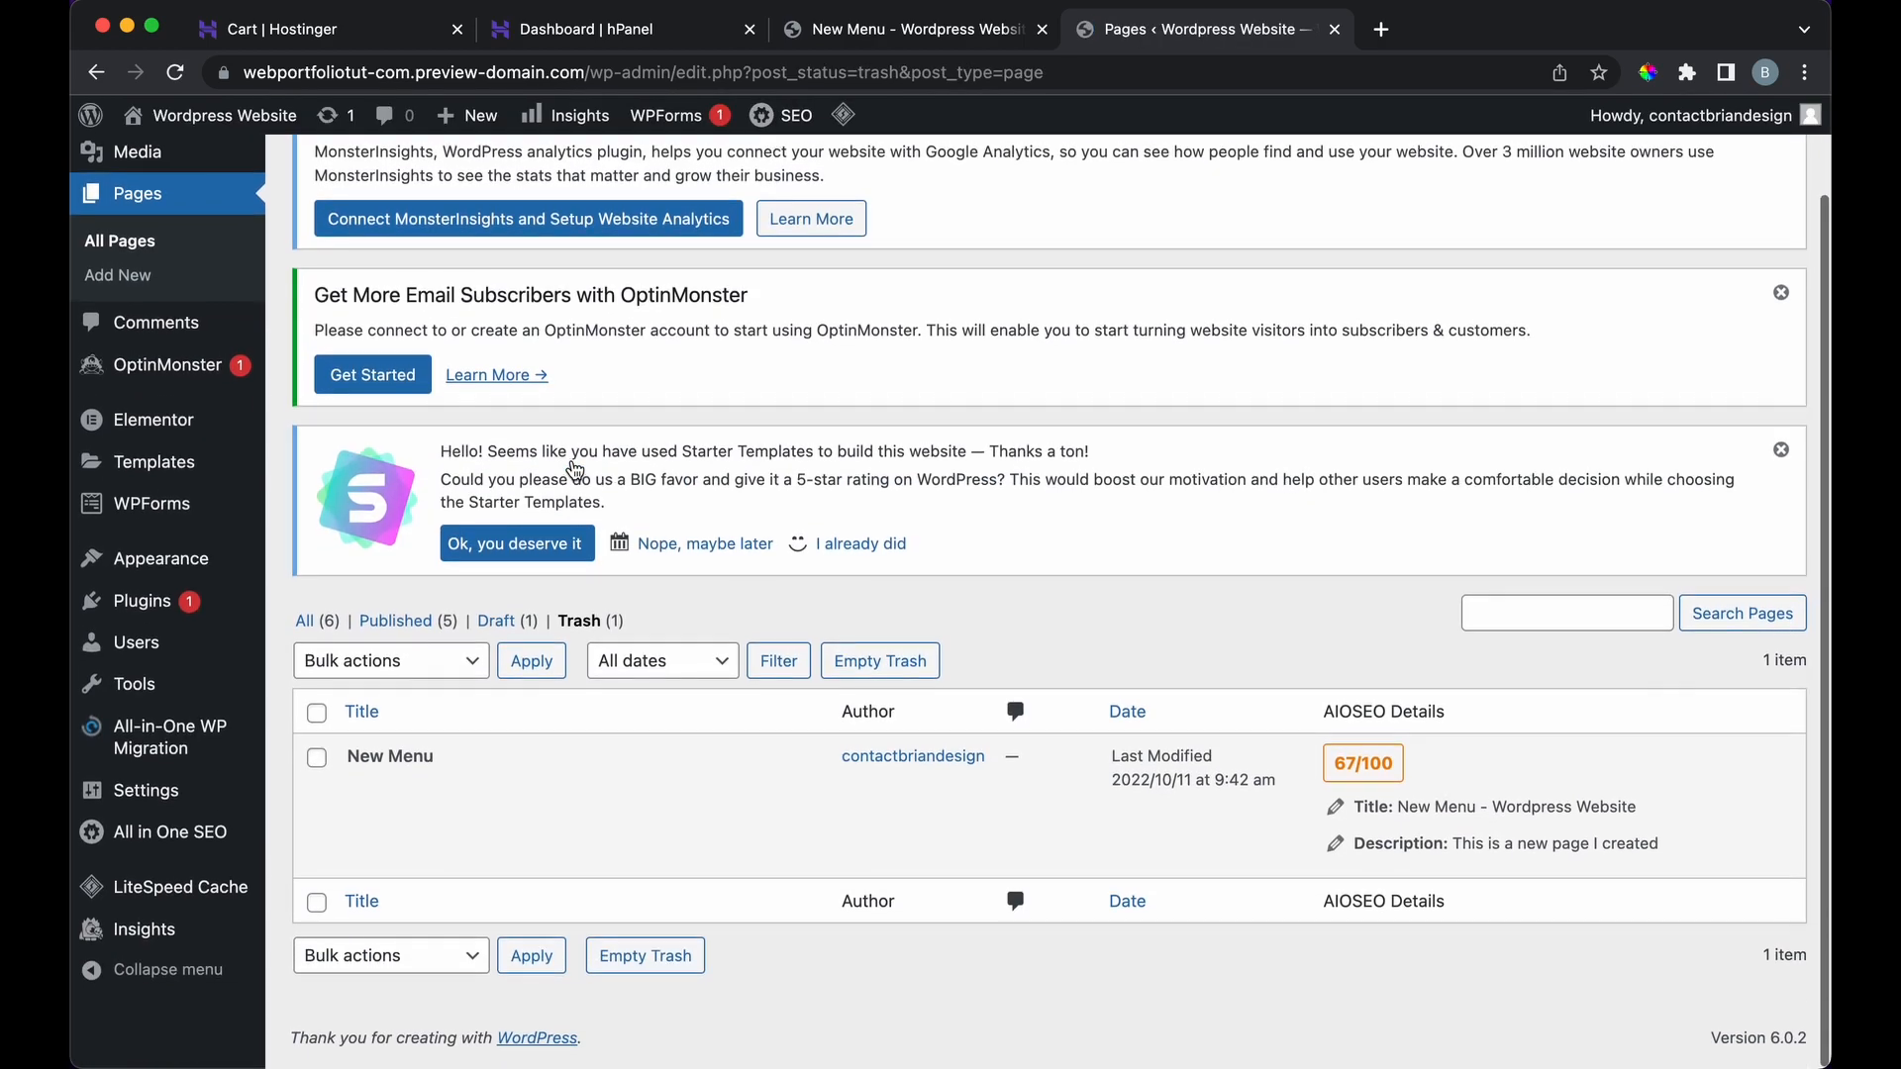
scroll(389, 827, "down", 3)
left_click(481, 793)
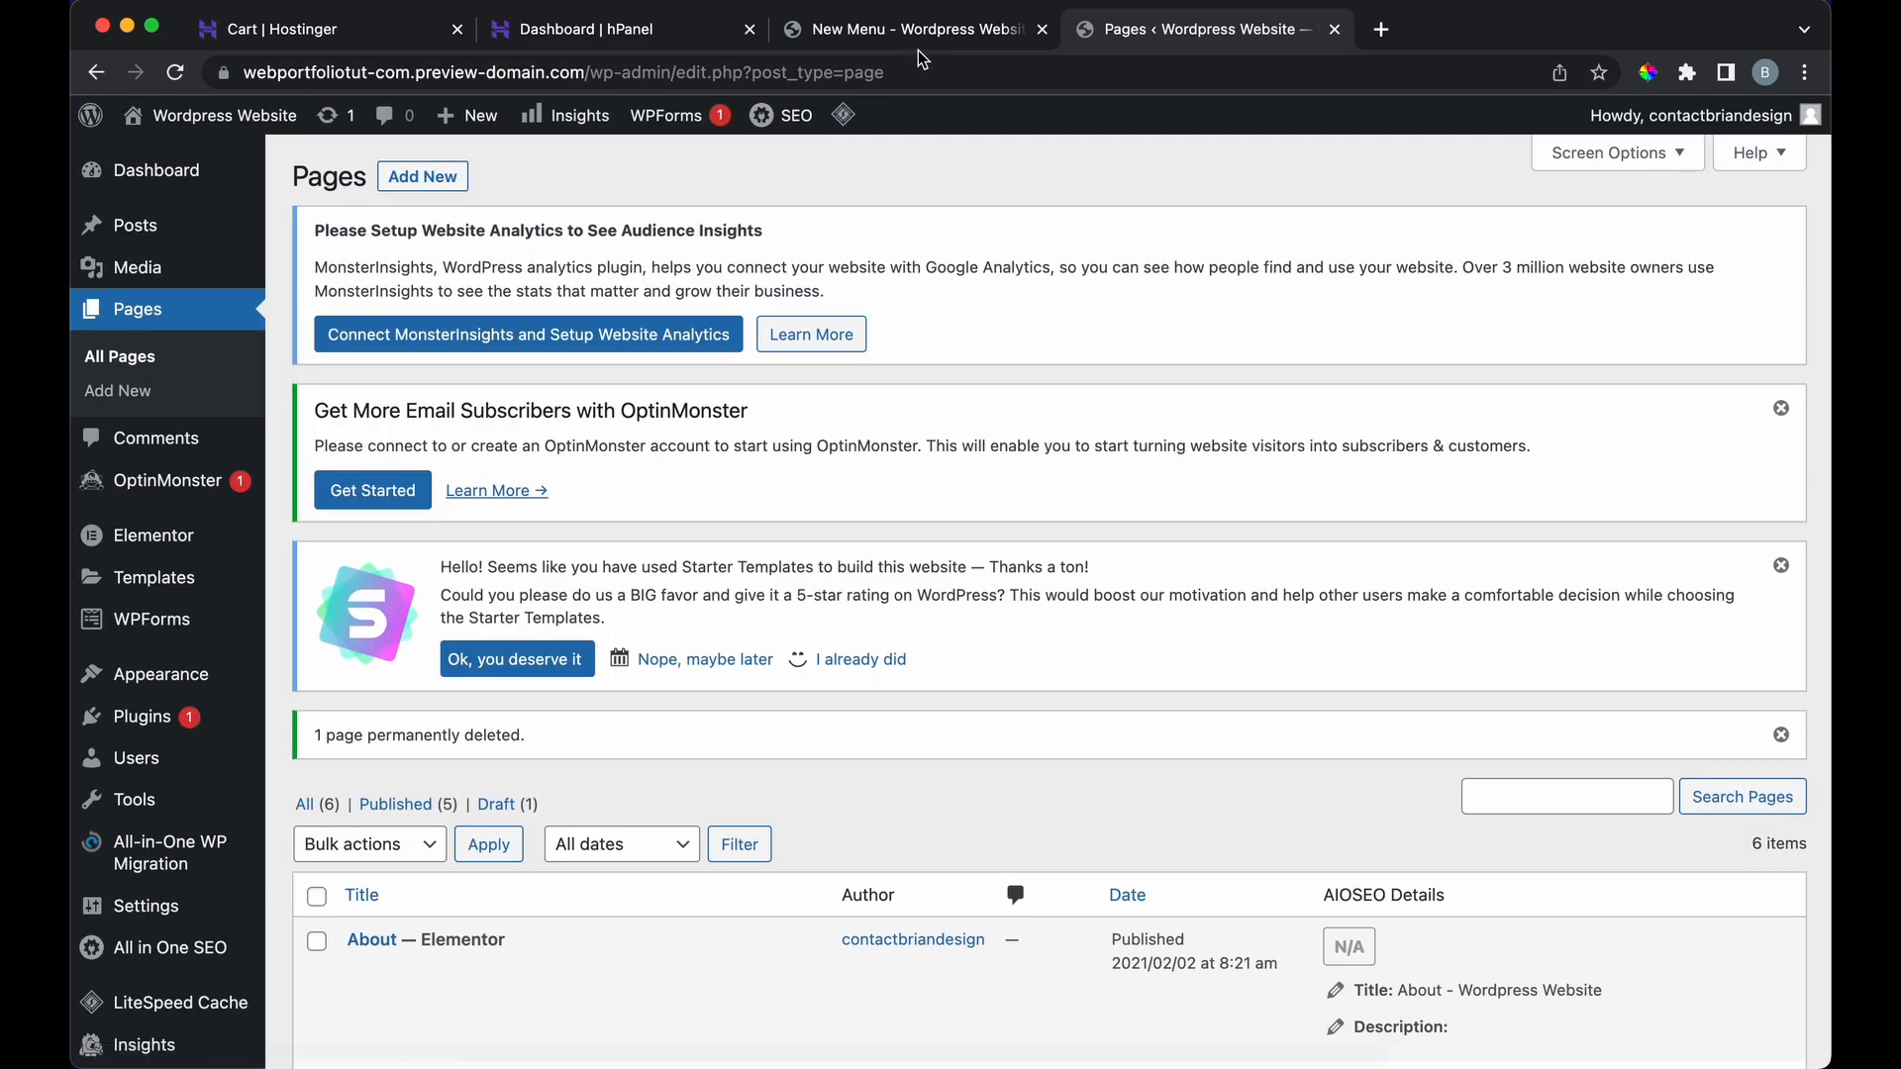
Step: Reload the New Menu tab to confirm a 404, then go back to the homepage
left_click(927, 46)
left_click(176, 73)
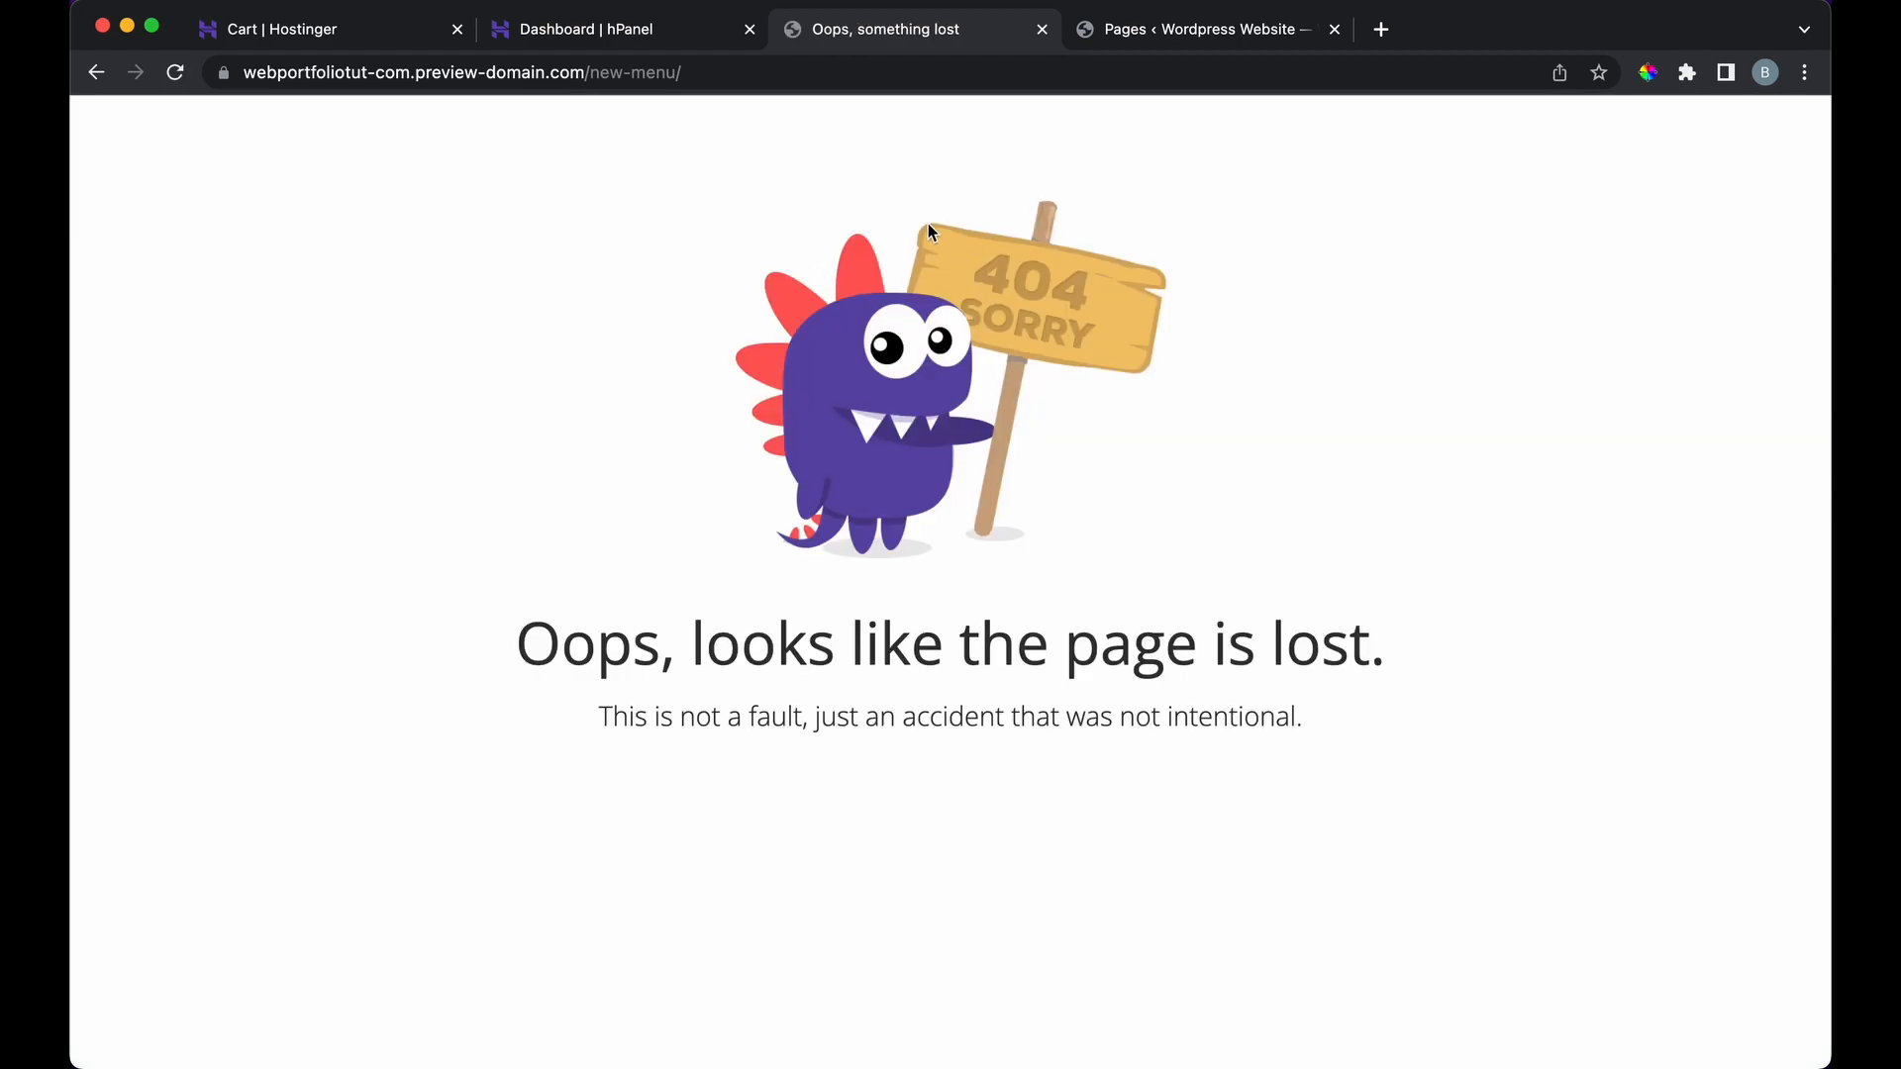
left_click(97, 74)
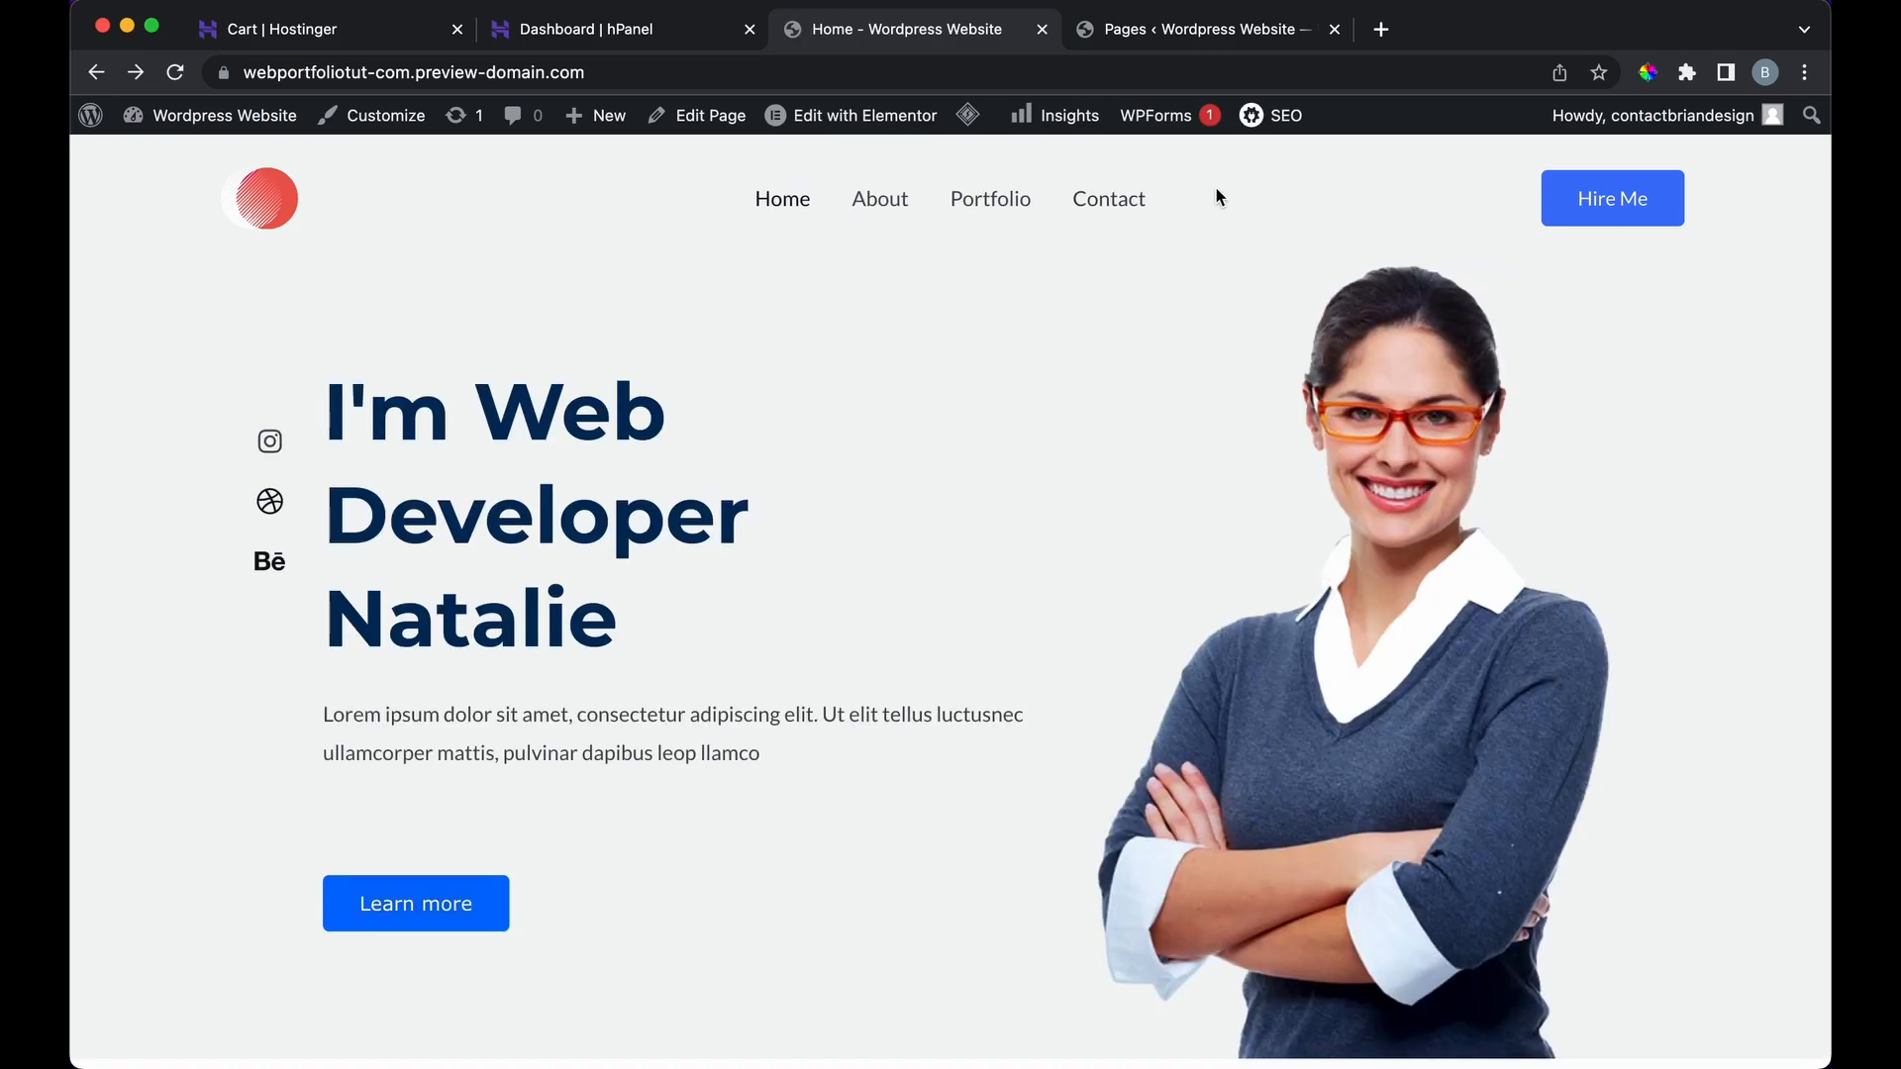
Step: Move from the live homepage through the browser tabs to the admin Pages list
left_click_drag(1217, 193, 733, 196)
left_click(932, 280)
left_click(665, 37)
left_click(875, 36)
left_click(1120, 37)
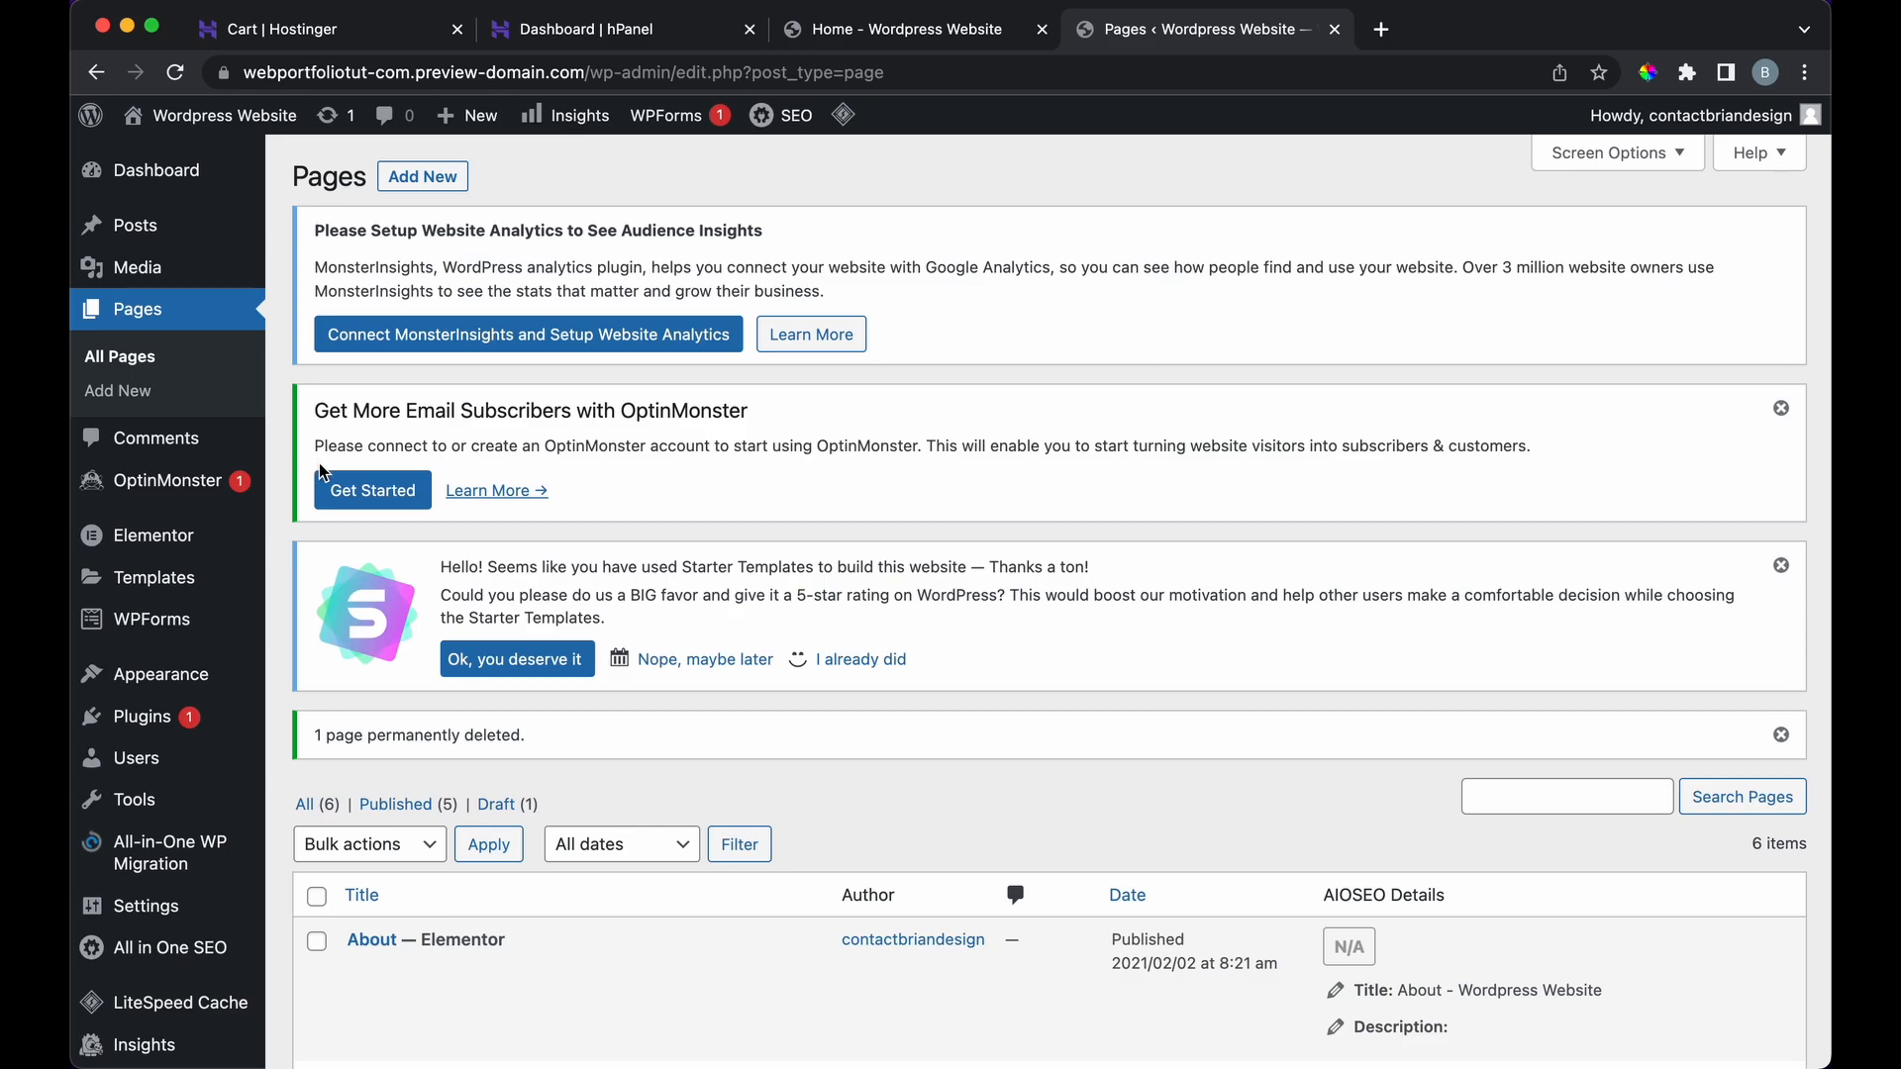
Step: Search the installed plugins for 'contact form', leaving only WPForms Lite listed
left_click(152, 717)
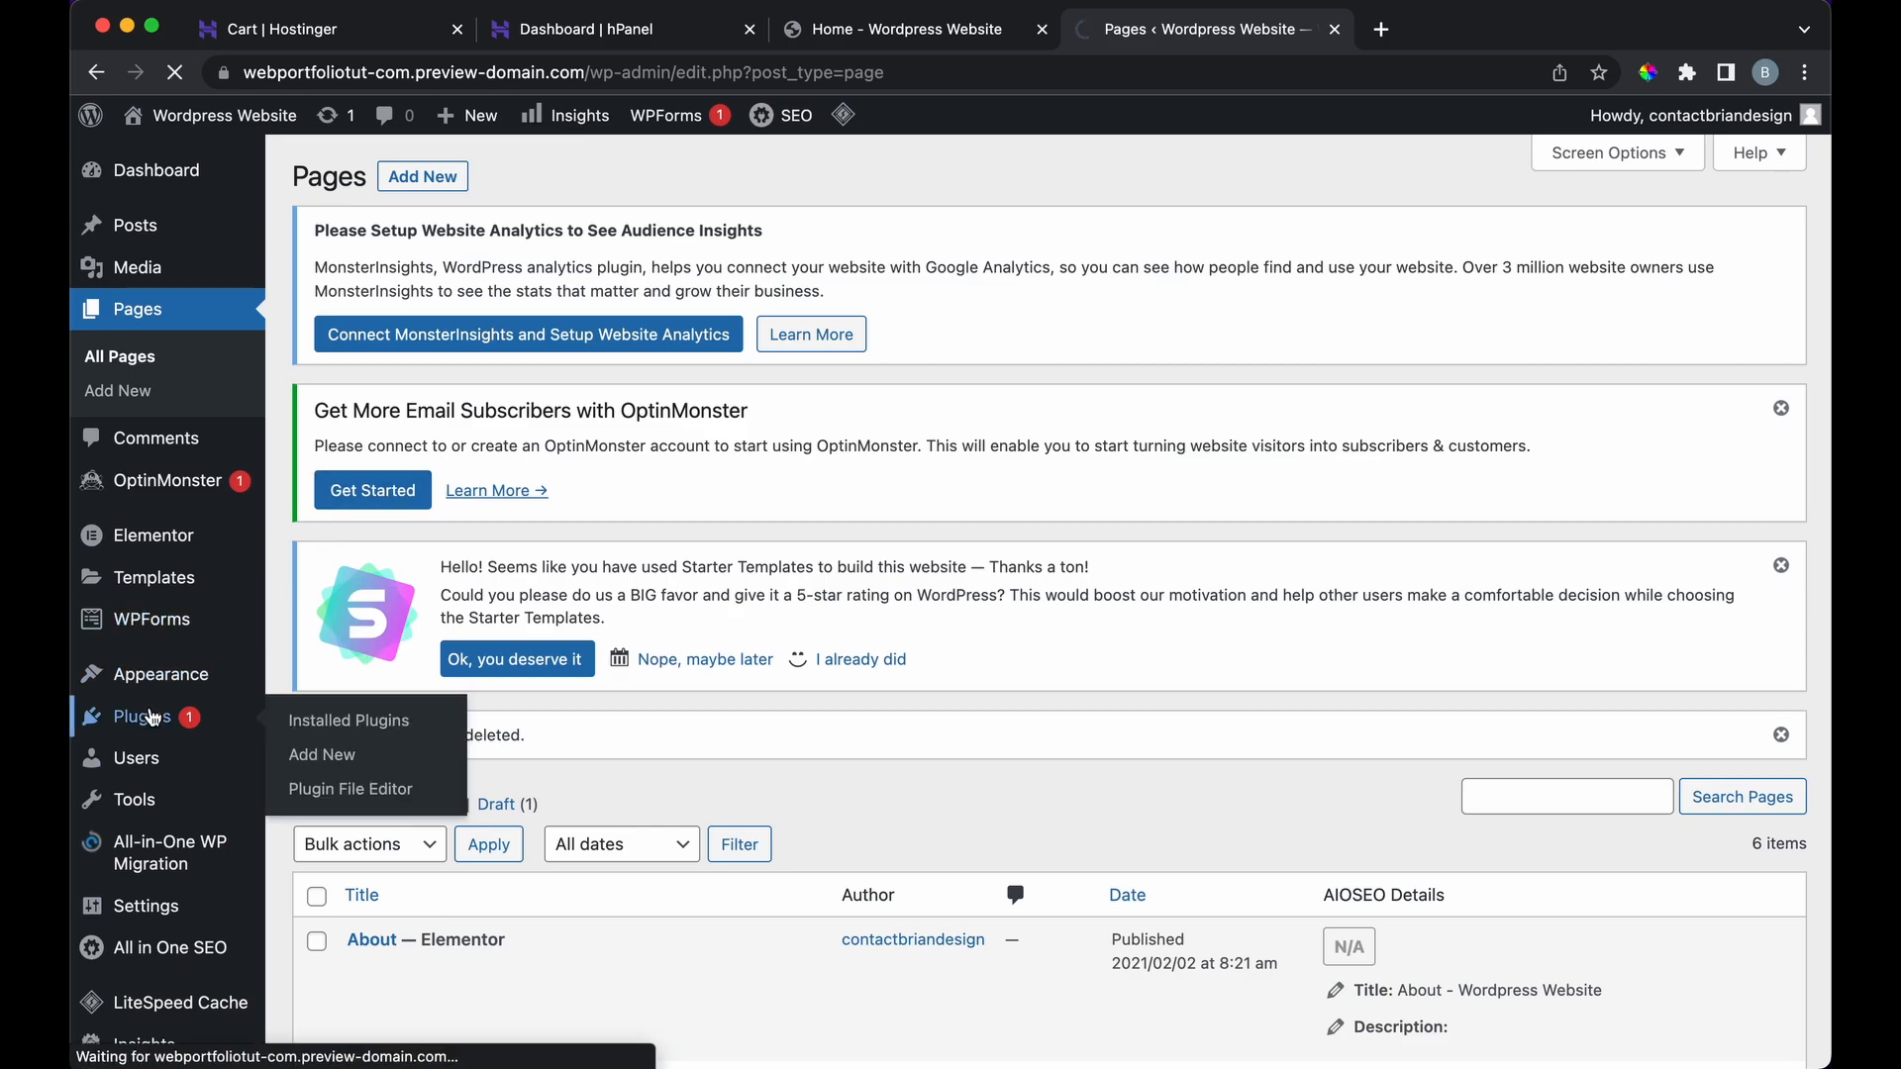
scroll(347, 585, "down", 6)
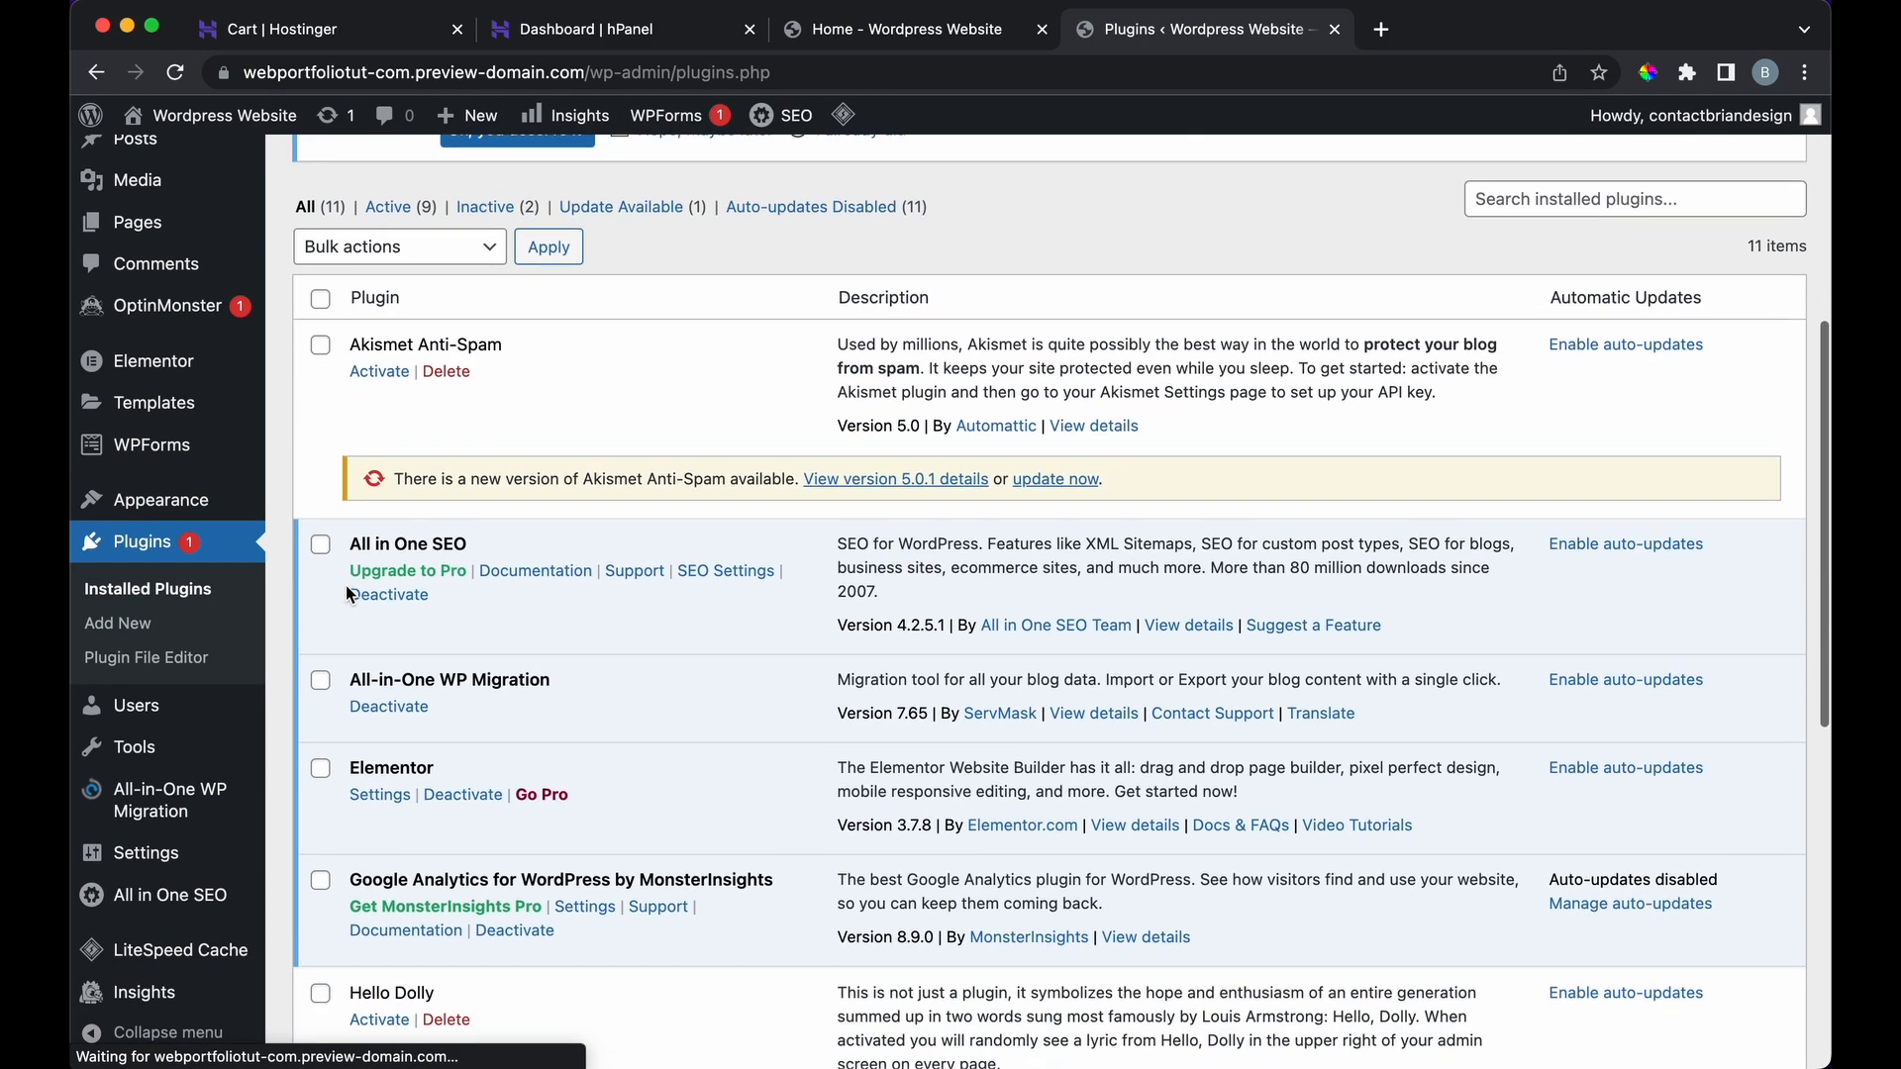
scroll(347, 589, "up", 3)
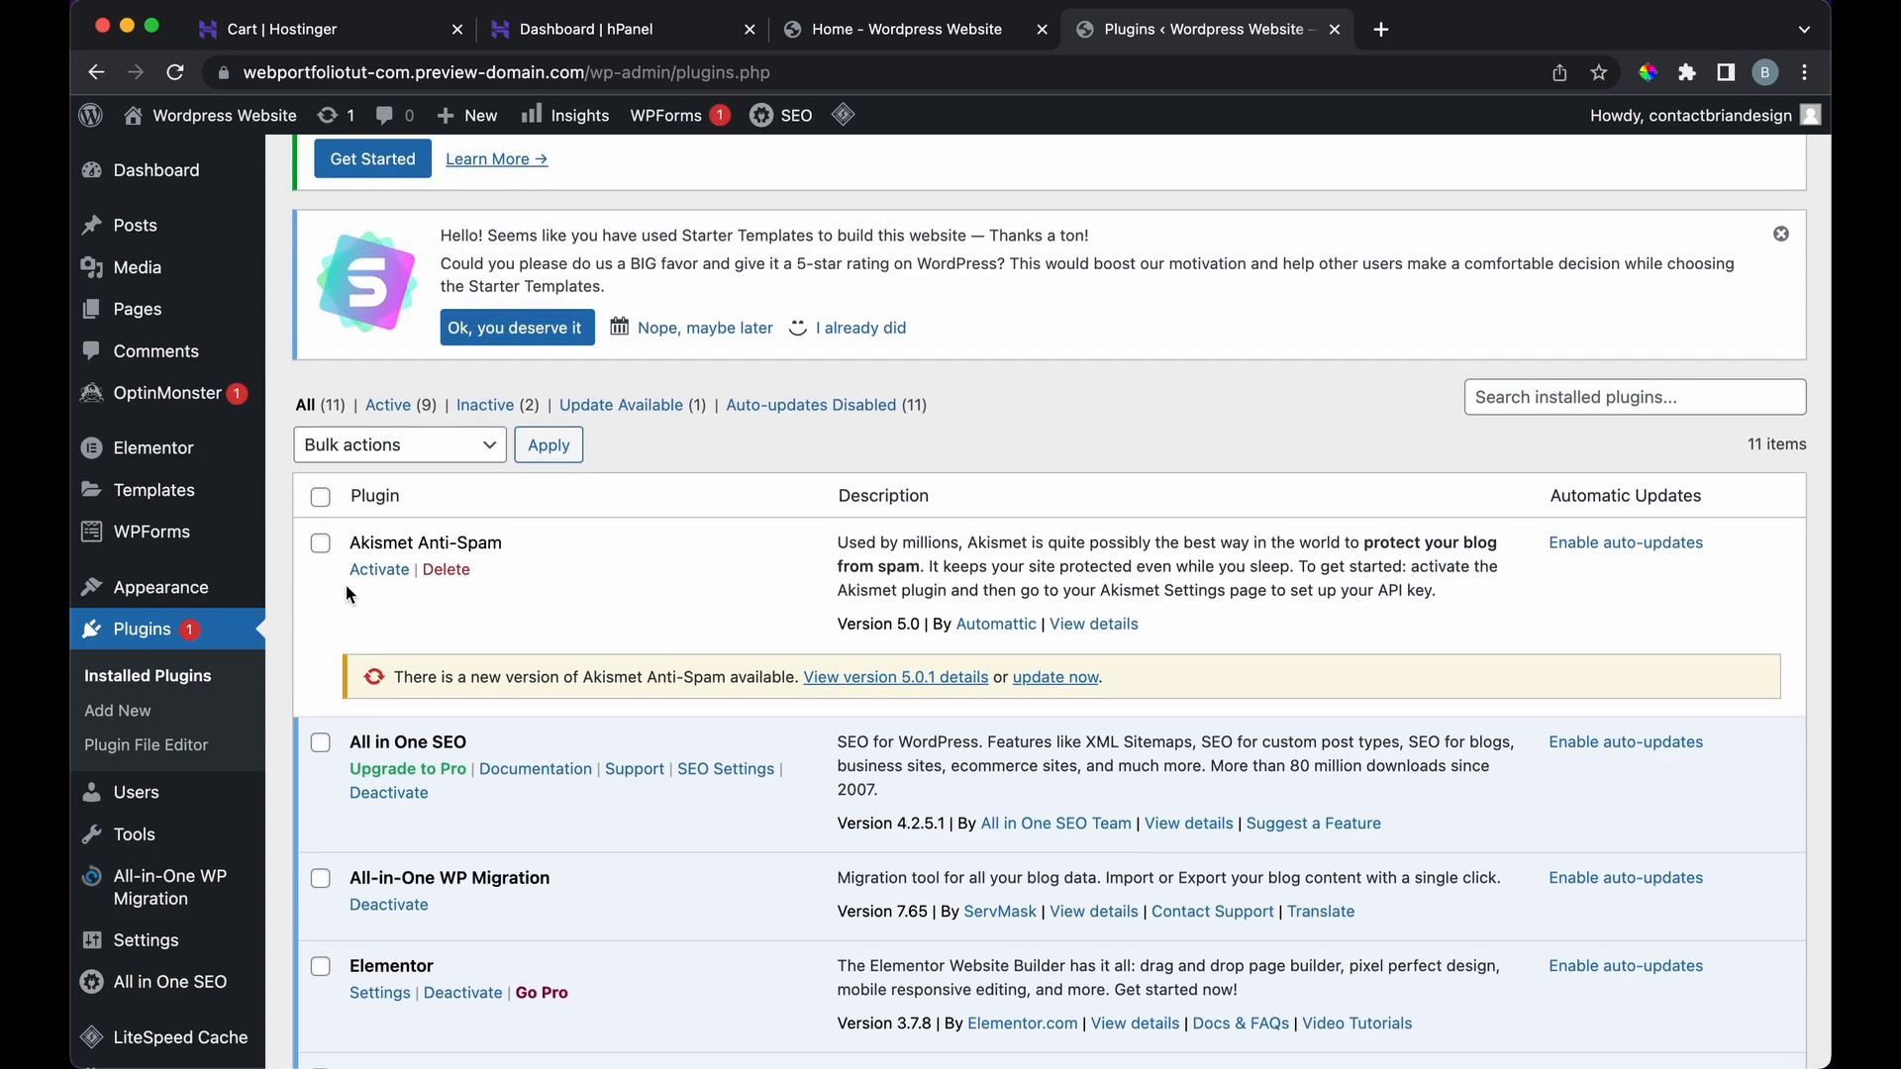
scroll(346, 585, "down", 4)
scroll(432, 578, "up", 8)
left_click(1475, 729)
type("contact form")
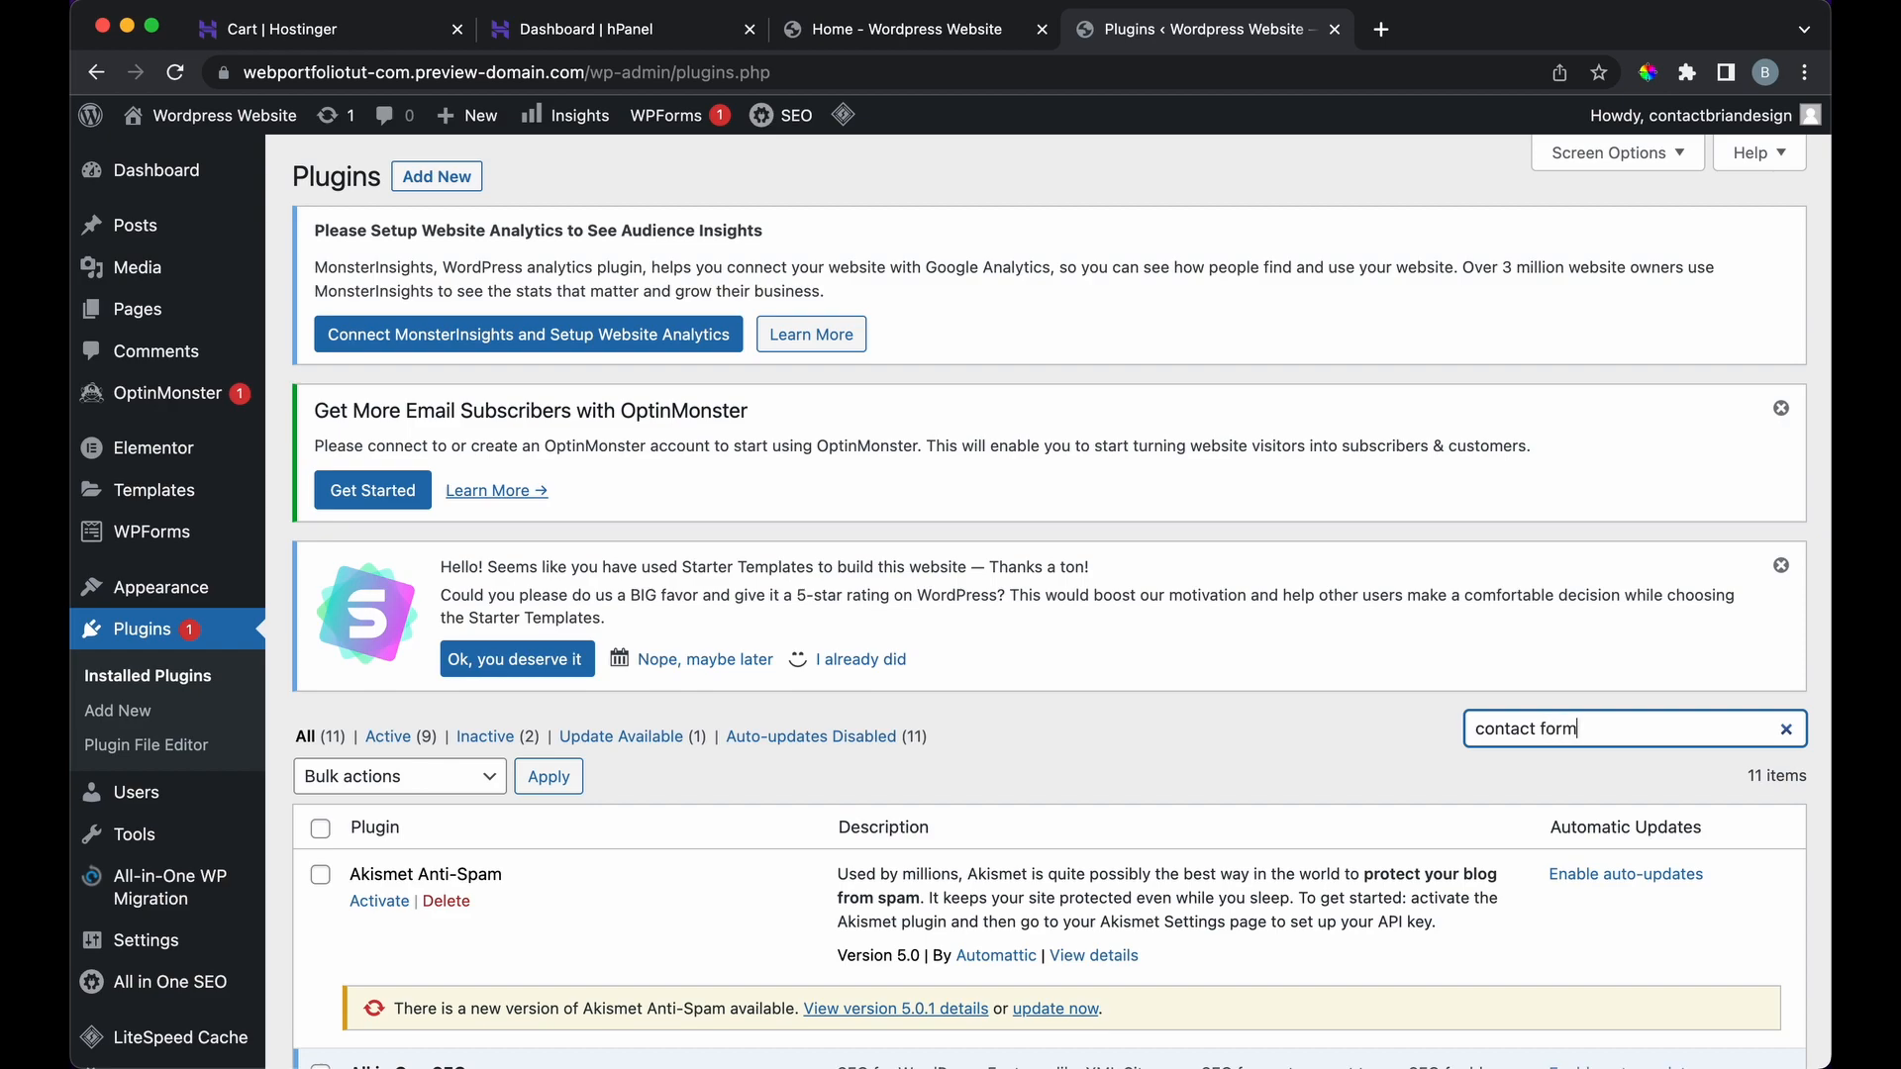
scroll(1181, 621, "down", 2)
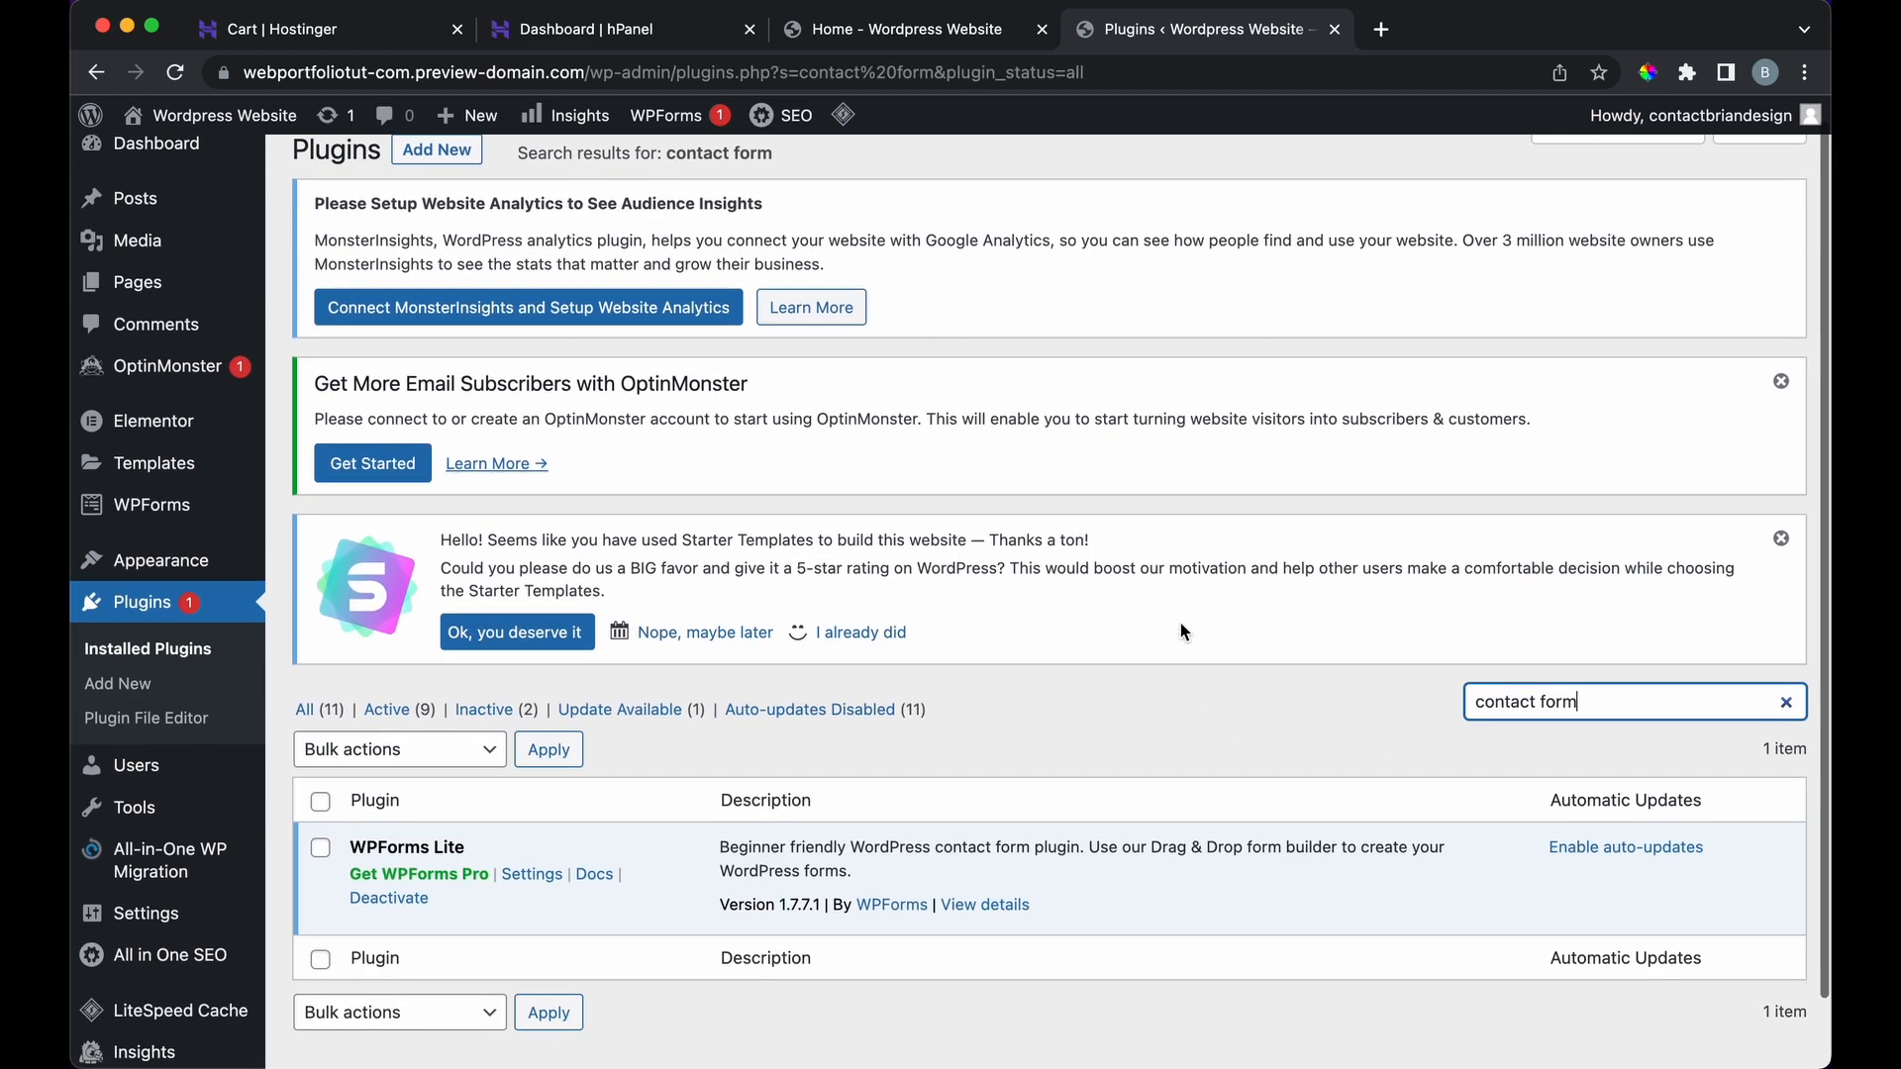
scroll(699, 764, "up", 1)
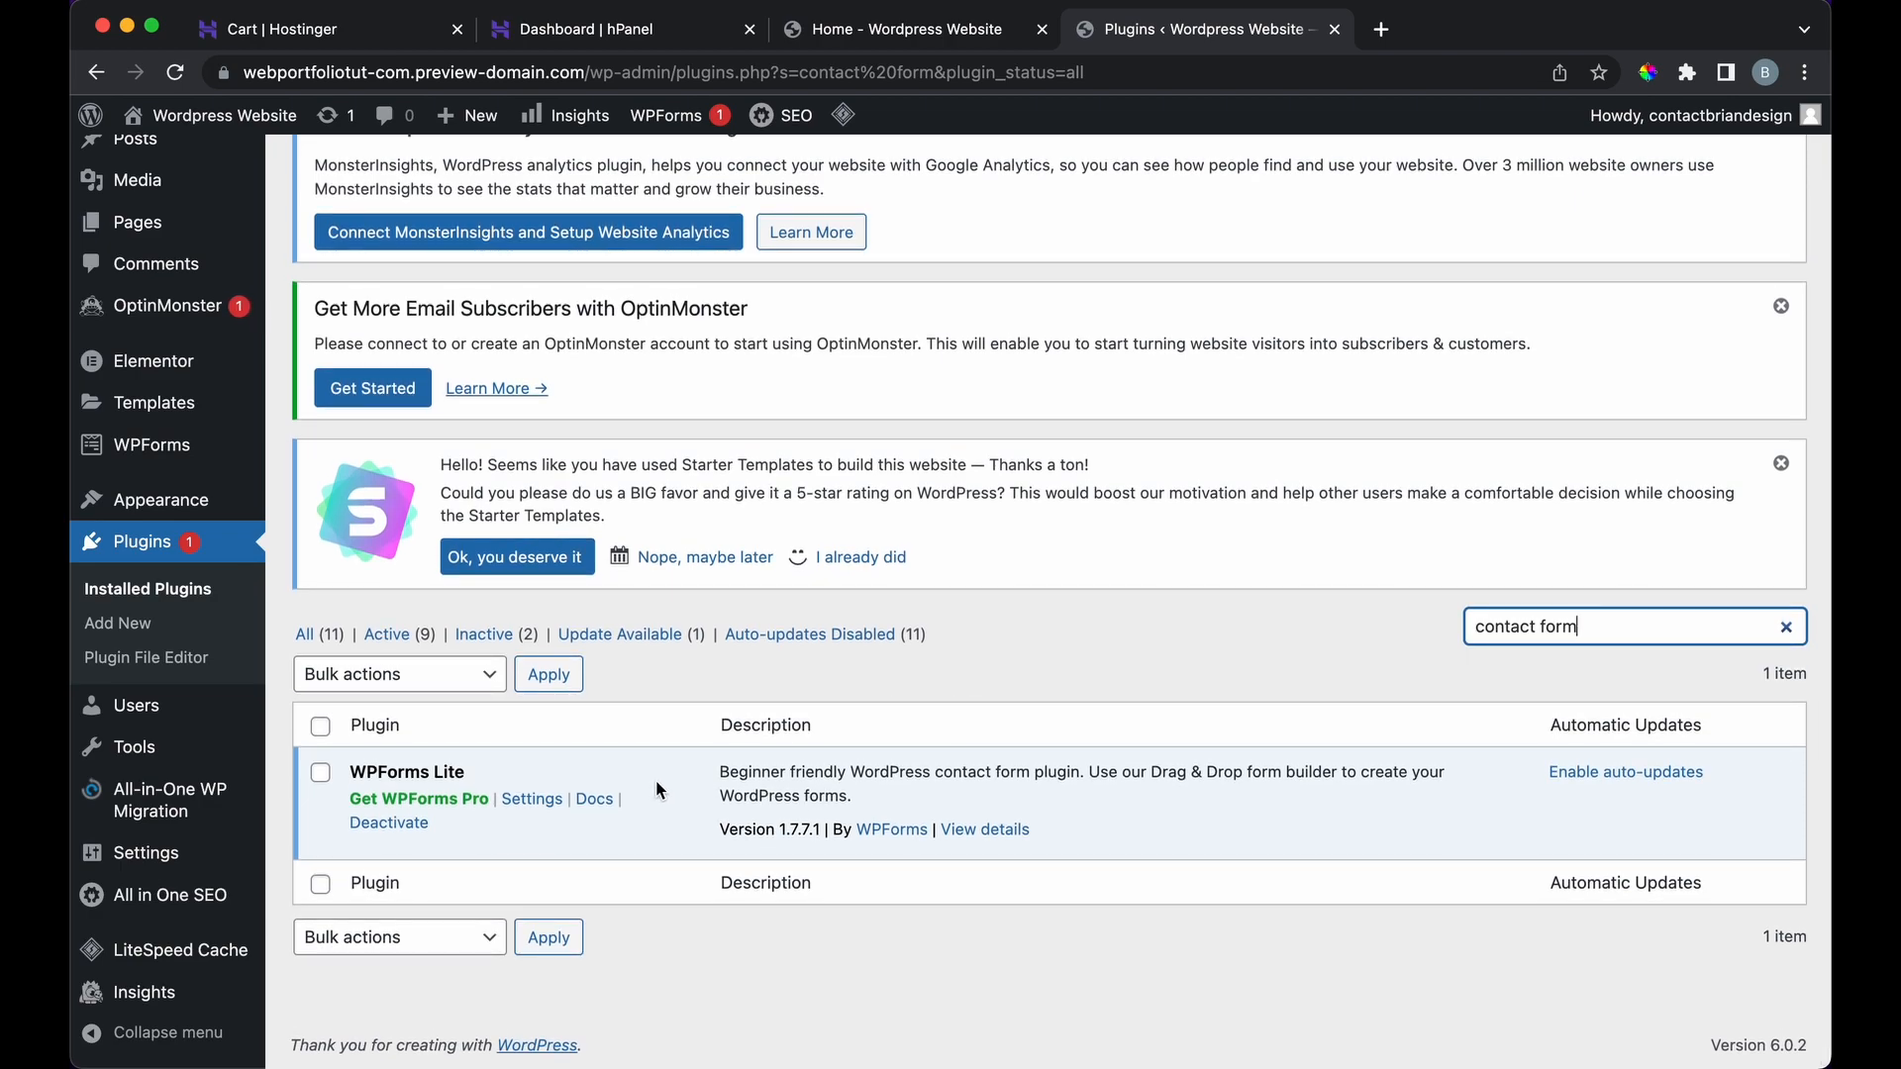
left_click(155, 632)
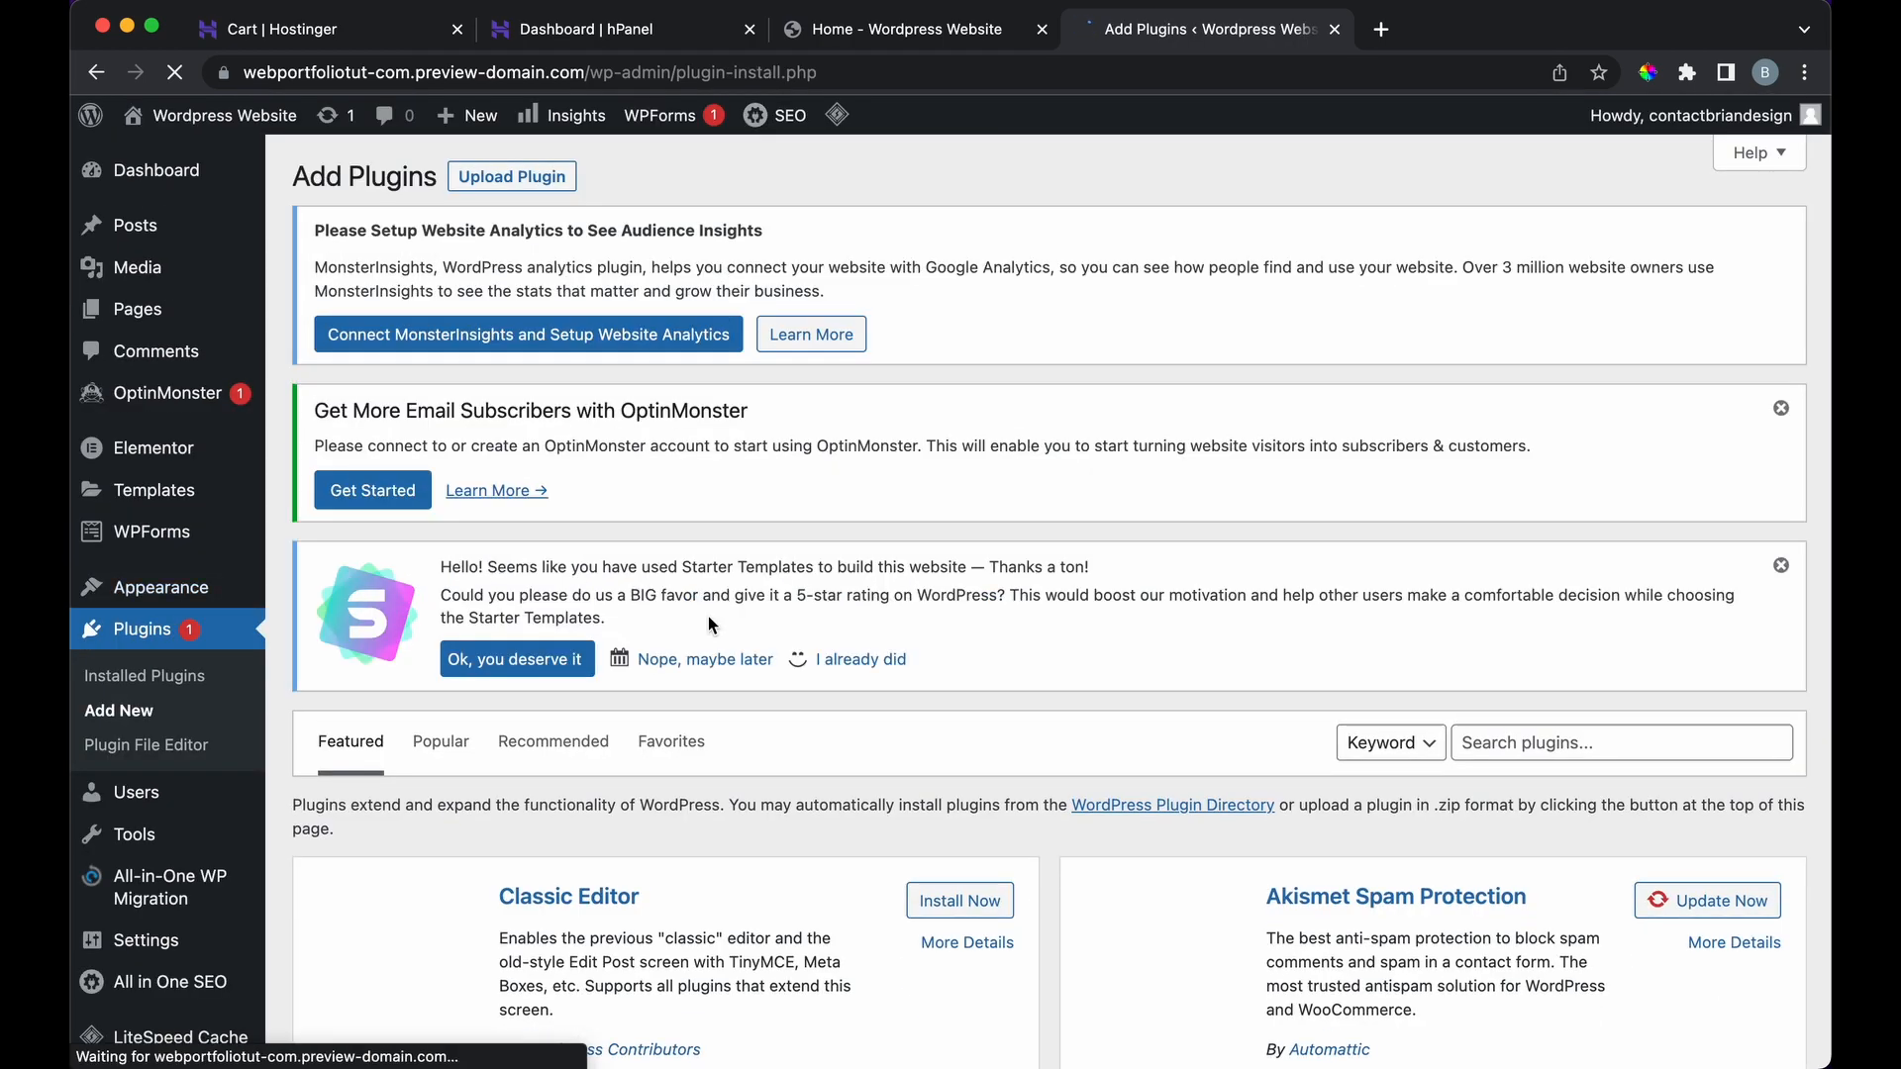
Step: Search the plugin directory for 'contact form' and browse the 1,036 results
scroll(709, 616, "down", 6)
left_click(1505, 297)
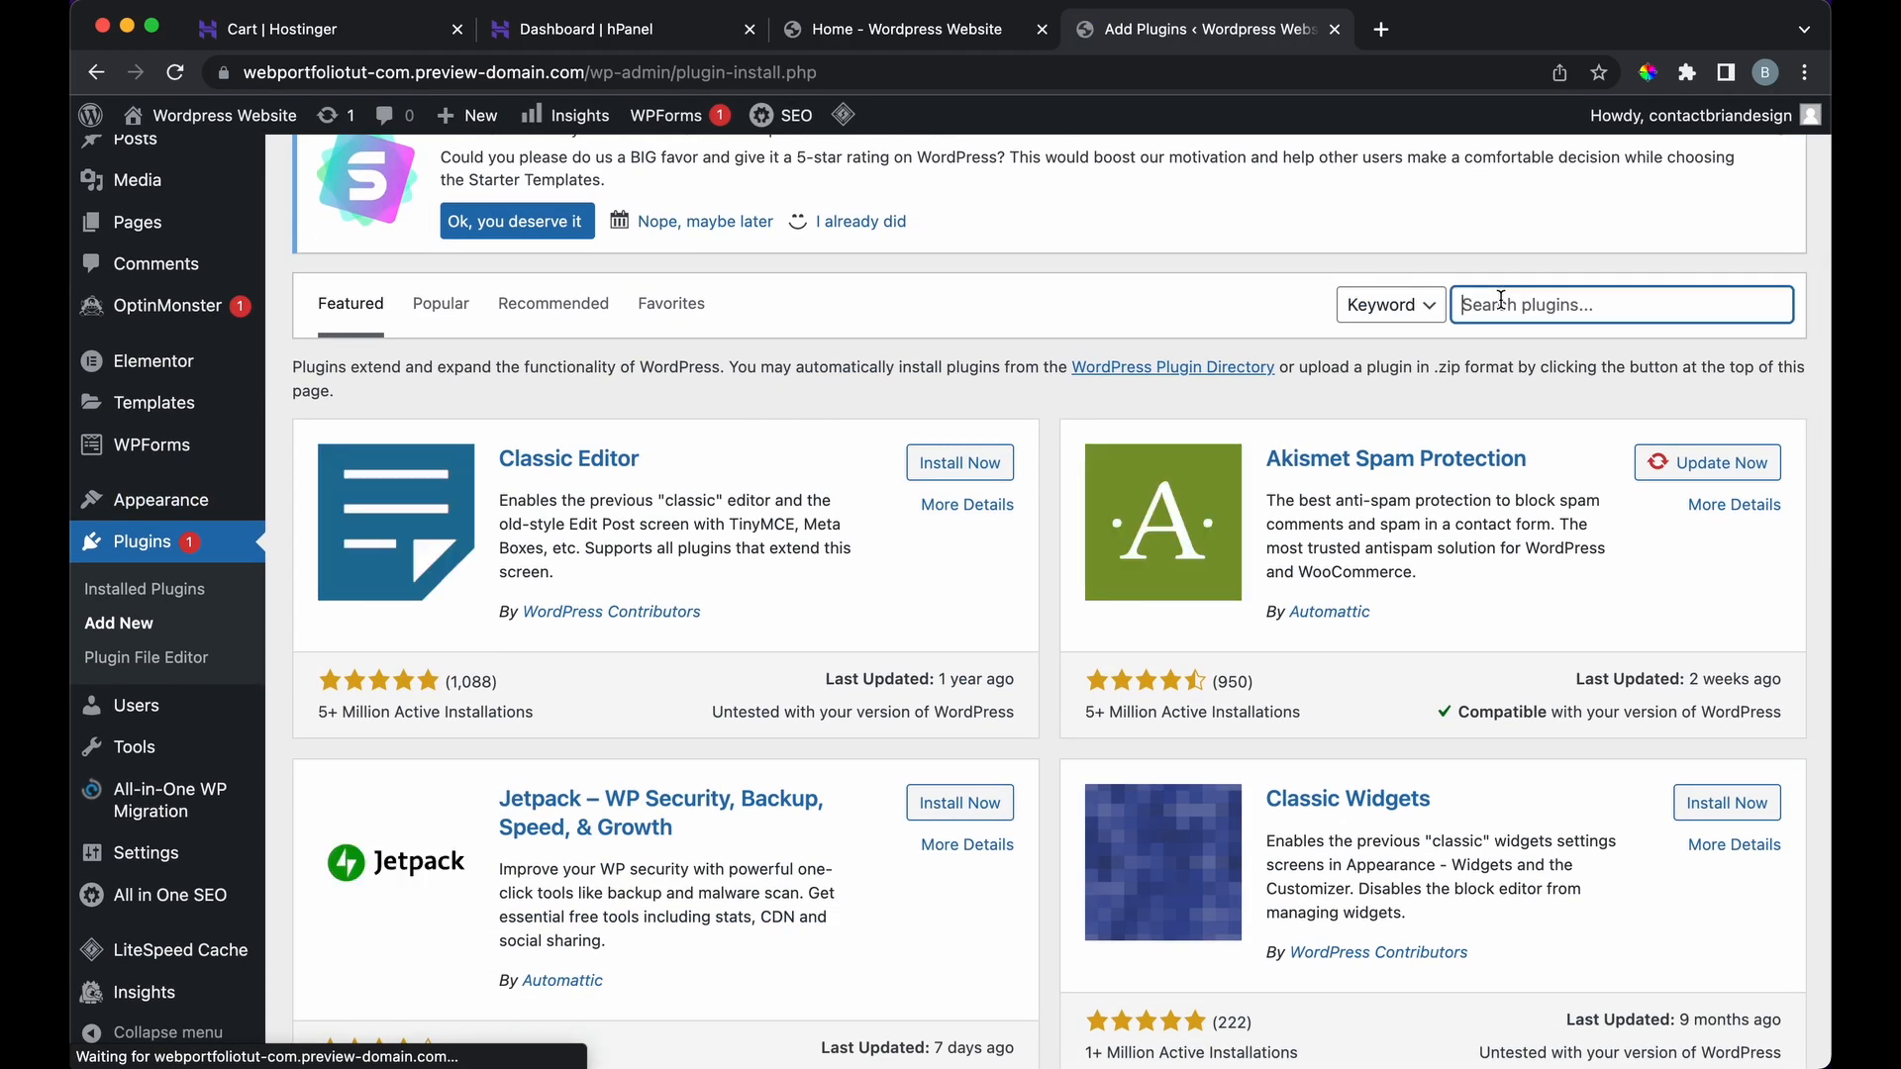
type("contact form")
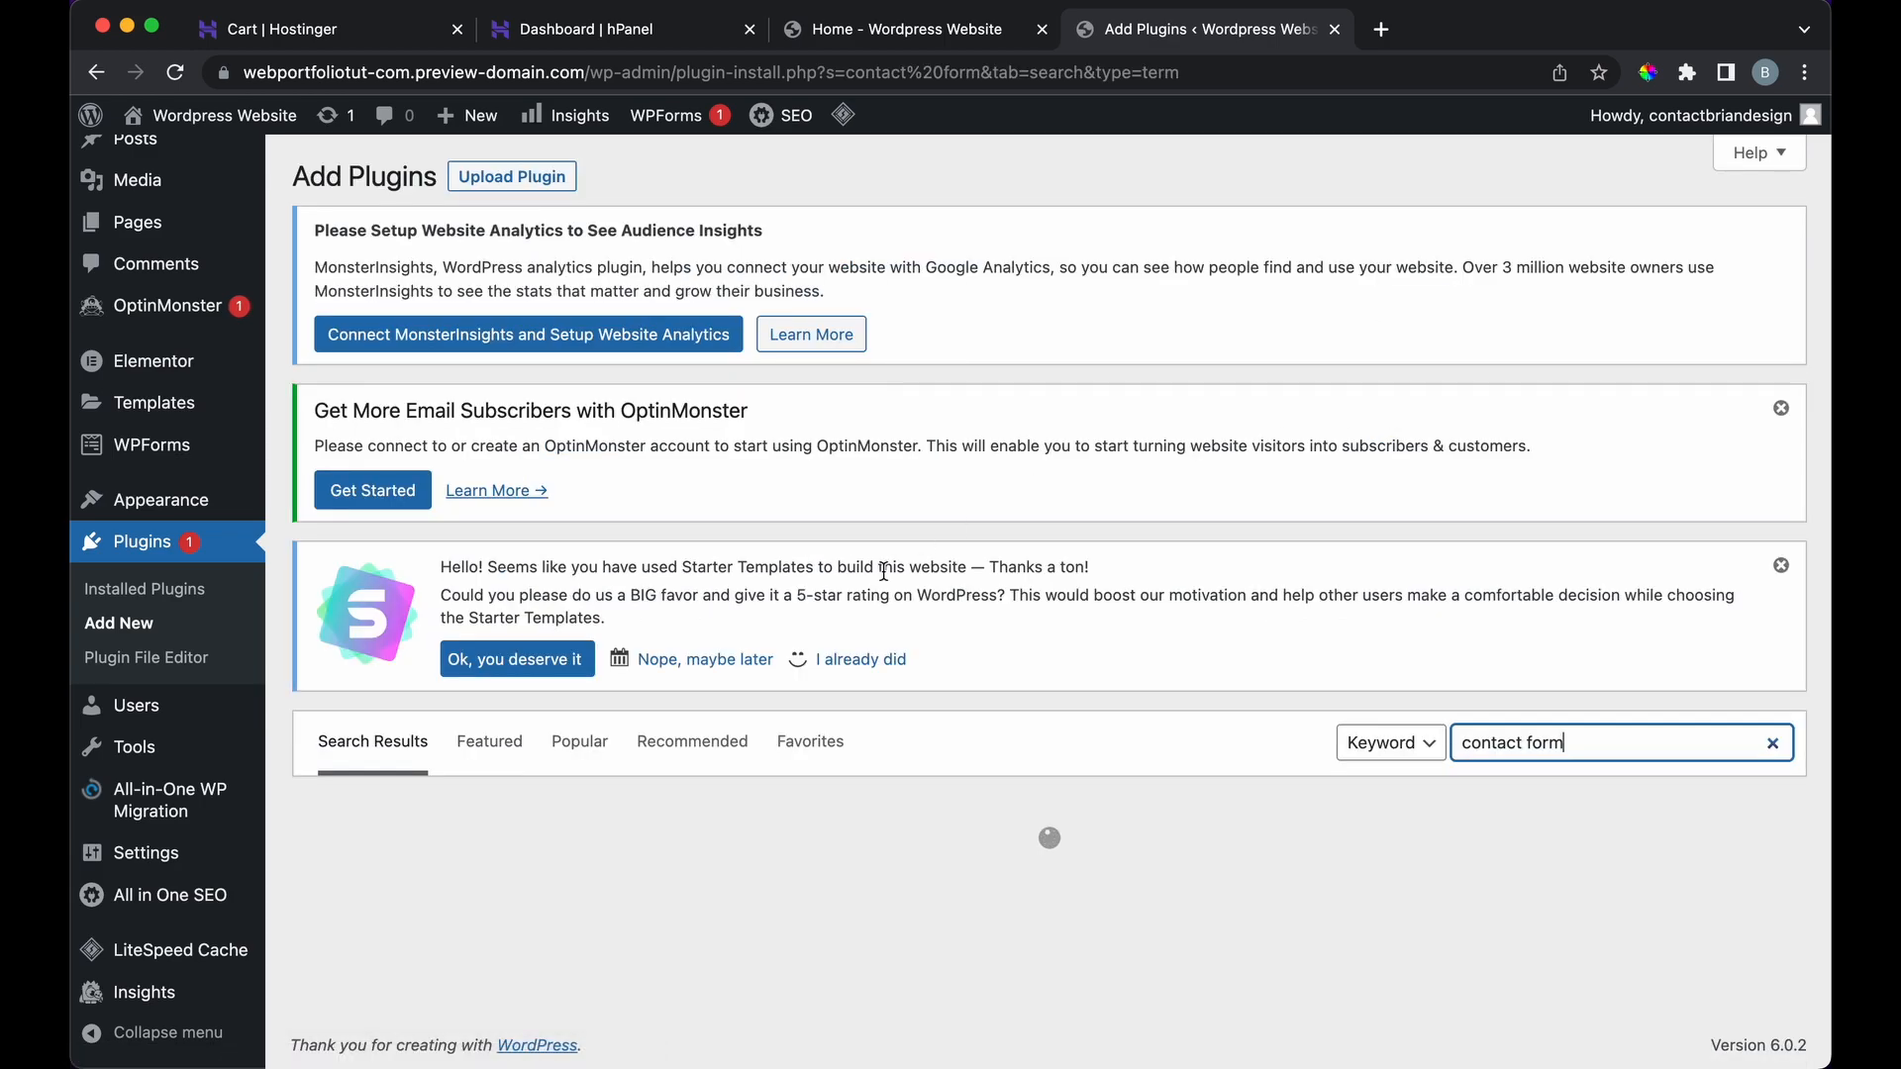
scroll(884, 573, "down", 5)
scroll(884, 572, "down", 2)
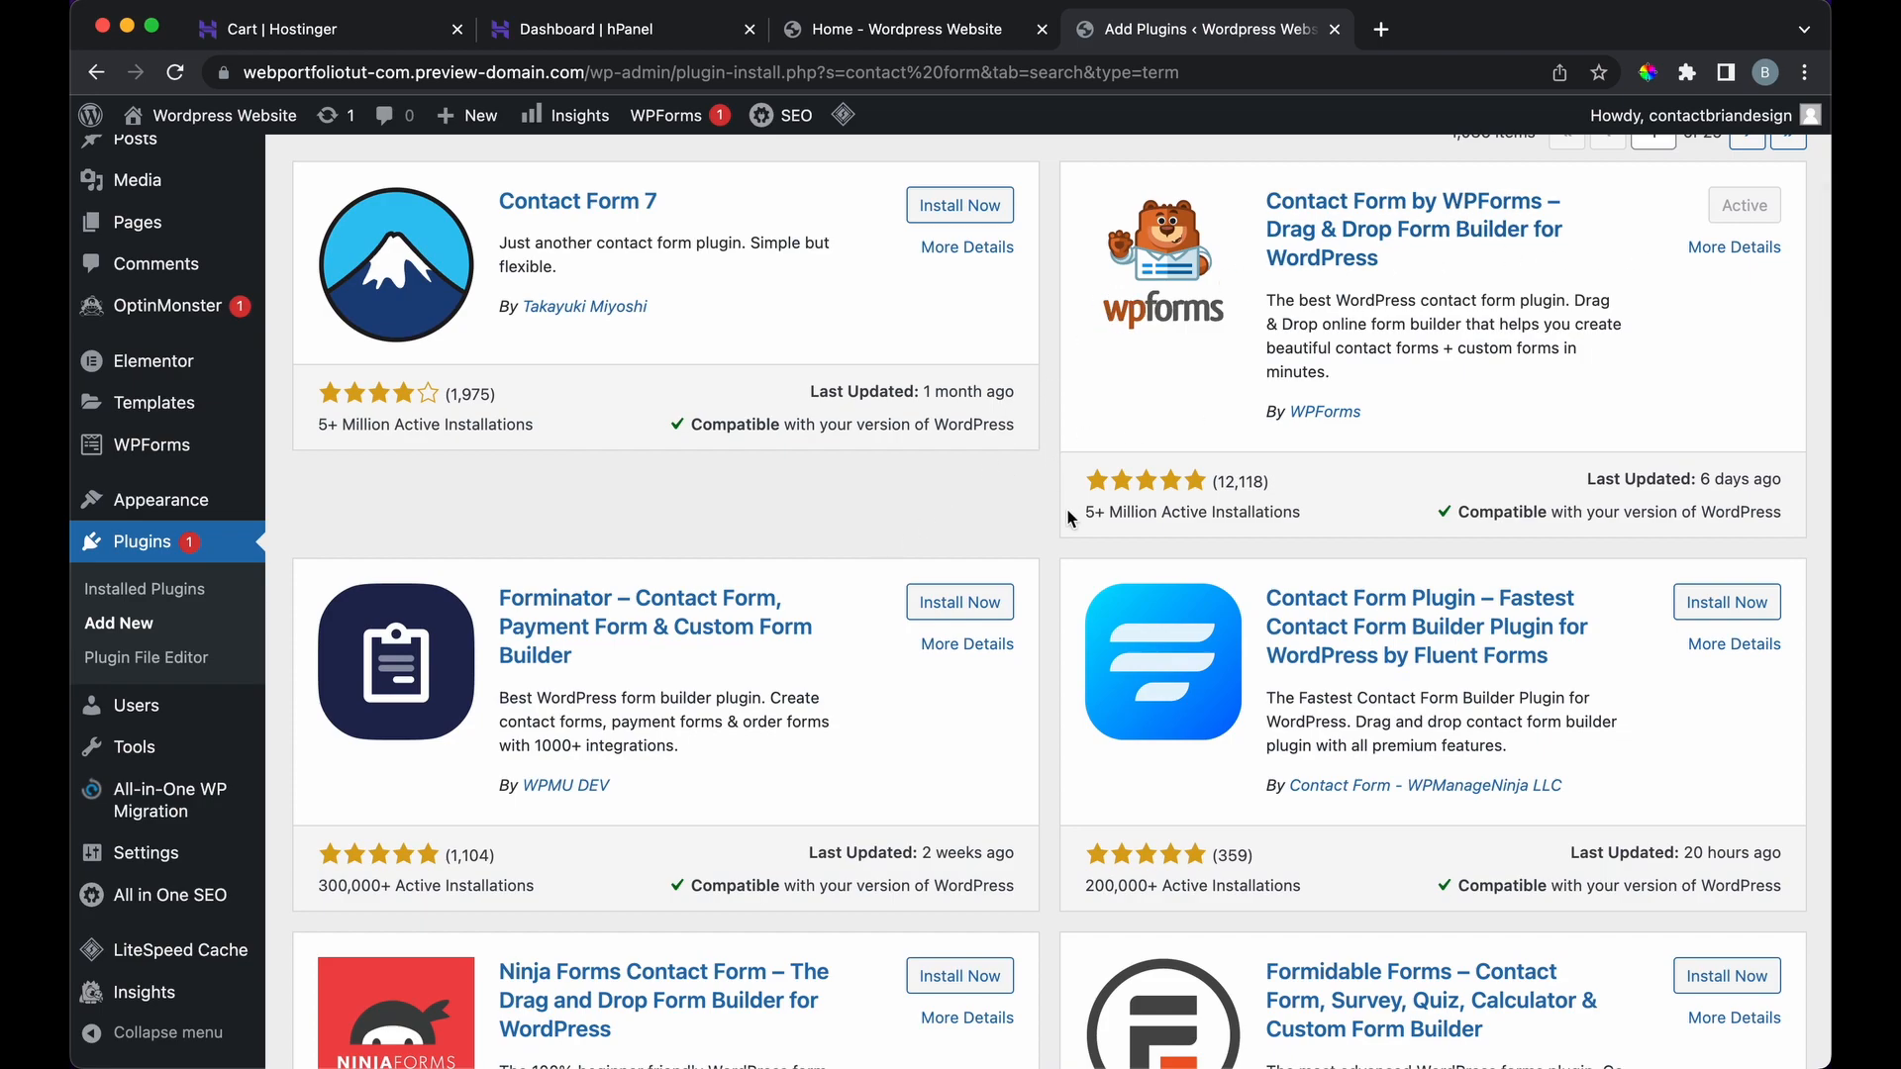
scroll(1063, 532, "down", 5)
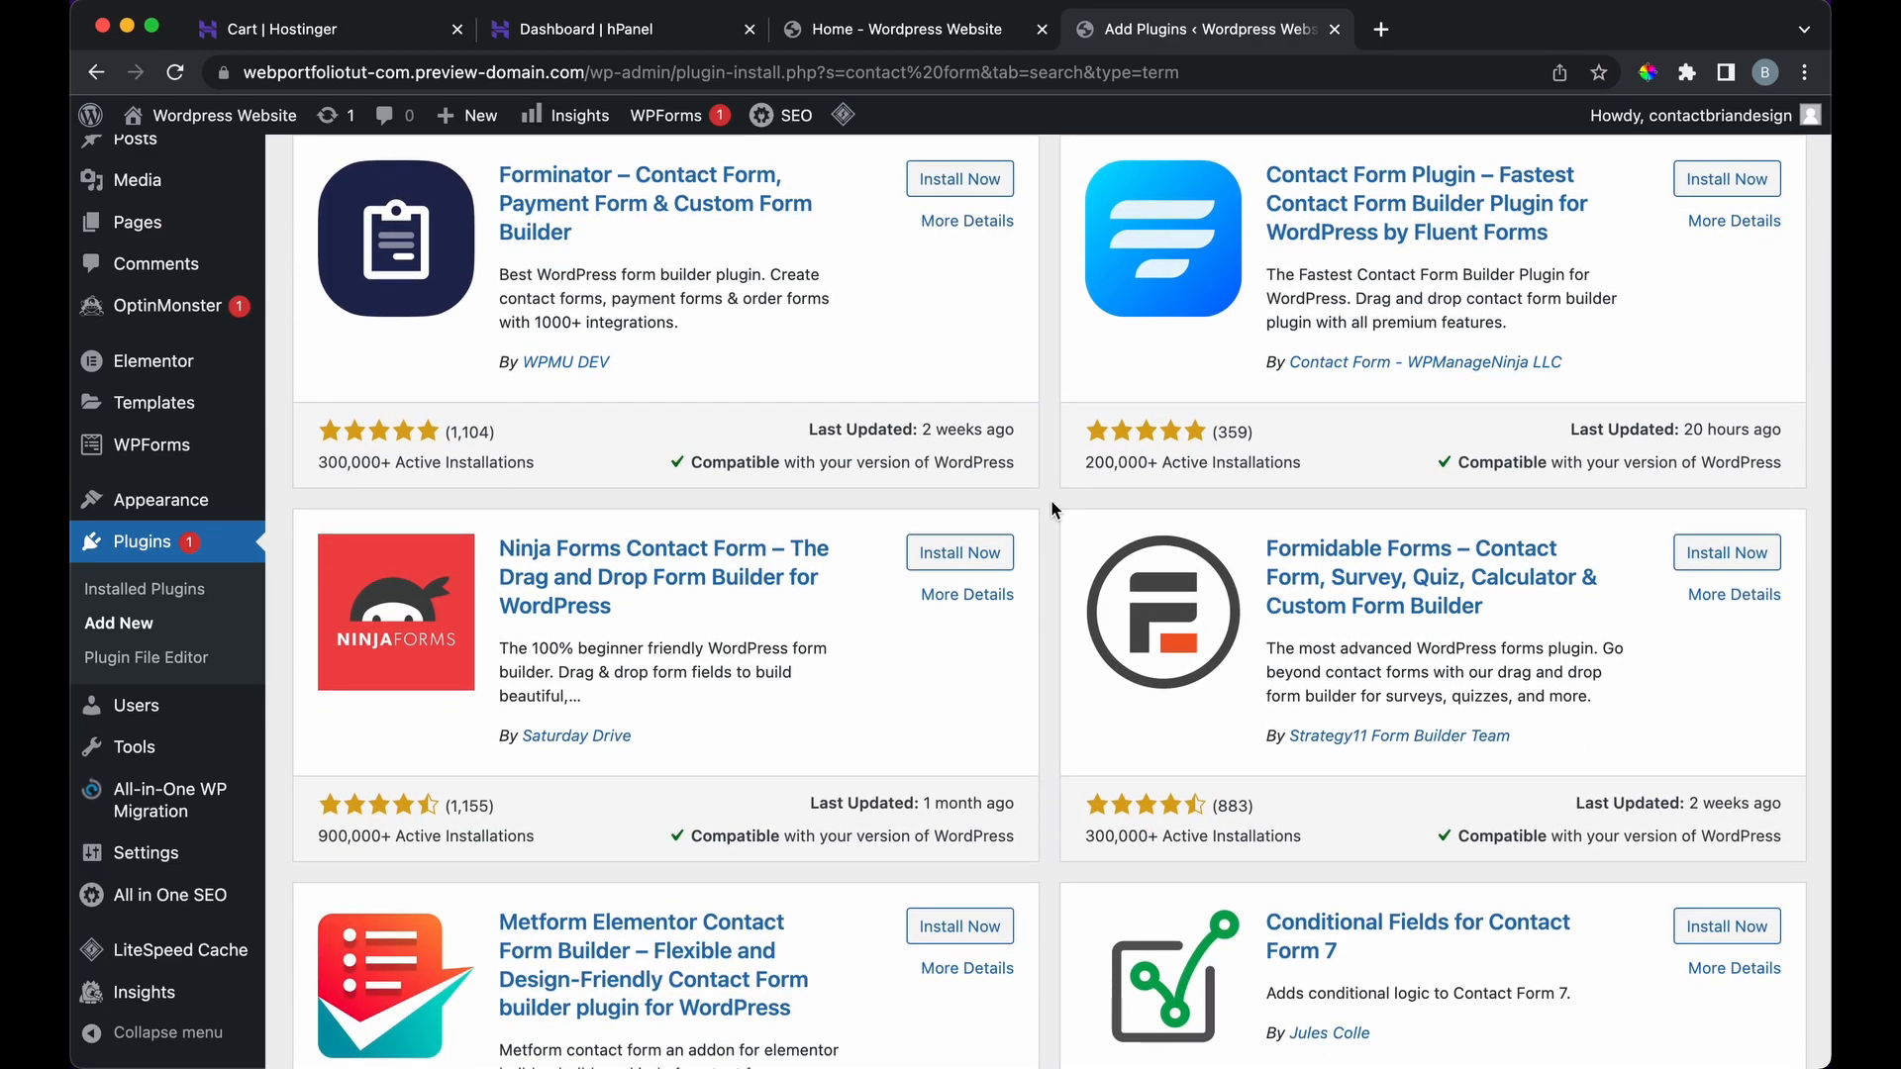
scroll(1054, 510, "down", 1)
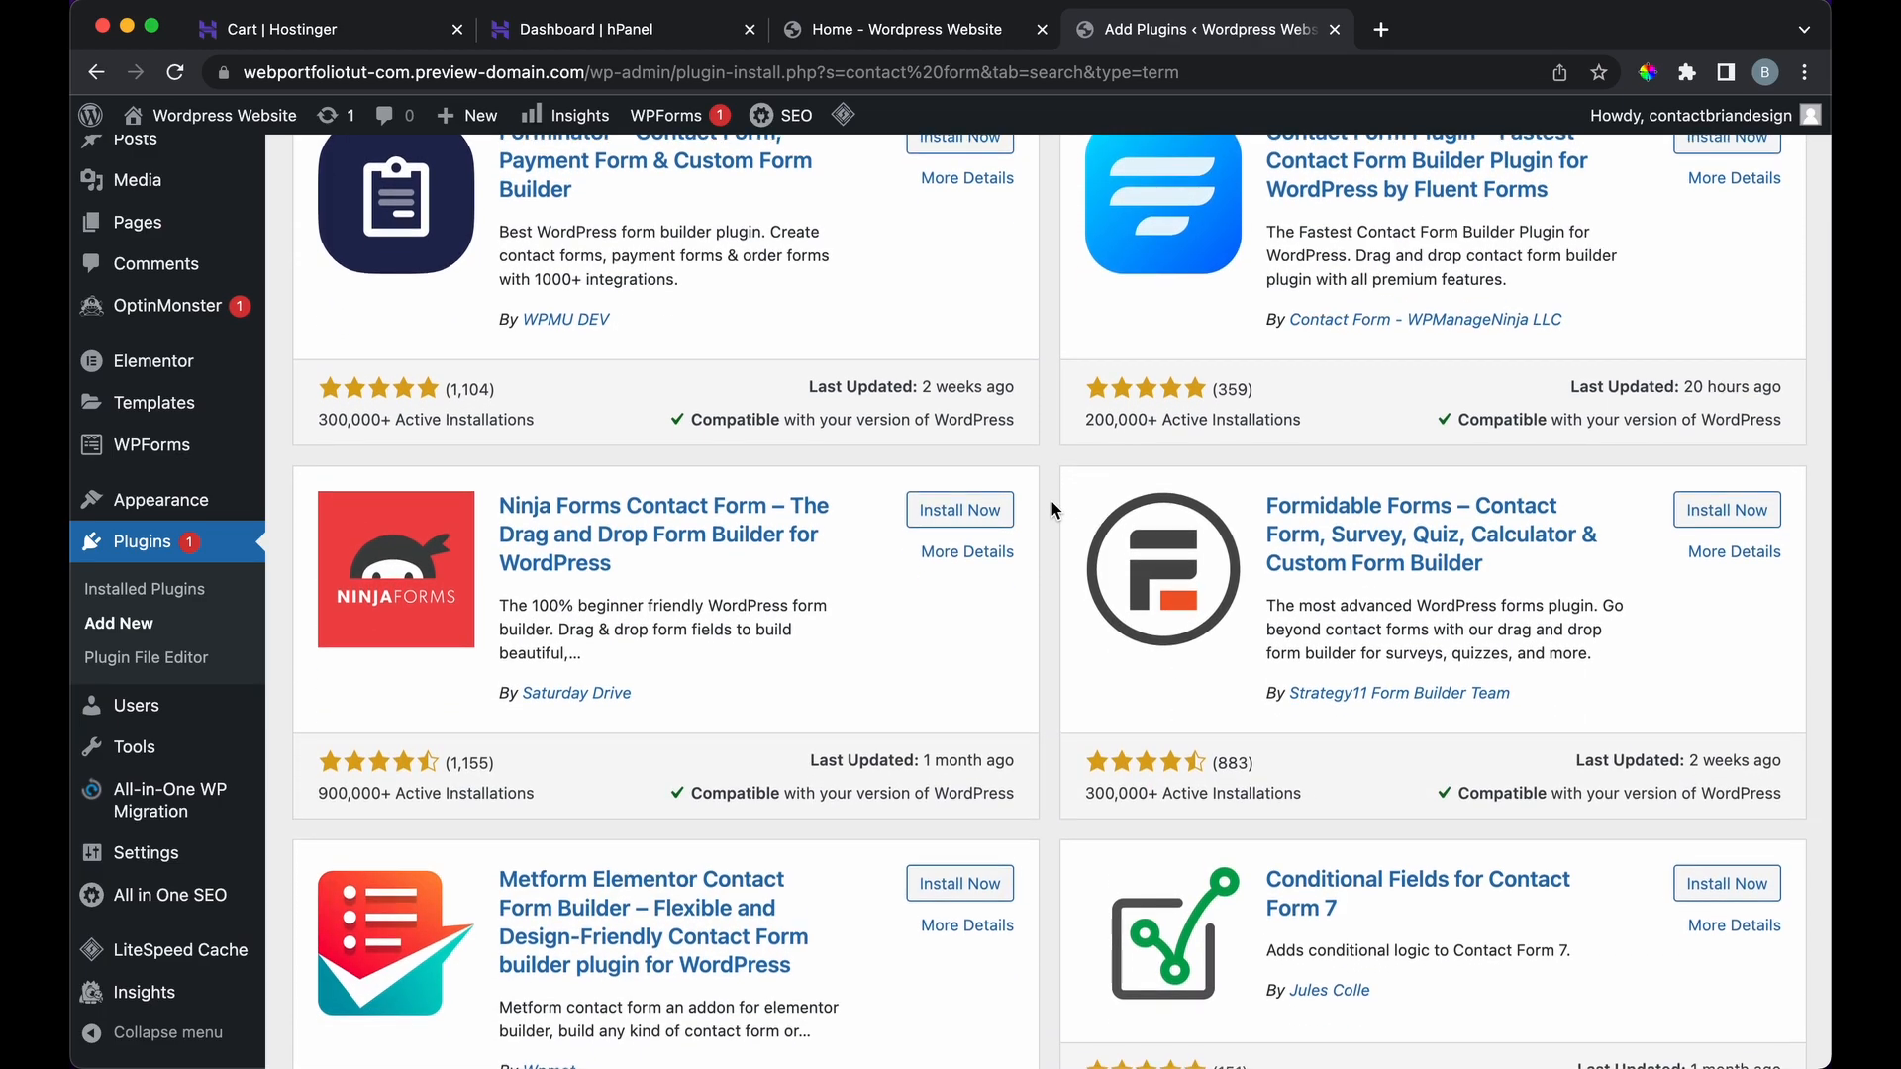
scroll(1055, 510, "up", 10)
Step: Return to the Featured plugins list and scroll back to the top
left_click(500, 750)
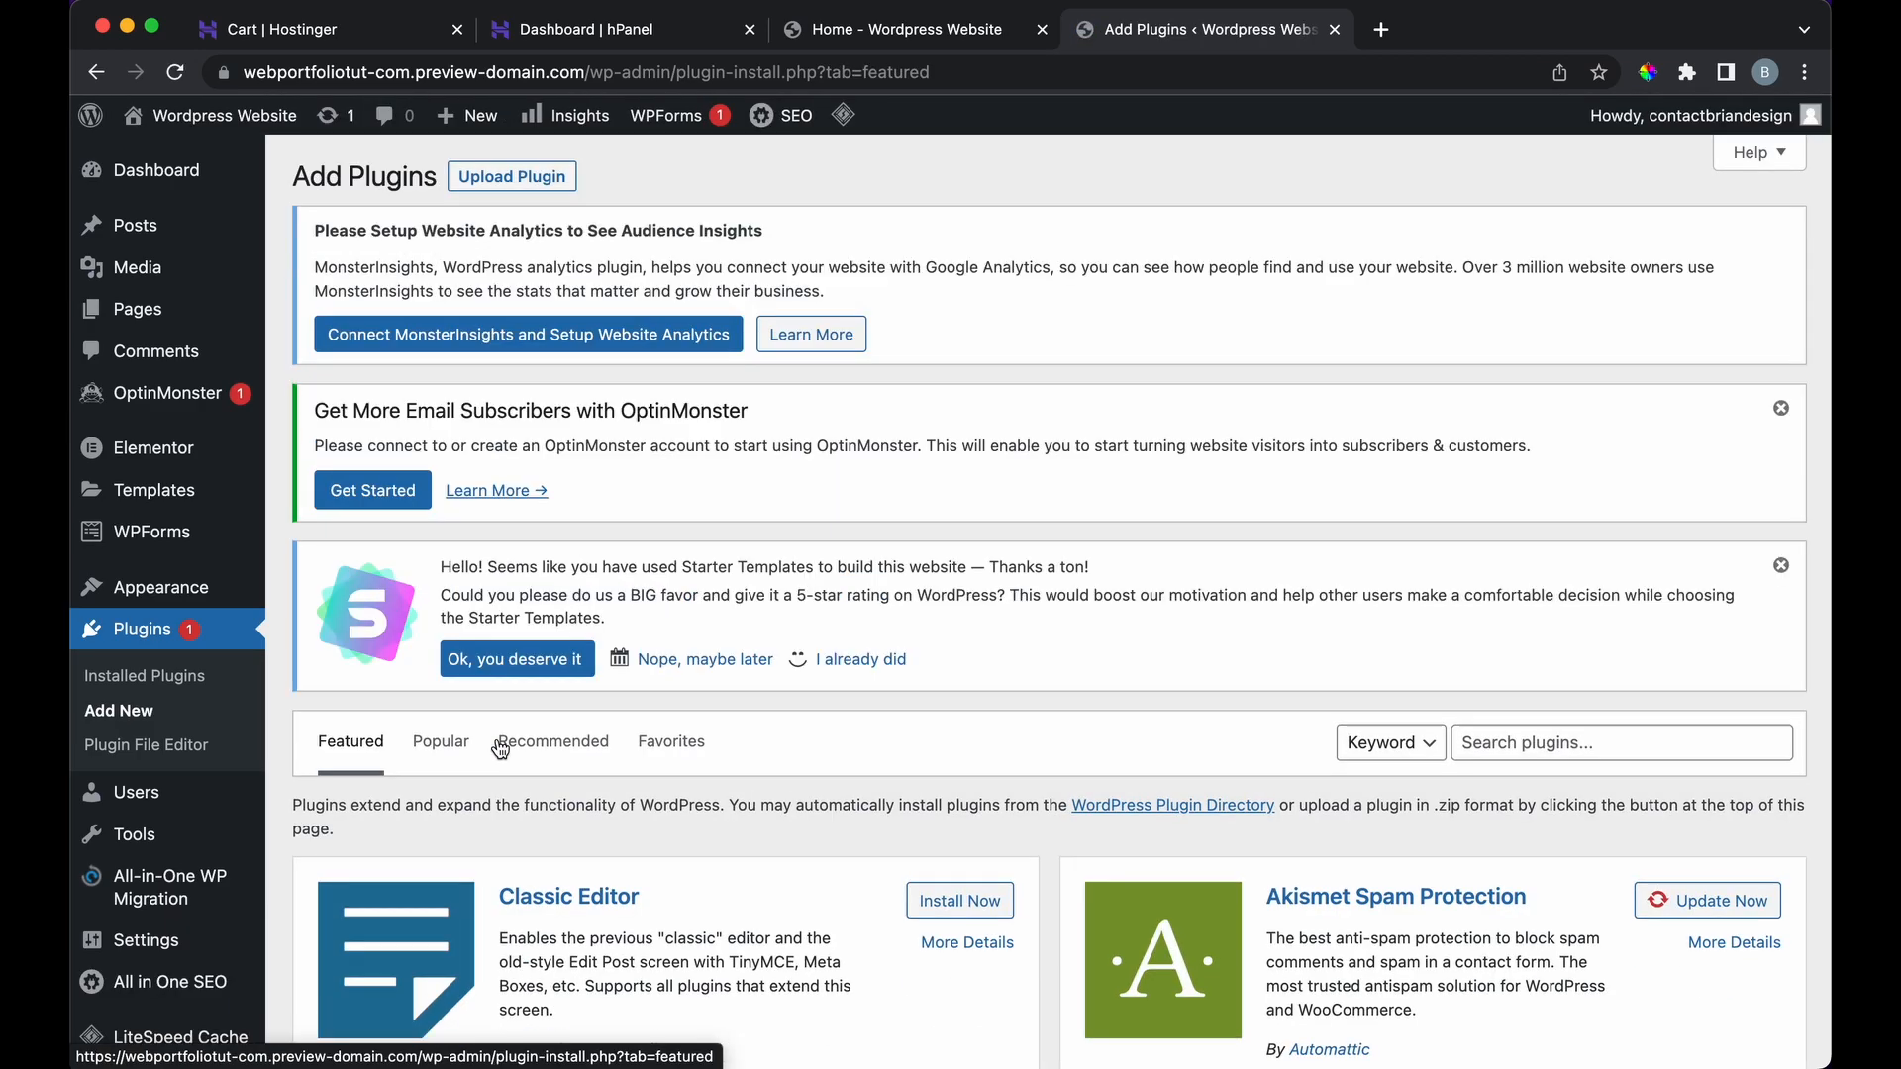
scroll(501, 749, "down", 7)
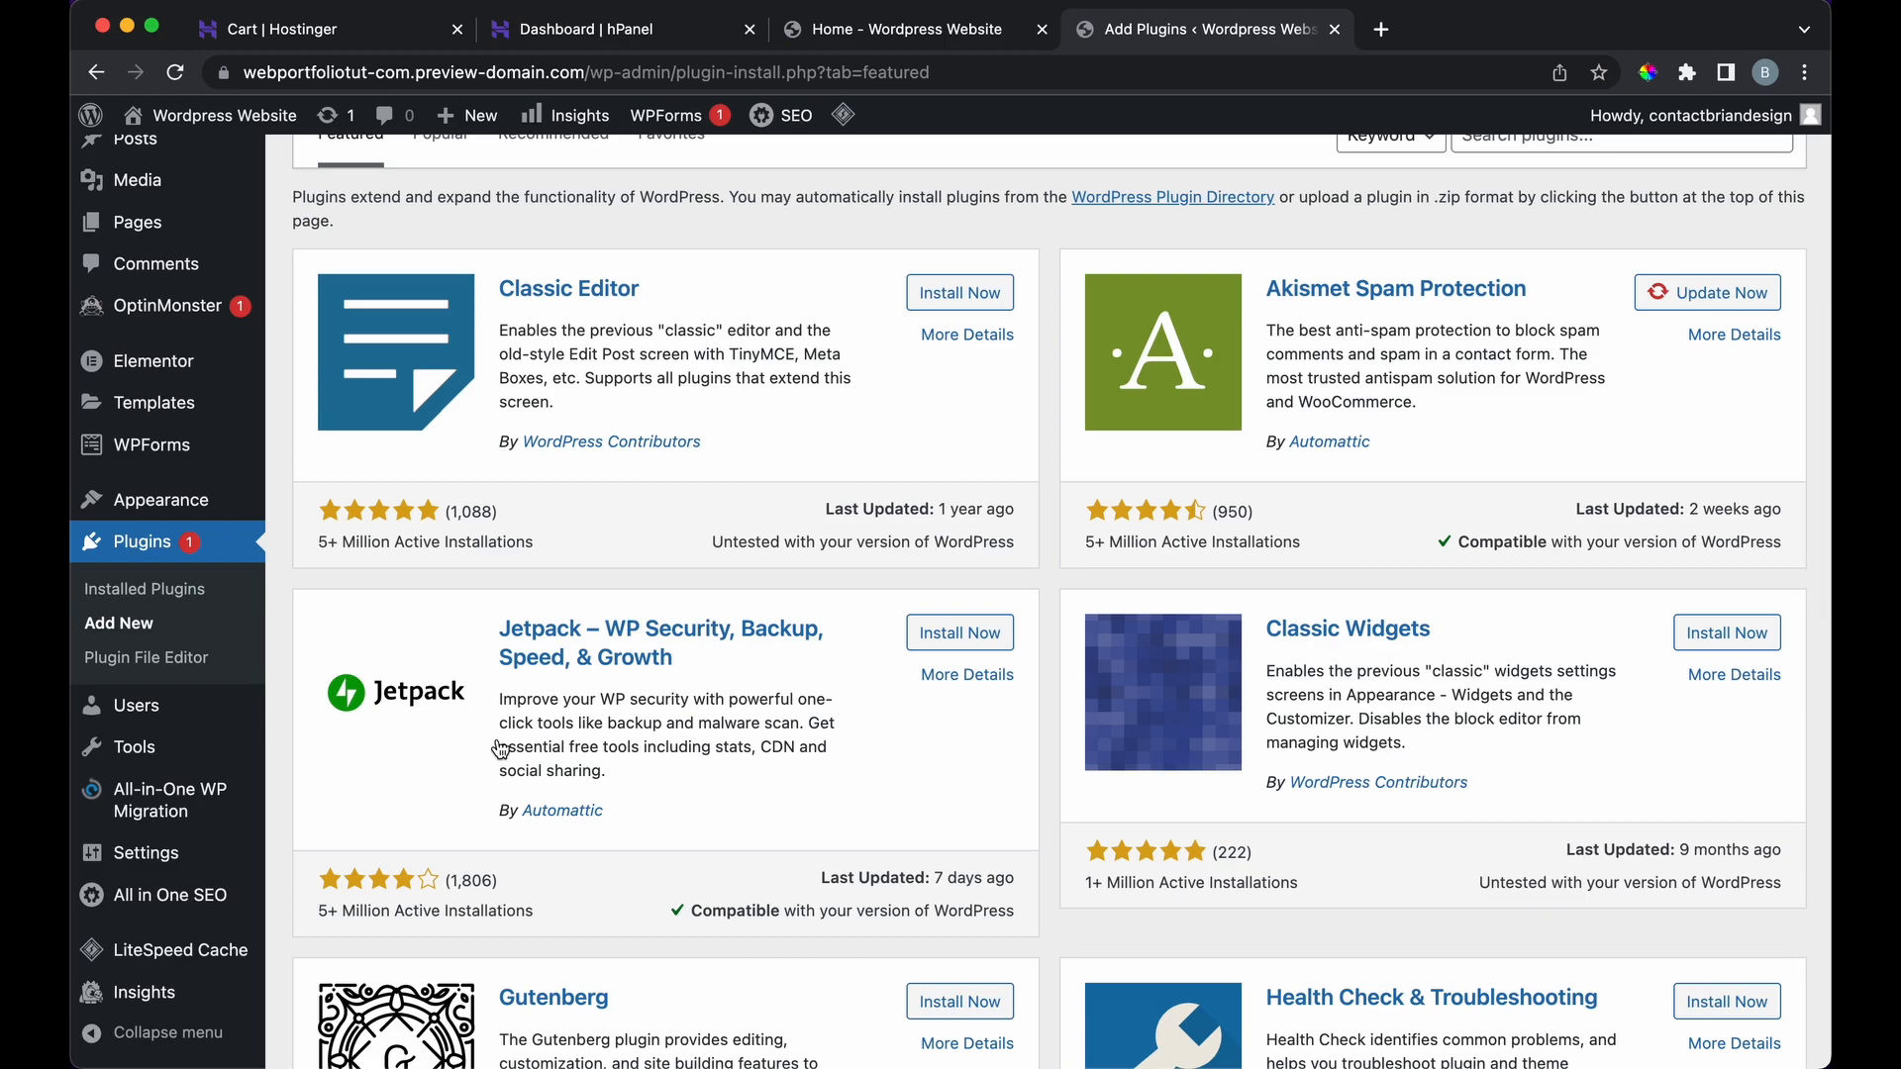
scroll(500, 749, "down", 10)
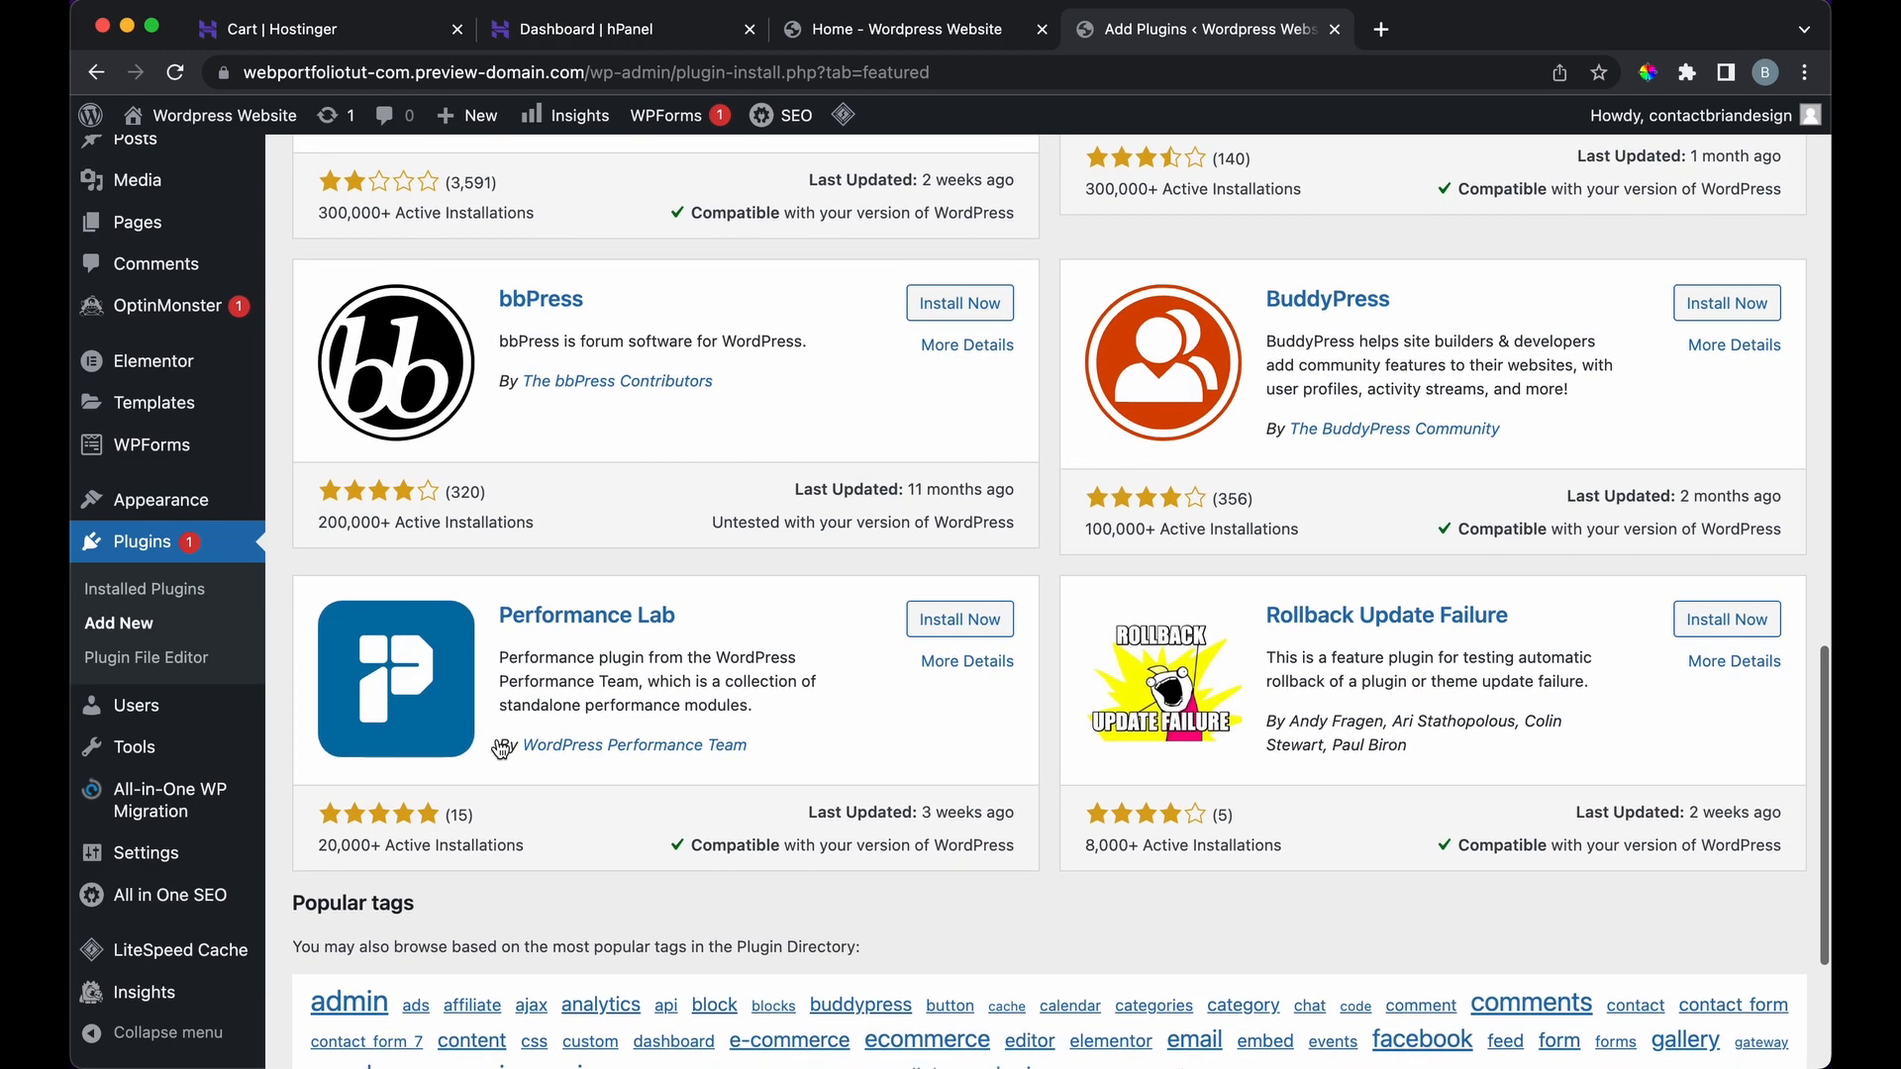
scroll(500, 749, "up", 15)
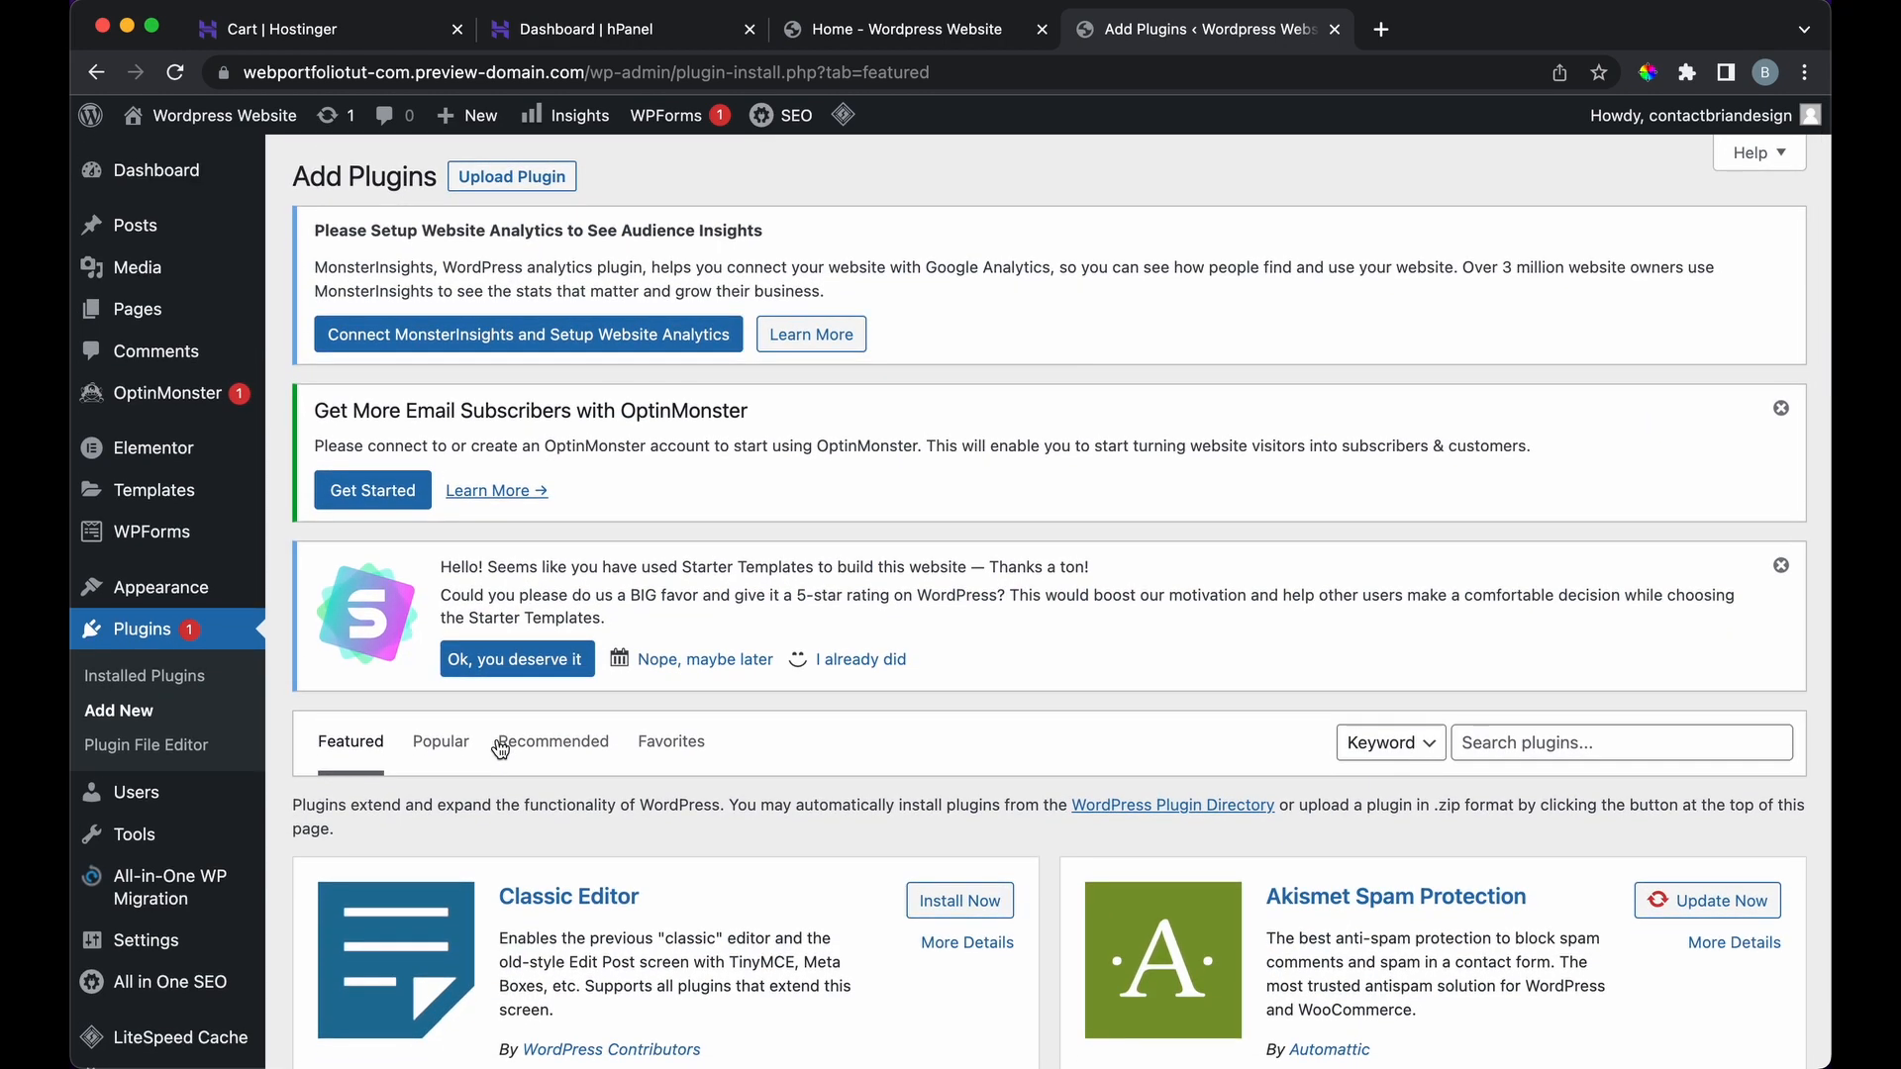
Step: Review the saved Templates list and the installed Themes
left_click(227, 495)
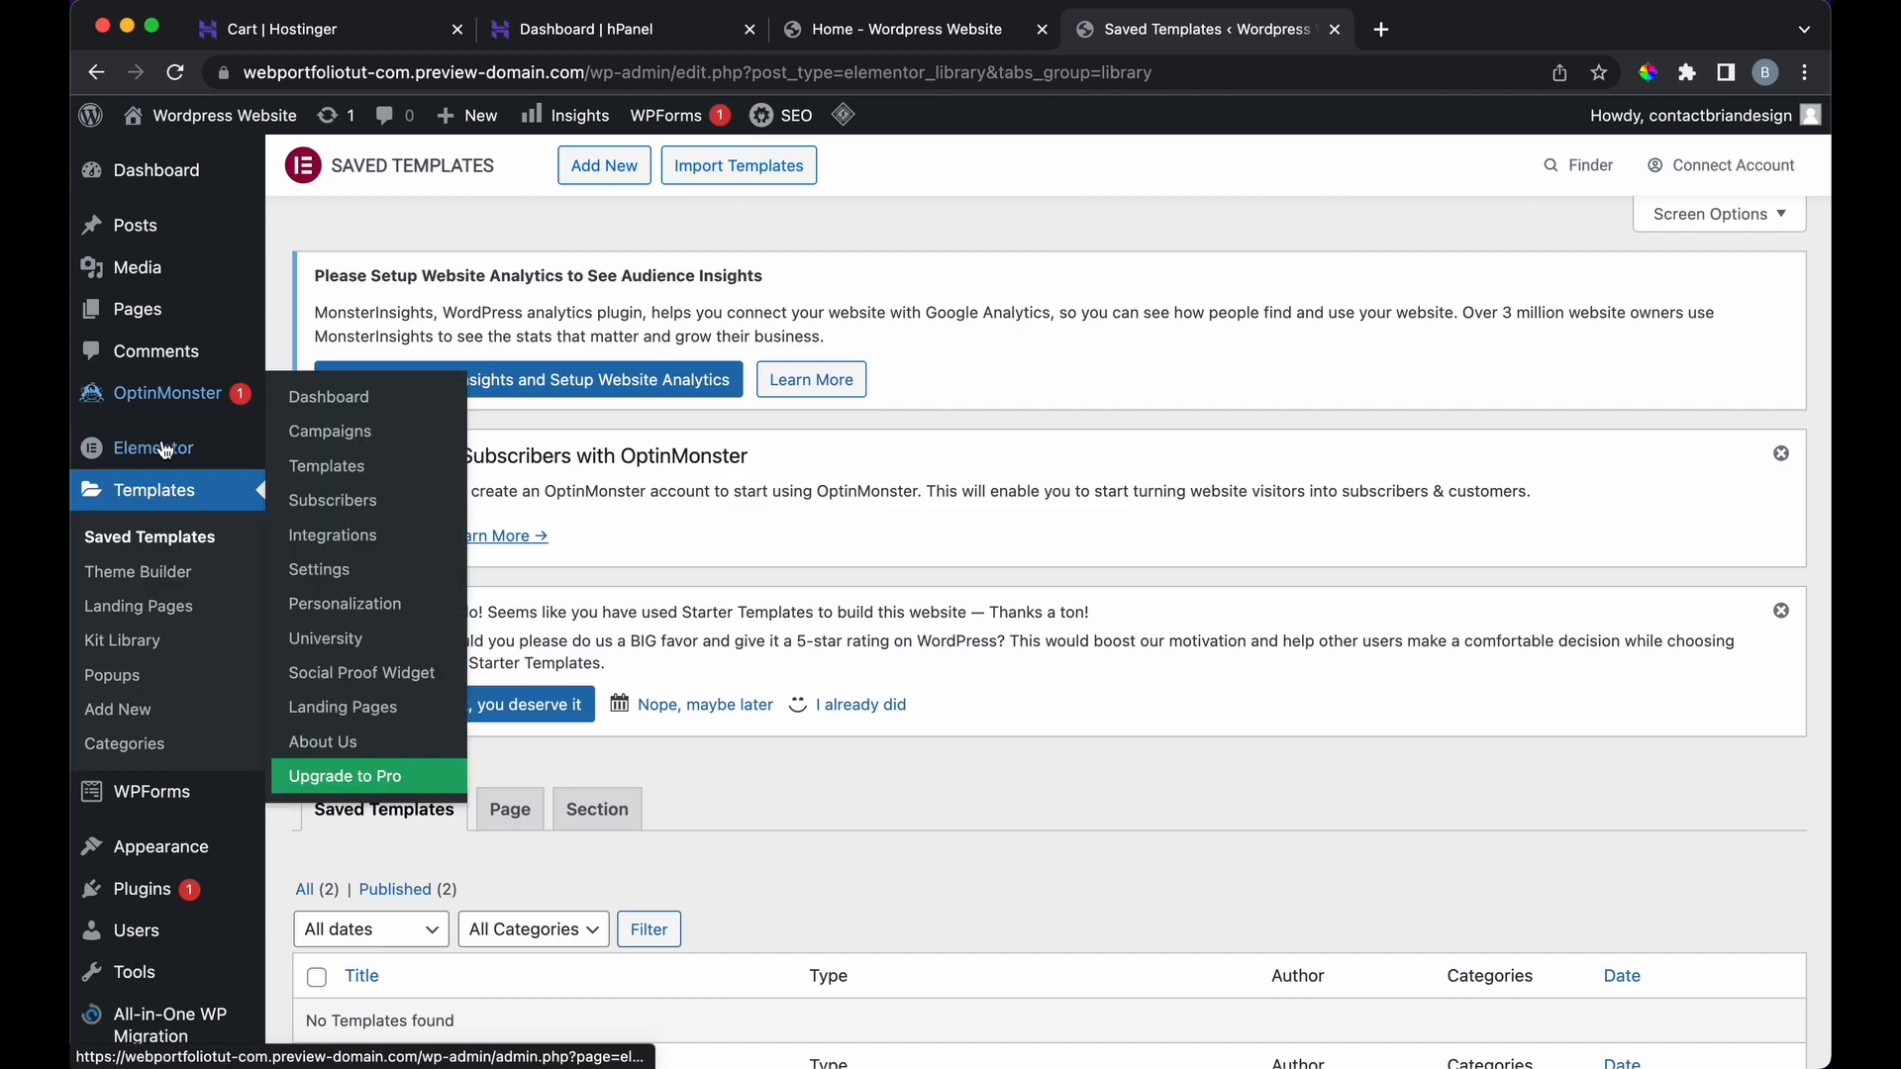
mouse_move(183, 840)
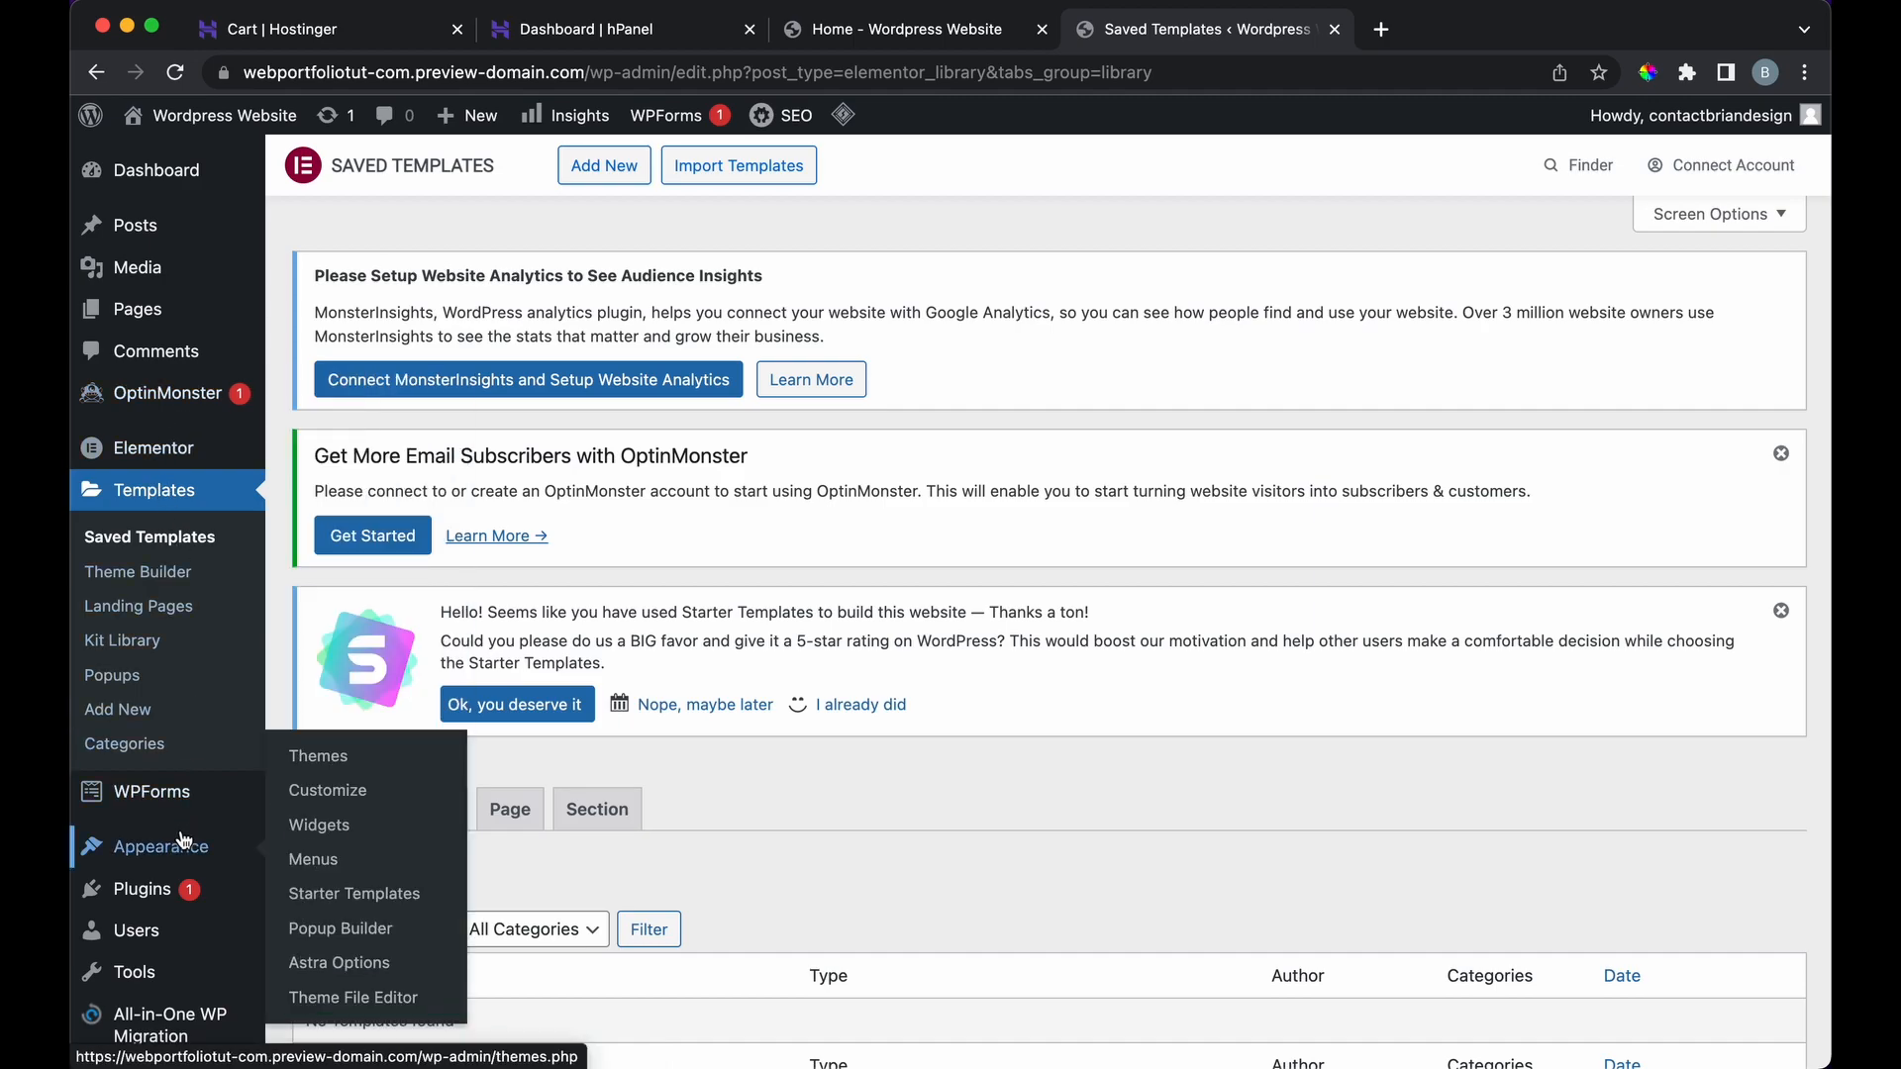
left_click(347, 762)
scroll(806, 816, "down", 10)
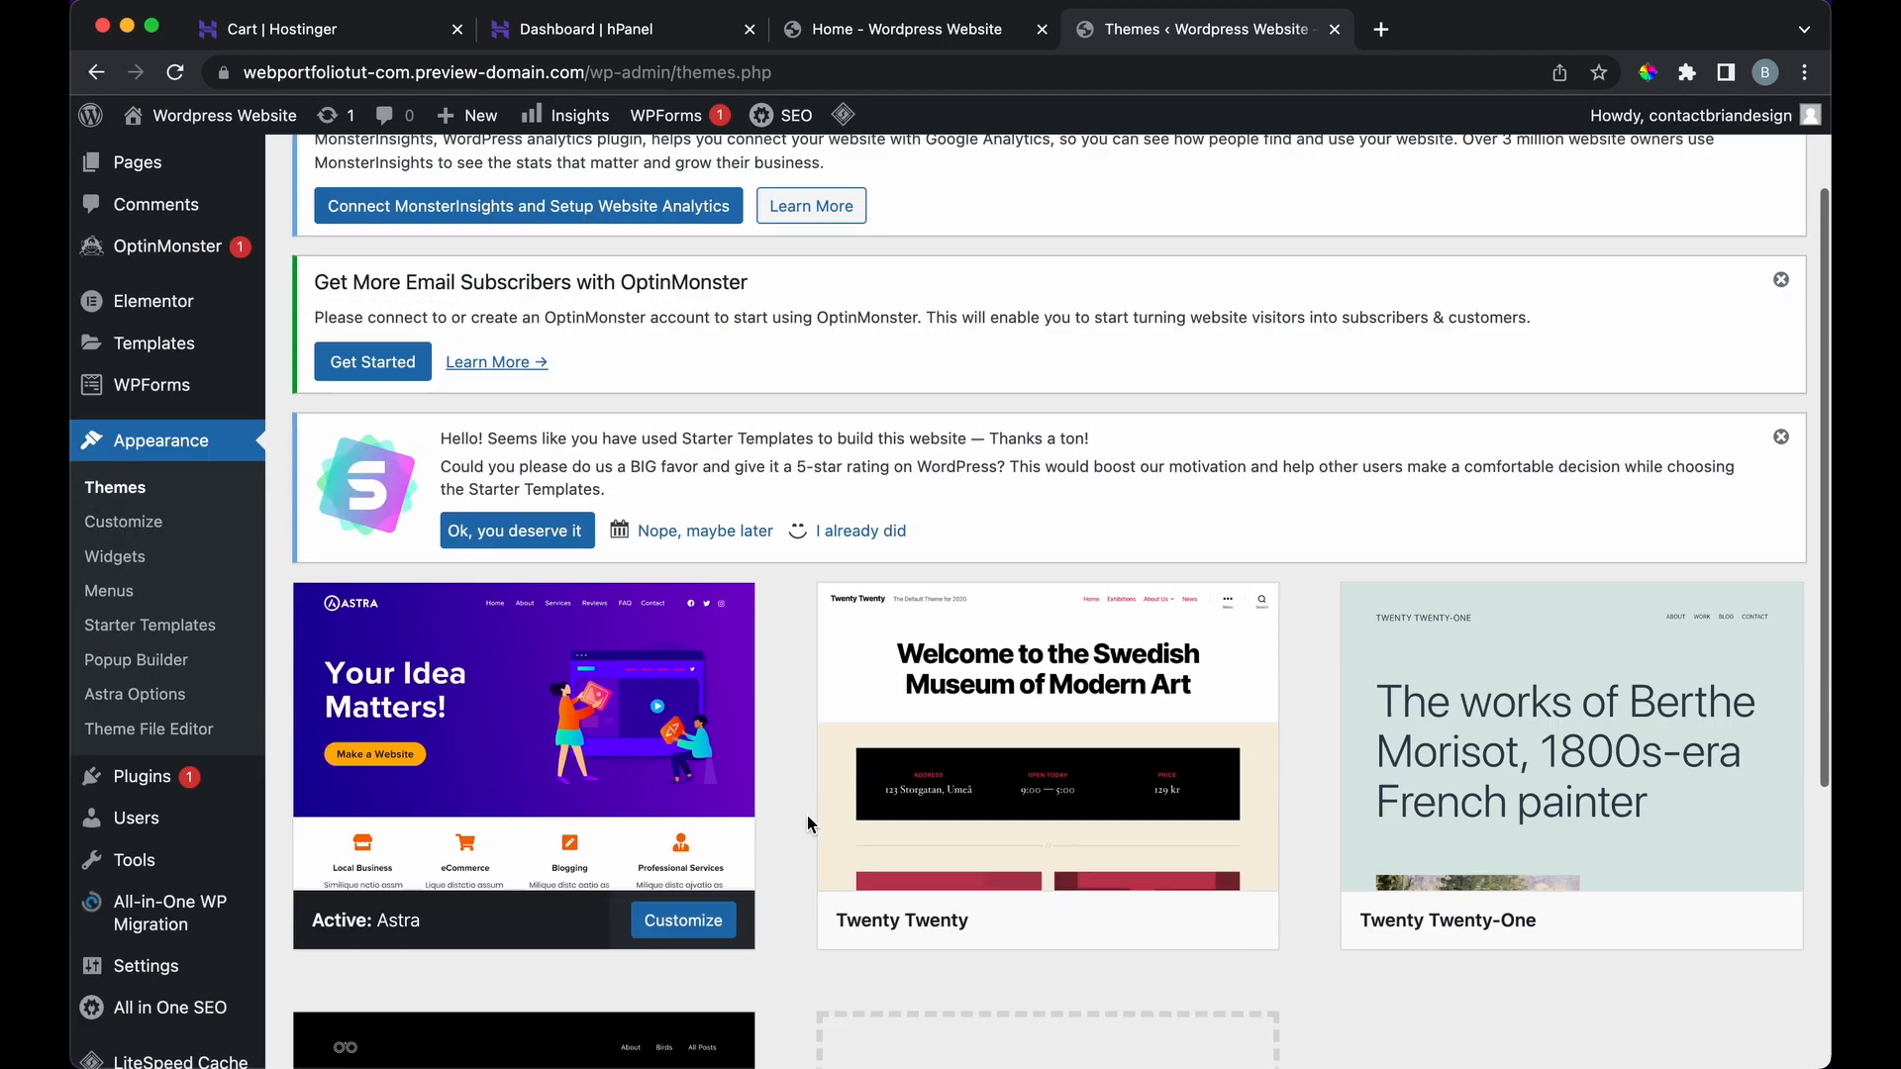
scroll(806, 816, "up", 10)
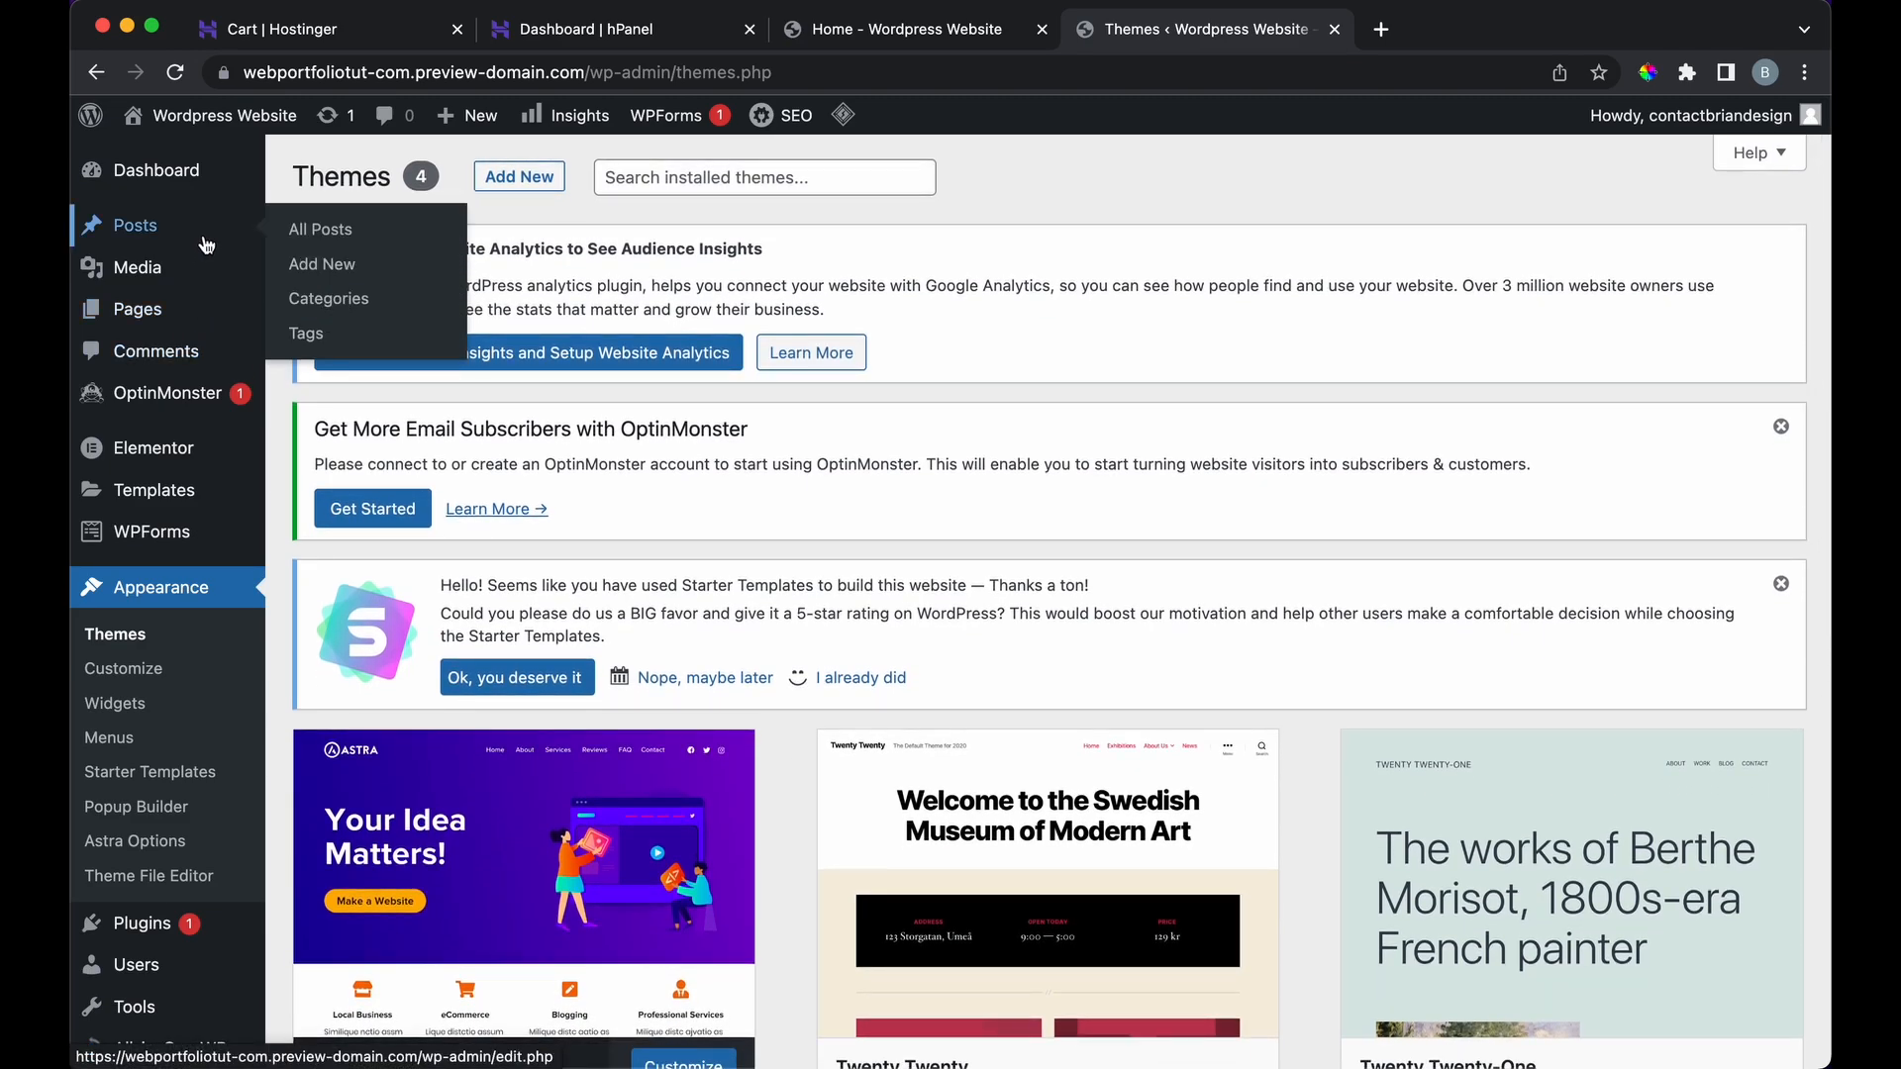
Step: Open the Posts list holding only 'Hello world!', glance at the homepage, and start a new post
left_click(208, 237)
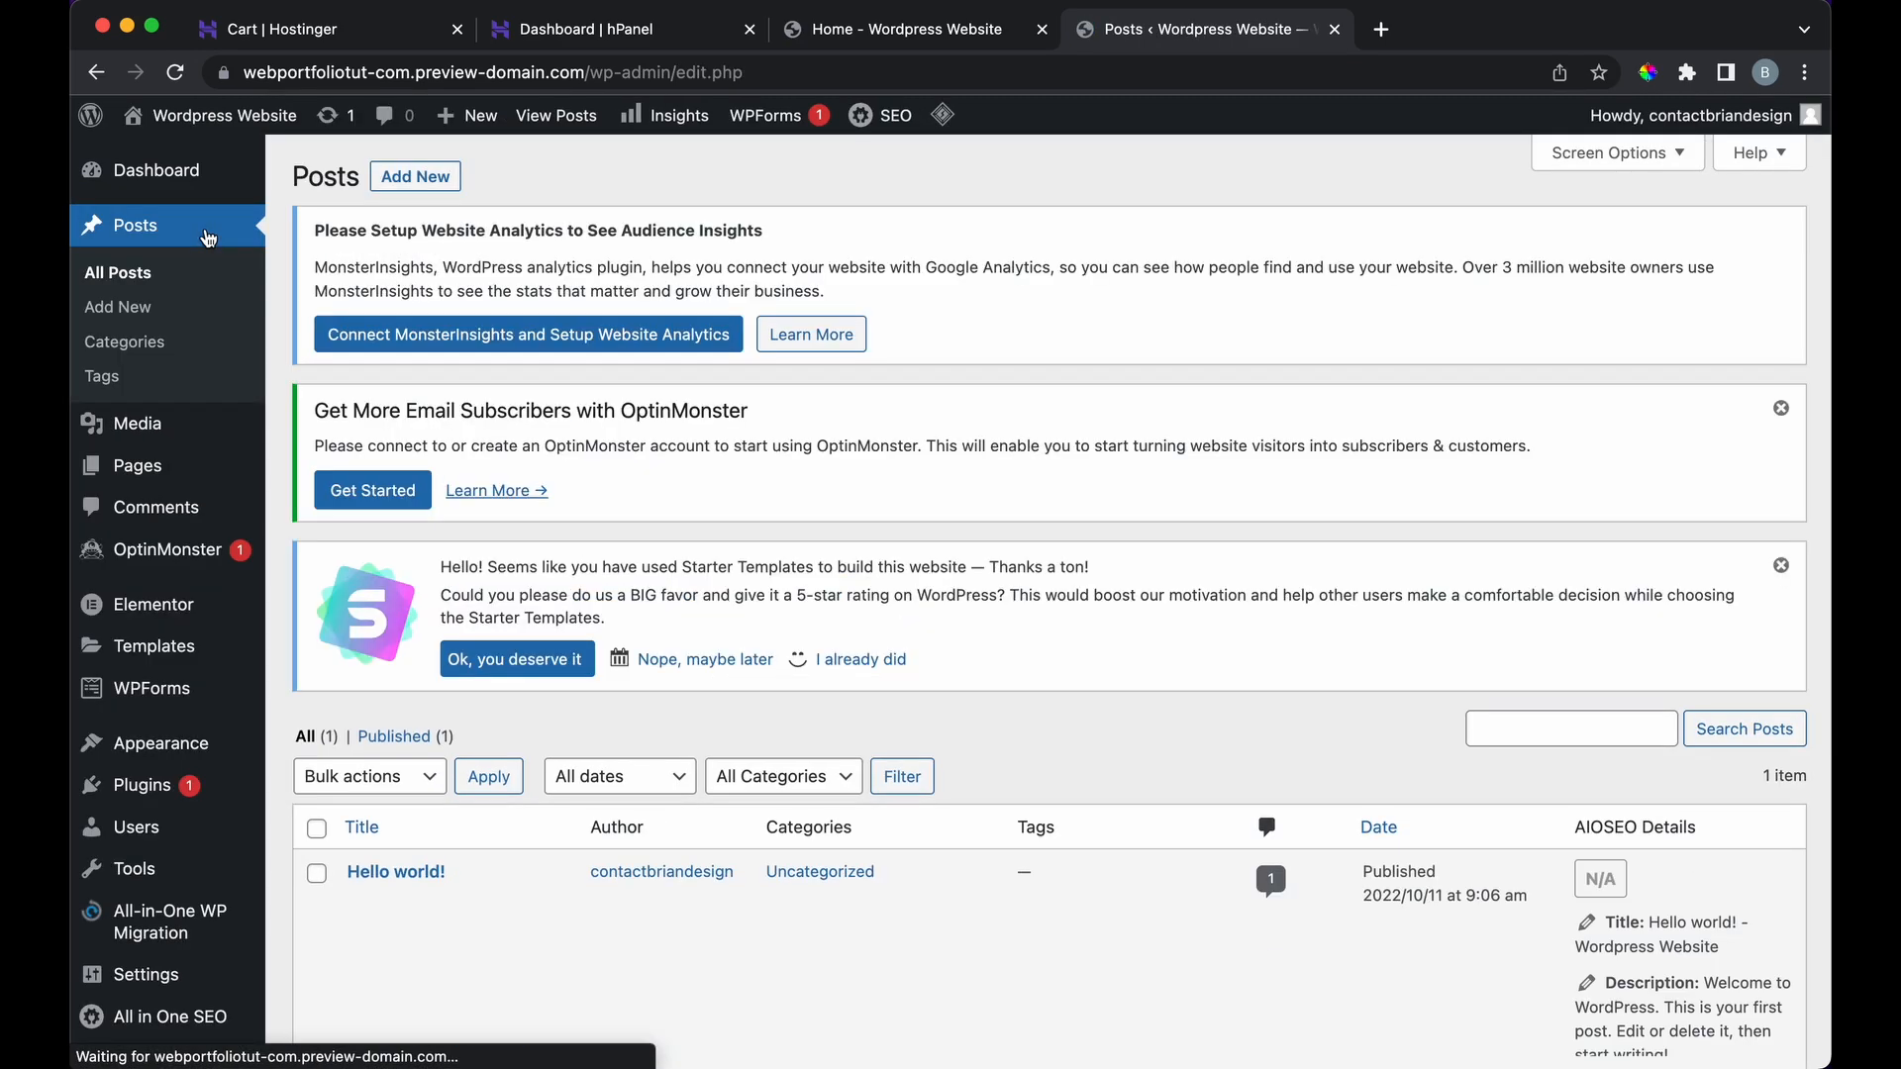
scroll(458, 543, "down", 3)
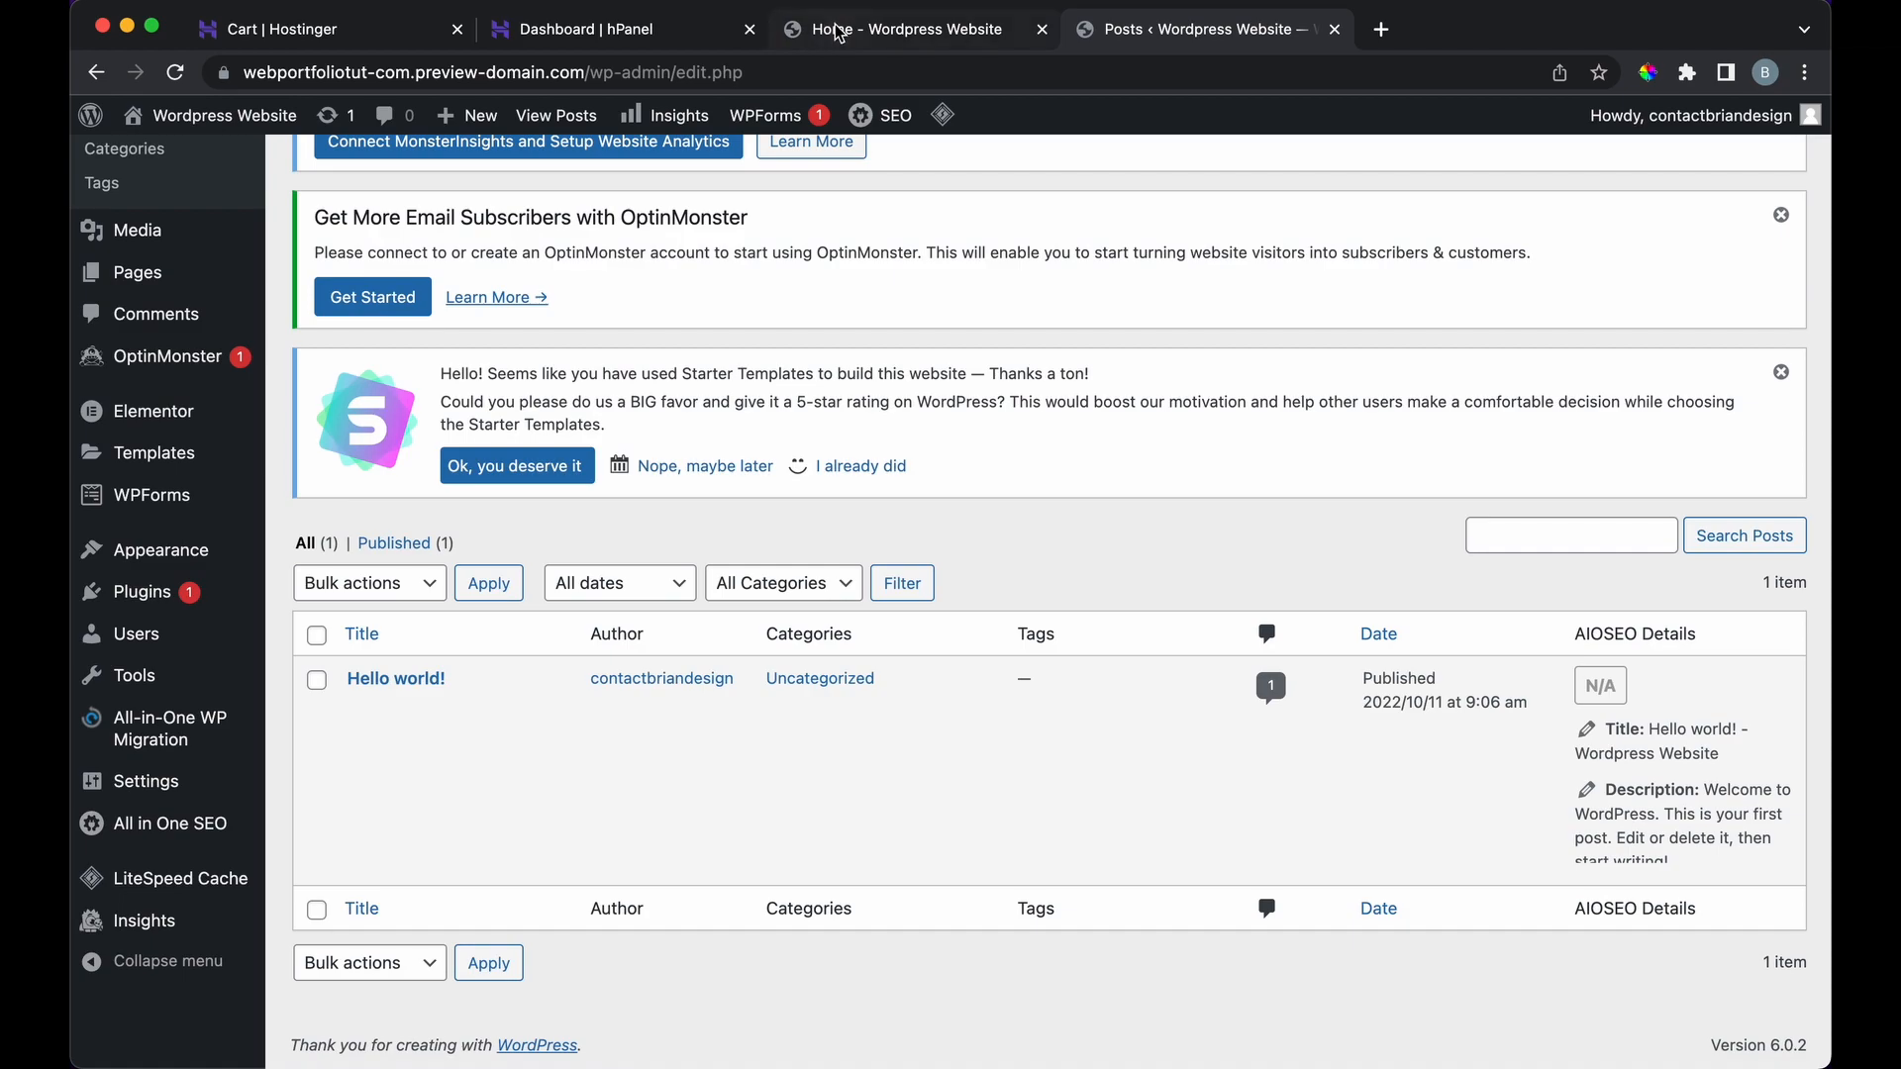
left_click(839, 33)
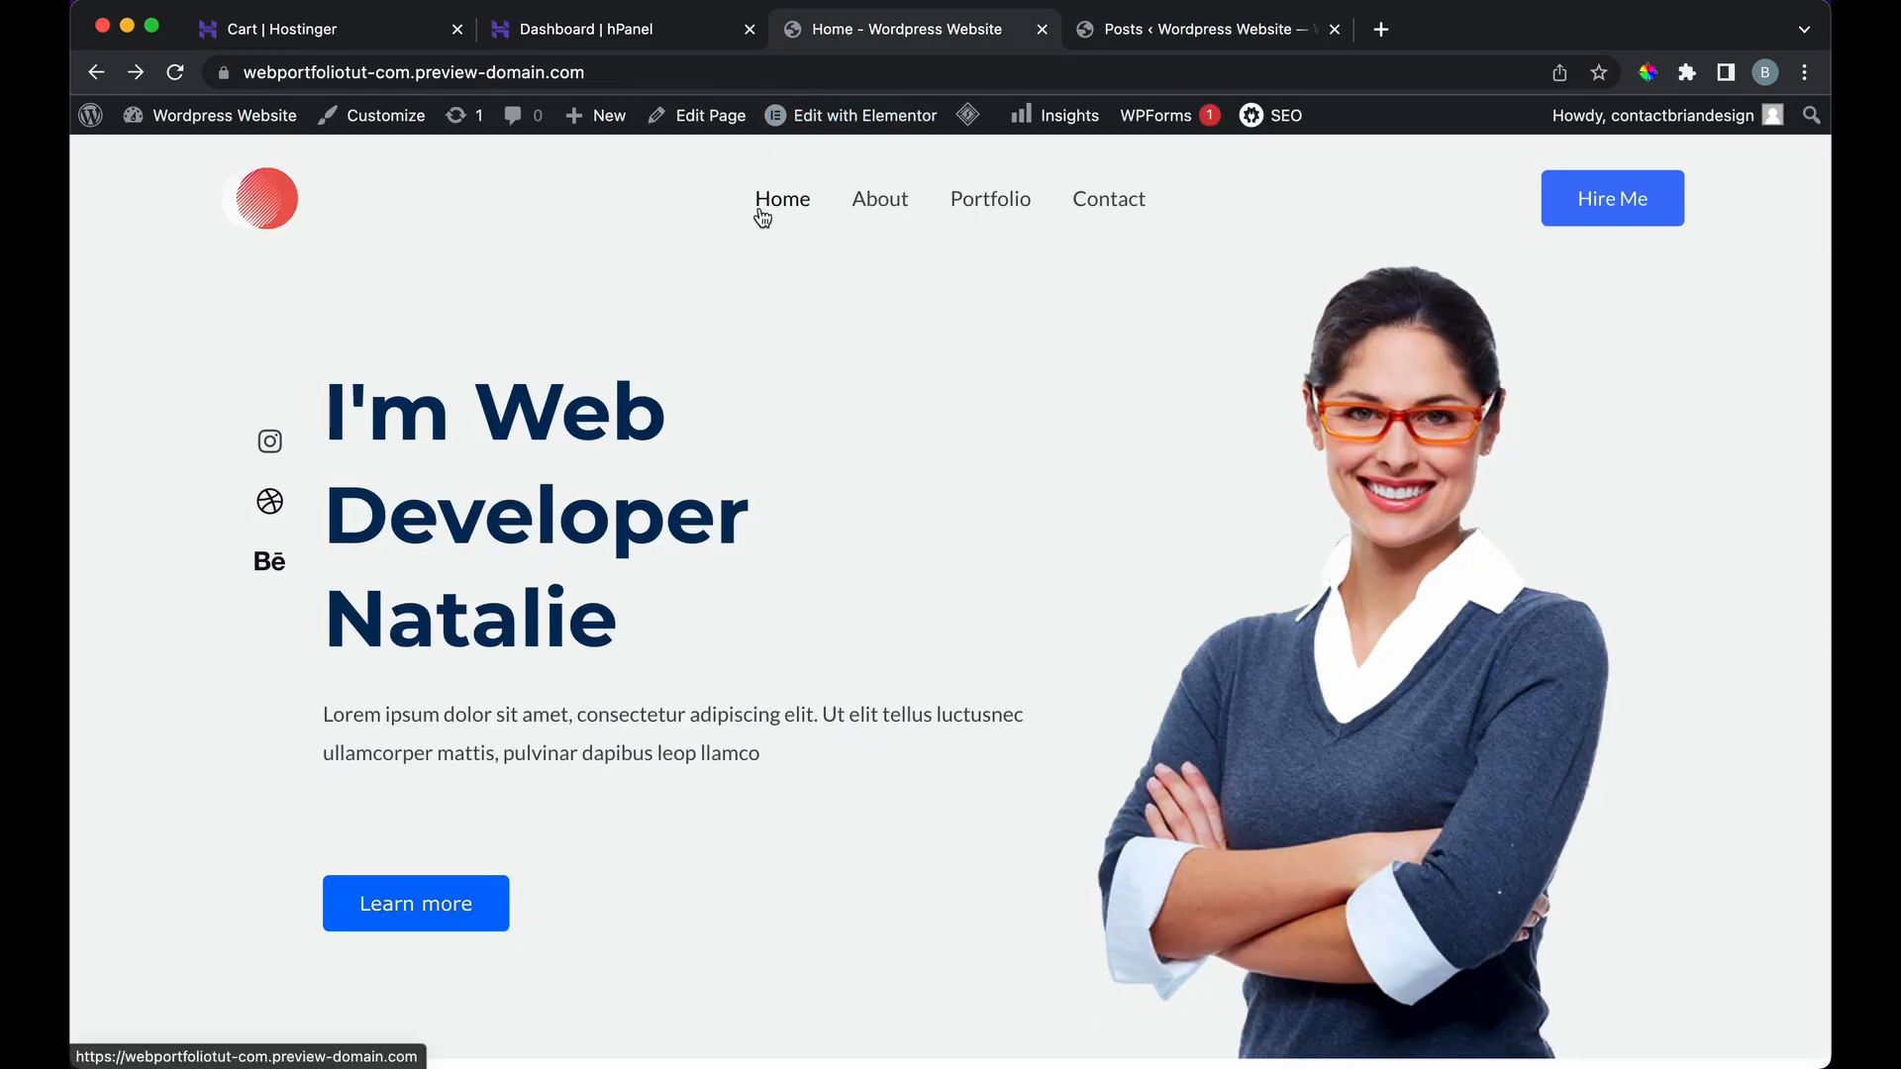
left_click(1149, 29)
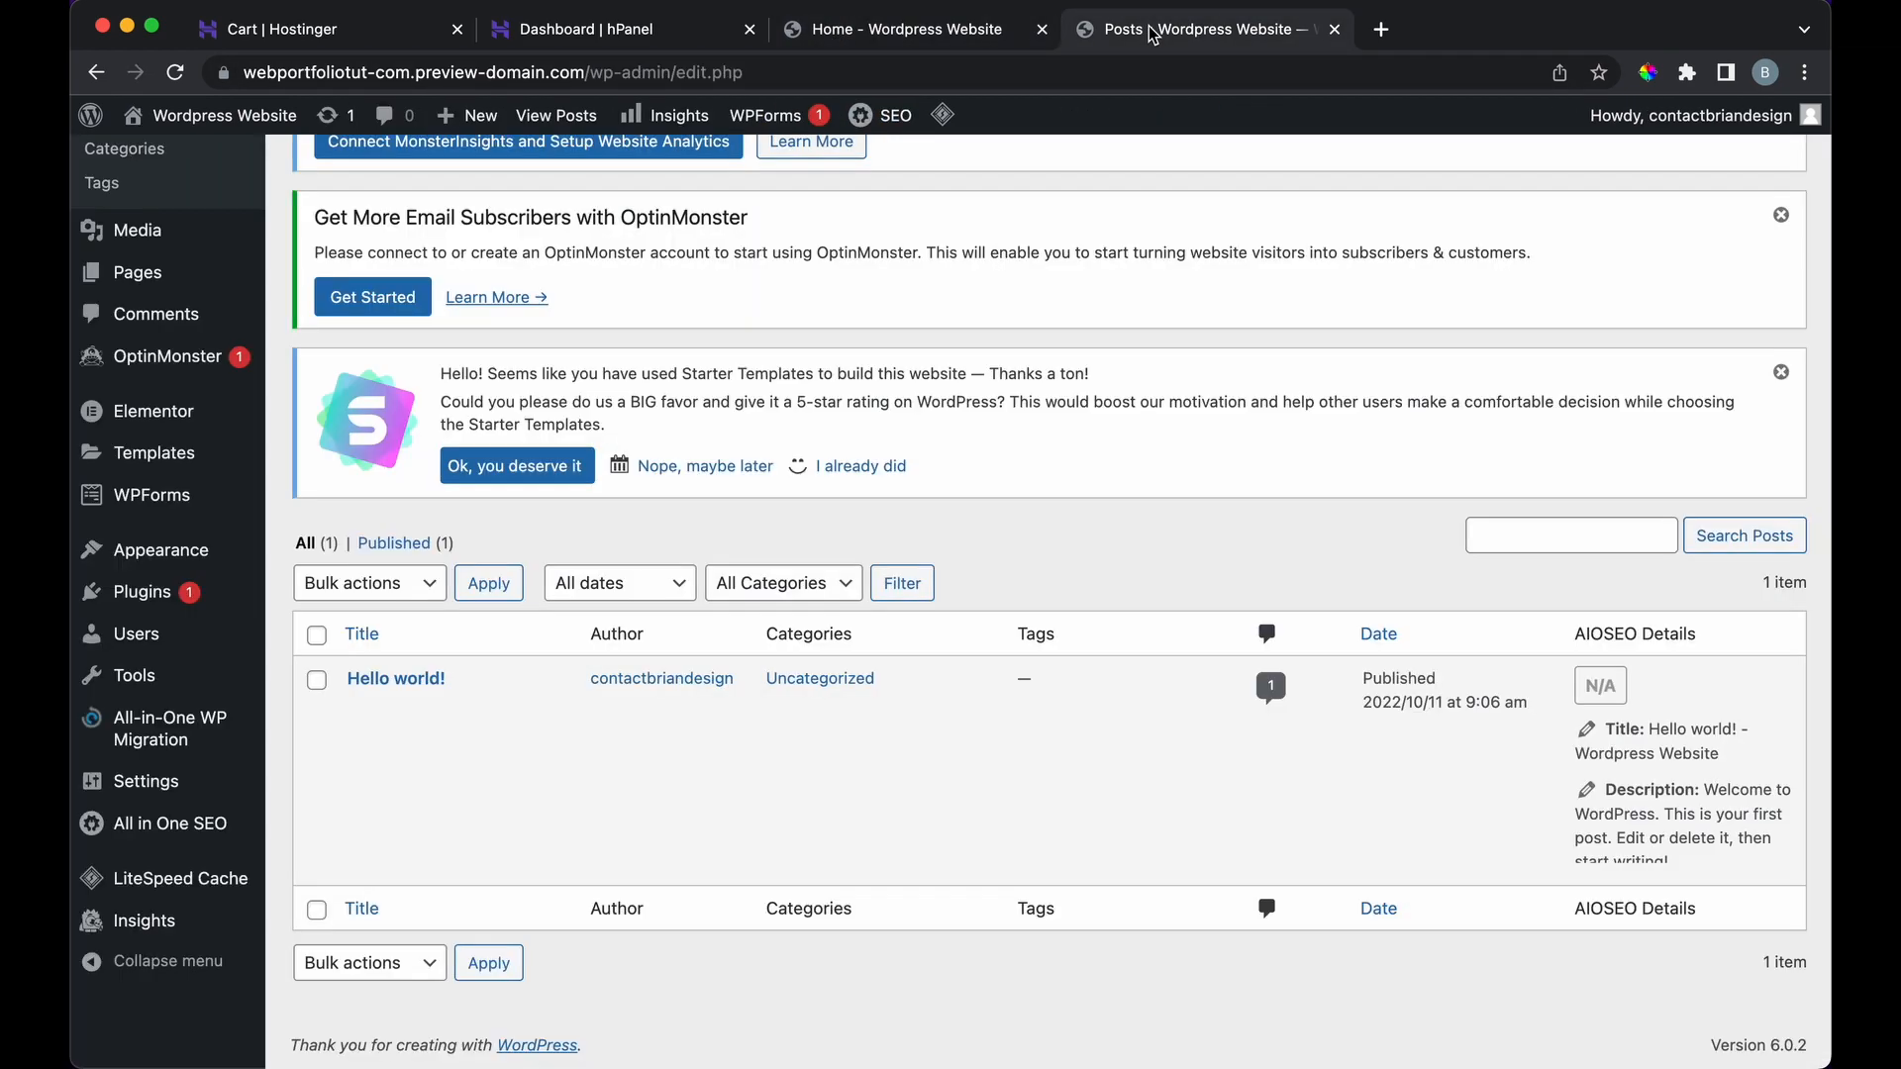
scroll(599, 462, "up", 3)
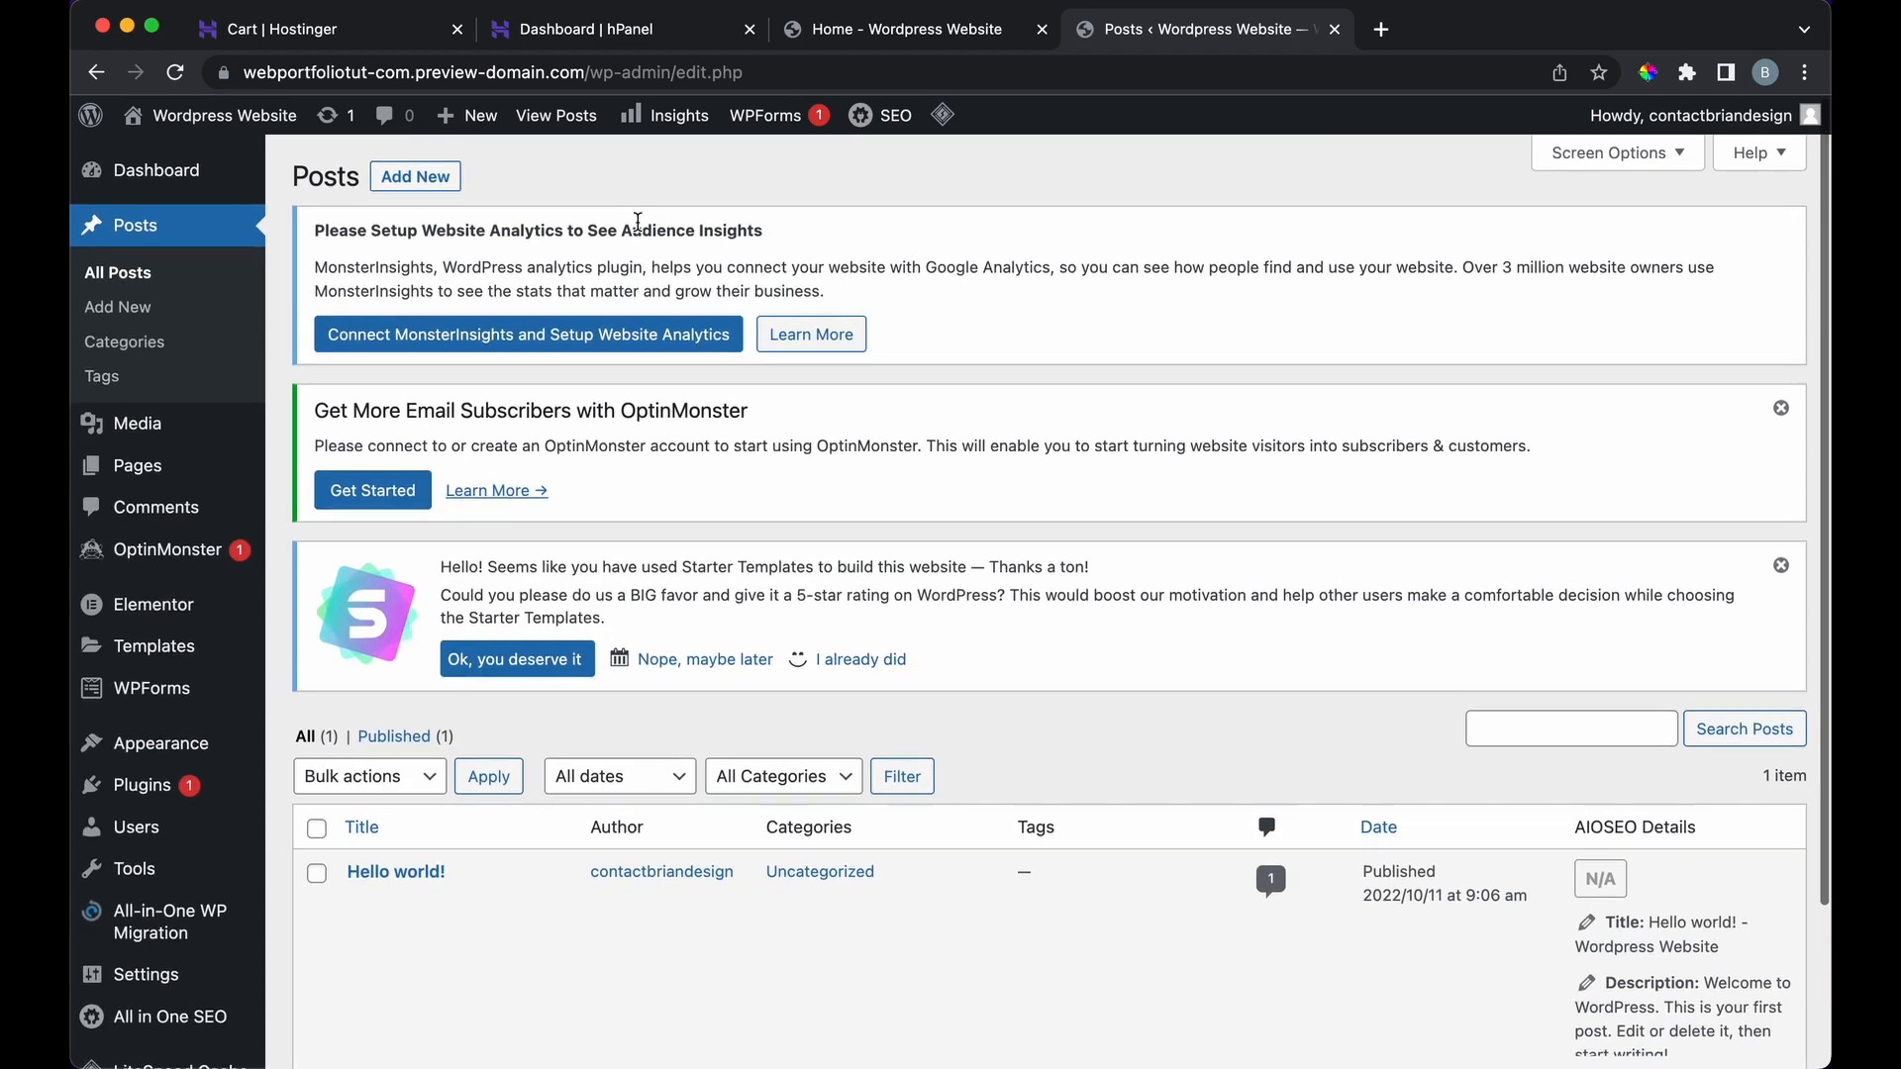
left_click(412, 188)
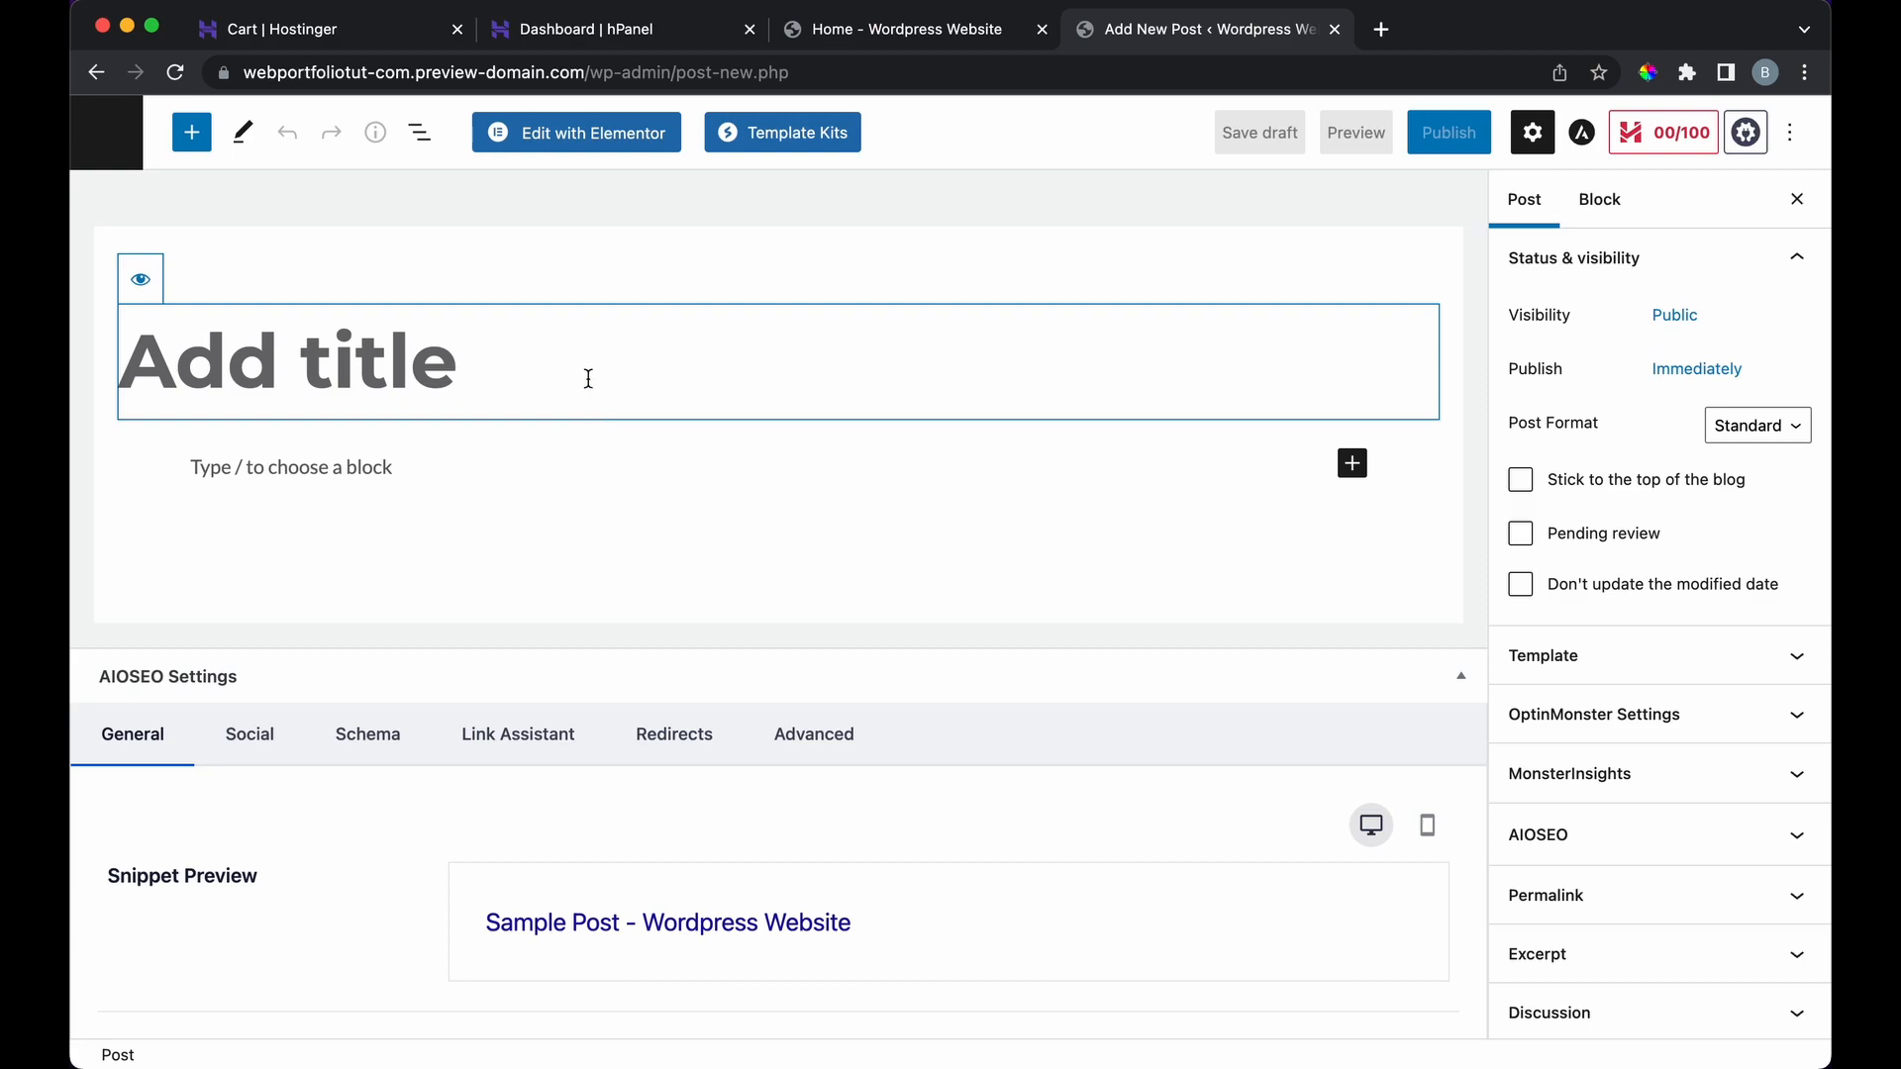
Step: Type the title 'Title' and a paragraph 'Whatever', then leave the post without saving
type("Title")
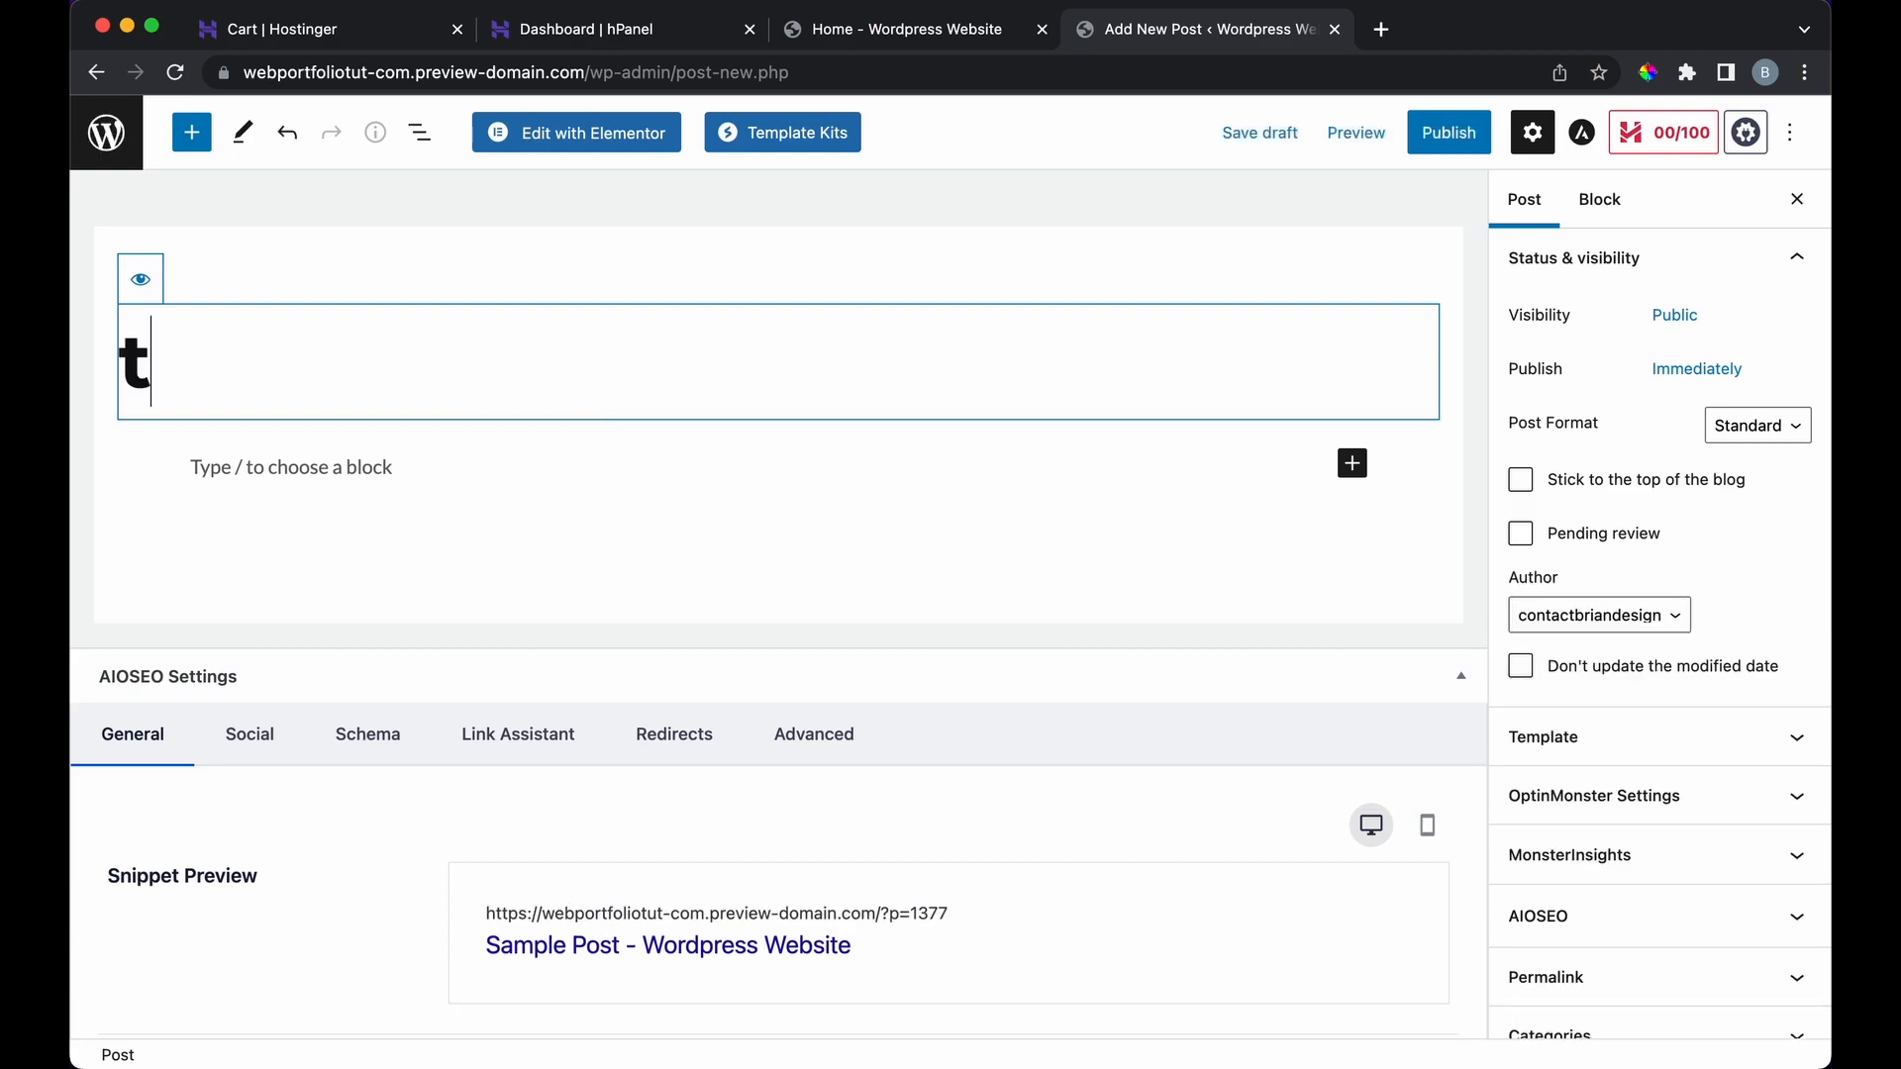
left_click(409, 458)
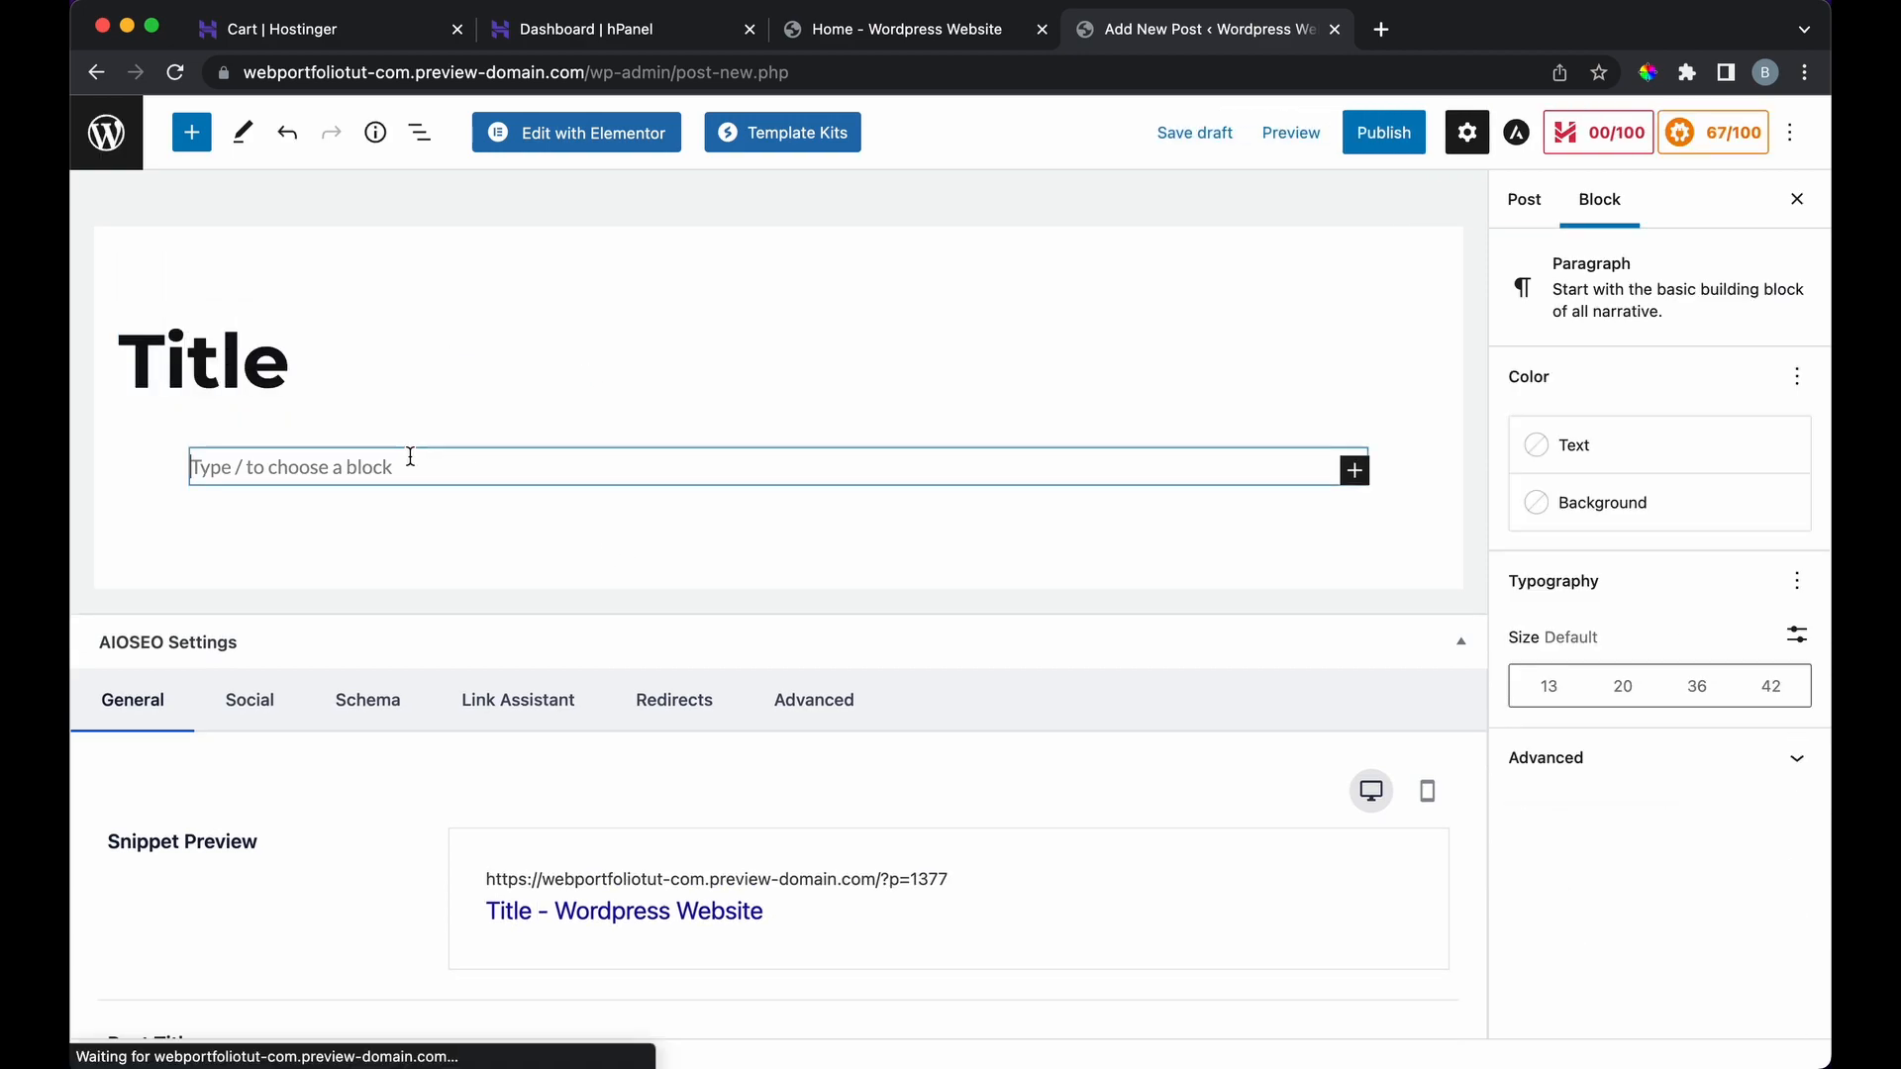
type("Whatever")
scroll(442, 679, "down", 10)
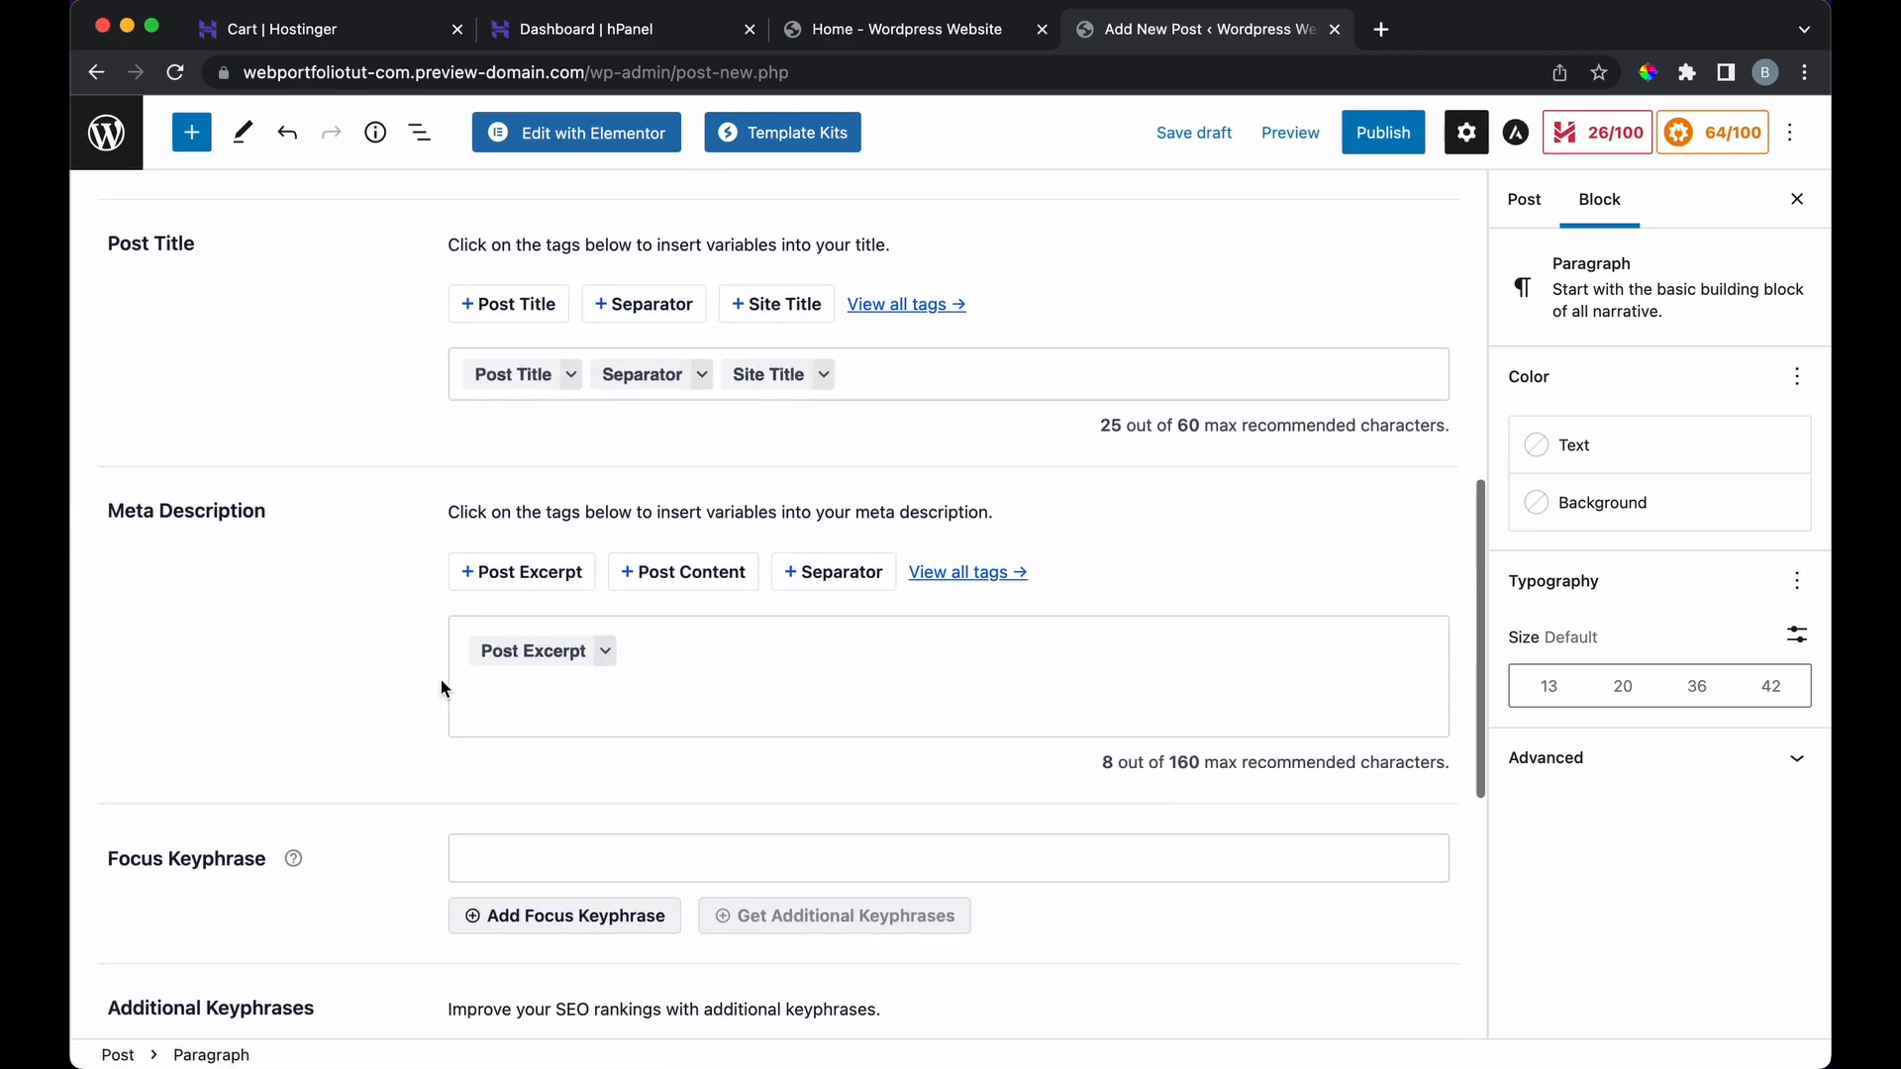
scroll(442, 679, "up", 5)
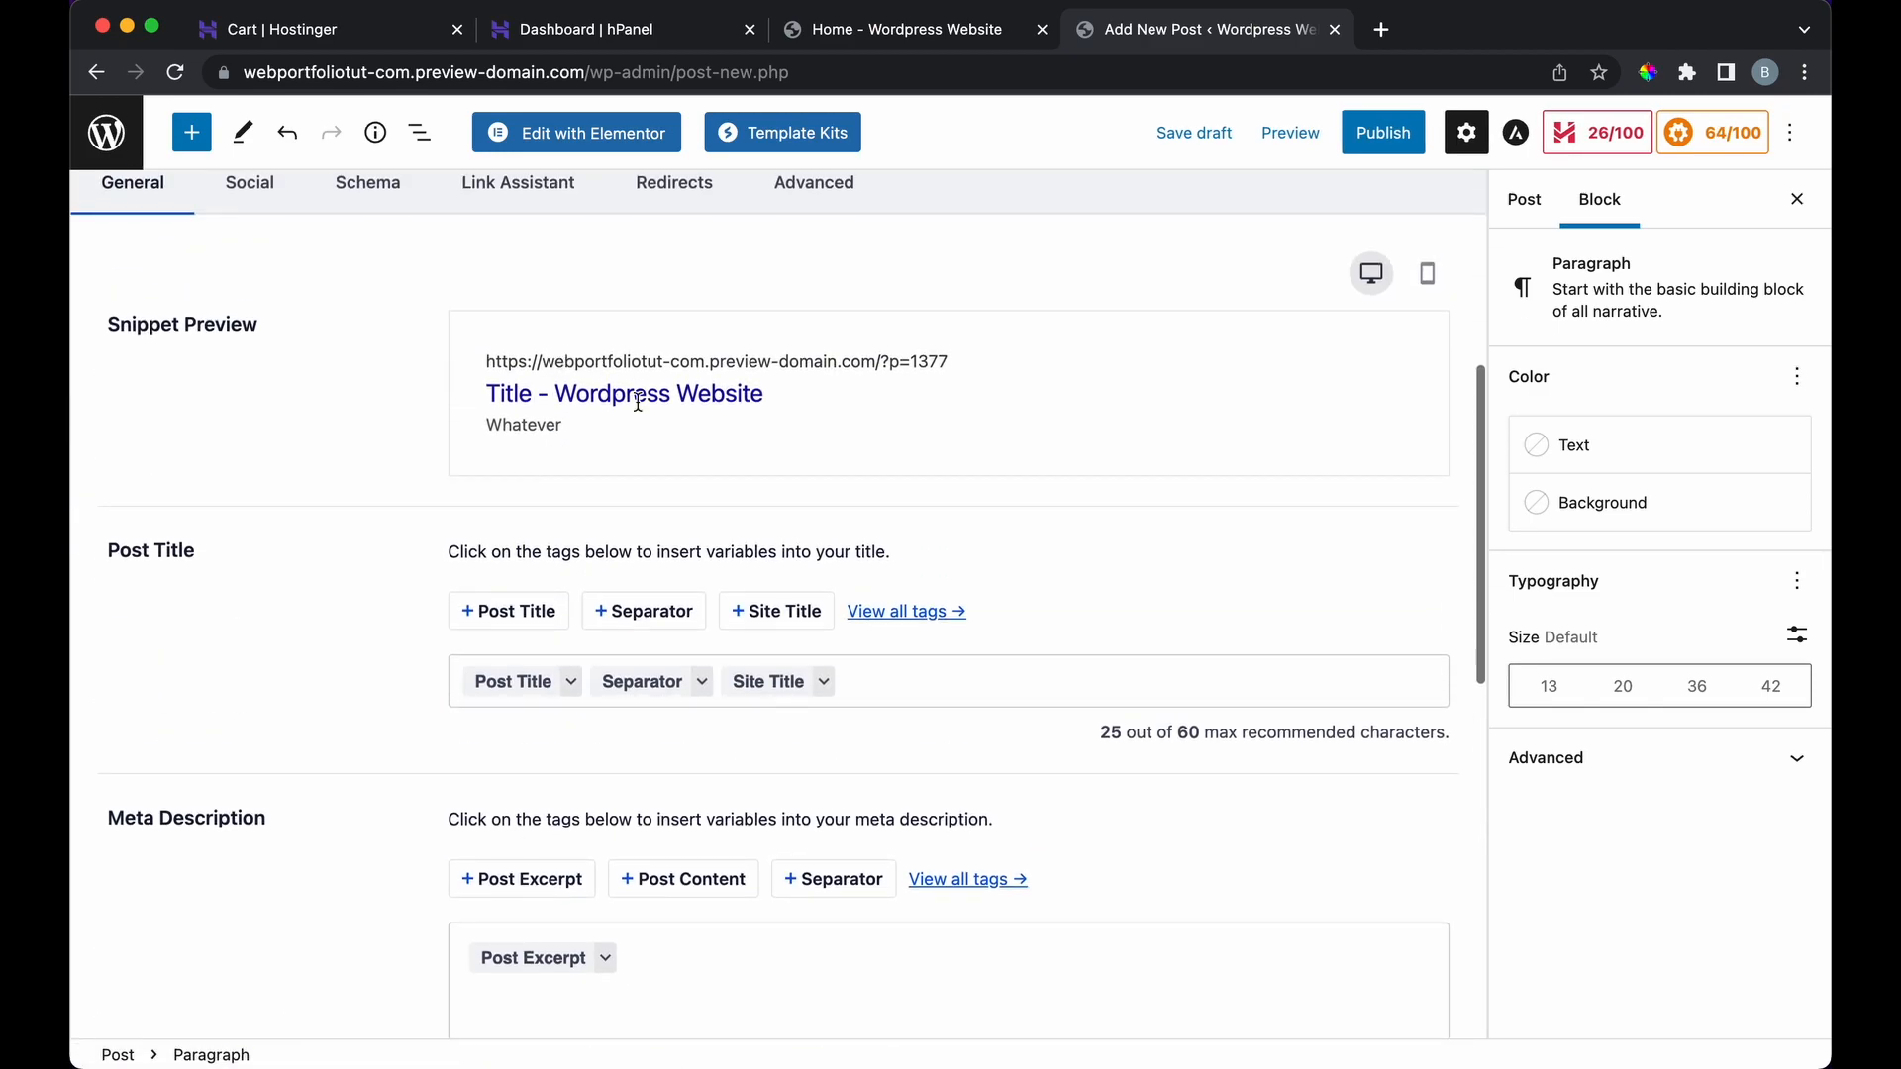
scroll(372, 532, "down", 10)
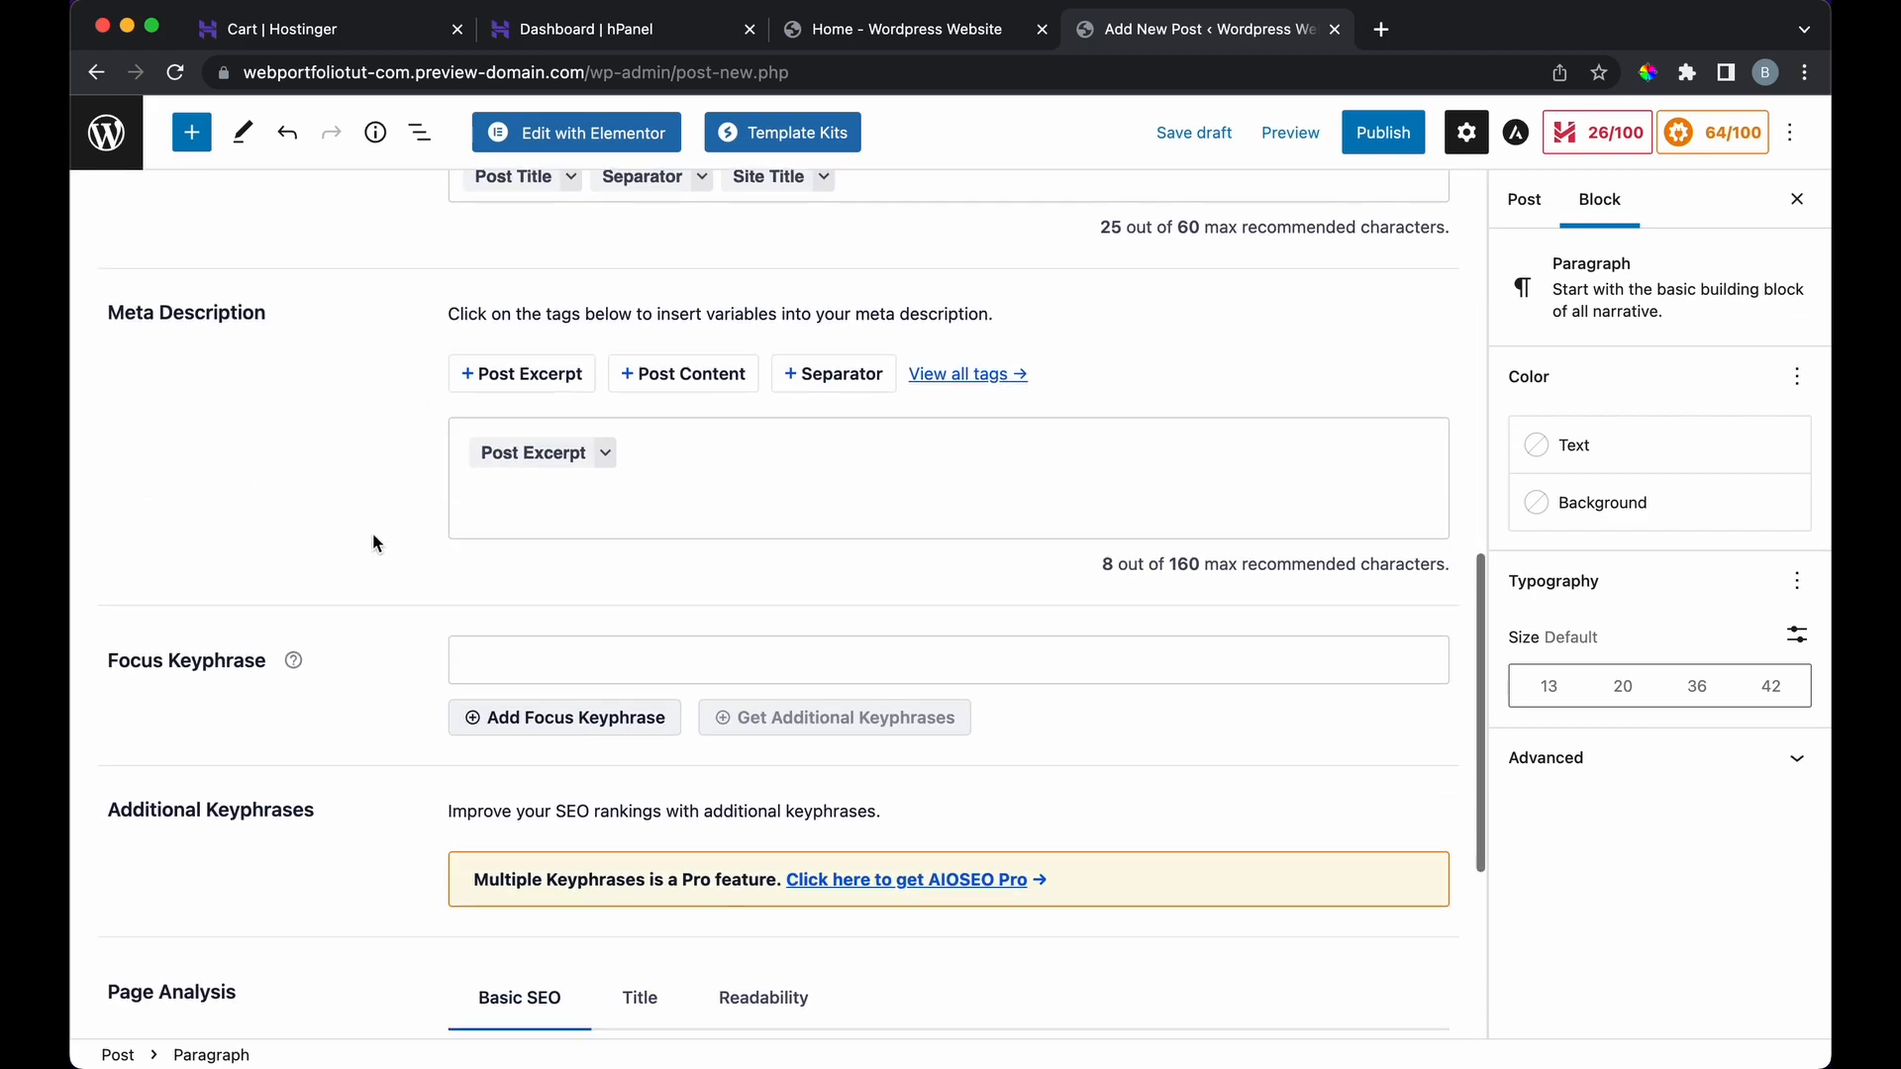
scroll(372, 533, "up", 15)
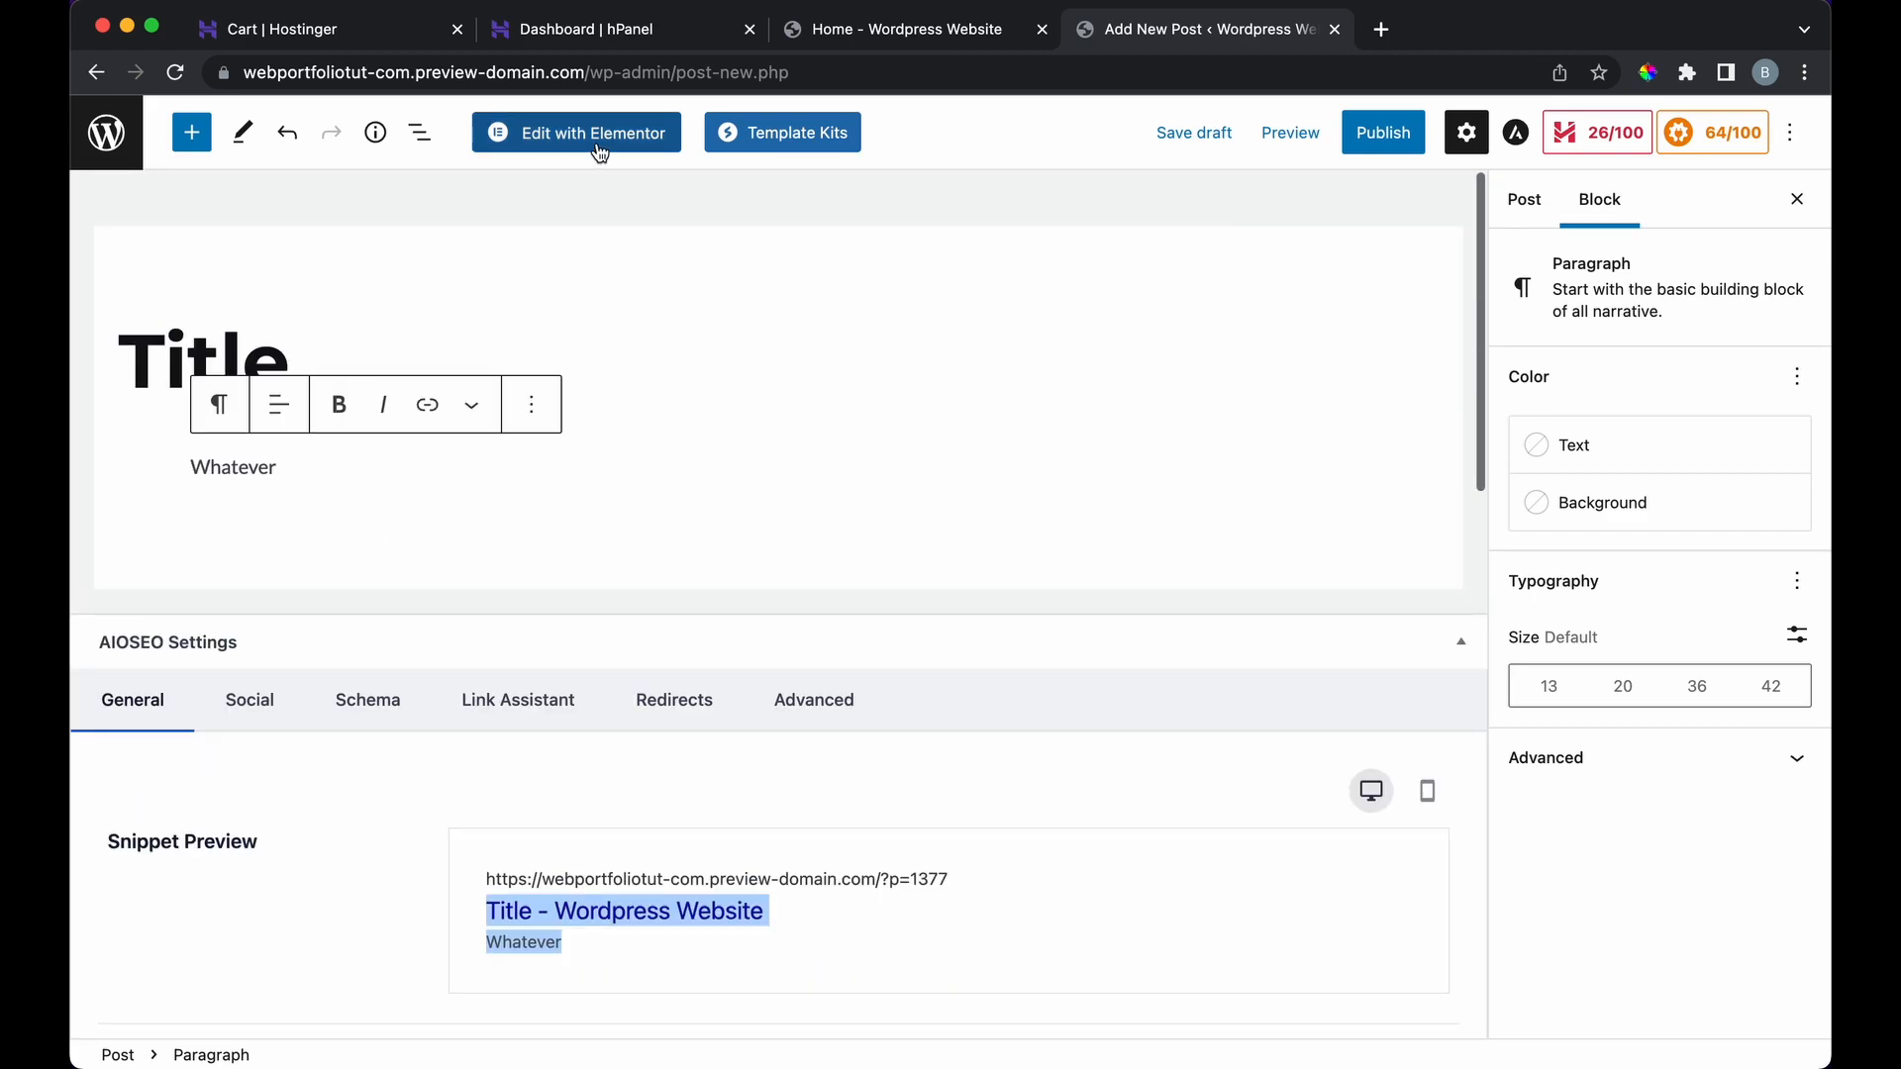
left_click(98, 74)
left_click(1002, 420)
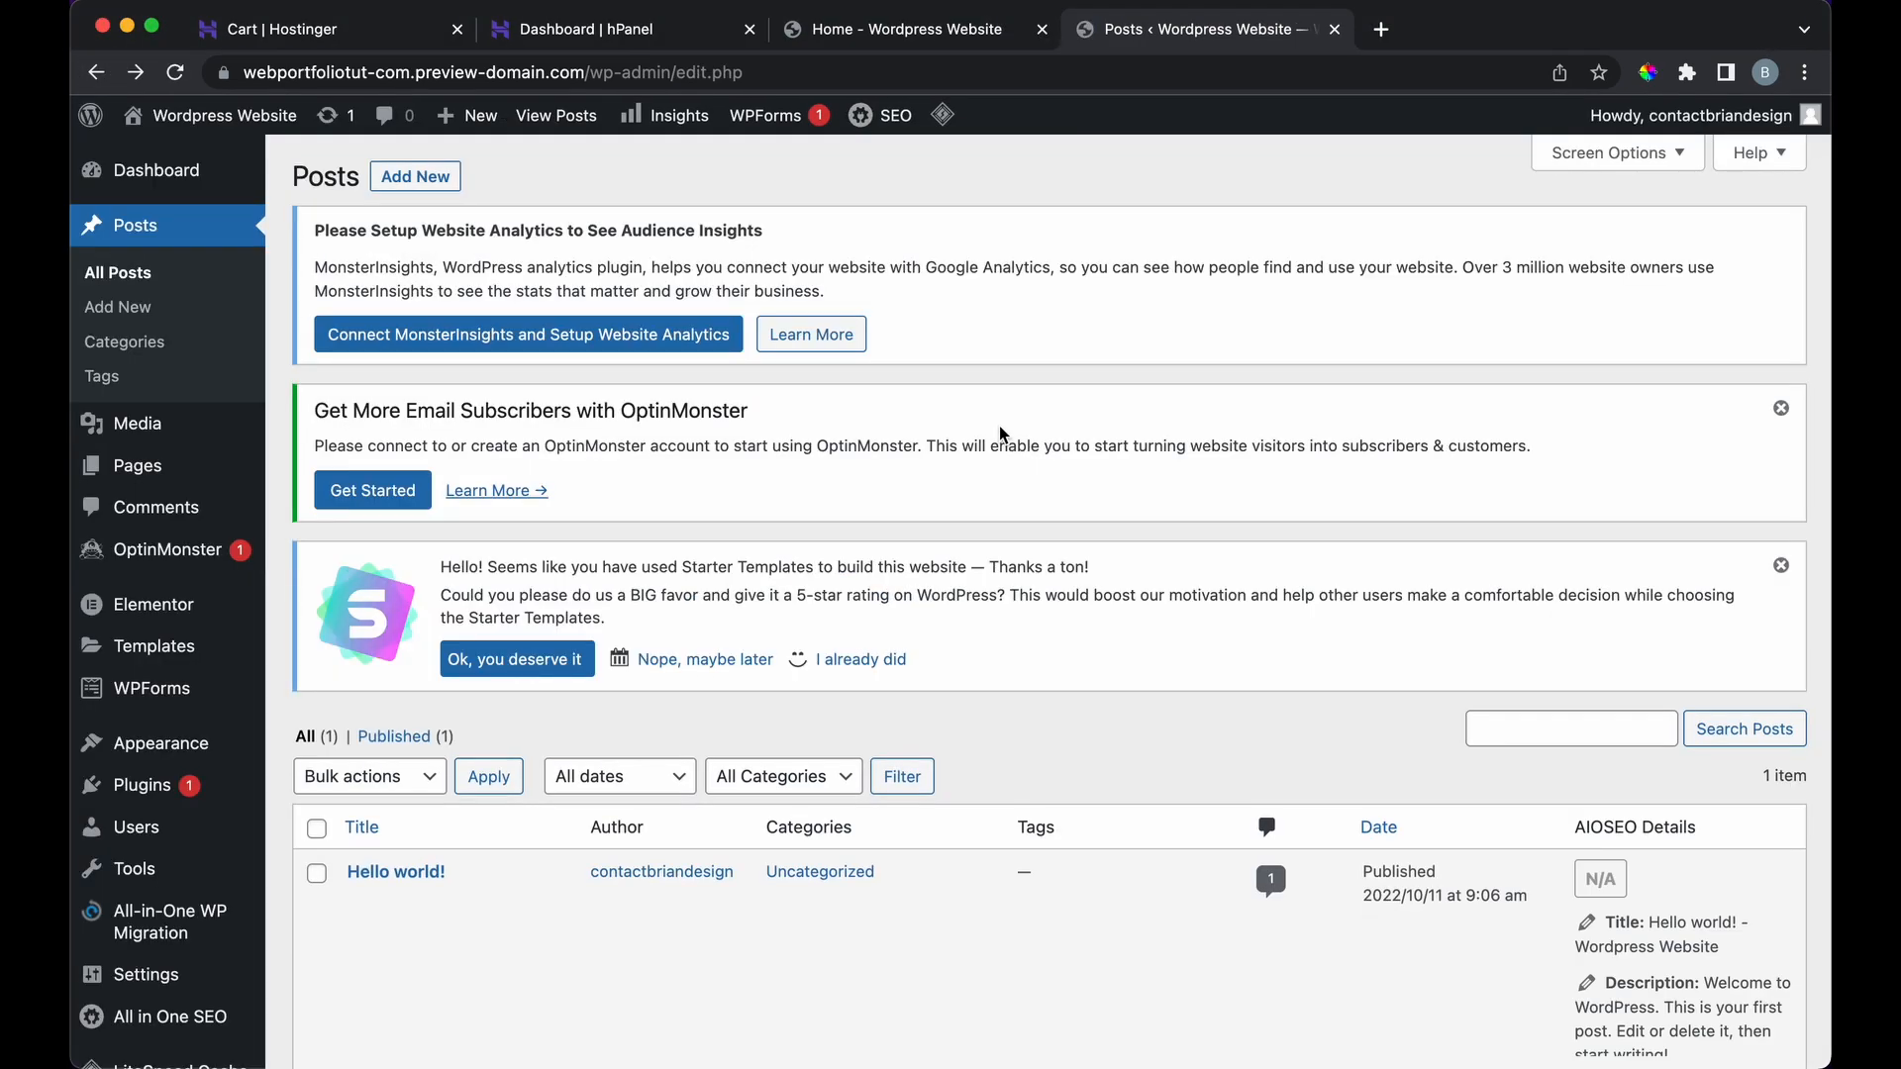
Step: Open the admin Dashboard and scroll through its widgets down to the SEO overview
left_click(214, 188)
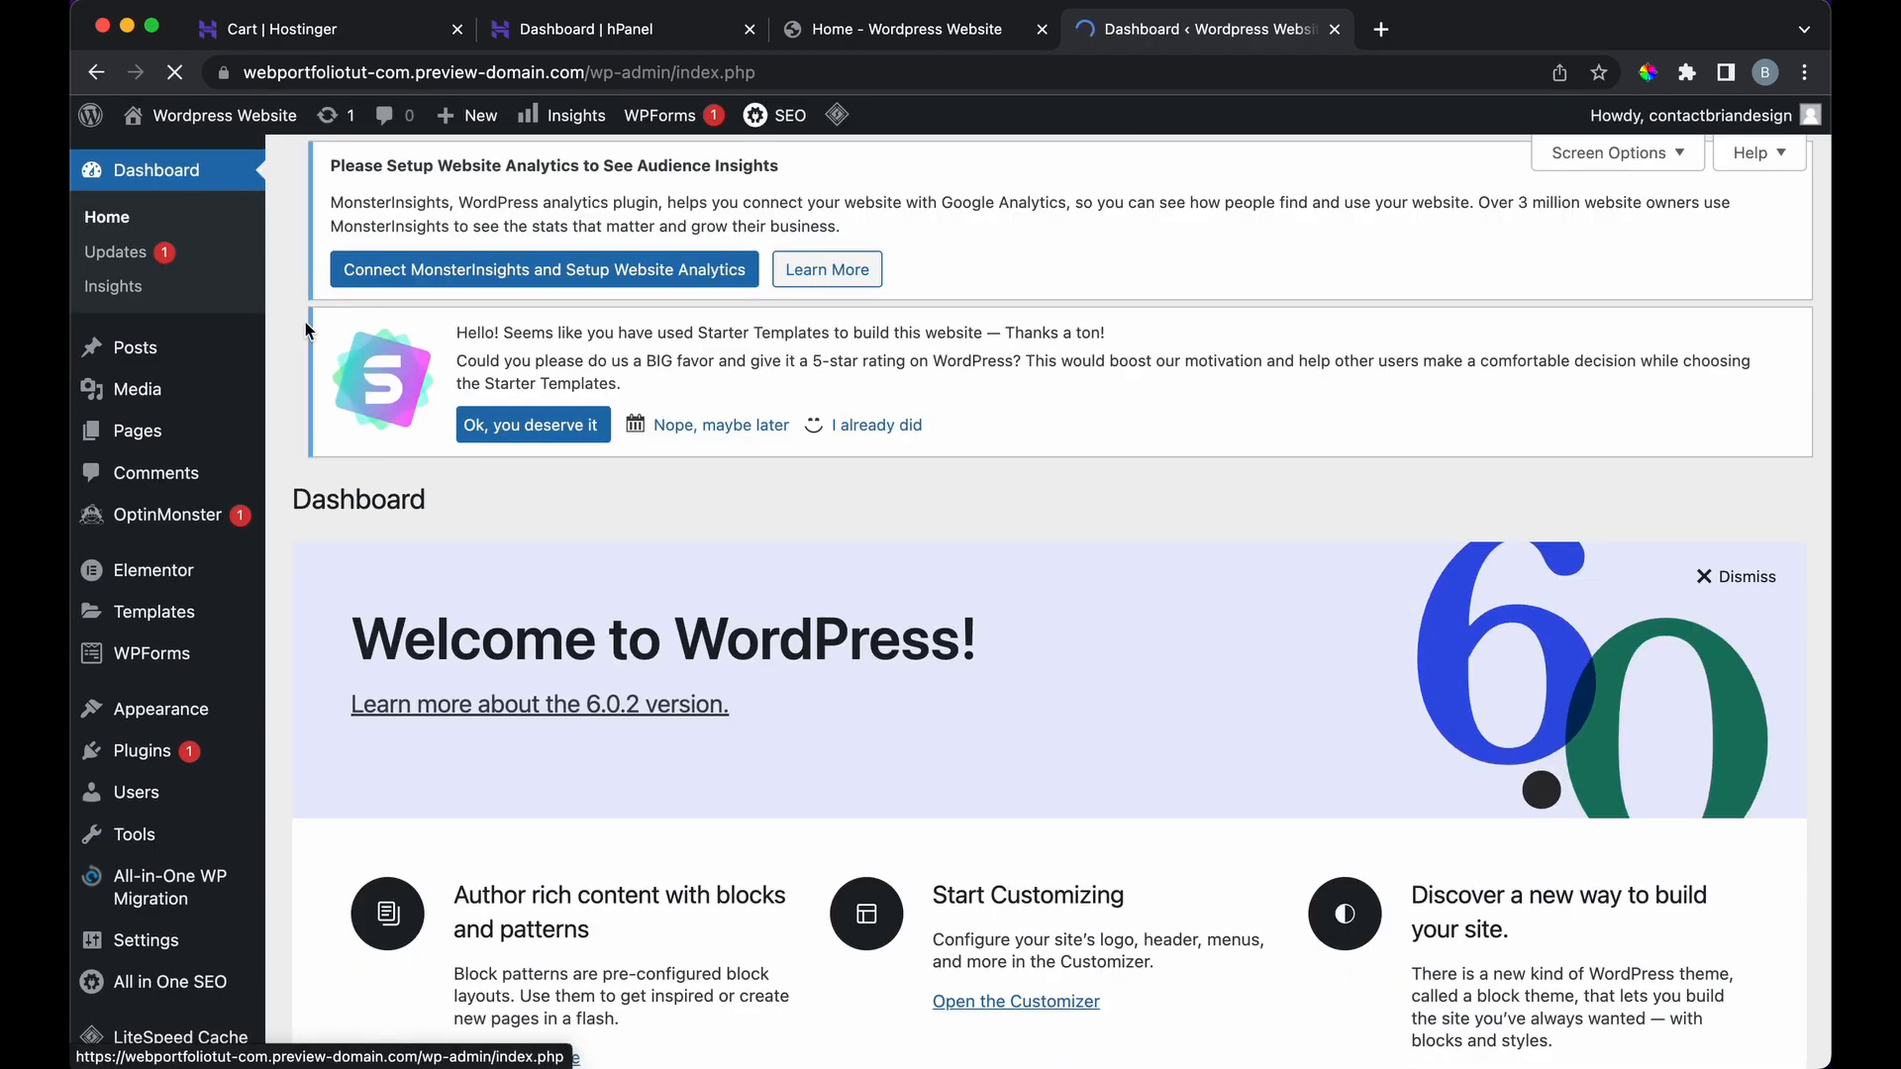
scroll(318, 556, "down", 15)
scroll(319, 557, "down", 20)
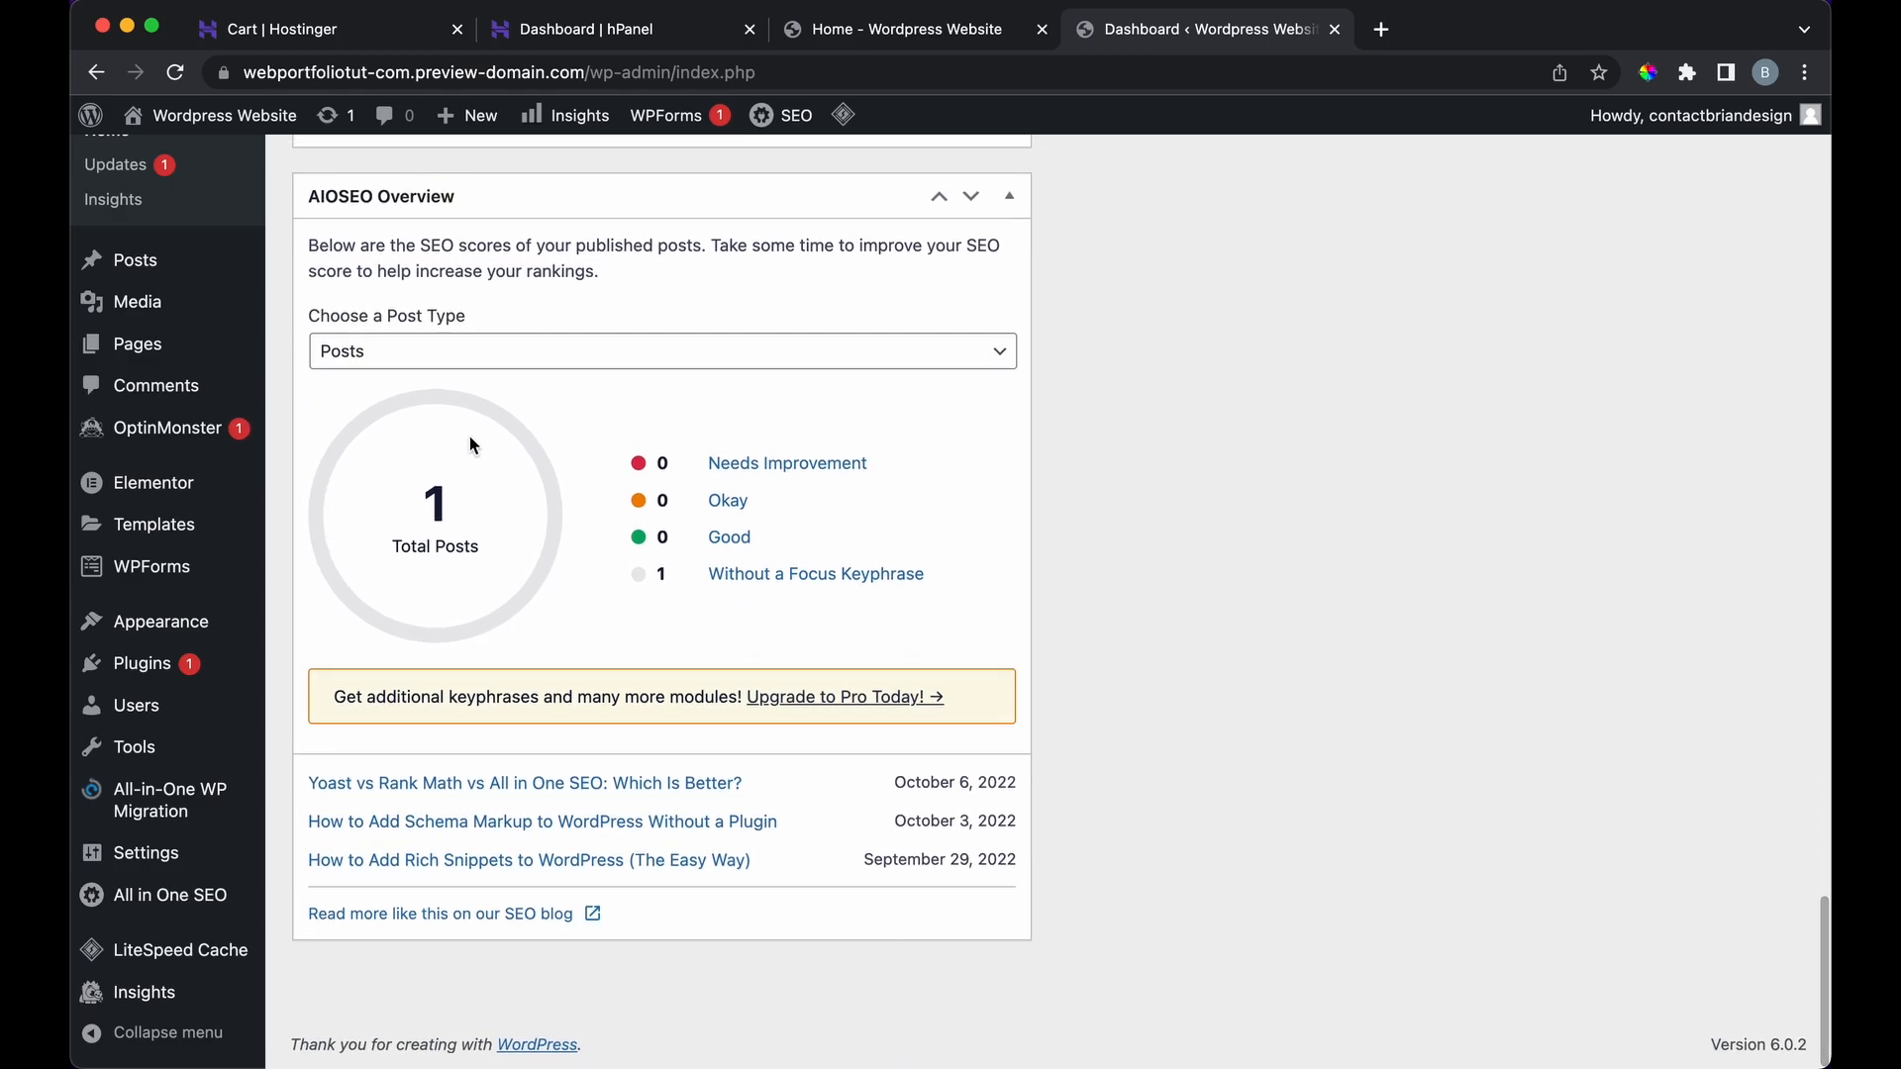
scroll(844, 355, "up", 10)
scroll(845, 354, "up", 10)
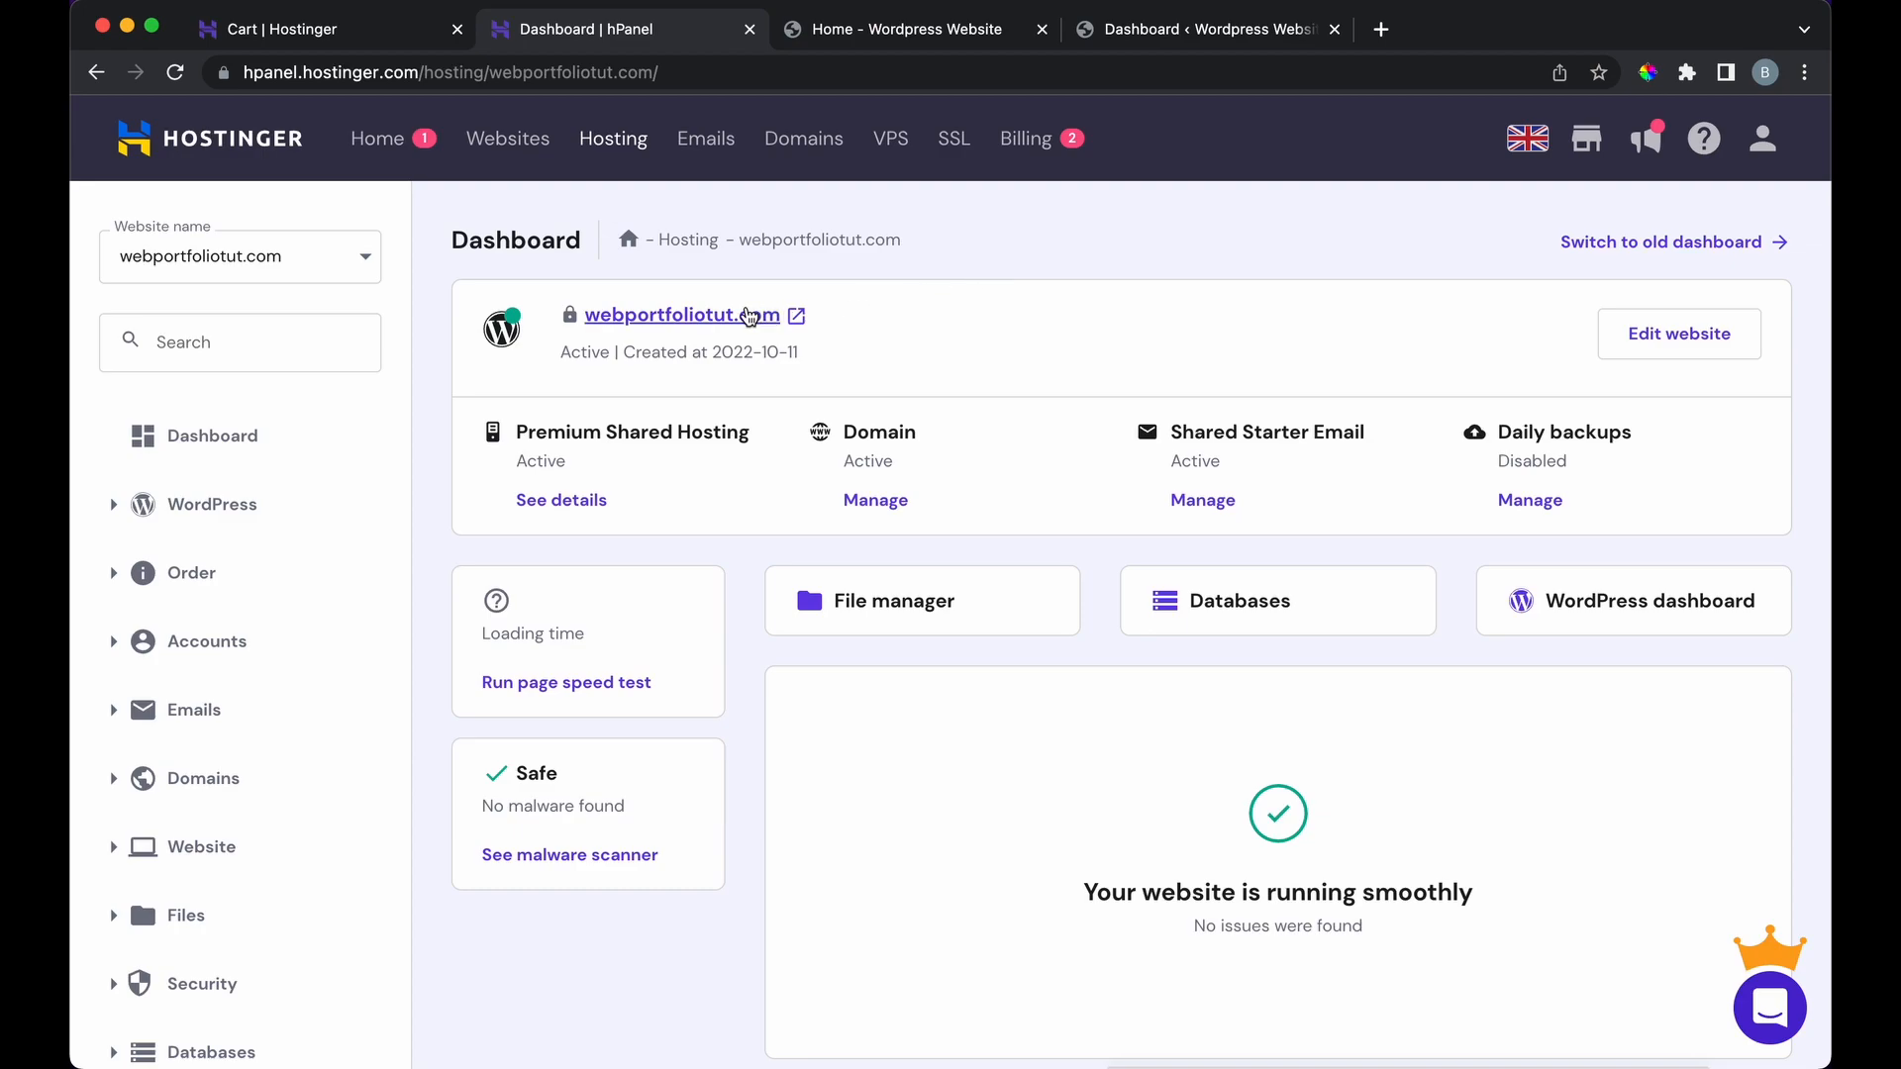
Step: Open the live site from hPanel and load its /wp-admin dashboard to look it over
left_click(749, 316)
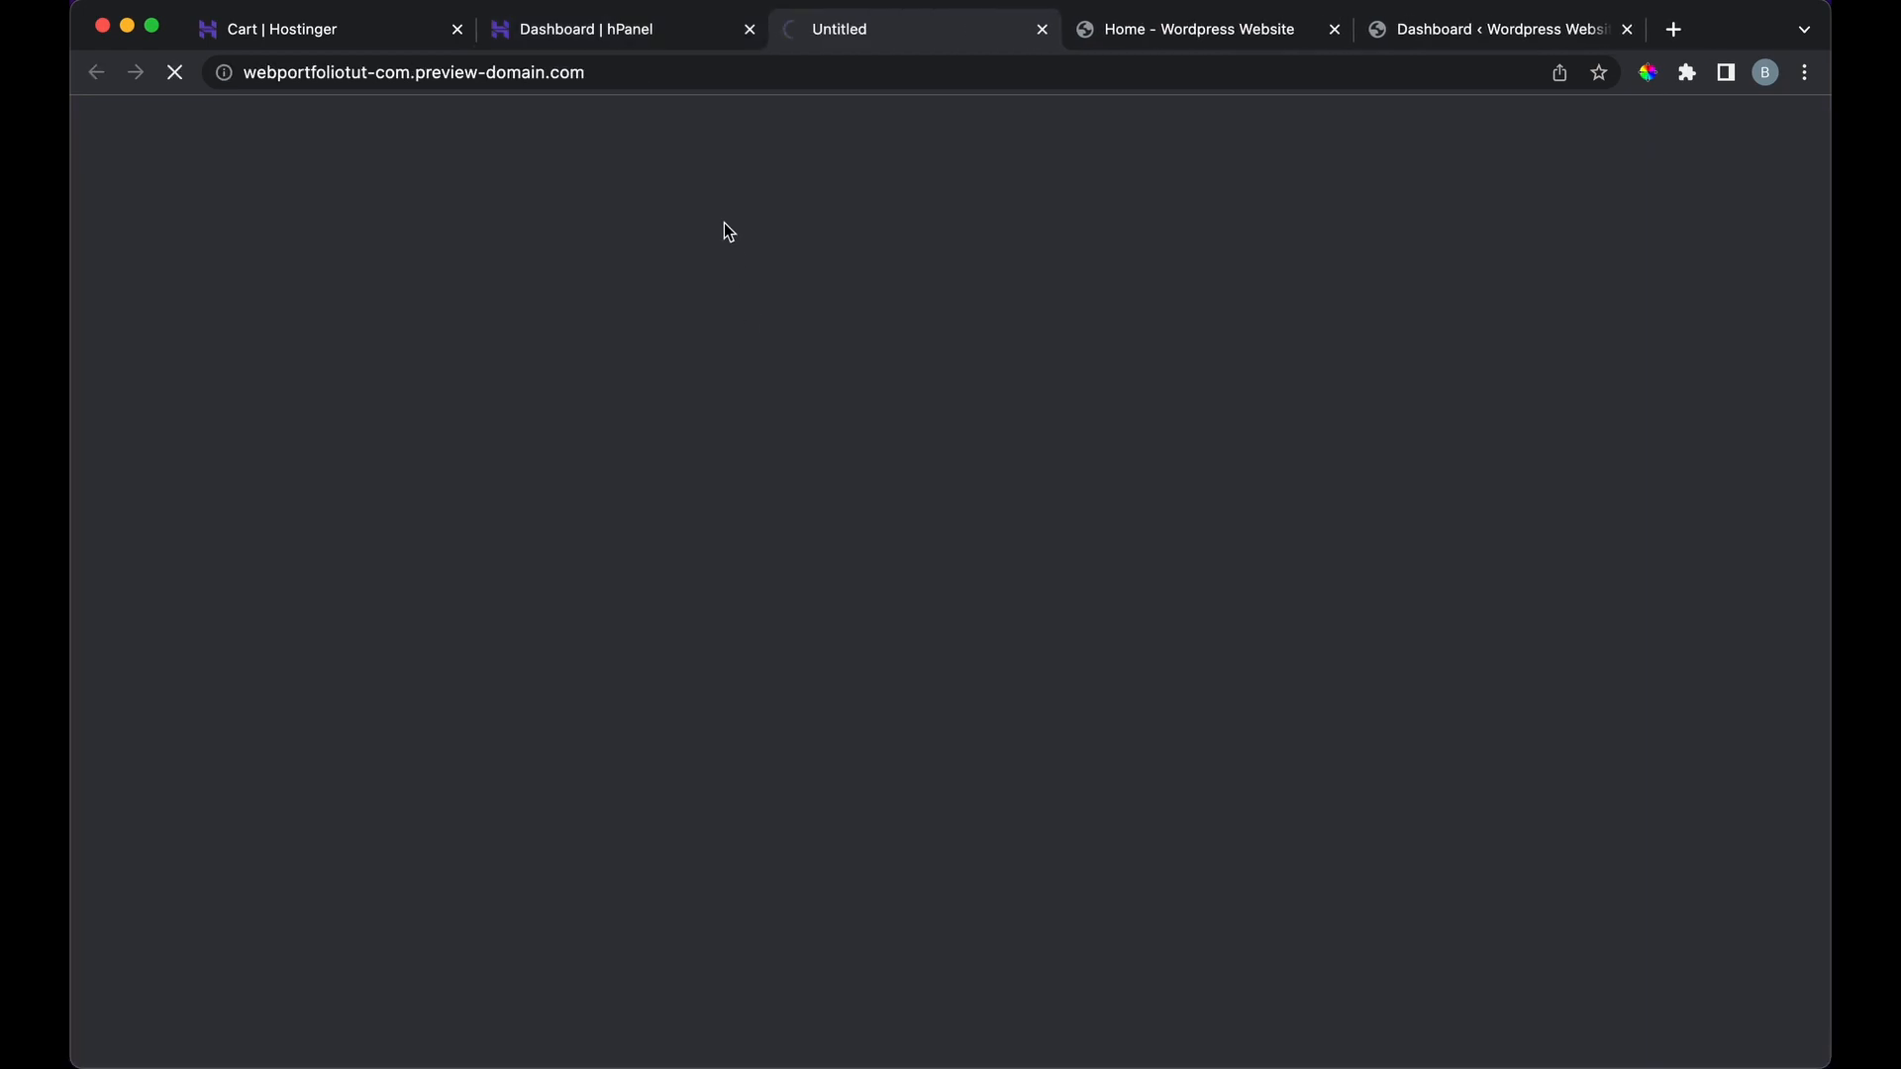
left_click(700, 74)
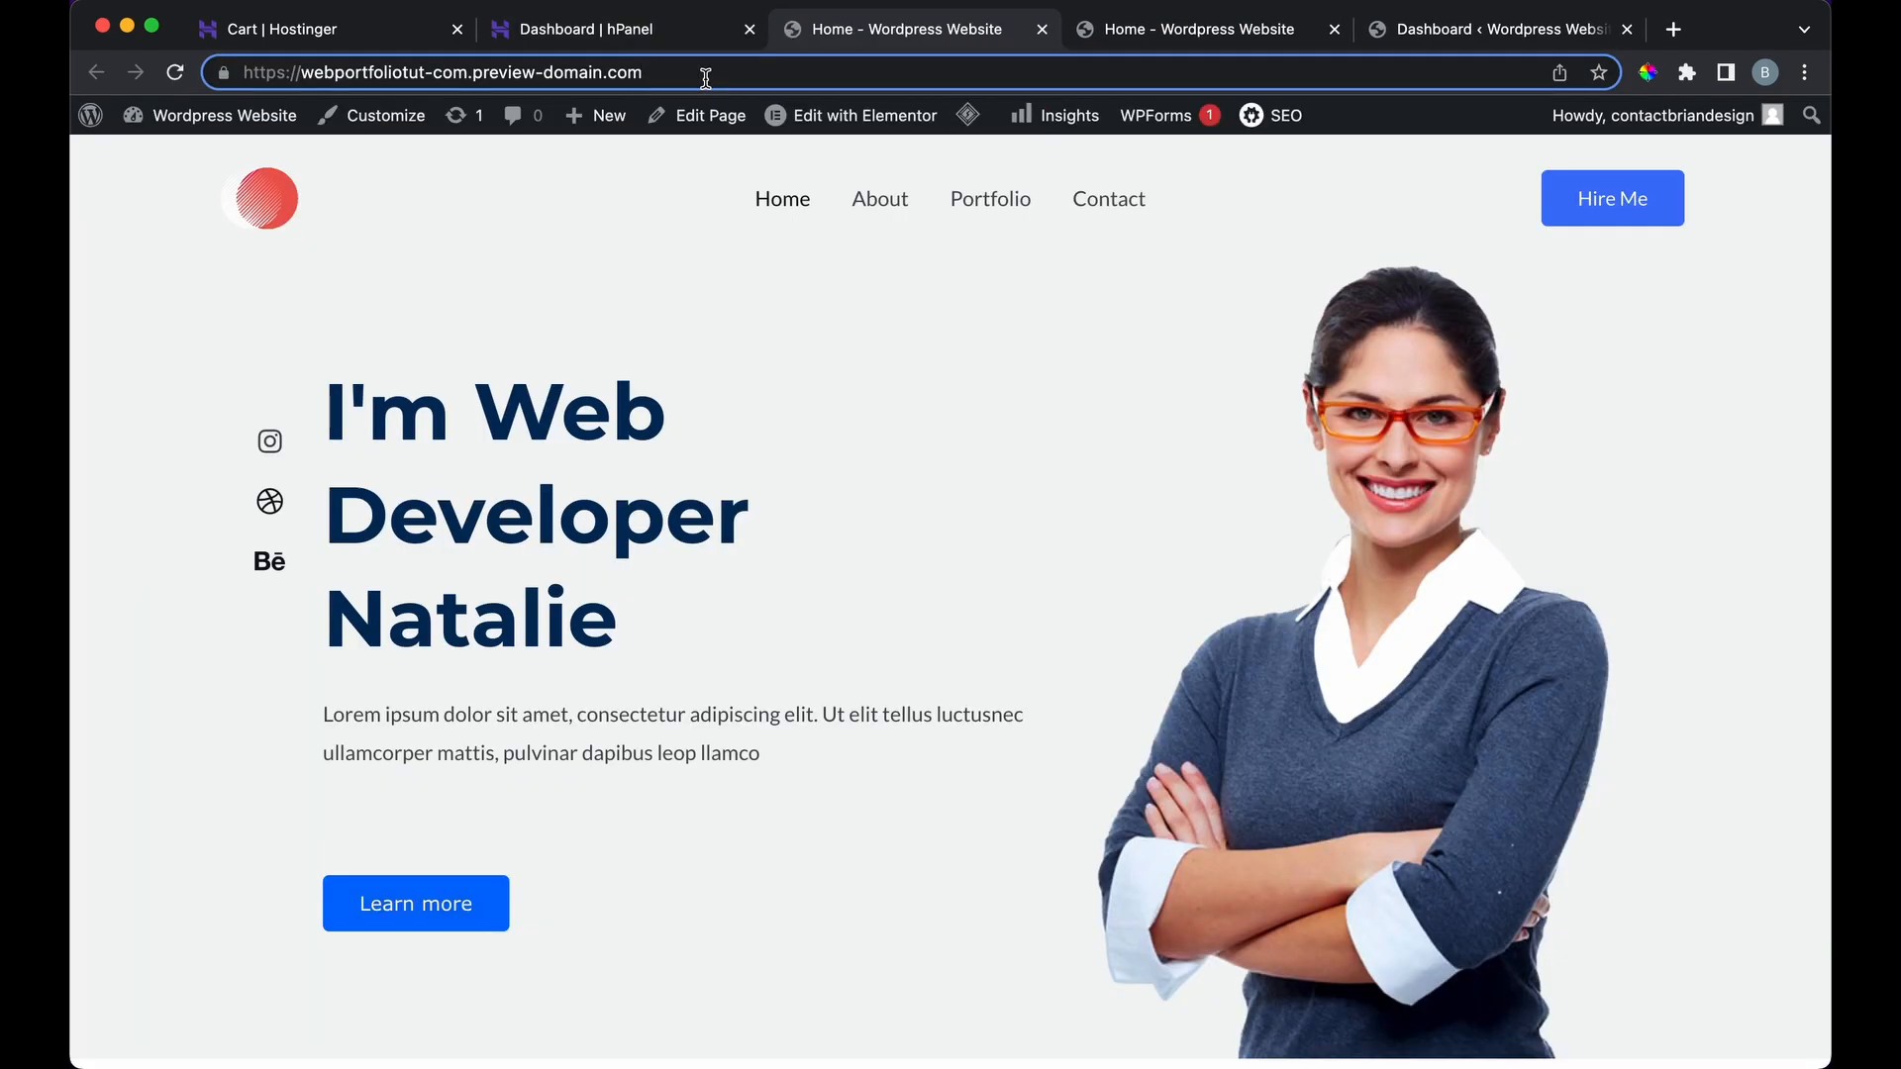
type("/wp-admi")
key("Return")
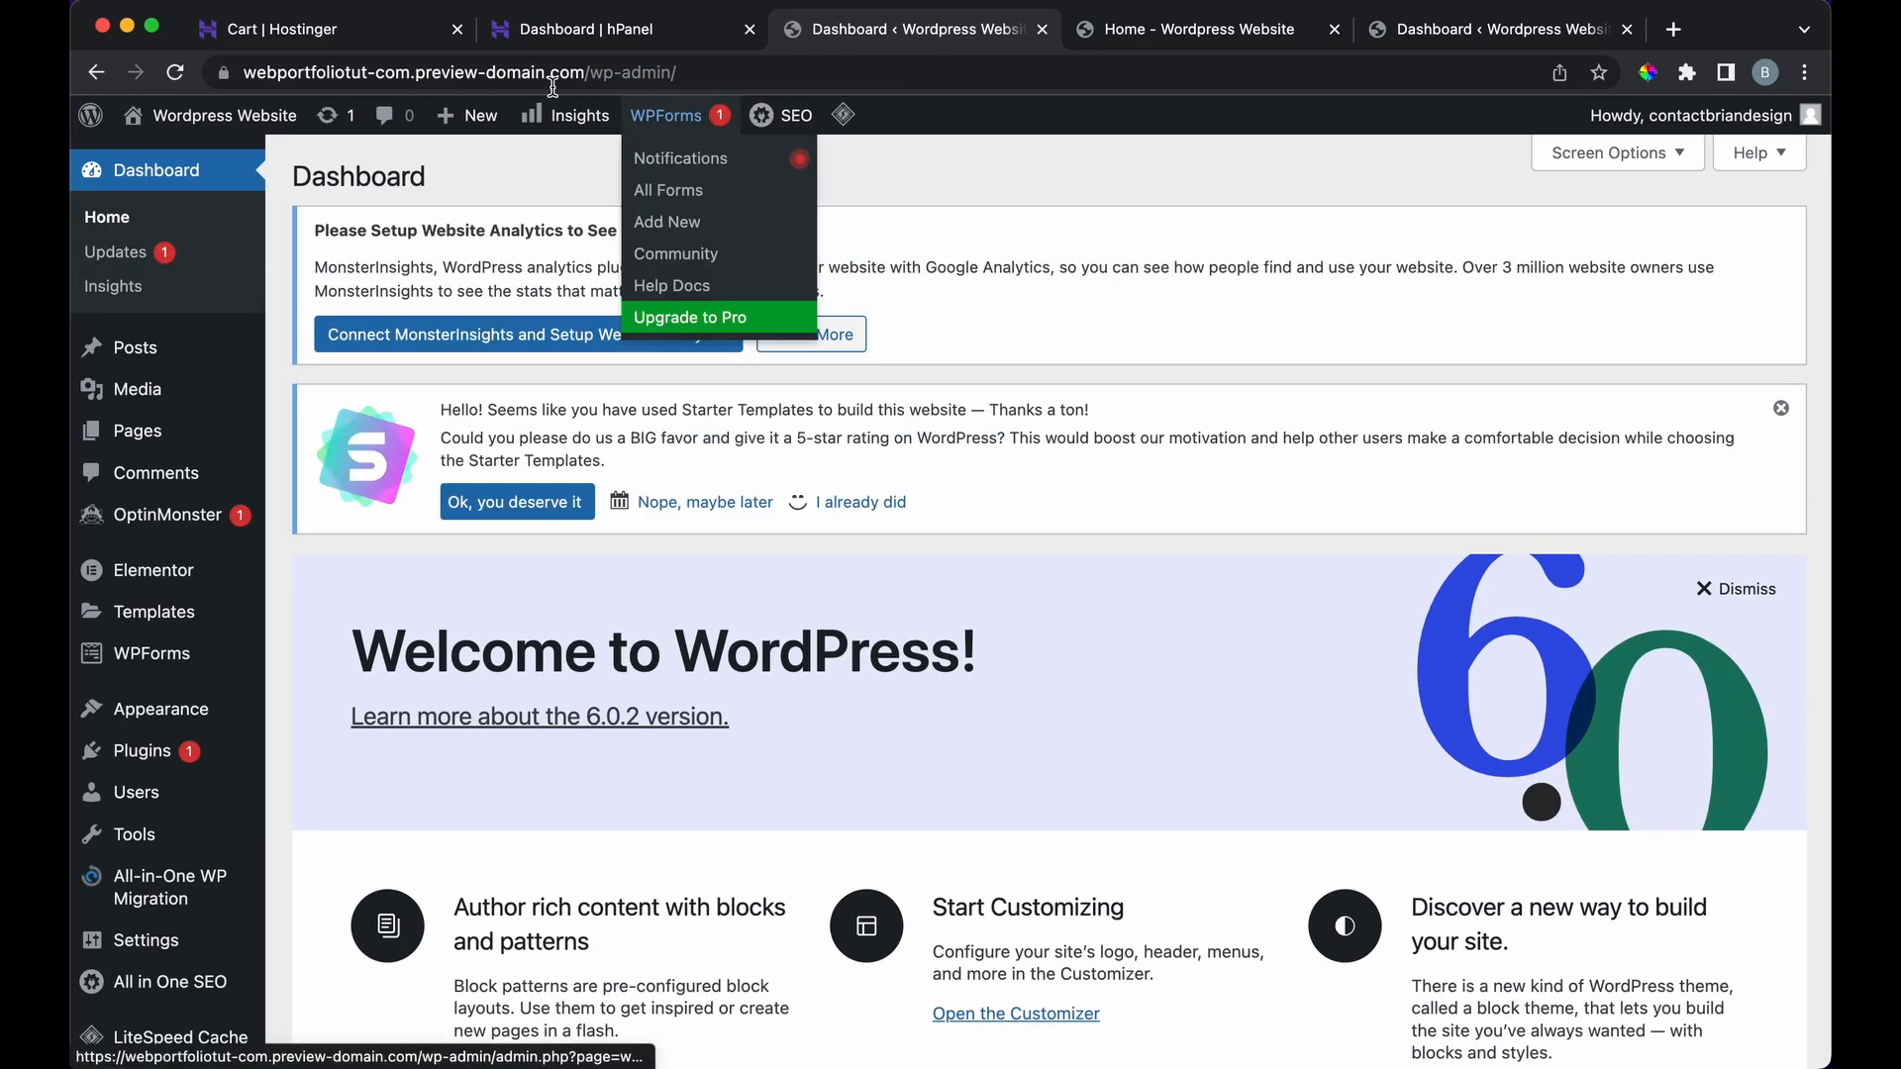
mouse_move(213, 115)
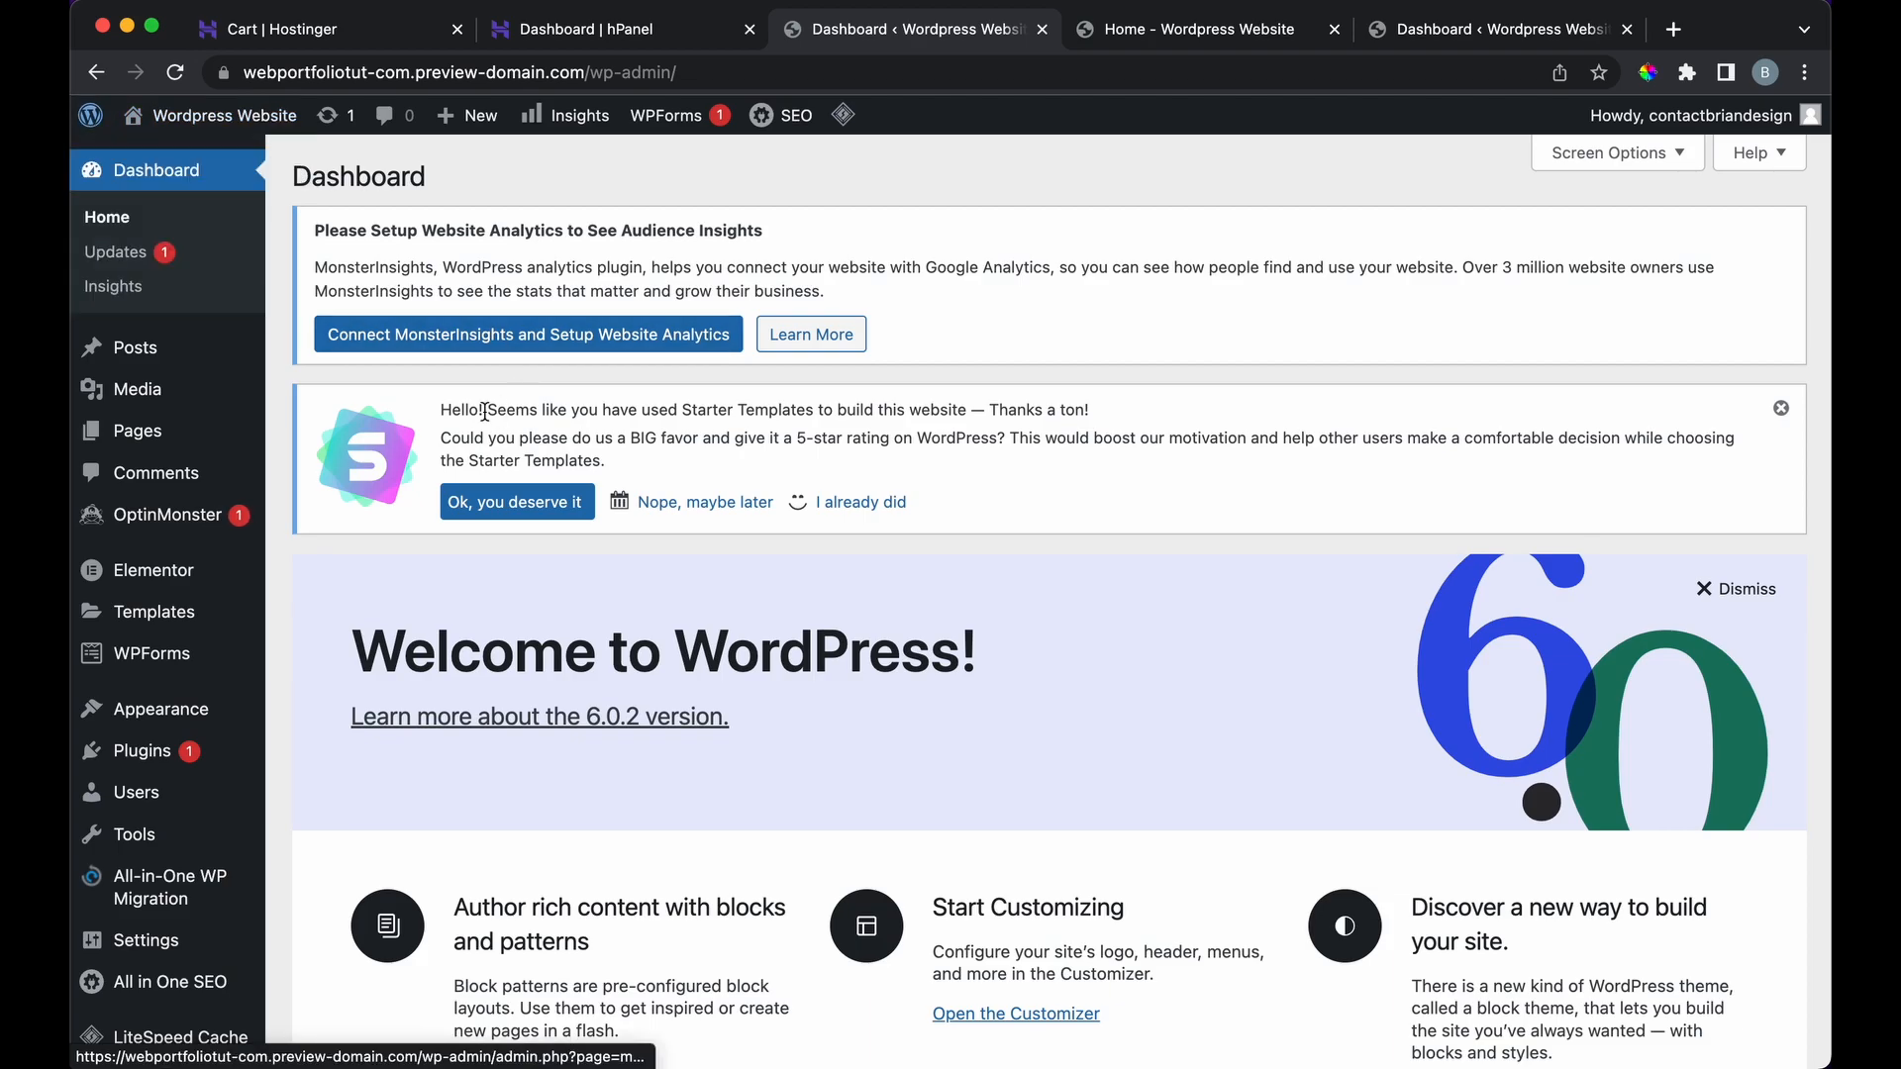
scroll(385, 577, "down", 15)
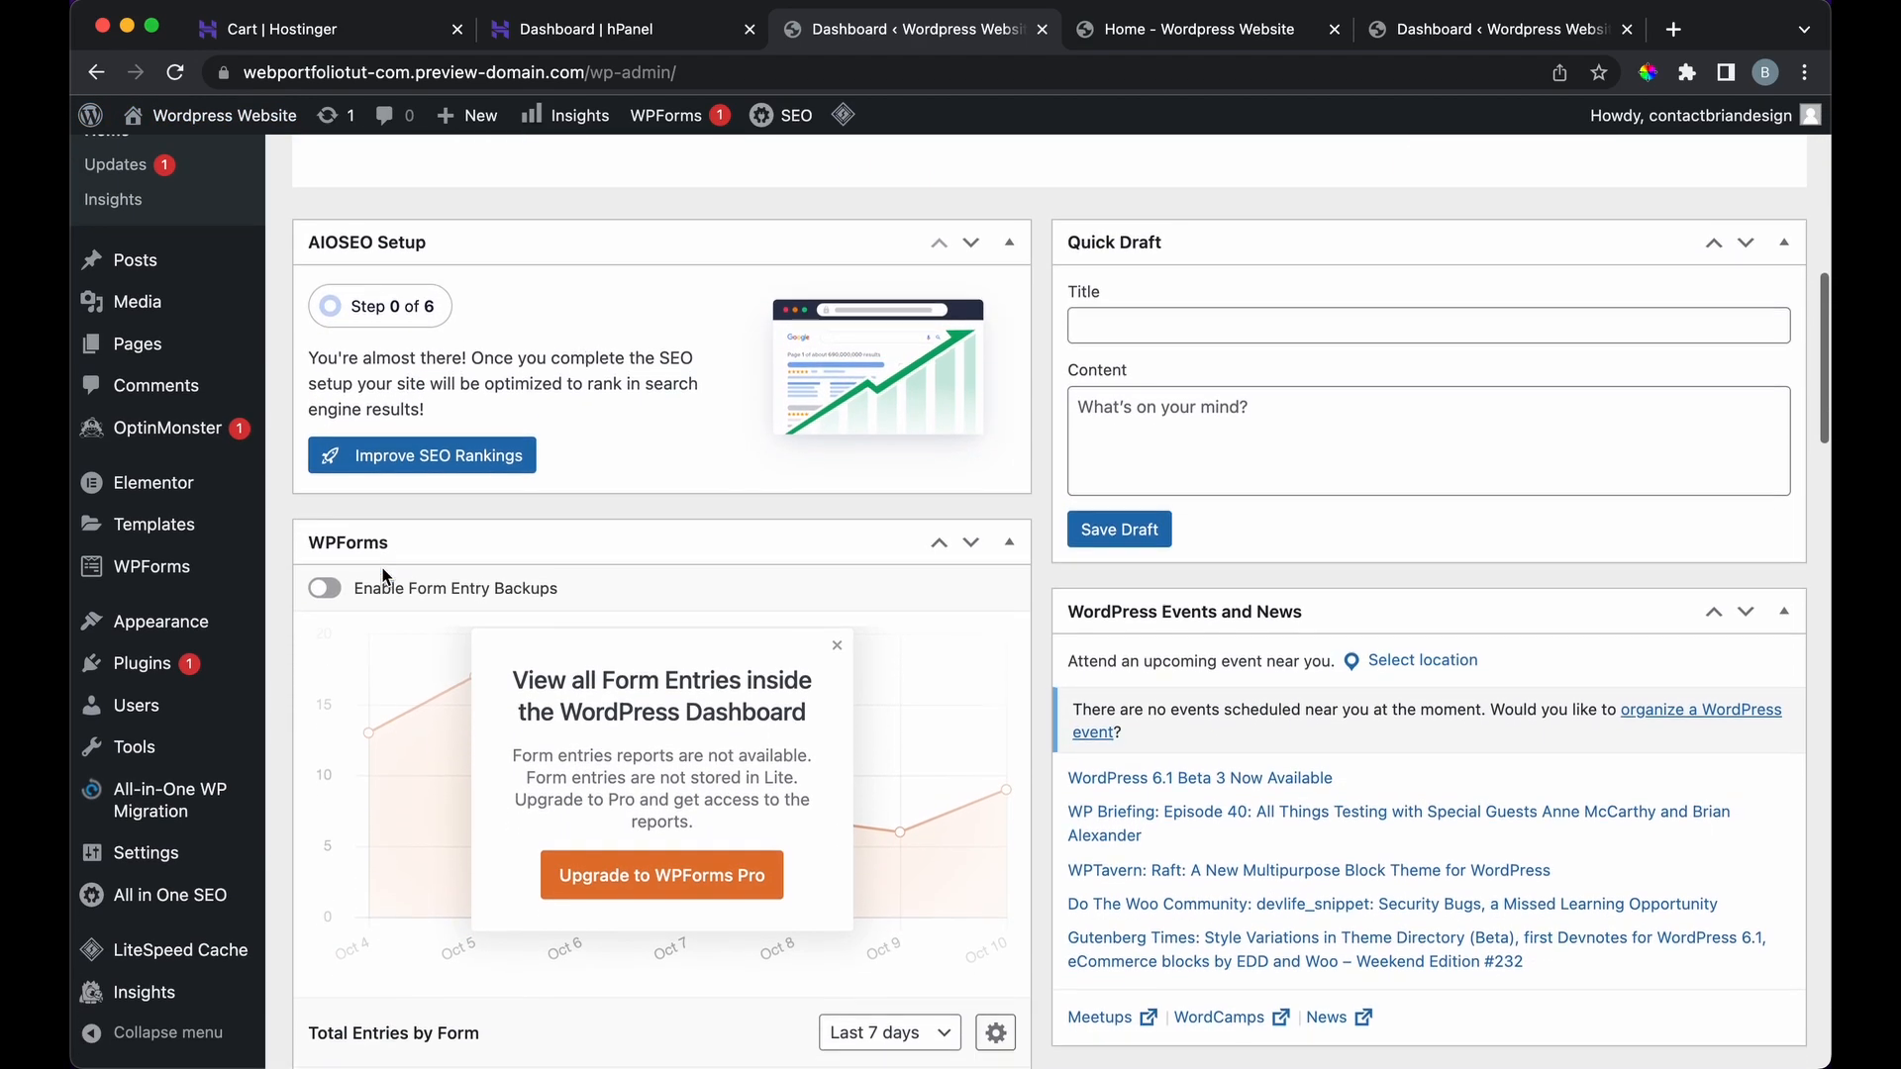
scroll(384, 570, "down", 10)
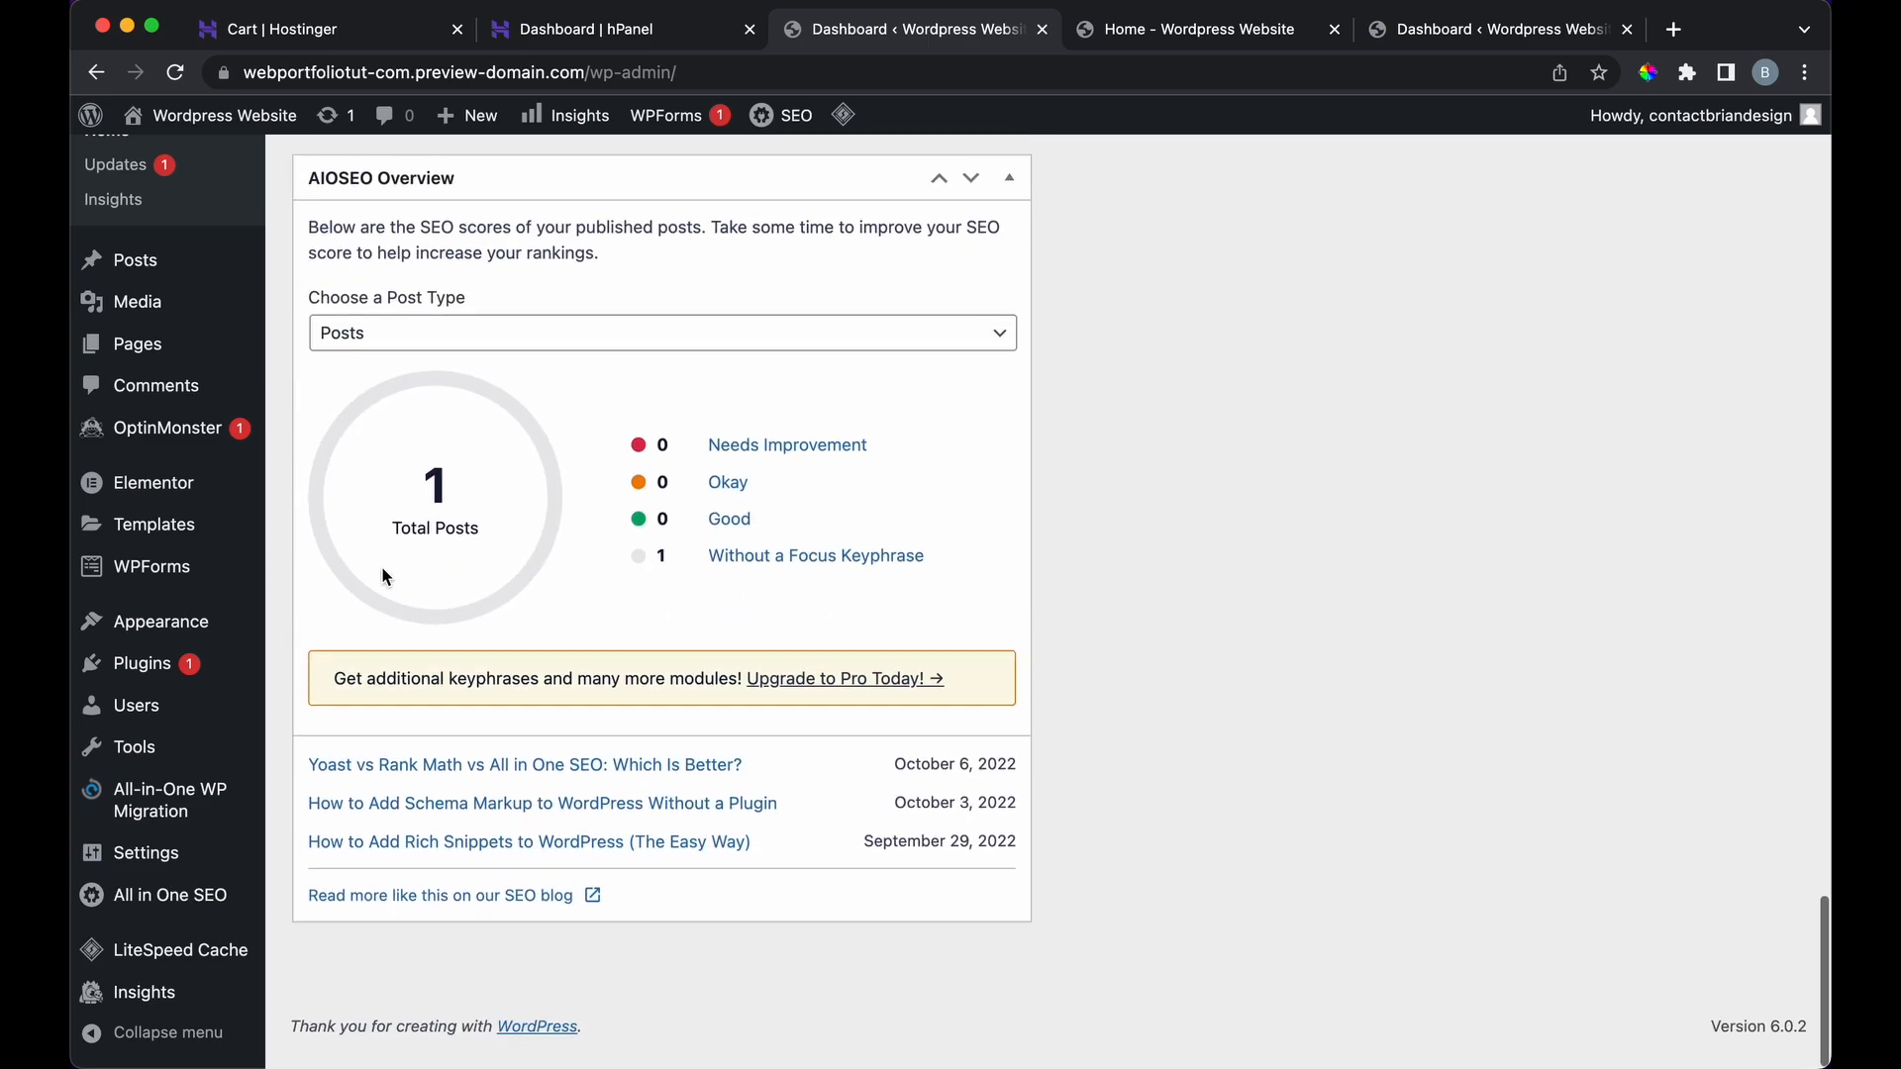
scroll(396, 545, "up", 15)
Step: Return to the Home tab and scroll through the portfolio homepage from the hero section
left_click(1187, 31)
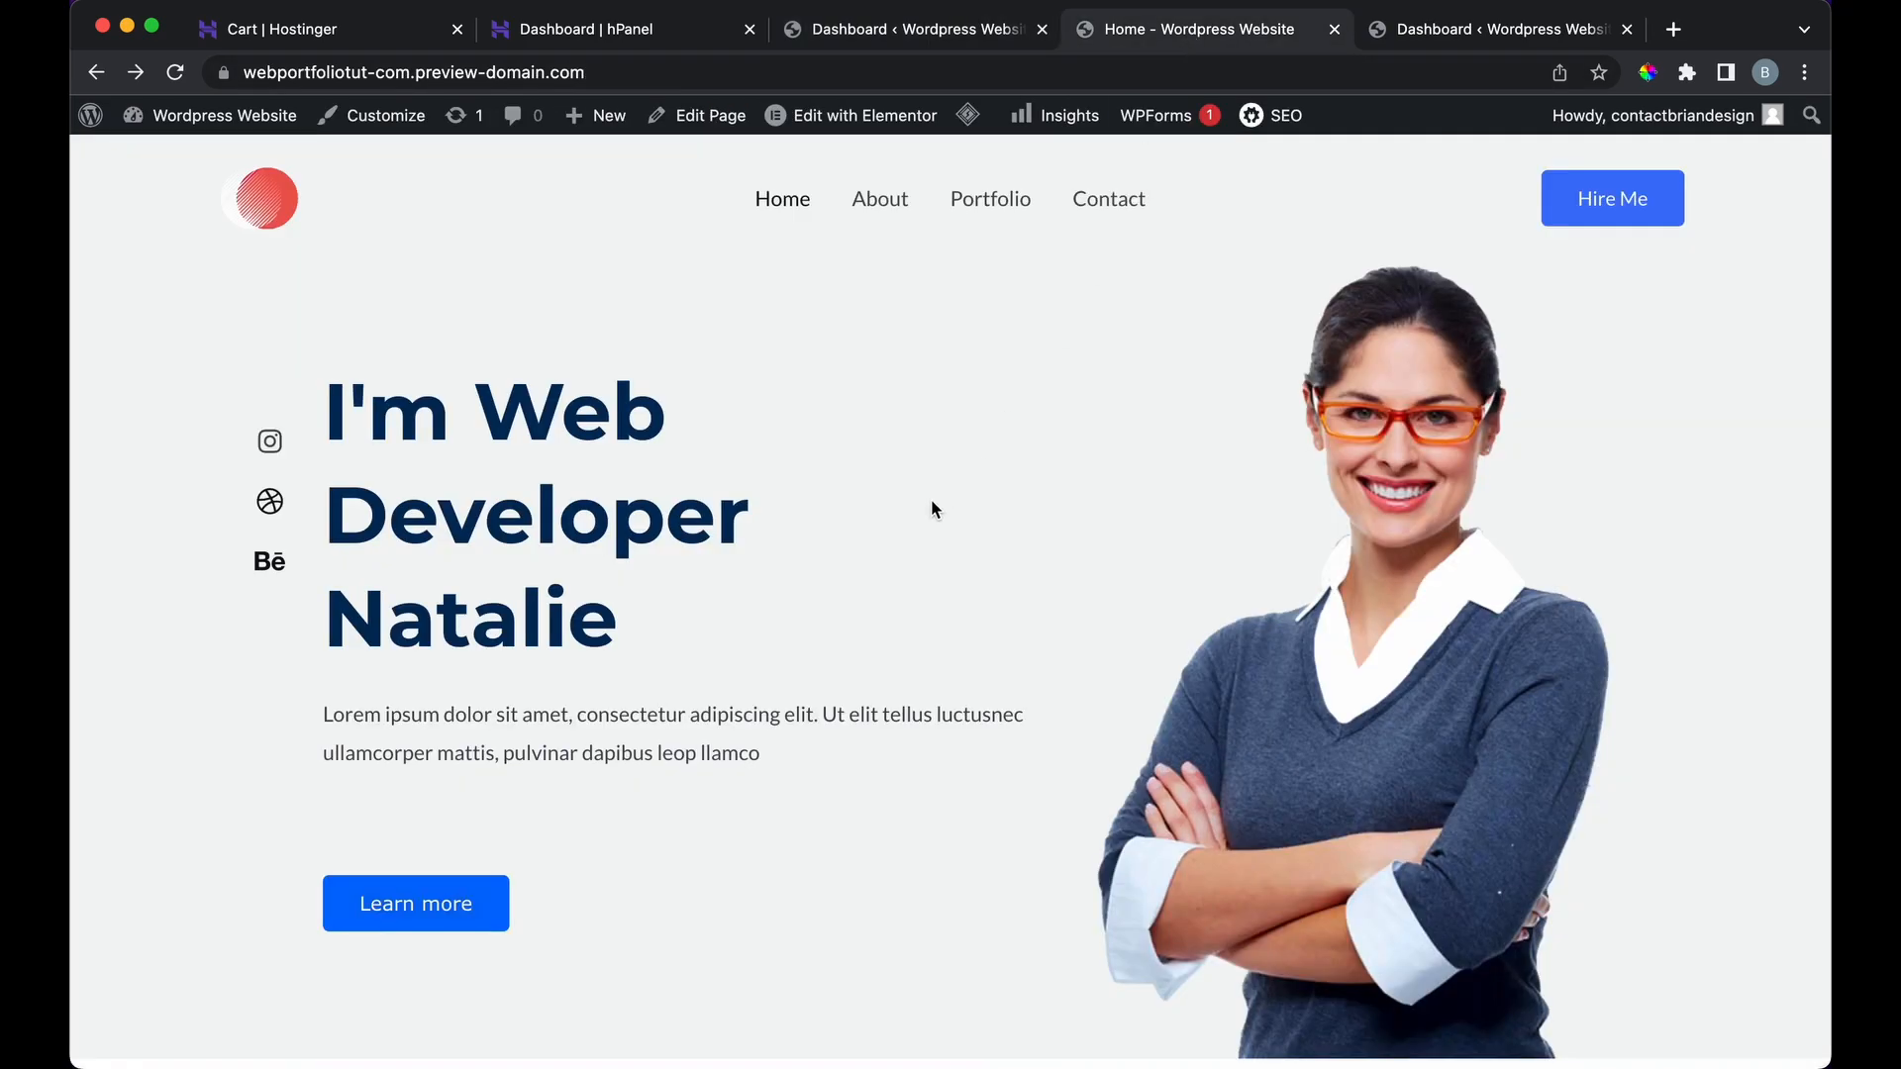
scroll(932, 509, "down", 15)
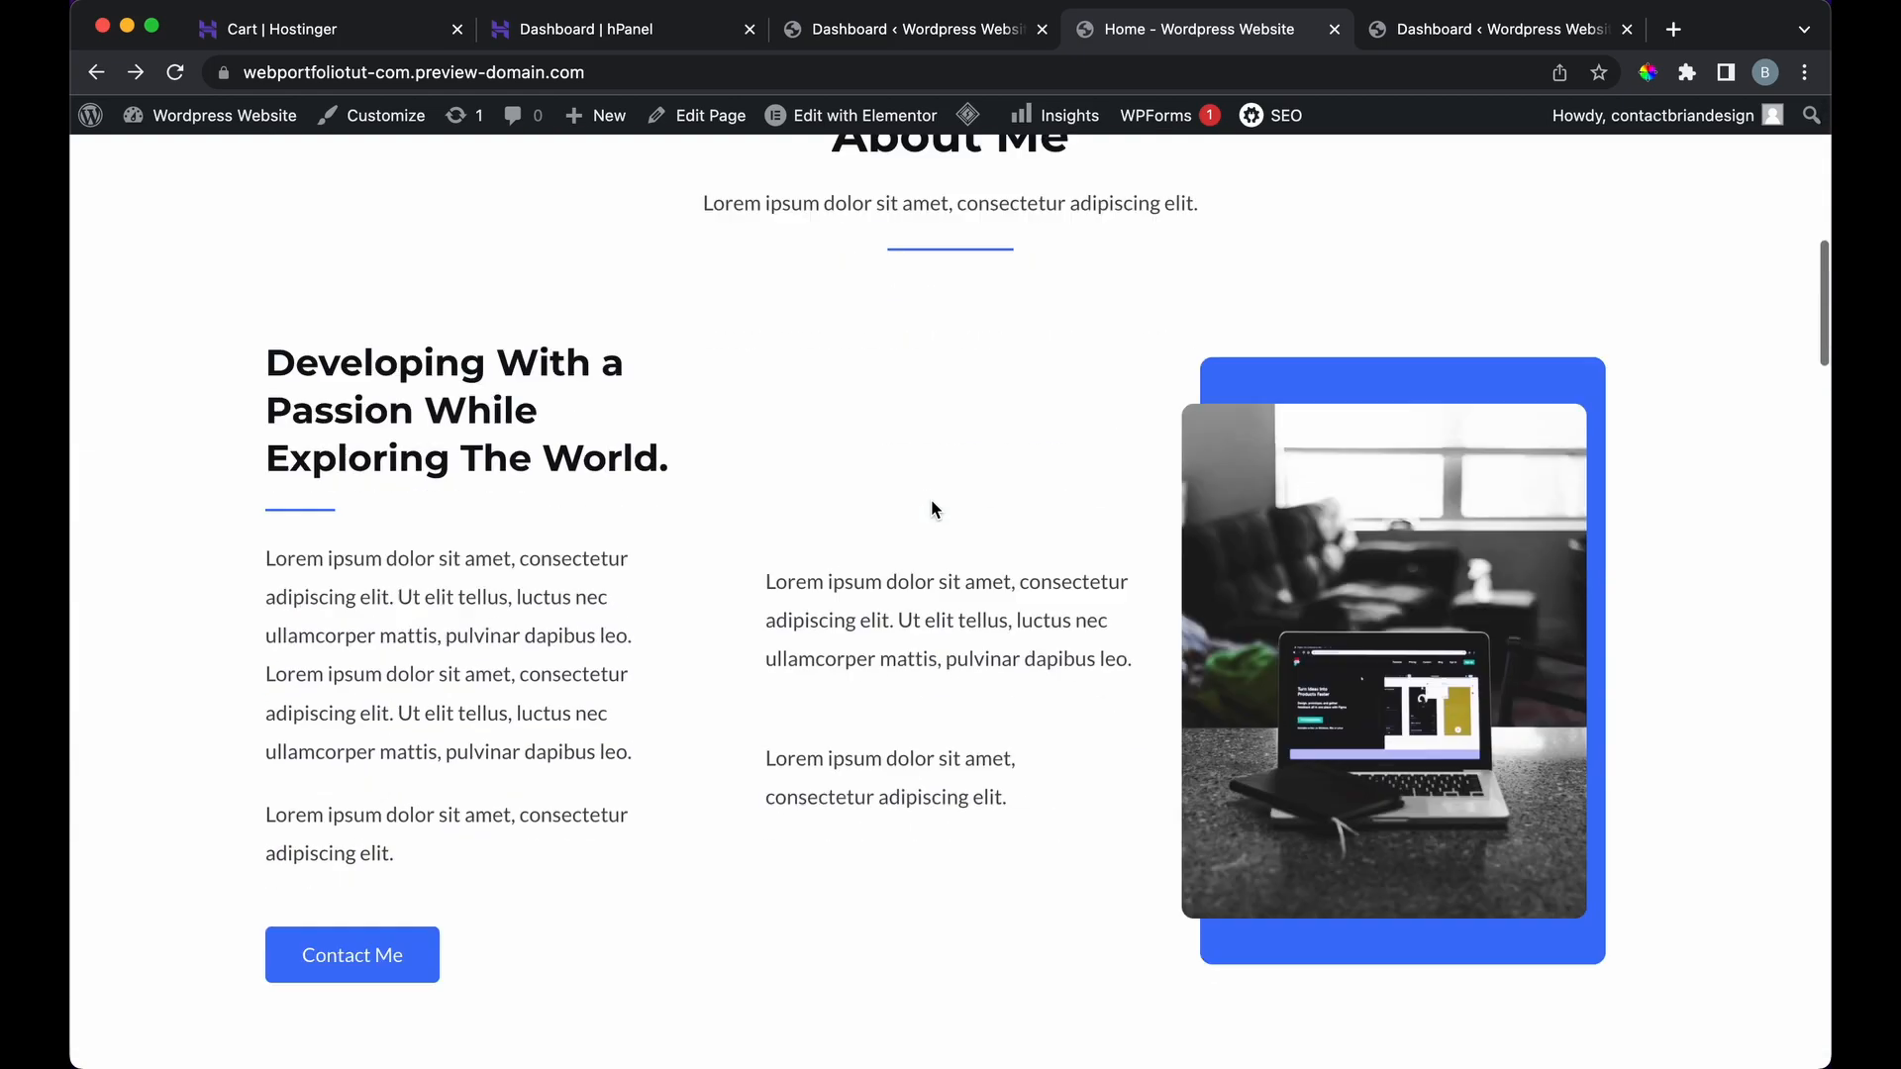
scroll(931, 505, "down", 12)
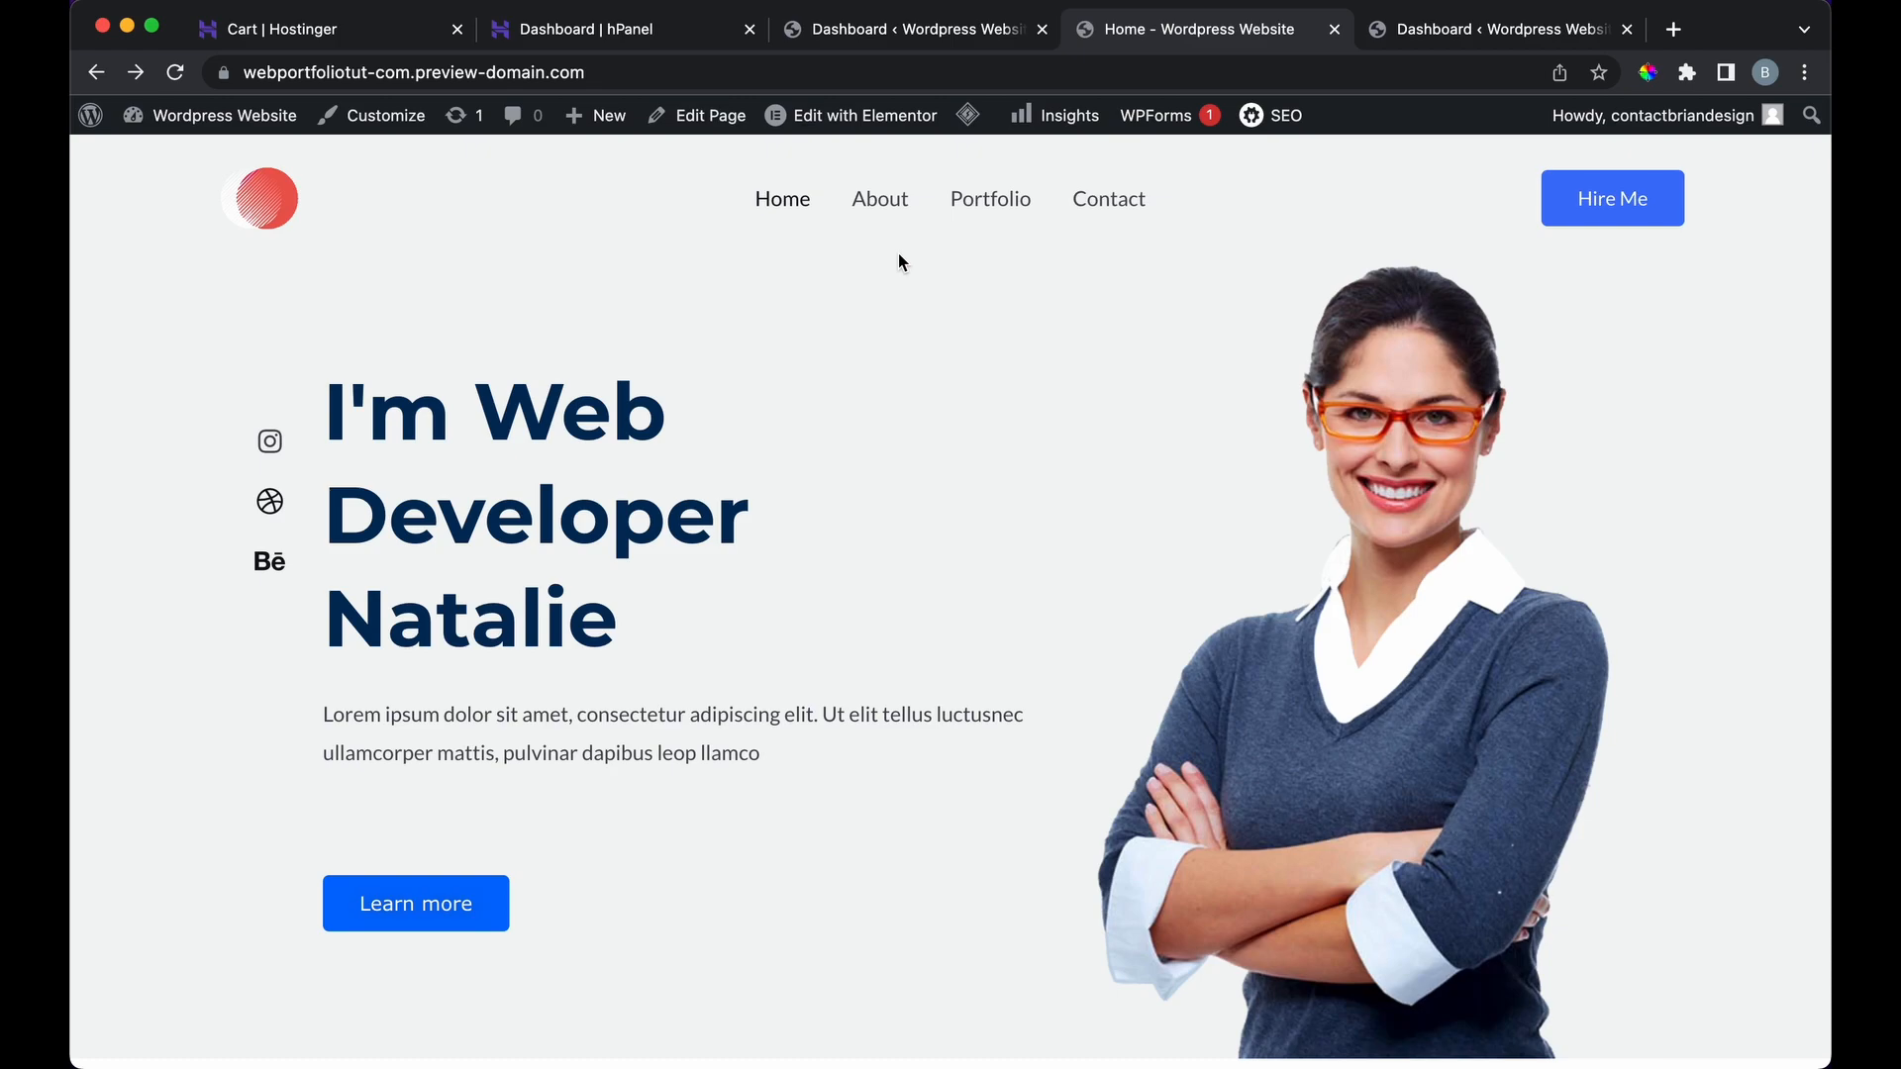
scroll(899, 262, "down", 4)
scroll(899, 262, "up", 4)
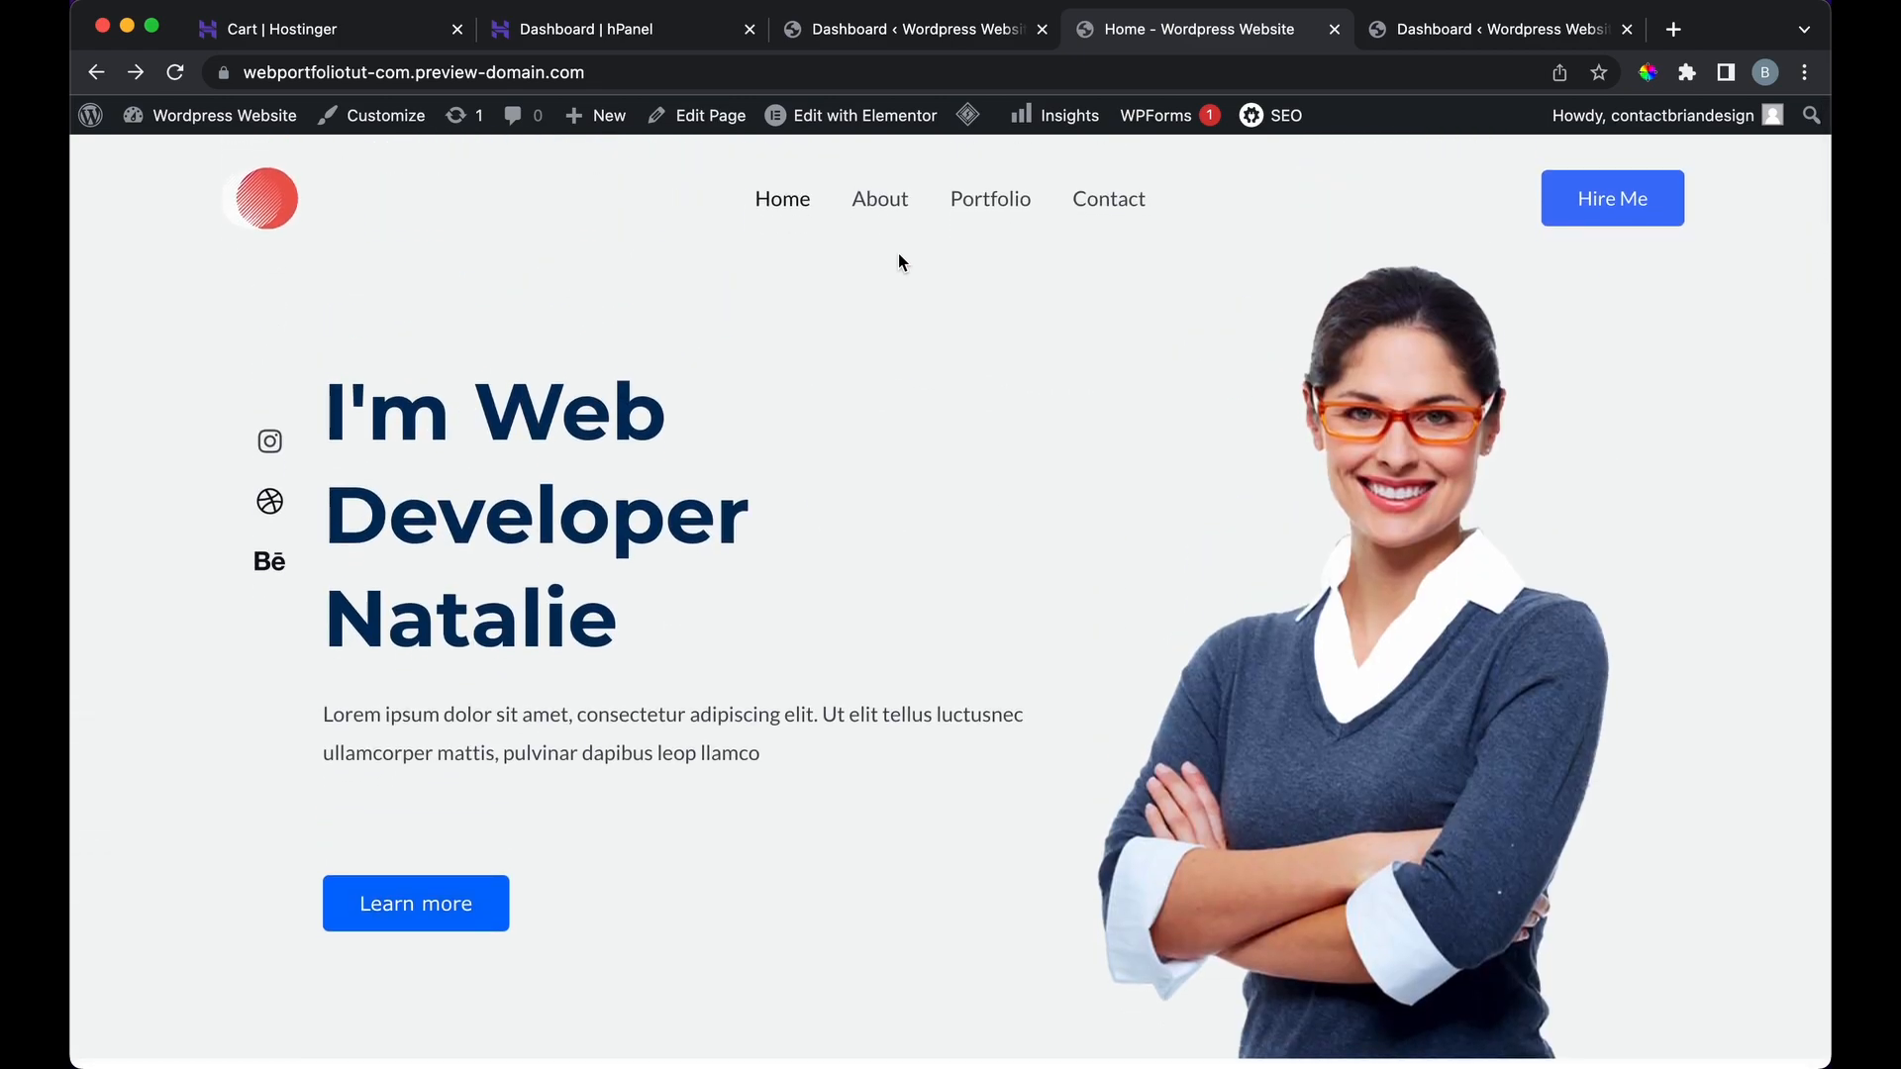